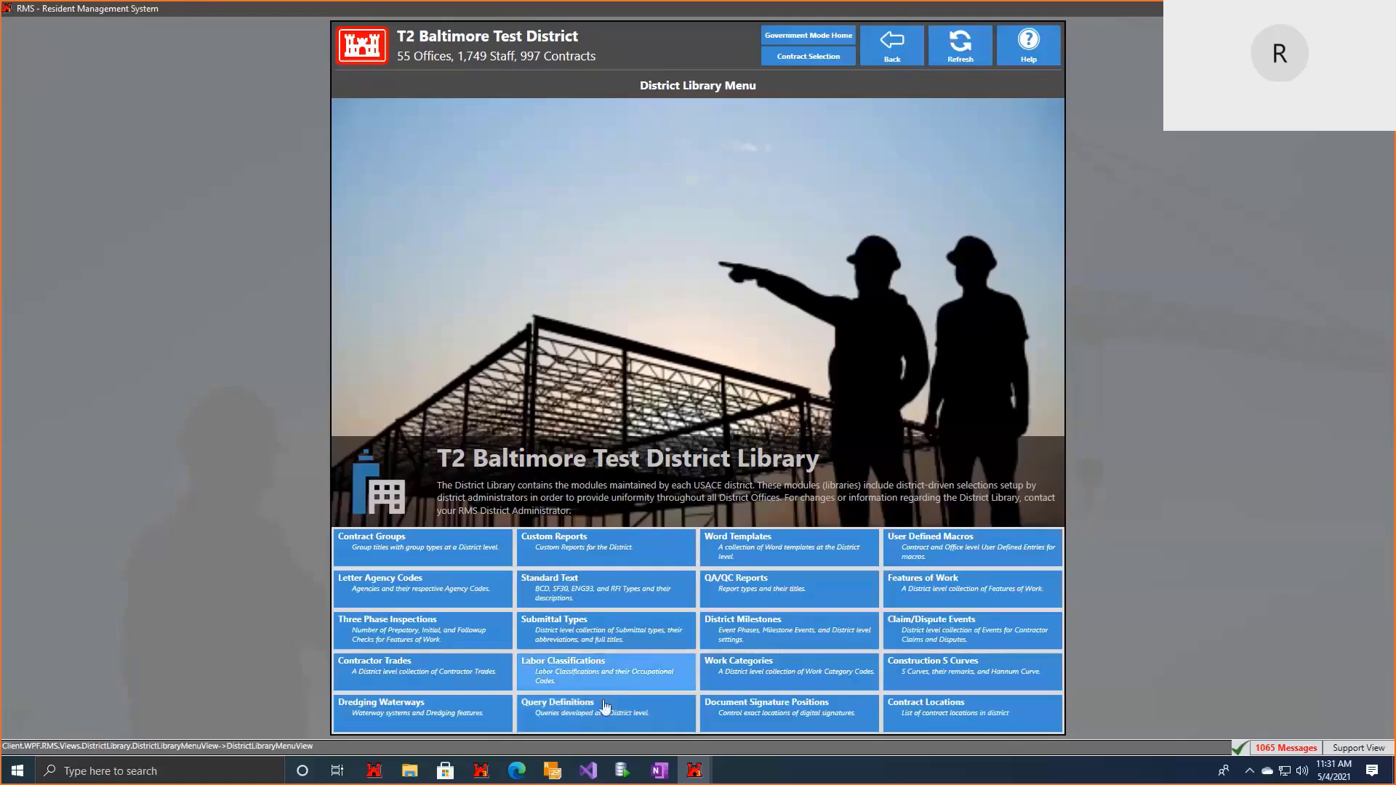
Step: Open the district library's custom reports in the UAT Designer, accept the tester notice, and add a new report
{"action": "left_click", "coordinate": [609, 556]}
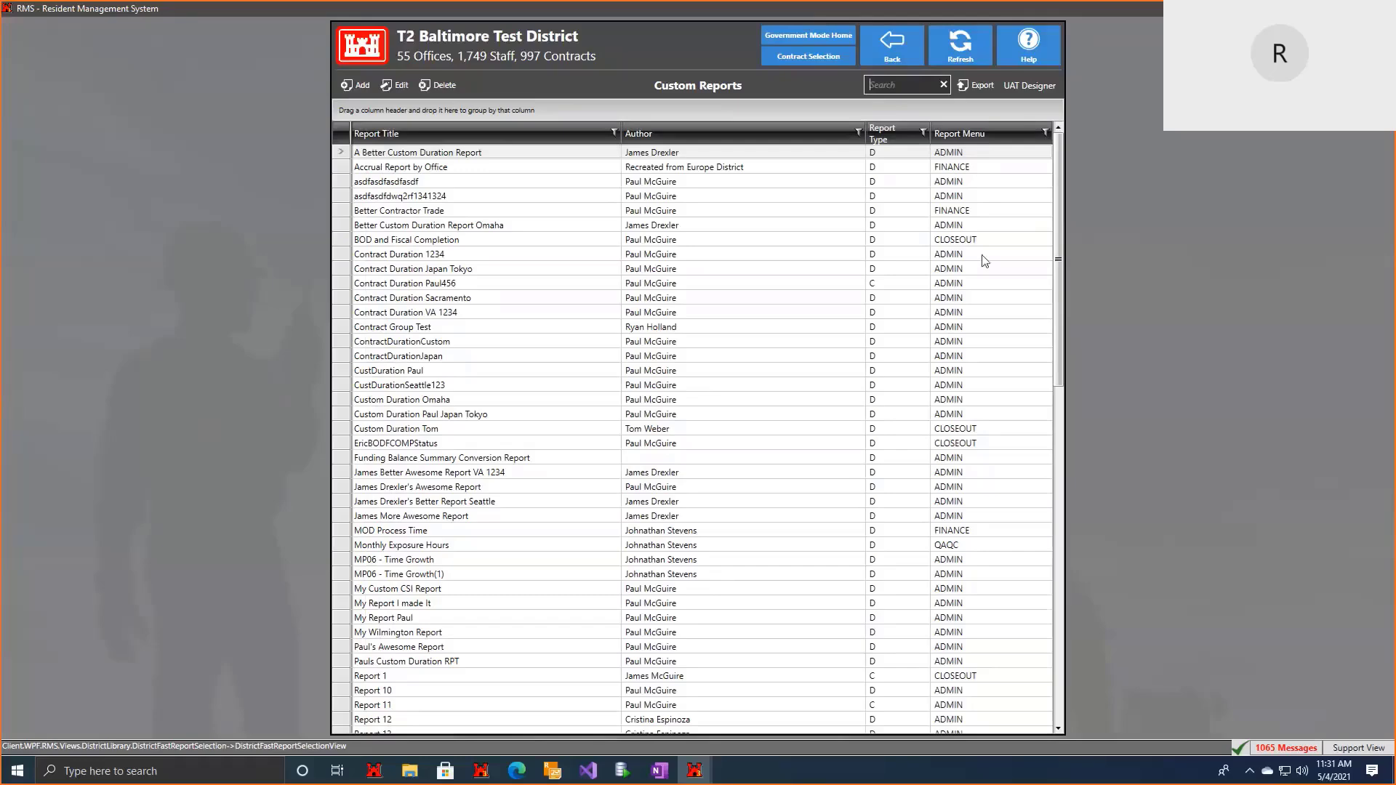
{"action": "left_click", "coordinate": [1029, 86]}
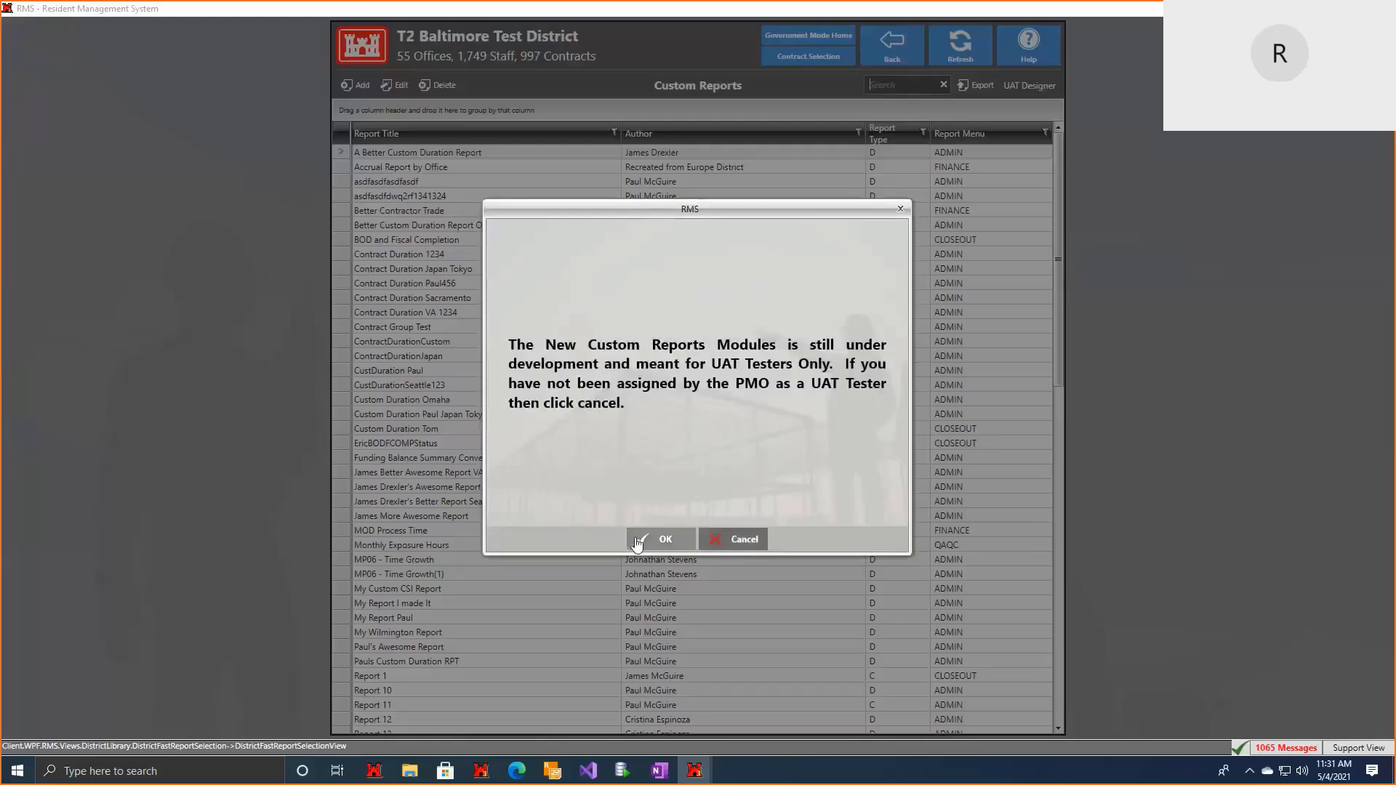
{"action": "left_click", "coordinate": [638, 542]}
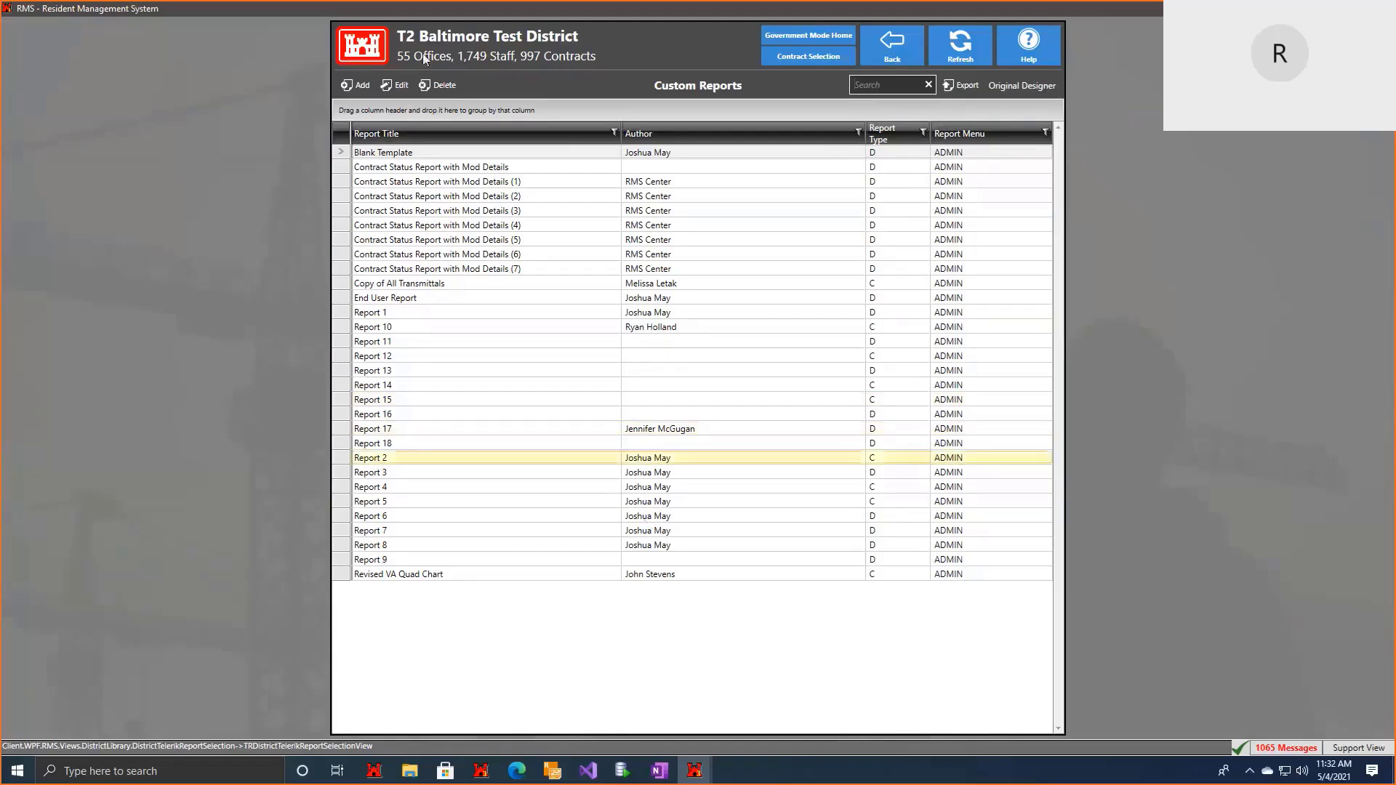
{"action": "left_click", "coordinate": [343, 86]}
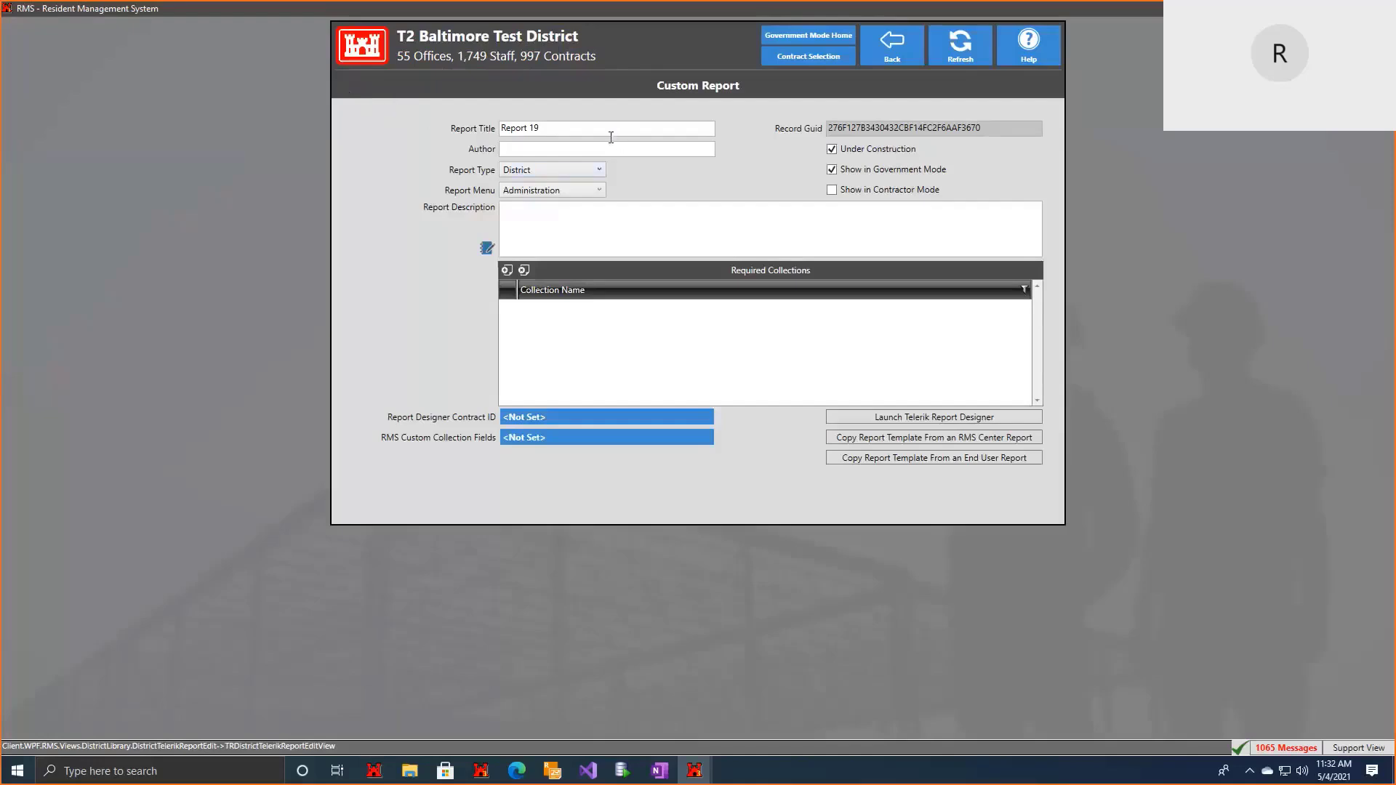
Step: Set the new report's type to Contract and keep its report menu as Administration
{"action": "left_click", "coordinate": [566, 169]}
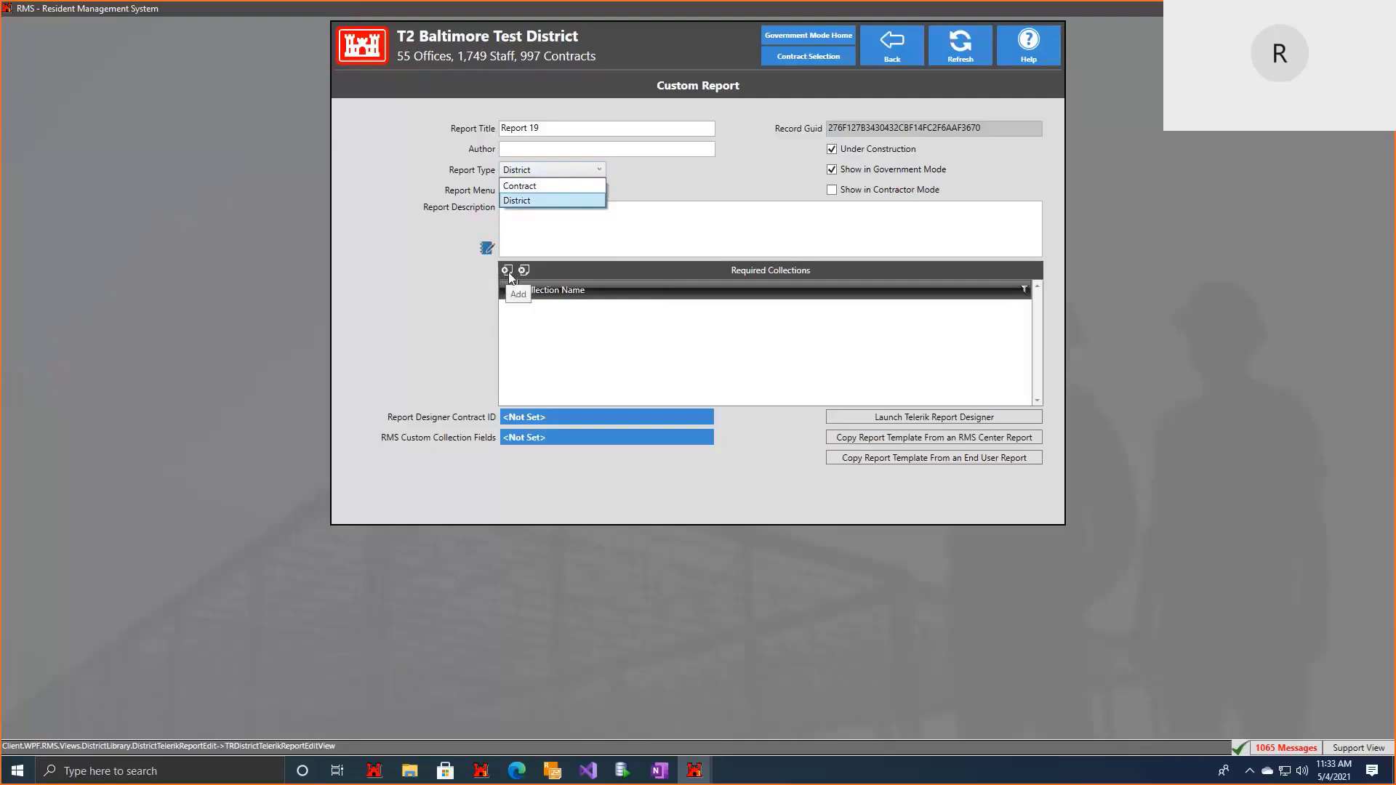
{"action": "left_click", "coordinate": [527, 186]}
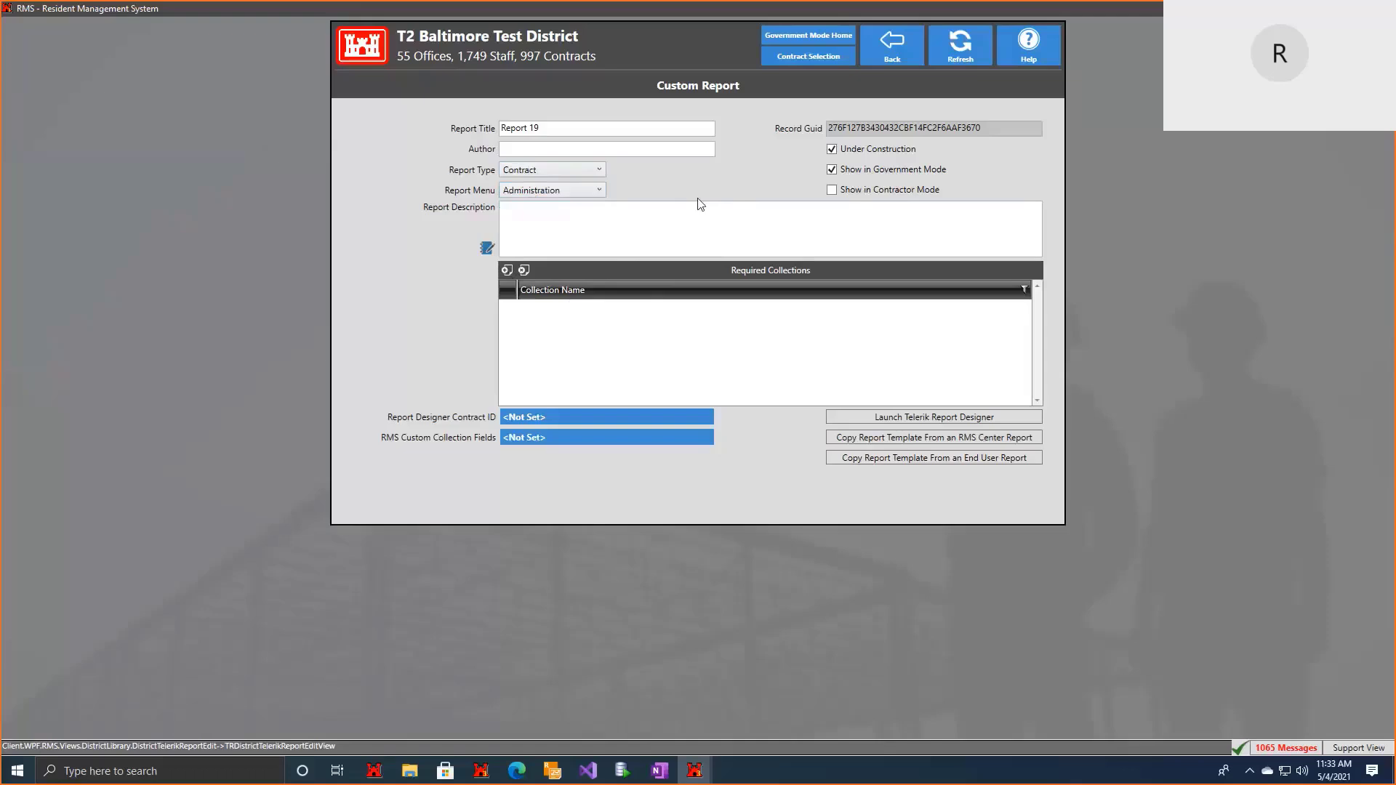
{"action": "left_click", "coordinate": [574, 194]}
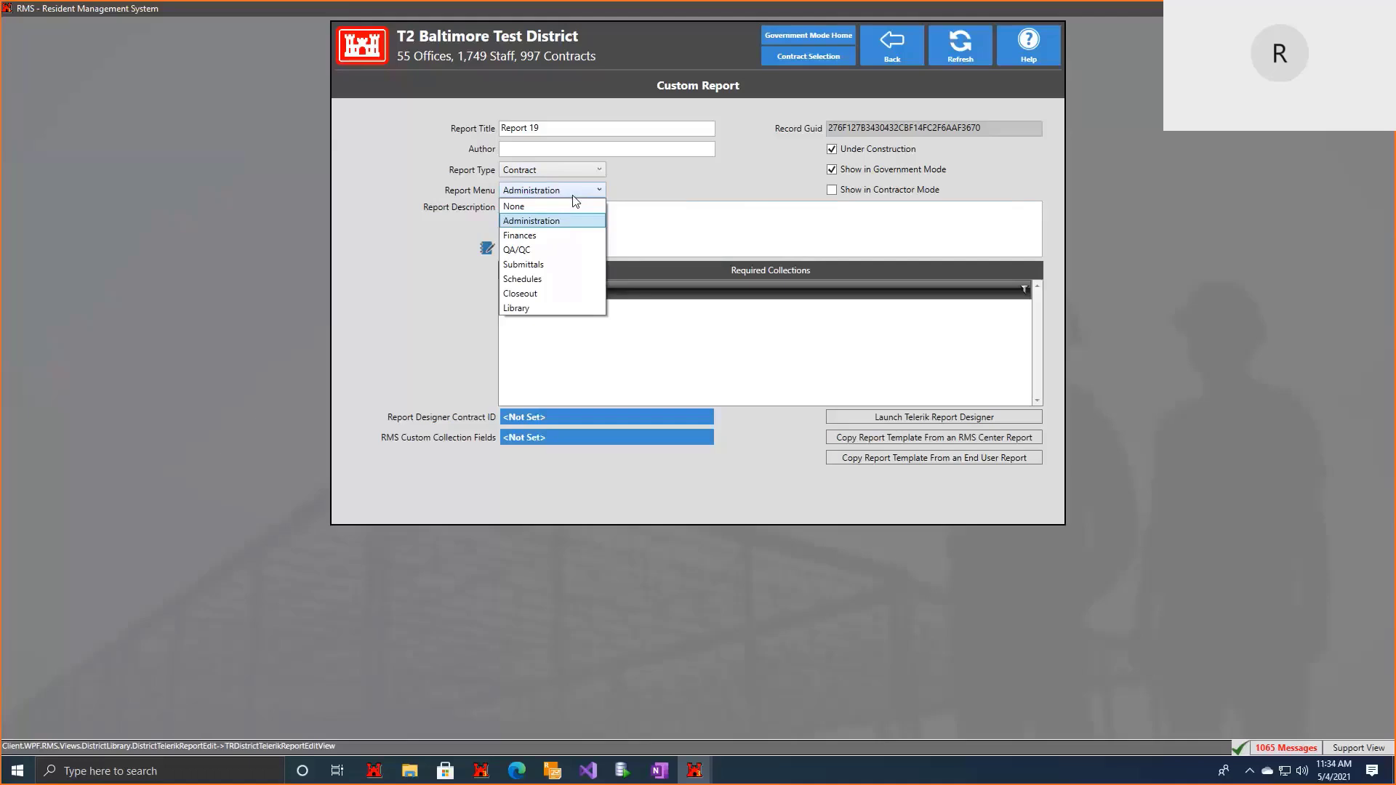
{"action": "left_click", "coordinate": [574, 192]}
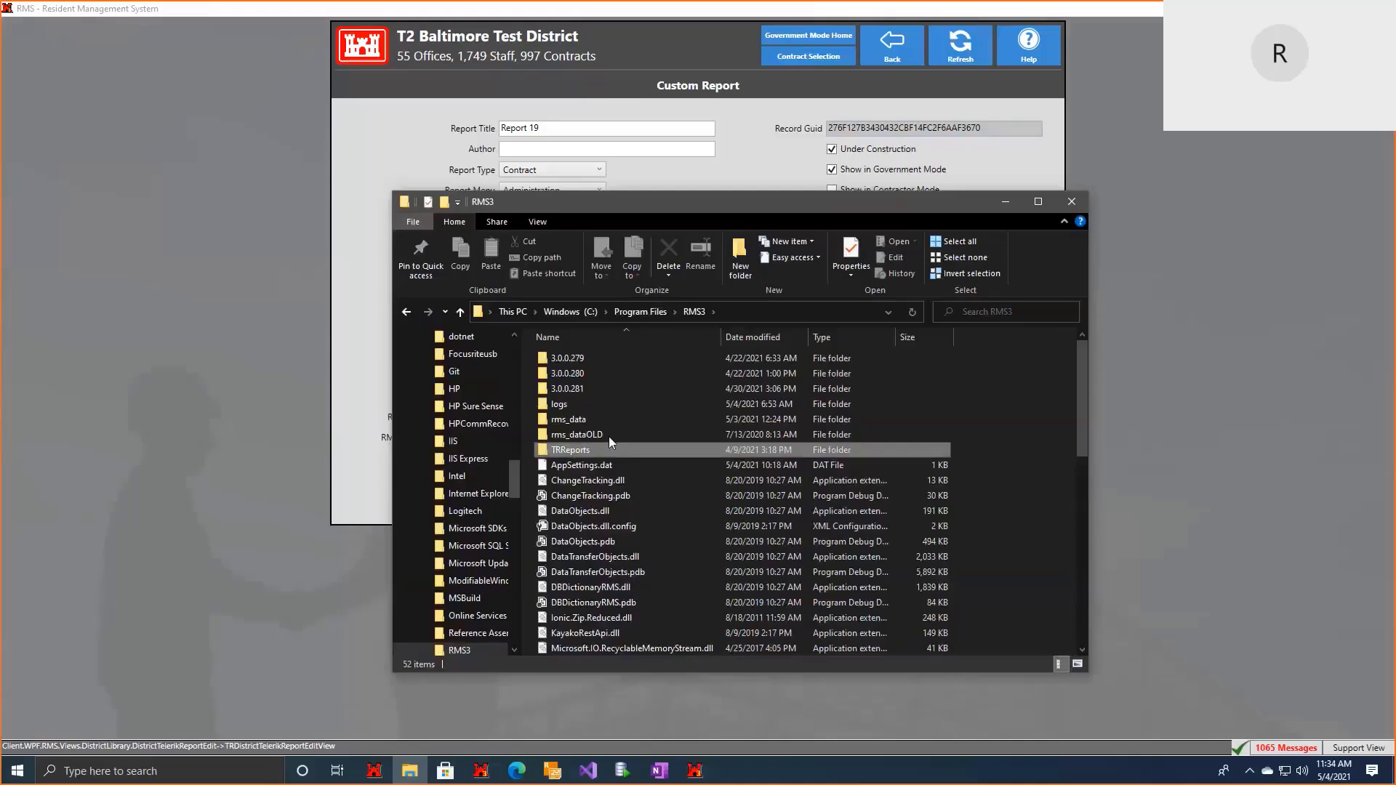
Step: Examine the report template files and full path of the RMS3\TRReports\Templates folder in File Explorer
{"action": "double_click", "coordinate": [607, 448]}
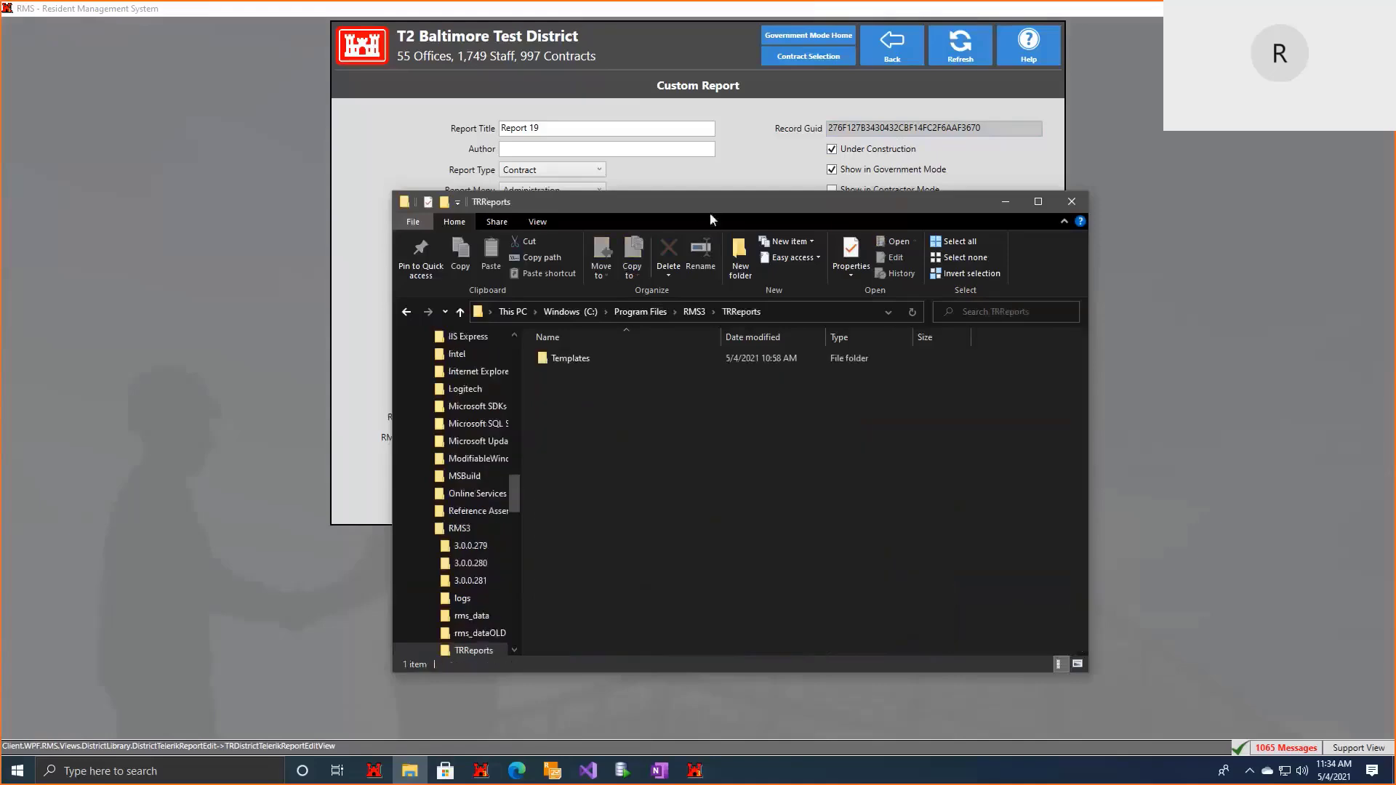
{"action": "double_click", "coordinate": [403, 307]}
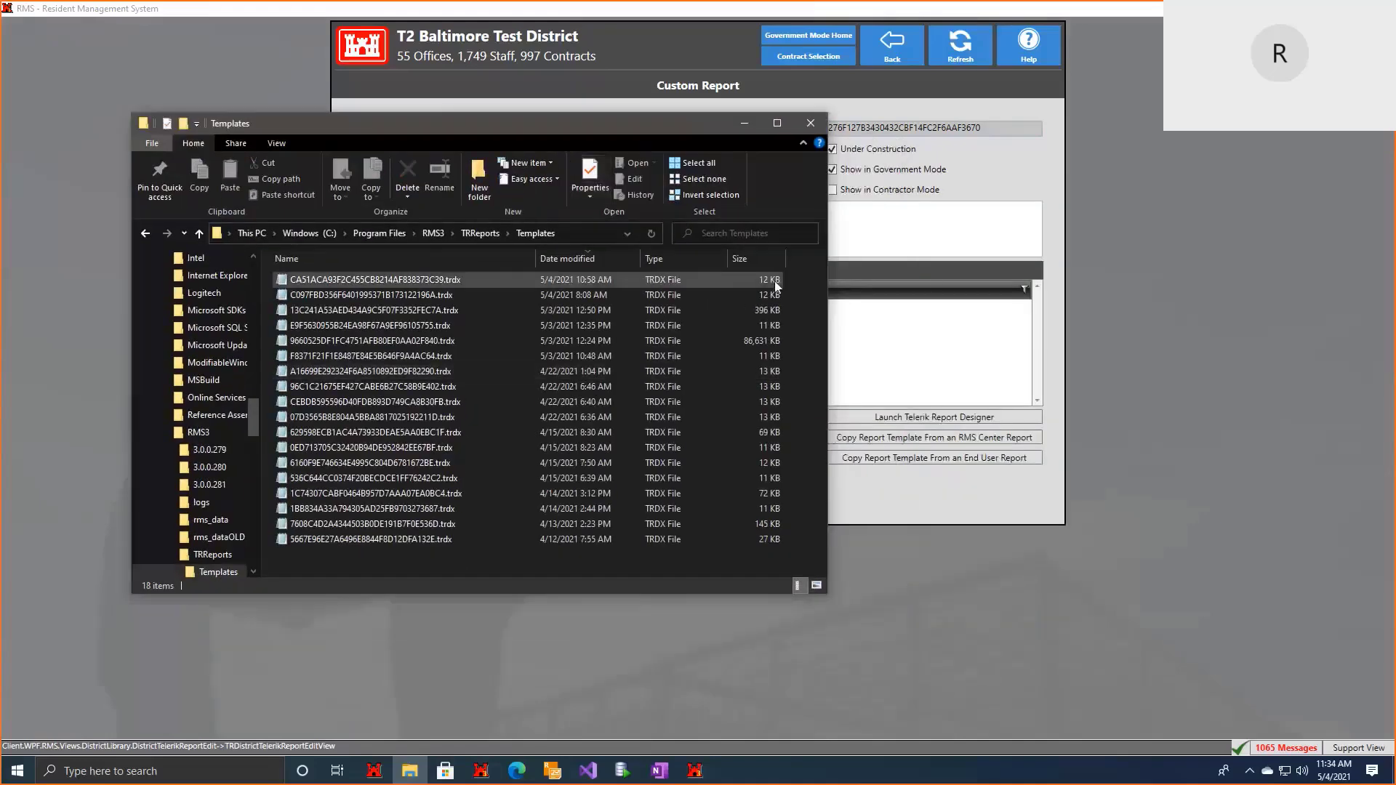
{"action": "left_click_drag", "start_coordinate": [827, 287], "coordinate": [747, 287]}
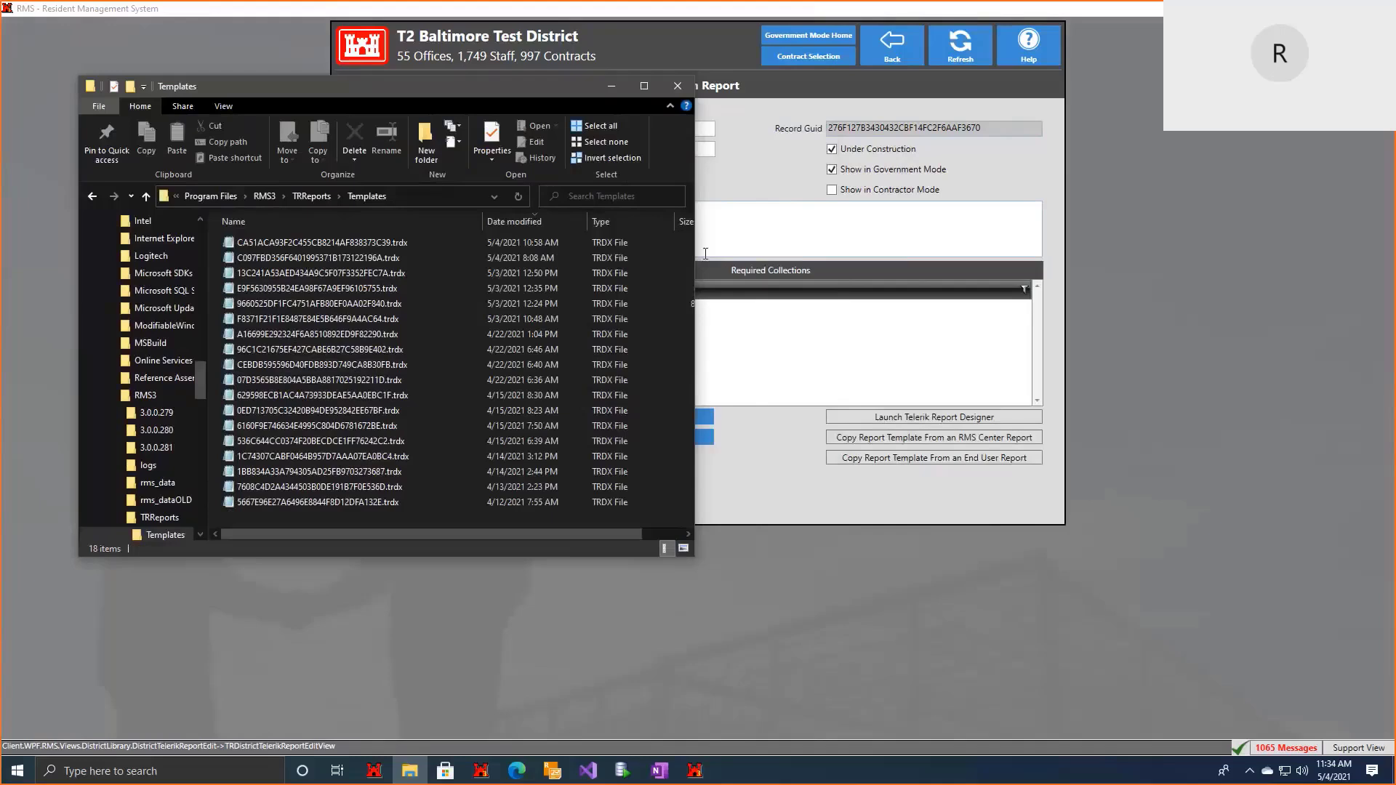
{"action": "left_click", "coordinate": [425, 198]}
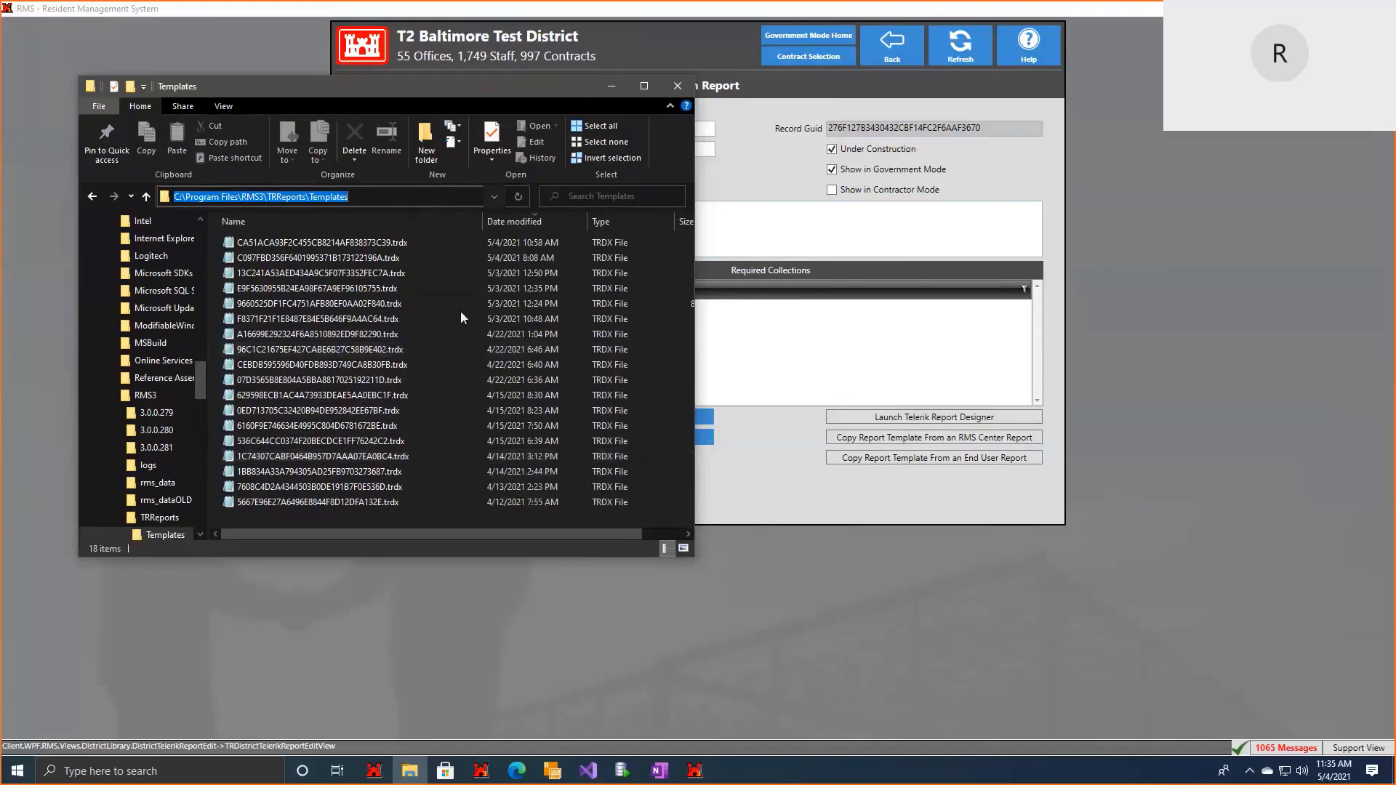
{"action": "left_click", "coordinate": [814, 295]}
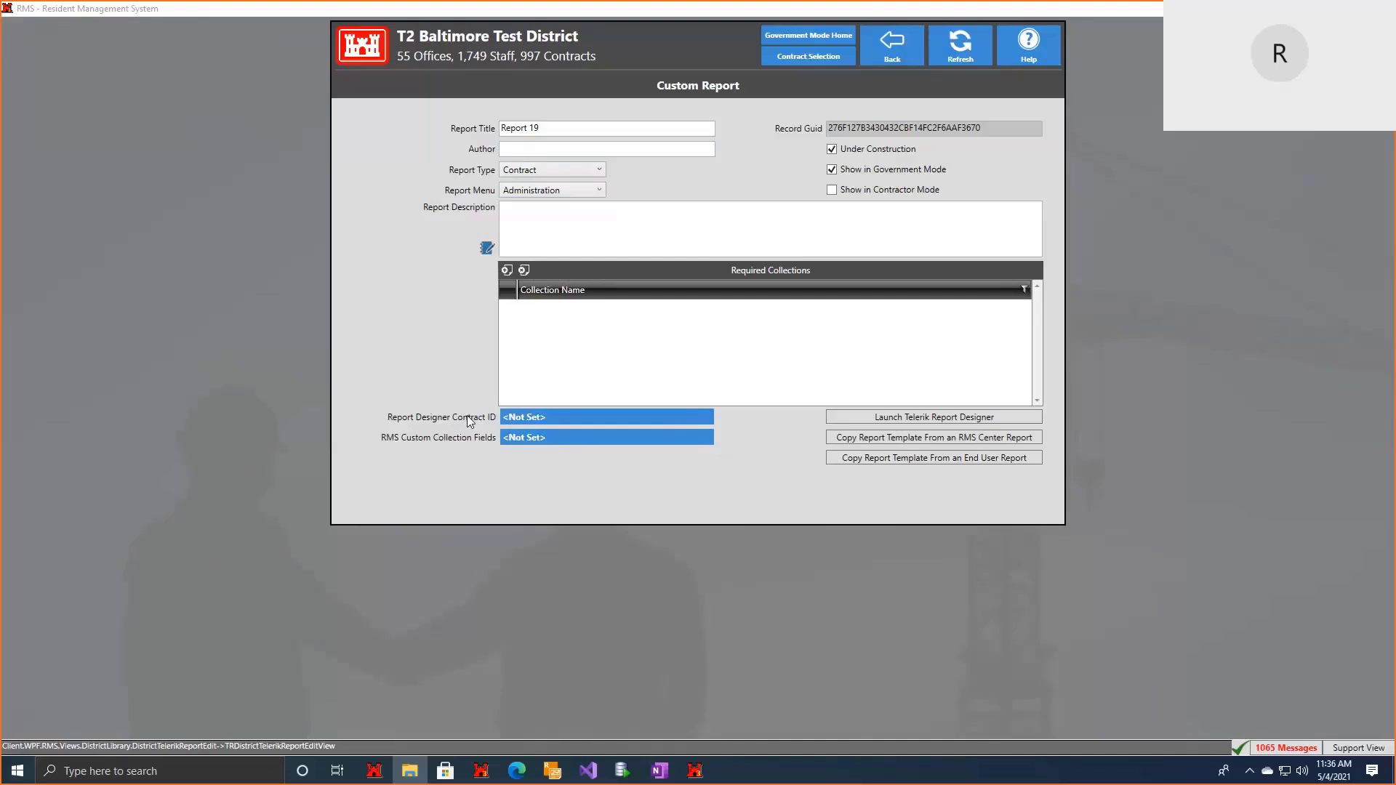
Step: Look up contract 1660 and assign E1001660 as the Report Designer Contract ID
{"action": "left_click", "coordinate": [538, 422]}
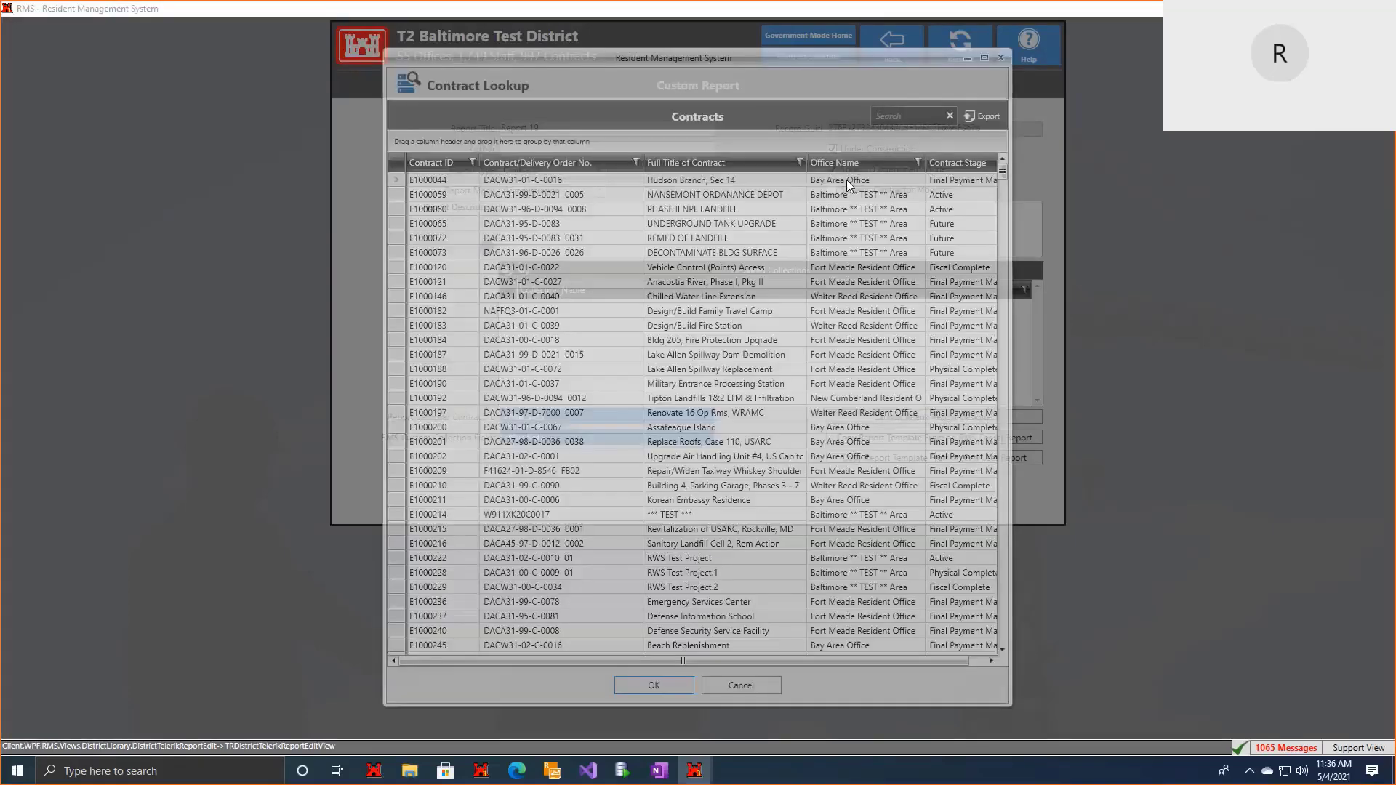
{"action": "type", "text": "1660"}
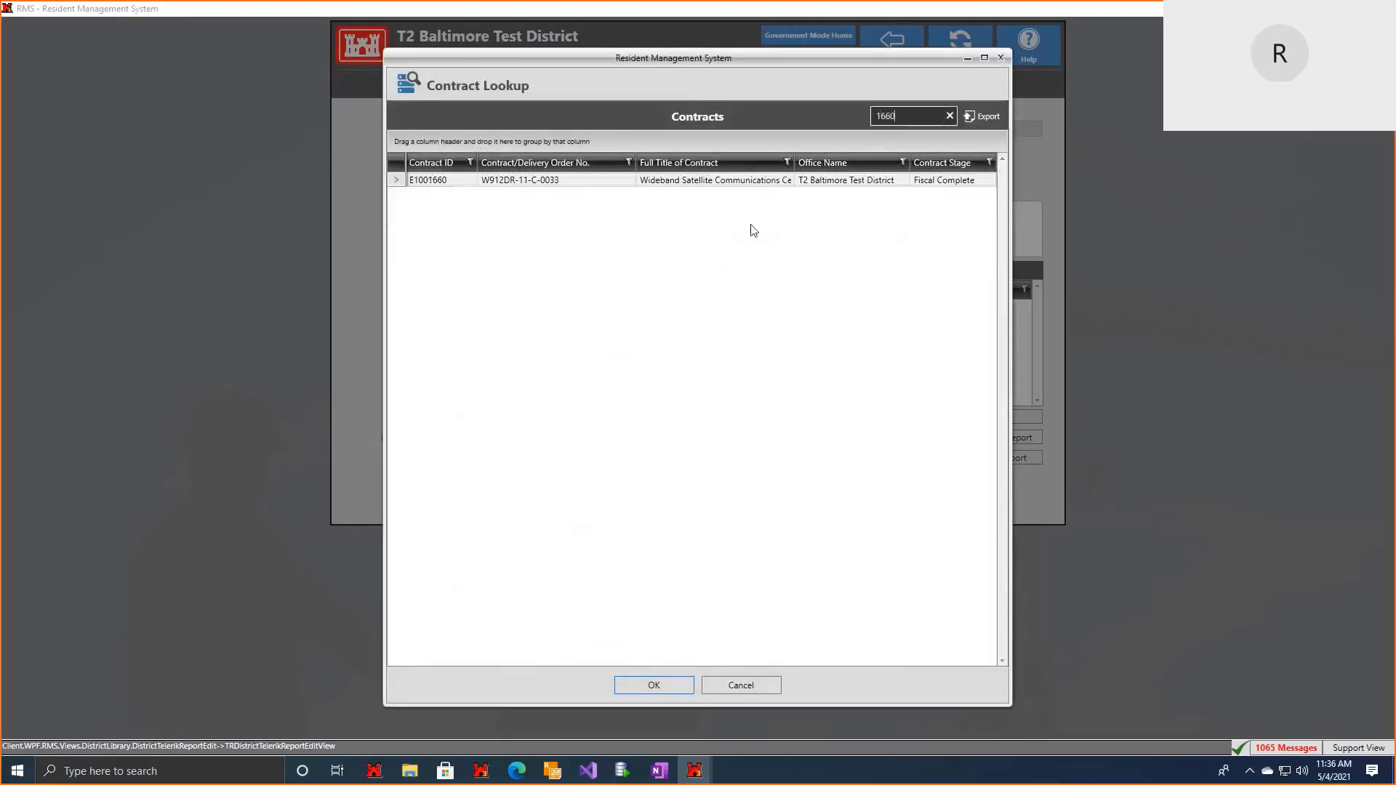
{"action": "left_click", "coordinate": [767, 185]}
{"action": "double_click", "coordinate": [767, 182]}
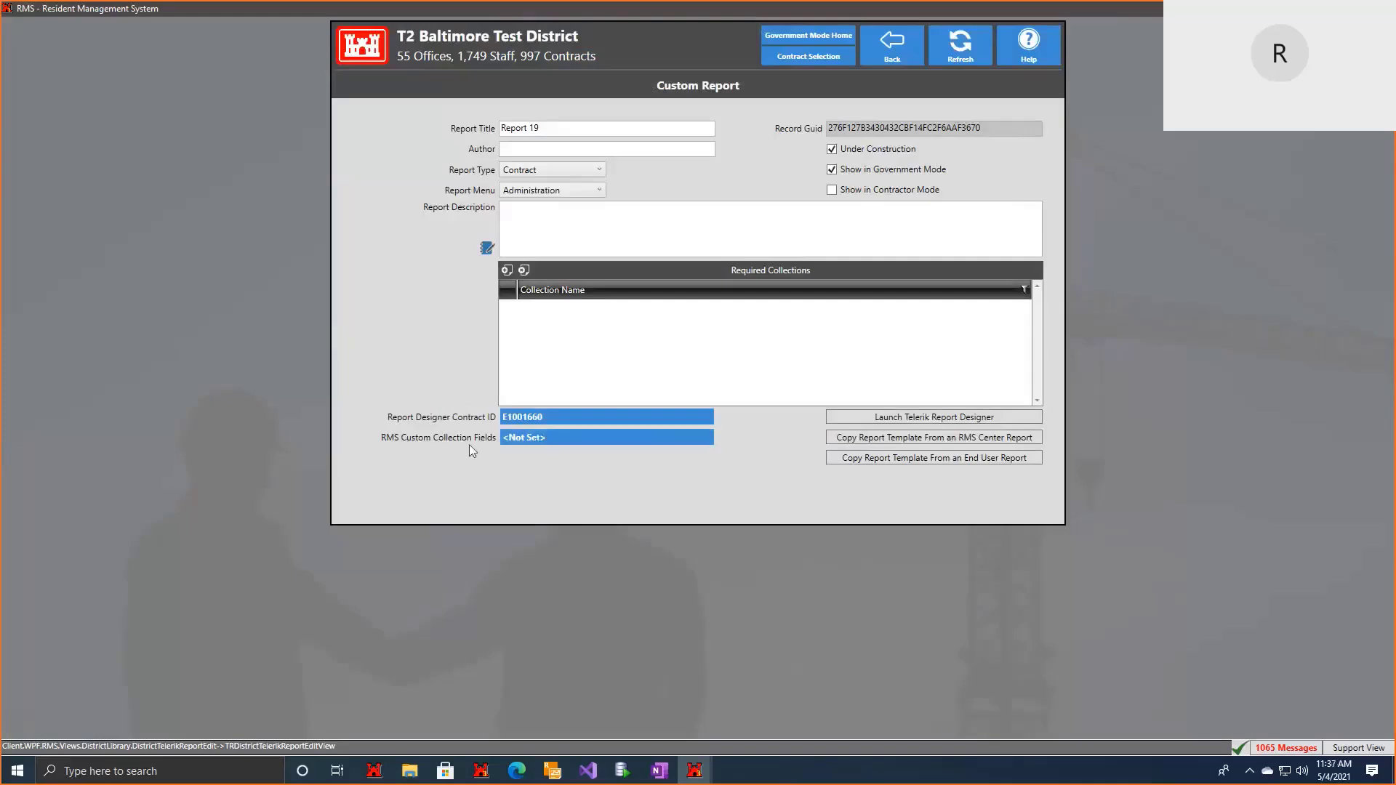
Step: Examine the custom collections offered for the RMS Custom Collection Fields and leave the setting unassigned
{"action": "left_click", "coordinate": [508, 442]}
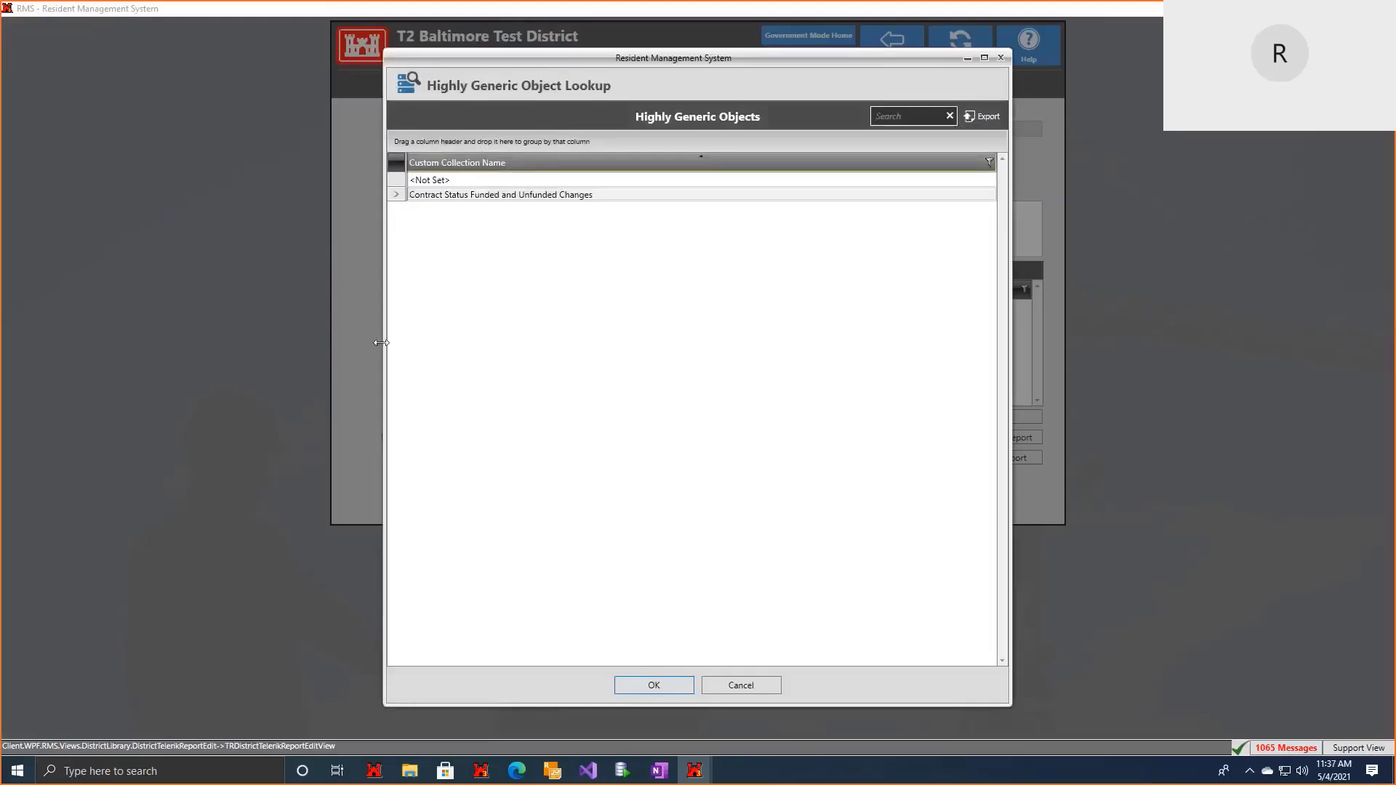
{"action": "left_click", "coordinate": [465, 196]}
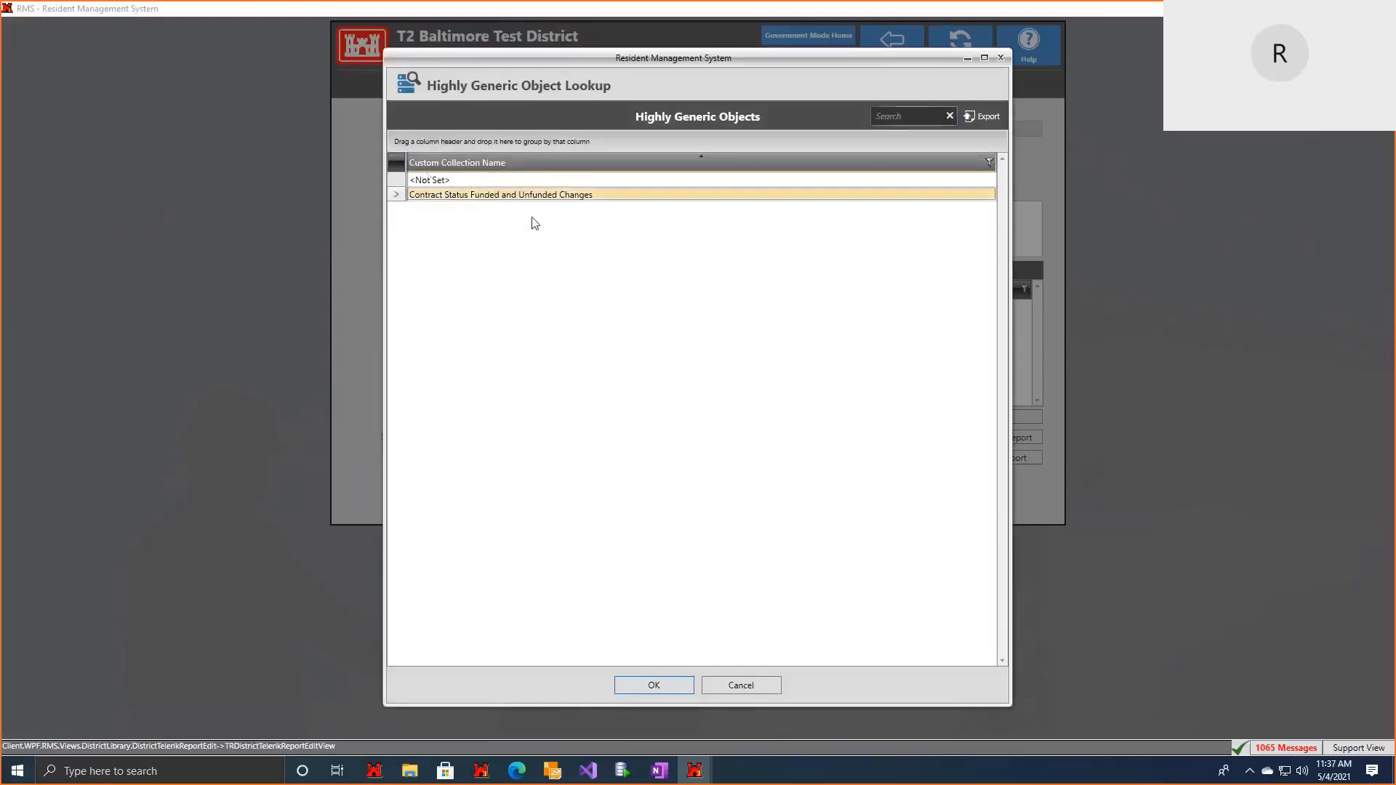
{"action": "left_click", "coordinate": [741, 686]}
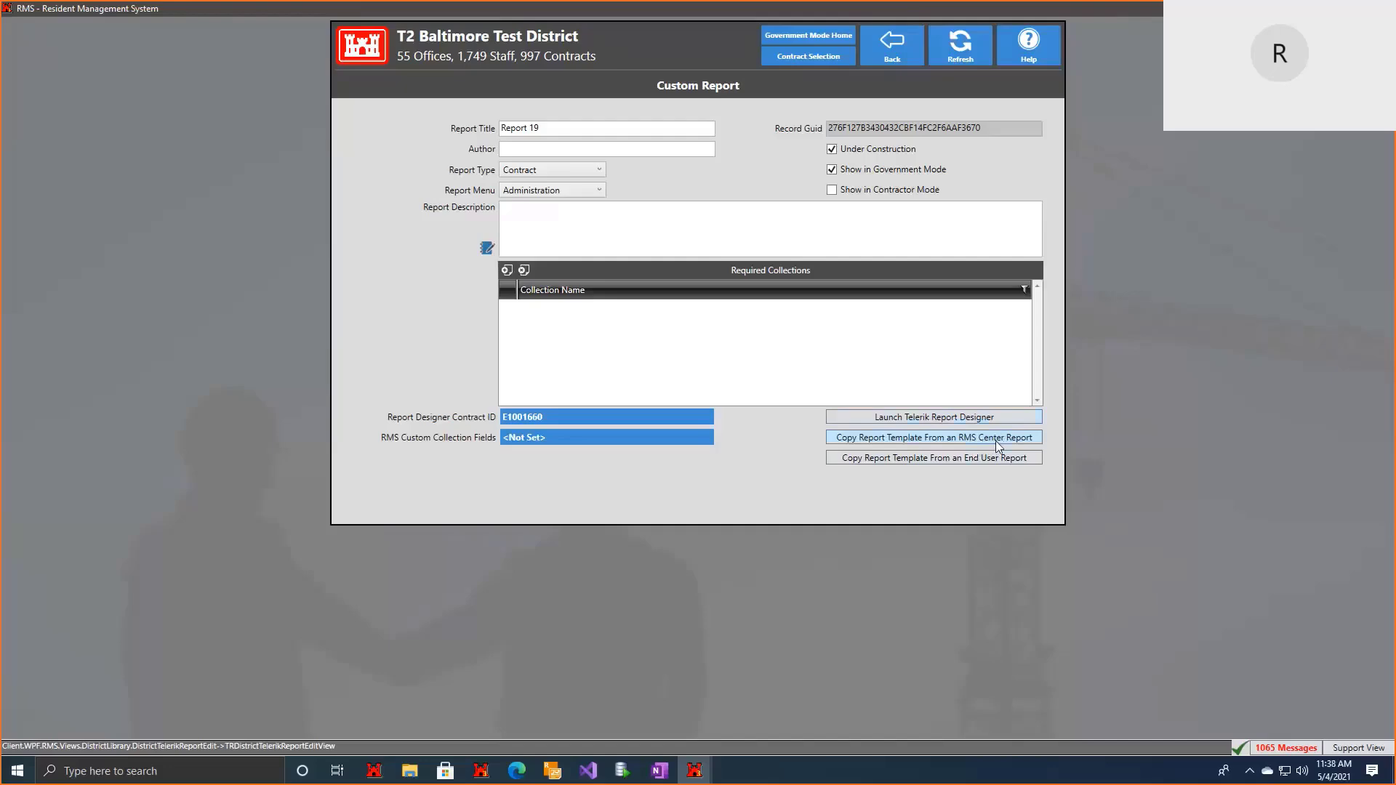
Step: Review the RMS Center reports and end user reports available as template sources, without copying any
{"action": "left_click", "coordinate": [996, 441]}
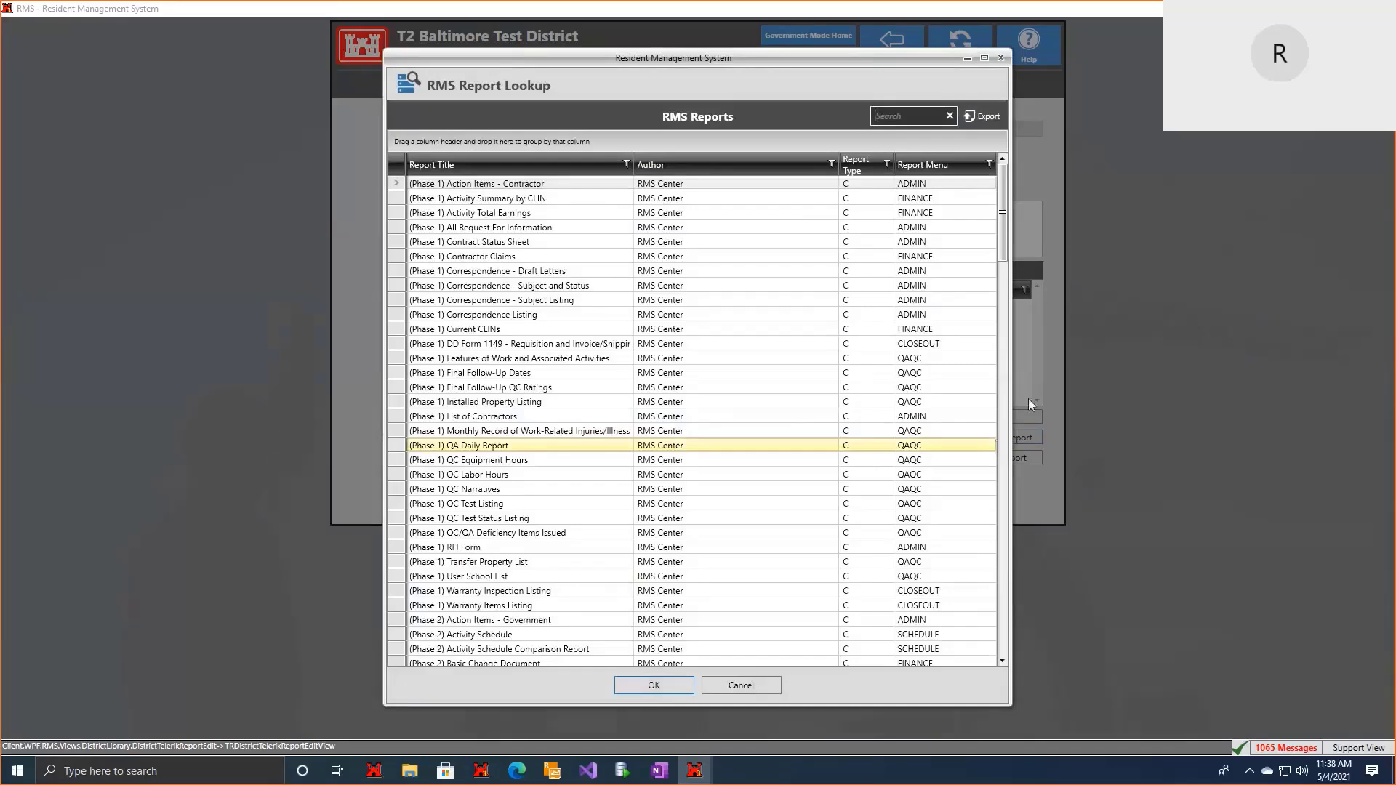
{"action": "scroll", "coordinate": [742, 362], "scroll_direction": "down", "scroll_amount": 2}
{"action": "scroll", "coordinate": [738, 378], "scroll_direction": "down", "scroll_amount": 4}
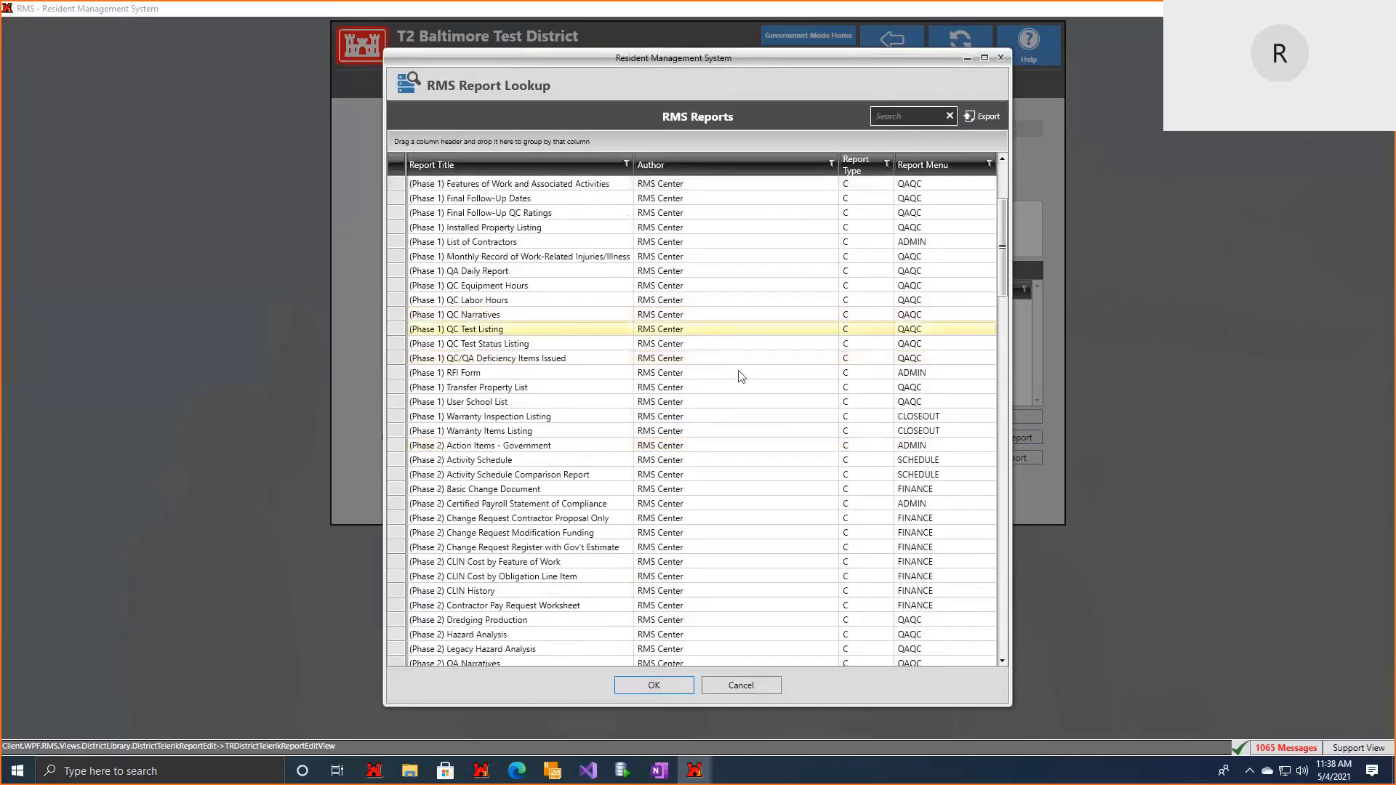
{"action": "left_click", "coordinate": [761, 686]}
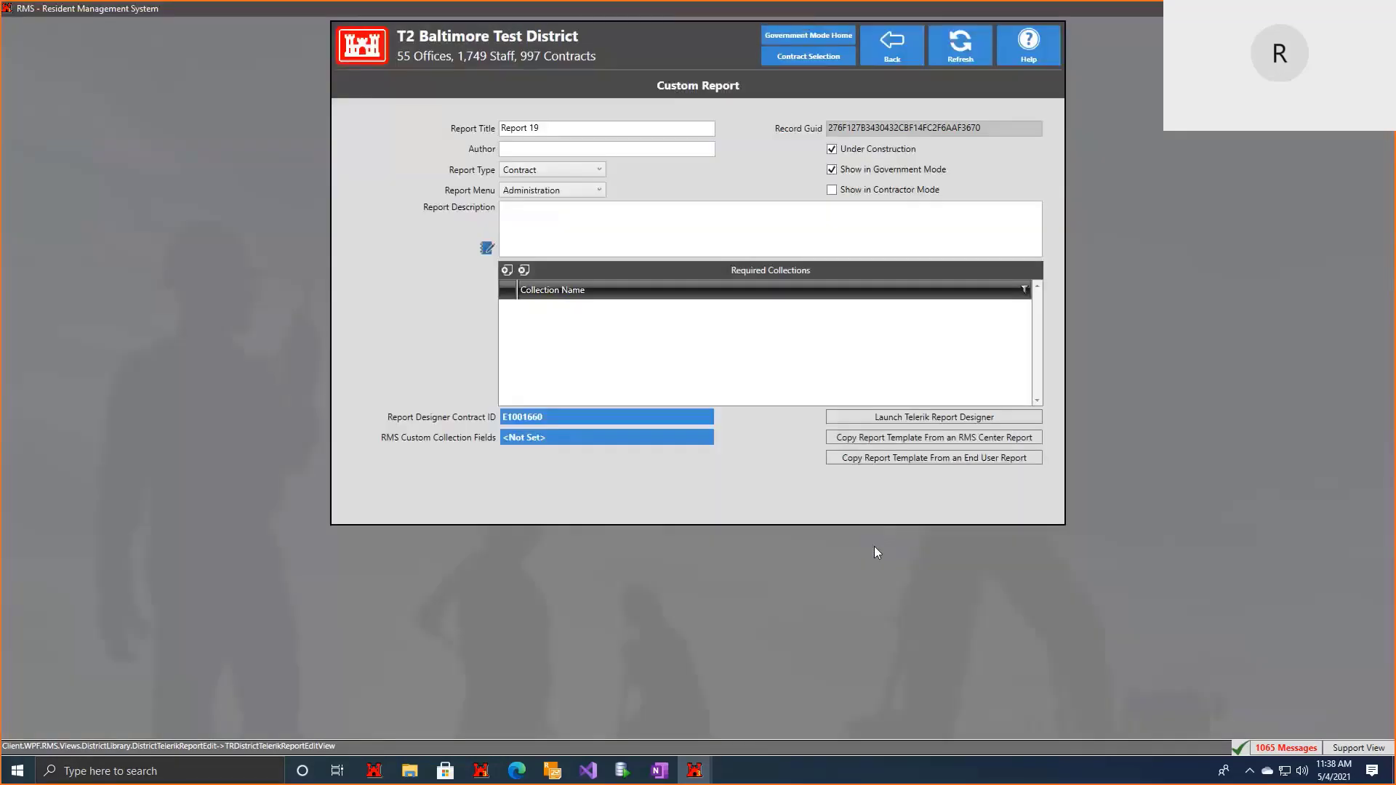
{"action": "left_click", "coordinate": [913, 458]}
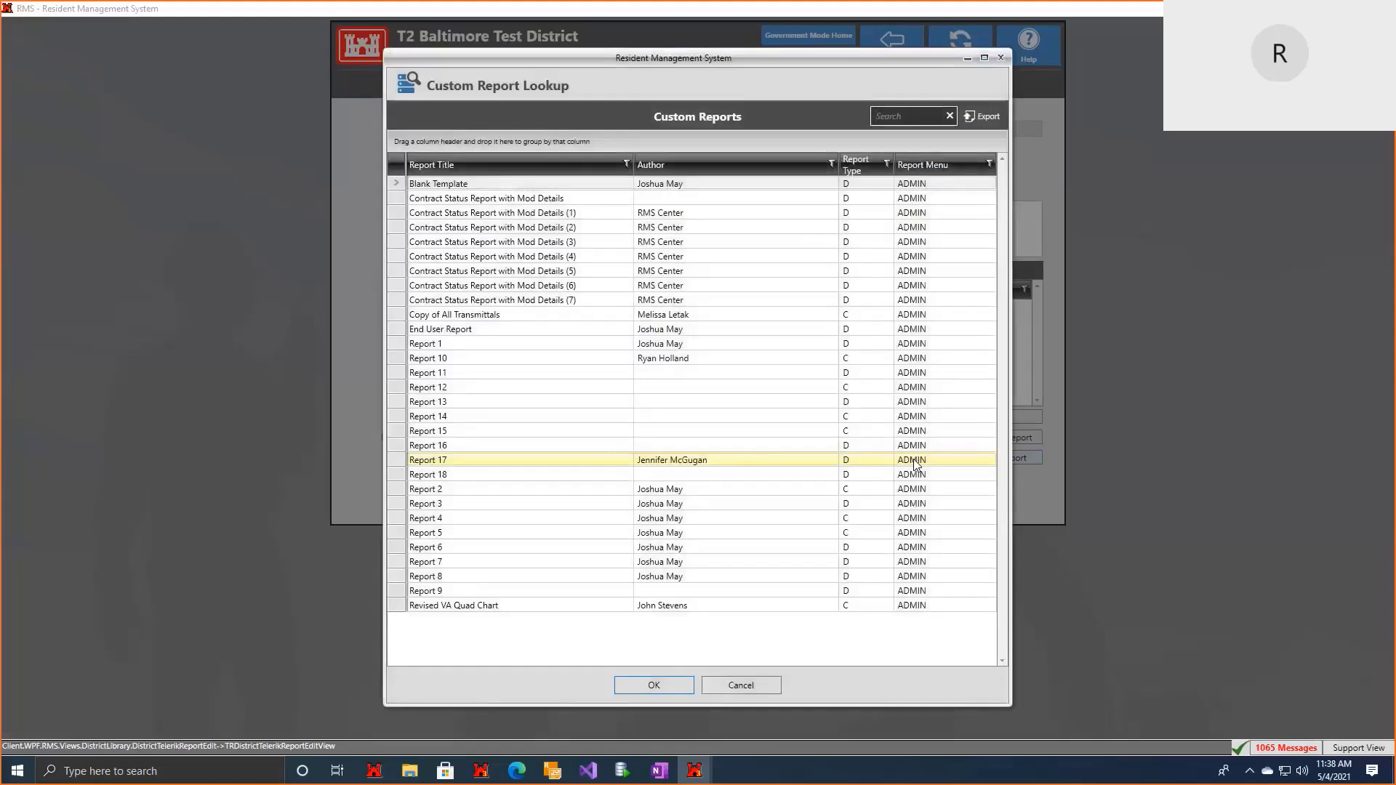
{"action": "left_click", "coordinate": [753, 688]}
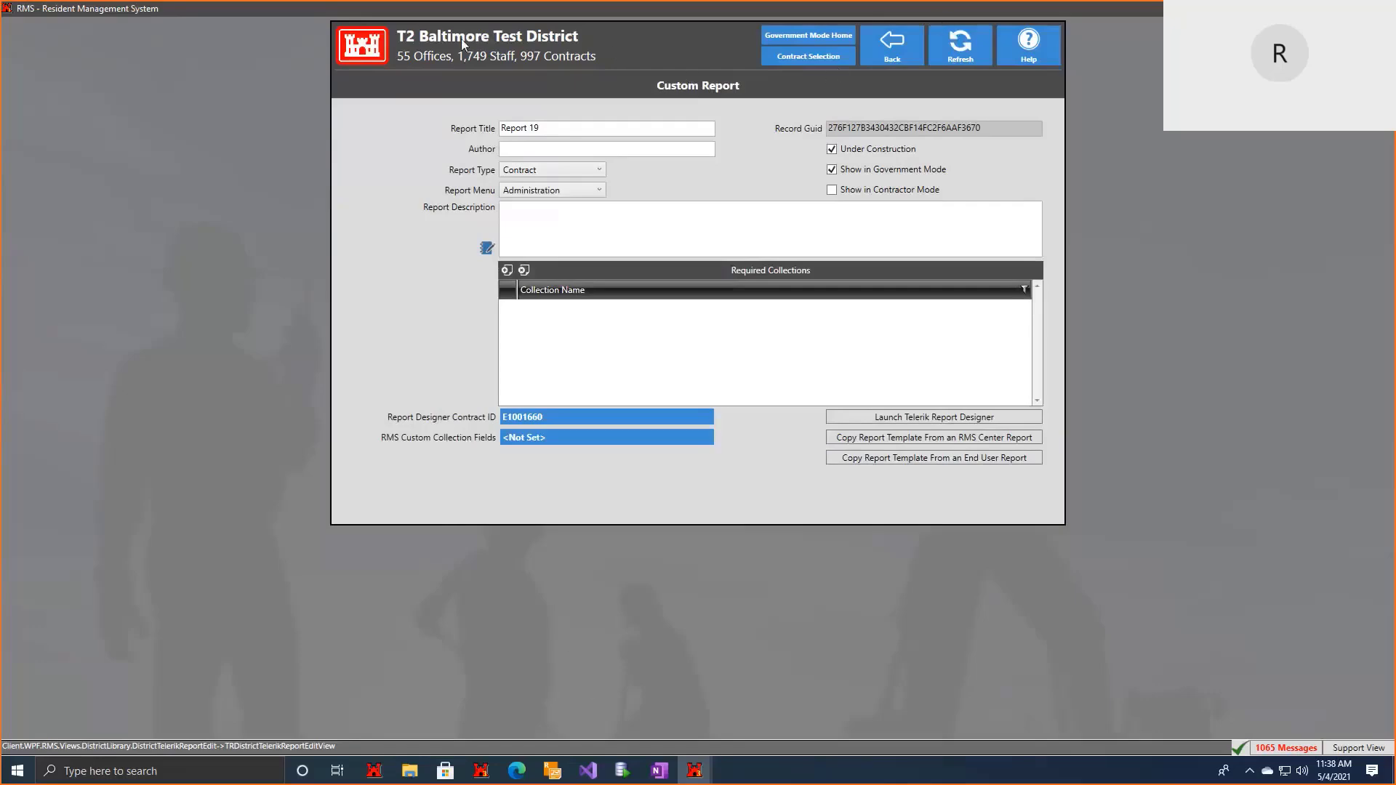
Step: Arrange the custom report window beside the All RFIs window and reveal the RFI screen's database field names
{"action": "double_click", "coordinate": [900, 9]}
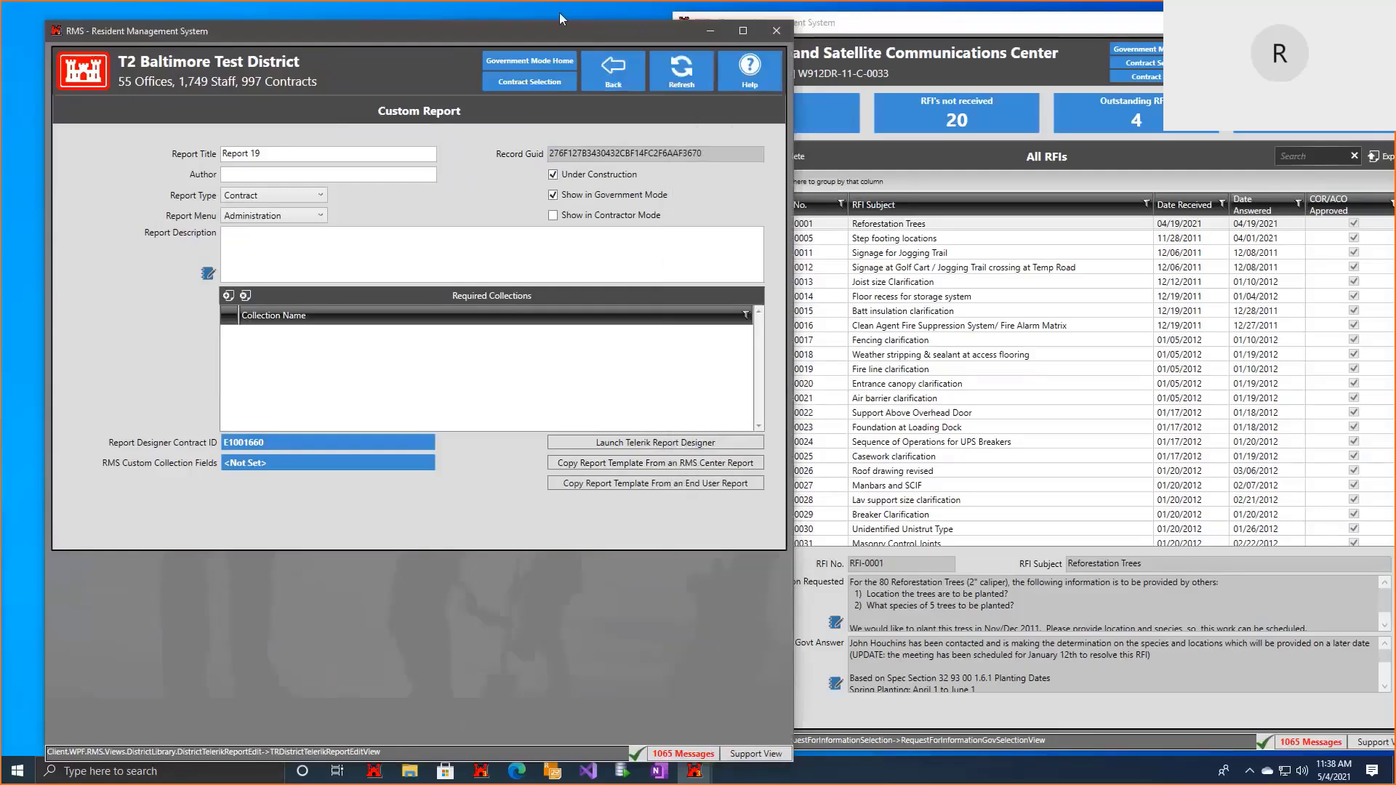
{"action": "left_click_drag", "start_coordinate": [960, 20], "coordinate": [947, 23]}
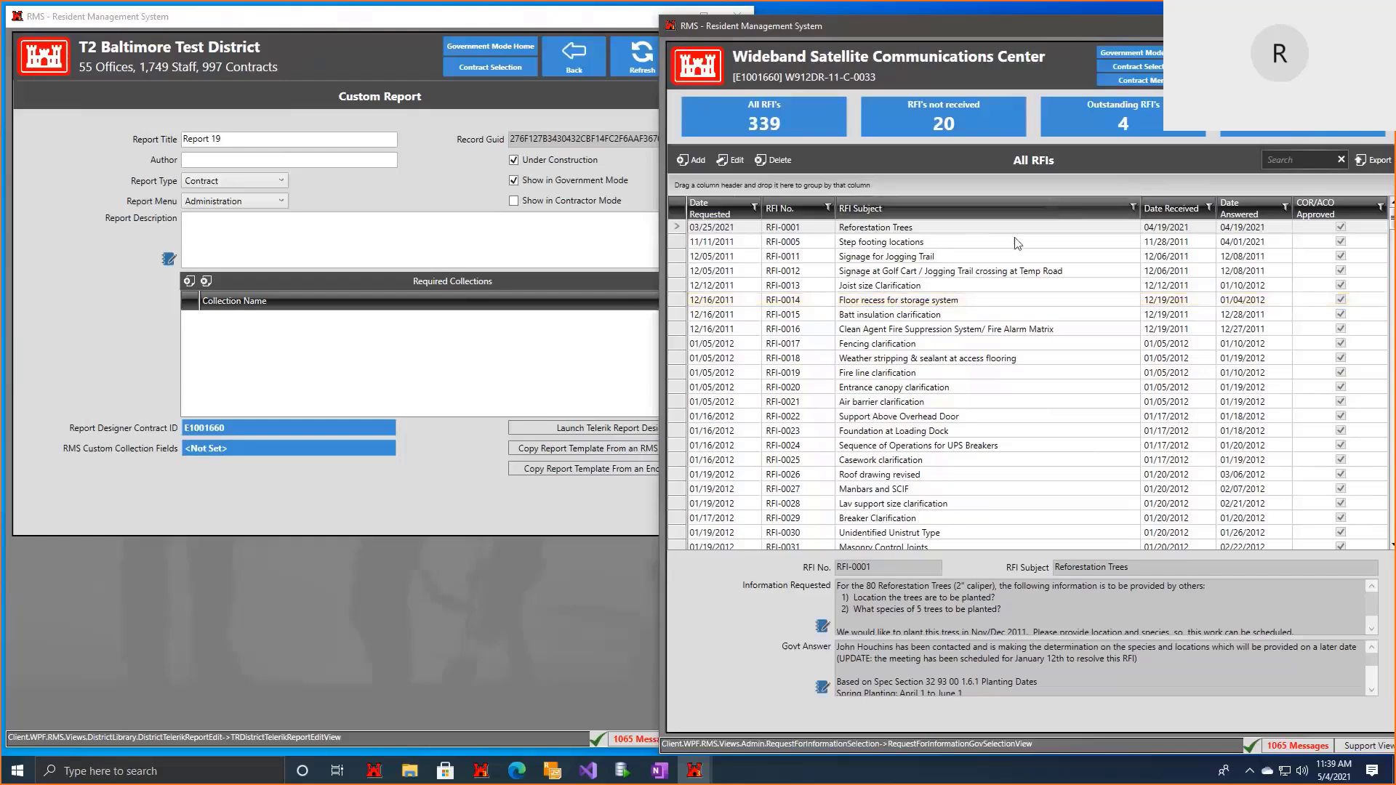
{"action": "key", "text": "F12"}
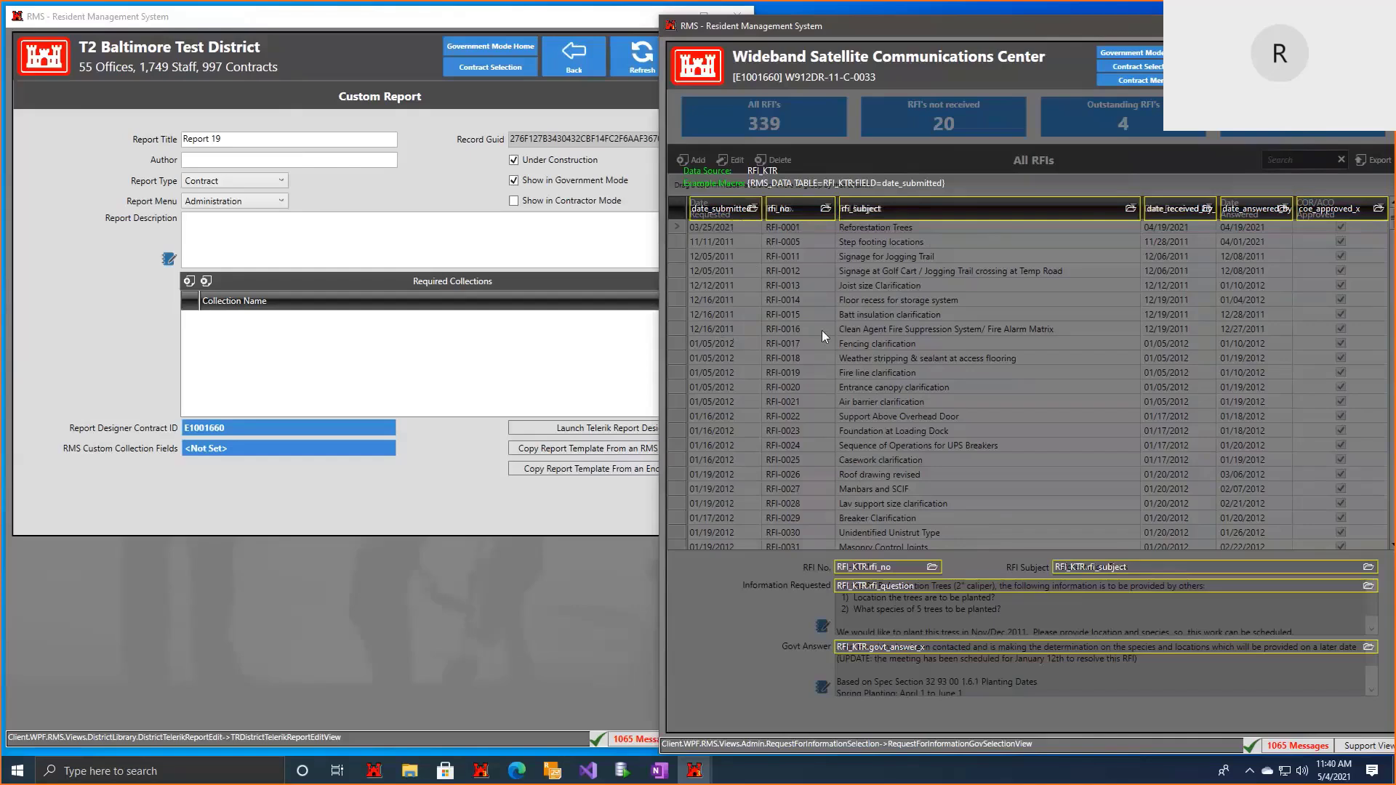
Step: Search the available collections for rfi and add RFI_KTR to the report's required collections
{"action": "left_click", "coordinate": [489, 376]}
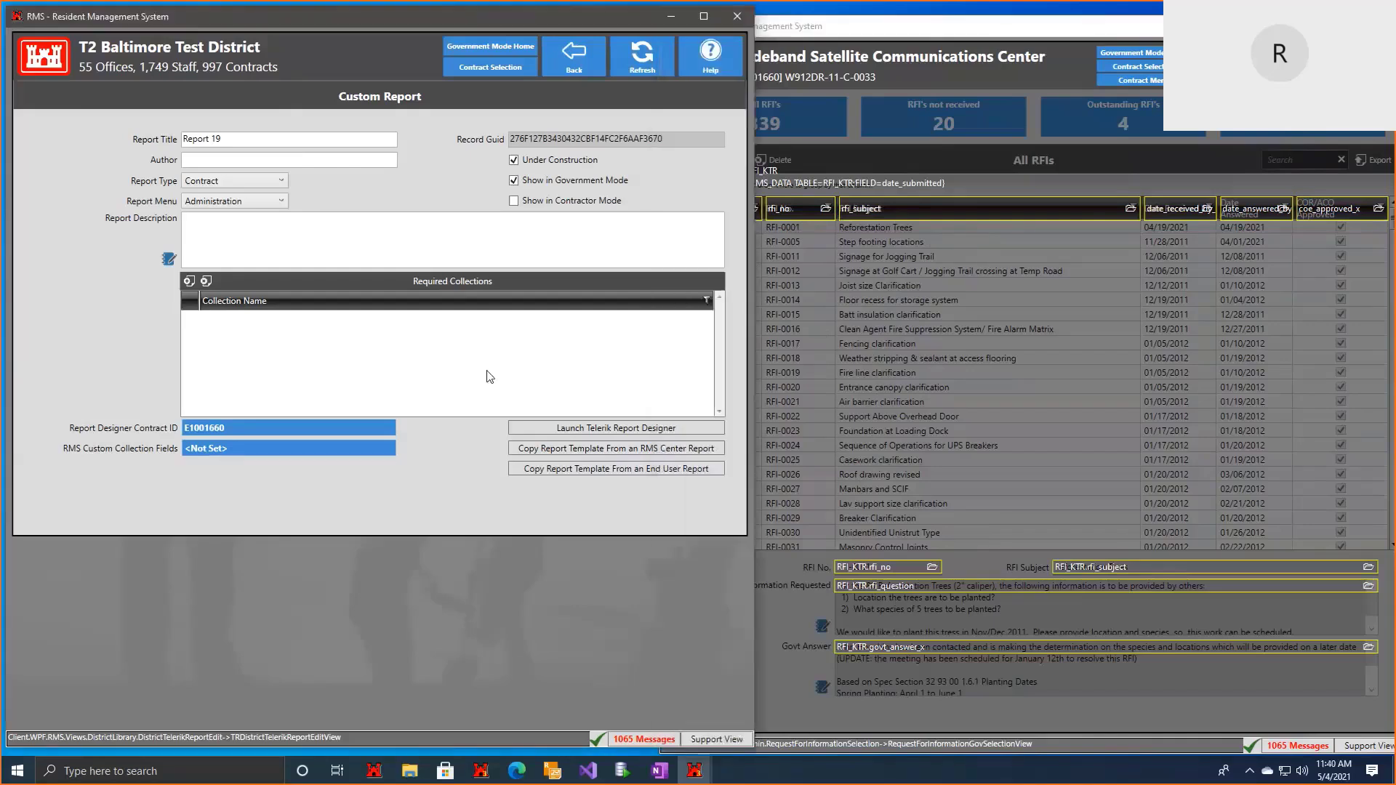
{"action": "left_click", "coordinate": [188, 282]}
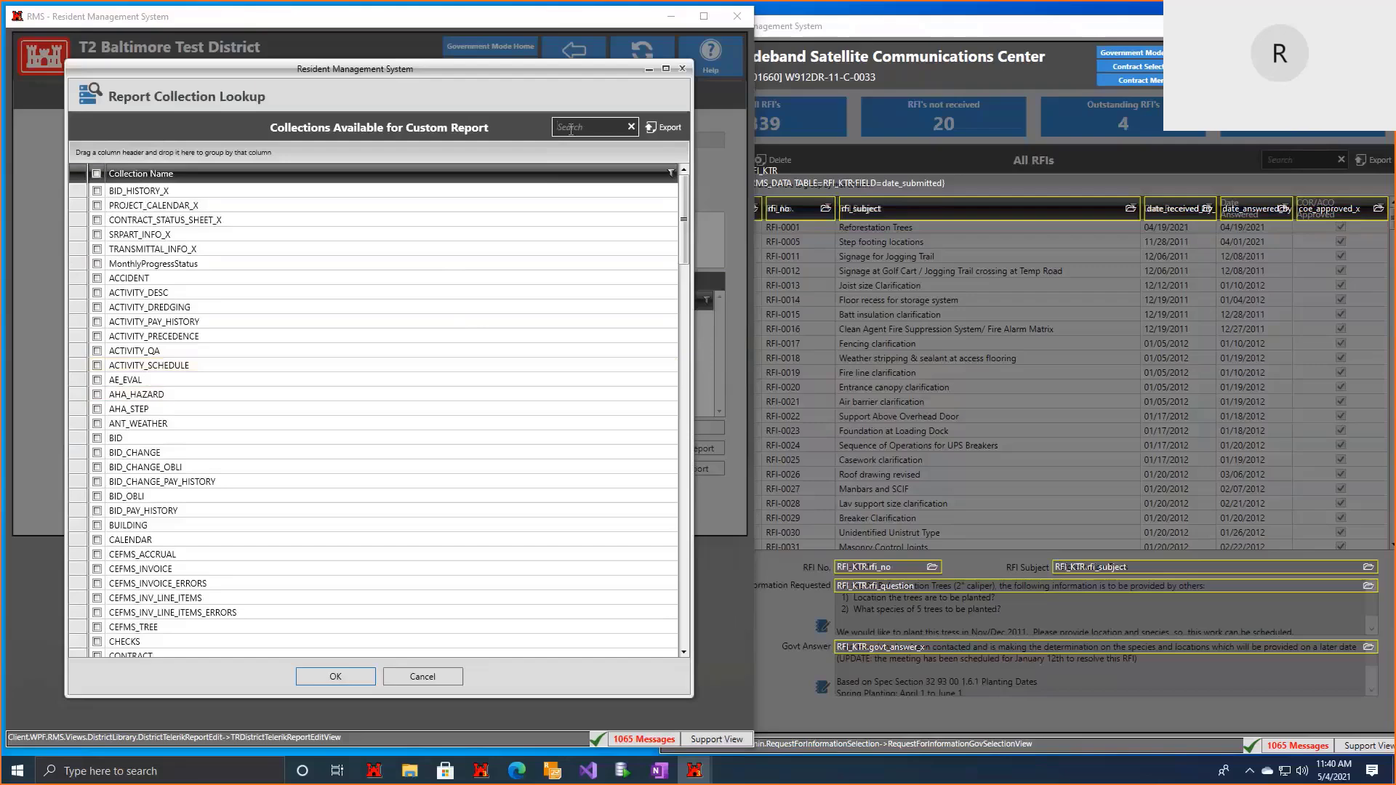
{"action": "type", "text": "rfi"}
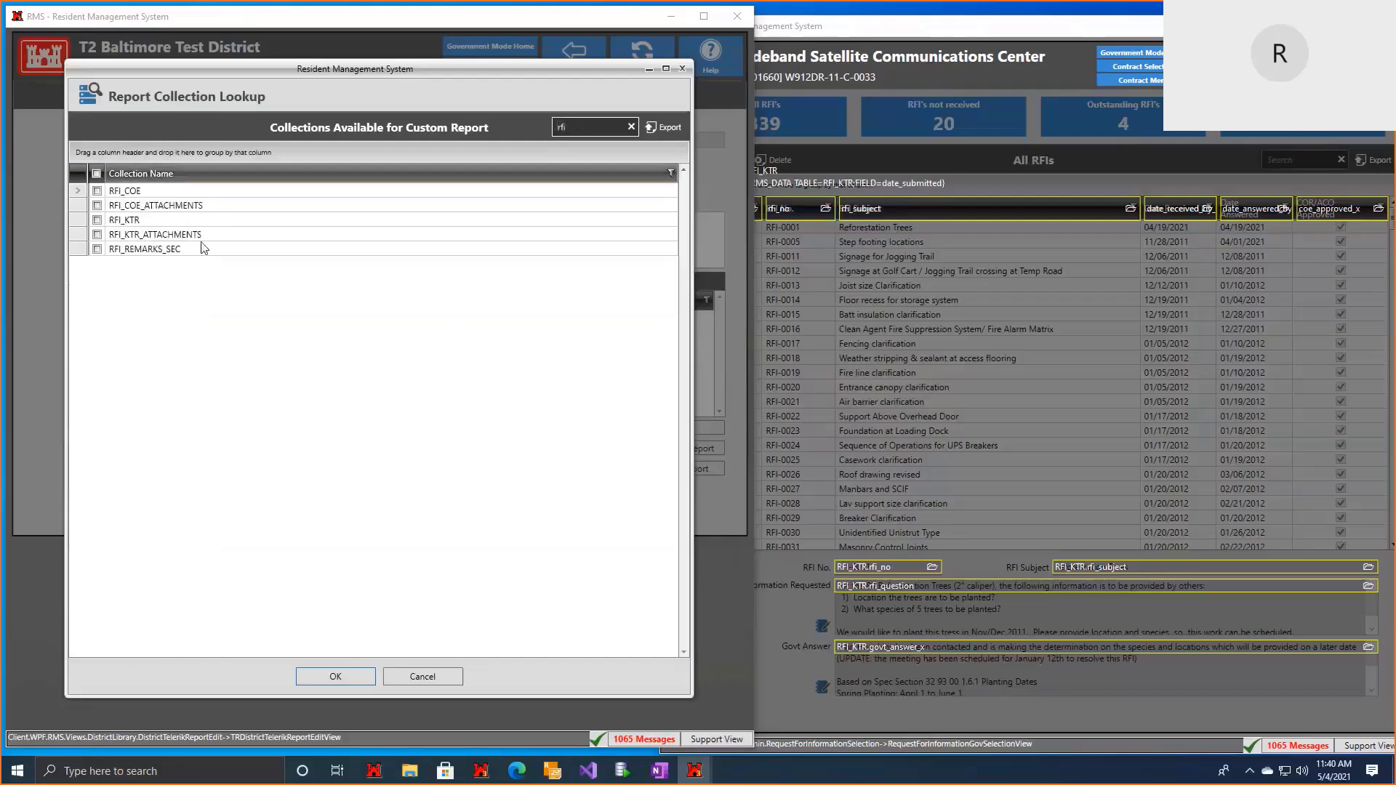
{"action": "left_click", "coordinate": [218, 221]}
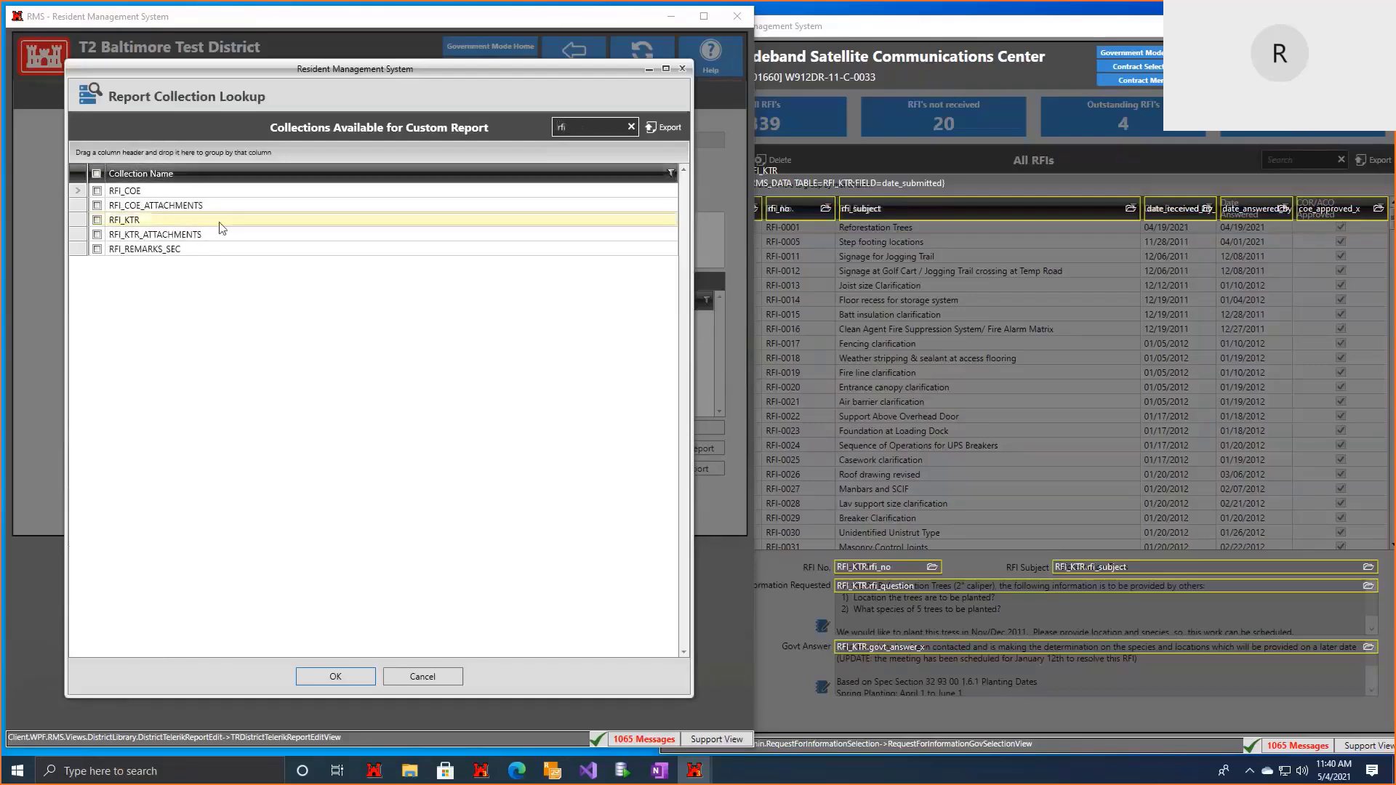
{"action": "left_click", "coordinate": [336, 674]}
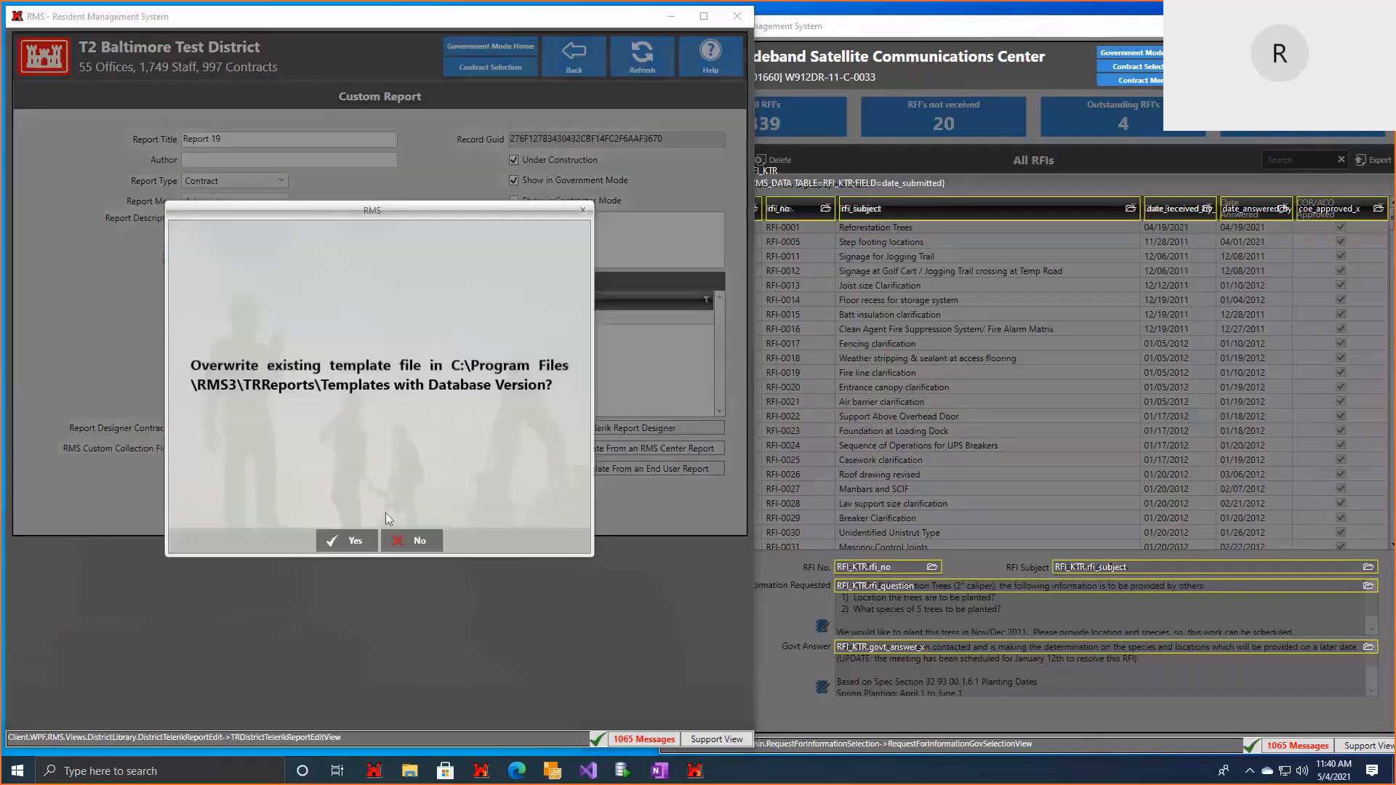
Step: Open the template's database version in Telerik Report Designer, overwriting the local file, and show the Template Report title box in the Report Explorer
{"action": "left_click", "coordinate": [335, 536]}
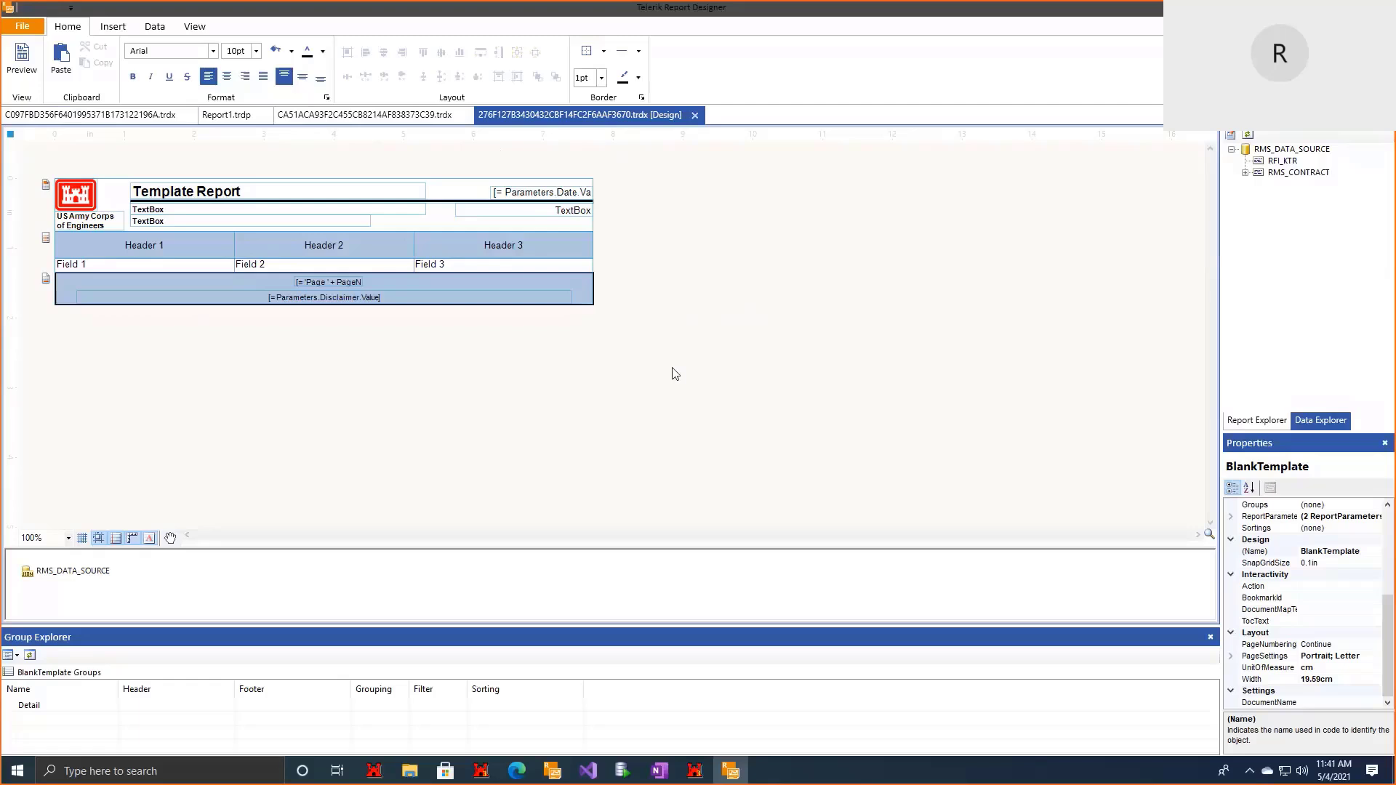
{"action": "left_click_drag", "start_coordinate": [293, 190], "coordinate": [284, 196]}
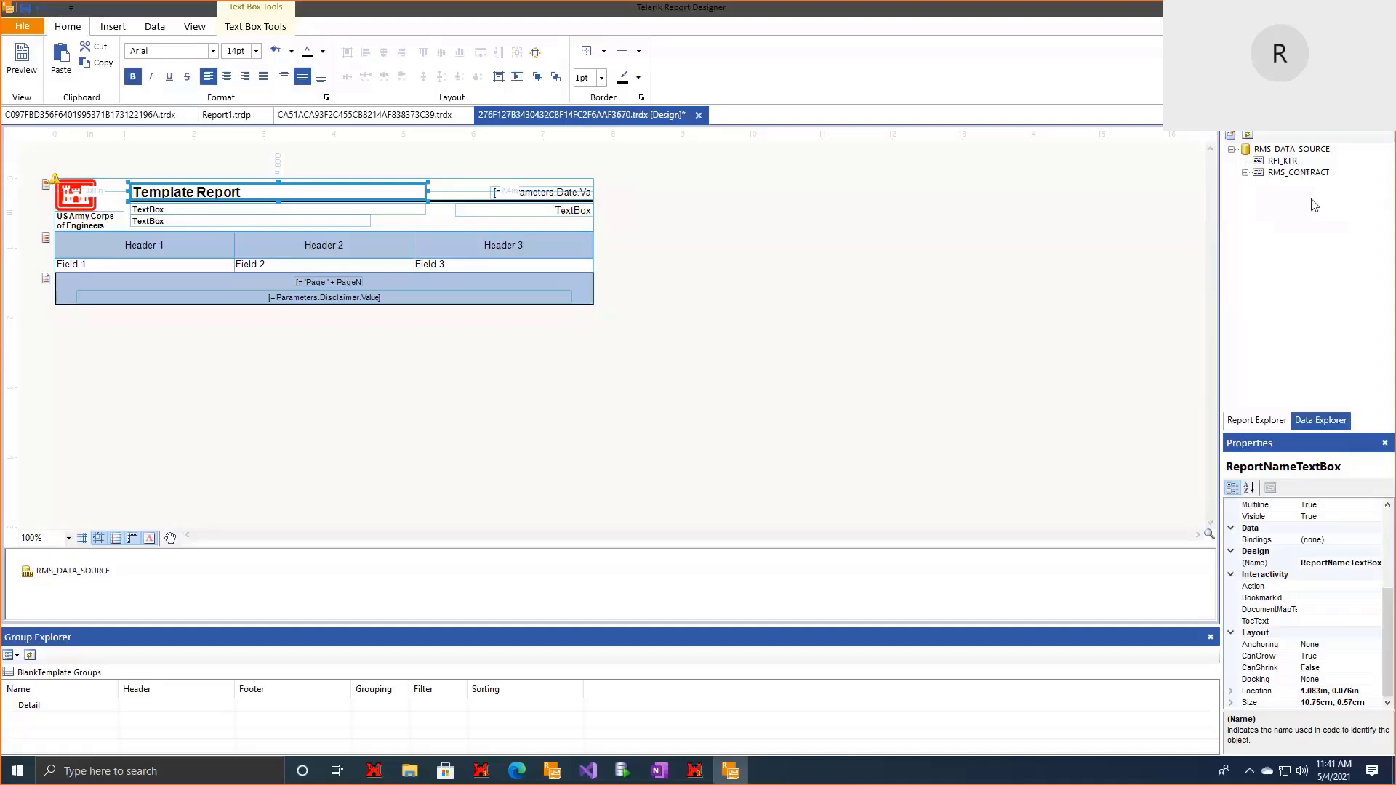
{"action": "left_click", "coordinate": [1270, 422]}
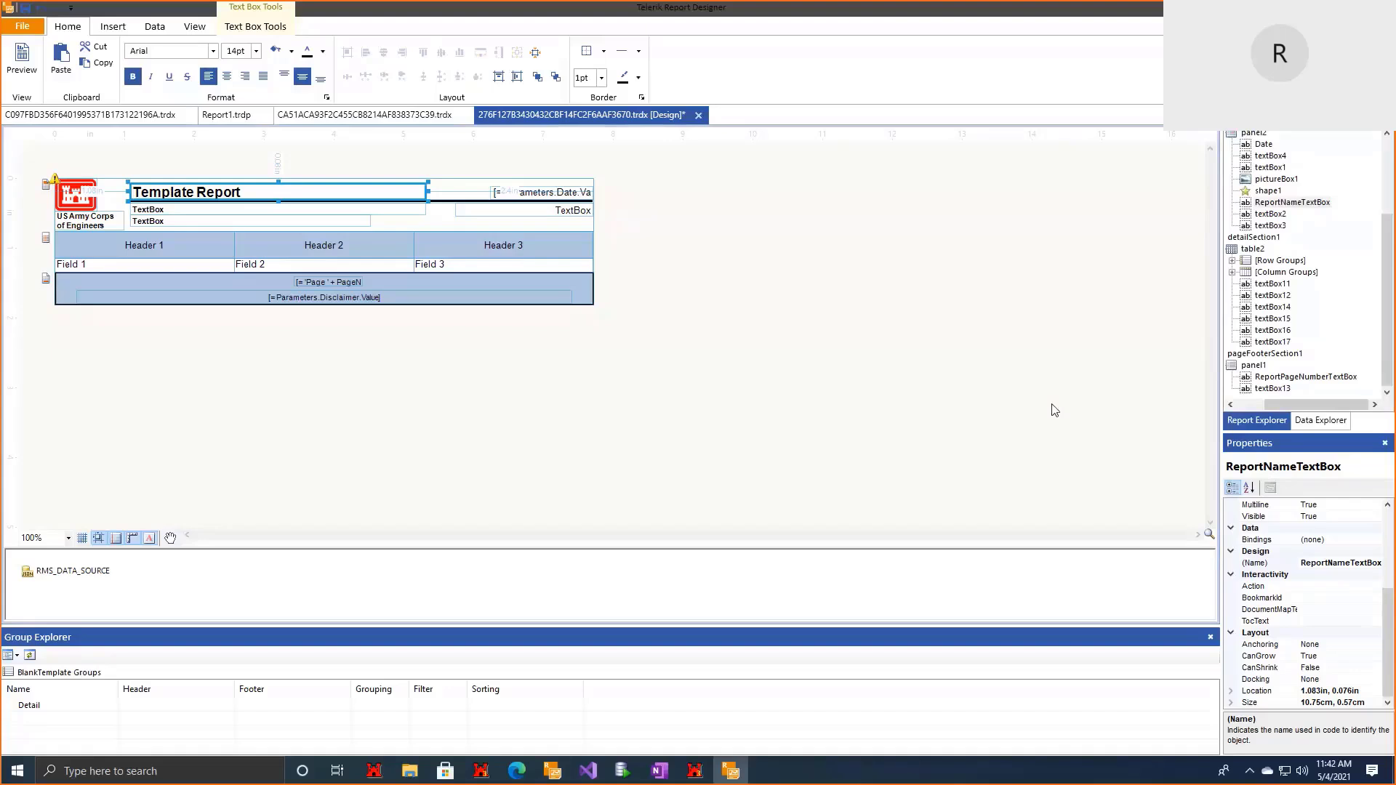
Step: Examine the template's page header text boxes, RMS_DATA_SOURCE and table, along with the insertable report items and data source types
{"action": "scroll", "coordinate": [1266, 312], "scroll_direction": "up", "scroll_amount": 3}
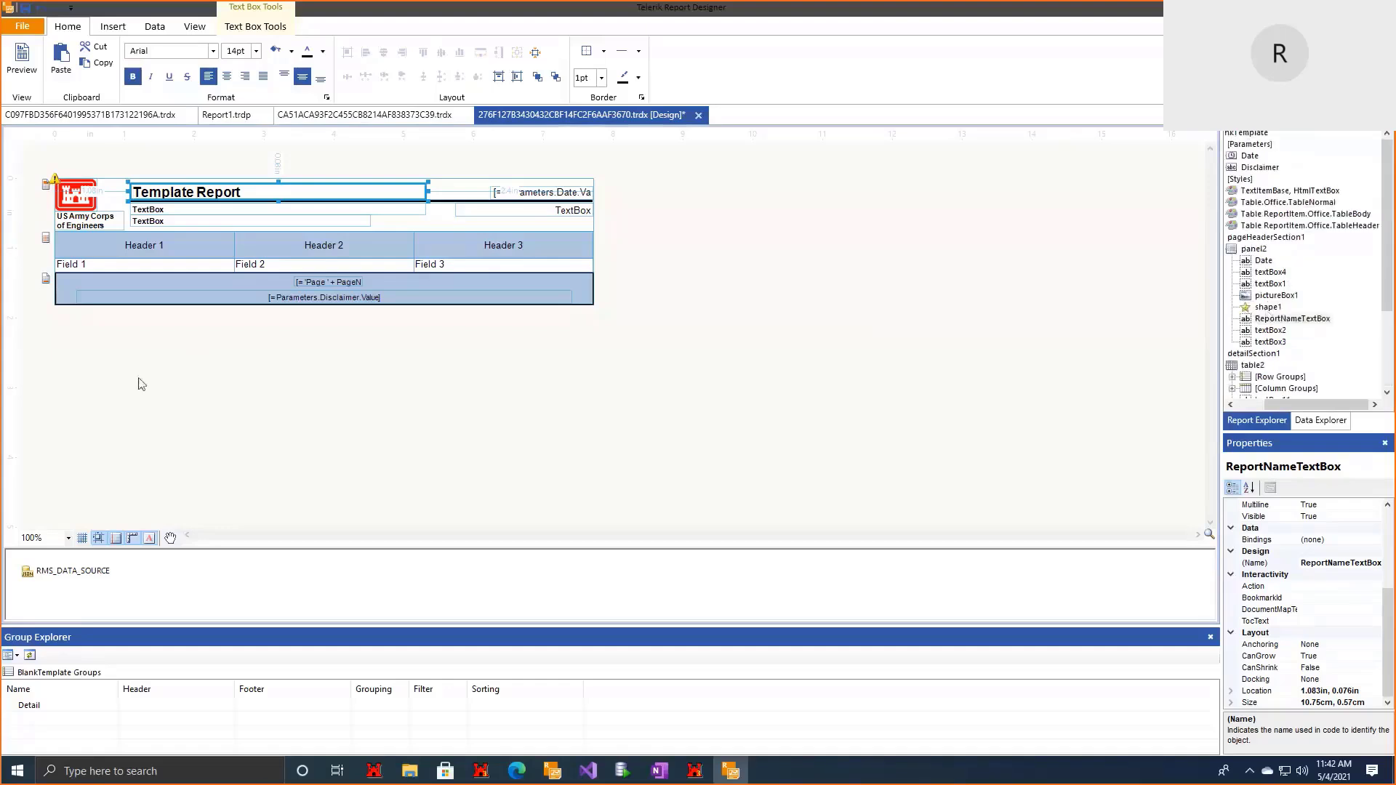
{"action": "left_click", "coordinate": [1269, 283]}
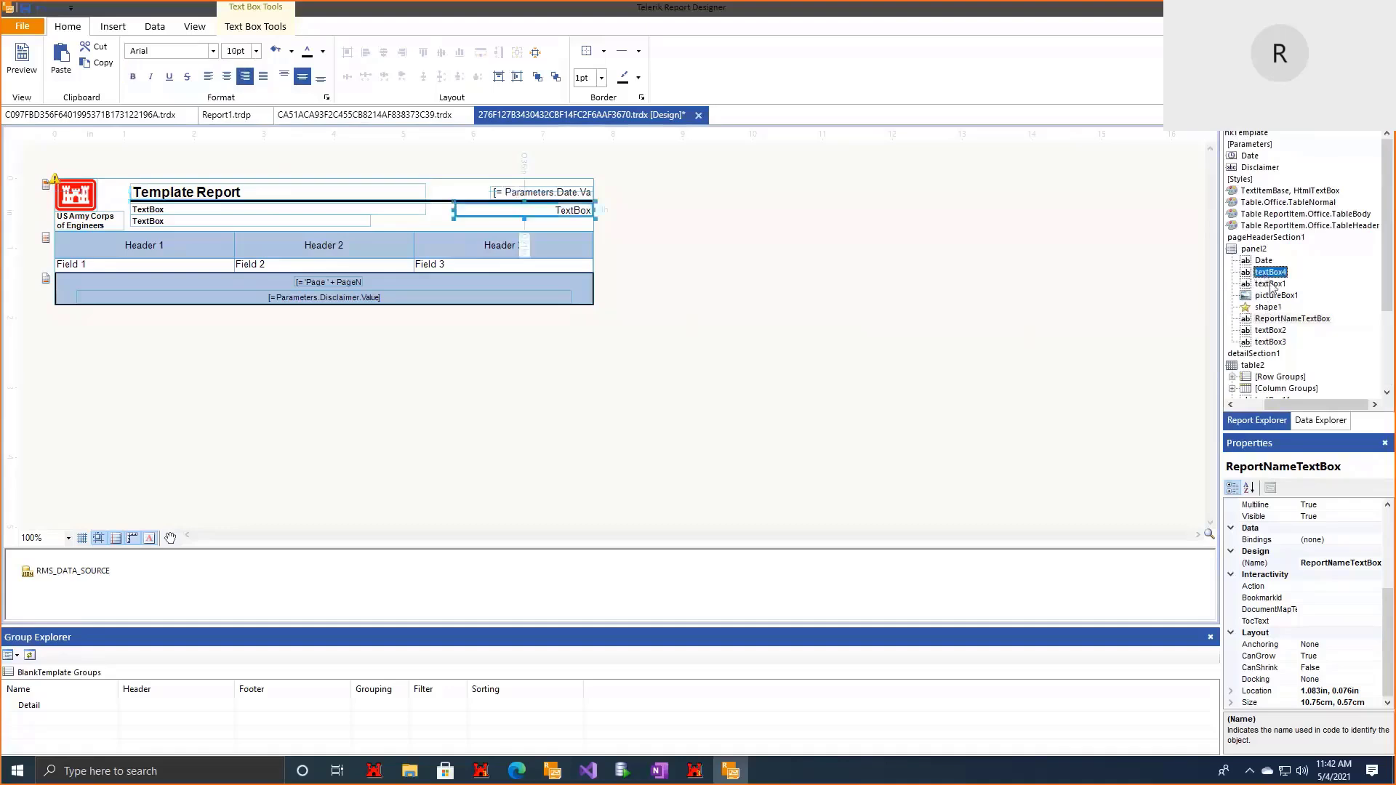
{"action": "left_click", "coordinate": [1279, 331]}
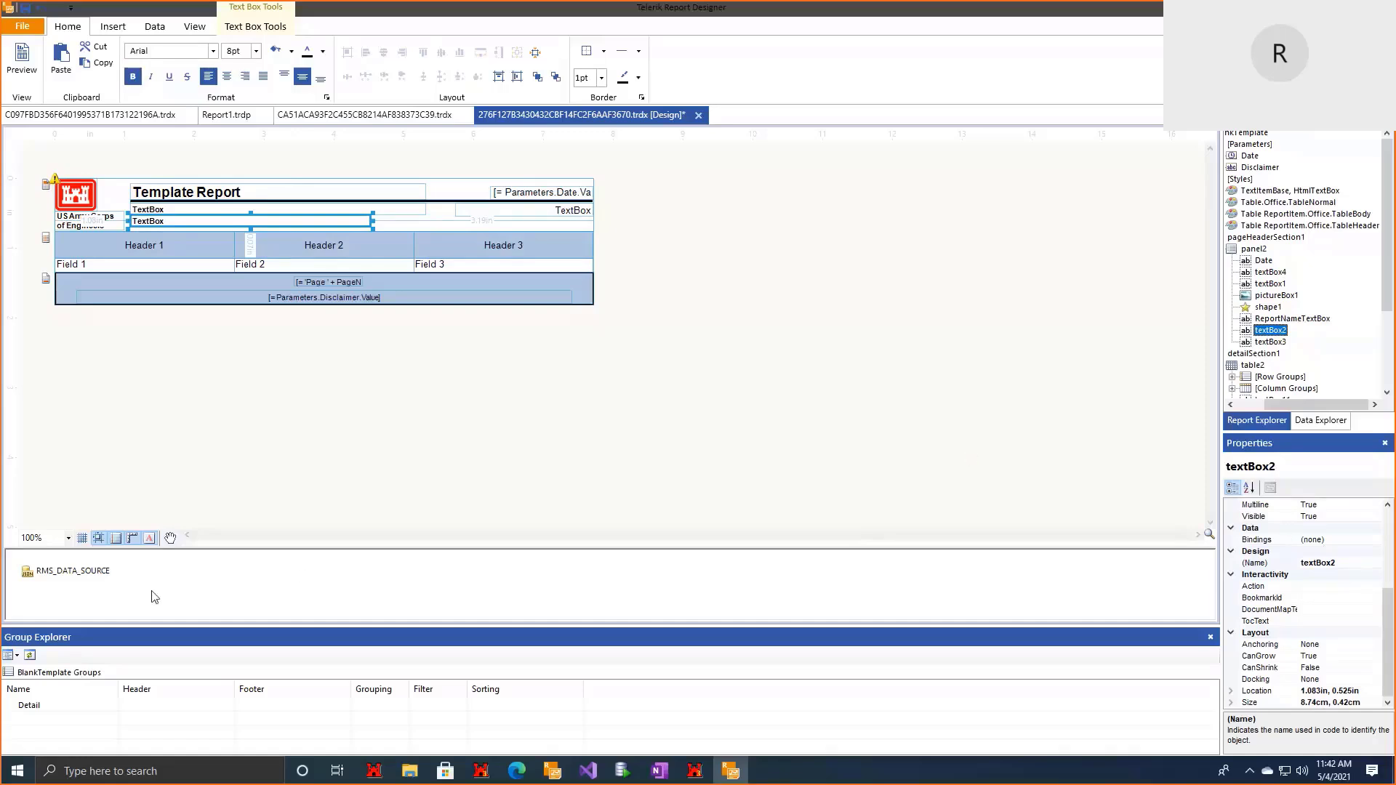
{"action": "left_click", "coordinate": [102, 578]}
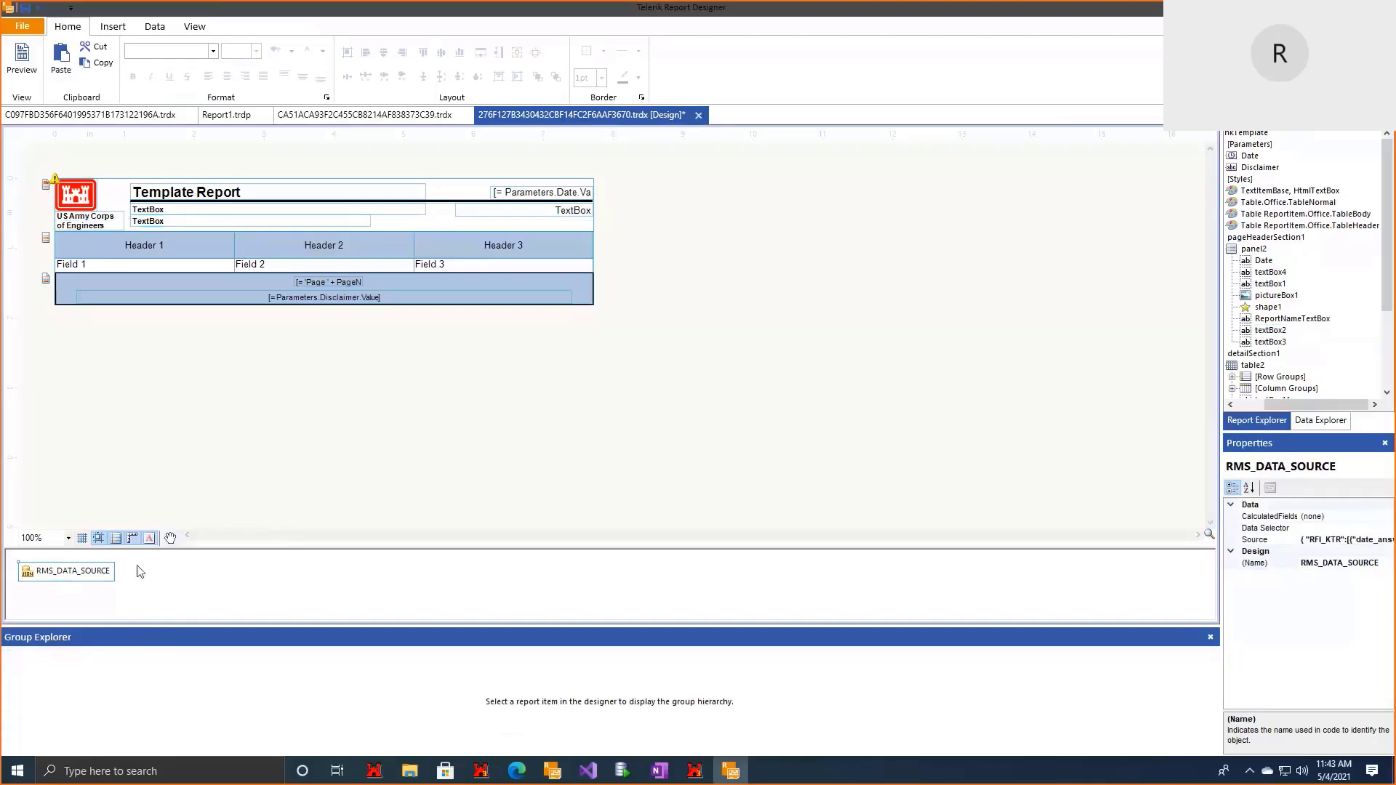
{"action": "left_click", "coordinate": [464, 458]}
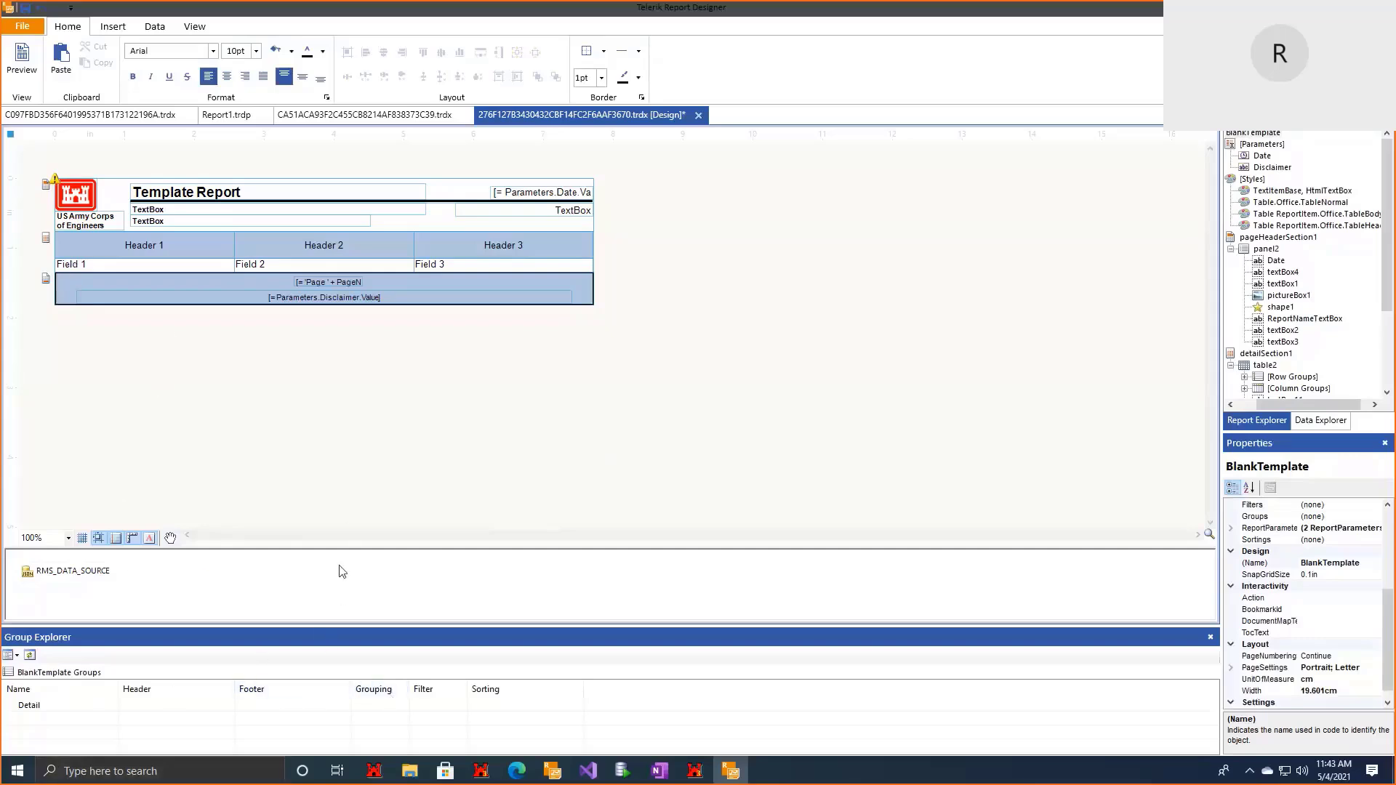
{"action": "left_click", "coordinate": [83, 246]}
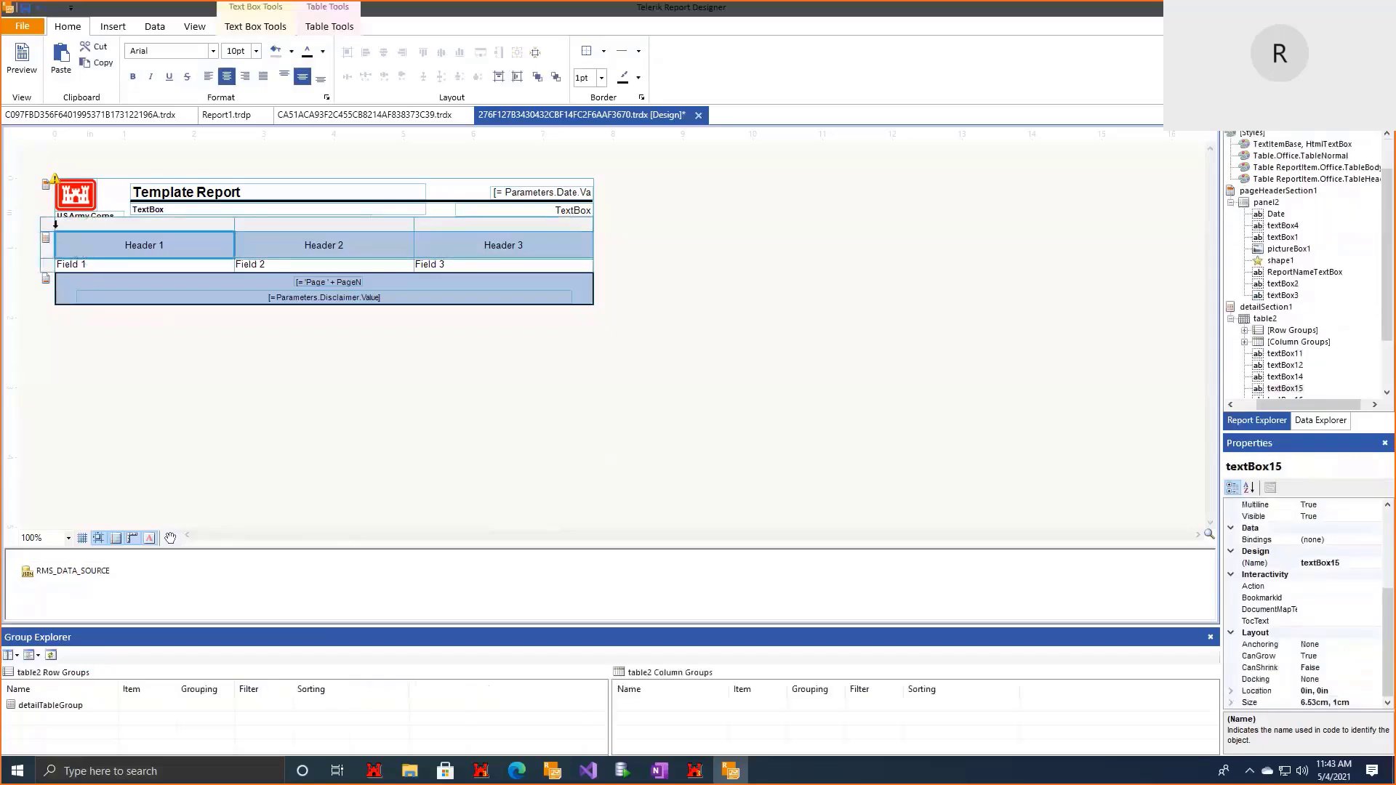
{"action": "left_click", "coordinate": [65, 248]}
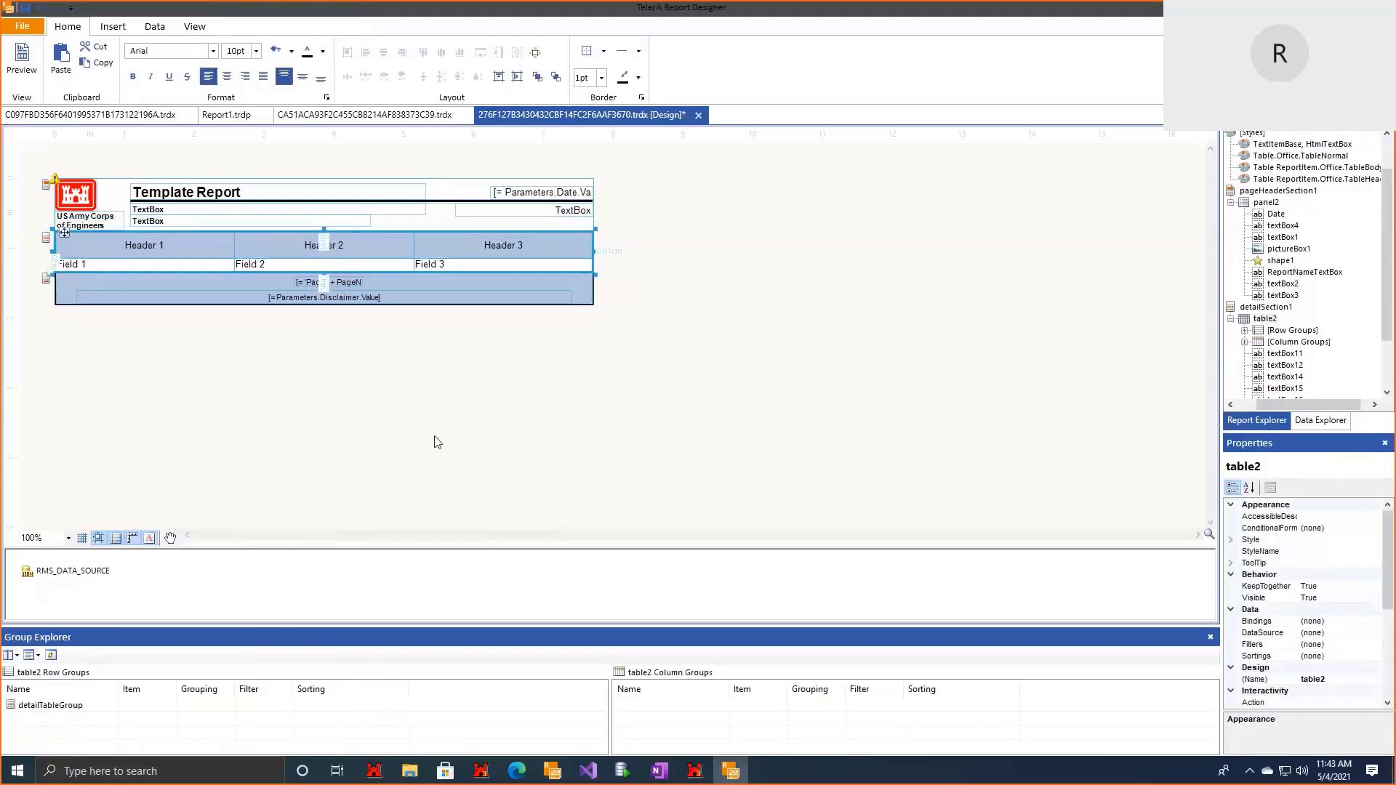
{"action": "left_click", "coordinate": [112, 27]}
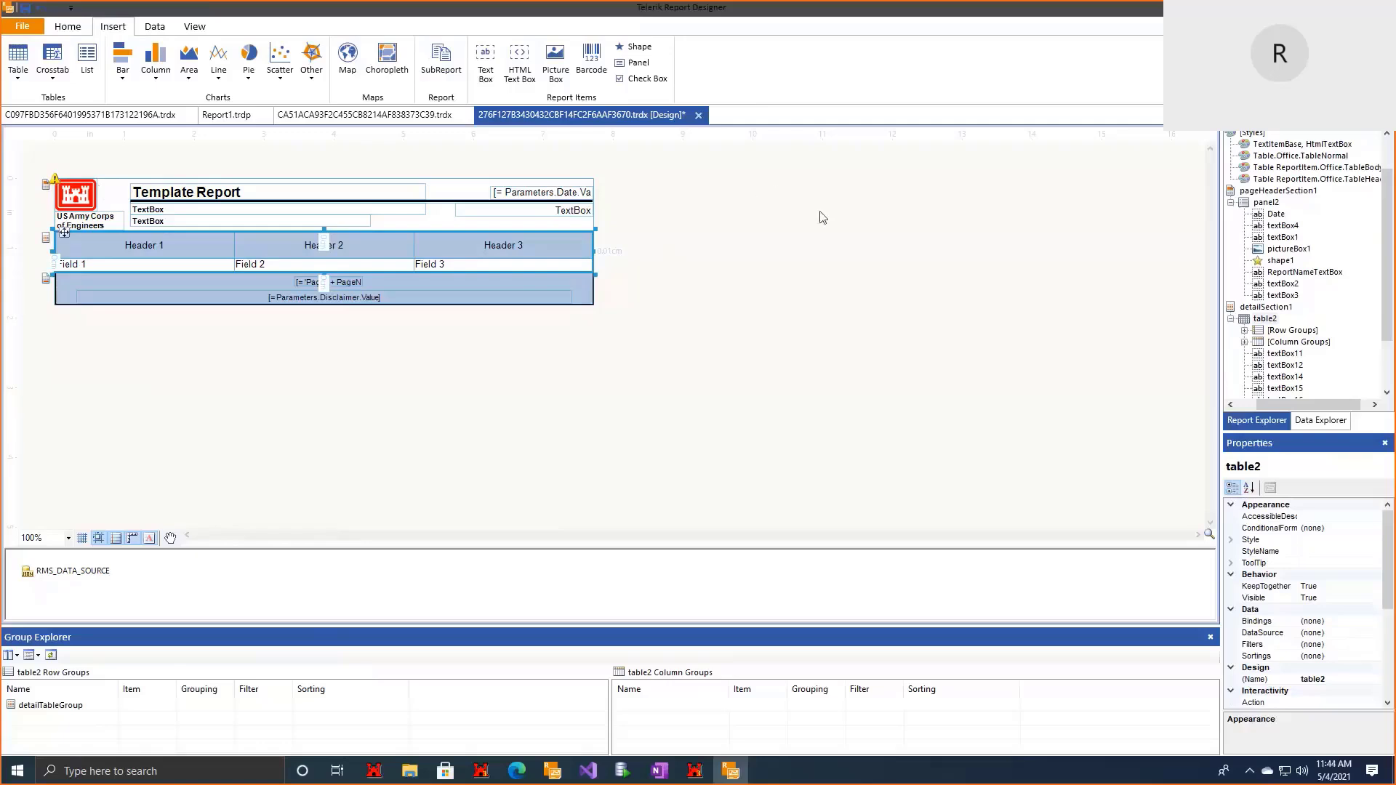
{"action": "left_click", "coordinate": [783, 255]}
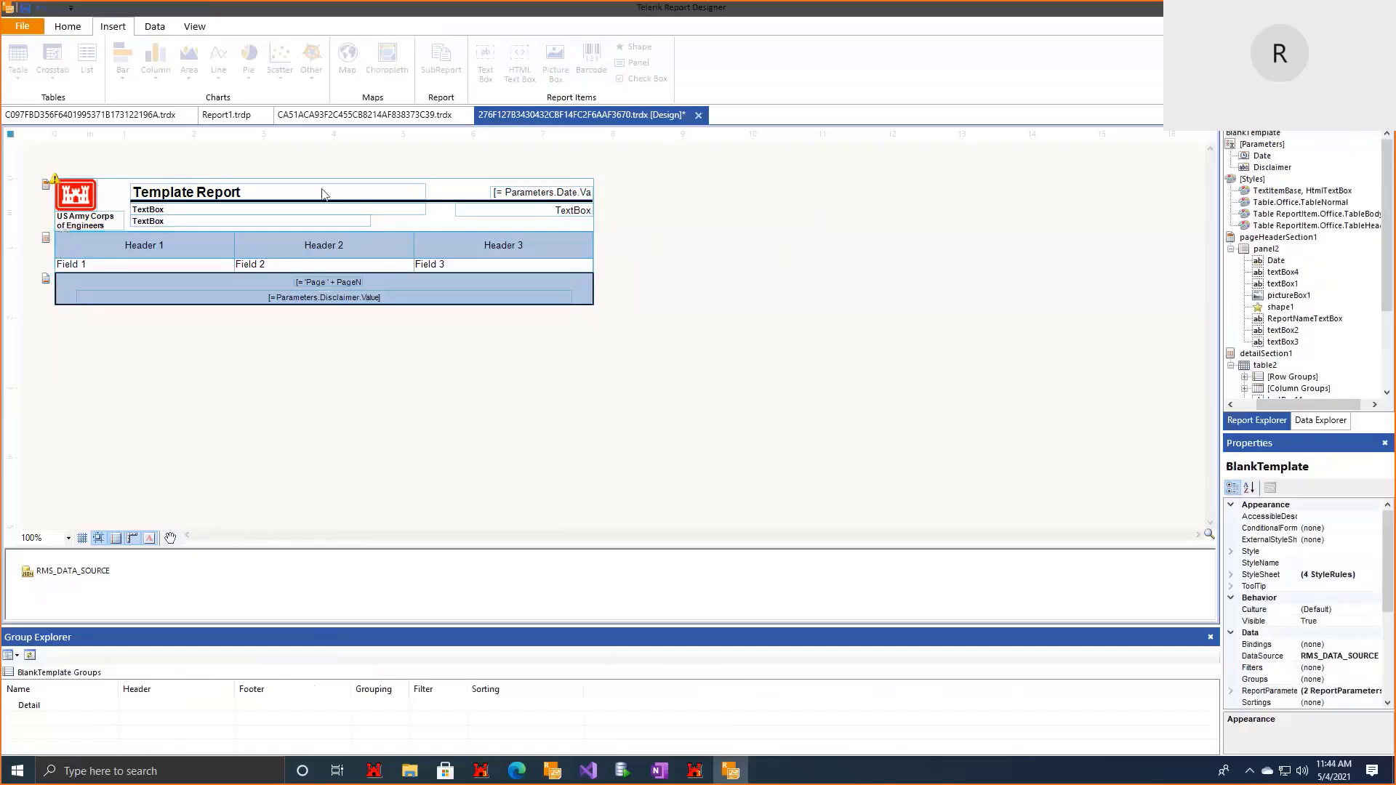
{"action": "left_click", "coordinate": [154, 27]}
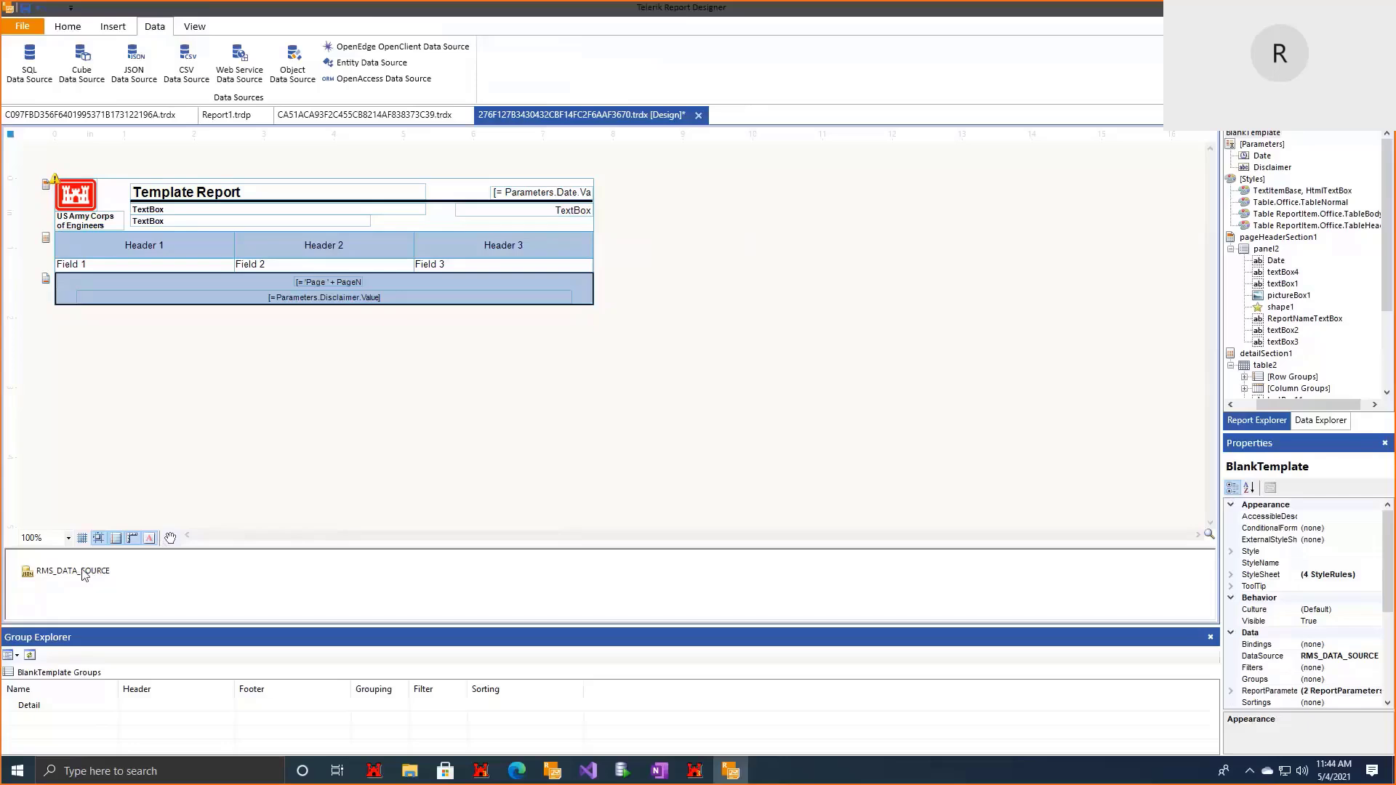
{"action": "left_click", "coordinate": [66, 26]}
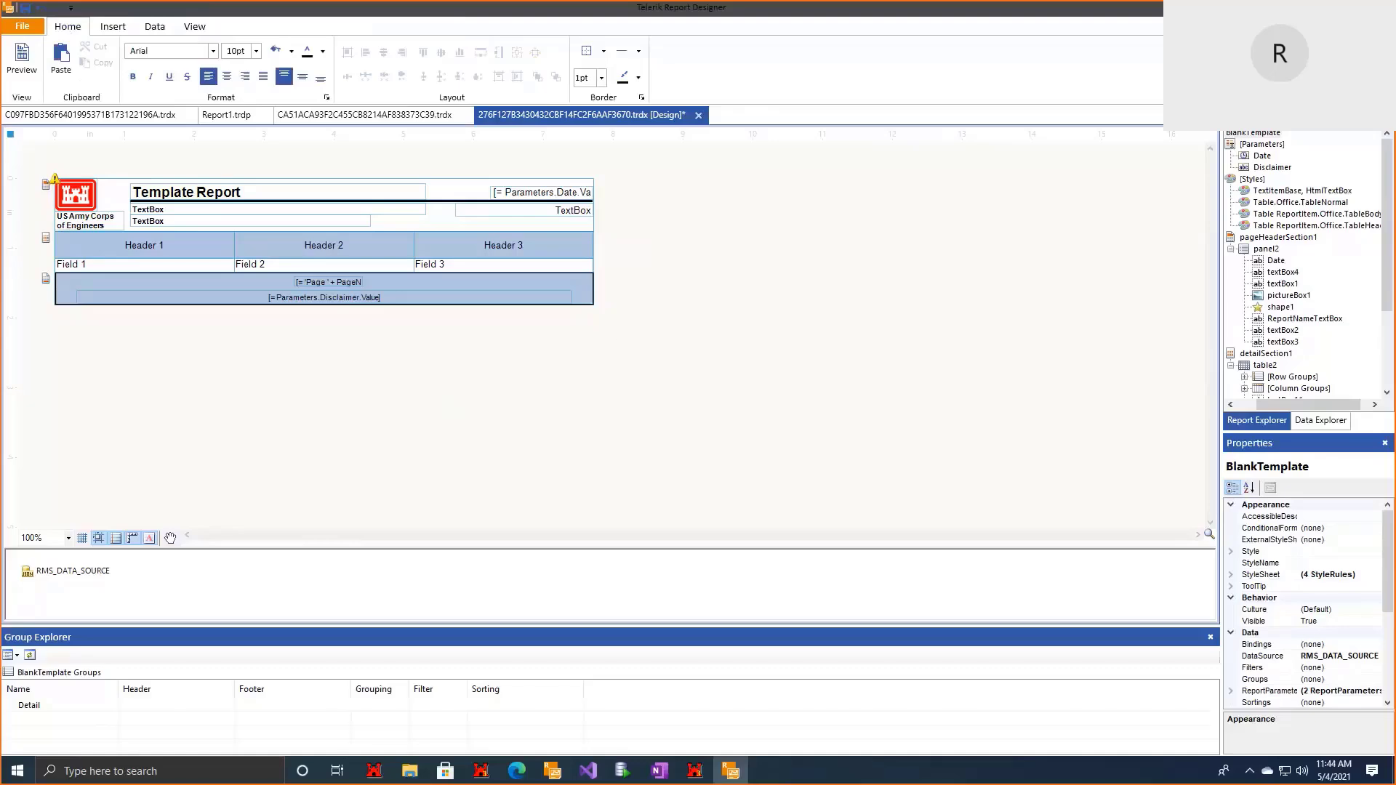
Step: Restore the designer to a smaller window and resize it so the RFI screen's database field names stay visible beside it
{"action": "left_click", "coordinate": [1340, 7]}
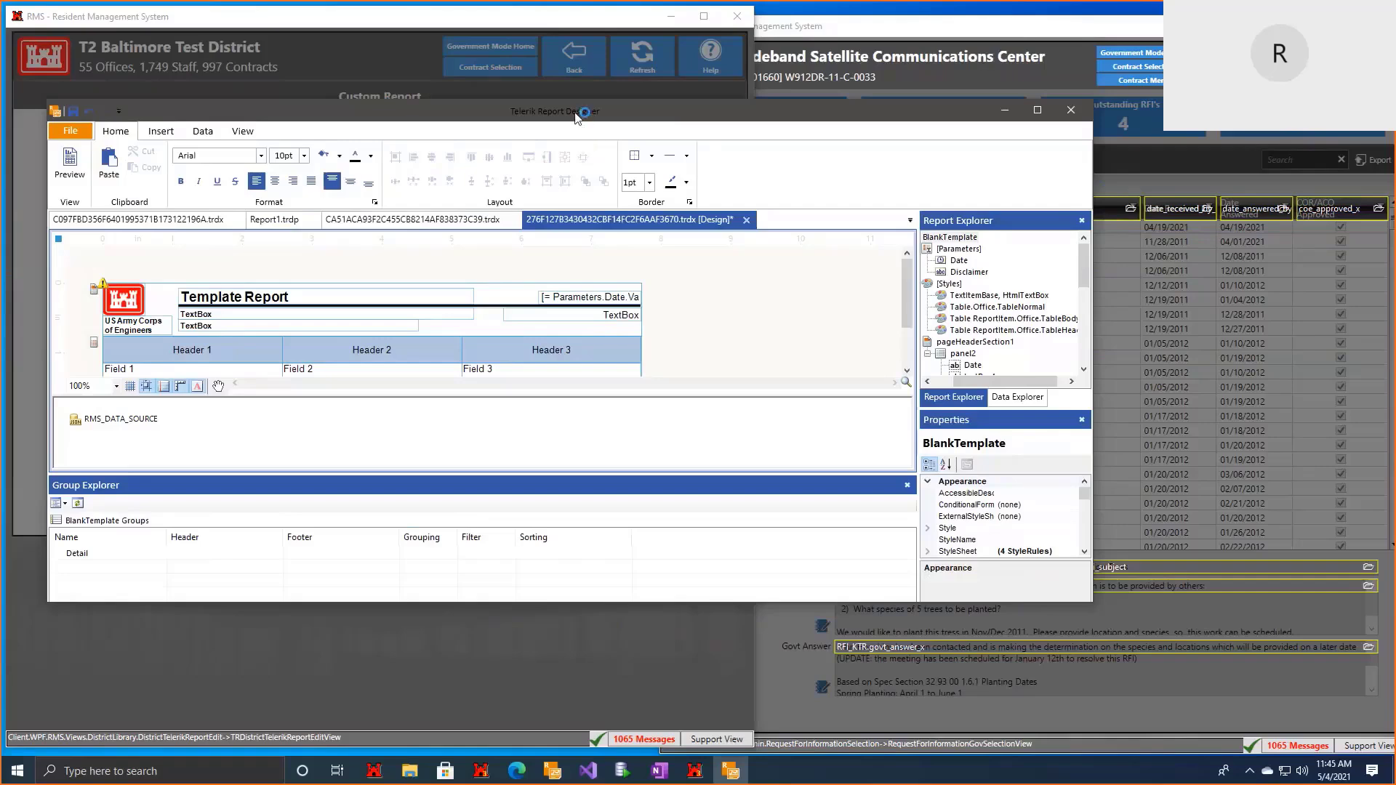
{"action": "left_click_drag", "start_coordinate": [576, 117], "coordinate": [574, 73]}
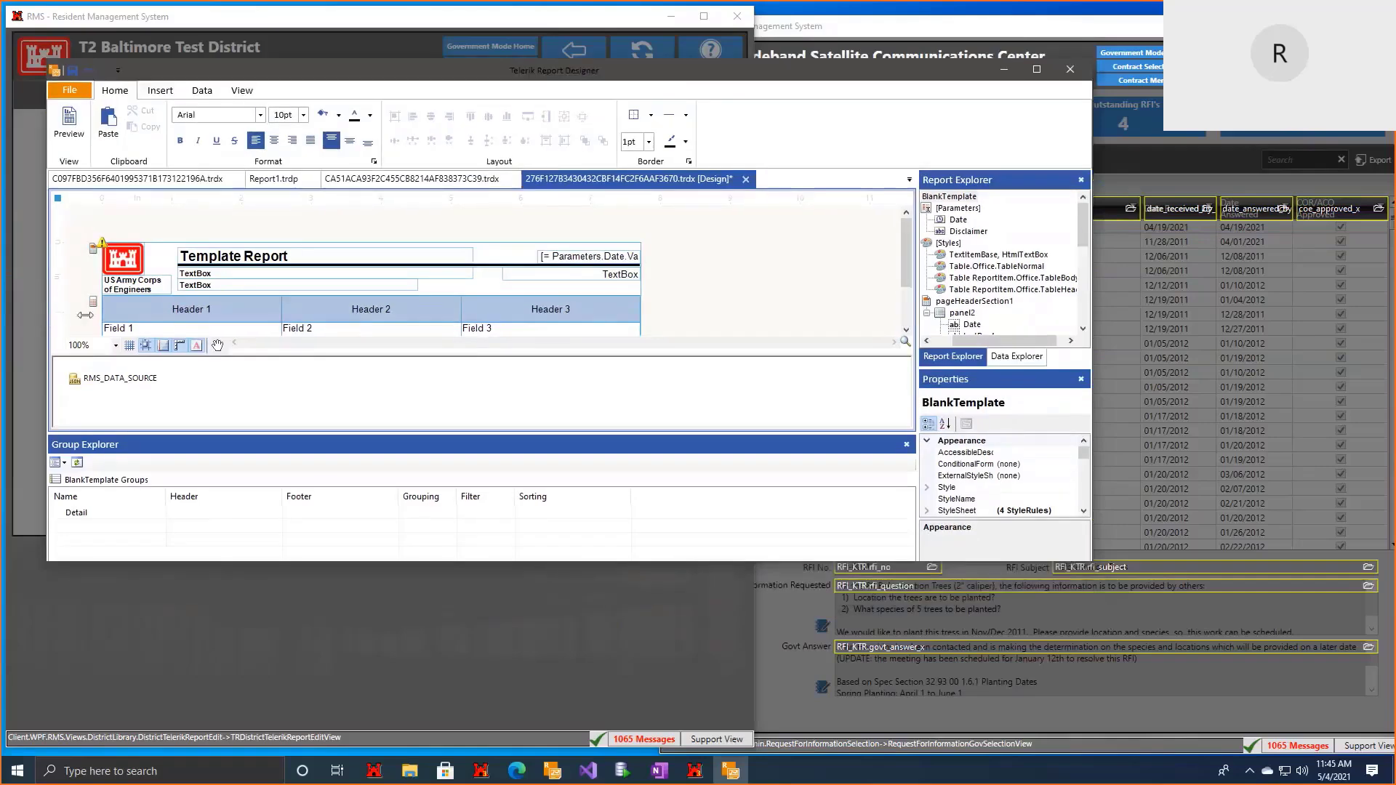
{"action": "left_click_drag", "start_coordinate": [85, 315], "coordinate": [188, 318]}
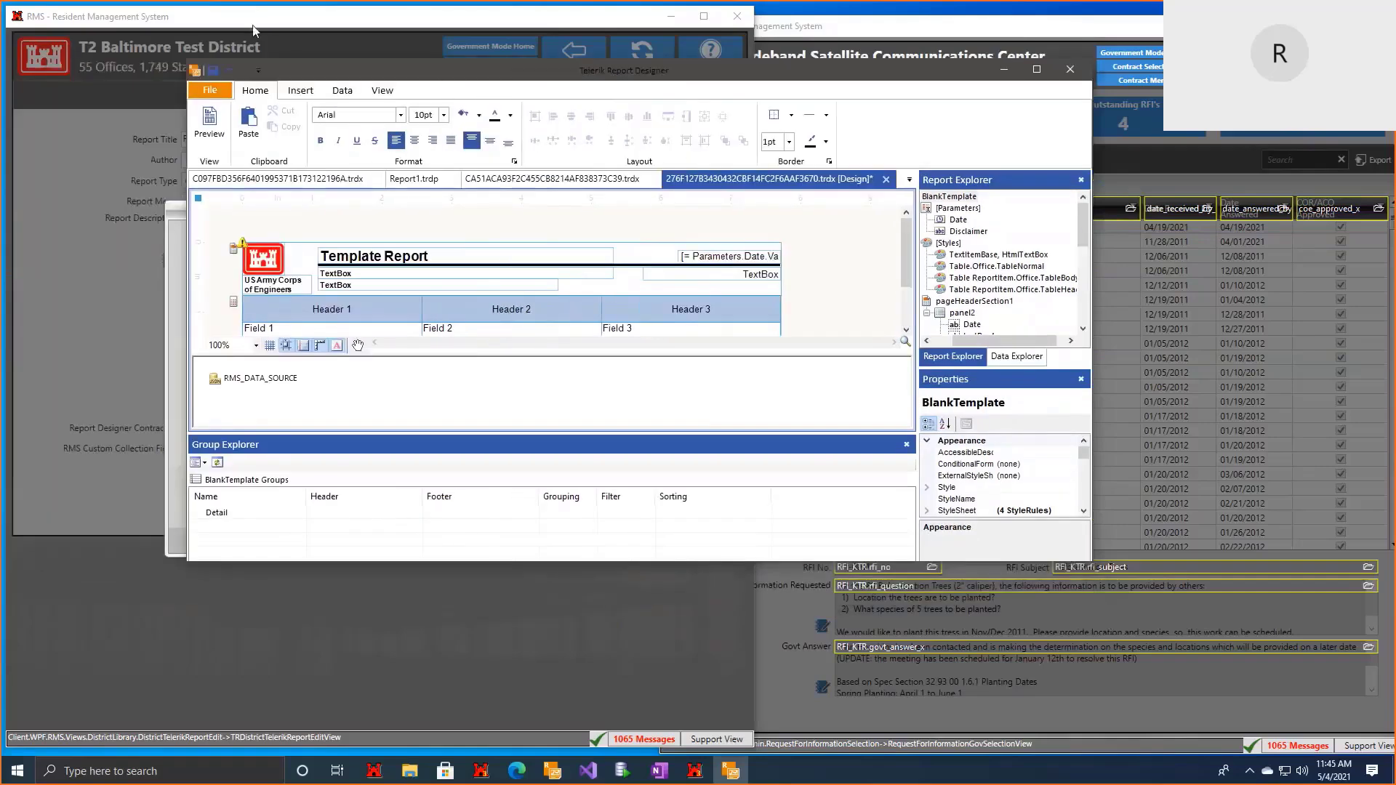
{"action": "left_click_drag", "start_coordinate": [434, 75], "coordinate": [253, 25]}
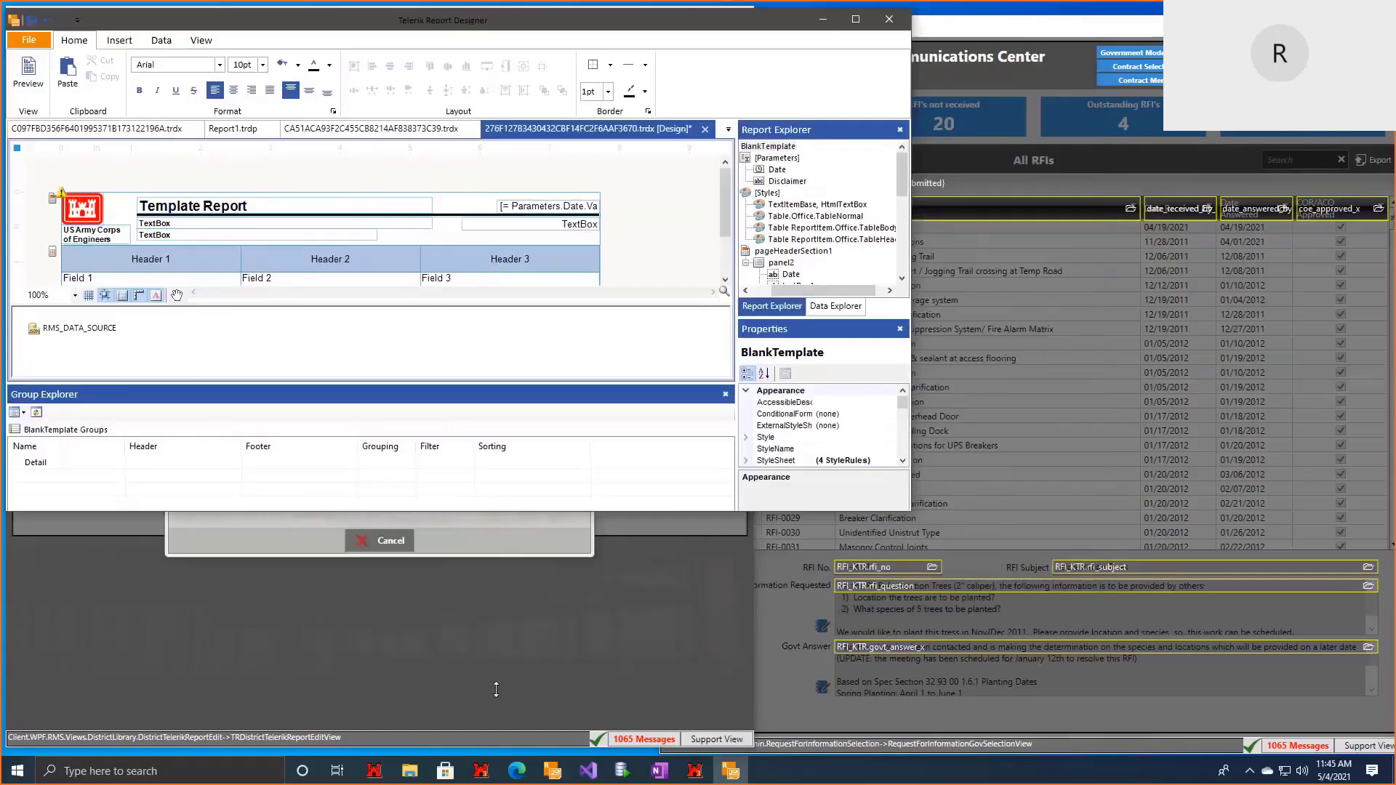
{"action": "left_click_drag", "start_coordinate": [496, 689], "coordinate": [497, 735]}
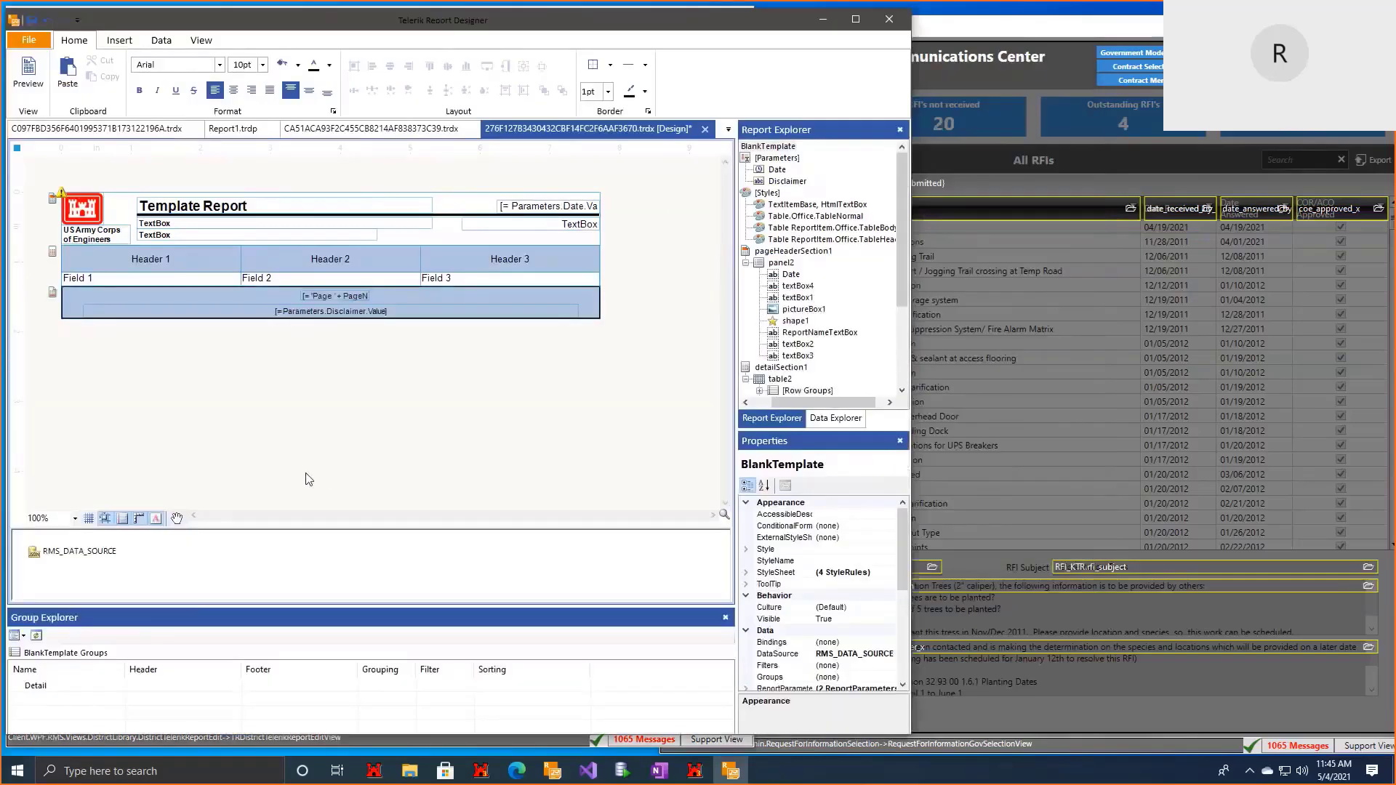
Step: Select the template's table, and show the RFI_KTR and RMS_CONTRACT collections of RMS_DATA_SOURCE in the Data Explorer
{"action": "left_click", "coordinate": [67, 263]}
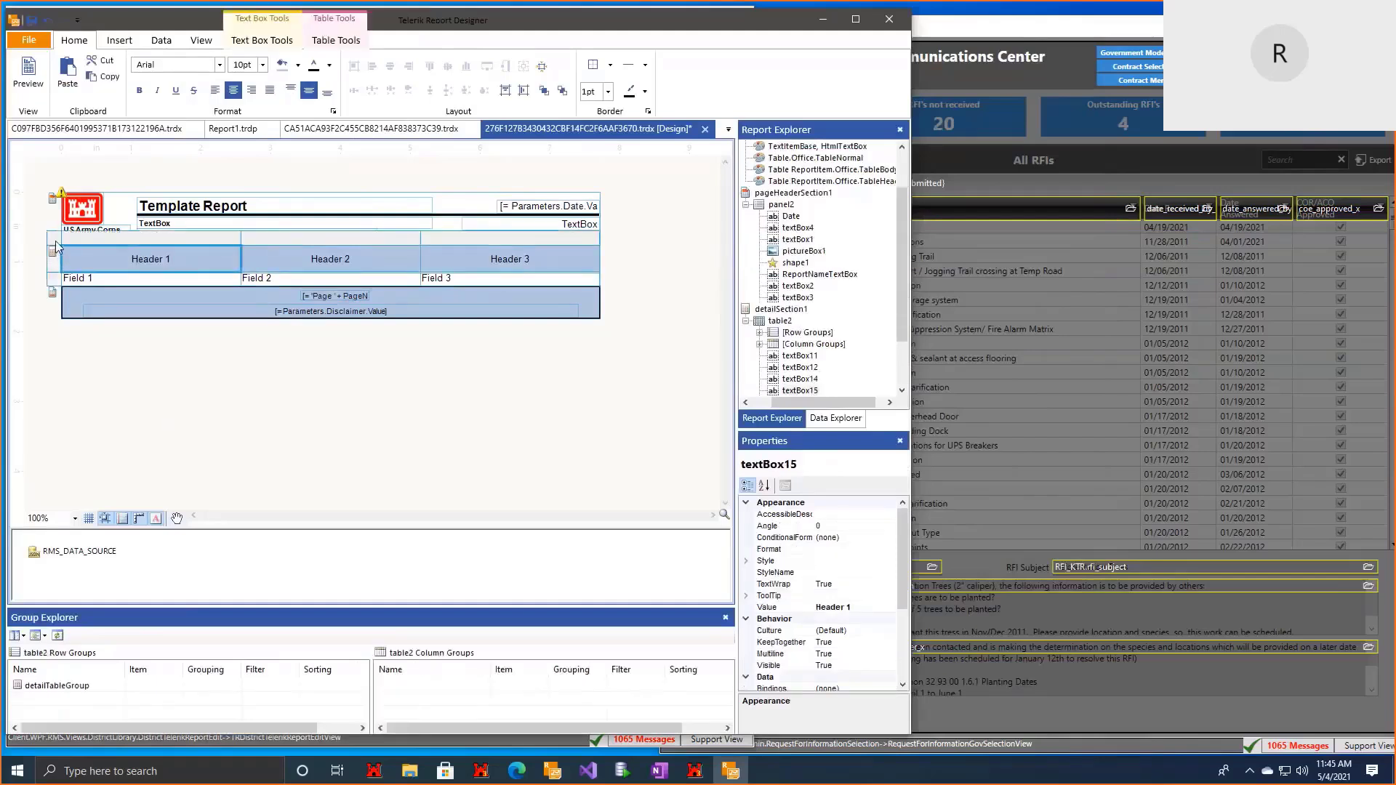
{"action": "left_click", "coordinate": [56, 247]}
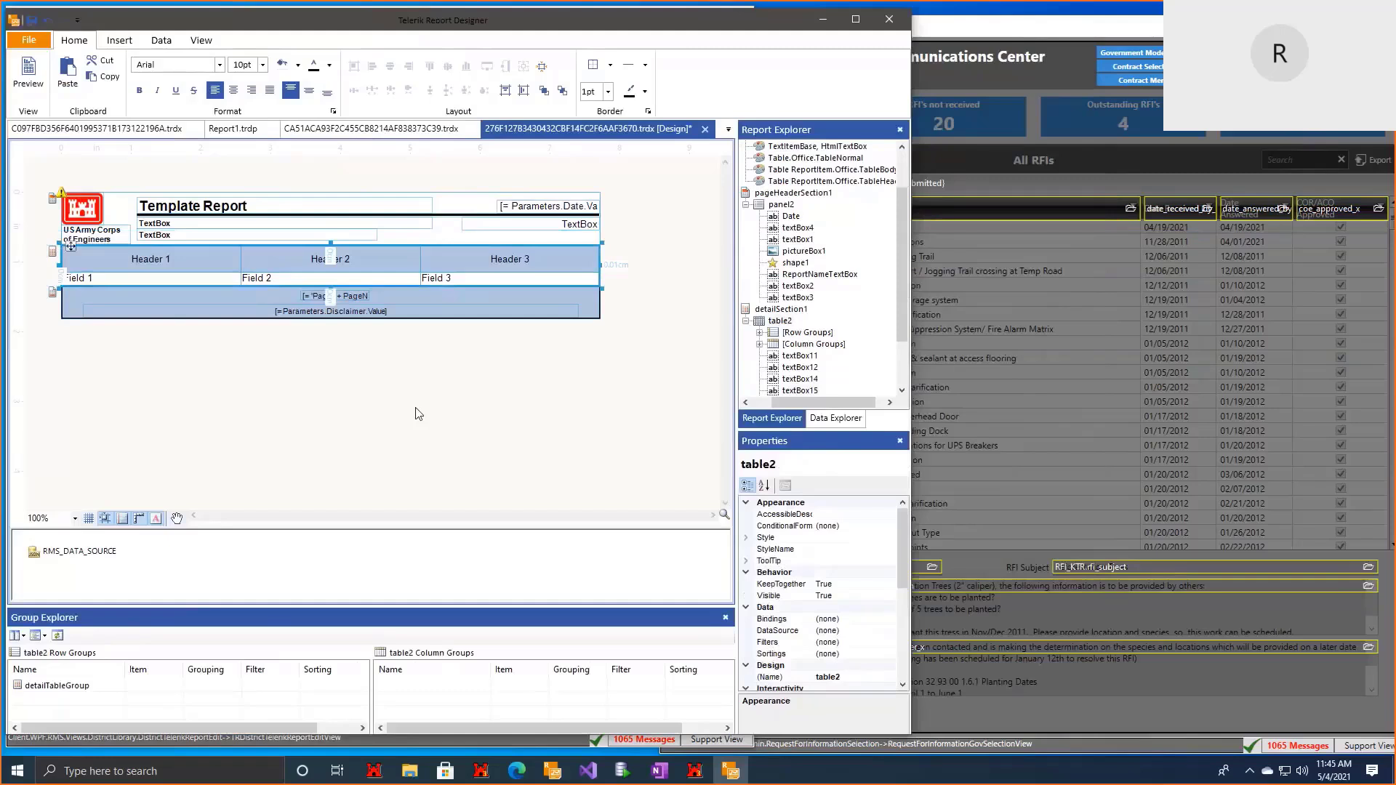
{"action": "left_click", "coordinate": [827, 419]}
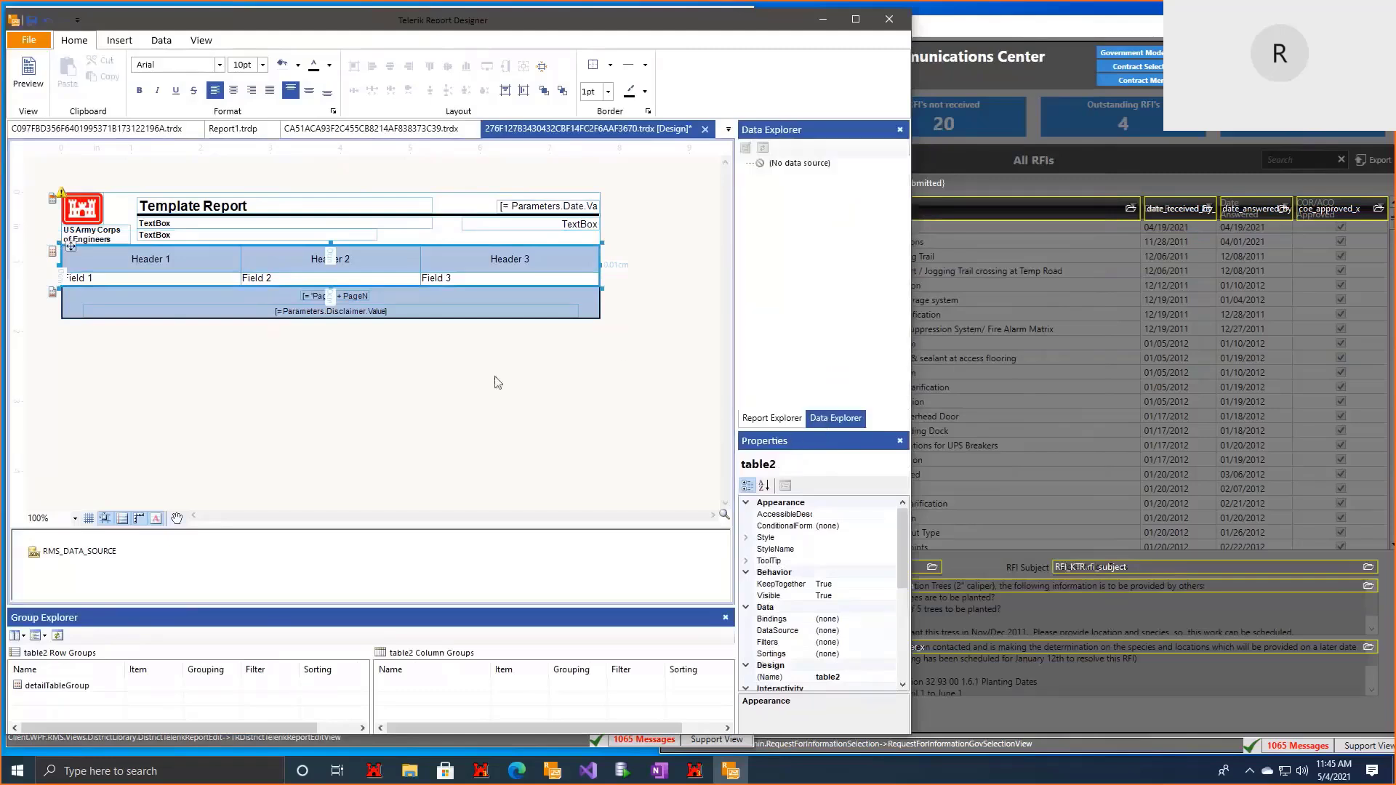
{"action": "left_click", "coordinate": [73, 551]}
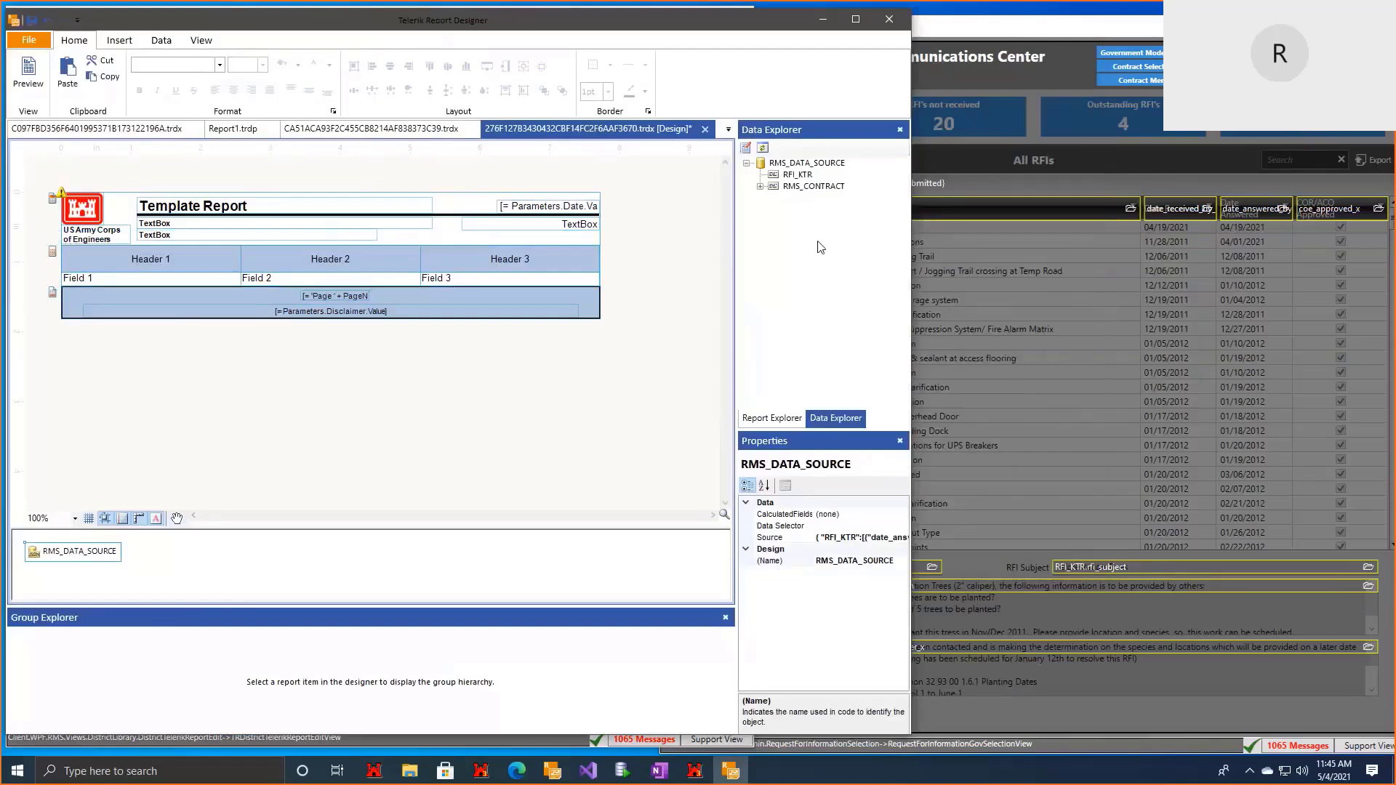
{"action": "left_click", "coordinate": [802, 181]}
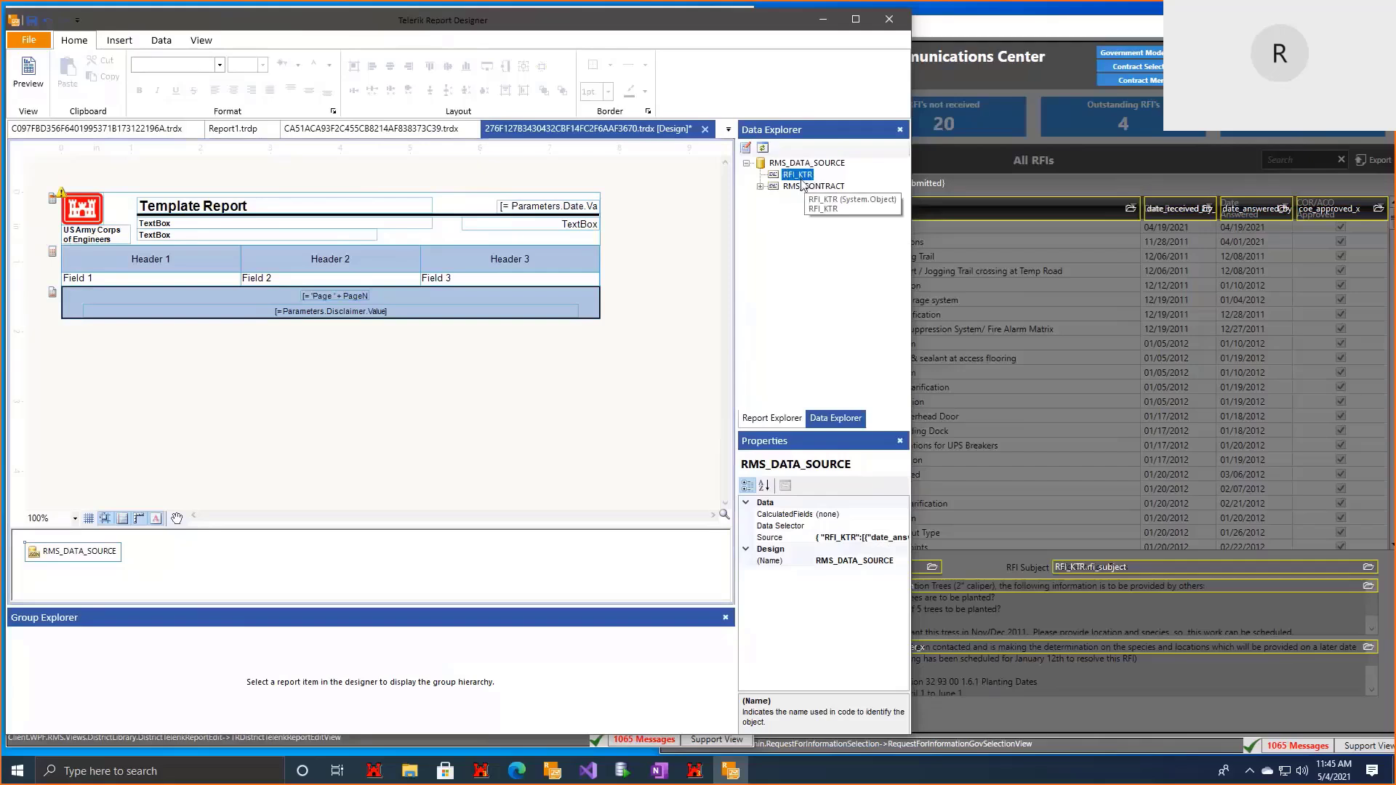
{"action": "left_click", "coordinate": [799, 188]}
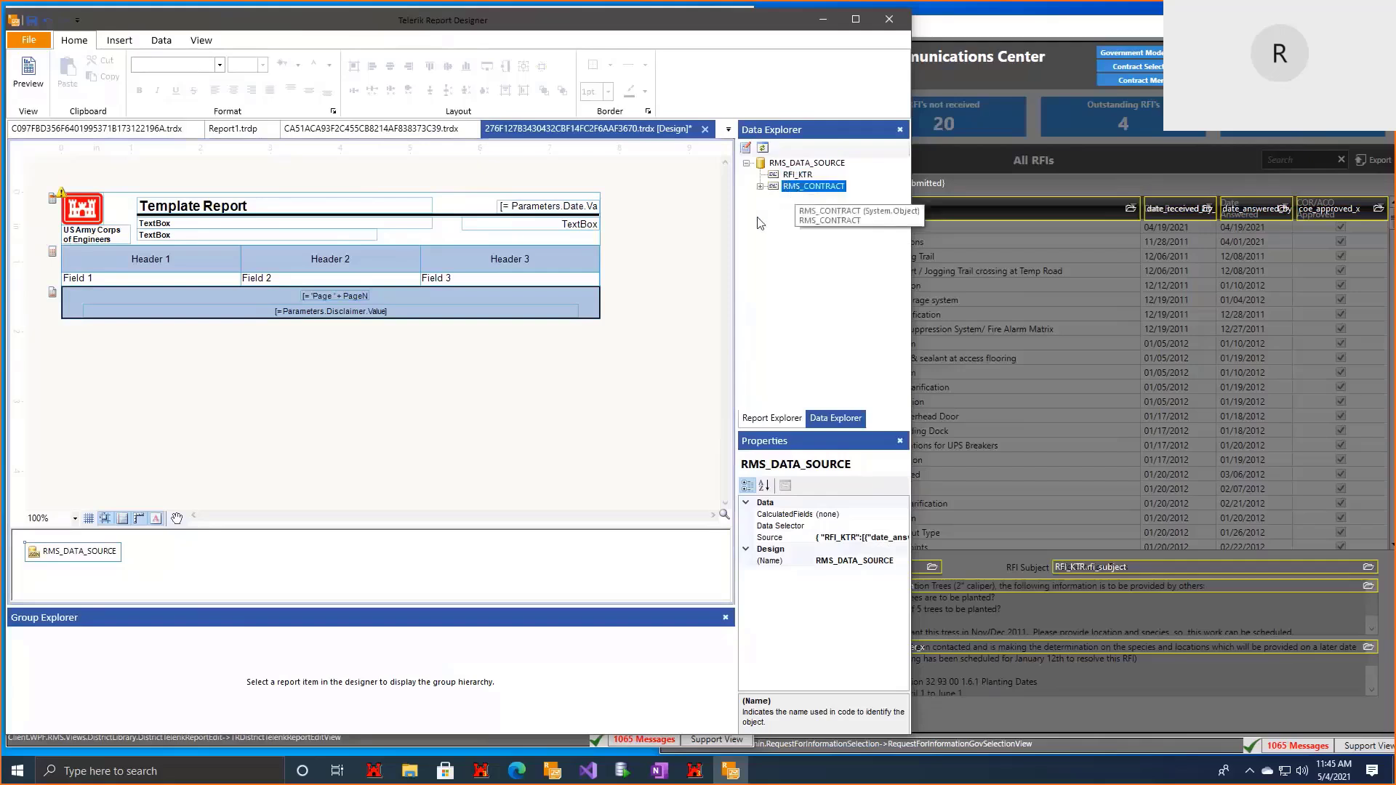
Step: Replace the two placeholder text boxes below the title with a widened RMS_CONTRACT field, and check it in the report preview
{"action": "left_click", "coordinate": [761, 186]}
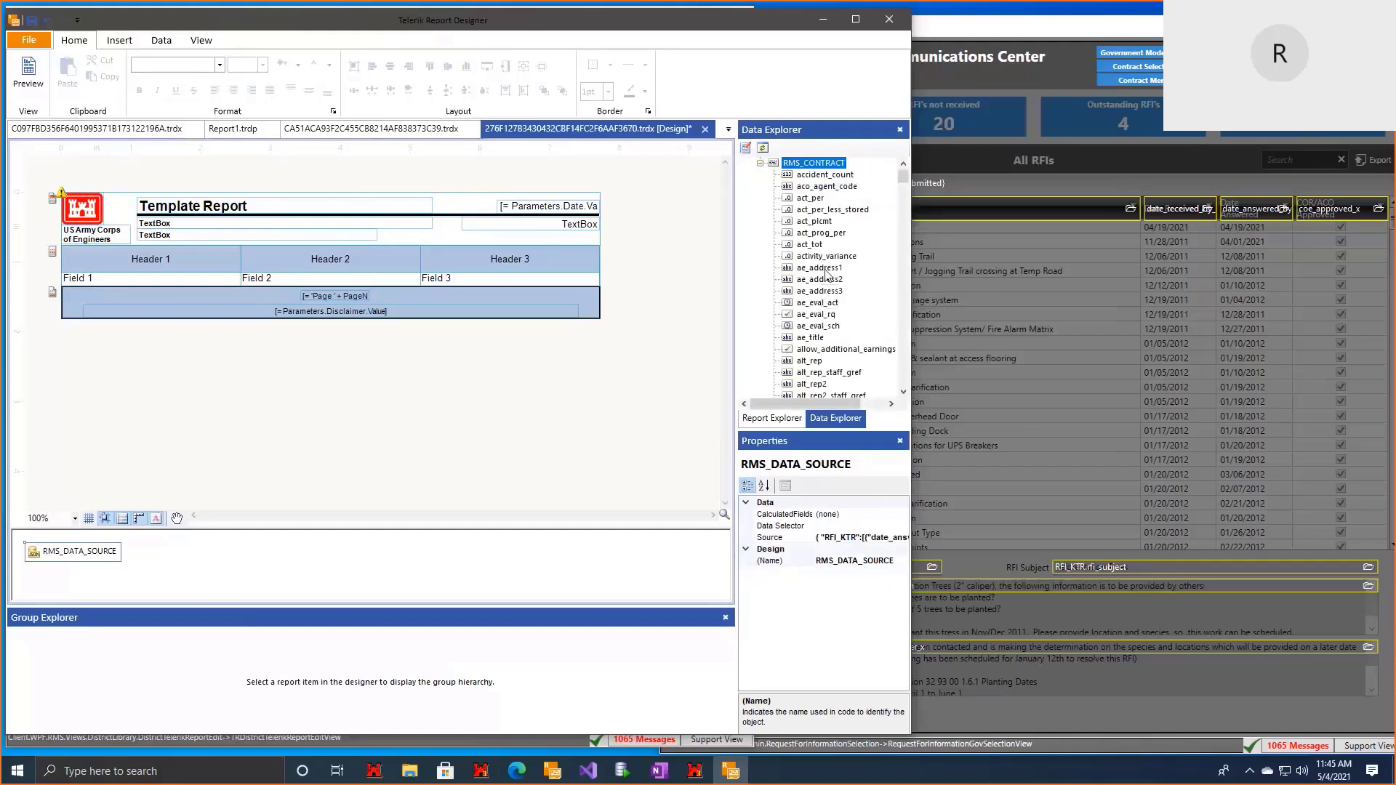
{"action": "scroll", "coordinate": [826, 273], "scroll_direction": "down", "scroll_amount": 10}
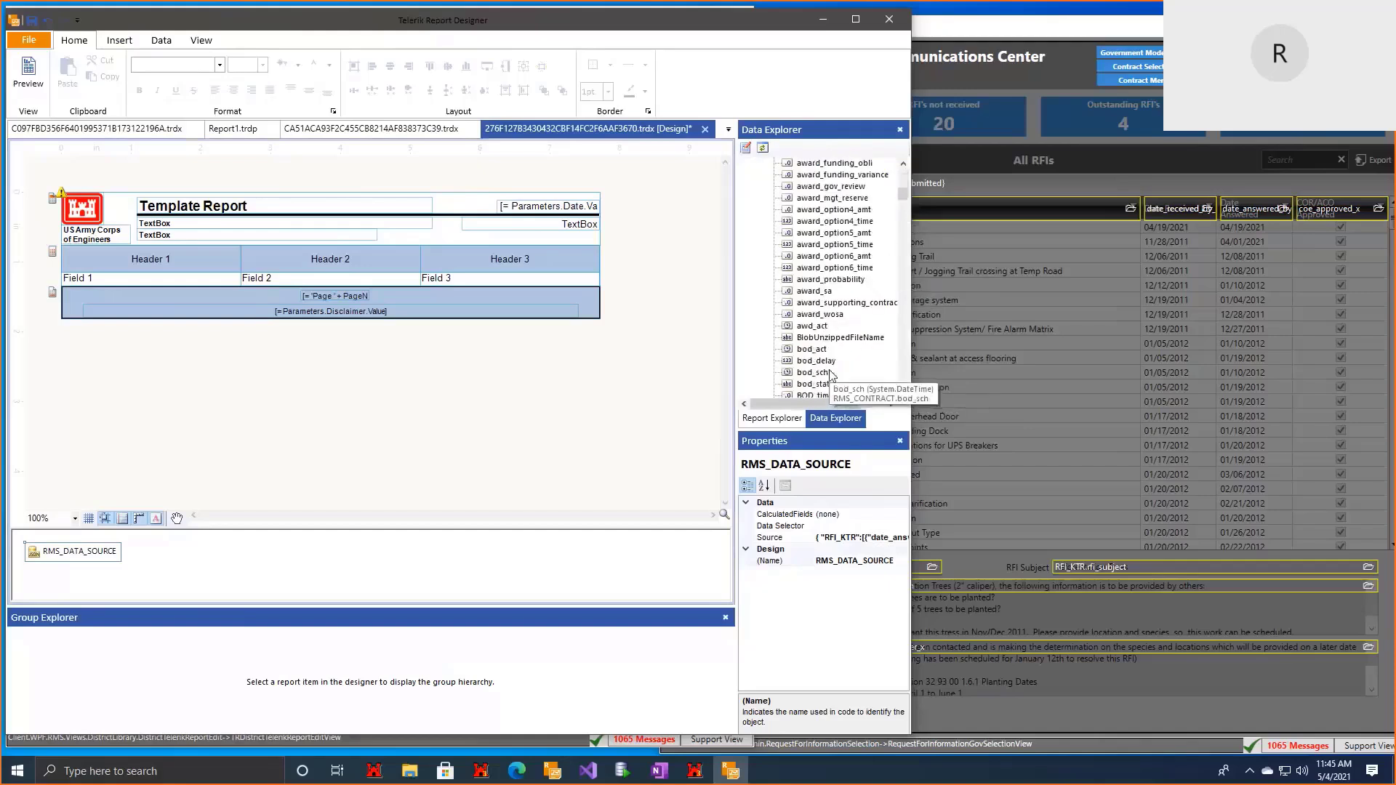
{"action": "scroll", "coordinate": [829, 359], "scroll_direction": "down", "scroll_amount": 8}
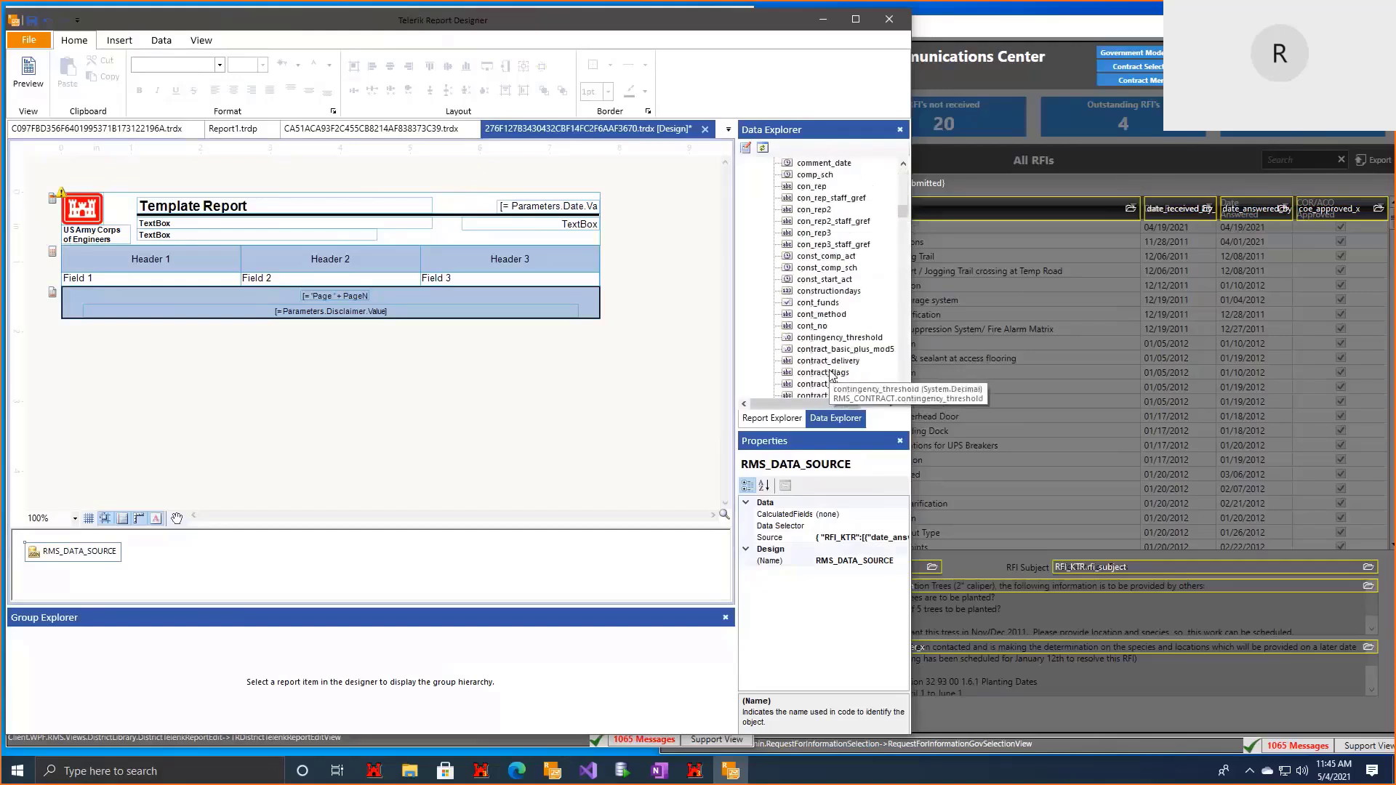
{"action": "left_click", "coordinate": [593, 252]}
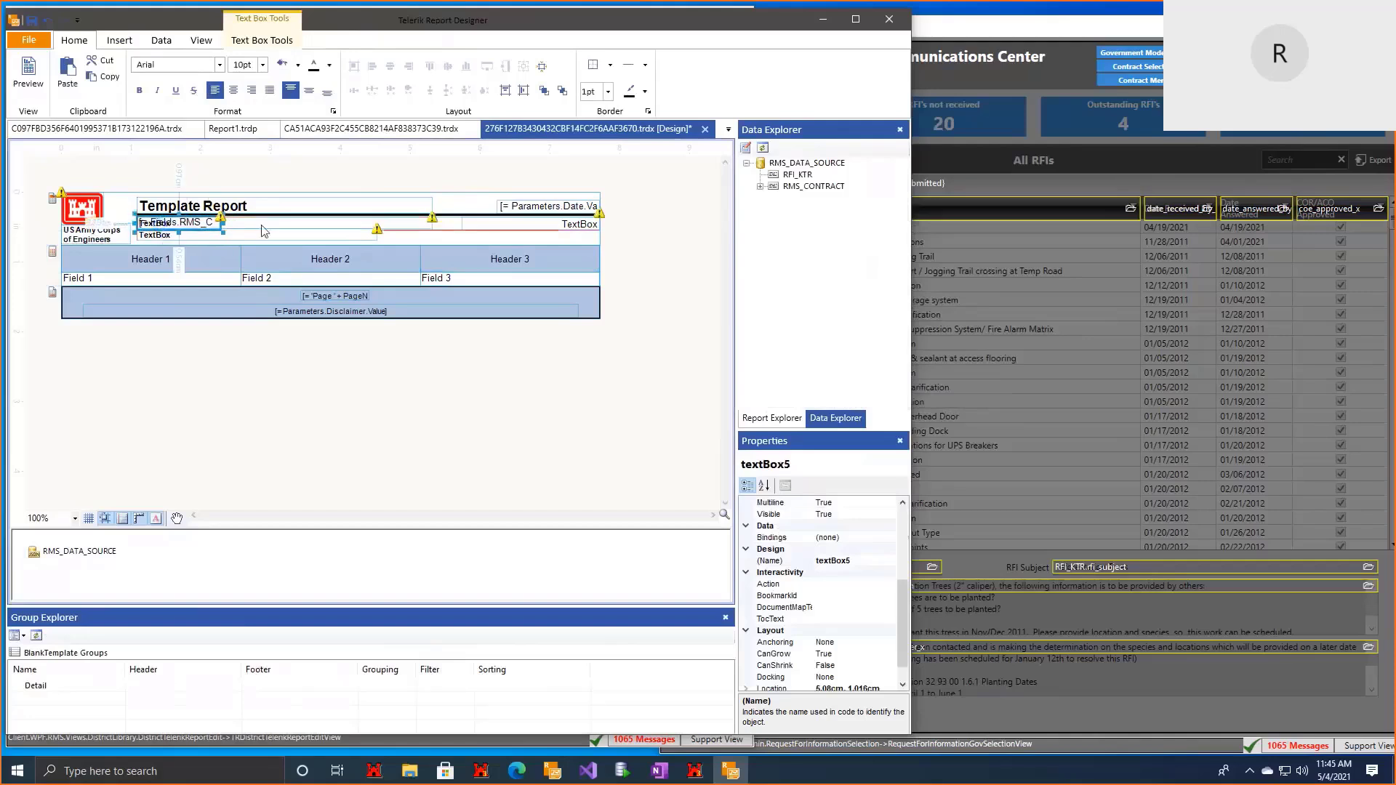
{"action": "left_click", "coordinate": [204, 231]}
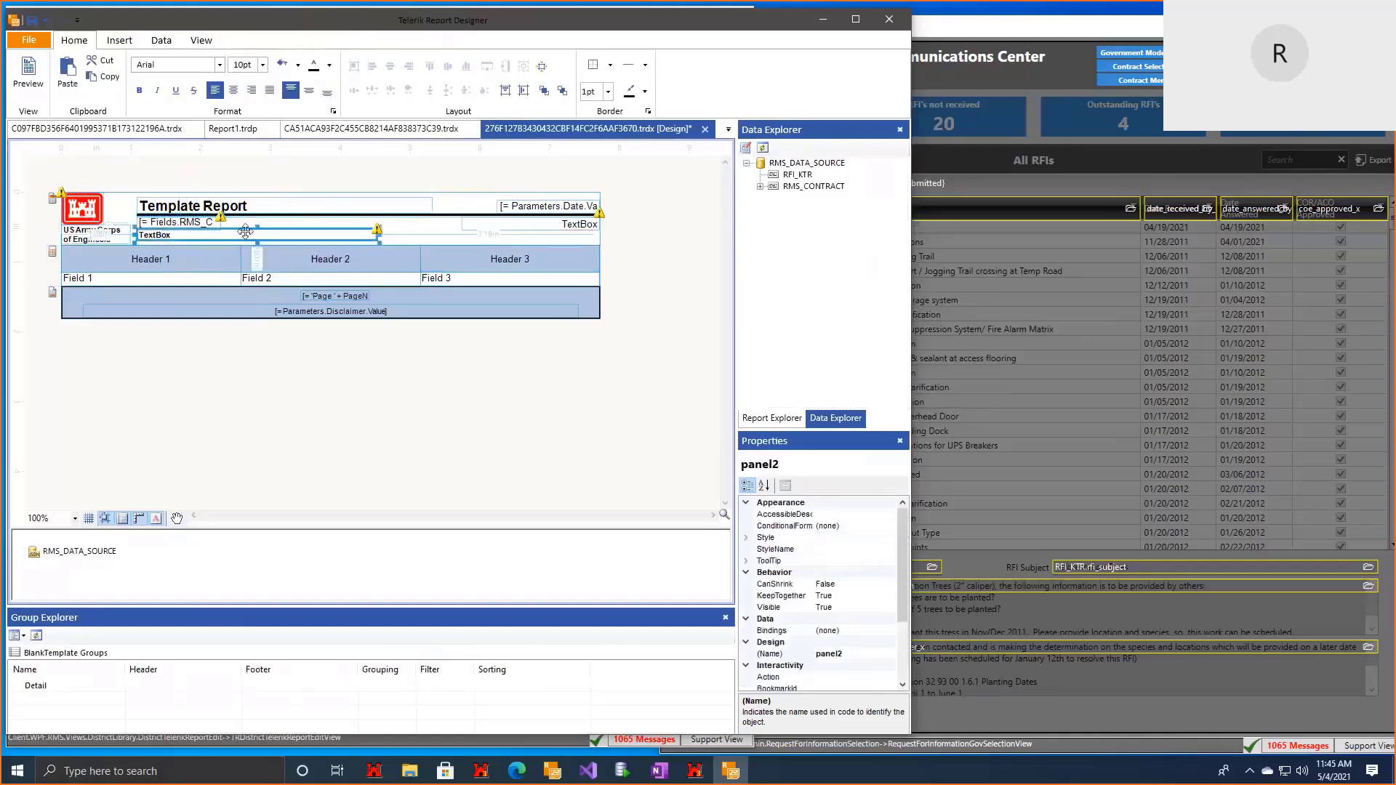
{"action": "left_click", "coordinate": [208, 224]}
{"action": "left_click_drag", "start_coordinate": [221, 224], "coordinate": [242, 223]}
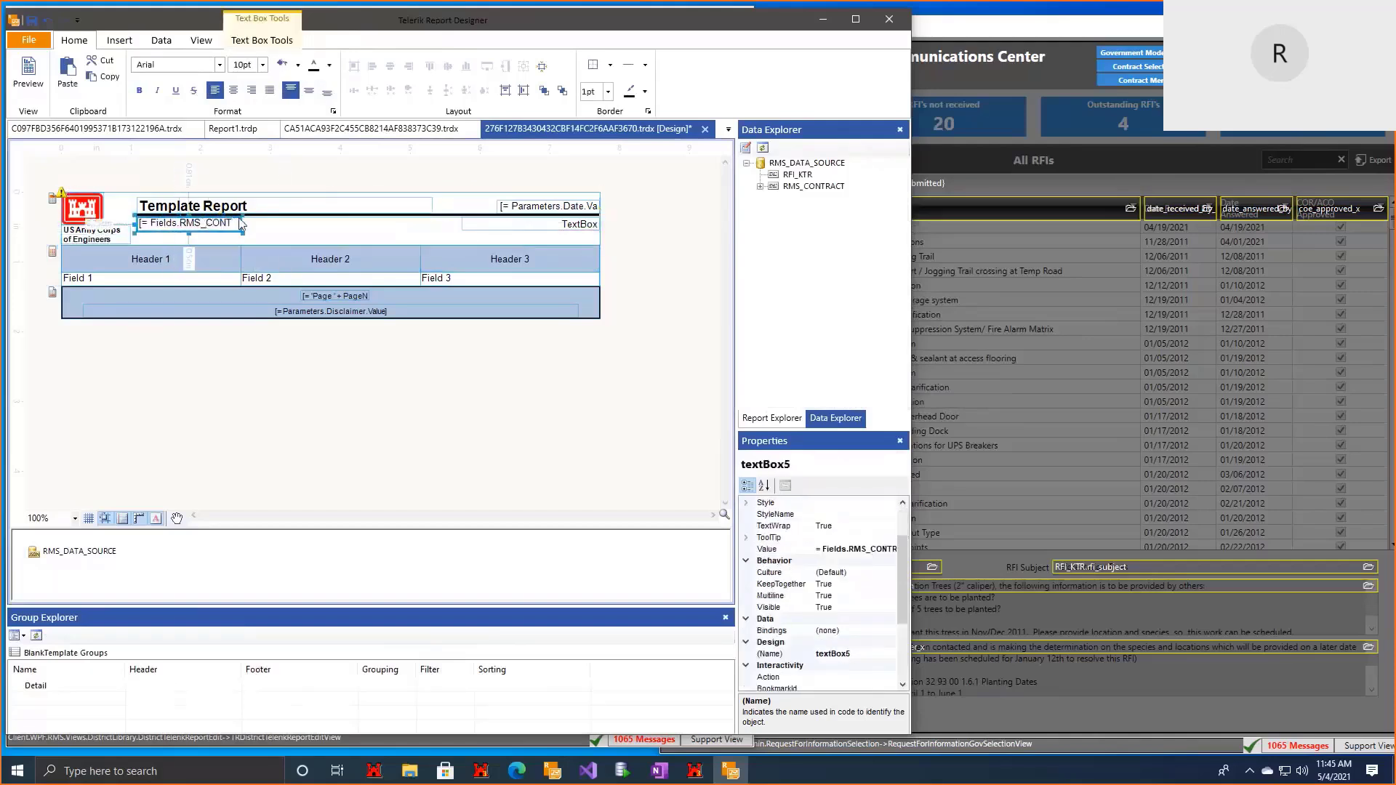
{"action": "left_click", "coordinate": [30, 72]}
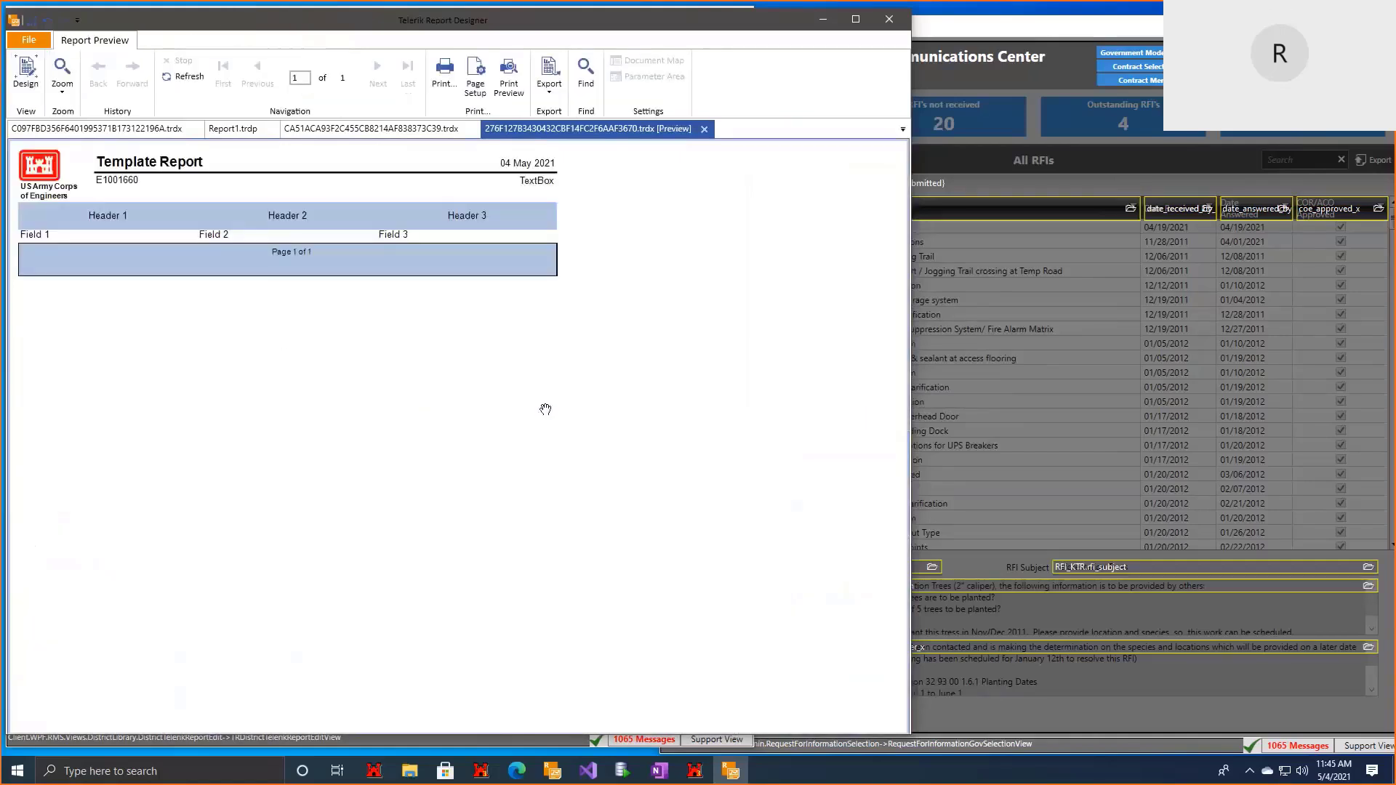
{"action": "left_click", "coordinate": [25, 72]}
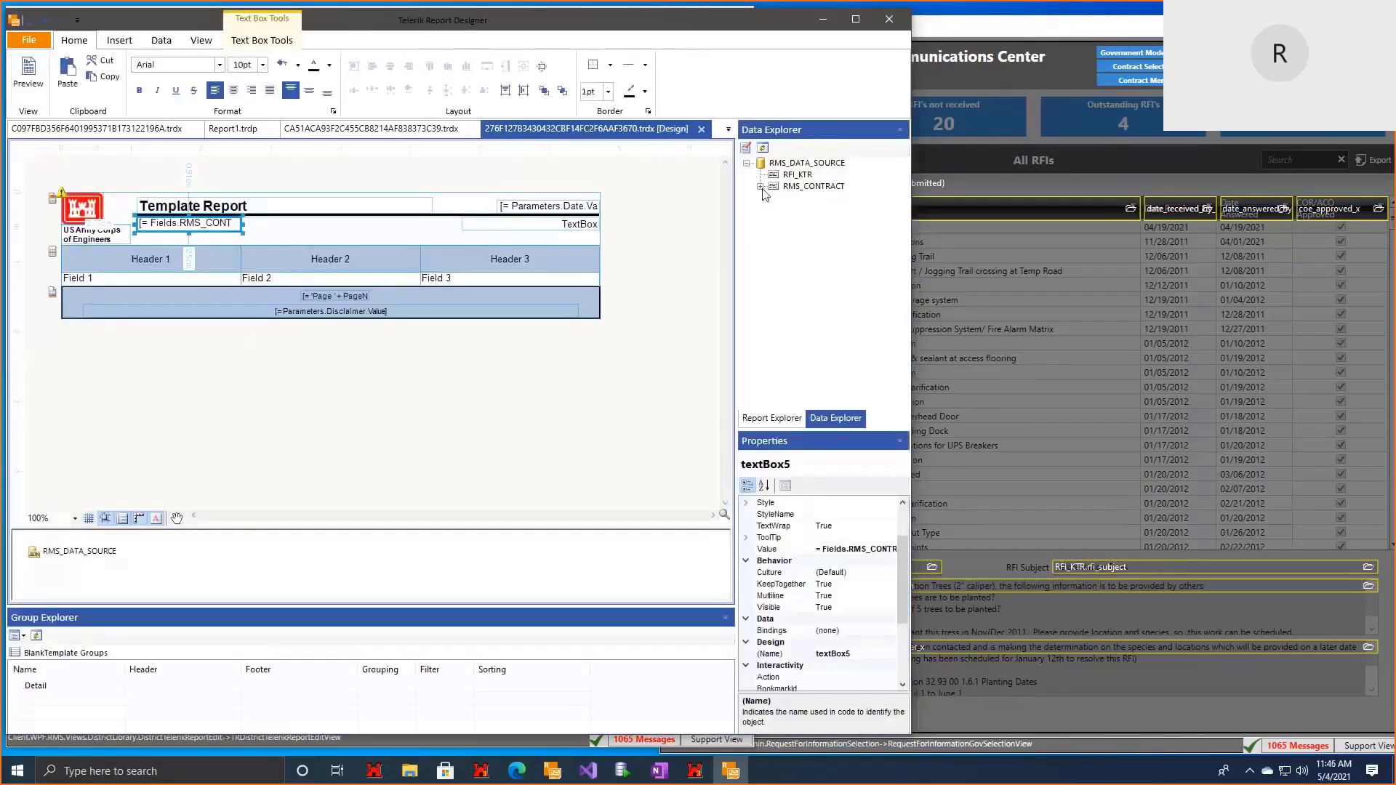
Step: Compare the RMS_CONTRACT and RFI_KTR collections under RMS_DATA_SOURCE
{"action": "left_click", "coordinate": [760, 187]}
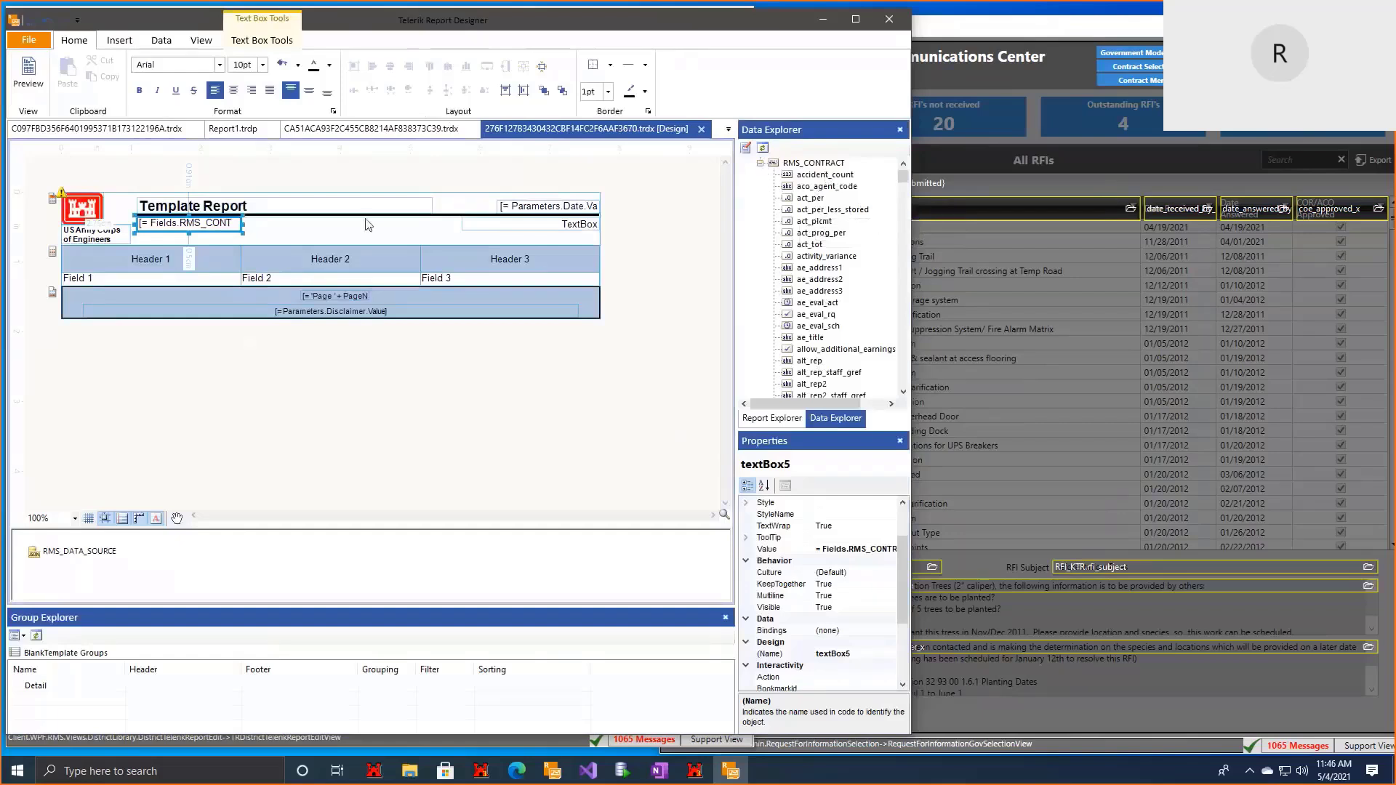
{"action": "left_click", "coordinate": [759, 163]}
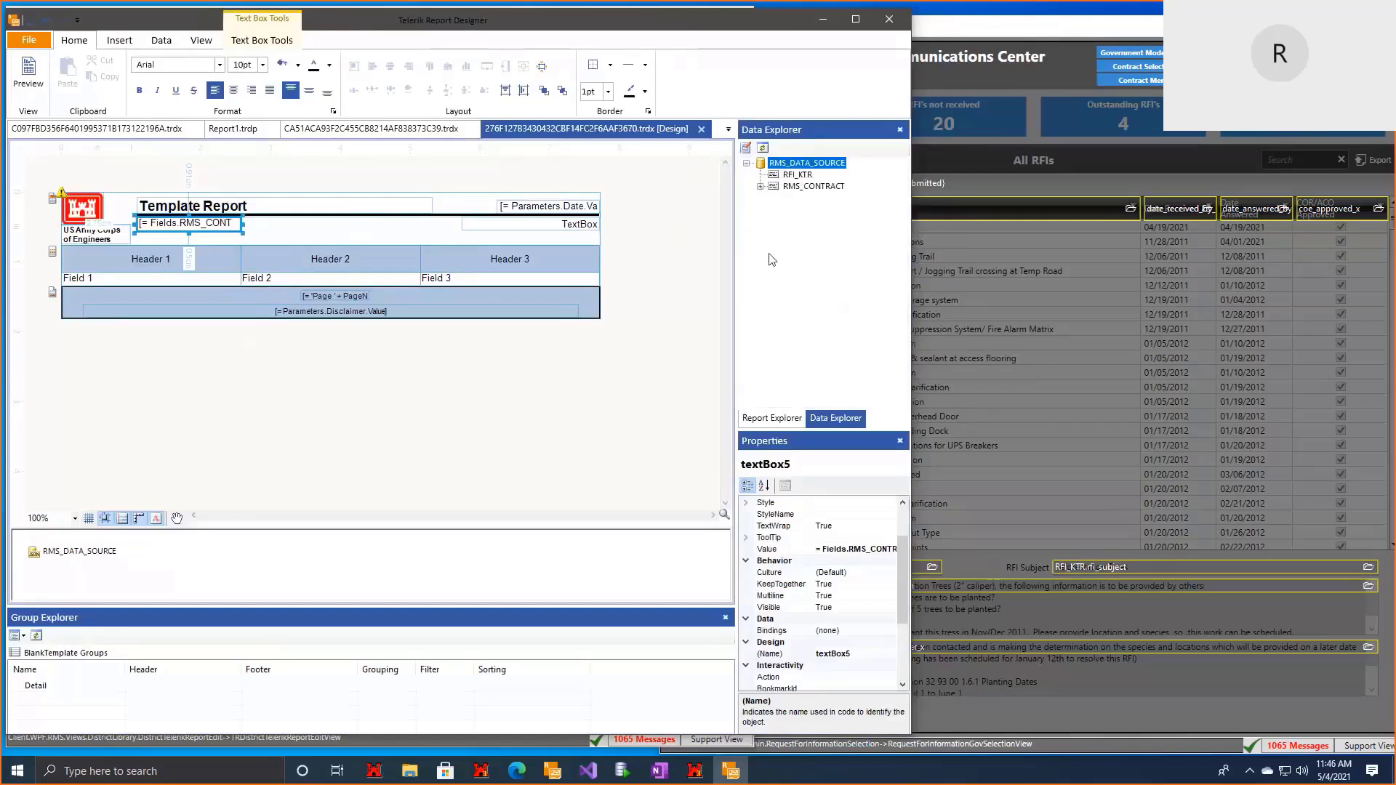
{"action": "left_click", "coordinate": [798, 176]}
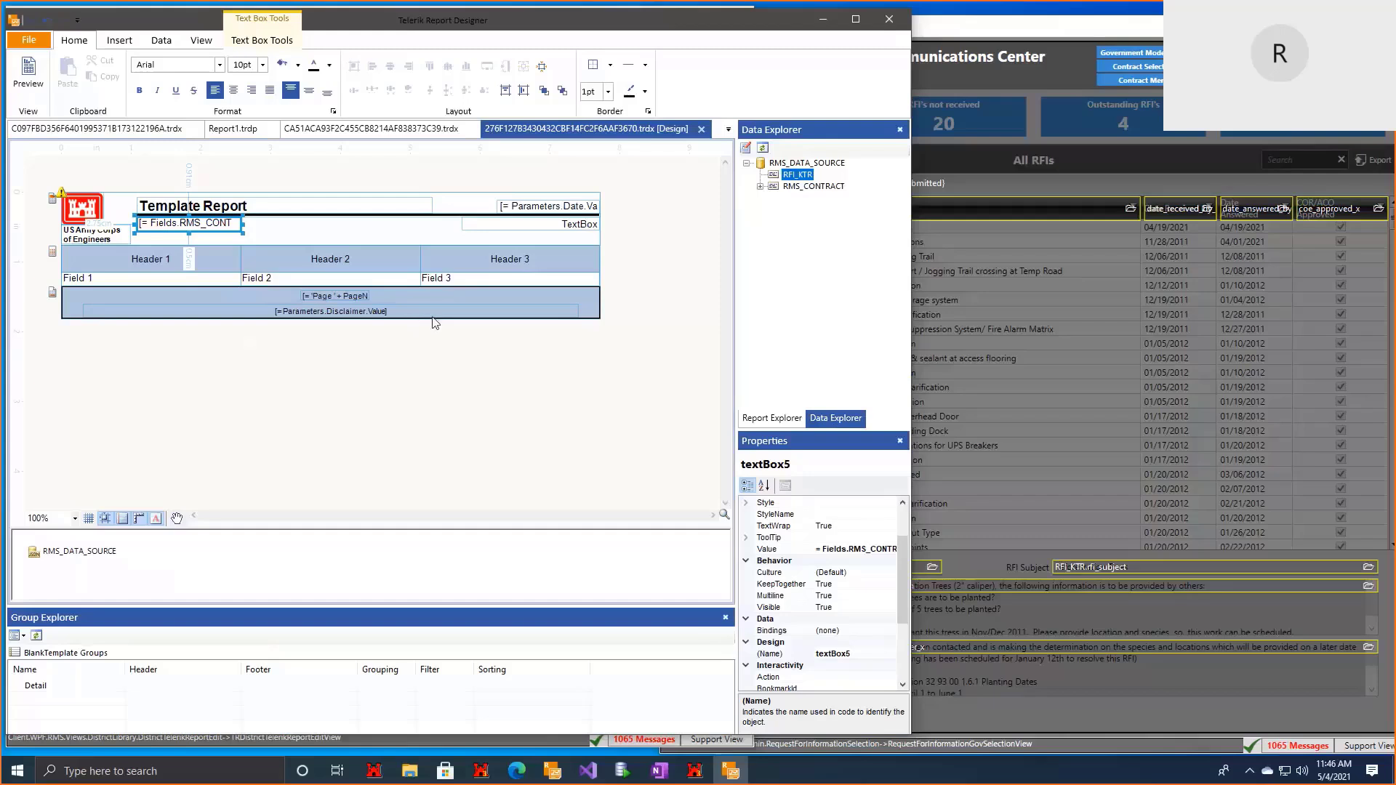
Step: Bind the template table's DataSource property to the expression = Fields.RFI_KTR
{"action": "left_click", "coordinate": [93, 269]}
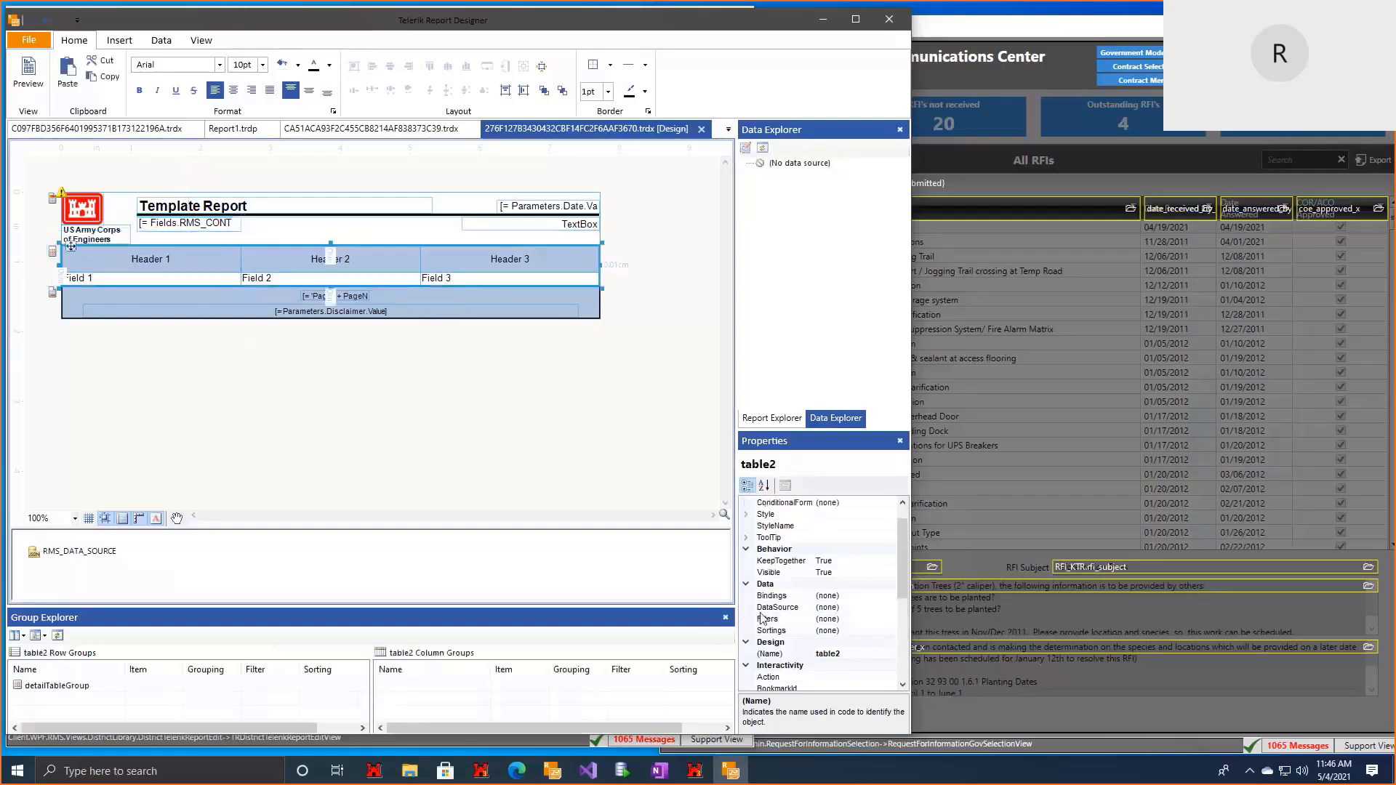
{"action": "scroll", "coordinate": [764, 618], "scroll_direction": "up", "scroll_amount": 1}
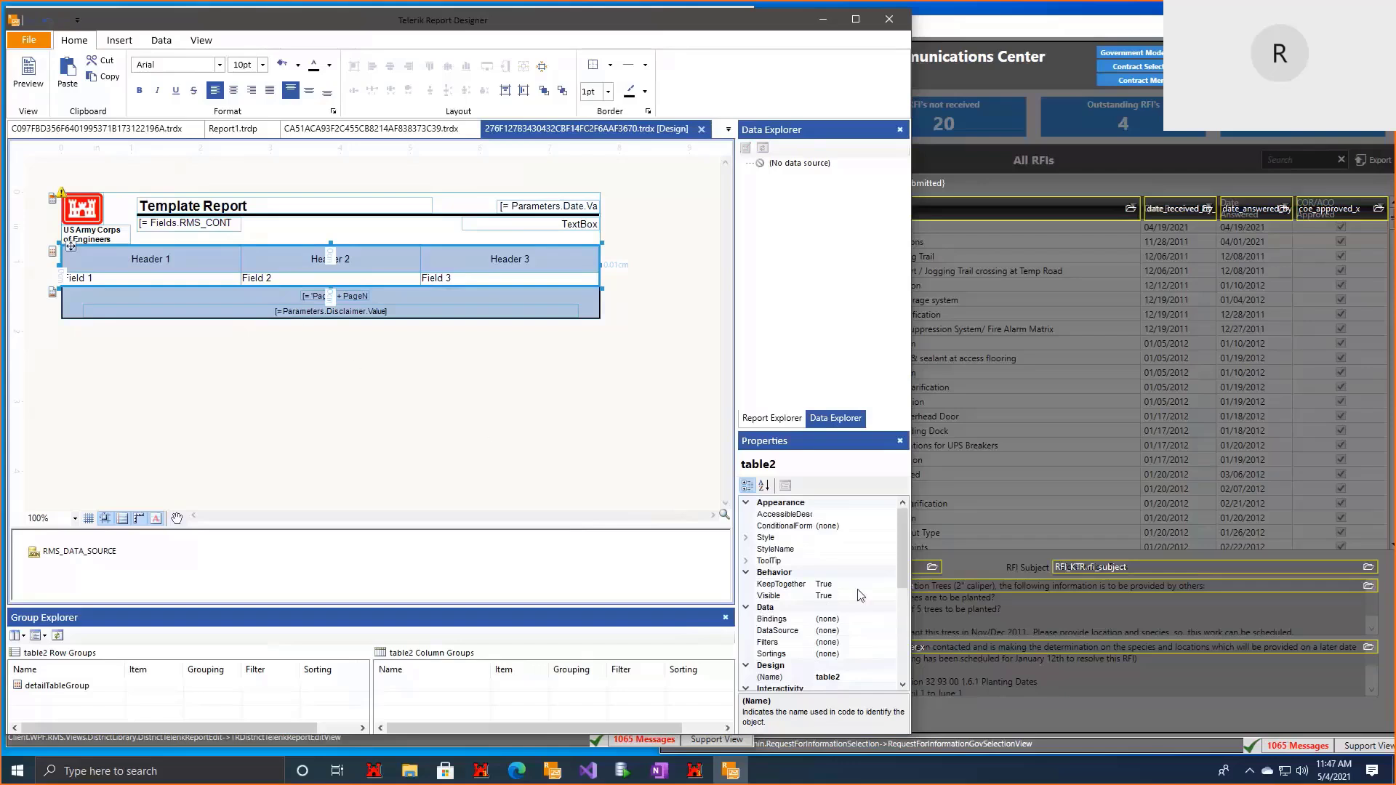
{"action": "left_click", "coordinate": [881, 620]}
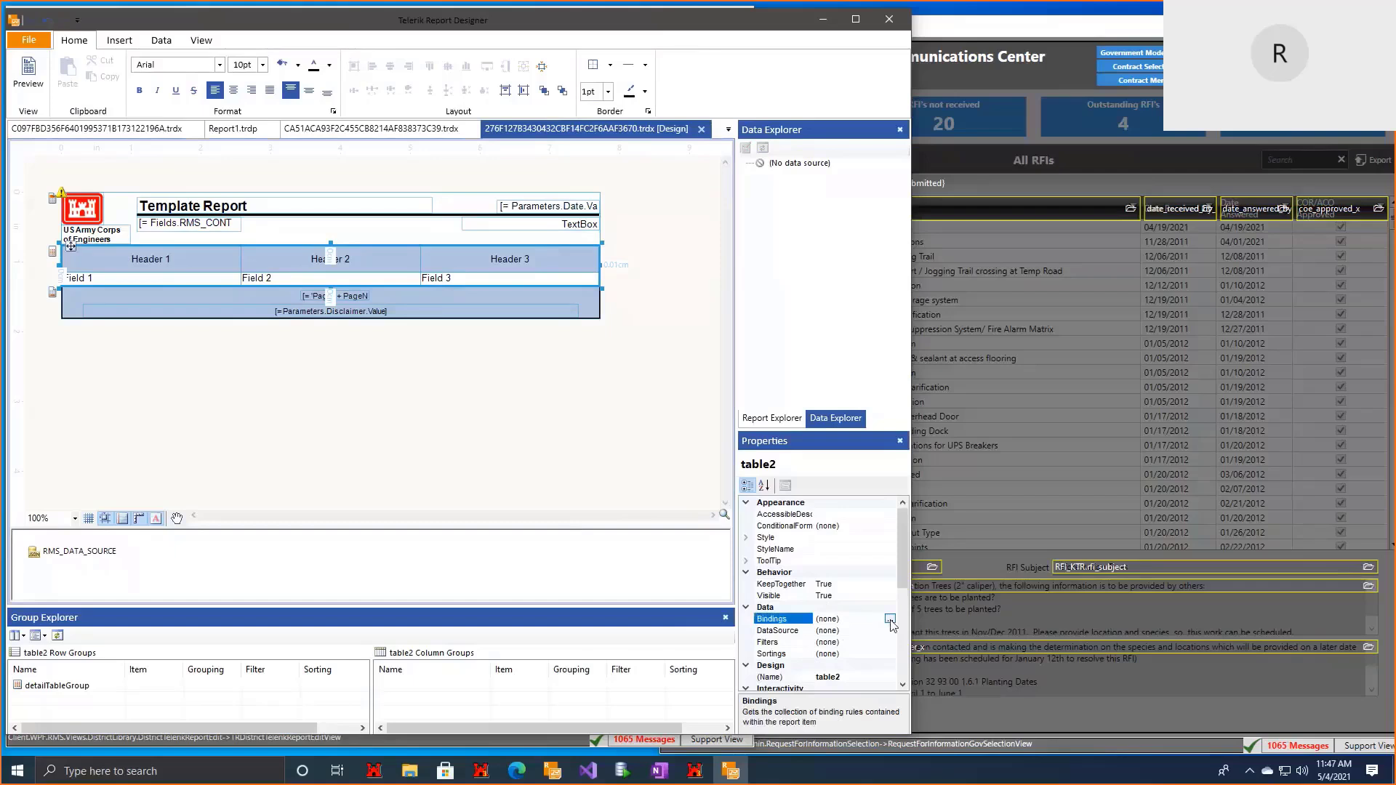
{"action": "left_click", "coordinate": [890, 618]}
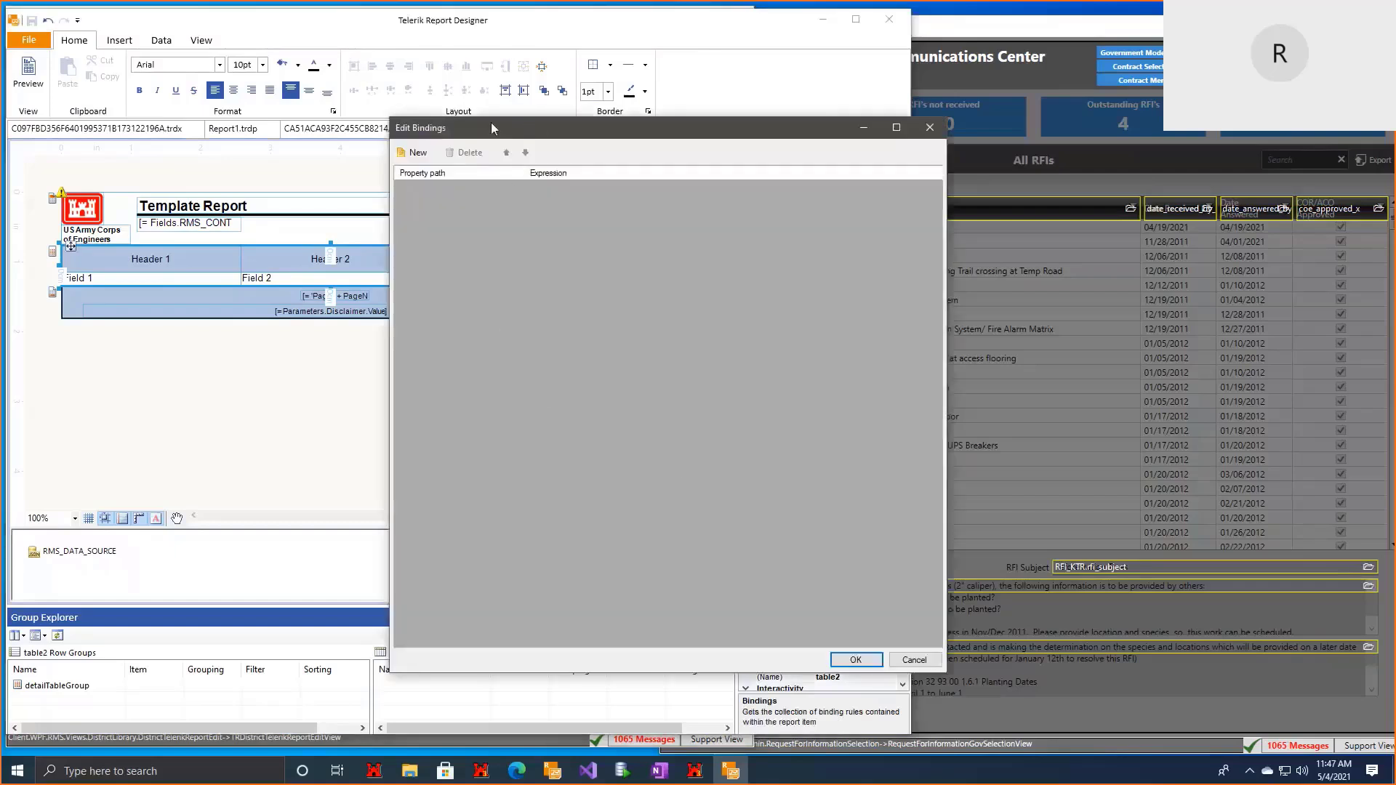
{"action": "left_click_drag", "start_coordinate": [491, 122], "coordinate": [450, 122]}
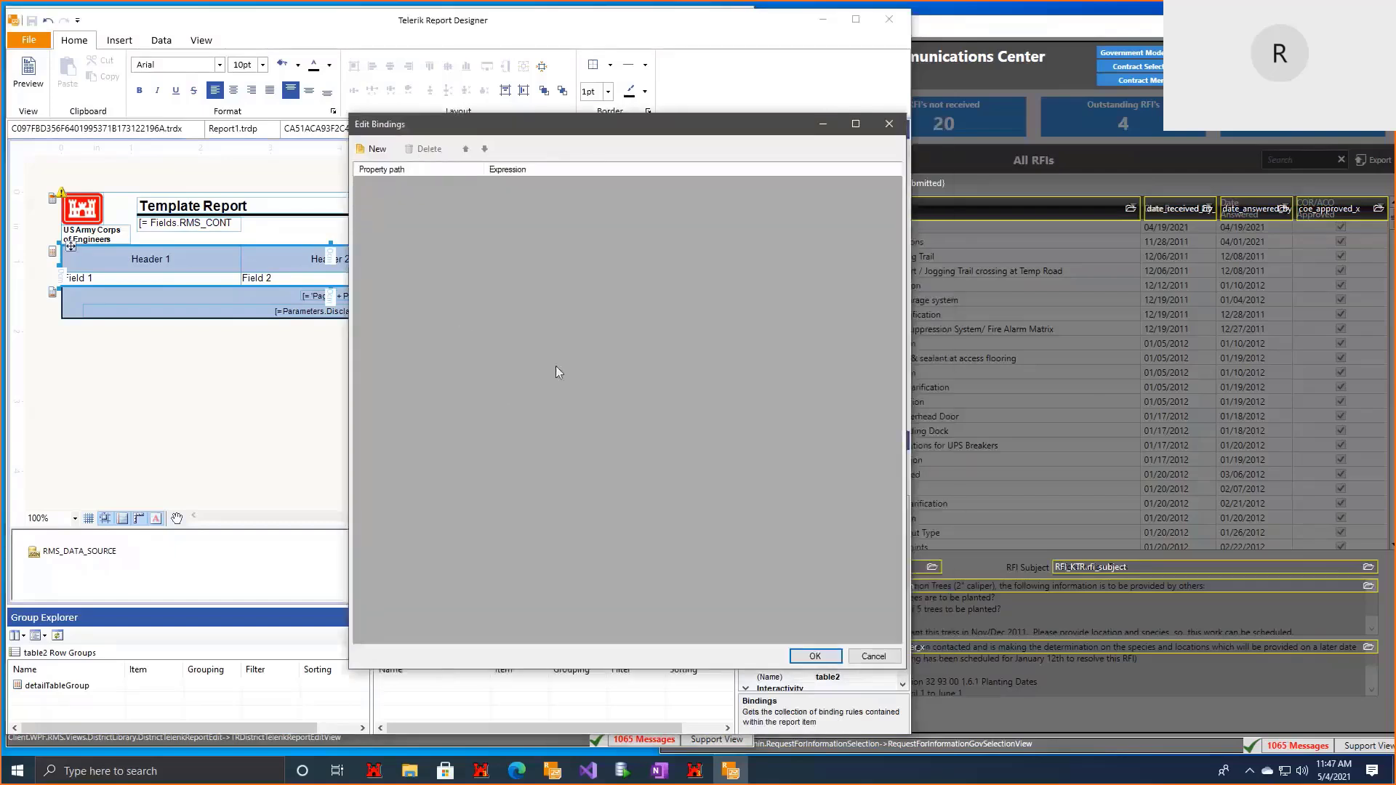
{"action": "left_click", "coordinate": [372, 149]}
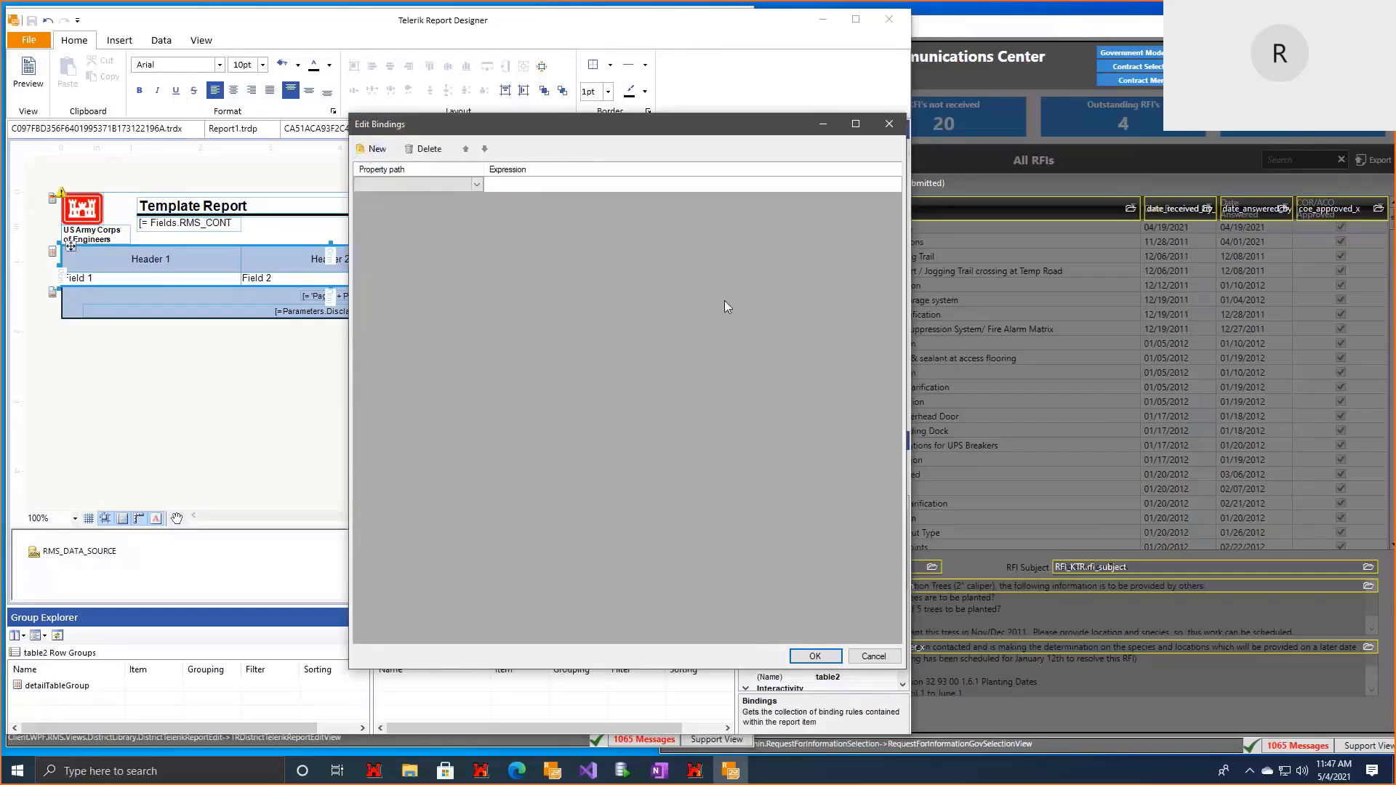
{"action": "left_click", "coordinate": [477, 185]}
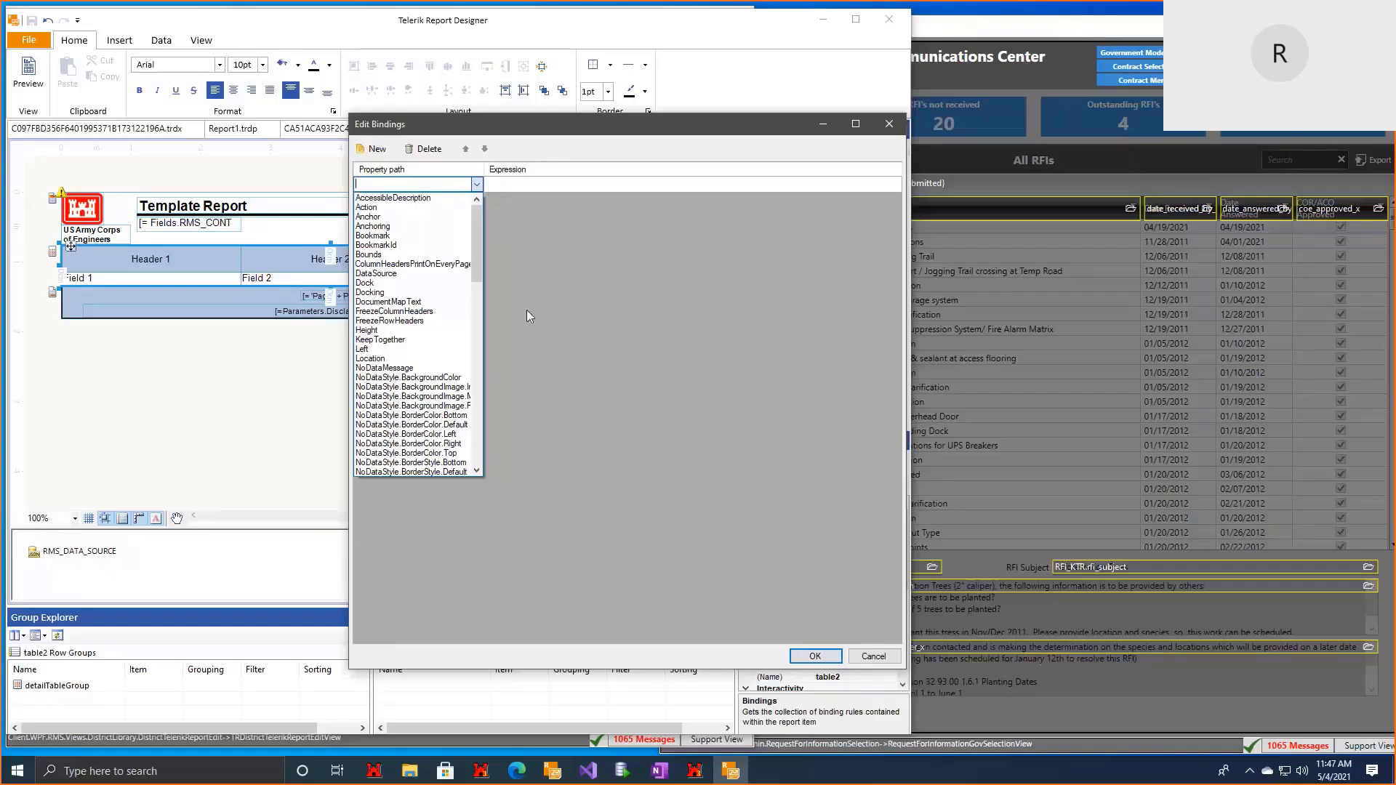
{"action": "left_click", "coordinate": [436, 280]}
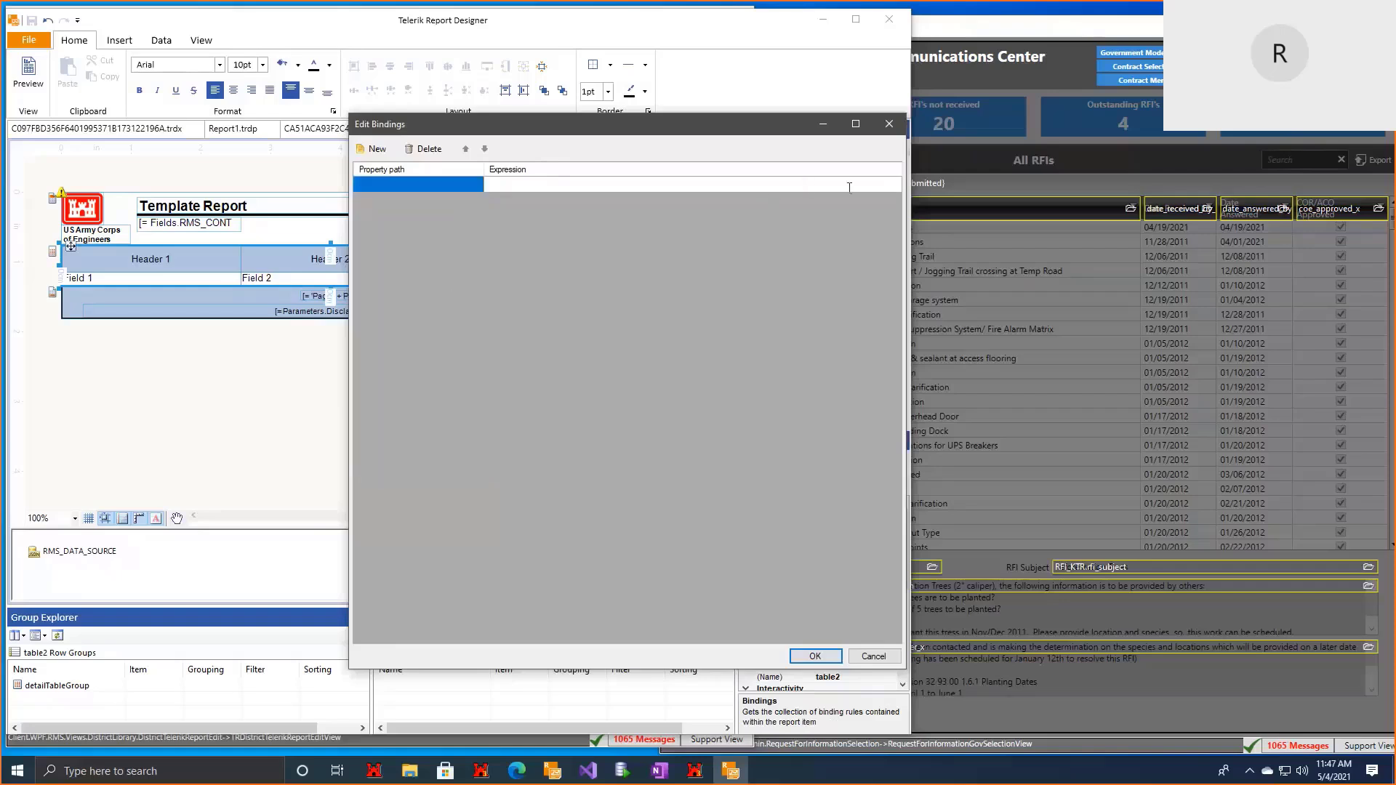
{"action": "left_click", "coordinate": [896, 186]}
{"action": "left_click", "coordinate": [896, 184]}
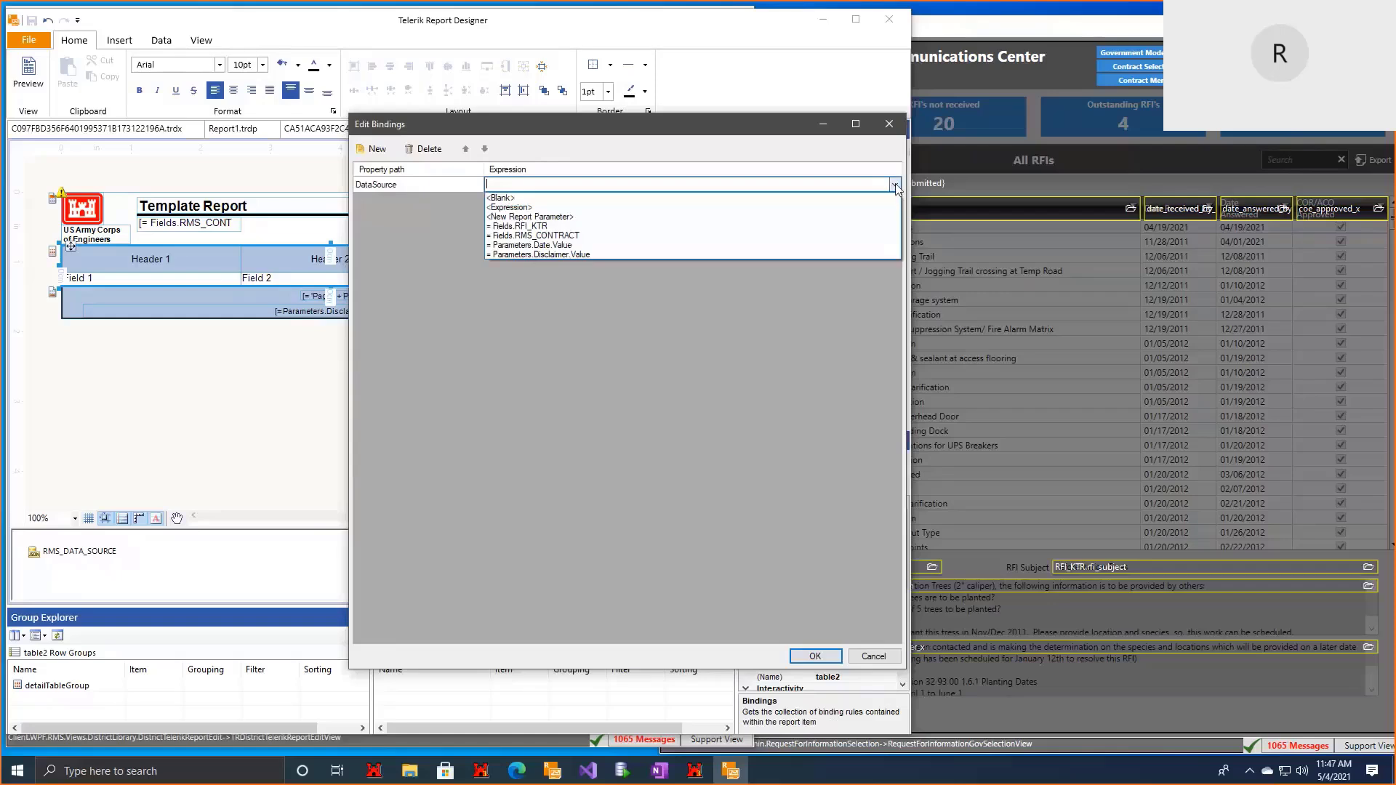
{"action": "left_click", "coordinate": [698, 229]}
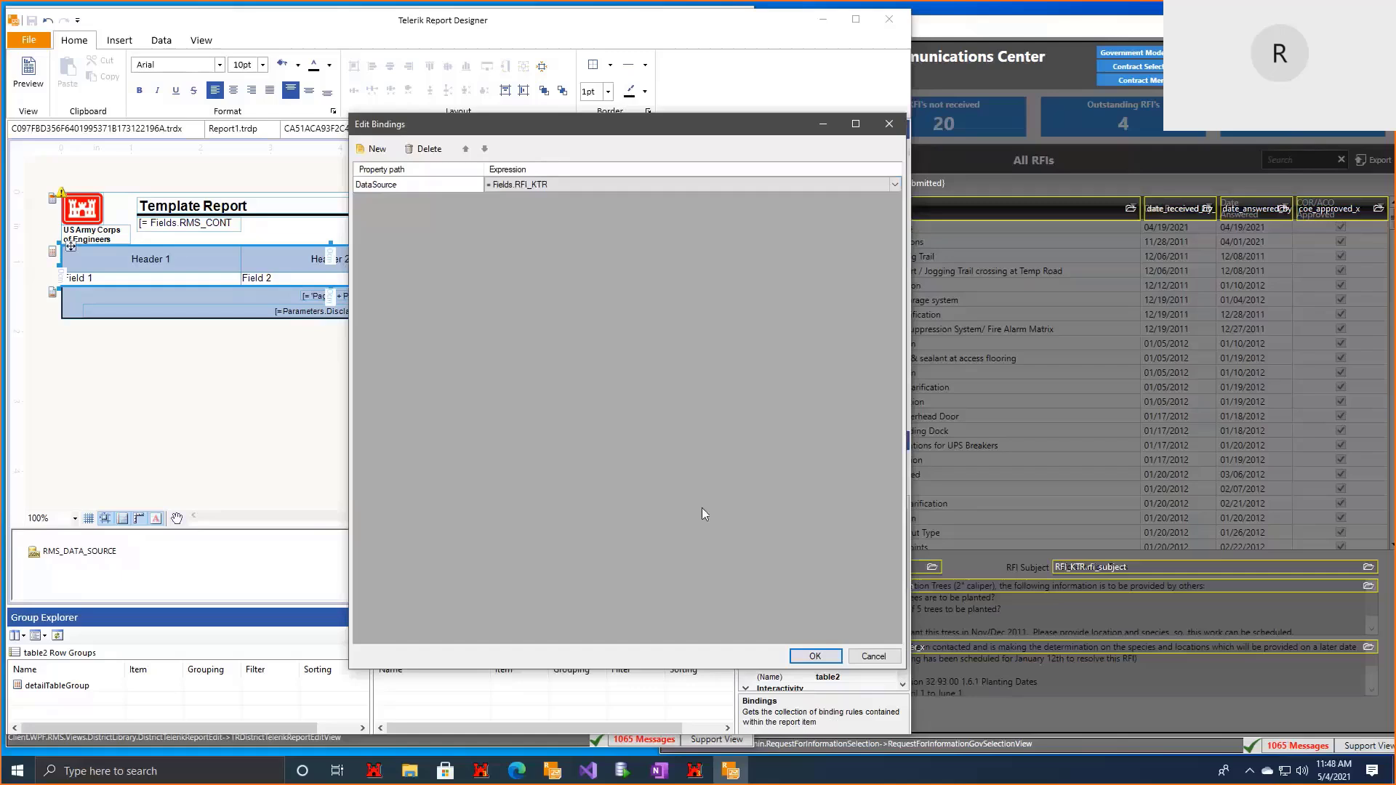
{"action": "left_click", "coordinate": [815, 656]}
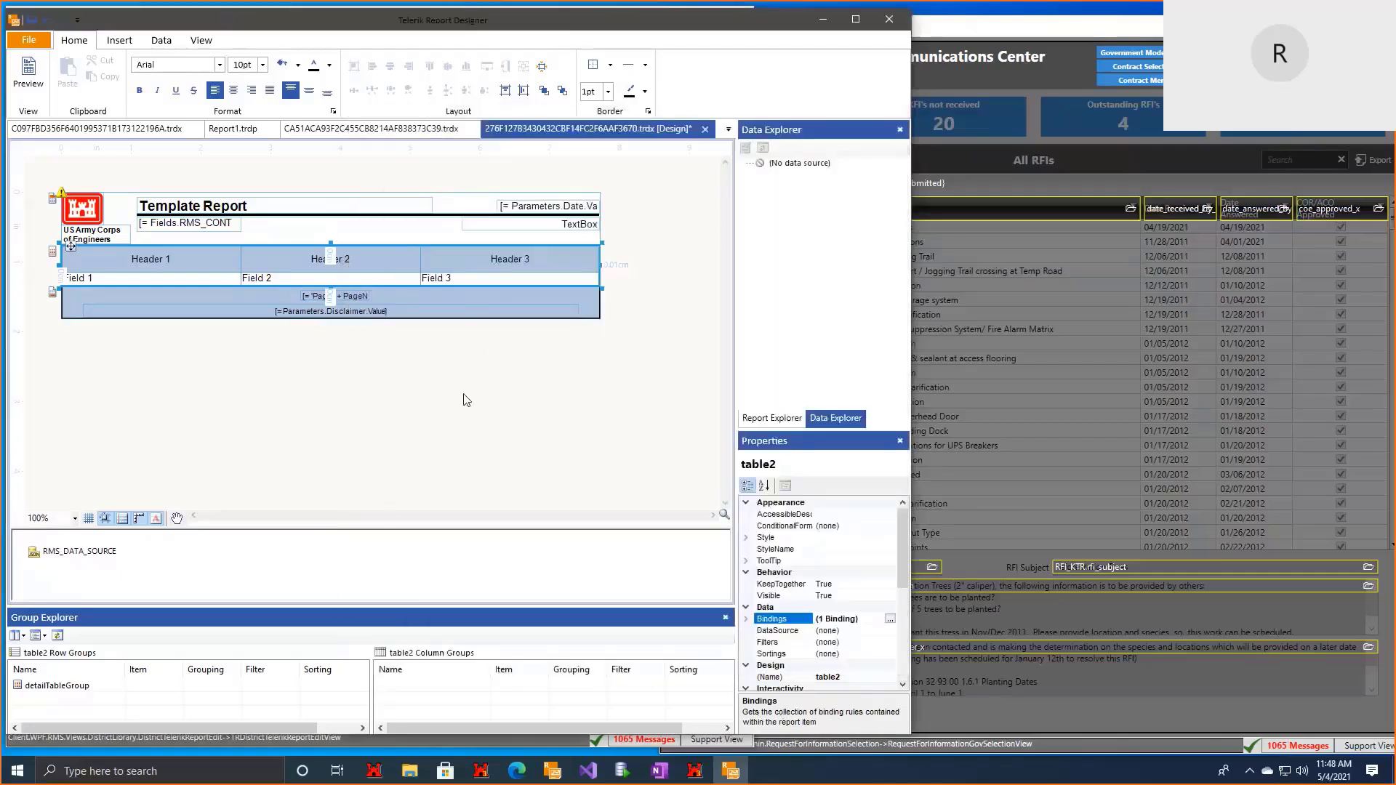
Step: Narrow the designer window so the RFI screen's date_submitted, rfi_no and rfi_subject column names can be read beside it
{"action": "left_click", "coordinate": [78, 280]}
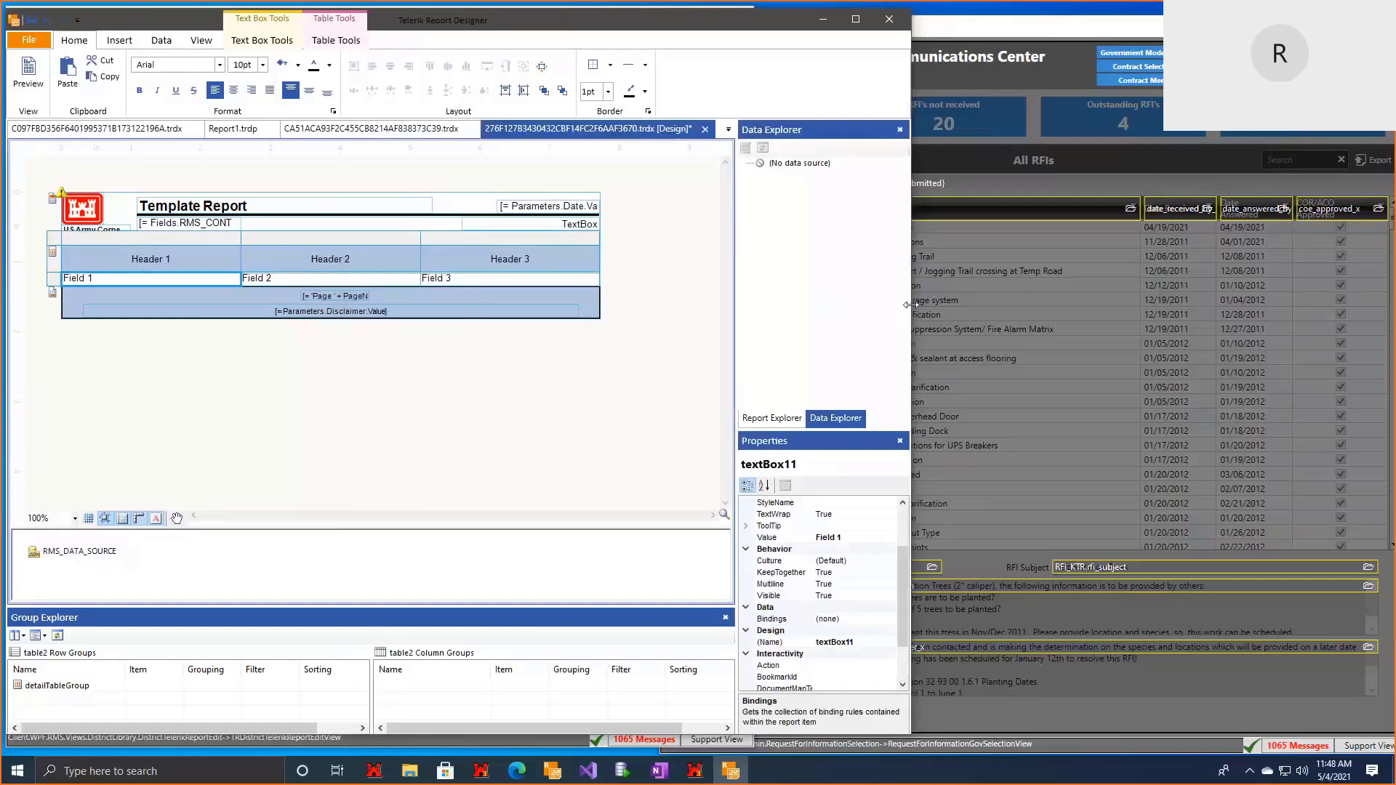
{"action": "left_click_drag", "start_coordinate": [910, 303], "coordinate": [760, 302]}
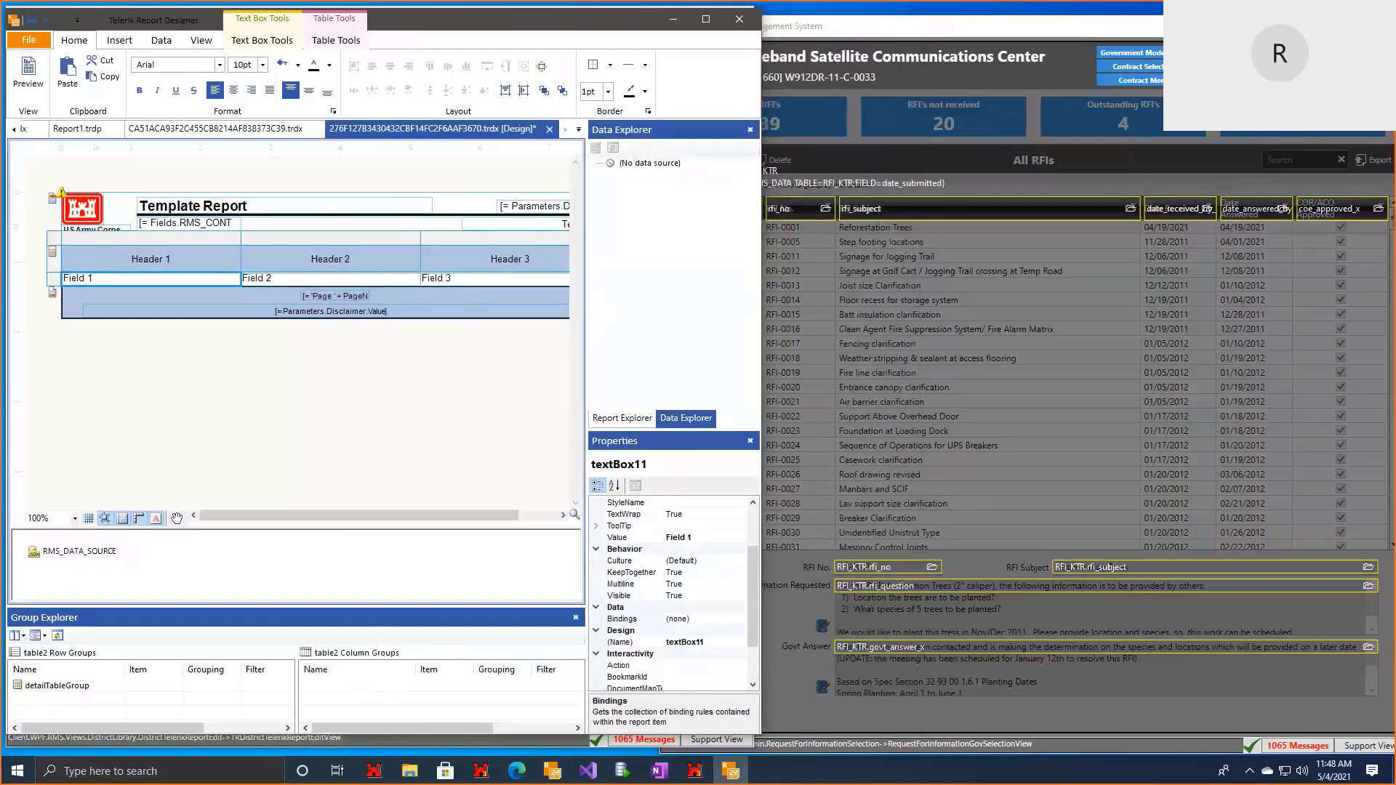
{"action": "left_click", "coordinate": [813, 220]}
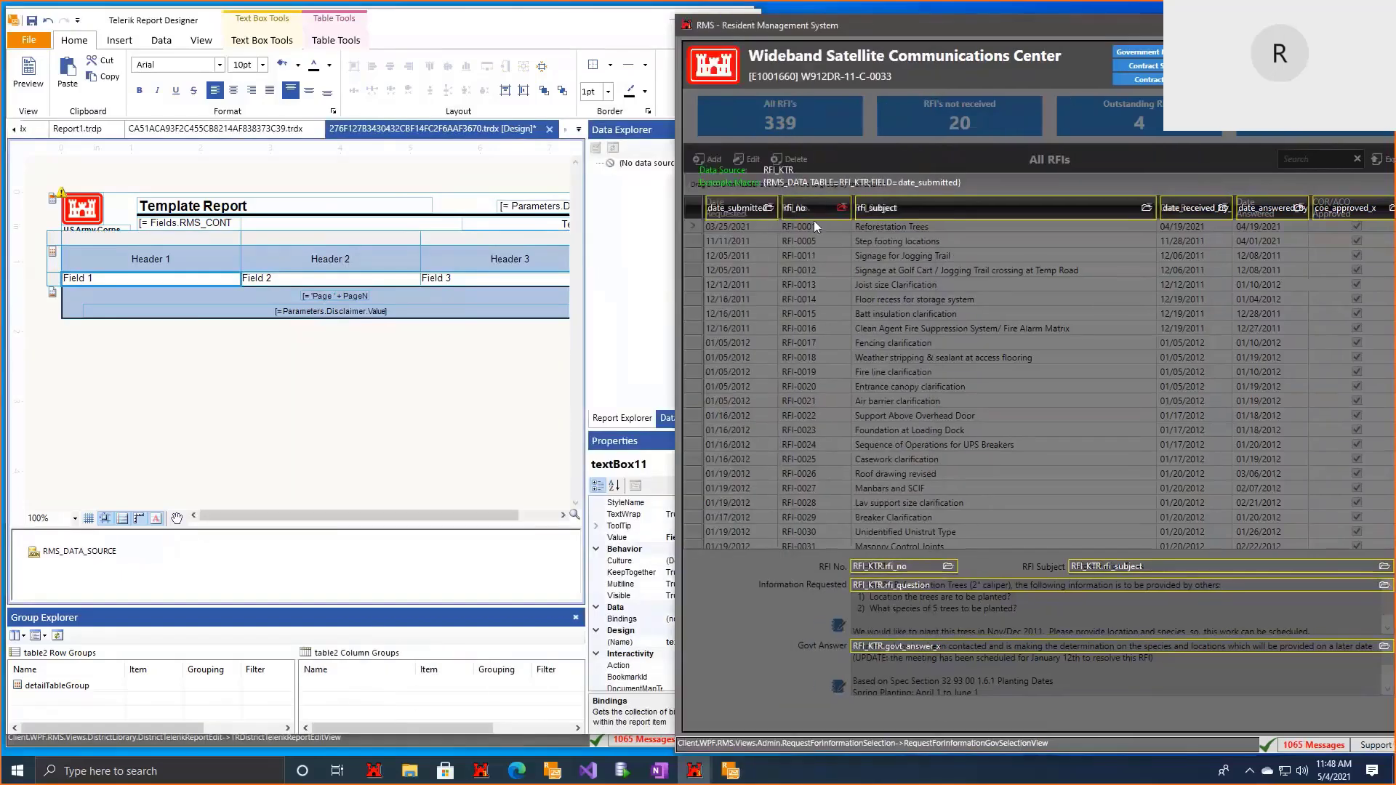
Step: Replace the Field 1 placeholder with = Fields.date_submitted, shifting the RMS window aside to read the field name
{"action": "double_click", "coordinate": [202, 278]}
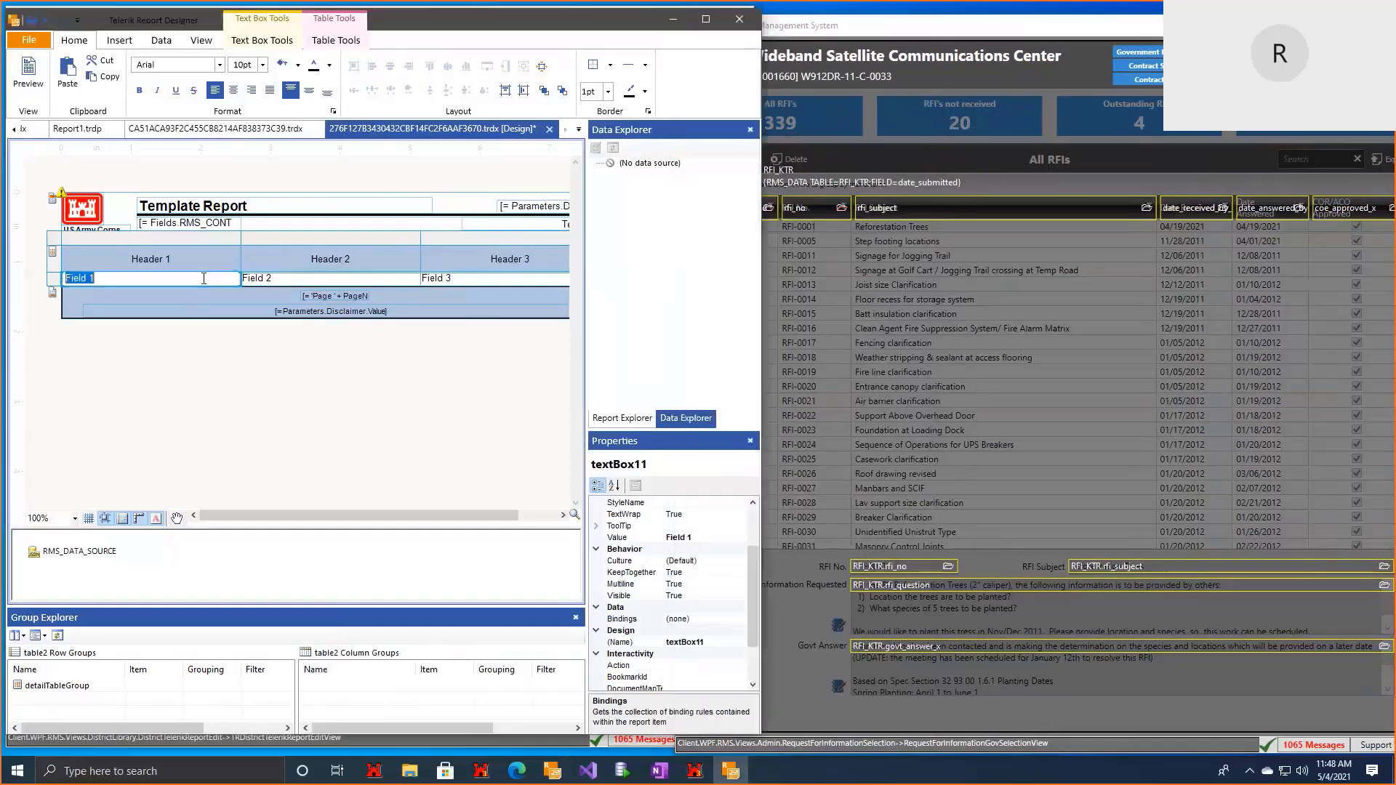
{"action": "type", "text": "= Fields."}
{"action": "left_click_drag", "start_coordinate": [1075, 34], "coordinate": [1078, 40]}
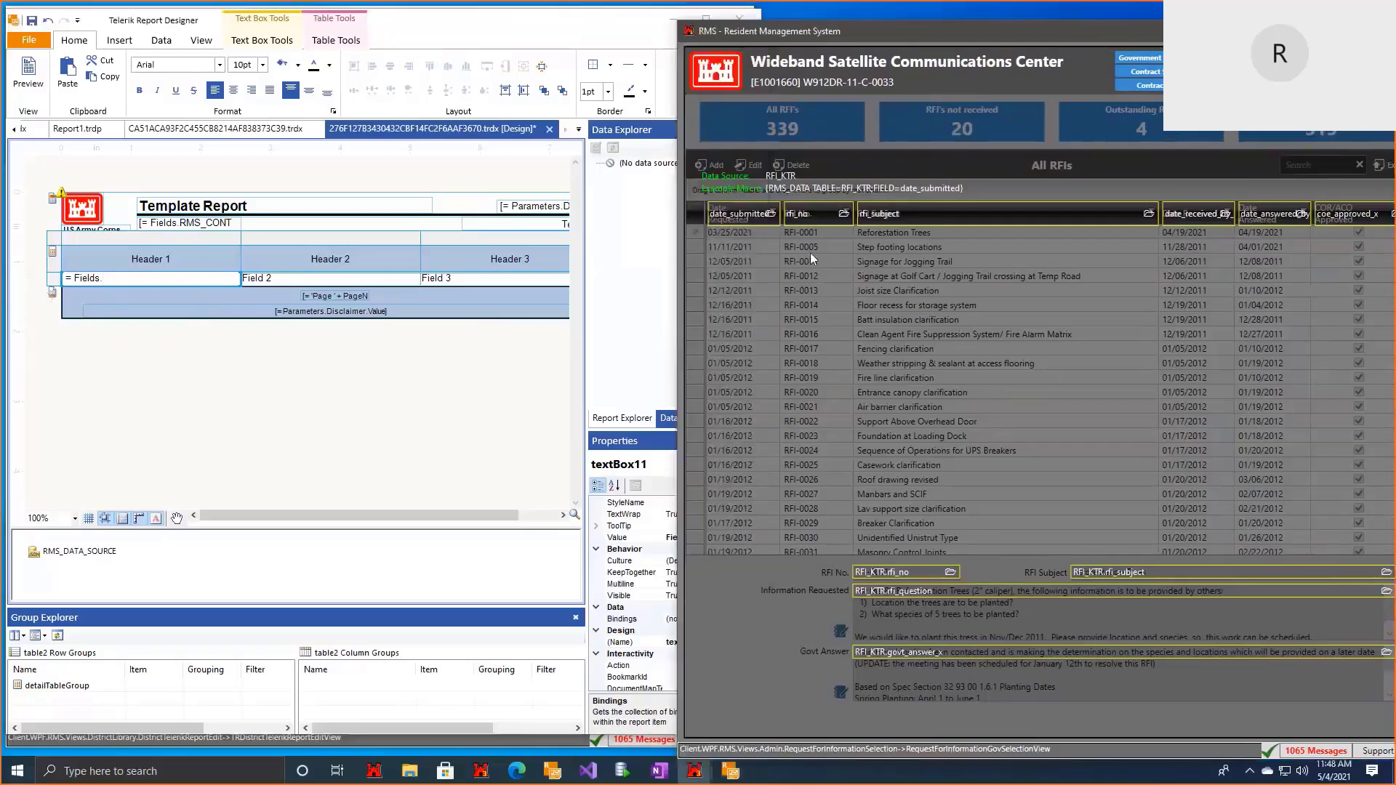
{"action": "left_click", "coordinate": [132, 278]}
{"action": "left_click_drag", "start_coordinate": [1044, 31], "coordinate": [1097, 25]}
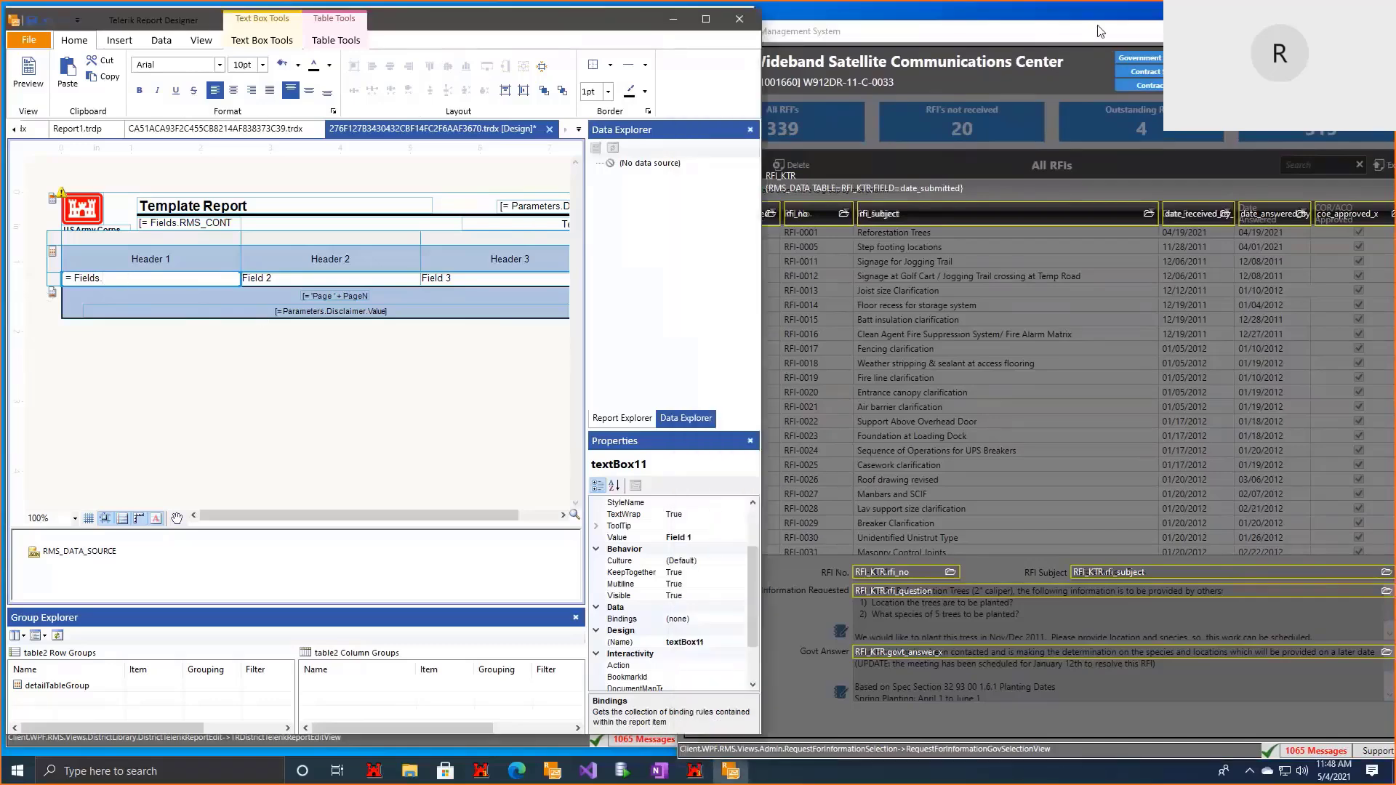
{"action": "left_click", "coordinate": [173, 280]}
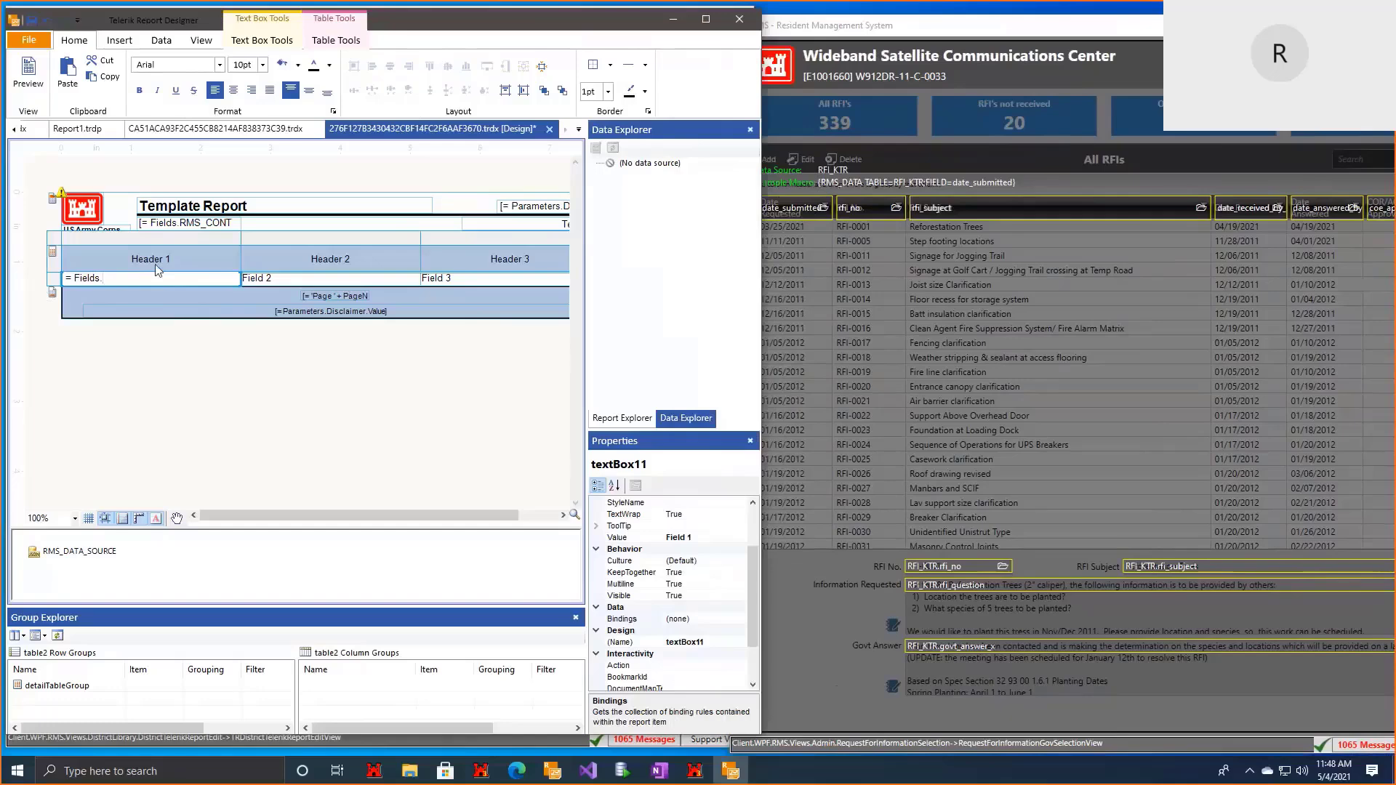
{"action": "type", "text": "date_submitted"}
Step: Replace the Field 2 placeholder with = Fields.rfi_no and the Field 3 placeholder with = Fields.rfi_subject
{"action": "double_click", "coordinate": [326, 278]}
{"action": "type", "text": "= Fields.rfi_no"}
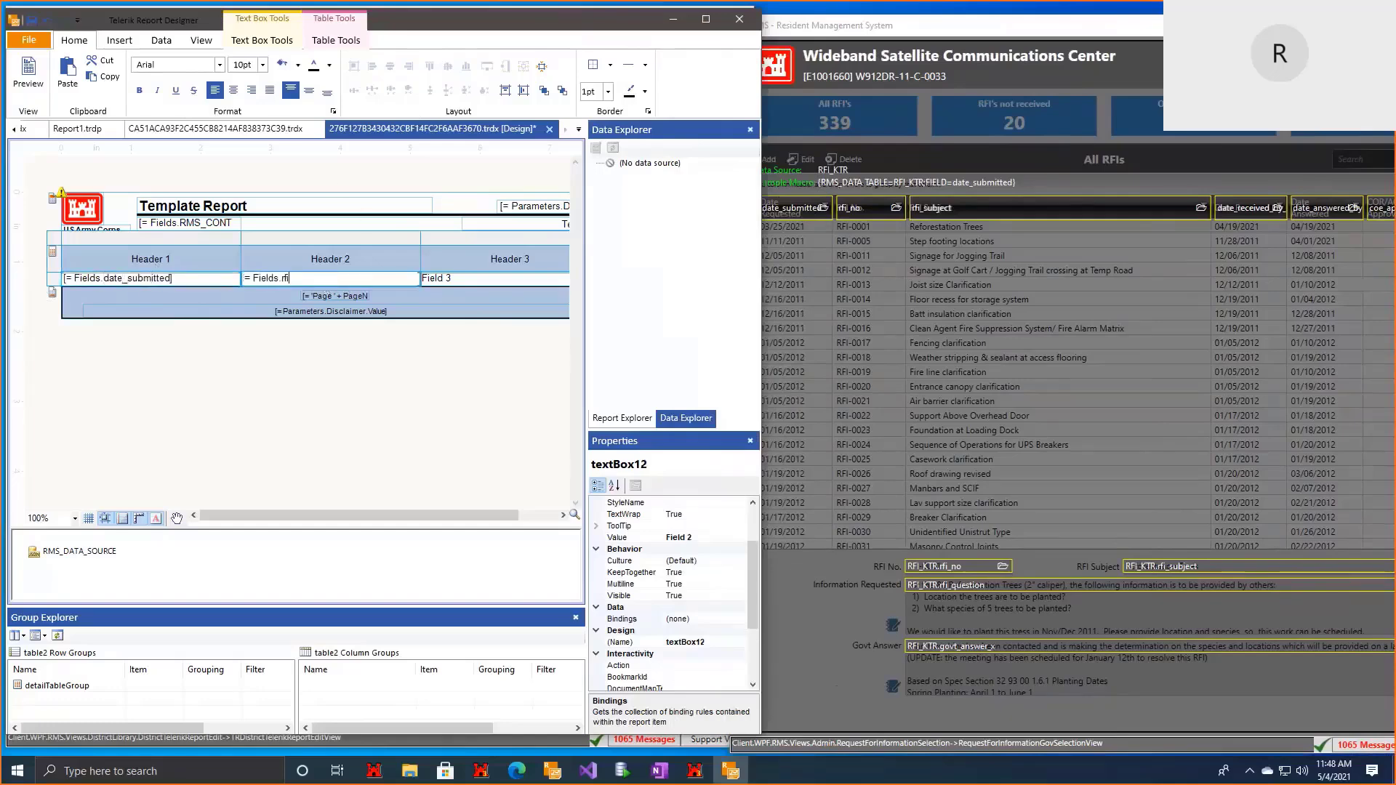
{"action": "double_click", "coordinate": [518, 282]}
{"action": "type", "text": "= Fields.rfi_subject"}
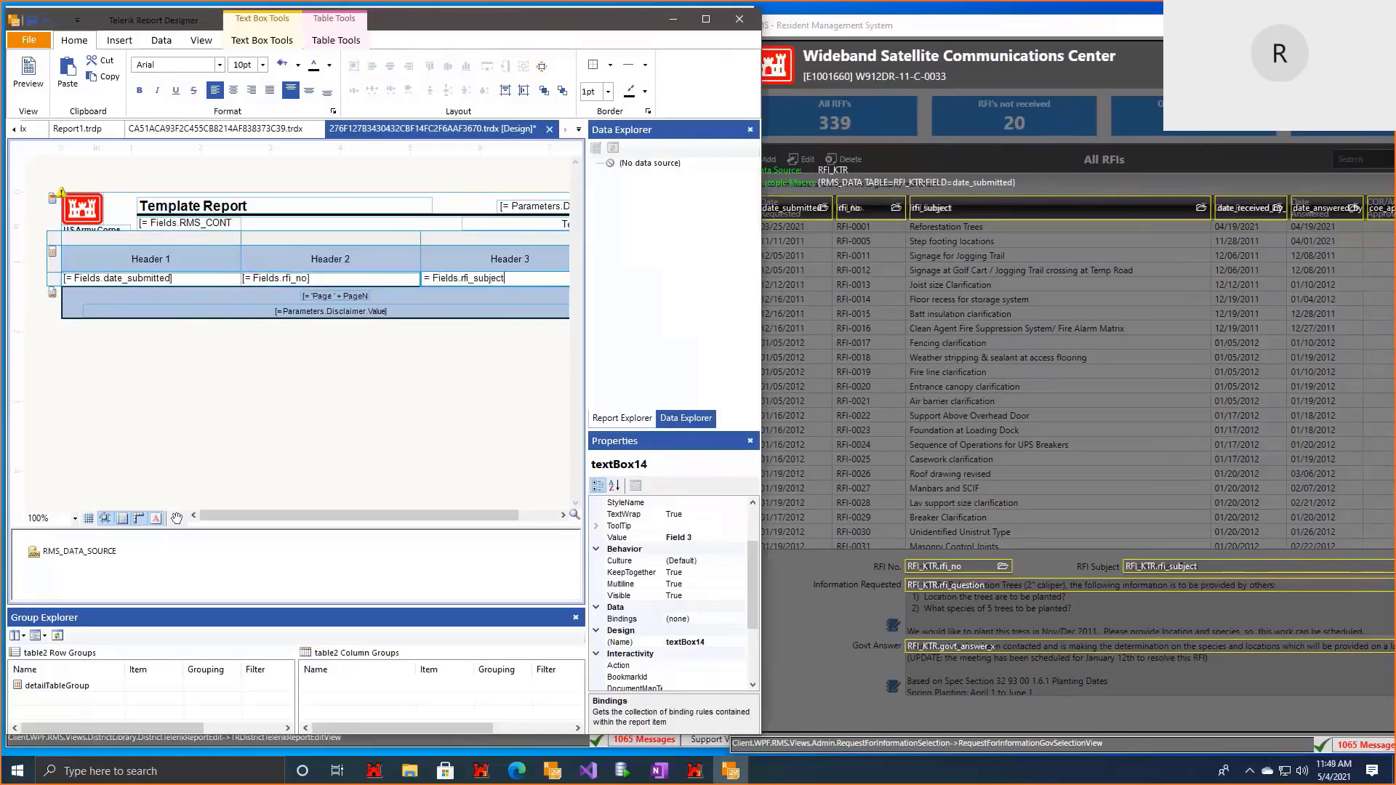
{"action": "left_click", "coordinate": [165, 347]}
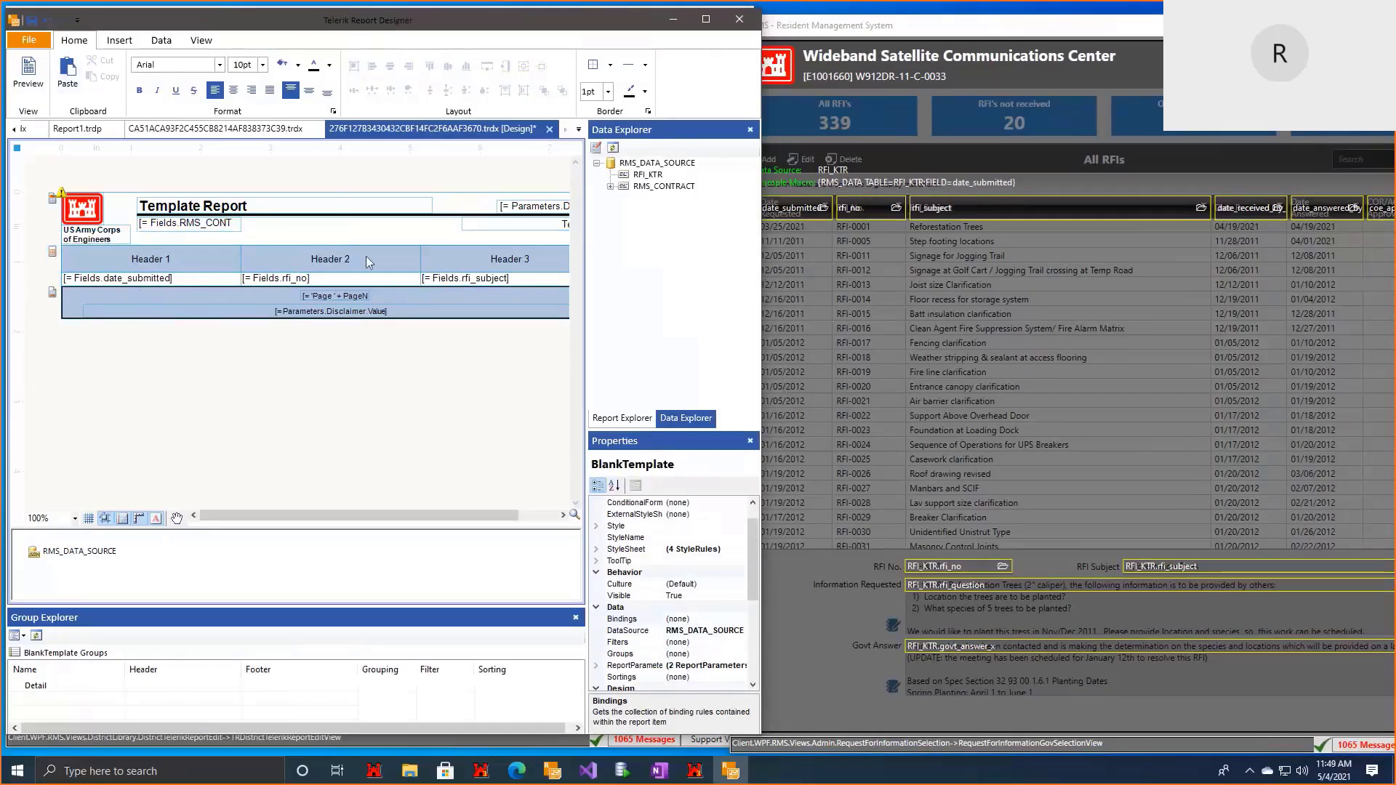
Step: Preview the report and look through the RFI rows under the three table headers
{"action": "left_click", "coordinate": [37, 88]}
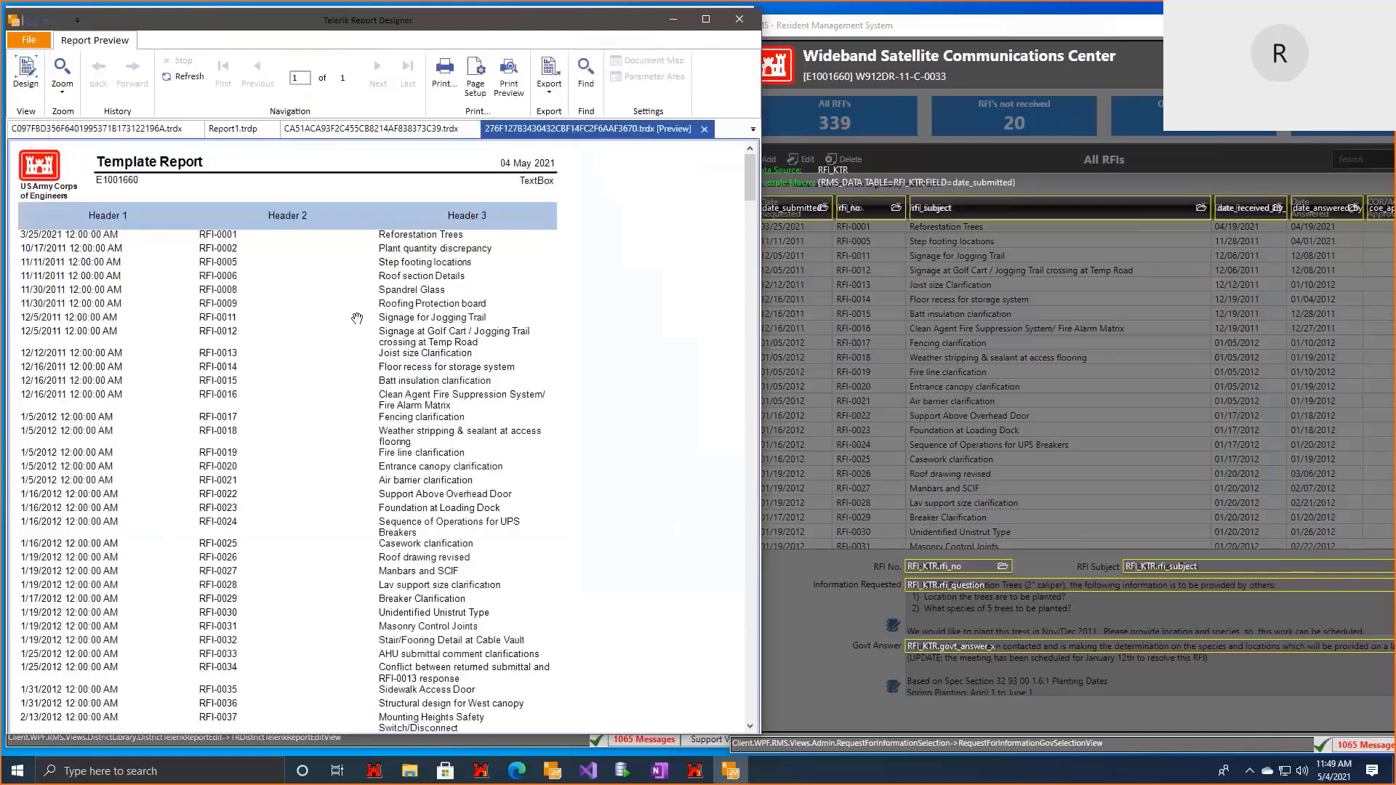
{"action": "scroll", "coordinate": [355, 318], "scroll_direction": "down", "scroll_amount": 1}
{"action": "scroll", "coordinate": [346, 443], "scroll_direction": "down", "scroll_amount": 2}
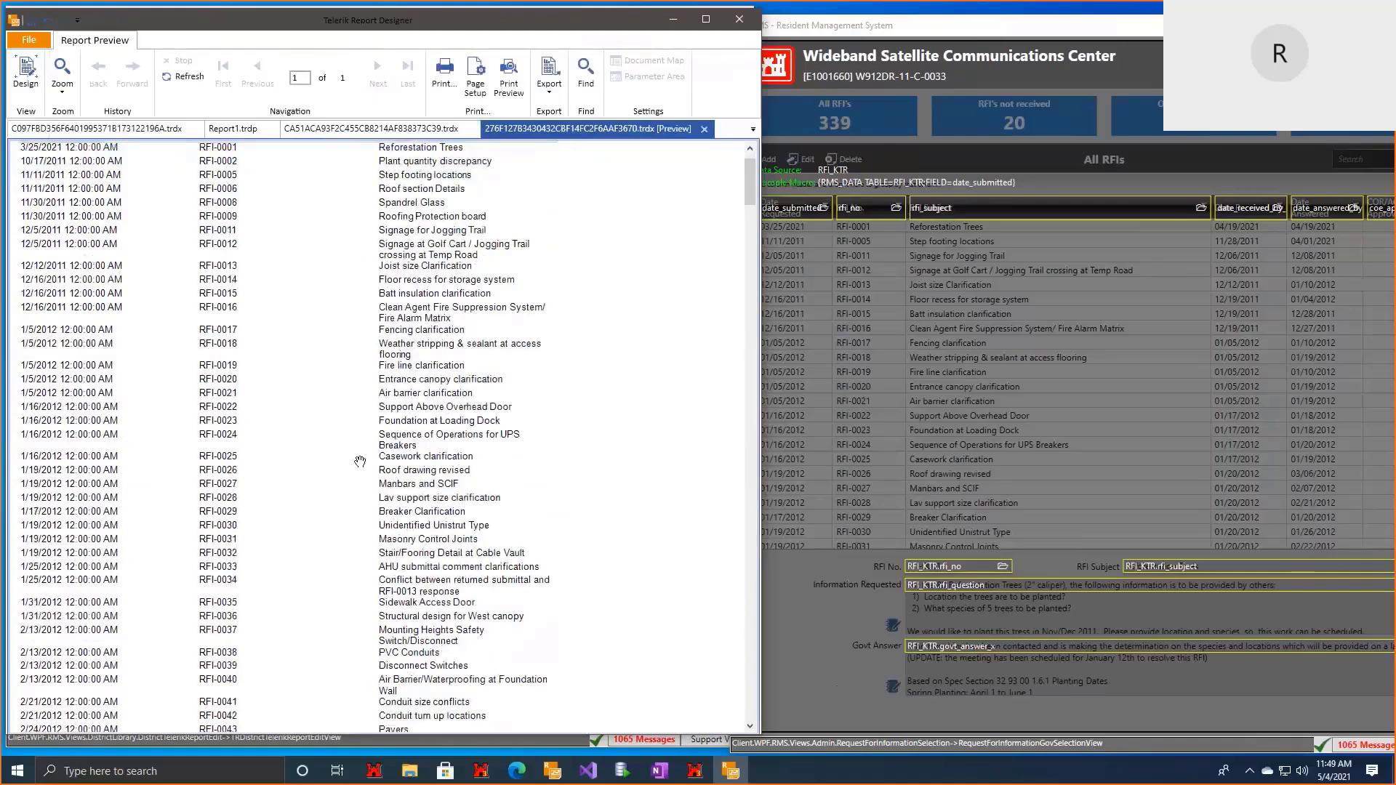
{"action": "scroll", "coordinate": [360, 462], "scroll_direction": "up", "scroll_amount": 3}
{"action": "scroll", "coordinate": [417, 375], "scroll_direction": "down", "scroll_amount": 3}
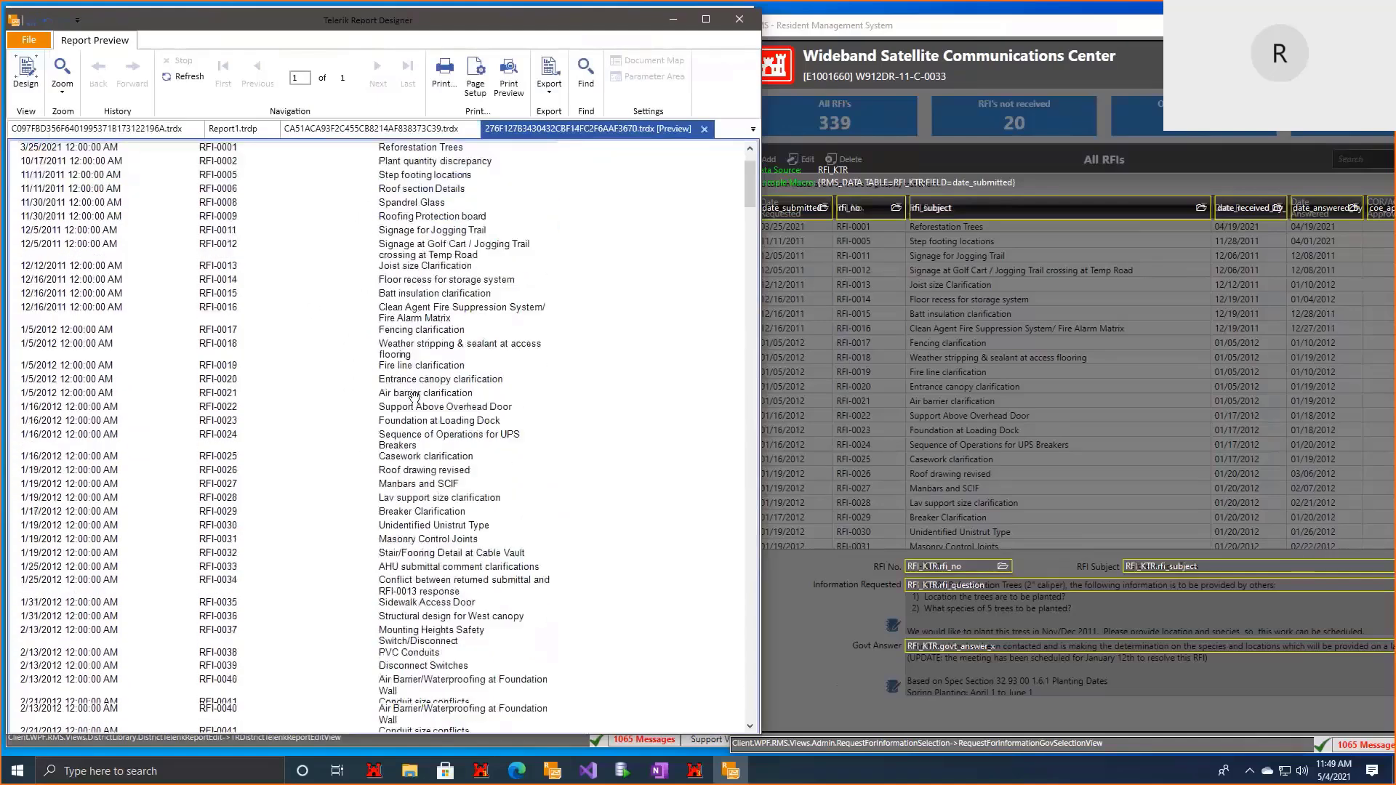
{"action": "scroll", "coordinate": [424, 392], "scroll_direction": "up", "scroll_amount": 3}
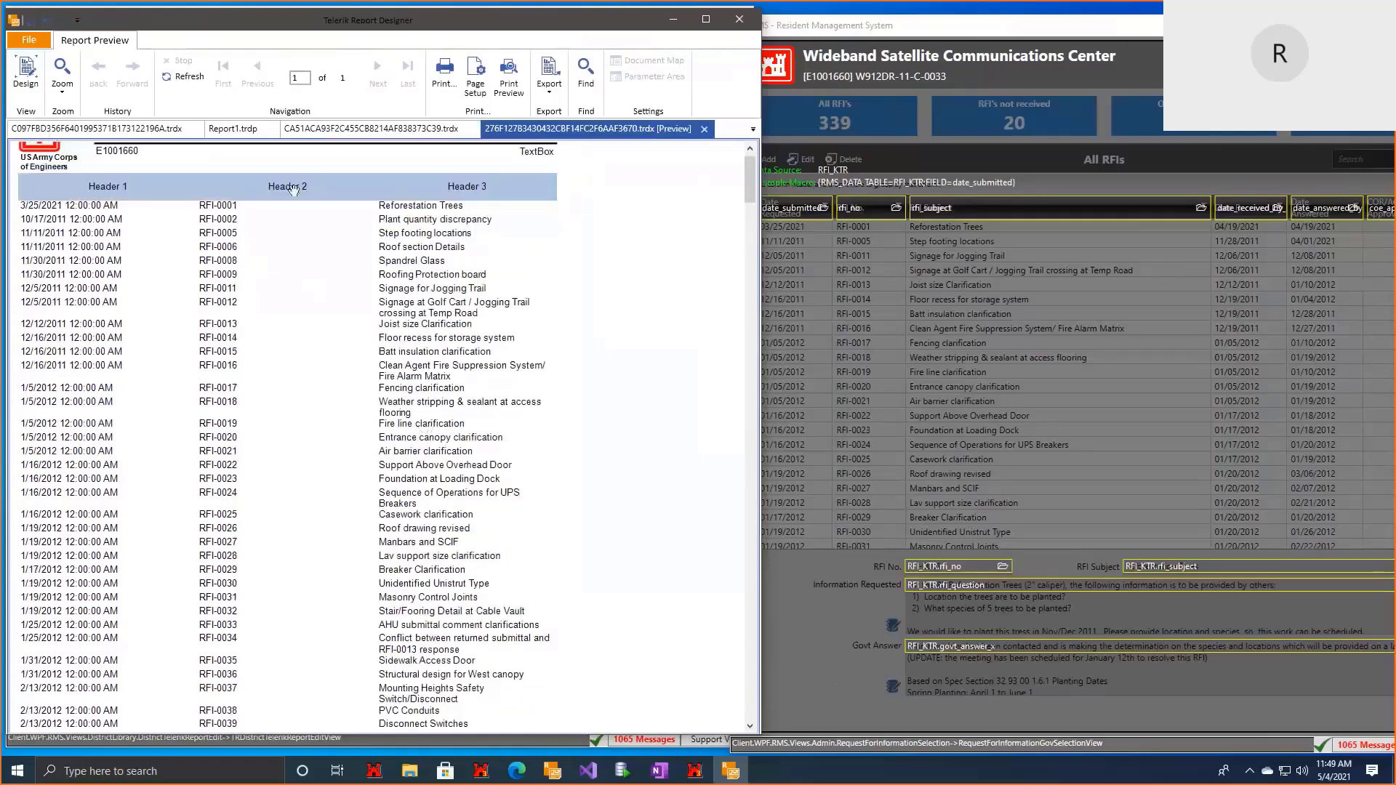
{"action": "scroll", "coordinate": [415, 352], "scroll_direction": "down", "scroll_amount": 7}
{"action": "scroll", "coordinate": [729, 506], "scroll_direction": "down", "scroll_amount": 15}
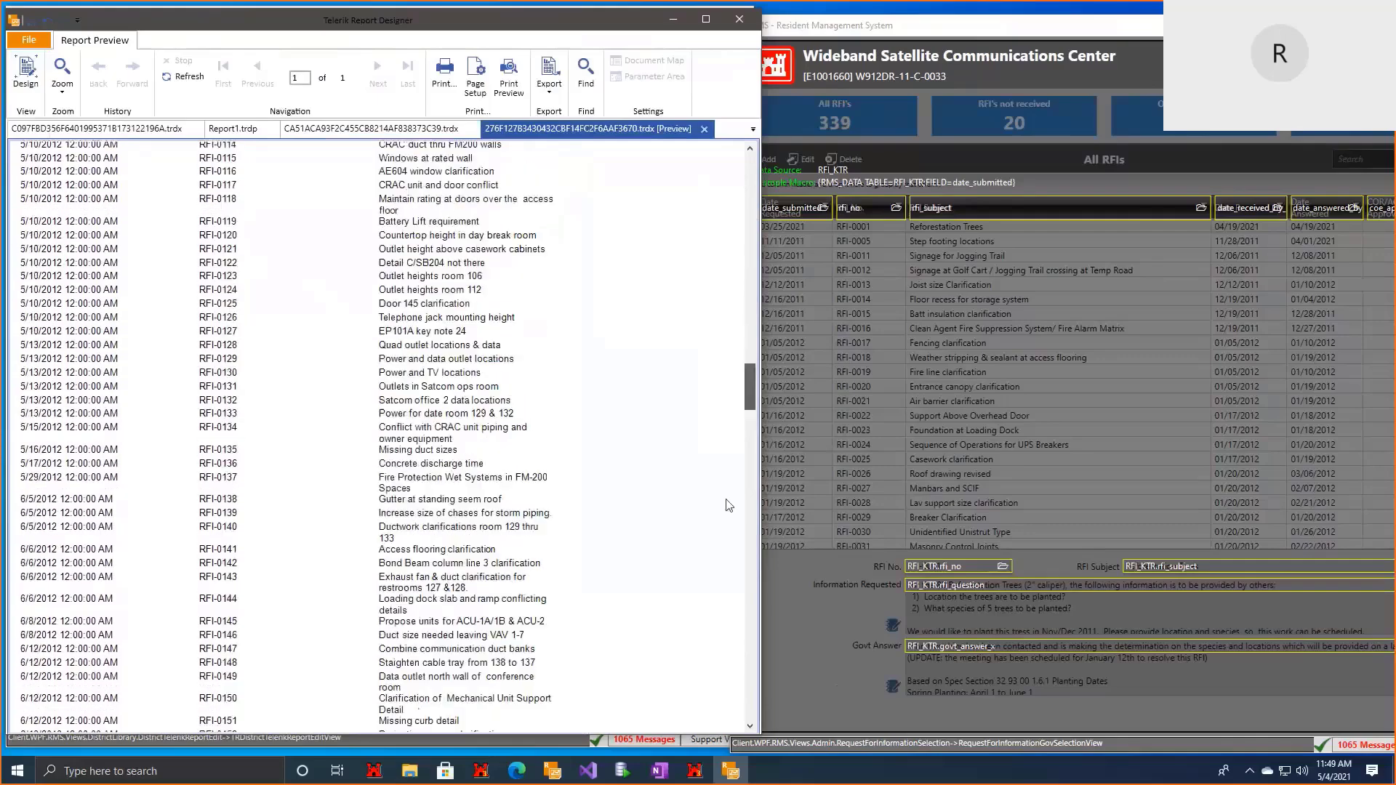
{"action": "left_click_drag", "start_coordinate": [729, 506], "coordinate": [730, 172]}
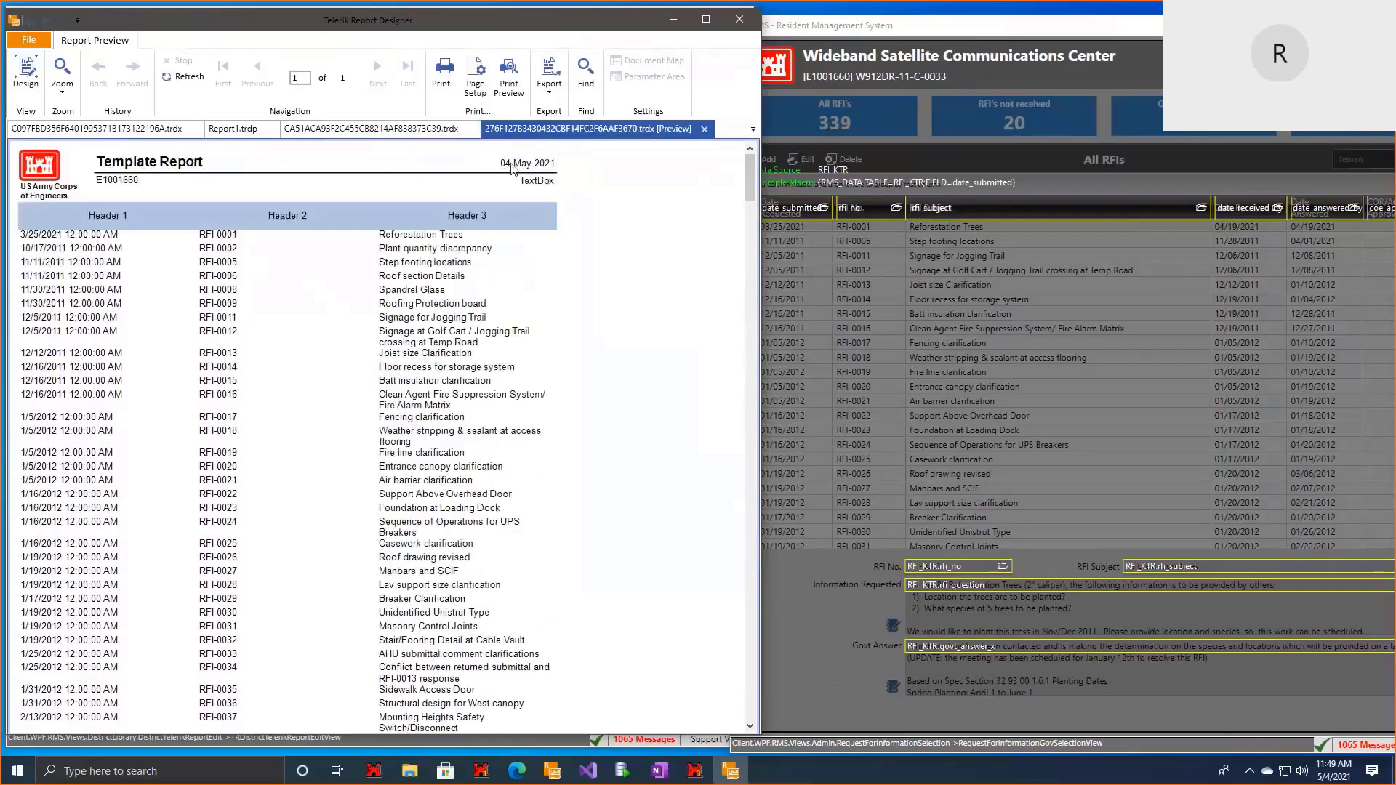
Step: Examine how the report breaks across pages in print preview, and return to the design view
{"action": "left_click", "coordinate": [512, 105]}
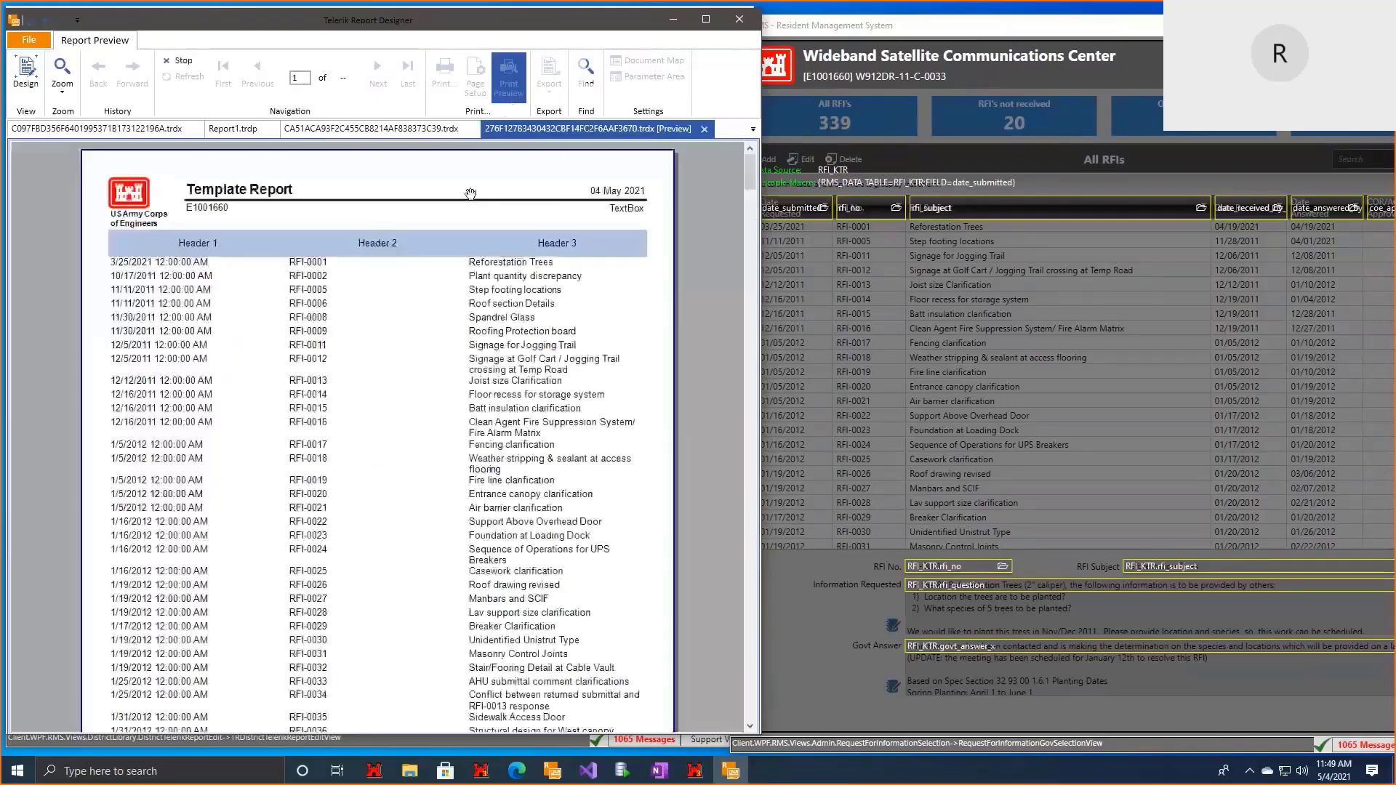
{"action": "scroll", "coordinate": [372, 411], "scroll_direction": "down", "scroll_amount": 10}
{"action": "scroll", "coordinate": [373, 411], "scroll_direction": "down", "scroll_amount": 10}
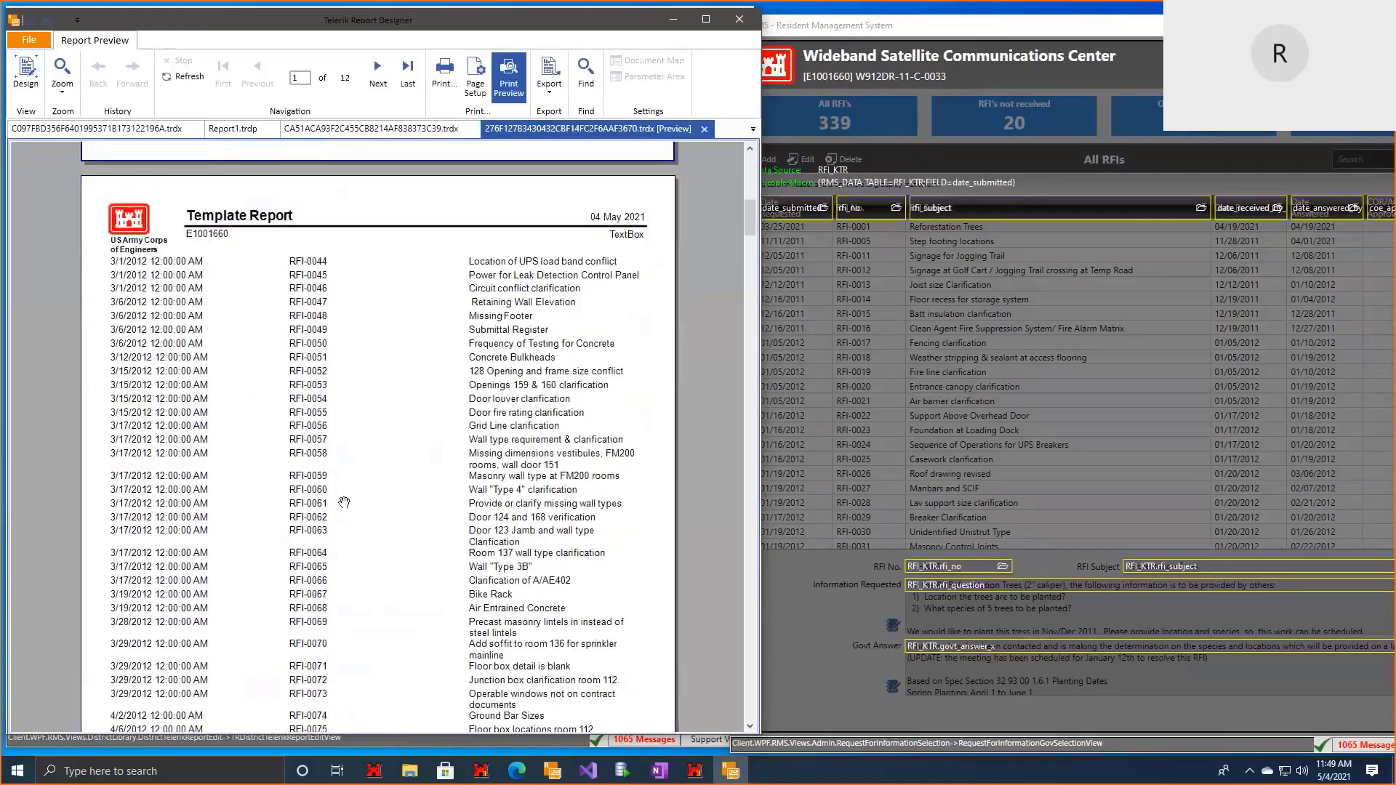
{"action": "scroll", "coordinate": [618, 396], "scroll_direction": "up", "scroll_amount": 10}
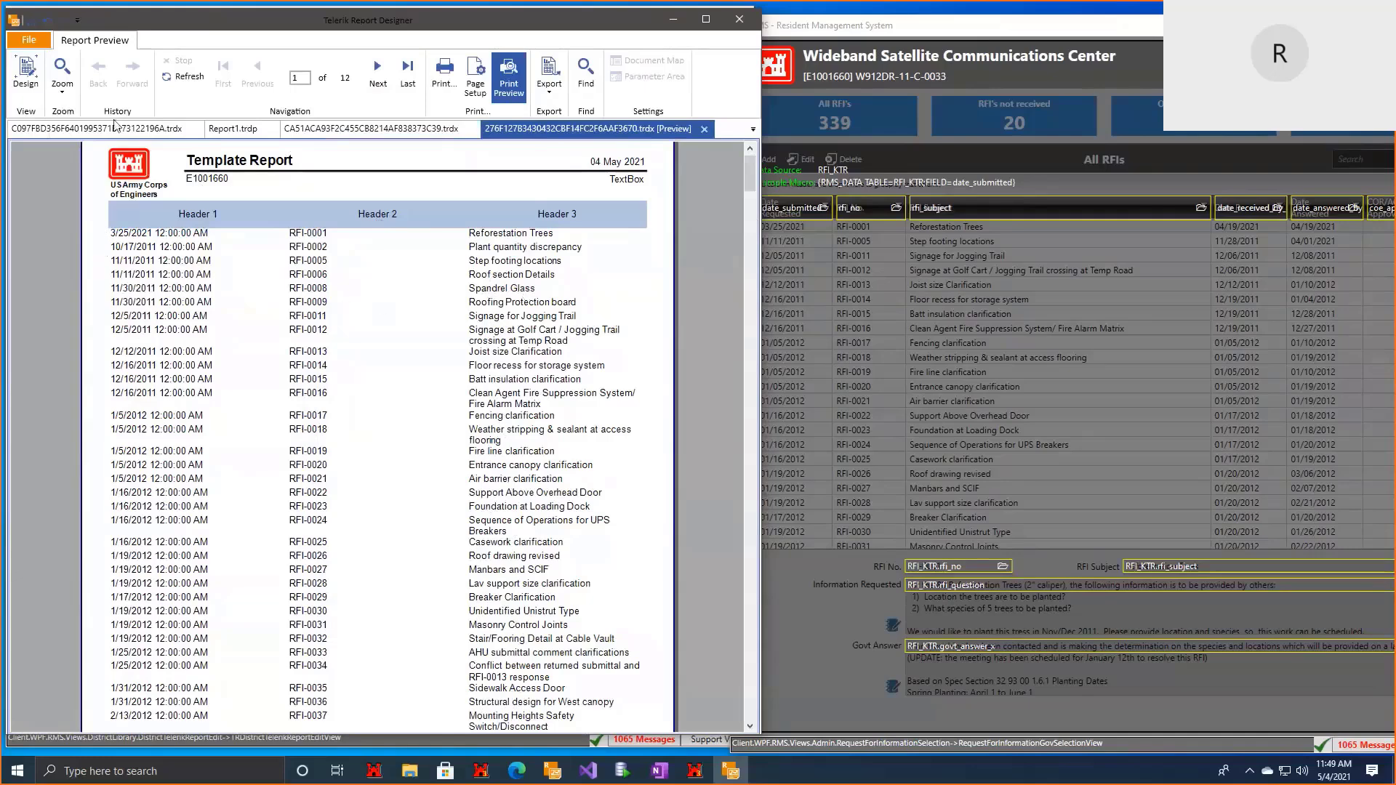
{"action": "left_click", "coordinate": [26, 73]}
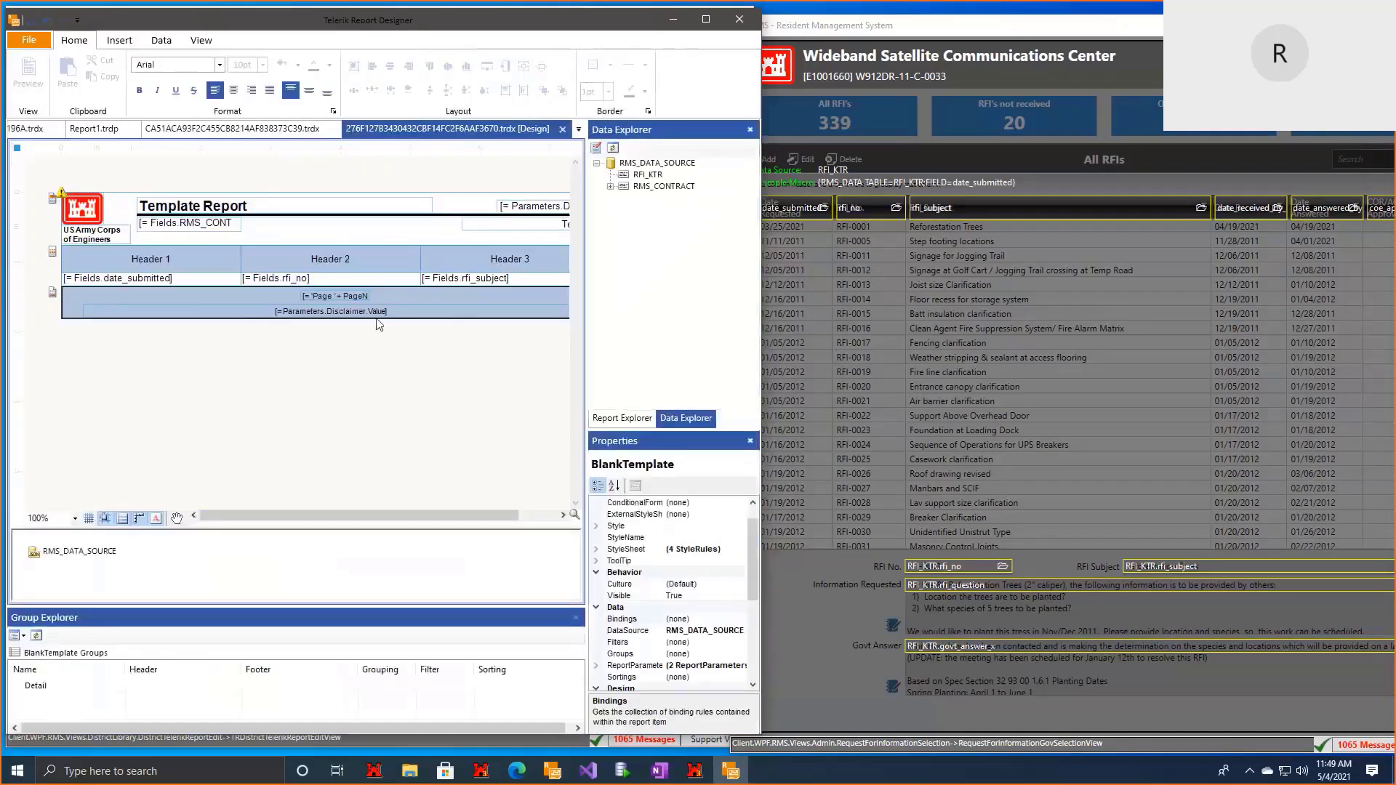
Step: Apply a border to all sides of the rfi_subject detail cell
{"action": "left_click_drag", "start_coordinate": [465, 512], "coordinate": [466, 514]}
{"action": "left_click", "coordinate": [531, 278]}
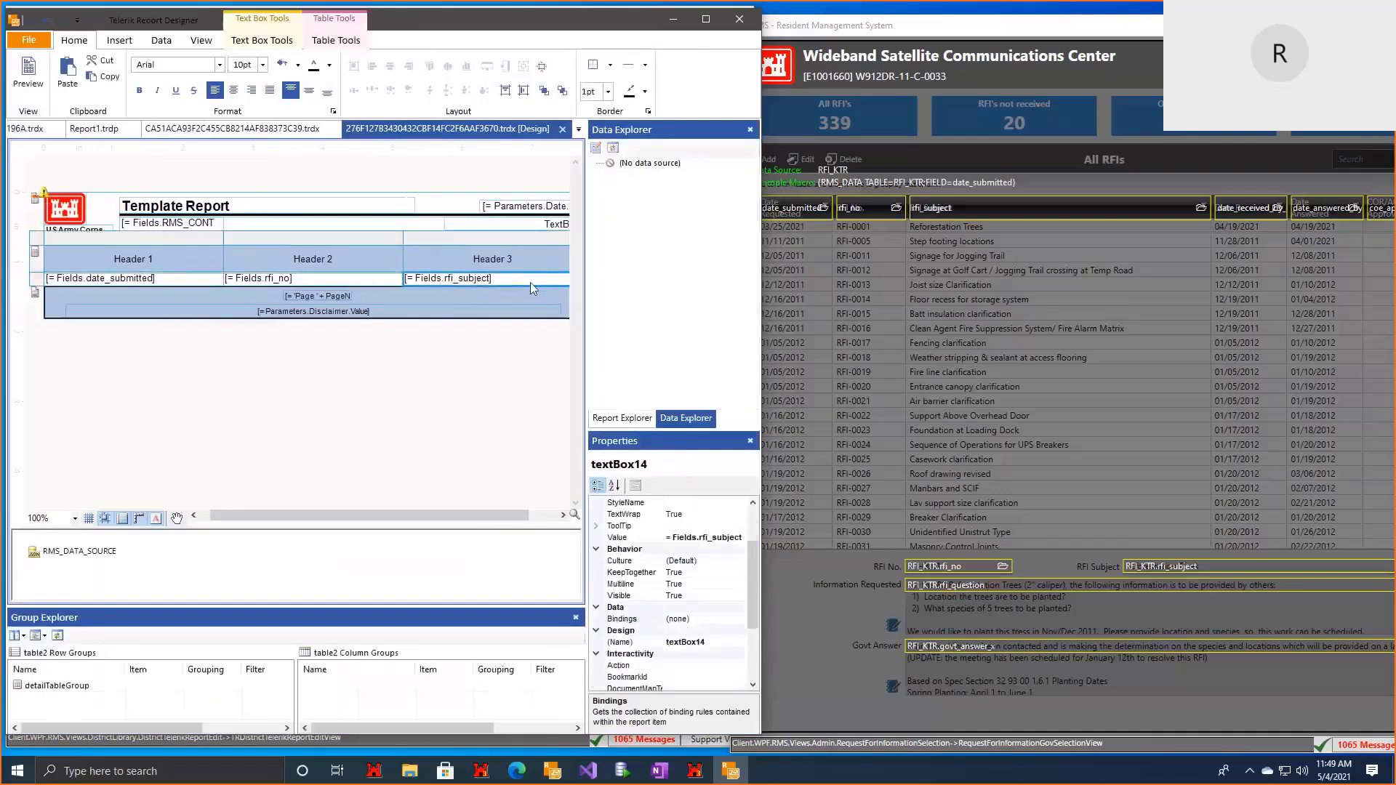
{"action": "left_click", "coordinate": [611, 72]}
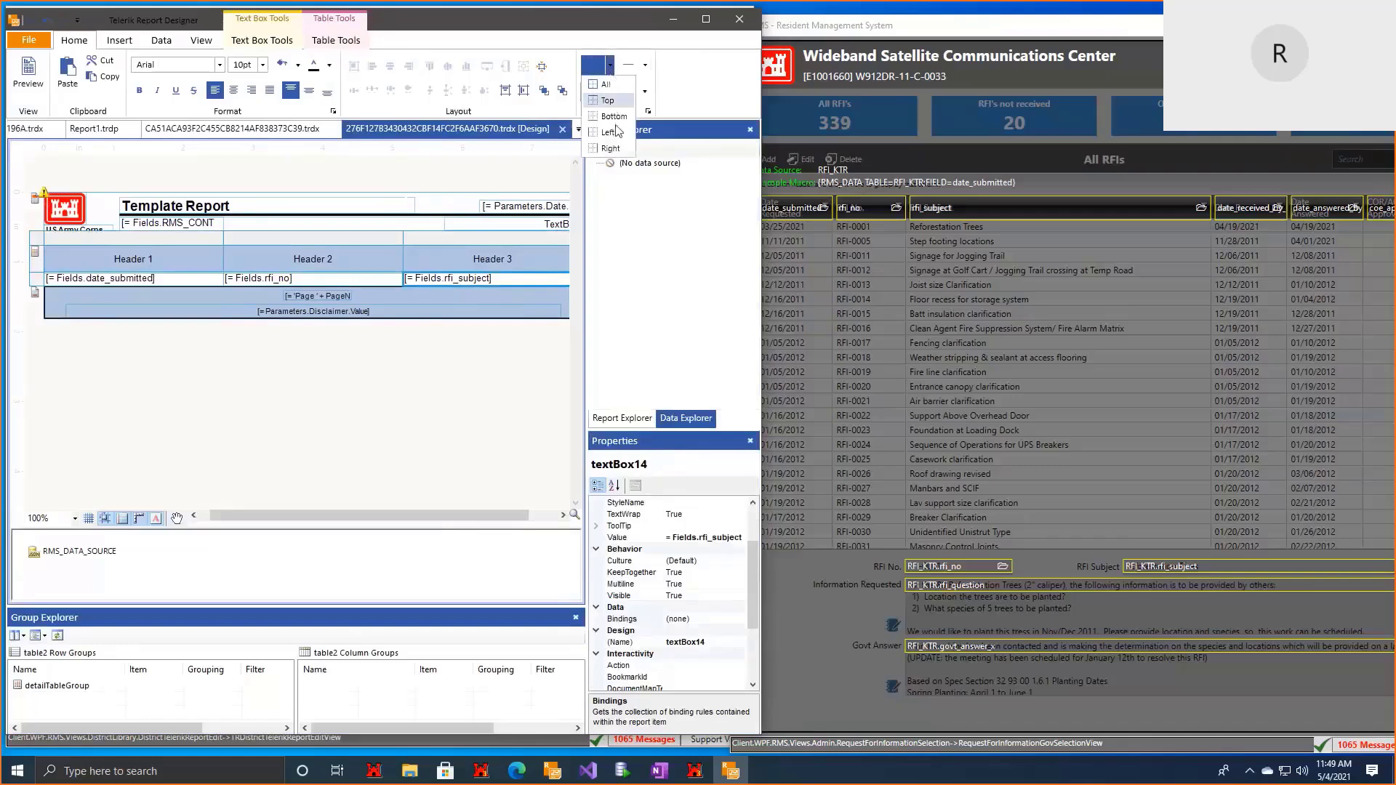
{"action": "left_click", "coordinate": [598, 83]}
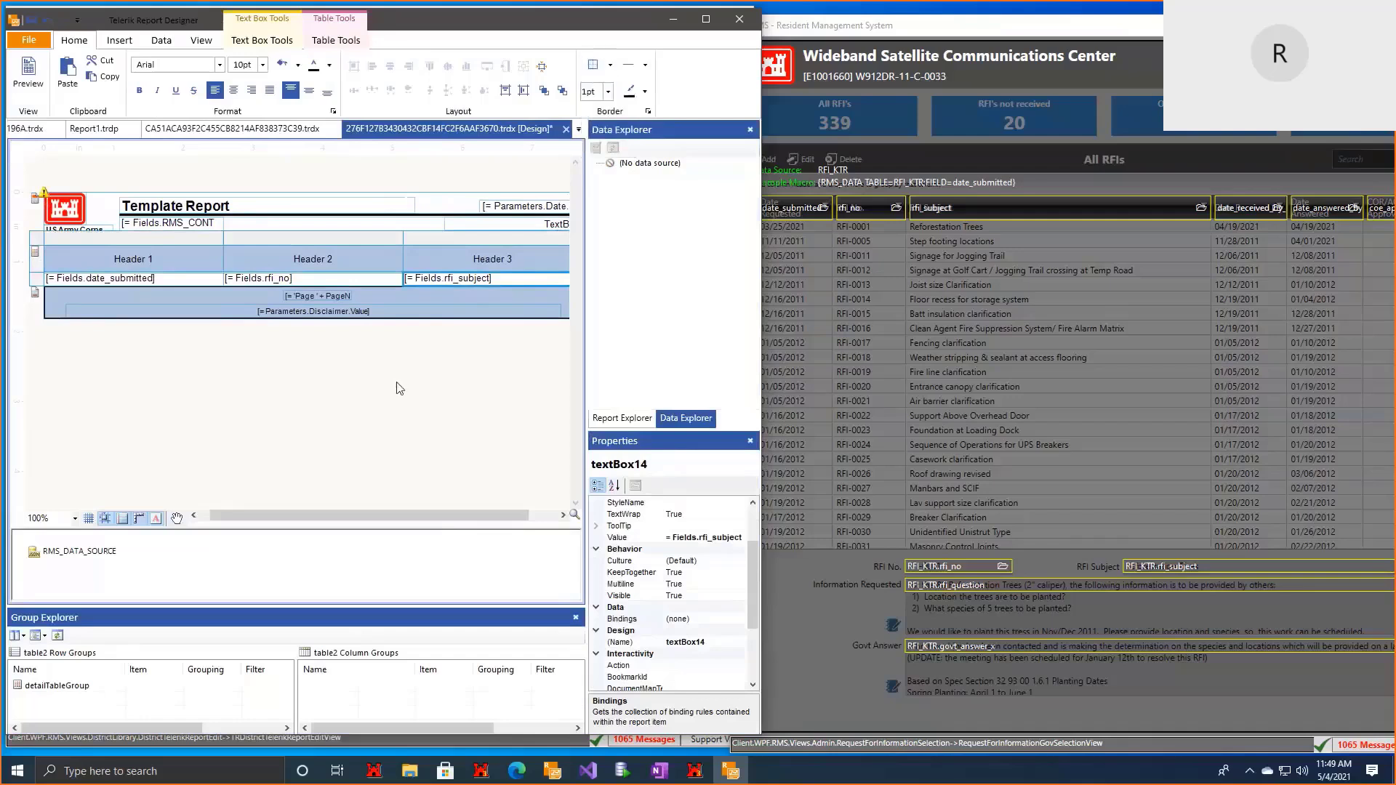
{"action": "left_click_drag", "start_coordinate": [407, 279], "coordinate": [149, 266]}
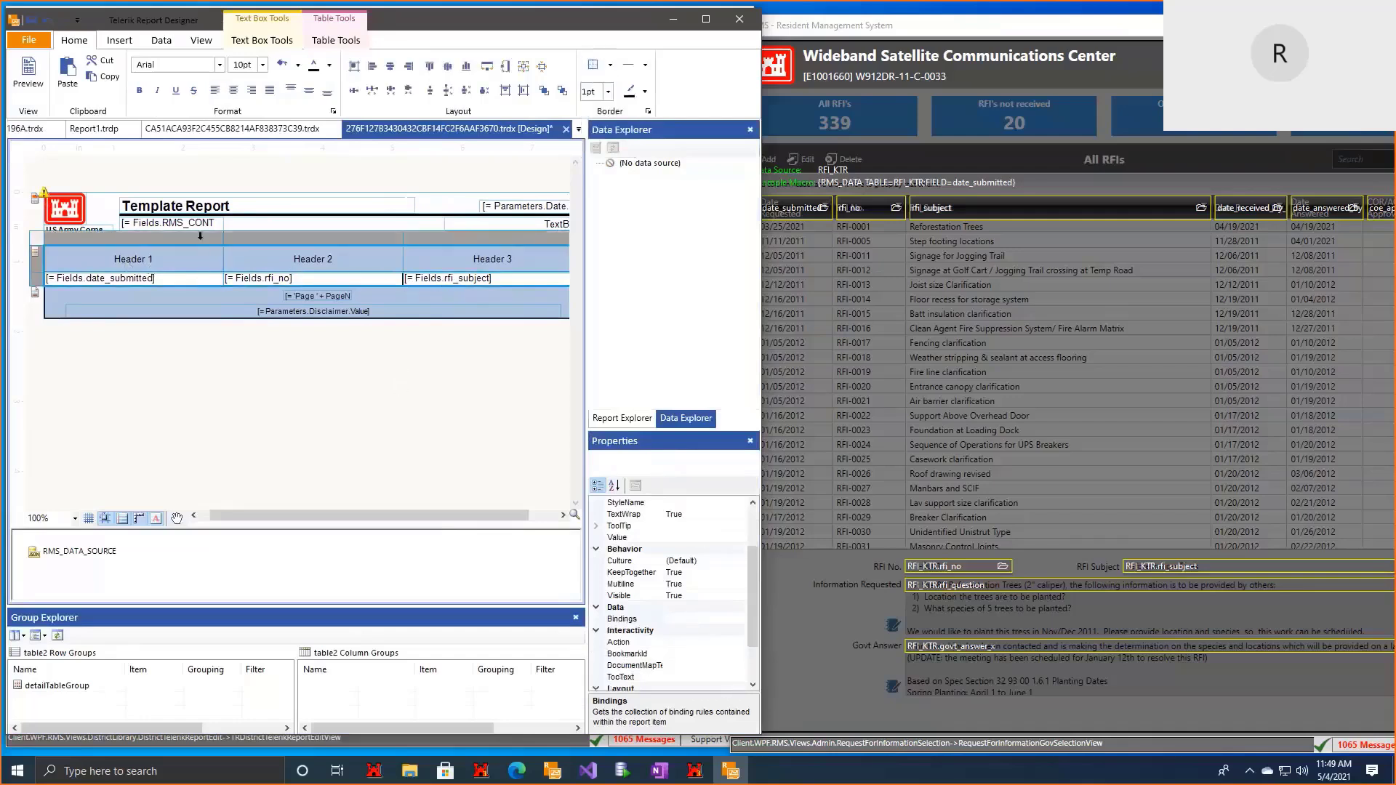
{"action": "left_click", "coordinate": [253, 405]}
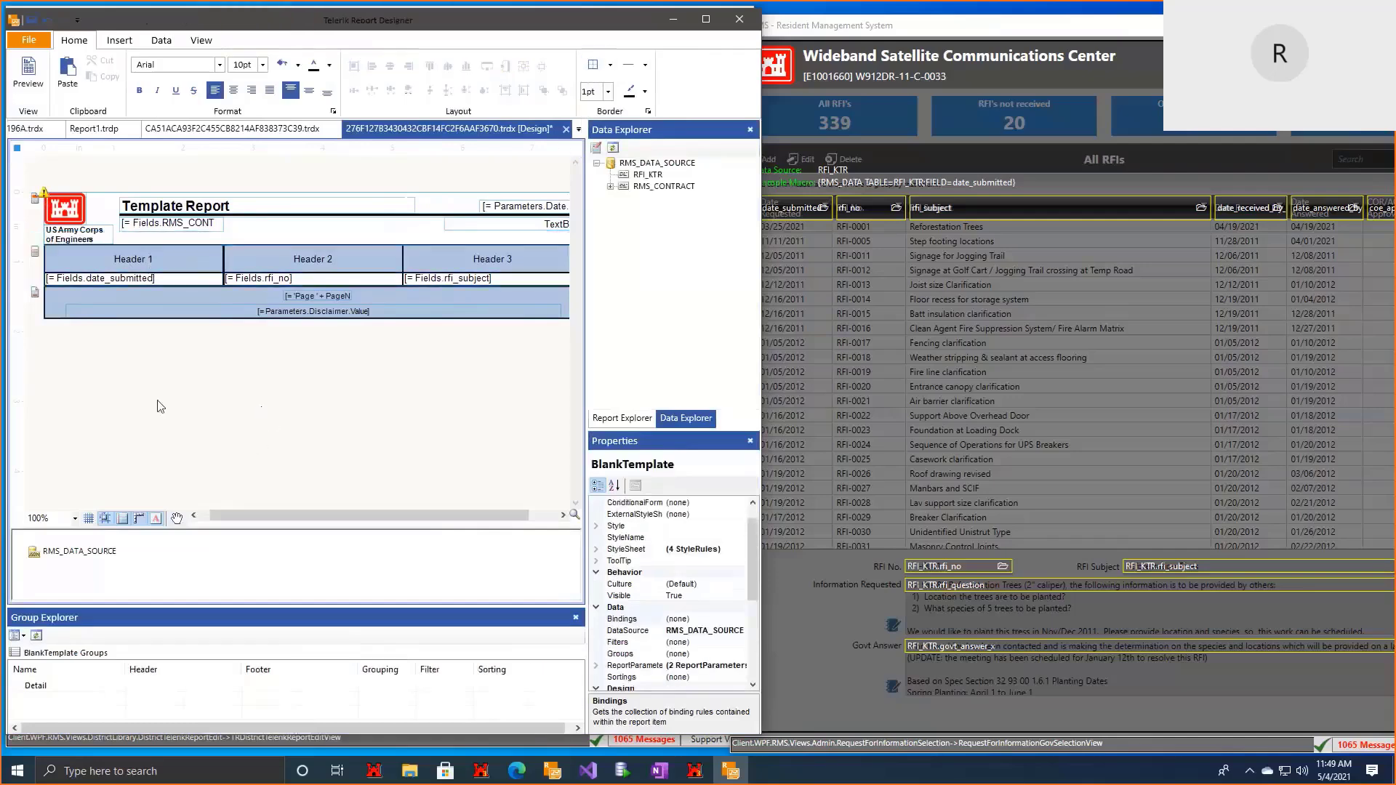
Step: Open the Format Builder for the date_submitted cell and look through its number, currency, percentage, scientific and custom formats
{"action": "left_click", "coordinate": [198, 281]}
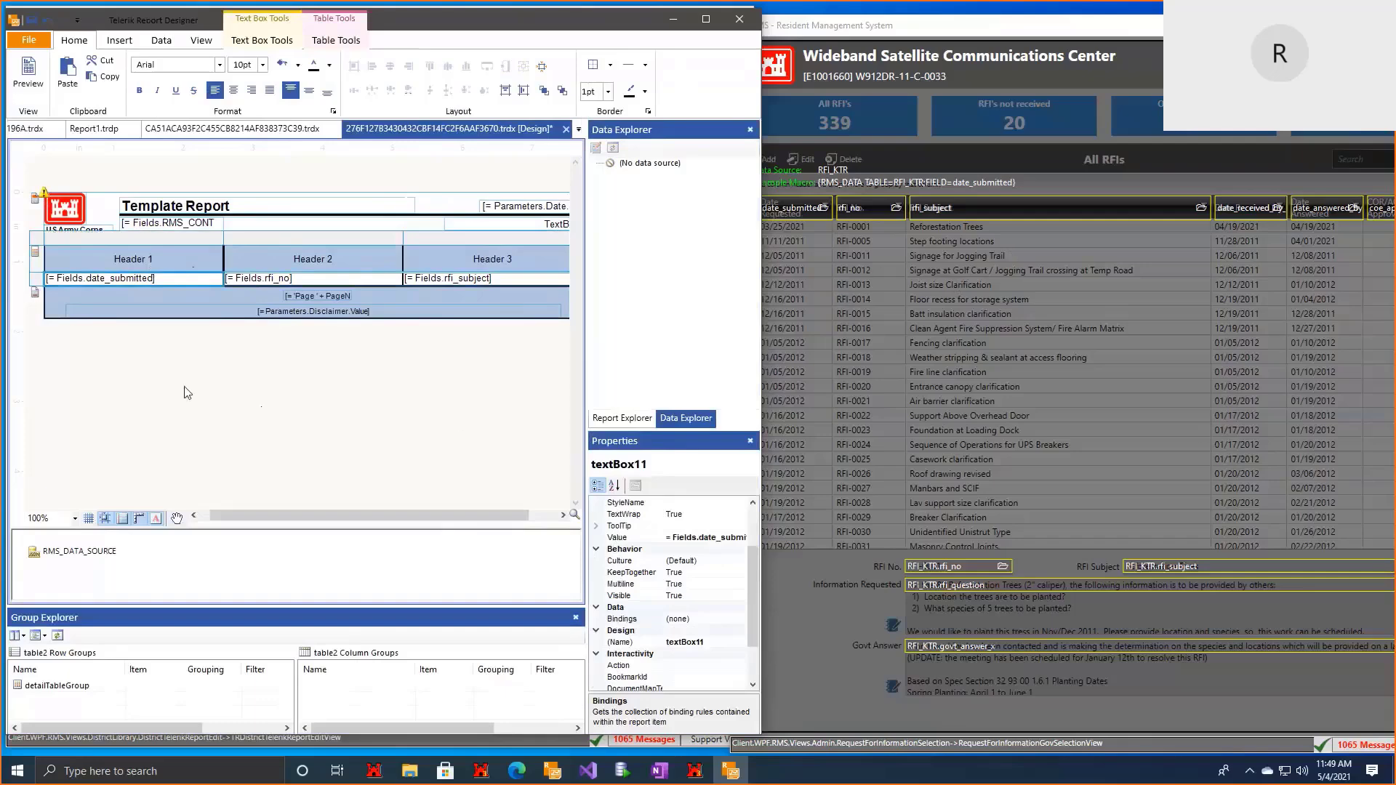
{"action": "right_click", "coordinate": [181, 284]}
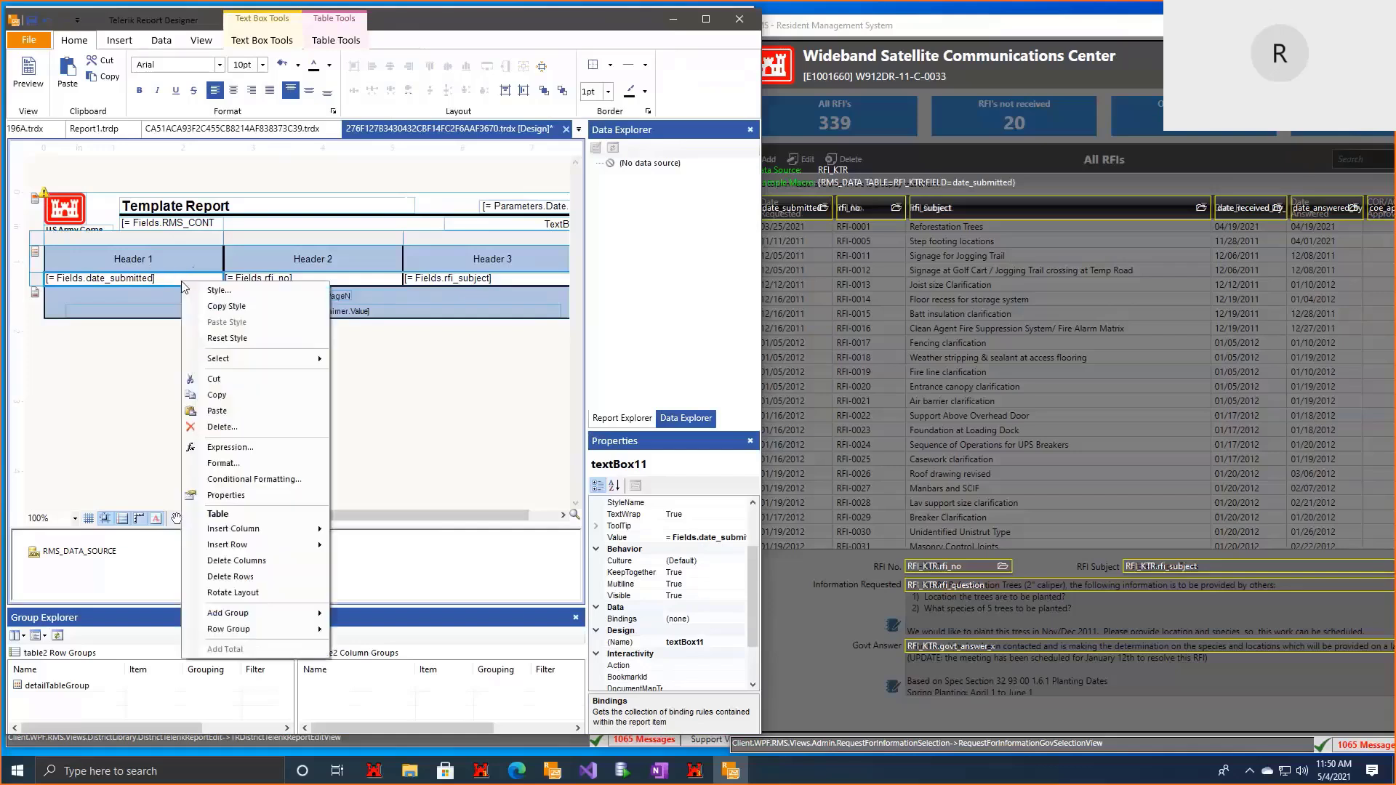
{"action": "left_click", "coordinate": [213, 465]}
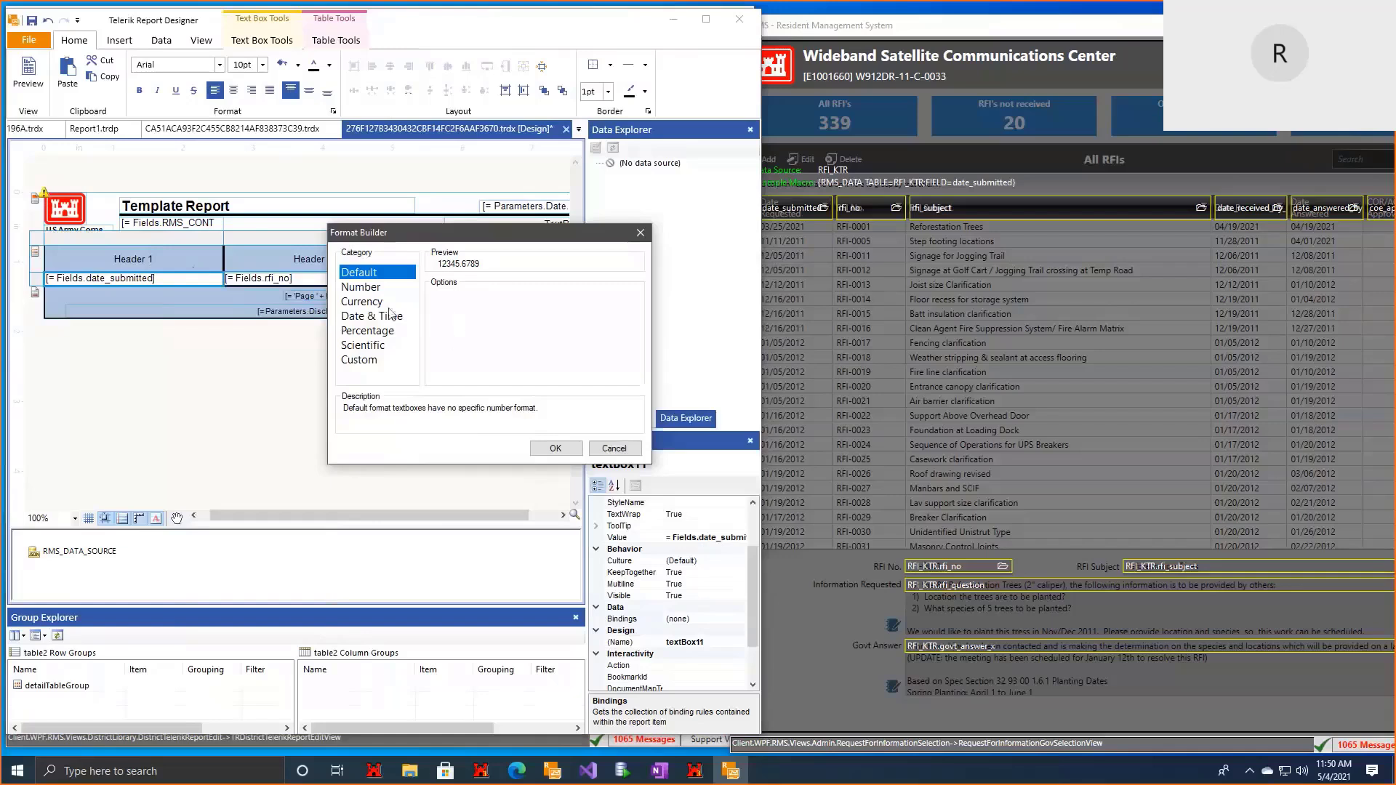
{"action": "left_click", "coordinate": [371, 288]}
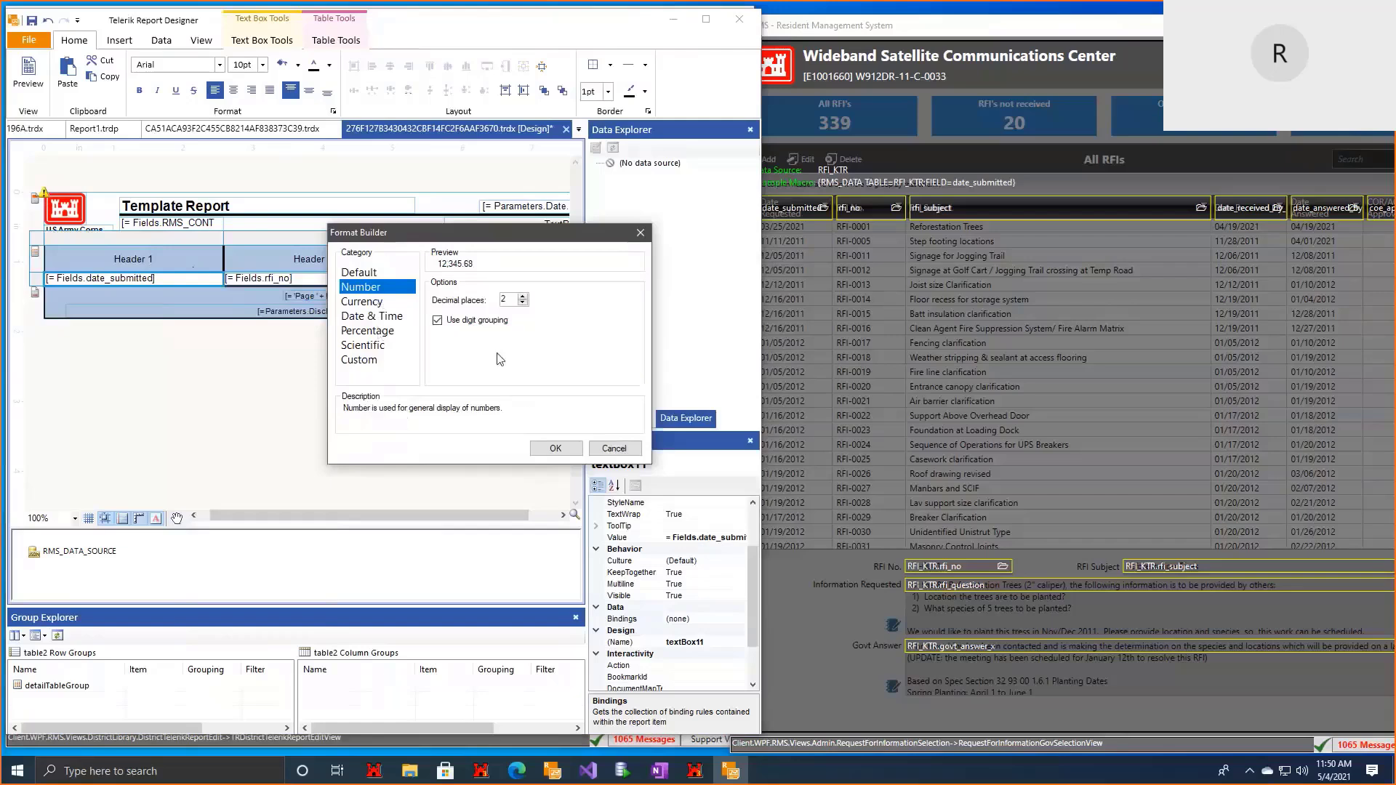
{"action": "left_click", "coordinate": [377, 316]}
{"action": "left_click", "coordinate": [378, 301]}
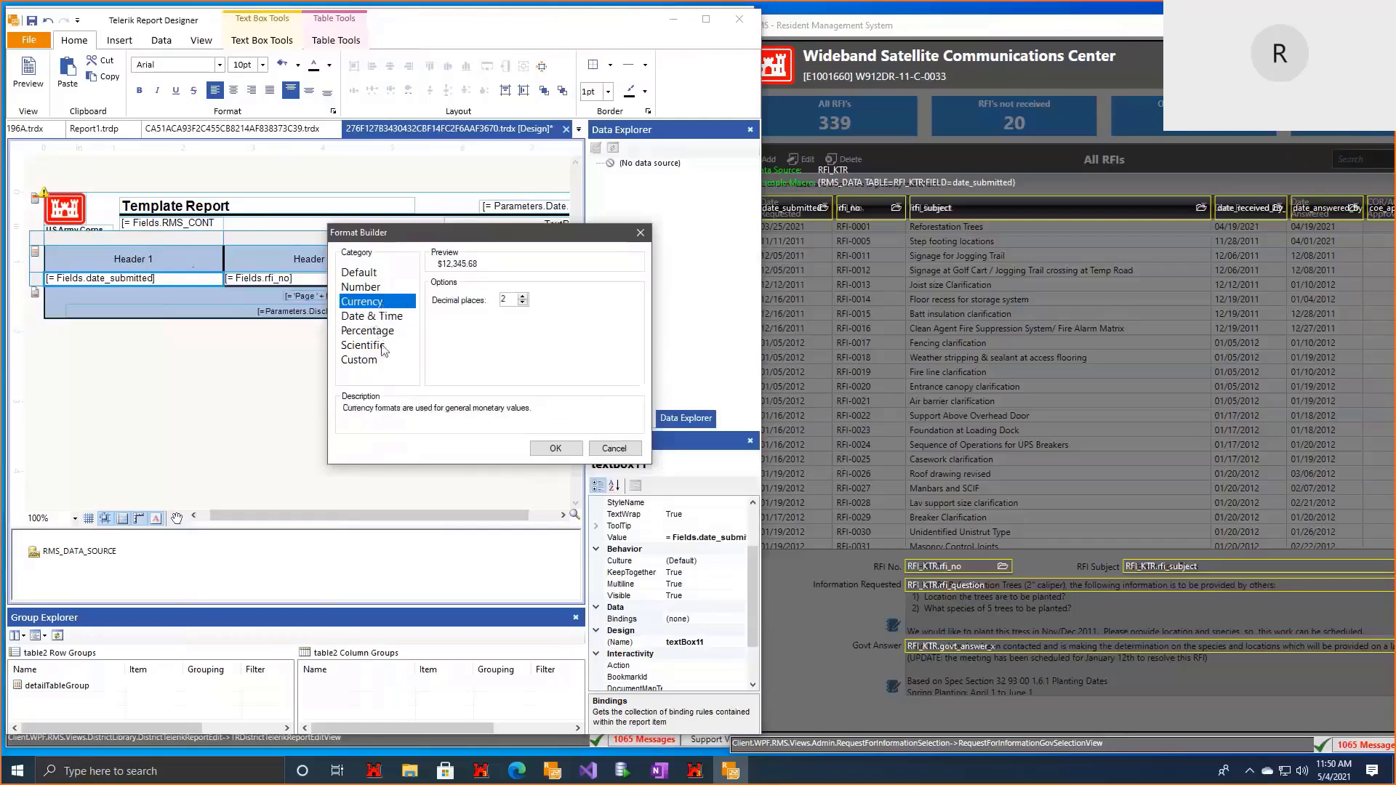
{"action": "left_click", "coordinate": [367, 321]}
{"action": "left_click", "coordinate": [367, 330]}
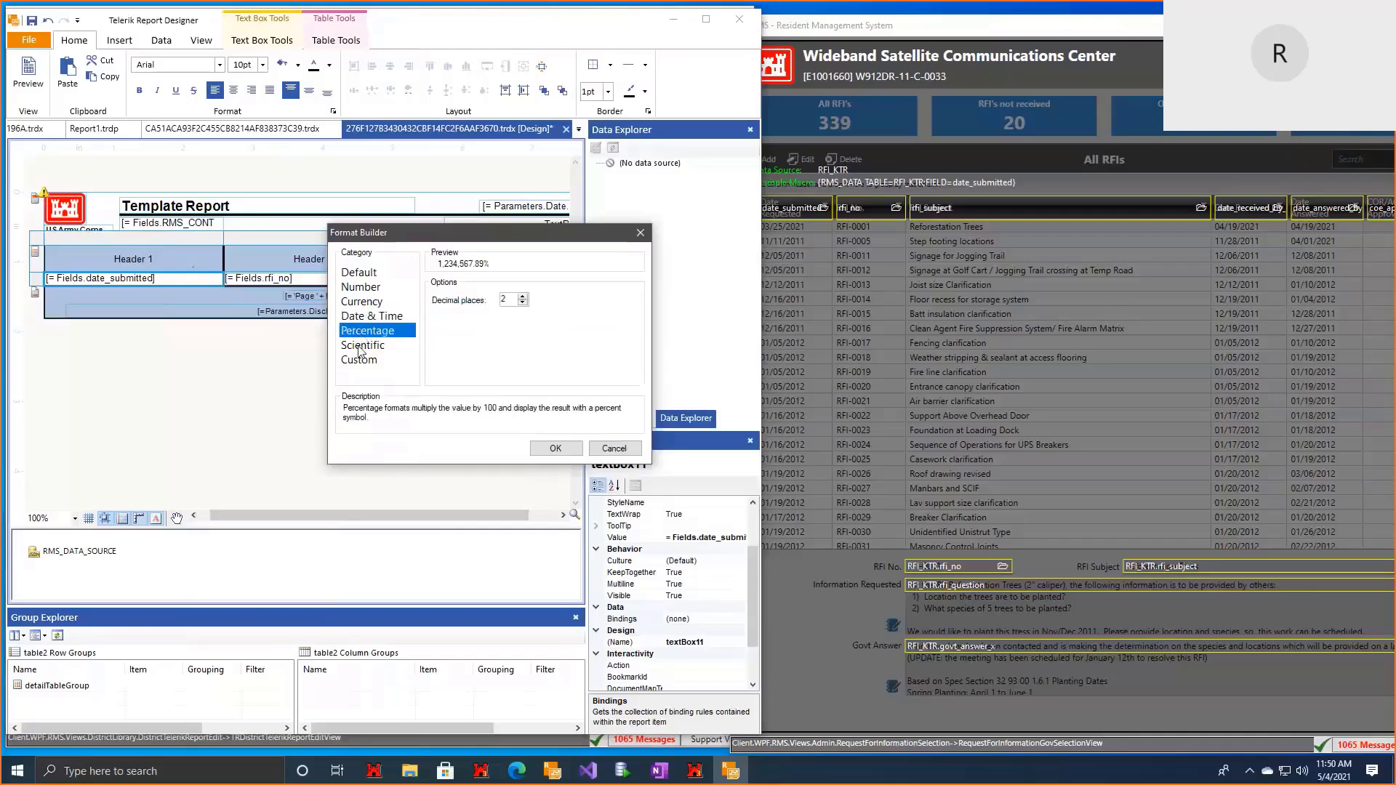
{"action": "left_click", "coordinate": [363, 344]}
{"action": "left_click", "coordinate": [363, 364]}
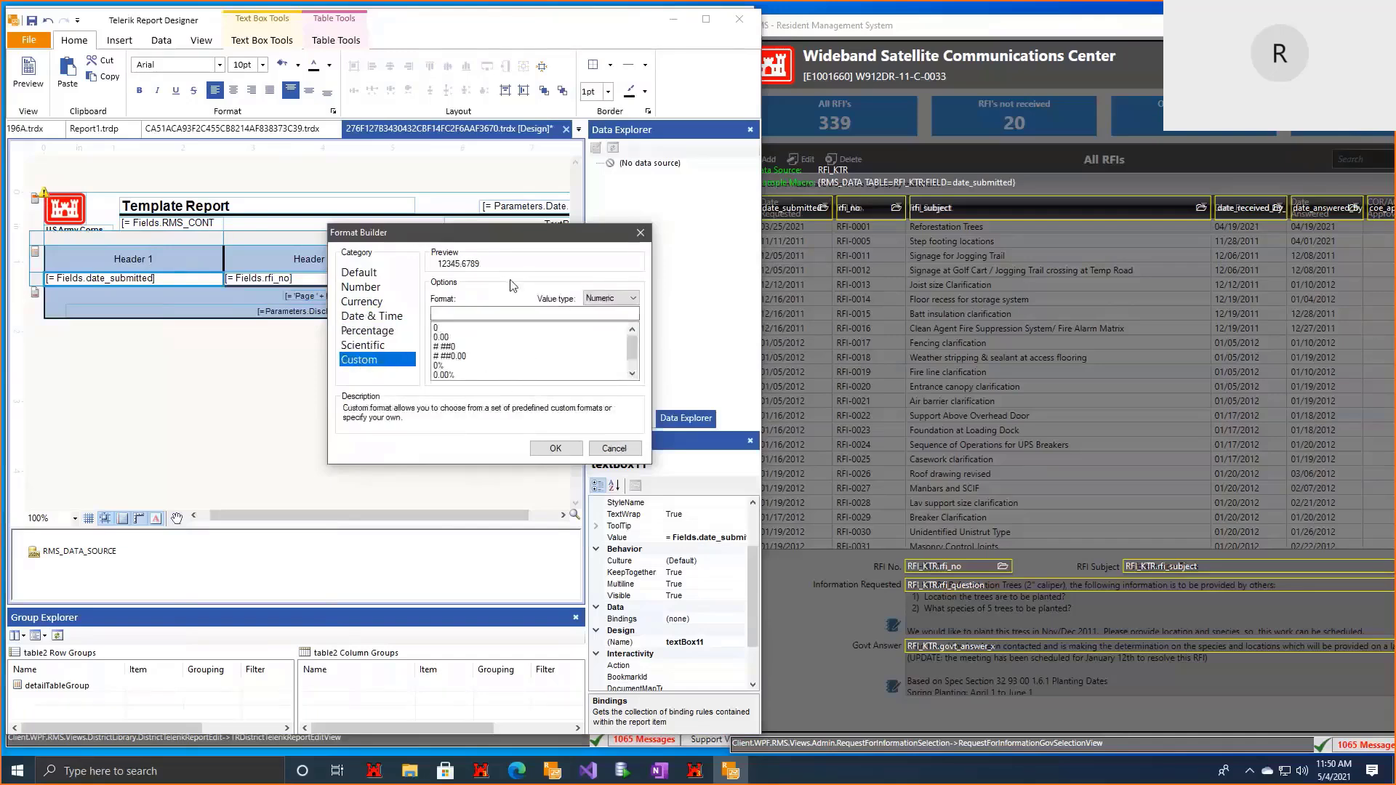
Step: Check the custom formats for the DateTime value type, and apply the Date & Time format to the date_submitted cell
{"action": "left_click", "coordinate": [609, 299]}
{"action": "left_click", "coordinate": [597, 318]}
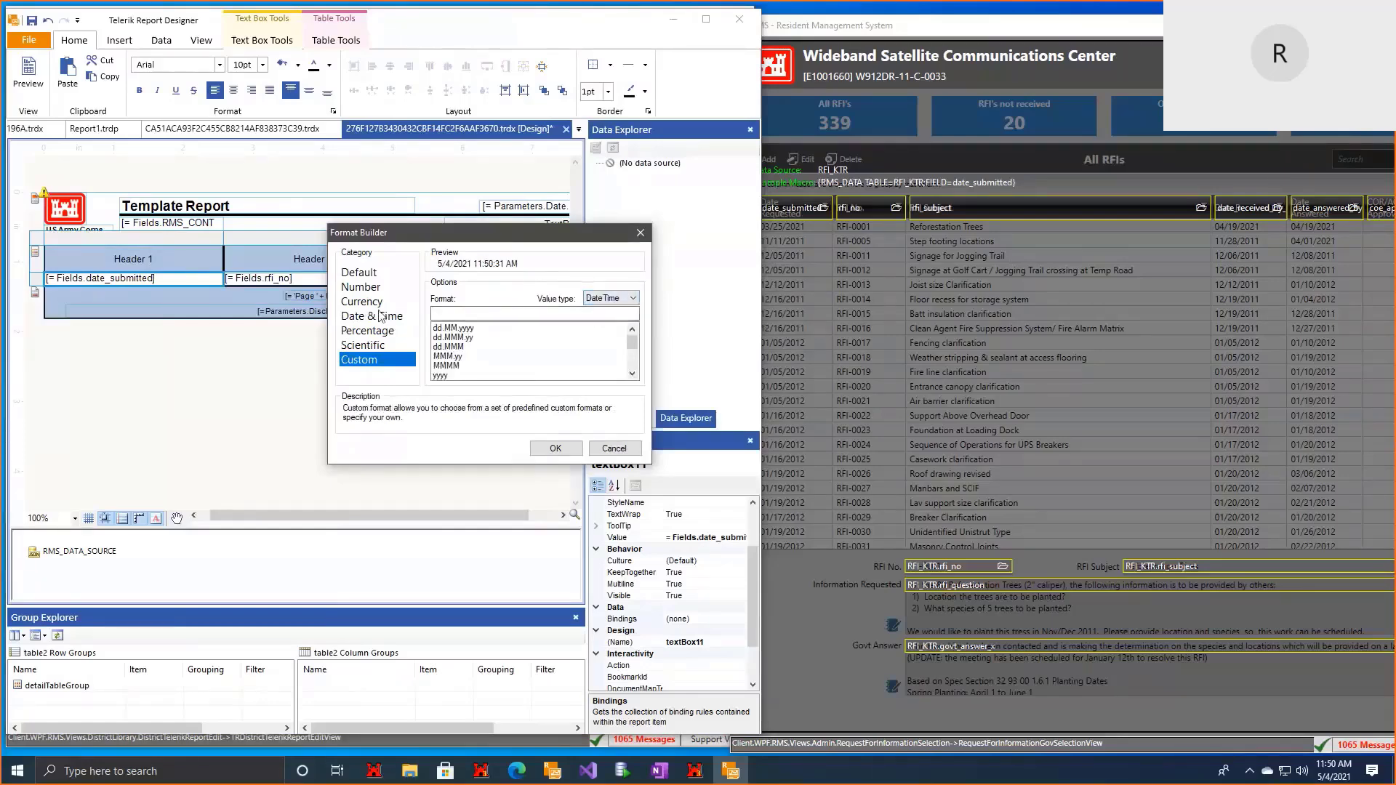
{"action": "left_click", "coordinate": [385, 316]}
{"action": "left_click", "coordinate": [555, 447]}
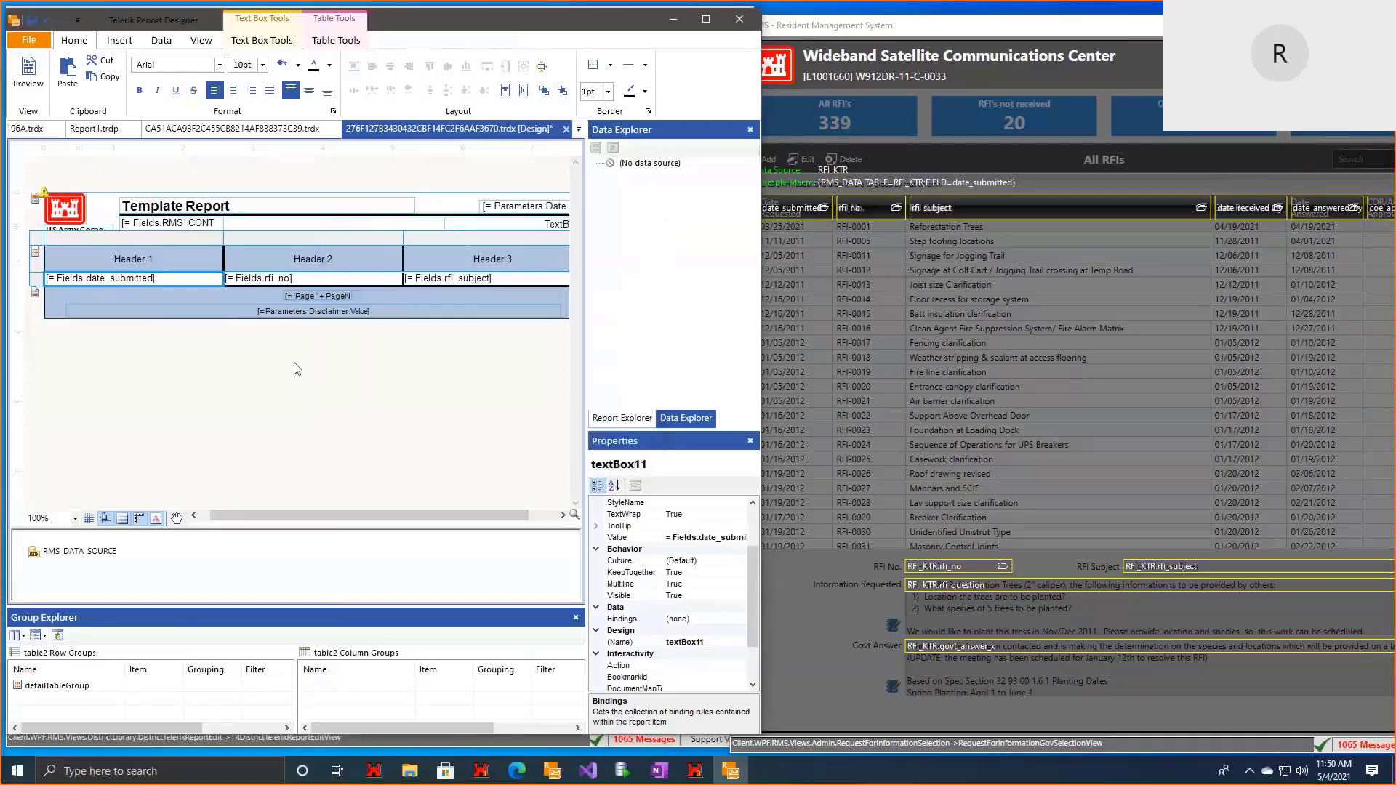
Step: Preview the report and examine the submitted dates and whether the table headers repeat across the page break
{"action": "left_click", "coordinate": [33, 76]}
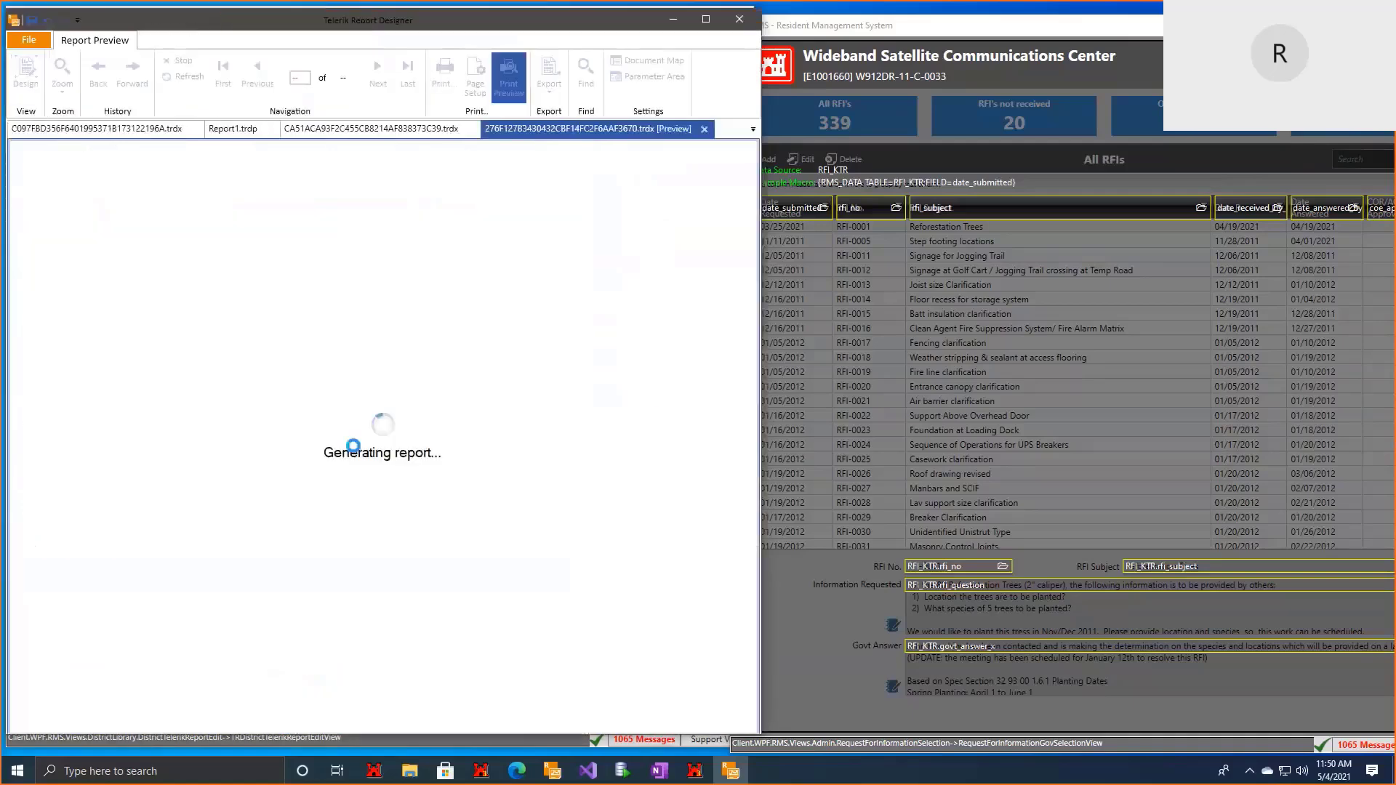
{"action": "scroll", "coordinate": [364, 454], "scroll_direction": "down", "scroll_amount": 1}
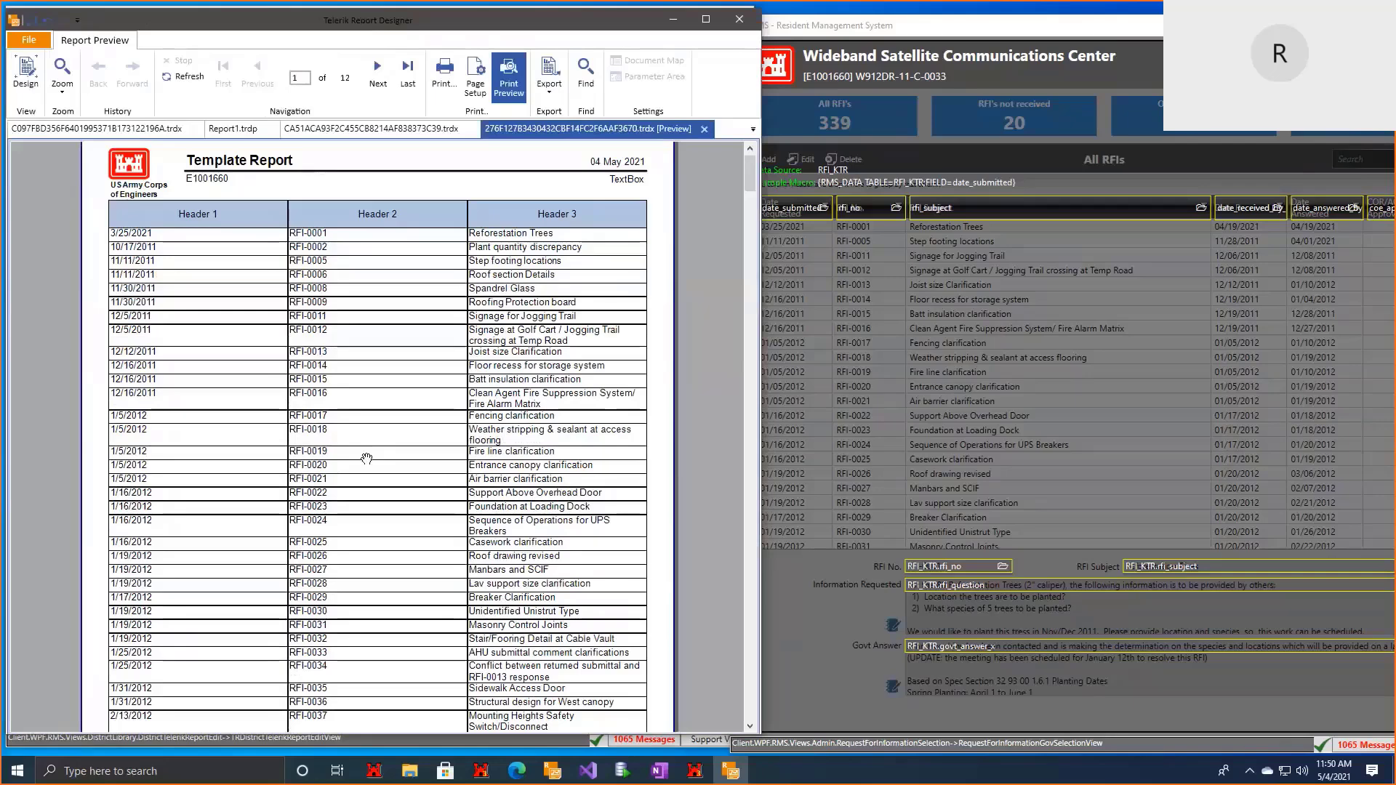
{"action": "scroll", "coordinate": [367, 458], "scroll_direction": "down", "scroll_amount": 5}
{"action": "scroll", "coordinate": [328, 509], "scroll_direction": "down", "scroll_amount": 3}
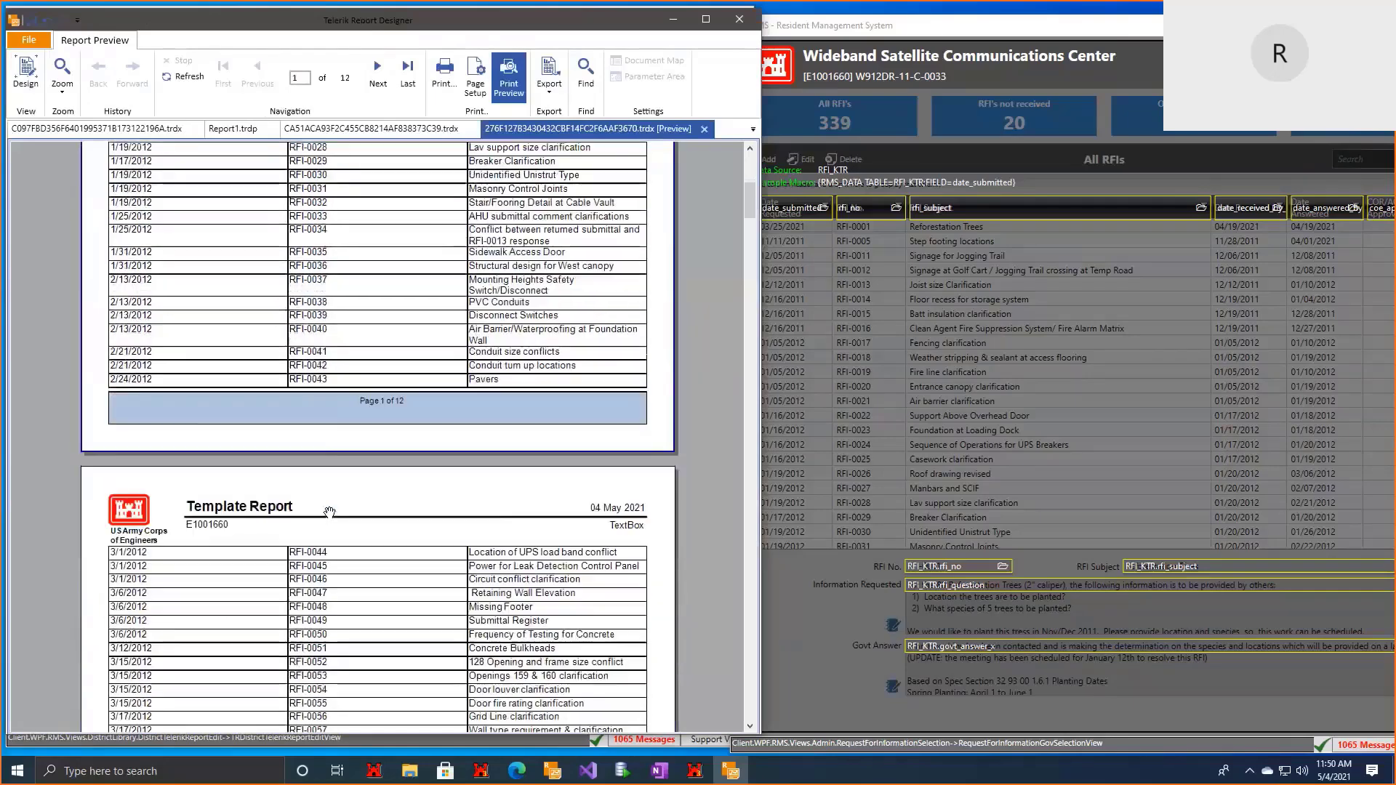
{"action": "scroll", "coordinate": [439, 578], "scroll_direction": "down", "scroll_amount": 1}
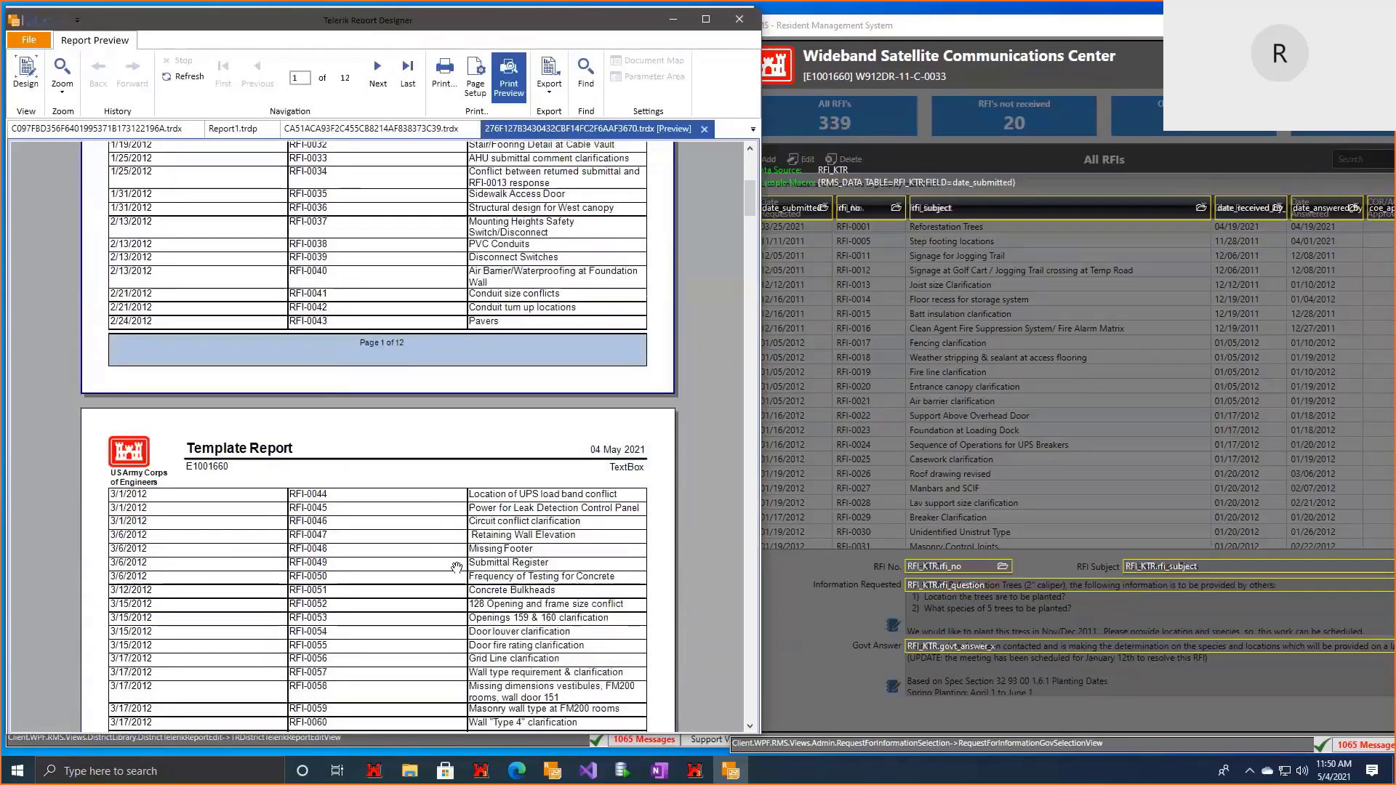
{"action": "scroll", "coordinate": [402, 600], "scroll_direction": "up", "scroll_amount": 6}
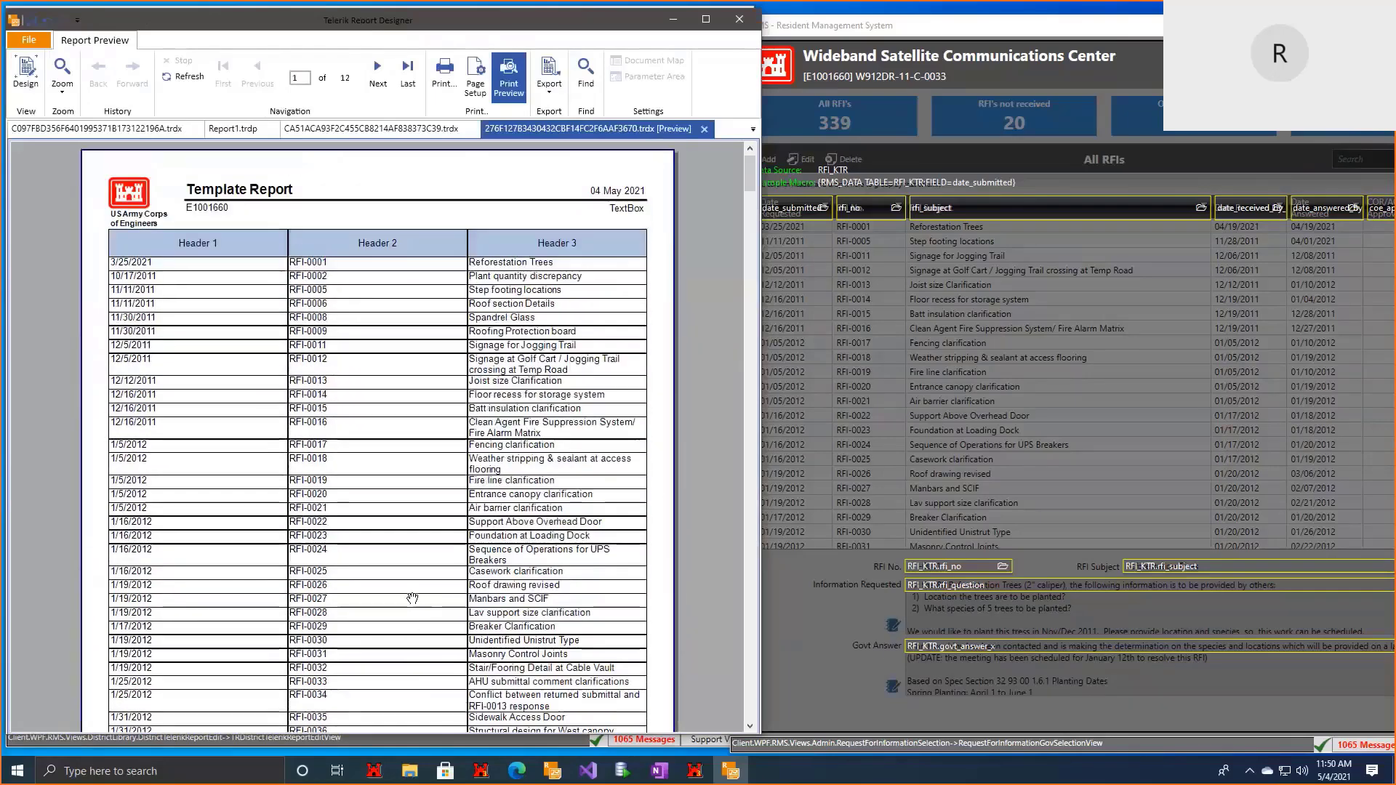
{"action": "scroll", "coordinate": [511, 435], "scroll_direction": "down", "scroll_amount": 1}
{"action": "scroll", "coordinate": [511, 435], "scroll_direction": "down", "scroll_amount": 4}
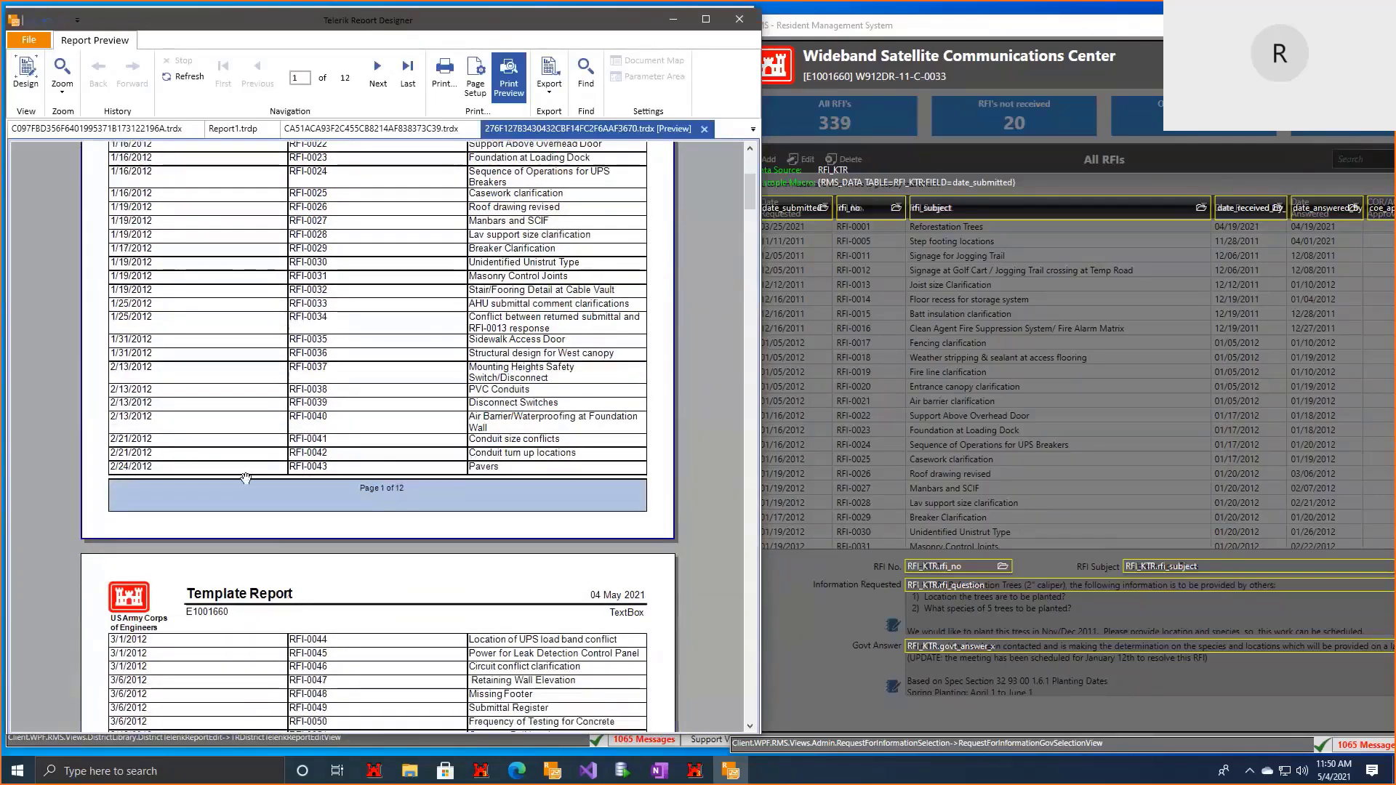
Step: Back in the maximized design view, set the whole table's ColumnHeadersPrintOnEveryPage property to True
{"action": "left_click", "coordinate": [22, 81]}
{"action": "left_click", "coordinate": [56, 243]}
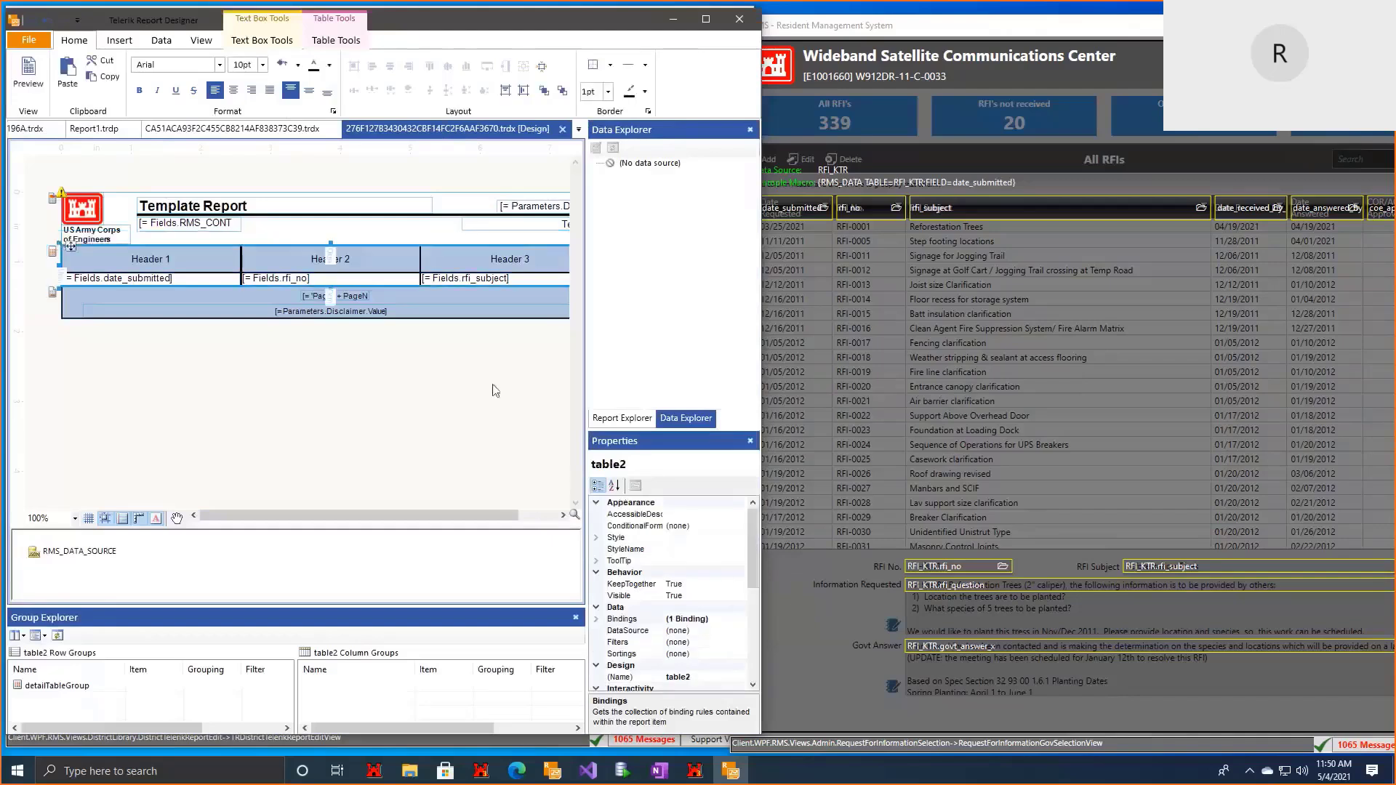
{"action": "scroll", "coordinate": [717, 582], "scroll_direction": "down", "scroll_amount": 2}
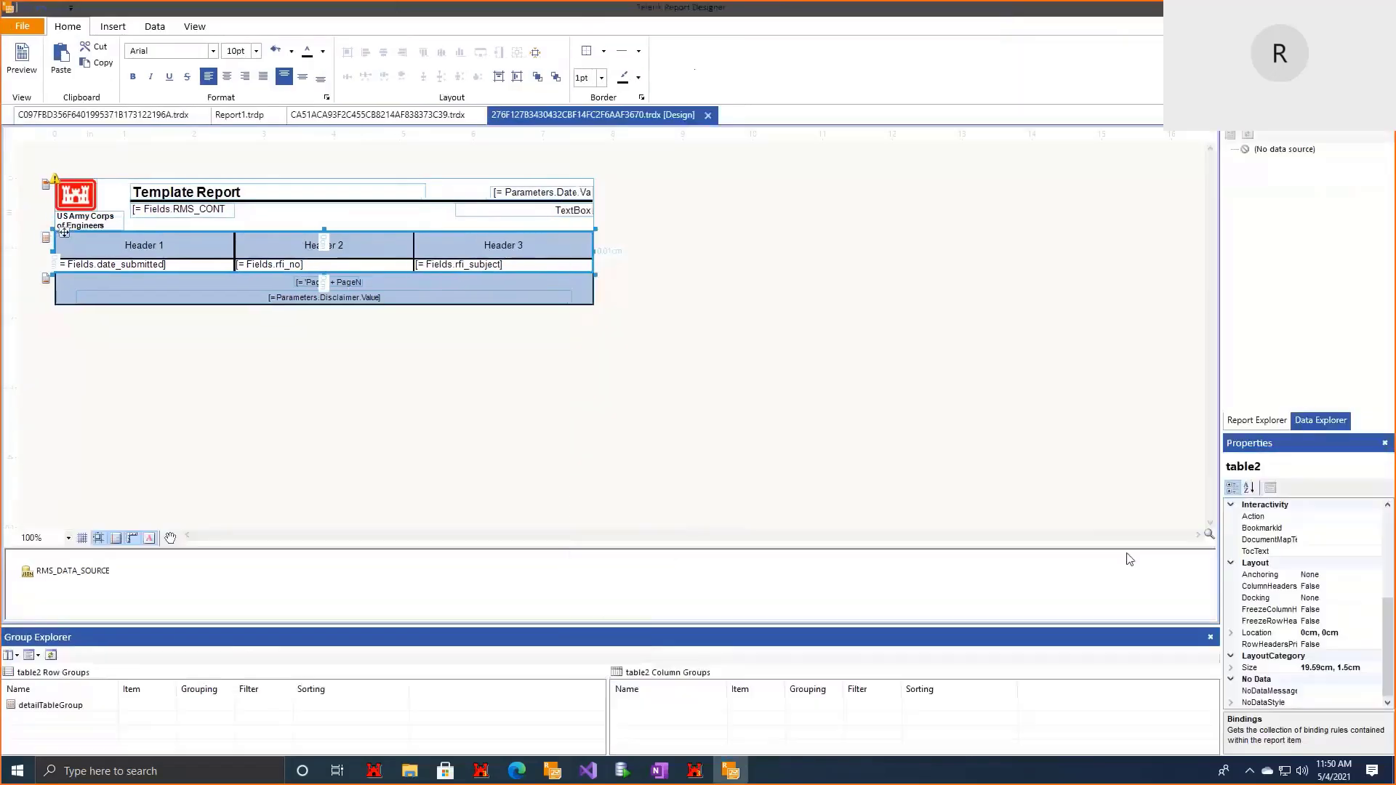
{"action": "double_click", "coordinate": [351, 21]}
{"action": "left_click_drag", "start_coordinate": [1221, 529], "coordinate": [1088, 530]}
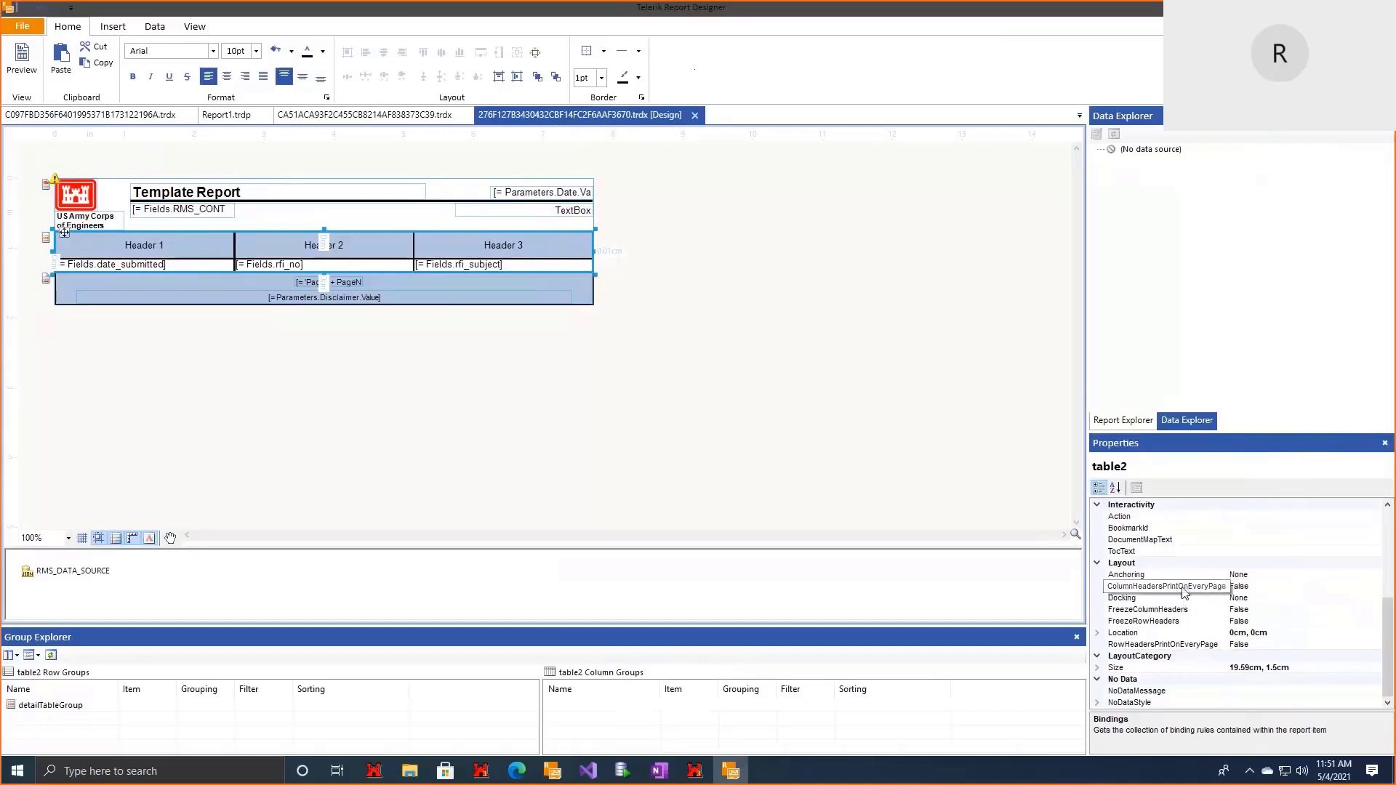
{"action": "left_click", "coordinate": [1283, 585]}
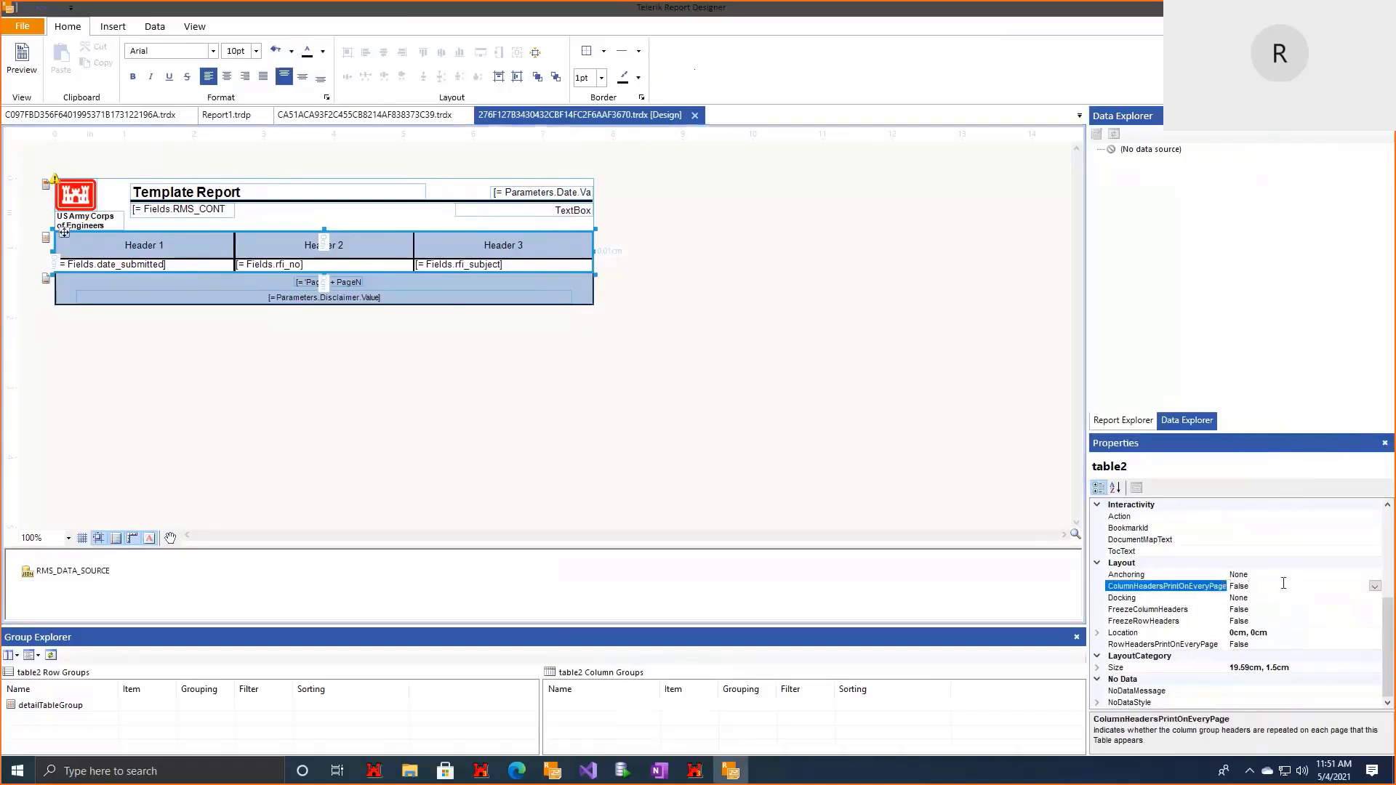
{"action": "left_click", "coordinate": [1375, 587]}
{"action": "left_click", "coordinate": [1324, 604]}
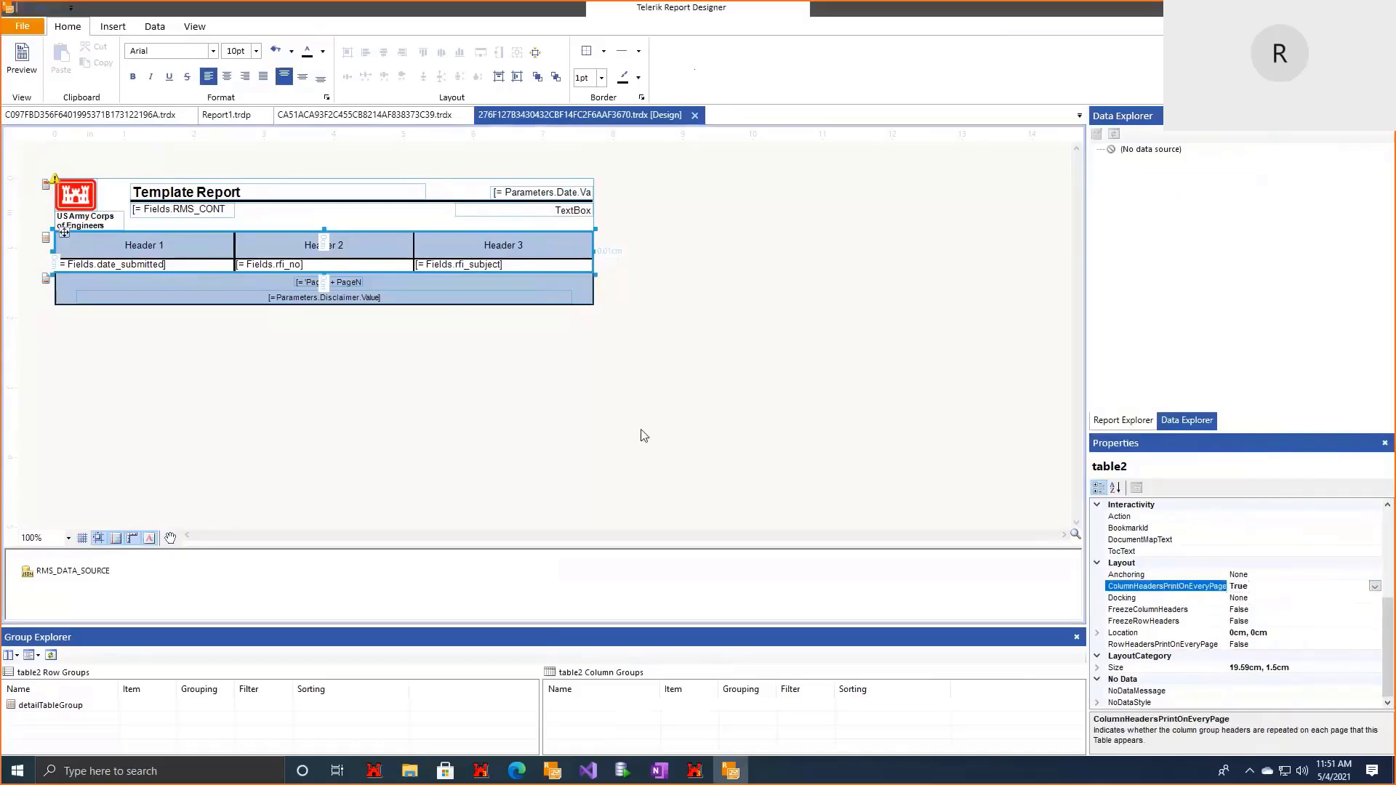
Step: Preview the report to check the column headers on each page, and return to the design view
{"action": "left_click", "coordinate": [22, 62]}
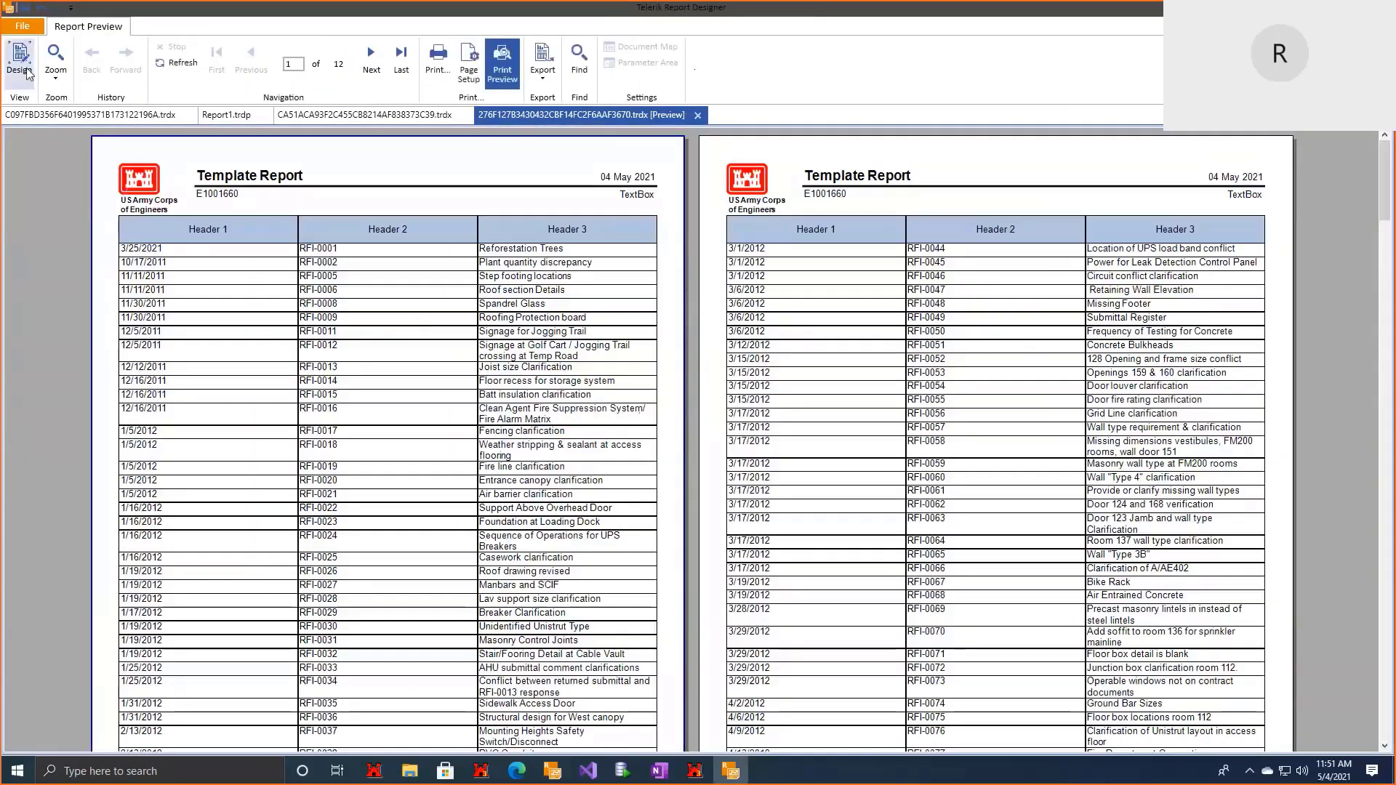
{"action": "left_click", "coordinate": [20, 67]}
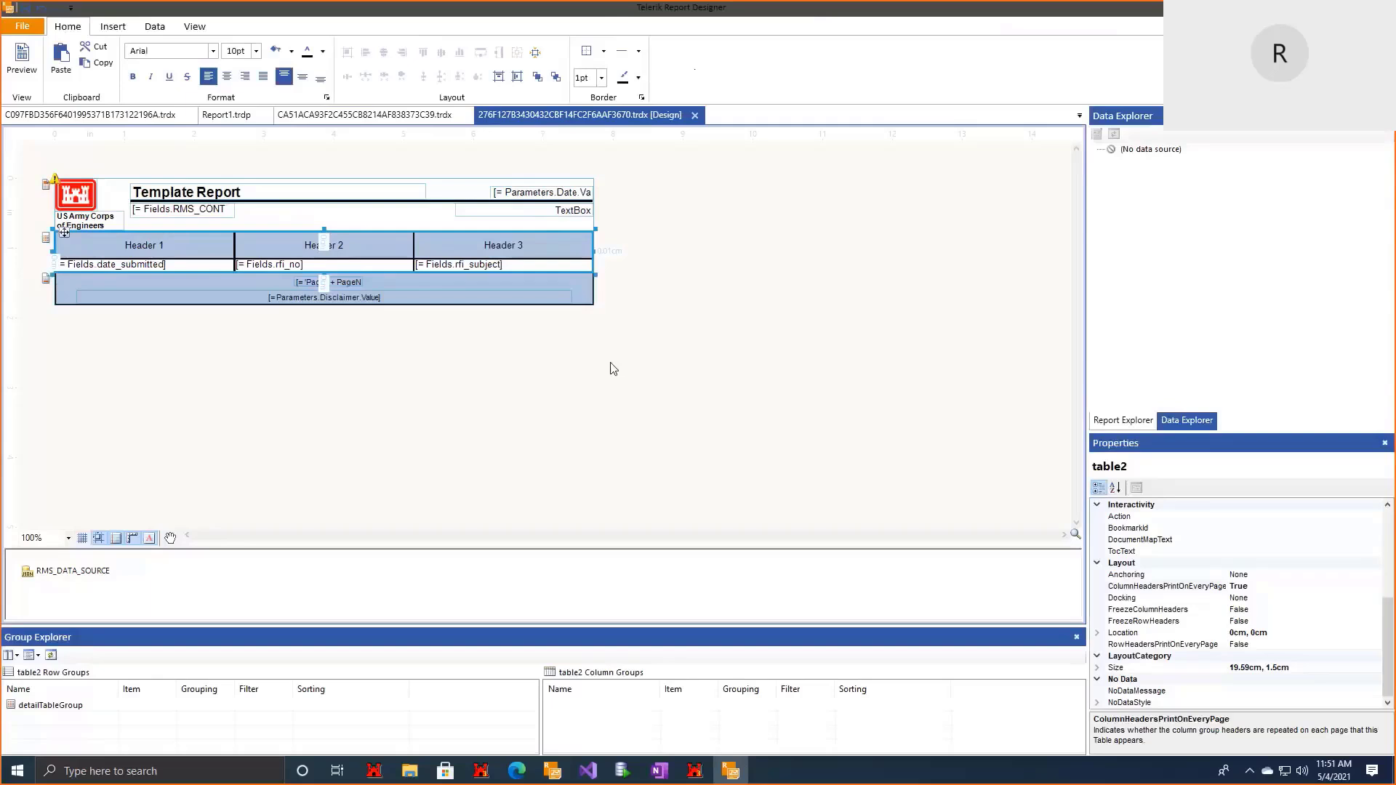
{"action": "left_click", "coordinate": [243, 355]}
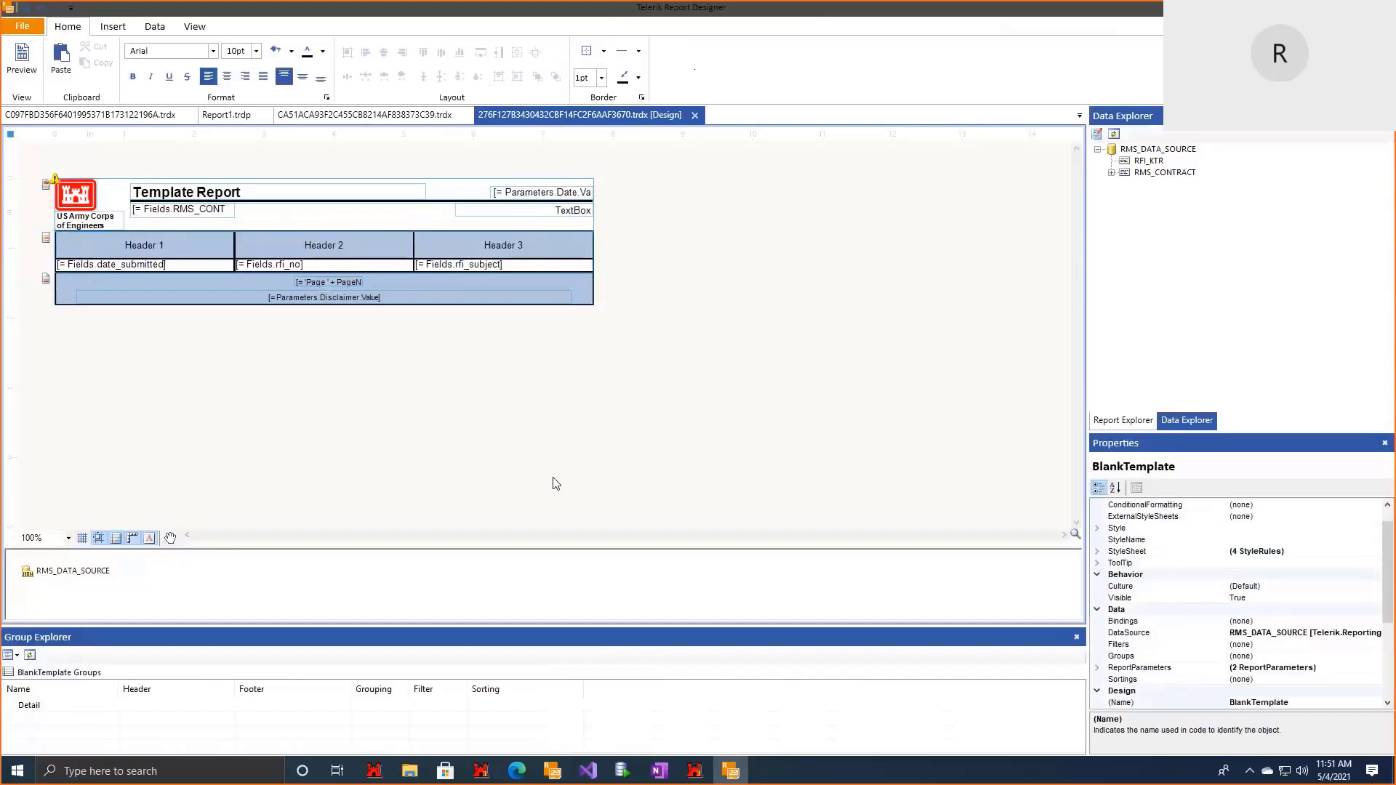
Step: Delete the whole RFI table from the detail section
{"action": "left_click", "coordinate": [72, 254]}
{"action": "left_click", "coordinate": [49, 233]}
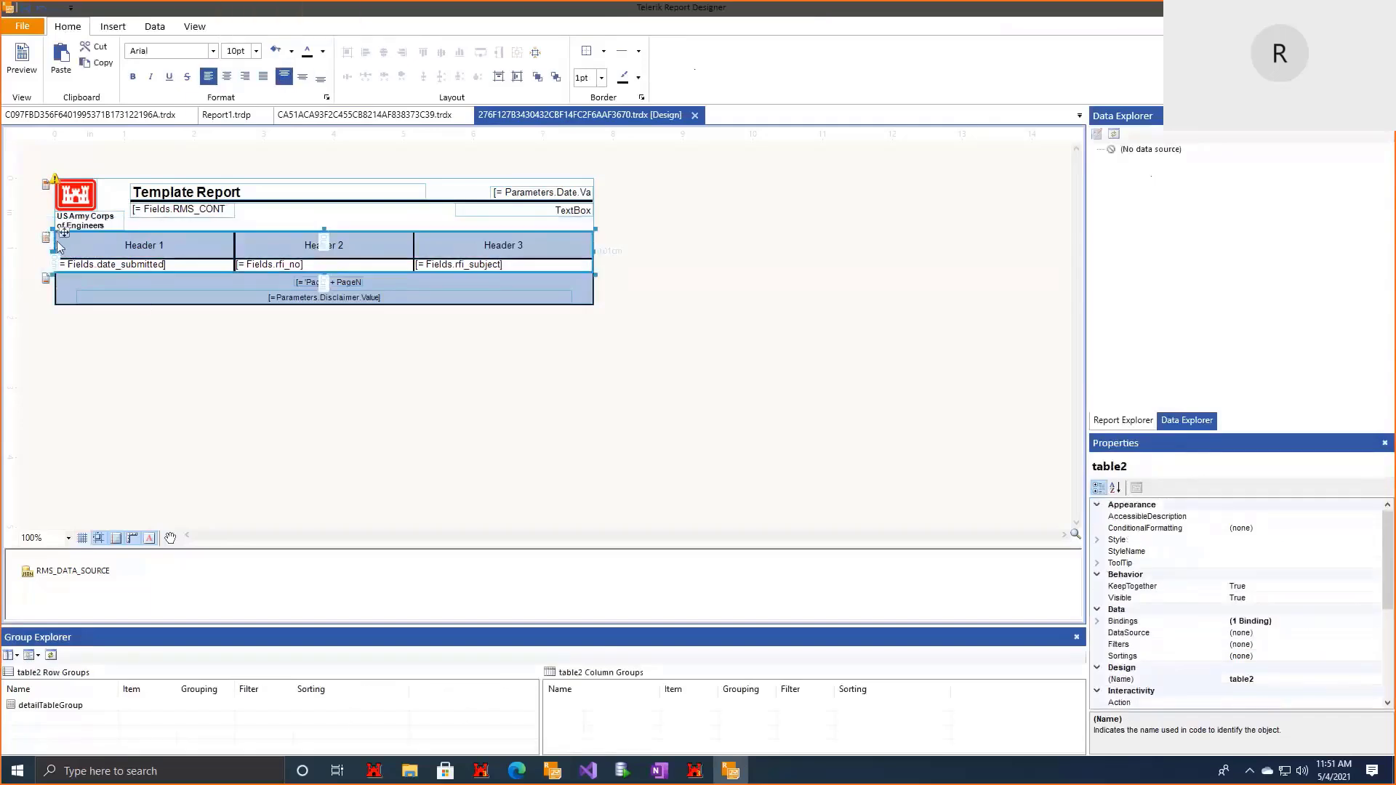
{"action": "key", "text": "Delete"}
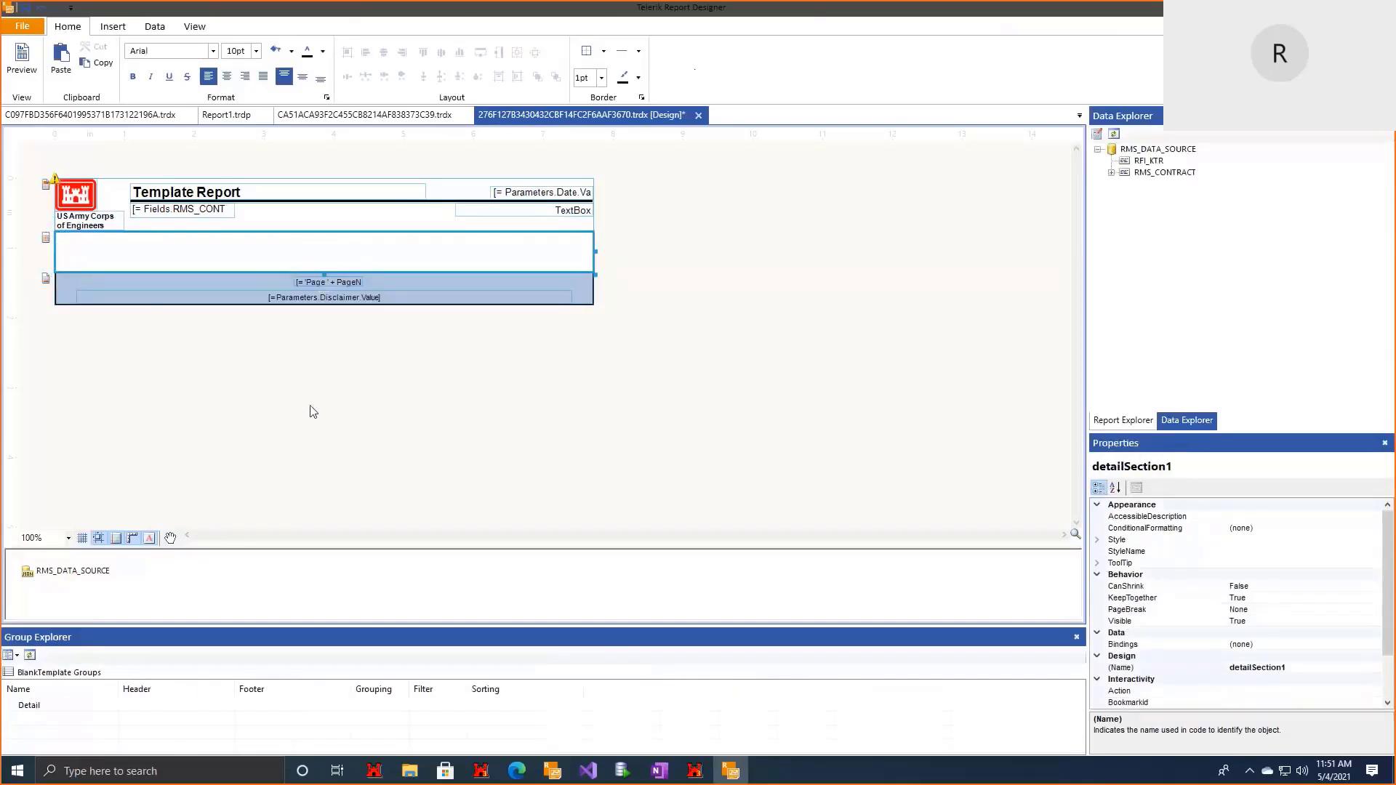
Step: Configure RMS_DATA_SOURCE with the data selector $.RFI_KTR, finish the wizard, and review the fields listed under the data source
{"action": "right_click", "coordinate": [95, 574]}
{"action": "left_click", "coordinate": [114, 588]}
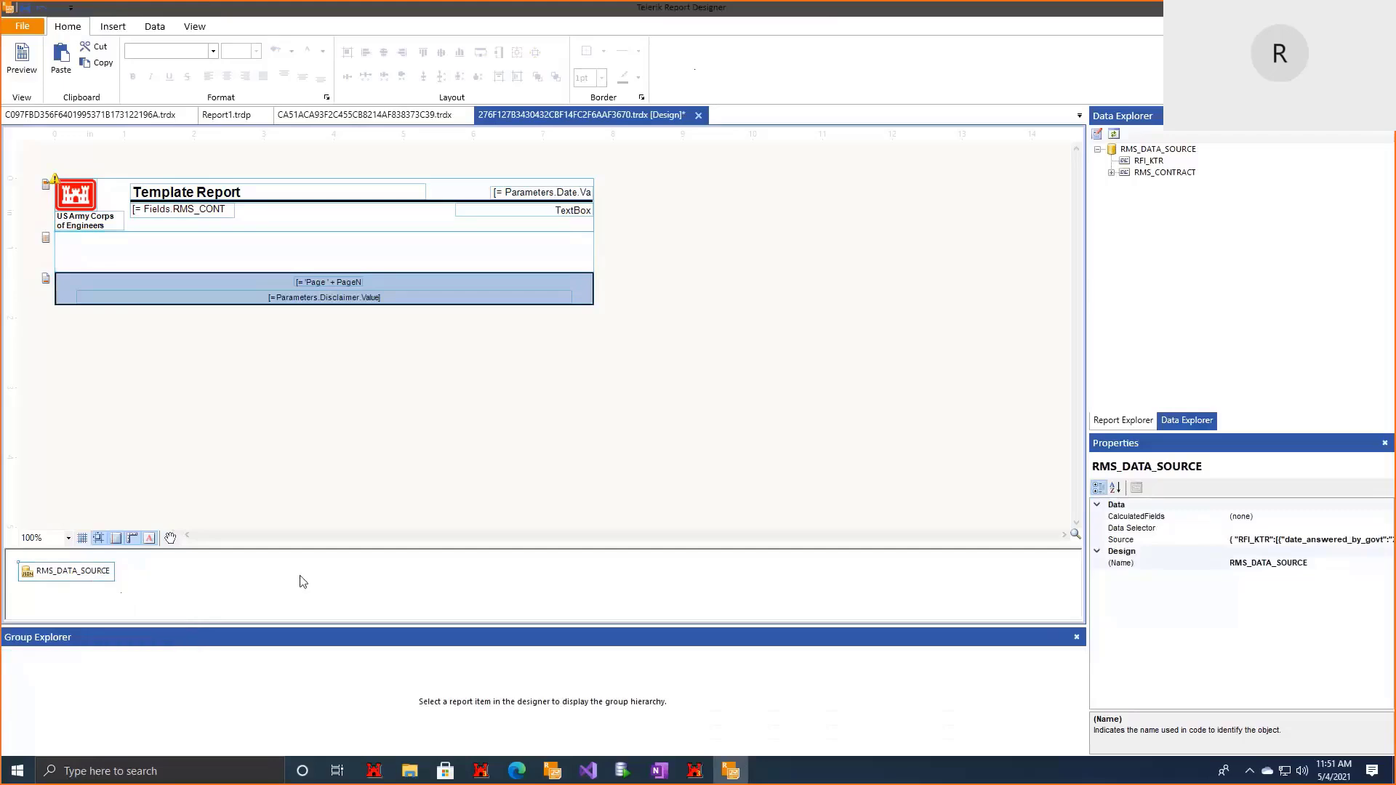
{"action": "left_click", "coordinate": [183, 581]}
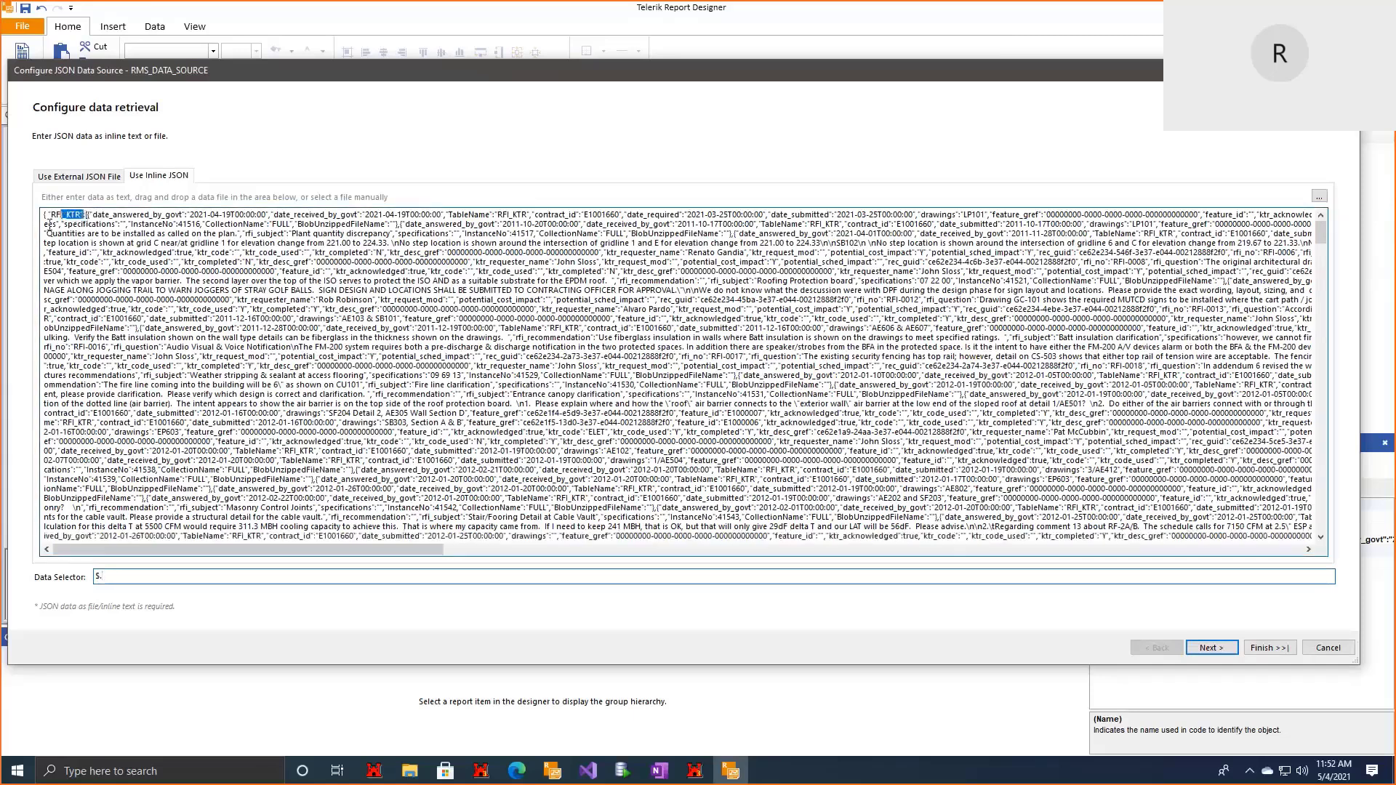
{"action": "left_click_drag", "start_coordinate": [84, 215], "coordinate": [47, 224]}
{"action": "left_click", "coordinate": [47, 224]}
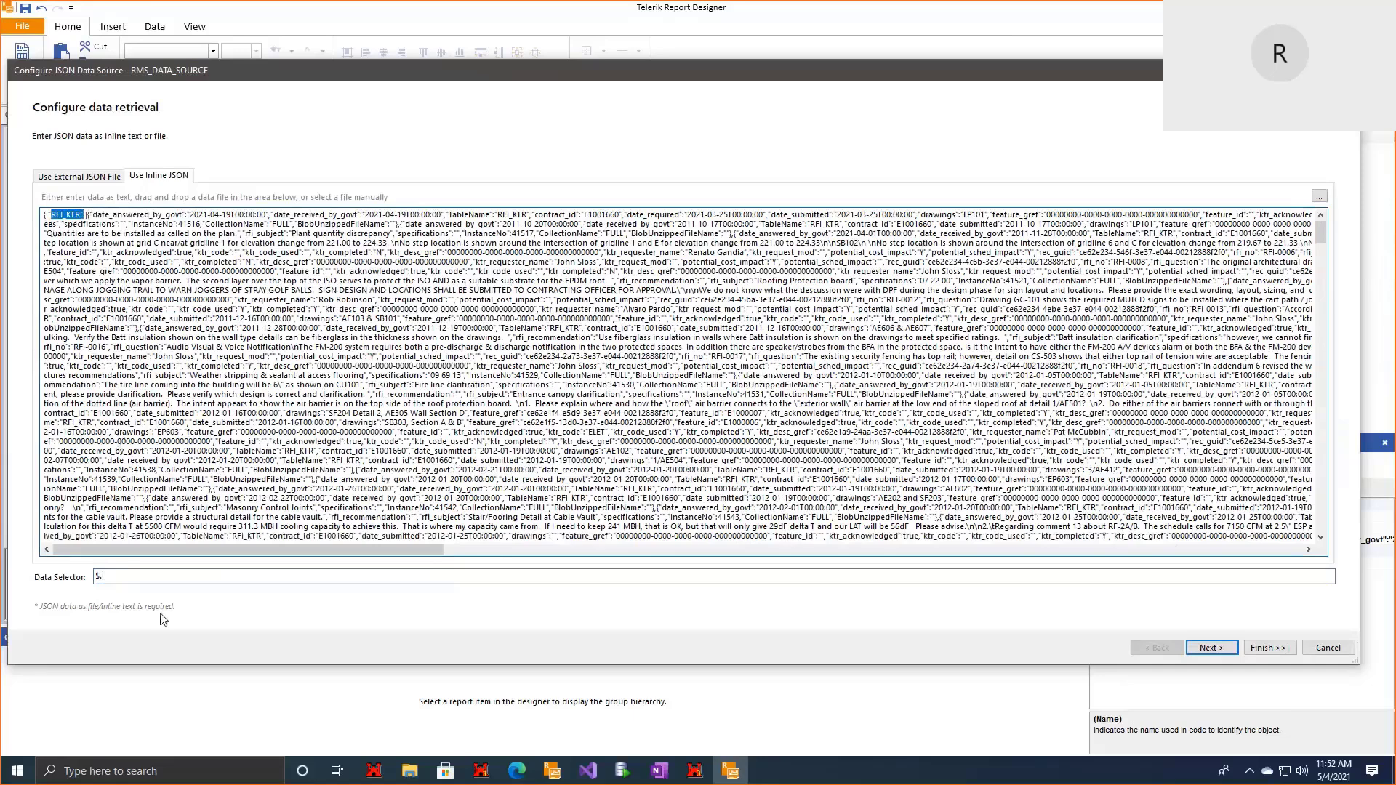
{"action": "left_click", "coordinate": [152, 576]}
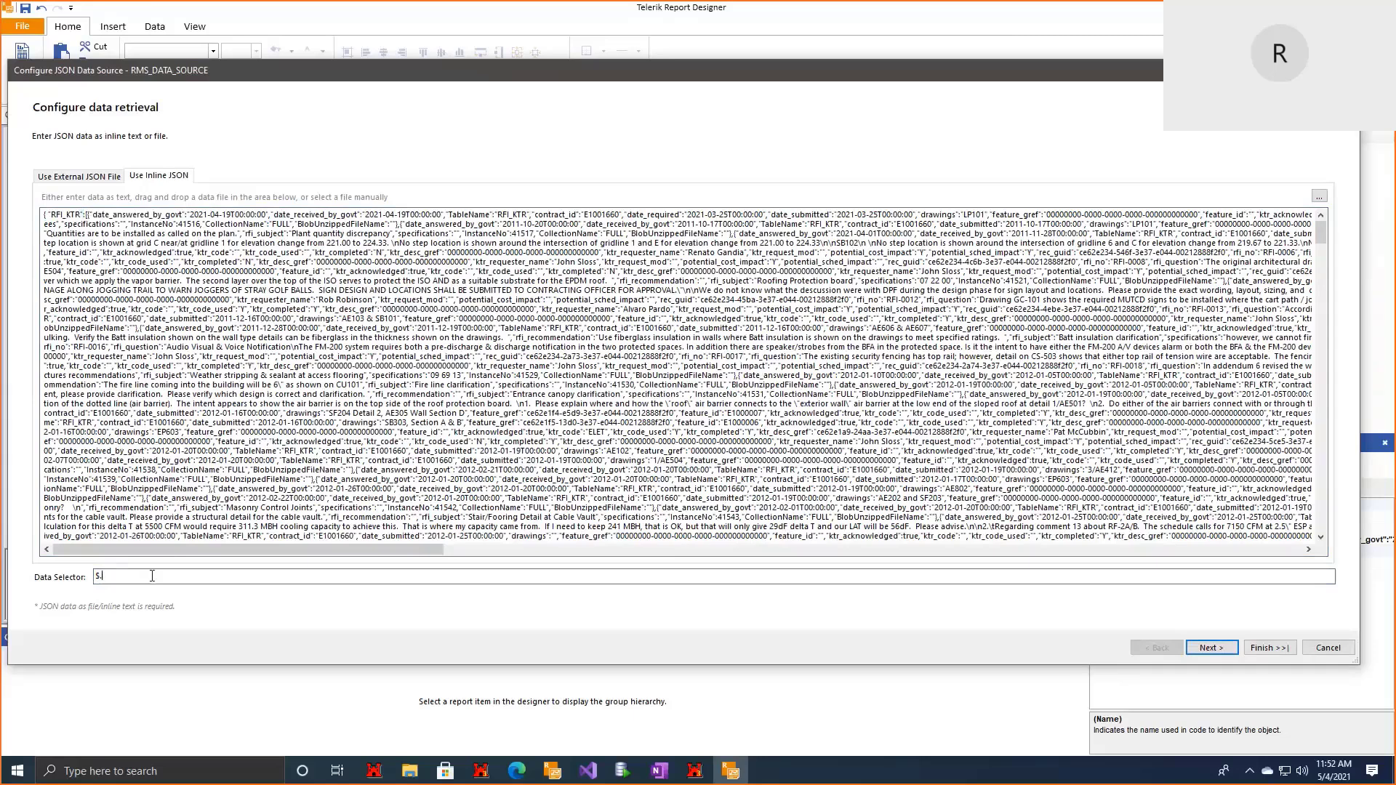
{"action": "type", "text": "RFI_KTR\""}
{"action": "left_click", "coordinate": [152, 576]}
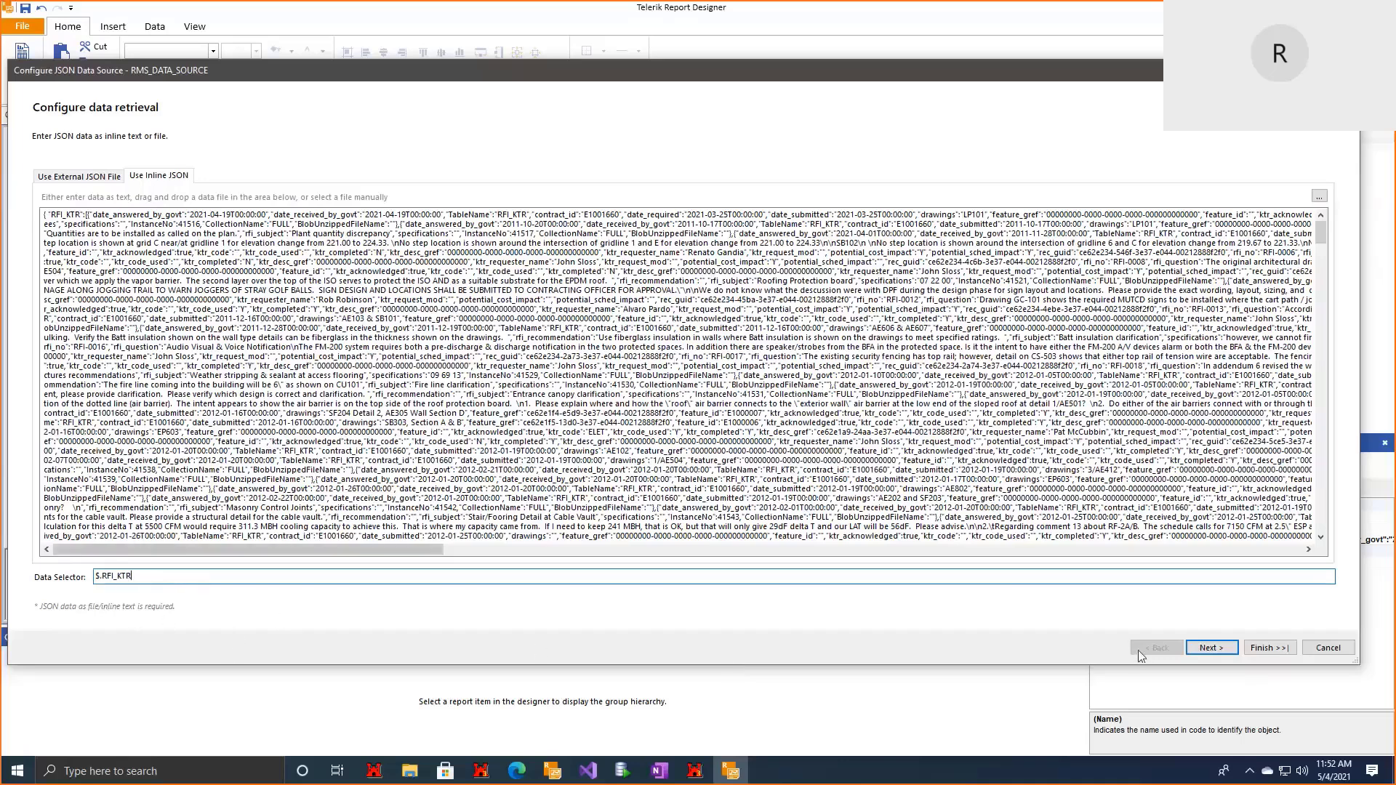
{"action": "left_click", "coordinate": [1269, 647]}
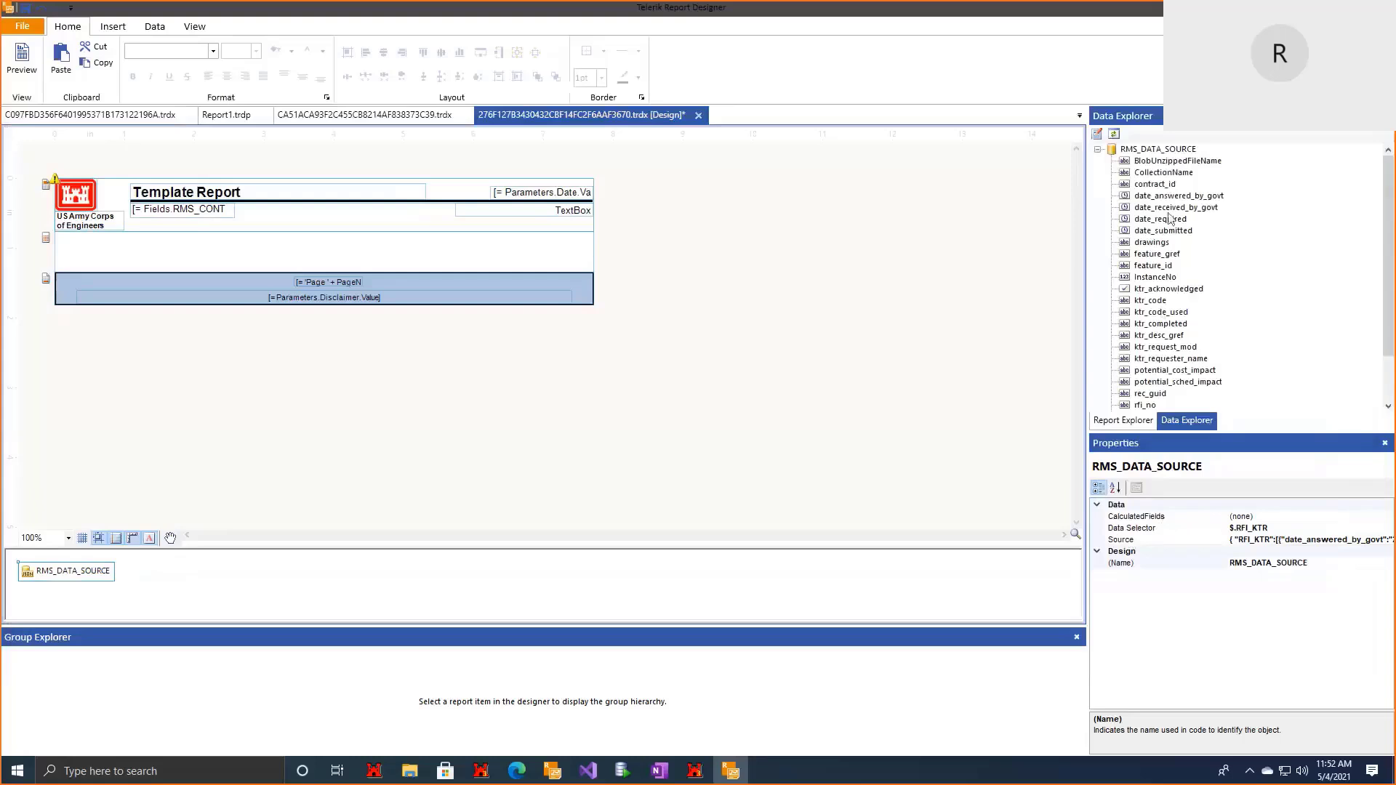
{"action": "scroll", "coordinate": [1193, 203], "scroll_direction": "down", "scroll_amount": 1}
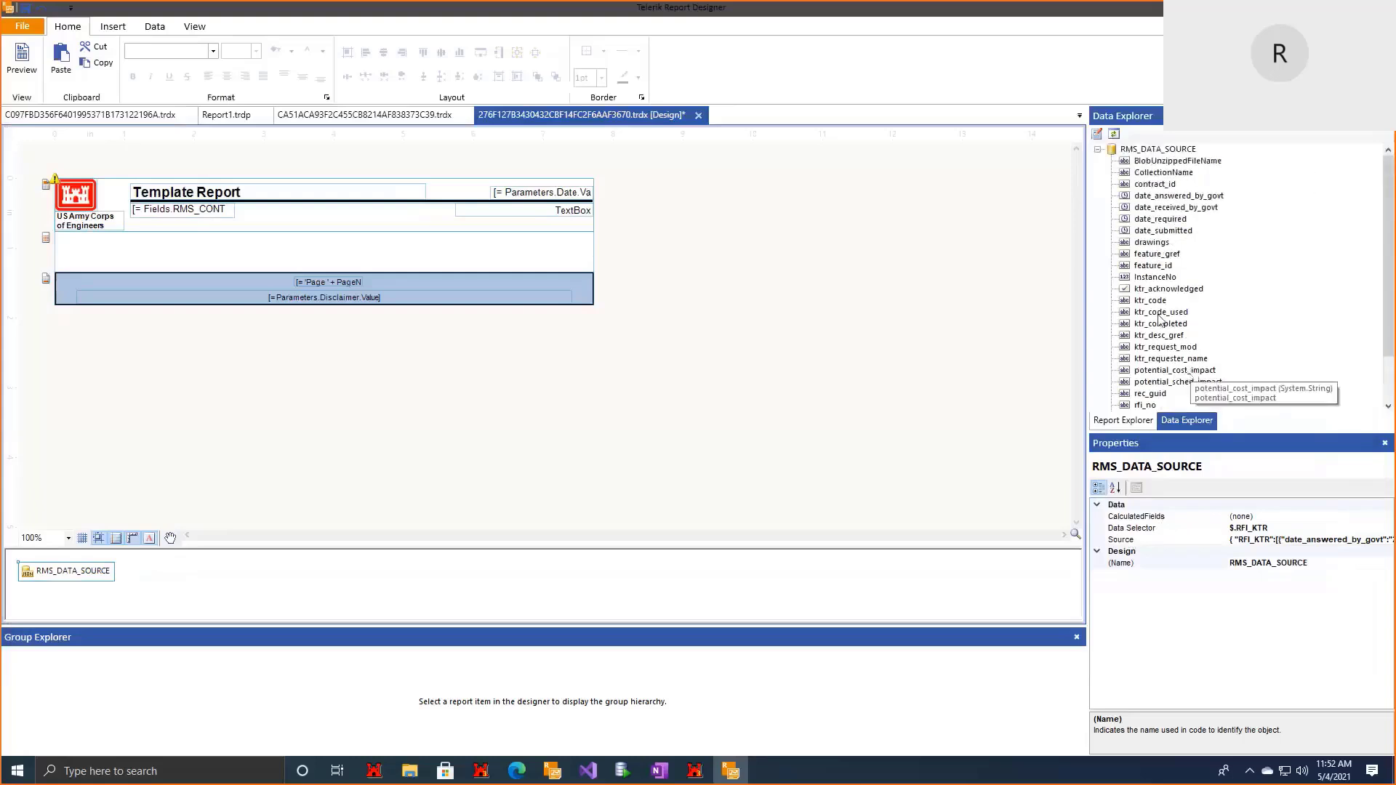
{"action": "scroll", "coordinate": [1167, 218], "scroll_direction": "up", "scroll_amount": 2}
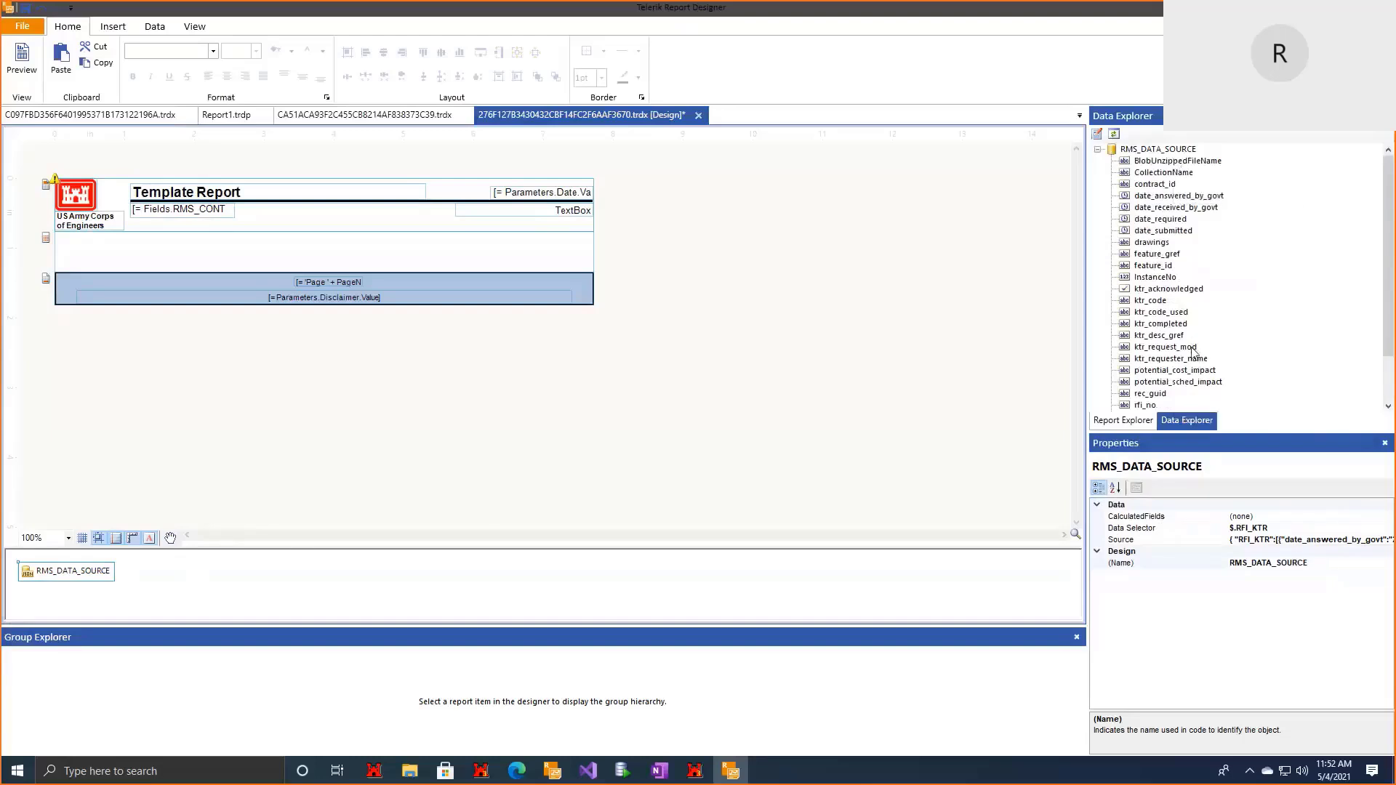
Step: Start the Table Wizard for the empty detail section and choose RMS_DATA_SOURCE as the table's data source
{"action": "scroll", "coordinate": [1192, 364], "scroll_direction": "down", "scroll_amount": 2}
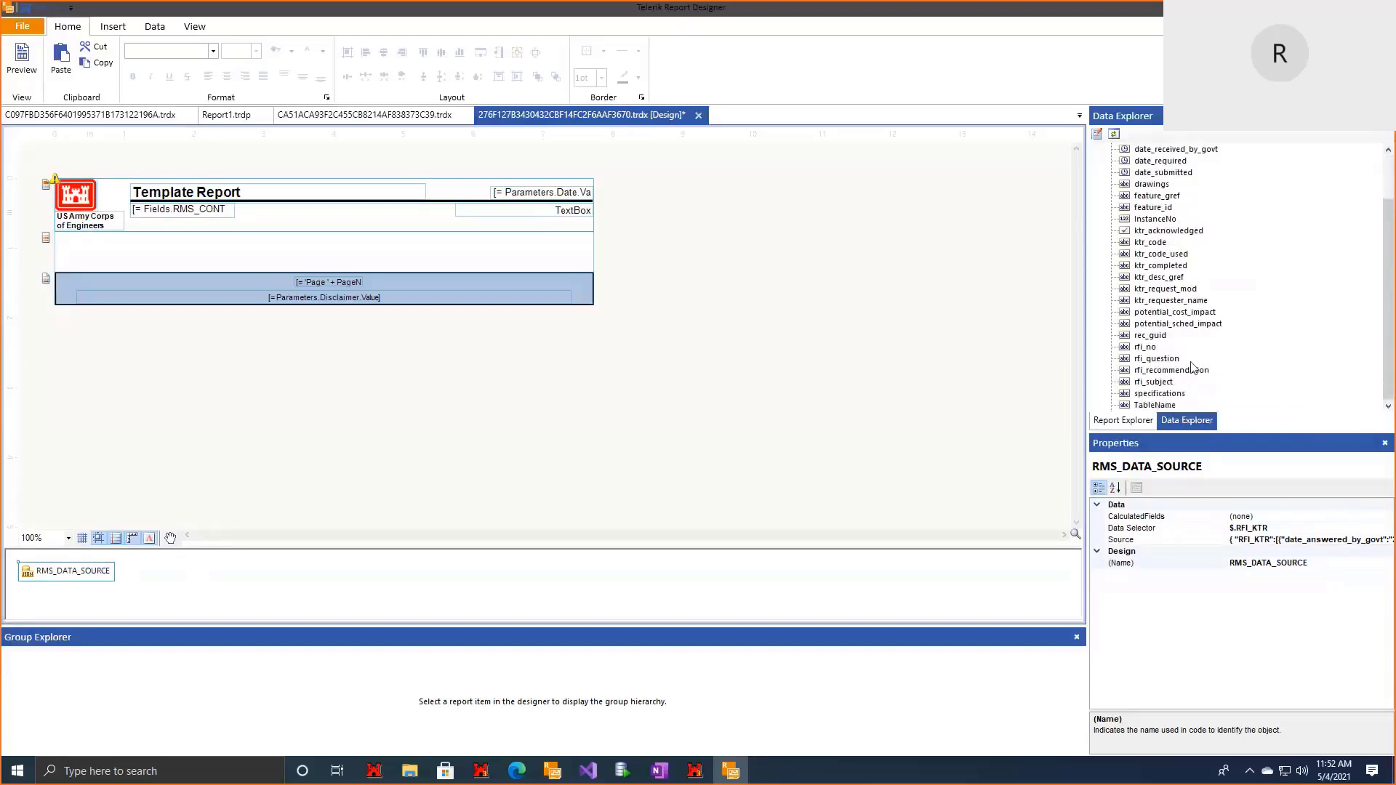
{"action": "left_click", "coordinate": [82, 249]}
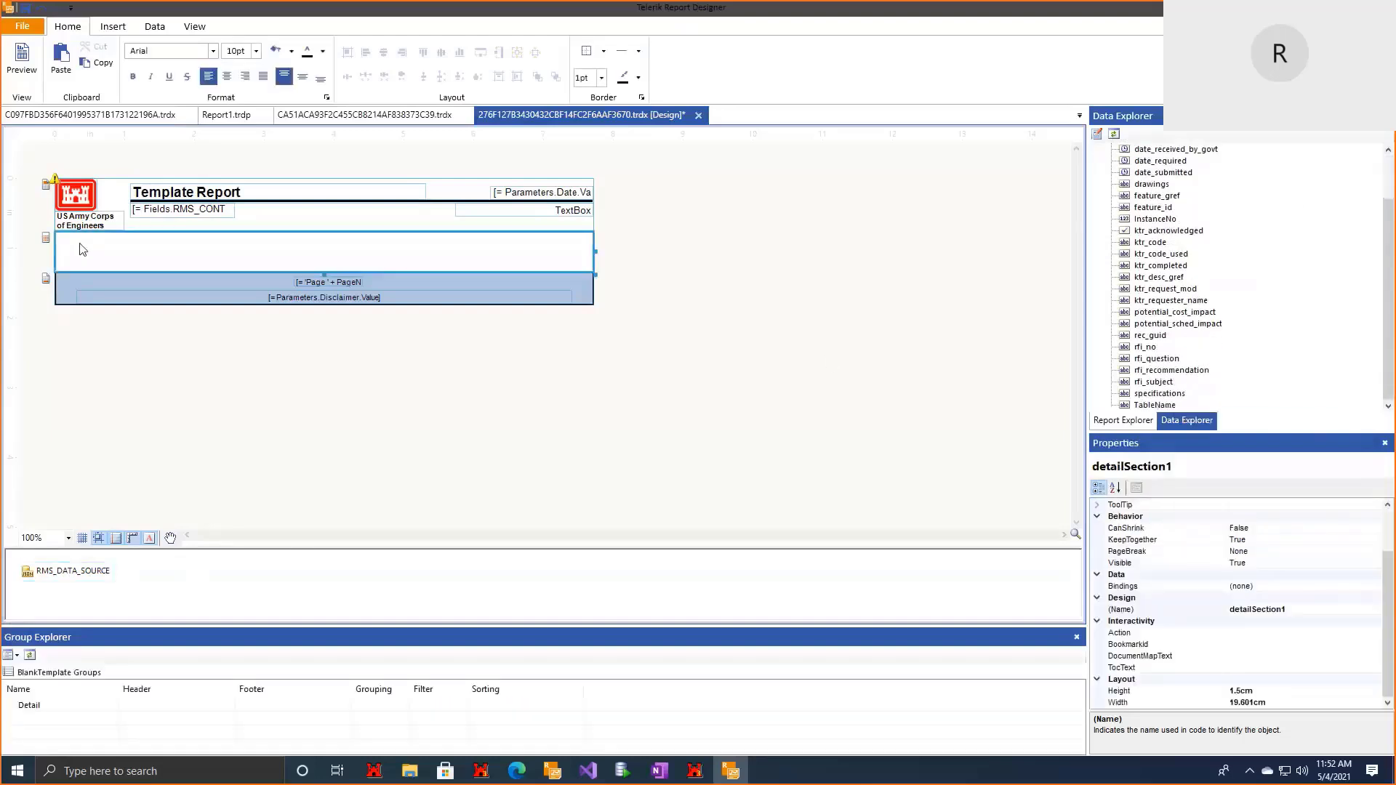
{"action": "left_click", "coordinate": [122, 28]}
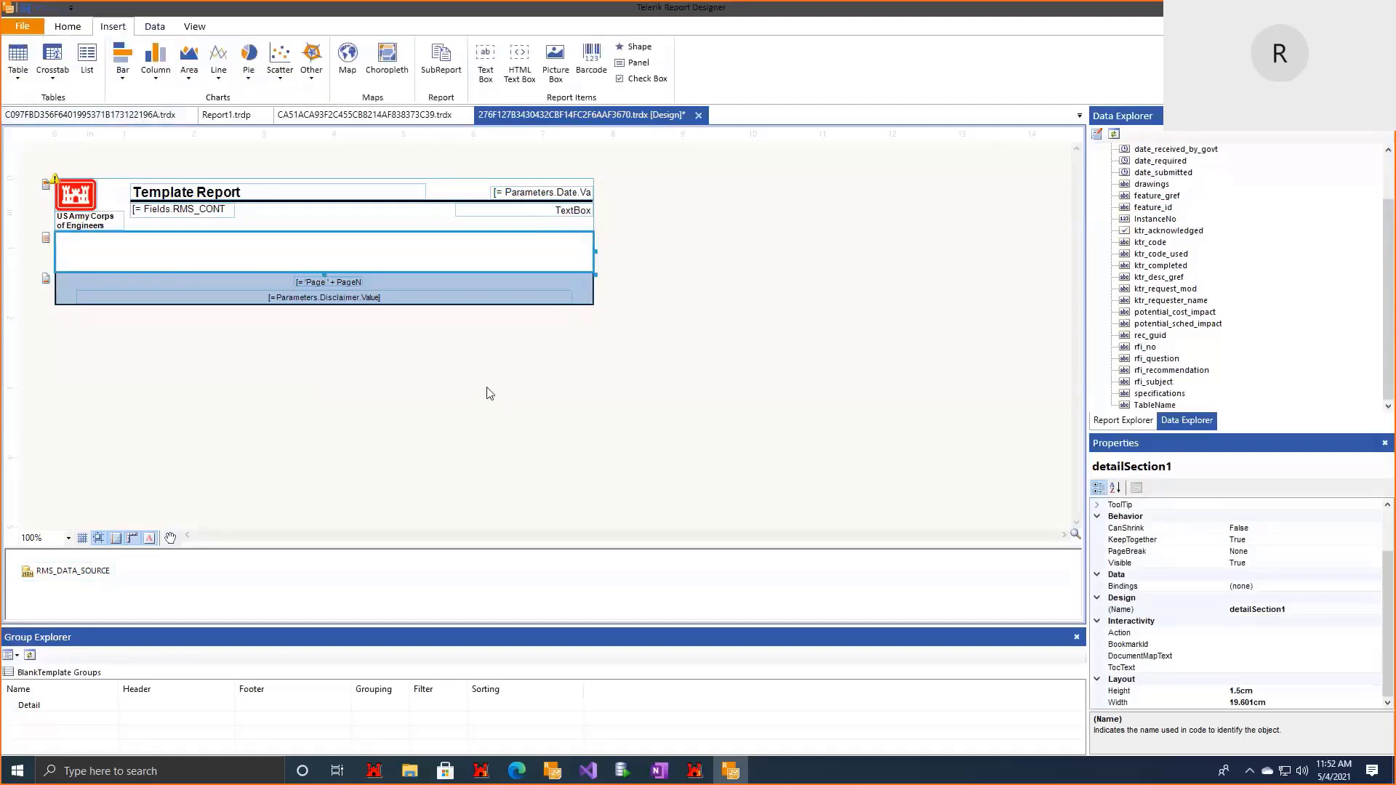
{"action": "left_click", "coordinate": [24, 83]}
{"action": "left_click", "coordinate": [30, 101]}
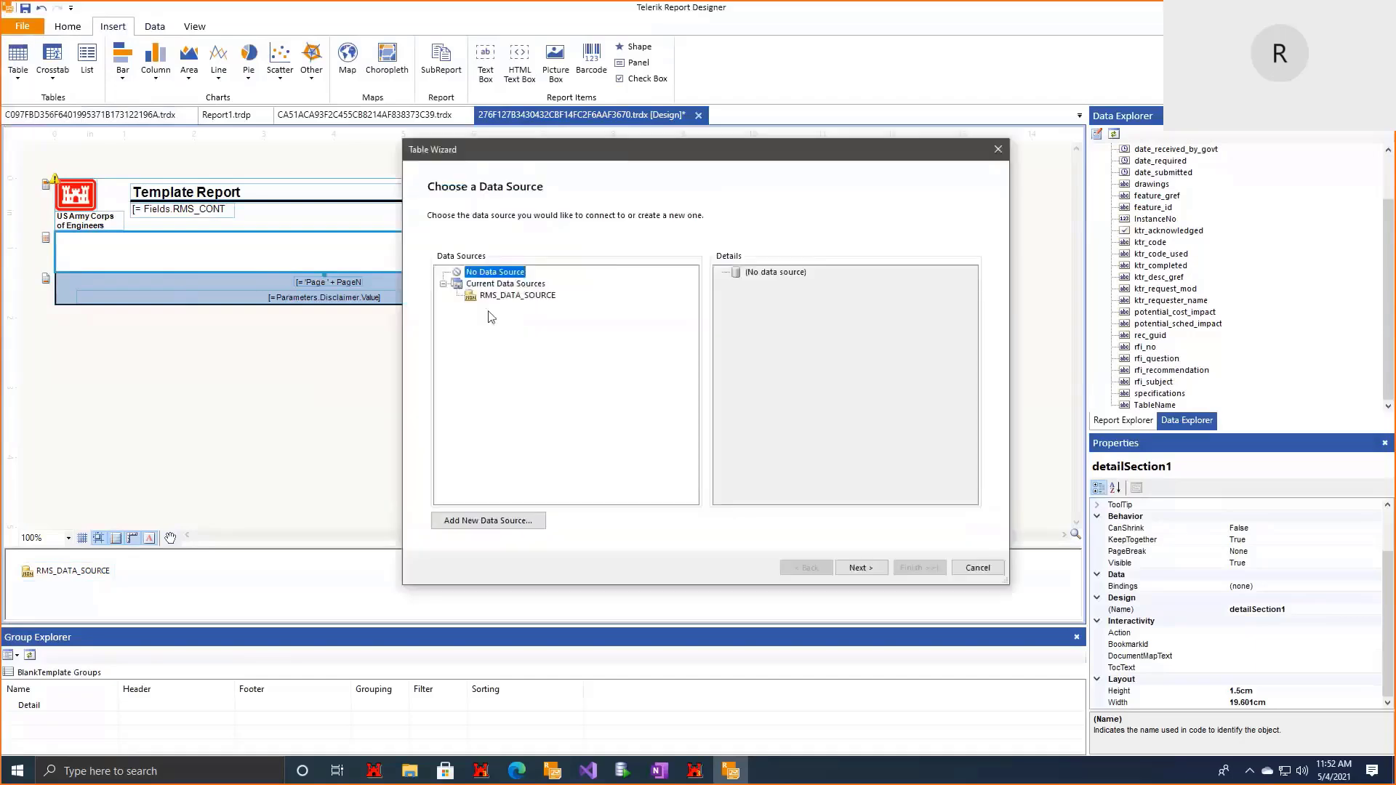
{"action": "left_click", "coordinate": [515, 295]}
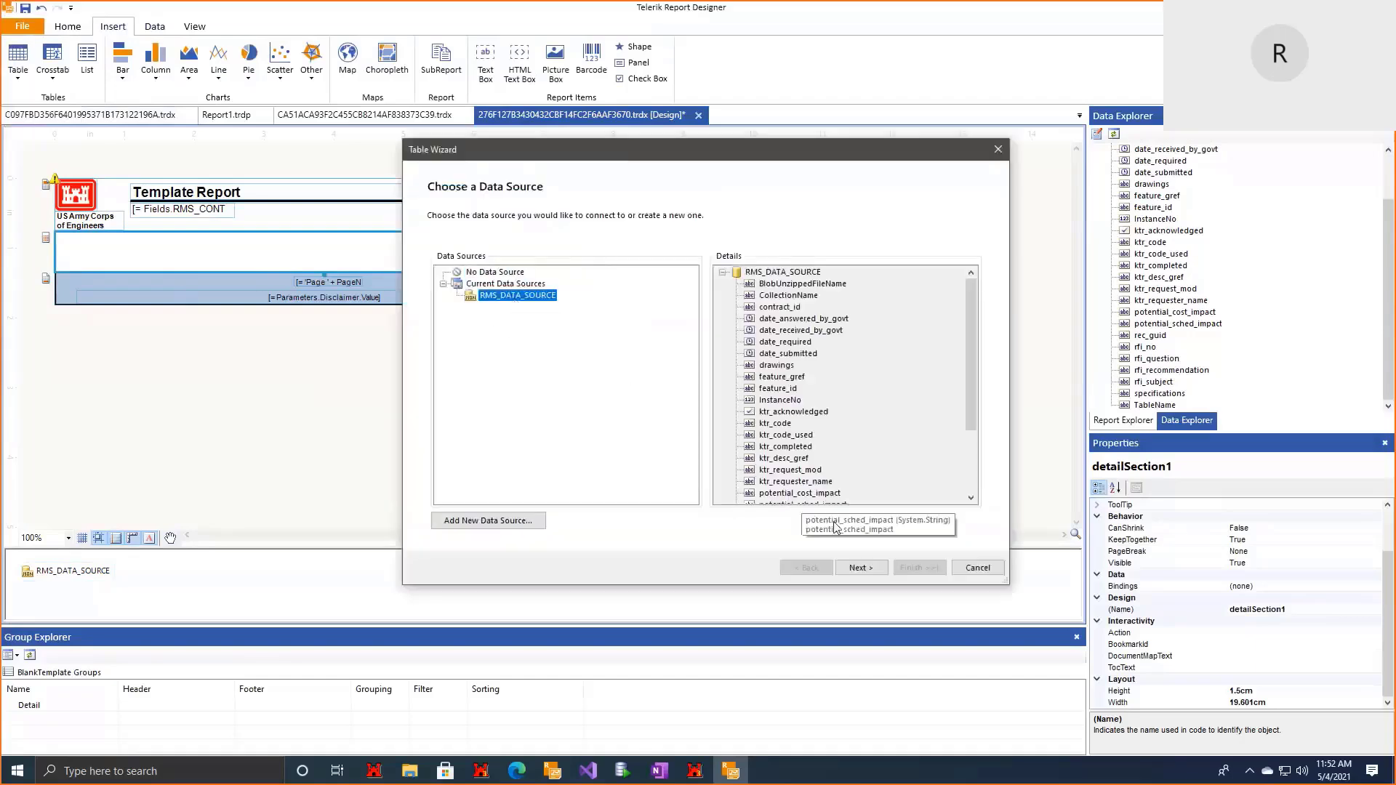
{"action": "left_click", "coordinate": [860, 567]}
Step: Add the fields rfi_no, date_submitted and rfi_subject, in that order, as the table columns
{"action": "scroll", "coordinate": [501, 451], "scroll_direction": "down", "scroll_amount": 2}
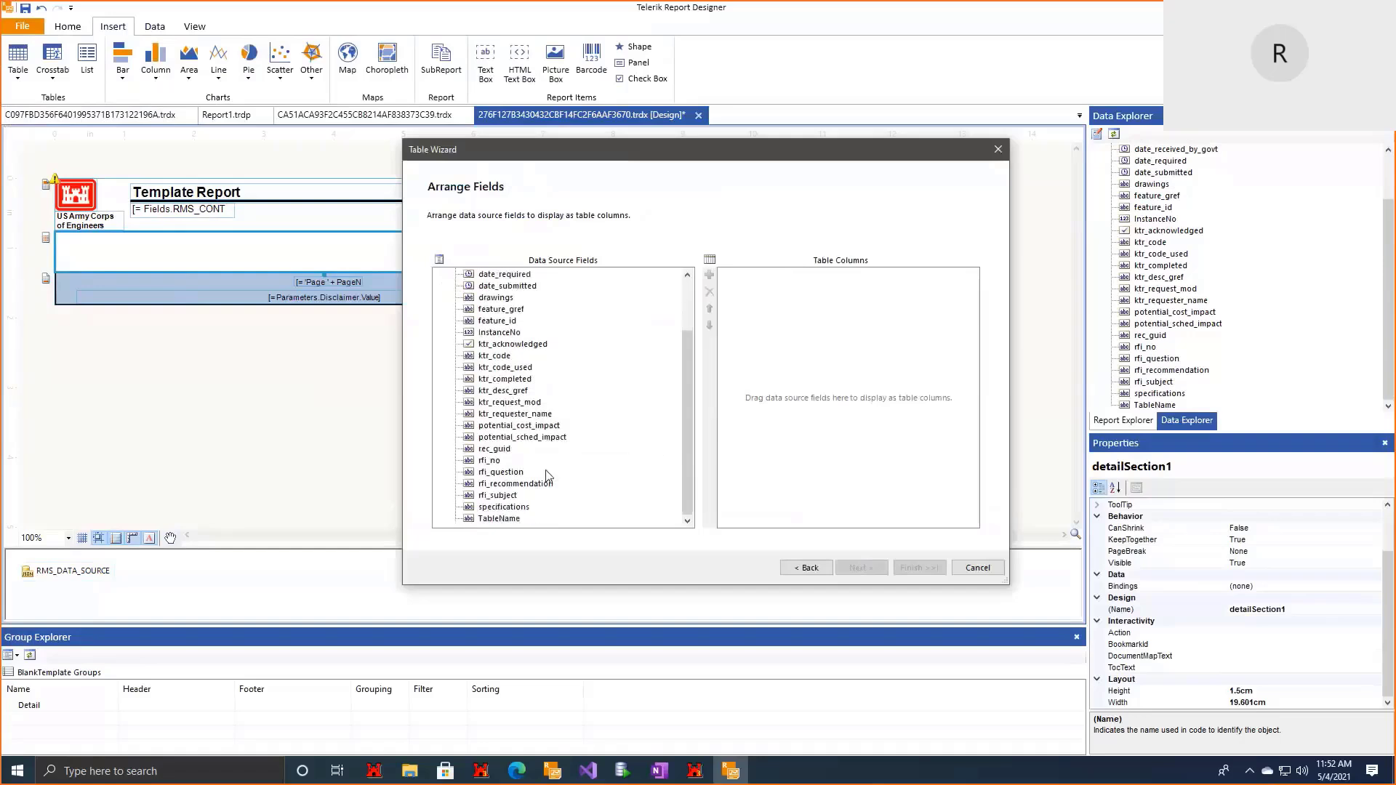
{"action": "left_click", "coordinate": [490, 461]}
{"action": "double_click", "coordinate": [490, 461]}
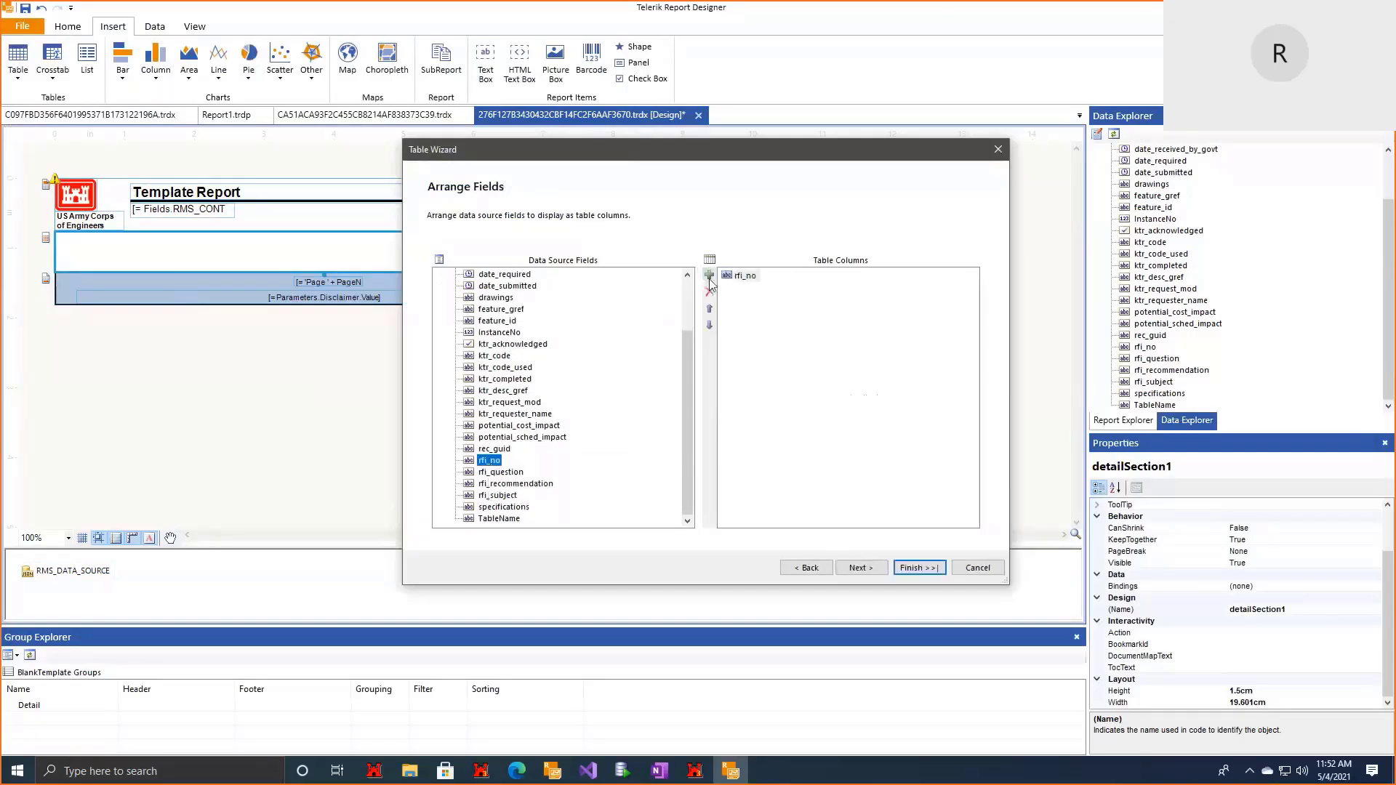
{"action": "scroll", "coordinate": [529, 494], "scroll_direction": "up", "scroll_amount": 2}
{"action": "left_click", "coordinate": [519, 356]}
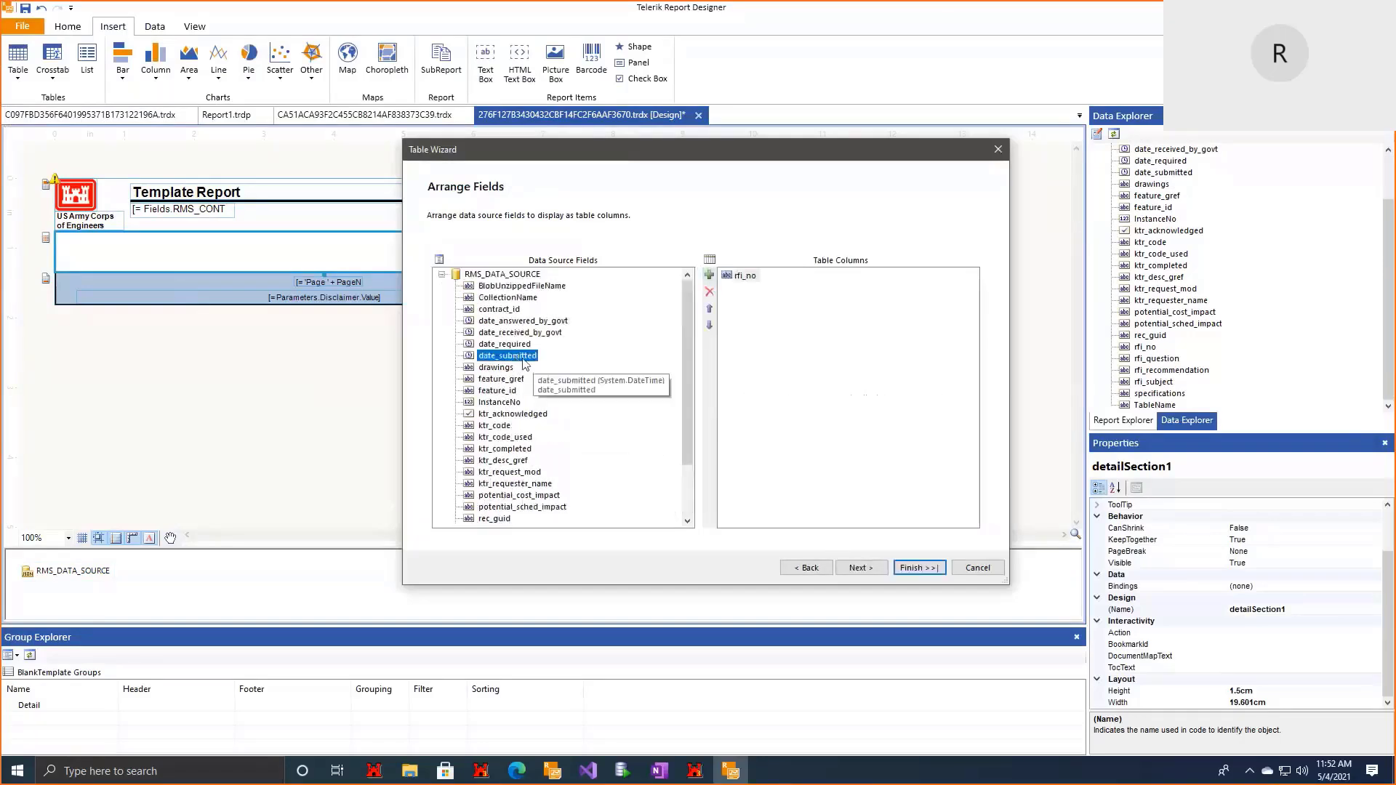
{"action": "left_click", "coordinate": [709, 275]}
{"action": "scroll", "coordinate": [531, 420], "scroll_direction": "down", "scroll_amount": 2}
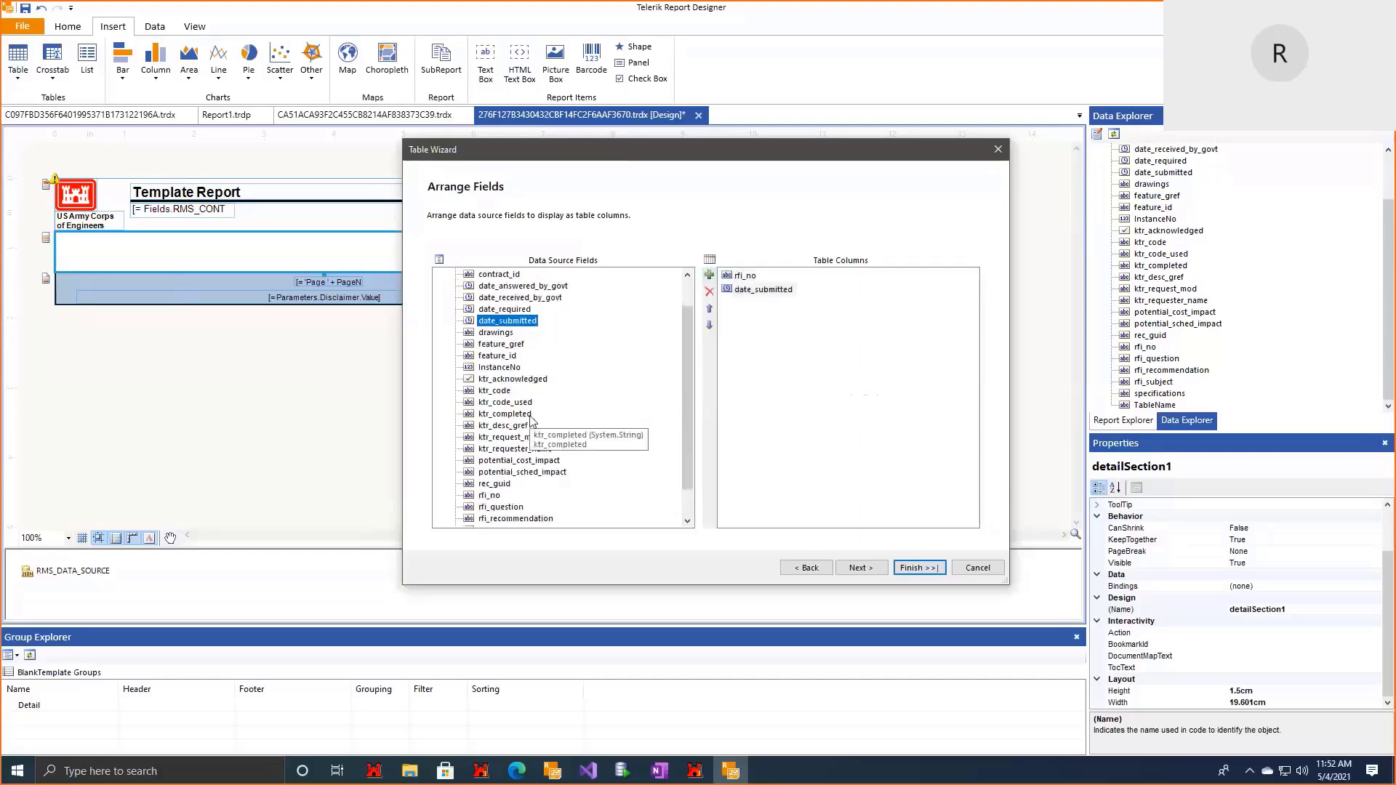
{"action": "left_click", "coordinate": [695, 771]}
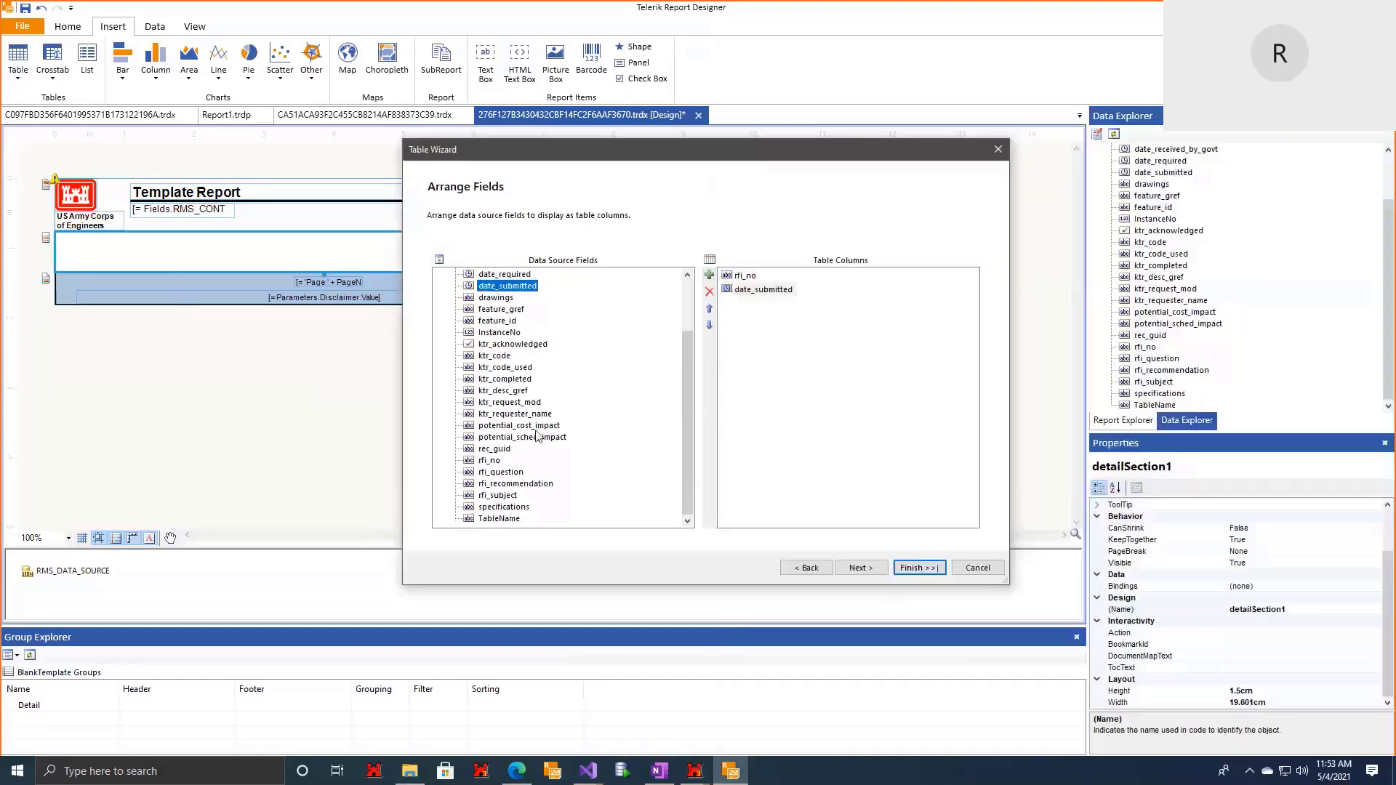
{"action": "left_click", "coordinate": [512, 499]}
{"action": "left_click", "coordinate": [709, 275]}
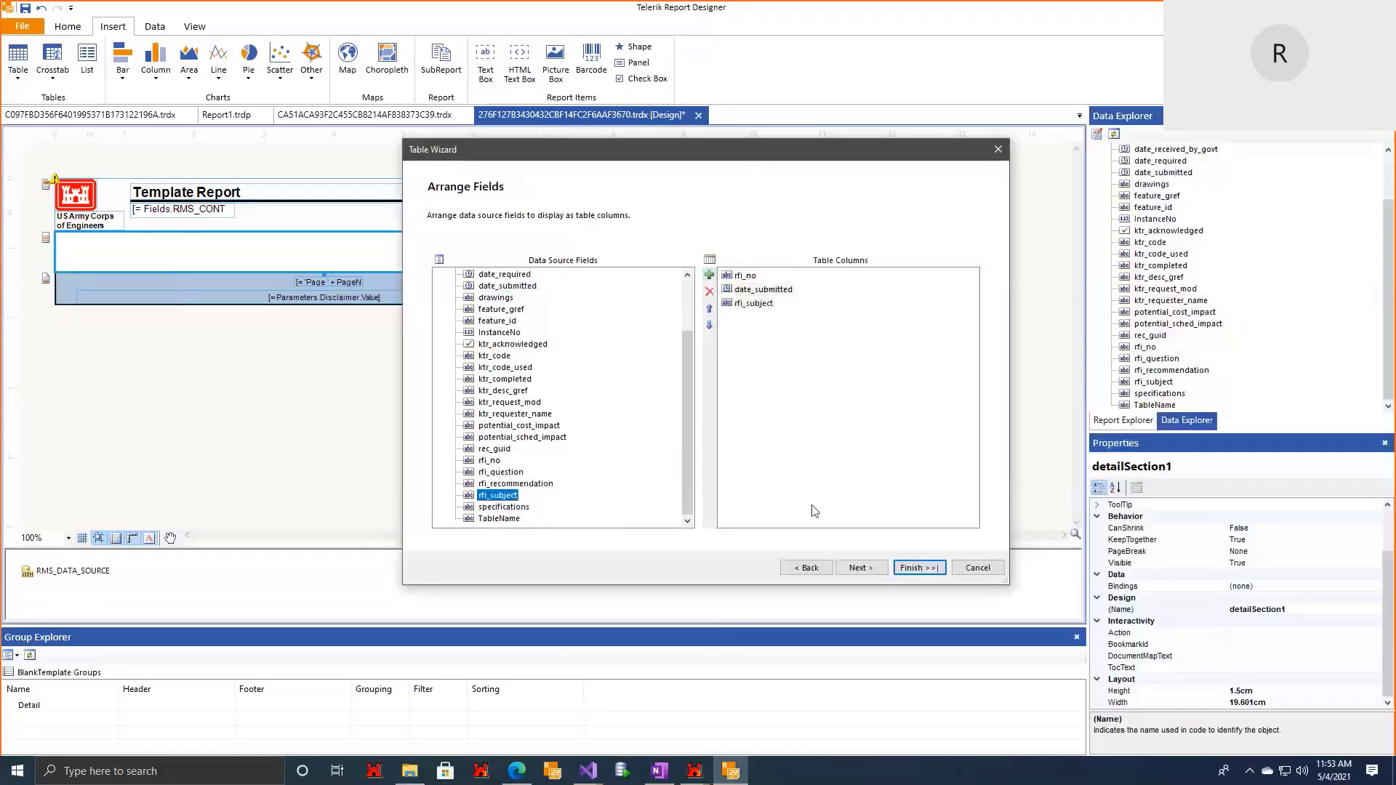
Step: Choose the Office style for the table and finish the wizard
{"action": "left_click", "coordinate": [854, 572]}
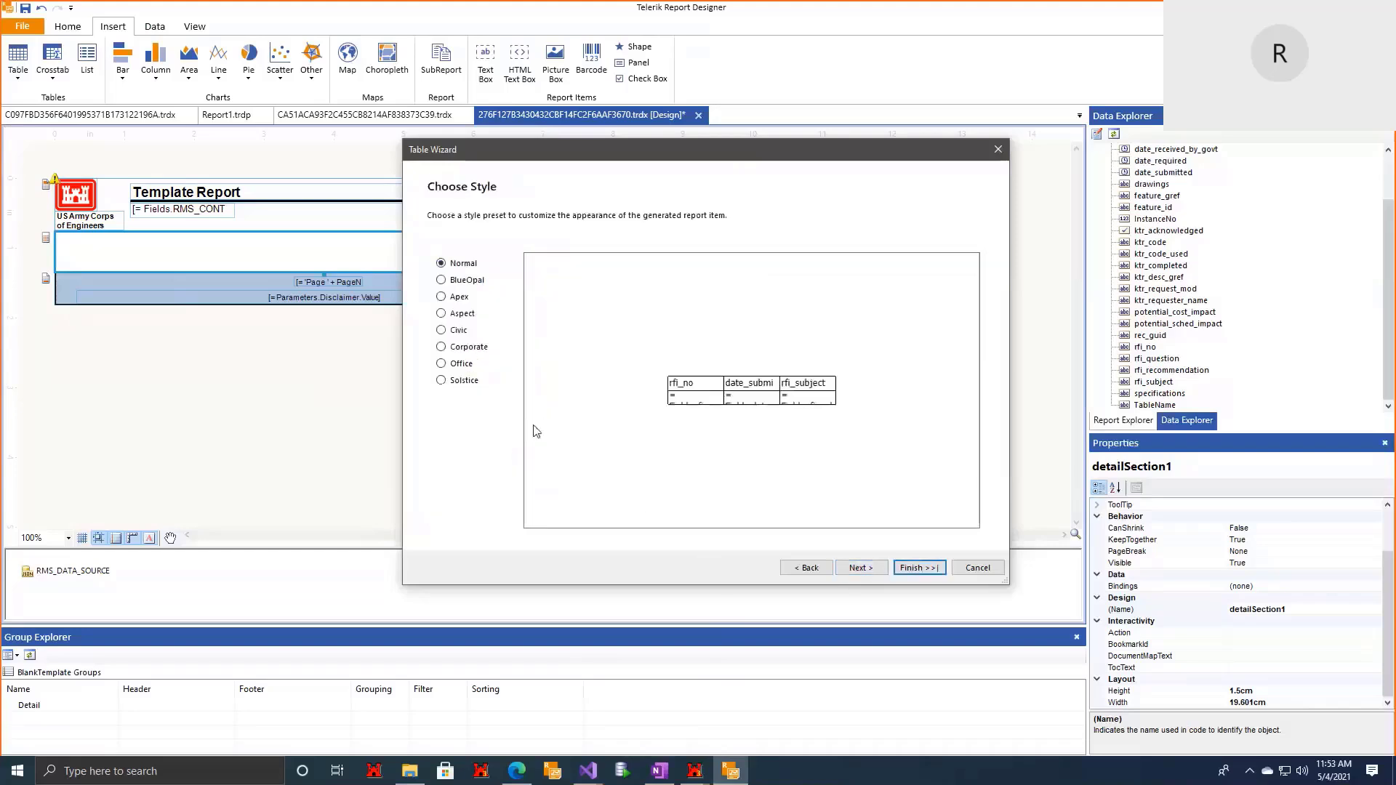
{"action": "left_click", "coordinate": [441, 364]}
{"action": "left_click", "coordinate": [860, 567]}
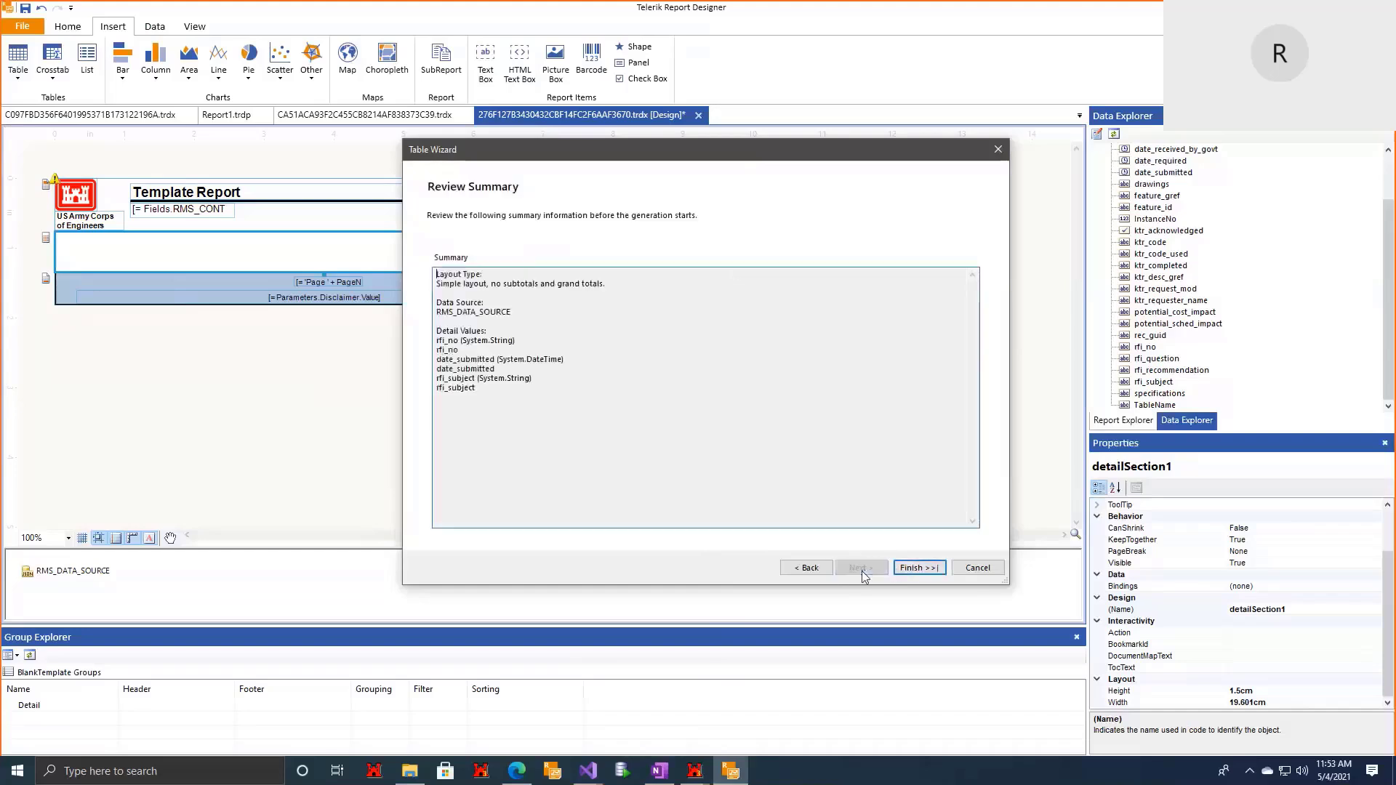
{"action": "left_click", "coordinate": [919, 567]}
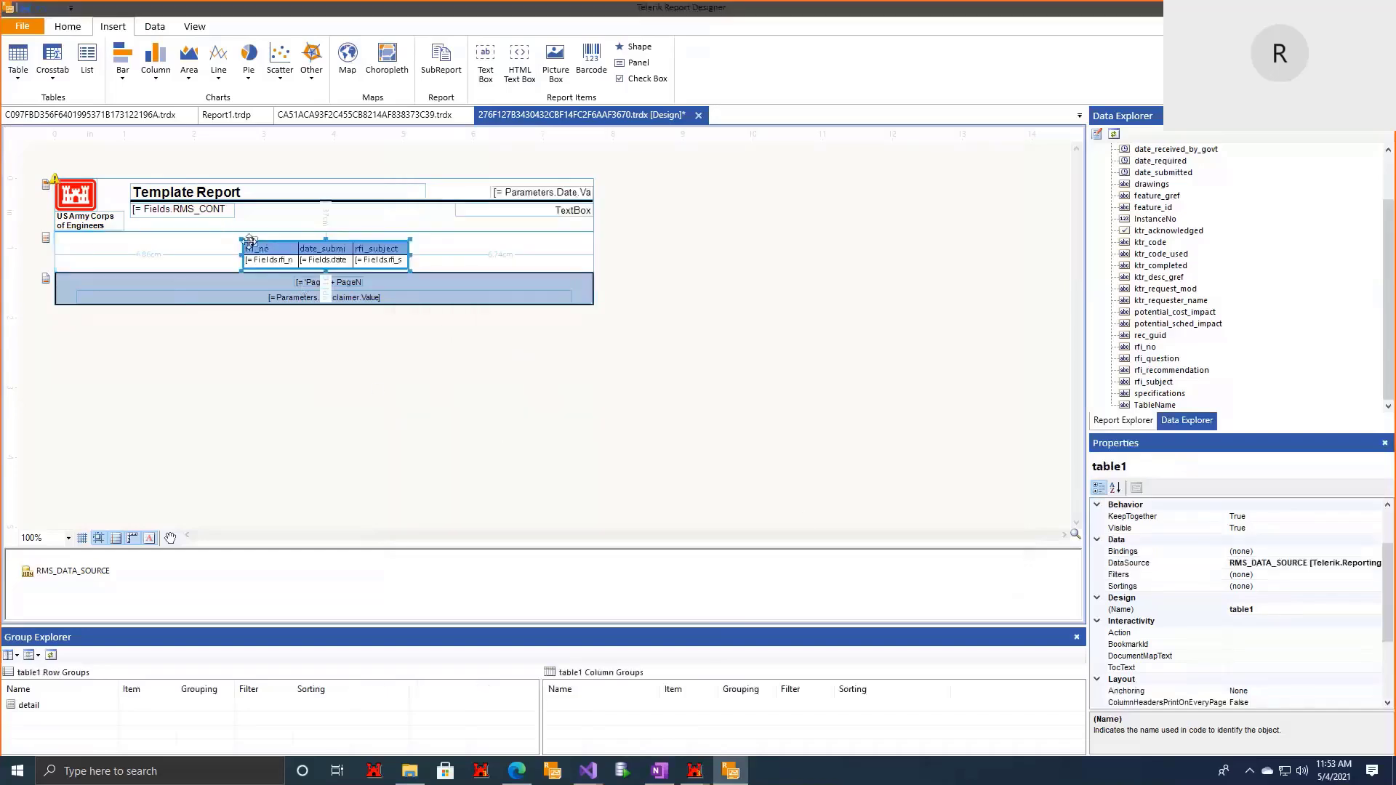
Step: Move the new table to the upper-left corner of the detail section and stretch it to the section's full width
{"action": "left_click_drag", "start_coordinate": [250, 241], "coordinate": [64, 232]}
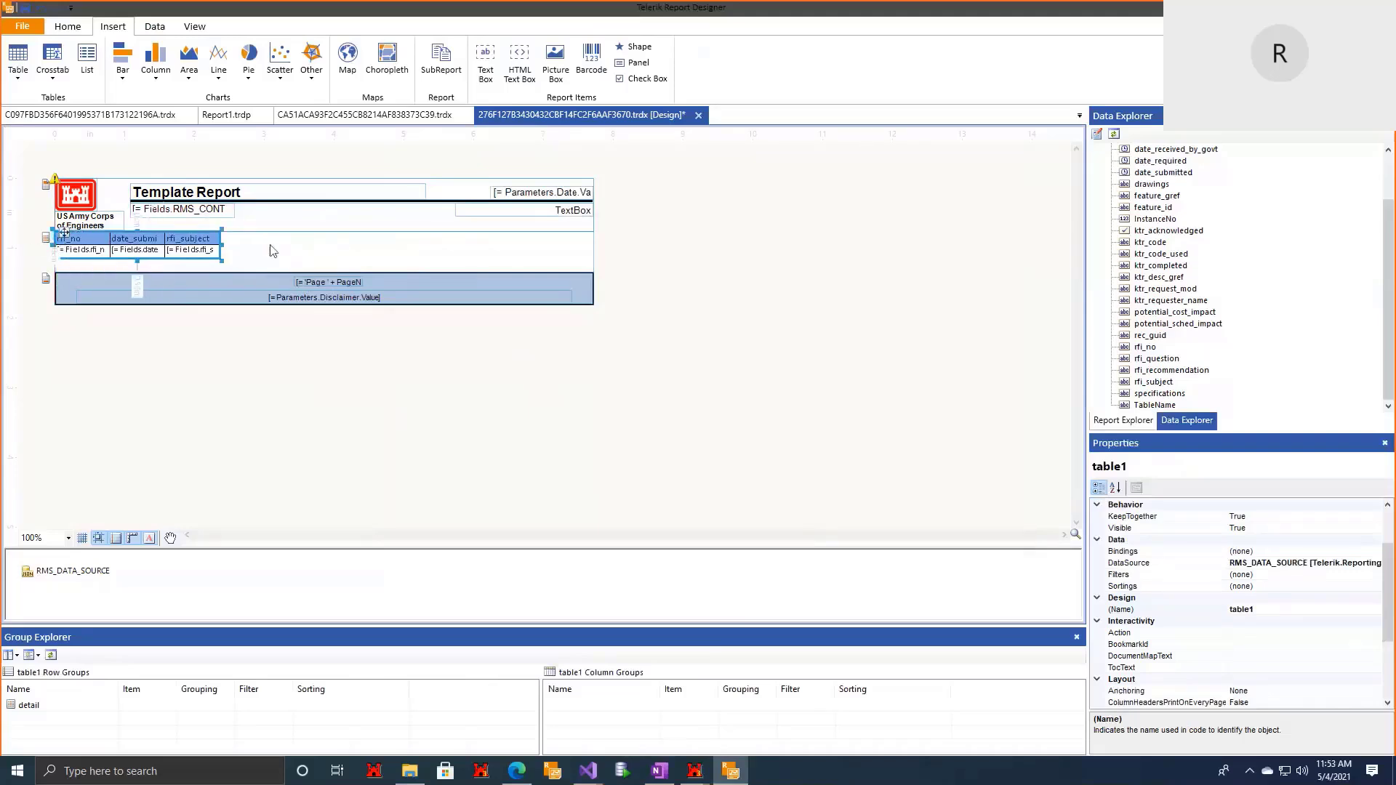
{"action": "left_click_drag", "start_coordinate": [221, 250], "coordinate": [591, 248]}
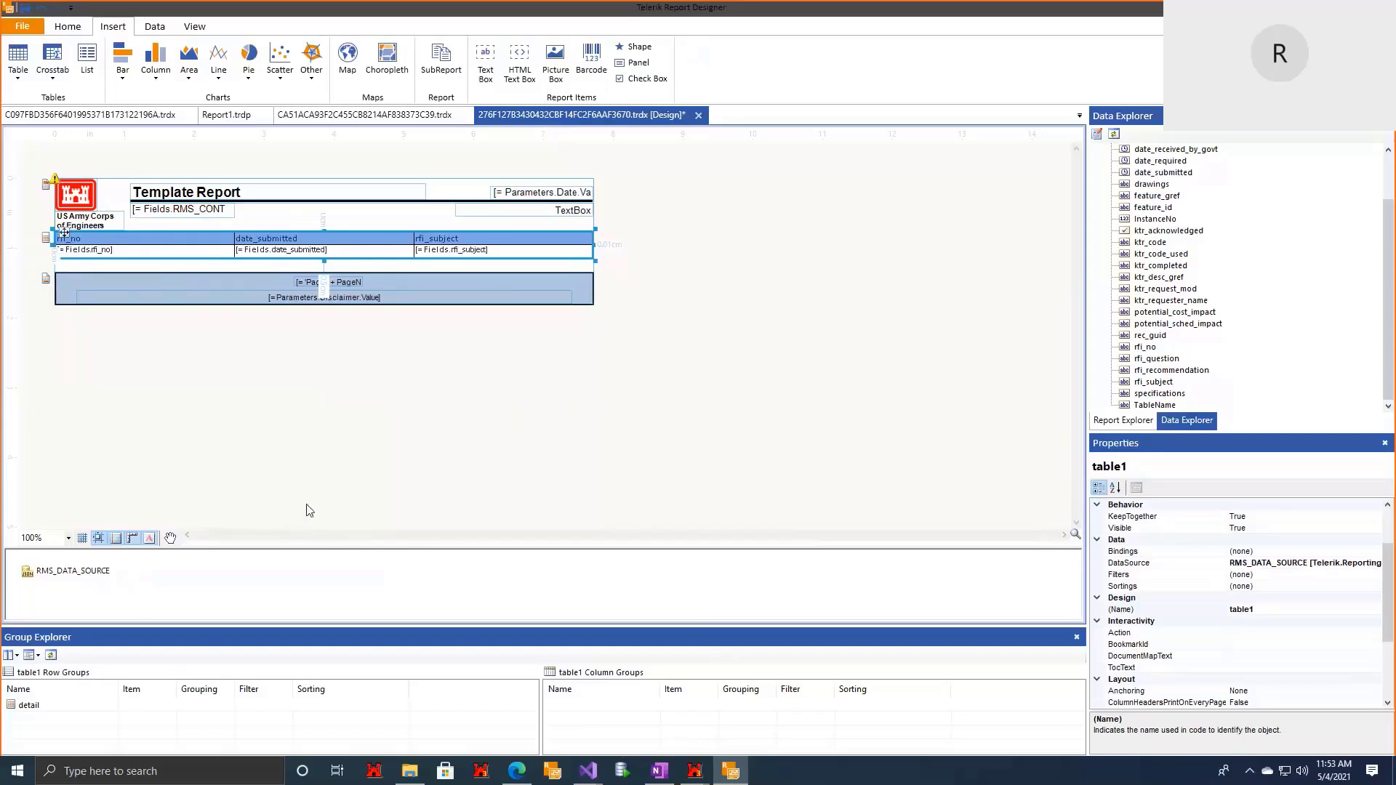
{"action": "scroll", "coordinate": [1150, 378], "scroll_direction": "up", "scroll_amount": 2}
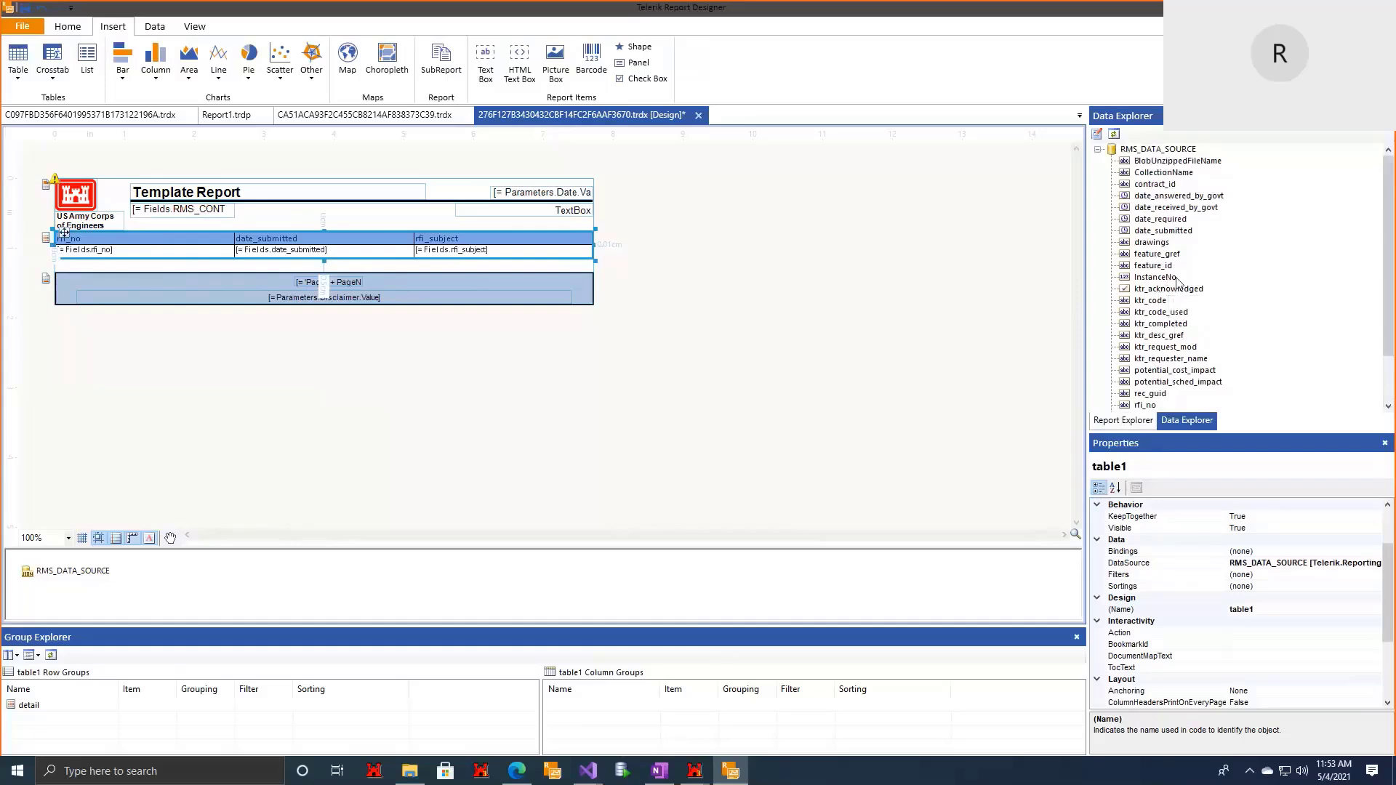
Step: Widen the contract_id text box in the page header to about half the report width, and briefly preview the report before returning to the design view
{"action": "left_click", "coordinate": [191, 211]}
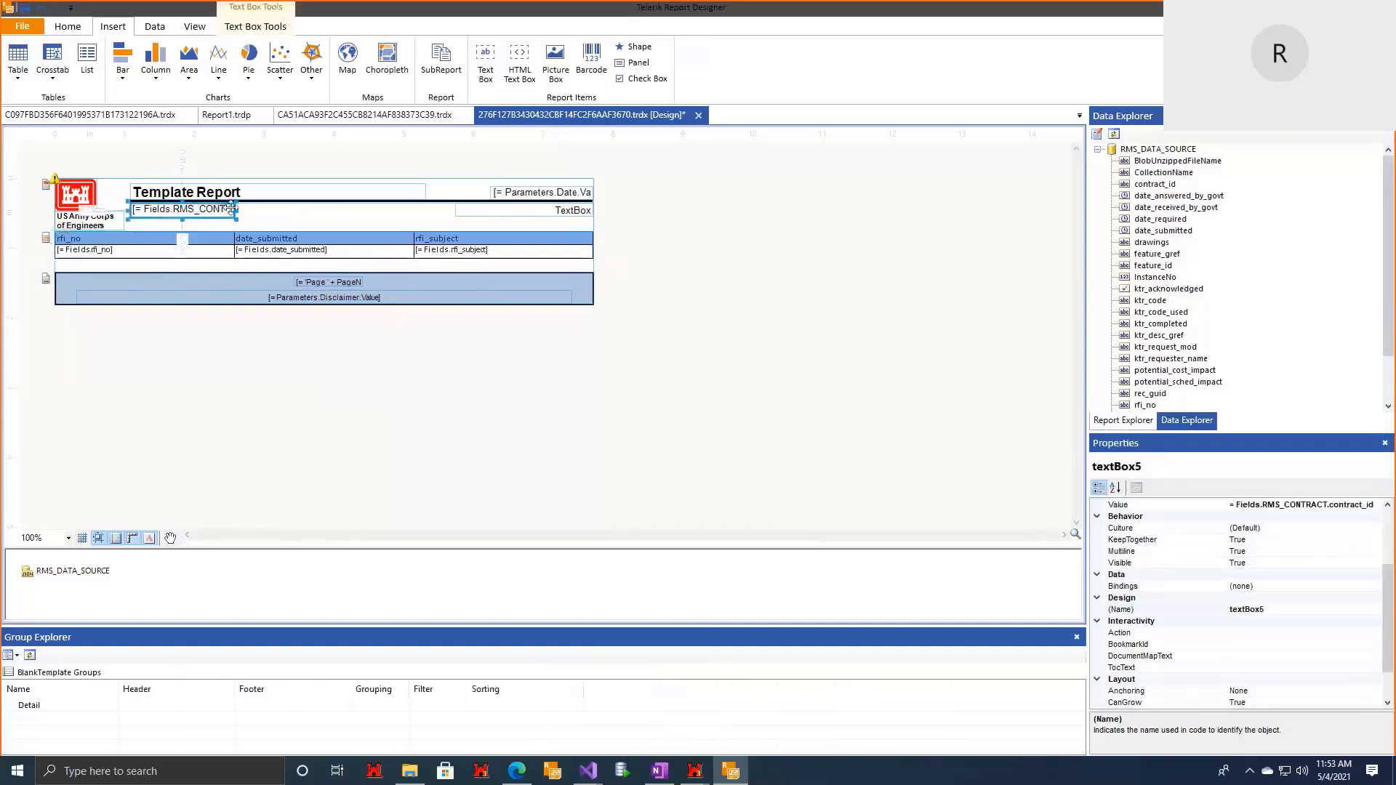
{"action": "left_click_drag", "start_coordinate": [234, 211], "coordinate": [391, 210]}
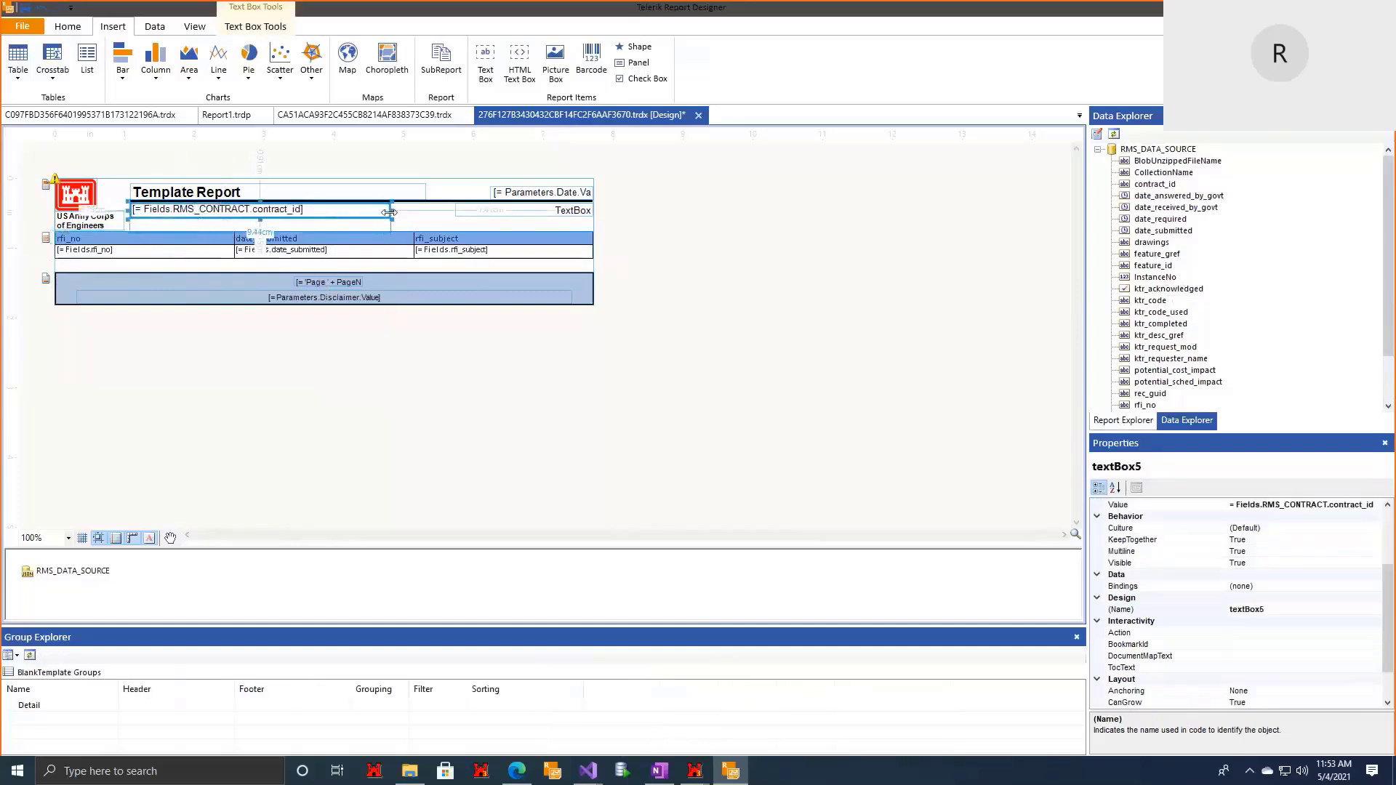
{"action": "left_click", "coordinate": [68, 26]}
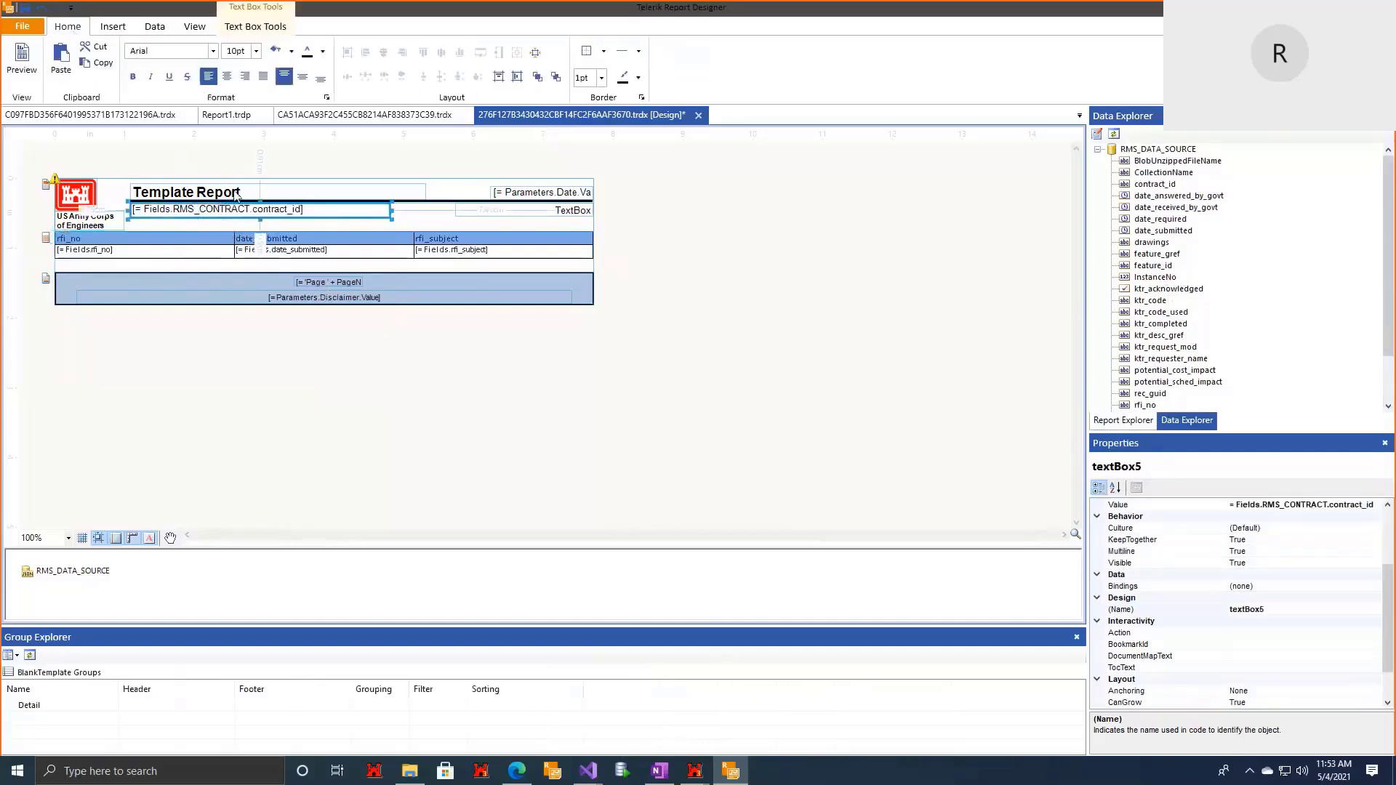
{"action": "left_click", "coordinate": [21, 64]}
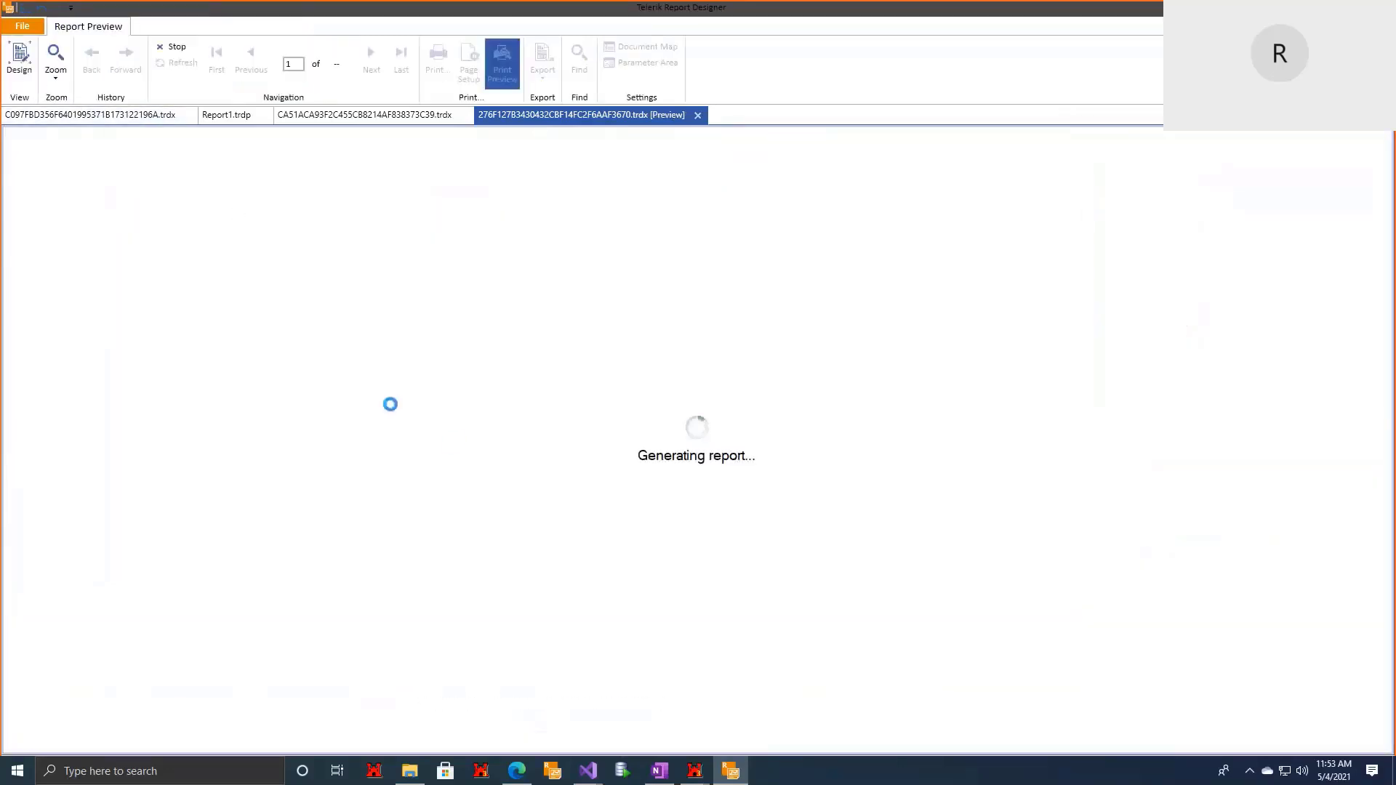
{"action": "left_click", "coordinate": [16, 73]}
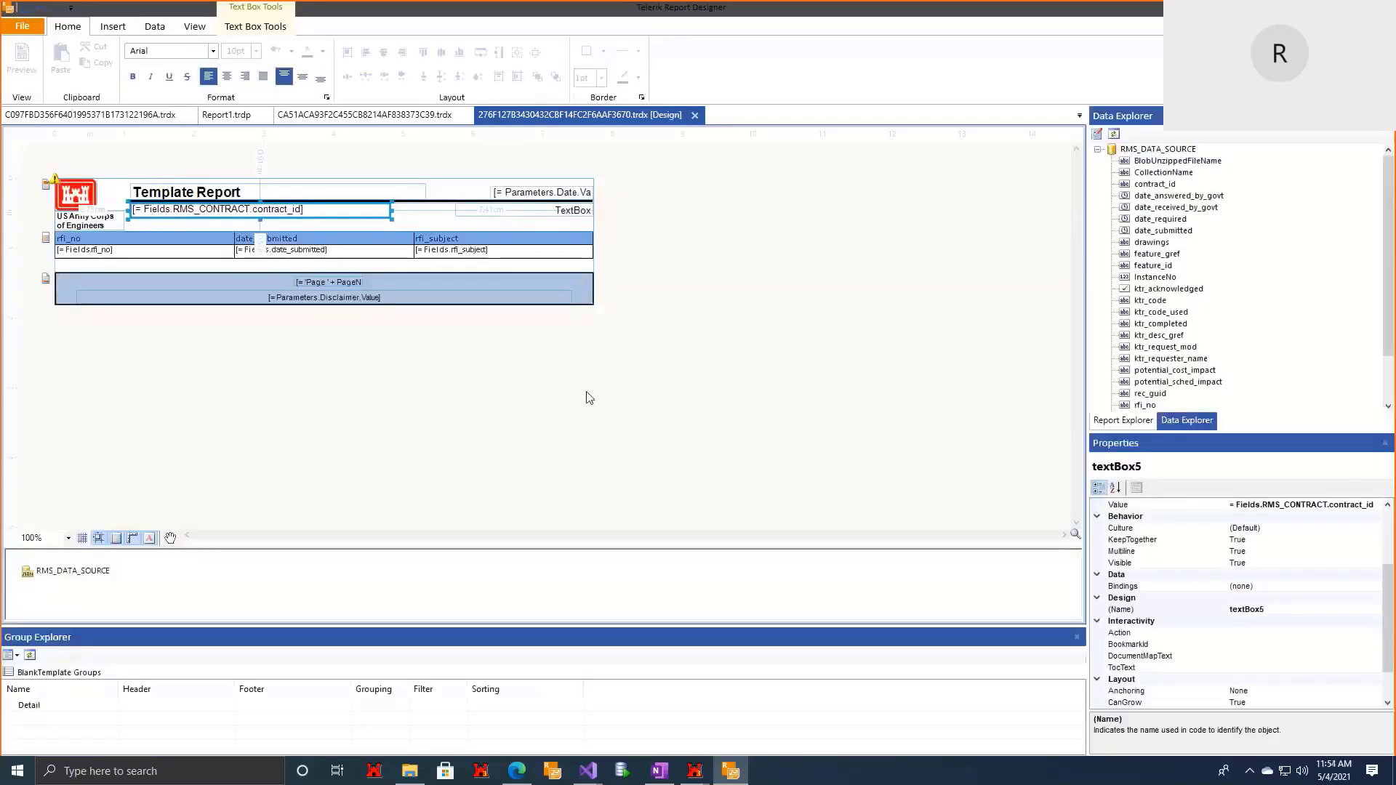
Step: Clear the data selector of RMS_DATA_SOURCE and finish its configuration, preview the report, and return to the design view
{"action": "right_click", "coordinate": [98, 576]}
{"action": "left_click", "coordinate": [109, 581]}
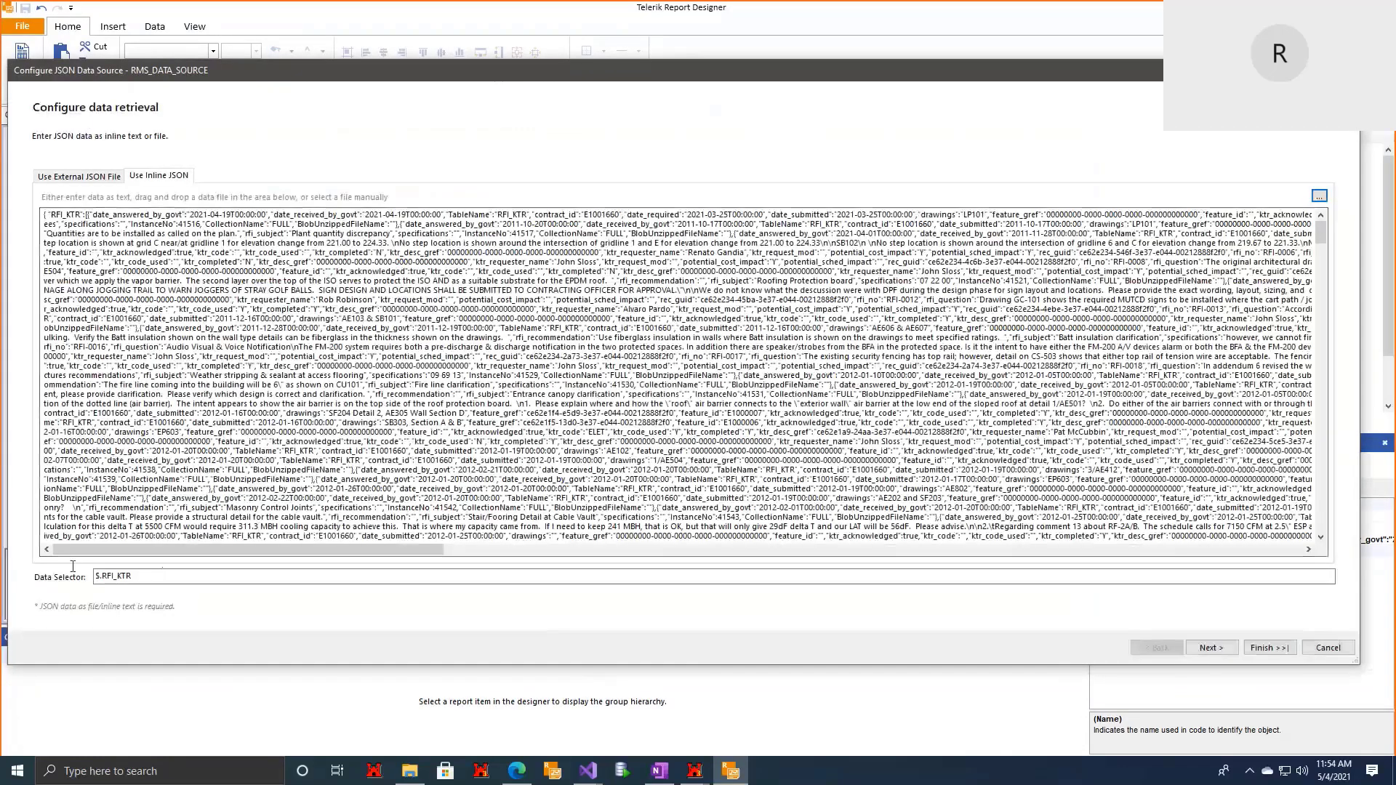
{"action": "left_click_drag", "start_coordinate": [107, 602], "coordinate": [142, 579]}
{"action": "key", "text": "BackSpace"}
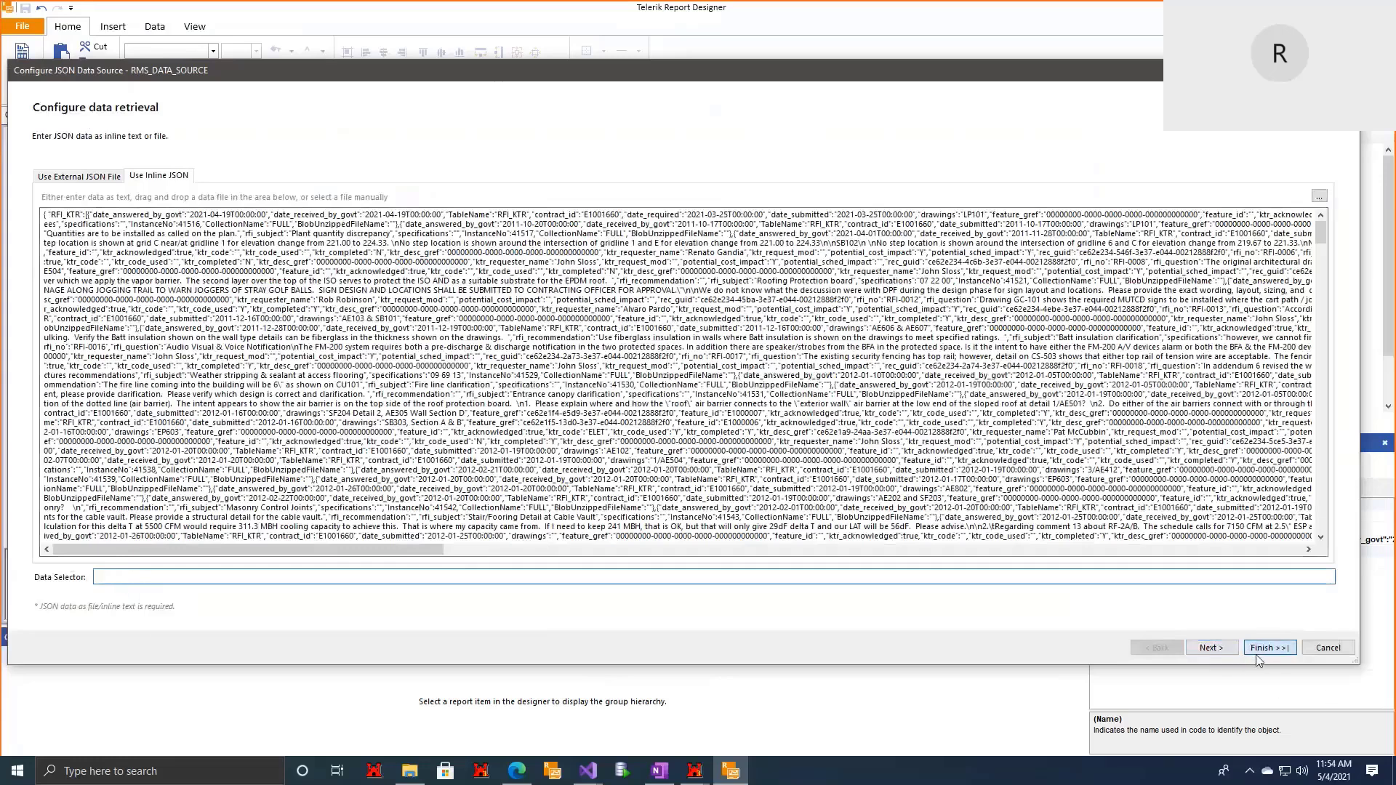
{"action": "left_click", "coordinate": [1253, 653]}
{"action": "left_click", "coordinate": [31, 76]}
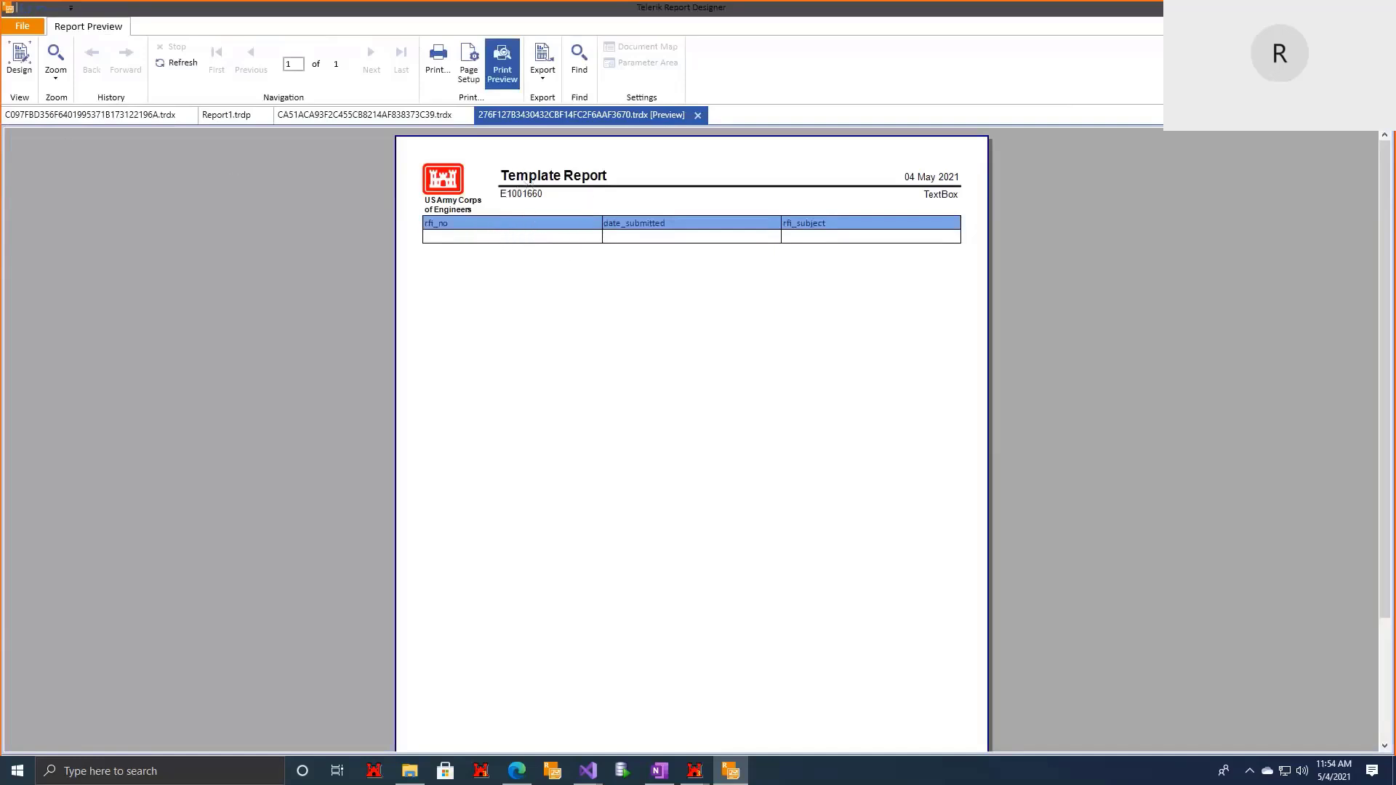
{"action": "left_click", "coordinate": [22, 62]}
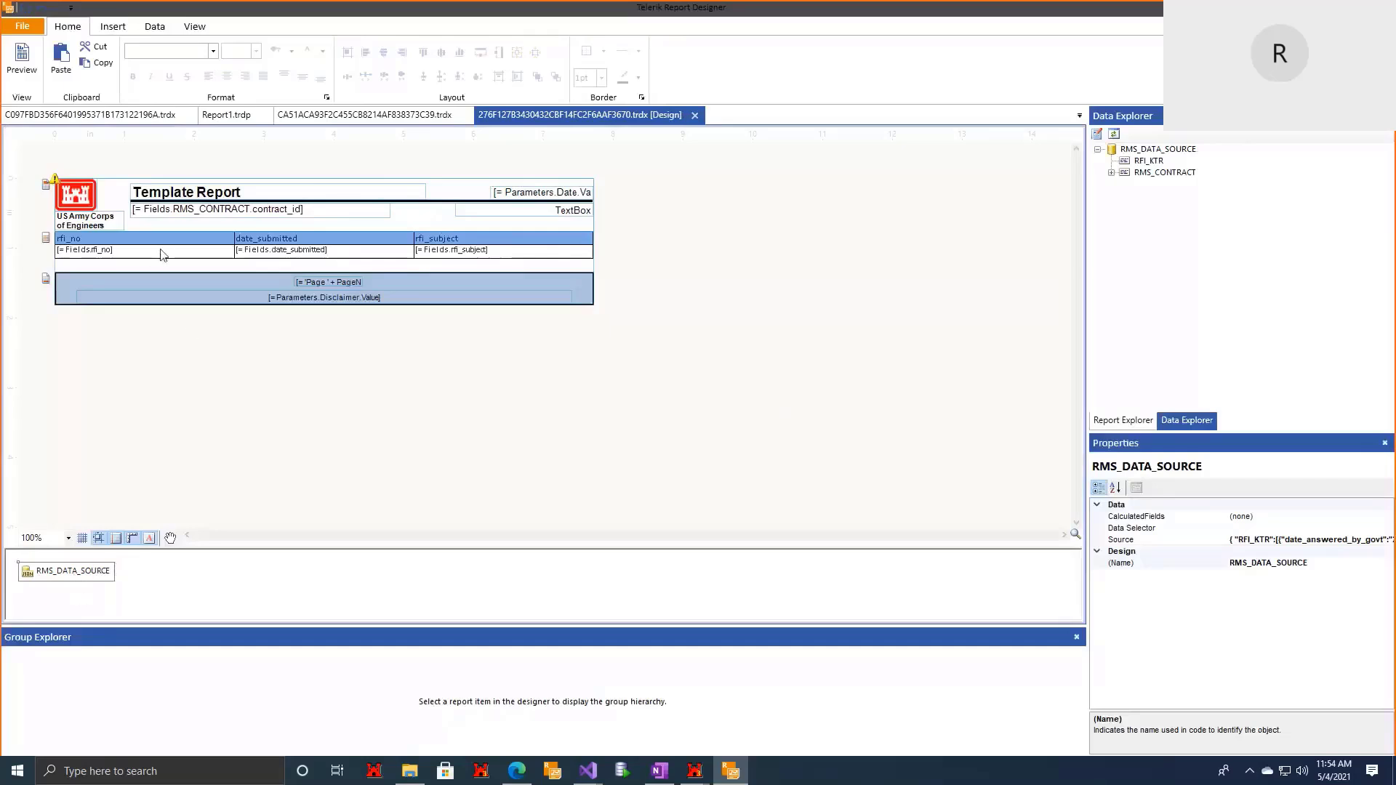
Step: Add a binding to the whole table that sets DataSource to = Fields.RFI_KTR, and preview the report
{"action": "left_click", "coordinate": [160, 252]}
{"action": "left_click", "coordinate": [41, 232]}
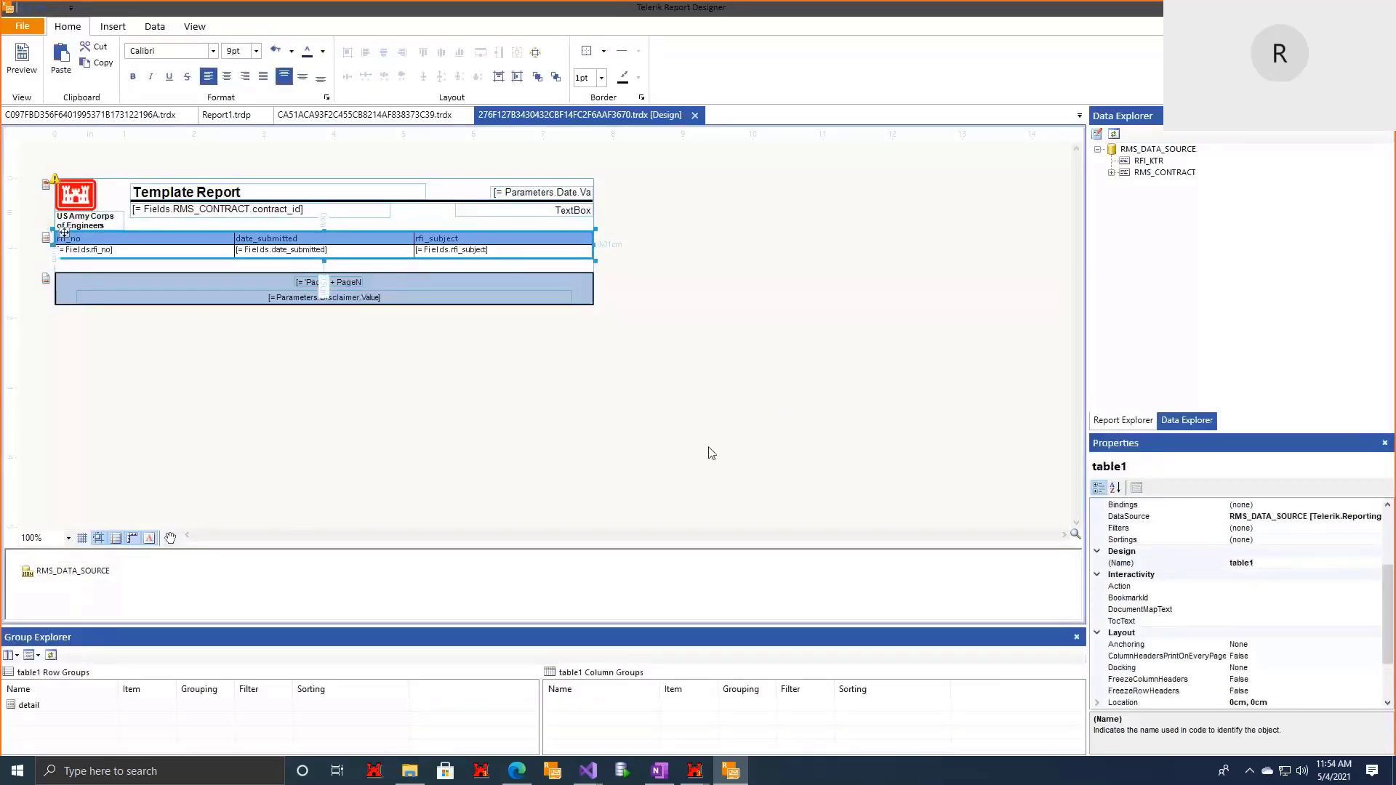
{"action": "scroll", "coordinate": [1340, 615], "scroll_direction": "up", "scroll_amount": 2}
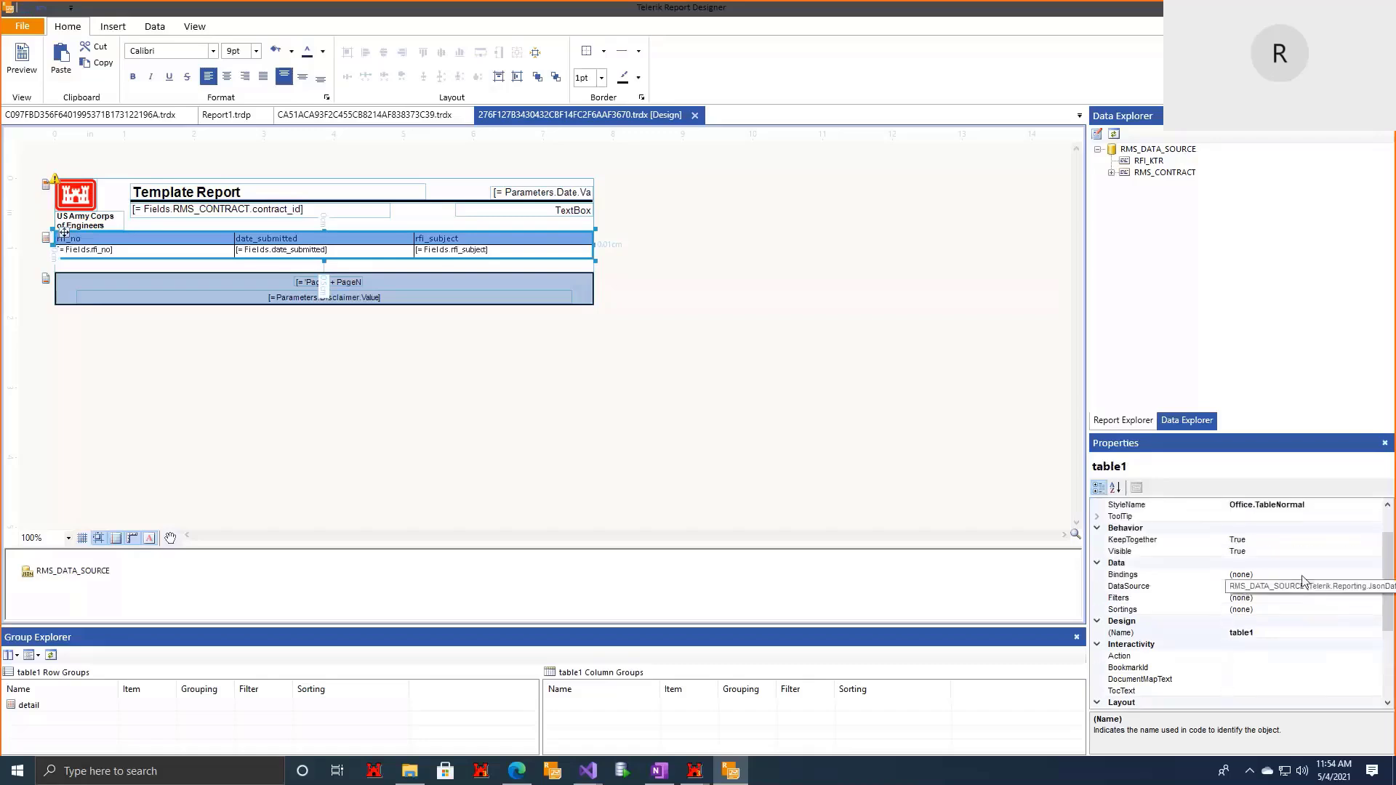
{"action": "left_click", "coordinate": [1359, 575]}
{"action": "left_click", "coordinate": [1375, 575]}
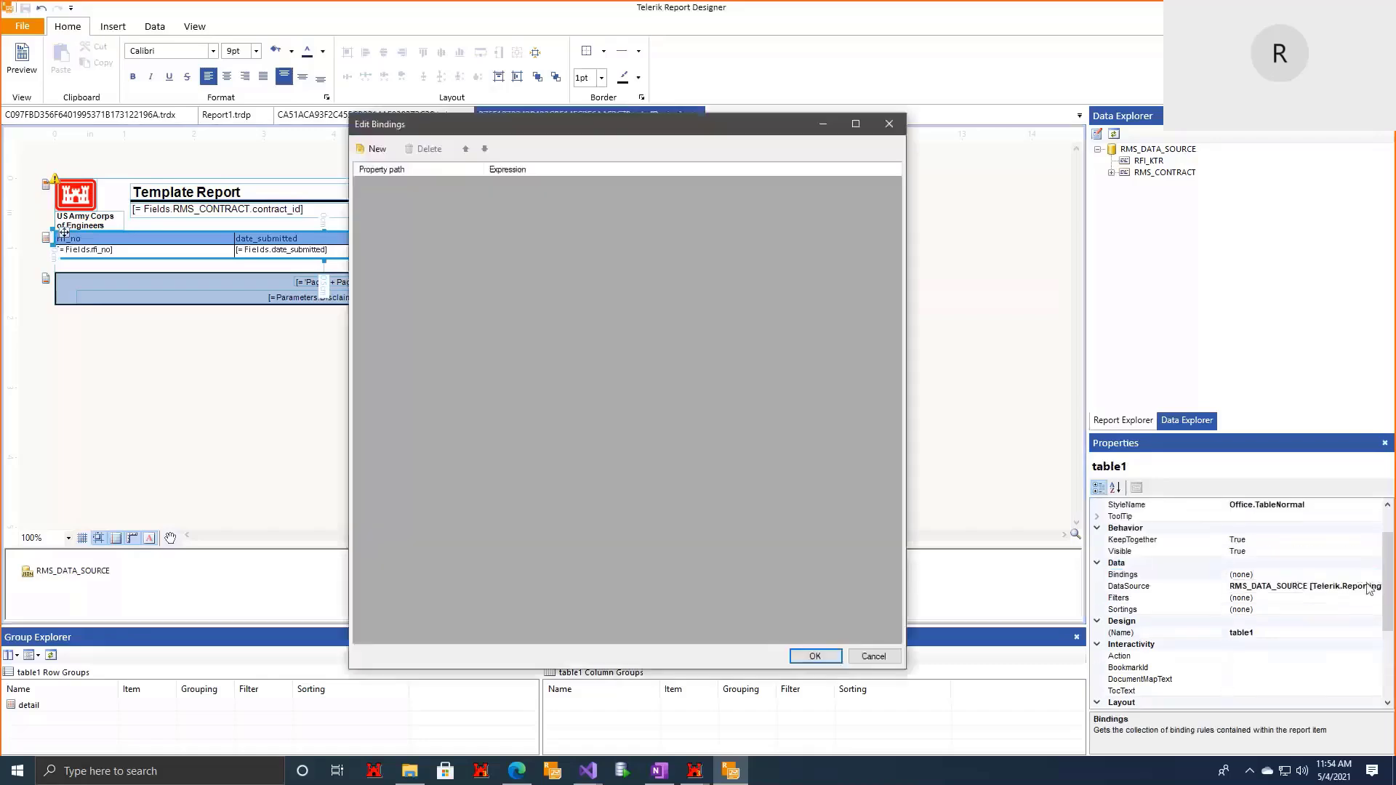
{"action": "left_click", "coordinate": [377, 149]}
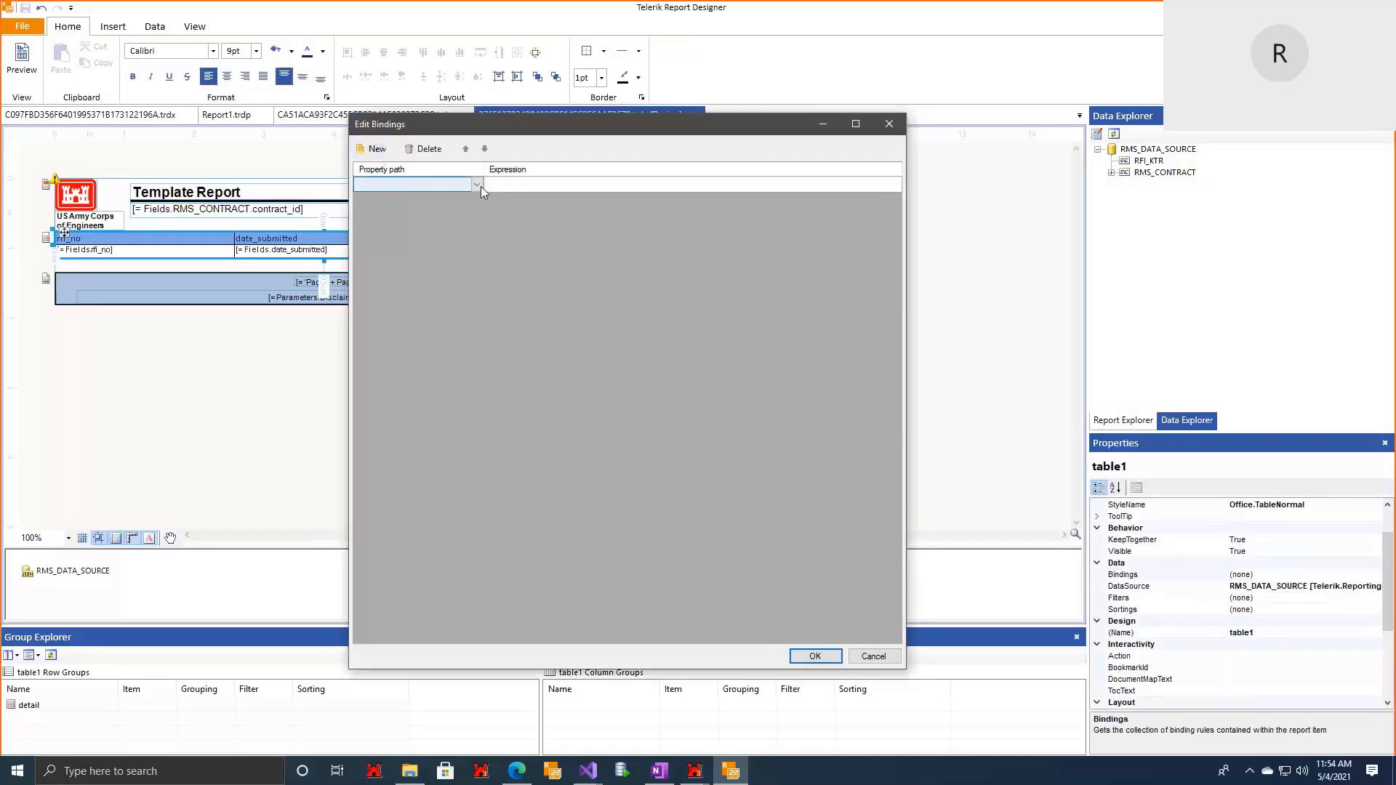
{"action": "left_click", "coordinate": [479, 186]}
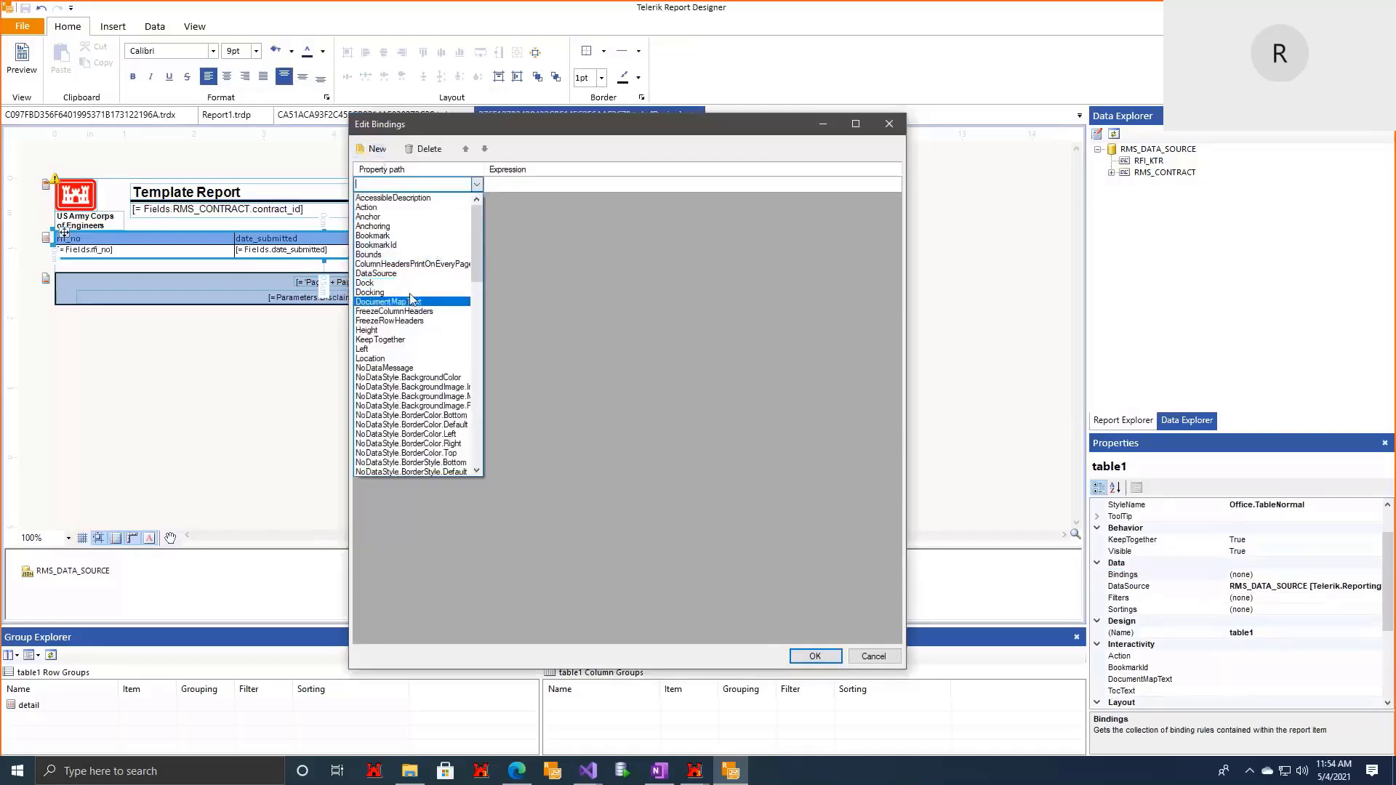
{"action": "left_click", "coordinate": [418, 274]}
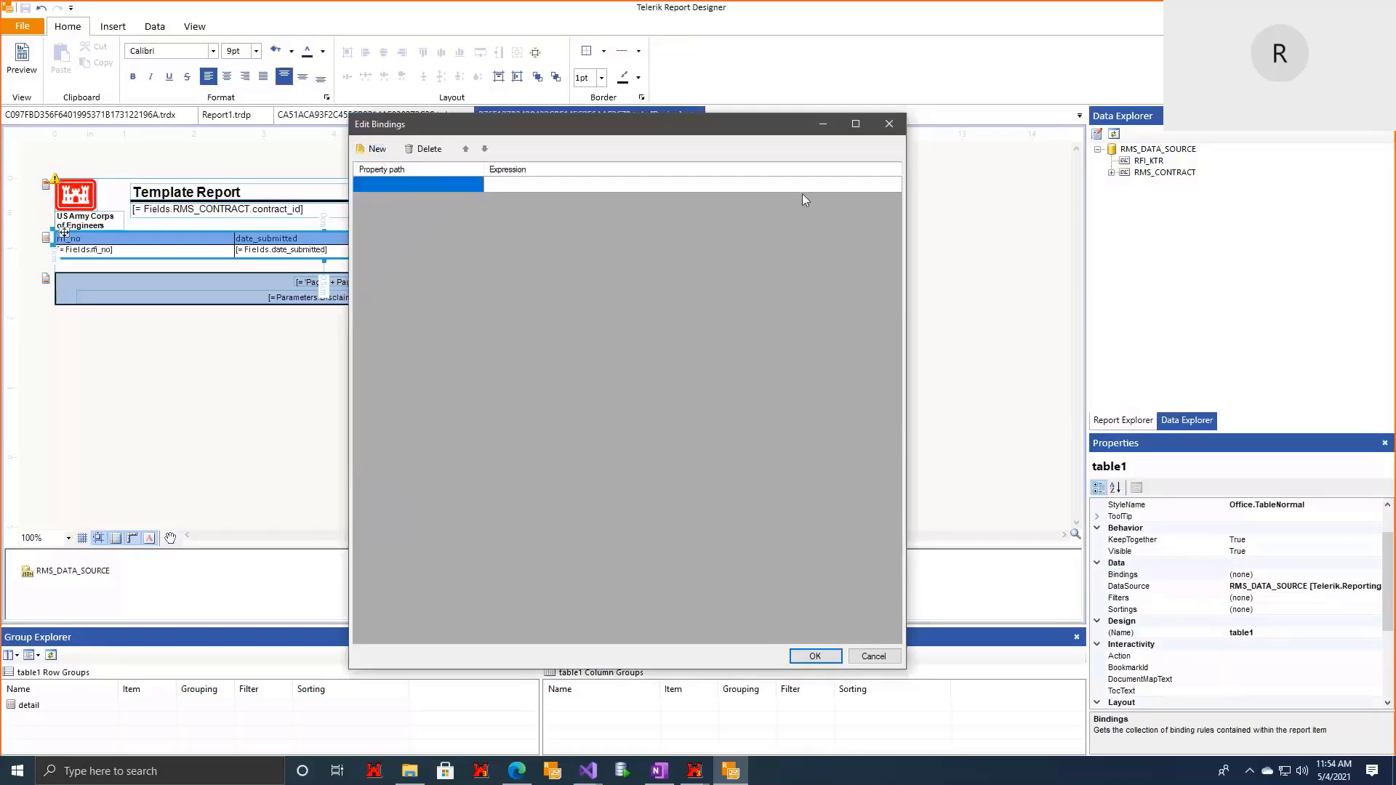
{"action": "left_click", "coordinate": [895, 185]}
{"action": "left_click", "coordinate": [724, 227]}
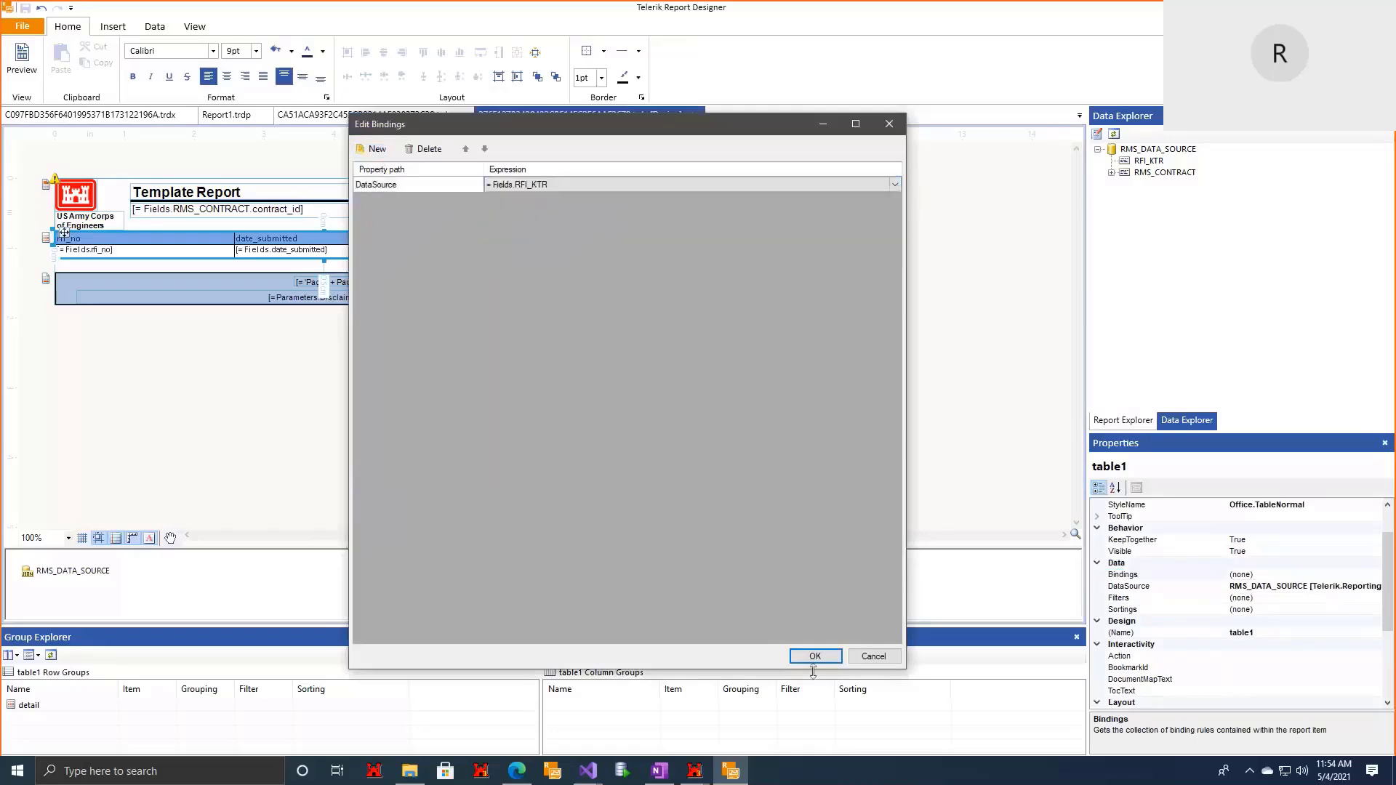
{"action": "left_click", "coordinate": [812, 657]}
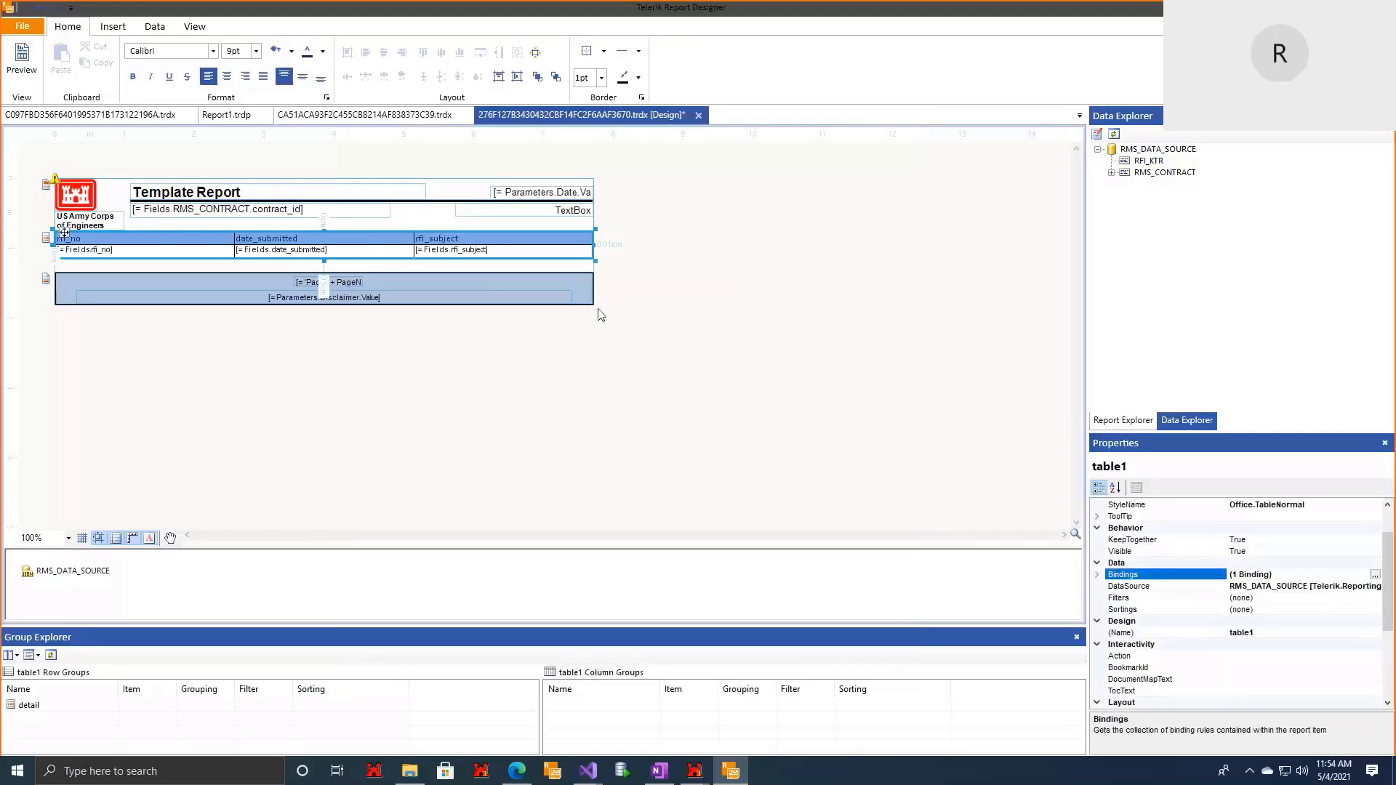
{"action": "left_click", "coordinate": [26, 72]}
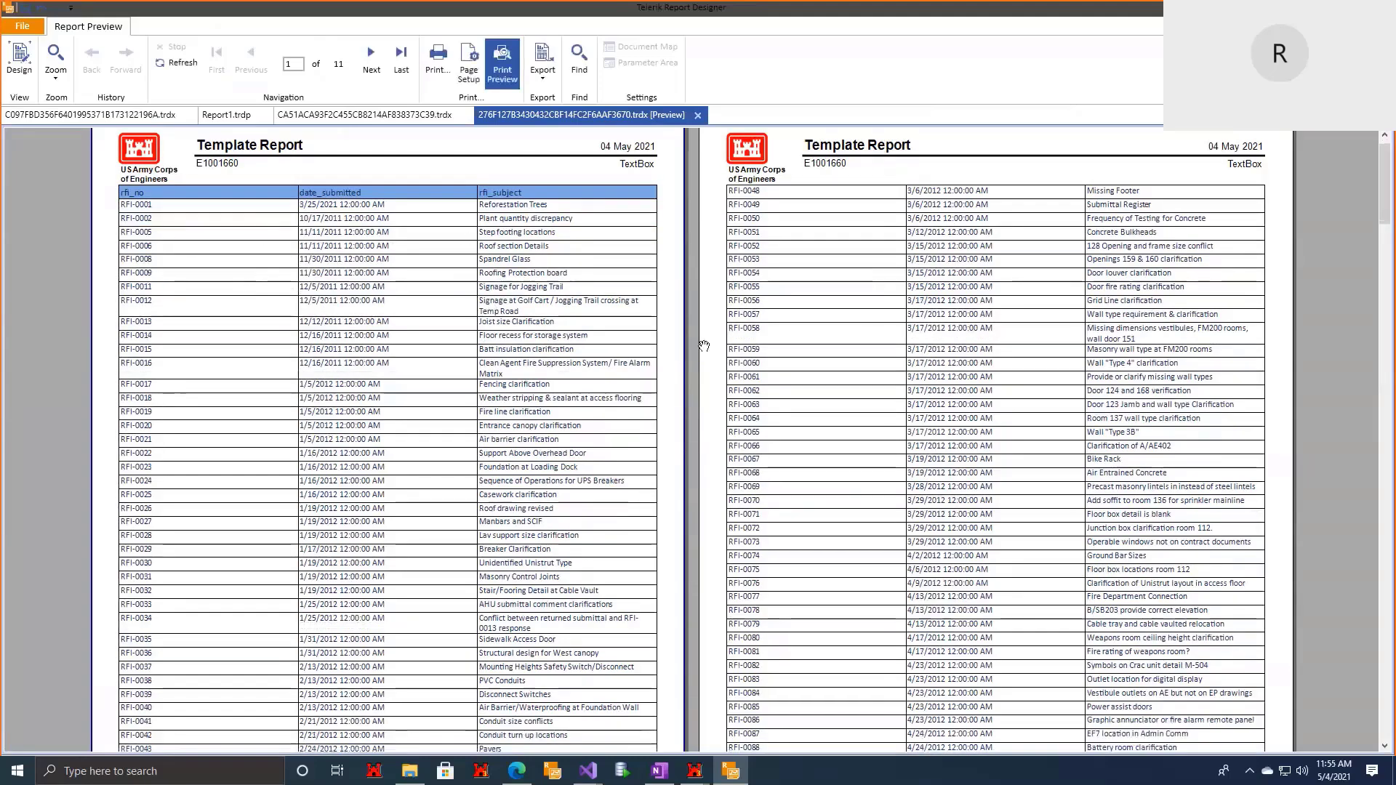
Step: Leave the report preview, close the report designer, and save the report design changes to the RMS database
{"action": "scroll", "coordinate": [601, 347], "scroll_direction": "down", "scroll_amount": 1}
{"action": "scroll", "coordinate": [448, 368], "scroll_direction": "up", "scroll_amount": 2}
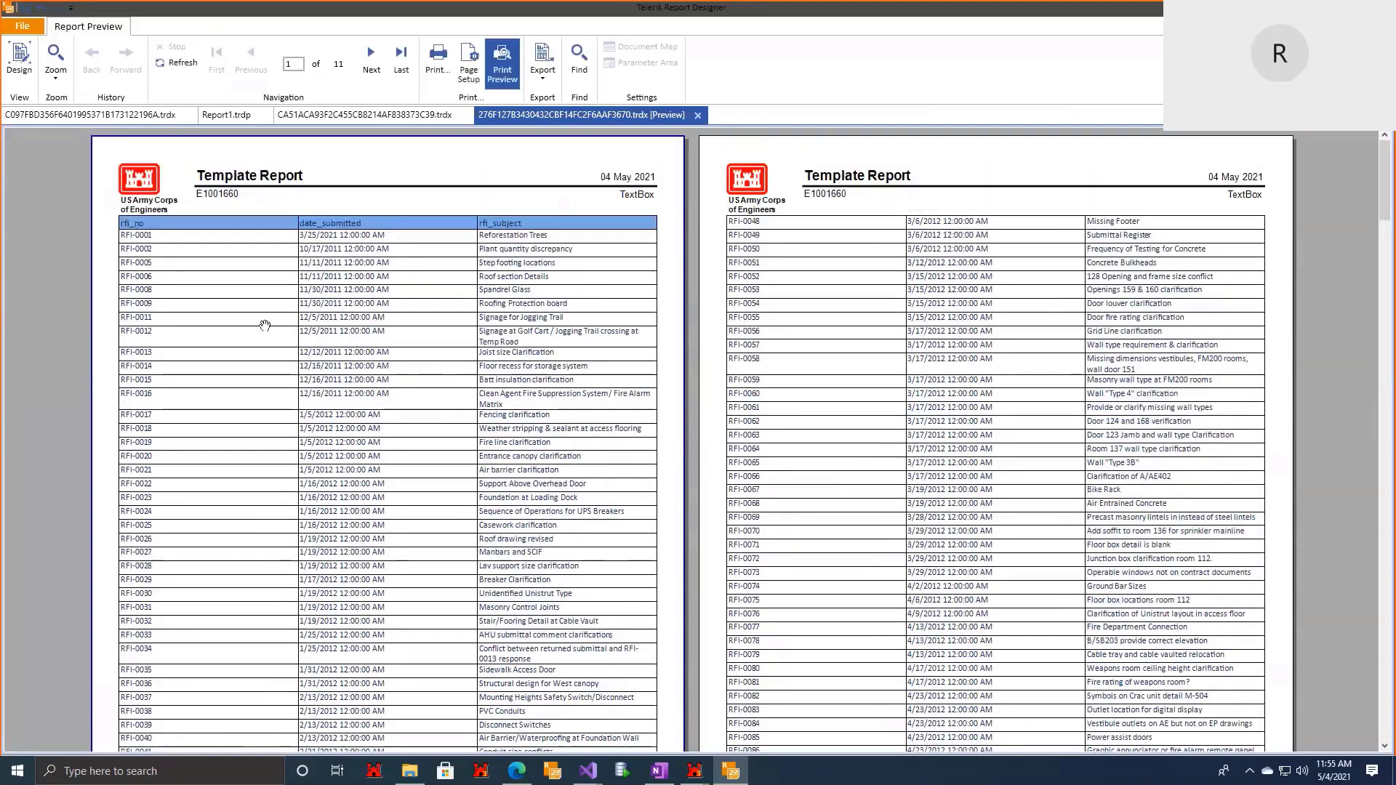
{"action": "left_click", "coordinate": [20, 82]}
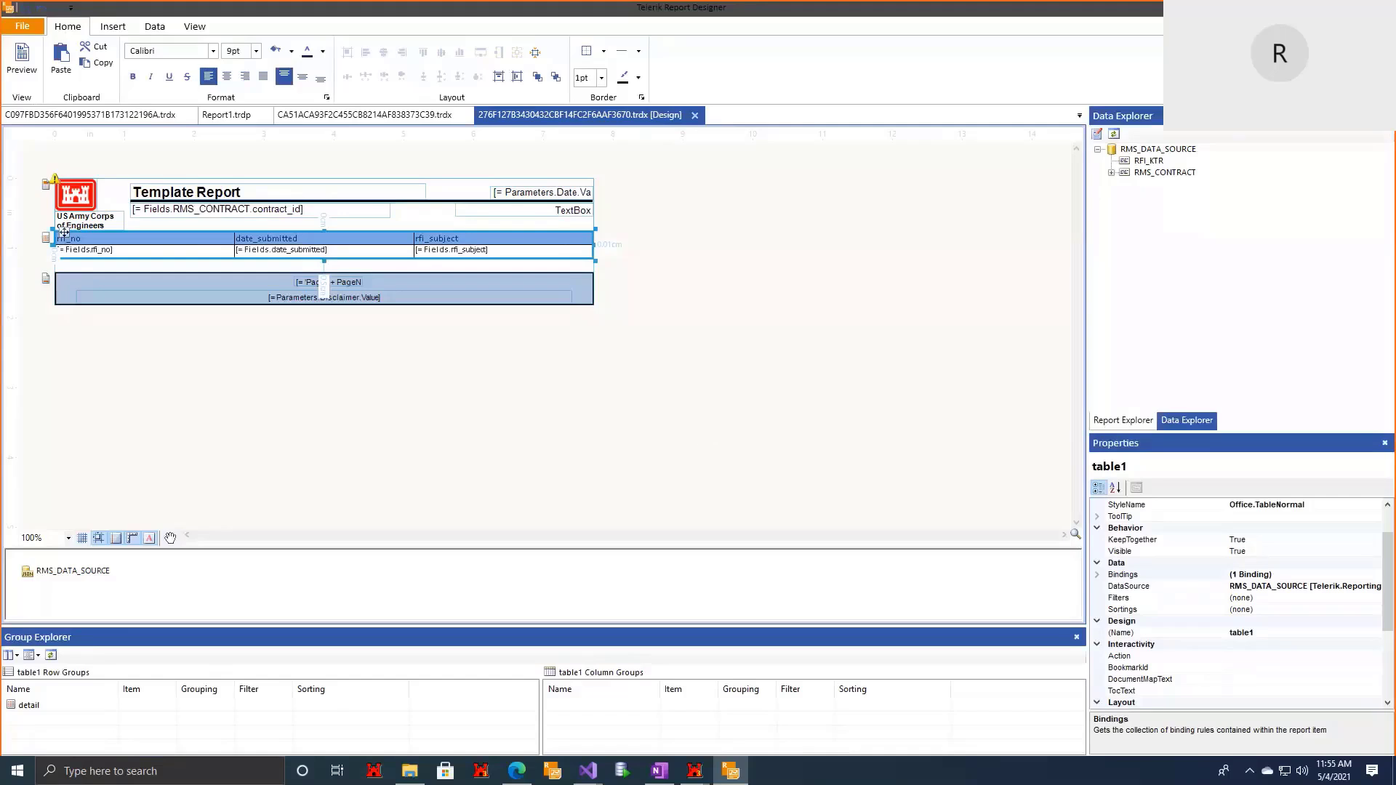
{"action": "key", "text": "alt+F4"}
{"action": "left_click", "coordinate": [674, 434]}
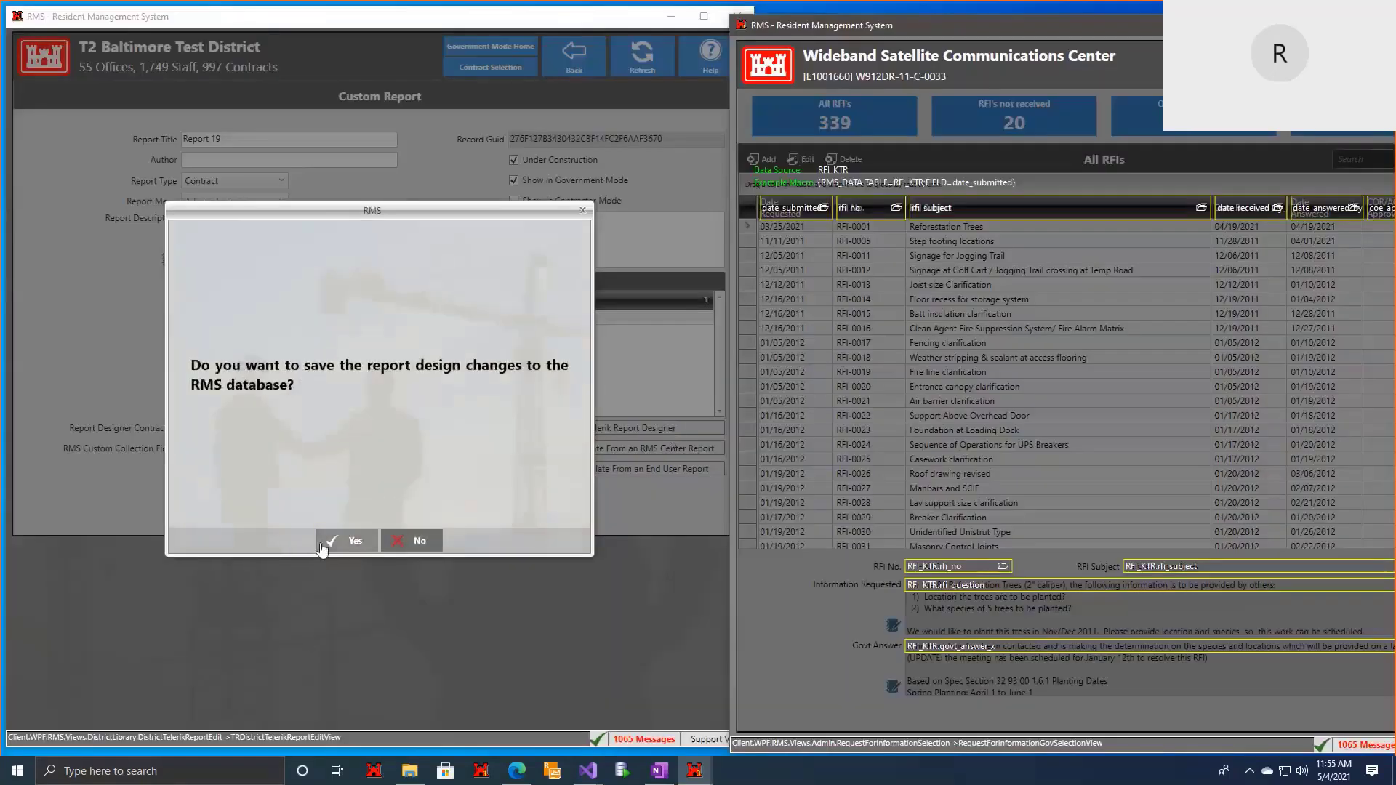
{"action": "left_click", "coordinate": [323, 543]}
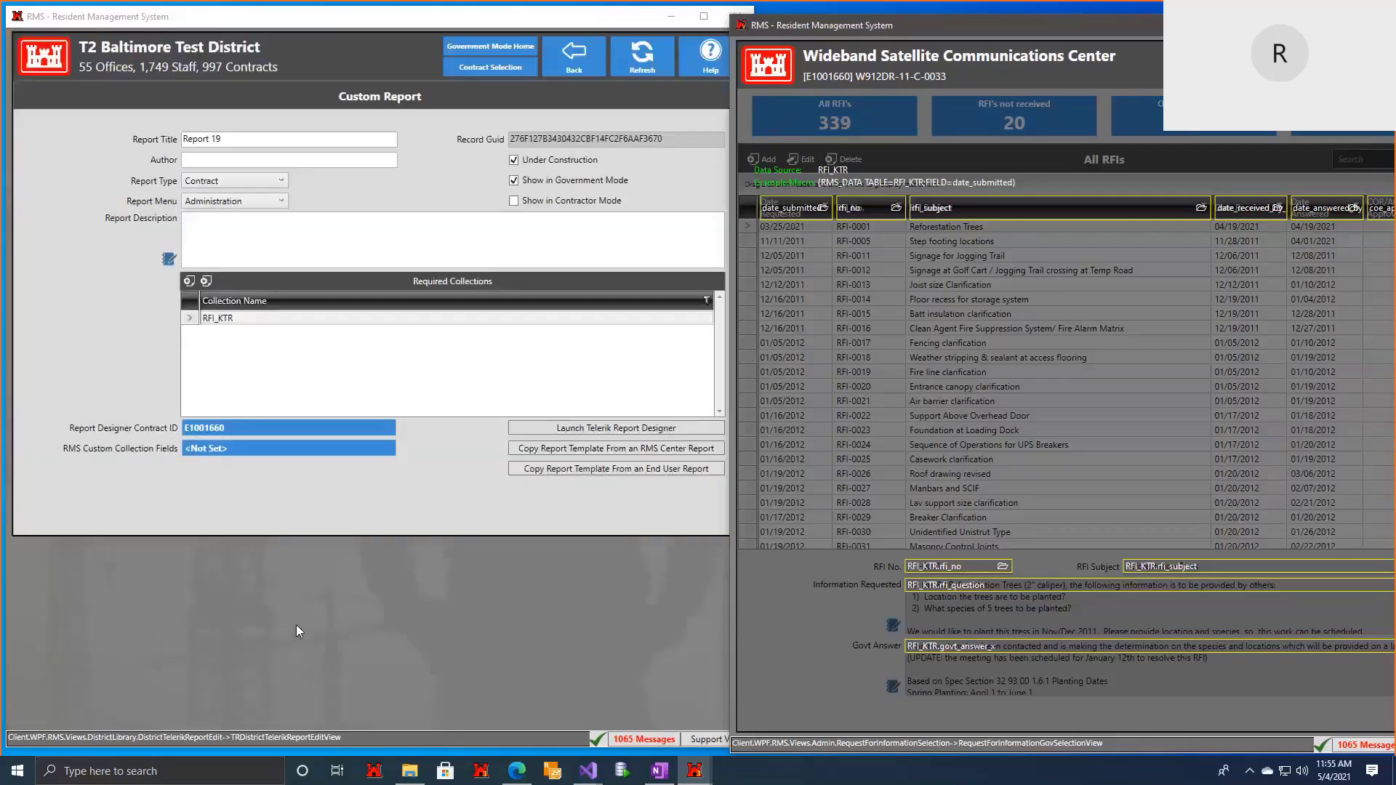
Step: Go back from the custom report to the District Library menu and open the Query Definitions list
{"action": "left_click", "coordinate": [574, 72]}
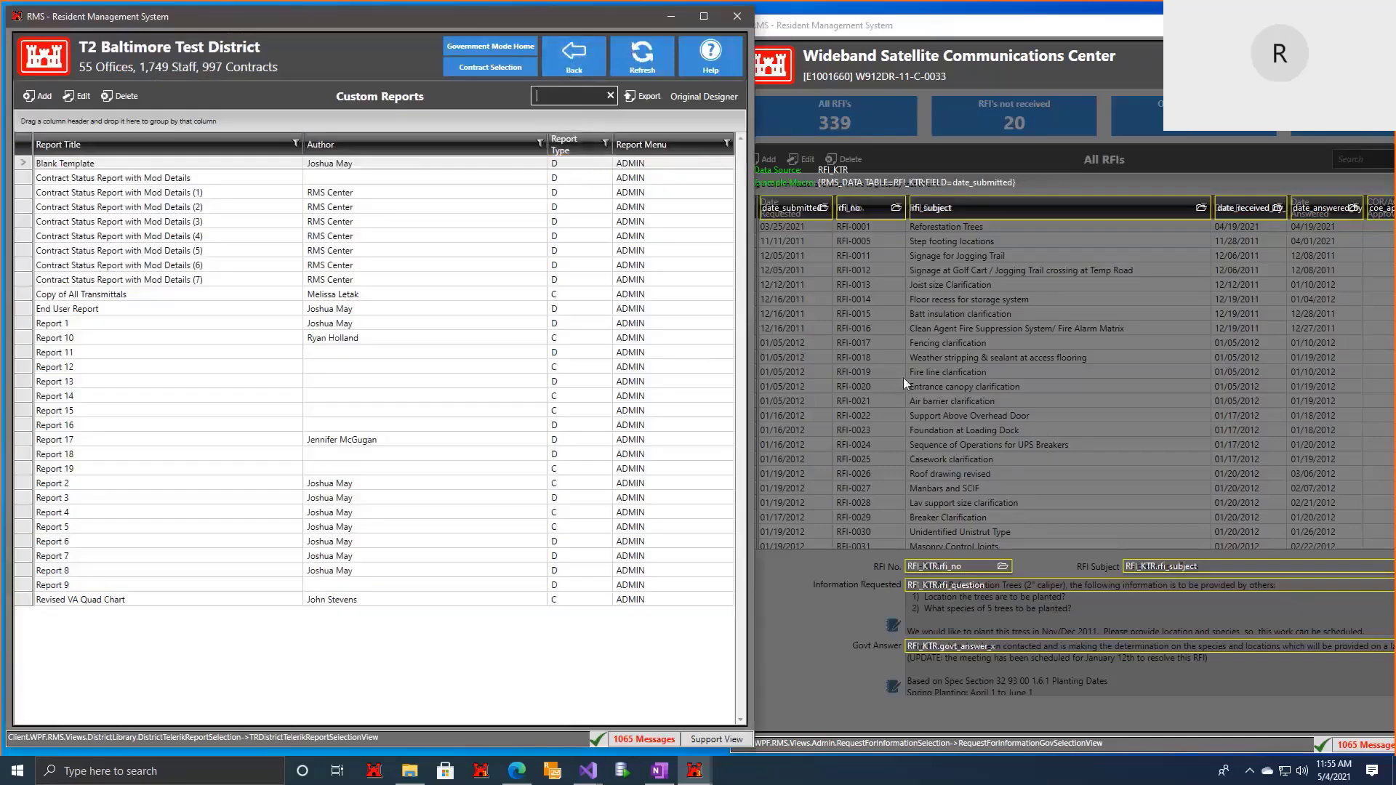
{"action": "left_click", "coordinate": [545, 468]}
{"action": "left_click", "coordinate": [500, 544]}
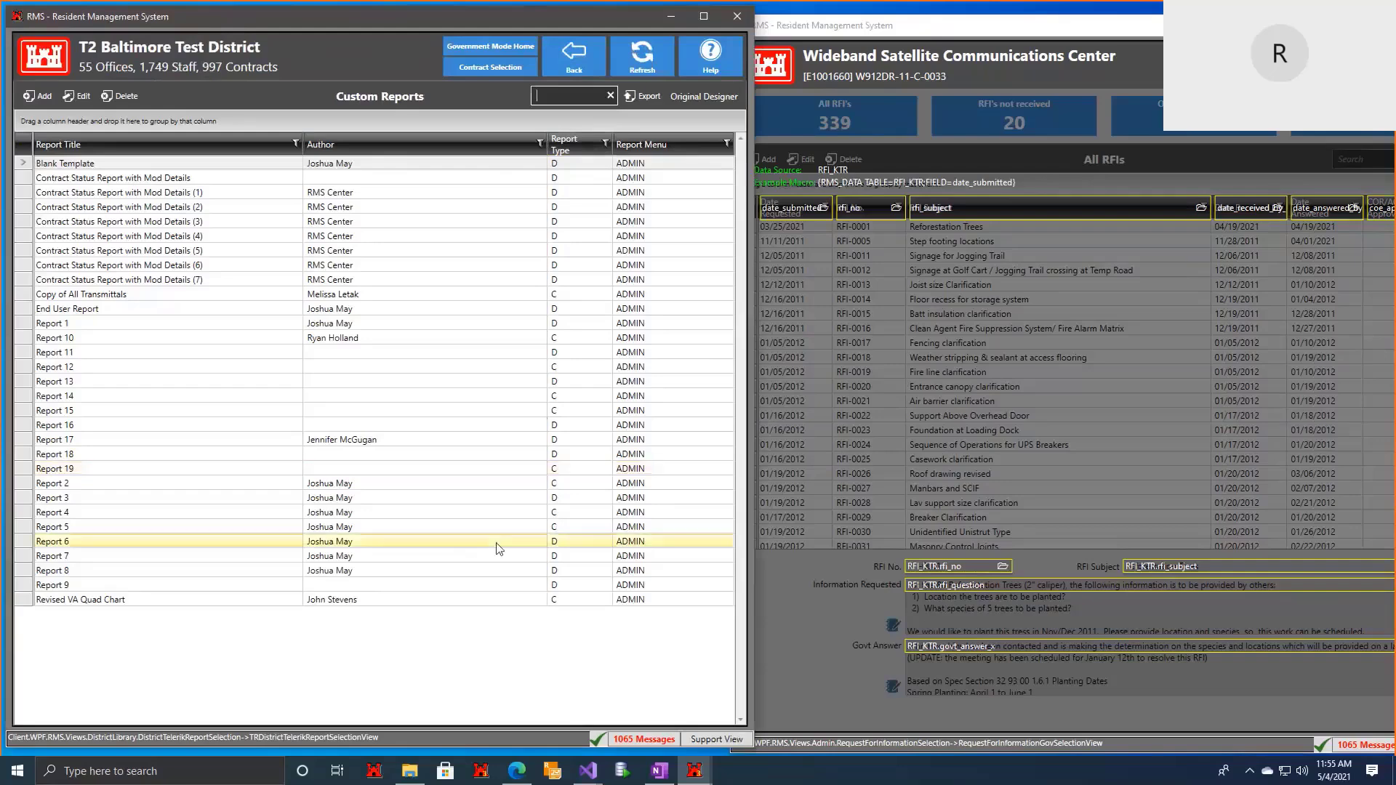
{"action": "left_click", "coordinate": [573, 73]}
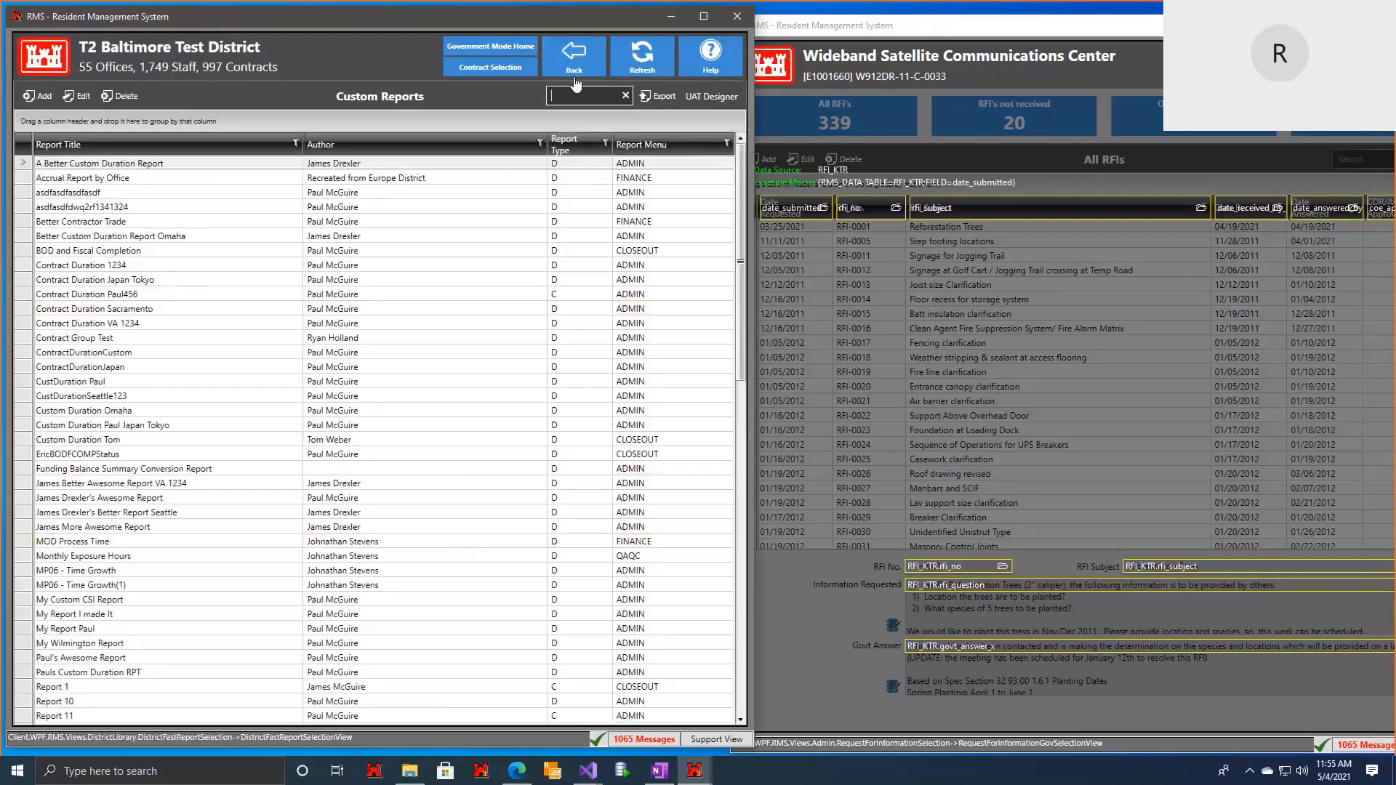
{"action": "left_click", "coordinate": [574, 73]}
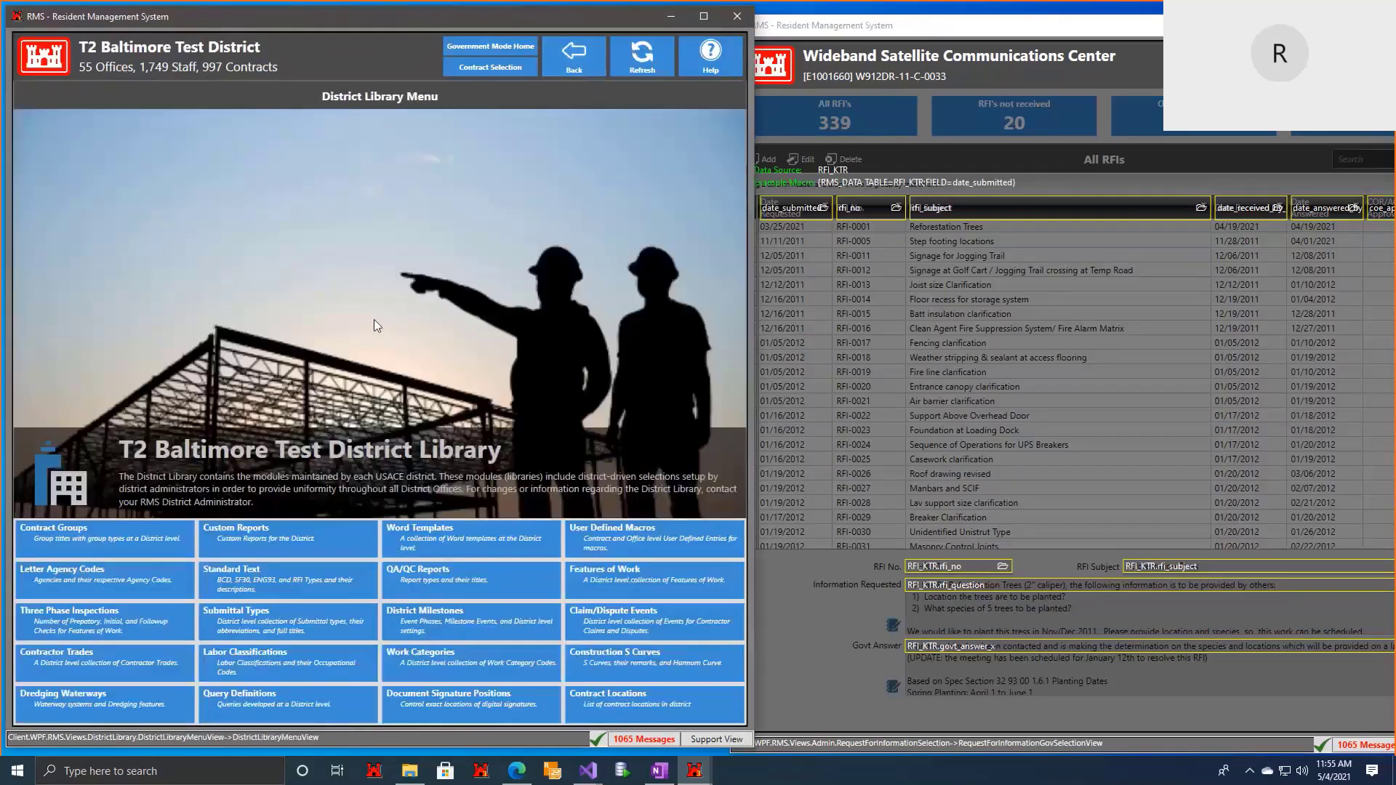
{"action": "left_click", "coordinate": [256, 710]}
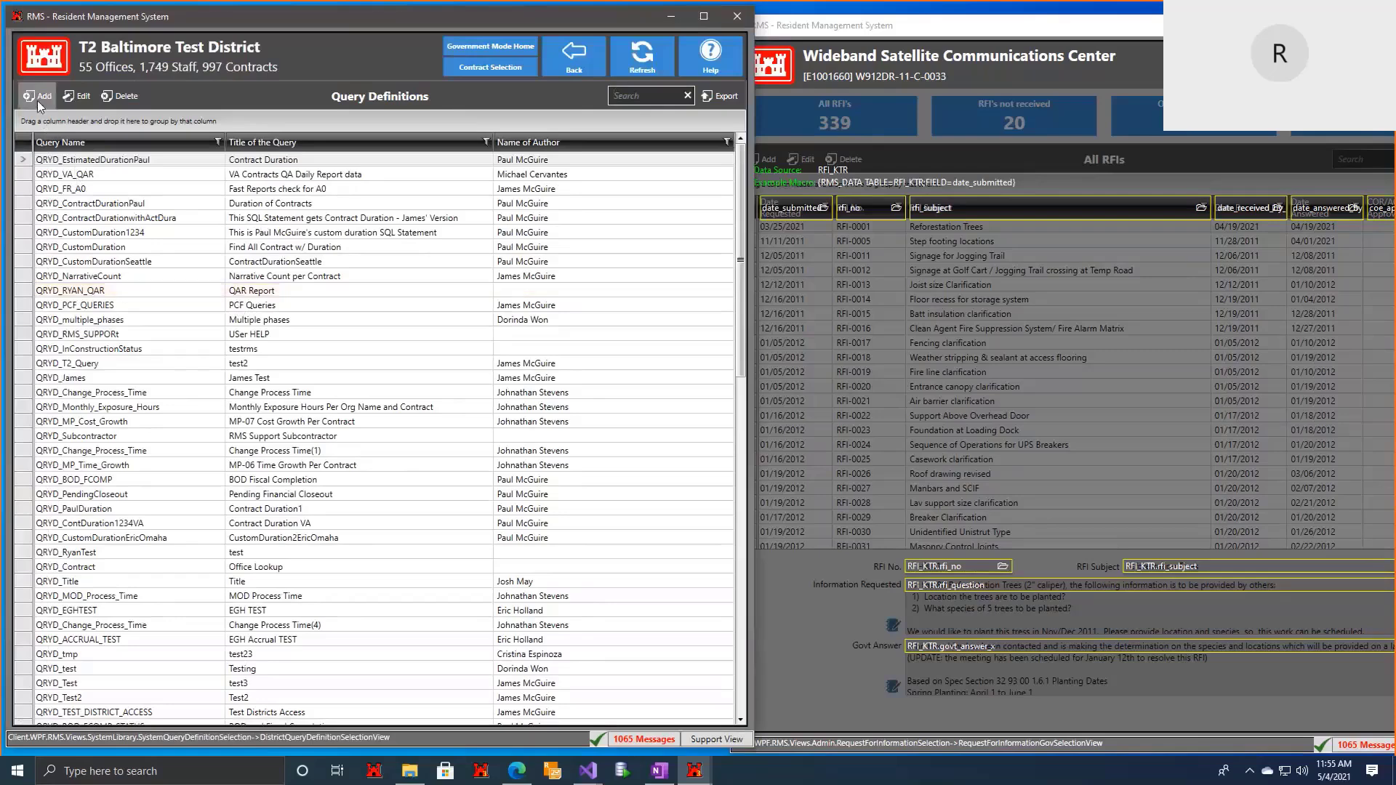
Step: Add a query definition named QRYD_RFI with the title RFI
{"action": "left_click", "coordinate": [37, 101]}
{"action": "left_click", "coordinate": [265, 401]}
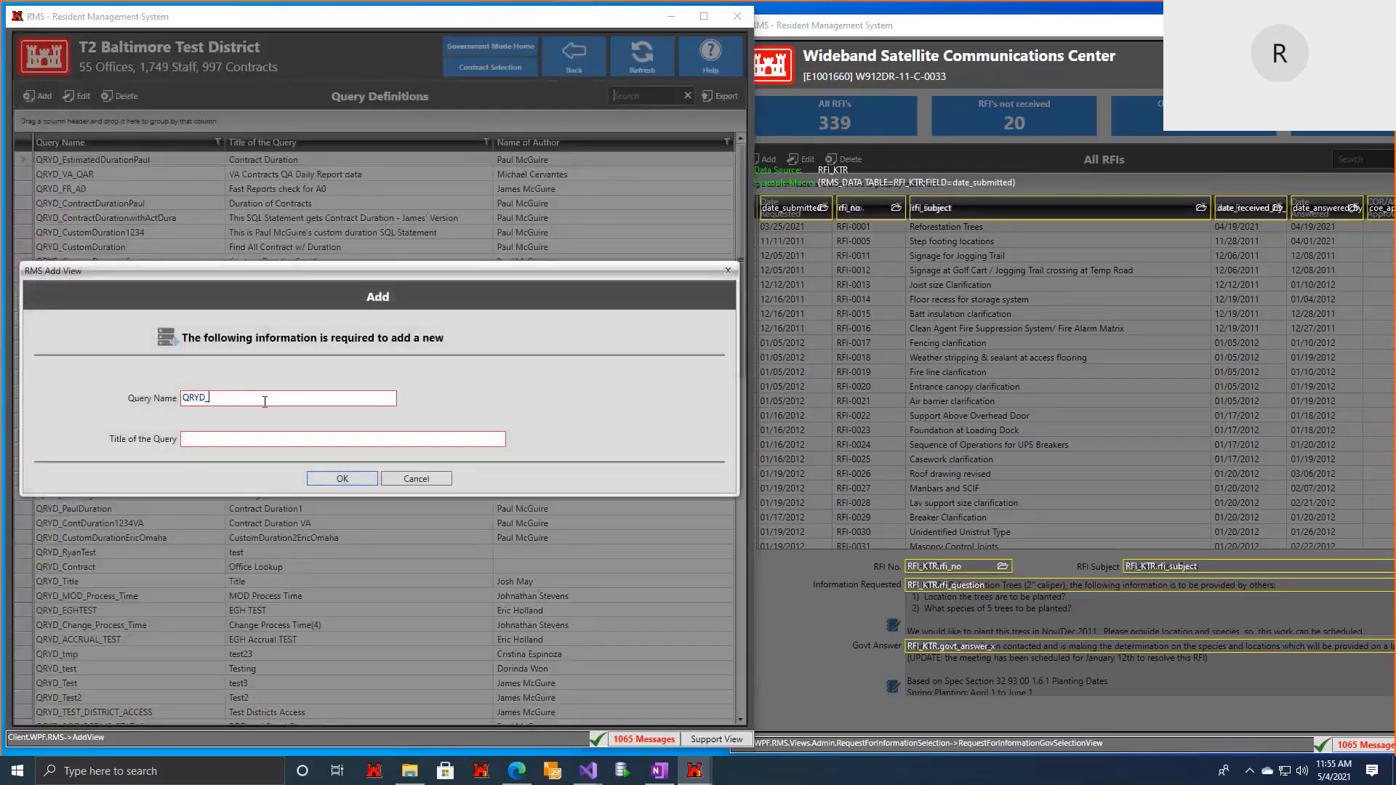
{"action": "type", "text": "RFI"}
{"action": "left_click", "coordinate": [268, 439]}
{"action": "type", "text": "RFI"}
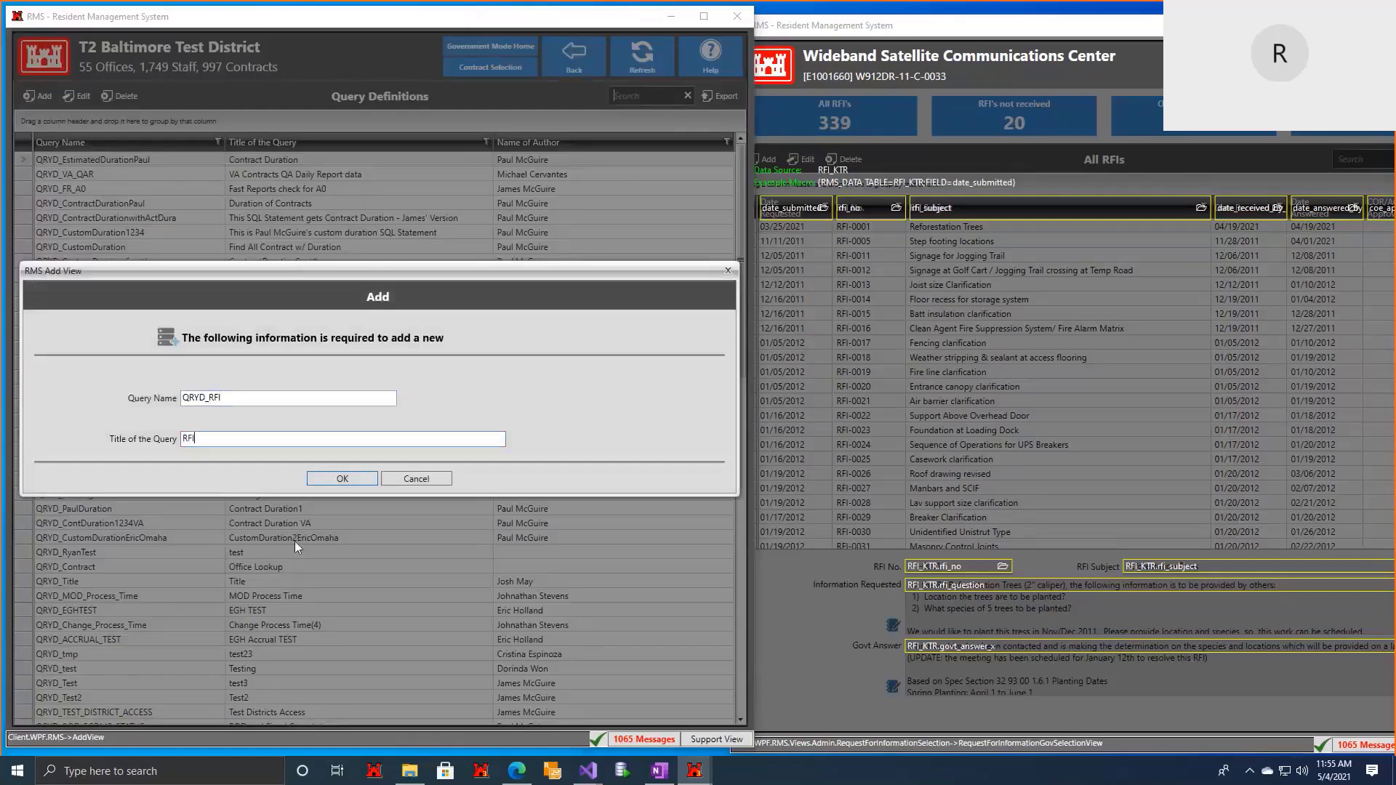
{"action": "left_click", "coordinate": [341, 478]}
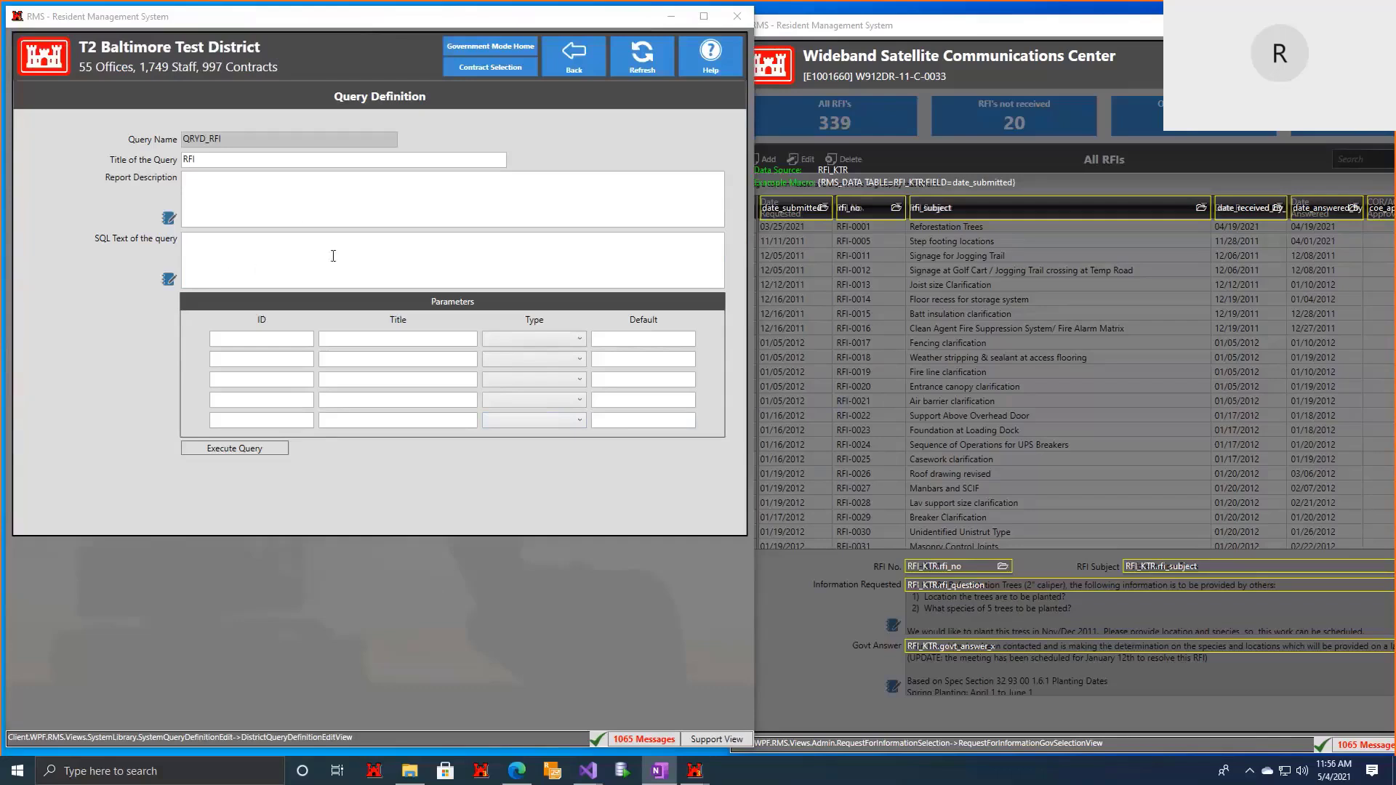
Step: Enter SQL selecting DATE_SUBMITTED, RFI_NO and RFI_SUBJECT from RFI_KTR, joining CONTRACT and OFFICES, where OFFICE_ID = :officeID and ROWNUM <= 150
{"action": "left_click", "coordinate": [168, 280]}
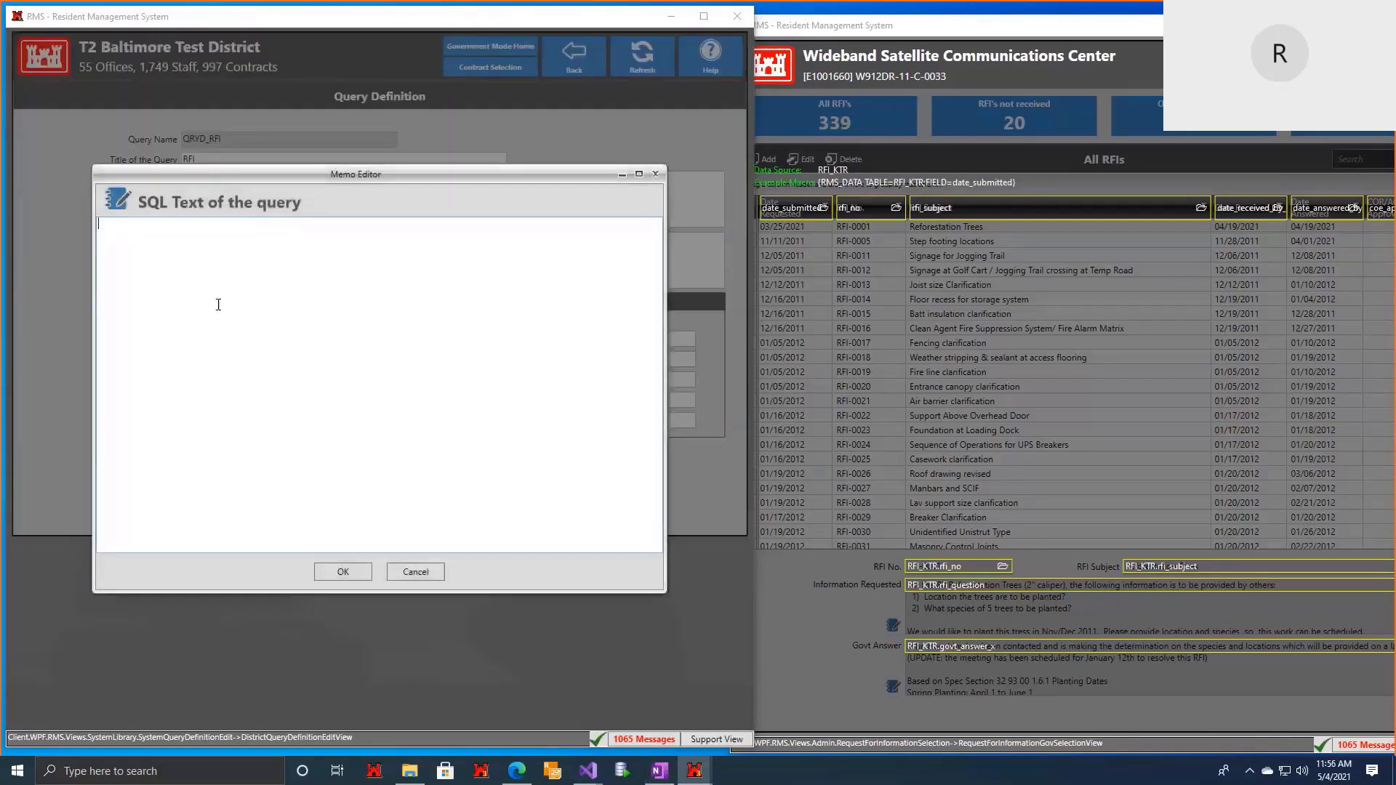
{"action": "type", "text": "SELECT R.DATE_SUBMITTED, R.RFI_NO, R.RFI_SUBJECT FROM RFI_KTR R  LEFT OUTER JOIN CONTRACT C ON C.CONTRACT_ID = R.CONTRACT_ID  LEFT OUTER JOIN OFFICES O ON O.OFFICE_ID = C.OFFICE_ID WHERE O.OFFICE_ID = :officeID AND ROWNUM <= 150"}
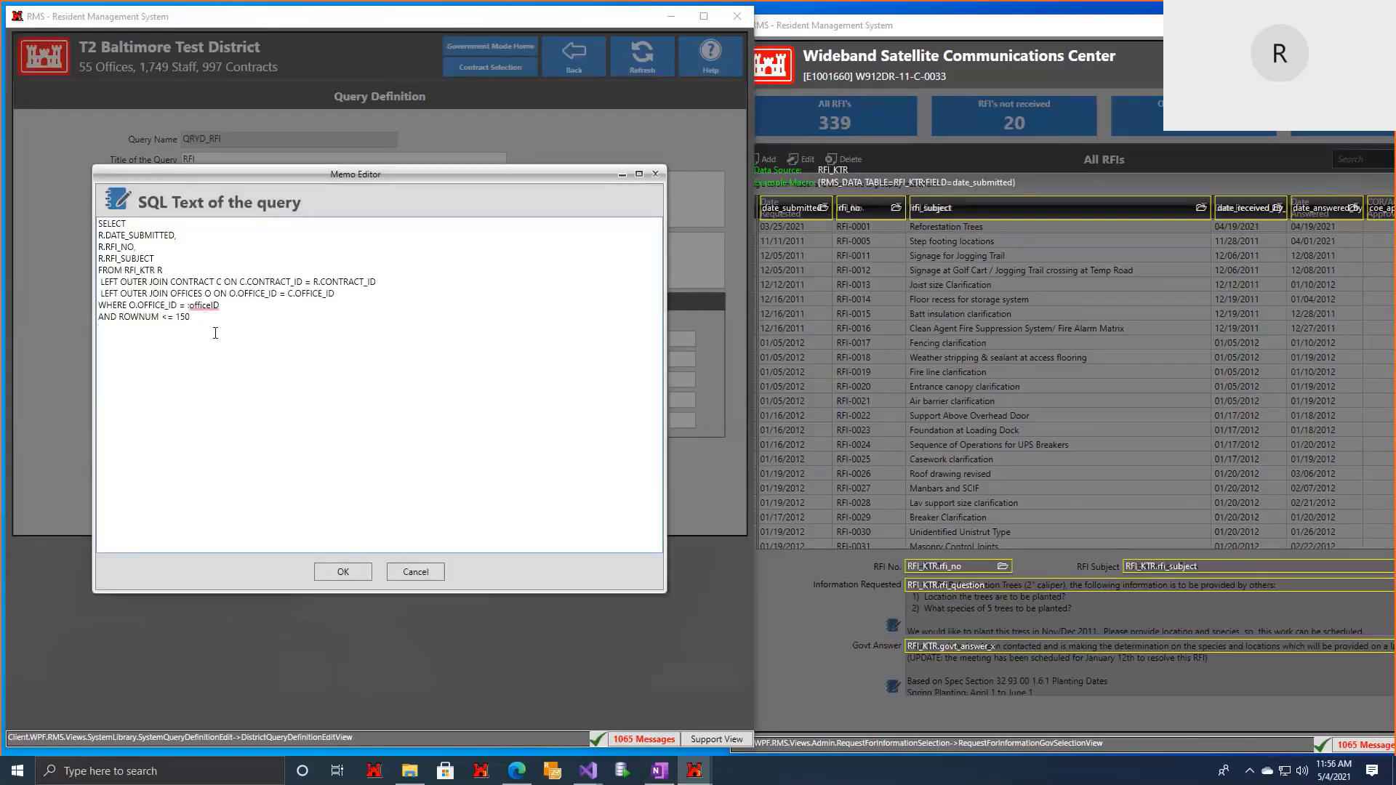
{"action": "left_click_drag", "start_coordinate": [210, 330], "coordinate": [95, 305]}
{"action": "left_click", "coordinate": [188, 306]}
{"action": "left_click_drag", "start_coordinate": [188, 306], "coordinate": [231, 307]}
{"action": "left_click_drag", "start_coordinate": [396, 174], "coordinate": [979, 139]}
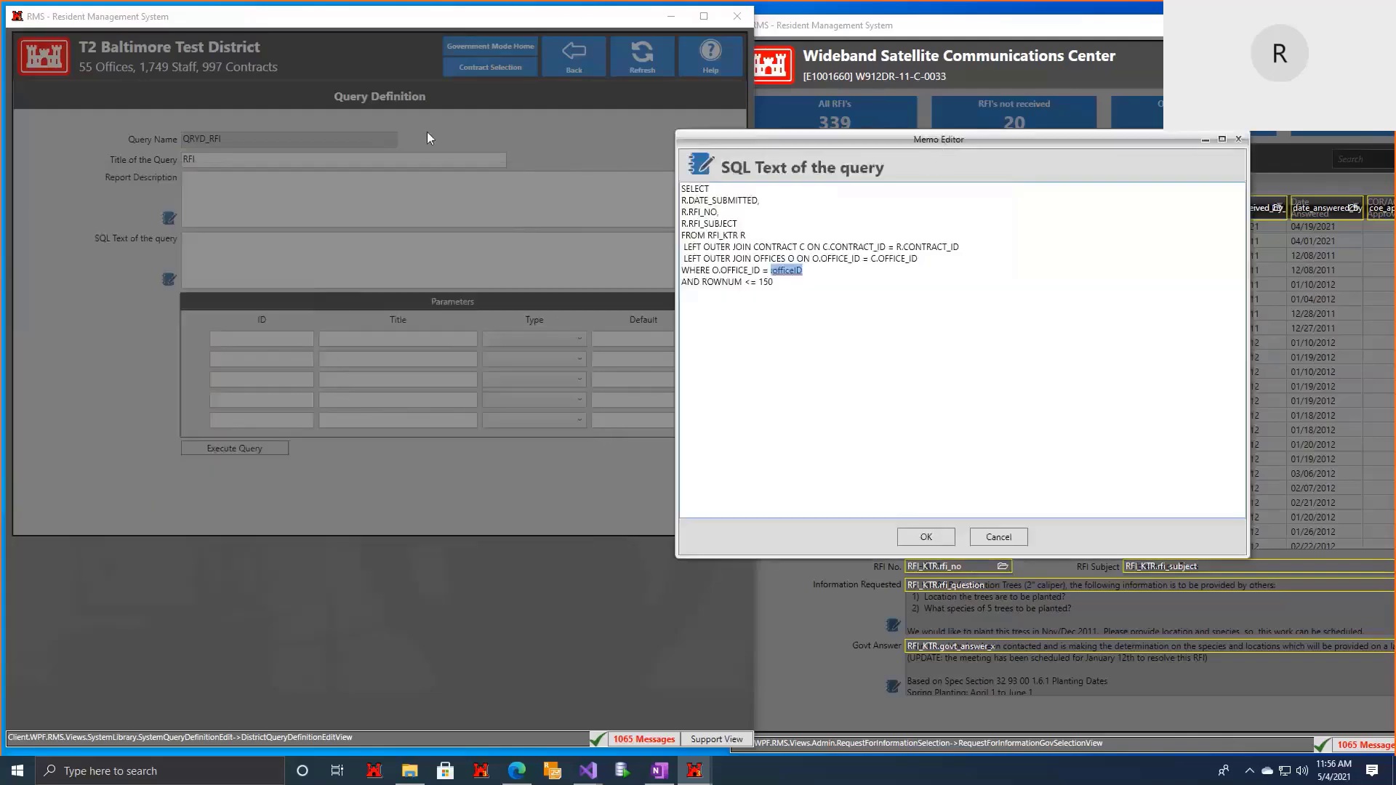
{"action": "left_click_drag", "start_coordinate": [954, 142], "coordinate": [427, 133]}
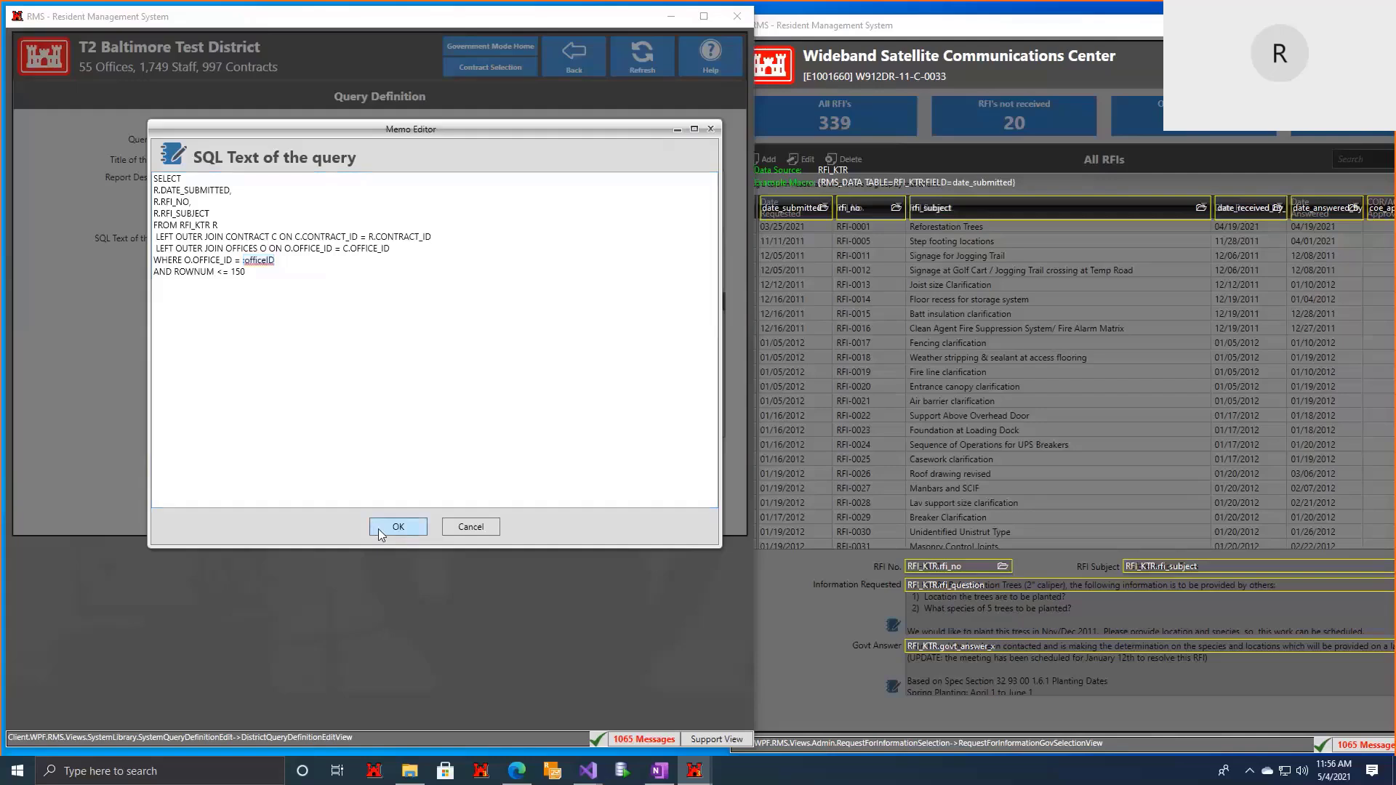
{"action": "left_click", "coordinate": [398, 527]}
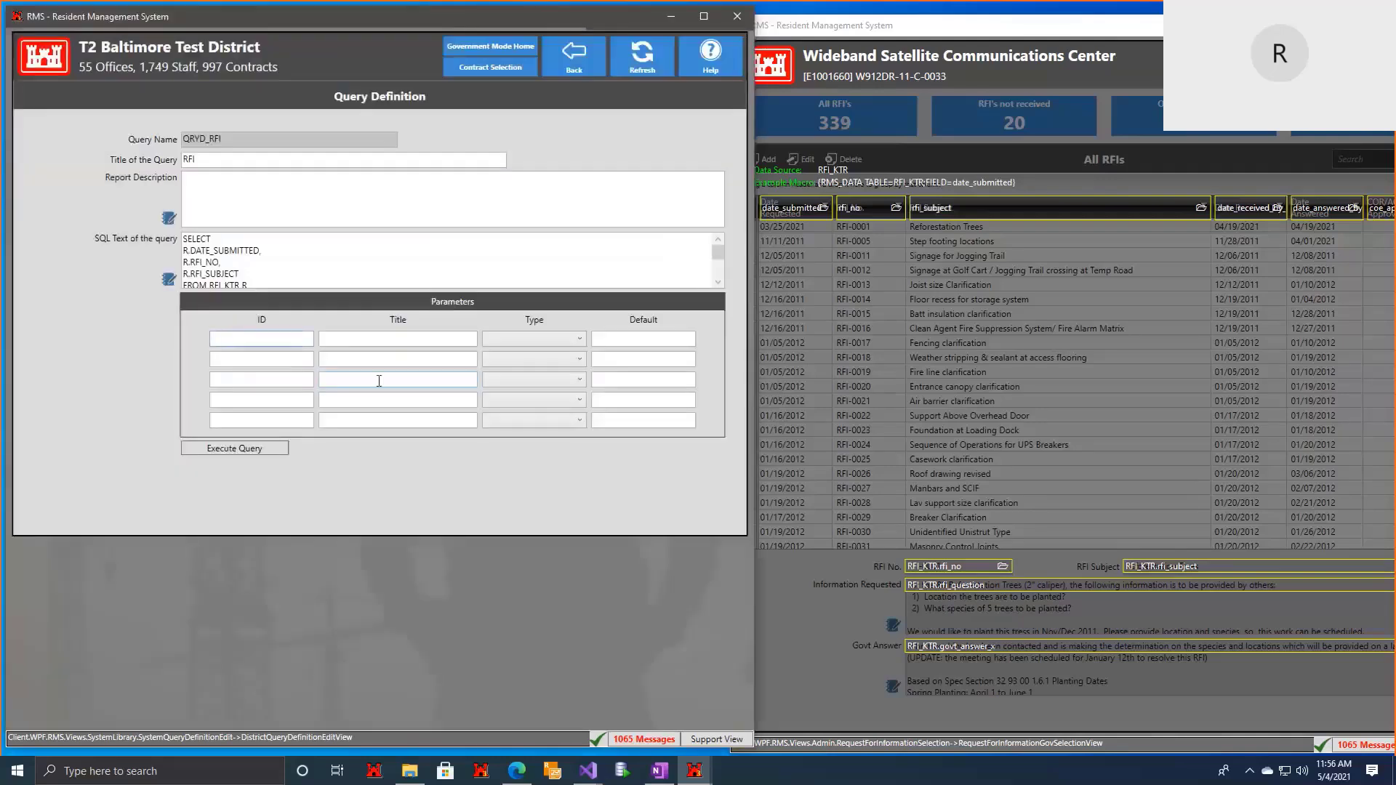
Step: Define the first query parameter with ID officeID, title Office ID, type String and default E1000020, and execute the query
{"action": "type", "text": "officeID"}
{"action": "key", "text": "Tab"}
{"action": "type", "text": "Office "}
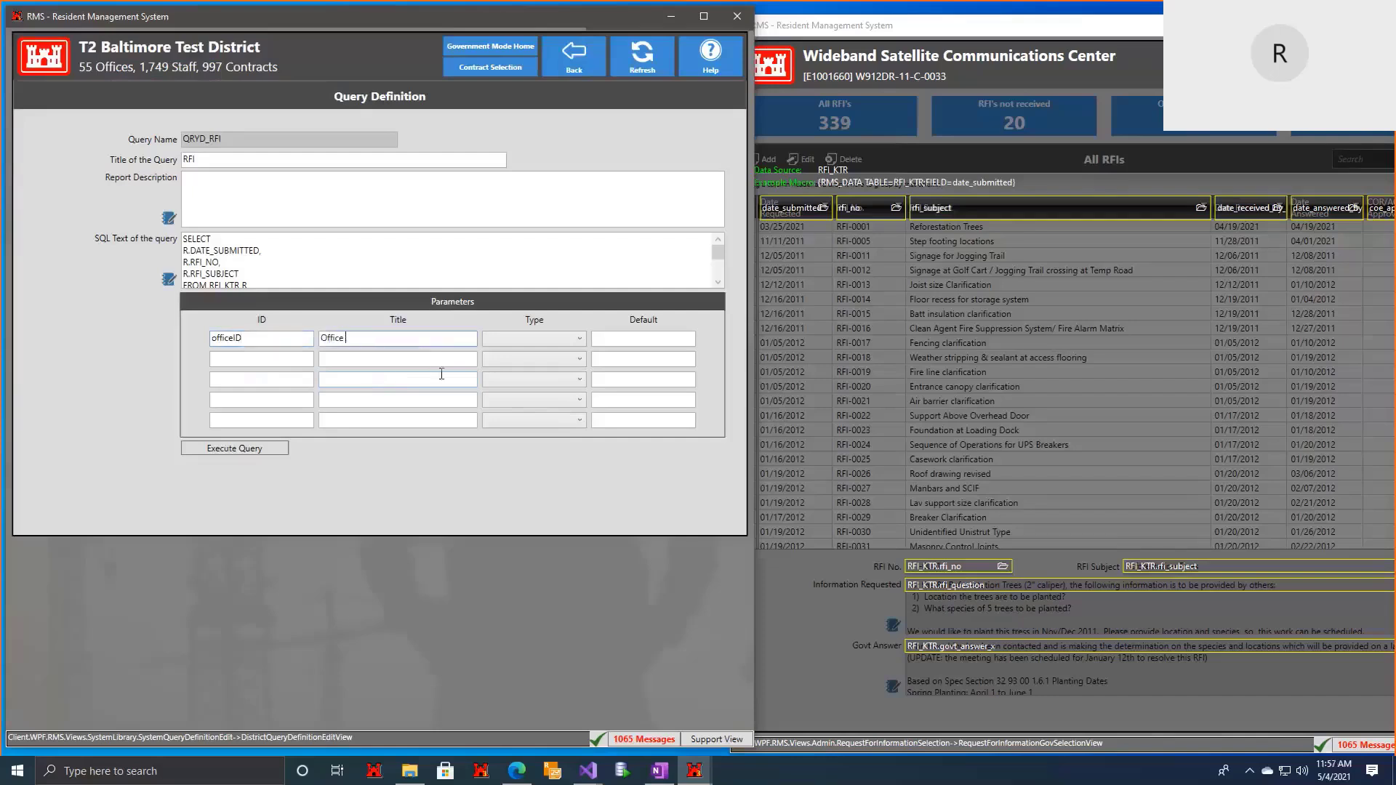
{"action": "type", "text": "ID"}
{"action": "left_click", "coordinate": [565, 346]}
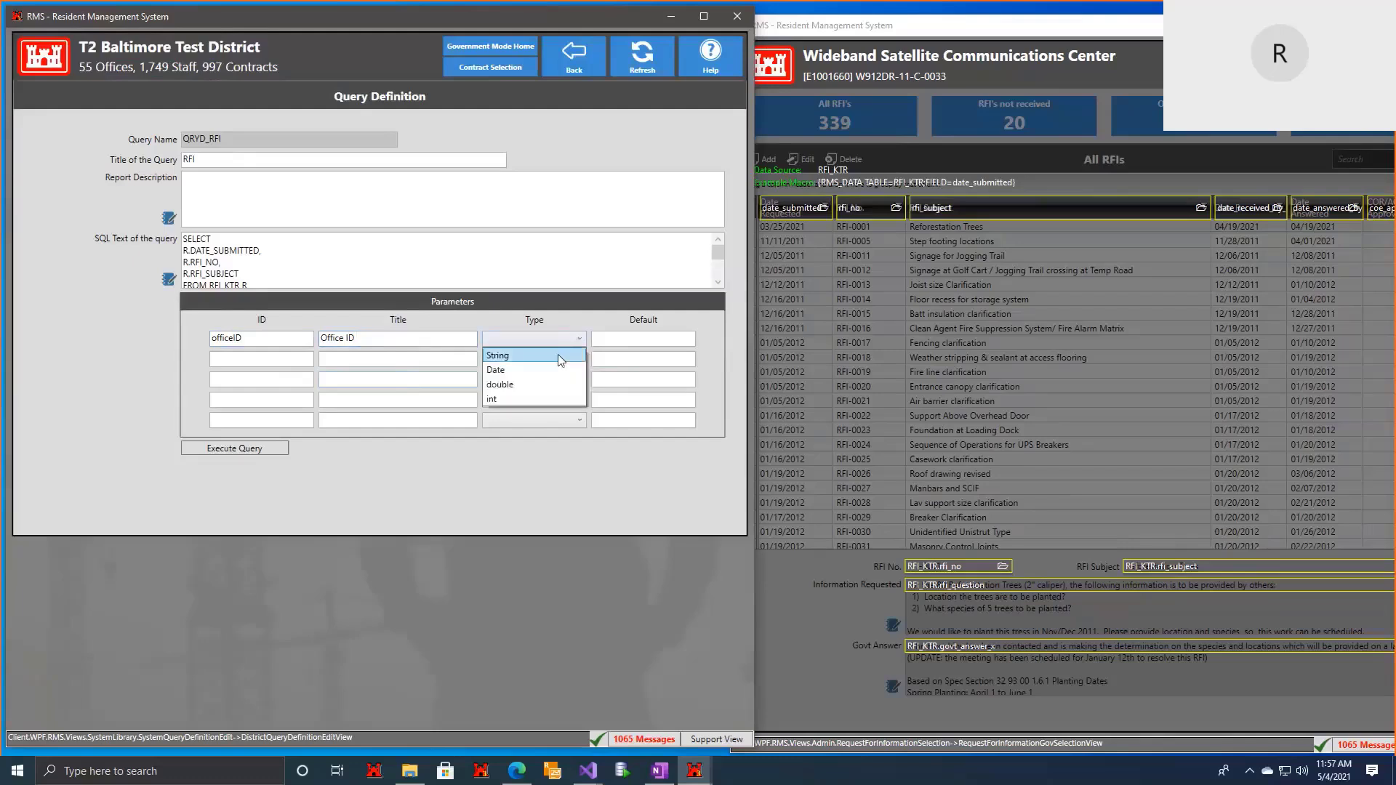
{"action": "left_click", "coordinate": [557, 356]}
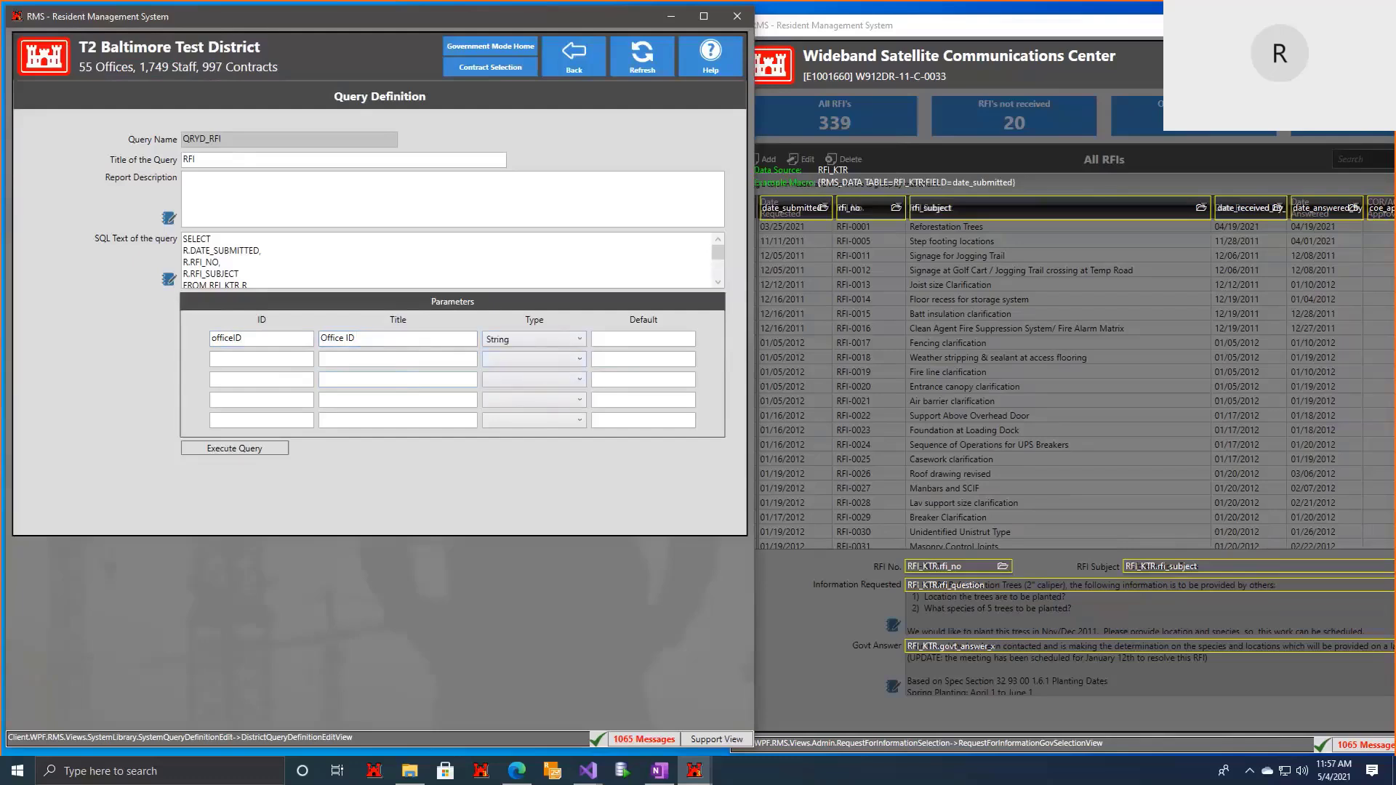
{"action": "key", "text": "alt+Tab"}
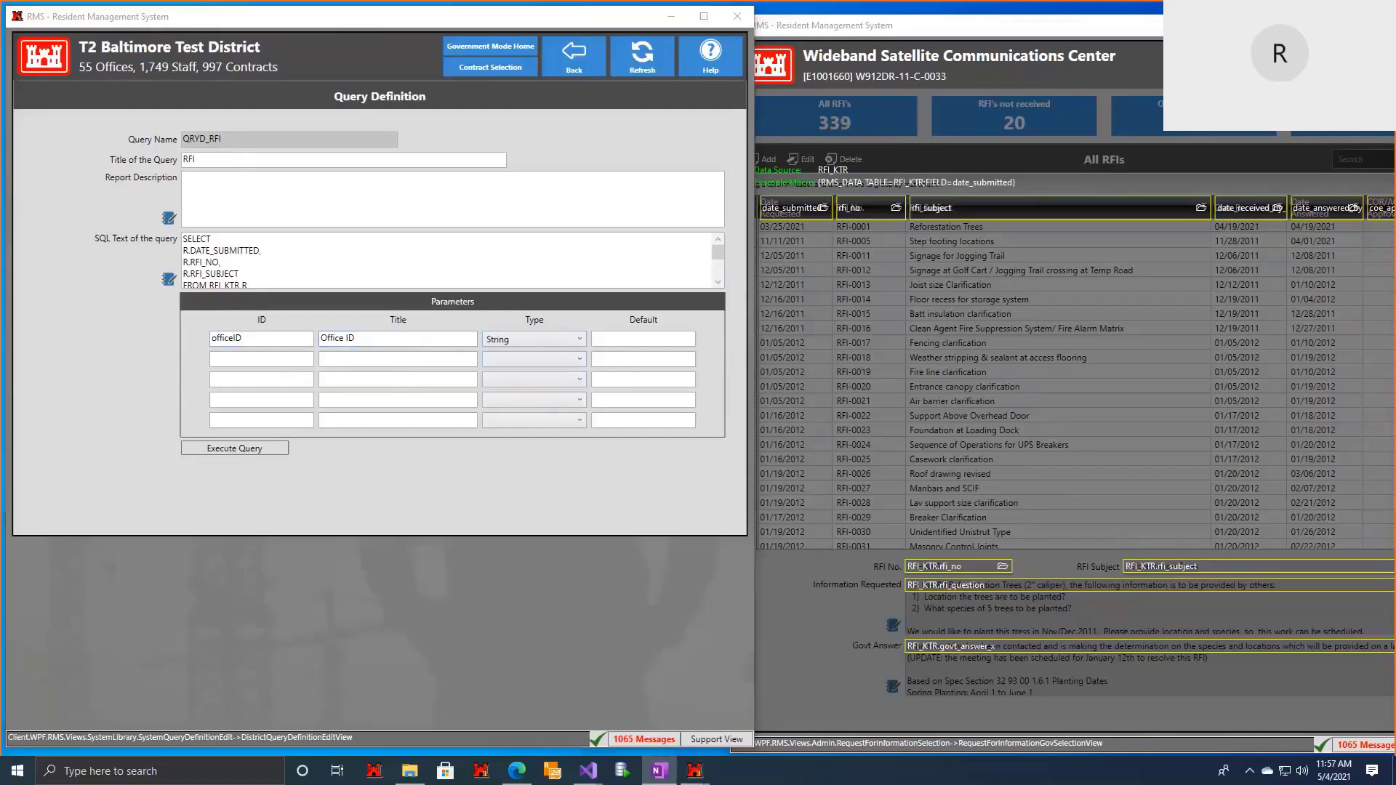
{"action": "left_click", "coordinate": [626, 338]}
{"action": "type", "text": "E1000020"}
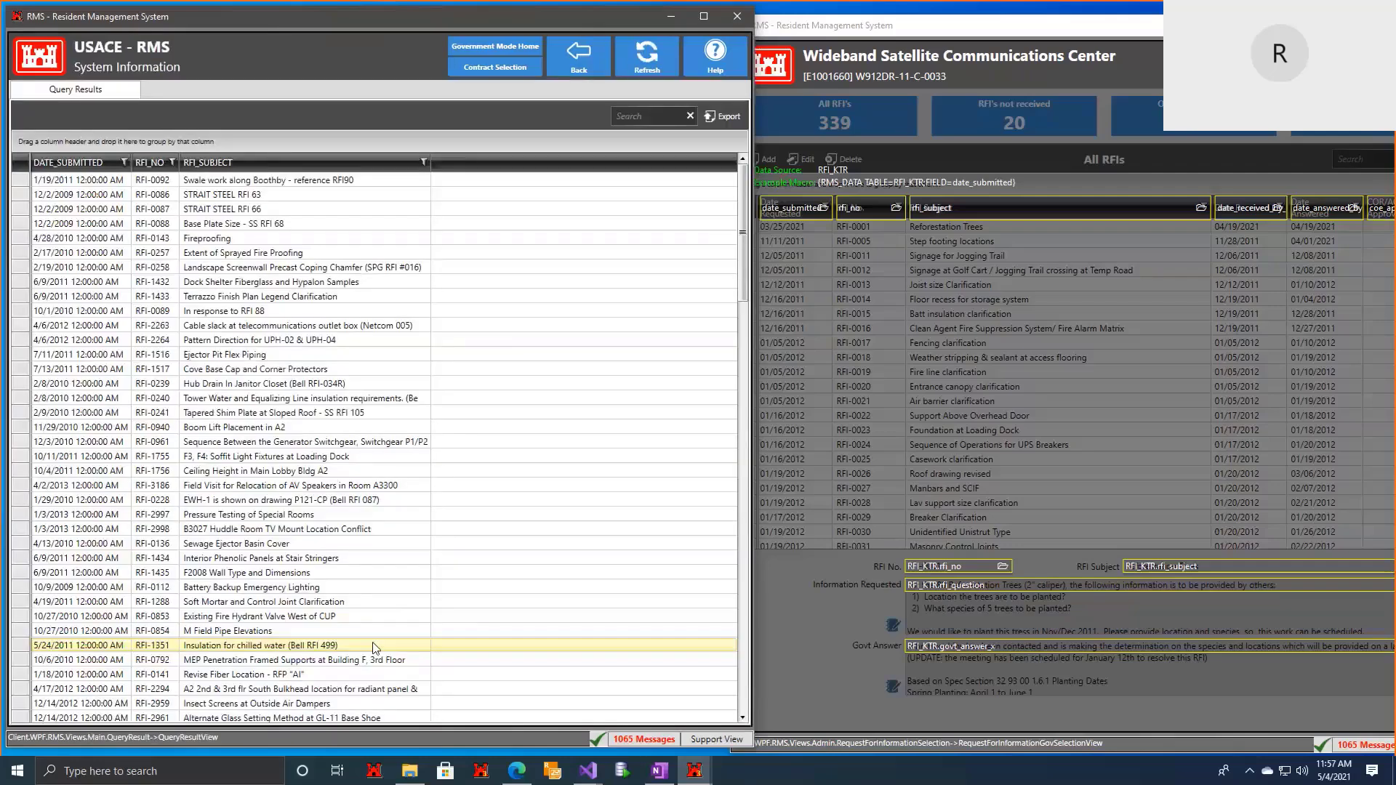
Step: Review the RFI records in the query results and return to the District Library menu
{"action": "scroll", "coordinate": [138, 487], "scroll_direction": "down", "scroll_amount": 4}
{"action": "scroll", "coordinate": [199, 507], "scroll_direction": "up", "scroll_amount": 3}
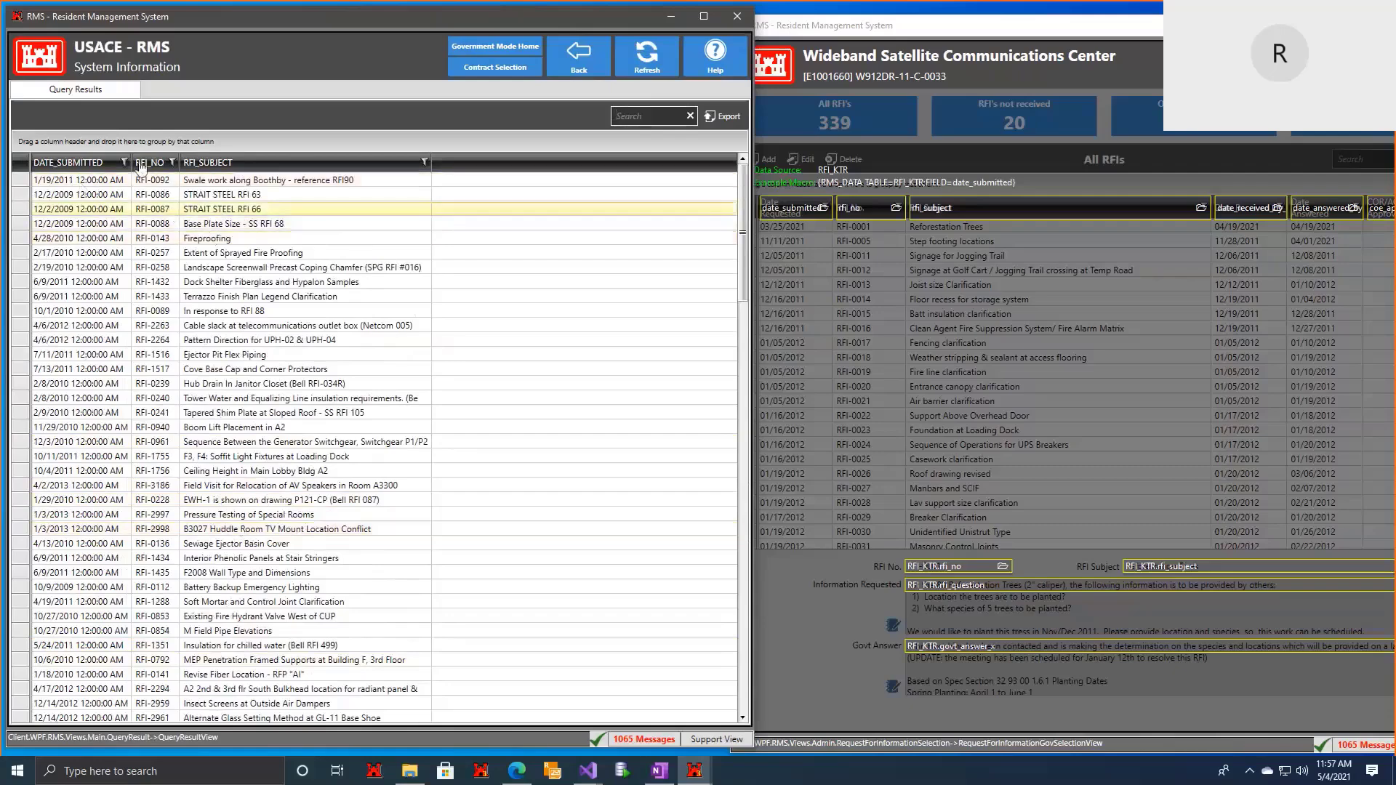
{"action": "scroll", "coordinate": [275, 403], "scroll_direction": "down", "scroll_amount": 15}
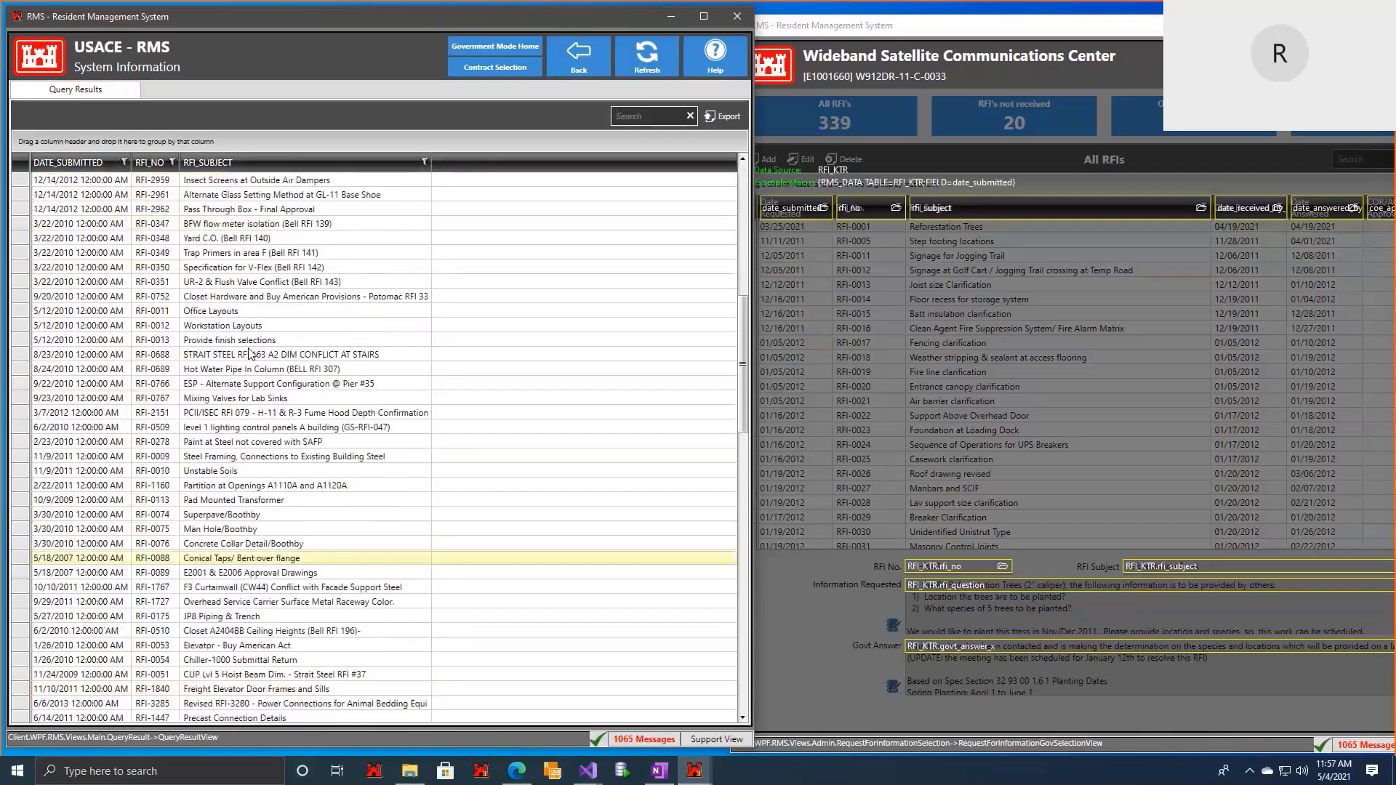
{"action": "scroll", "coordinate": [274, 403], "scroll_direction": "up", "scroll_amount": 15}
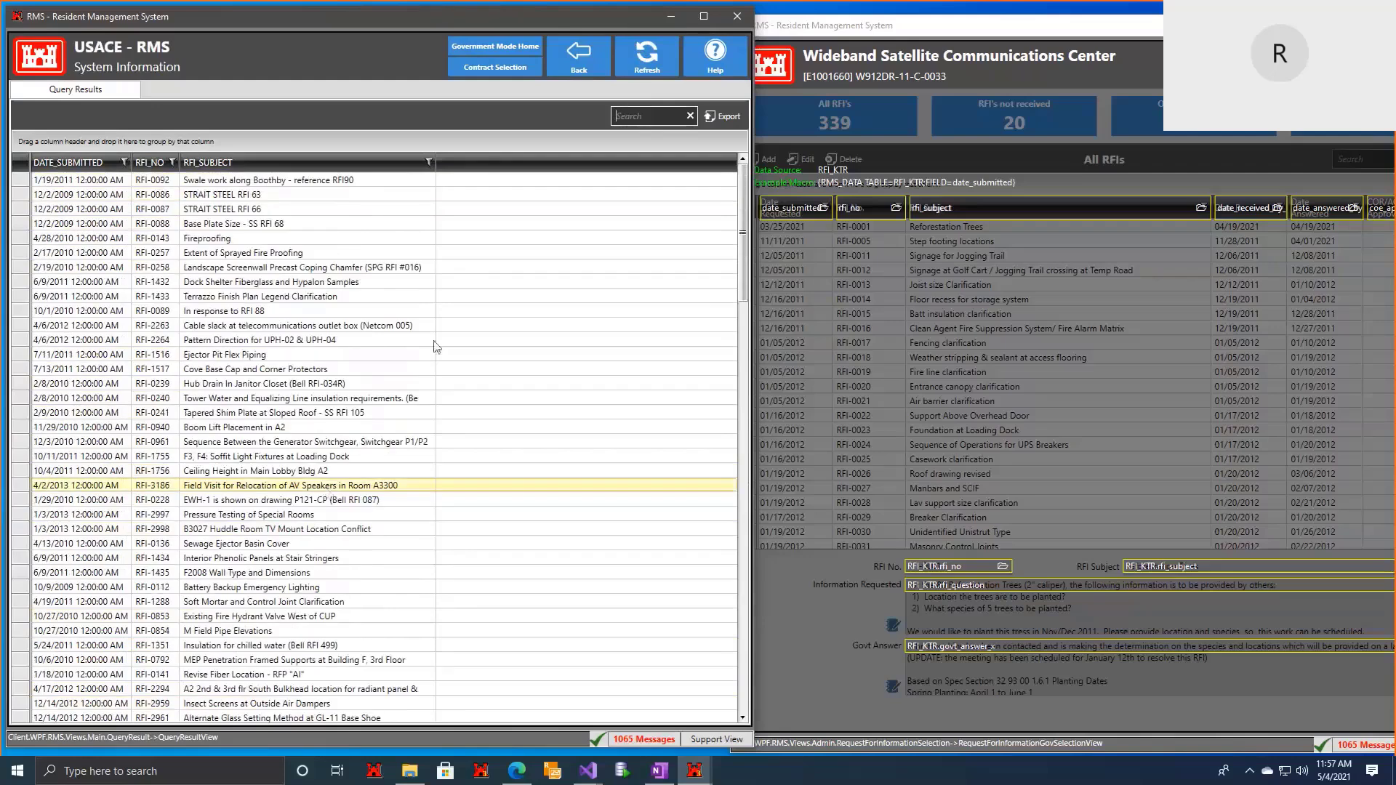
{"action": "left_click", "coordinate": [580, 70]}
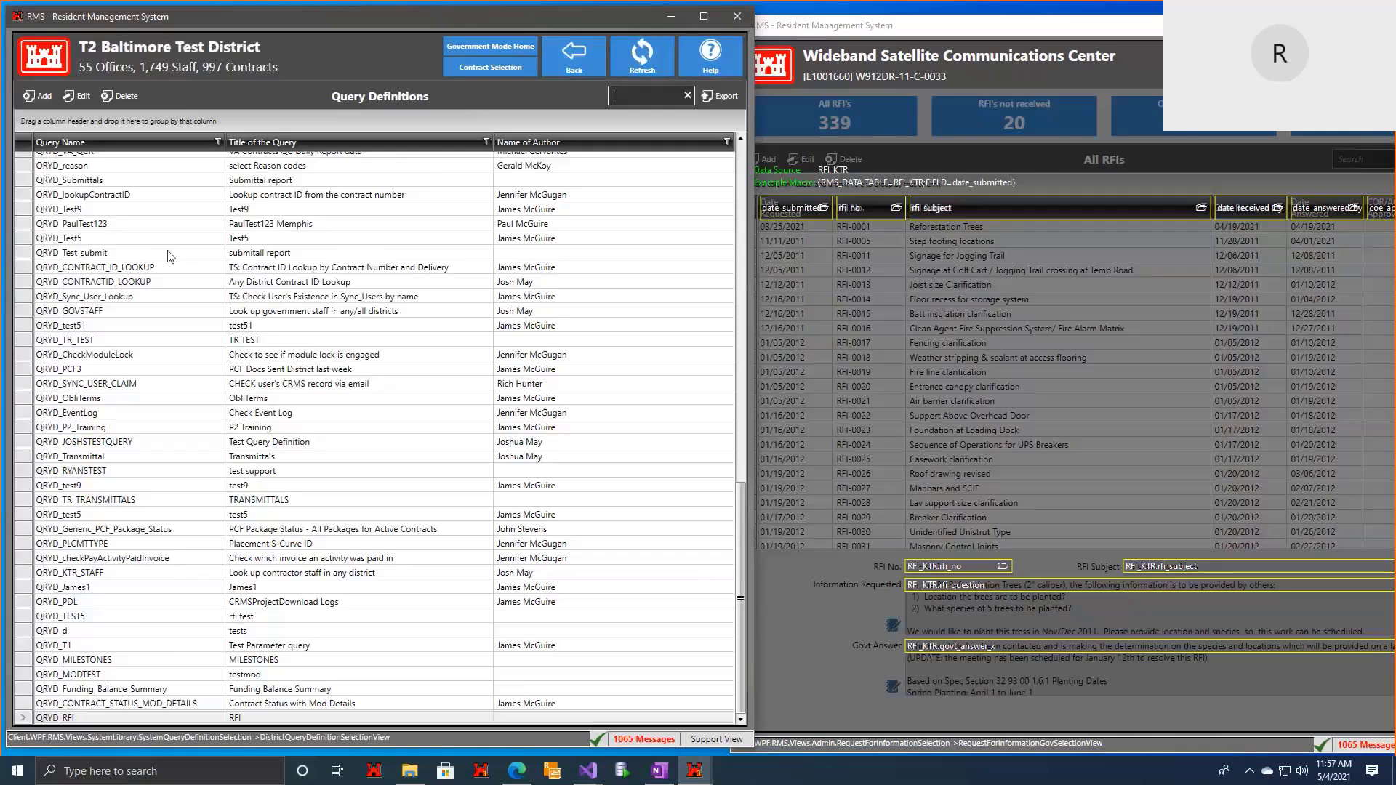
{"action": "left_click", "coordinate": [573, 55]}
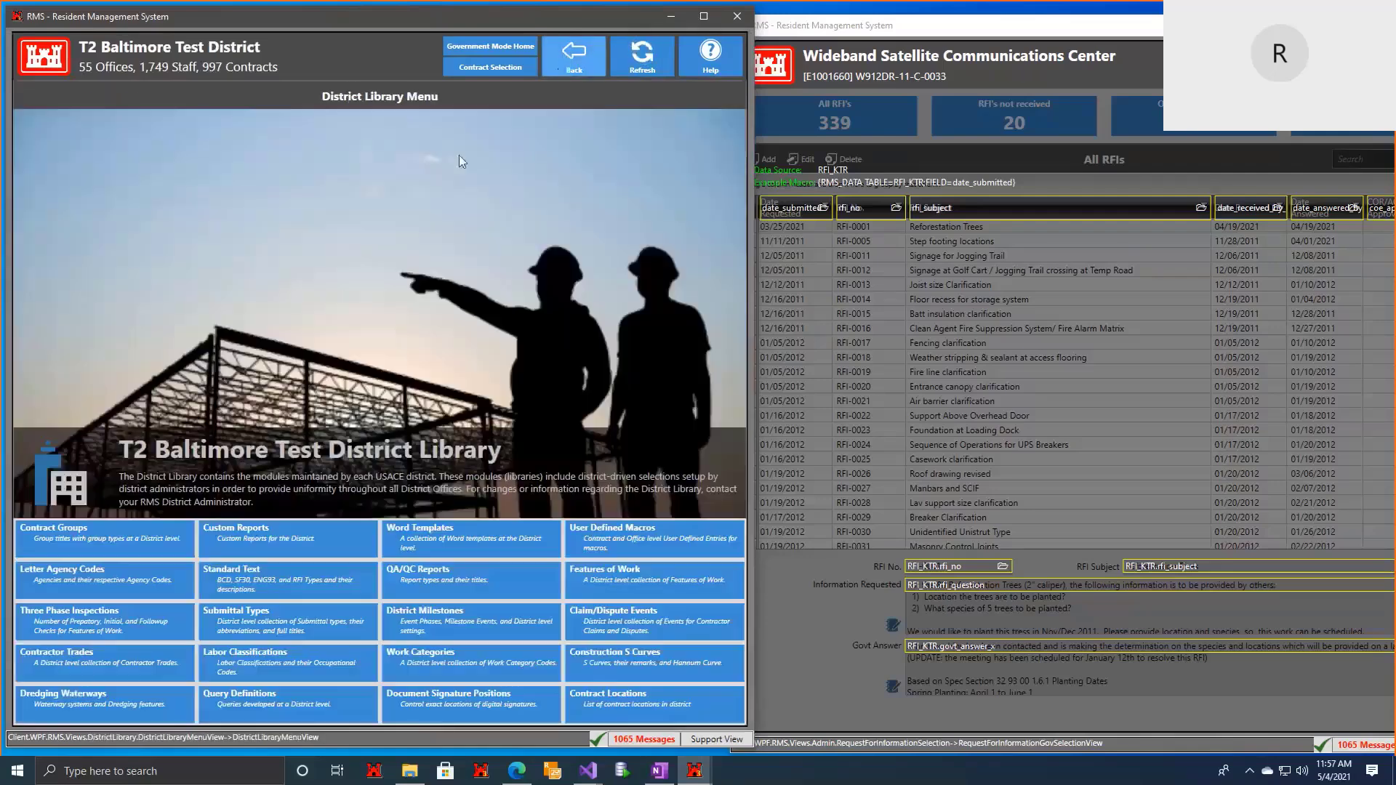
Step: Open the district's custom reports, switch to the UAT Designer list, and add a new report of type District
{"action": "left_click", "coordinate": [308, 546]}
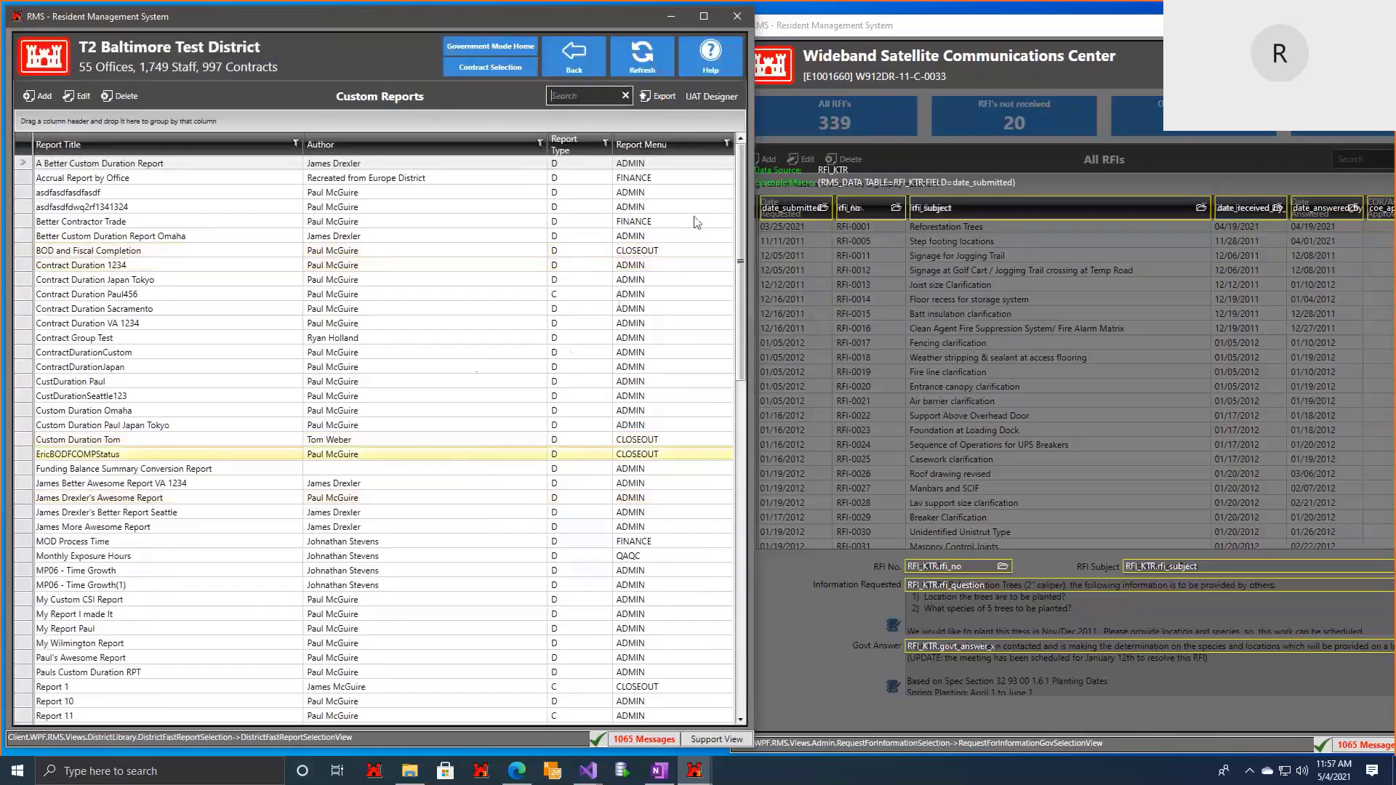
{"action": "left_click", "coordinate": [711, 98]}
{"action": "left_click", "coordinate": [346, 524]}
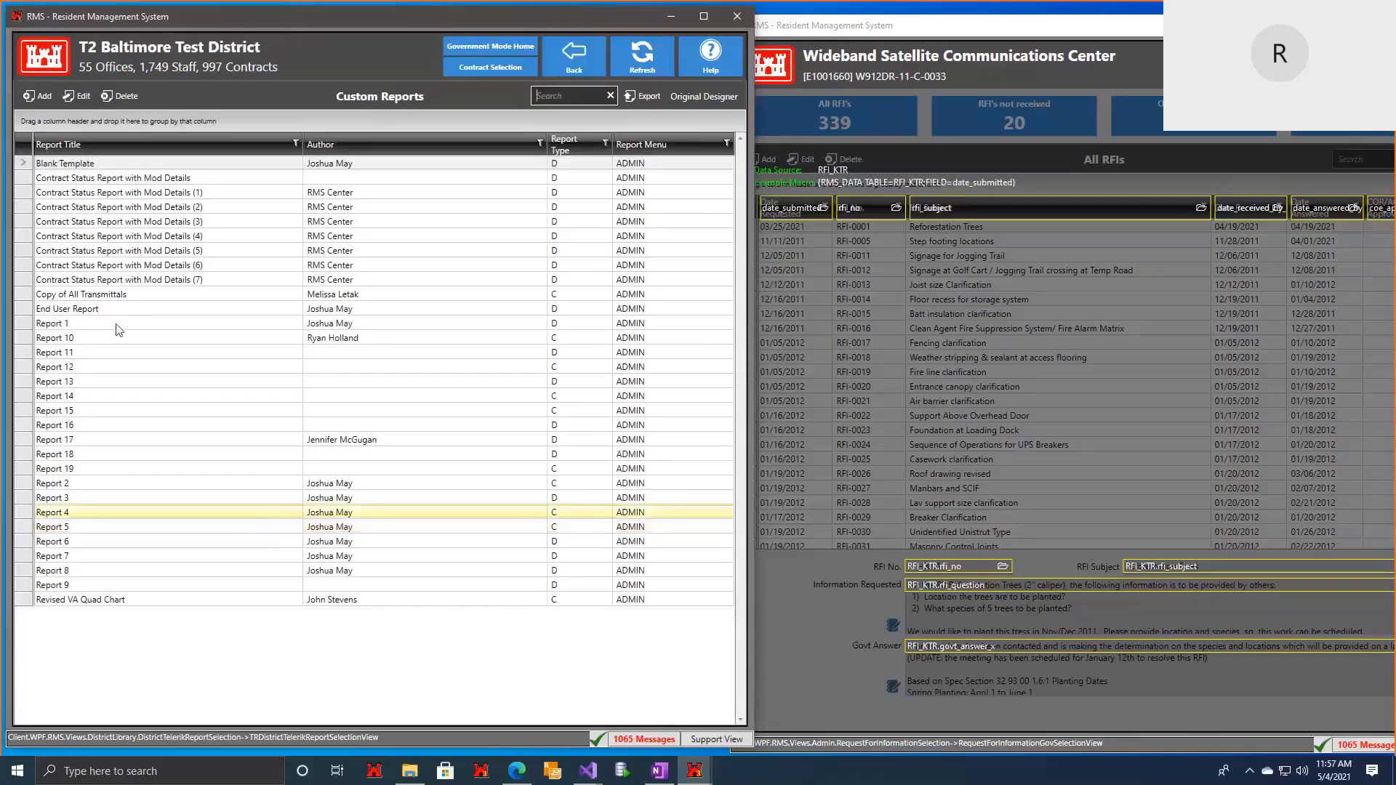
{"action": "left_click", "coordinate": [46, 94]}
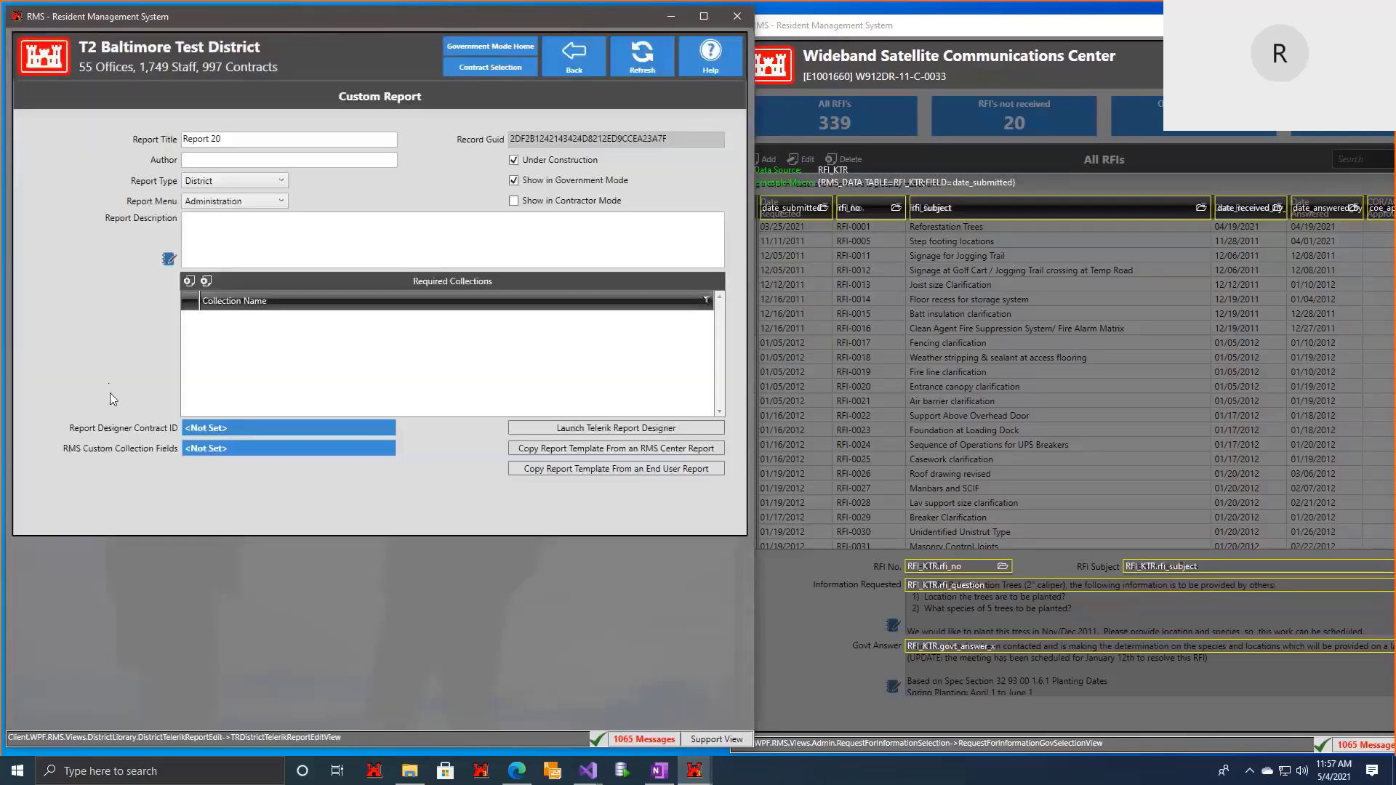
{"action": "left_click", "coordinate": [227, 185]}
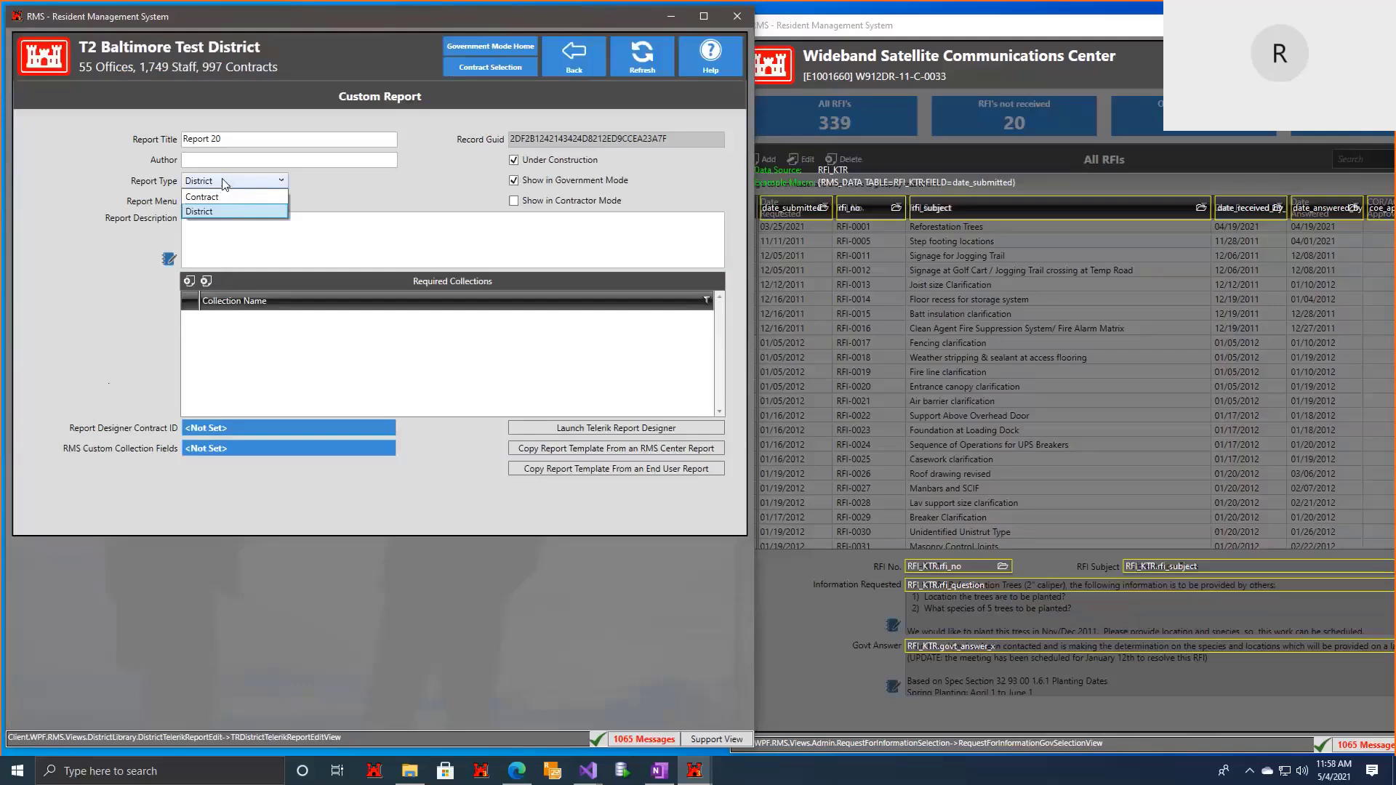
{"action": "left_click", "coordinate": [223, 179]}
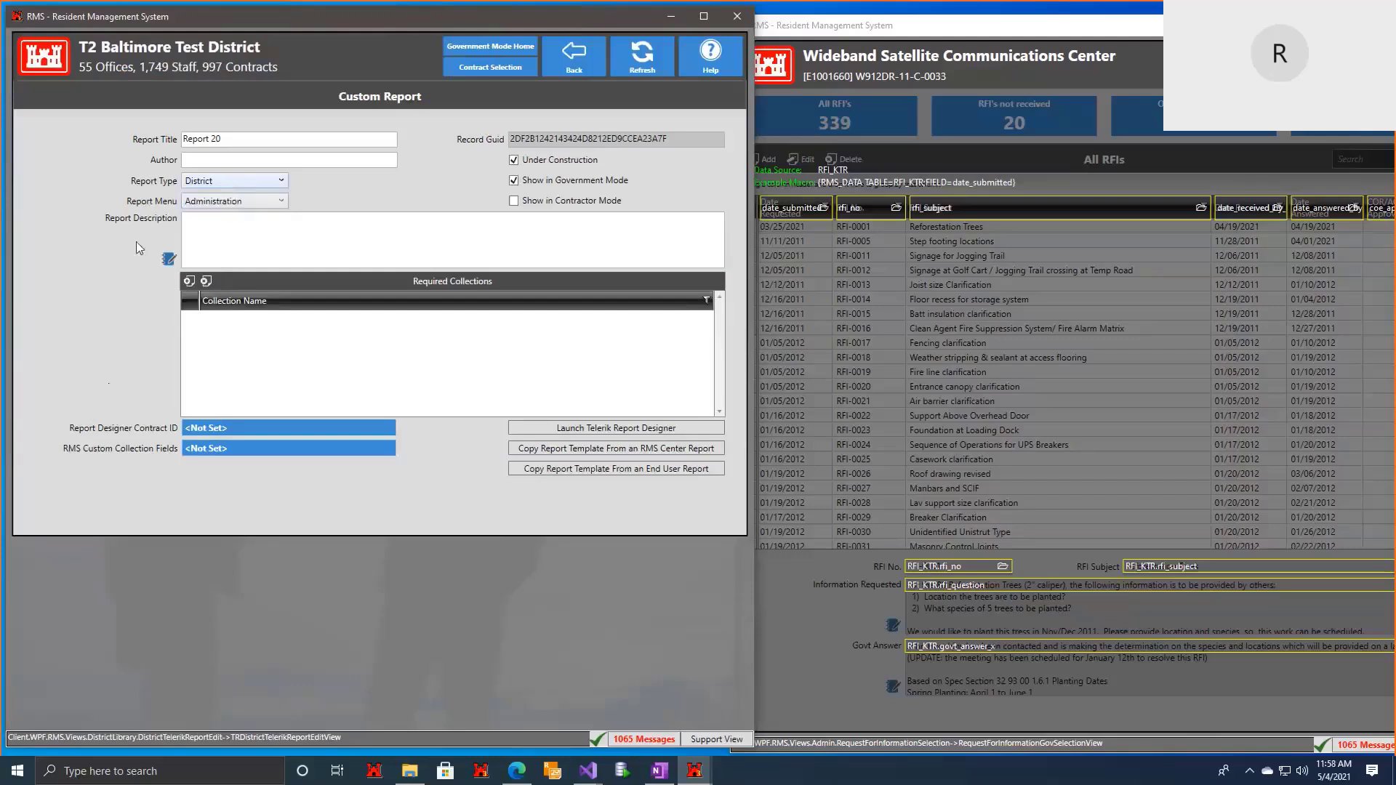
Step: Search the available collections for rfi and add QRYD_RFI to the new report's required collections
{"action": "left_click", "coordinate": [188, 280]}
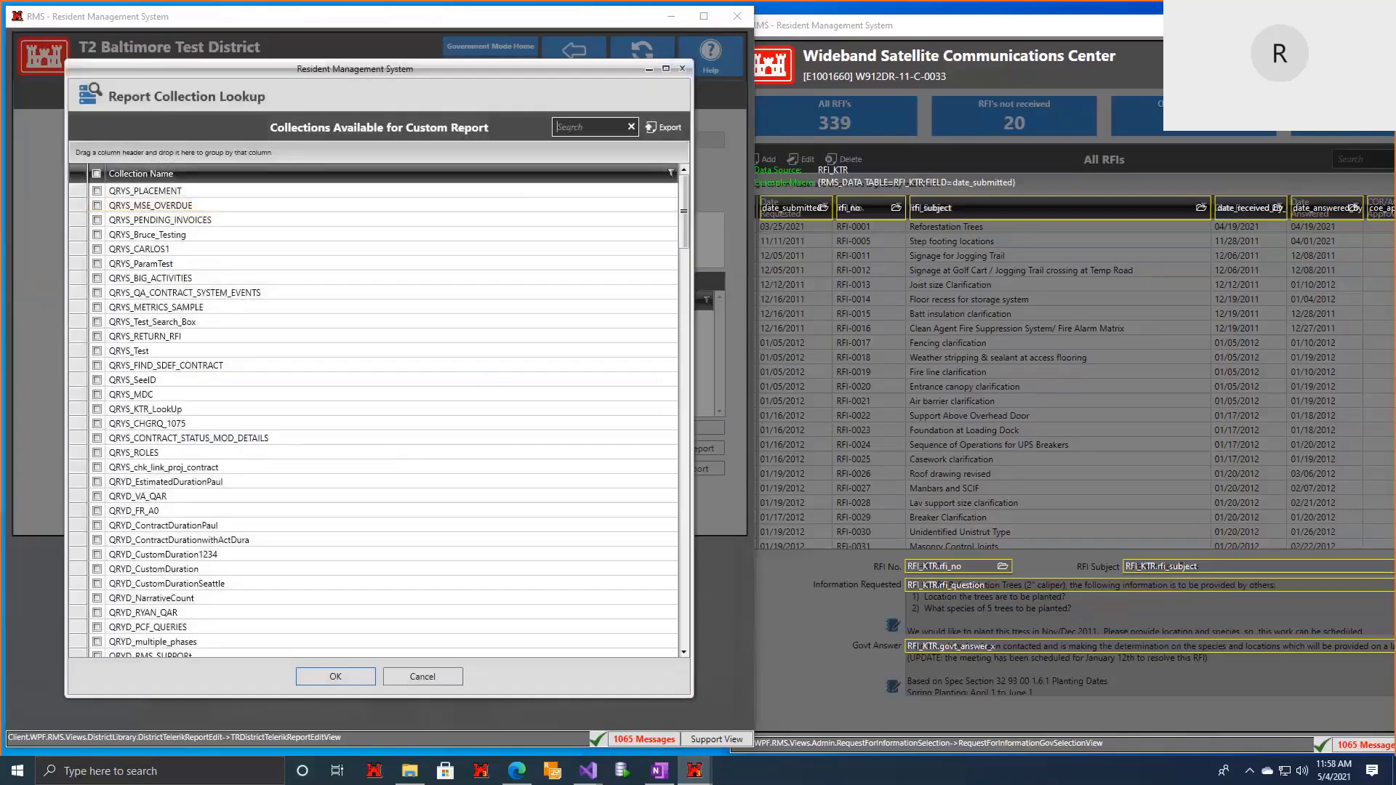
{"action": "left_click", "coordinate": [558, 127]}
{"action": "type", "text": "rfi"}
{"action": "left_click", "coordinate": [202, 220]}
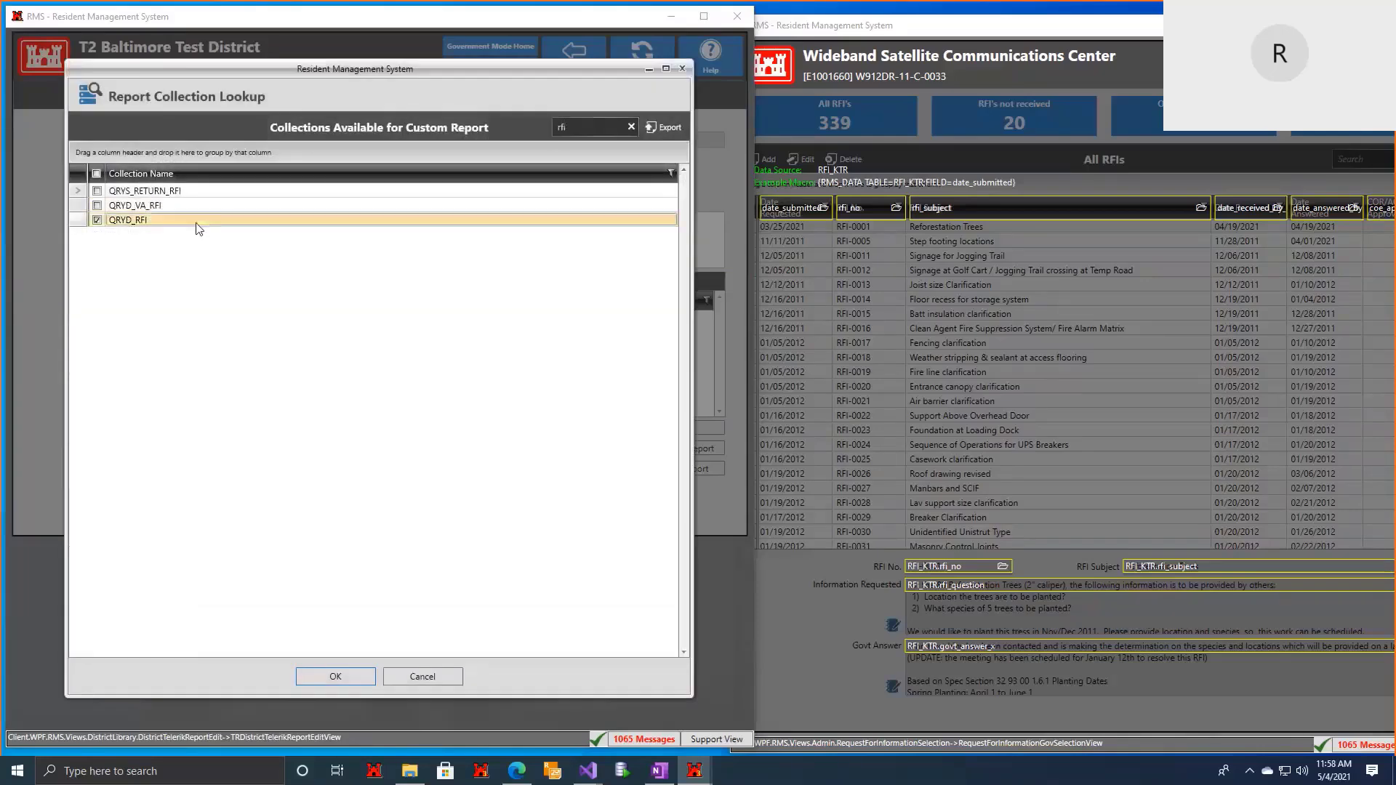
{"action": "left_click", "coordinate": [318, 678]}
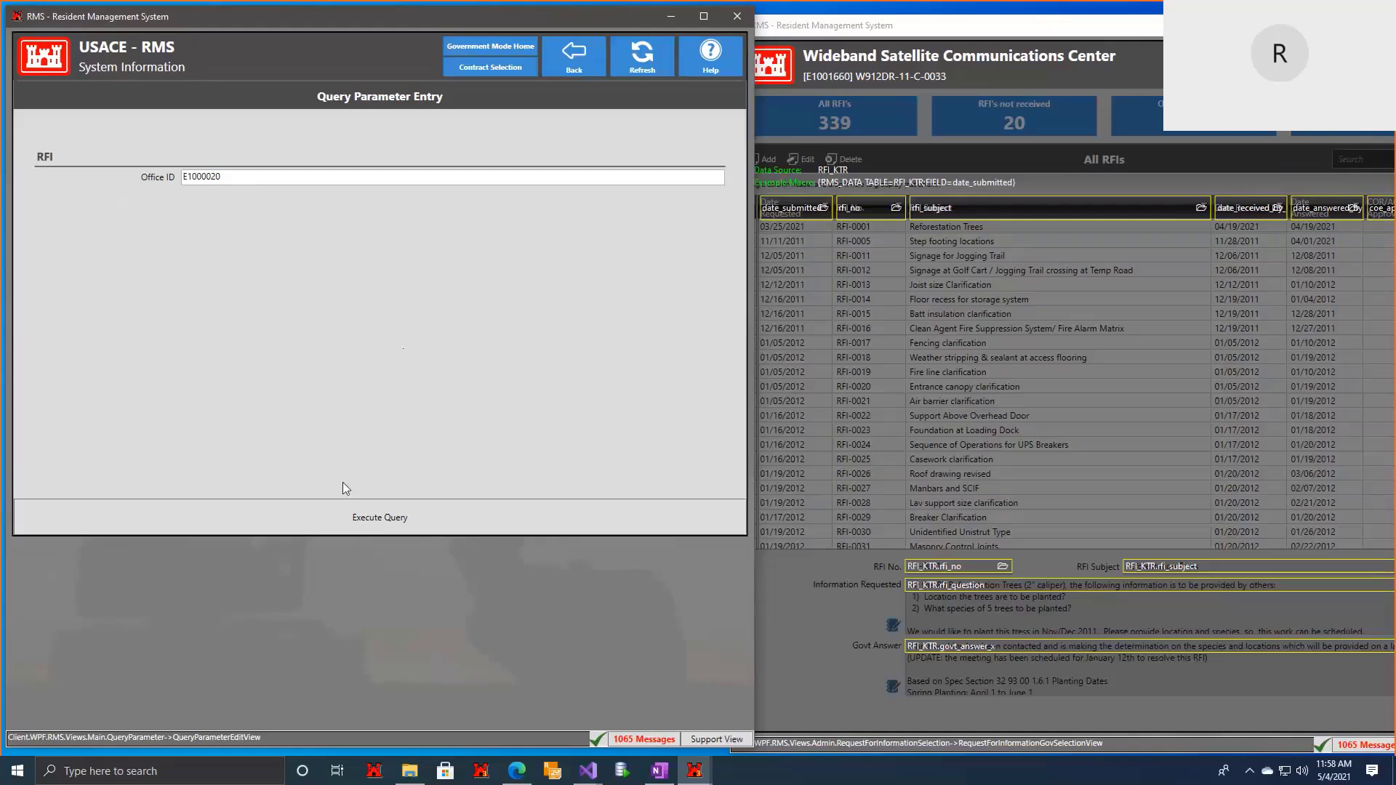
Step: Execute the query for Office ID E1000020, overwrite the existing template with the database version, and shrink the report designer to a smaller window
{"action": "left_click", "coordinate": [321, 520]}
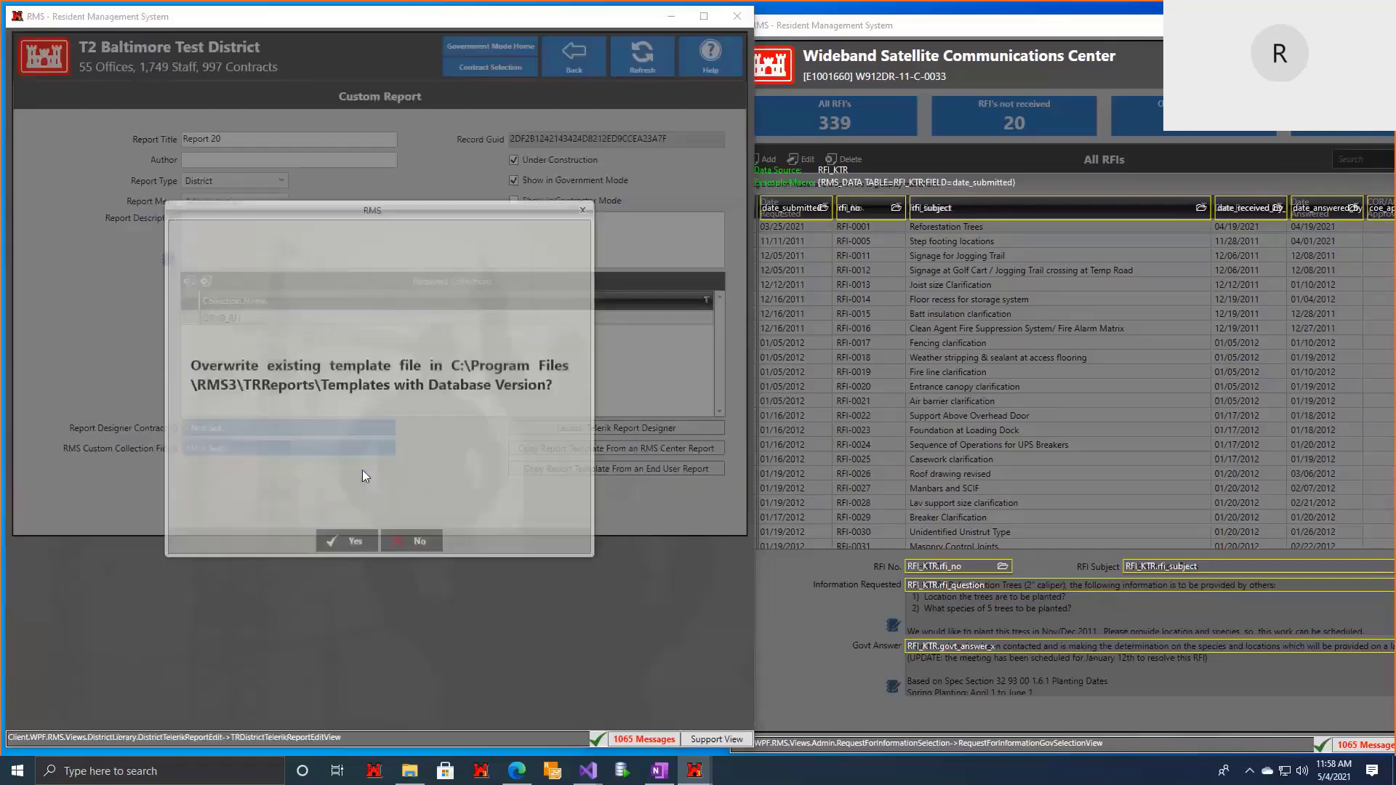
{"action": "left_click", "coordinate": [334, 542]}
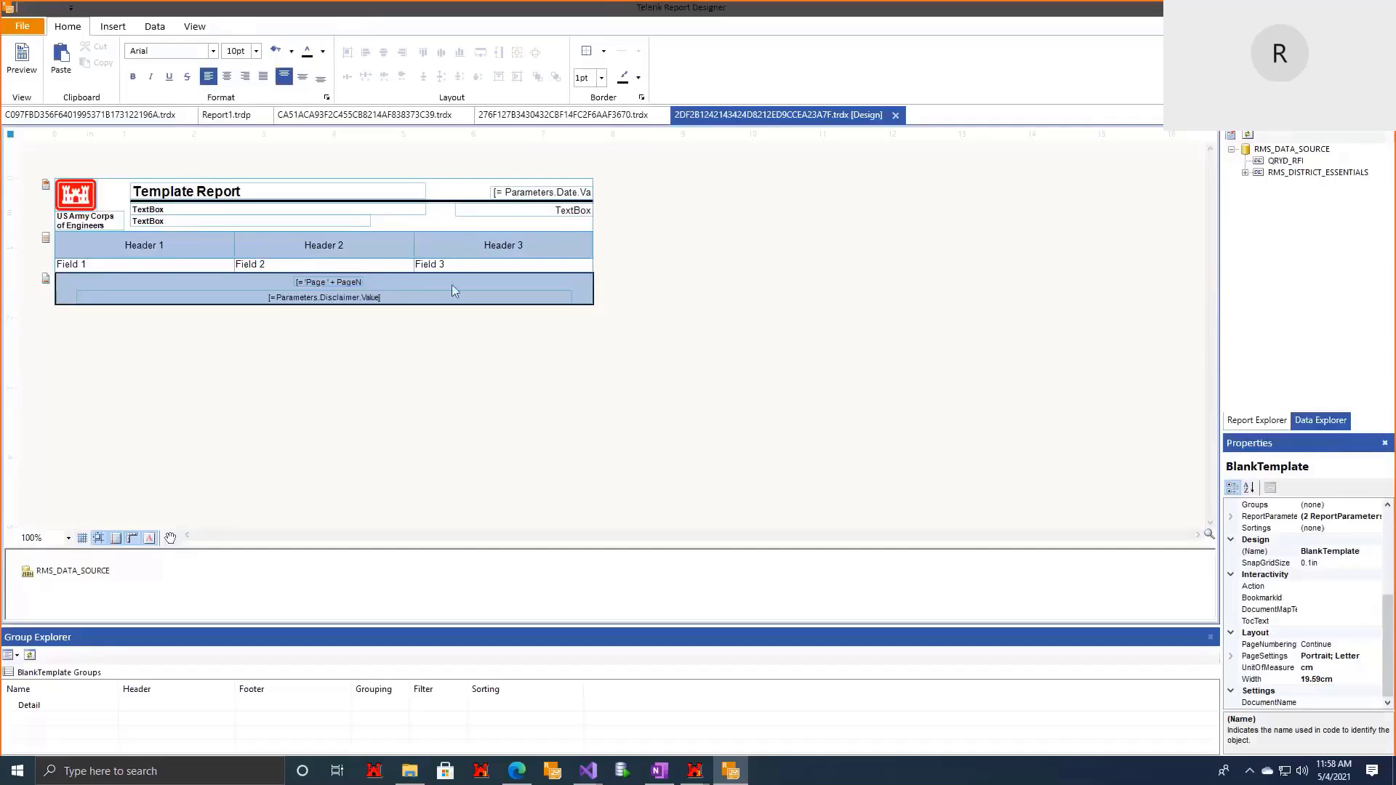
{"action": "left_click", "coordinate": [432, 266]}
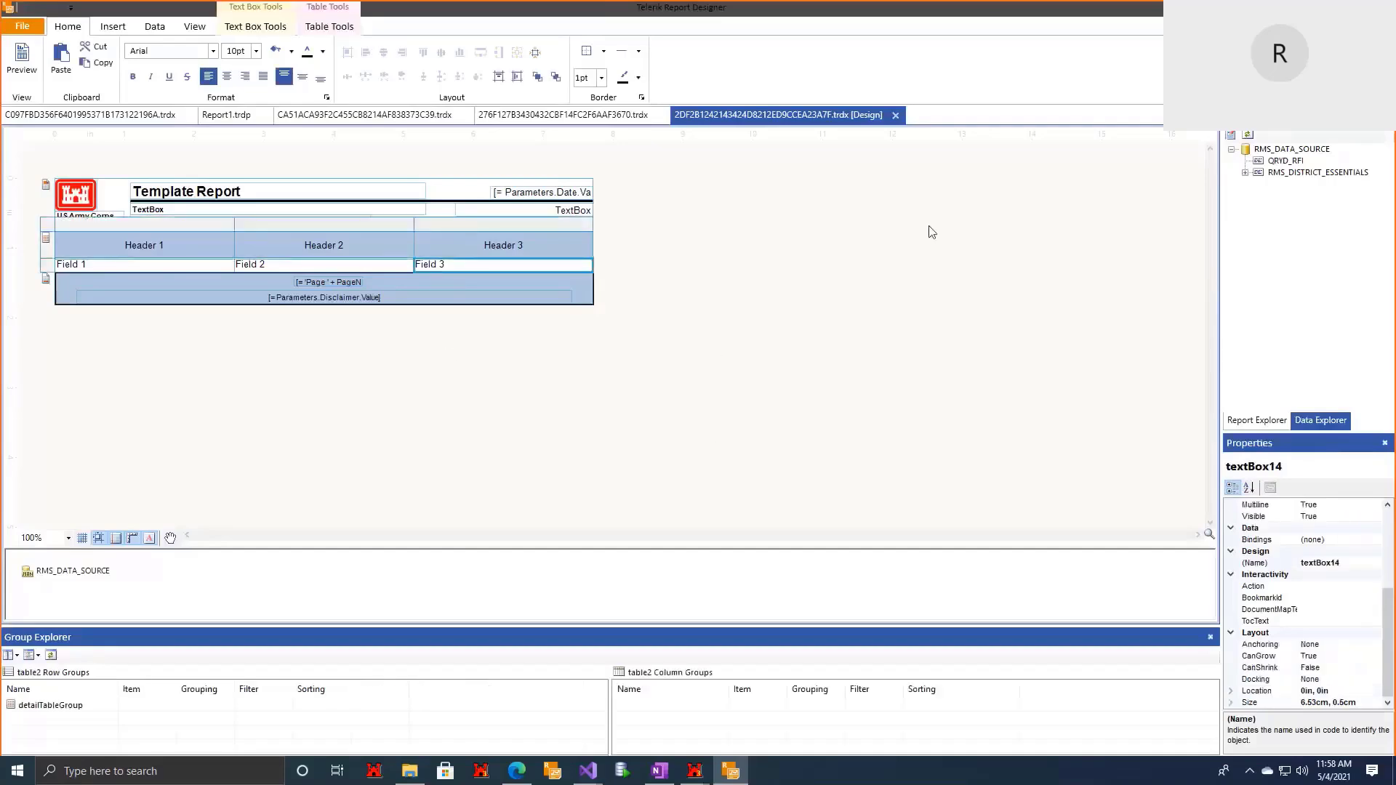
{"action": "double_click", "coordinate": [988, 12]}
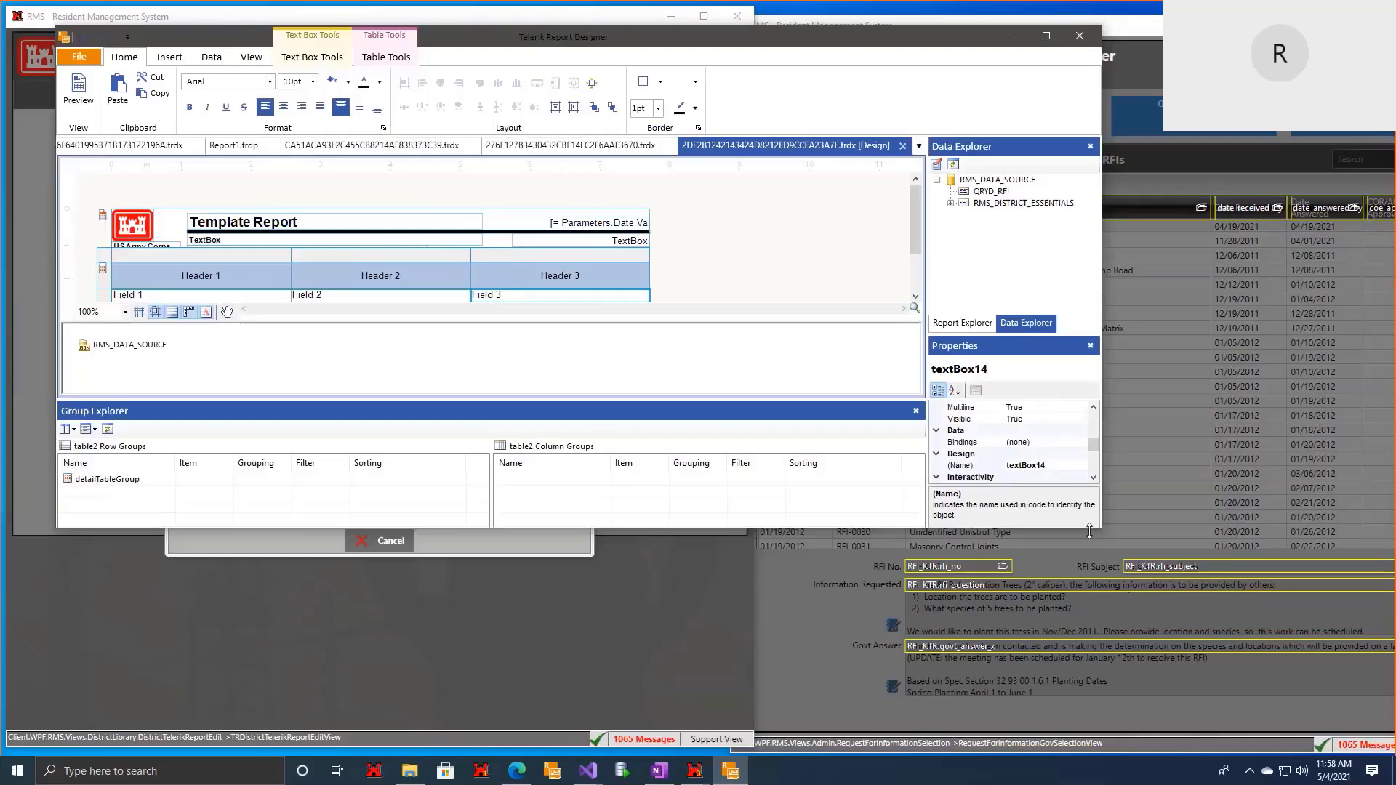
{"action": "left_click_drag", "start_coordinate": [1089, 531], "coordinate": [1138, 707]}
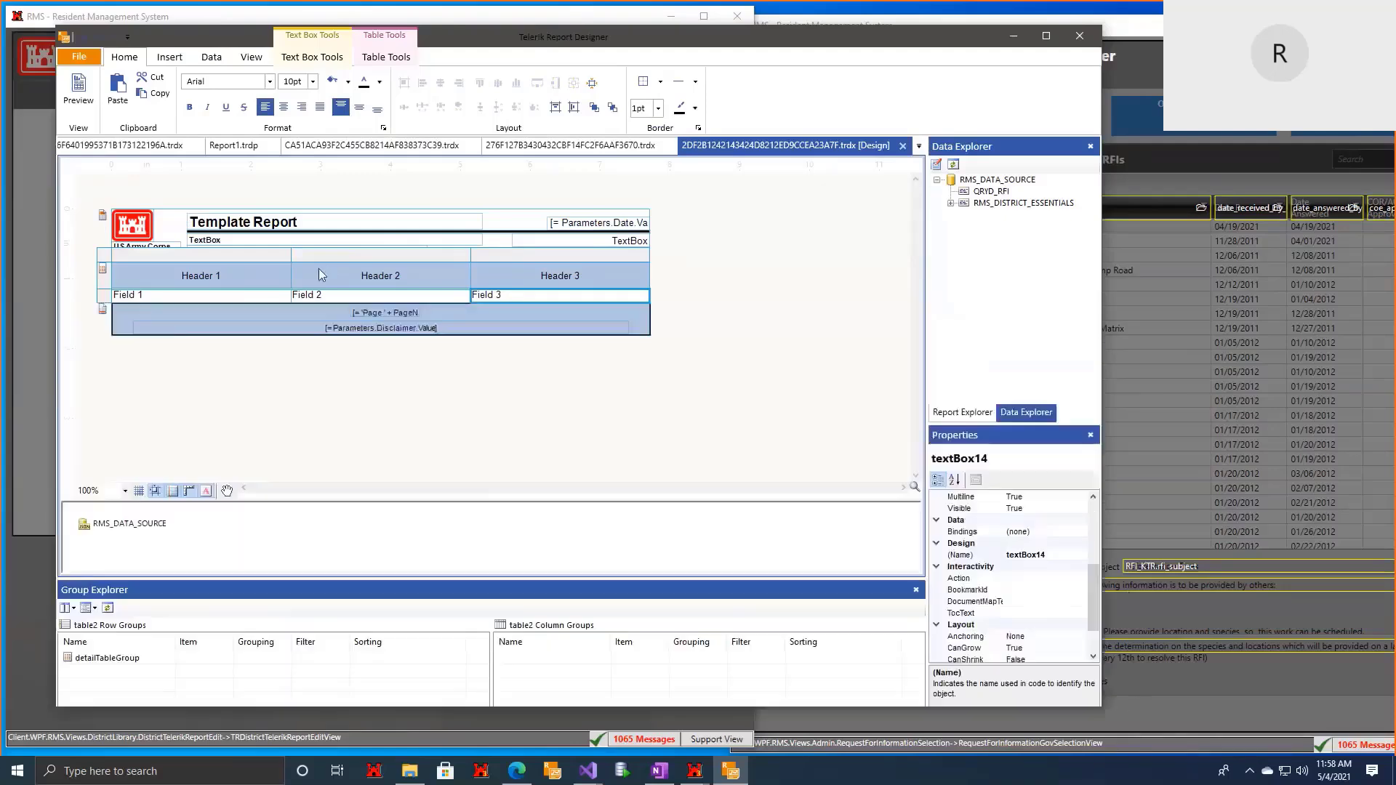
Step: Add a binding to the report's table that sets its DataSource to = Fields.QRYD_RFI
{"action": "left_click", "coordinate": [116, 263]}
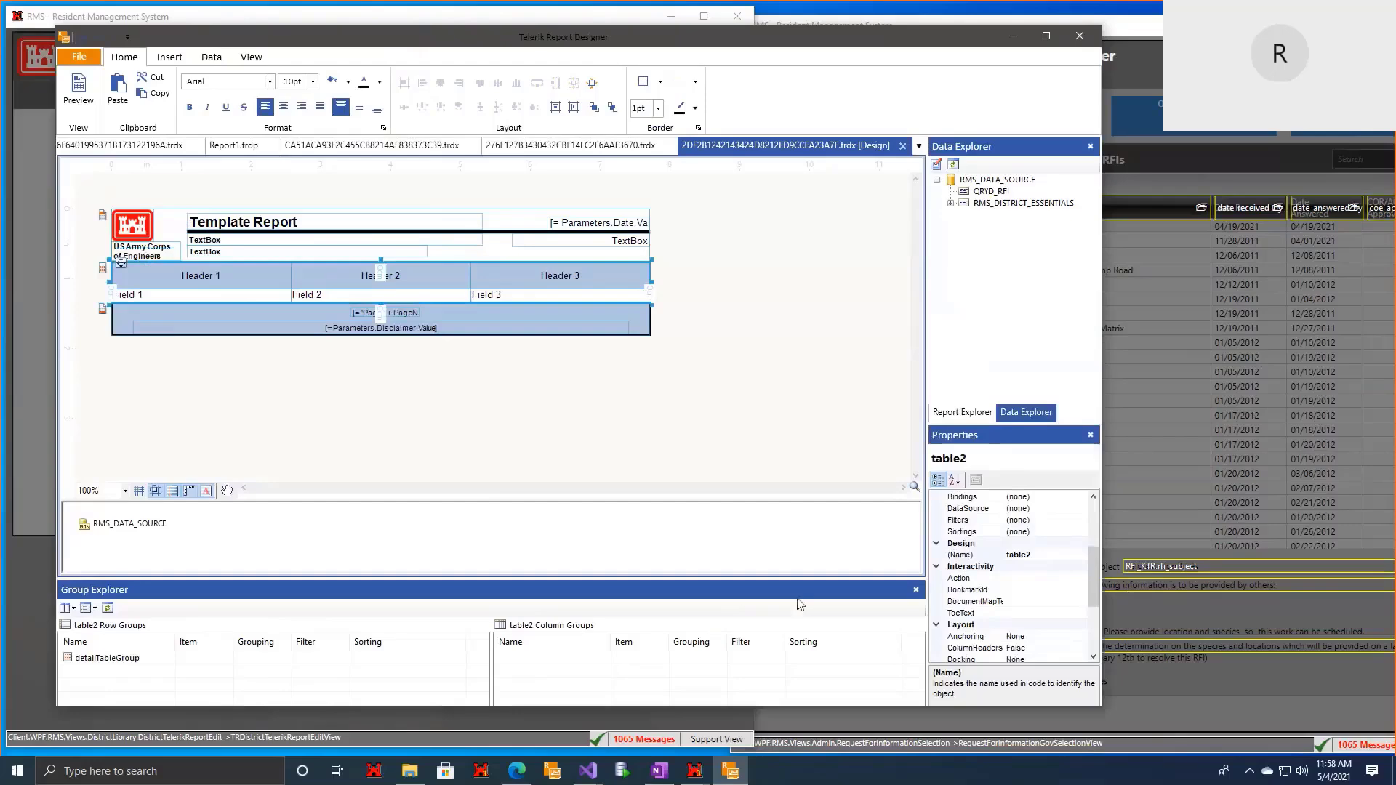
{"action": "left_click", "coordinate": [850, 508]}
{"action": "left_click", "coordinate": [861, 499]}
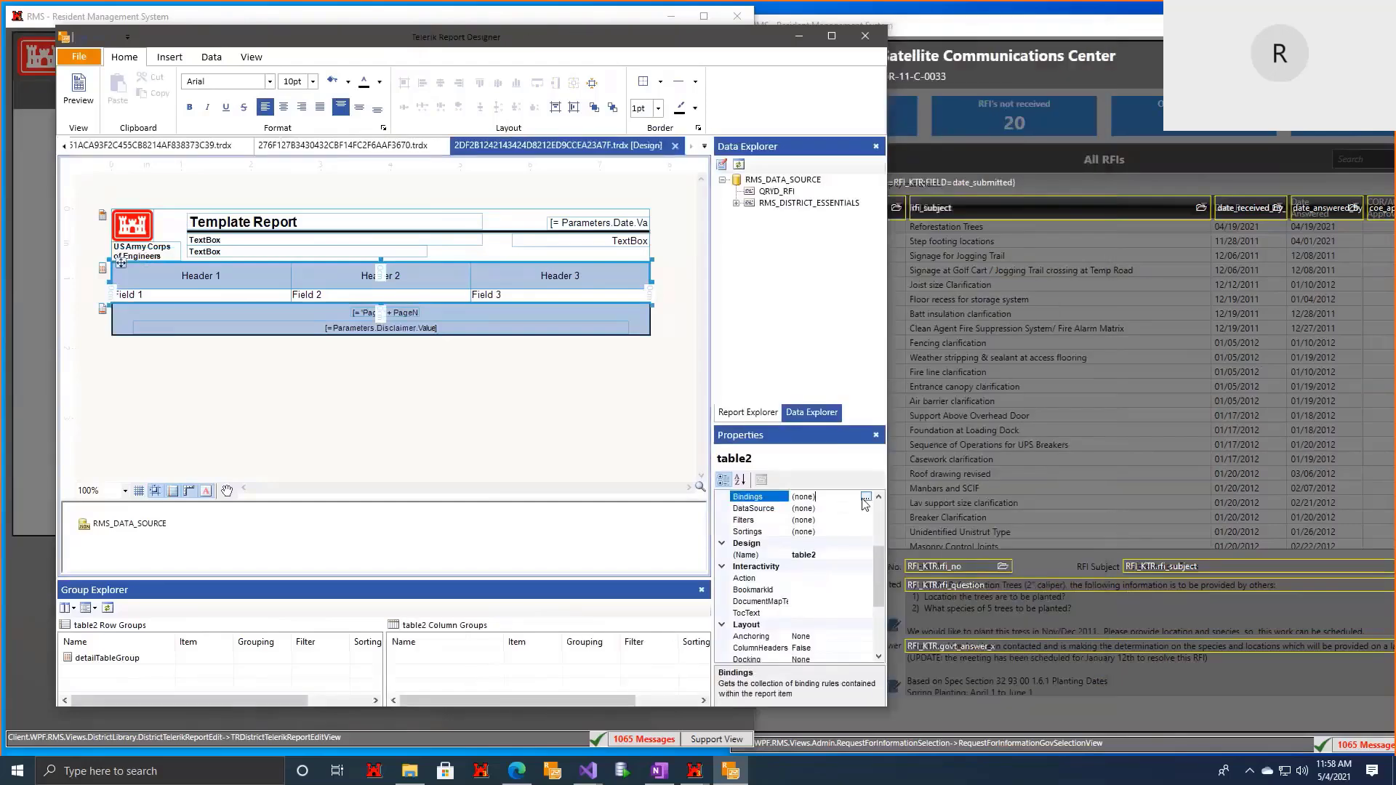
{"action": "left_click", "coordinate": [866, 497]}
{"action": "left_click", "coordinate": [372, 149]}
{"action": "left_click", "coordinate": [477, 185]}
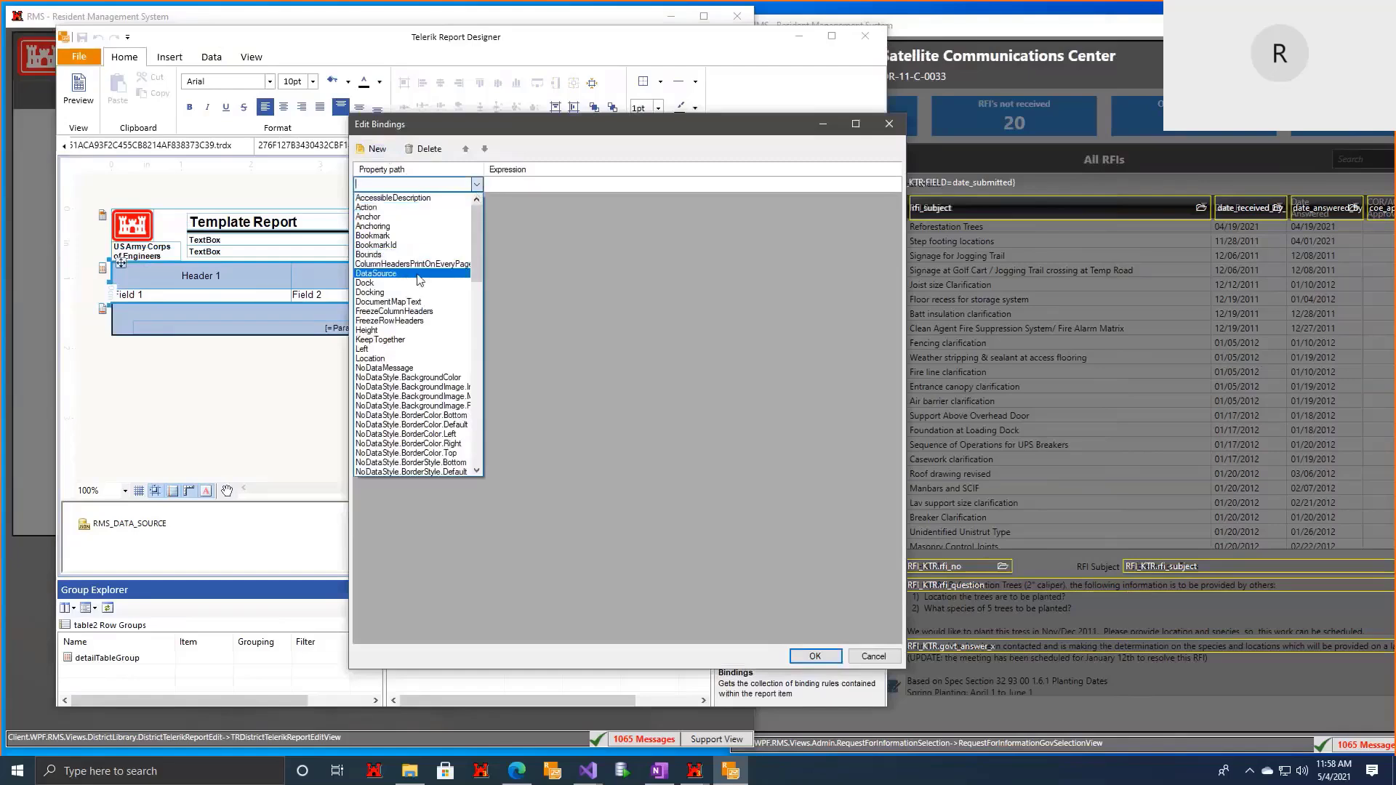
{"action": "left_click", "coordinate": [418, 276]}
{"action": "left_click", "coordinate": [617, 189]}
{"action": "left_click", "coordinate": [894, 185]}
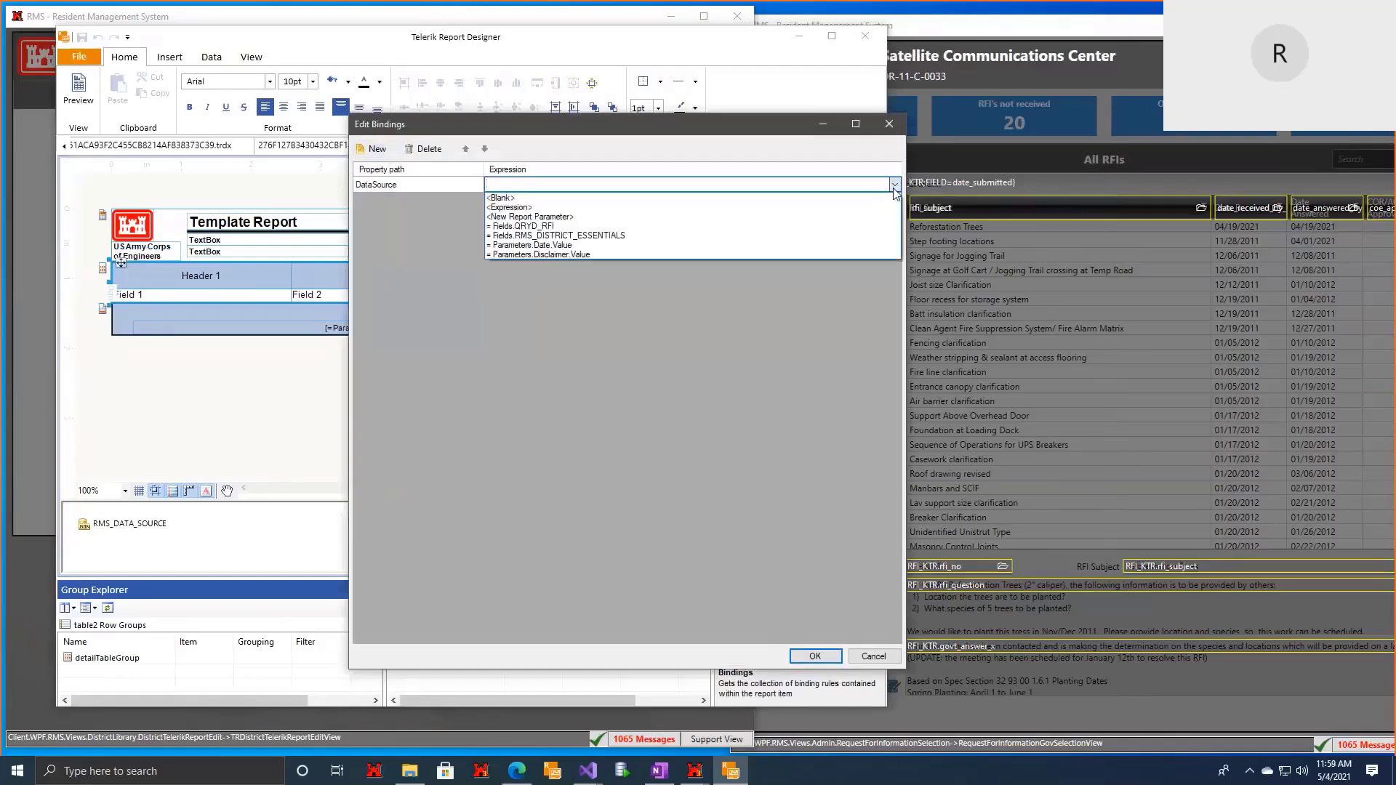
{"action": "left_click", "coordinate": [753, 233]}
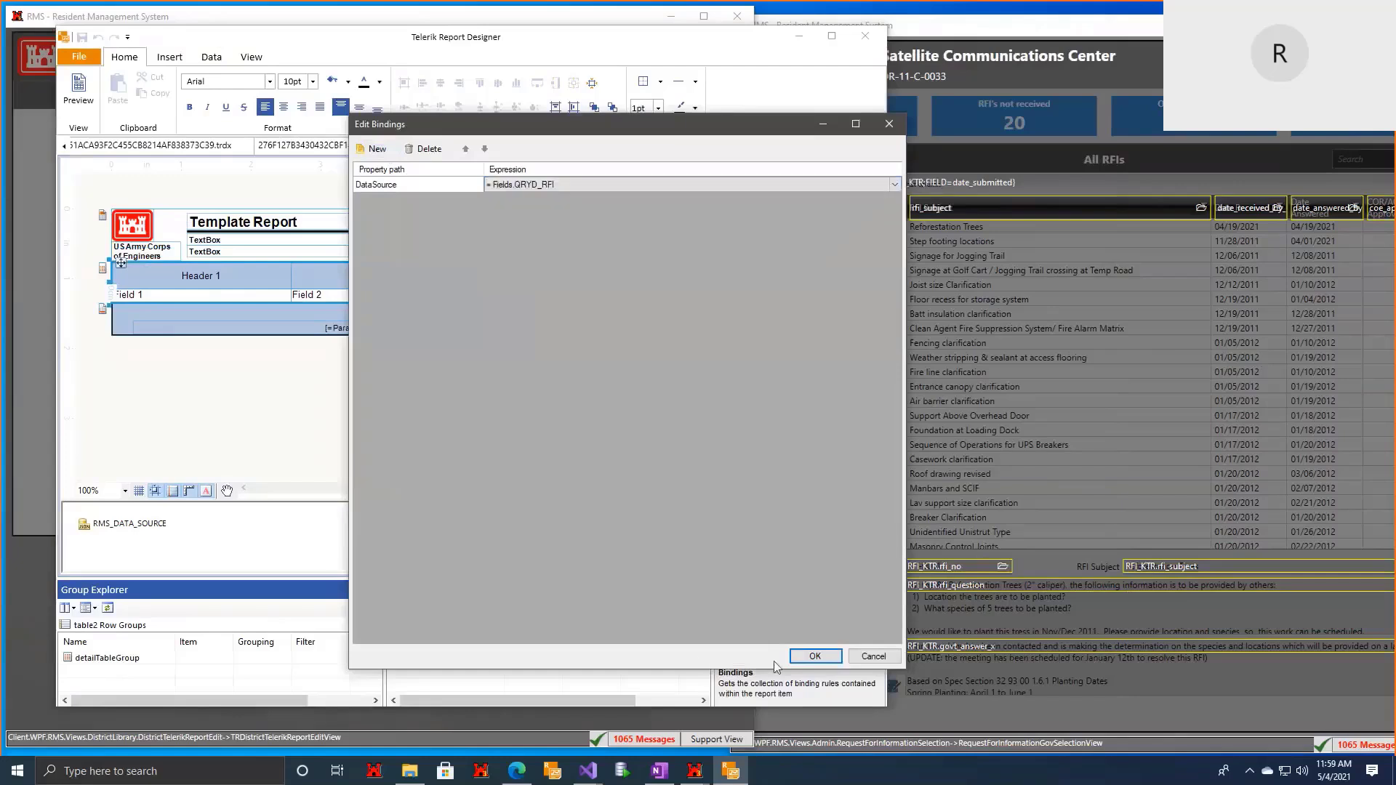
{"action": "left_click", "coordinate": [815, 656]}
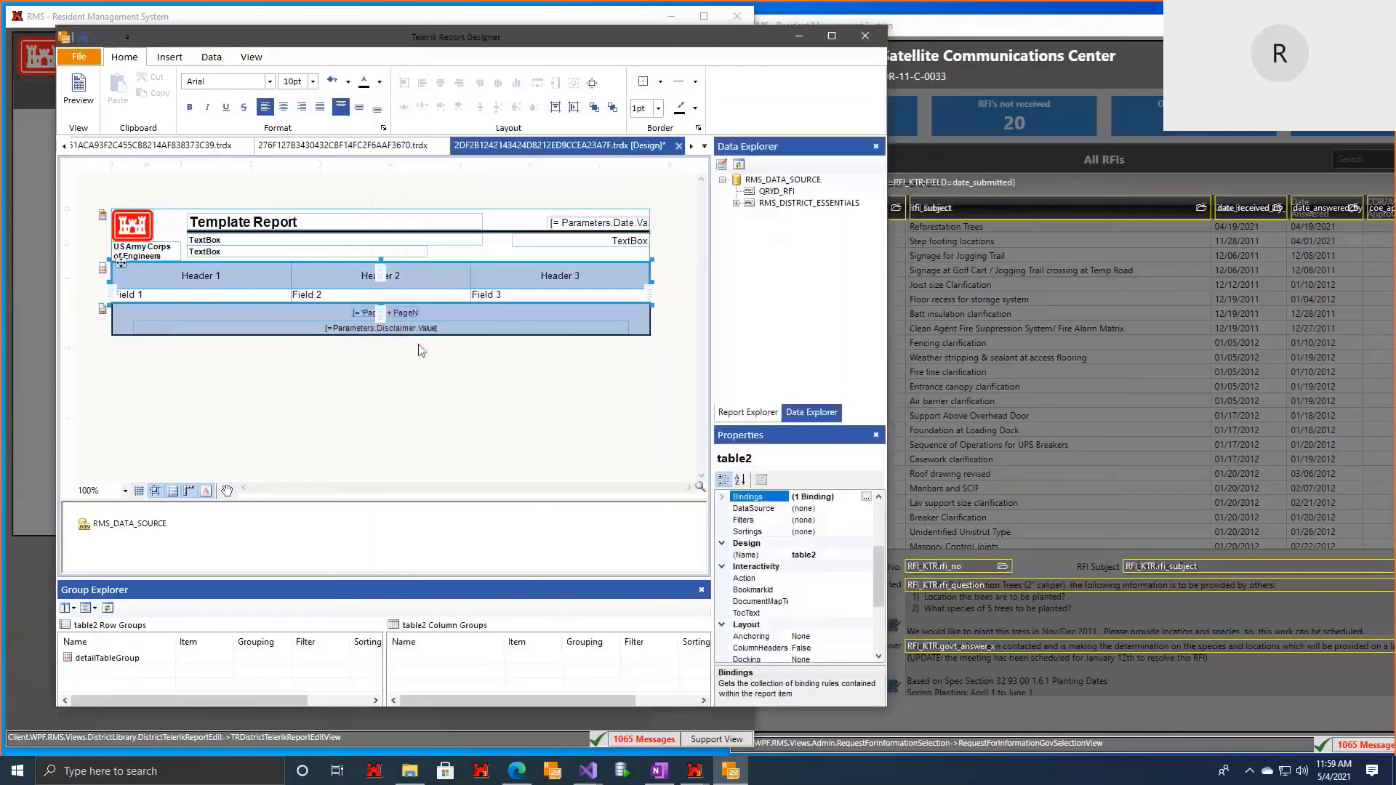
Step: Replace Field 1, Field 2 and Field 3 in the detail row with = Fields.DATE_SUBMITTED, = Fields.RFI_NO and = Fields.RFI_SUBJECT
{"action": "double_click", "coordinate": [207, 299]}
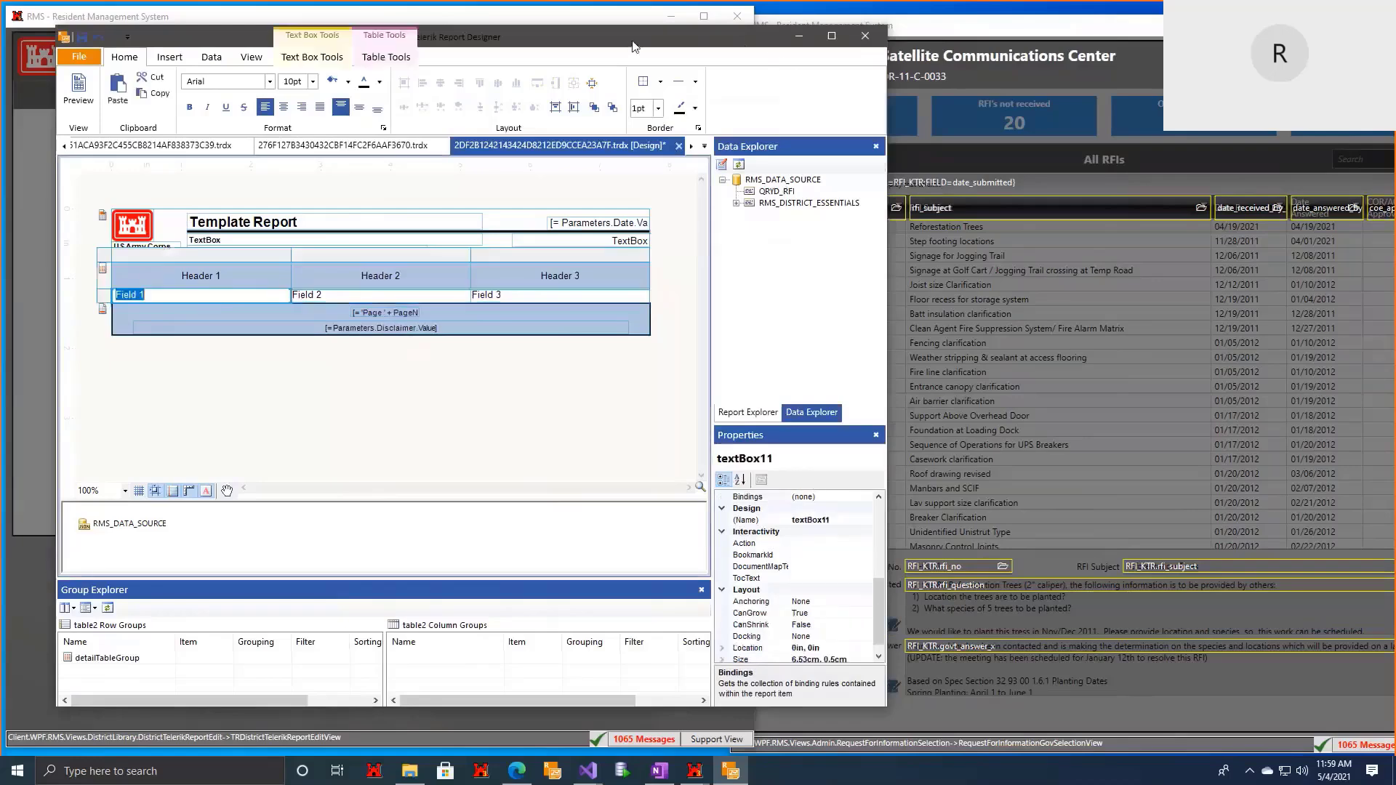
{"action": "mouse_move", "coordinate": [713, 45]}
{"action": "left_mouse_down"}
{"action": "mouse_move", "coordinate": [590, 45]}
{"action": "mouse_move", "coordinate": [693, 49]}
{"action": "left_mouse_up"}
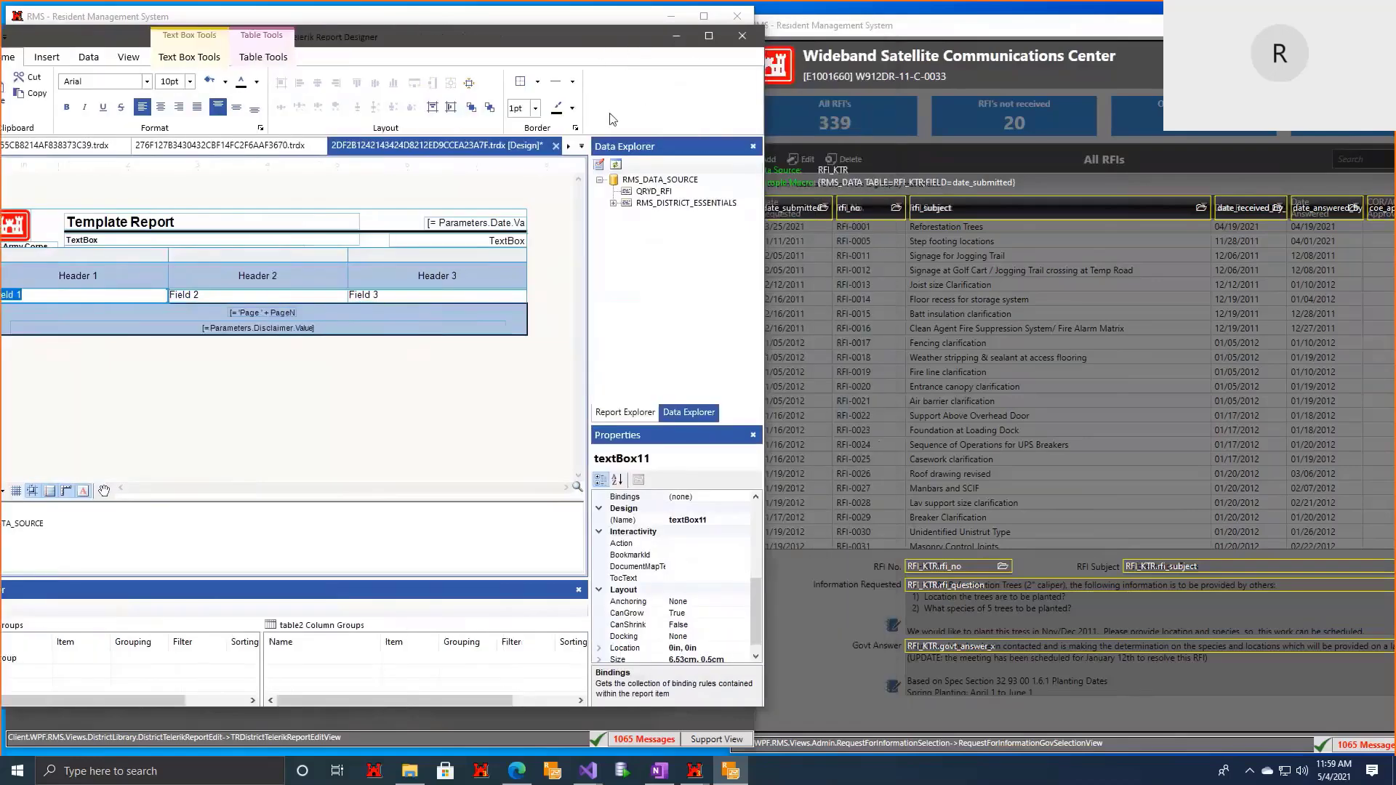
{"action": "type", "text": "= Fields."}
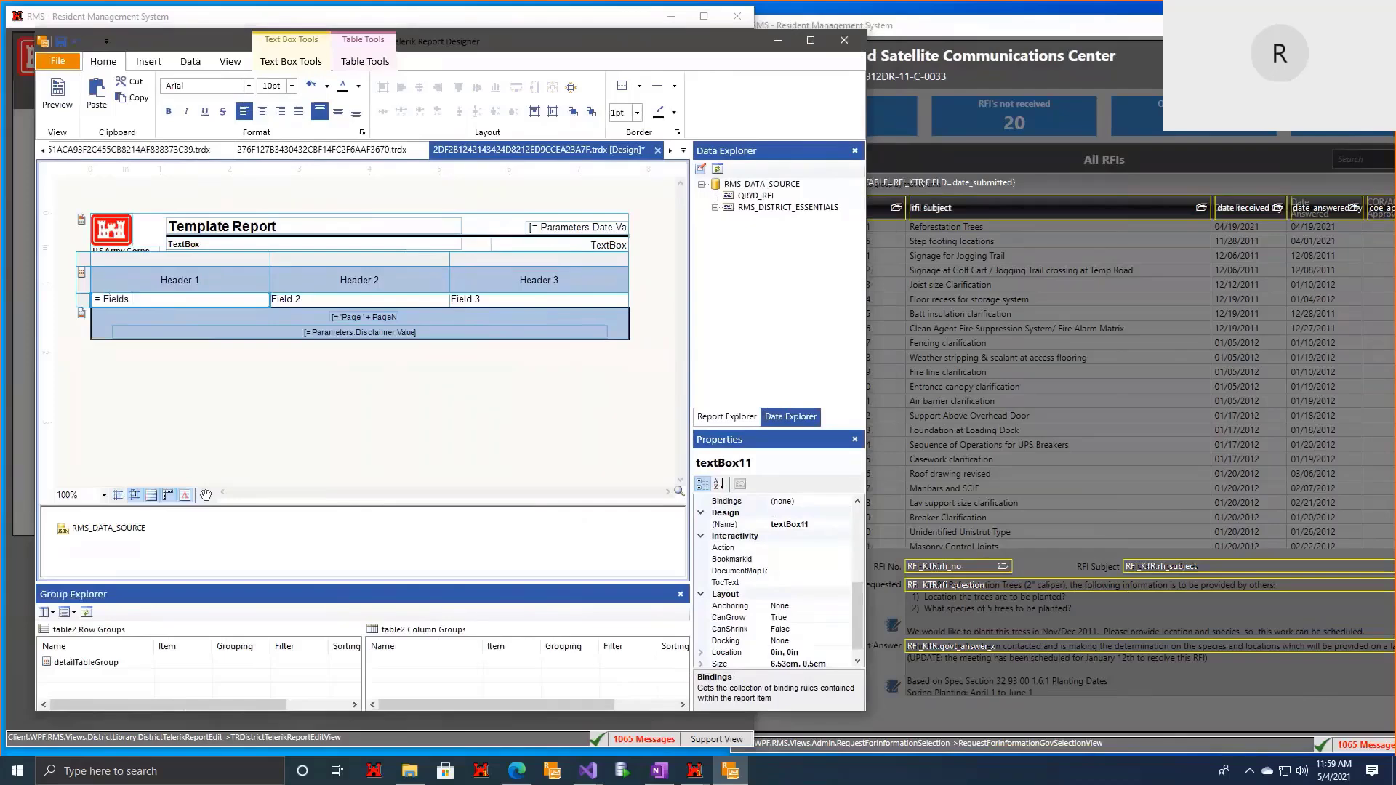
{"action": "type", "text": "DATE_SUBMITTED"}
{"action": "left_click", "coordinate": [400, 301]}
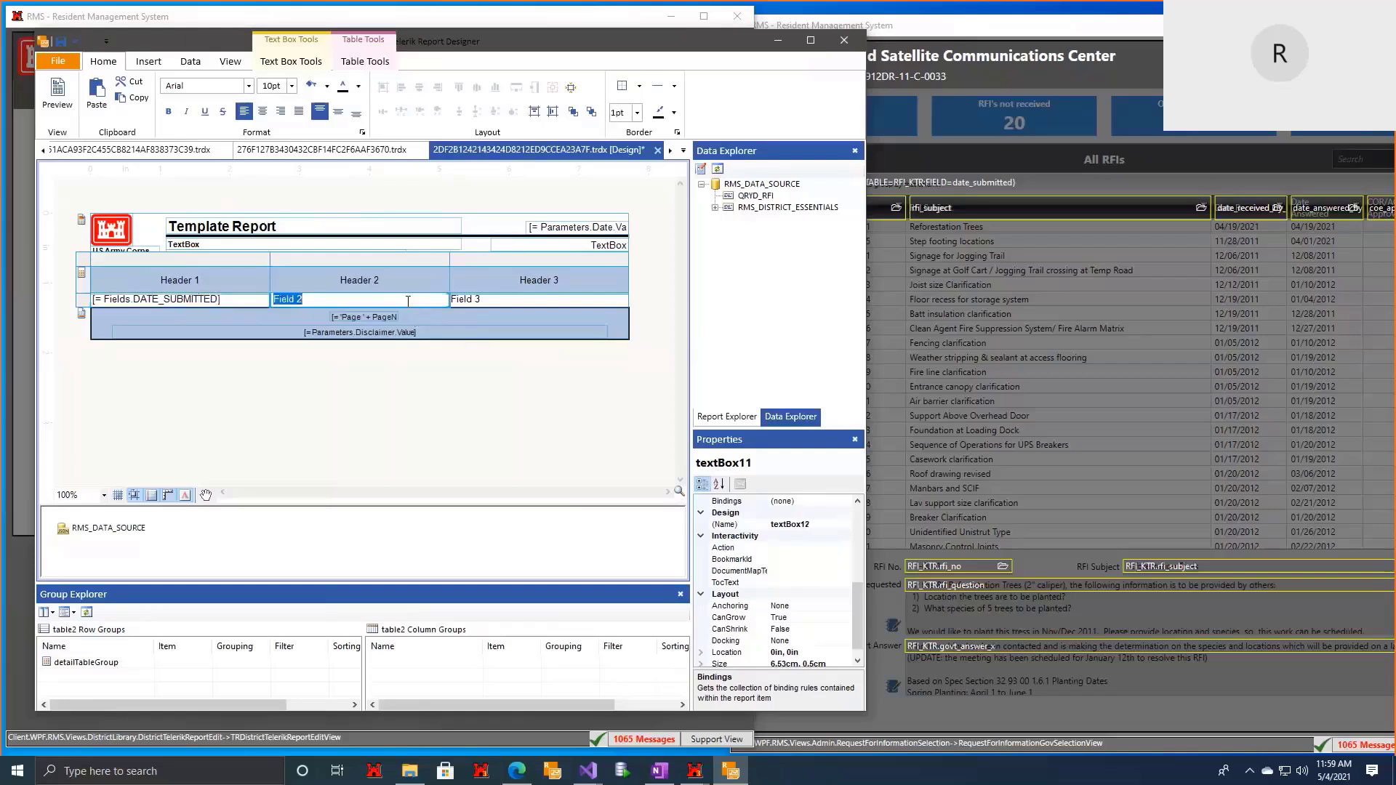
{"action": "type", "text": "= Fields."}
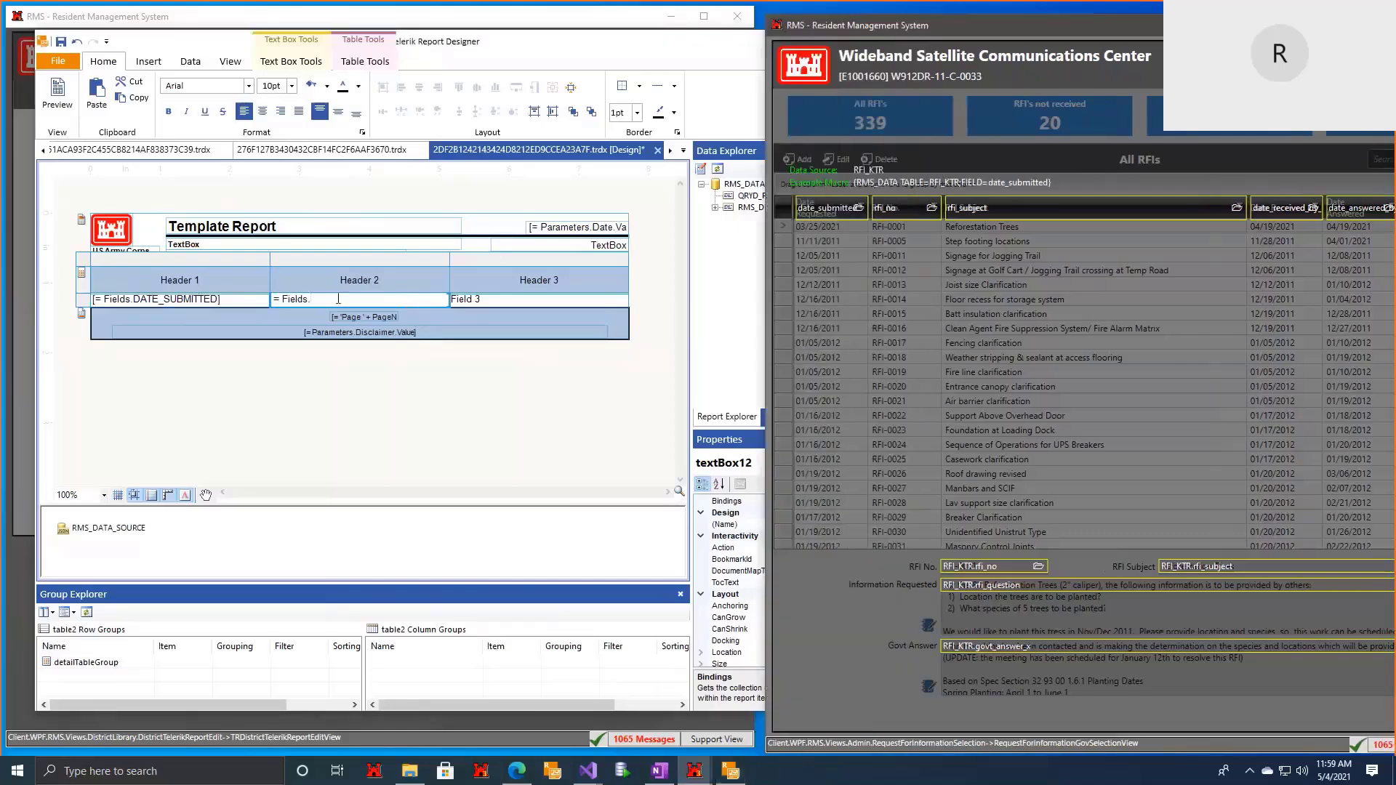
{"action": "type", "text": "RFI_N"}
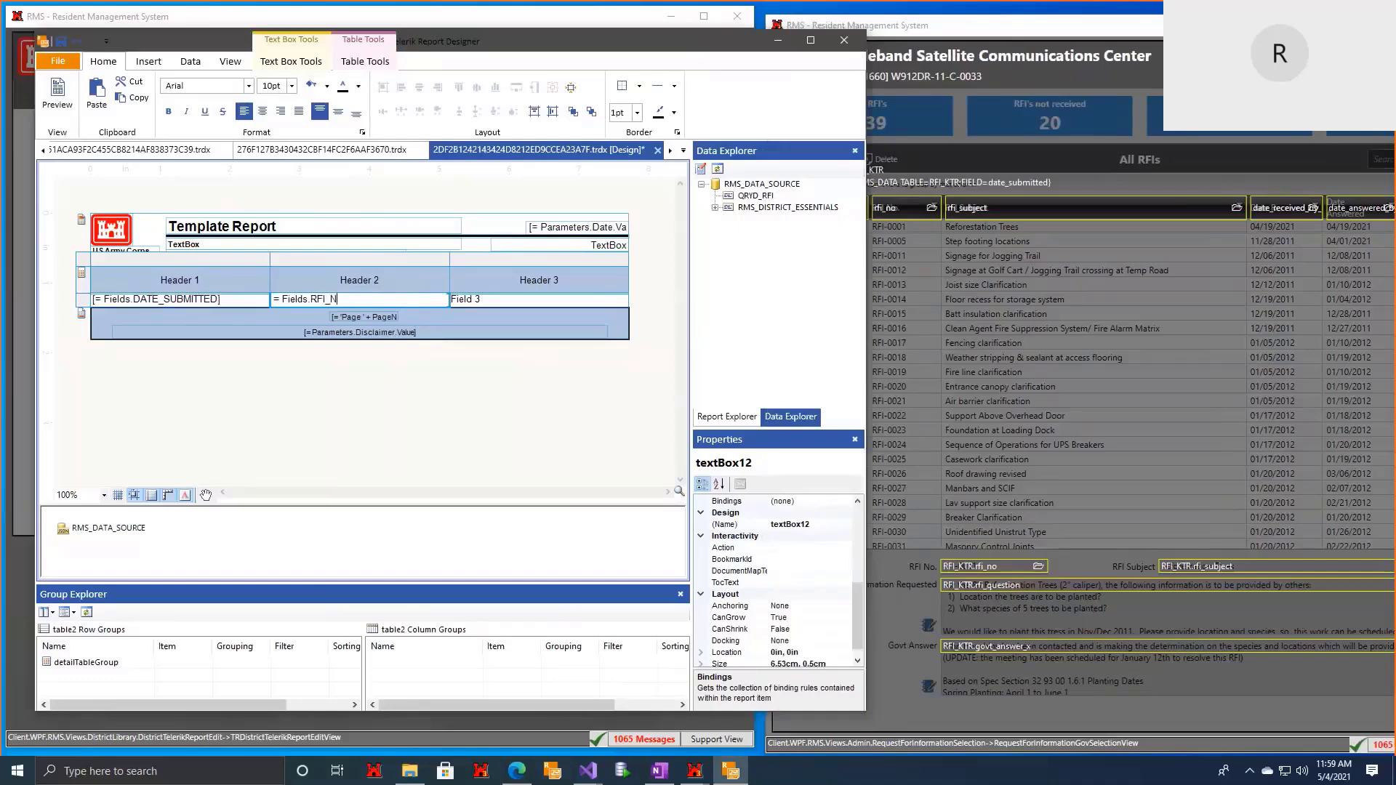
{"action": "type", "text": "O"}
{"action": "double_click", "coordinate": [490, 301]}
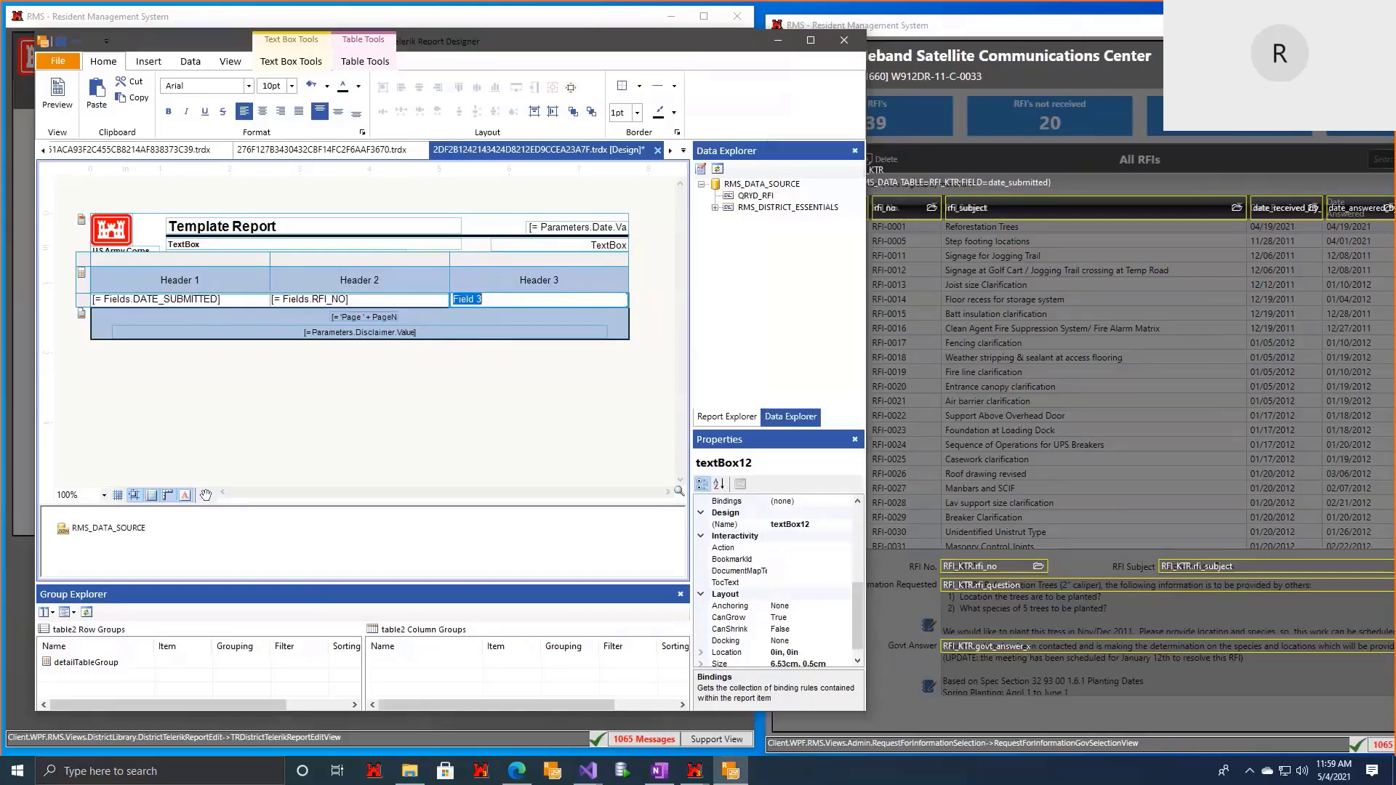
{"action": "type", "text": "= Fields.RFI_SUBJECT"}
Step: Preview the district report and look through the listed RFI dates, numbers and subjects
{"action": "left_click", "coordinate": [57, 93]}
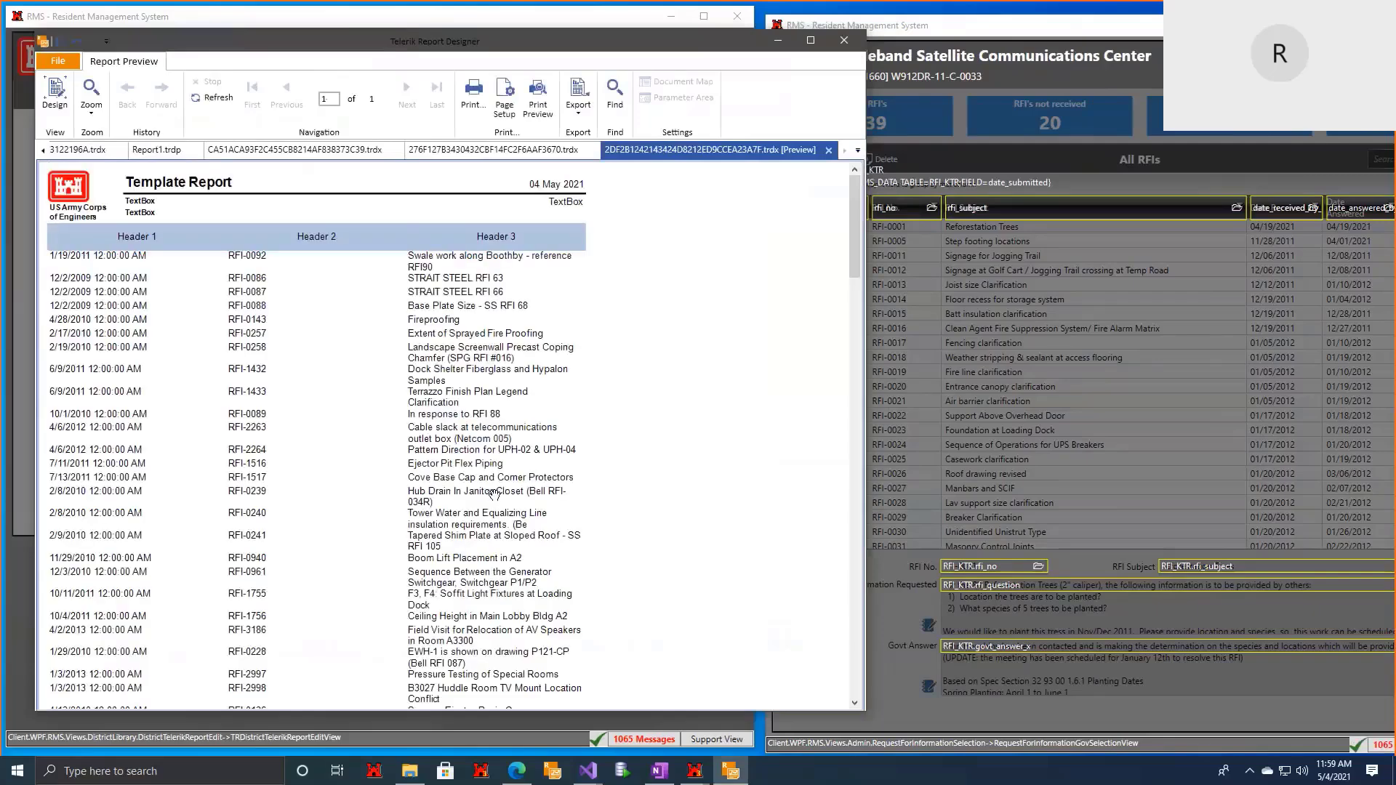
{"action": "scroll", "coordinate": [473, 483], "scroll_direction": "down", "scroll_amount": 5}
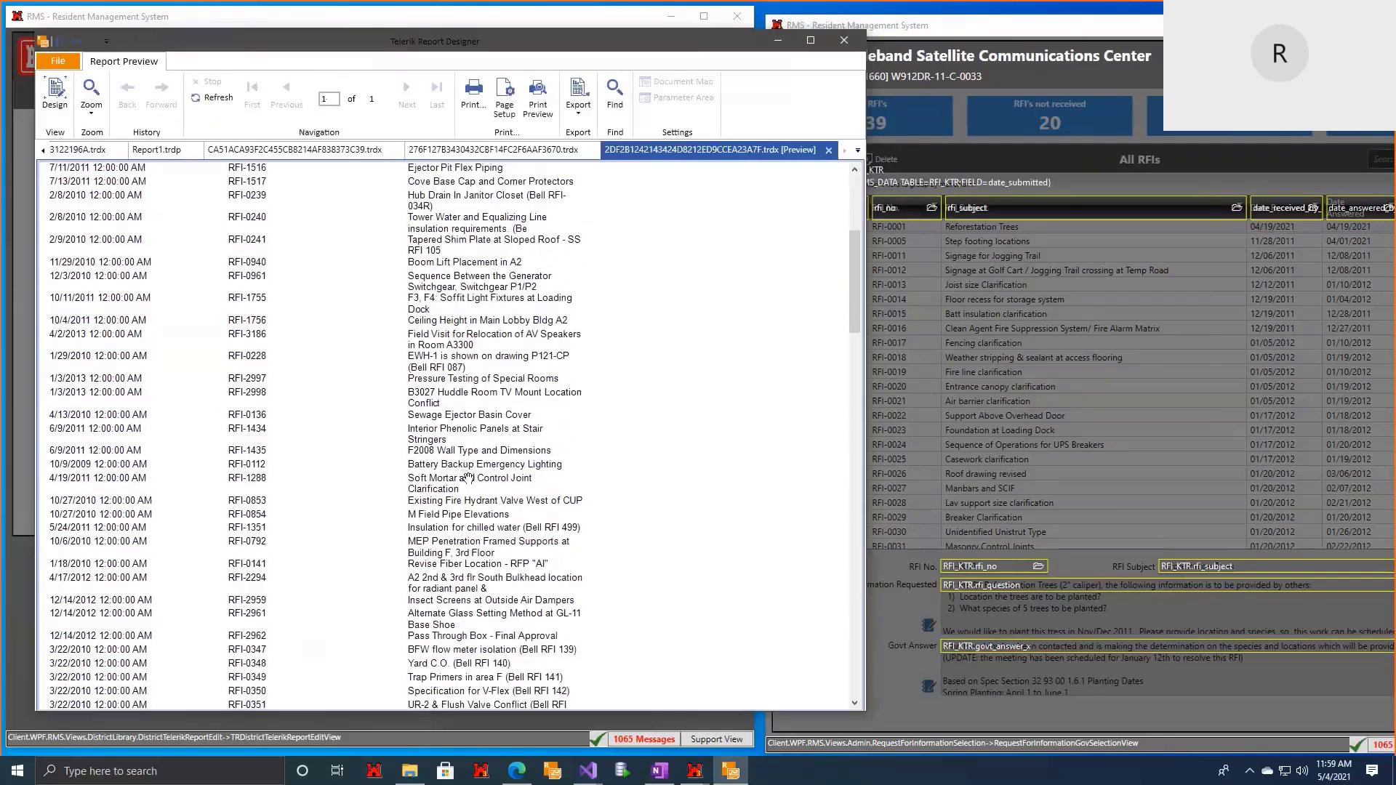
{"action": "scroll", "coordinate": [467, 477], "scroll_direction": "up", "scroll_amount": 5}
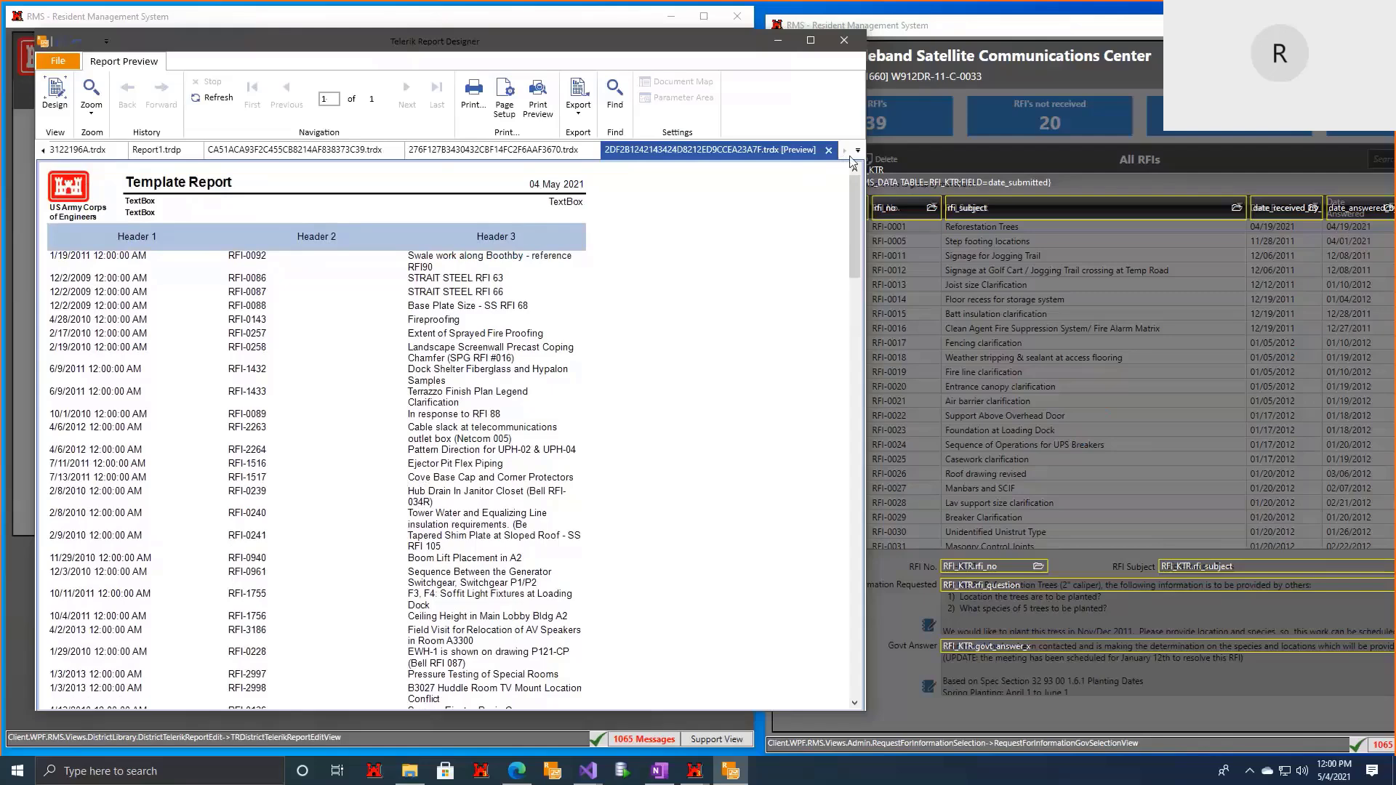
Step: Close the report designer, save the design changes to the RMS database, and return to the custom reports list
{"action": "left_click", "coordinate": [843, 40]}
{"action": "left_click", "coordinate": [419, 418]}
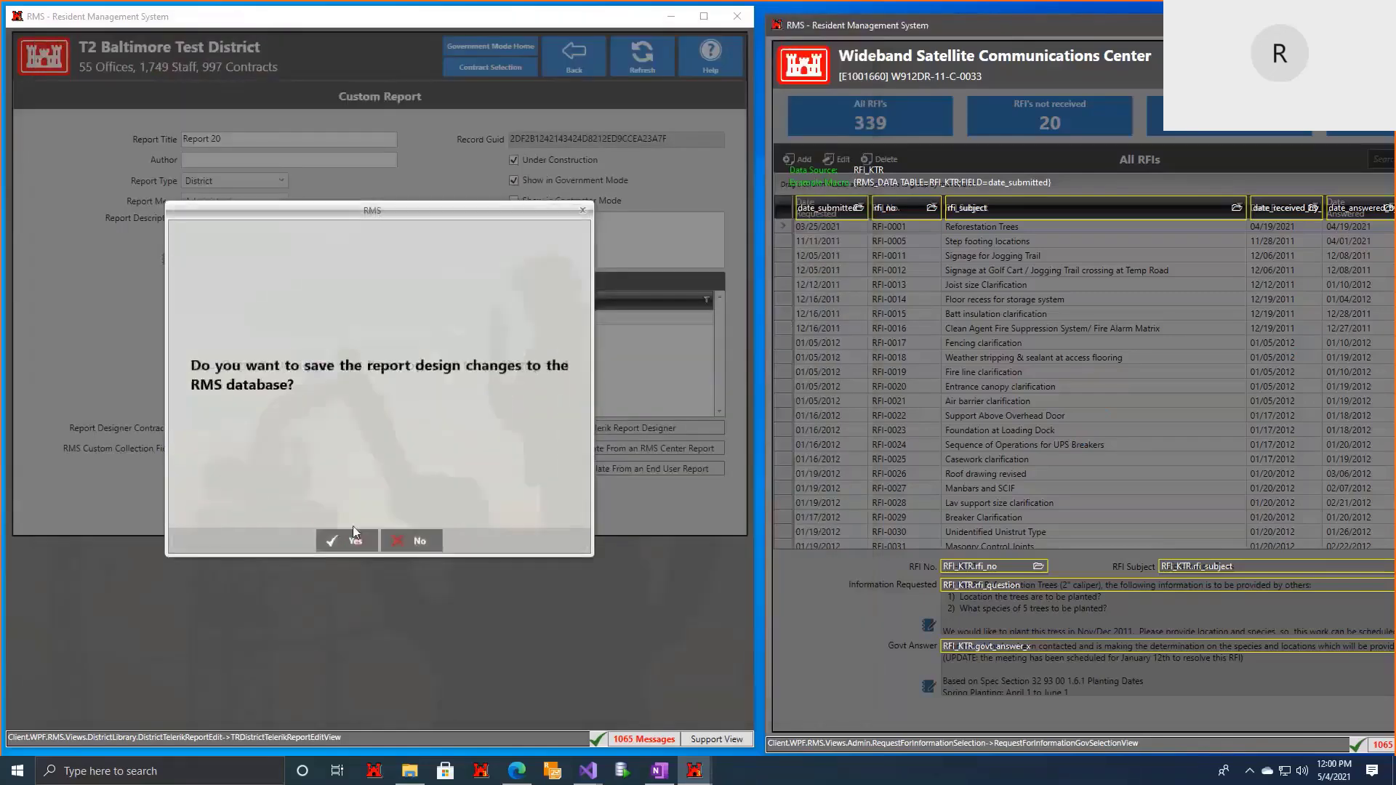
{"action": "left_click", "coordinate": [352, 533]}
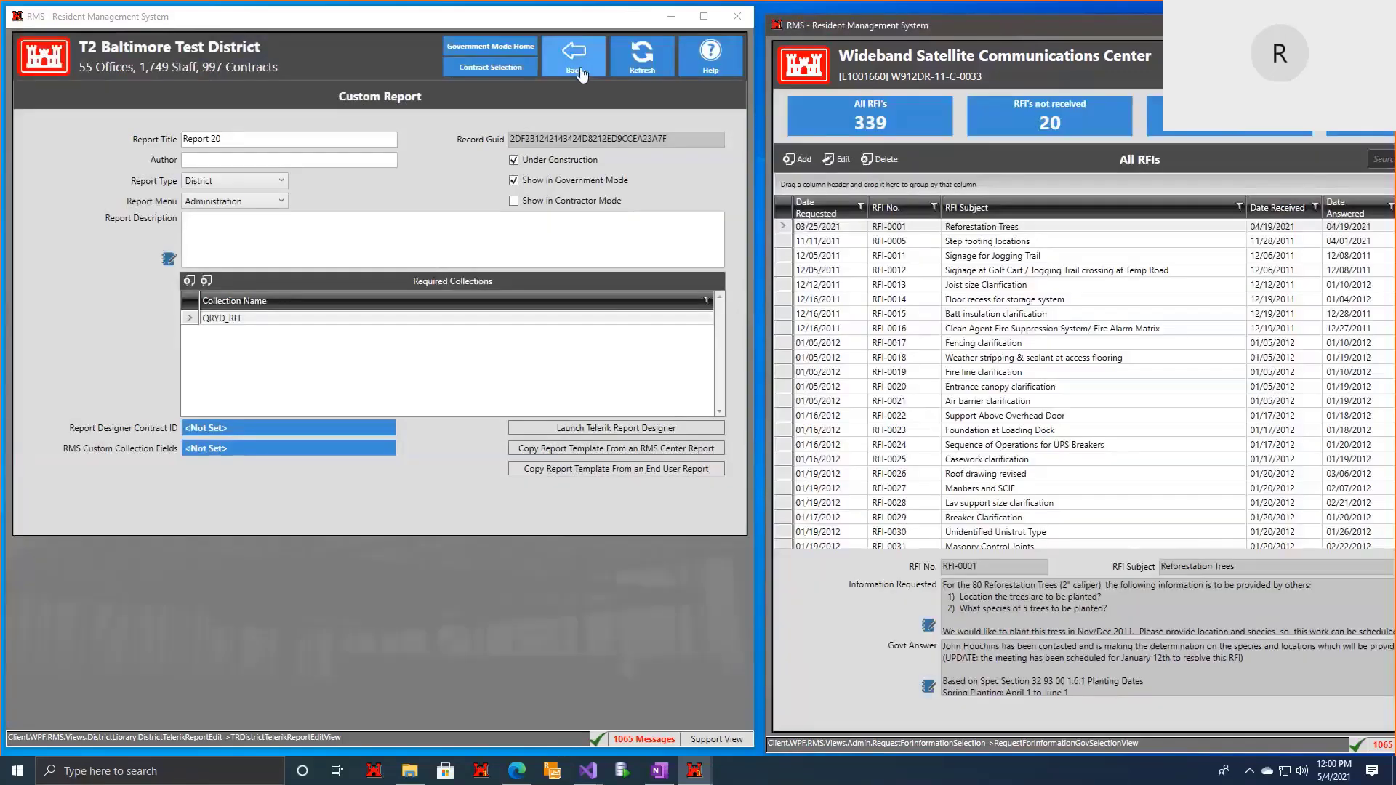
{"action": "left_click", "coordinate": [581, 72]}
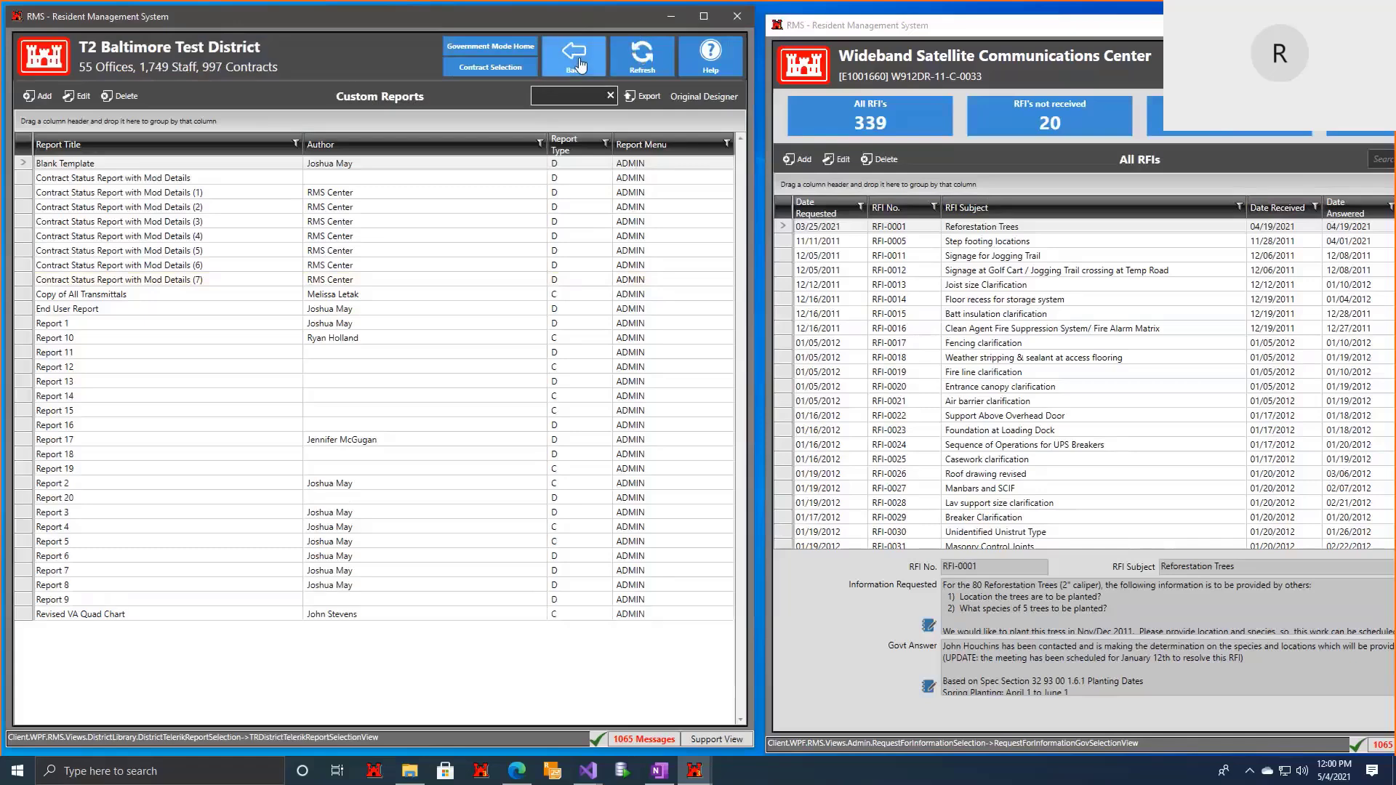
Step: Switch to the Original Designer report list, search for fundin, and open the Funding Balance Summary Conversion Report
{"action": "left_click", "coordinate": [696, 102]}
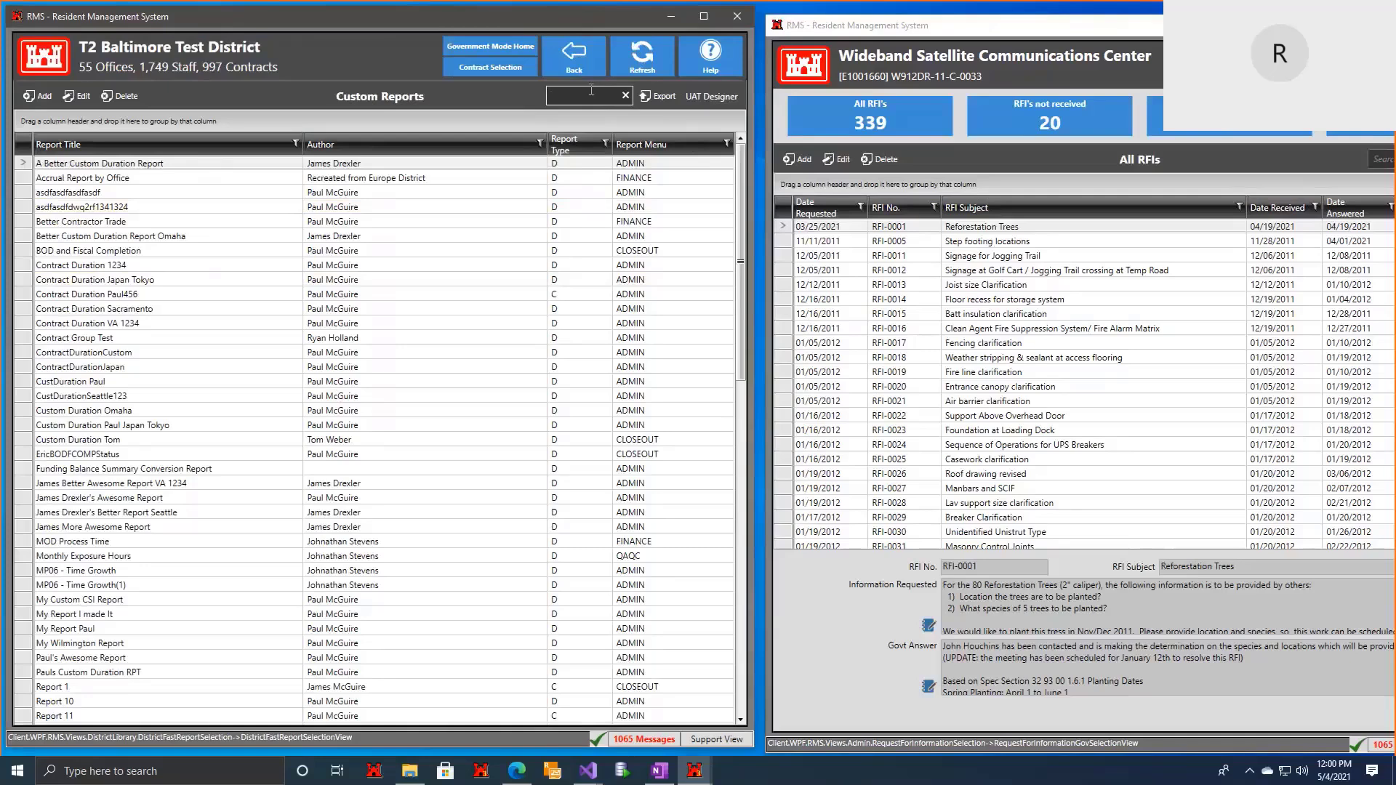
{"action": "type", "text": "fundin"}
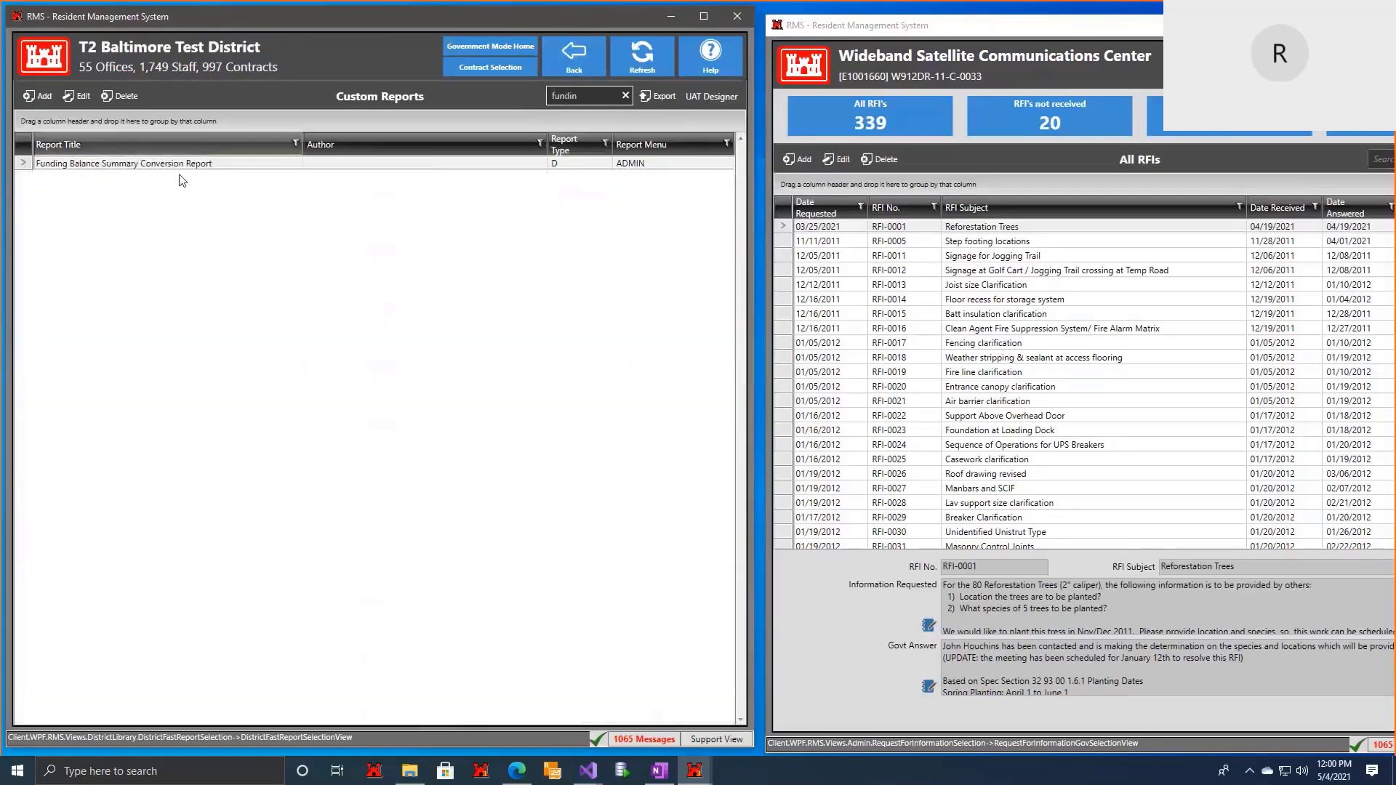
{"action": "double_click", "coordinate": [195, 173]}
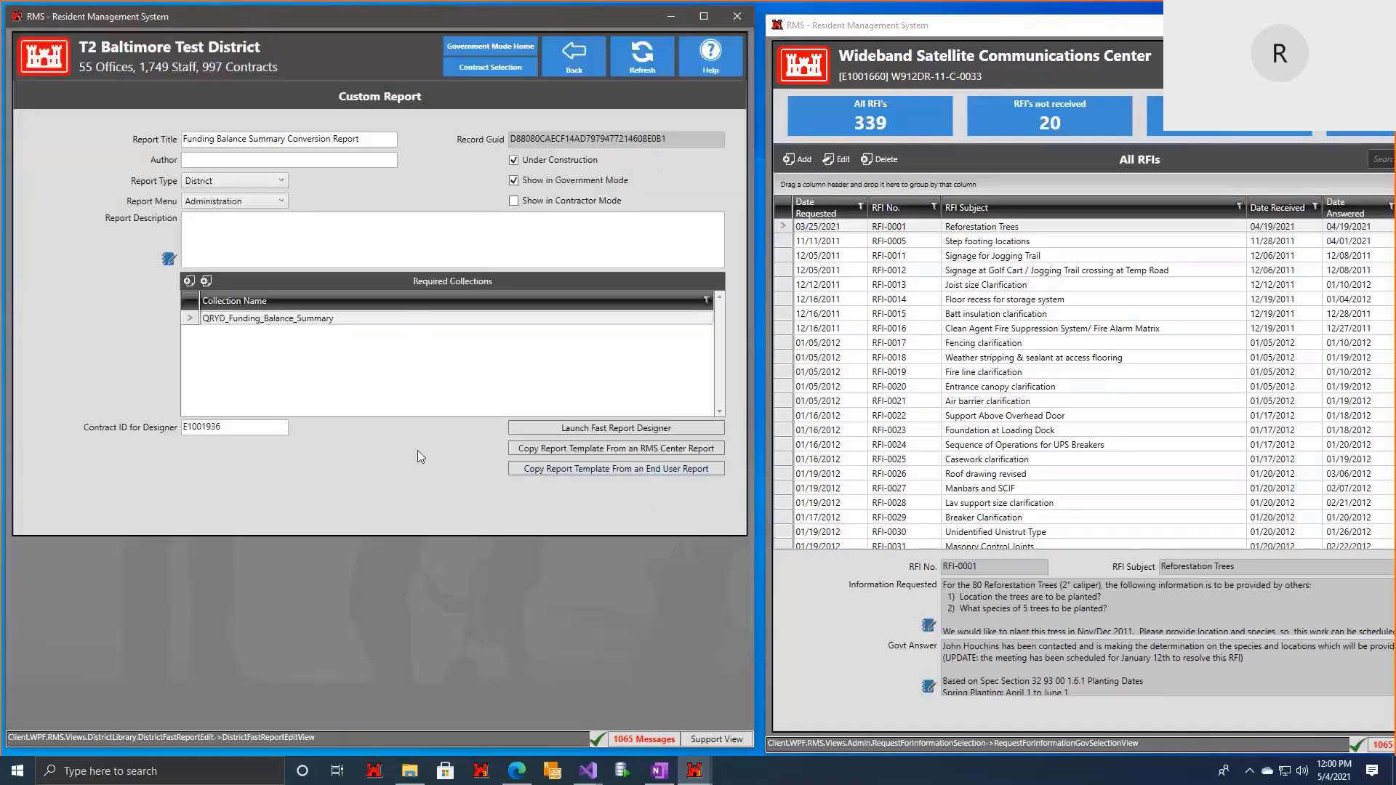
Step: Launch the Fast Report designer for this report in a maximized window, and open the District Library in the second RMS window
{"action": "left_click", "coordinate": [540, 434]}
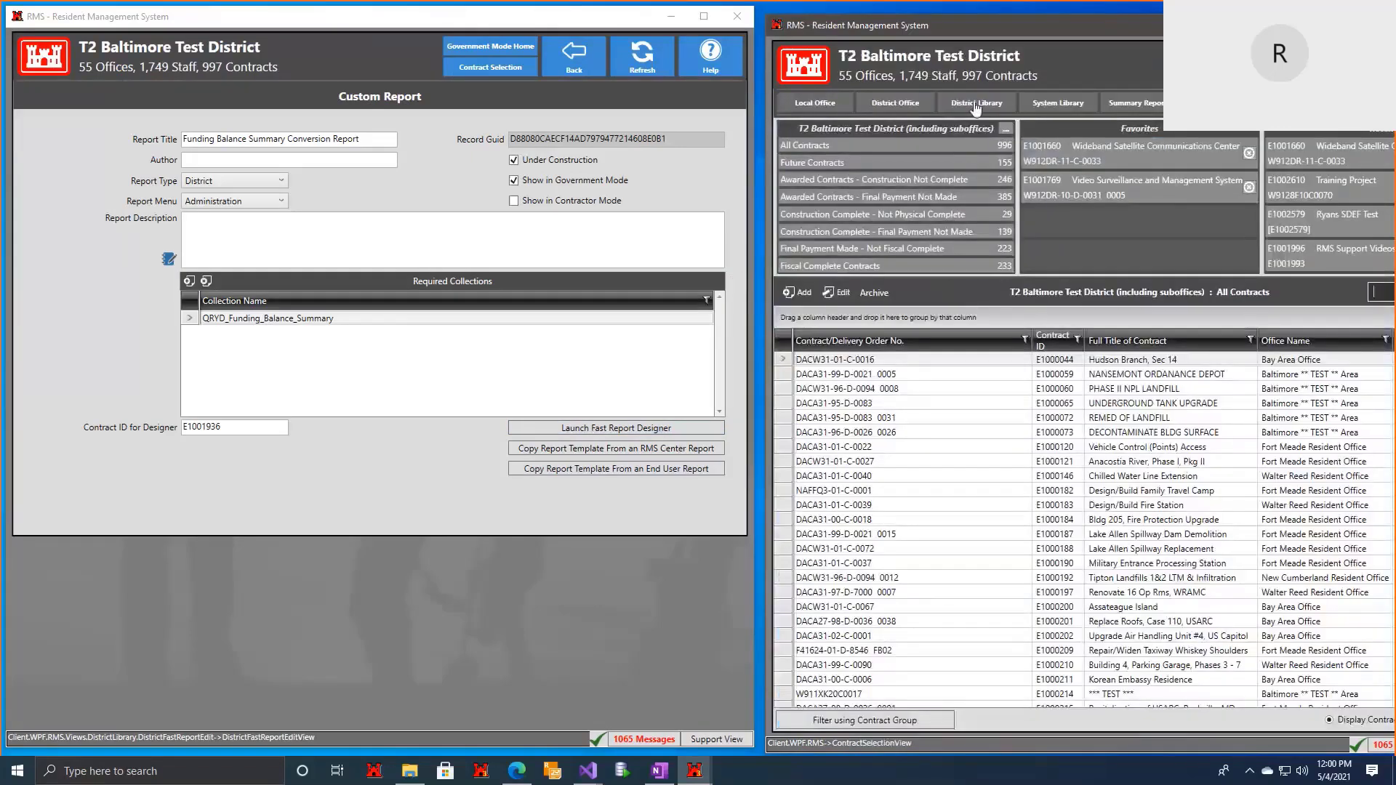
{"action": "left_click", "coordinate": [977, 107]}
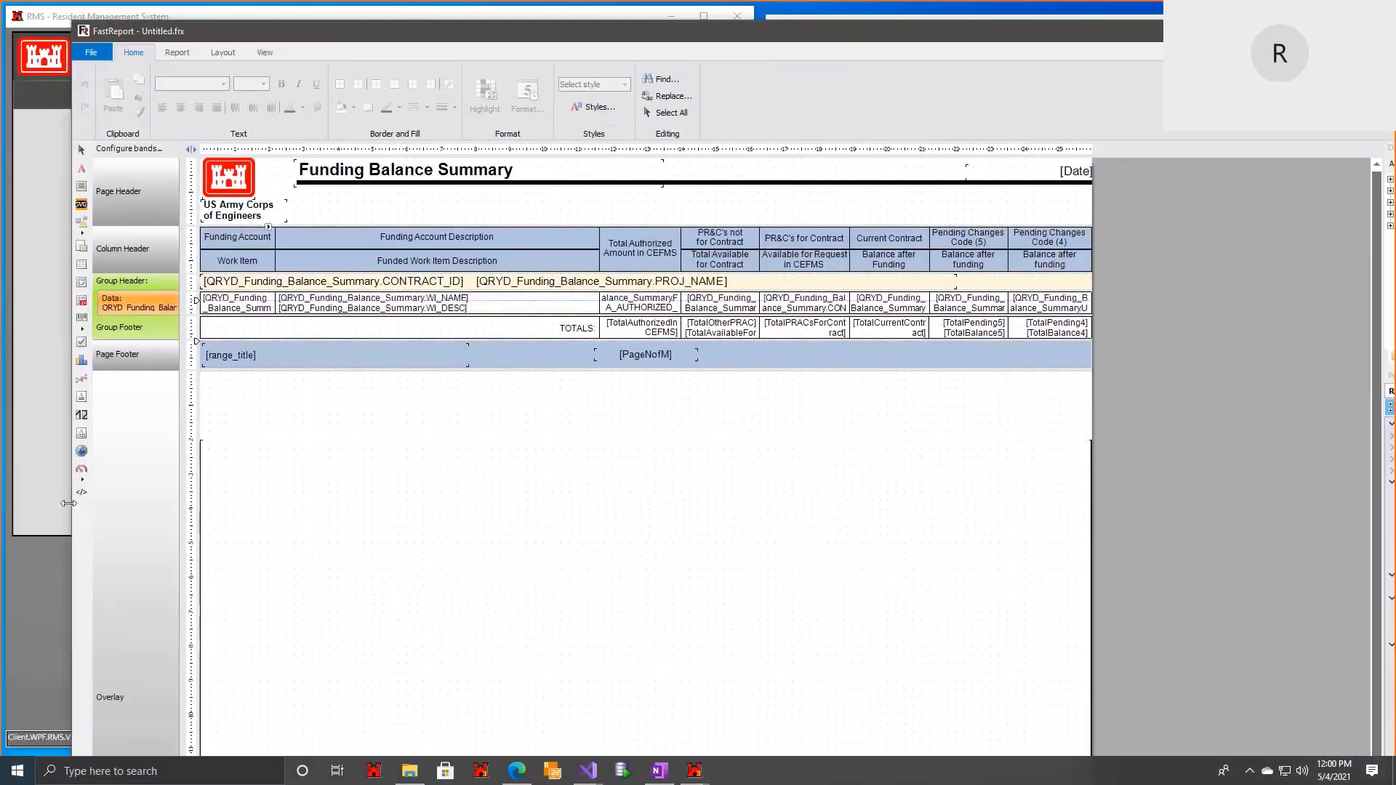
{"action": "left_click_drag", "start_coordinate": [70, 510], "coordinate": [664, 492]}
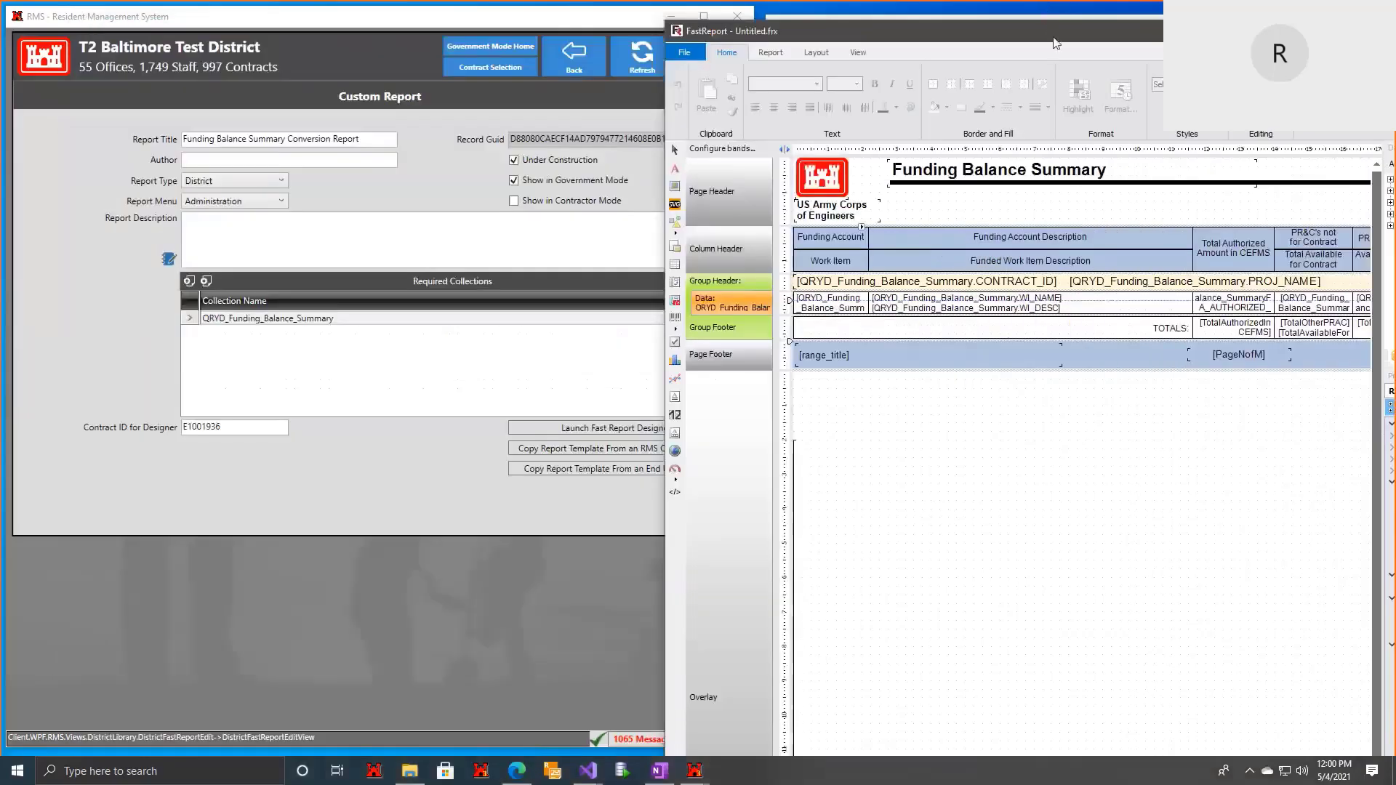
{"action": "left_click_drag", "start_coordinate": [1052, 38], "coordinate": [391, 28]}
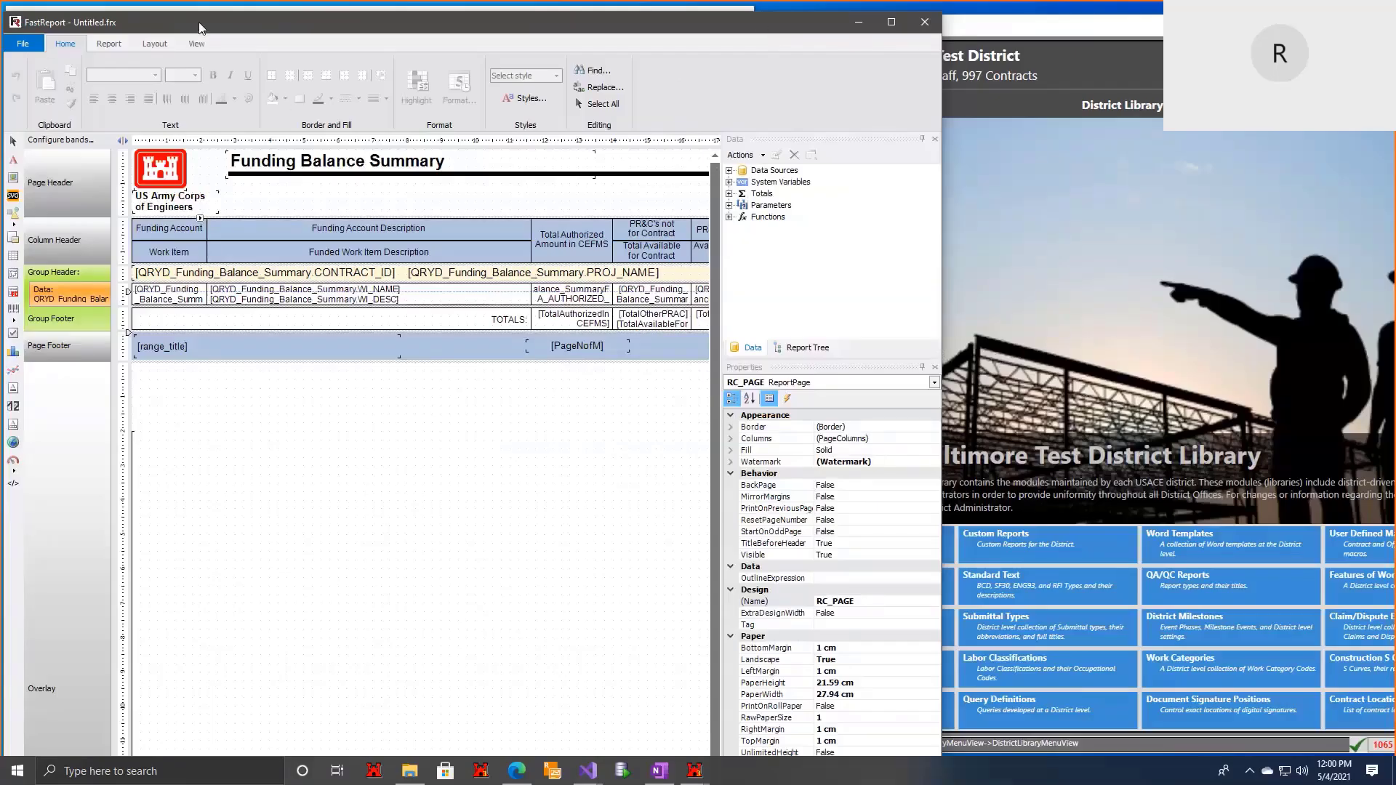
{"action": "left_click_drag", "start_coordinate": [202, 28], "coordinate": [214, 21]}
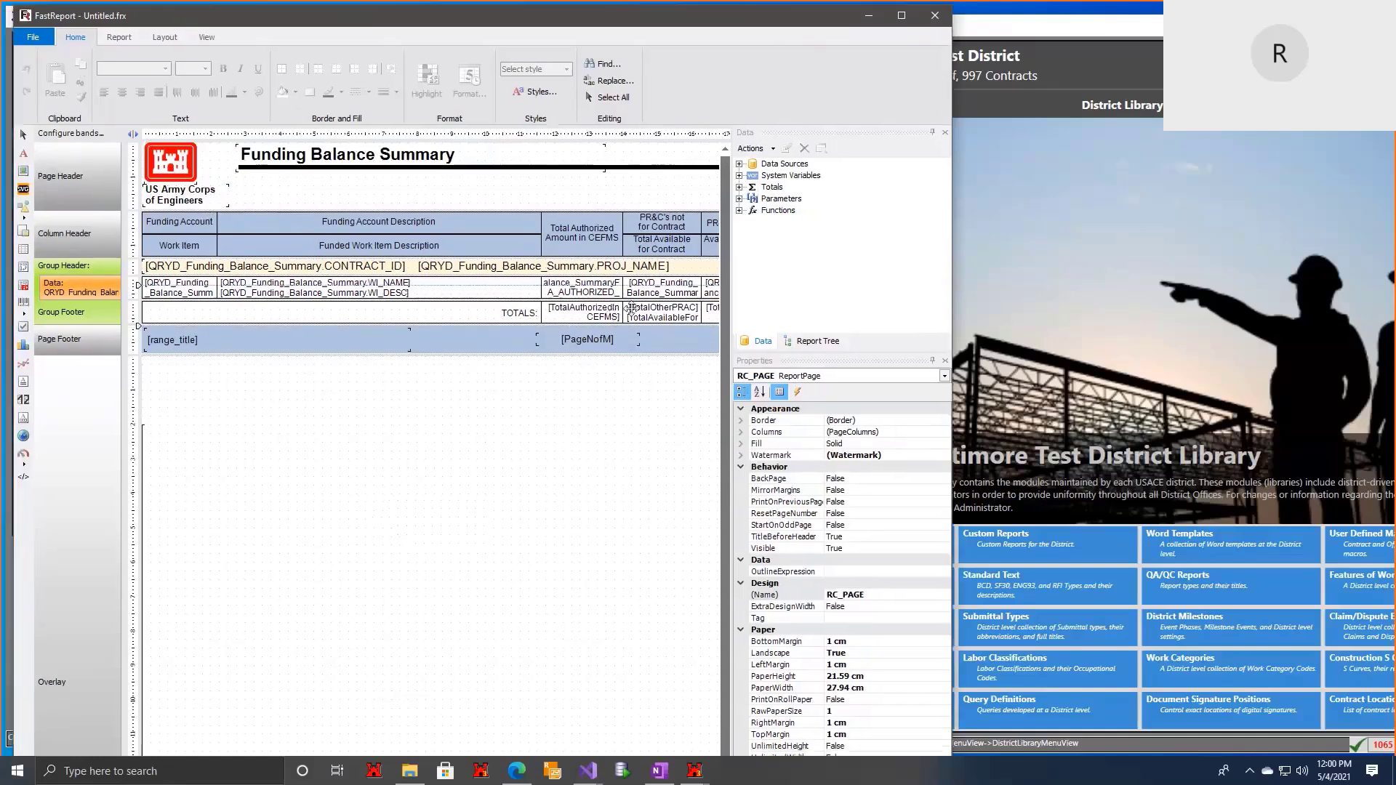
{"action": "left_click", "coordinate": [891, 18]}
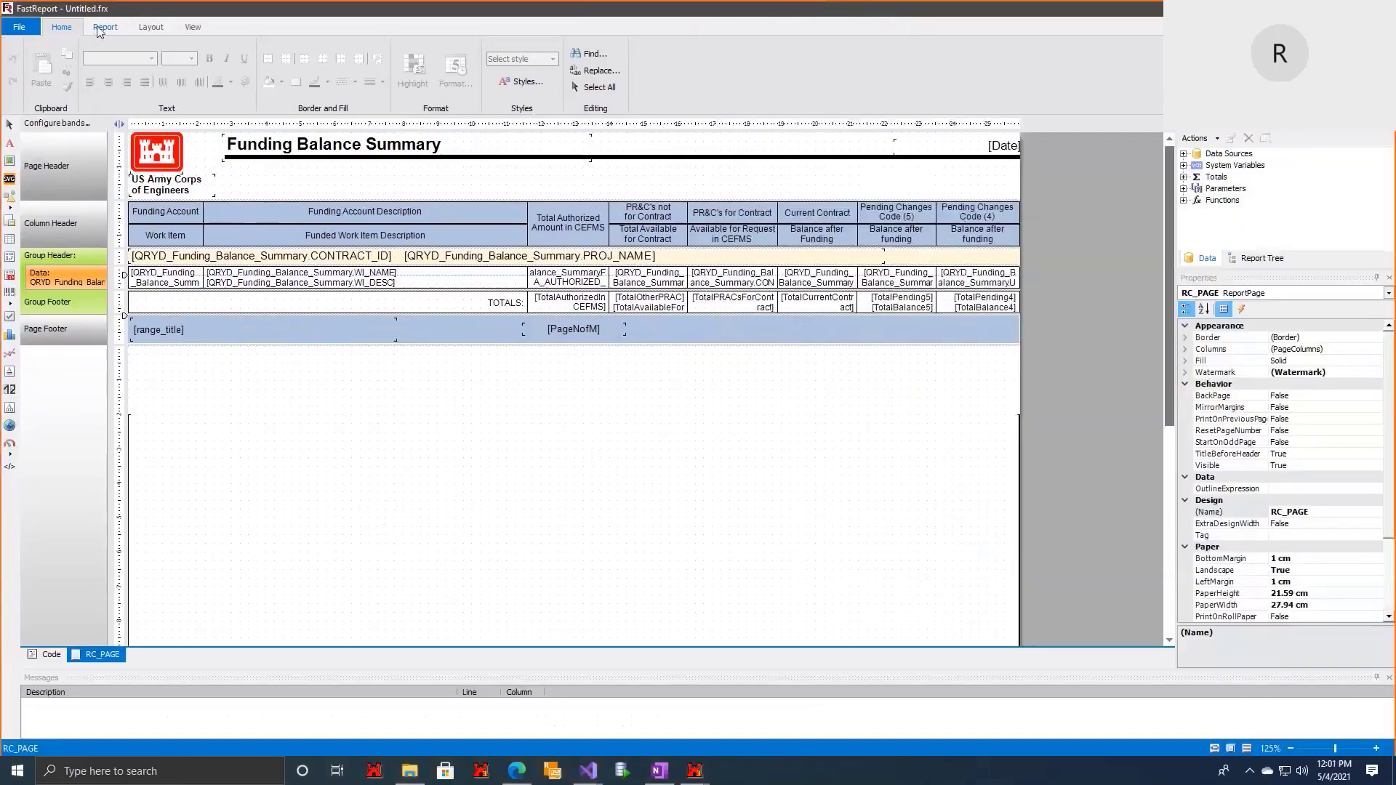
Step: Preview the Funding Balance Summary report, examine its funding figures grouped by contract, and close the preview
{"action": "left_click", "coordinate": [105, 29]}
{"action": "left_click", "coordinate": [26, 62]}
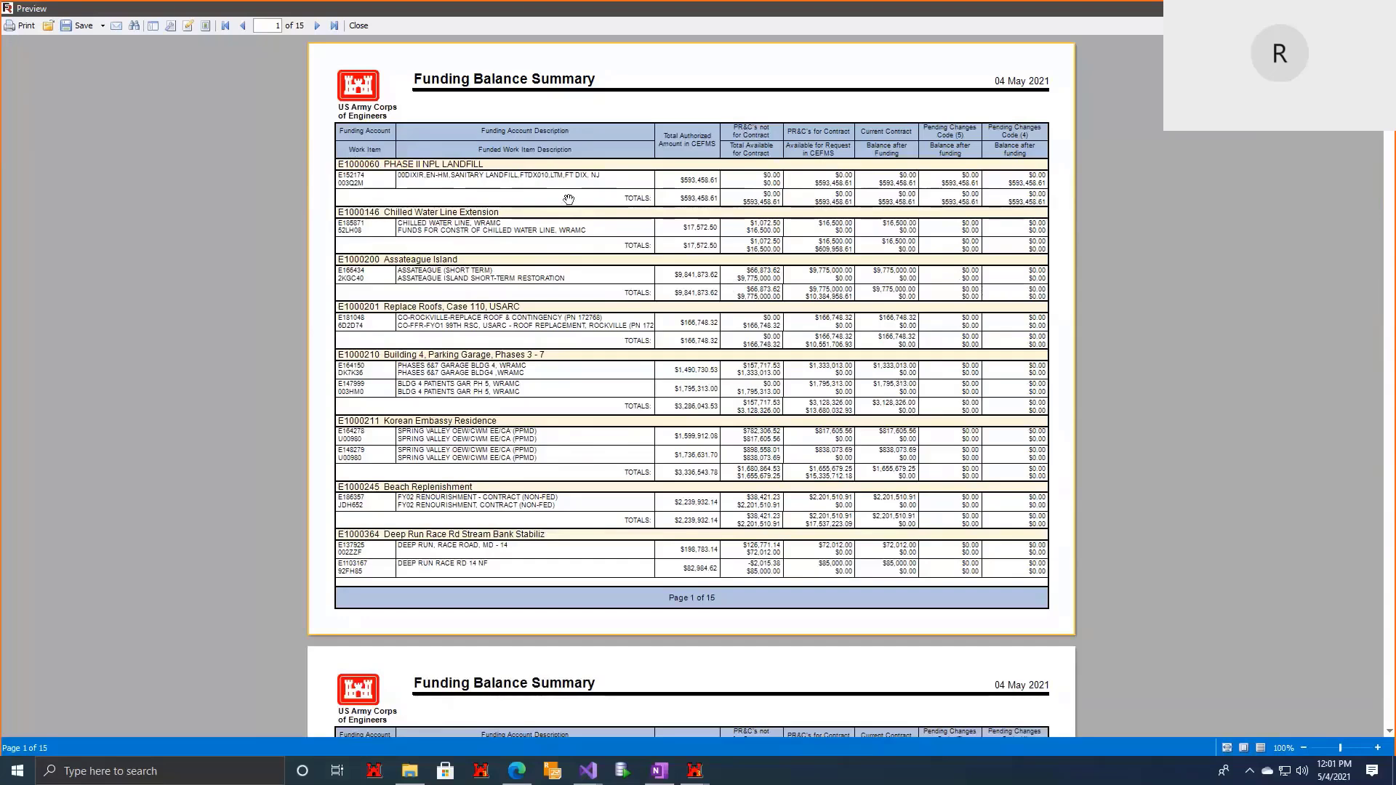
{"action": "left_click", "coordinate": [358, 26]}
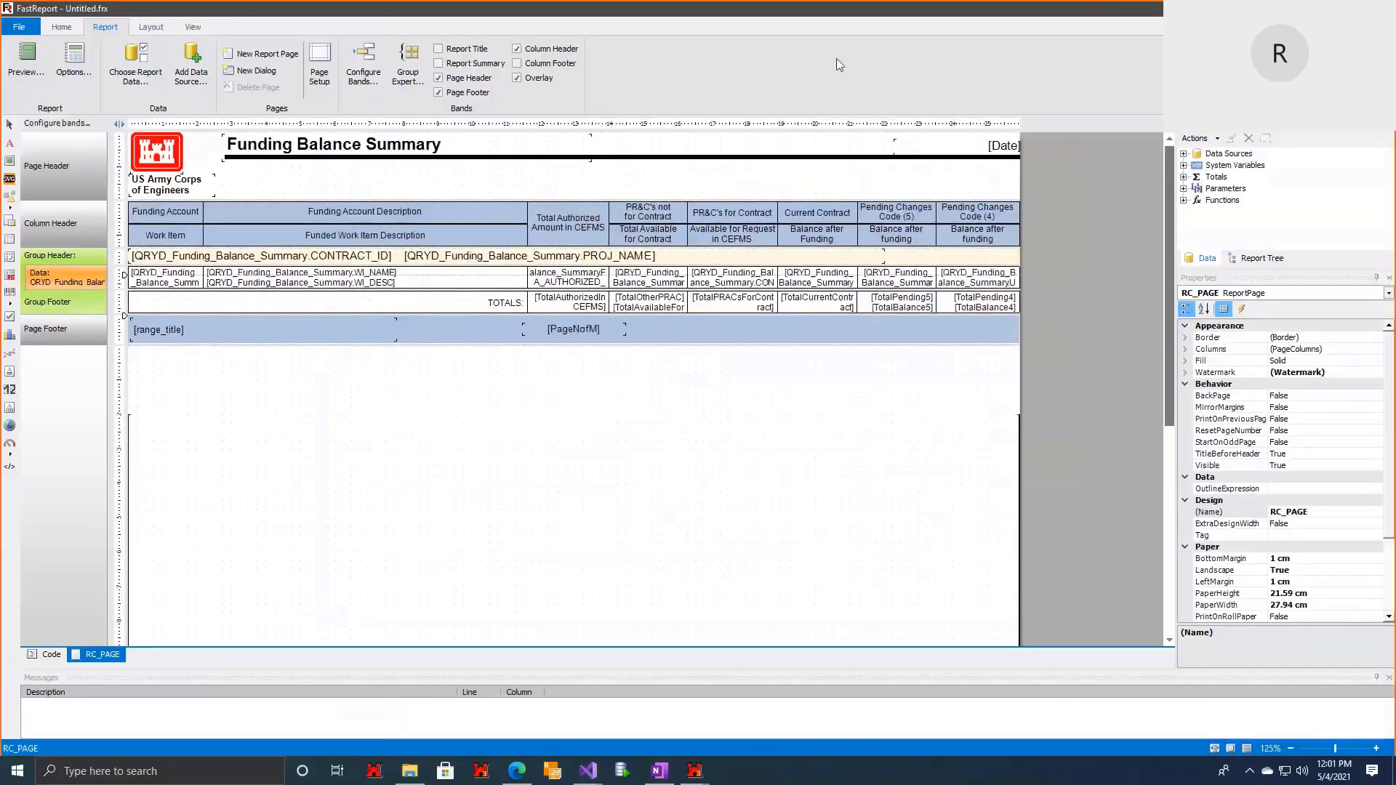
Step: Restore and narrow the FastReport window beside RMS, and open Custom Reports in the second window's District Library
{"action": "double_click", "coordinate": [673, 32]}
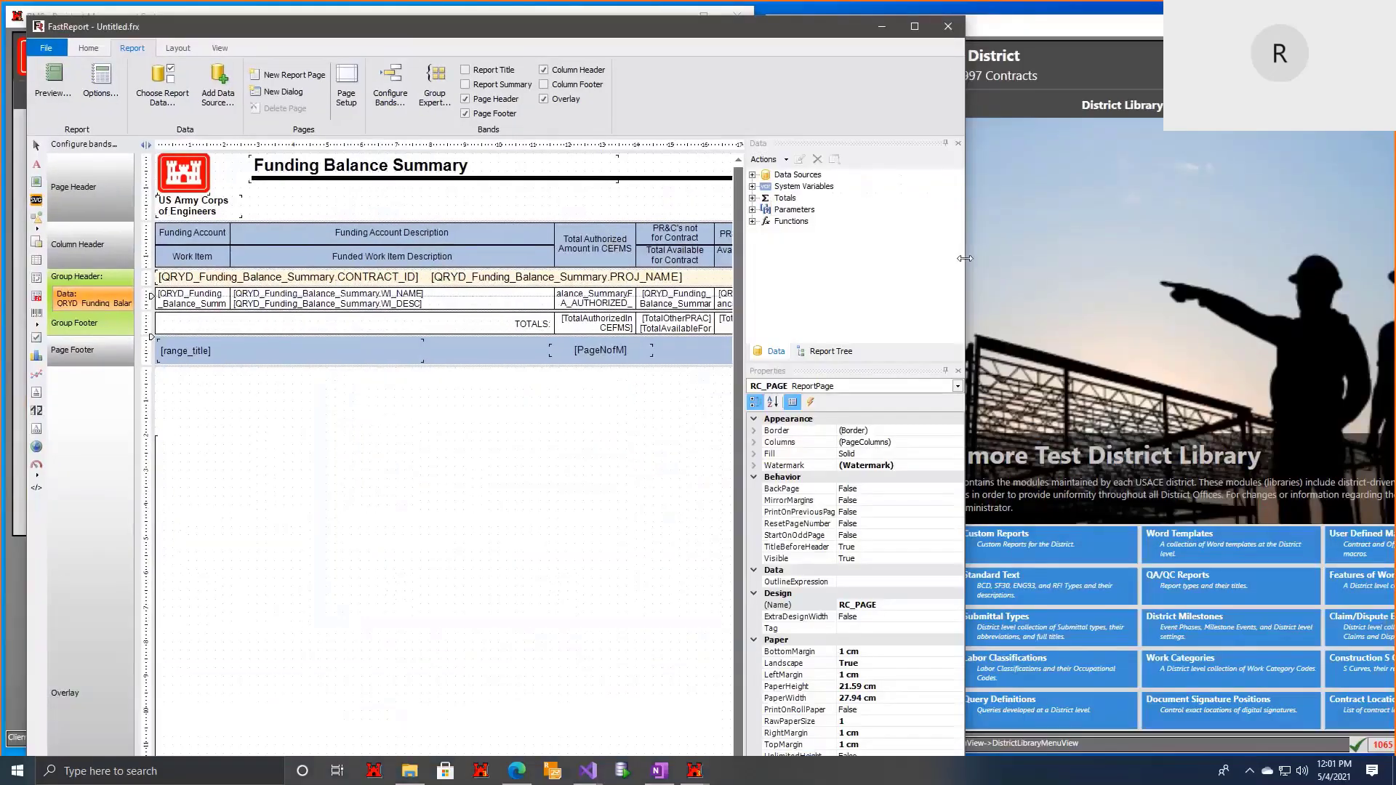
{"action": "left_click_drag", "start_coordinate": [965, 258], "coordinate": [903, 261]}
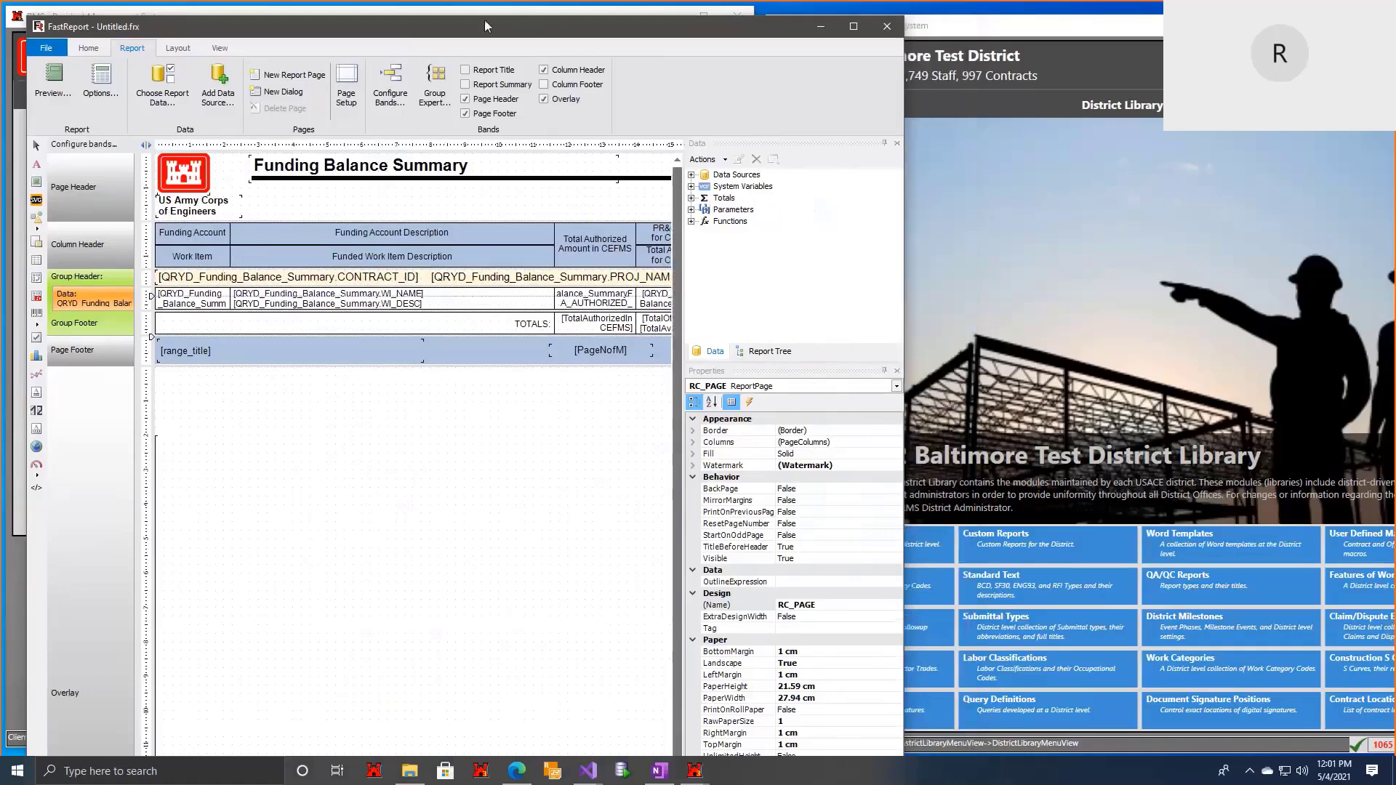
{"action": "left_click_drag", "start_coordinate": [486, 26], "coordinate": [449, 10]}
{"action": "left_click", "coordinate": [1069, 491]}
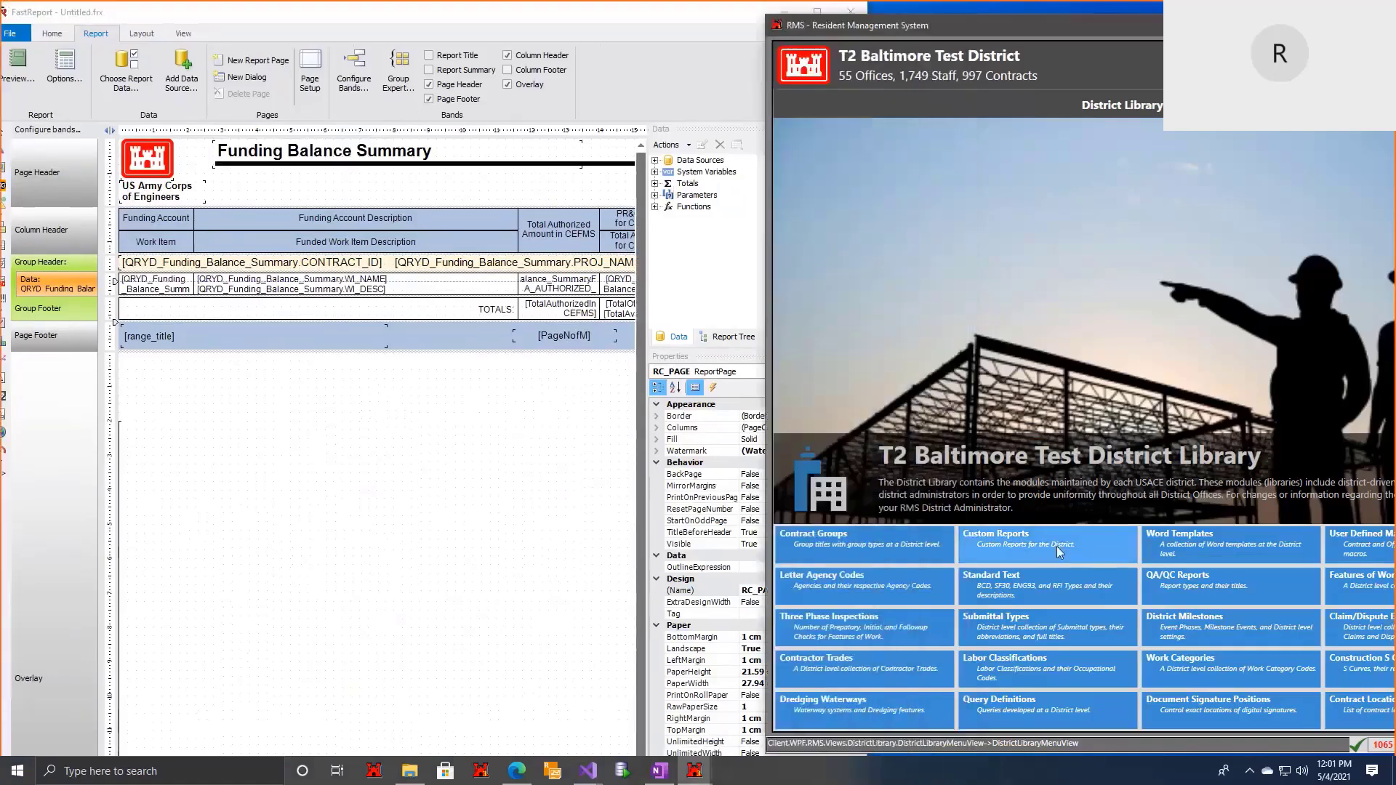
{"action": "left_click", "coordinate": [1057, 547]}
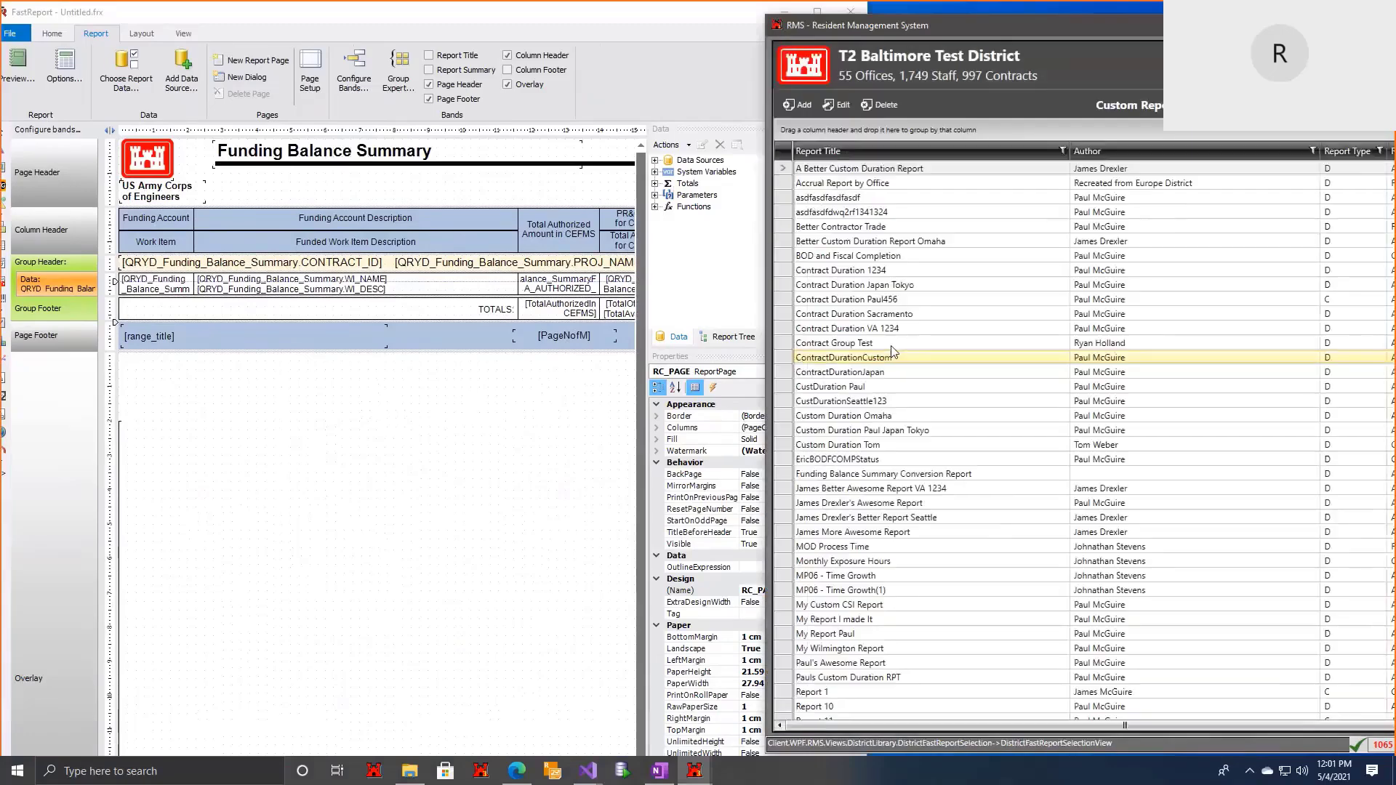
Step: Switch the second RMS window to the Telerik Designer report list and add a new custom report
{"action": "left_click_drag", "start_coordinate": [484, 20], "coordinate": [480, 29]}
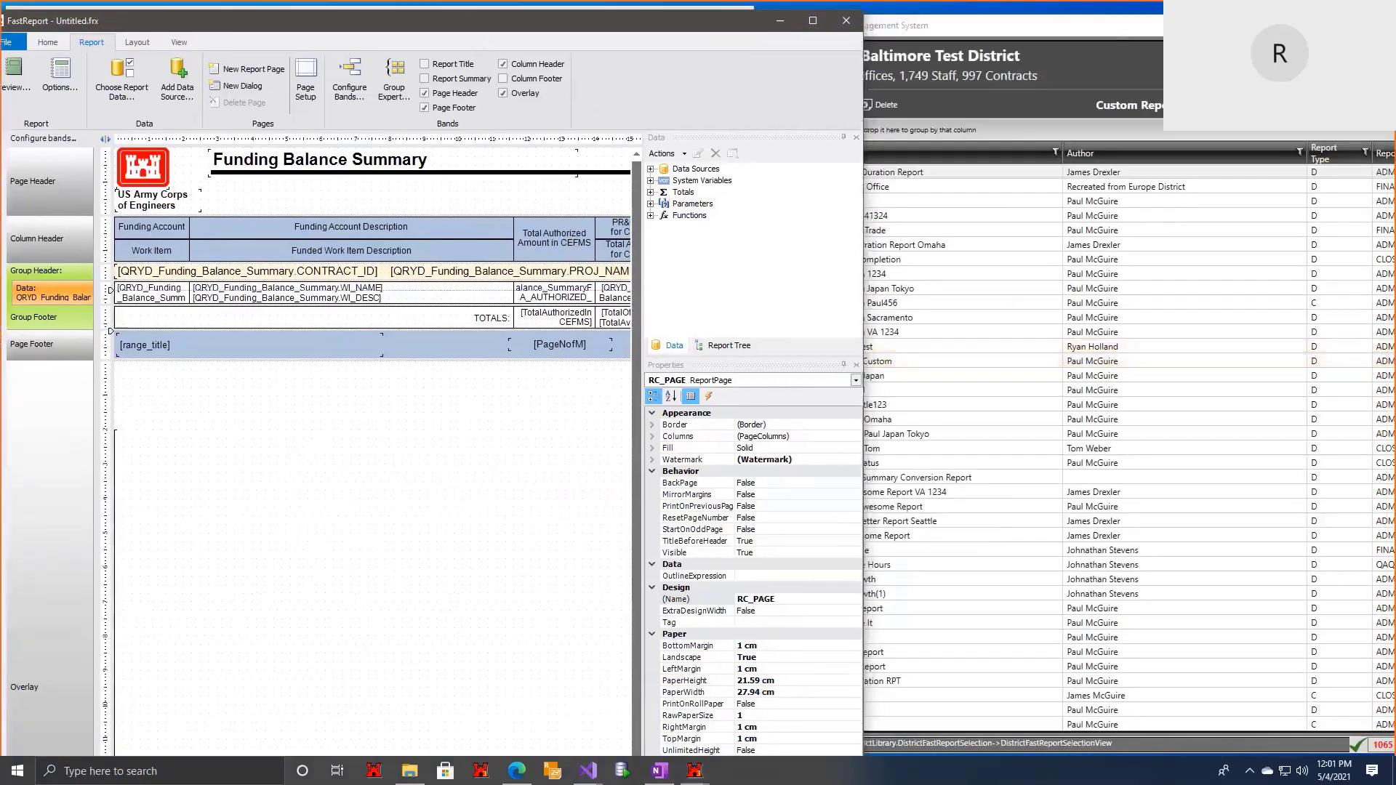
{"action": "left_click", "coordinate": [1039, 45]}
{"action": "left_click_drag", "start_coordinate": [964, 55], "coordinate": [727, 70]}
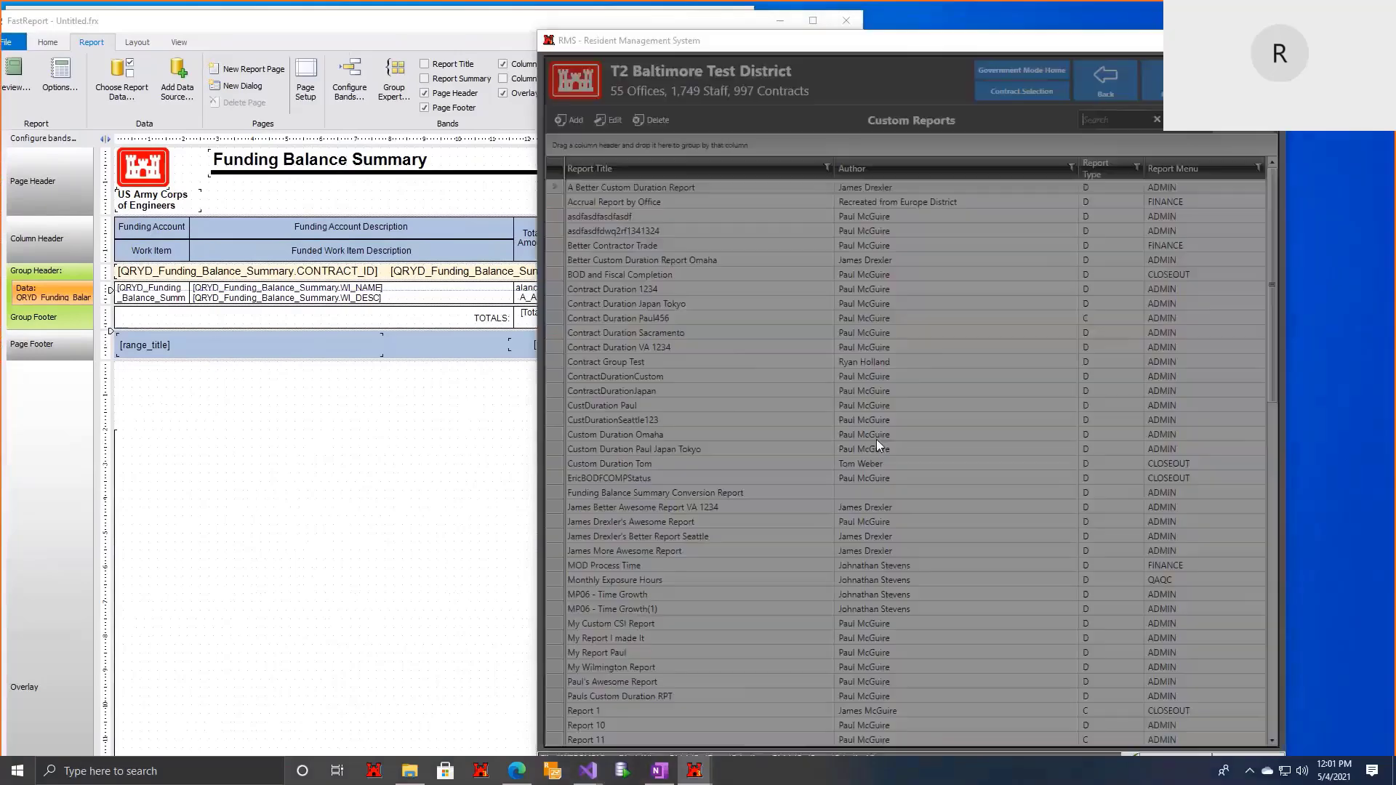
{"action": "left_click", "coordinate": [881, 565]}
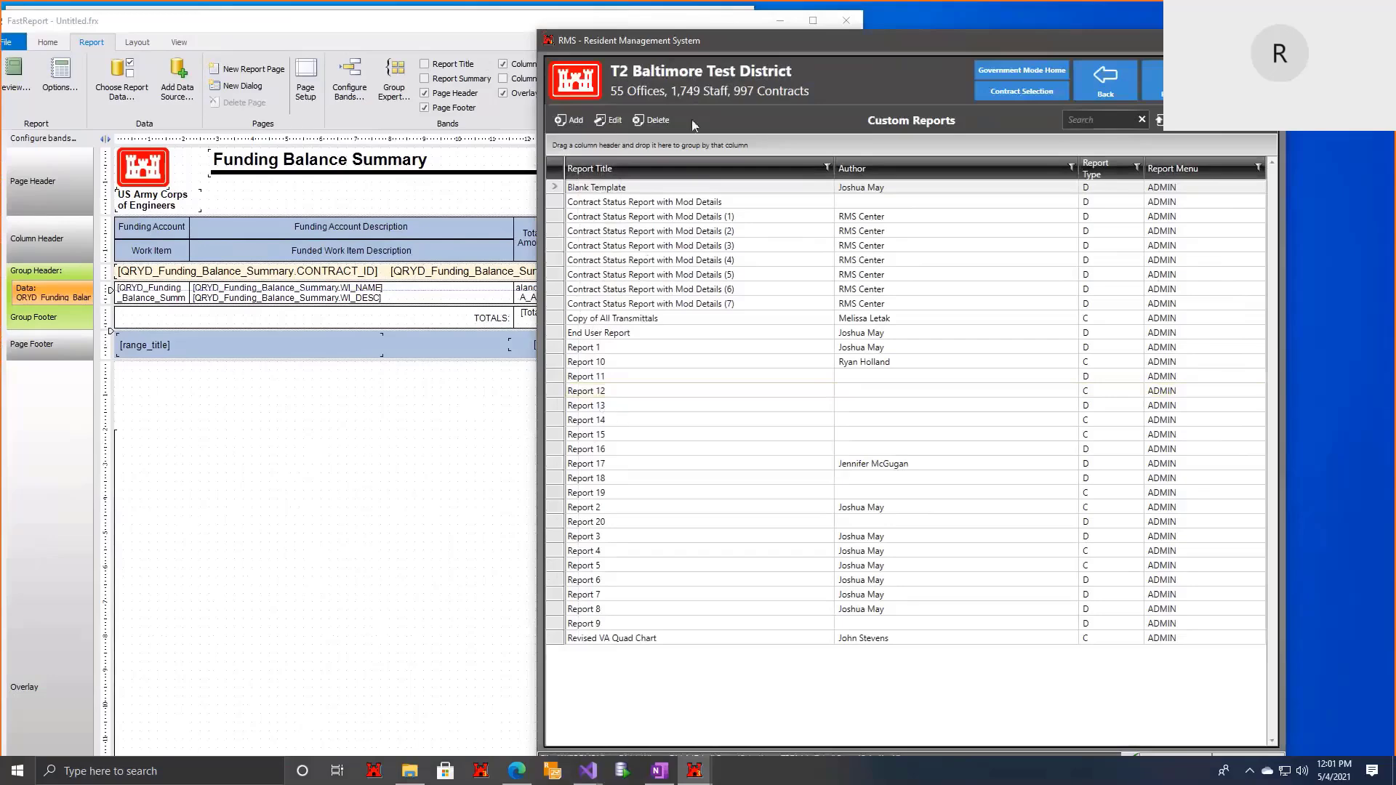
{"action": "left_click_drag", "start_coordinate": [830, 40], "coordinate": [853, 39]}
{"action": "left_click", "coordinate": [604, 117]}
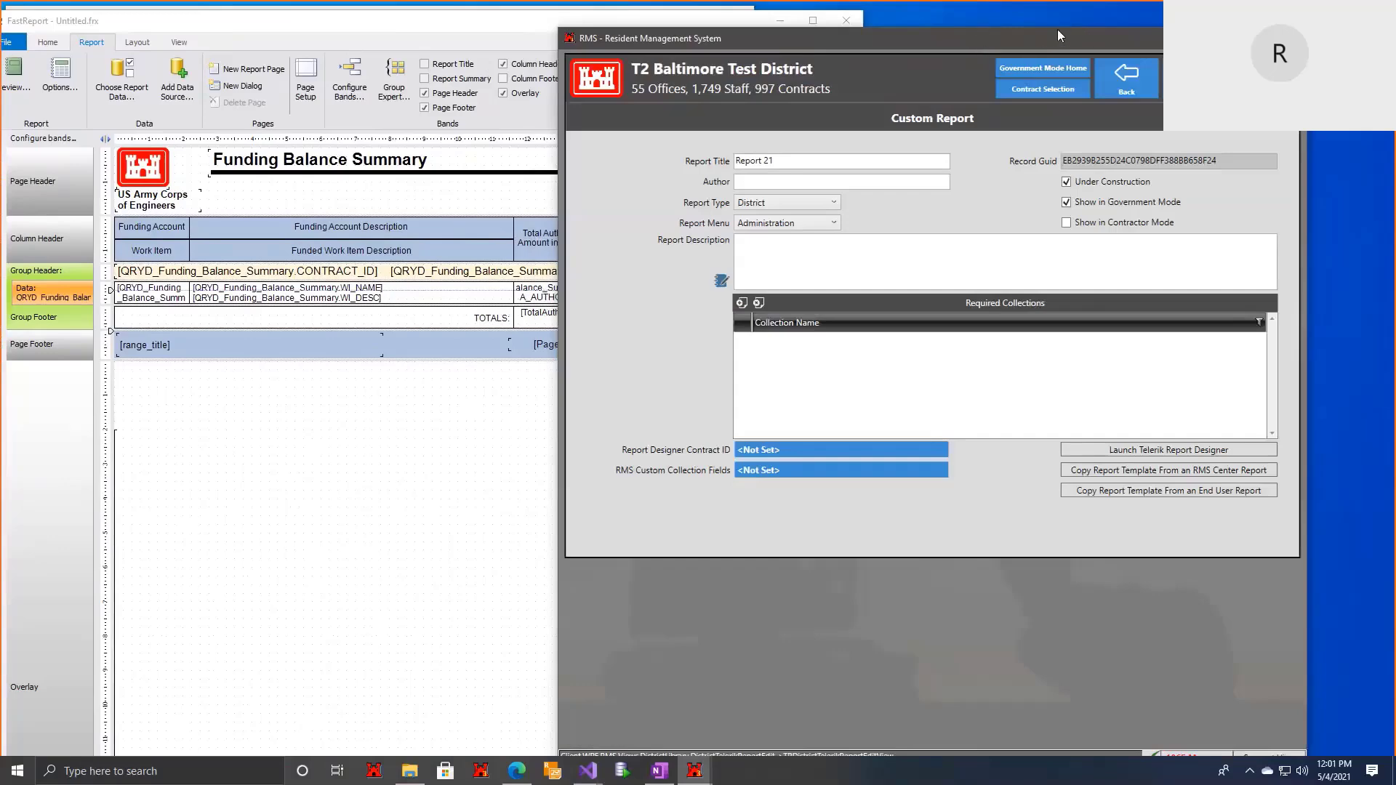
Step: Arrange both RMS report forms side by side and add QRYD_Funding_Balance_Summary as a required collection of the new report
{"action": "left_click_drag", "start_coordinate": [1059, 33], "coordinate": [1137, 15]}
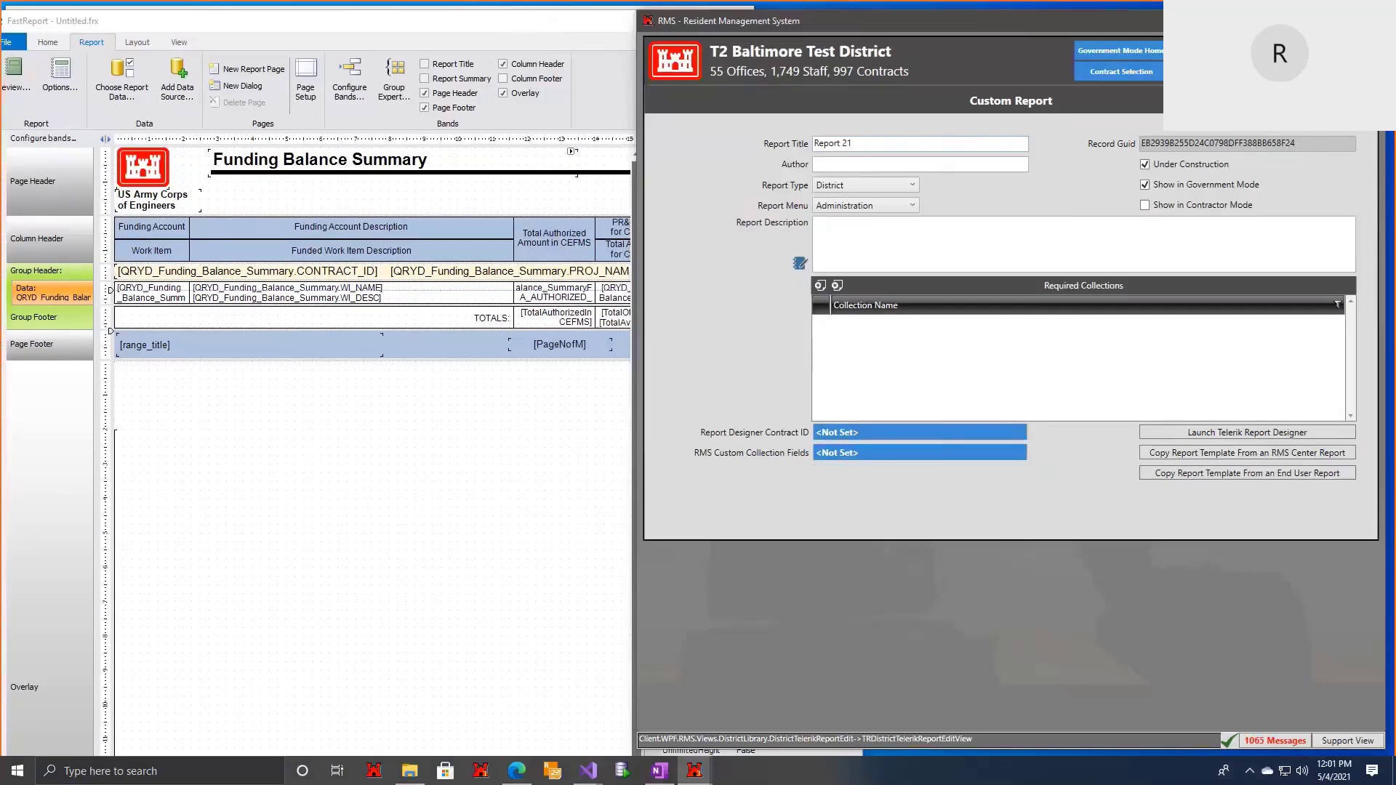
{"action": "left_click_drag", "start_coordinate": [320, 20], "coordinate": [1, 21]}
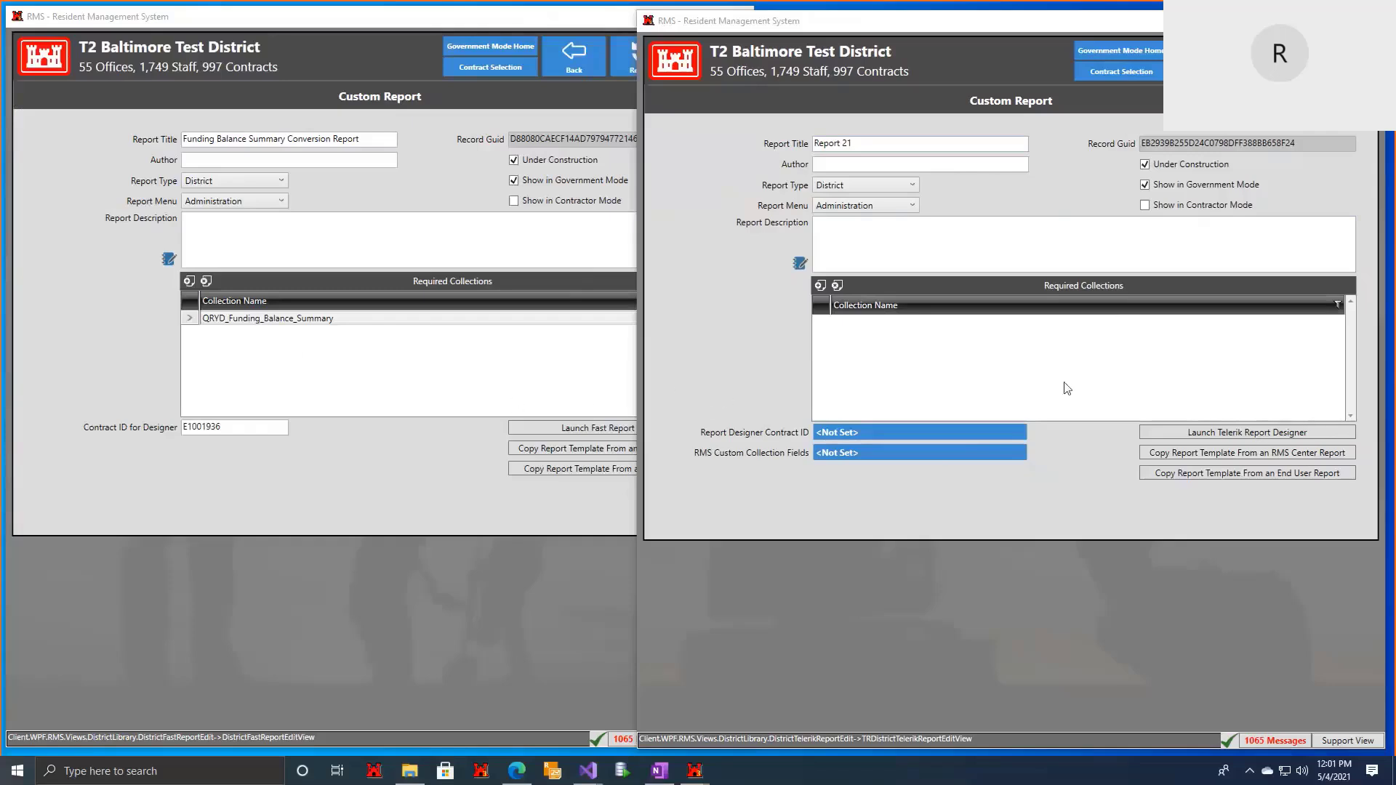
{"action": "left_click", "coordinate": [820, 286]}
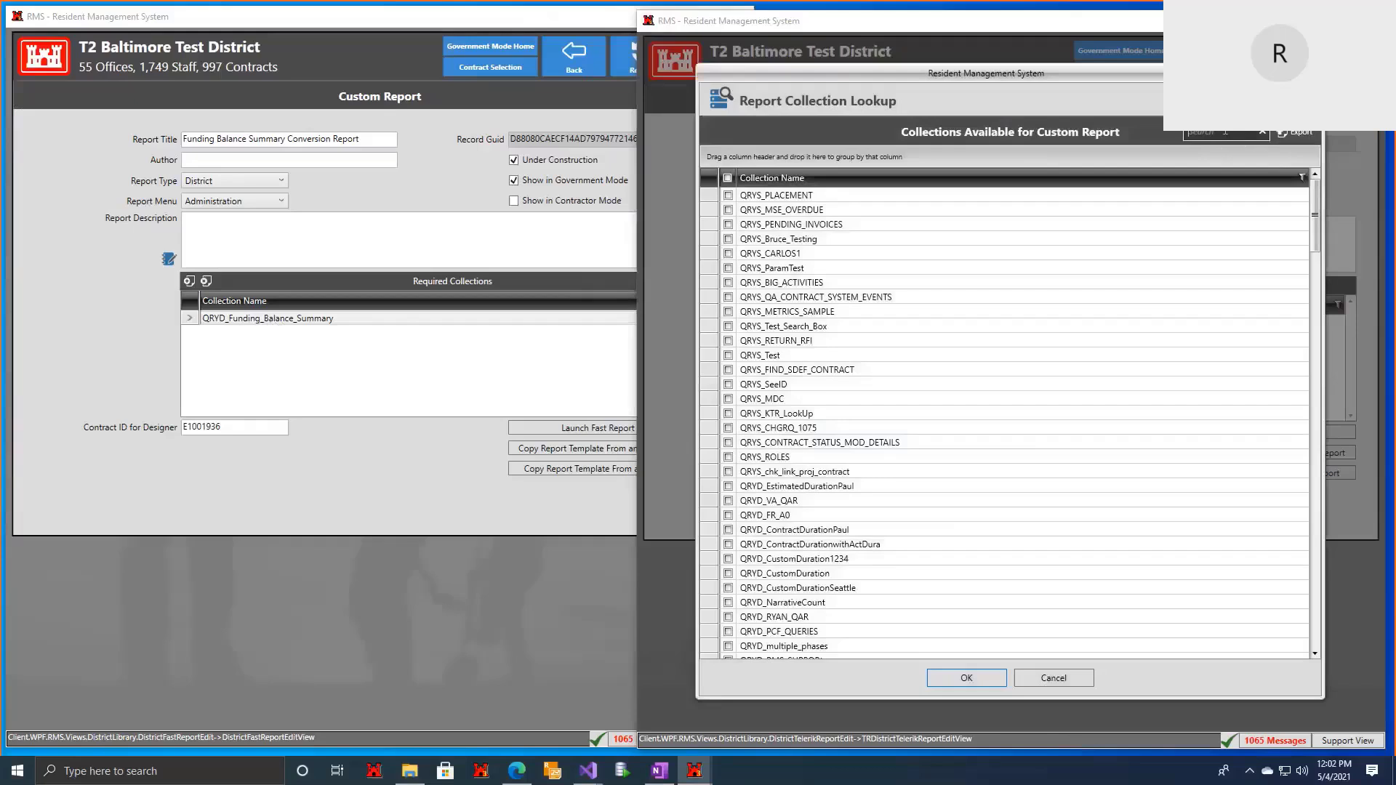
{"action": "type", "text": "funding"}
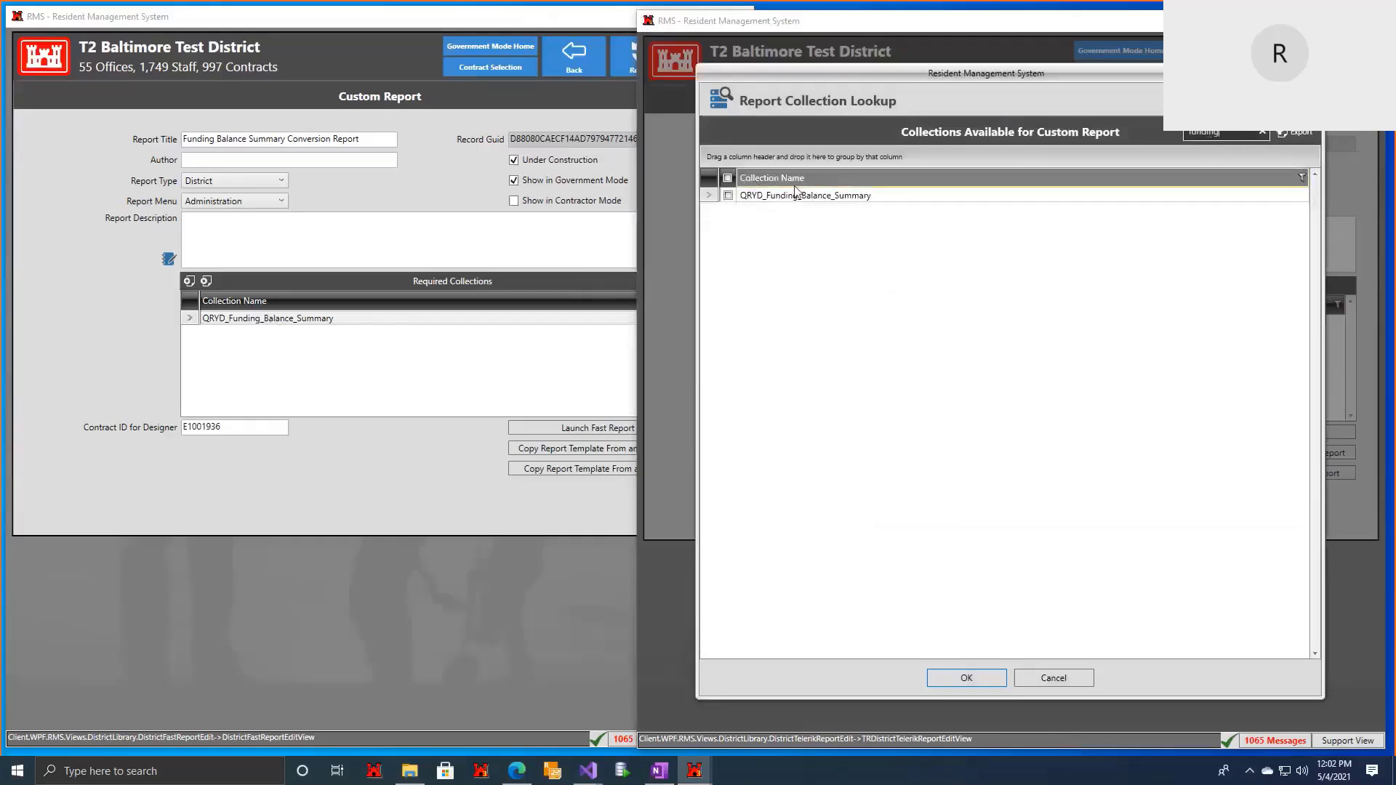
{"action": "left_click", "coordinate": [800, 195]}
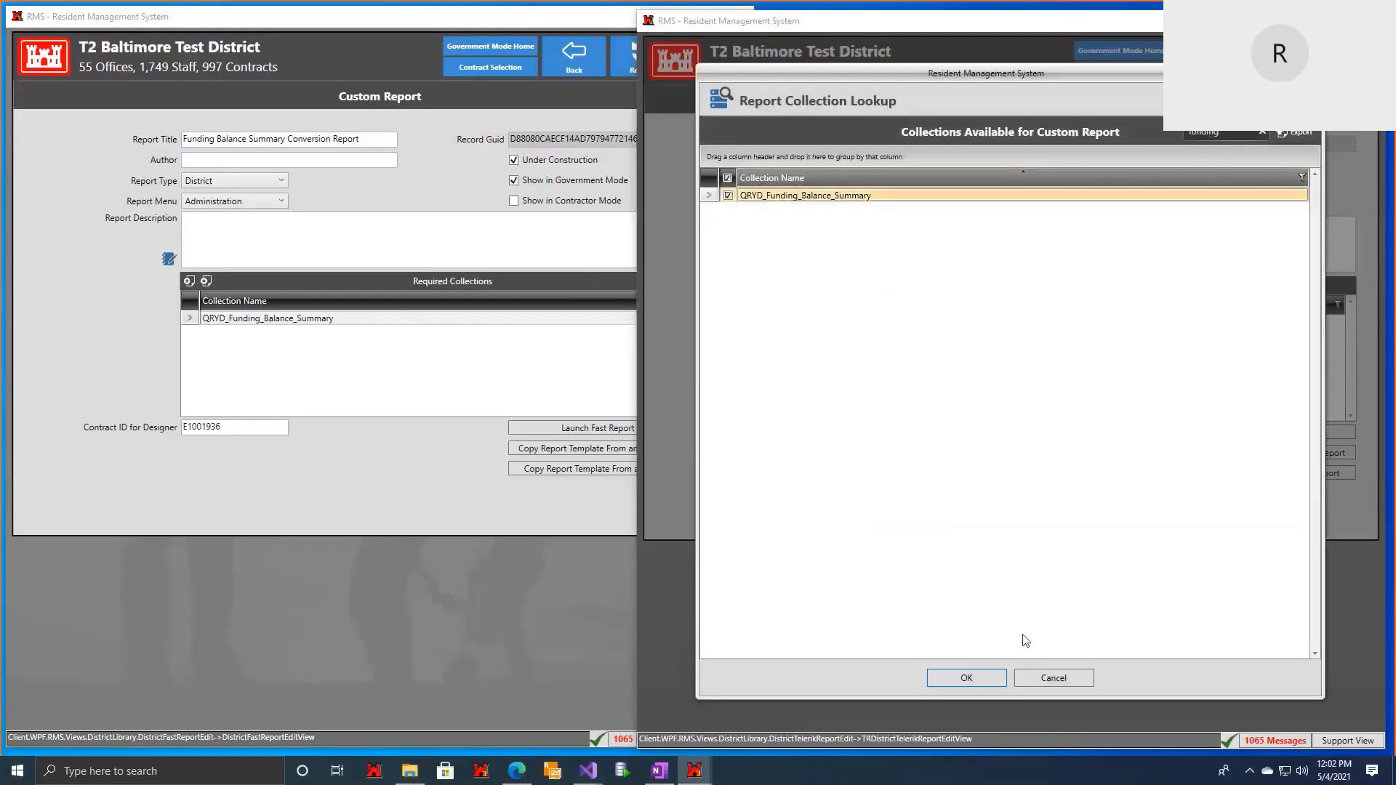
{"action": "left_click", "coordinate": [966, 678]}
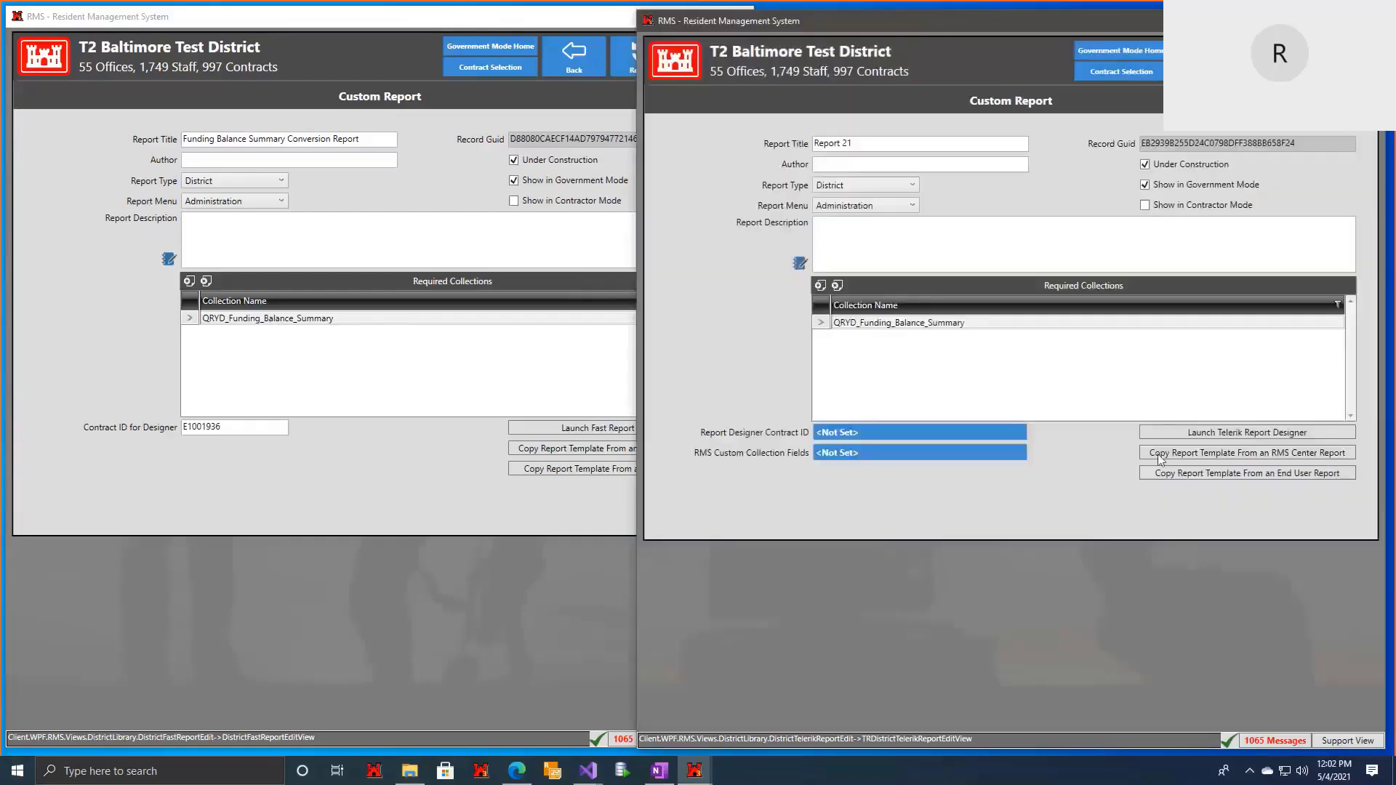
Step: Launch the Telerik Report Designer for the new report, overwriting the existing template with the database version, and place it beside FastReport
{"action": "left_click", "coordinate": [1247, 432]}
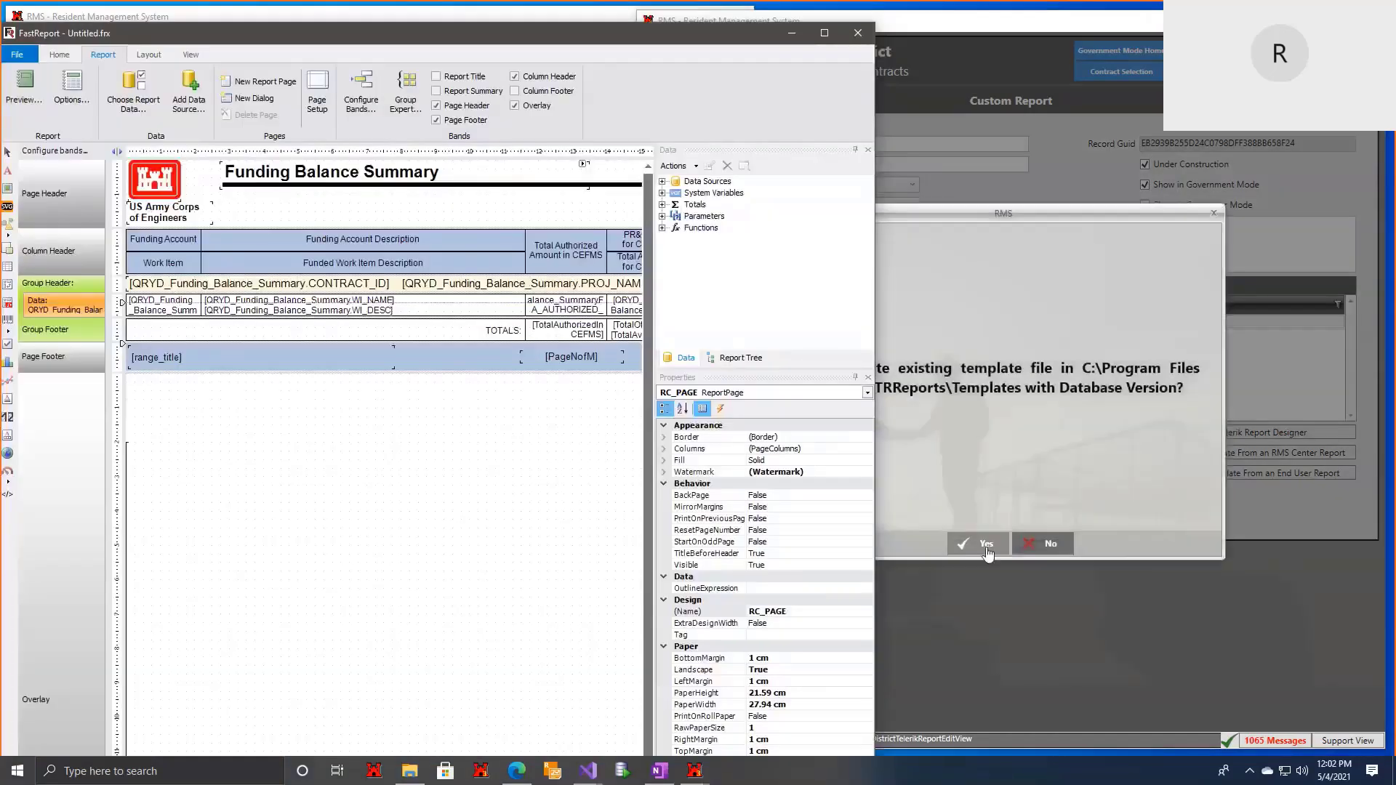
{"action": "left_click", "coordinate": [981, 547]}
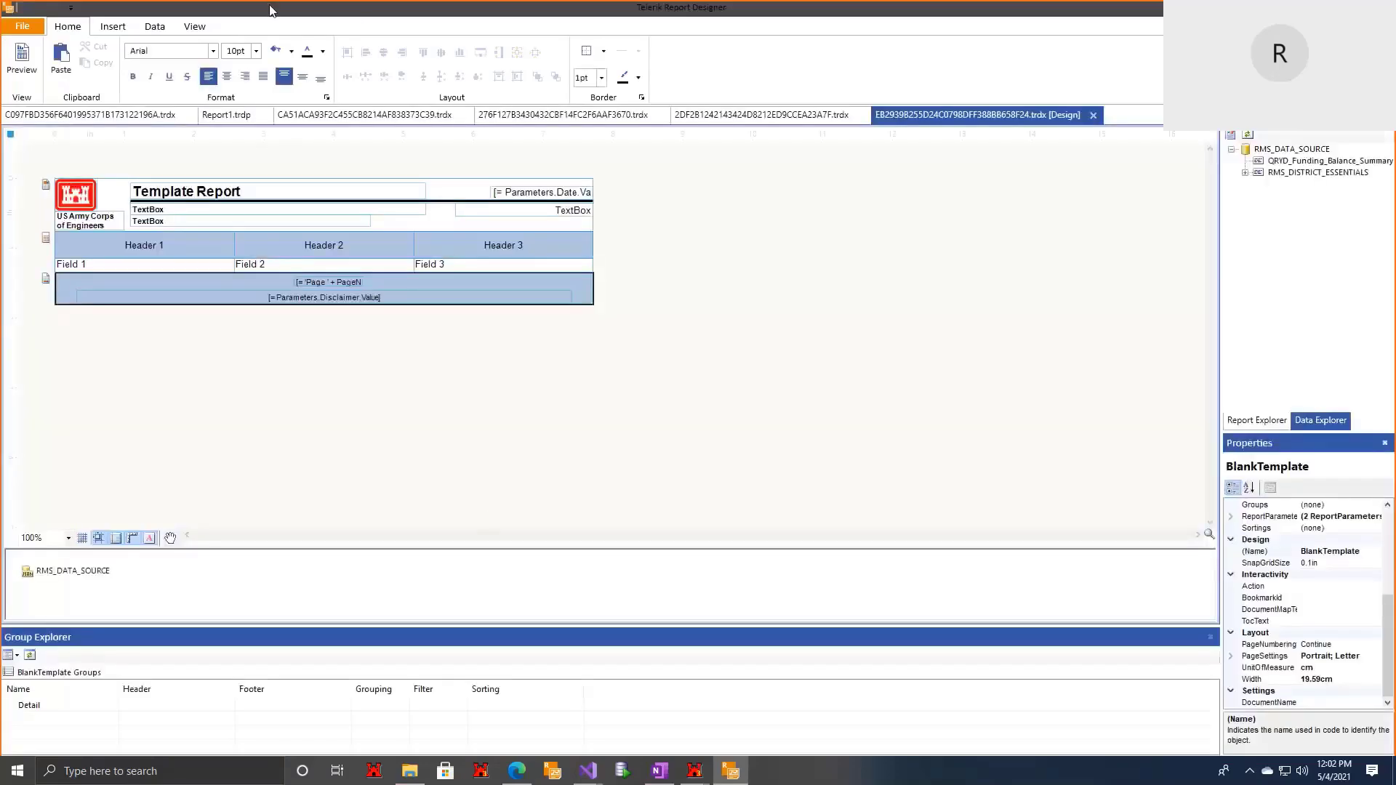
{"action": "double_click", "coordinate": [676, 22]}
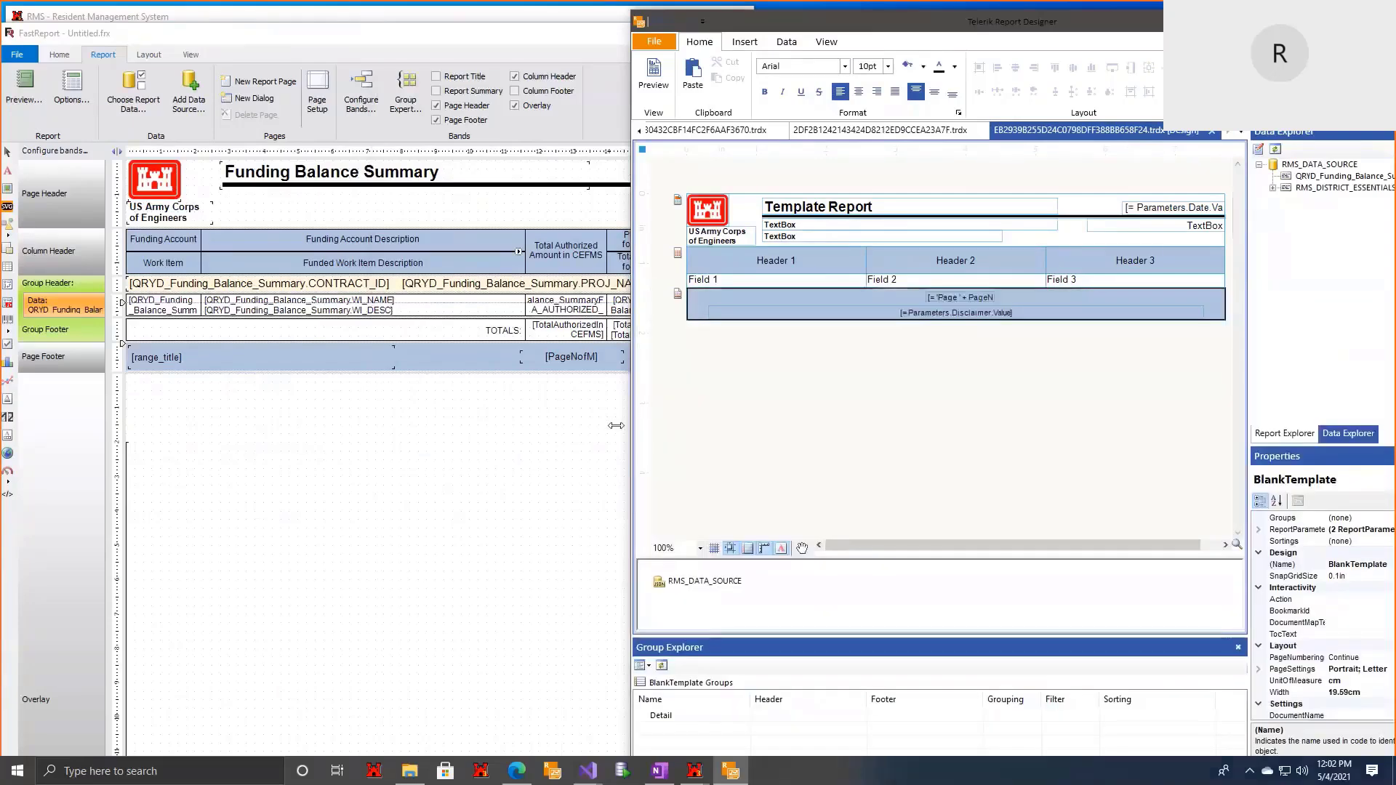
{"action": "left_click_drag", "start_coordinate": [616, 426], "coordinate": [577, 426]}
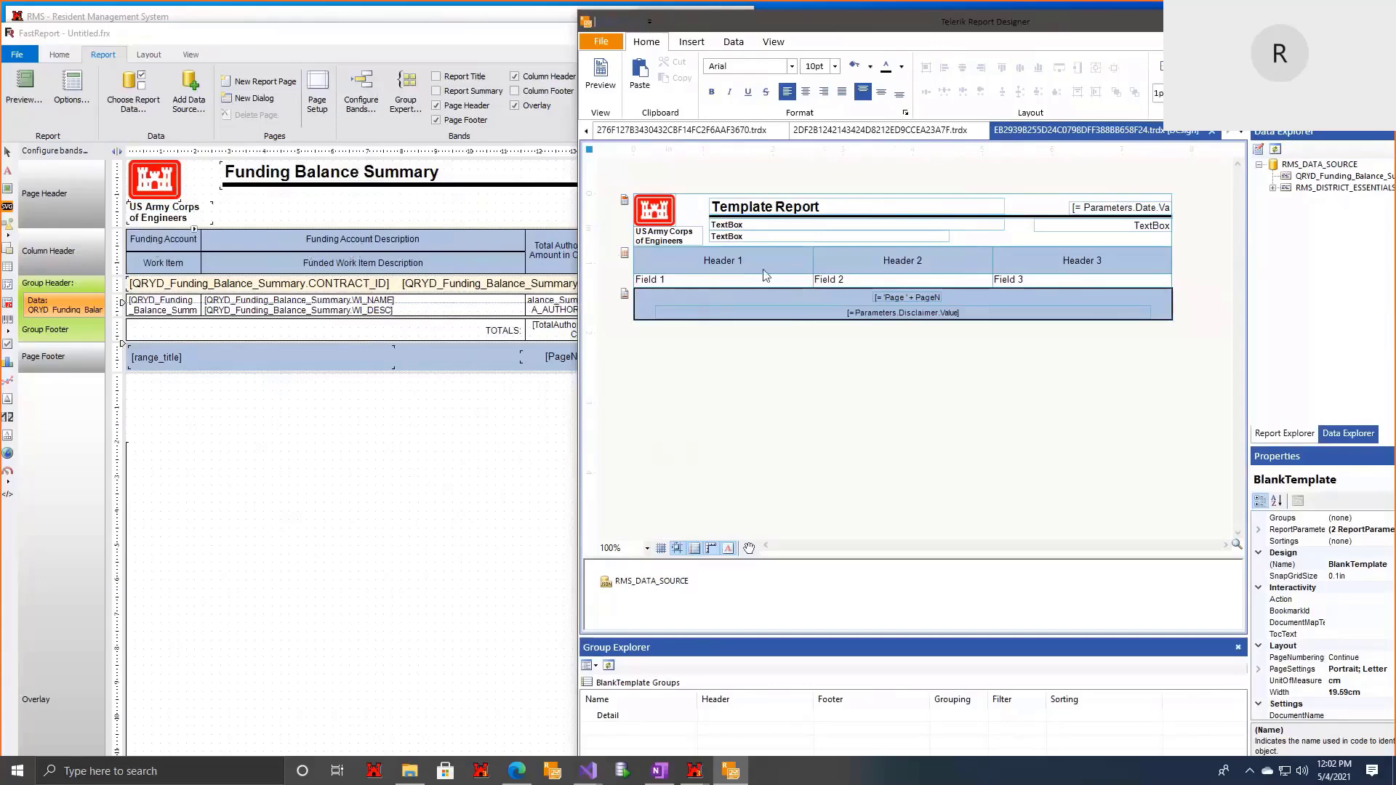
Step: Preview the Funding Balance Summary report in FastReport again, examine its page layout and grouping, and close the preview
{"action": "left_click", "coordinate": [631, 251]}
{"action": "left_click", "coordinate": [405, 493]}
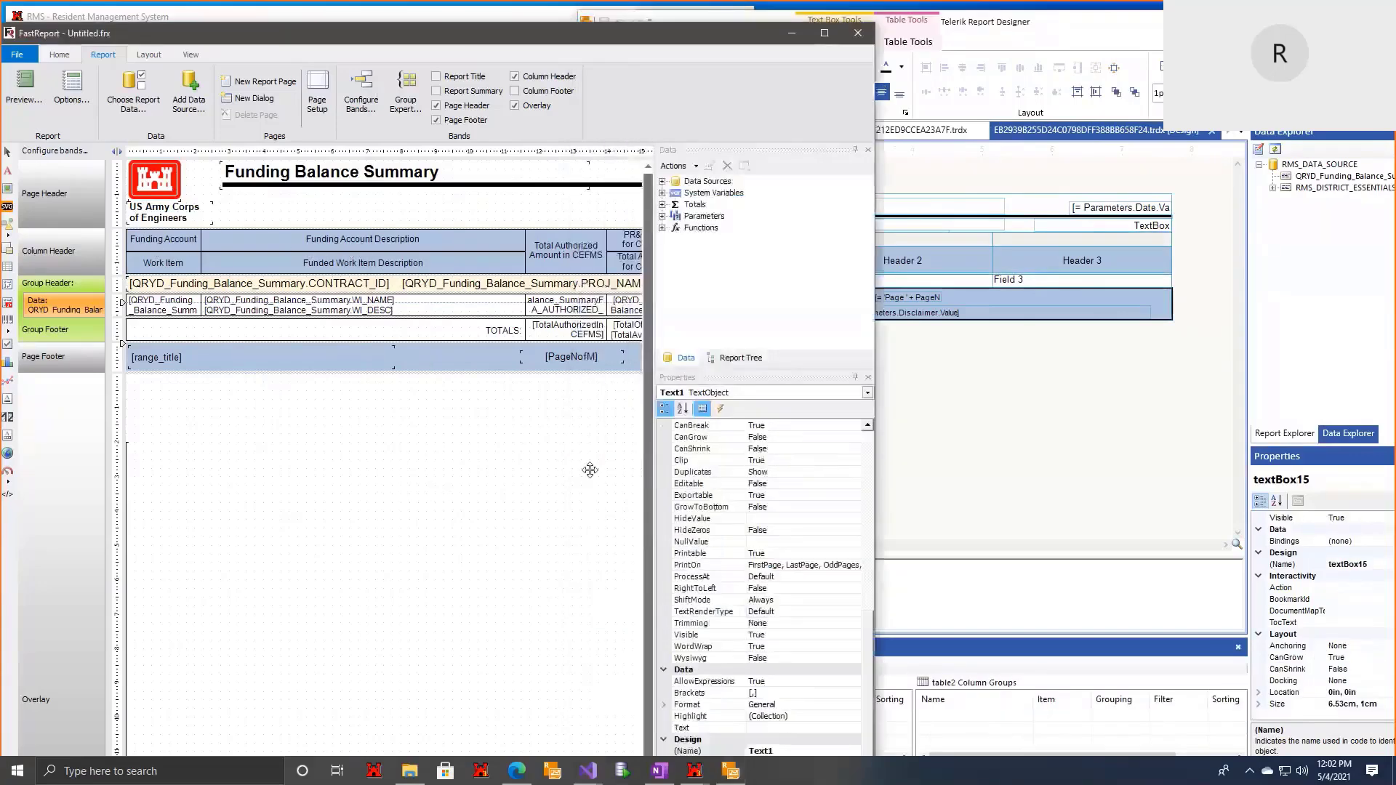
{"action": "scroll", "coordinate": [567, 584], "scroll_direction": "down", "scroll_amount": 2}
{"action": "scroll", "coordinate": [563, 596], "scroll_direction": "up", "scroll_amount": 2}
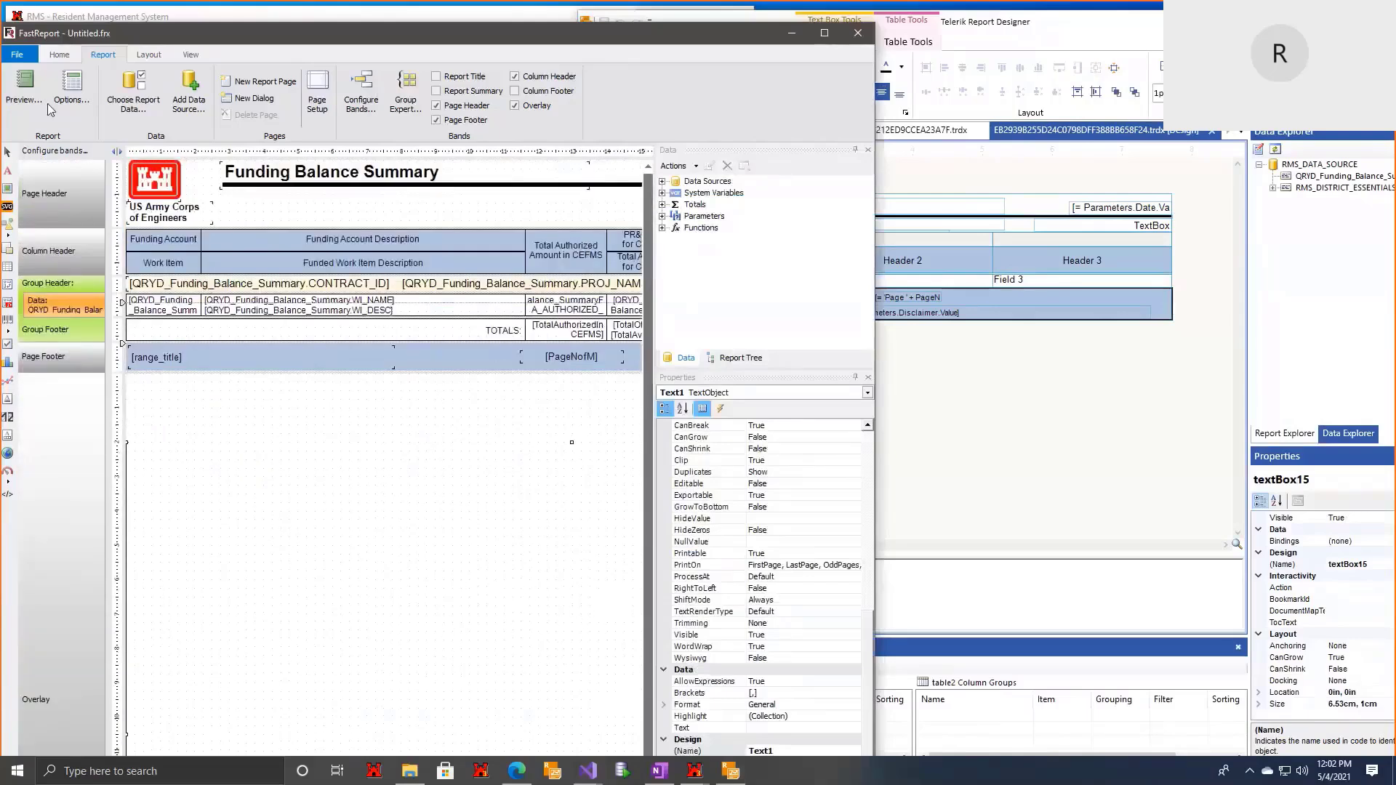
{"action": "left_click", "coordinate": [25, 91]}
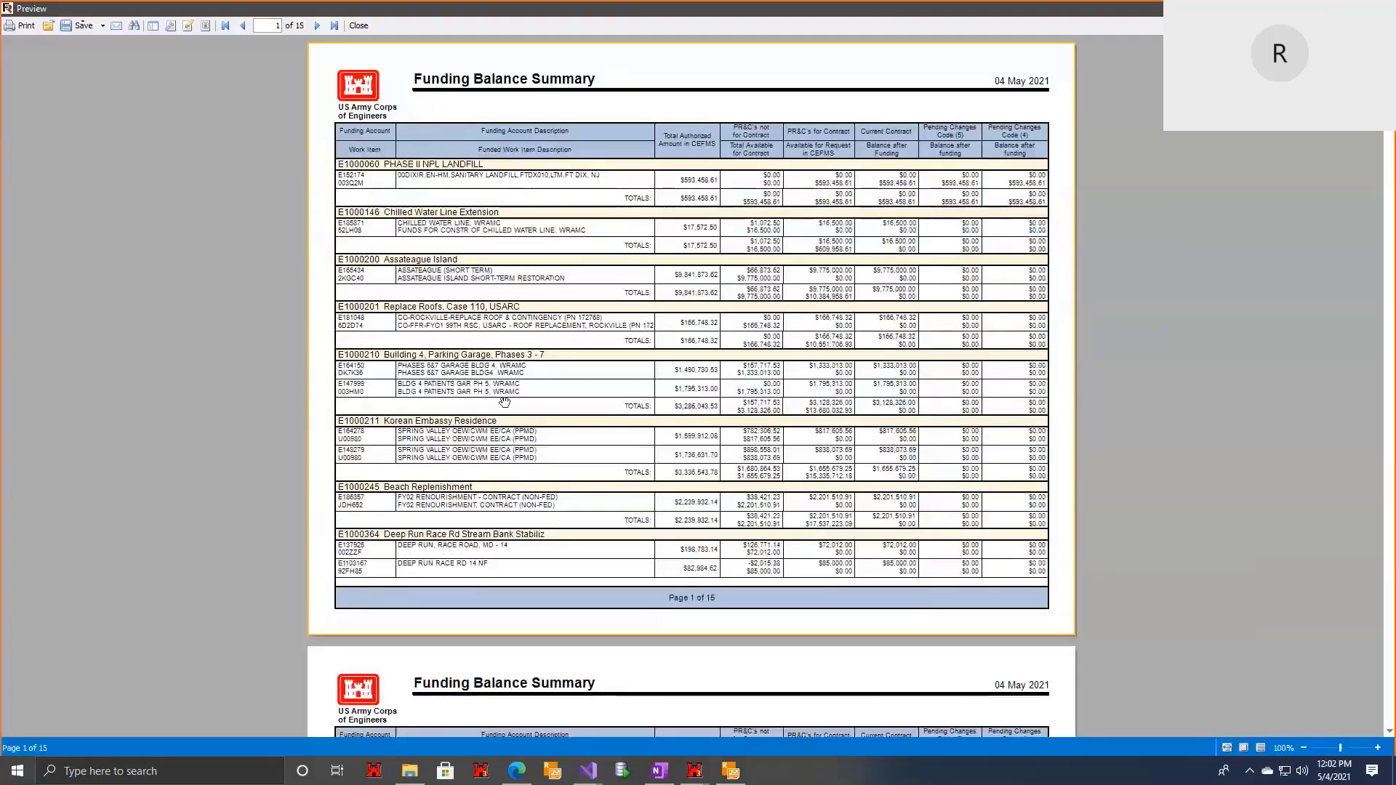
{"action": "left_click", "coordinate": [1379, 9]}
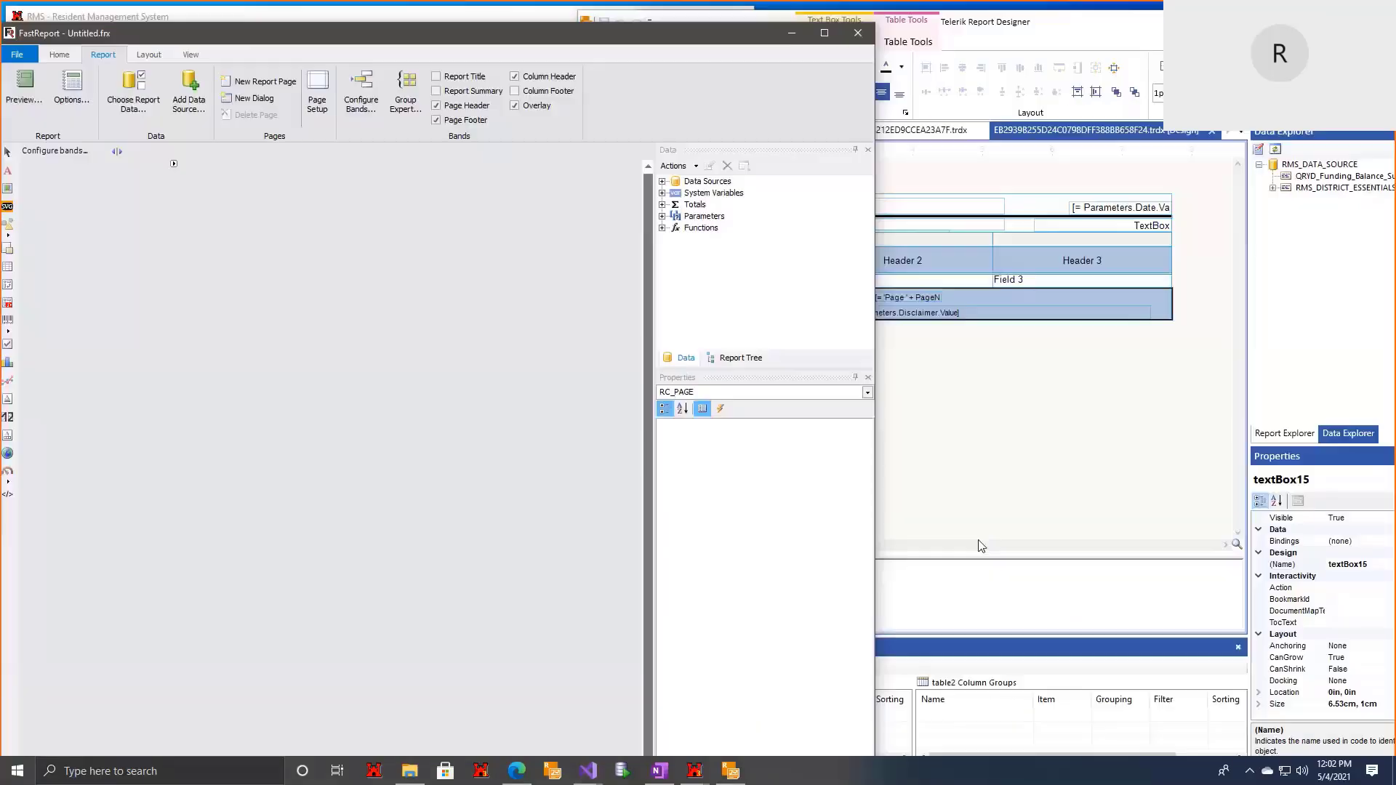
Step: Switch to the maximized Telerik Report Designer and set the report's page orientation to landscape on Letter paper
{"action": "left_click", "coordinate": [1137, 417]}
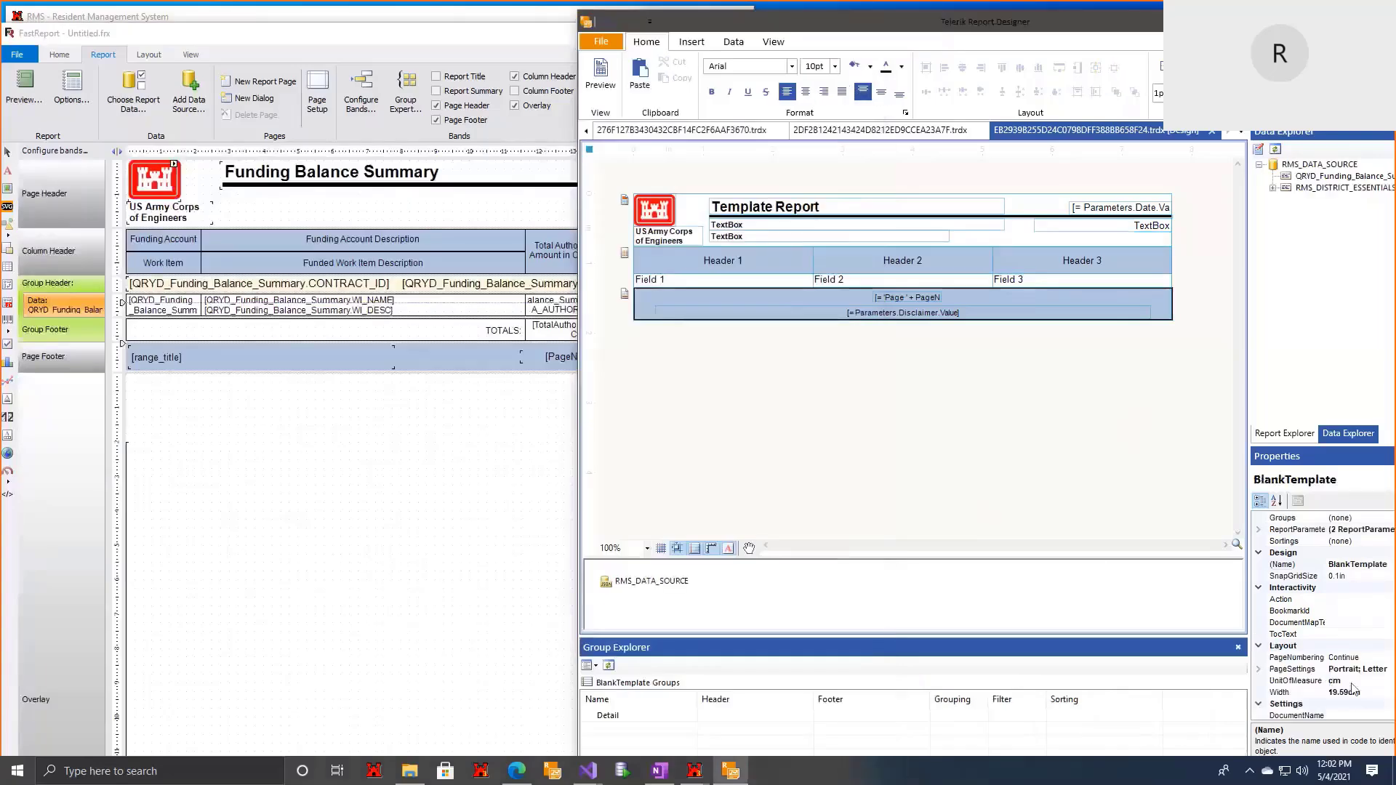
{"action": "left_click", "coordinate": [1387, 669]}
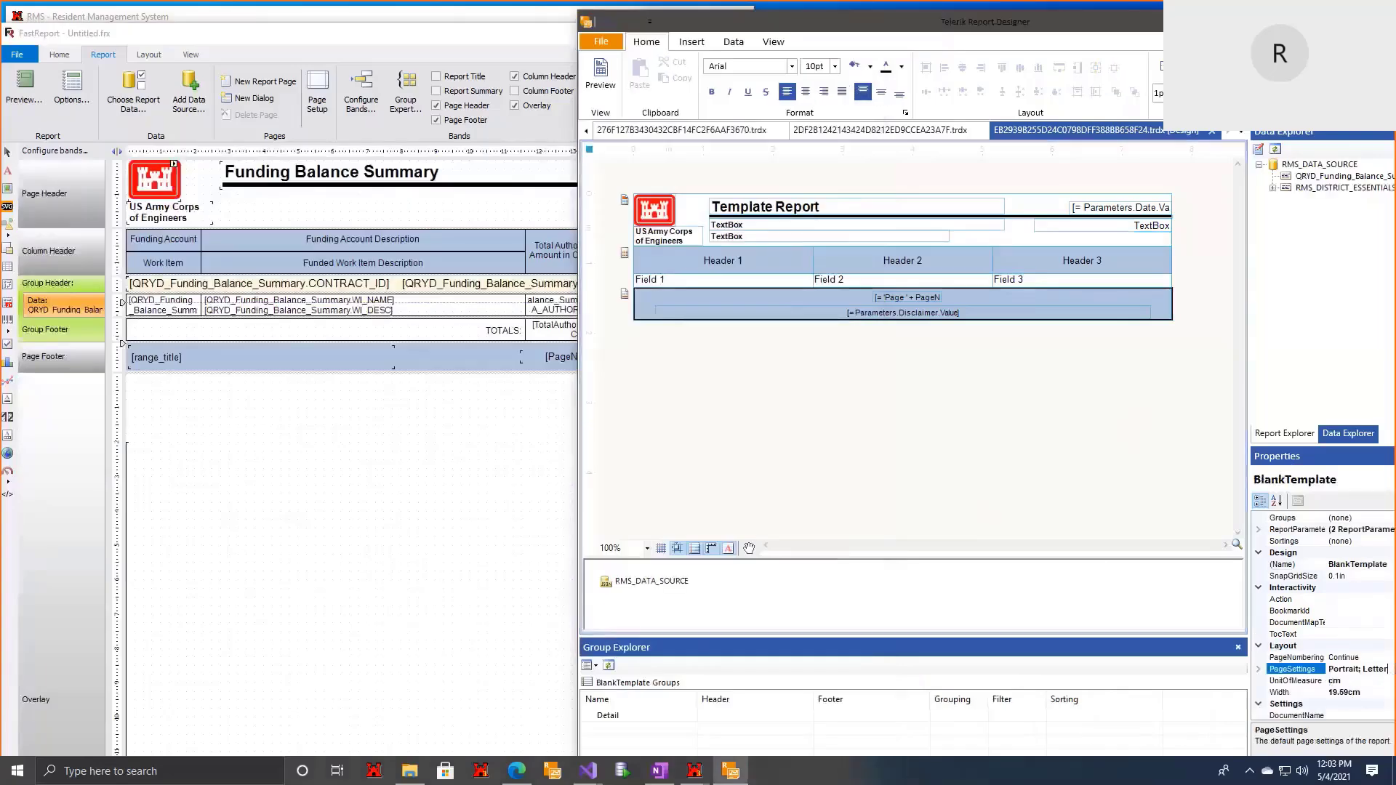
{"action": "double_click", "coordinate": [1016, 23]}
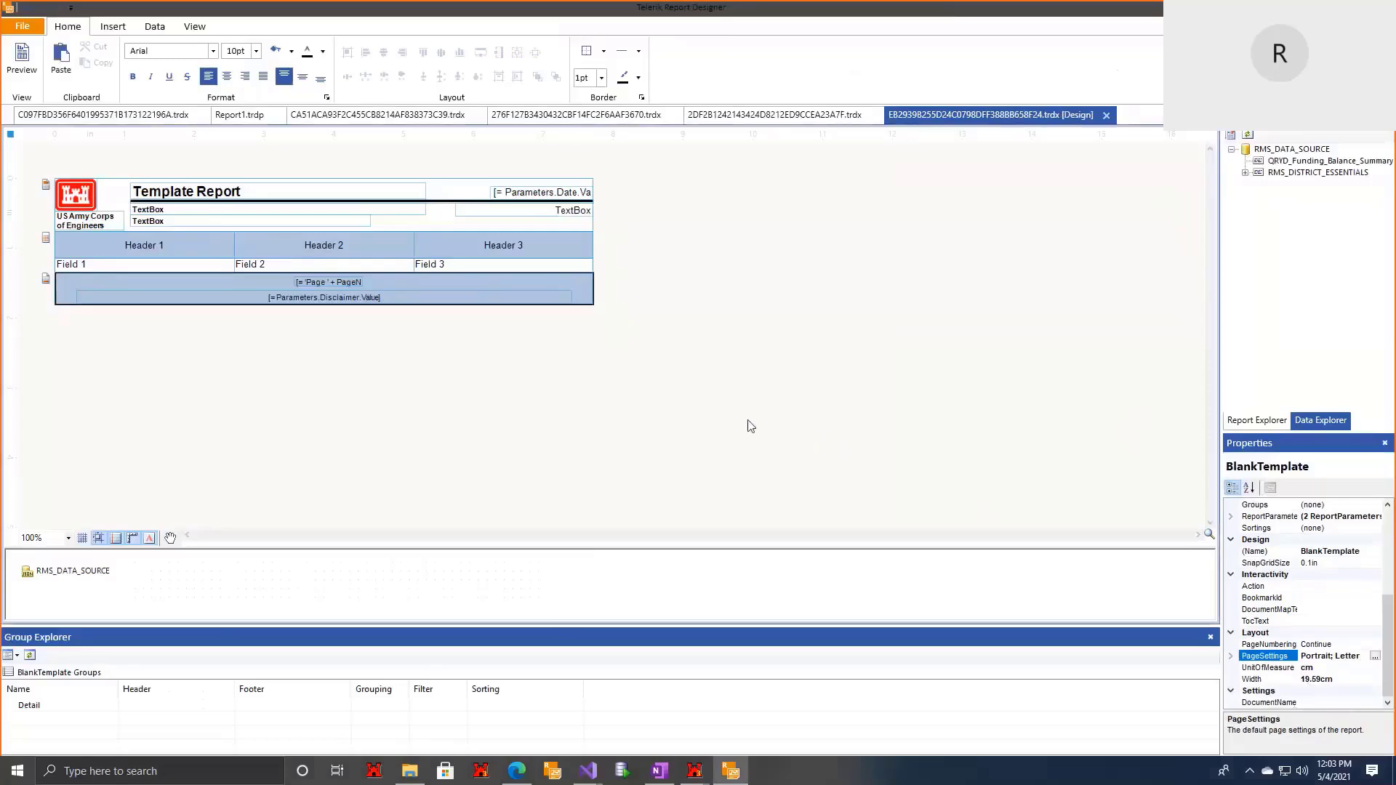
{"action": "left_click", "coordinate": [835, 477]}
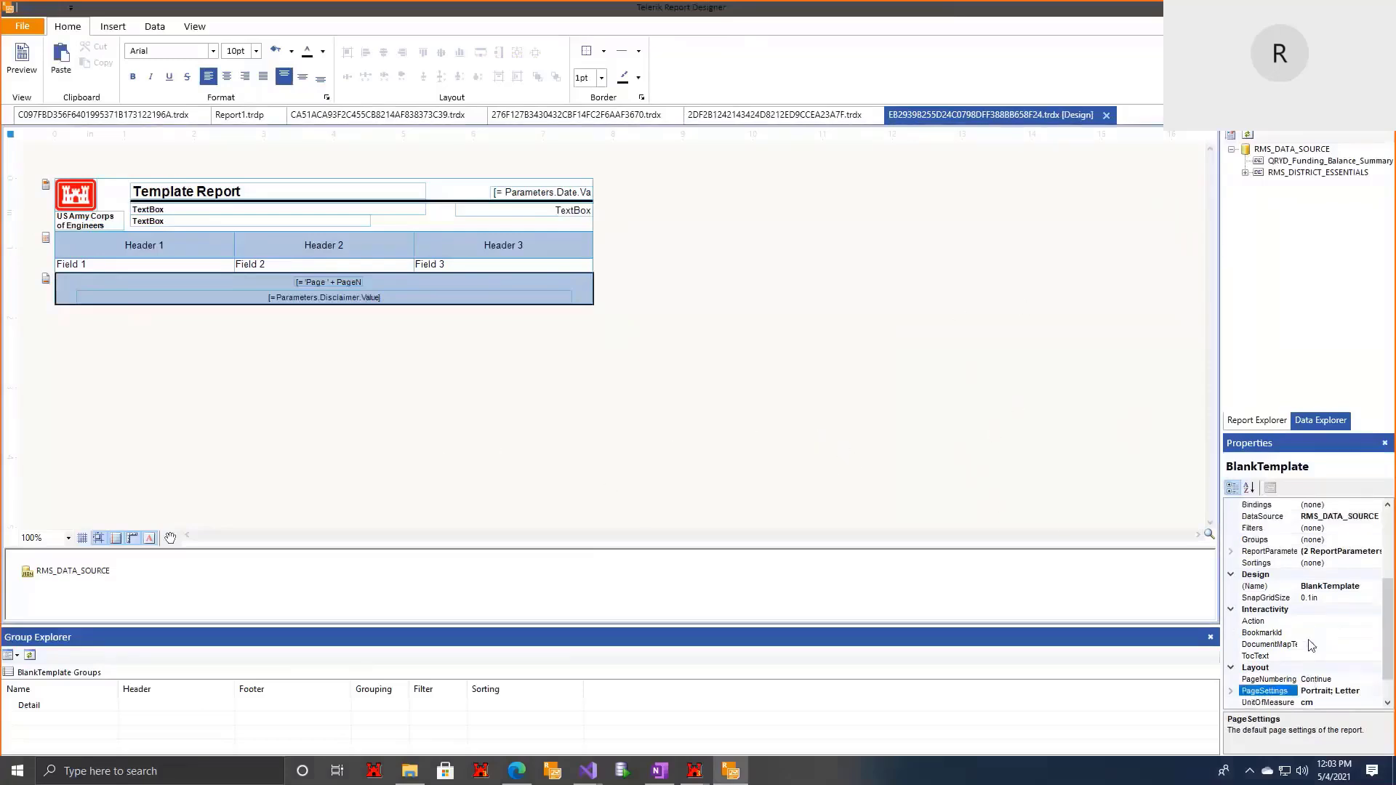
{"action": "left_click", "coordinate": [1269, 656]}
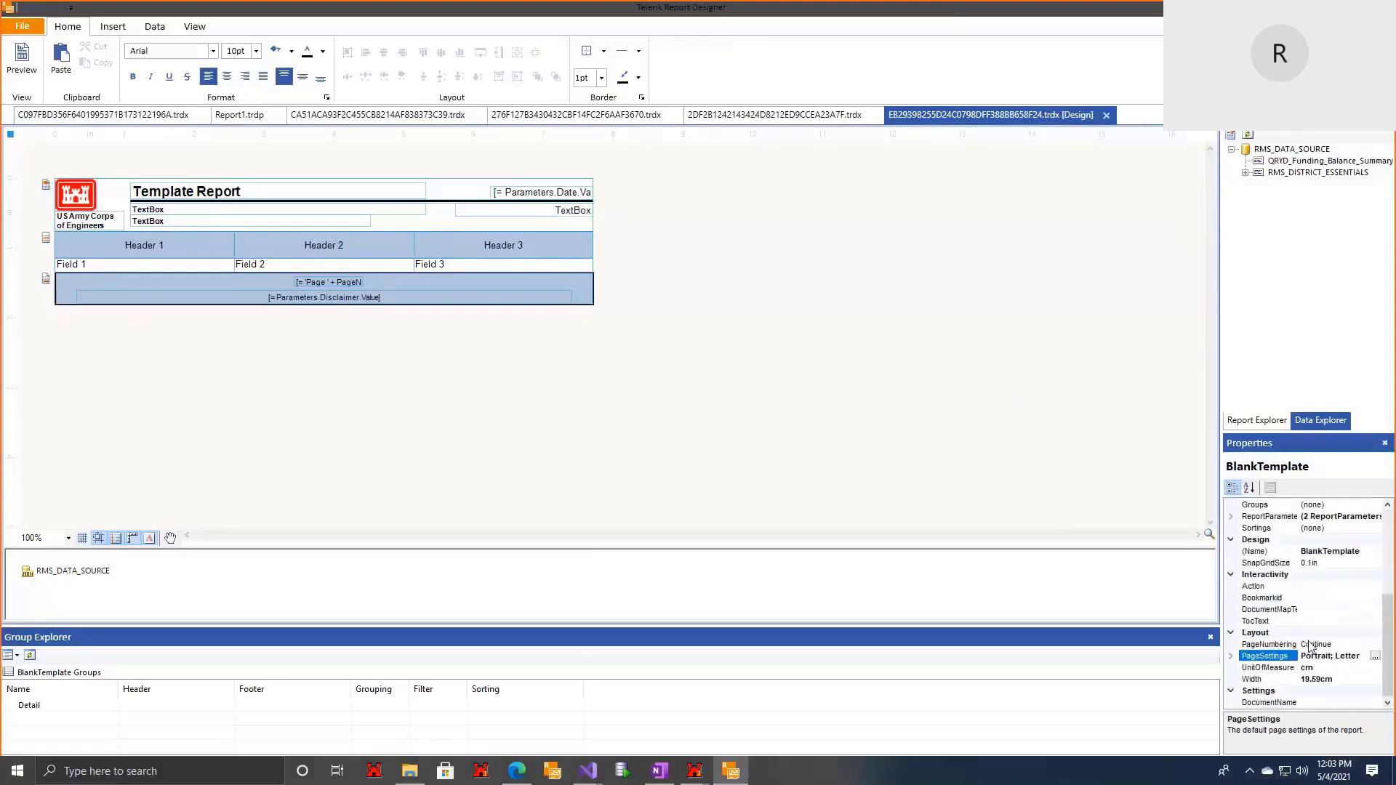
{"action": "left_click", "coordinate": [1374, 656]}
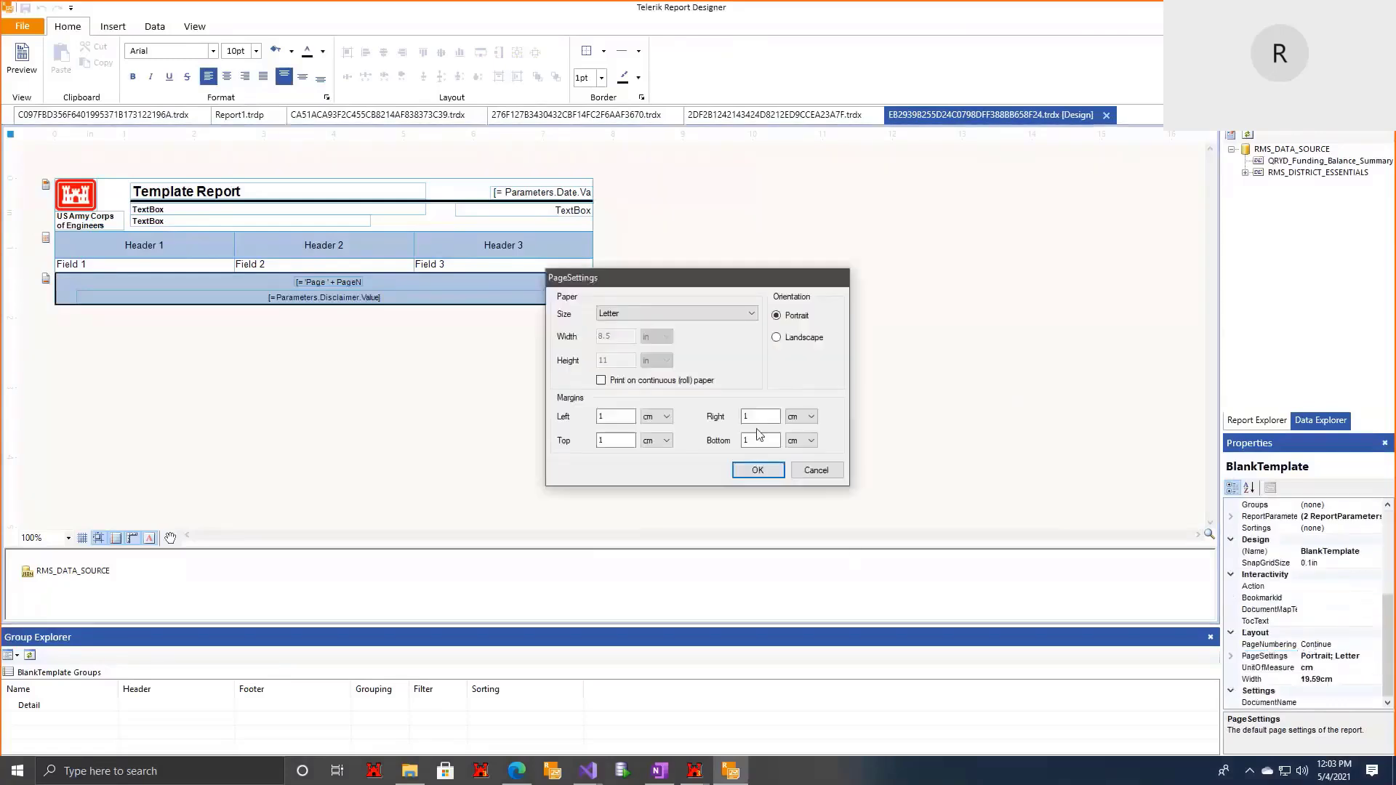
{"action": "left_click", "coordinate": [748, 472]}
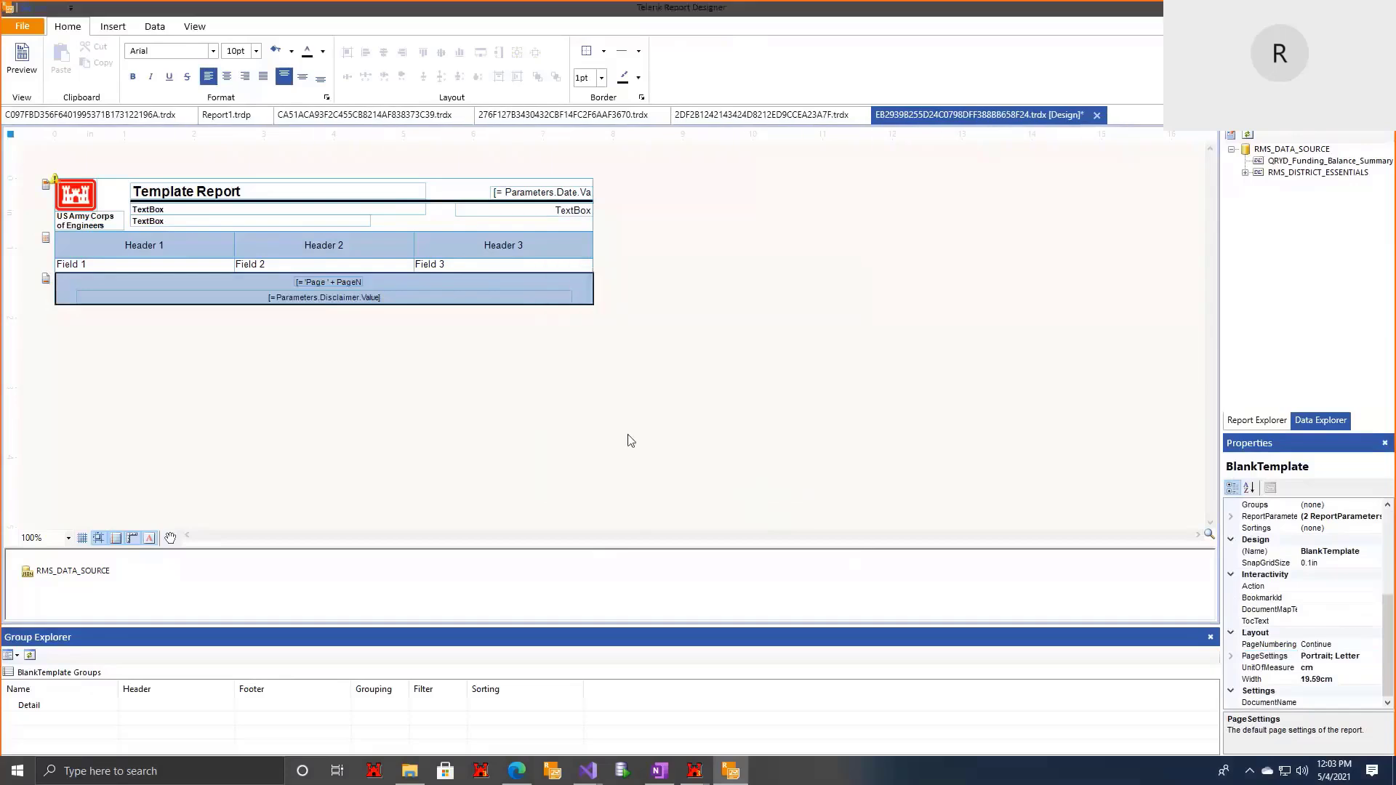
Step: Set the report's width to 25.7 cm
{"action": "left_click", "coordinate": [1321, 678]}
{"action": "left_click", "coordinate": [1322, 678]}
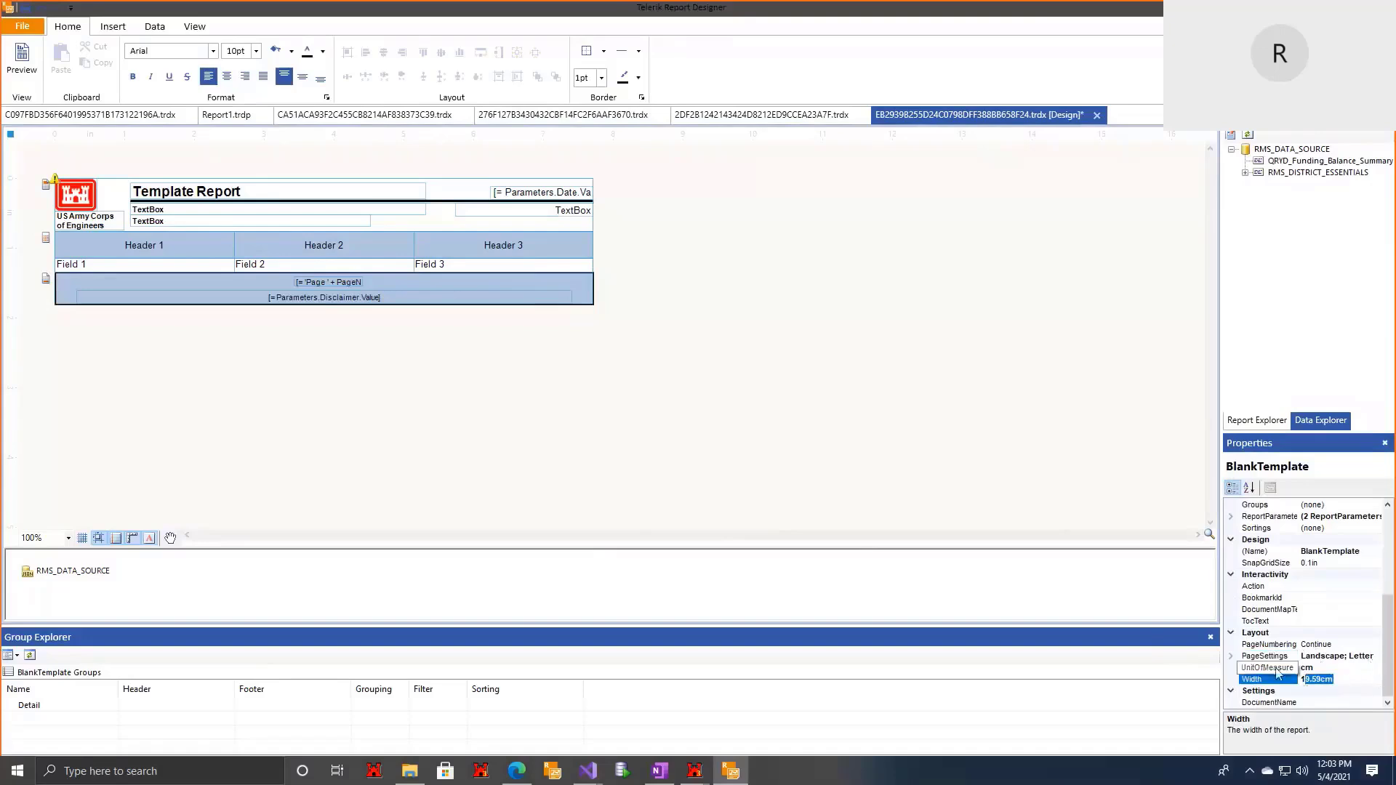
{"action": "left_click_drag", "start_coordinate": [1341, 679], "coordinate": [1305, 686]}
{"action": "type", "text": "25.7"}
{"action": "key", "text": "Return"}
Step: Widen the three-column table and the page footer panel to the report's full width
{"action": "left_click", "coordinate": [138, 247]}
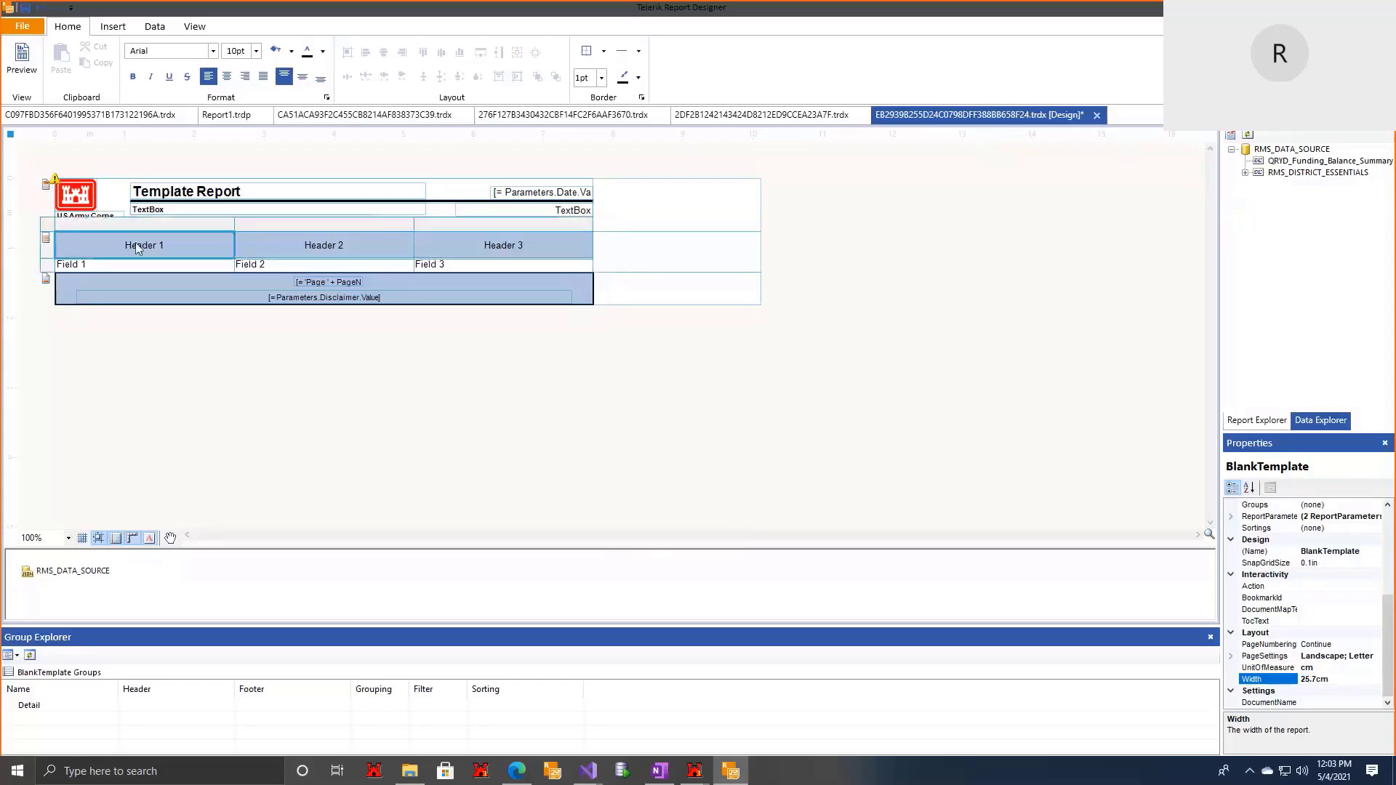
{"action": "left_click", "coordinate": [51, 232]}
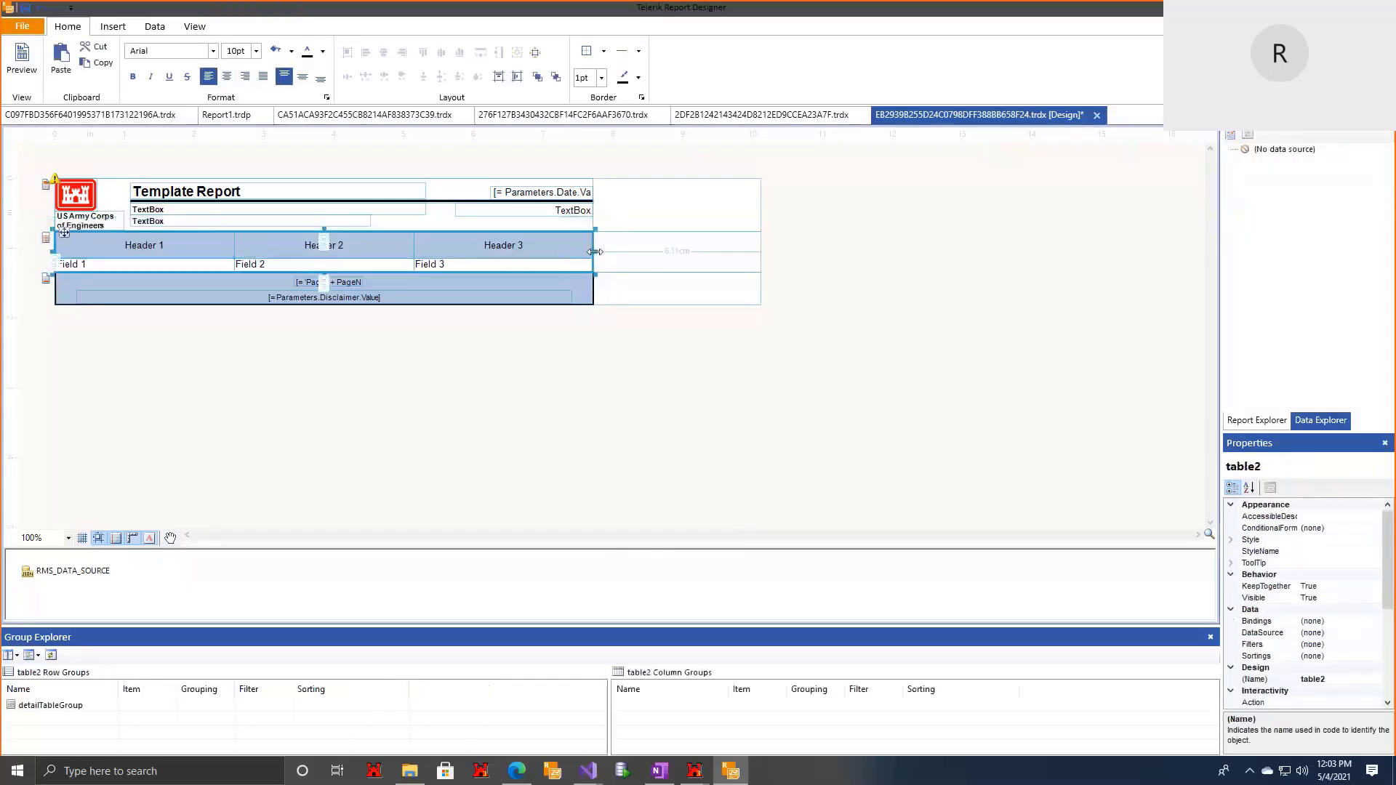
{"action": "left_click_drag", "start_coordinate": [594, 251], "coordinate": [761, 252]}
{"action": "left_click", "coordinate": [585, 285]}
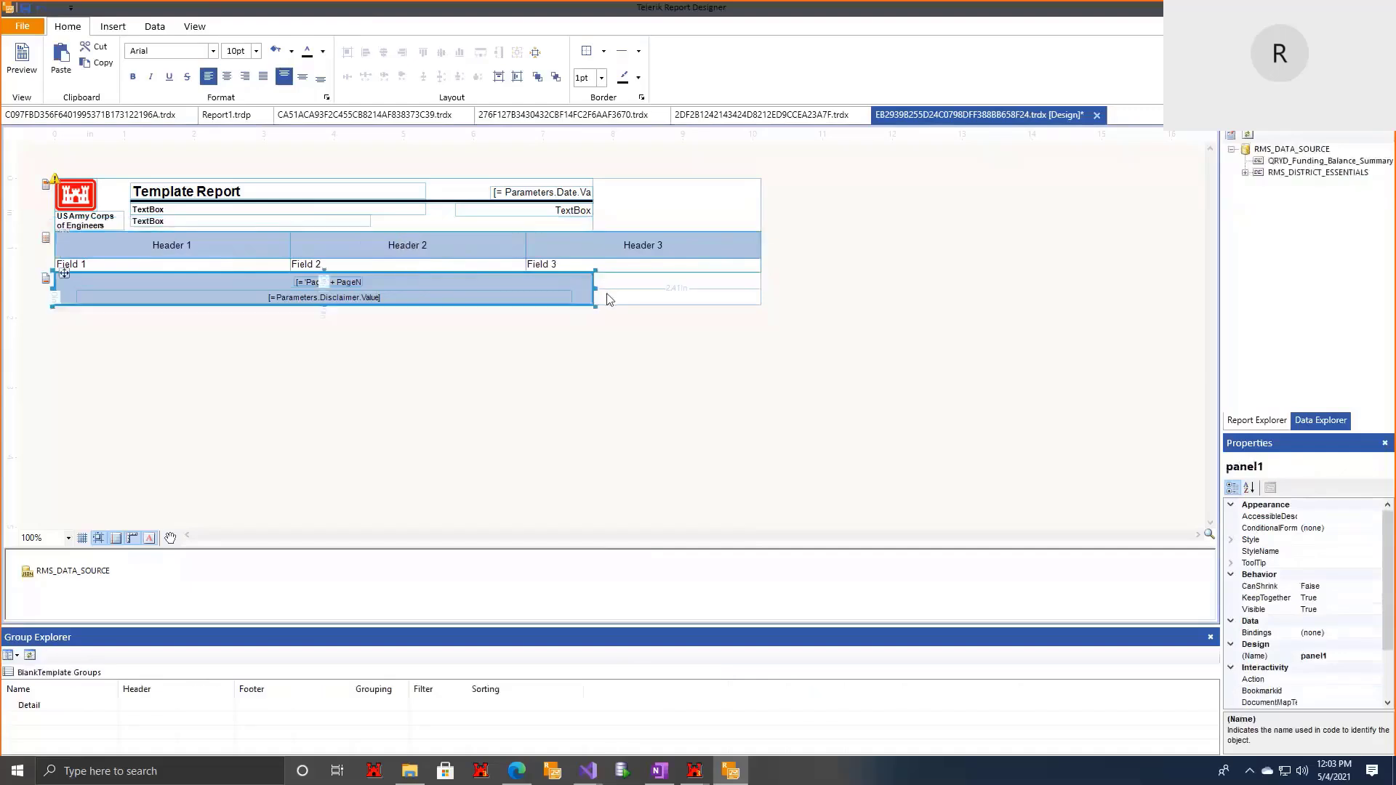
{"action": "left_click_drag", "start_coordinate": [595, 289], "coordinate": [763, 288]}
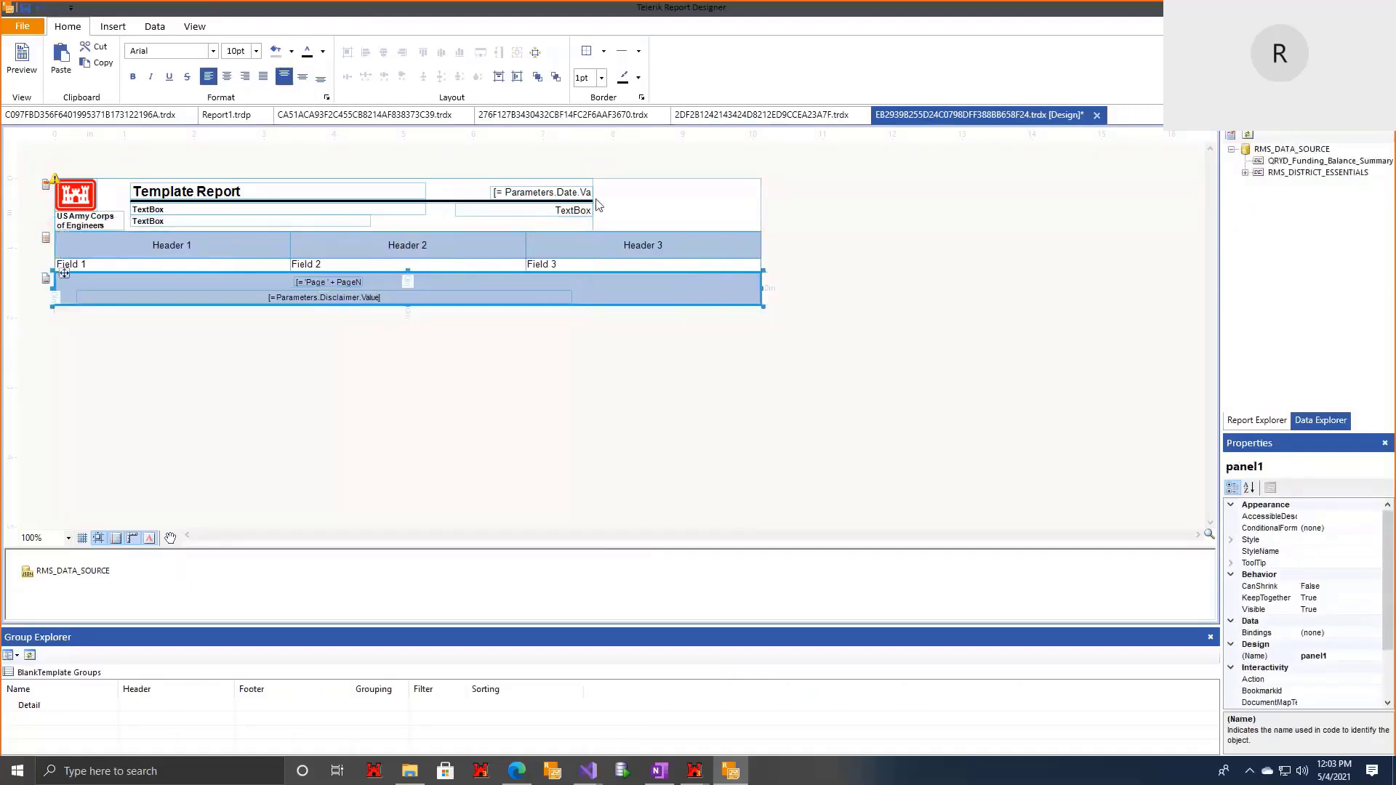
Step: Widen the page header panel to the full report width and move the date text box to its far end
{"action": "left_click", "coordinate": [597, 206]}
{"action": "left_click_drag", "start_coordinate": [594, 206], "coordinate": [761, 207]}
{"action": "left_click", "coordinate": [568, 193]}
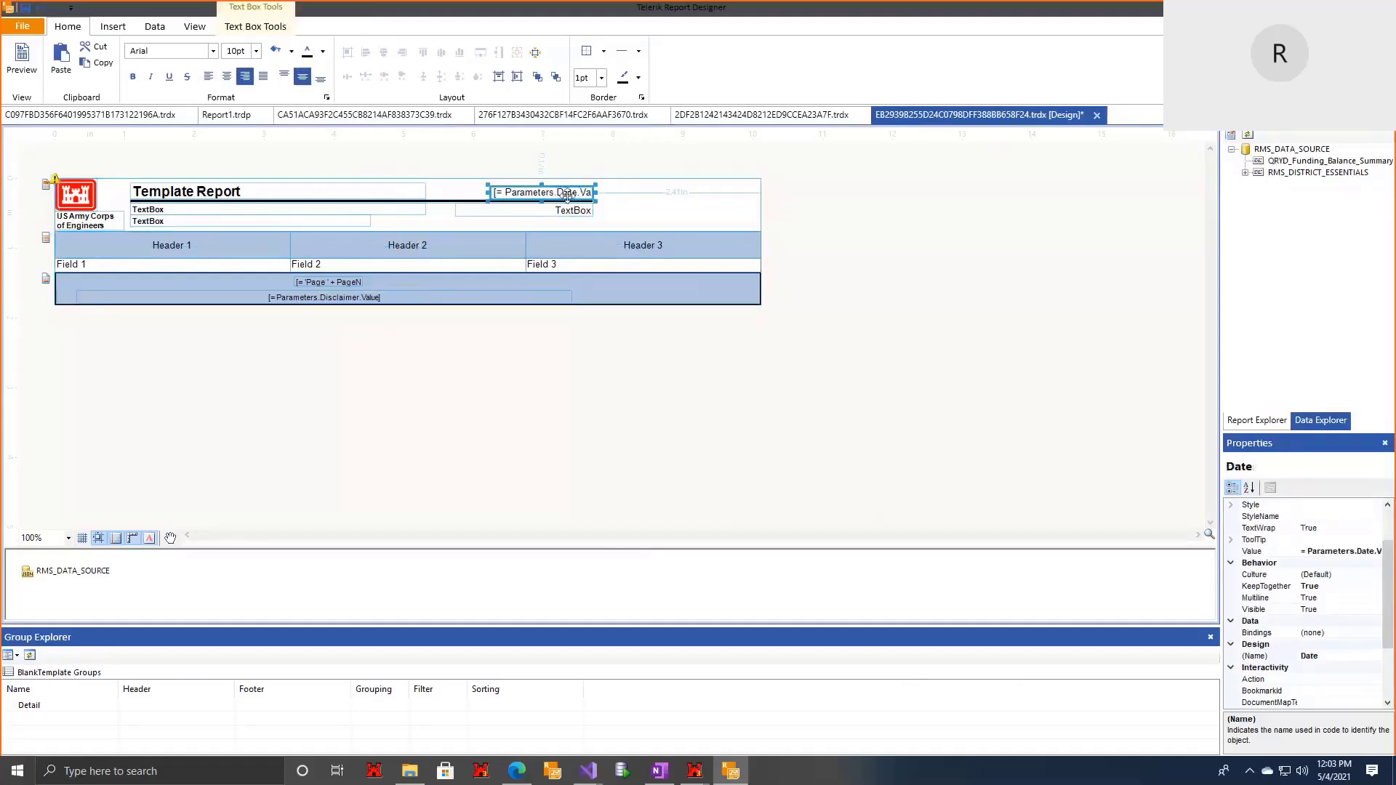
{"action": "left_click_drag", "start_coordinate": [568, 193], "coordinate": [740, 192]}
Step: Extend the header line towards the report's edge and delete the three placeholder TextBox items beneath it
{"action": "left_click", "coordinate": [592, 199]}
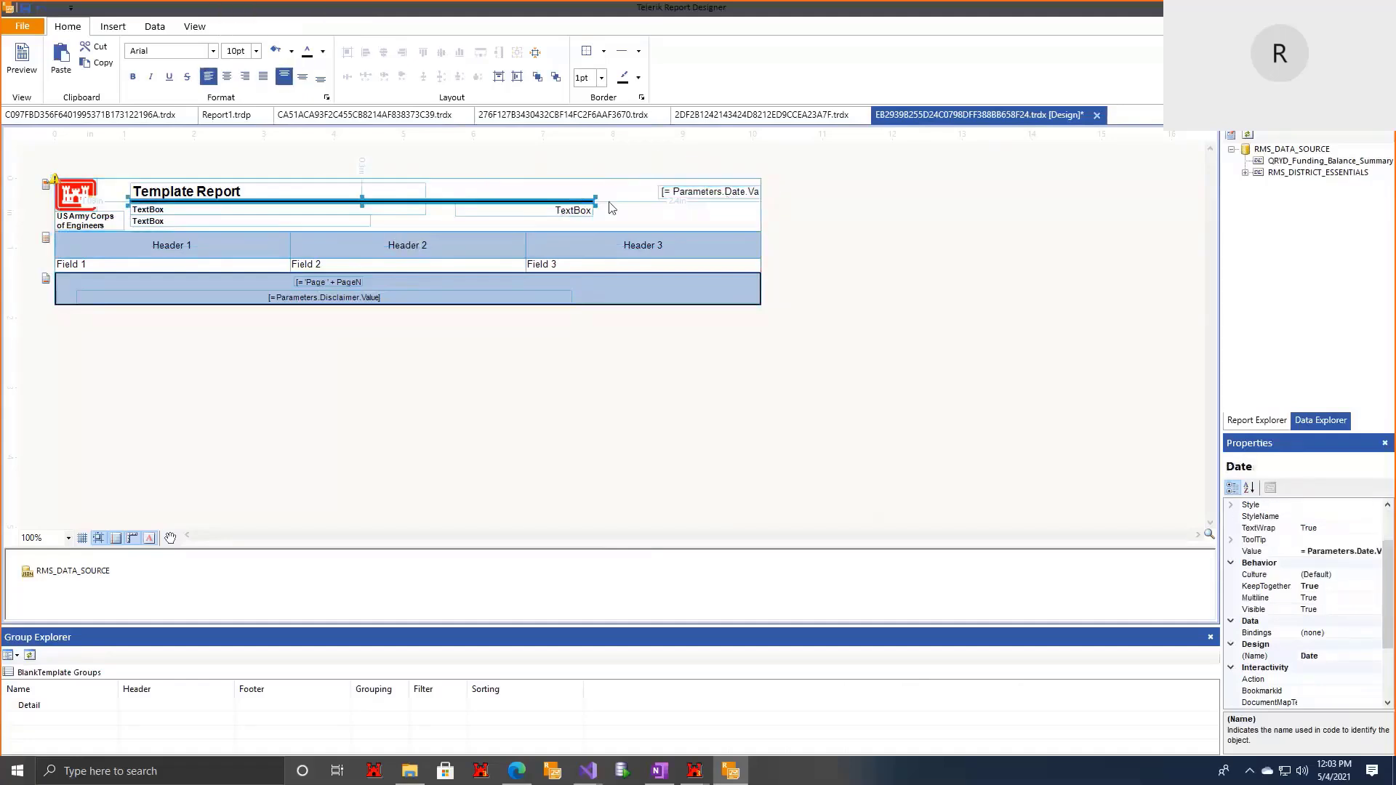
{"action": "left_click_drag", "start_coordinate": [595, 197], "coordinate": [746, 203]}
{"action": "left_click", "coordinate": [534, 211]}
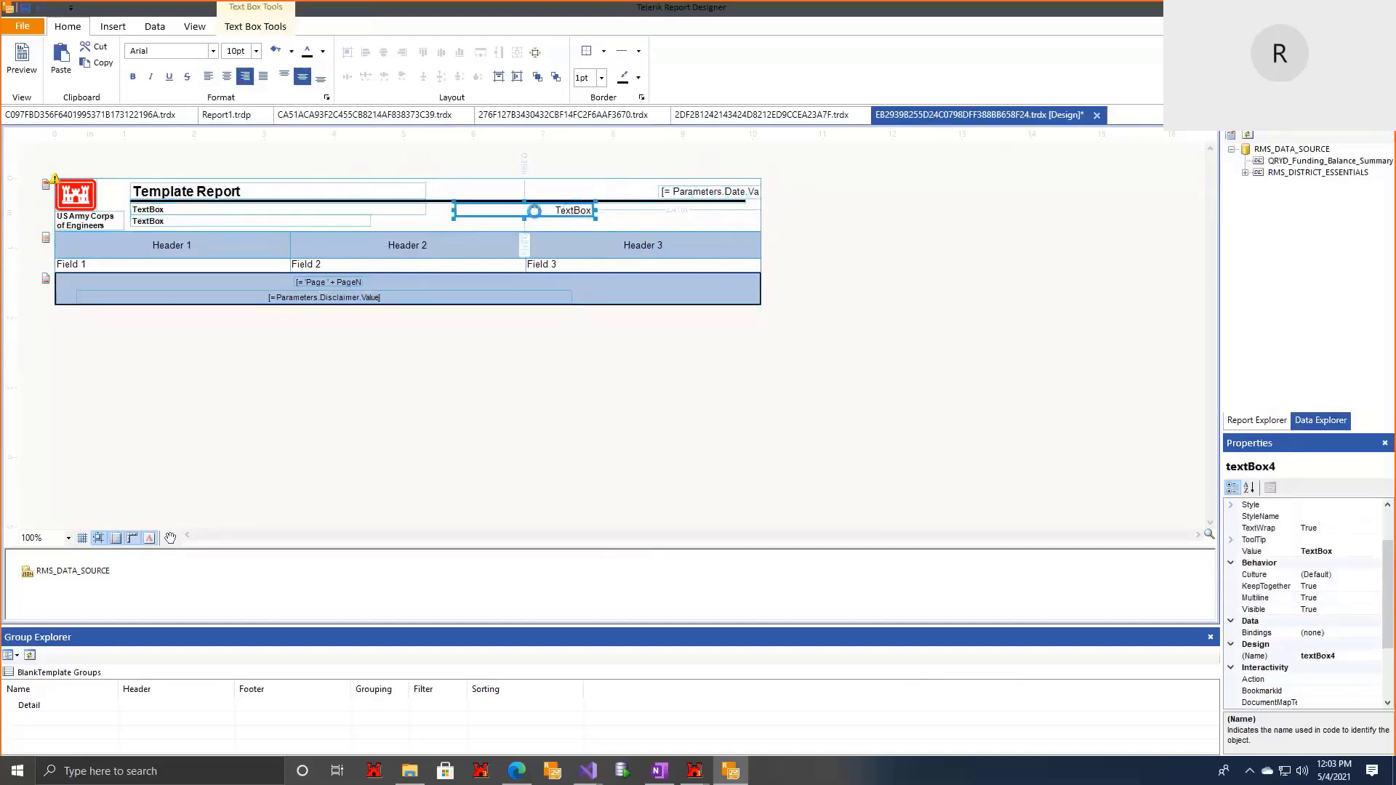
{"action": "key", "text": "Delete"}
{"action": "left_click", "coordinate": [323, 220]}
{"action": "key", "text": "Delete"}
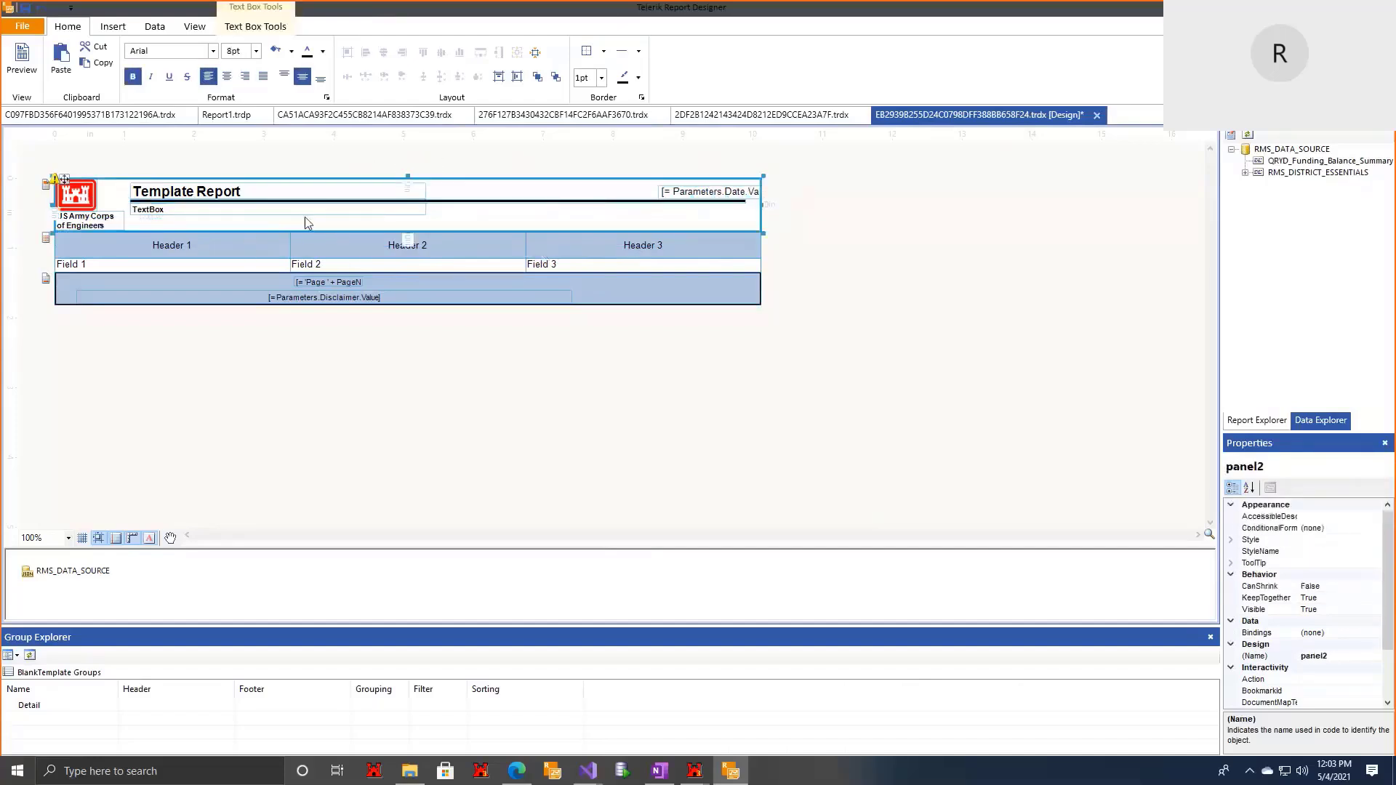
{"action": "left_click", "coordinate": [305, 211]}
{"action": "key", "text": "Delete"}
Step: Narrow the three-column table to about one third of the report's width
{"action": "left_click", "coordinate": [231, 254]}
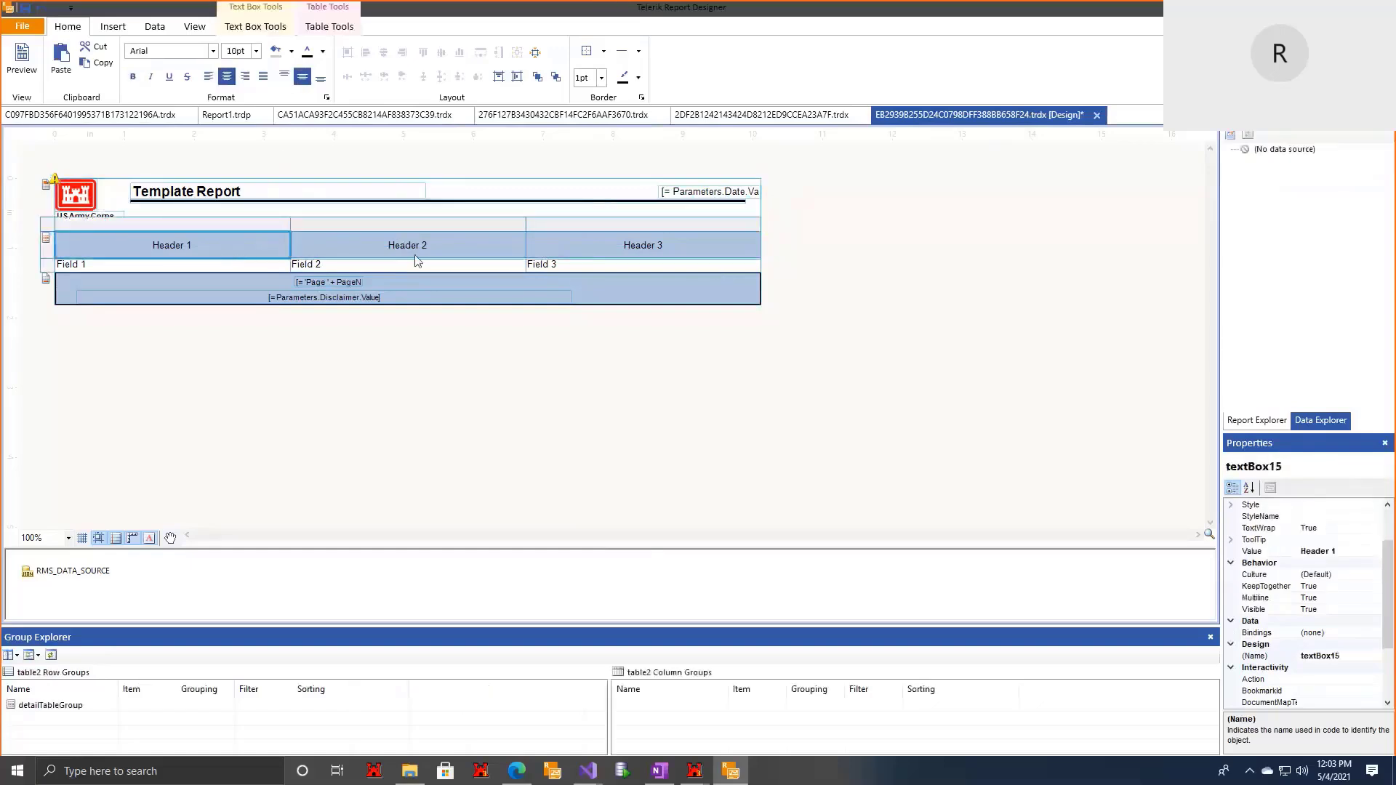
{"action": "left_click", "coordinate": [51, 228]}
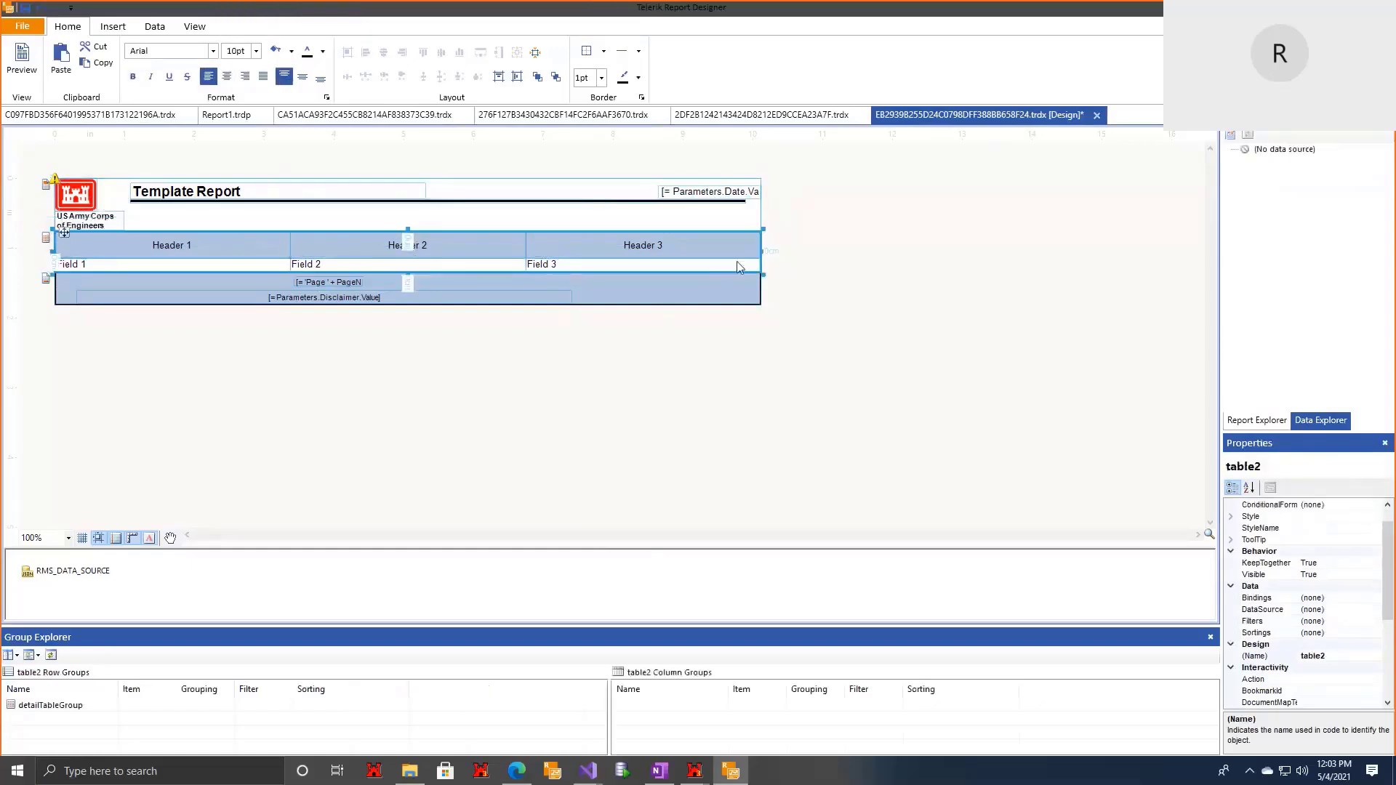
{"action": "left_click_drag", "start_coordinate": [763, 251], "coordinate": [280, 250]}
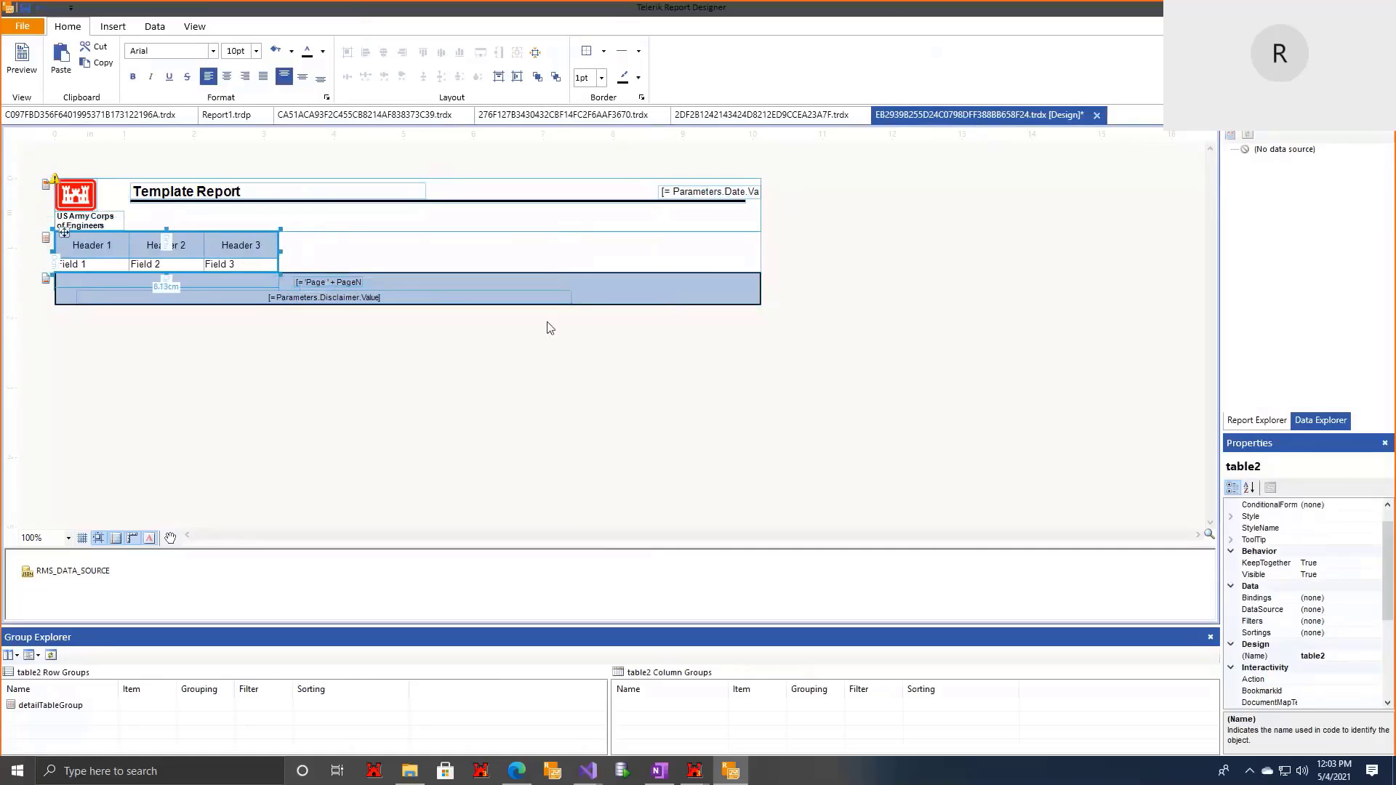
Step: Restore the Telerik Report Designer window beside the FastReport layout and increase the detail section's height
{"action": "key", "text": "super+Down"}
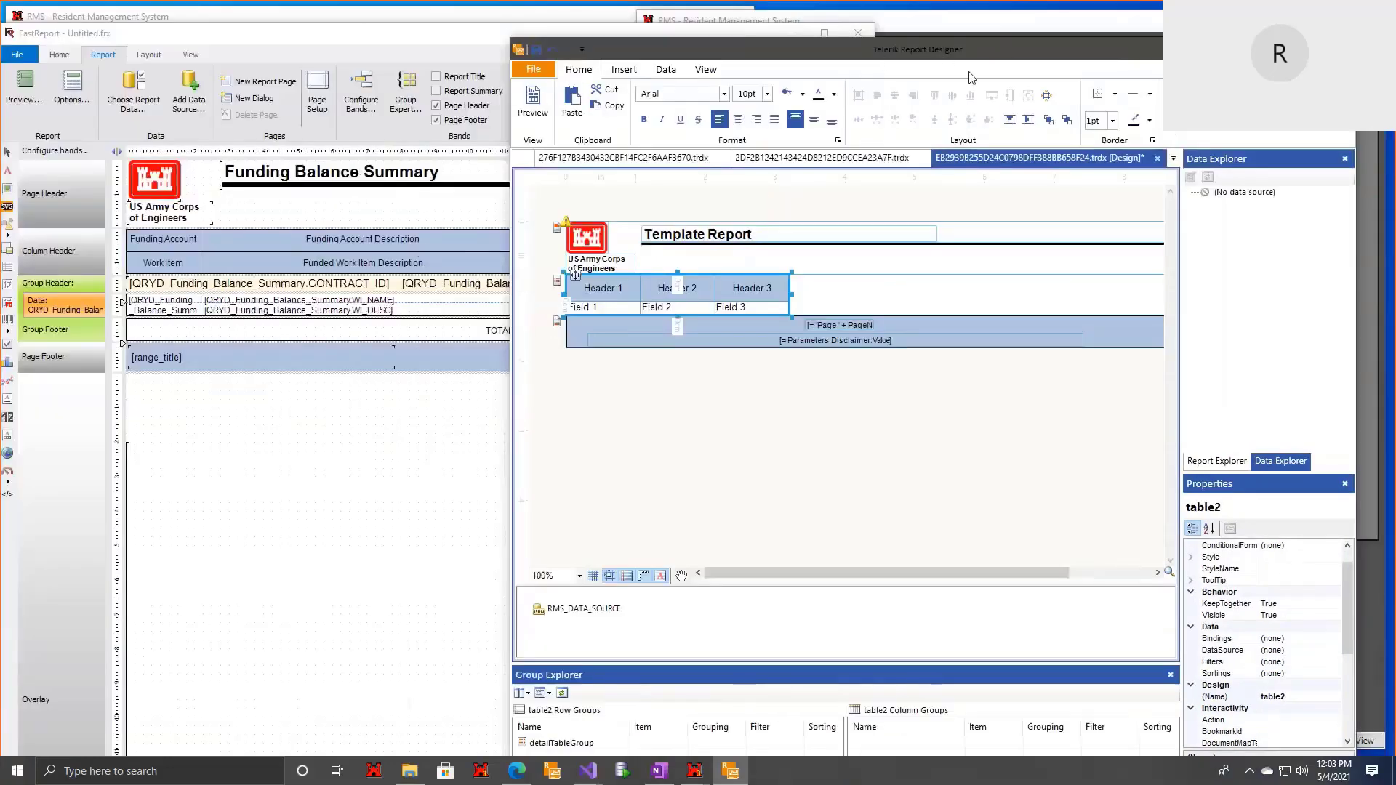
{"action": "left_click_drag", "start_coordinate": [917, 49], "coordinate": [972, 36]}
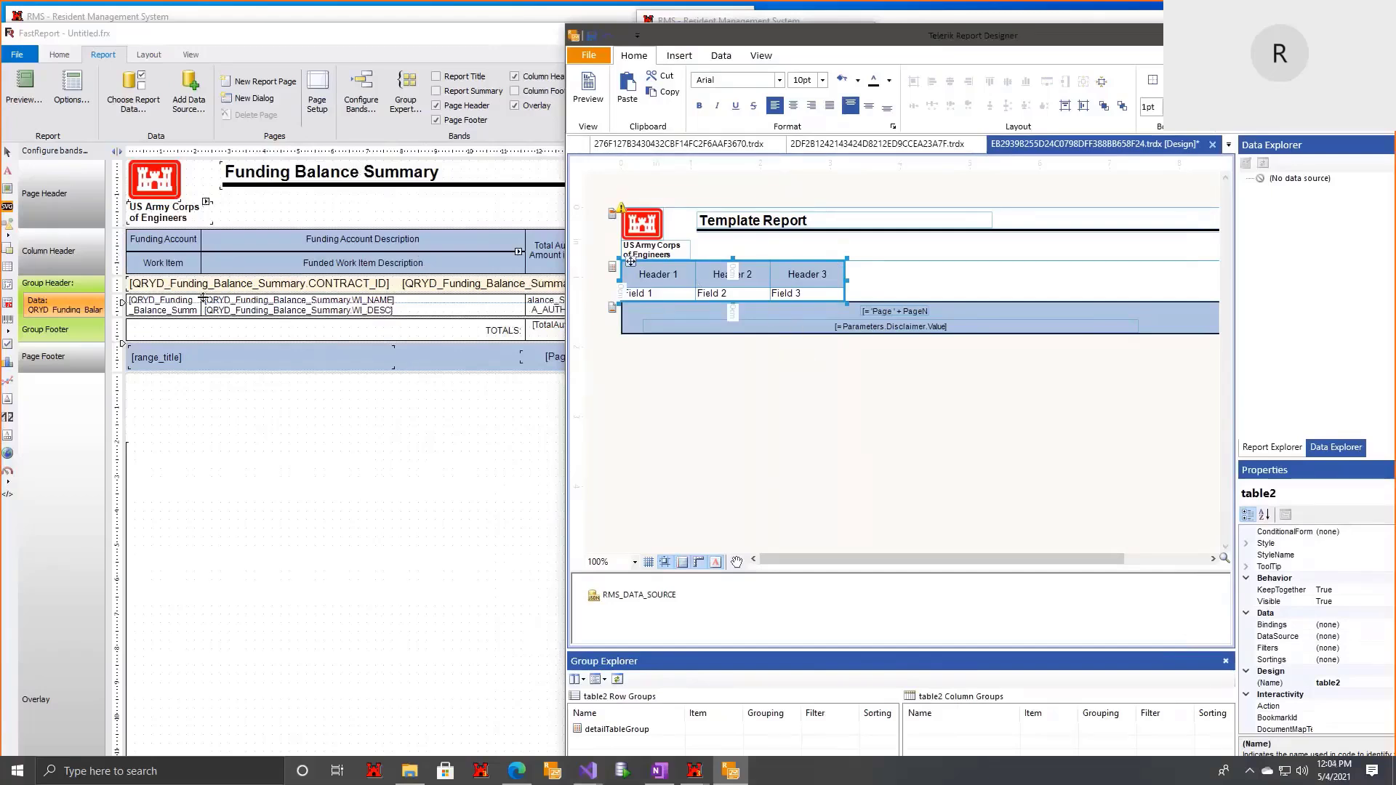
{"action": "left_click", "coordinate": [696, 435]}
{"action": "left_click", "coordinate": [611, 272]}
{"action": "left_click_drag", "start_coordinate": [978, 304], "coordinate": [979, 384]}
Step: Insert a new row above the table's header row
{"action": "left_click", "coordinate": [669, 283]}
{"action": "right_click", "coordinate": [670, 284]}
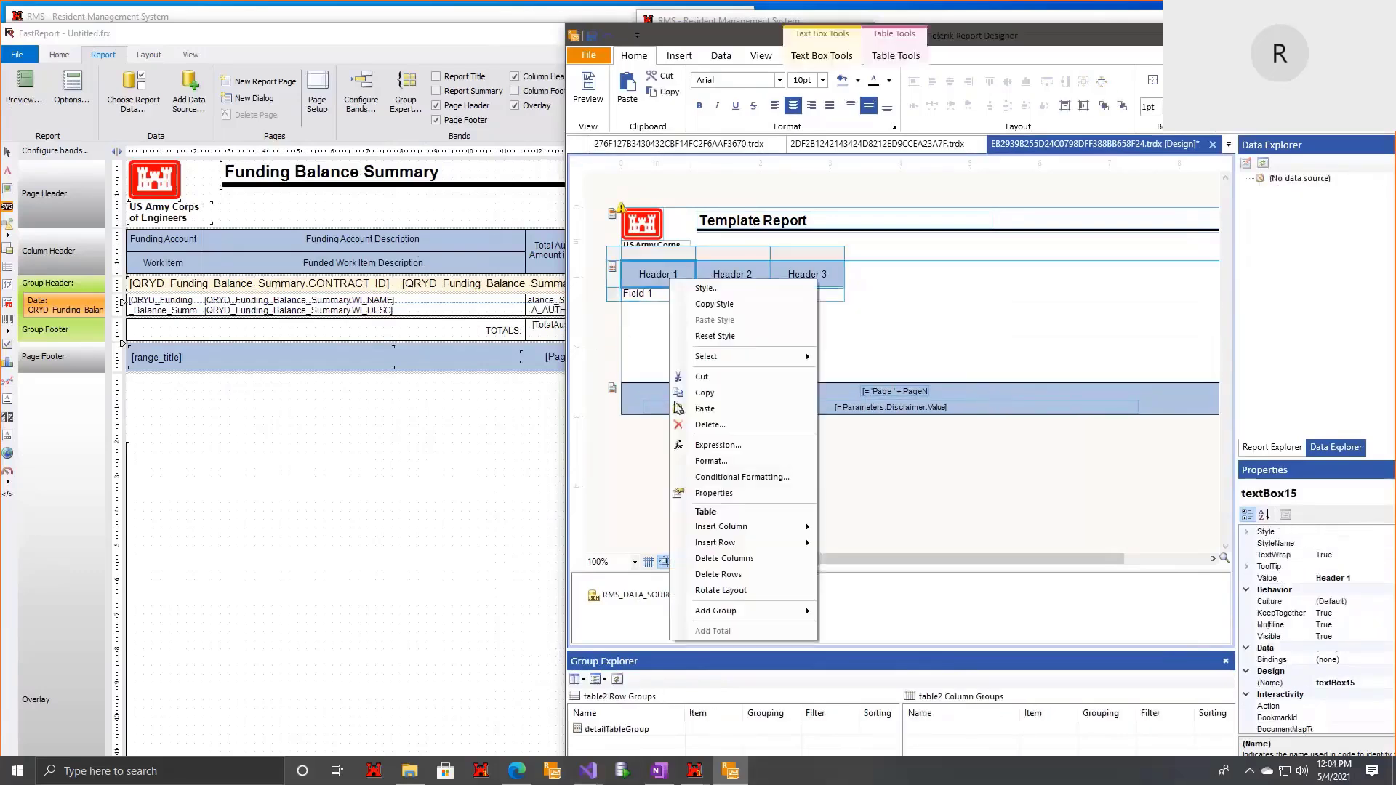
{"action": "mouse_move", "coordinate": [720, 542]}
{"action": "left_click", "coordinate": [883, 342]}
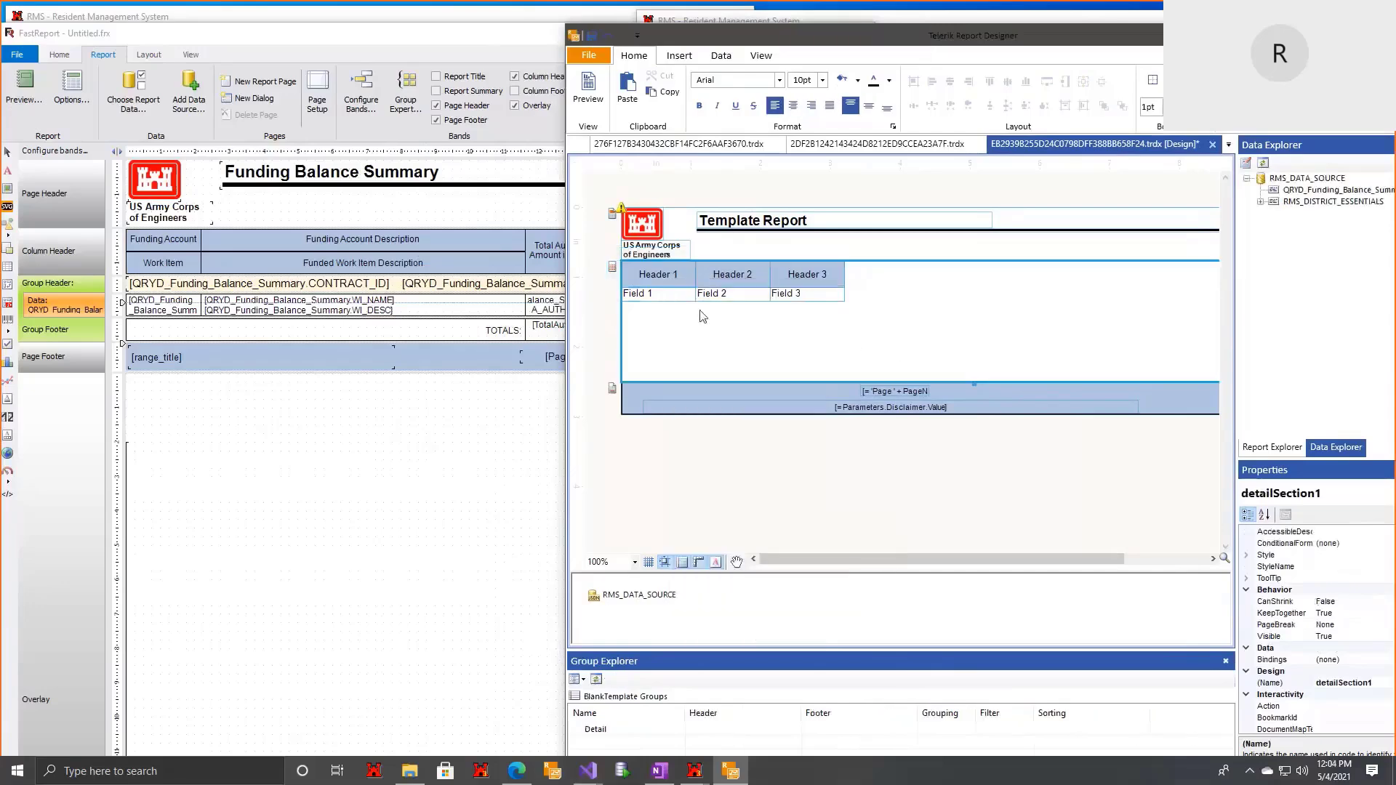
{"action": "right_click", "coordinate": [670, 284]}
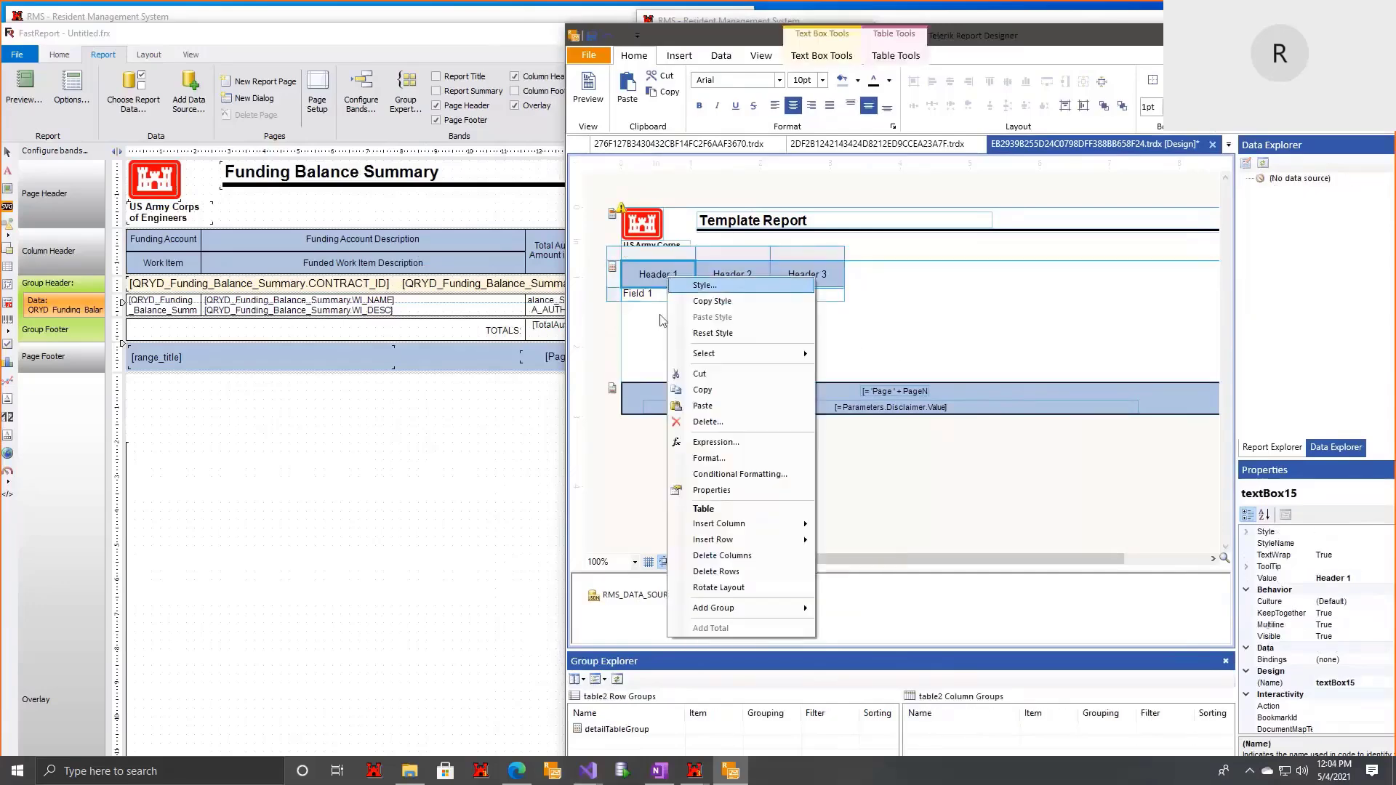
{"action": "mouse_move", "coordinate": [724, 542]}
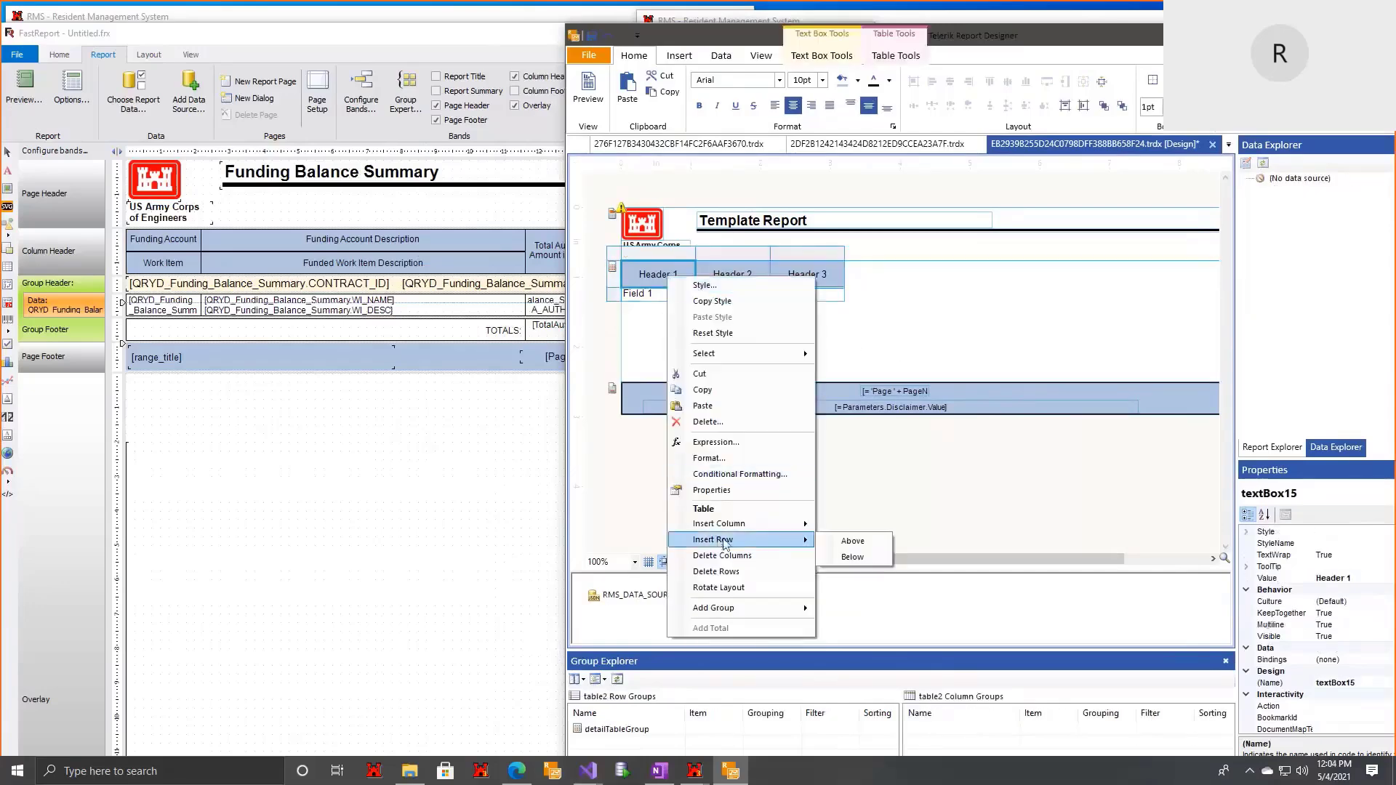
{"action": "left_click", "coordinate": [858, 544]}
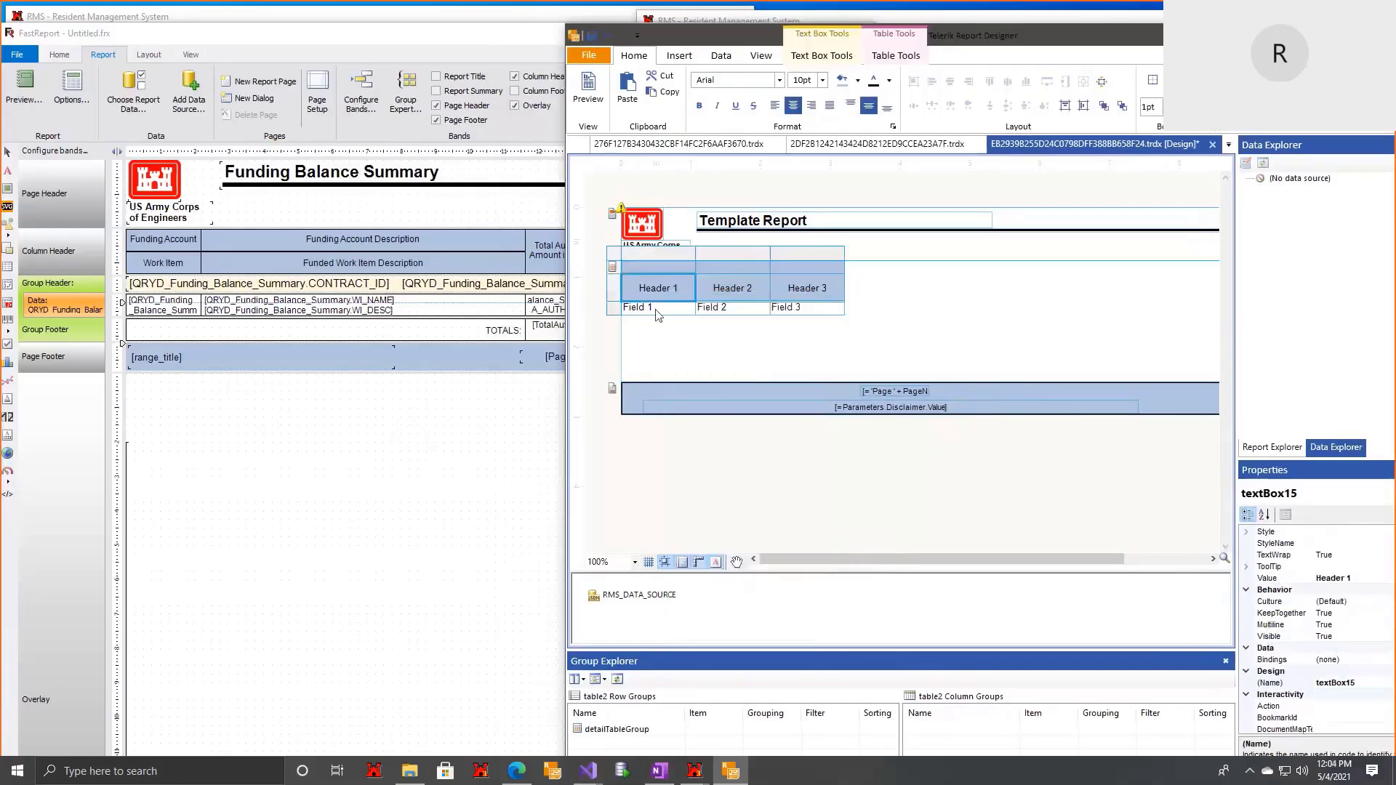
Step: Copy the Funding Account header text from FastReport into the empty cell above Header 1 in the Telerik table
{"action": "double_click", "coordinate": [176, 242]}
{"action": "key", "text": "ctrl+a"}
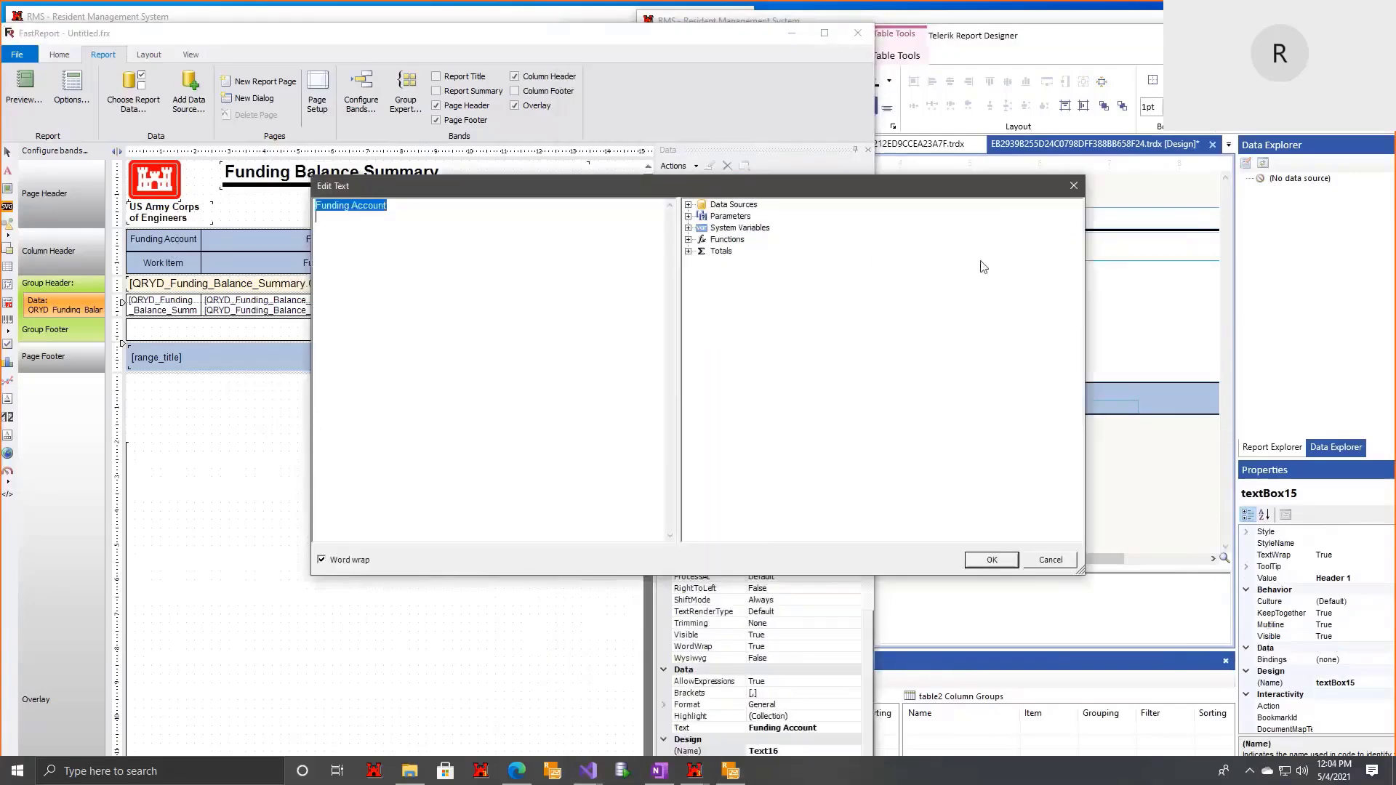
{"action": "left_click", "coordinate": [1074, 186]}
{"action": "left_click", "coordinate": [986, 308]}
{"action": "left_click", "coordinate": [663, 269]}
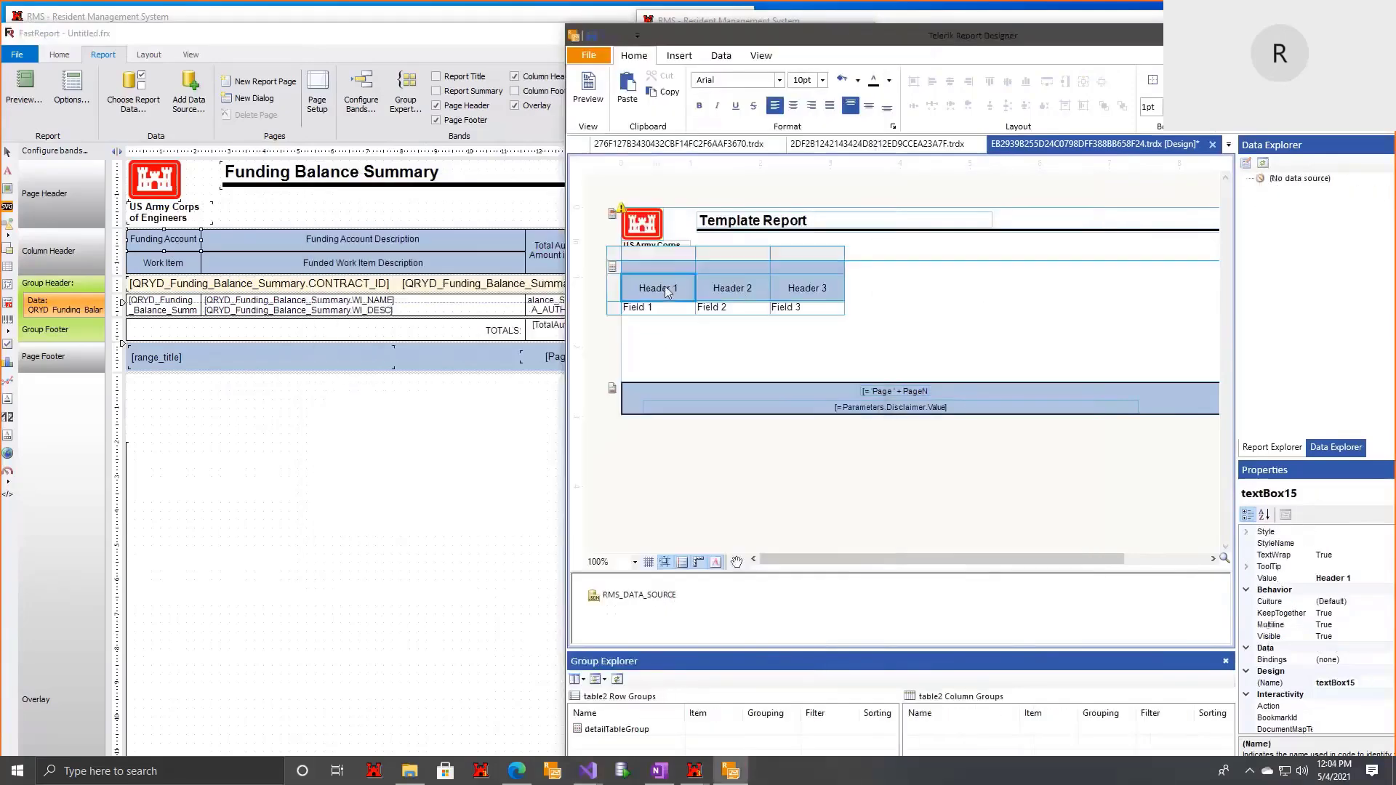
Step: Replace the Header 1 text with the Work Item header copied from FastReport
{"action": "double_click", "coordinate": [164, 262]}
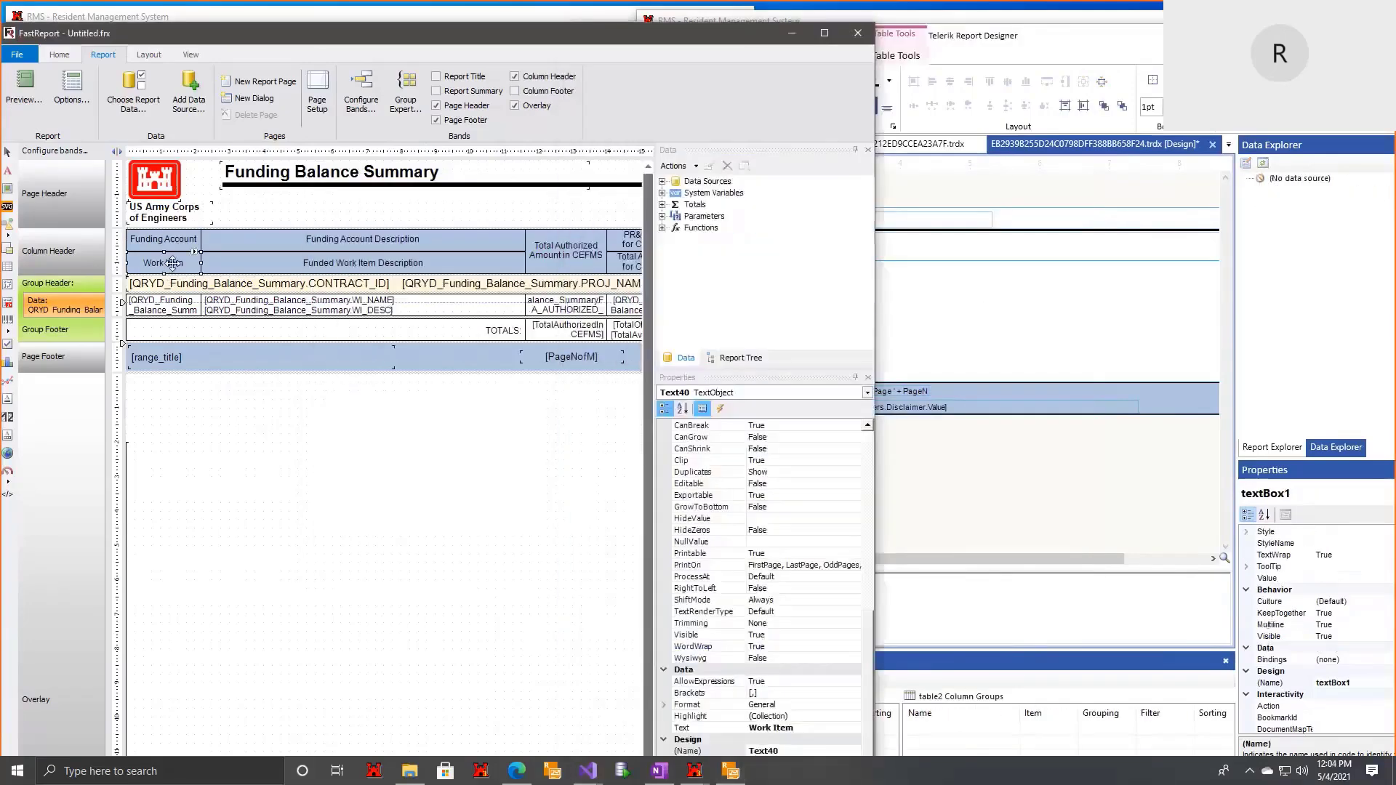
{"action": "key", "text": "ctrl+a"}
{"action": "key", "text": "ctrl+c"}
{"action": "left_click", "coordinate": [1074, 186]}
{"action": "left_click", "coordinate": [1003, 312]}
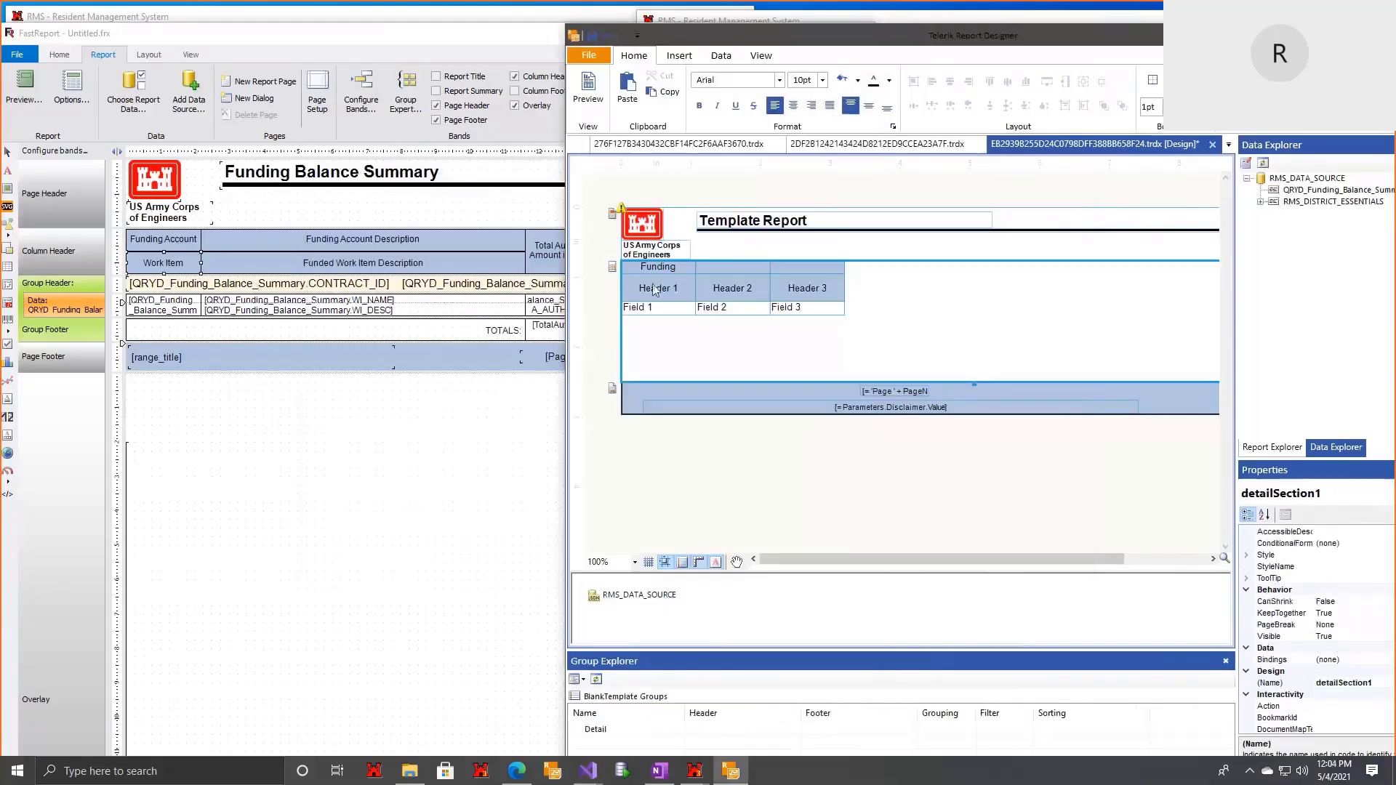
{"action": "double_click", "coordinate": [656, 287]}
{"action": "key", "text": "ctrl+a"}
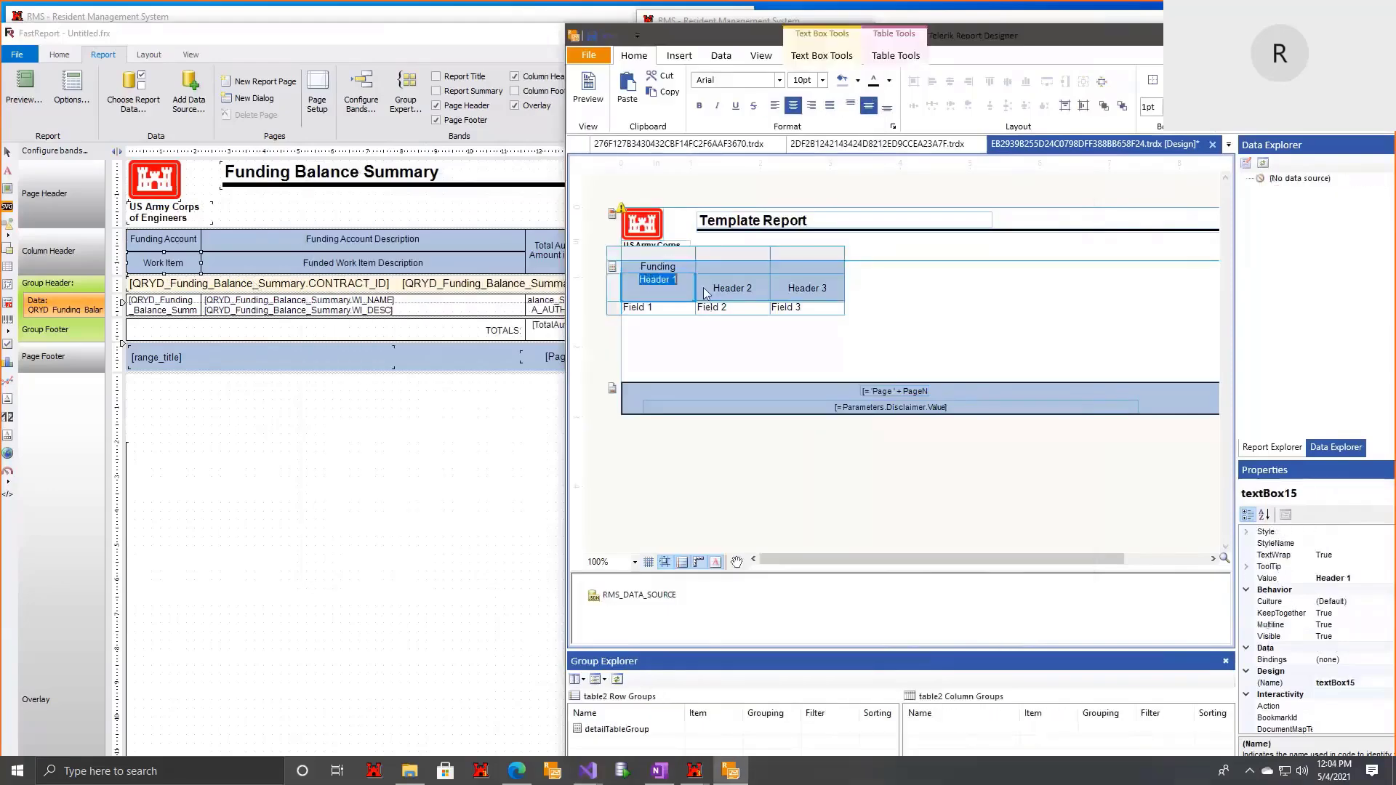
{"action": "key", "text": "ctrl+v"}
{"action": "left_click", "coordinate": [951, 325]}
Step: Copy the Funding Account Description header text from FastReport into the empty cell above Header 2
{"action": "double_click", "coordinate": [399, 239]}
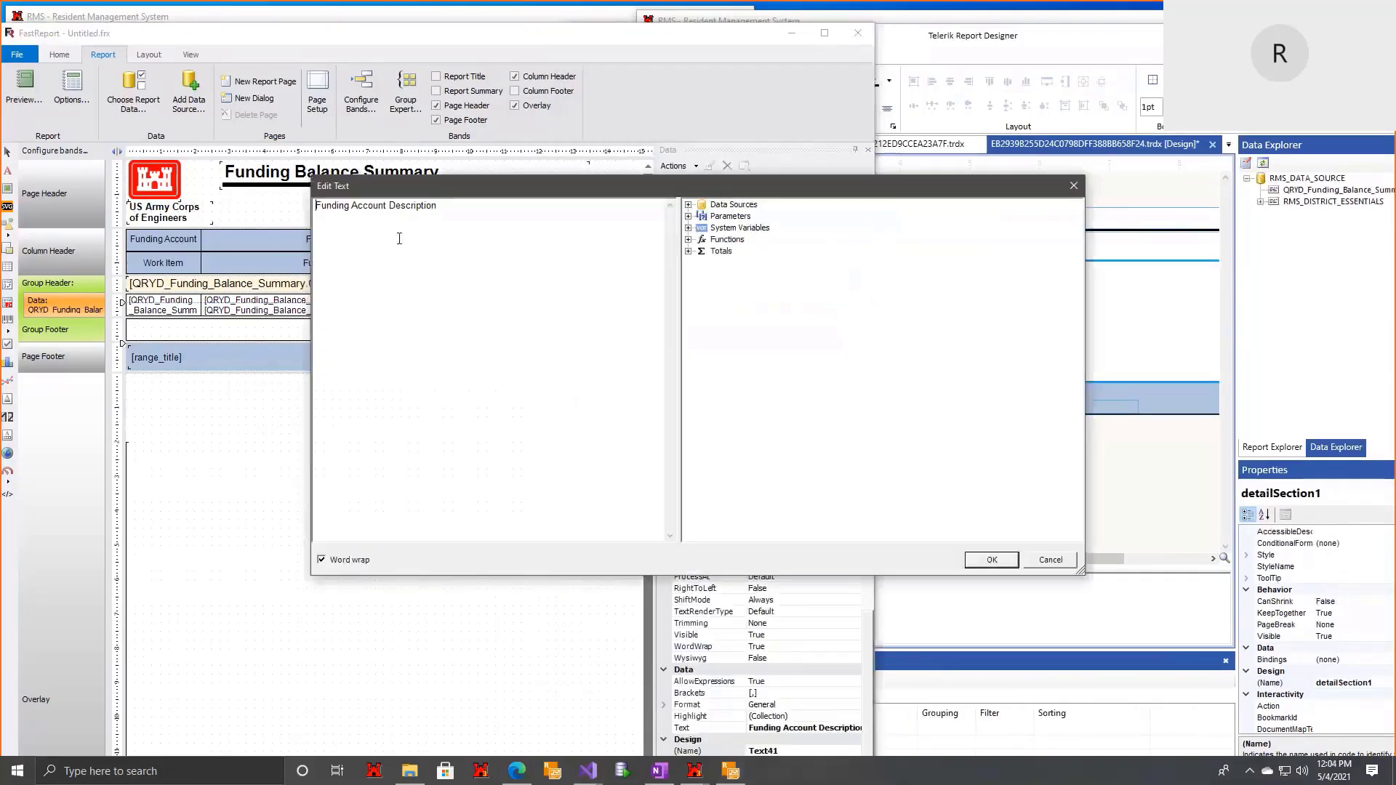
{"action": "key", "text": "ctrl+a"}
{"action": "left_click", "coordinate": [1073, 186]}
{"action": "left_click", "coordinate": [974, 277]}
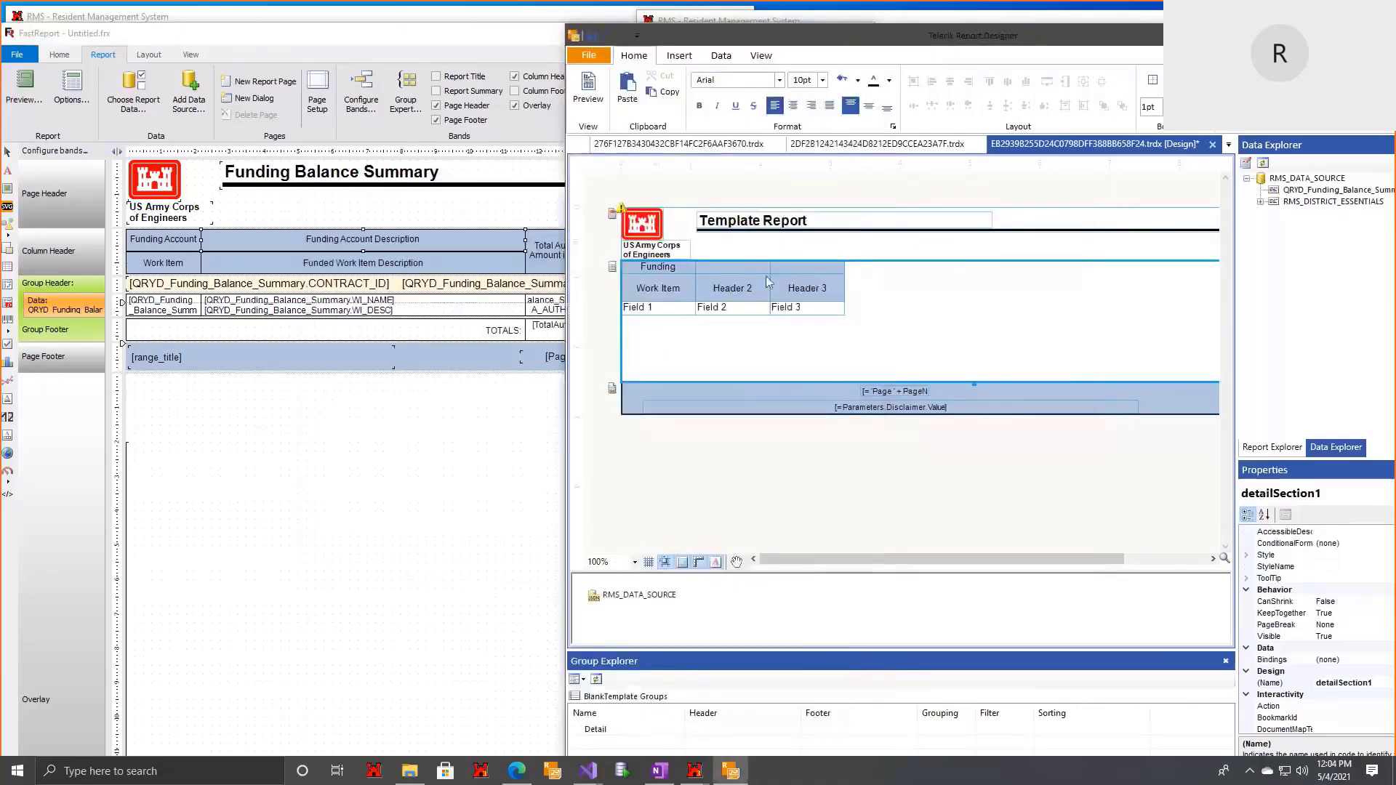
{"action": "left_click", "coordinate": [759, 272]}
Step: Replace the Header 2 text with the Funded Work Item Description header copied from FastReport
{"action": "double_click", "coordinate": [425, 266]}
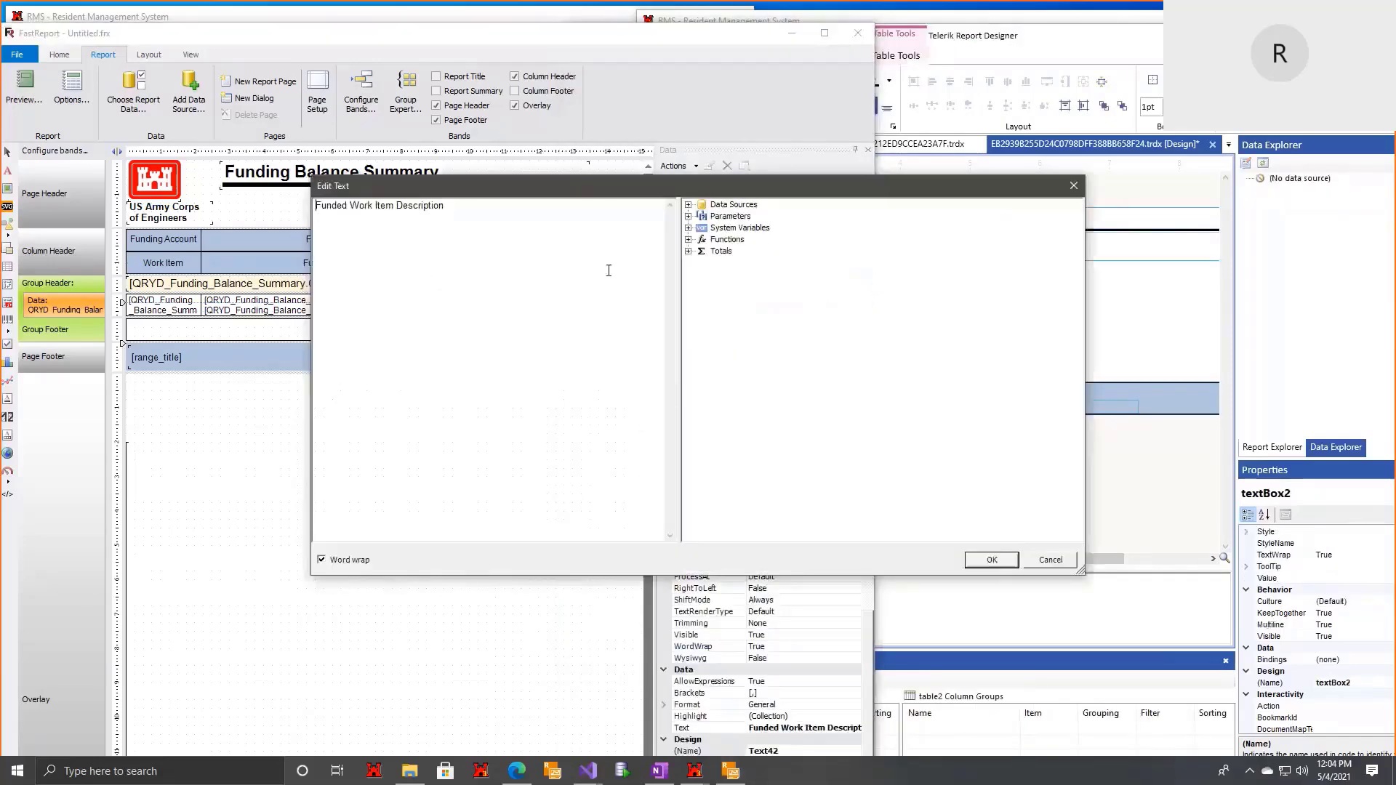
{"action": "key", "text": "ctrl+a"}
{"action": "key", "text": "ctrl+c"}
{"action": "left_click", "coordinate": [1073, 186]}
{"action": "left_click", "coordinate": [975, 286]}
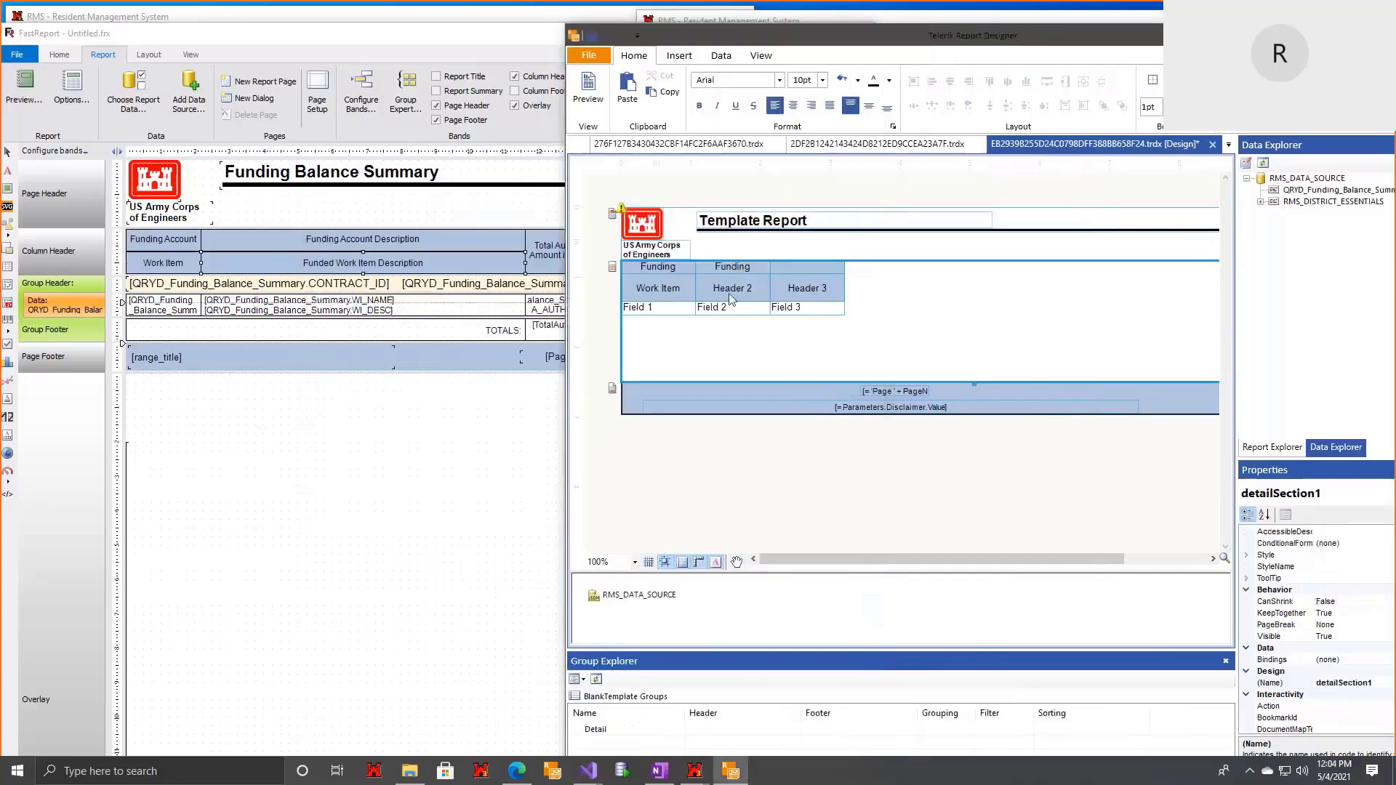
{"action": "double_click", "coordinate": [731, 298]}
{"action": "key", "text": "ctrl+v"}
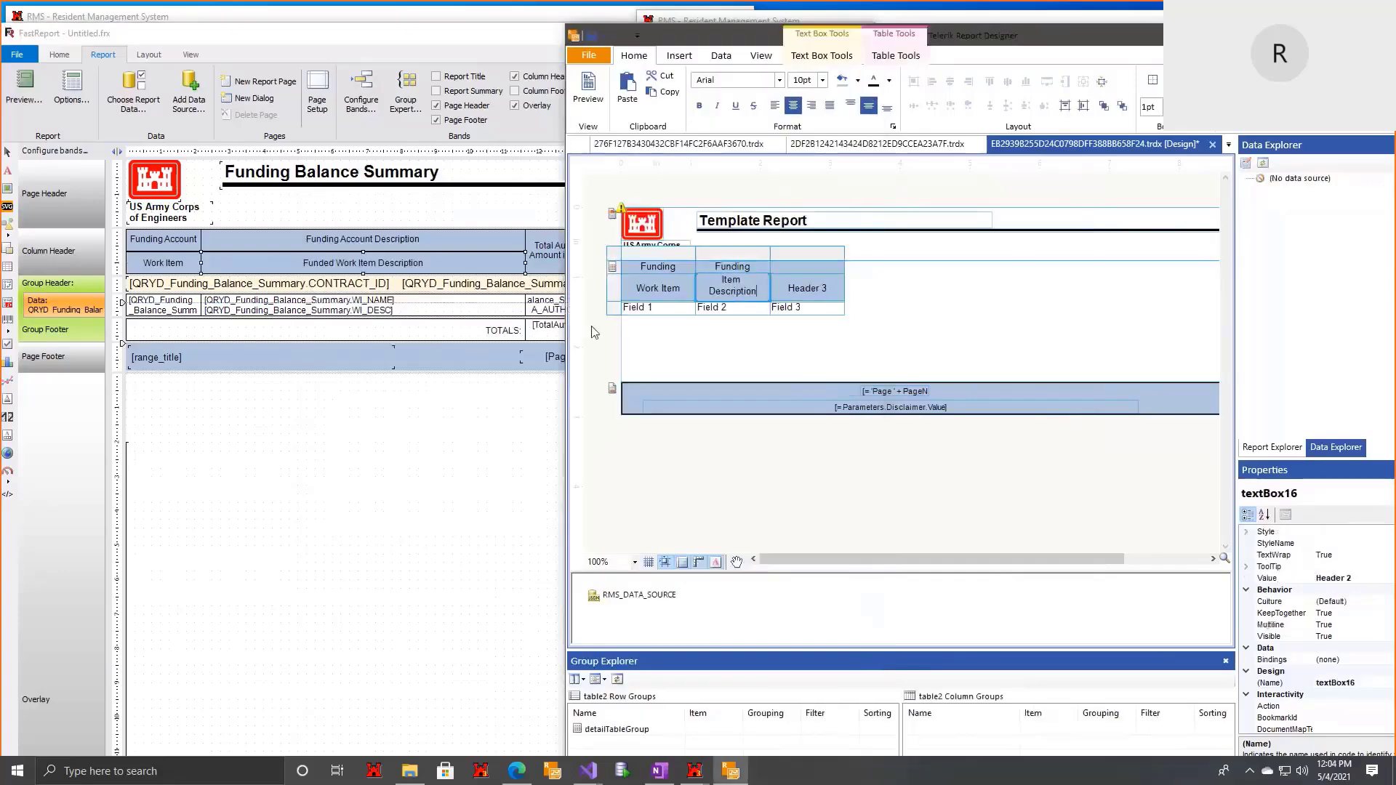
Step: Check the Total Authorized Amount header in FastReport and insert a table column to the right of Header 3 in Telerik
{"action": "left_click", "coordinate": [545, 264]}
{"action": "scroll", "coordinate": [550, 673], "scroll_direction": "down", "scroll_amount": 2}
{"action": "scroll", "coordinate": [547, 651], "scroll_direction": "up", "scroll_amount": 2}
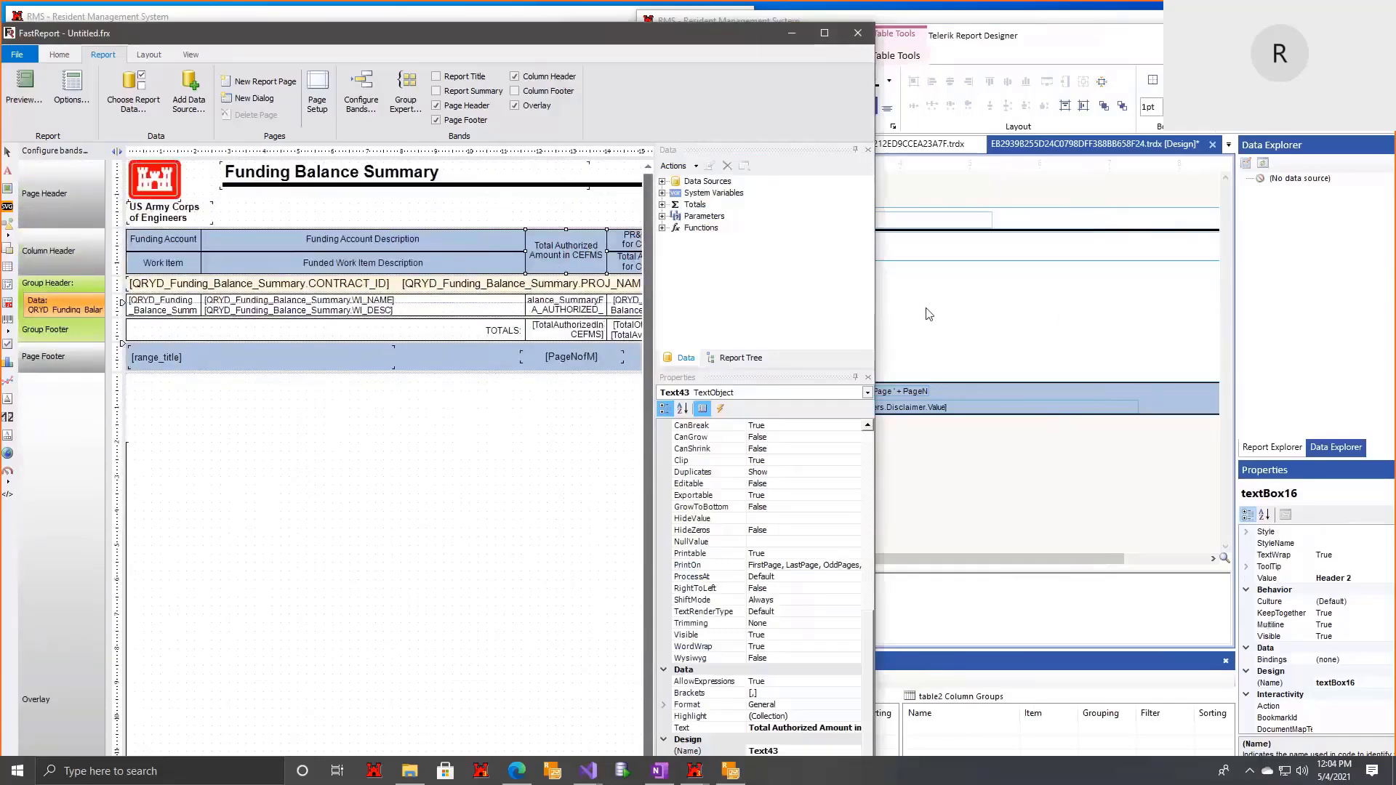
{"action": "right_click", "coordinate": [829, 288]}
{"action": "mouse_move", "coordinate": [935, 534]}
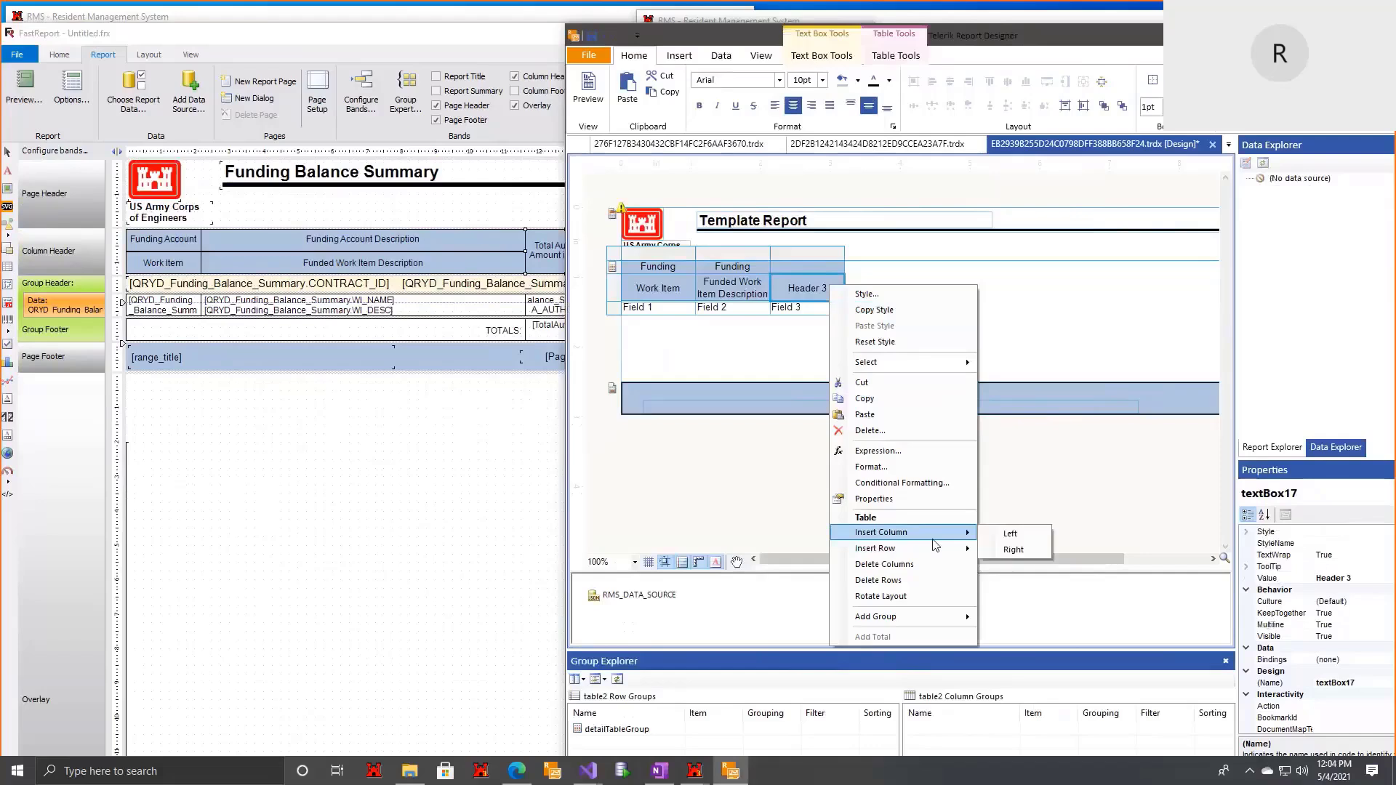
{"action": "left_click", "coordinate": [1009, 550]}
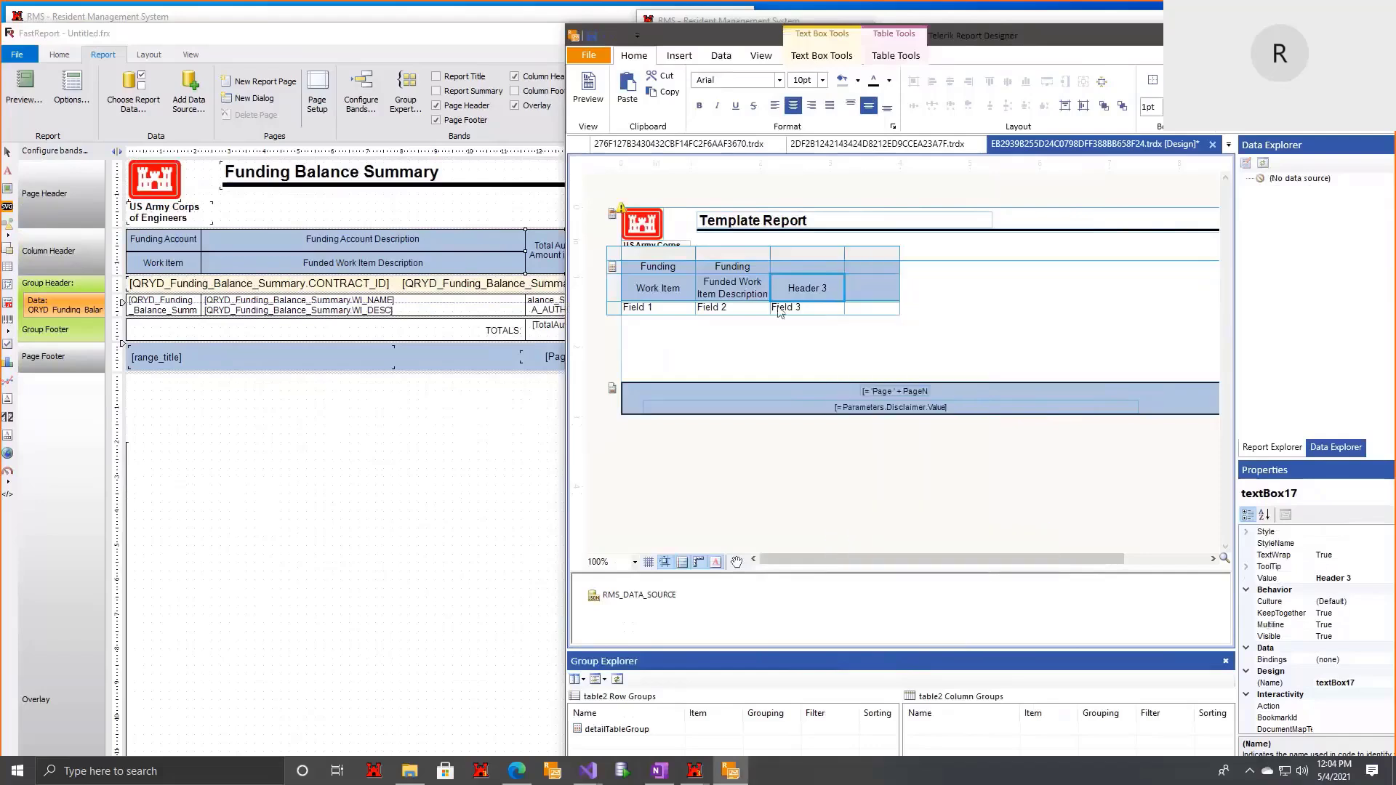
Step: Merge the Header 3 cell with the empty header cell above it
{"action": "left_click", "coordinate": [815, 263], "text": "ctrl"}
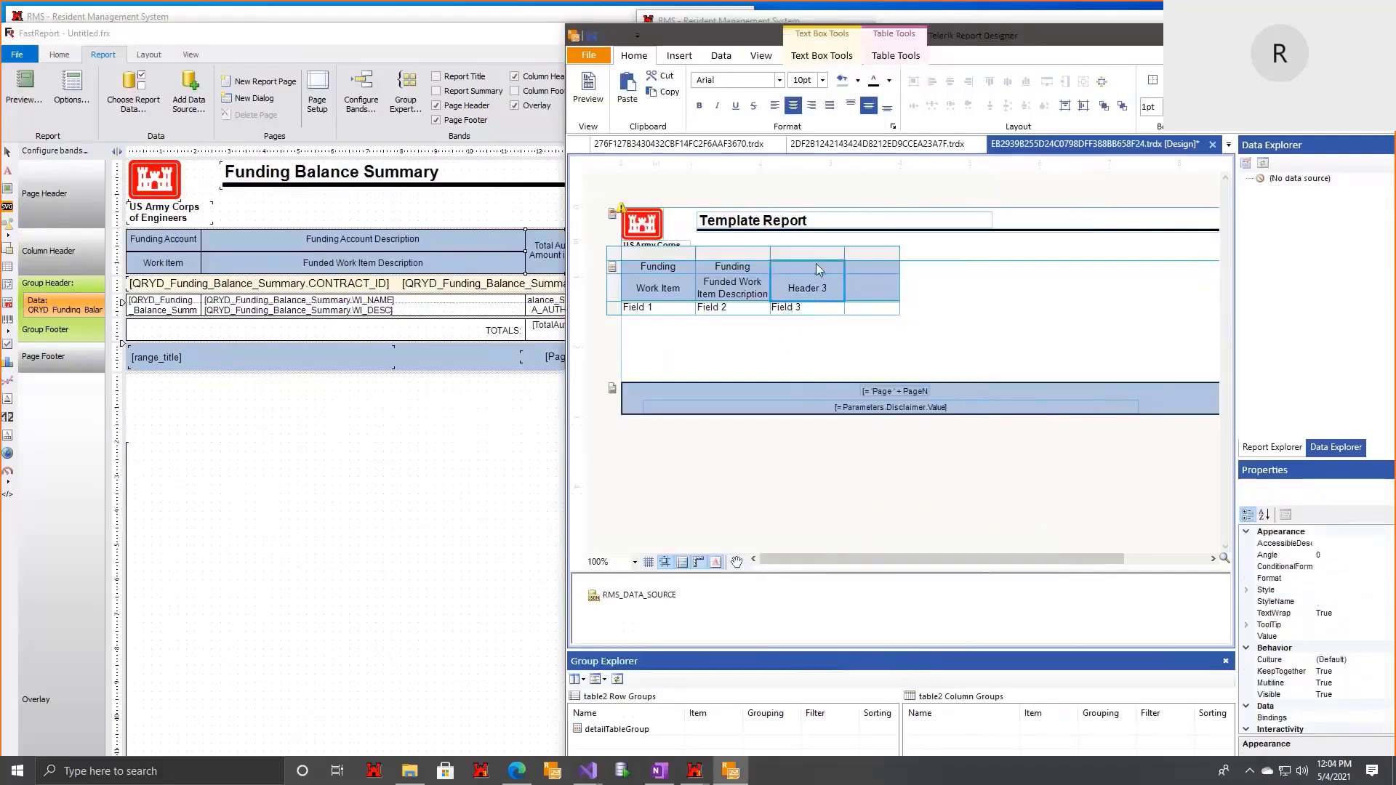
{"action": "right_click", "coordinate": [816, 263]}
{"action": "left_click", "coordinate": [901, 578]}
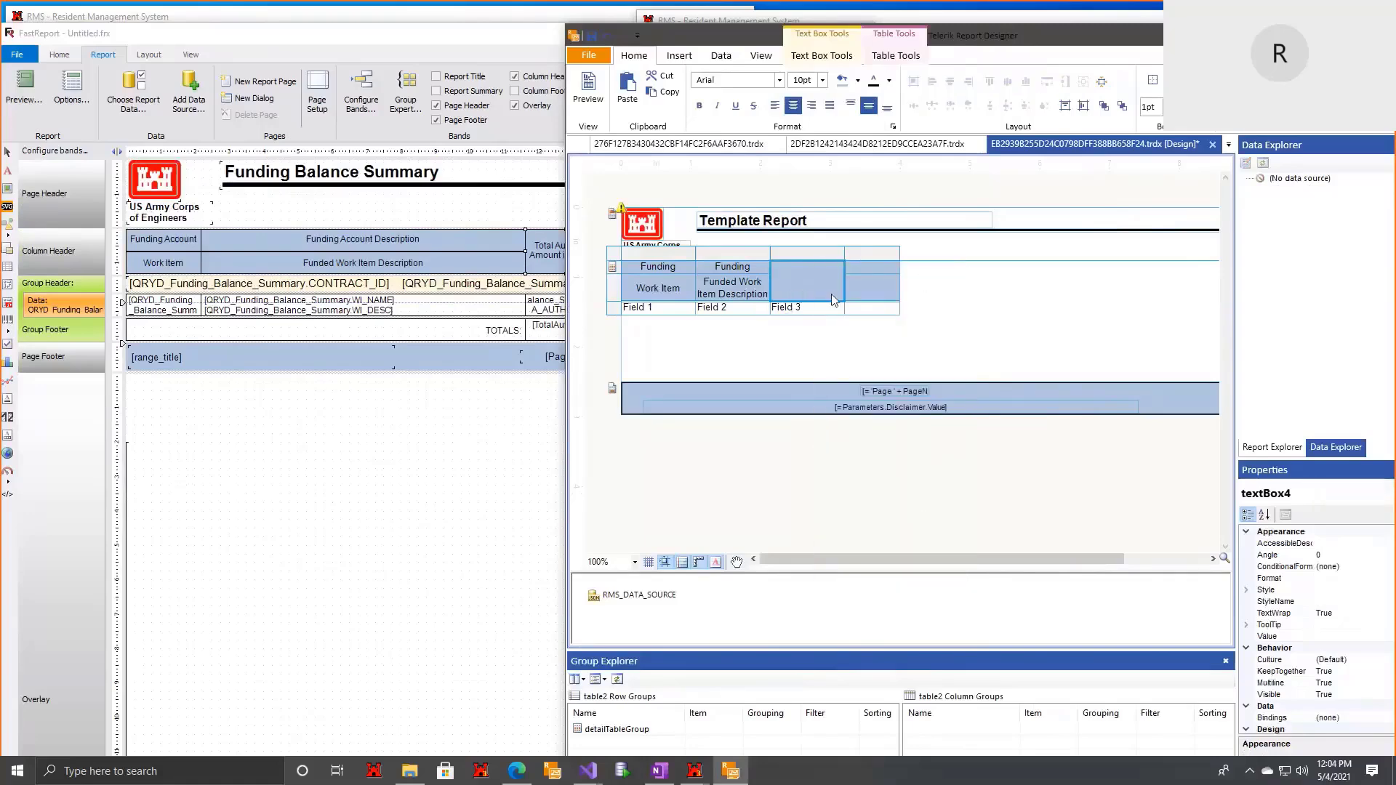
Step: Reposition the FastReport window to show its remaining column headers beside the Telerik table and select the Total Authorized Amount in CEFMS header
{"action": "left_click", "coordinate": [484, 469]}
{"action": "scroll", "coordinate": [443, 656], "scroll_direction": "down", "scroll_amount": 3}
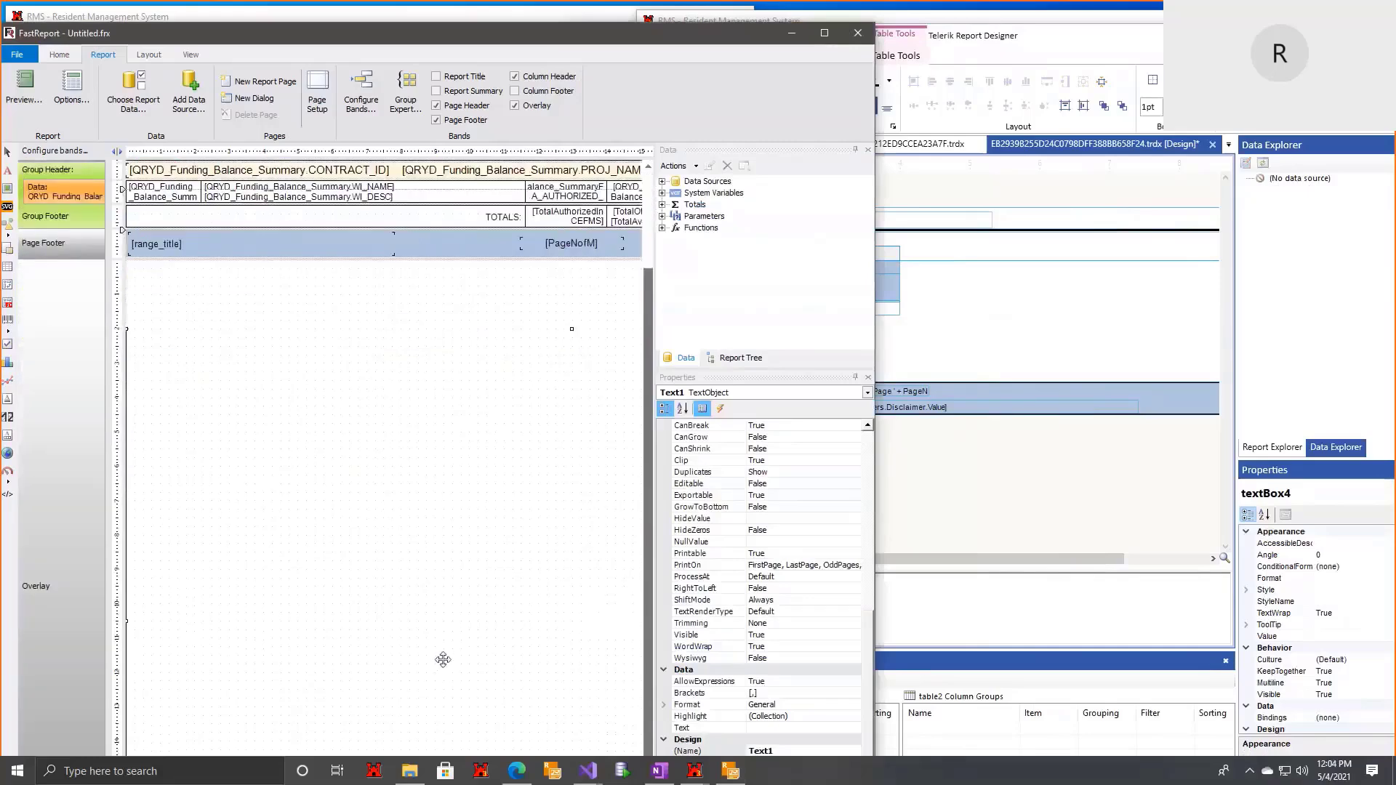
{"action": "scroll", "coordinate": [458, 641], "scroll_direction": "up", "scroll_amount": 3}
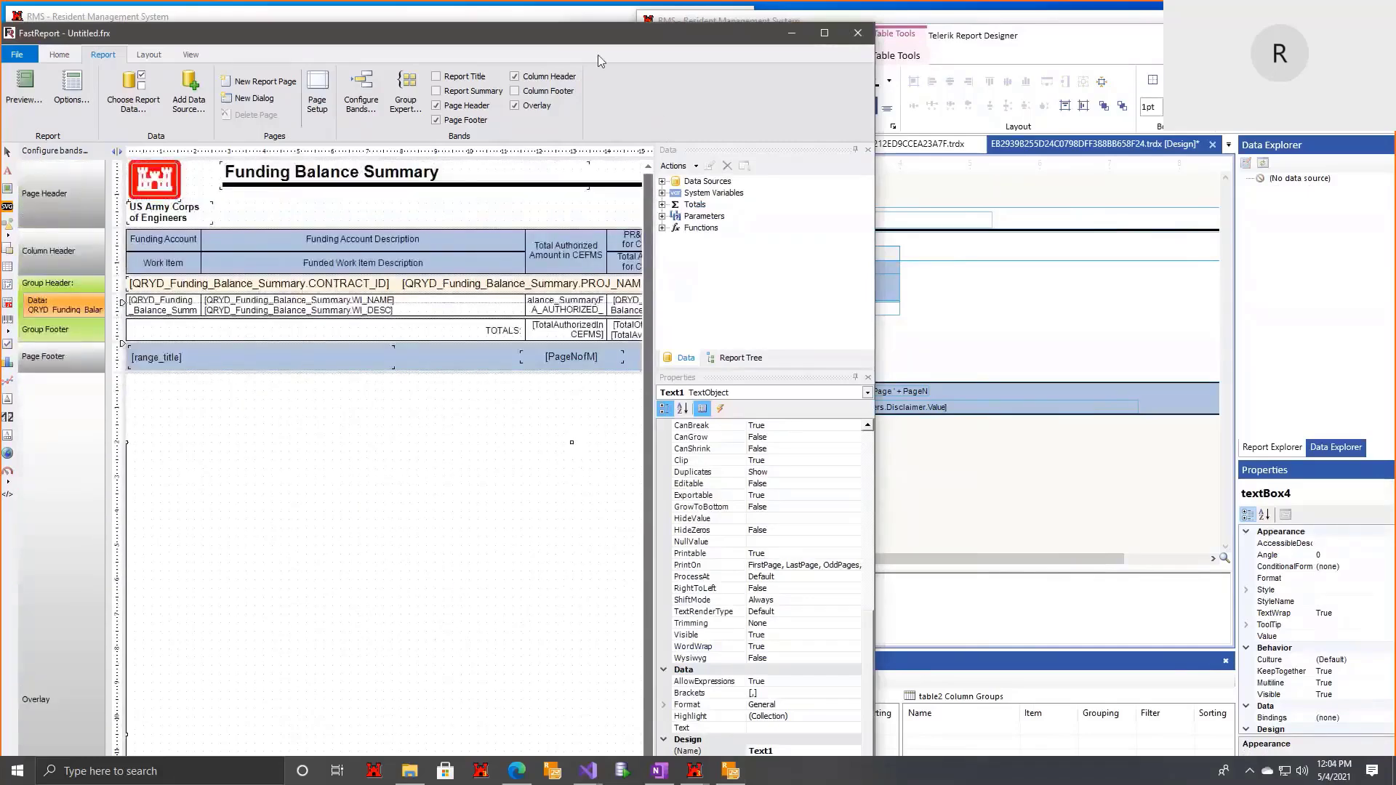
{"action": "left_click_drag", "start_coordinate": [554, 21], "coordinate": [540, 58]}
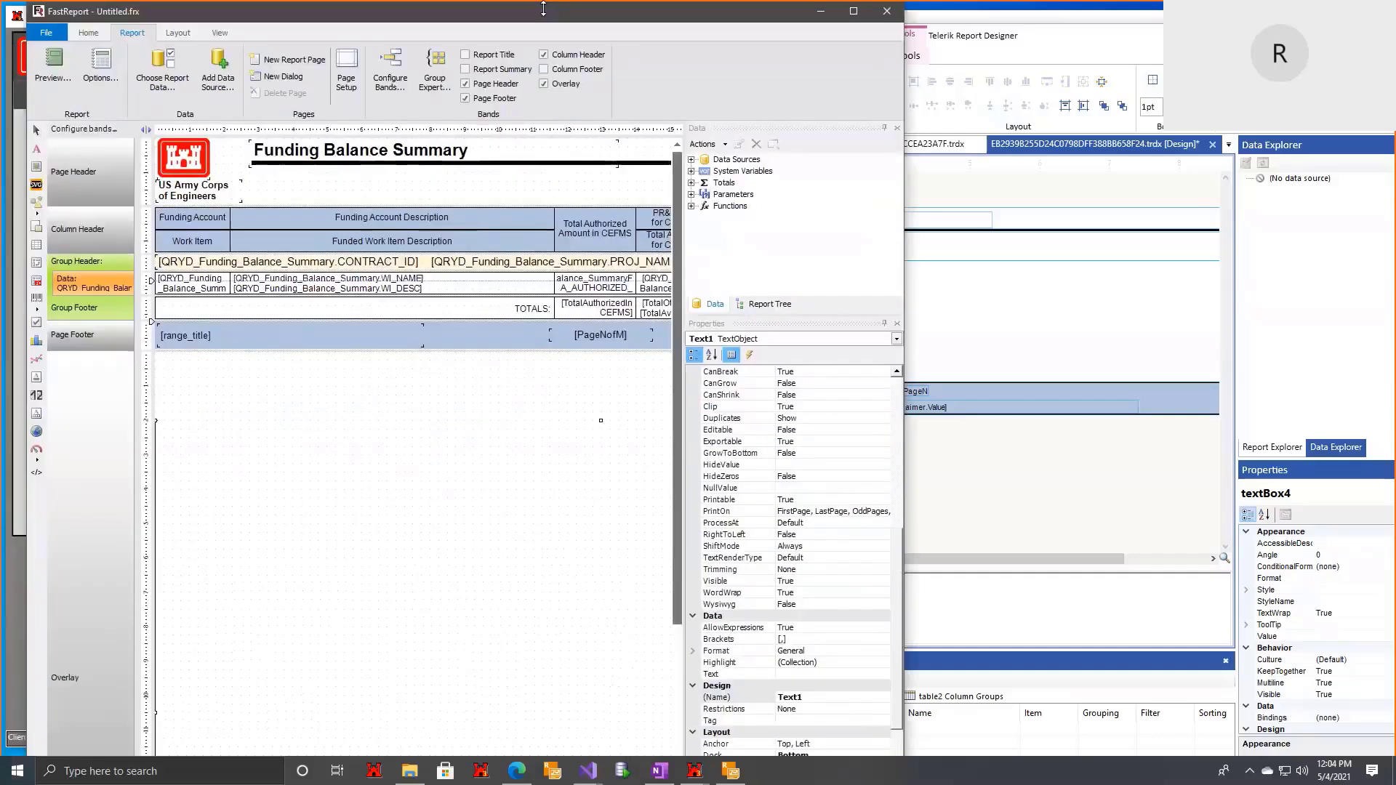
{"action": "left_click_drag", "start_coordinate": [542, 4], "coordinate": [526, 125]}
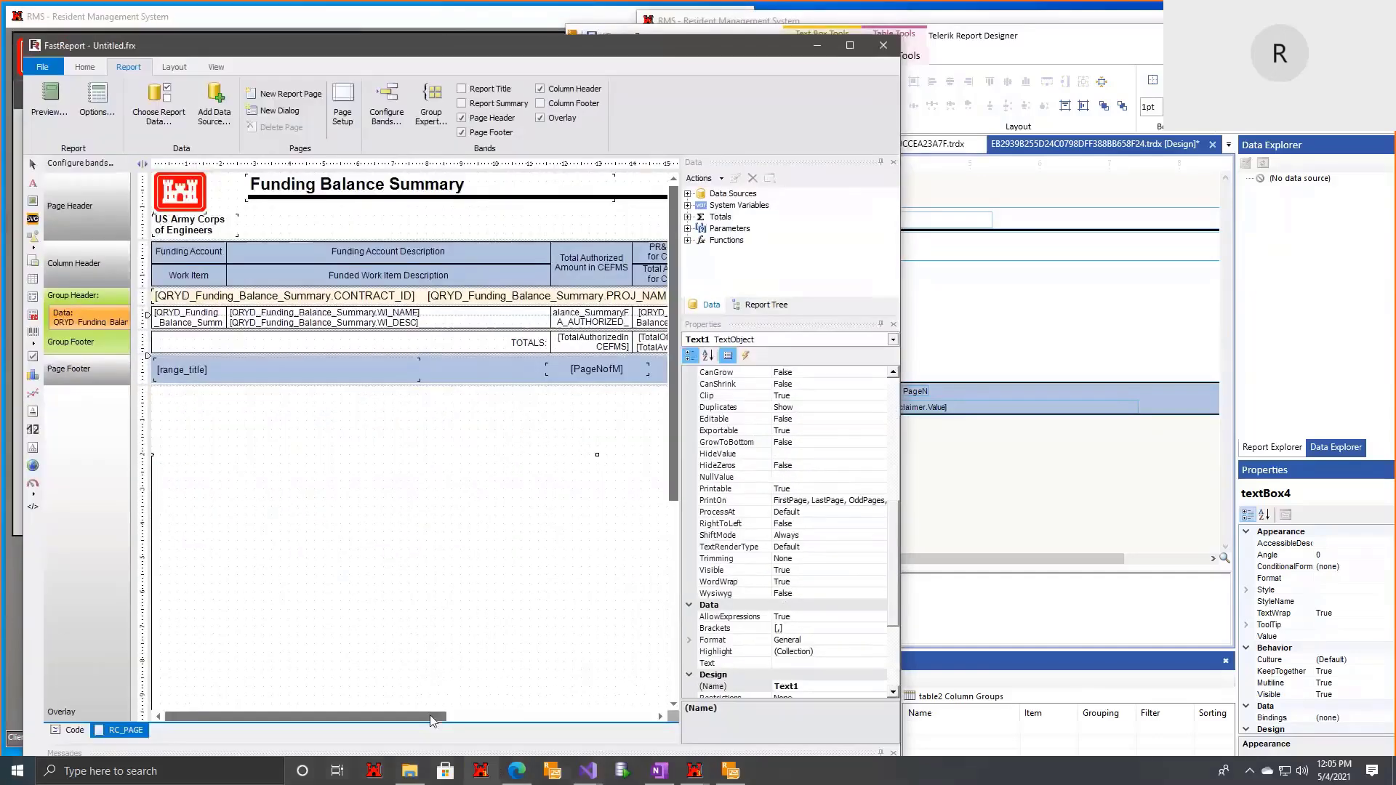
{"action": "left_click_drag", "start_coordinate": [430, 714], "coordinate": [550, 714]}
{"action": "left_click_drag", "start_coordinate": [772, 49], "coordinate": [695, 39]}
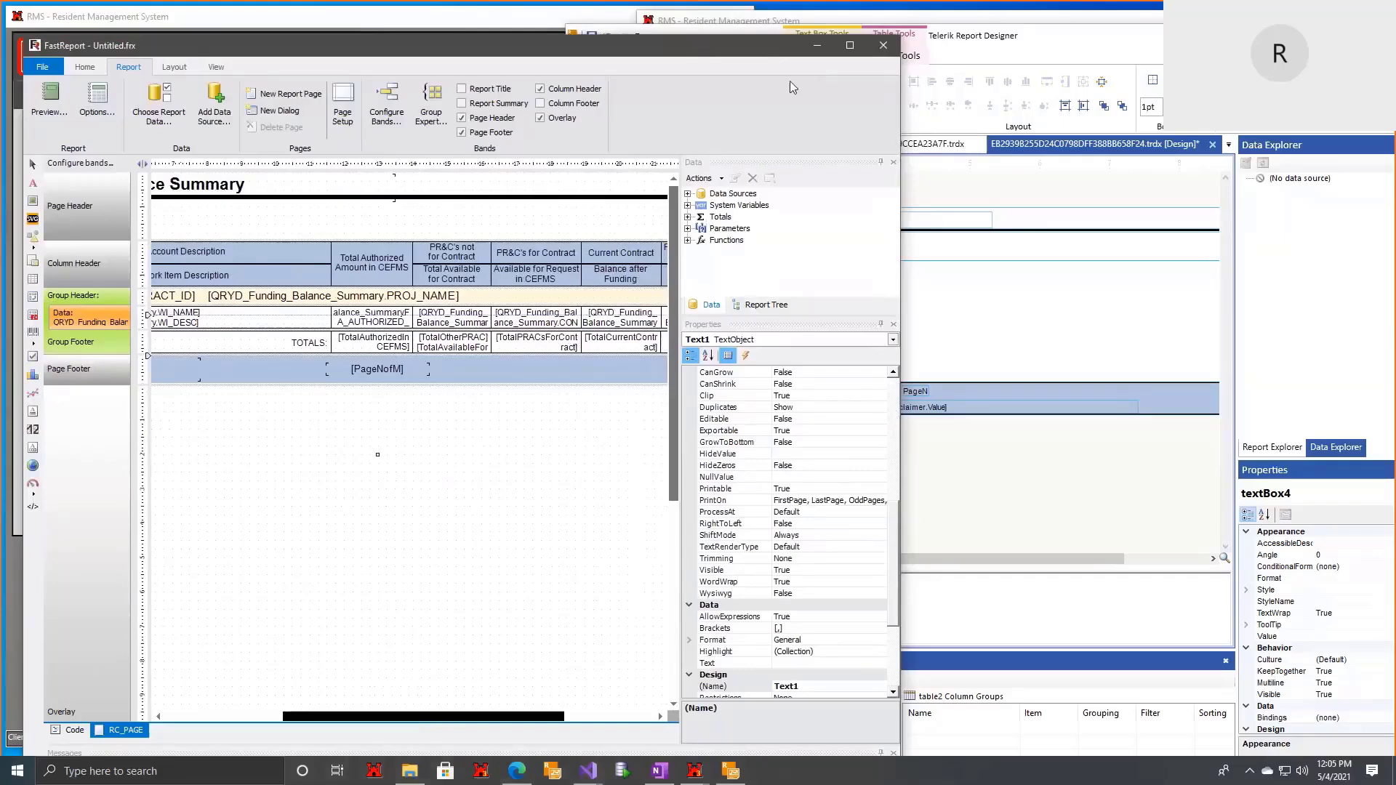
{"action": "left_click", "coordinate": [1039, 274]}
{"action": "left_click", "coordinate": [311, 251]}
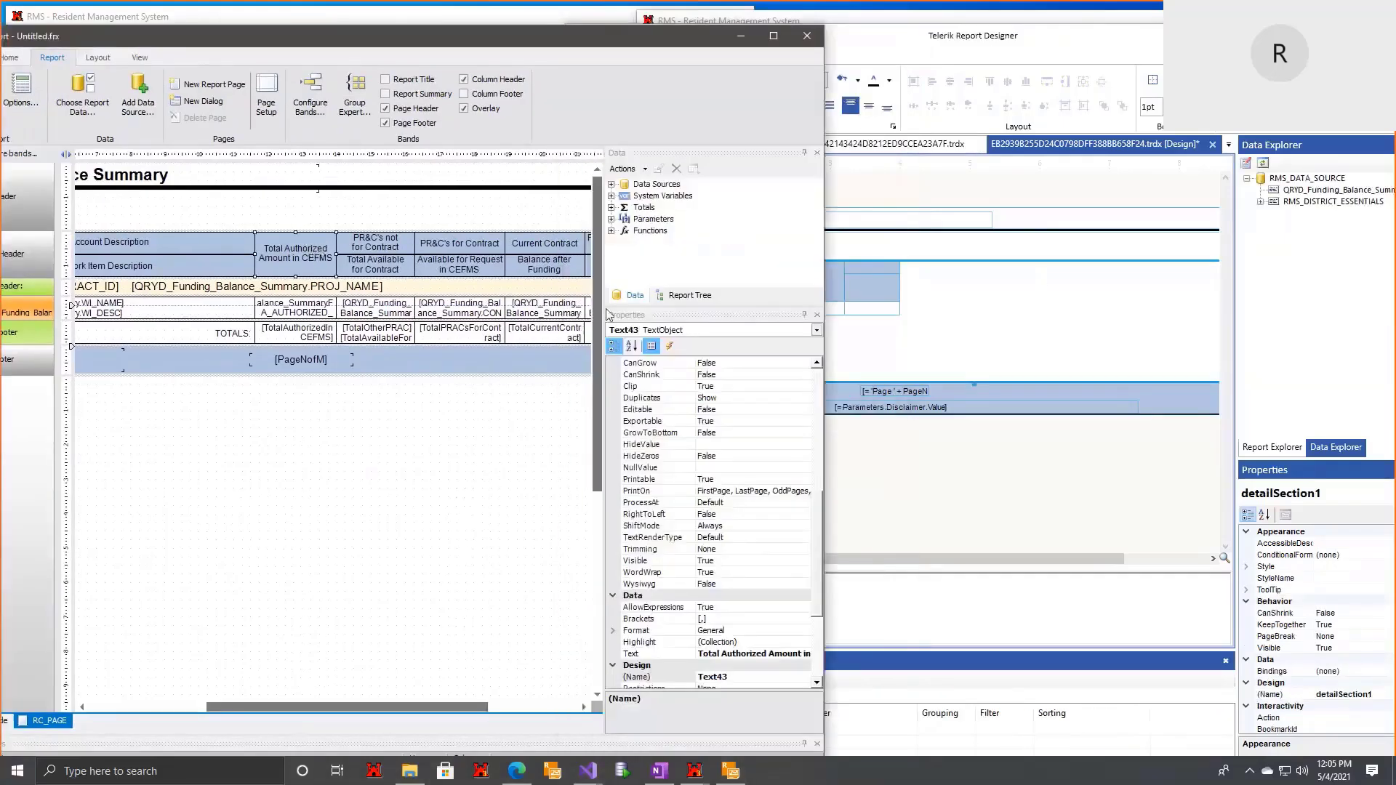
Step: Copy the Total Authorized Amount in CEFMS header text from FastReport into the merged third header cell of the Telerik table
{"action": "double_click", "coordinate": [303, 268]}
{"action": "left_click", "coordinate": [1074, 192]}
{"action": "left_click", "coordinate": [888, 298]}
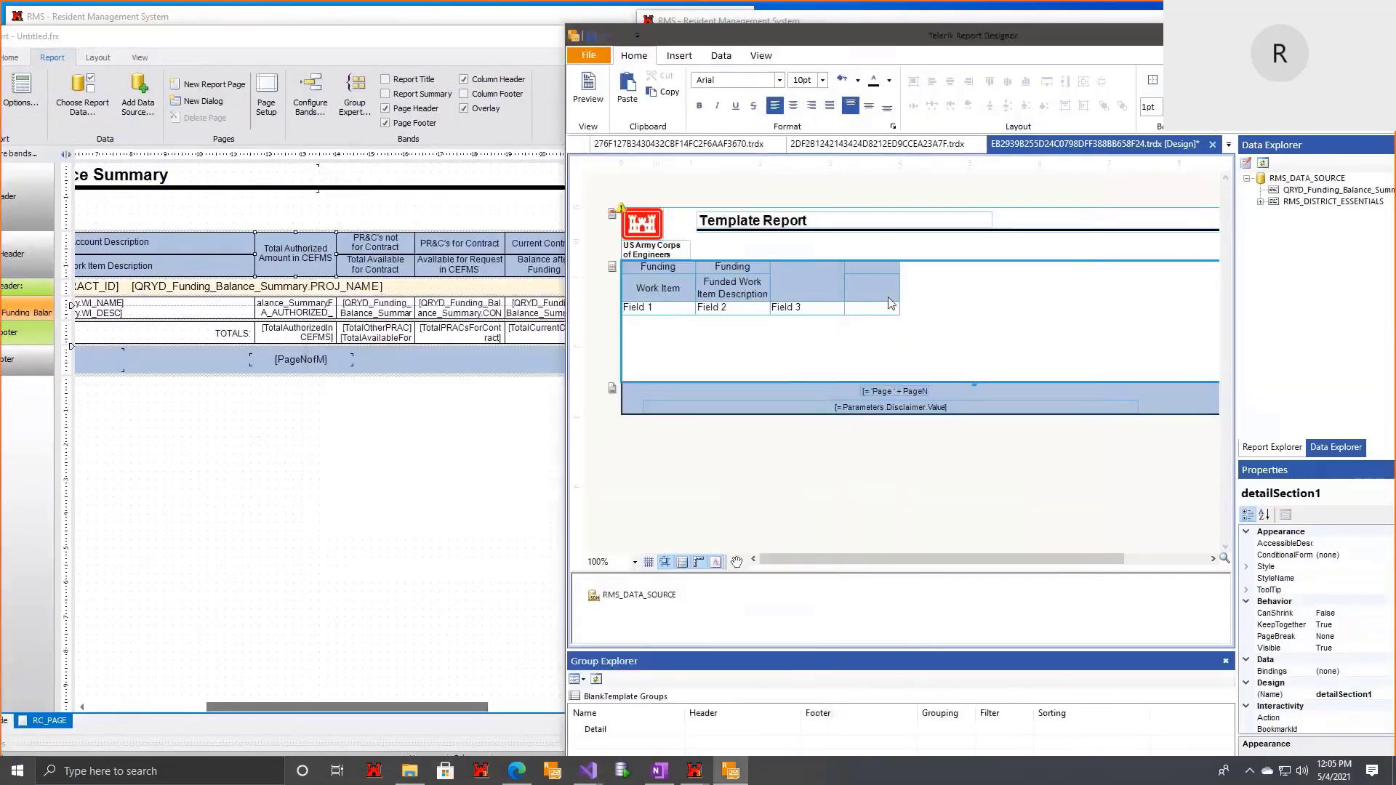
{"action": "double_click", "coordinate": [779, 292]}
{"action": "type", "text": "Total Authorized Amount in CEFMS"}
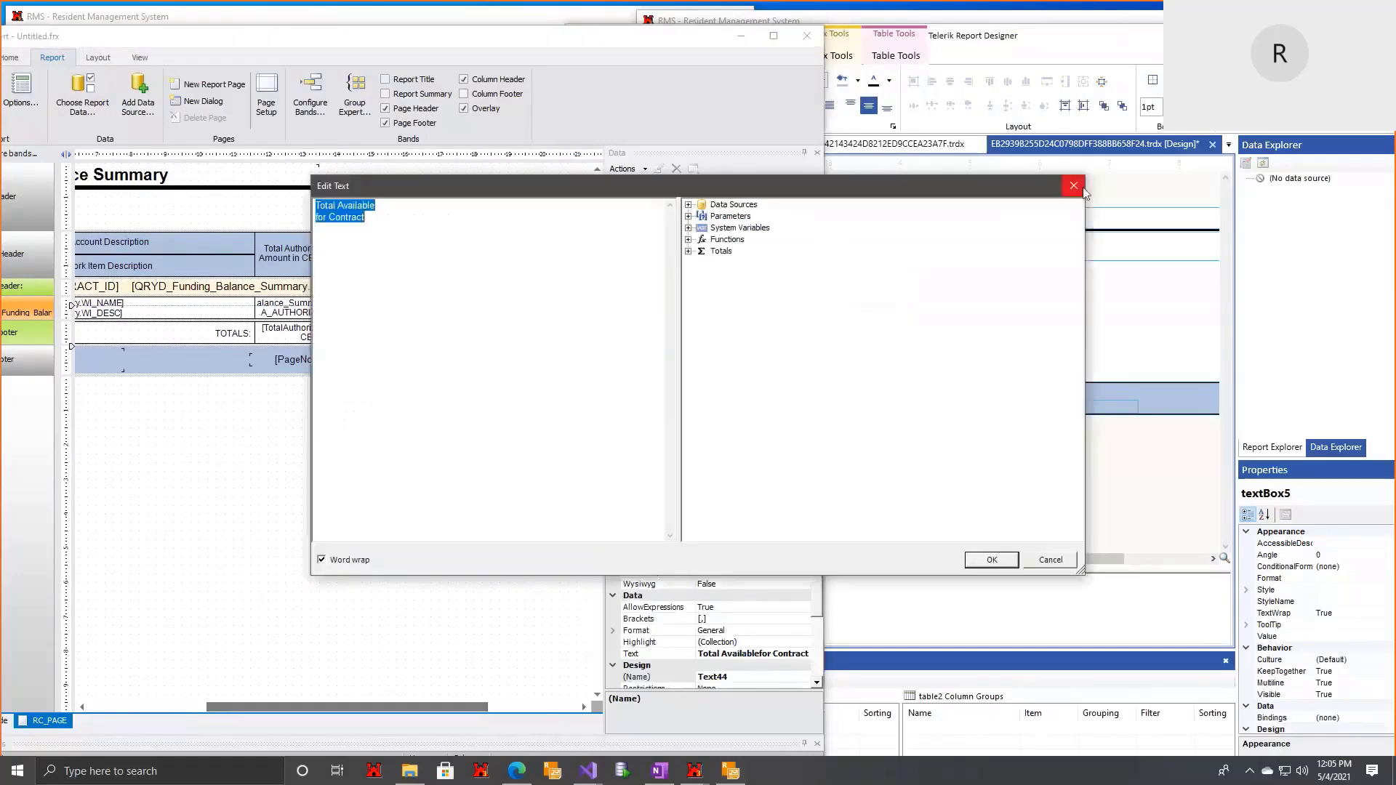
Step: Insert four more columns at the right end of the Telerik table for the remaining FastReport headers
{"action": "right_click", "coordinate": [870, 287]}
{"action": "mouse_move", "coordinate": [963, 532]}
{"action": "left_click", "coordinate": [1051, 550]}
{"action": "right_click", "coordinate": [930, 289]}
{"action": "mouse_move", "coordinate": [1047, 536]}
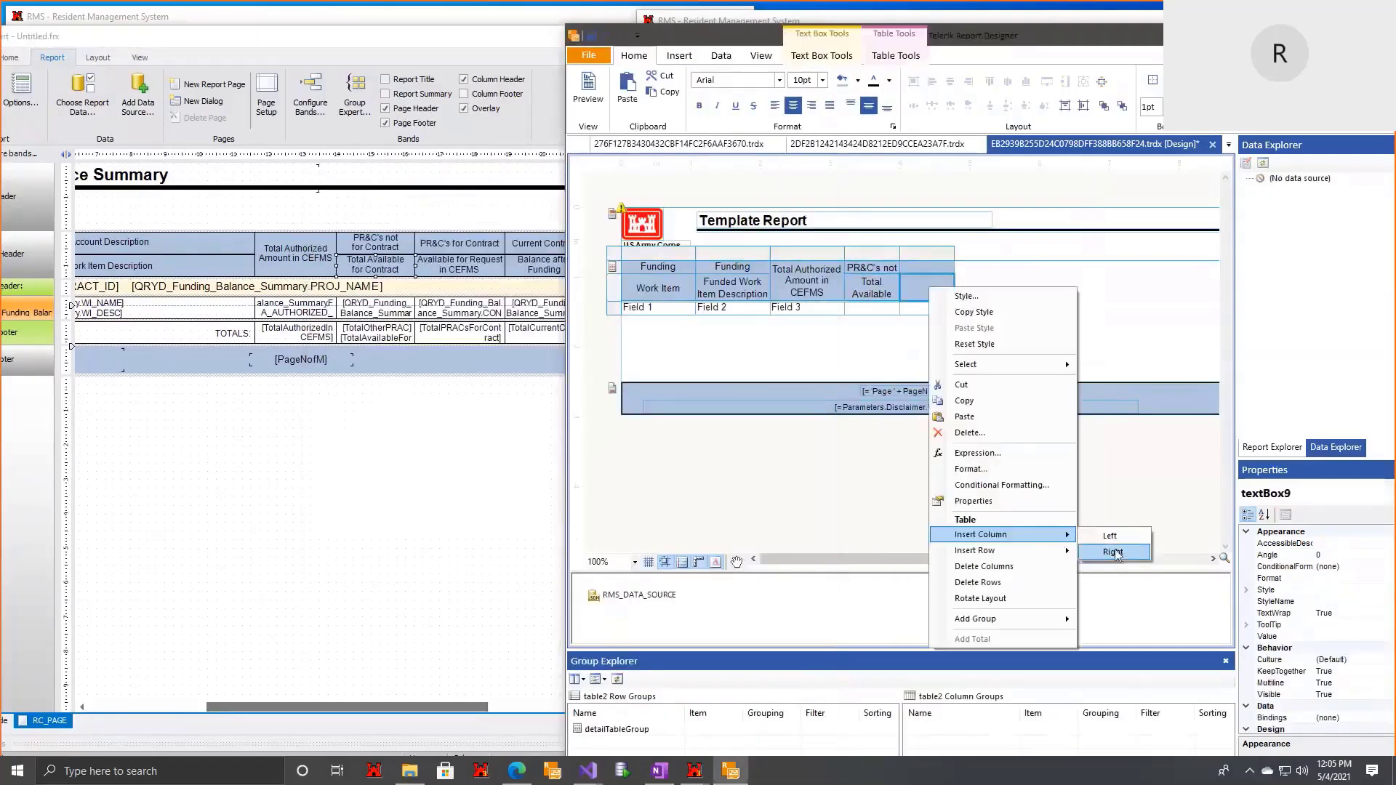
{"action": "left_click", "coordinate": [1113, 552]}
{"action": "right_click", "coordinate": [983, 282]}
{"action": "mouse_move", "coordinate": [1115, 530]}
{"action": "left_click", "coordinate": [1165, 547]}
{"action": "right_click", "coordinate": [1033, 293]}
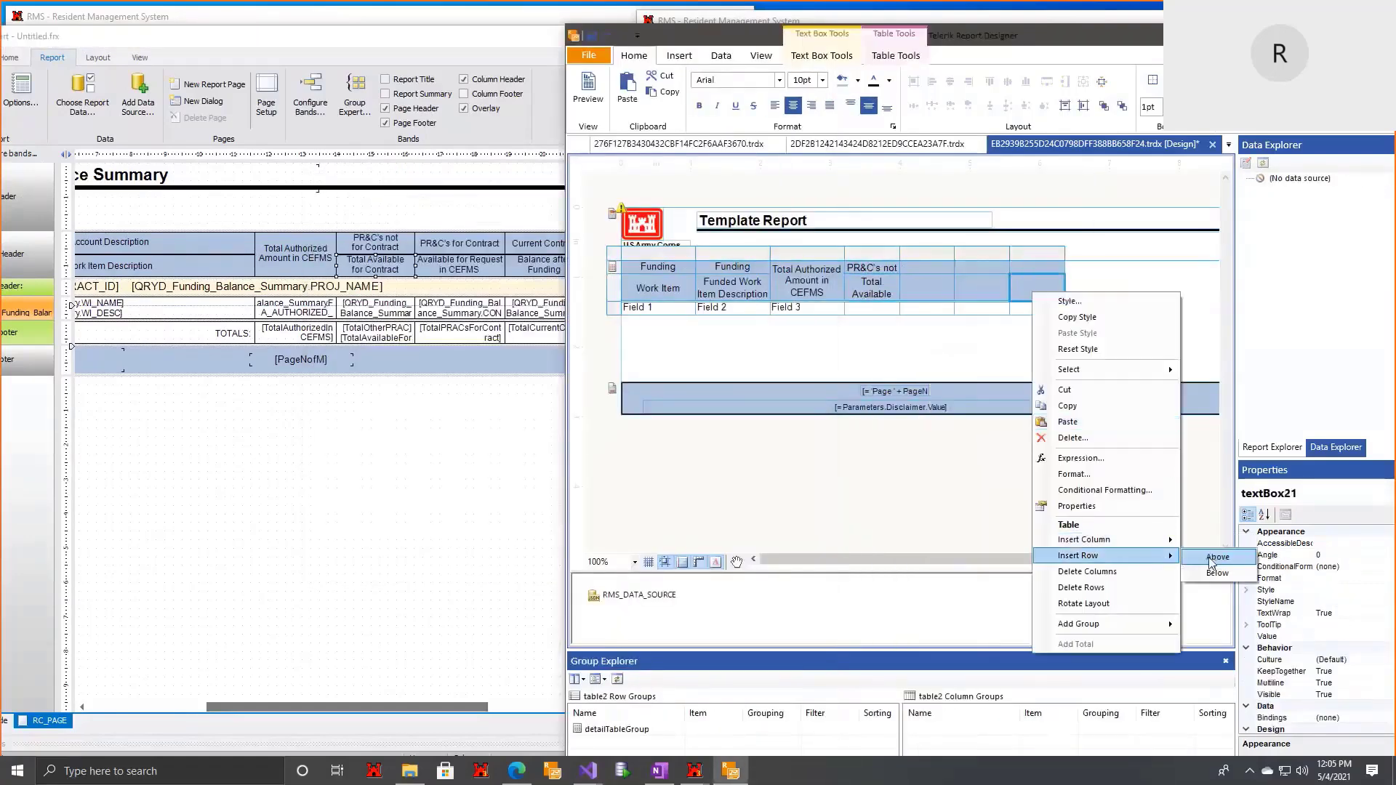
{"action": "mouse_move", "coordinate": [1157, 539]}
{"action": "left_click", "coordinate": [1214, 558]}
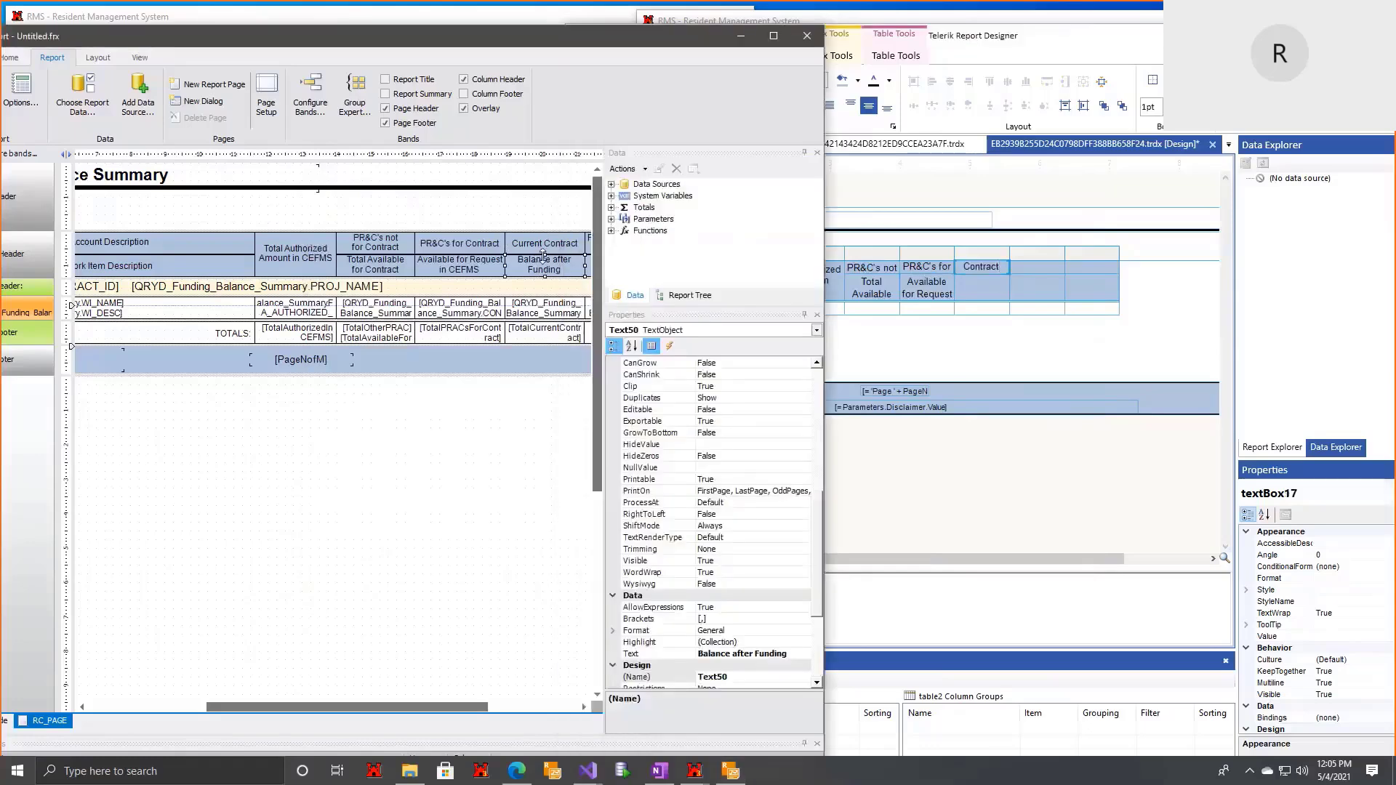
Step: Enter Balance after funding in the lower header cell of the last column, under Pending Changes Code (4)
{"action": "left_click", "coordinate": [1074, 187]}
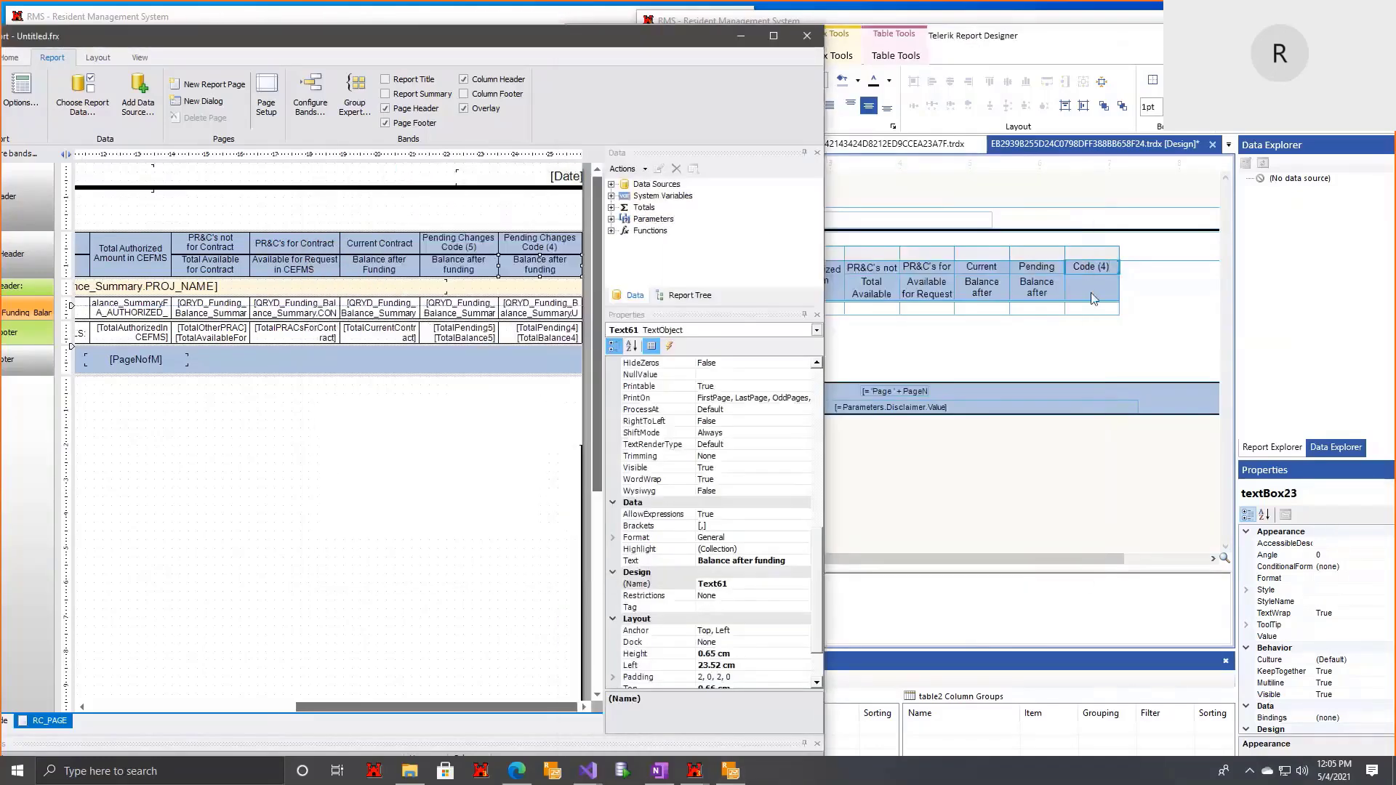
{"action": "double_click", "coordinate": [1093, 298]}
{"action": "type", "text": "Balance after funding"}
Step: Select the whole table and widen it to 25.7 cm so it reaches the right edge of the report
{"action": "left_click_drag", "start_coordinate": [785, 349], "coordinate": [660, 284]}
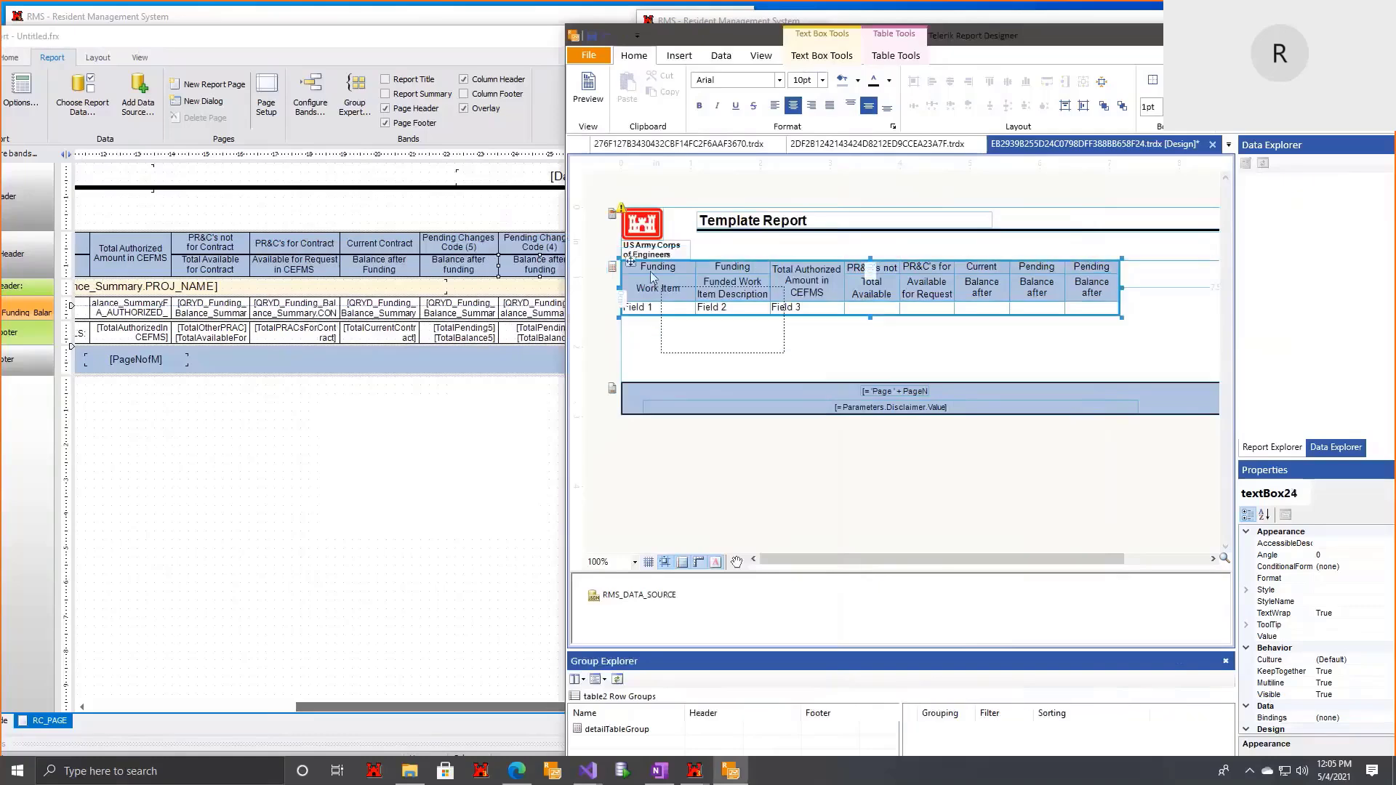
{"action": "left_click", "coordinate": [643, 287]}
{"action": "left_click", "coordinate": [641, 268]}
{"action": "left_click", "coordinate": [622, 252]}
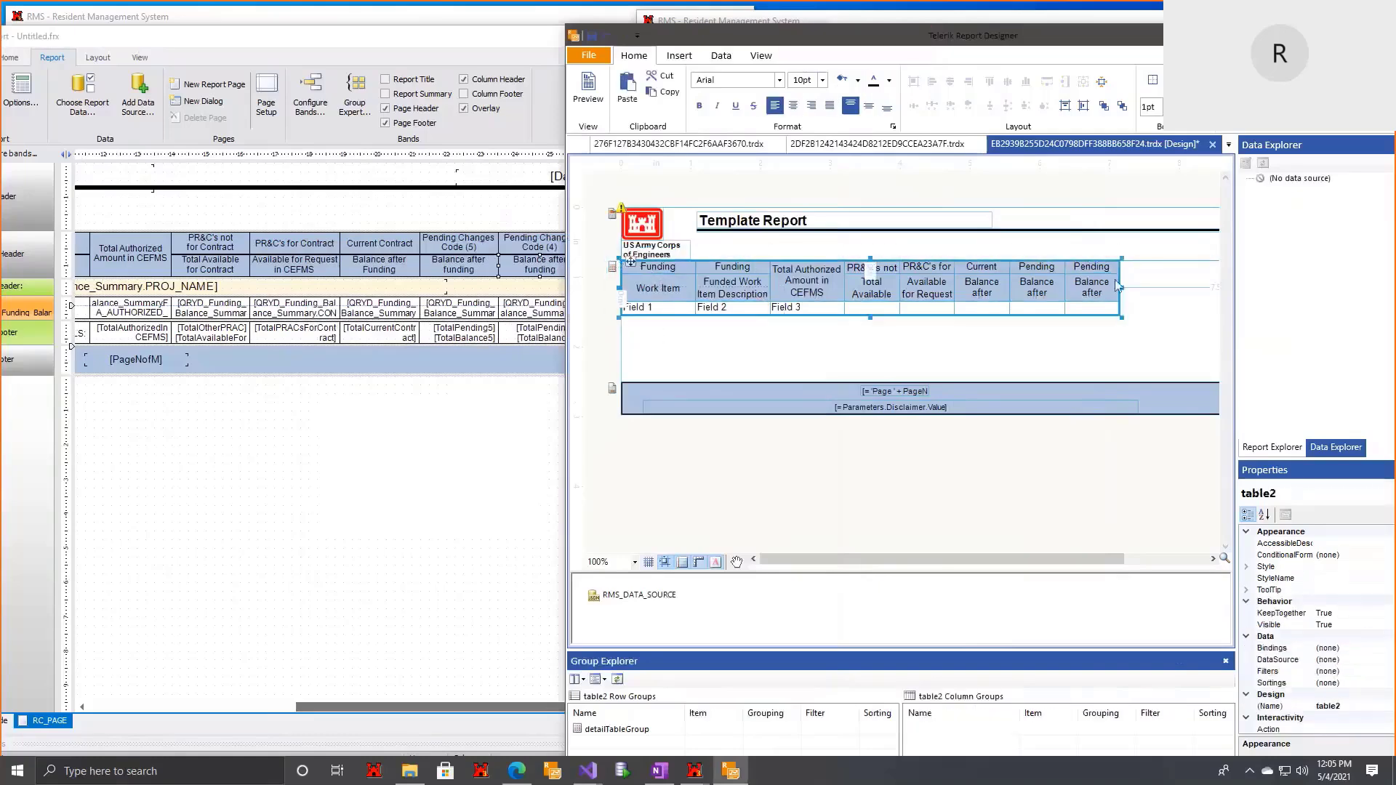
{"action": "left_click_drag", "start_coordinate": [1123, 289], "coordinate": [1216, 290]}
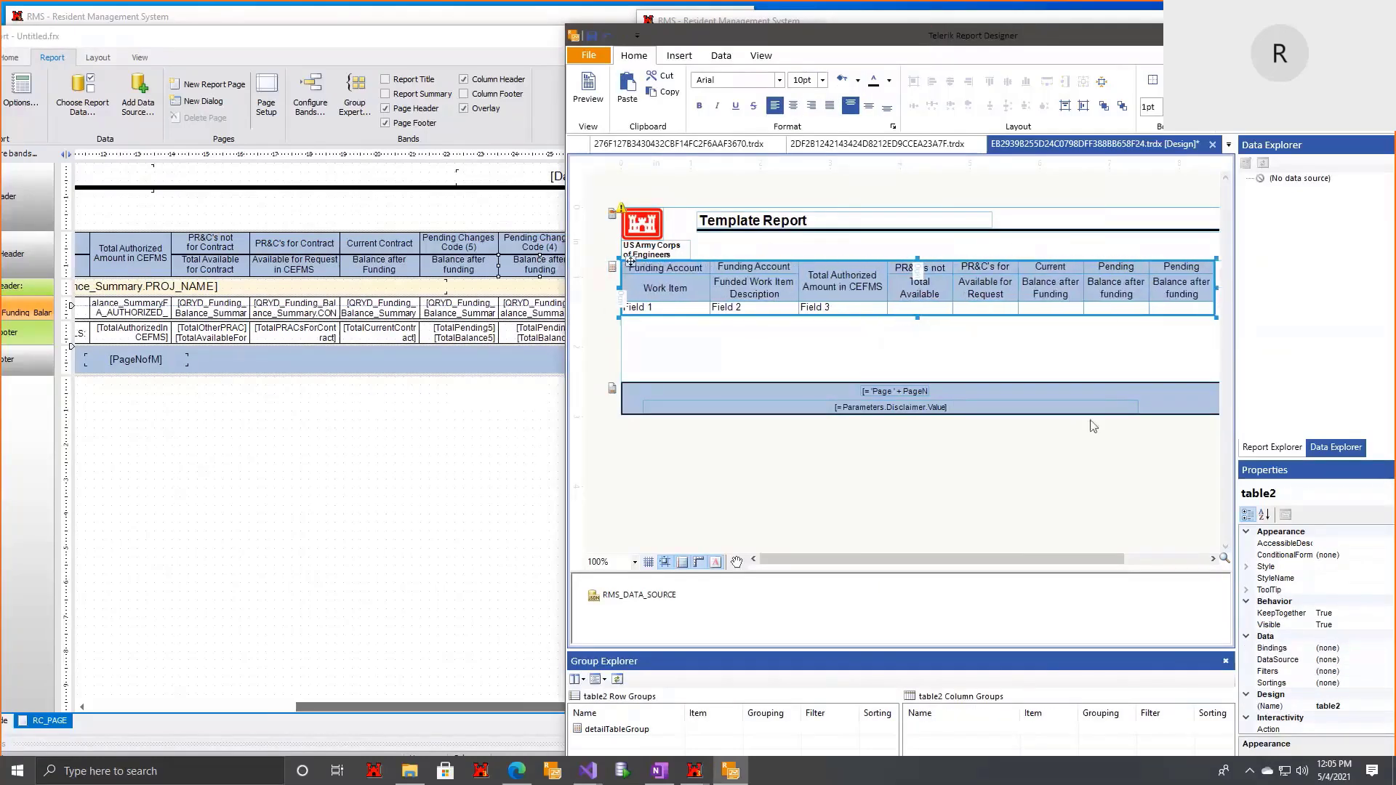
{"action": "left_click_drag", "start_coordinate": [901, 559], "coordinate": [997, 546]}
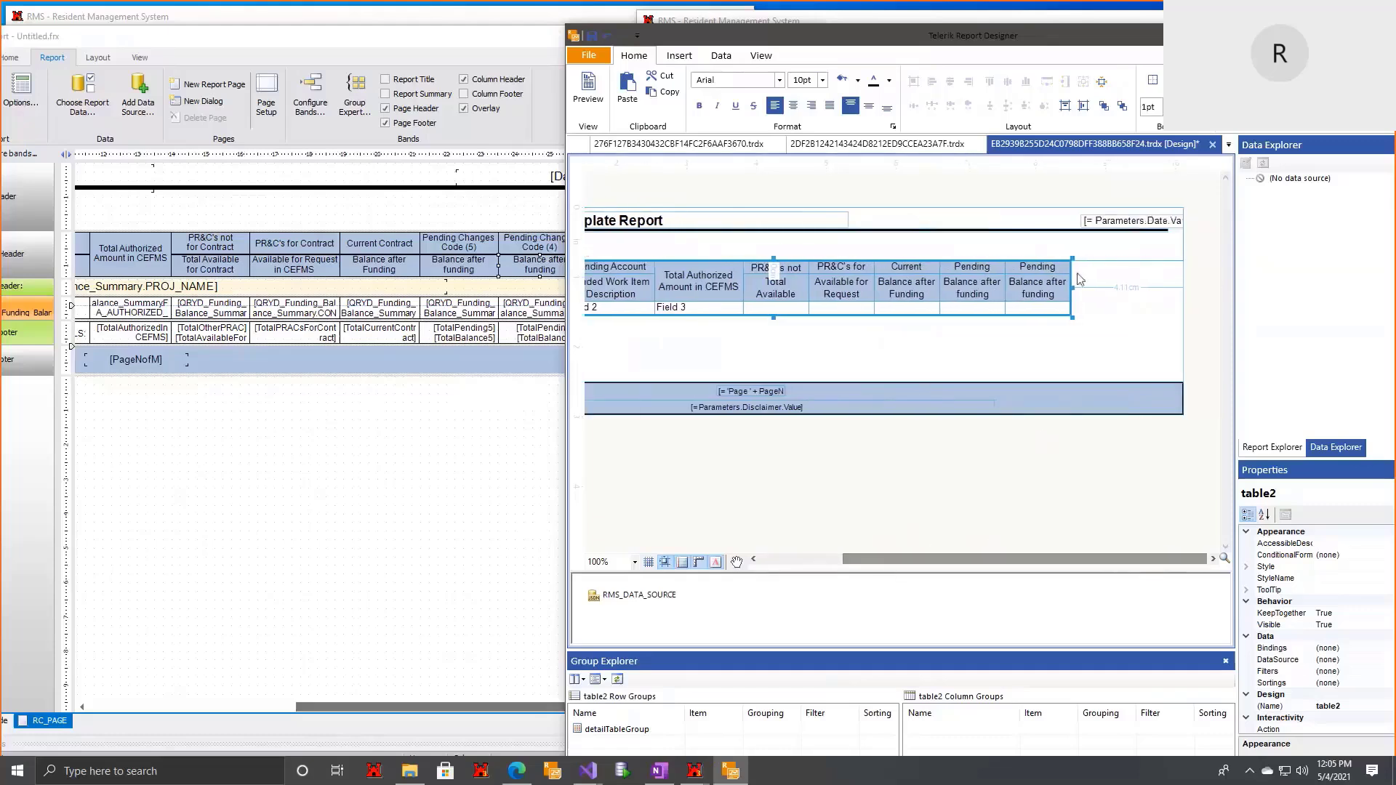
{"action": "left_click_drag", "start_coordinate": [1074, 288], "coordinate": [1185, 287]}
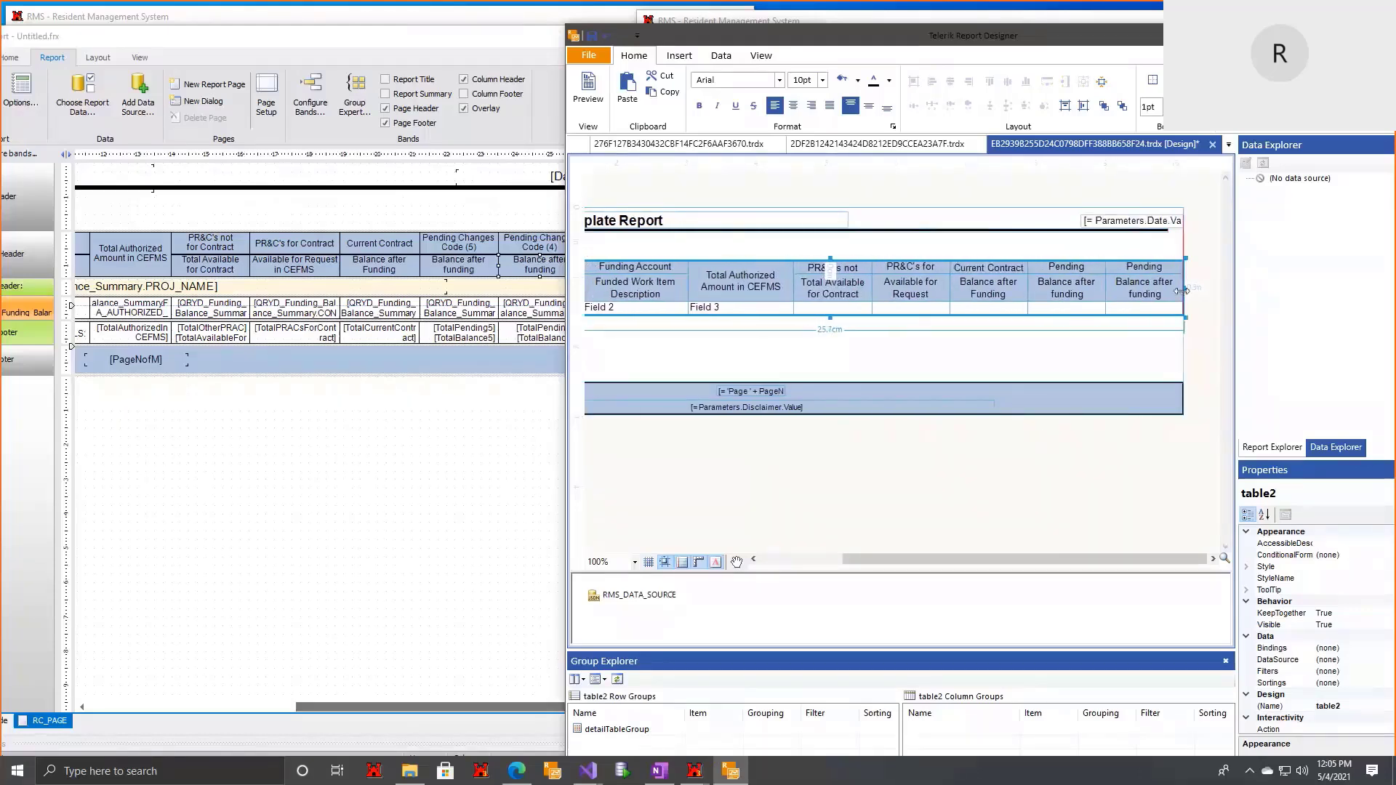
{"action": "left_click_drag", "start_coordinate": [1056, 558], "coordinate": [972, 559]}
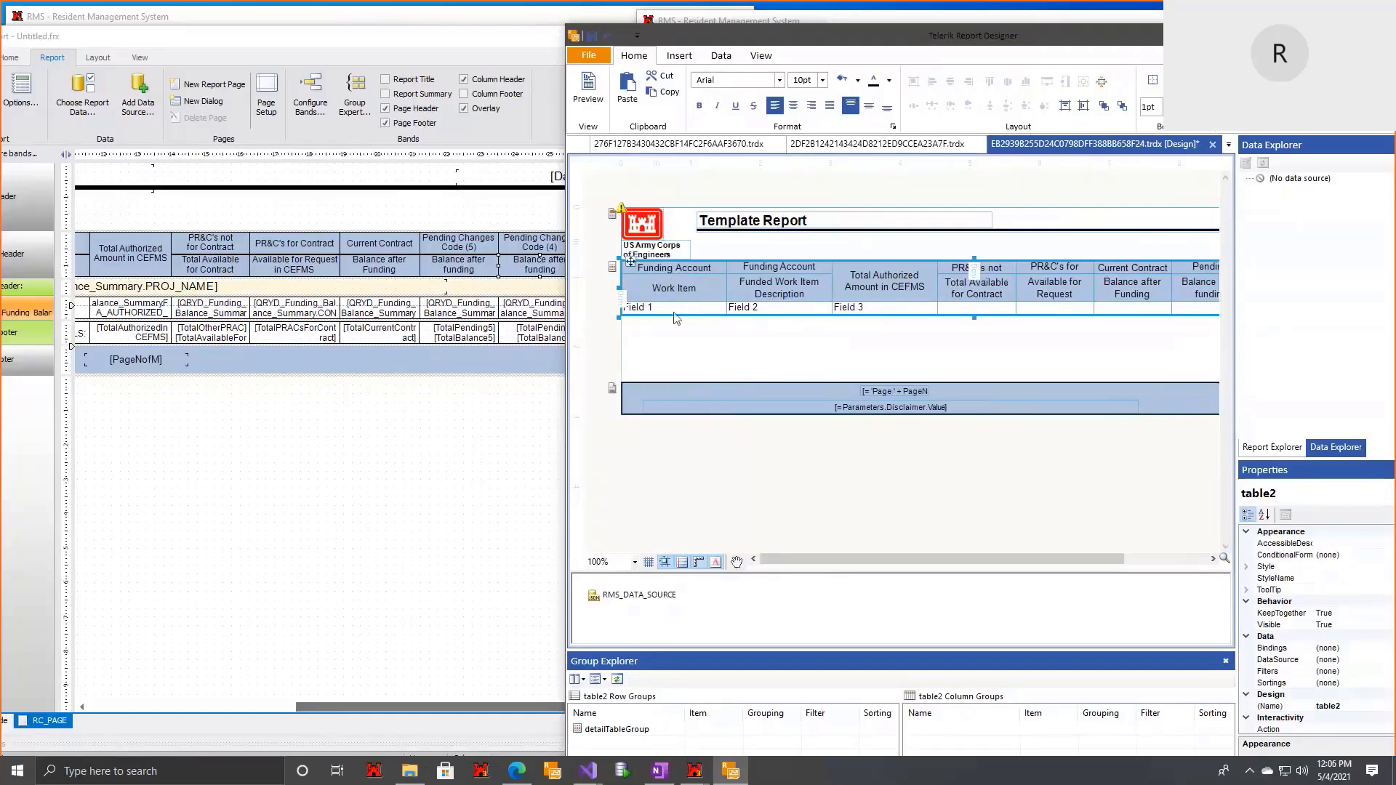
Step: Increase the height of the table's upper header row so its two-line headers fit
{"action": "left_click", "coordinate": [627, 270]}
{"action": "left_click_drag", "start_coordinate": [612, 274], "coordinate": [608, 285]}
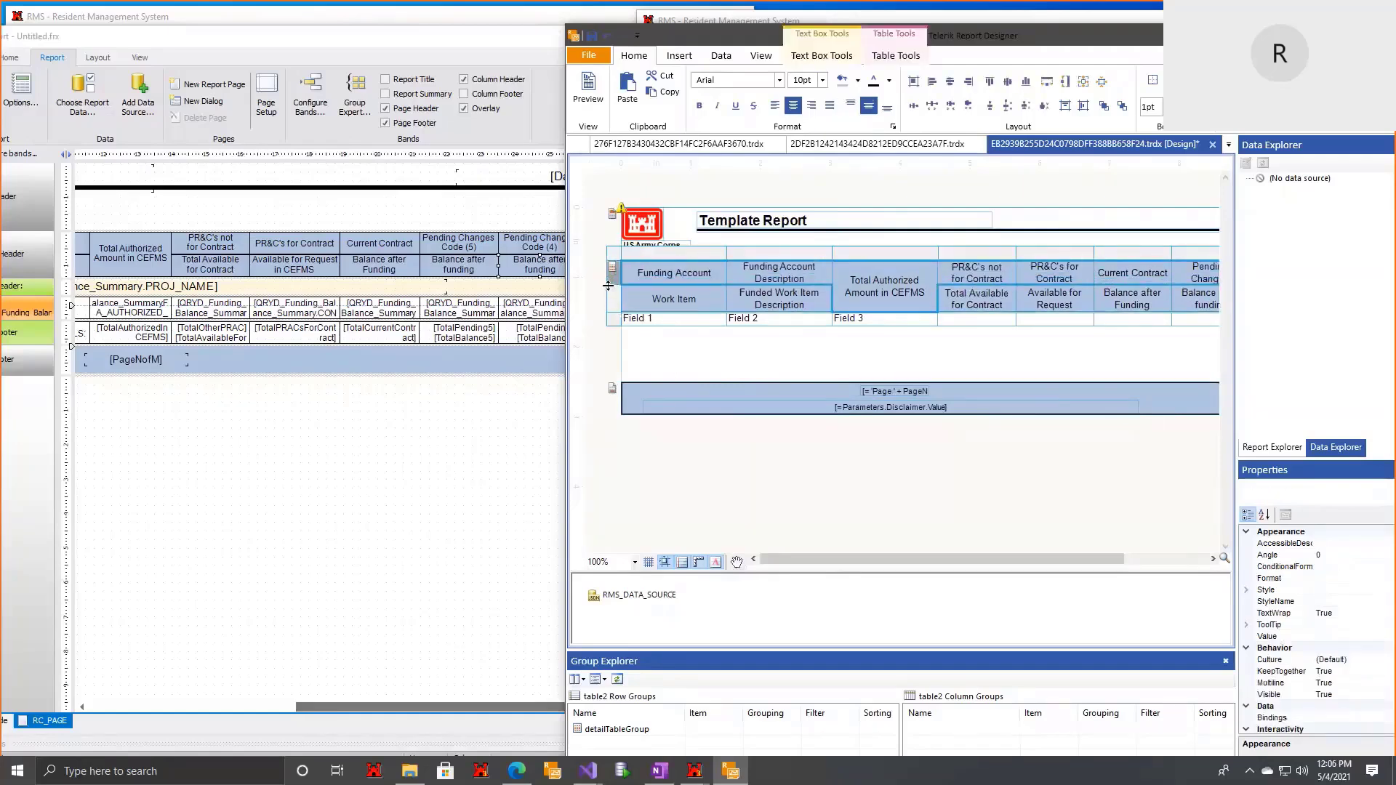
{"action": "left_click", "coordinate": [774, 352]}
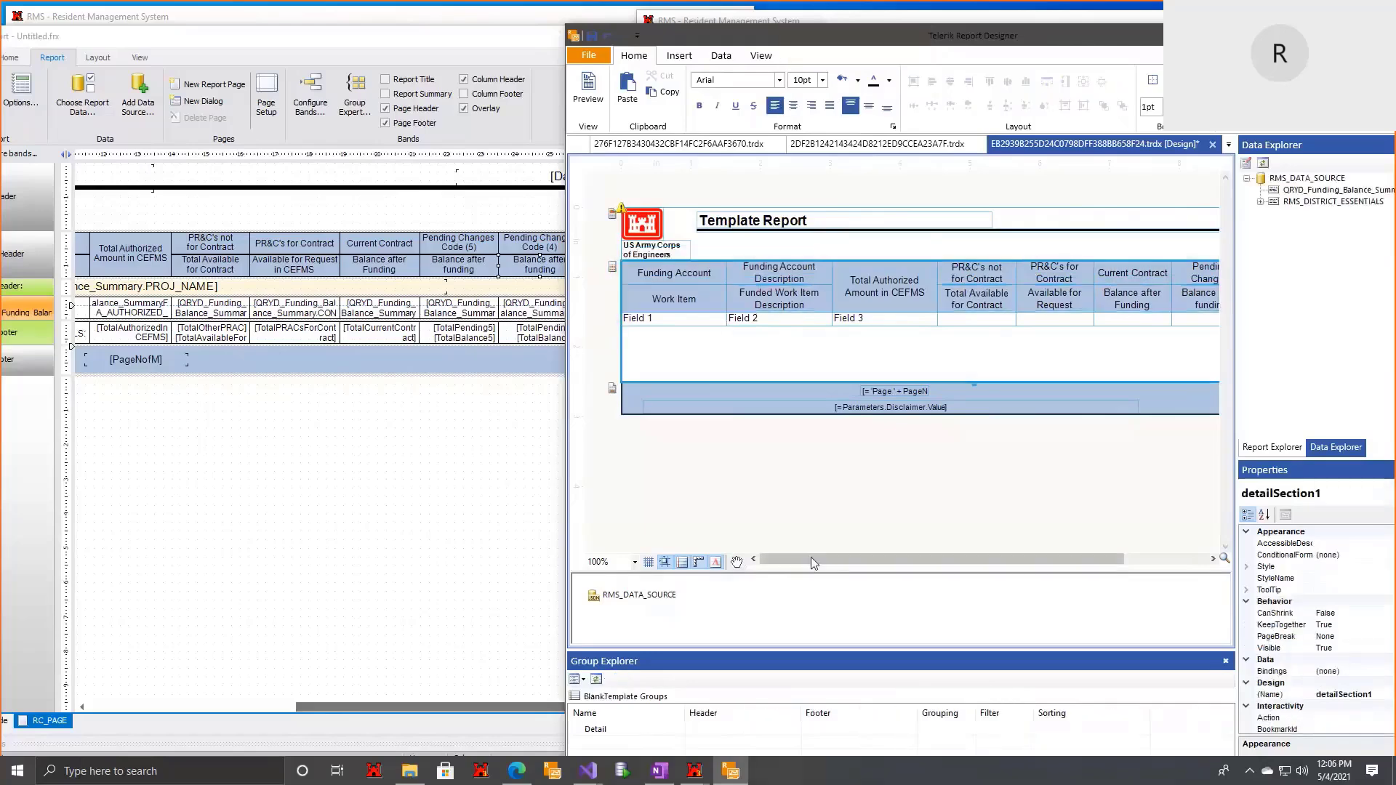
Step: Configure RMS_DATA_SOURCE with the data selector $.QRYD_Funding_Balance_Summary, copying the query name from the inline JSON, and finish the configuration
{"action": "left_click_drag", "start_coordinate": [373, 716], "coordinate": [109, 718]}
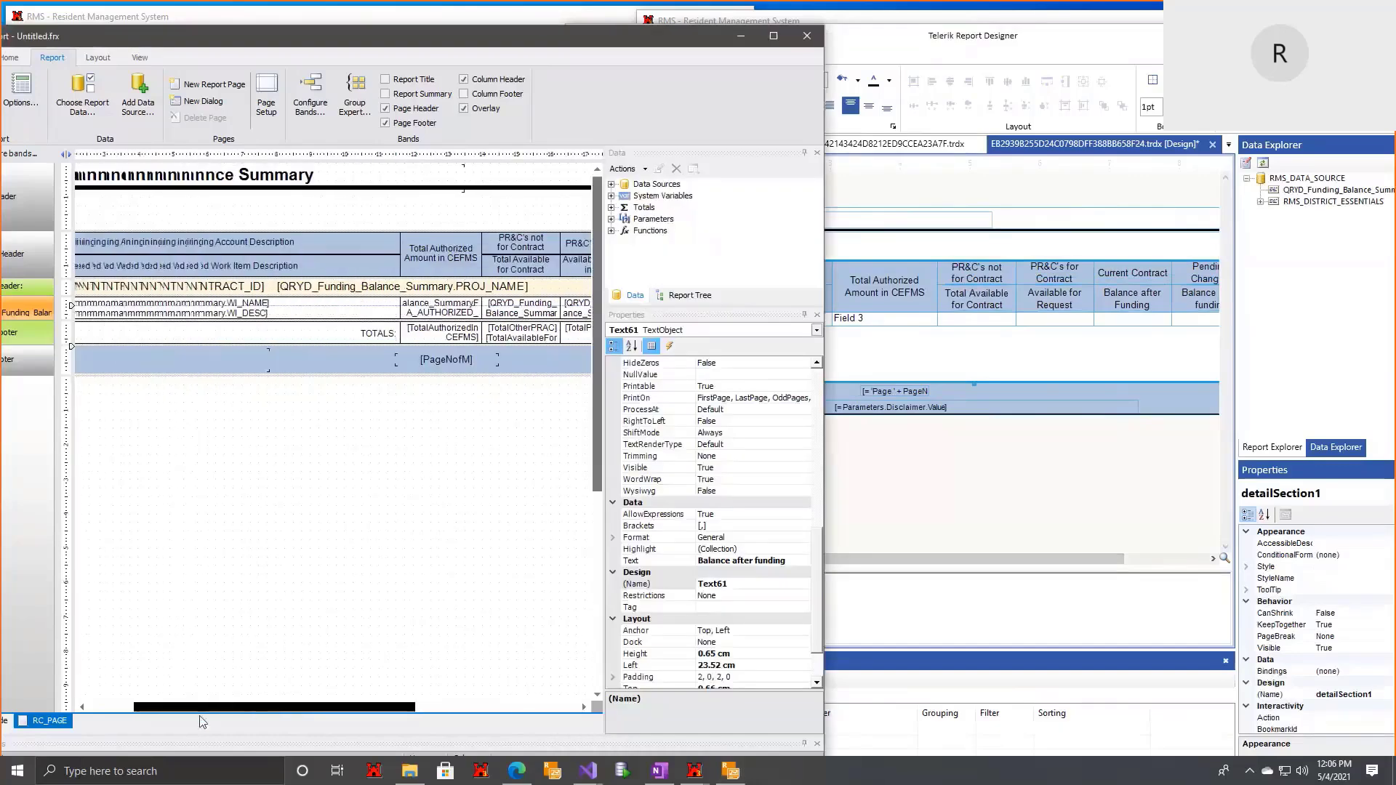
{"action": "left_click", "coordinate": [983, 472]}
{"action": "left_click", "coordinate": [983, 472]}
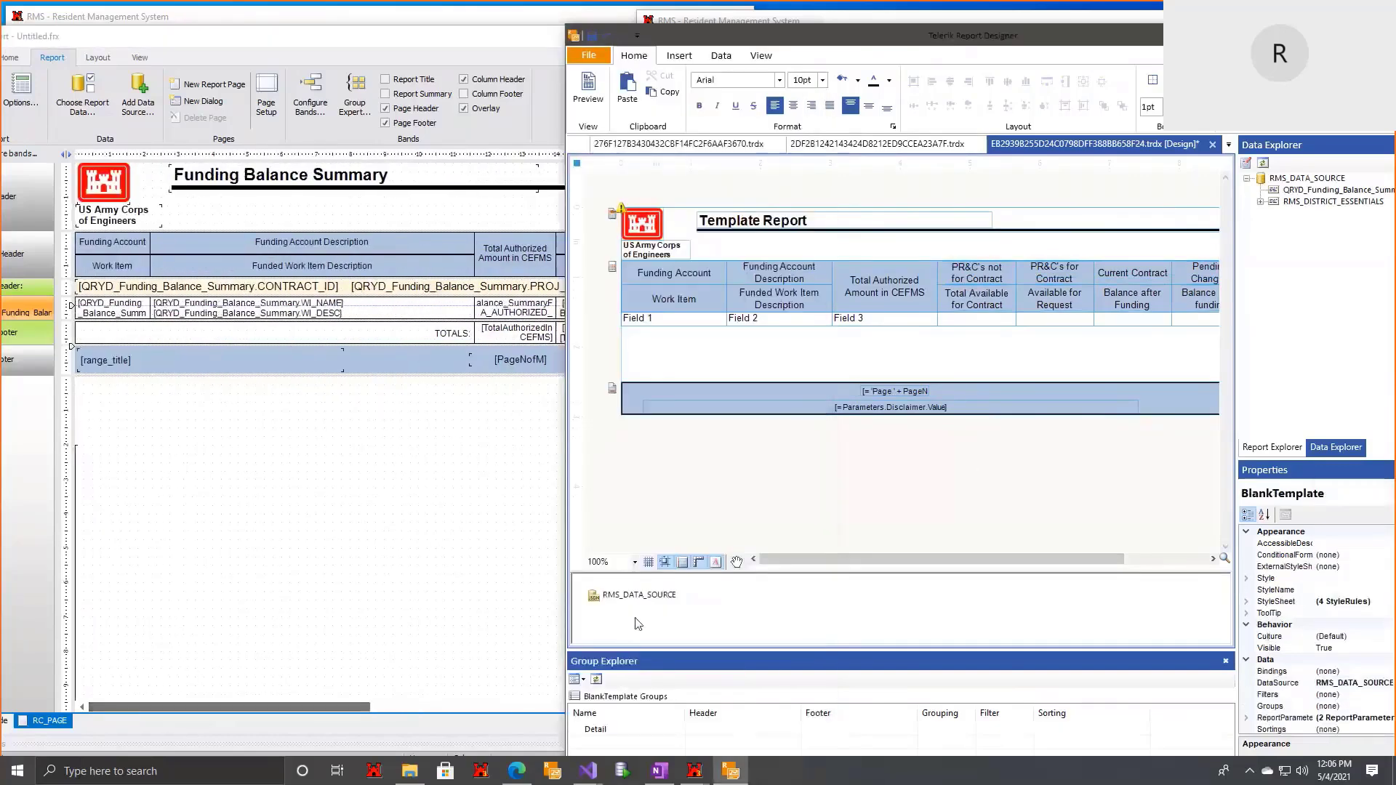
{"action": "right_click", "coordinate": [649, 605]}
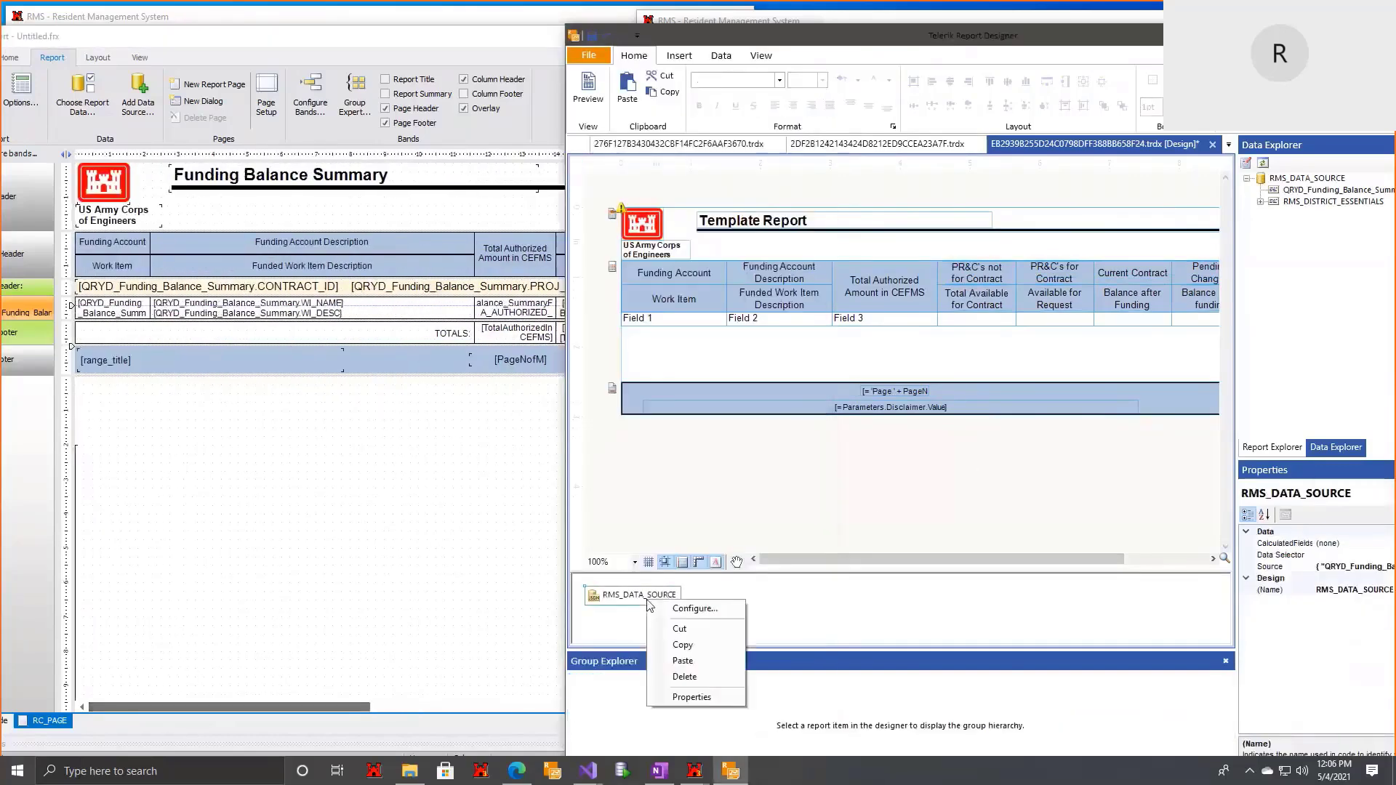
{"action": "left_click", "coordinate": [704, 609]}
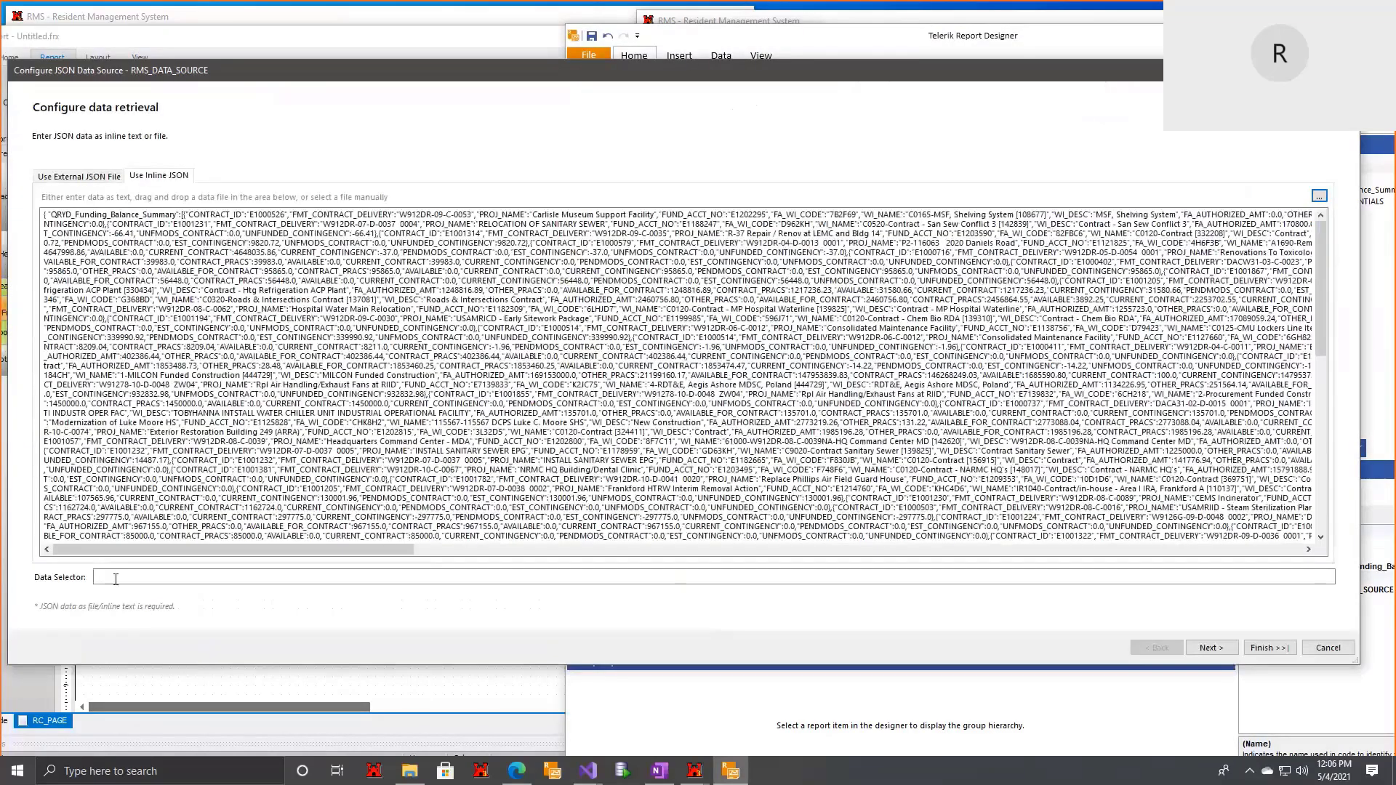
{"action": "left_click", "coordinate": [218, 574]}
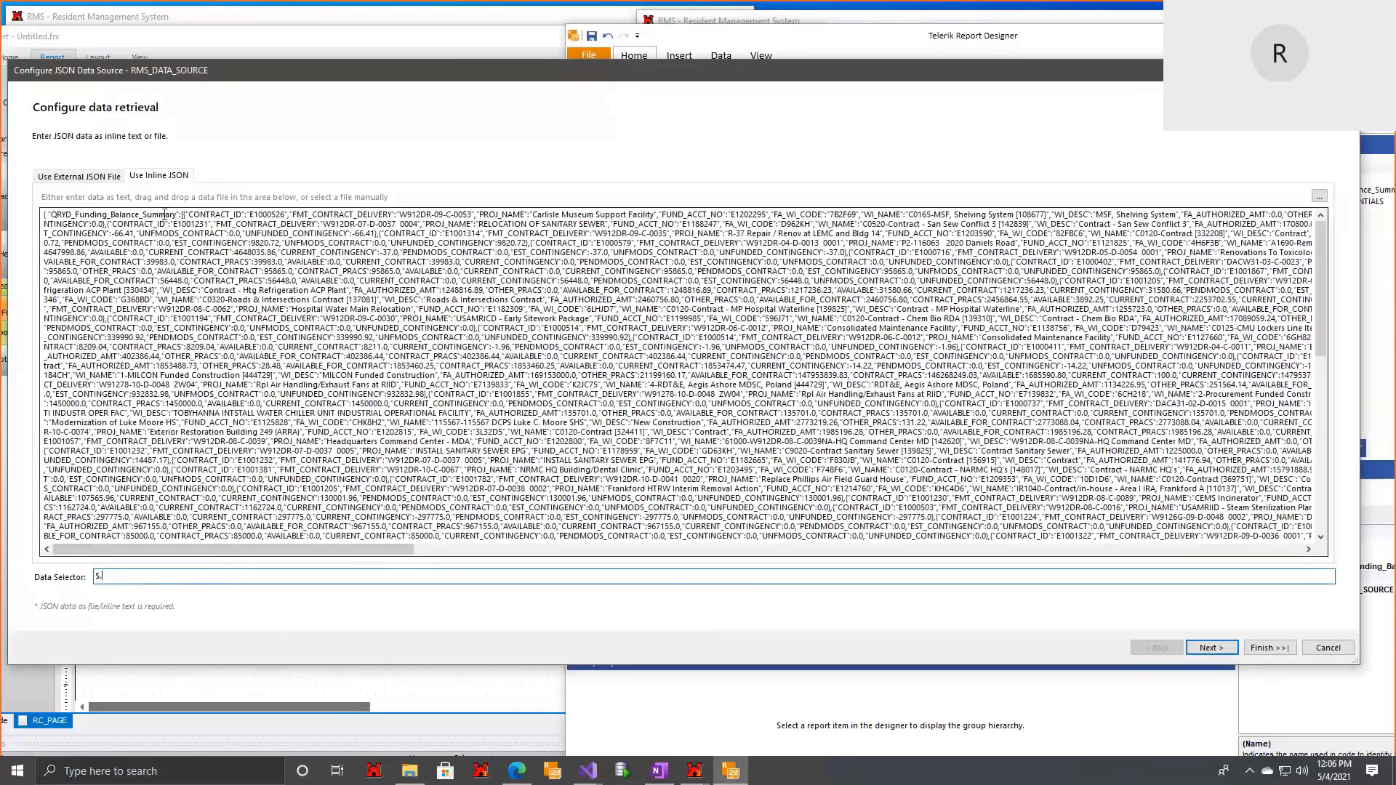
{"action": "left_click_drag", "start_coordinate": [177, 216], "coordinate": [56, 220]}
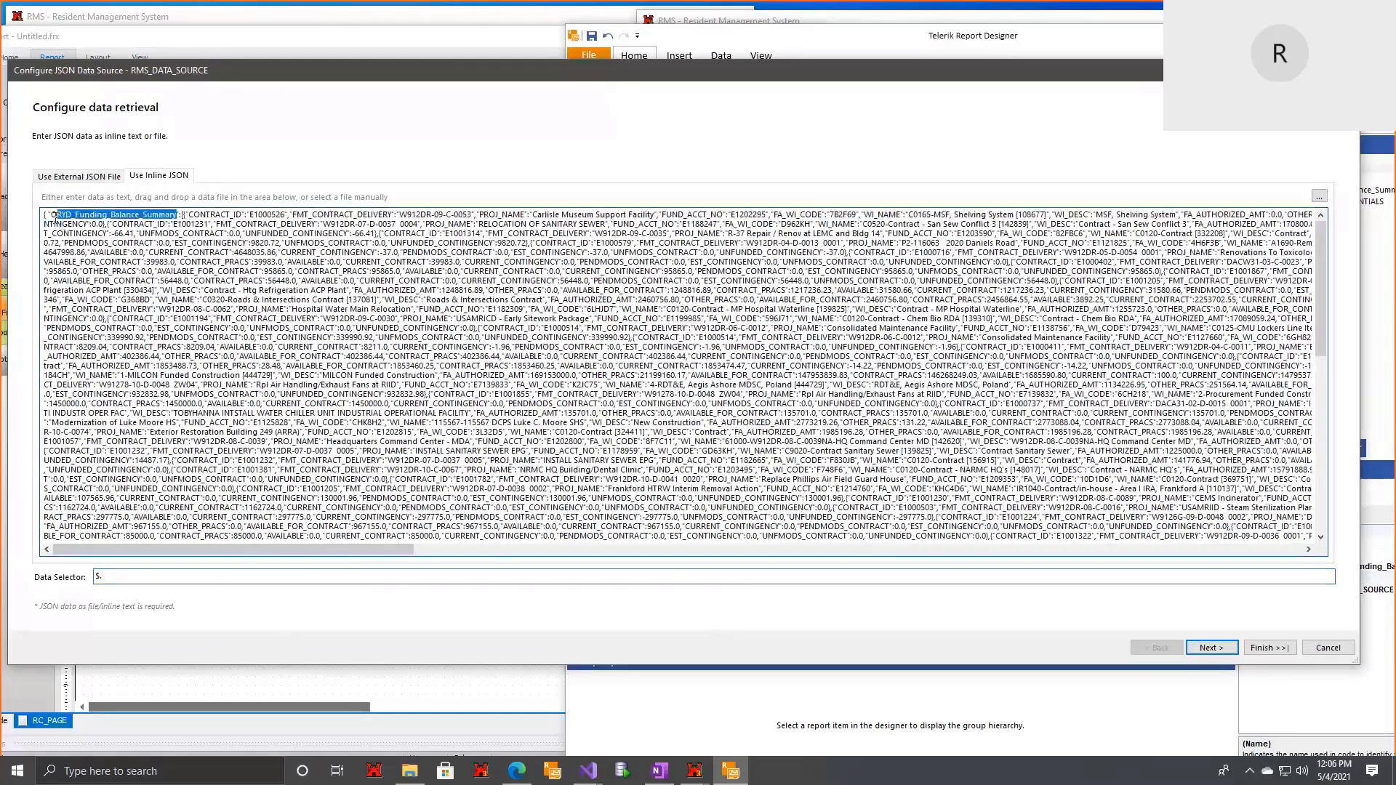
{"action": "key", "text": "ctrl+c"}
{"action": "left_click", "coordinate": [198, 575]}
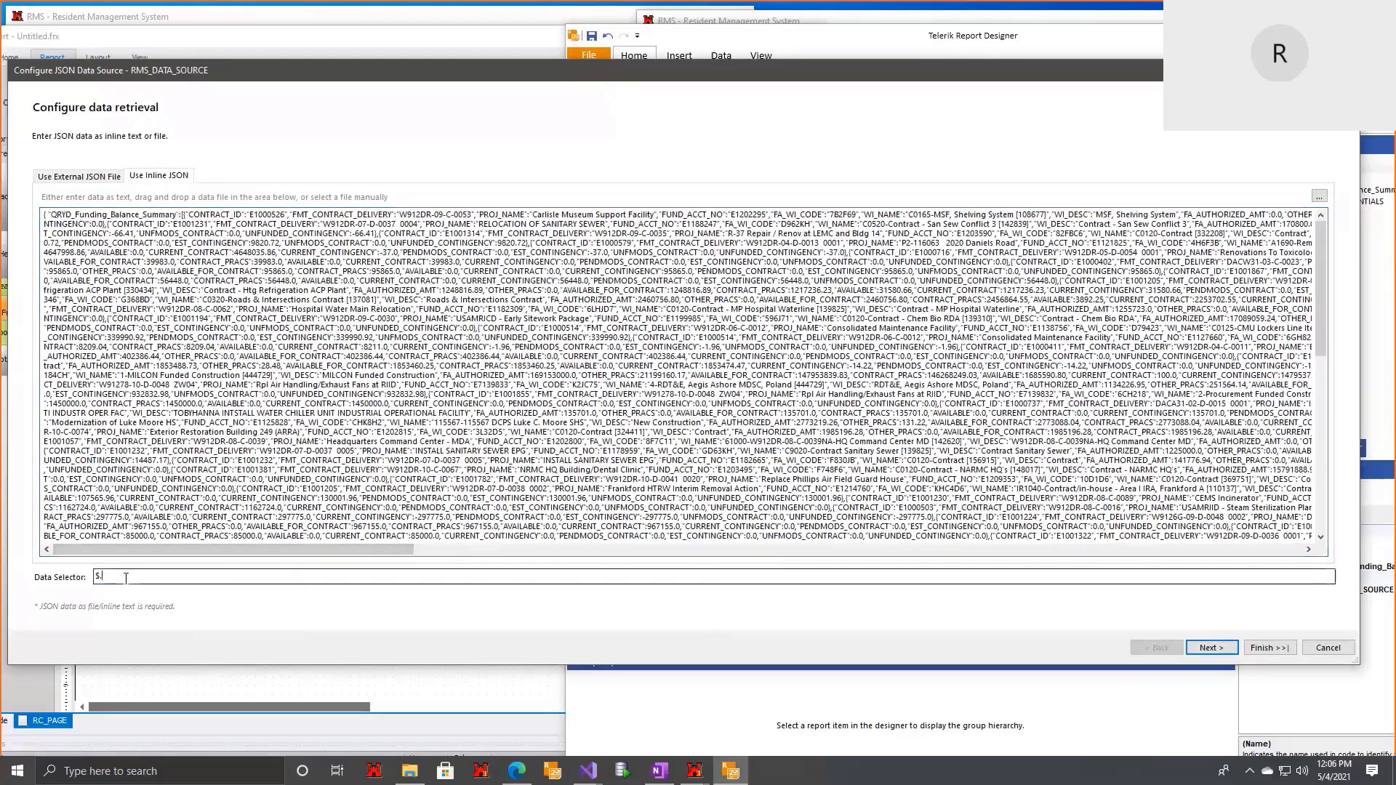
{"action": "key", "text": "ctrl+v"}
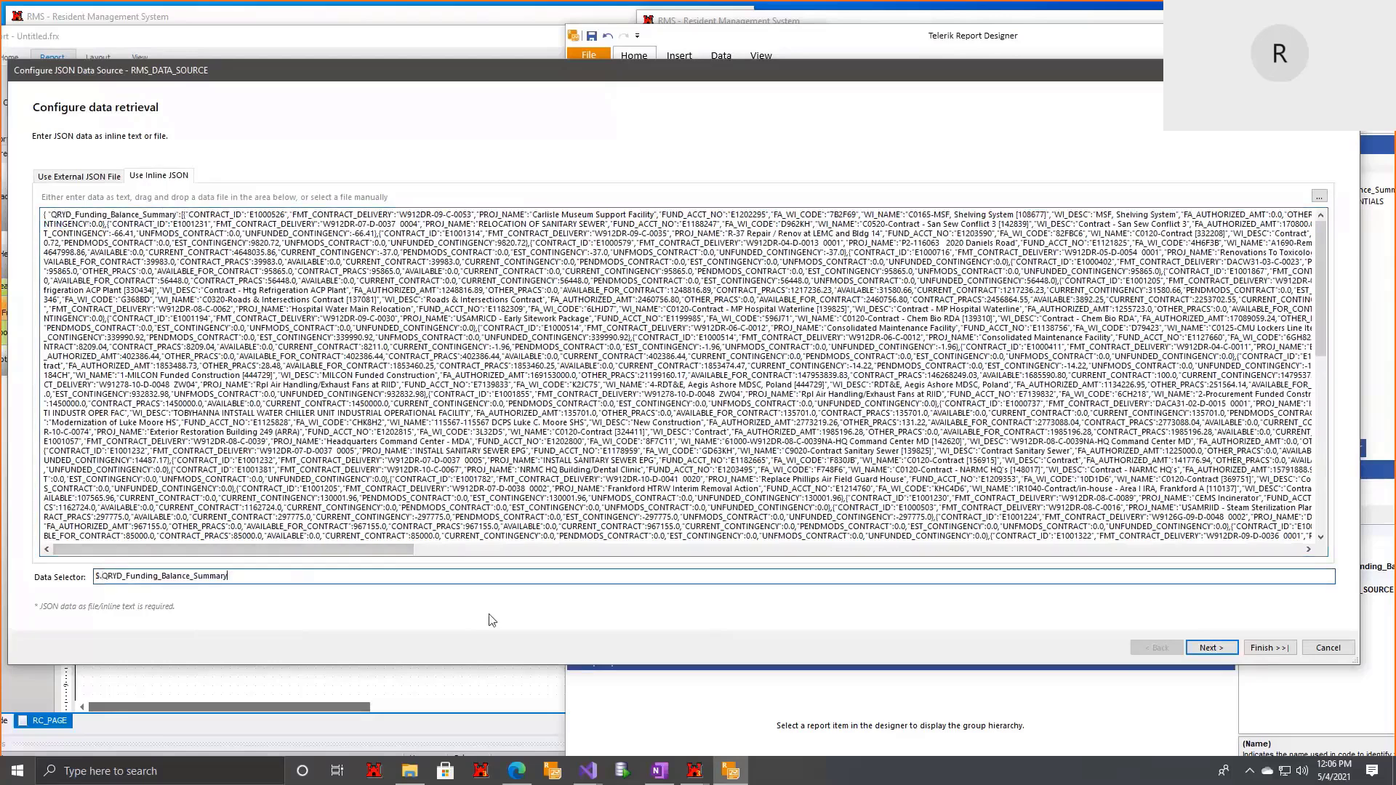
{"action": "left_click", "coordinate": [1278, 647]}
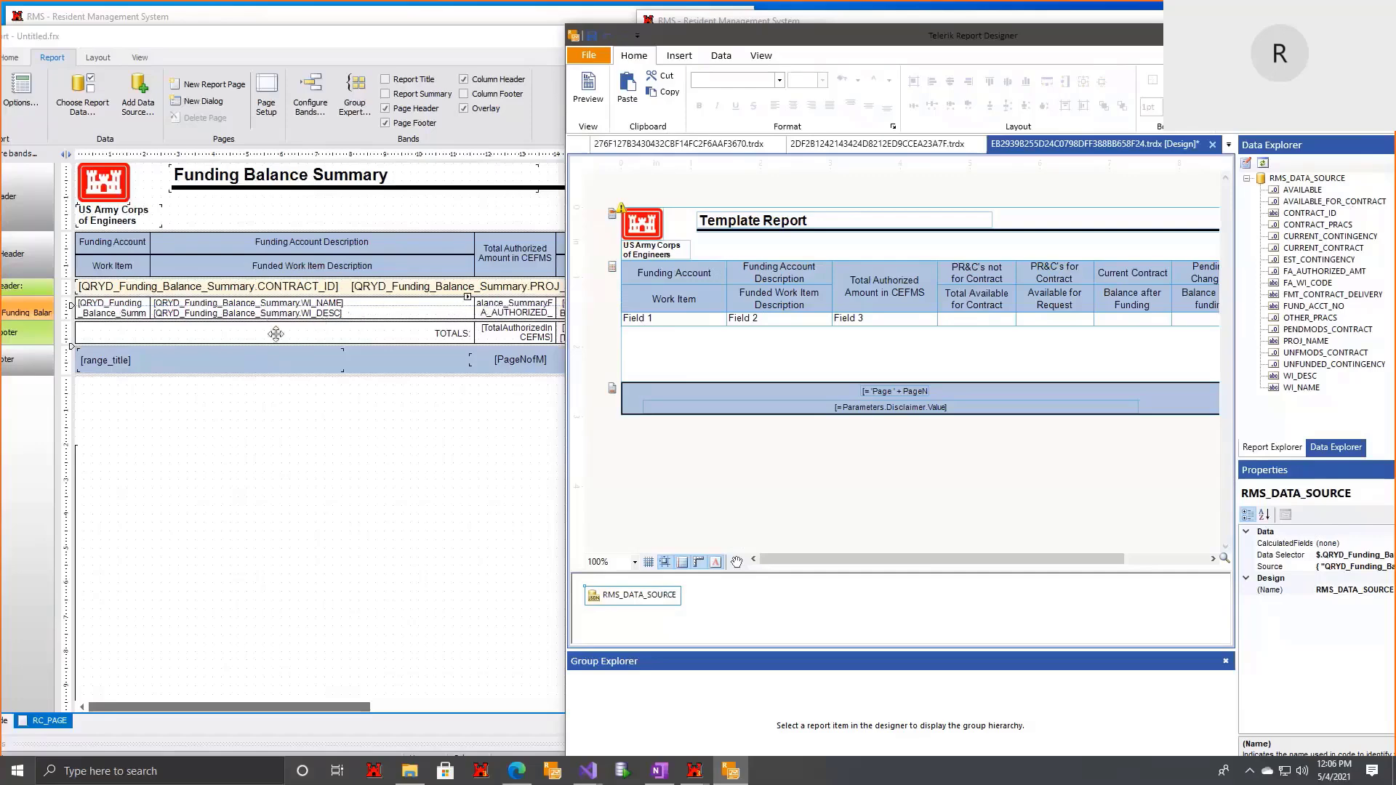
Step: In the original Funding Balance Summary report, open the detail cell text under Funding Account and Work Item to read its fields
{"action": "left_click", "coordinate": [119, 311]}
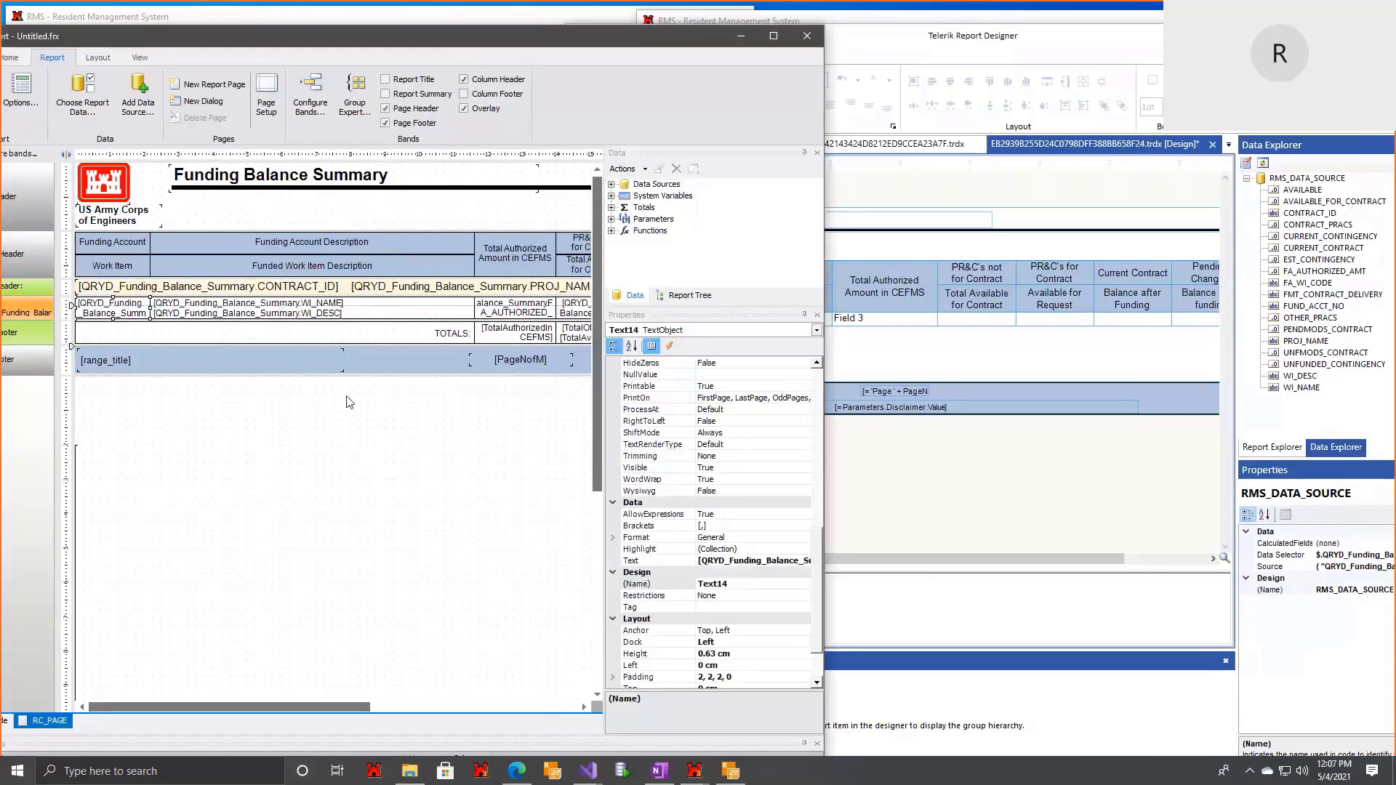
{"action": "left_click", "coordinate": [899, 361]}
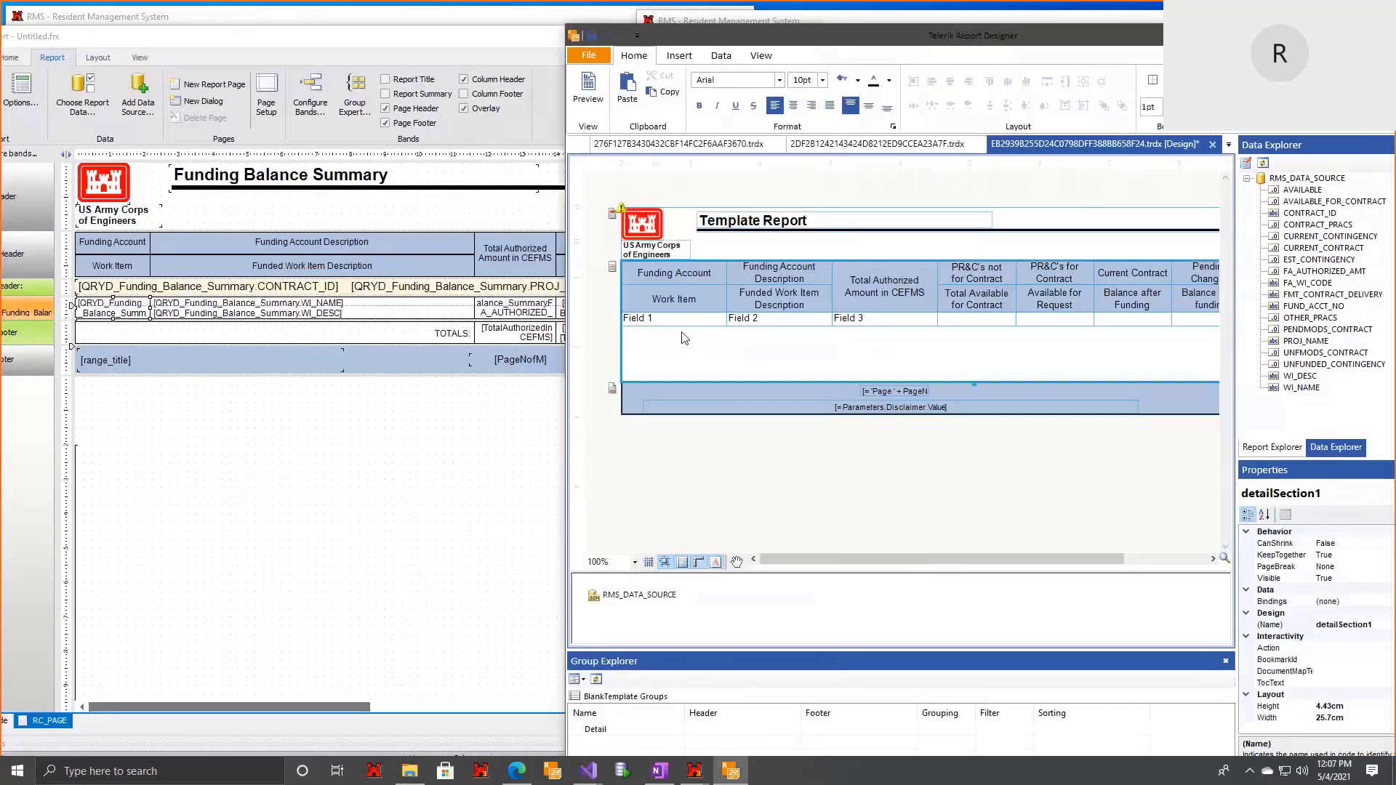
{"action": "double_click", "coordinate": [142, 309]}
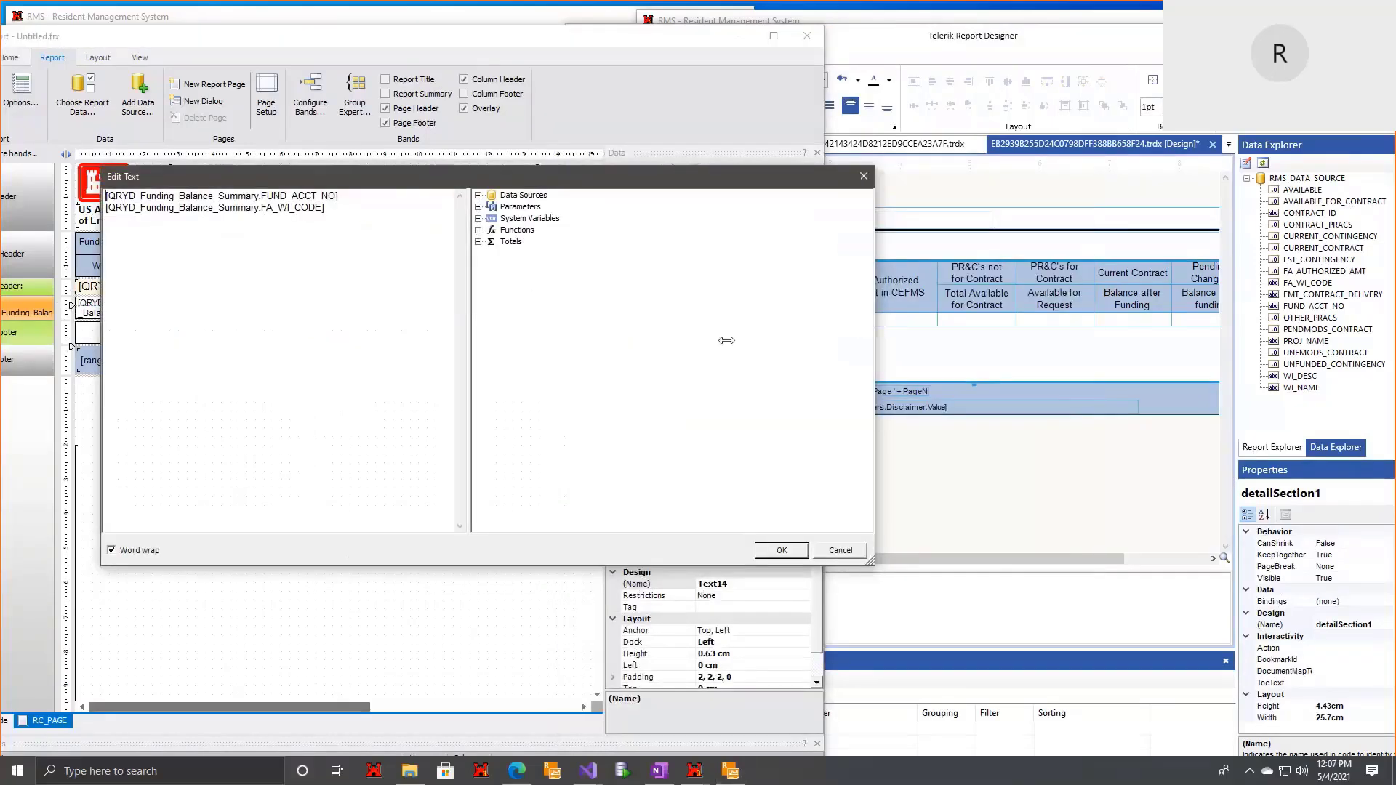
{"action": "left_click", "coordinate": [988, 361]}
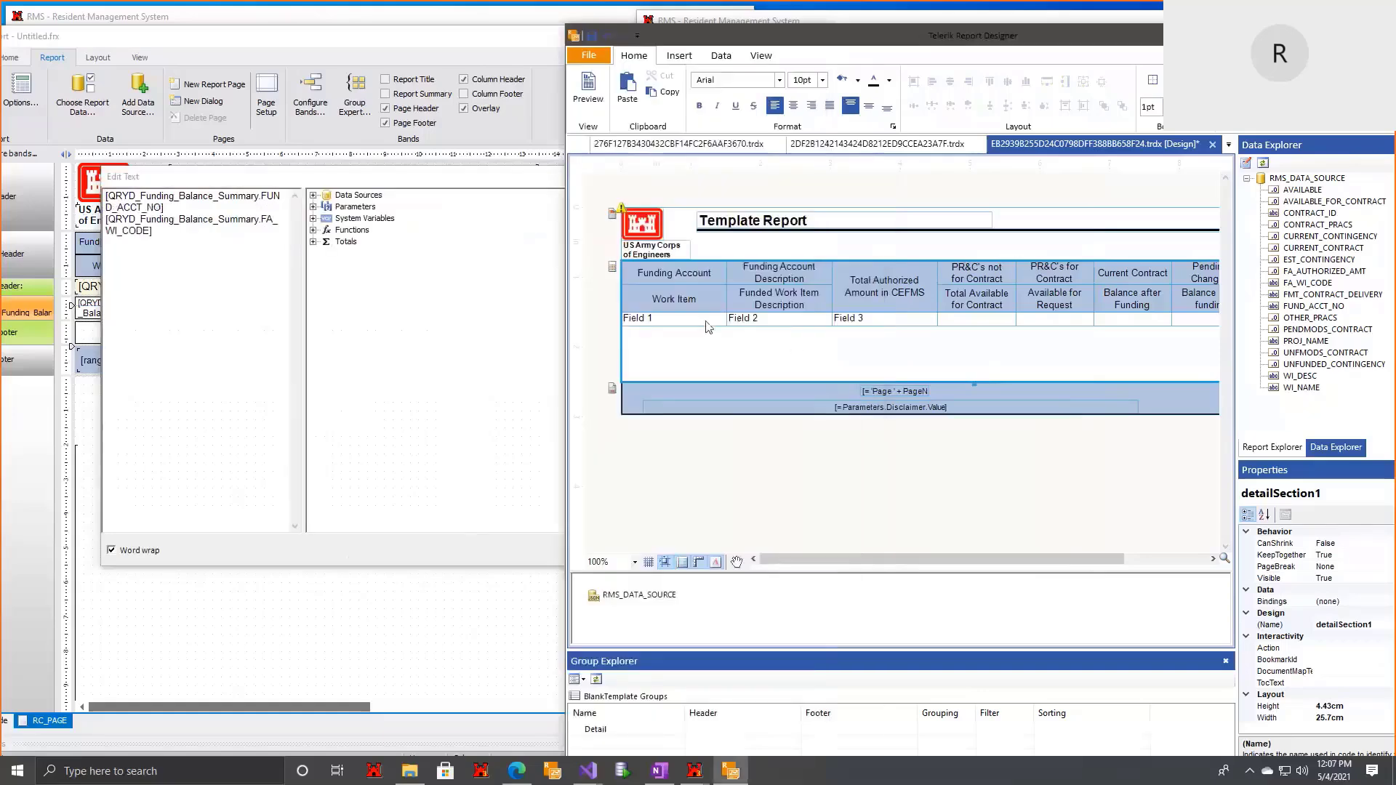
{"action": "left_click", "coordinate": [705, 326]}
{"action": "right_click", "coordinate": [707, 325]}
{"action": "left_click", "coordinate": [756, 486]}
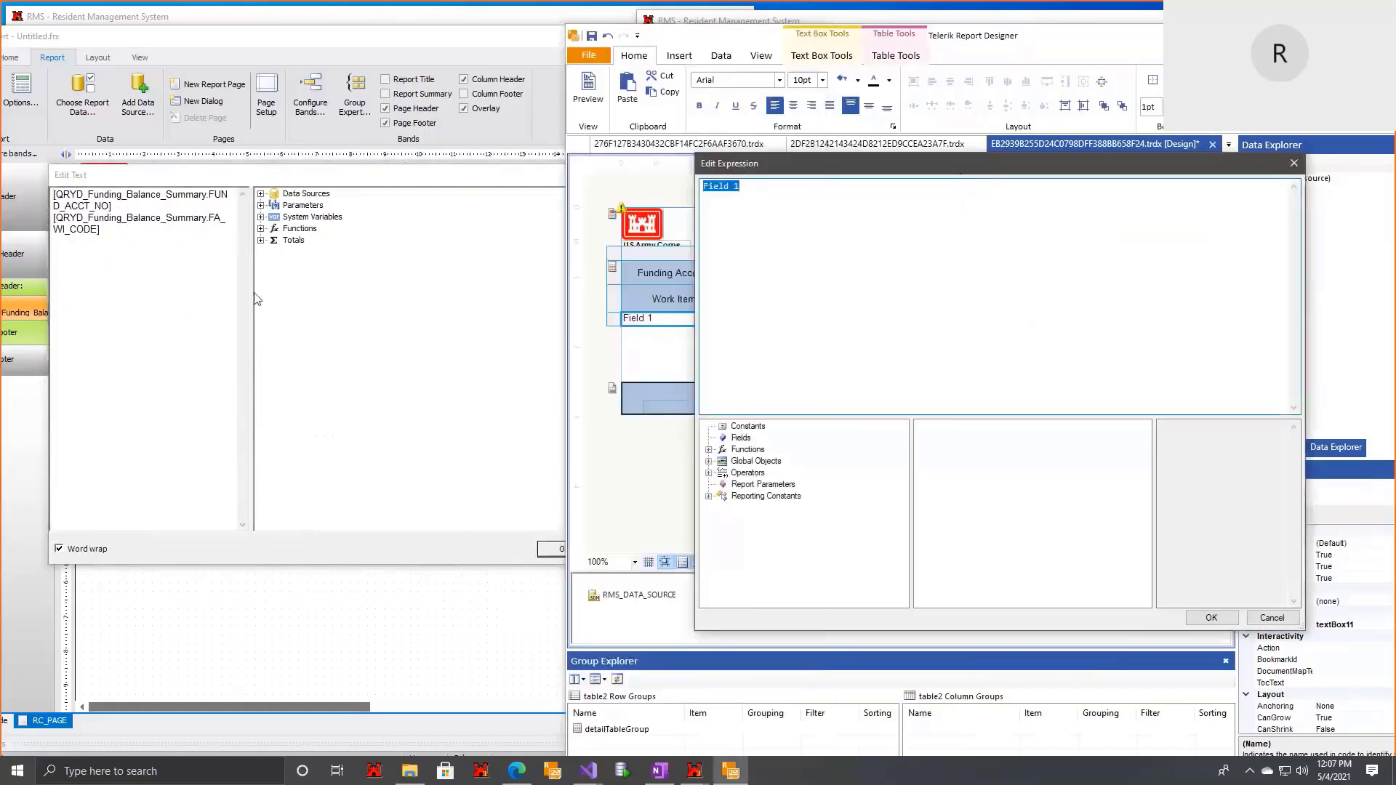
{"action": "left_click_drag", "start_coordinate": [252, 306], "coordinate": [309, 306]}
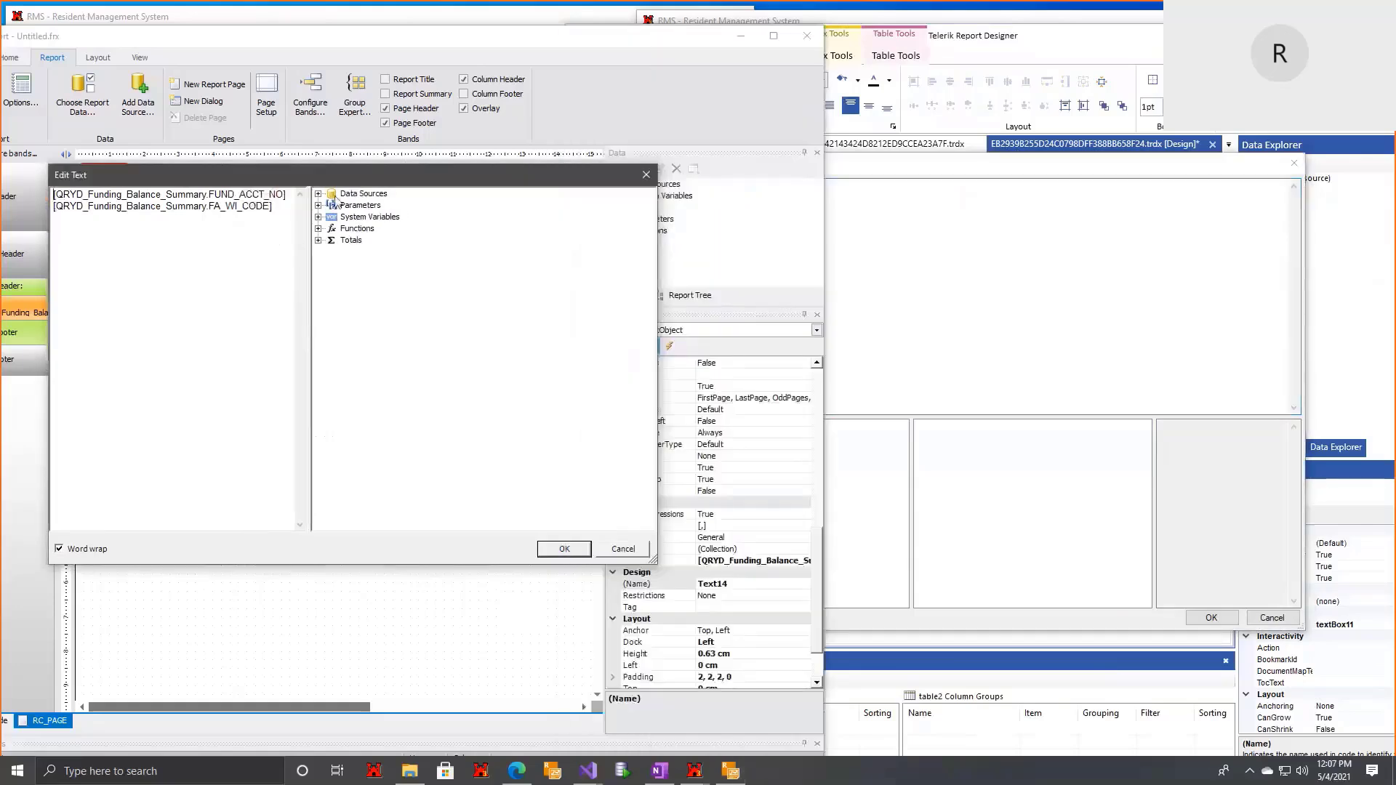
{"action": "left_click", "coordinate": [779, 314]}
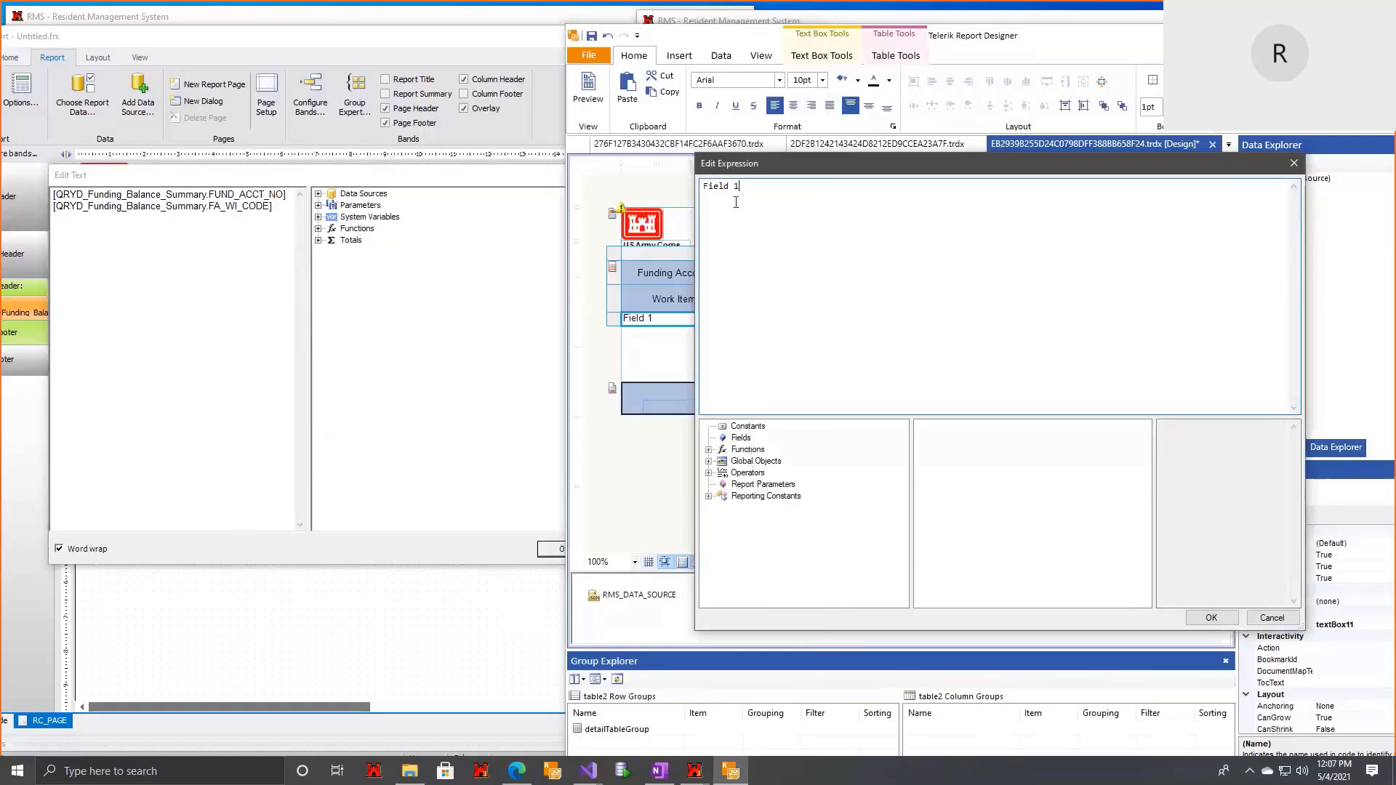
{"action": "key", "text": "ctrl+a"}
{"action": "key", "text": "Delete"}
{"action": "left_click", "coordinate": [736, 437]}
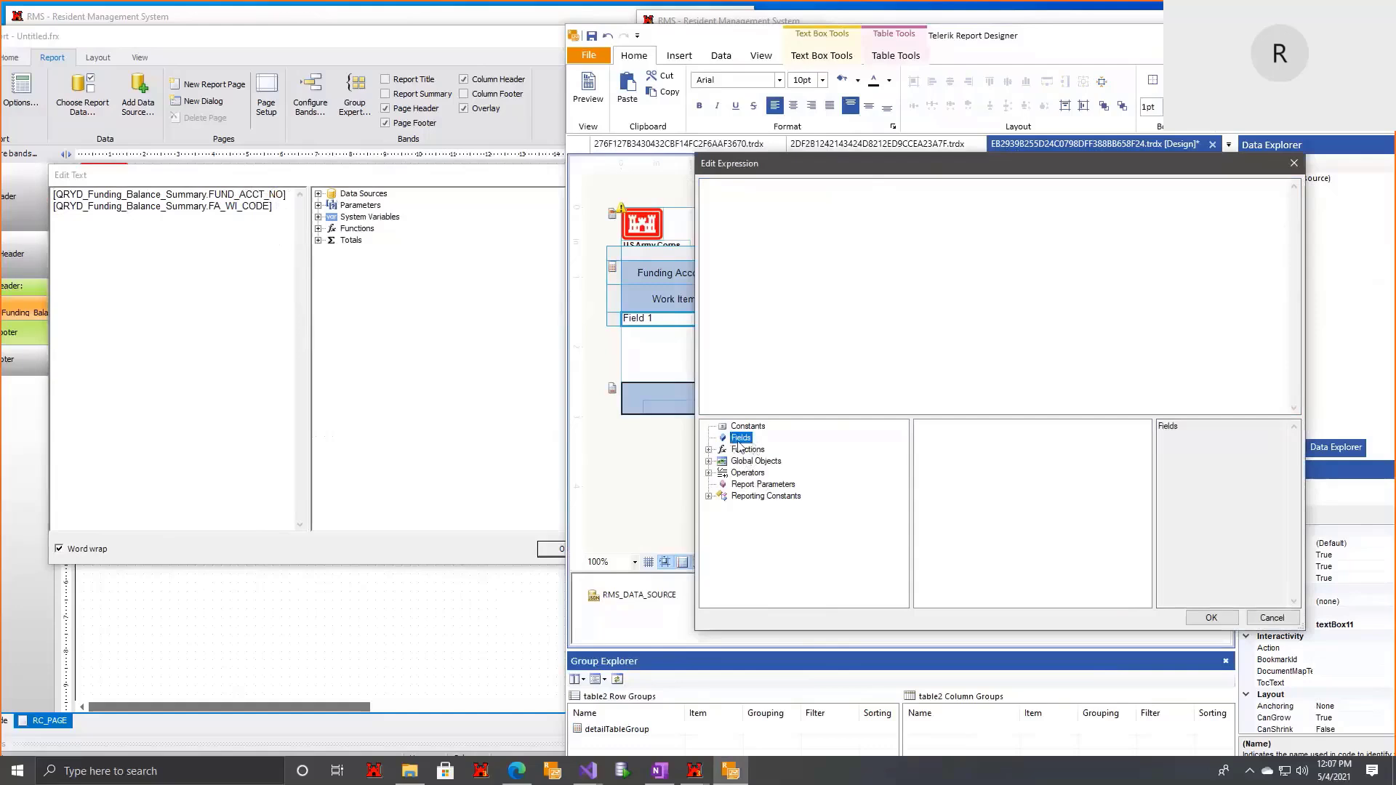
{"action": "left_click", "coordinate": [1294, 163]}
Step: Select the whole detail table in the template report and set its DataSource to RMS_DATA_SOURCE
{"action": "left_click", "coordinate": [617, 260]}
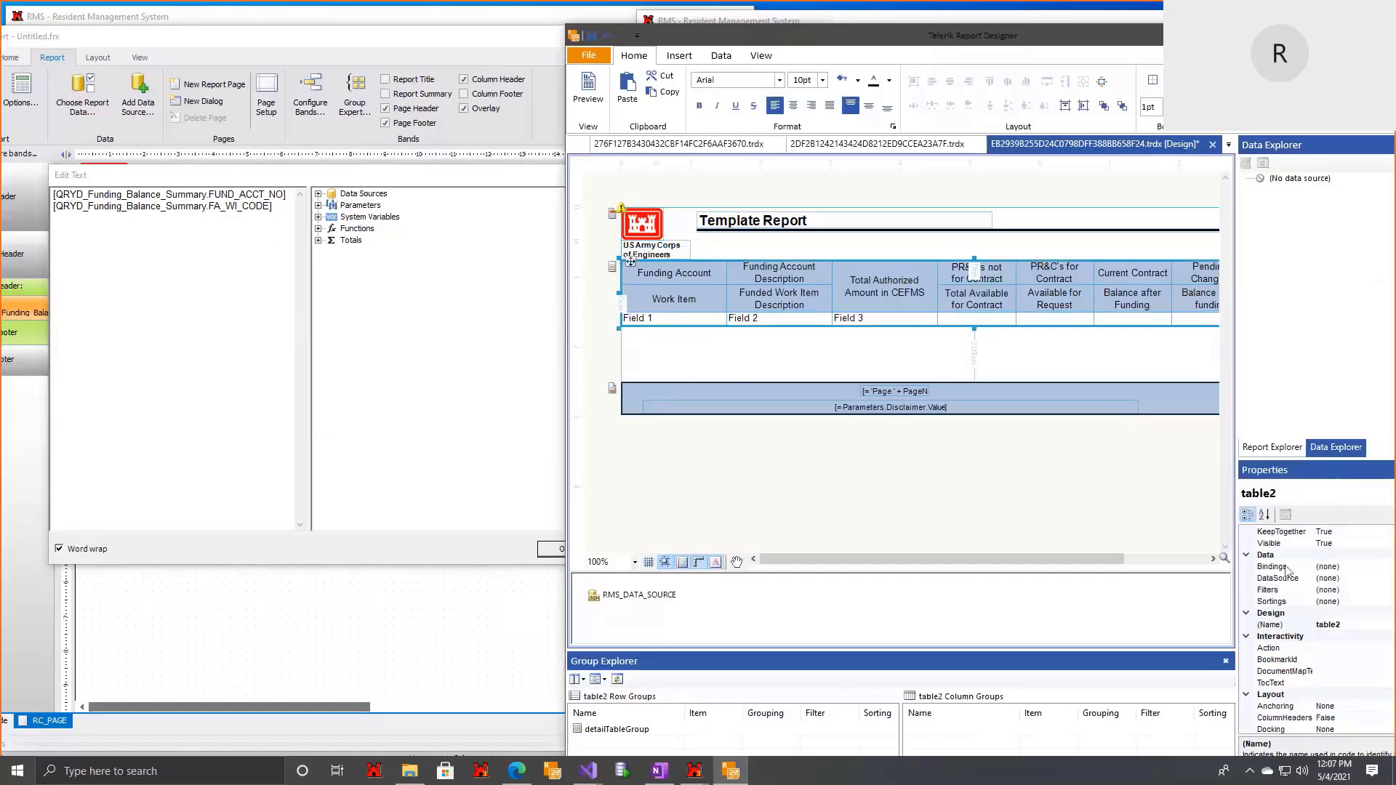
{"action": "left_click", "coordinate": [1377, 582]}
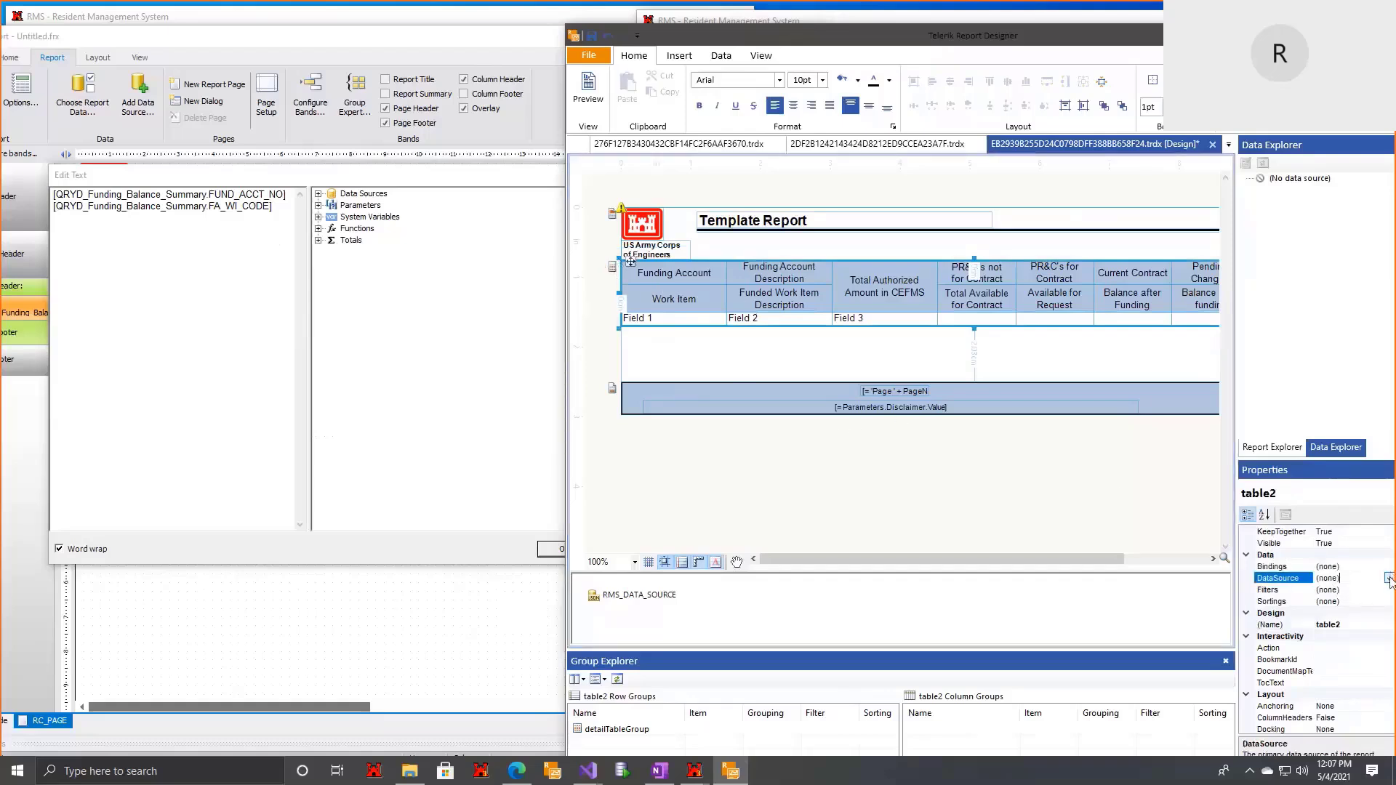
{"action": "left_click", "coordinate": [1389, 579]}
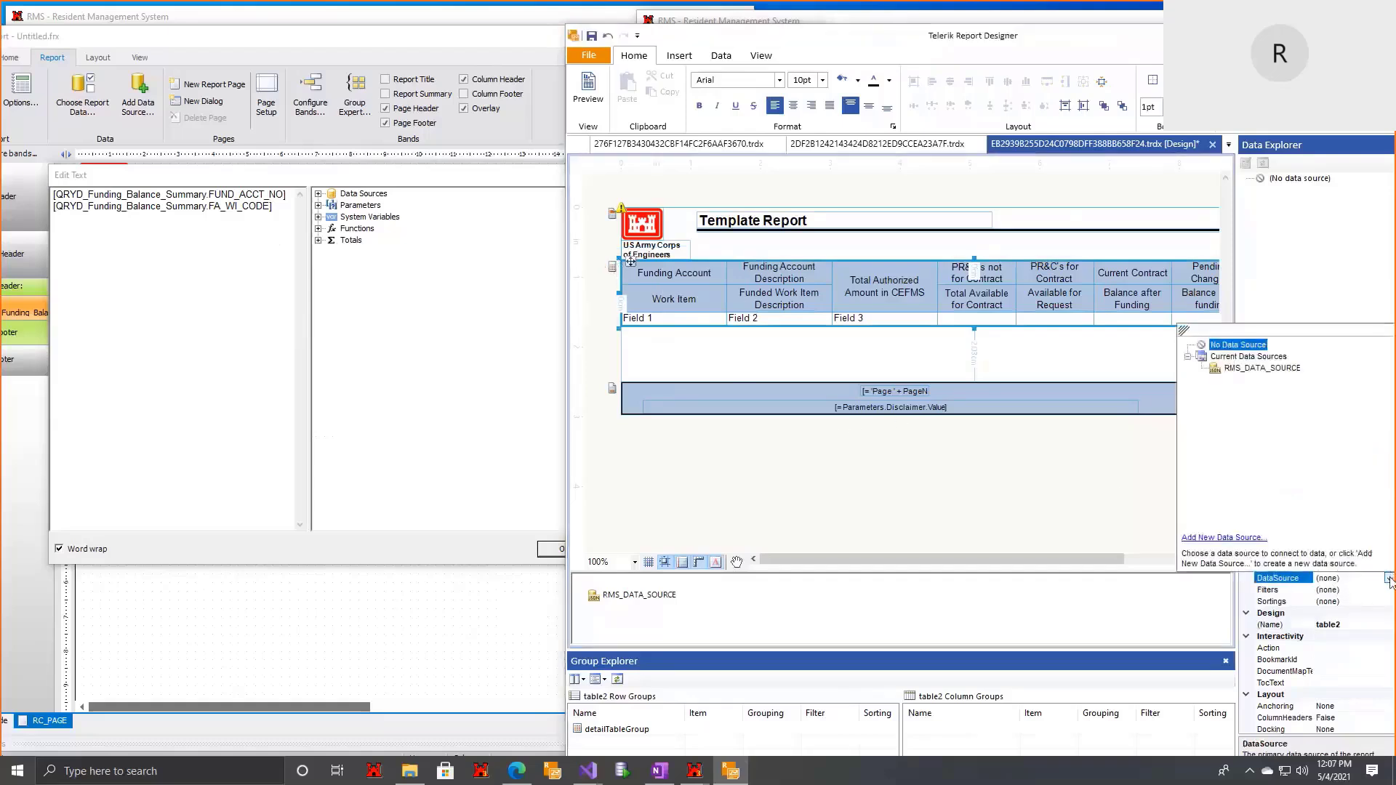
{"action": "left_click", "coordinate": [1257, 371]}
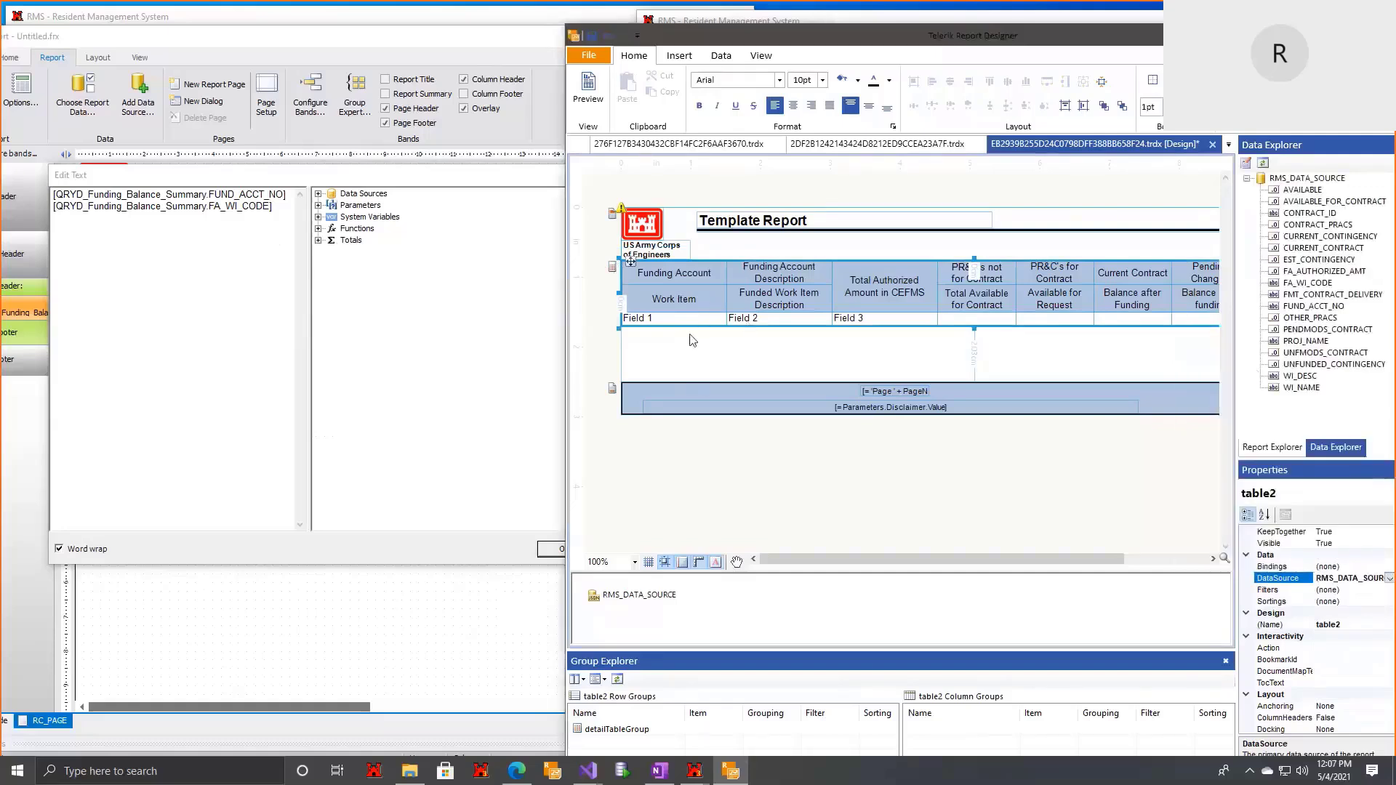
Step: Replace the Field 1 cell's expression with the FUND_ACCT_NO and FA_WI_CODE fields on separate lines
{"action": "left_click", "coordinate": [710, 322]}
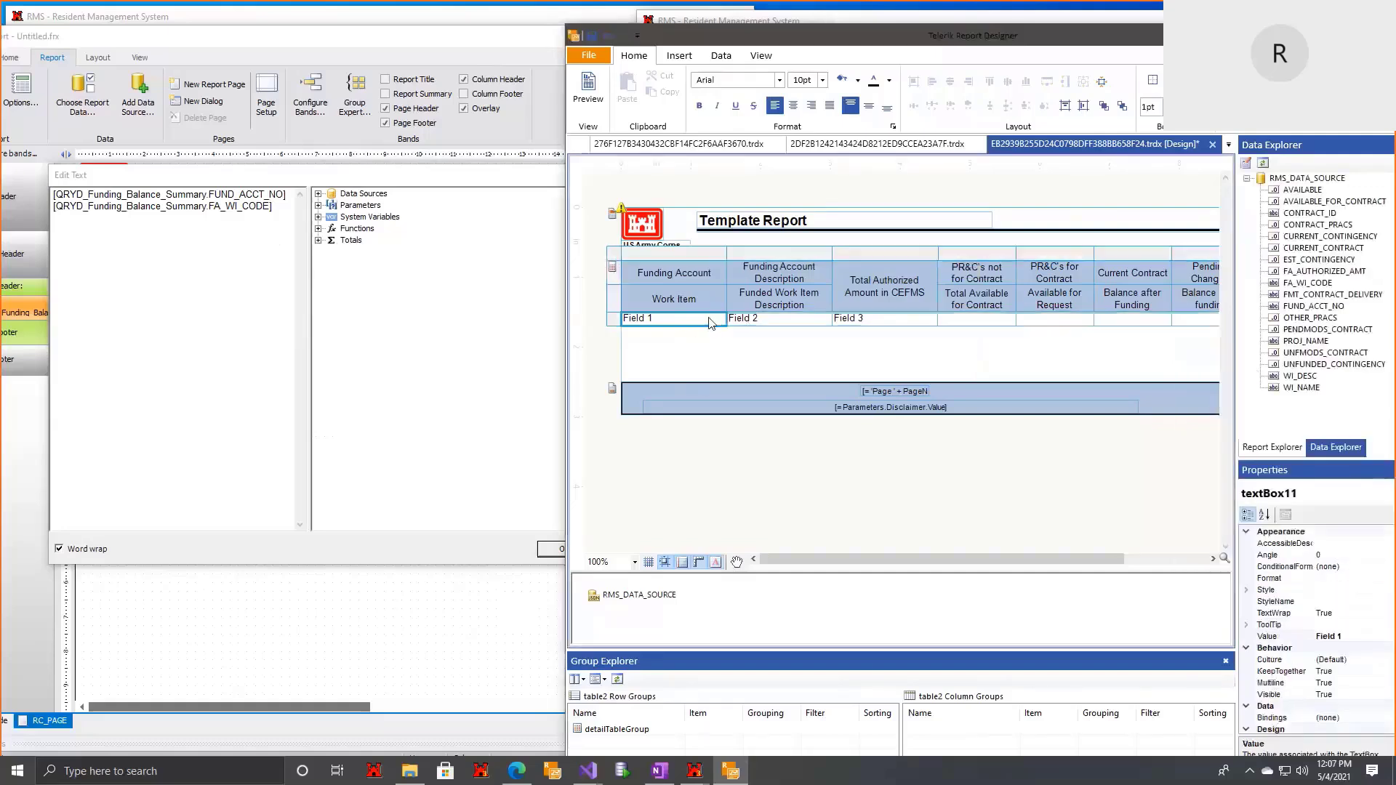
{"action": "right_click", "coordinate": [710, 322]}
{"action": "left_click", "coordinate": [746, 488]}
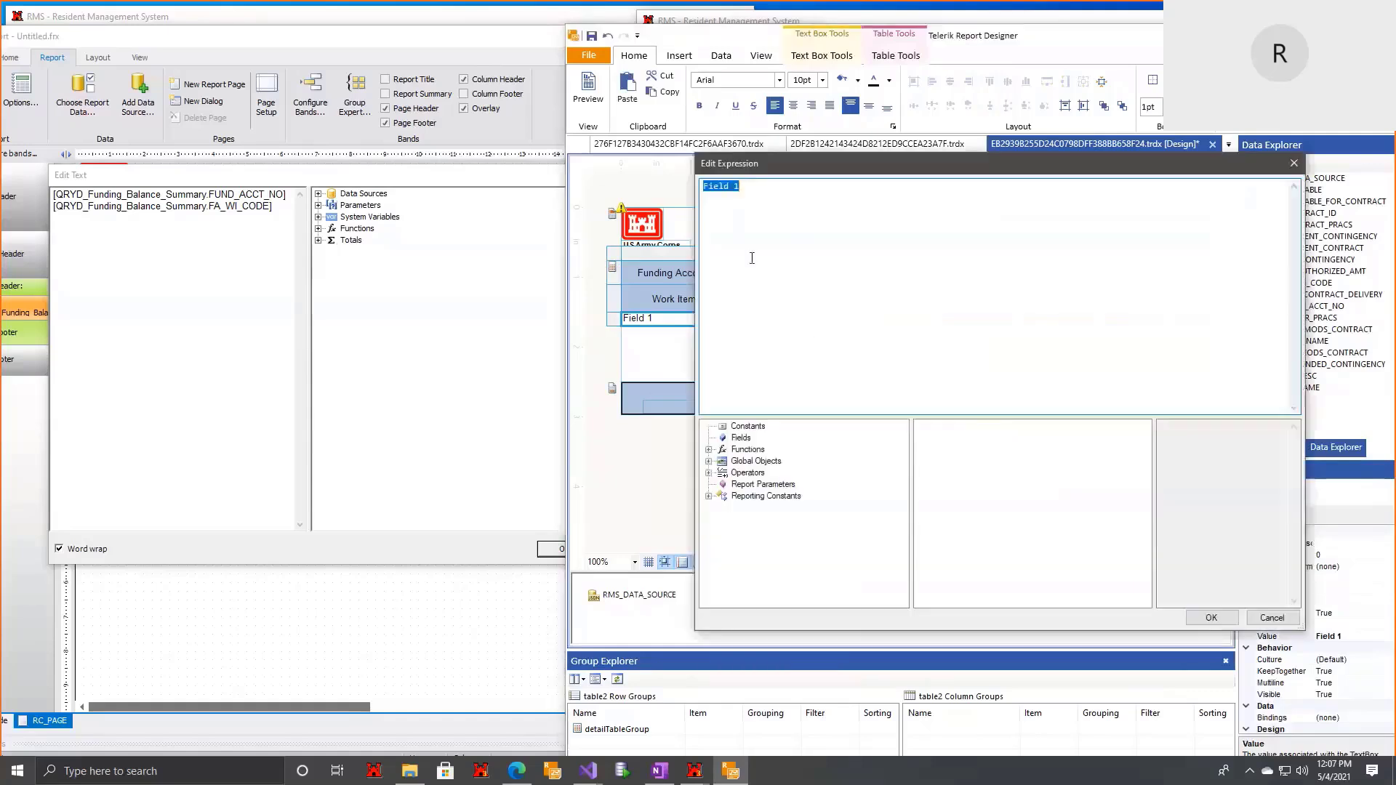
{"action": "left_click", "coordinate": [740, 437]}
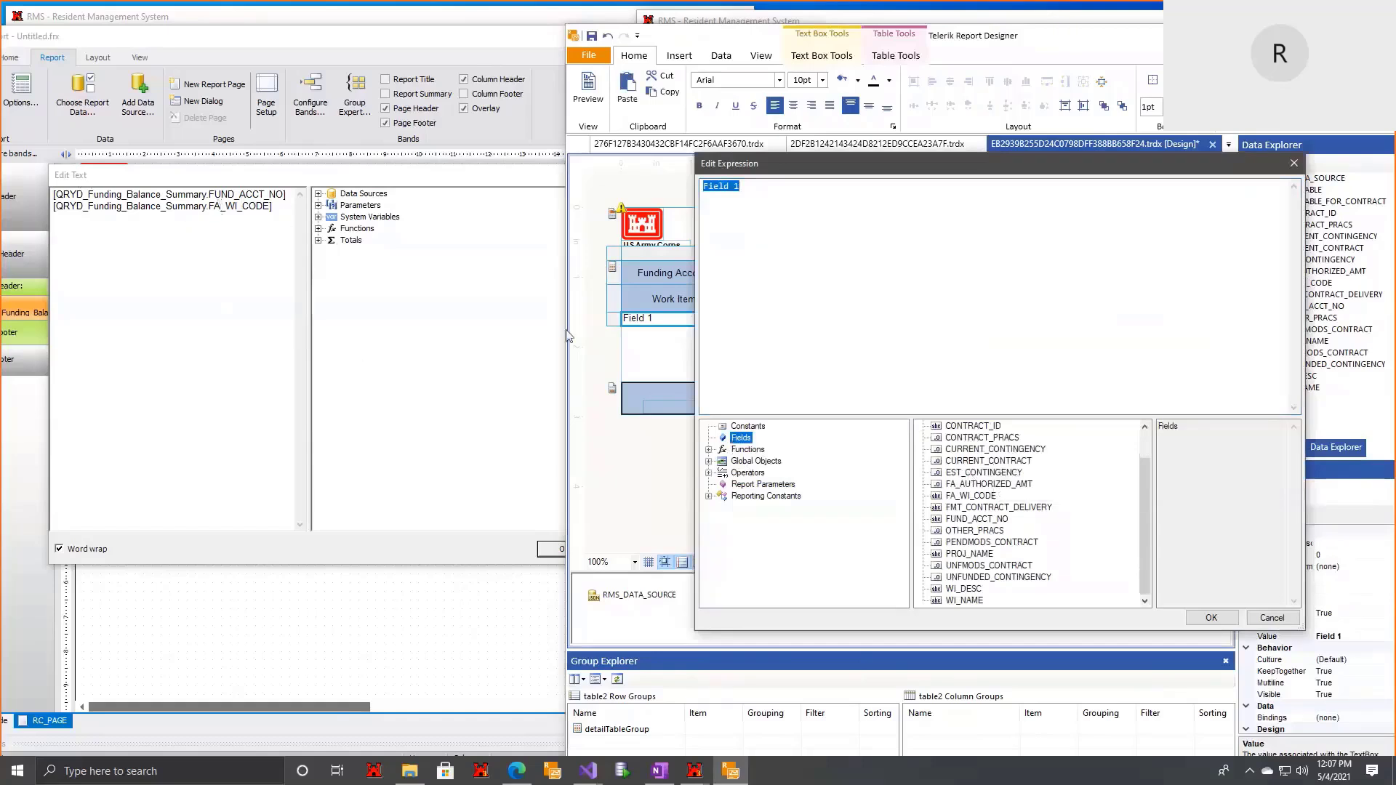
{"action": "double_click", "coordinate": [994, 522]}
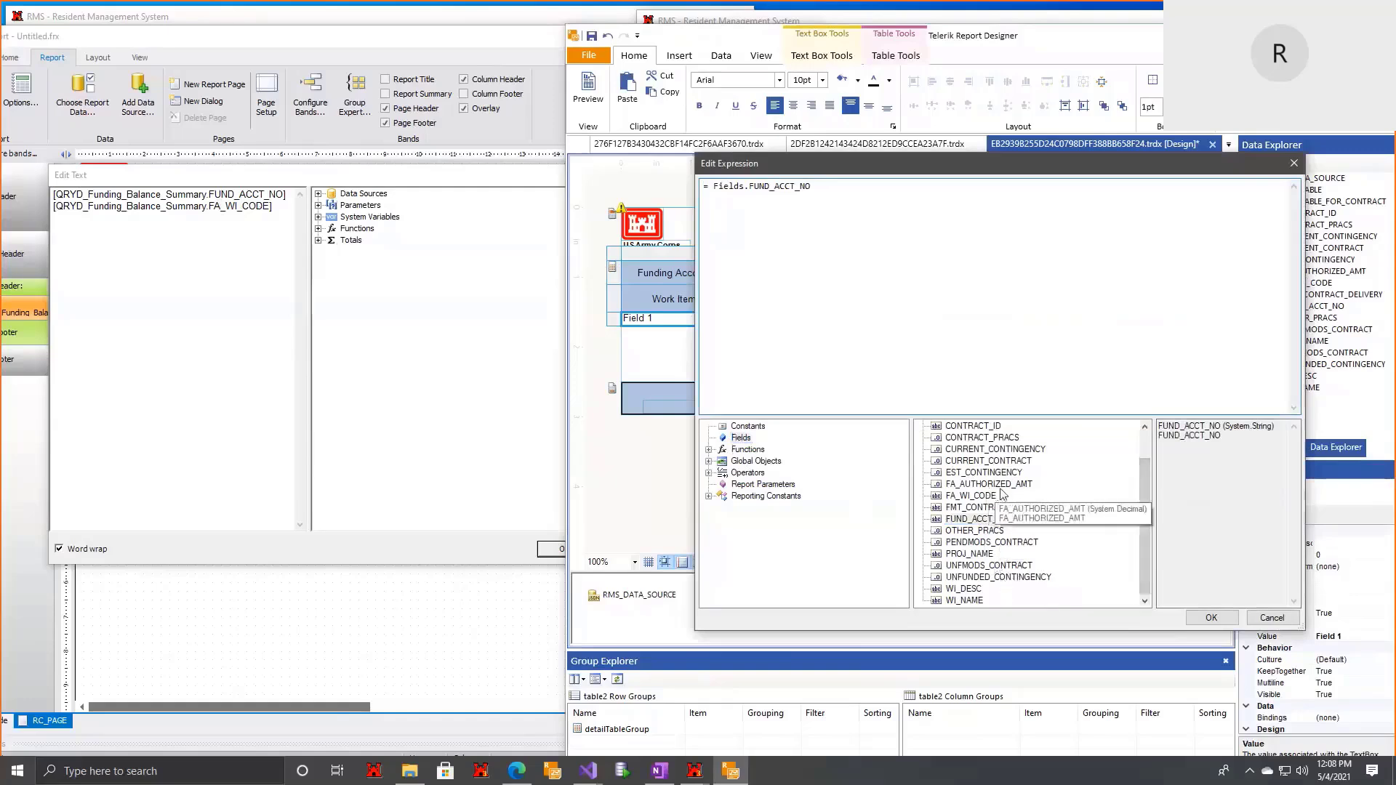
{"action": "left_click", "coordinate": [979, 499]}
{"action": "double_click", "coordinate": [979, 498]}
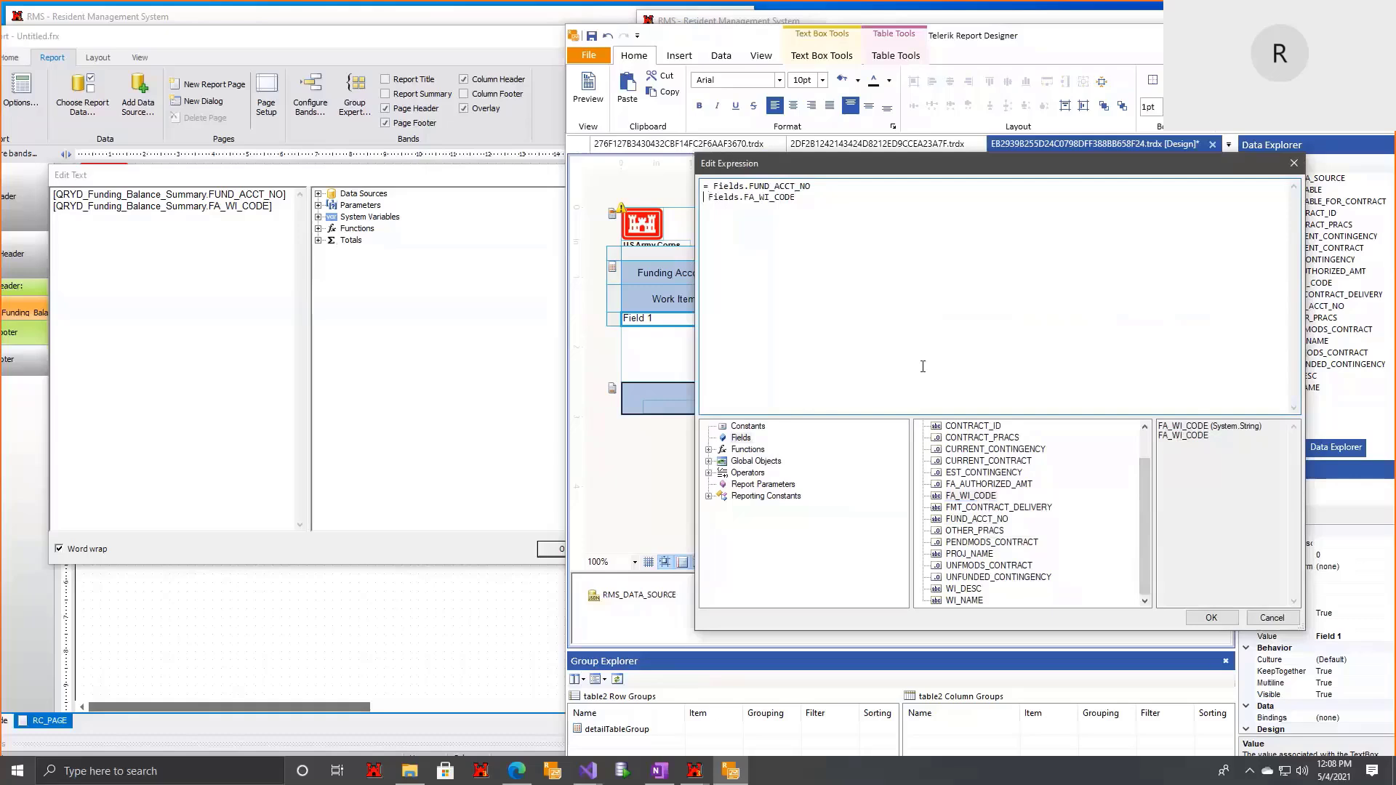
Step: Remove the equals sign, enclose the FUND_ACCT_NO and FA_WI_CODE references each in curly braces, and apply the expression
{"action": "key", "text": "BackSpace"}
{"action": "key", "text": "BackSpace"}
{"action": "type", "text": "{ "}
{"action": "type", "text": "{"}
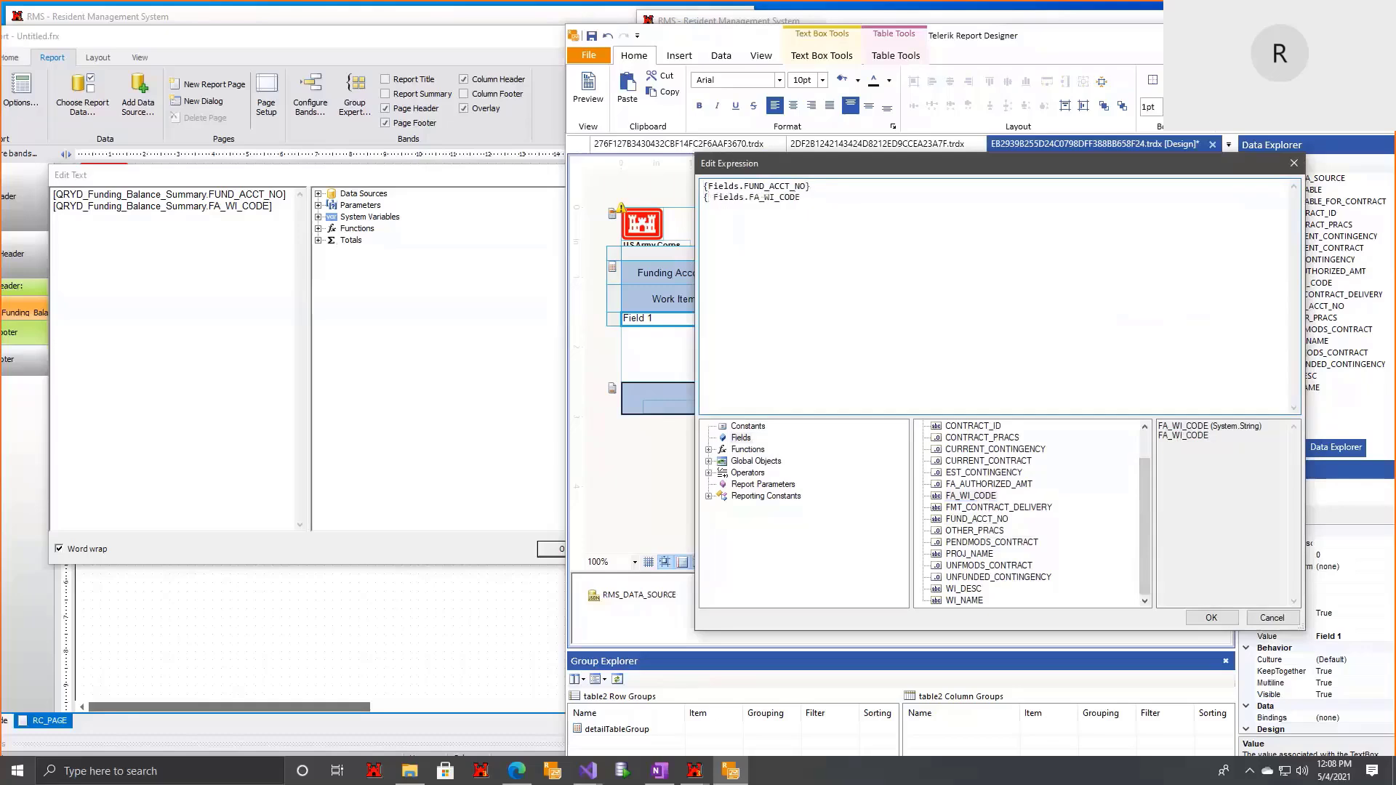
{"action": "type", "text": "}"}
{"action": "key", "text": "BackSpace"}
{"action": "left_click", "coordinate": [1210, 617]}
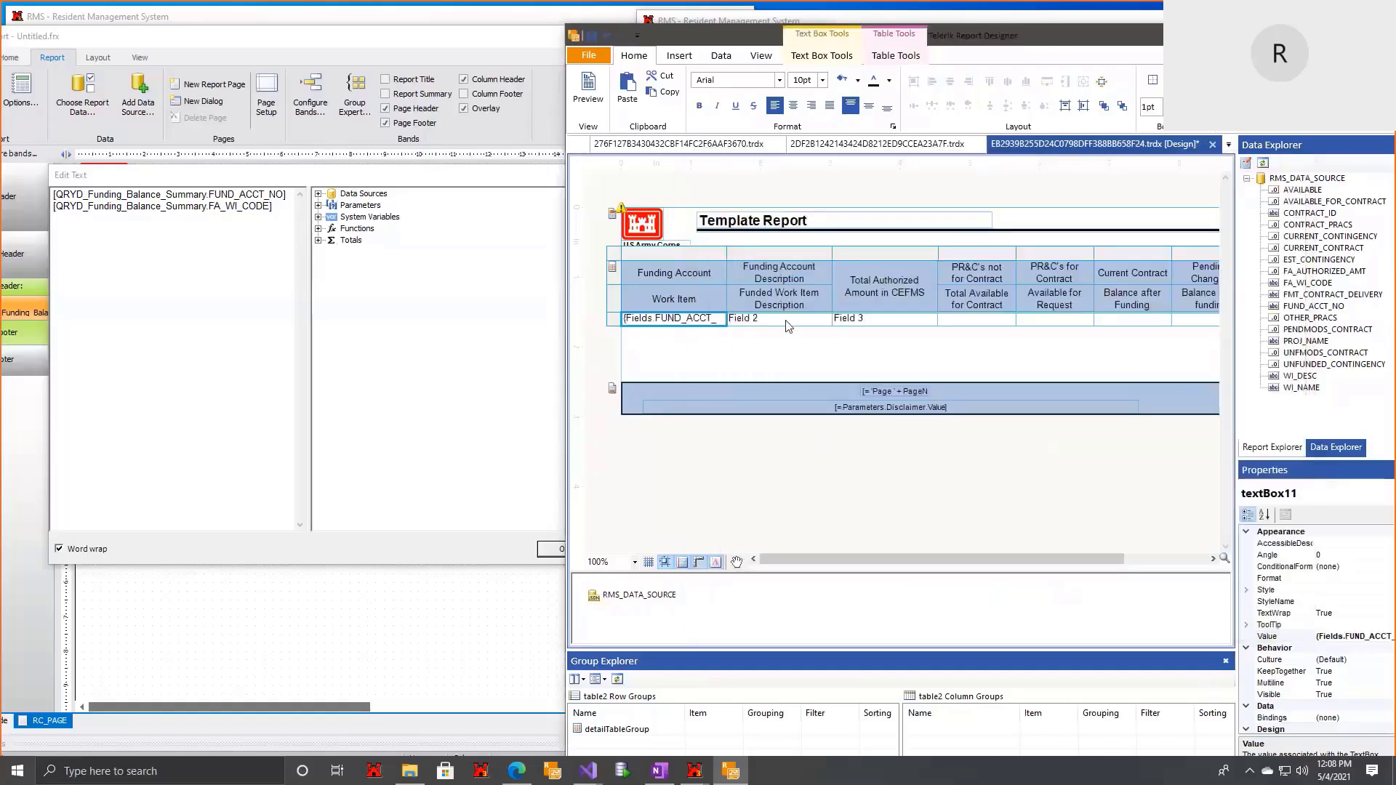
Step: In the original report, close the account cell's text and open the Funded Work Item Description detail cell's text for reference
{"action": "left_click", "coordinate": [429, 192]}
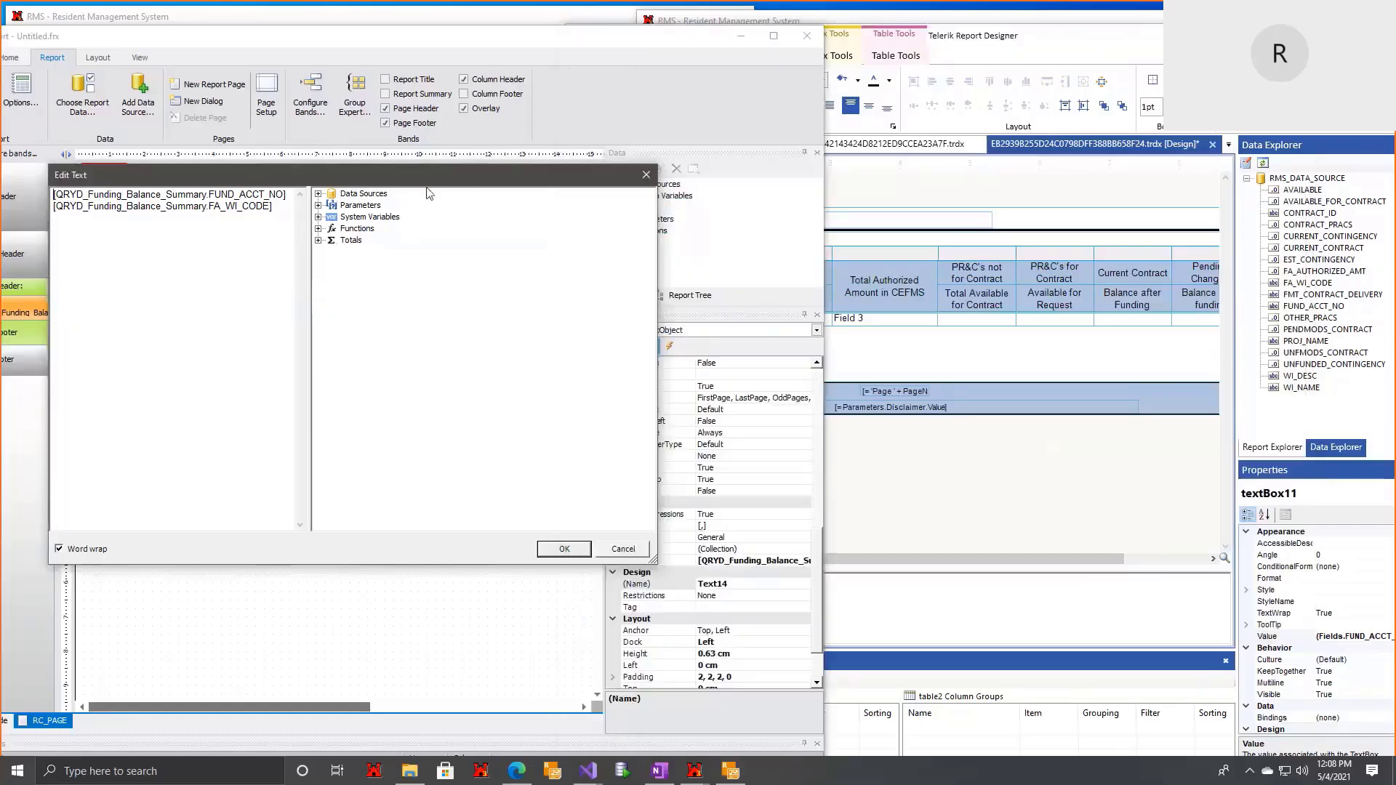
{"action": "left_click", "coordinate": [645, 174]}
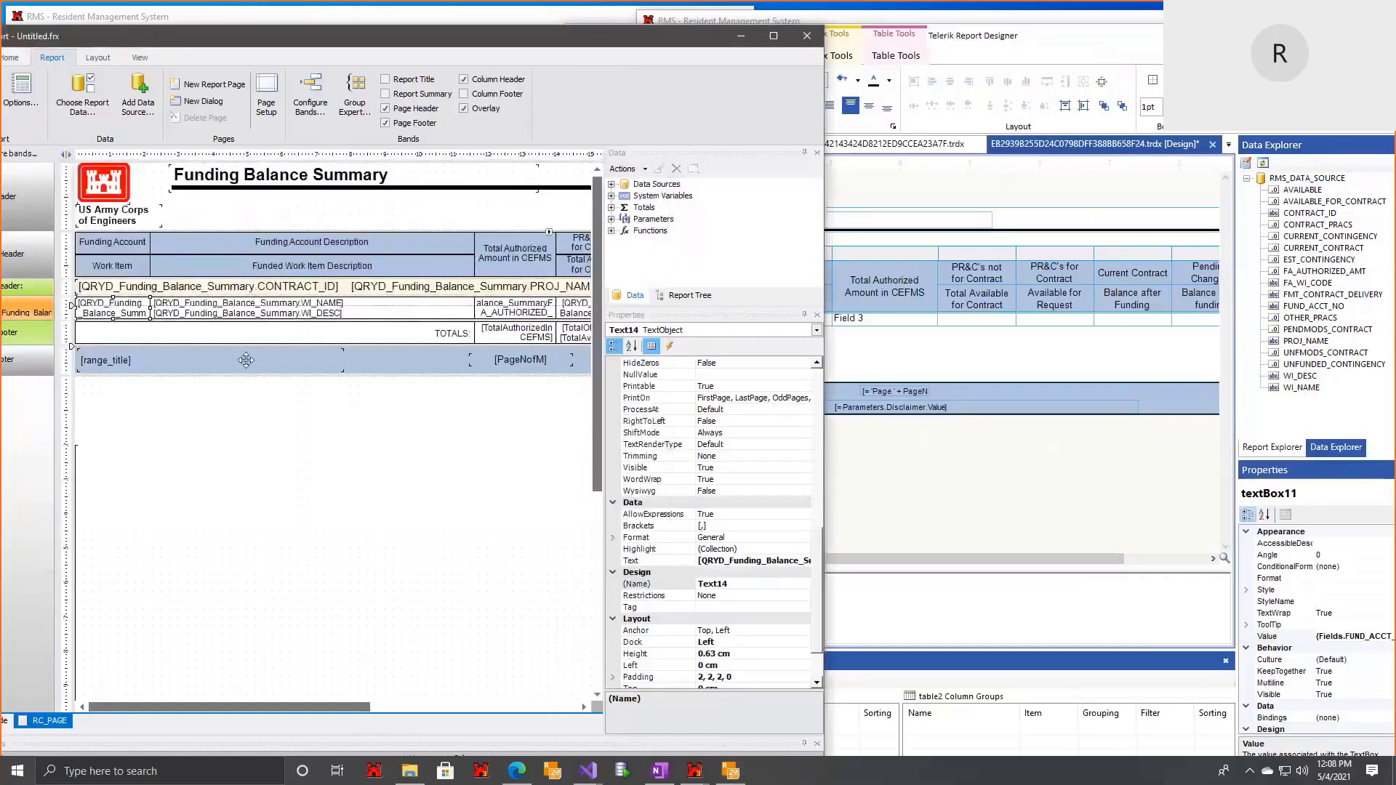
{"action": "double_click", "coordinate": [356, 305]}
{"action": "left_click", "coordinate": [1005, 331]}
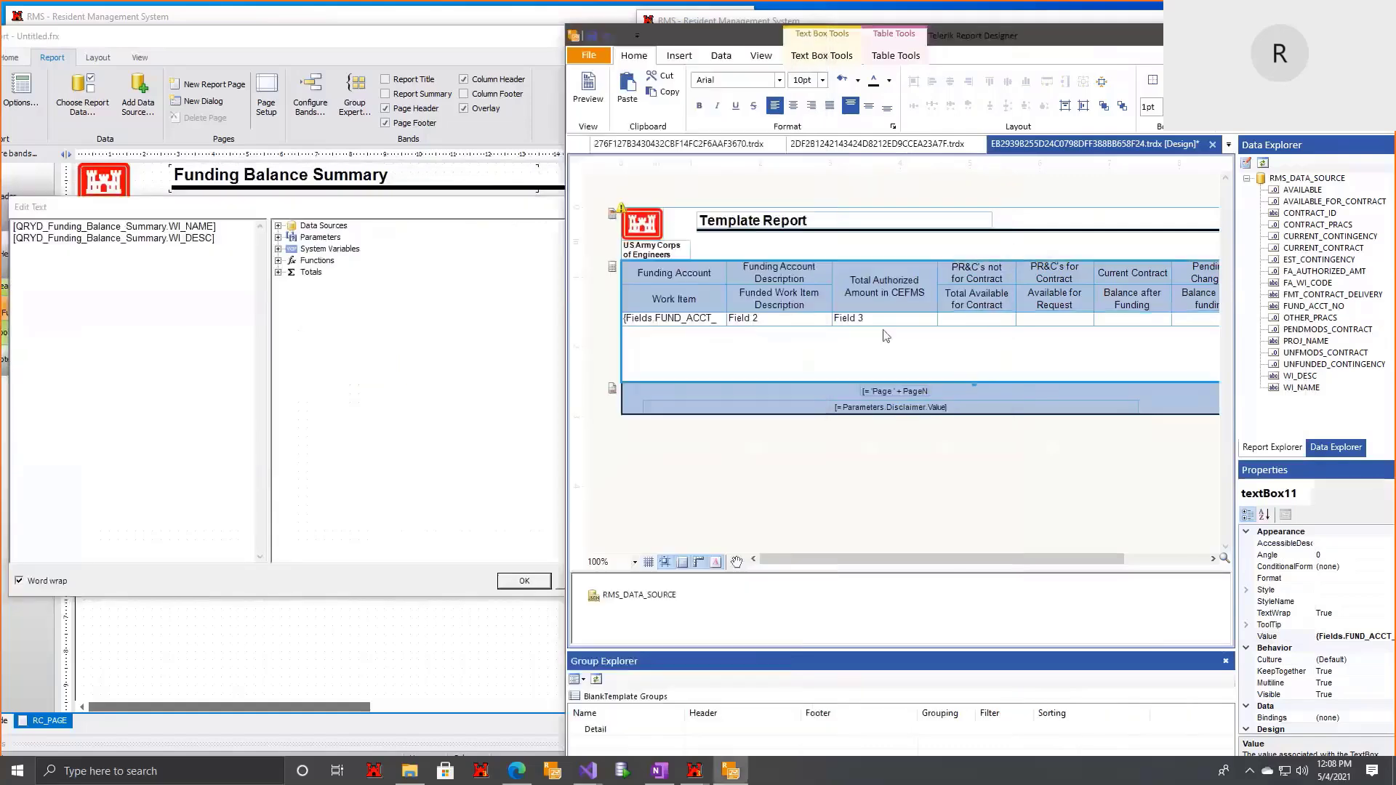
Step: Replace the Field 2 cell's expression with the WI_NAME field enclosed in curly braces
{"action": "left_click", "coordinate": [806, 320]}
{"action": "right_click", "coordinate": [805, 320]}
{"action": "left_click", "coordinate": [893, 492]}
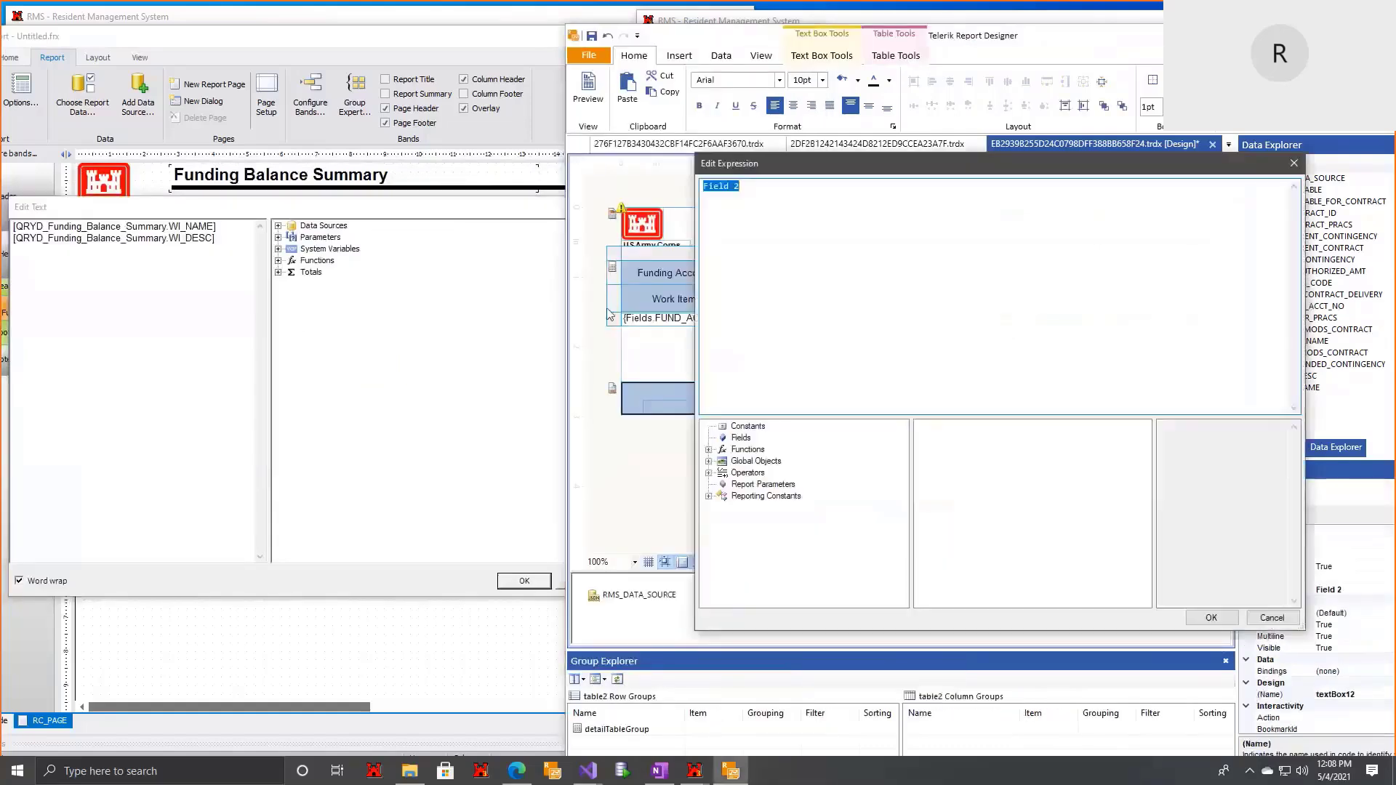
{"action": "left_click", "coordinate": [742, 438]}
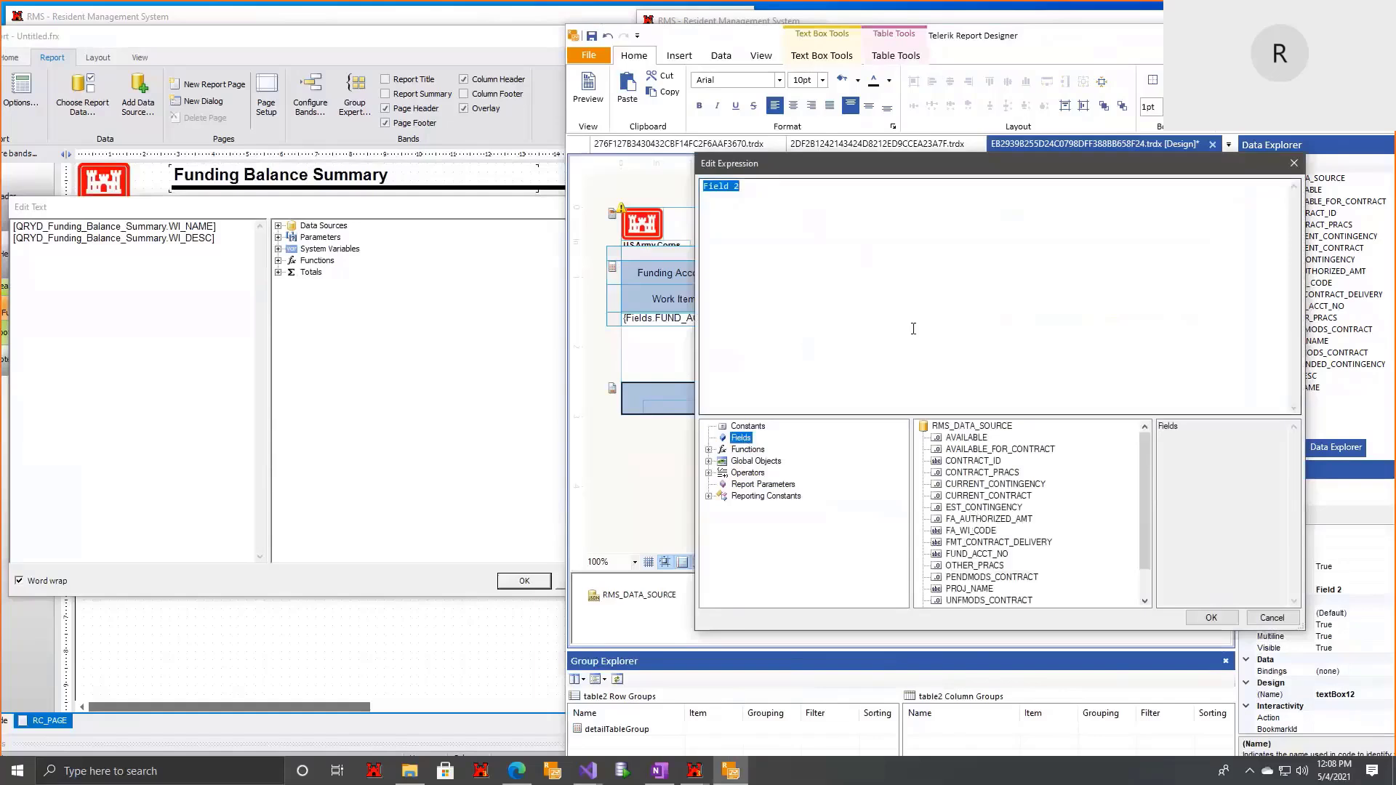
{"action": "type", "text": "{}"}
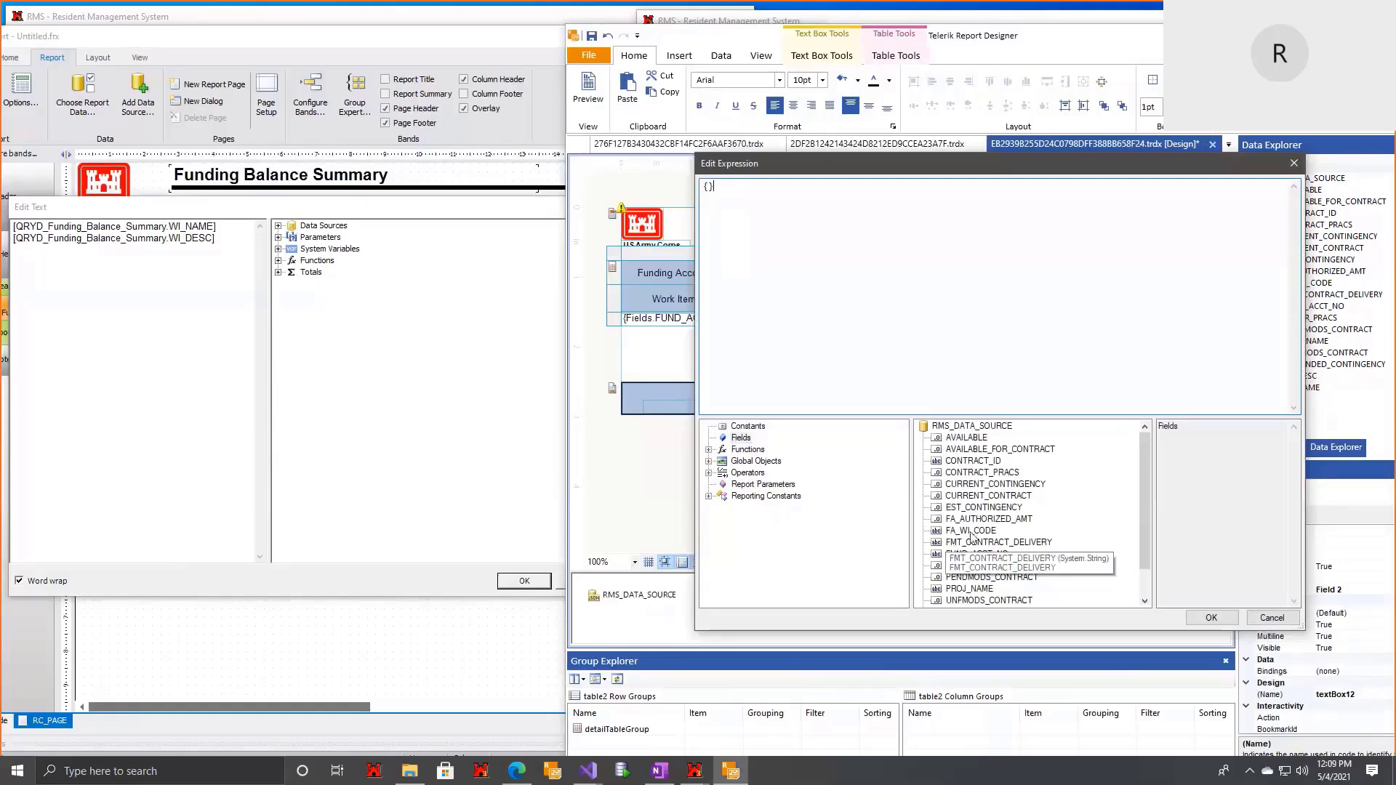
{"action": "scroll", "coordinate": [975, 535], "scroll_direction": "down", "scroll_amount": 1}
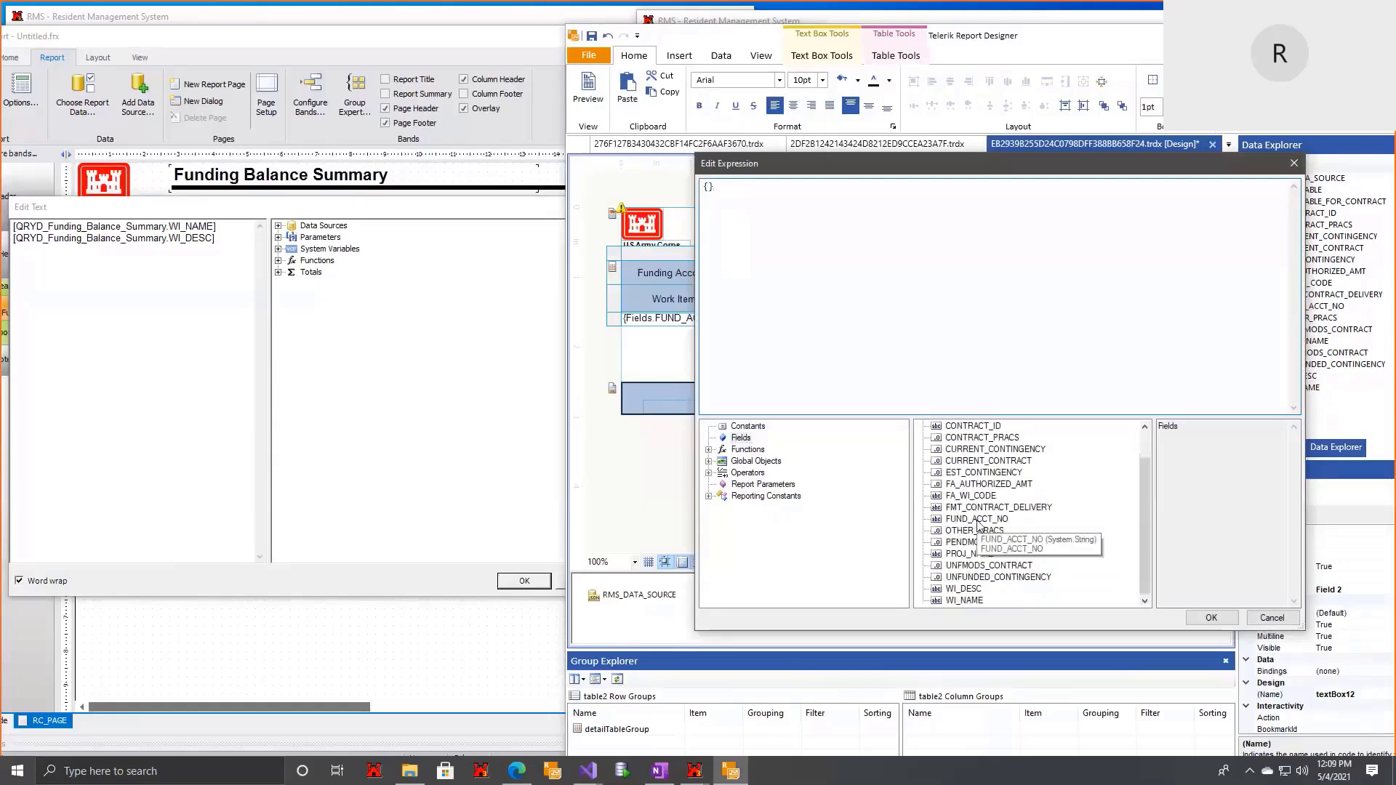
{"action": "double_click", "coordinate": [977, 600]}
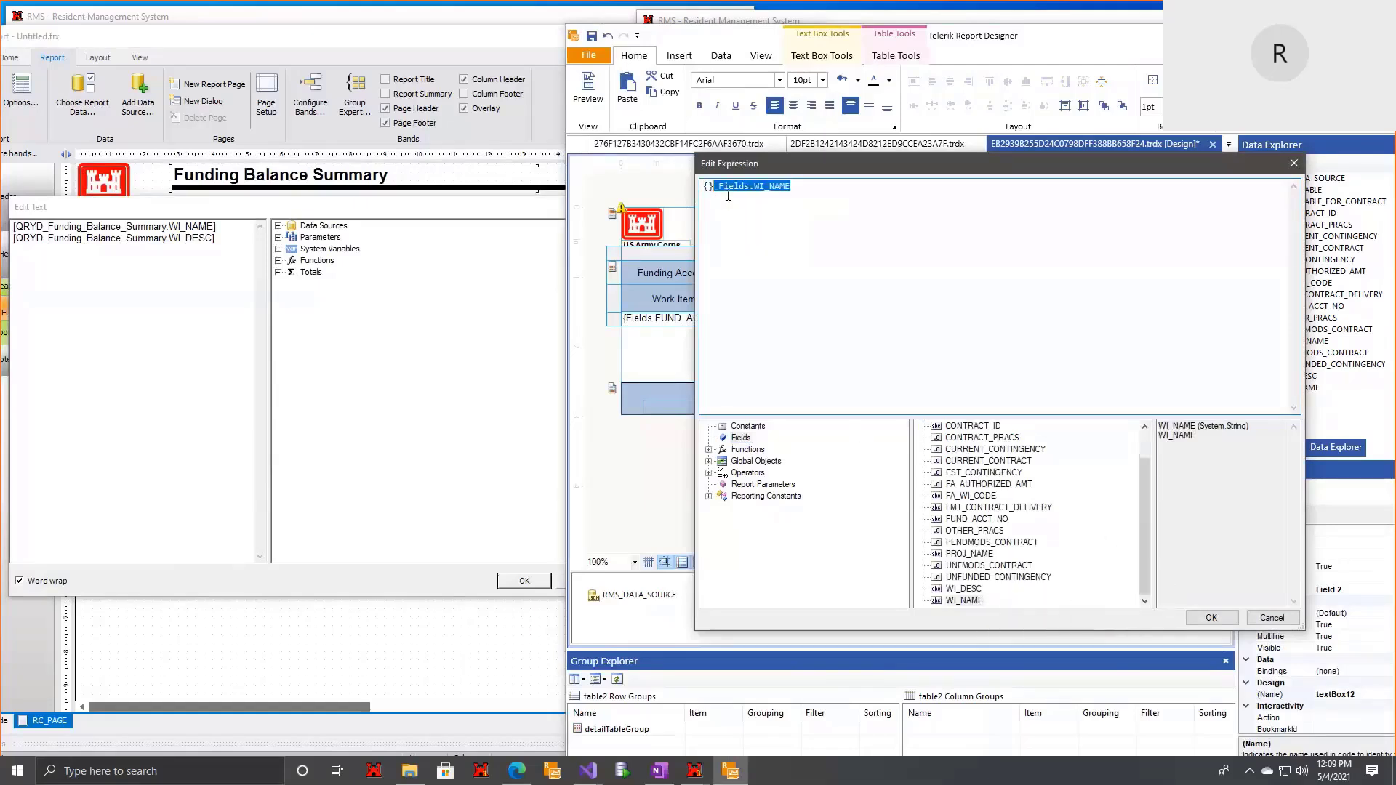
{"action": "key", "text": "ctrl+x"}
{"action": "key", "text": "Left"}
{"action": "key", "text": "ctrl+v"}
Step: Add {Fields.WI_DESC} as a second line of the Field 2 expression and apply it
{"action": "type", "text": "{}"}
{"action": "double_click", "coordinate": [964, 601]}
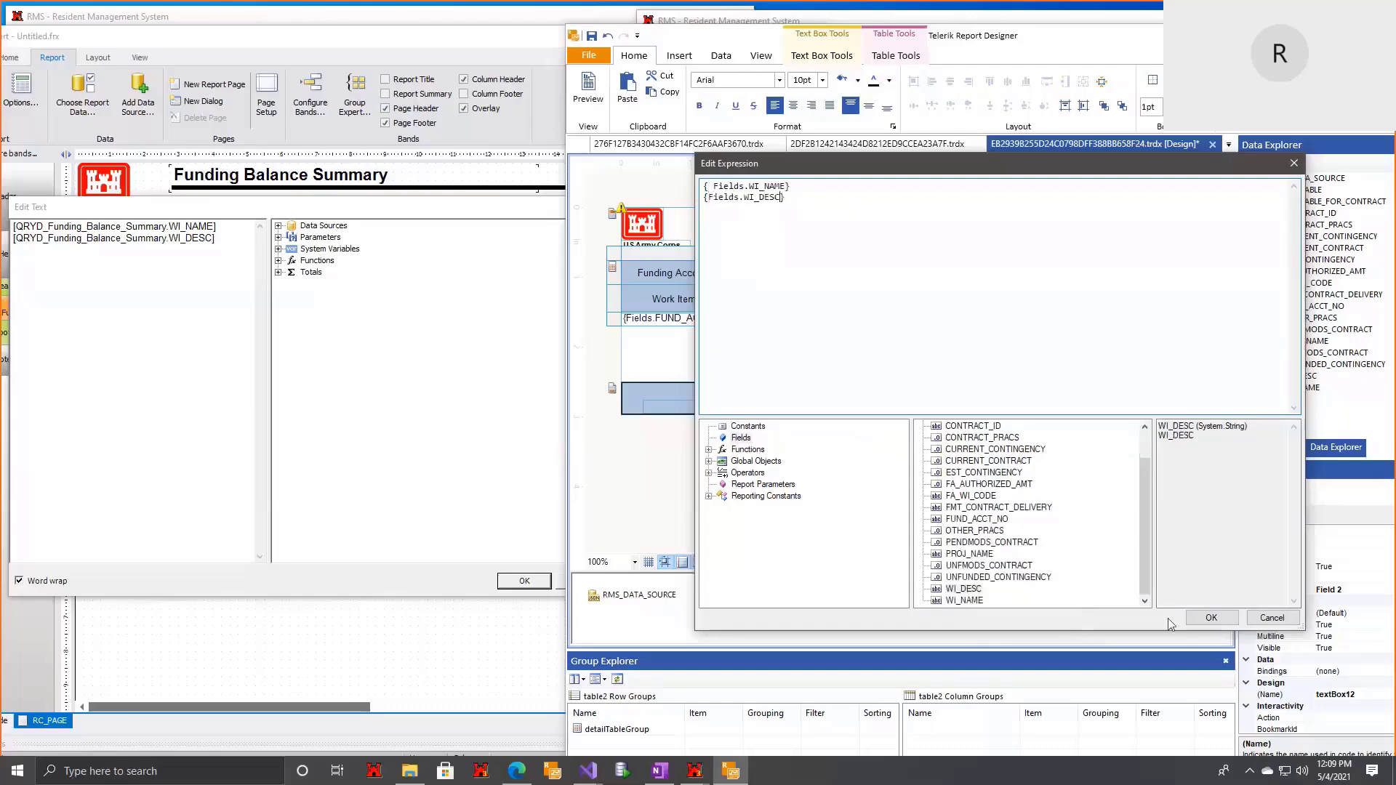
{"action": "left_click", "coordinate": [1211, 617]}
Step: Open the Field 3 cell's expression and, beside it, the original report's Total Authorized Amount detail cell text for reference
{"action": "right_click", "coordinate": [898, 317]}
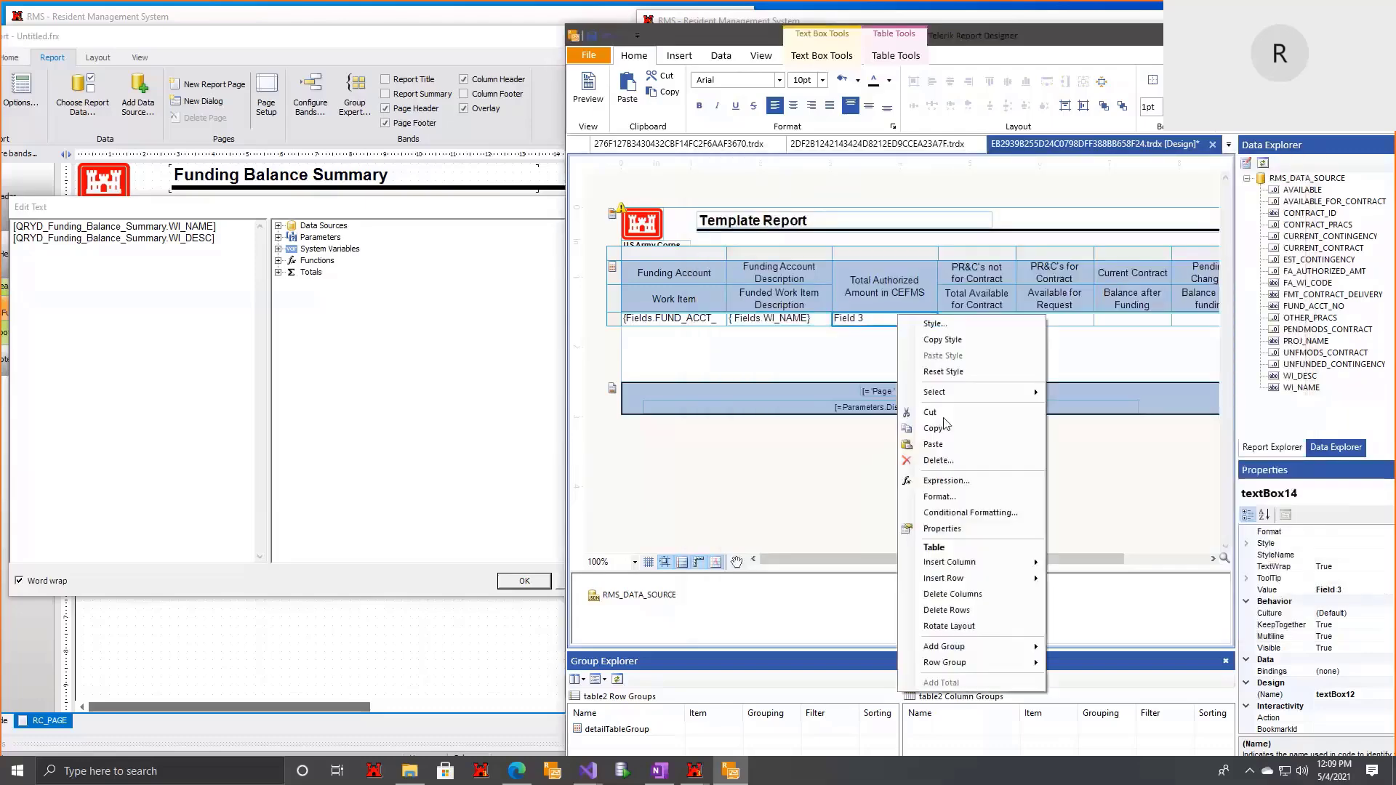
{"action": "left_click", "coordinate": [966, 492]}
{"action": "left_click", "coordinate": [426, 229]}
{"action": "left_click", "coordinate": [578, 218]}
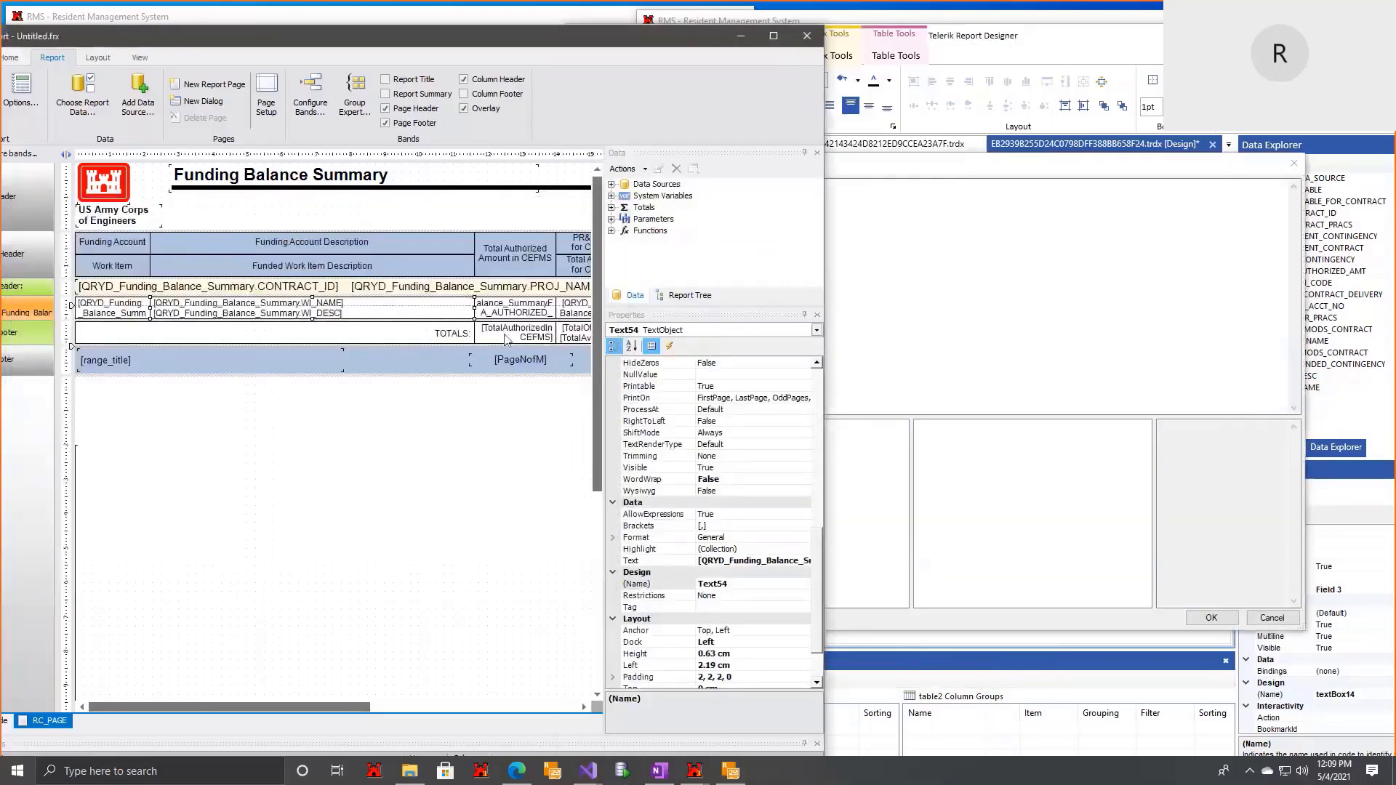
{"action": "double_click", "coordinate": [527, 304]}
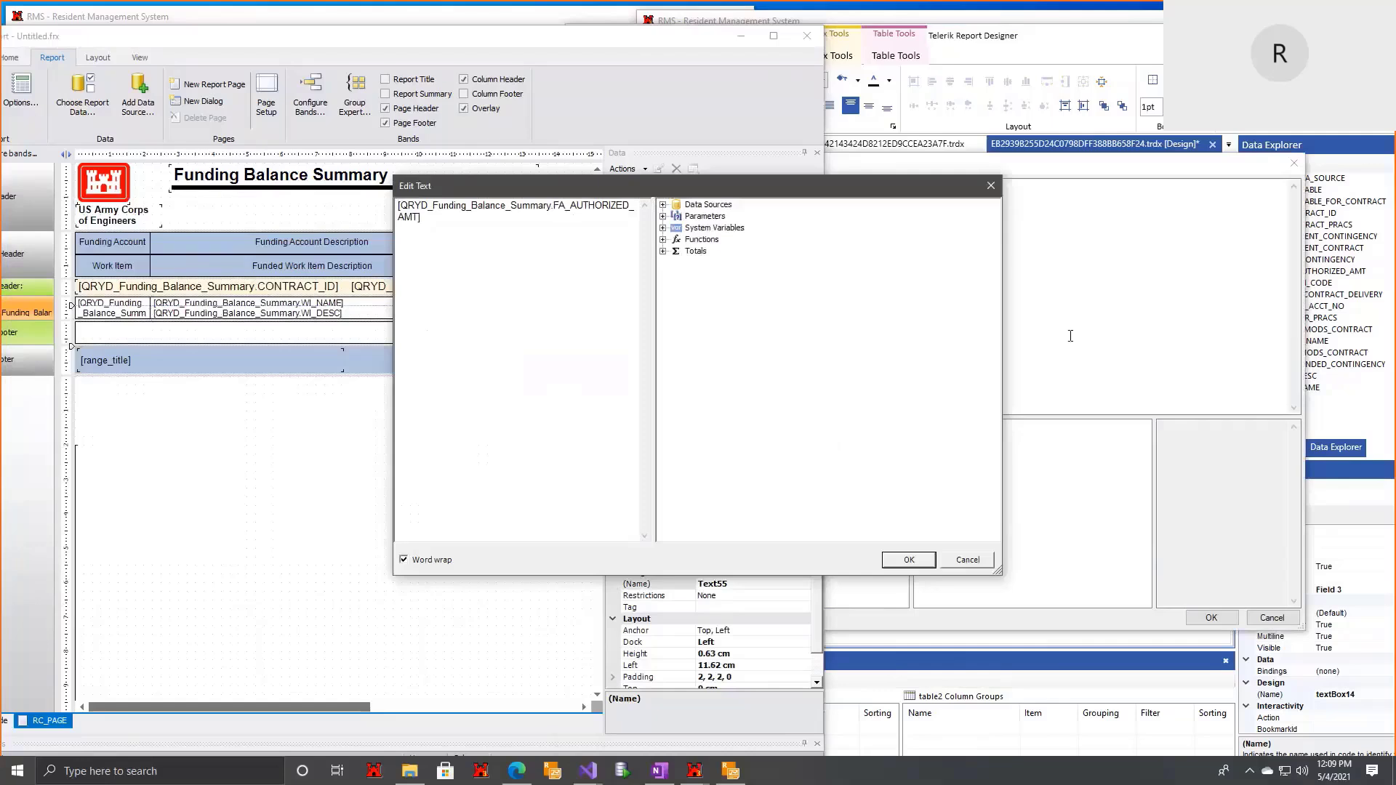
{"action": "left_click_drag", "start_coordinate": [612, 186], "coordinate": [434, 180]}
{"action": "left_click", "coordinate": [1071, 335]}
{"action": "left_click_drag", "start_coordinate": [792, 165], "coordinate": [859, 167]}
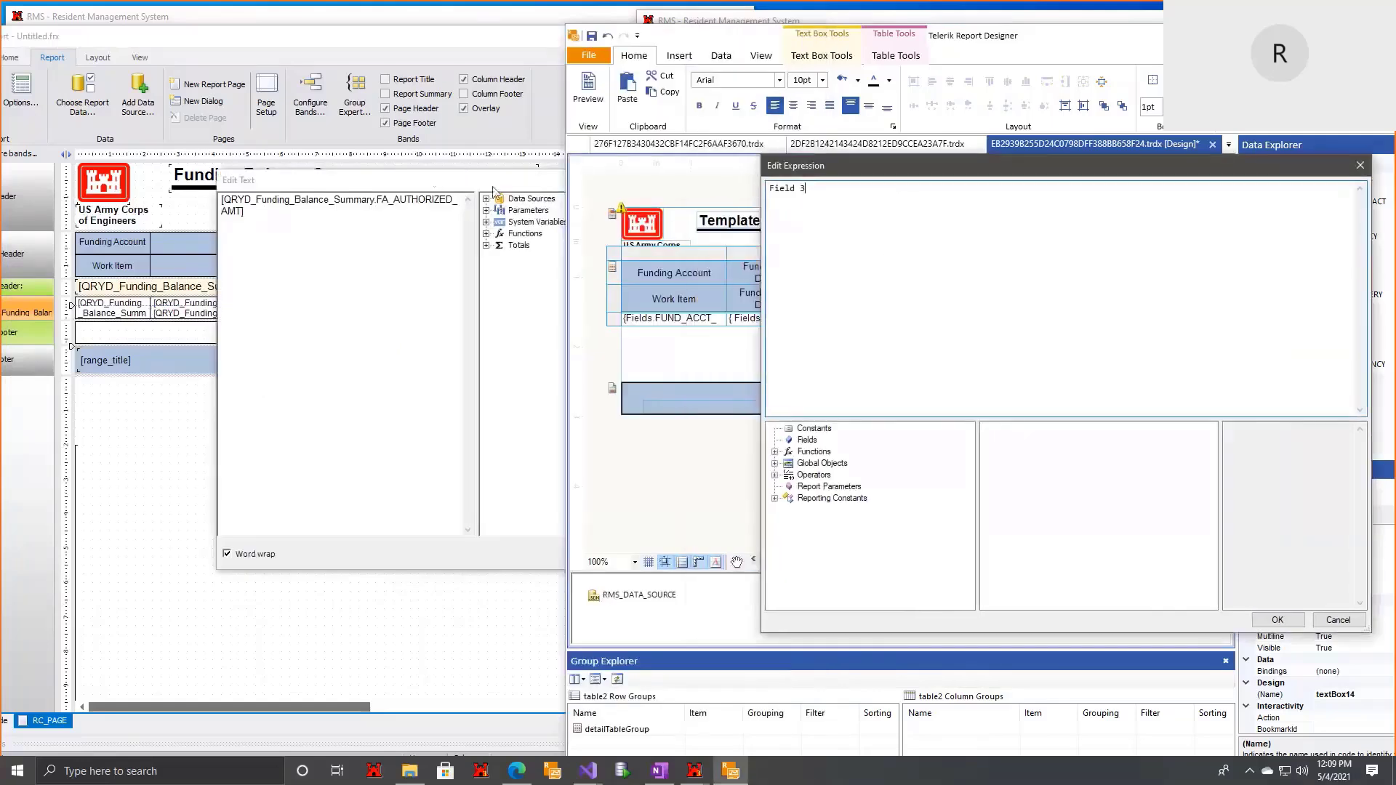
{"action": "left_click_drag", "start_coordinate": [493, 192], "coordinate": [323, 155]}
Step: Replace the Field 3 cell's expression with the FA_AUTHORIZED_AMT field and apply it
{"action": "key", "text": "ctrl+a"}
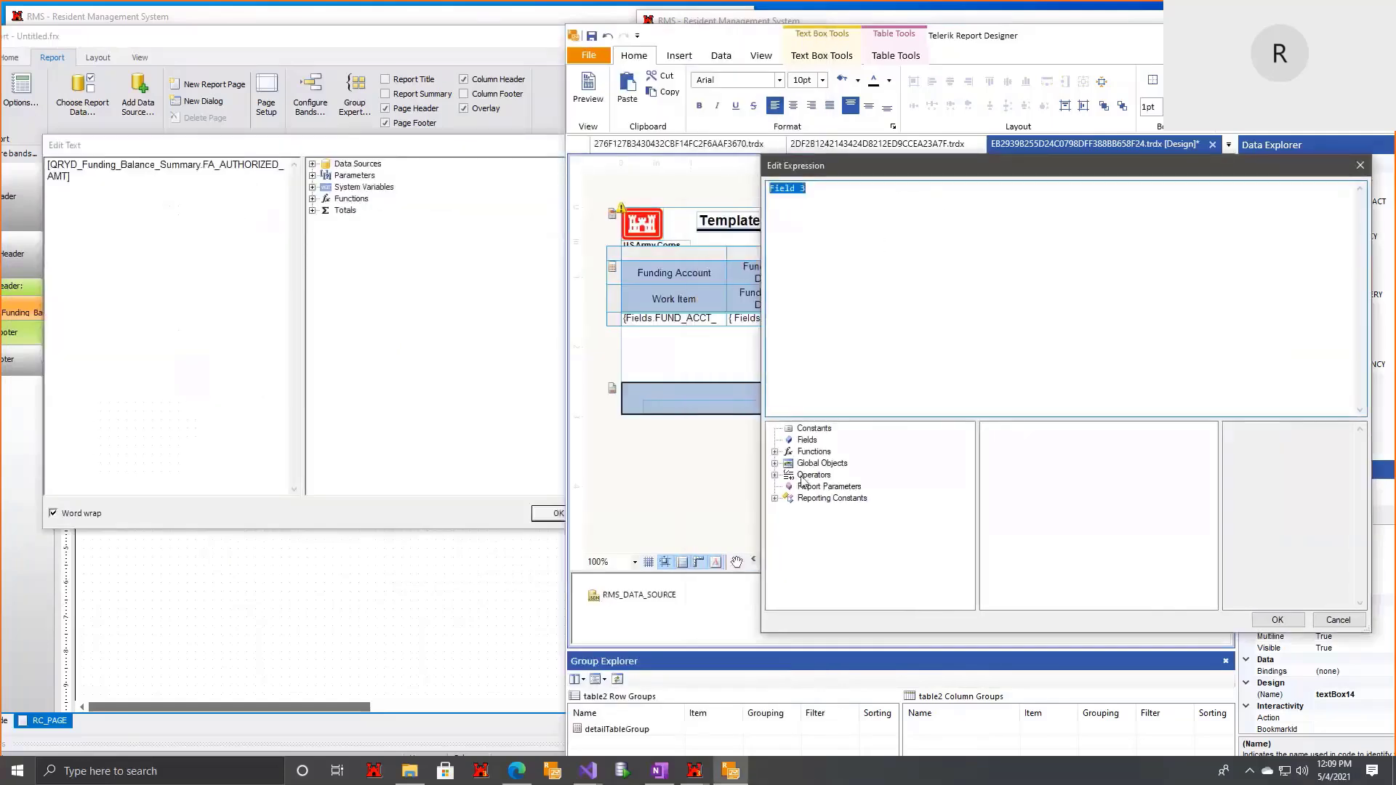
{"action": "left_click", "coordinate": [806, 440]}
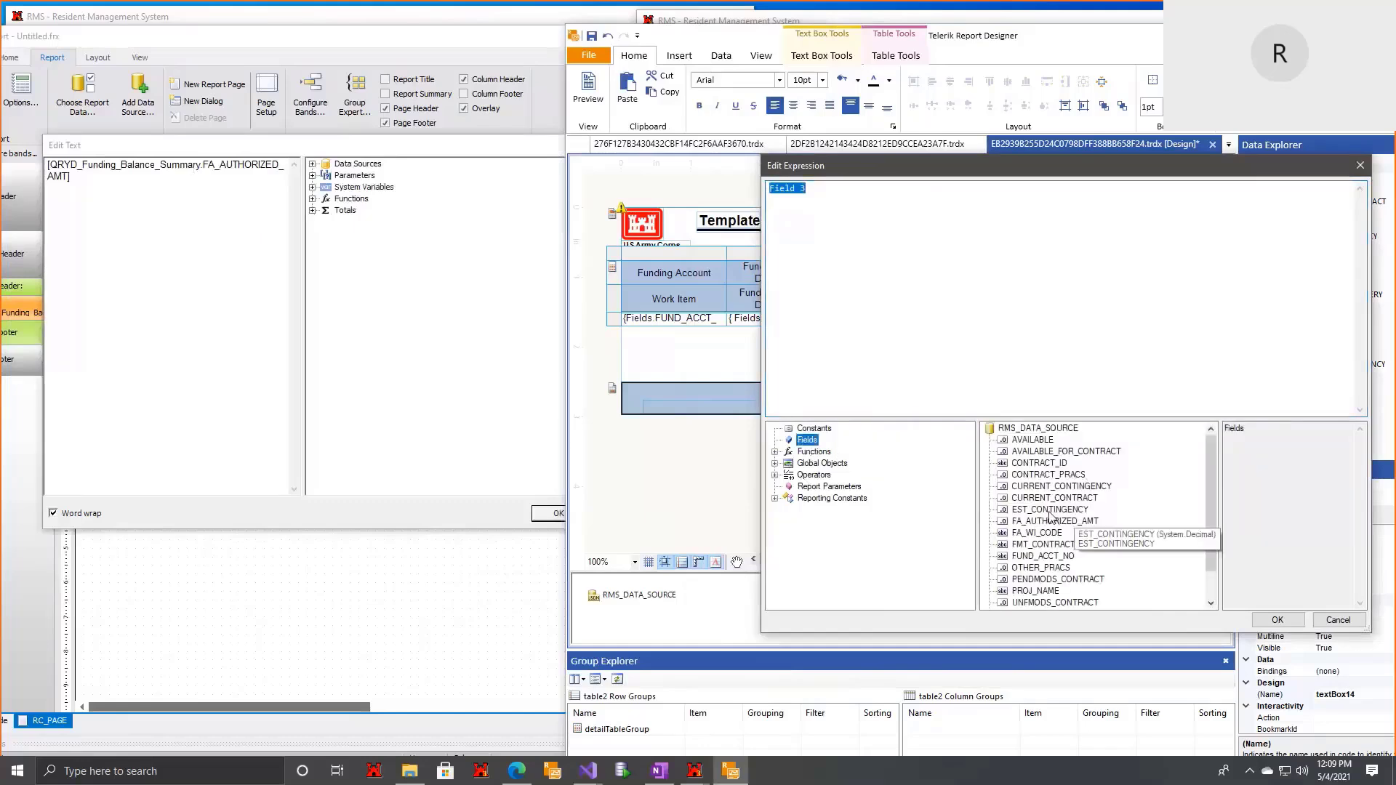
{"action": "scroll", "coordinate": [1050, 516], "scroll_direction": "down", "scroll_amount": 1}
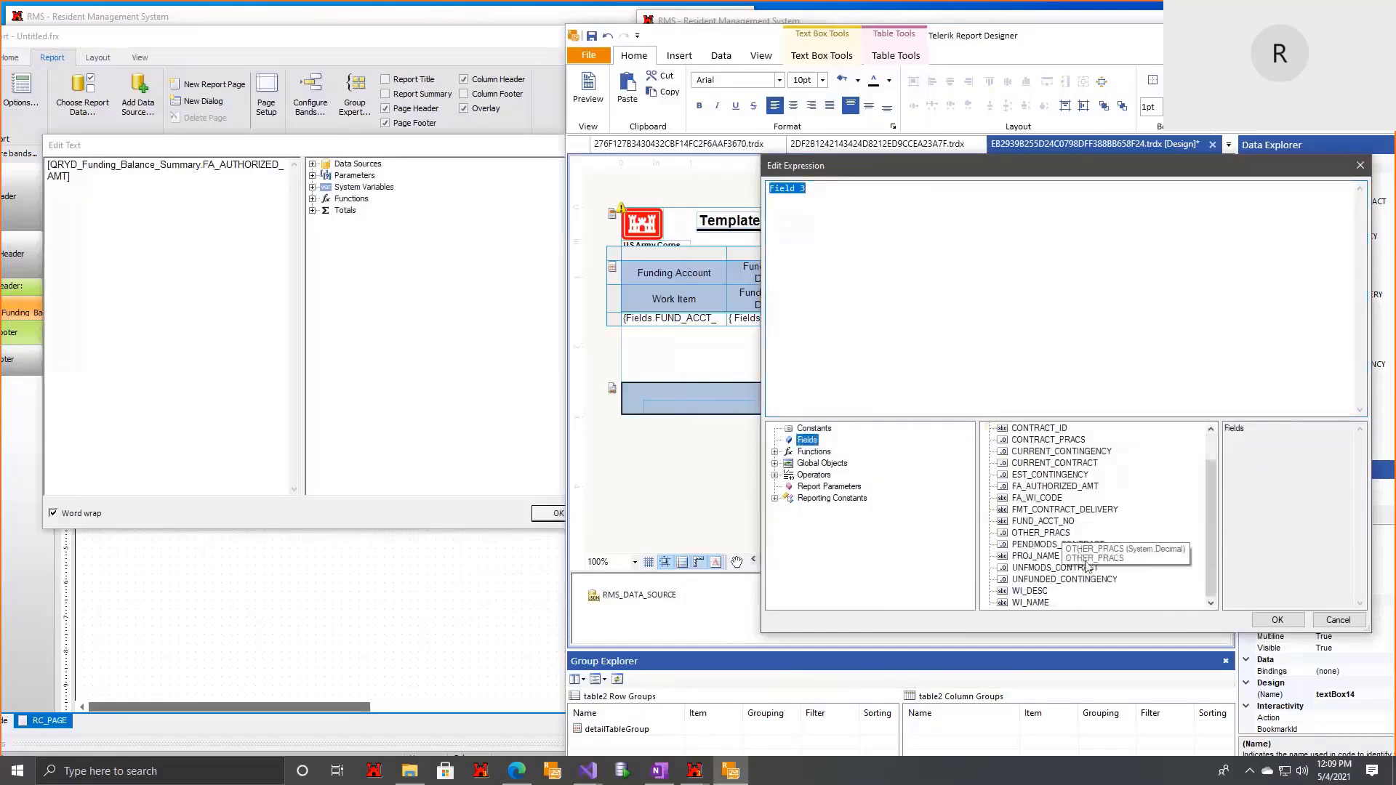
{"action": "double_click", "coordinate": [1077, 486]}
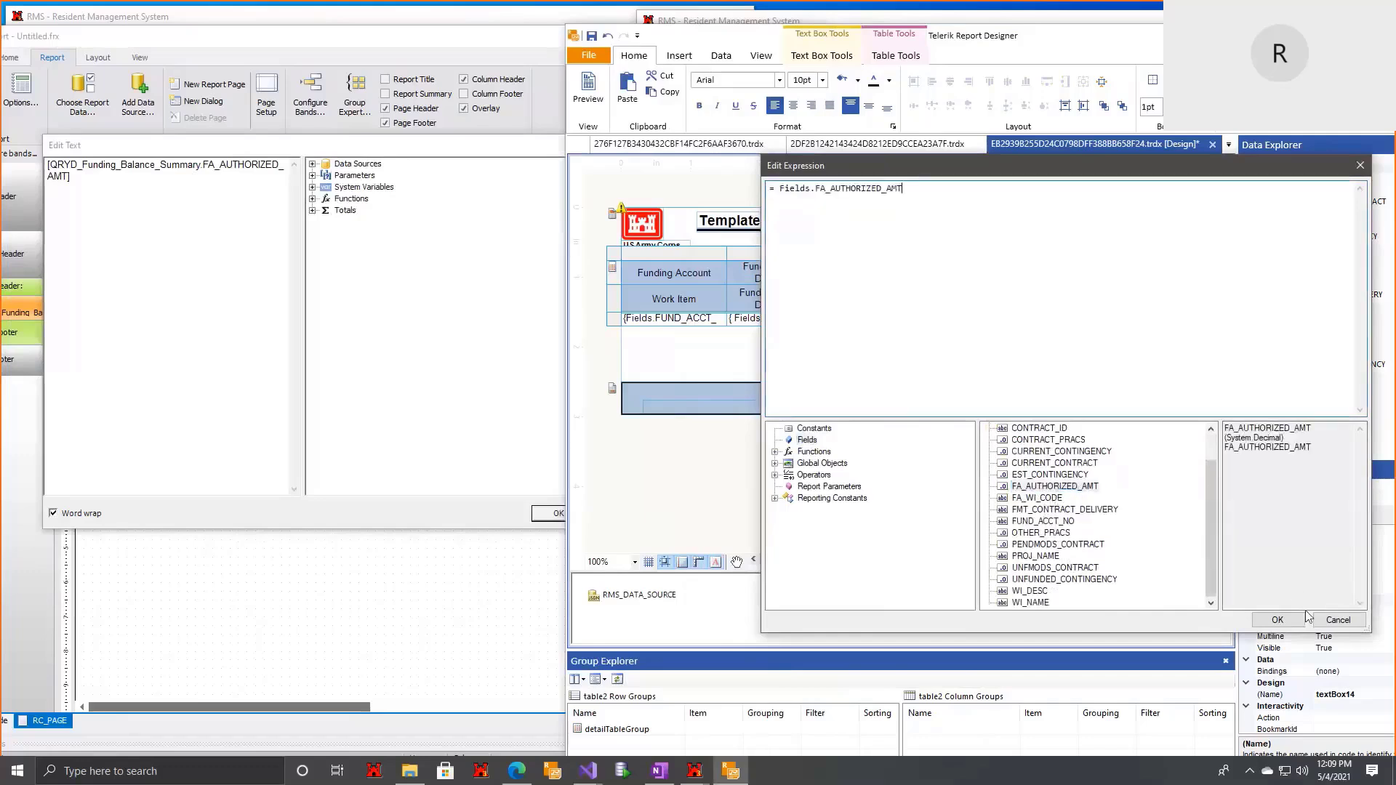
{"action": "left_click", "coordinate": [1277, 620]}
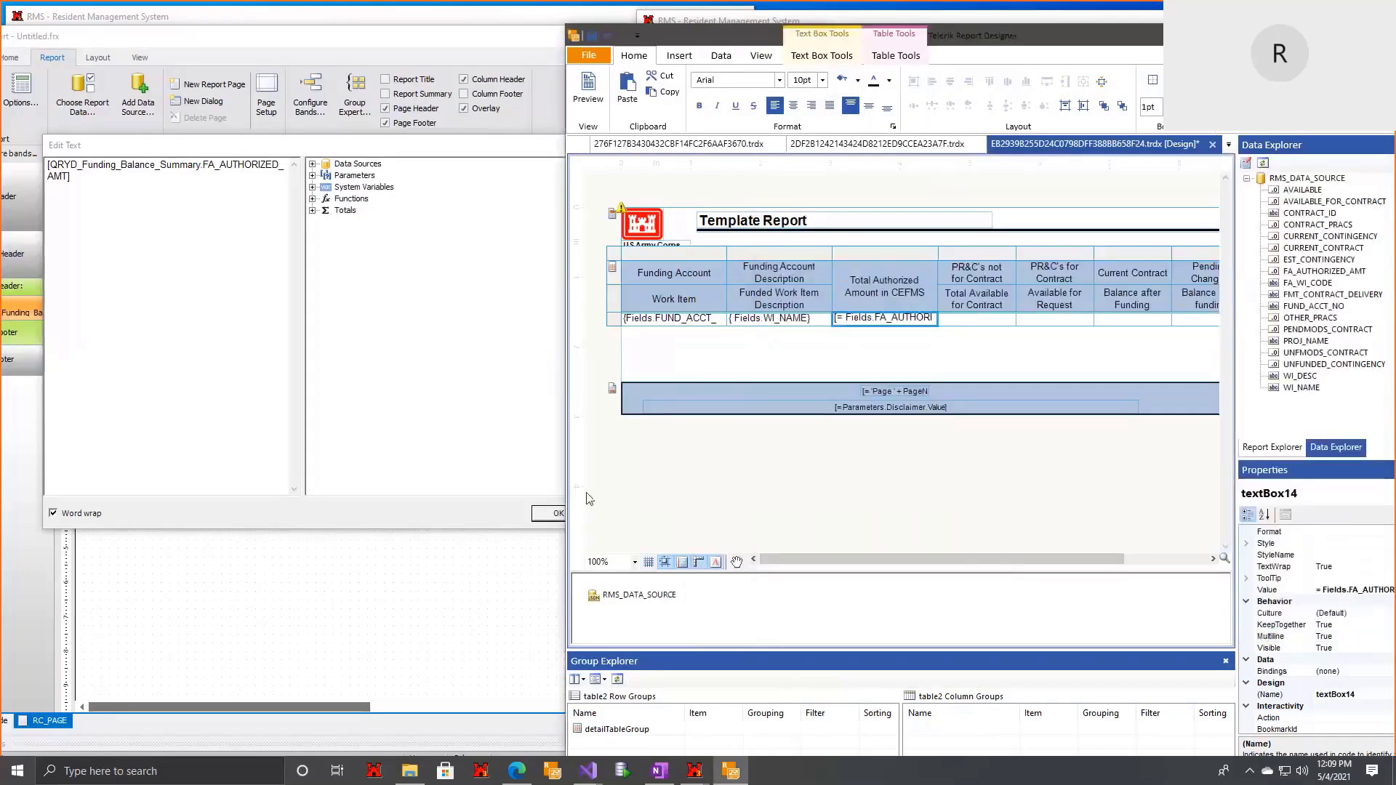
Step: Close the original report's Total Authorized Amount cell text and bring the PR&C's columns into view in both reports
{"action": "left_click", "coordinate": [529, 543]}
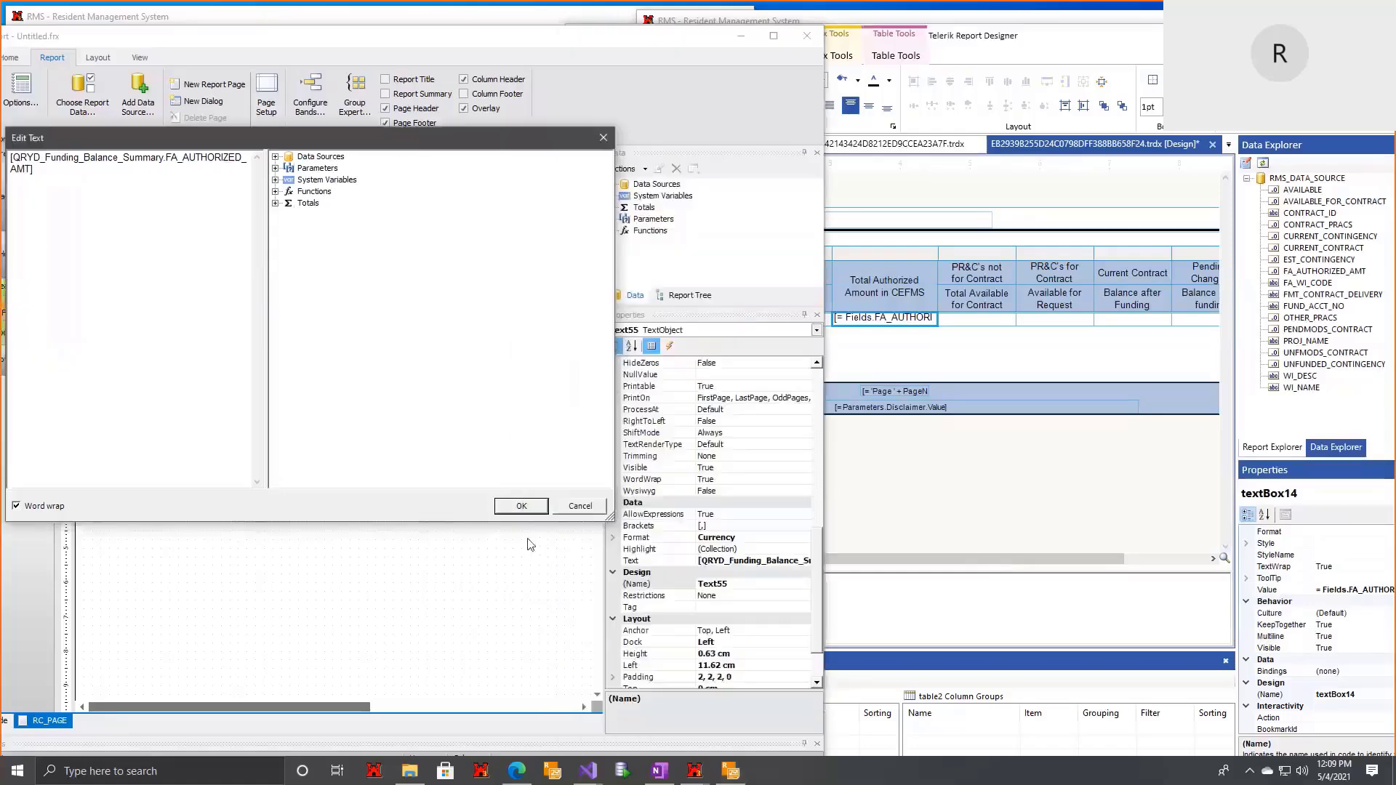
{"action": "left_click", "coordinate": [572, 511]}
{"action": "left_click_drag", "start_coordinate": [339, 706], "coordinate": [397, 707]}
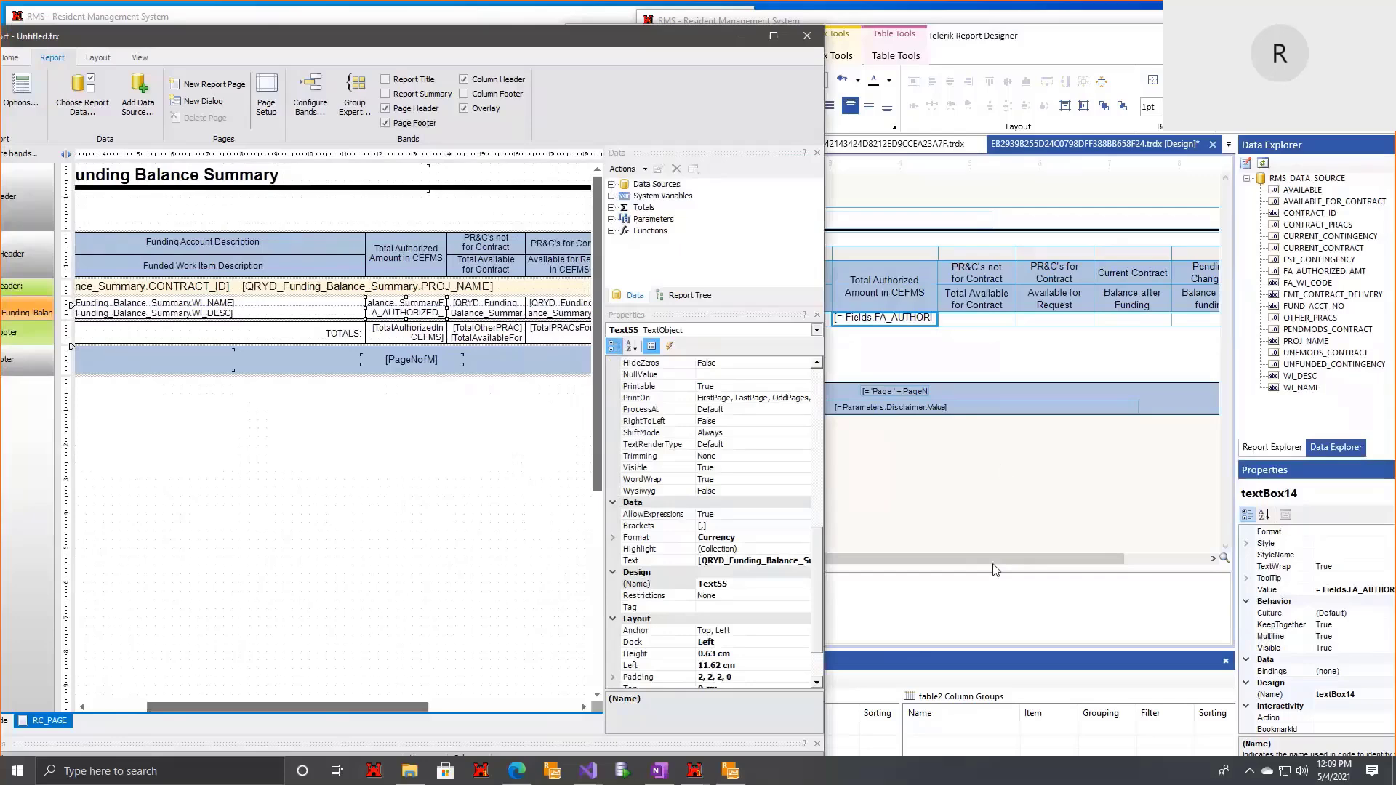
{"action": "left_click_drag", "start_coordinate": [993, 558], "coordinate": [1092, 547]}
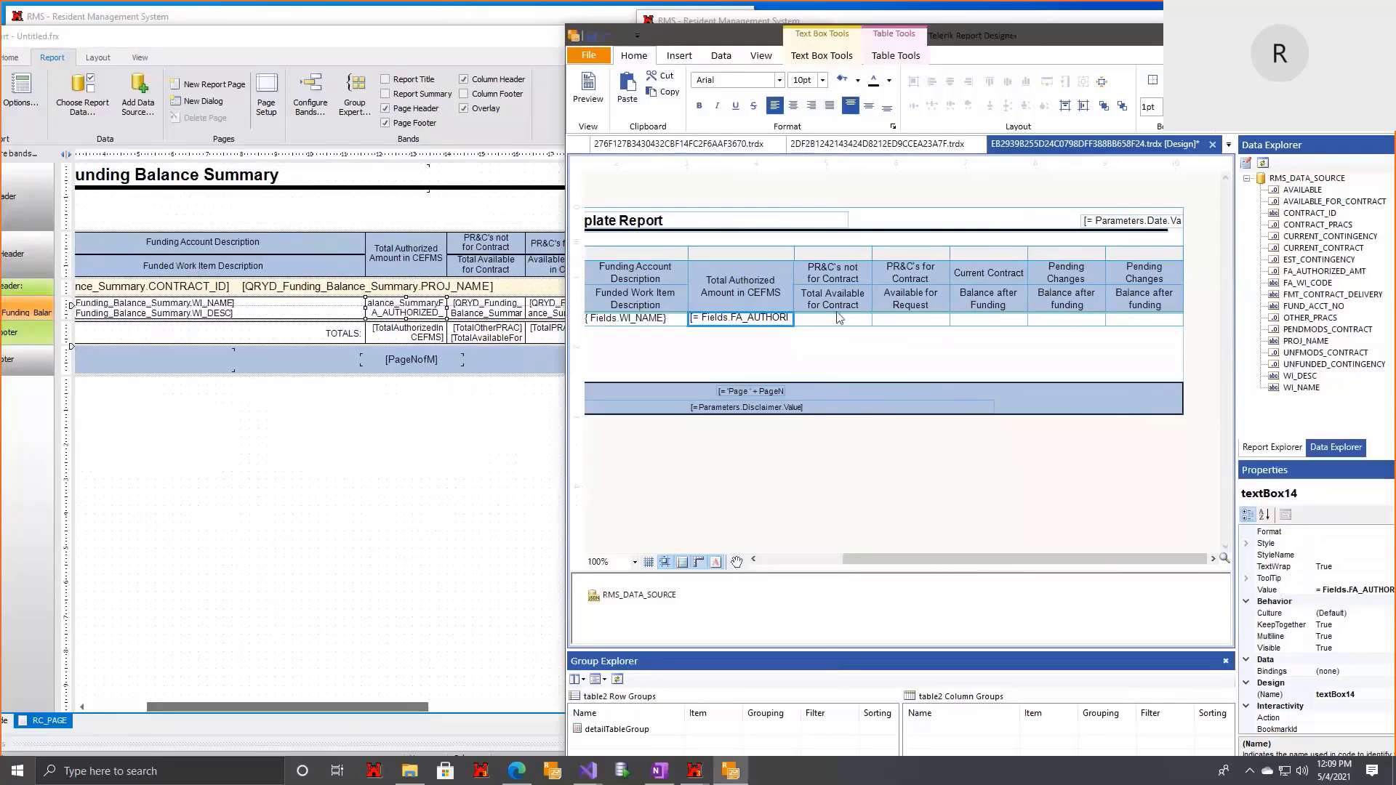
{"action": "right_click", "coordinate": [808, 318]}
{"action": "left_click", "coordinate": [865, 500]}
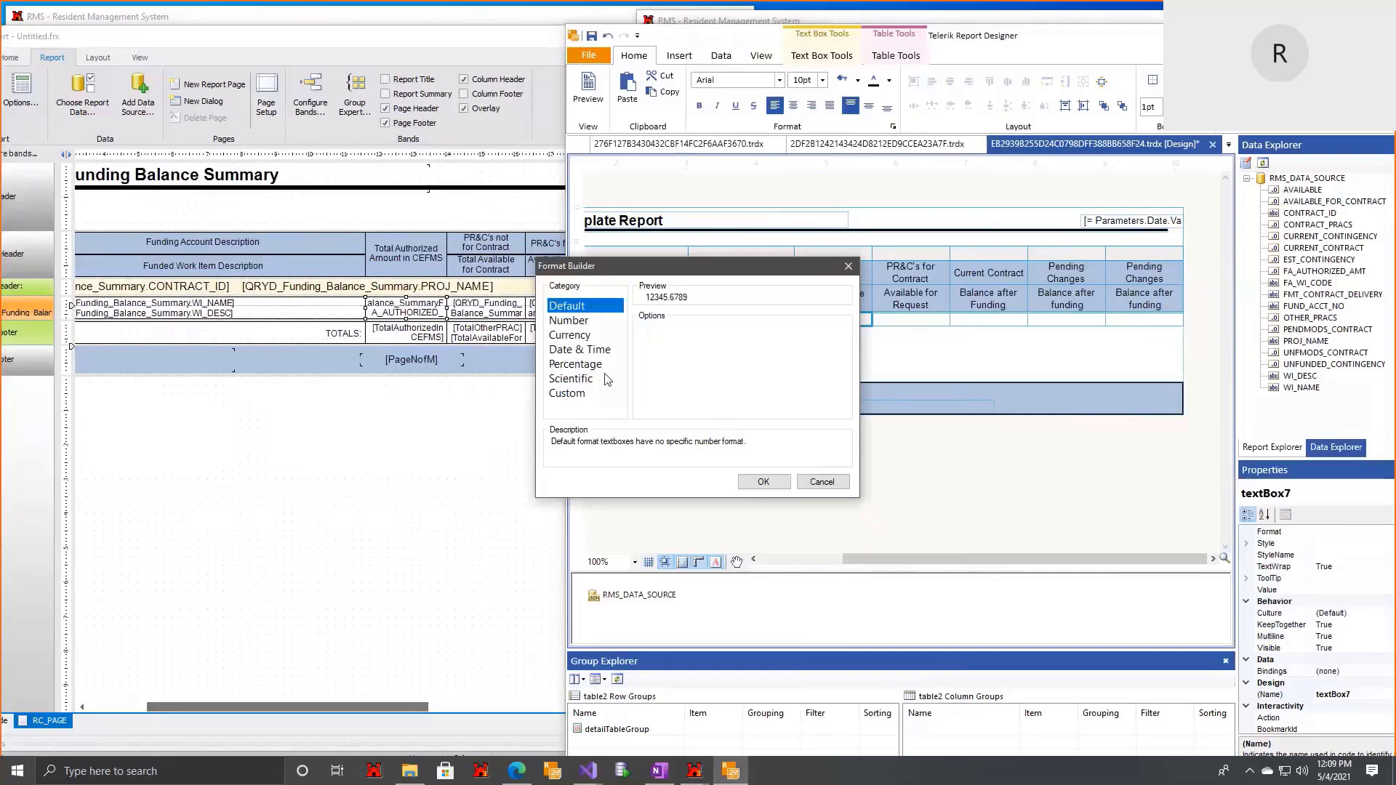
{"action": "left_click", "coordinate": [855, 266]}
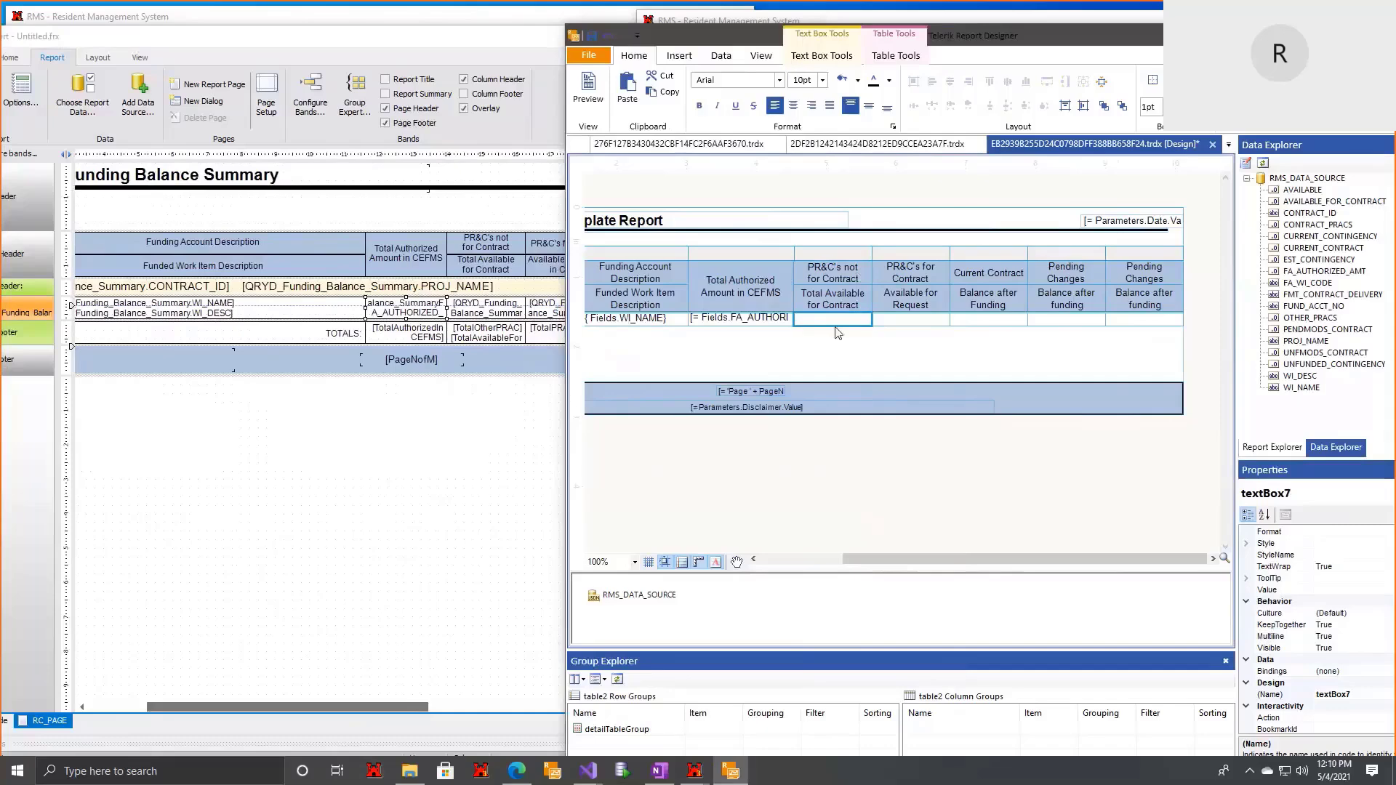
{"action": "right_click", "coordinate": [836, 326]}
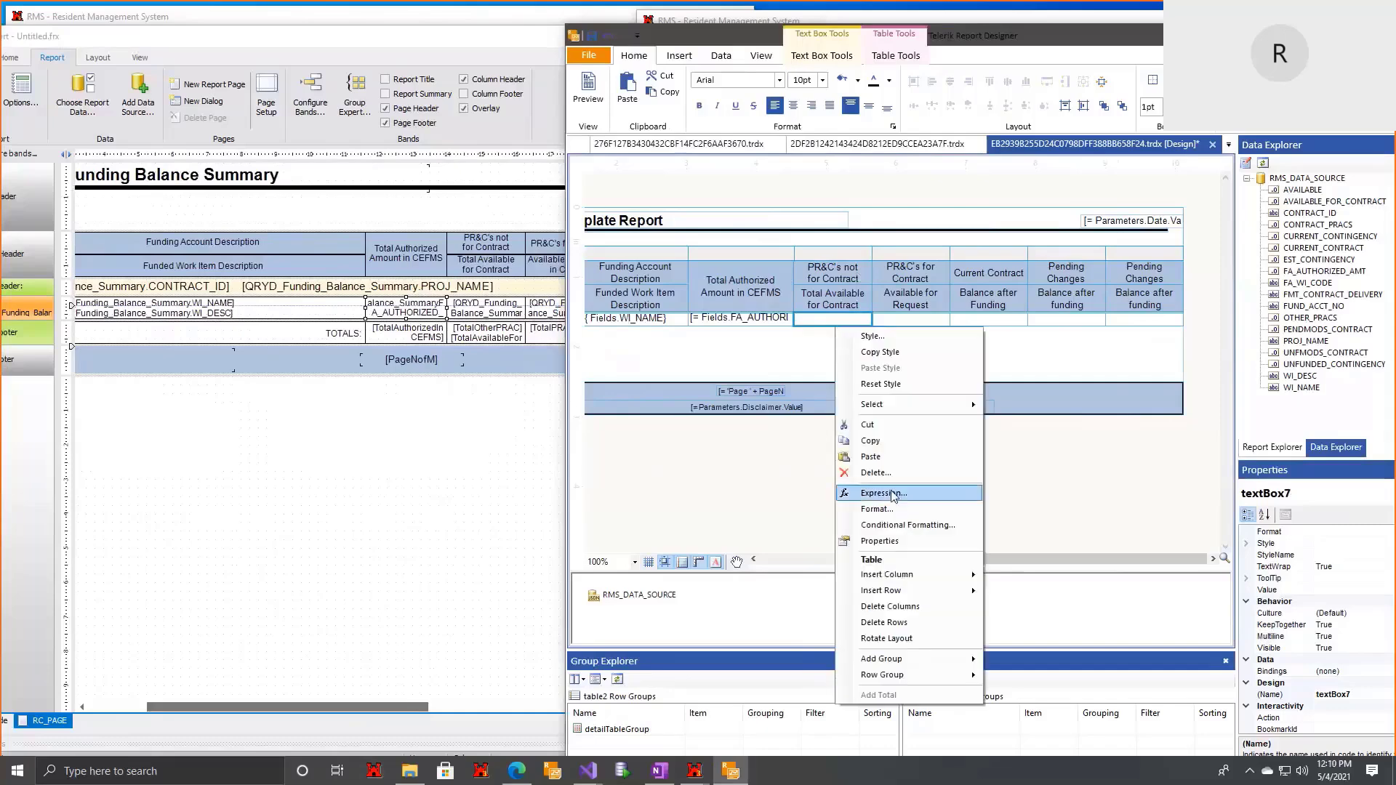
{"action": "right_click", "coordinate": [787, 355]}
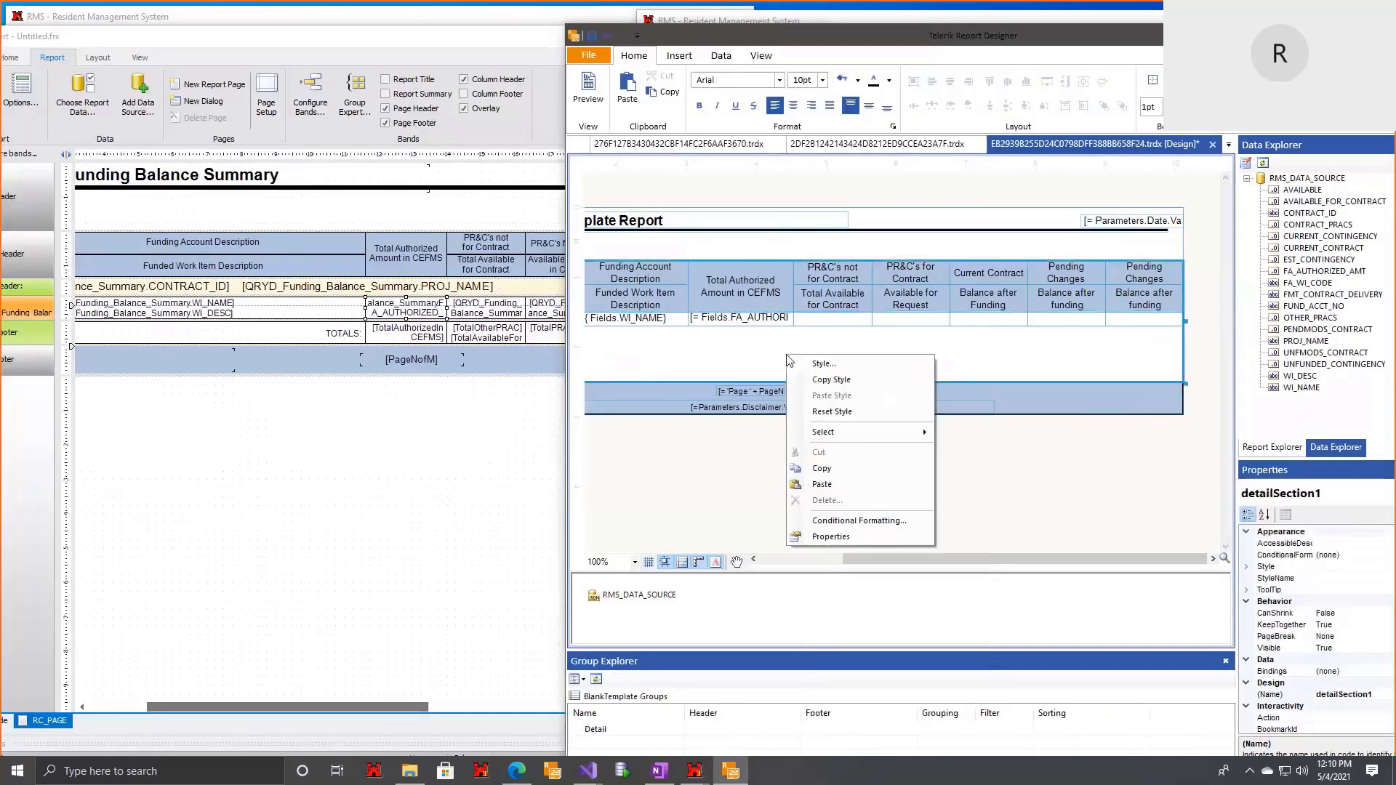
{"action": "right_click", "coordinate": [704, 476]}
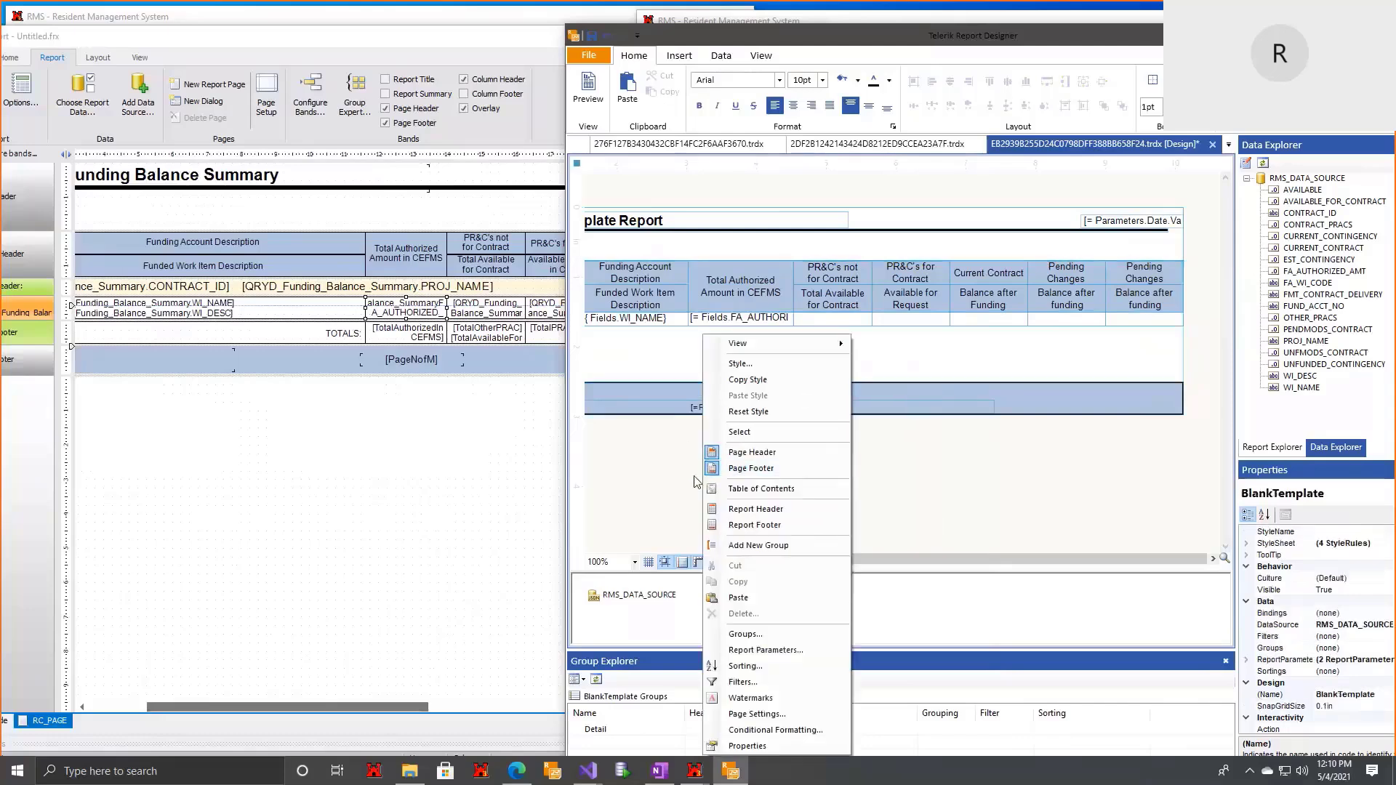
{"action": "left_click", "coordinate": [928, 496]}
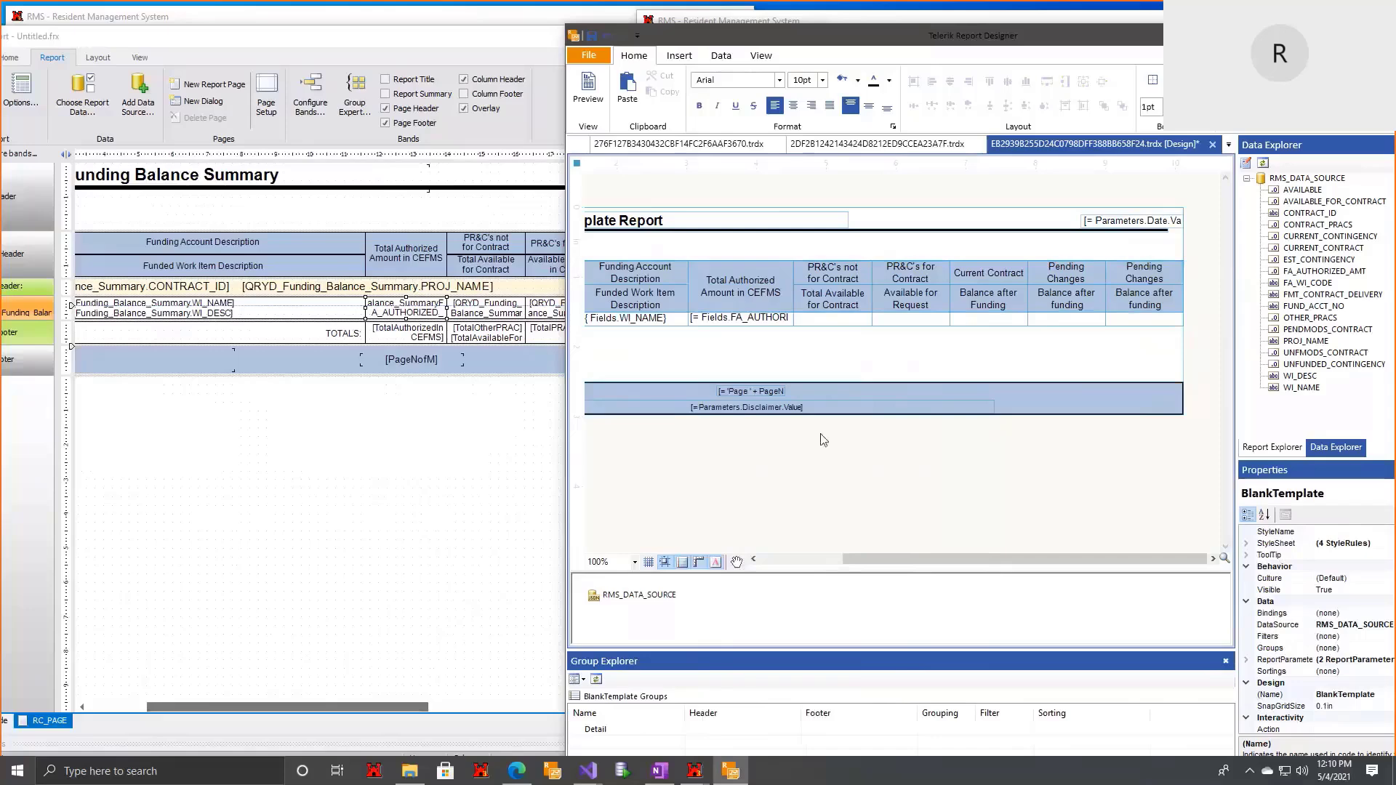
Step: Add a new report parameter named CurrencyFormat to the report's parameter collection
{"action": "right_click", "coordinate": [952, 477]}
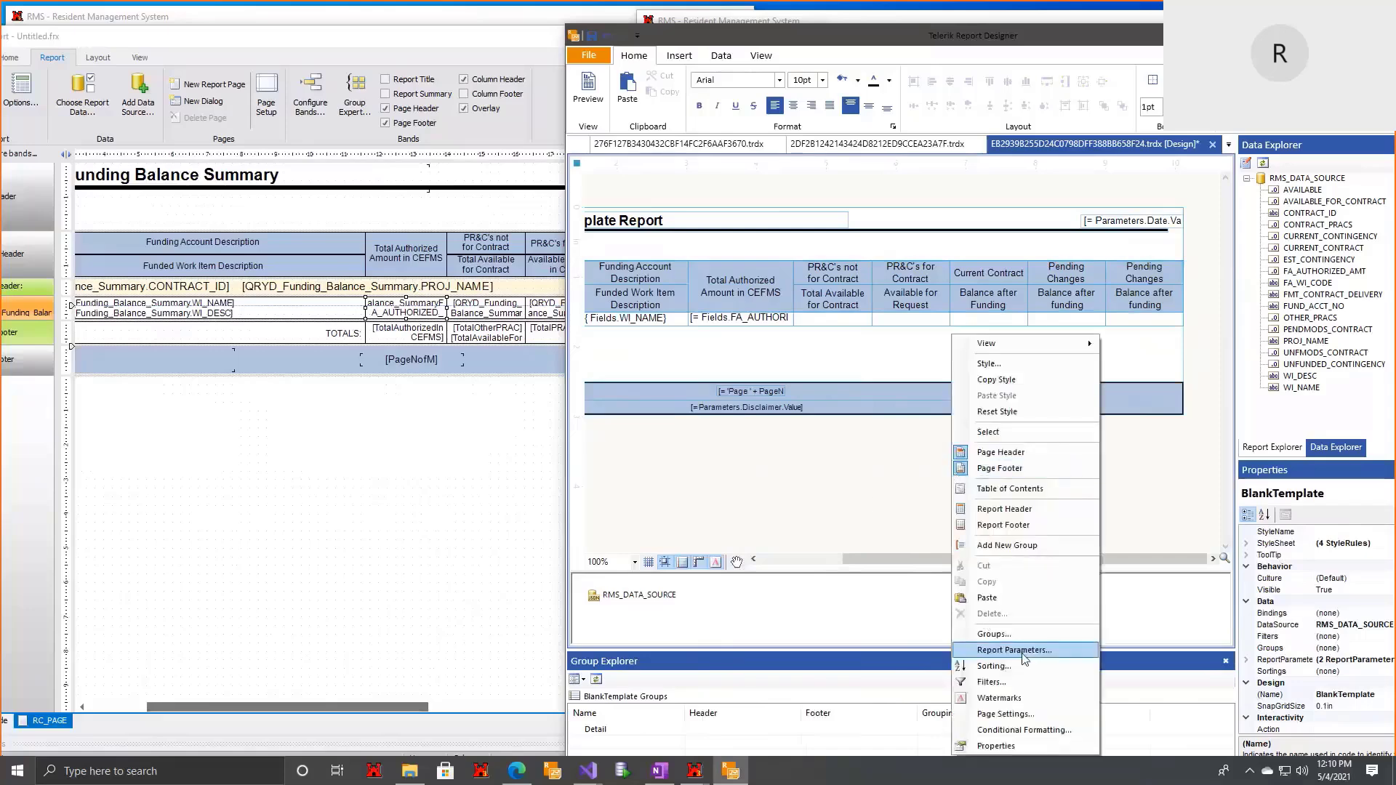
{"action": "left_click", "coordinate": [1017, 650]}
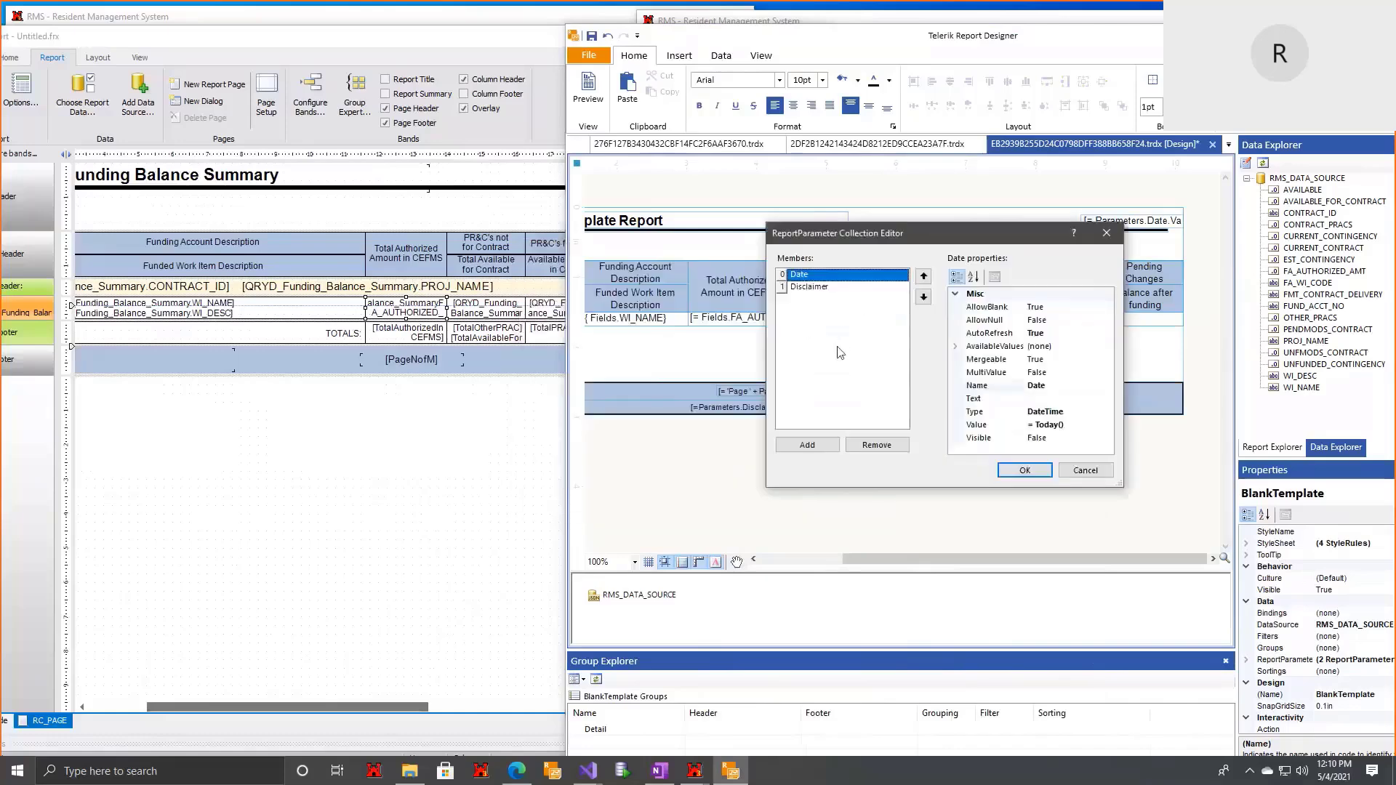
{"action": "left_click", "coordinate": [806, 289]}
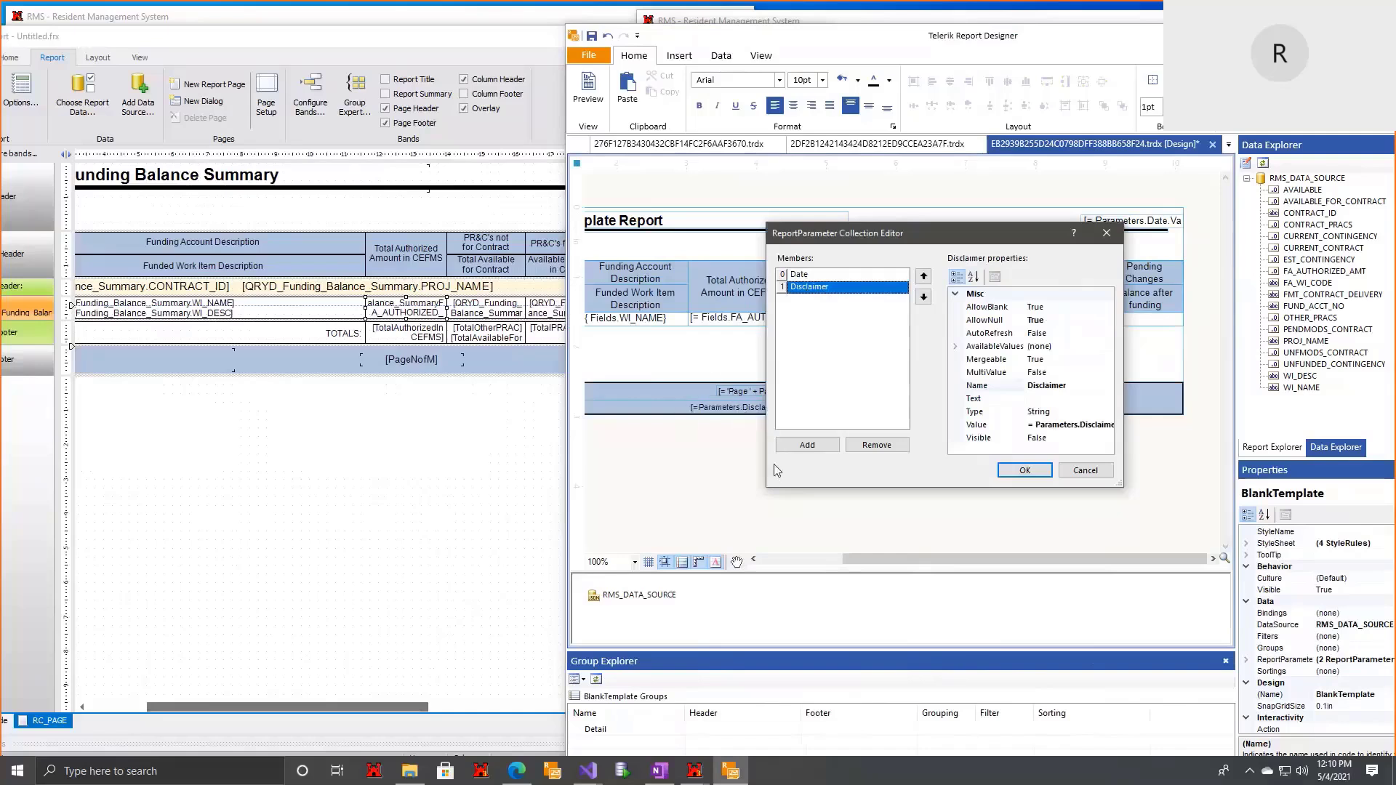
{"action": "left_click", "coordinate": [805, 446]}
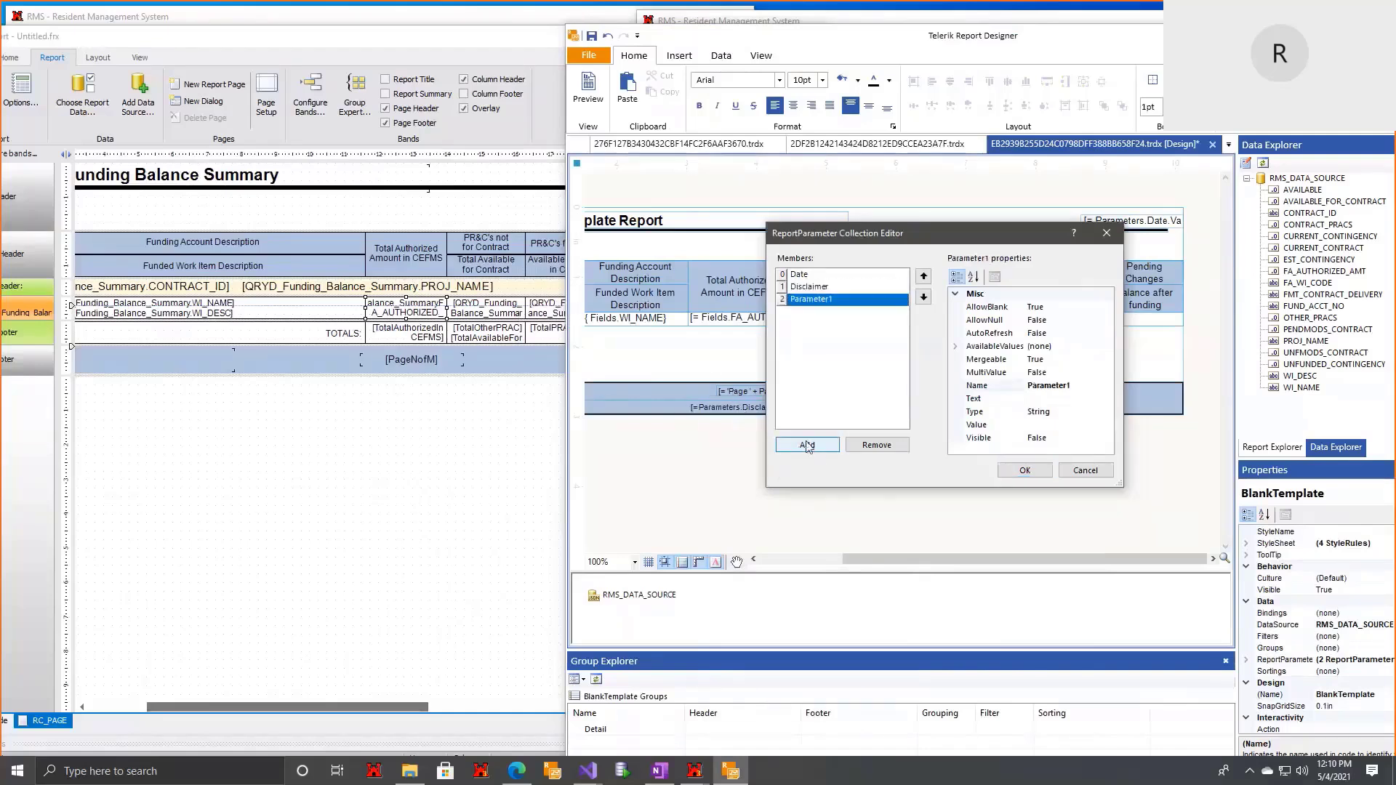
{"action": "left_click", "coordinate": [1089, 385]}
{"action": "left_click", "coordinate": [1088, 386]}
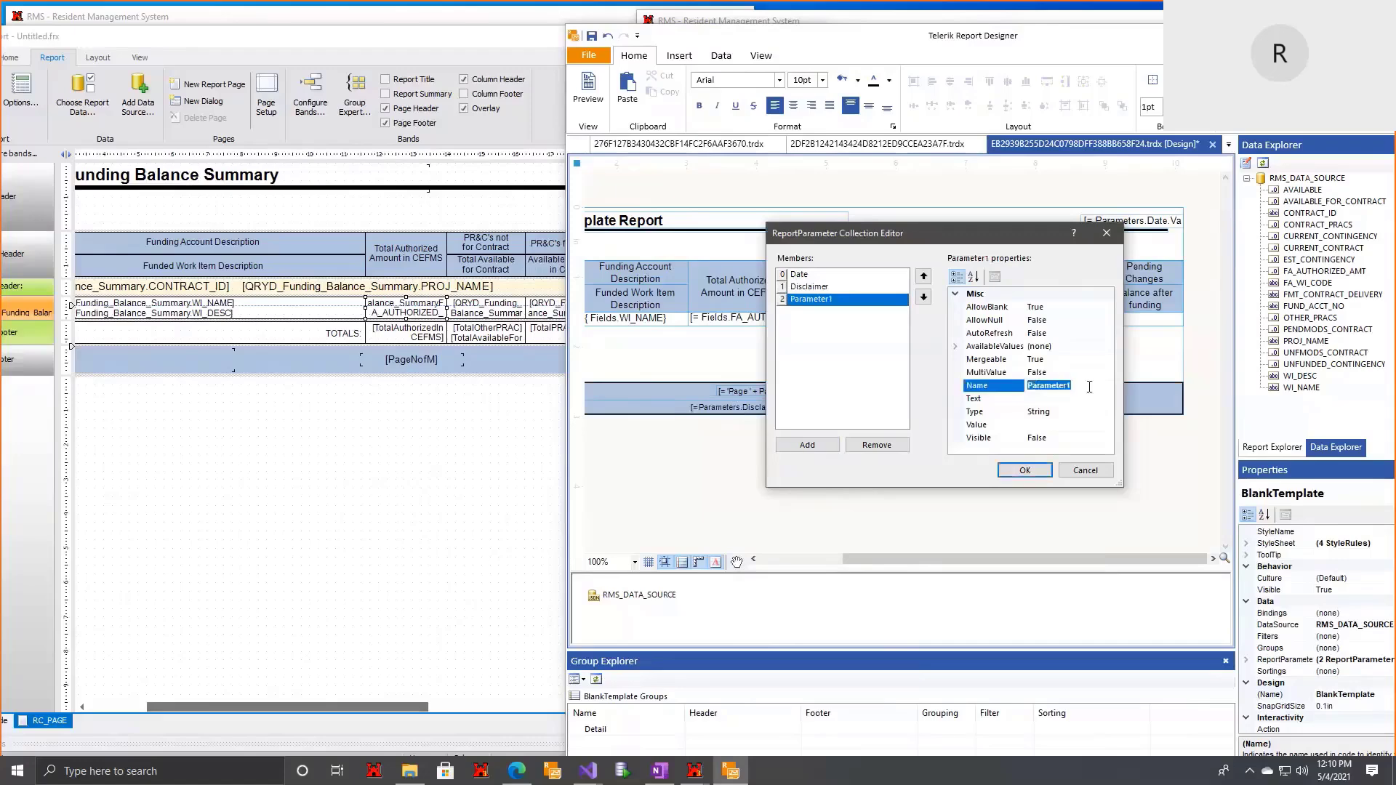
{"action": "type", "text": "uurrencyFormat"}
Step: Set the CurrencyFormat parameter's Text property to {0 : $#,0.00} and apply the parameter changes
{"action": "key", "text": "alt+Tab"}
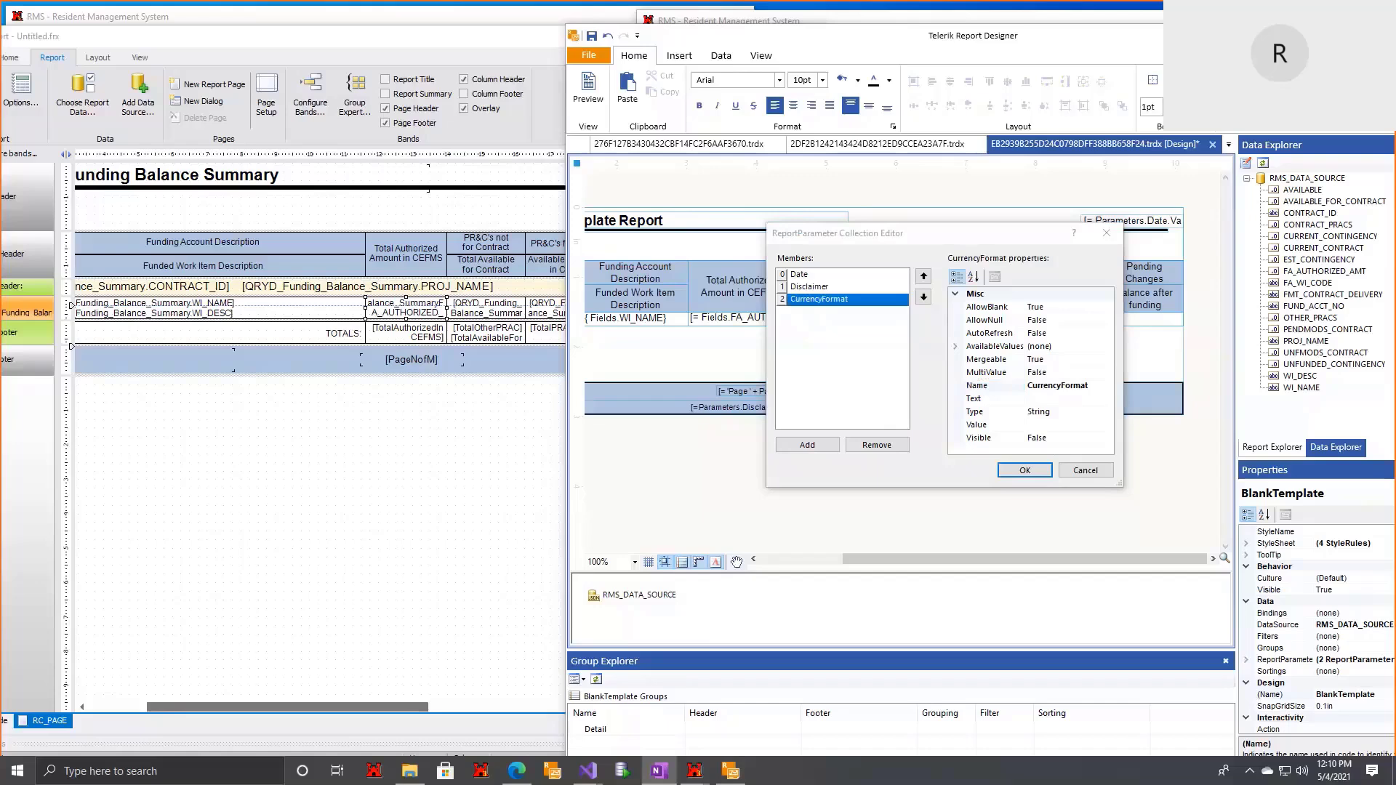
{"action": "left_click", "coordinate": [1054, 399]}
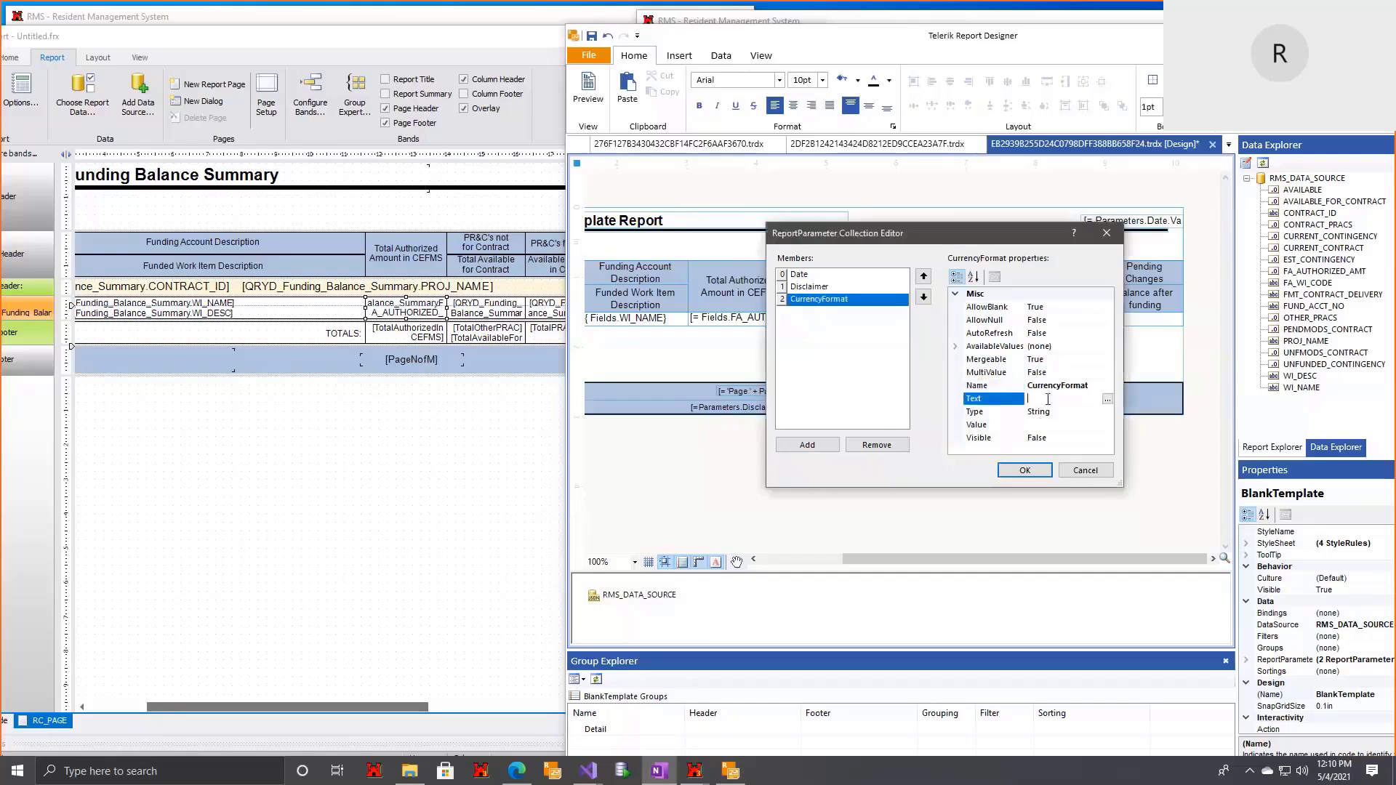
{"action": "type", "text": "{0 : $#,0.00}"}
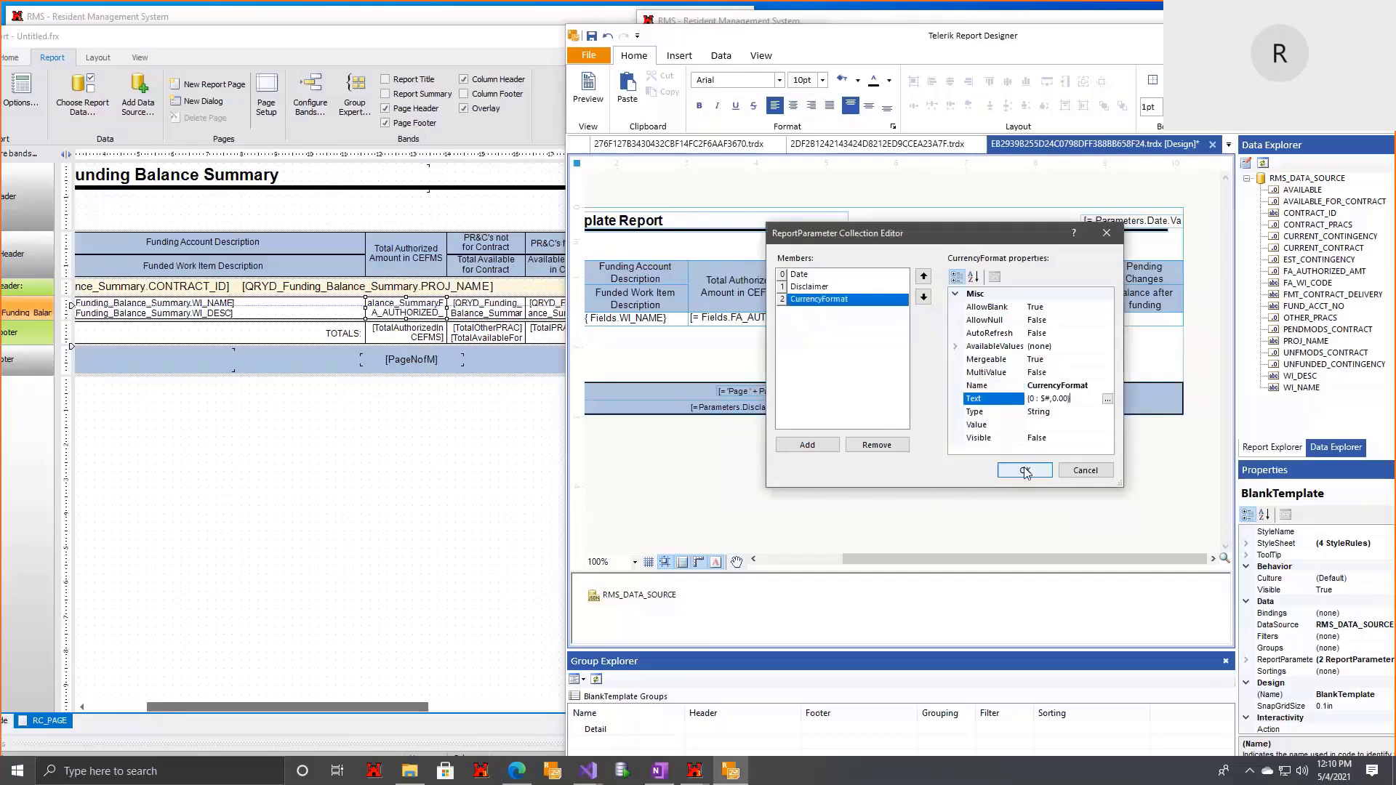
{"action": "left_click", "coordinate": [1025, 471]}
Step: Select the empty detail cell under Total Available for Contract, with the original report's matching detail cell text open beside it for reference
{"action": "left_click", "coordinate": [830, 311]}
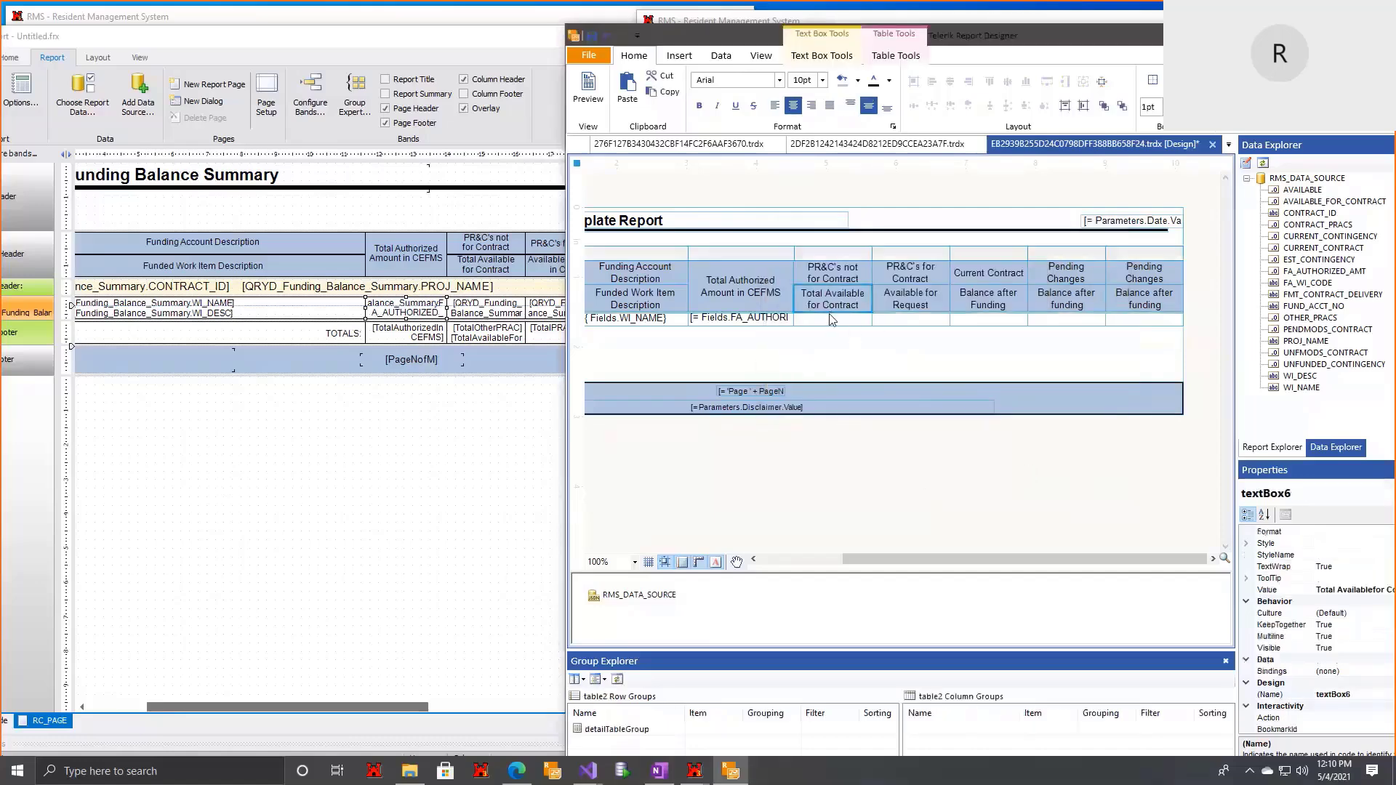
{"action": "left_click", "coordinate": [833, 319]}
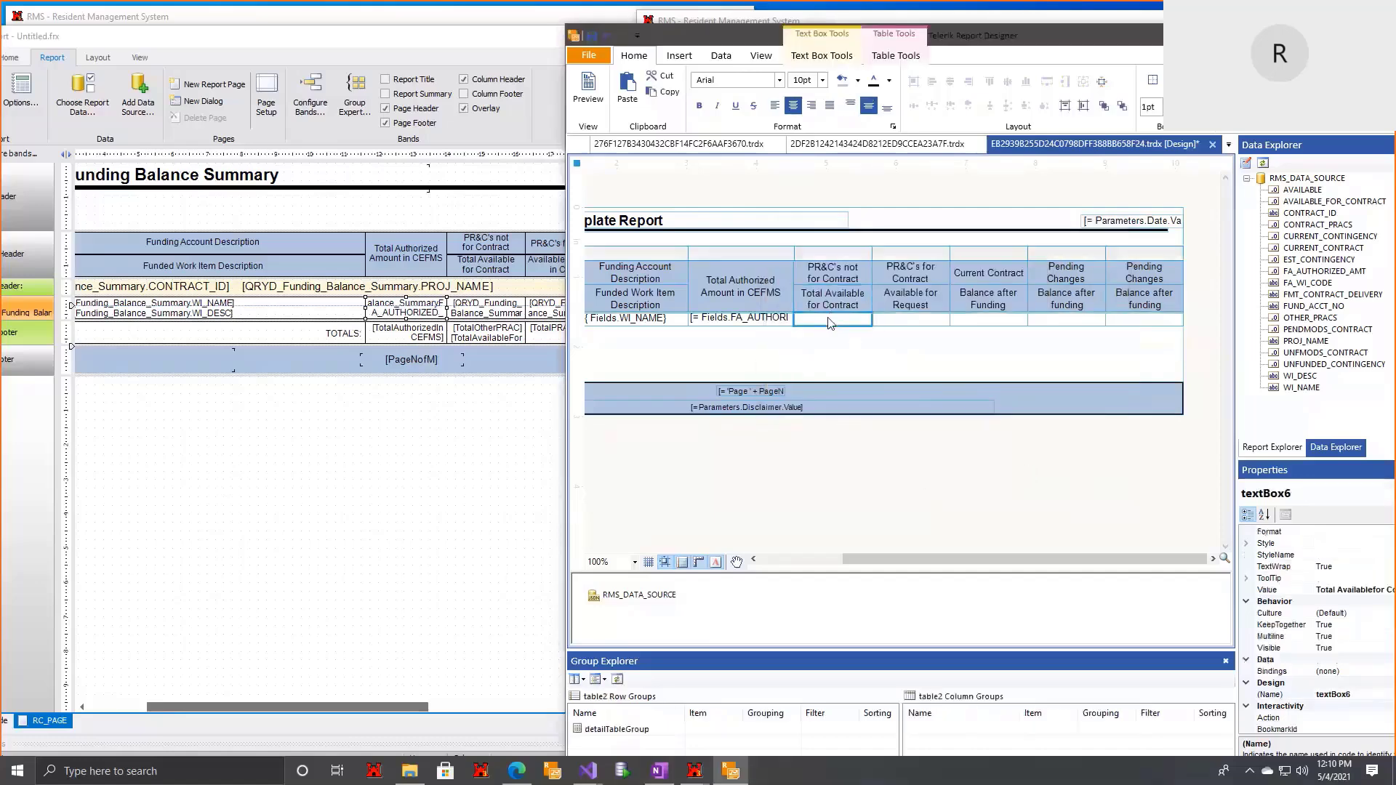
{"action": "double_click", "coordinate": [481, 309]}
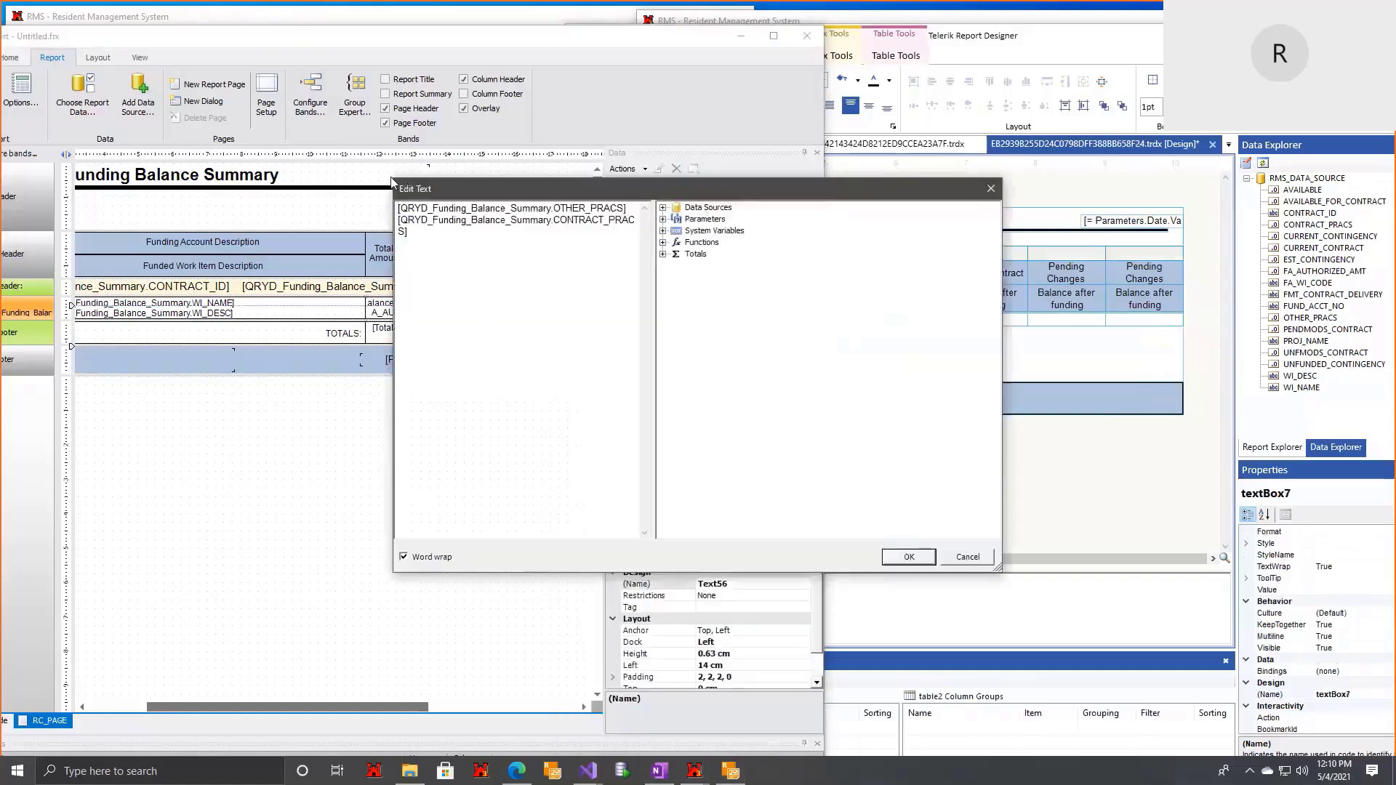
{"action": "left_click_drag", "start_coordinate": [552, 189], "coordinate": [249, 171]}
{"action": "left_click", "coordinate": [890, 345]}
{"action": "left_click", "coordinate": [844, 321]}
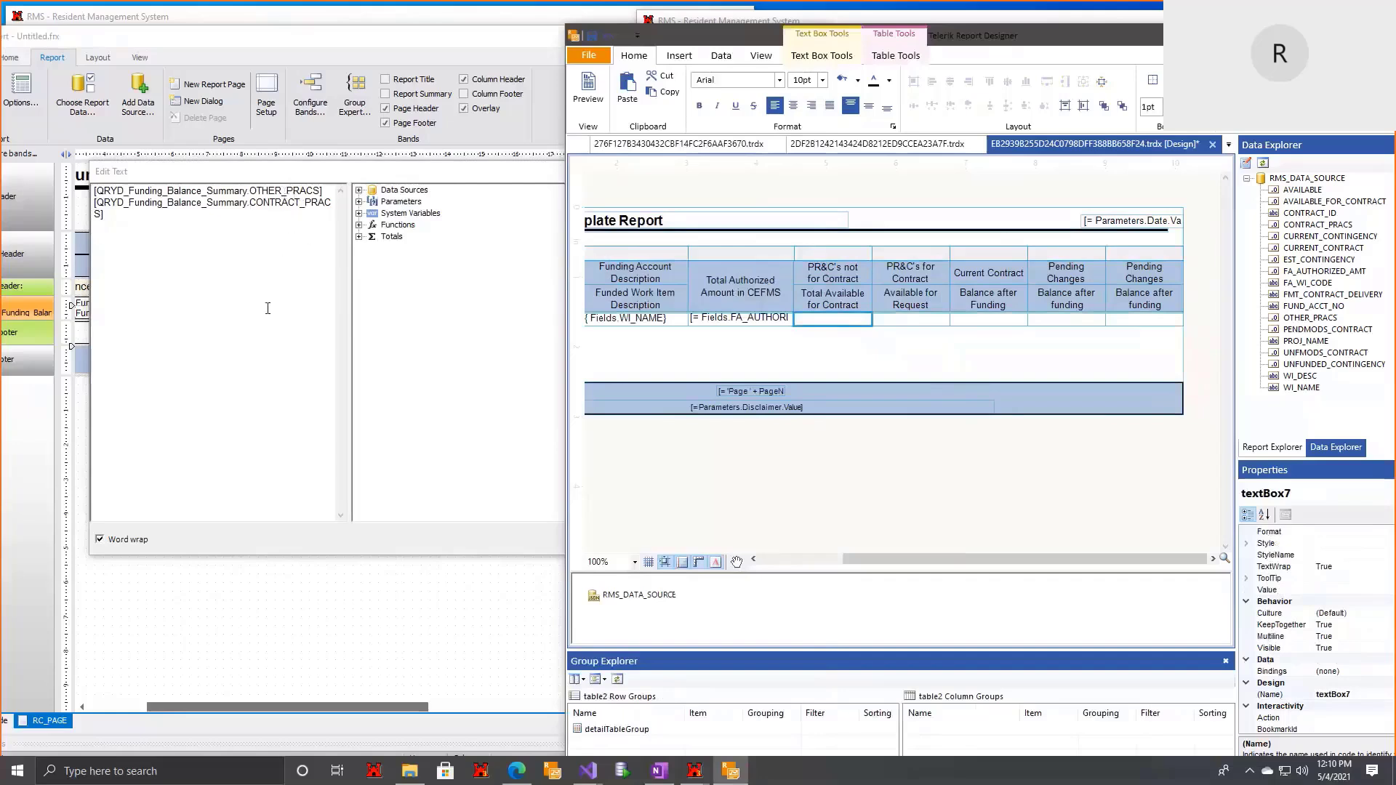
Step: Start the selected cell's expression with the Format text function enclosed in curly braces
{"action": "right_click", "coordinate": [819, 319]}
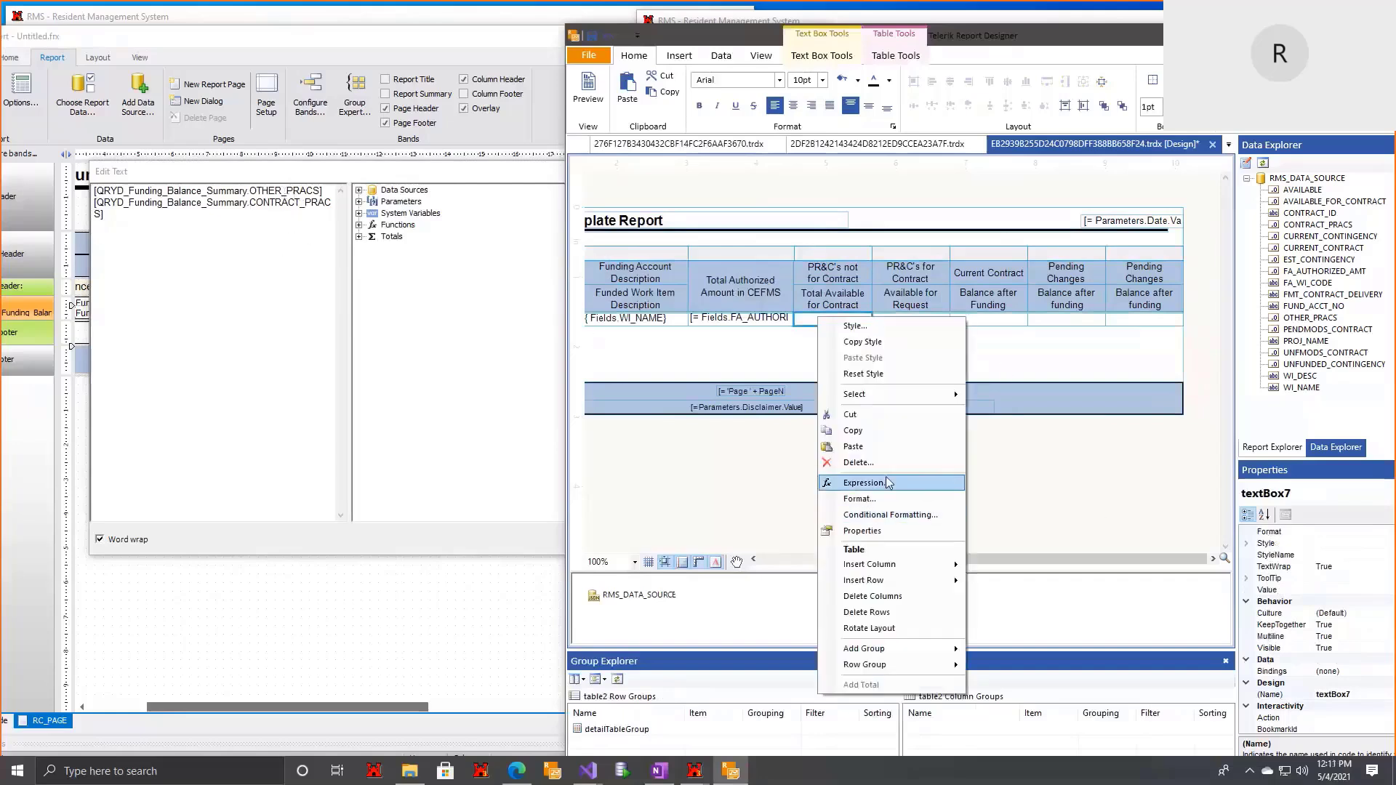
{"action": "left_click_drag", "start_coordinate": [873, 175], "coordinate": [820, 178]}
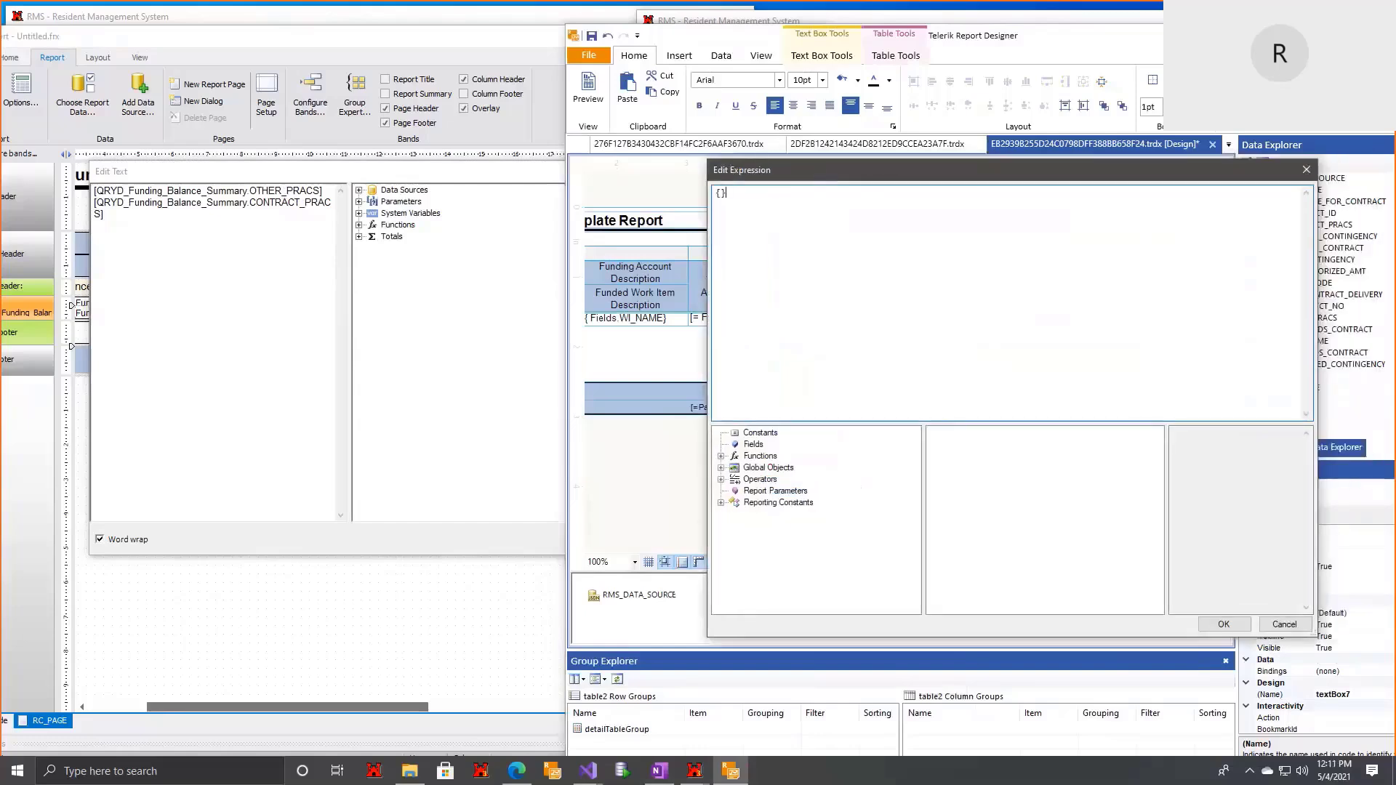
{"action": "left_click", "coordinate": [721, 455]}
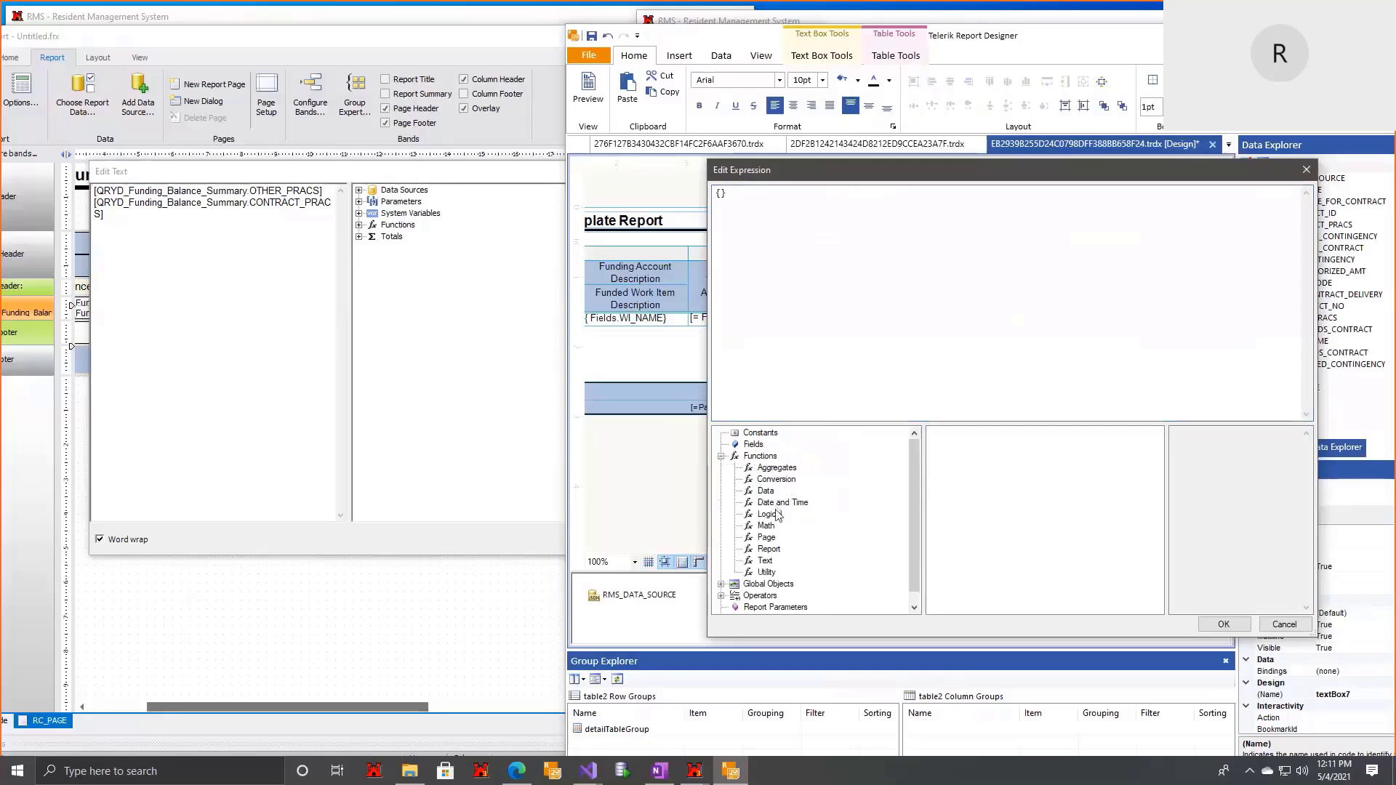
{"action": "left_click", "coordinate": [771, 561]}
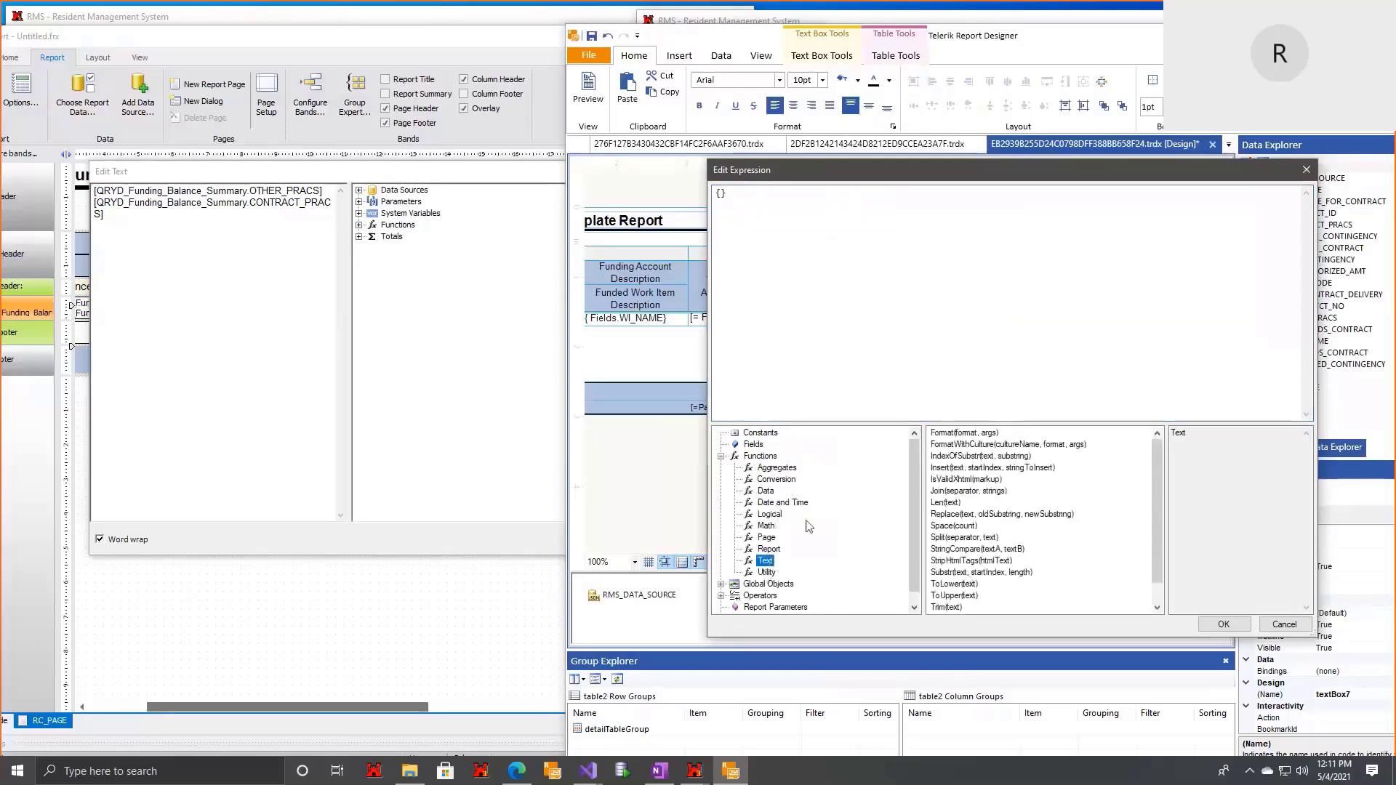
{"action": "double_click", "coordinate": [958, 433]}
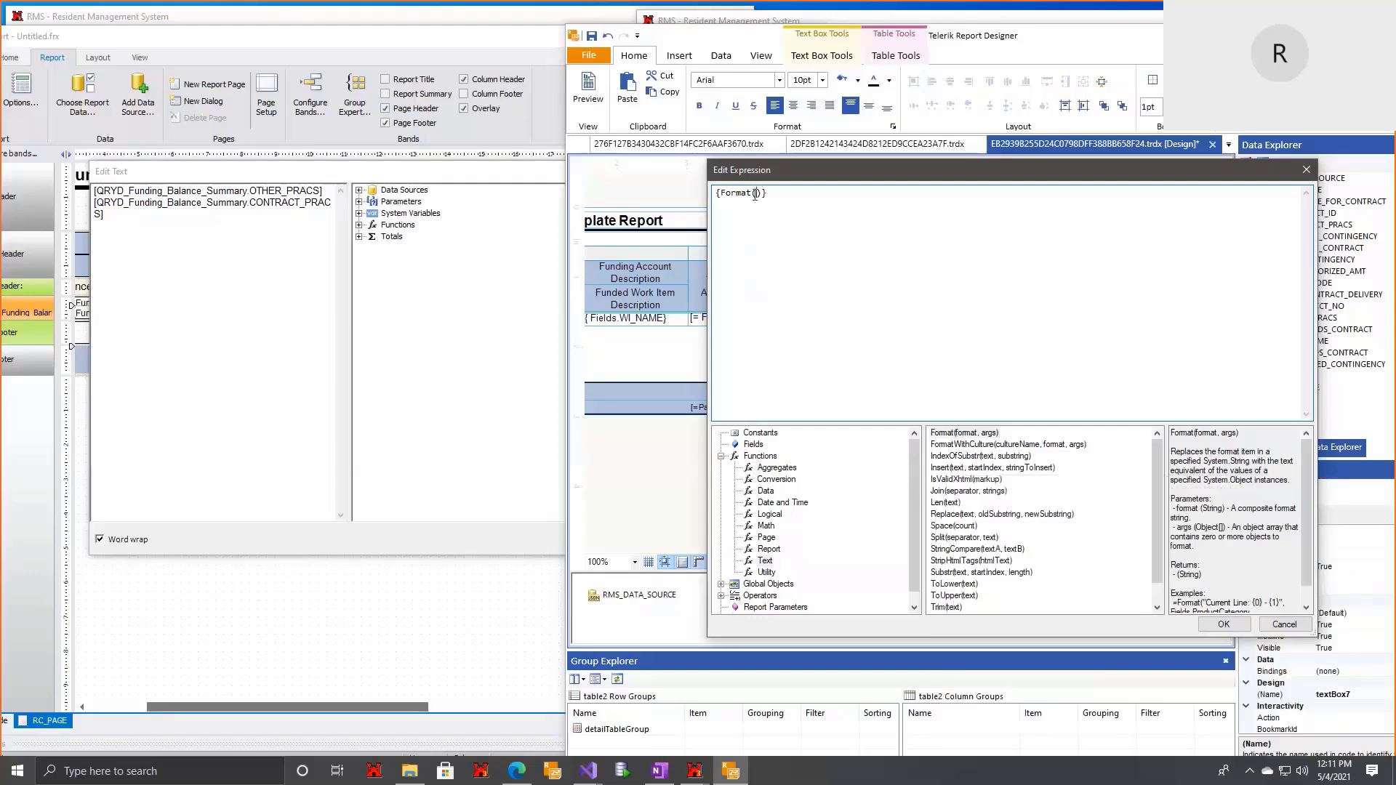
Step: Fill the Format function's arguments with the CurrencyFormat parameter's value and the OTHER_PRACS field
{"action": "left_click", "coordinate": [772, 607]}
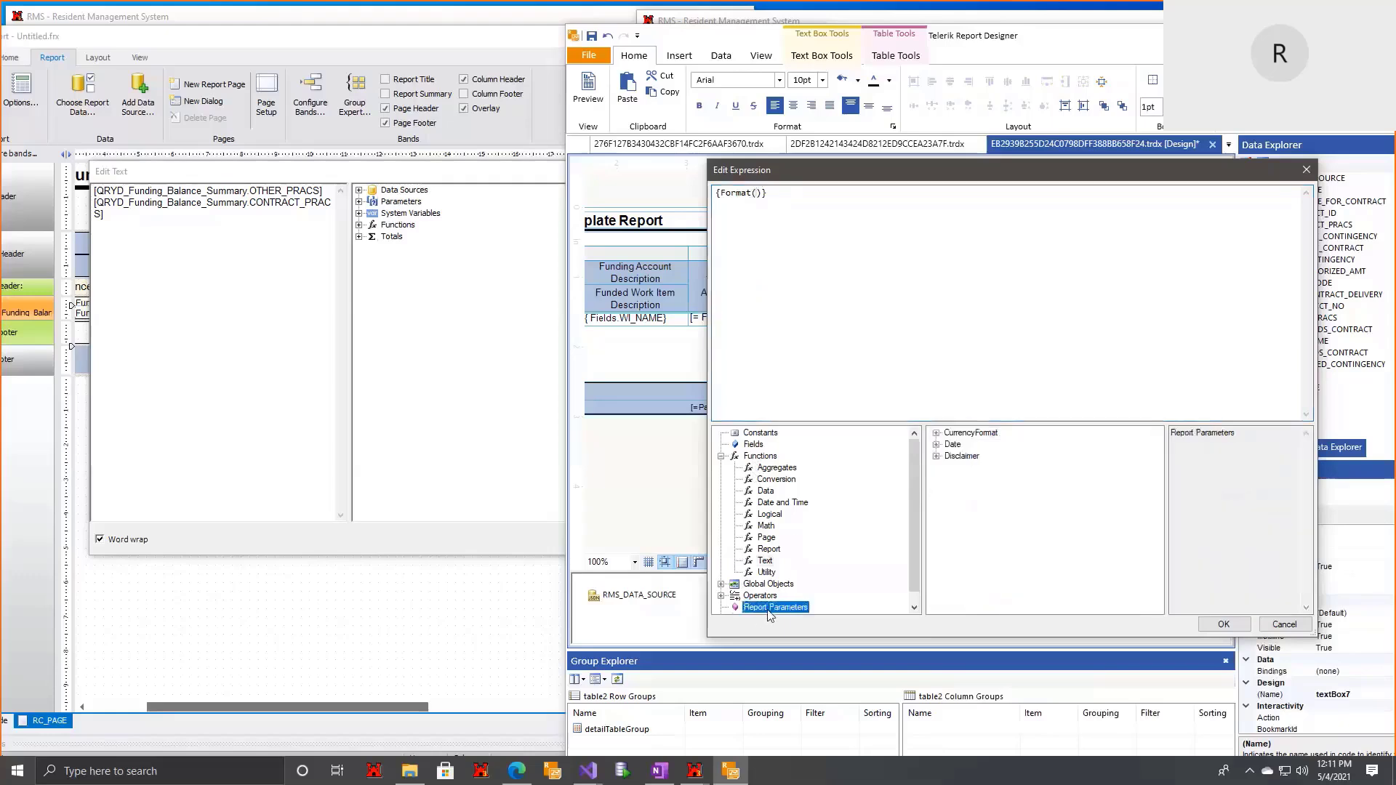
{"action": "double_click", "coordinate": [970, 433]}
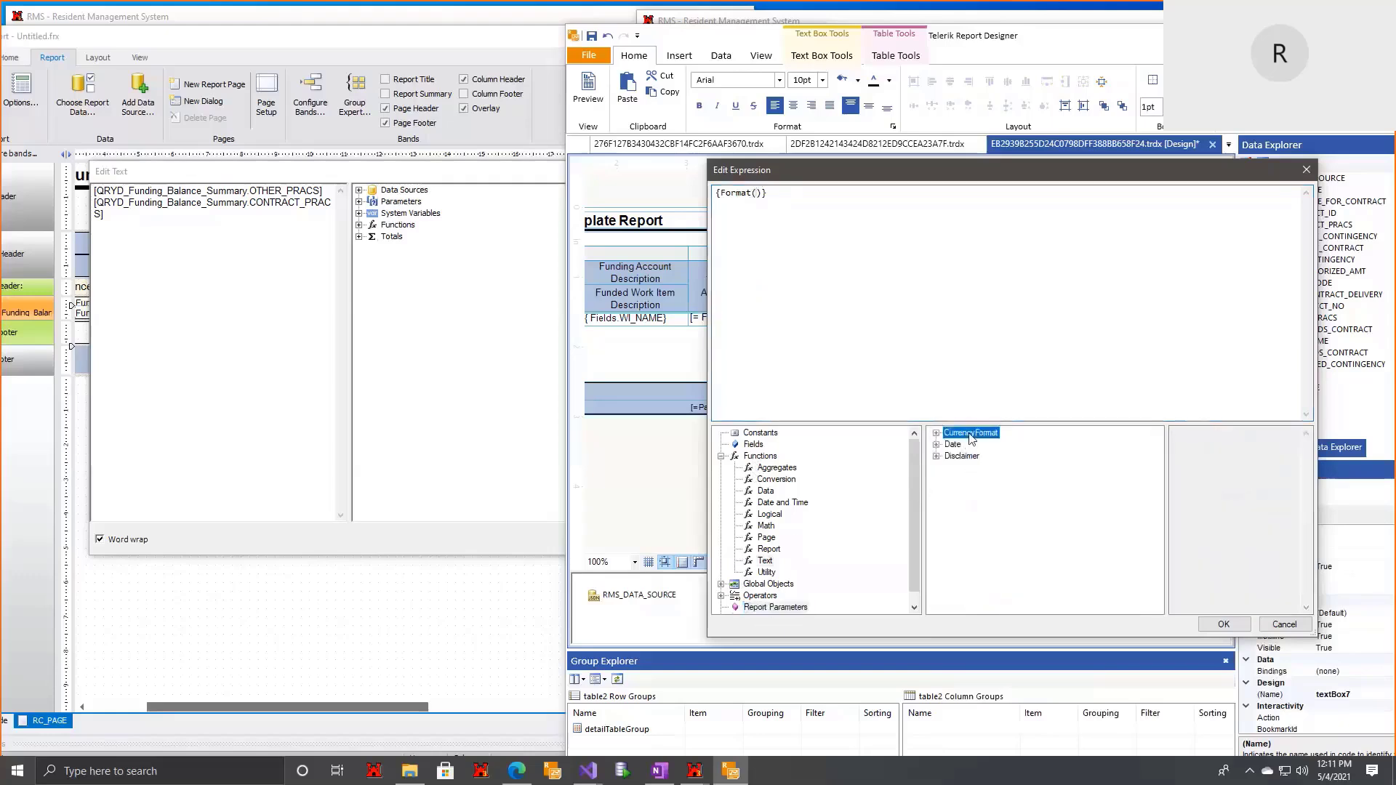
{"action": "type", "text": ","}
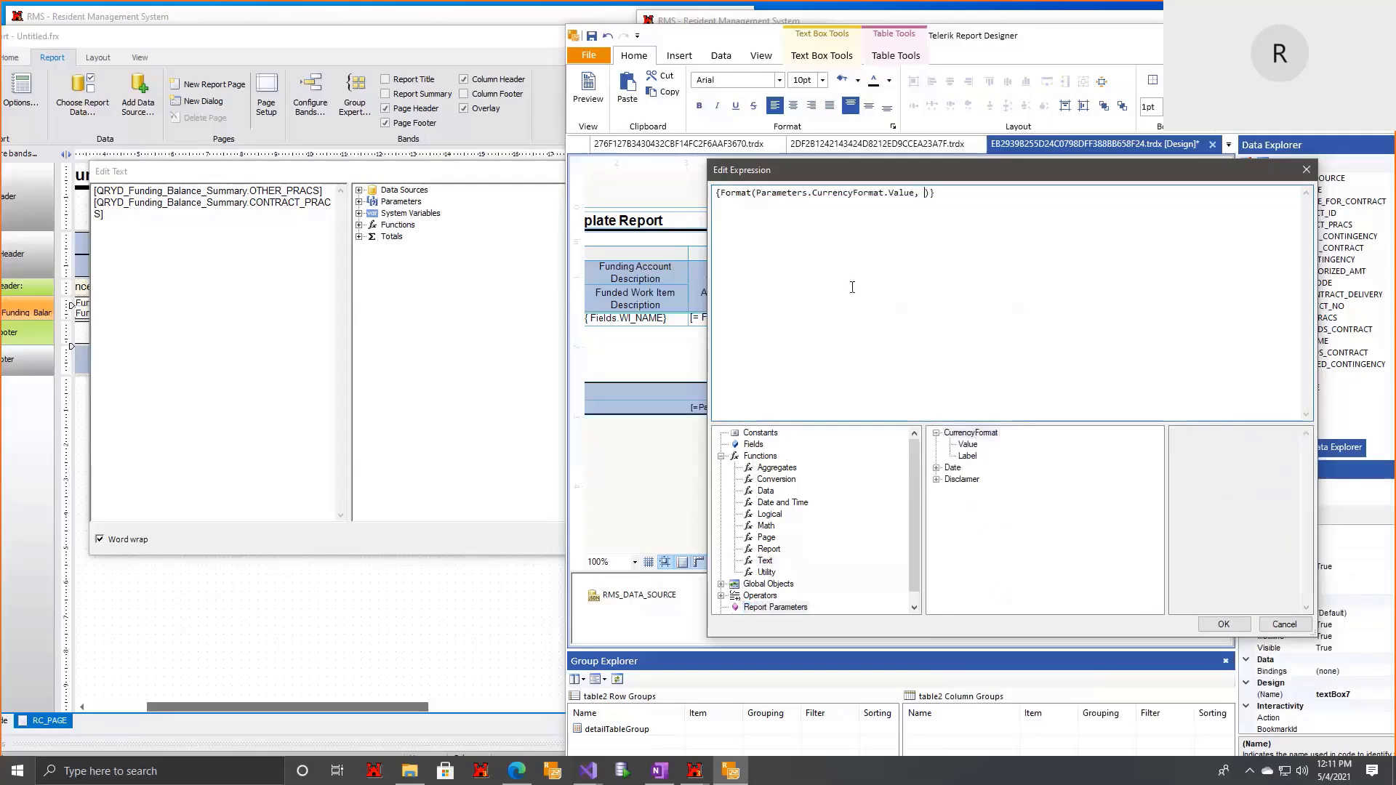
{"action": "left_click", "coordinate": [754, 444]}
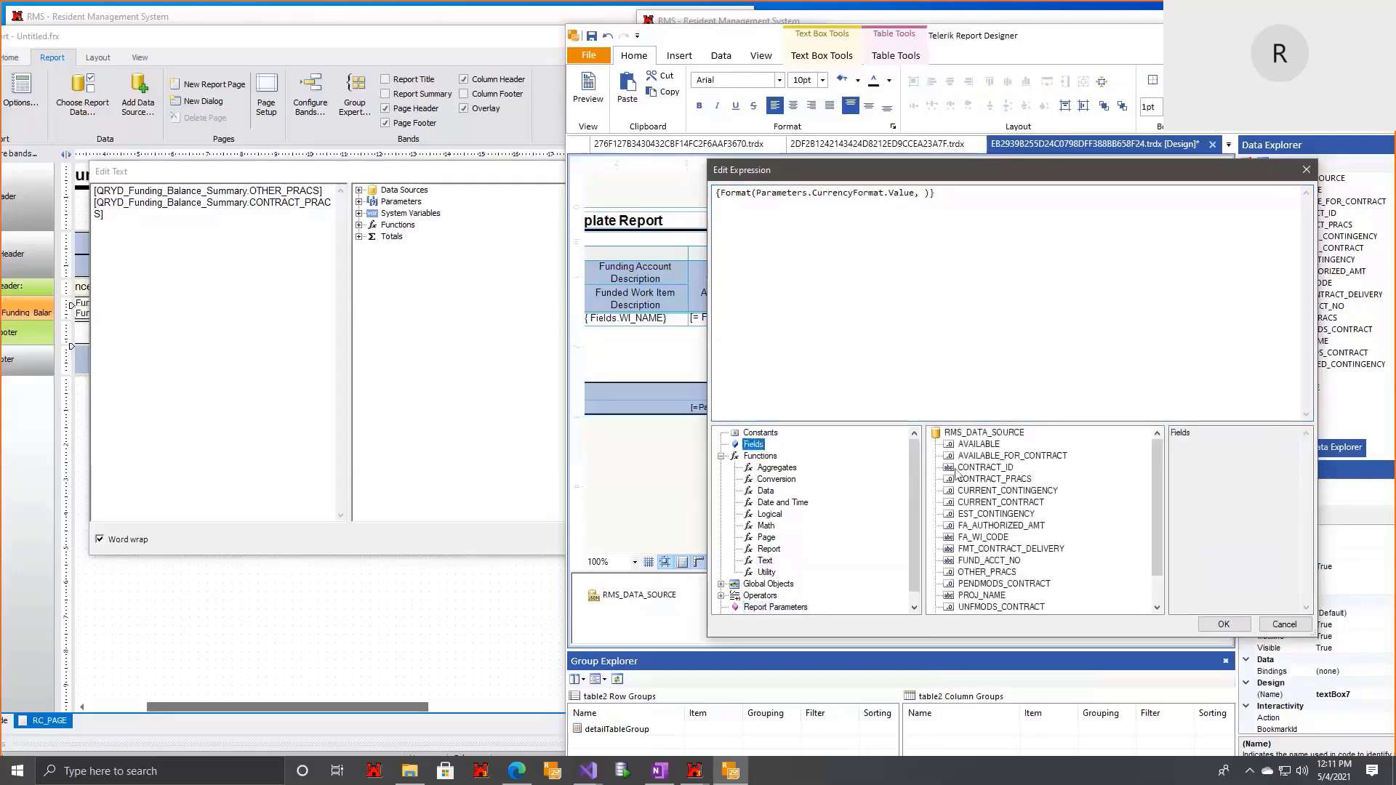
{"action": "scroll", "coordinate": [1003, 545], "scroll_direction": "down", "scroll_amount": 1}
{"action": "double_click", "coordinate": [1002, 542]}
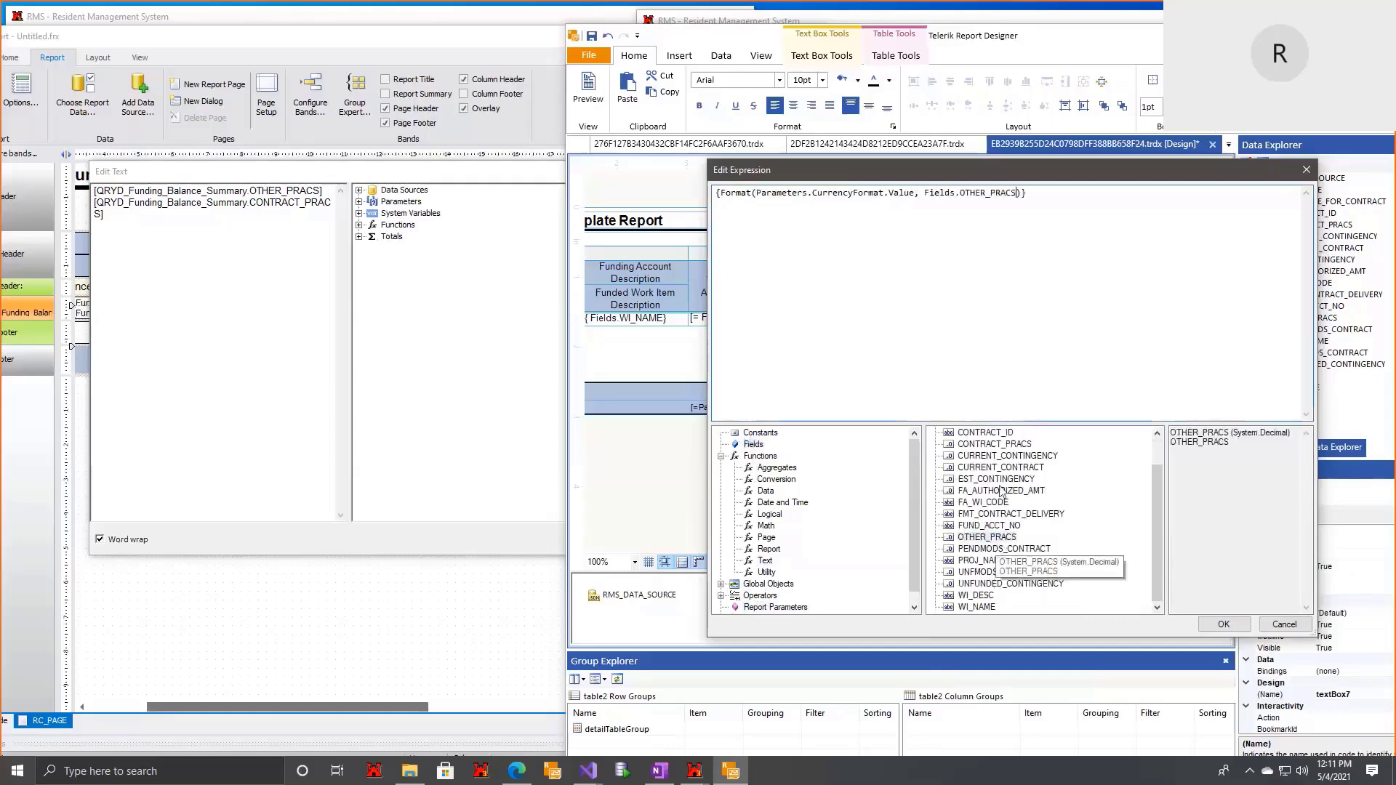
Step: Duplicate the Format expression on a second line, replace its field with CONTRACT_PRACS, and apply the cell's expression
{"action": "left_click_drag", "start_coordinate": [1085, 211], "coordinate": [697, 210]}
{"action": "key", "text": "ctrl+c"}
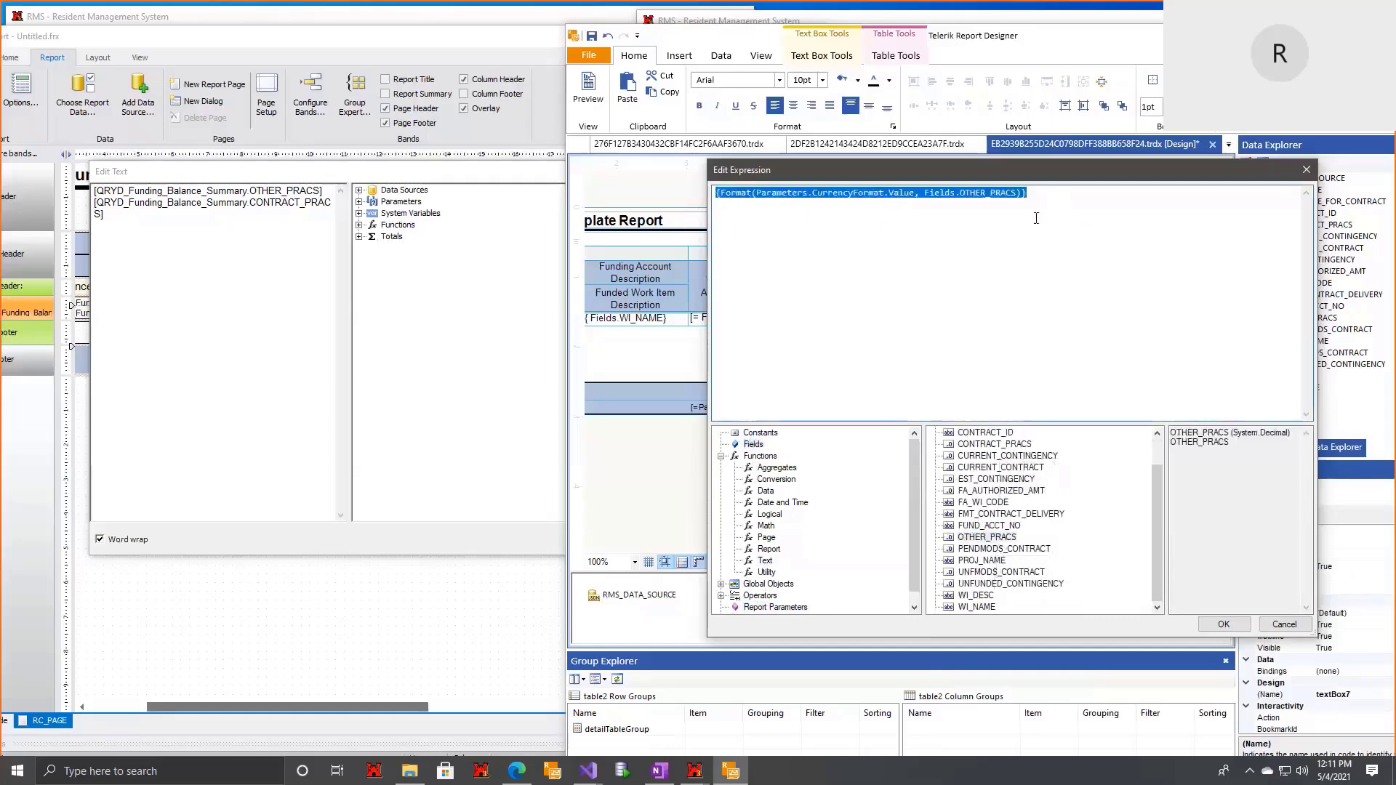
{"action": "left_click", "coordinate": [1036, 219]}
{"action": "key", "text": "Return"}
{"action": "key", "text": "ctrl+v"}
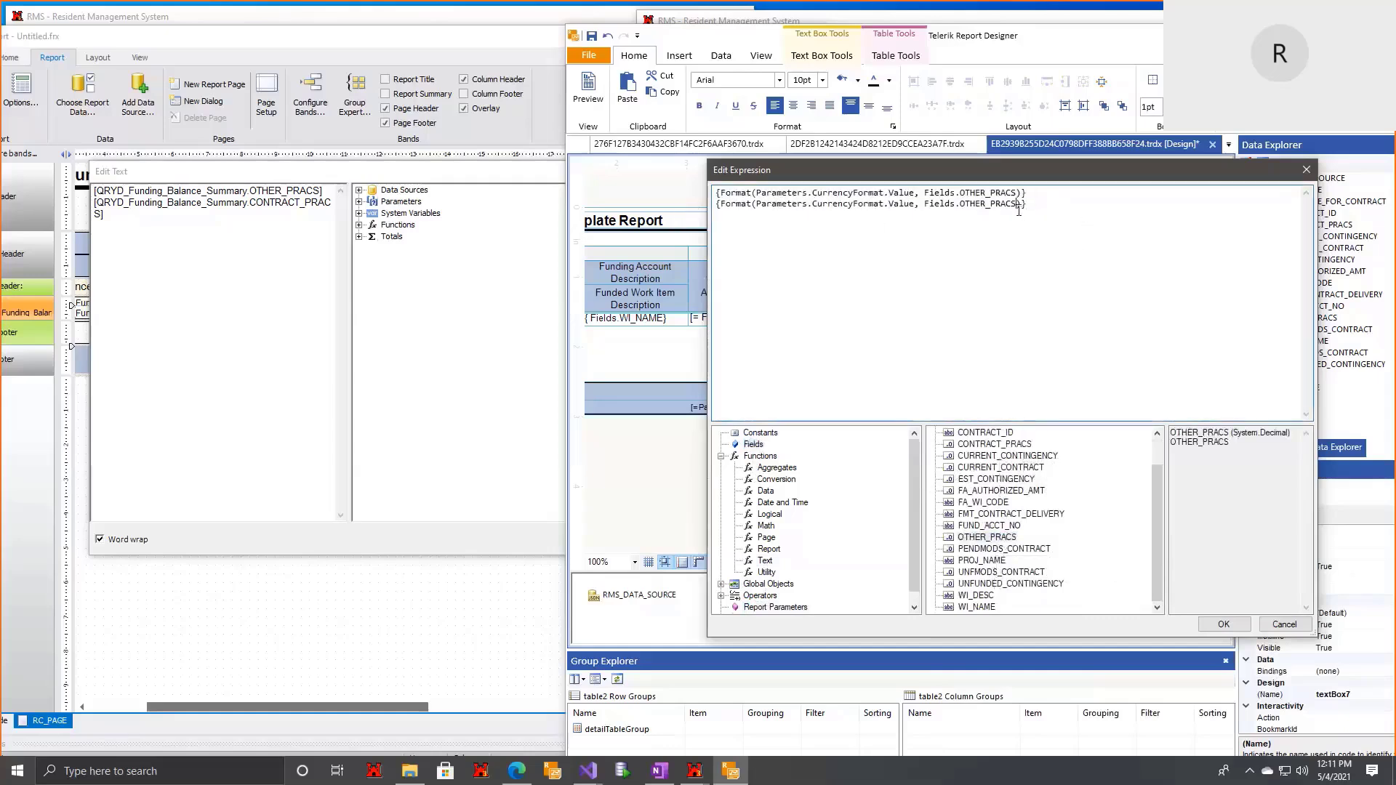
{"action": "key", "text": "ctrl+shift+Left"}
{"action": "key", "text": "ctrl+shift+Left"}
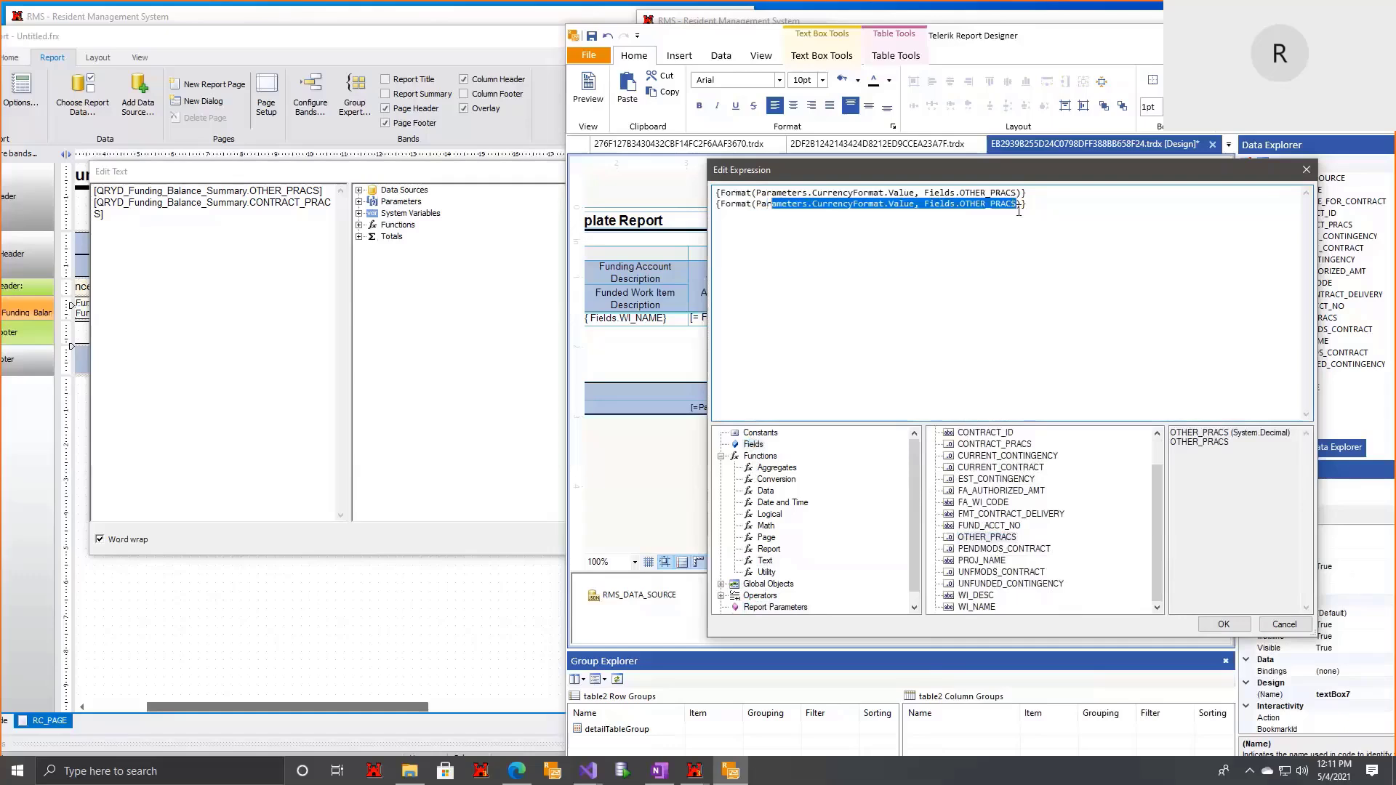
{"action": "key", "text": "shift+Right"}
{"action": "key", "text": "shift+Right"}
{"action": "key", "text": "shift+Right"}
{"action": "key", "text": "shift+Right"}
{"action": "key", "text": "shift+Right"}
{"action": "key", "text": "shift+Right"}
{"action": "key", "text": "shift+Right"}
{"action": "key", "text": "shift+Right"}
{"action": "key", "text": "shift+Right"}
{"action": "key", "text": "shift+Right"}
{"action": "key", "text": "shift+Right"}
{"action": "key", "text": "shift+Right"}
{"action": "key", "text": "shift+Right"}
{"action": "key", "text": "shift+Right"}
{"action": "key", "text": "shift+Right"}
{"action": "key", "text": "shift+Right"}
{"action": "key", "text": "shift+Right"}
{"action": "key", "text": "shift+Right"}
{"action": "key", "text": "shift+Right"}
{"action": "key", "text": "shift+Right"}
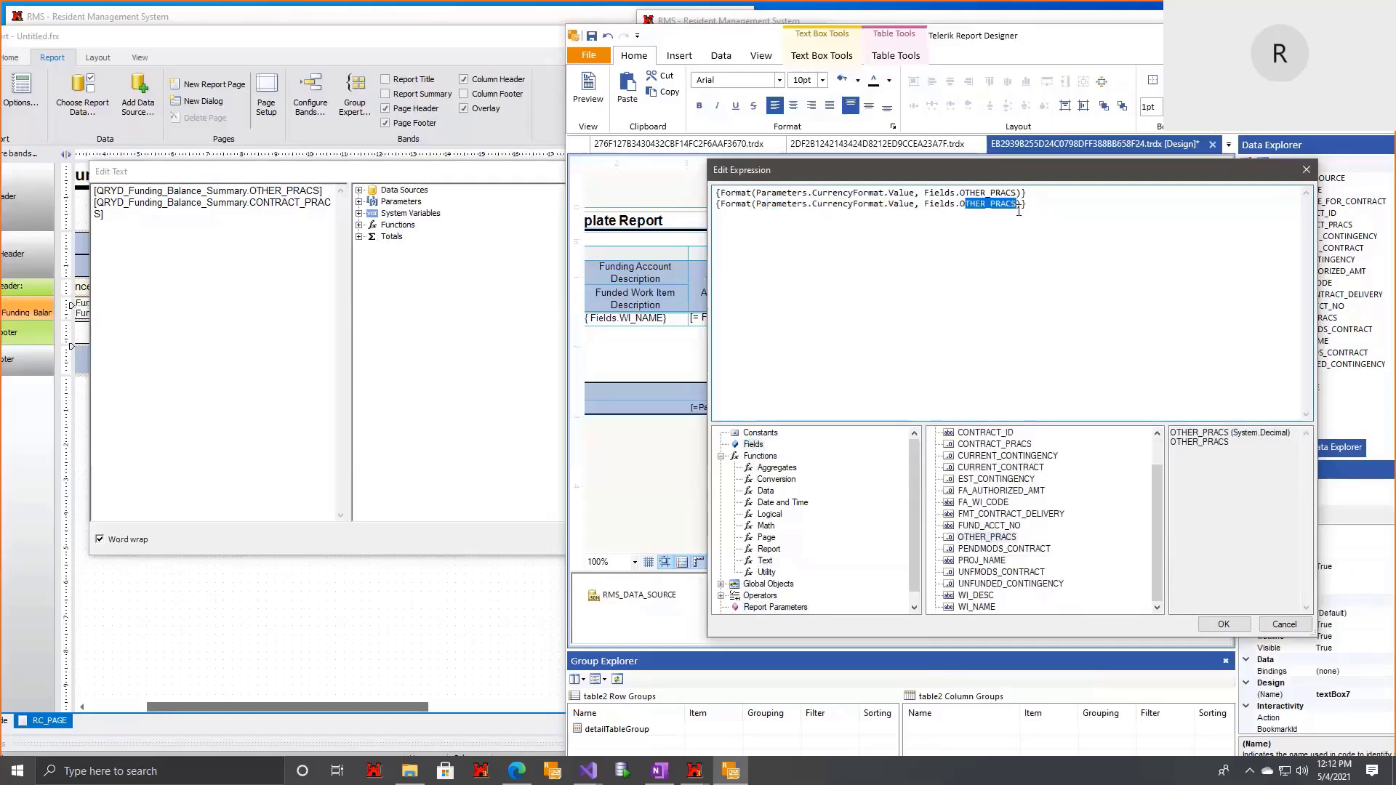
{"action": "type", "text": "CONTRACT_PRACS"}
{"action": "left_click", "coordinate": [1224, 624]}
Step: Open the expression of the detail cell under Available for Request, with the original report's matching PR&C's for Contract cell text beside it
{"action": "right_click", "coordinate": [924, 324]}
{"action": "left_click", "coordinate": [966, 486]}
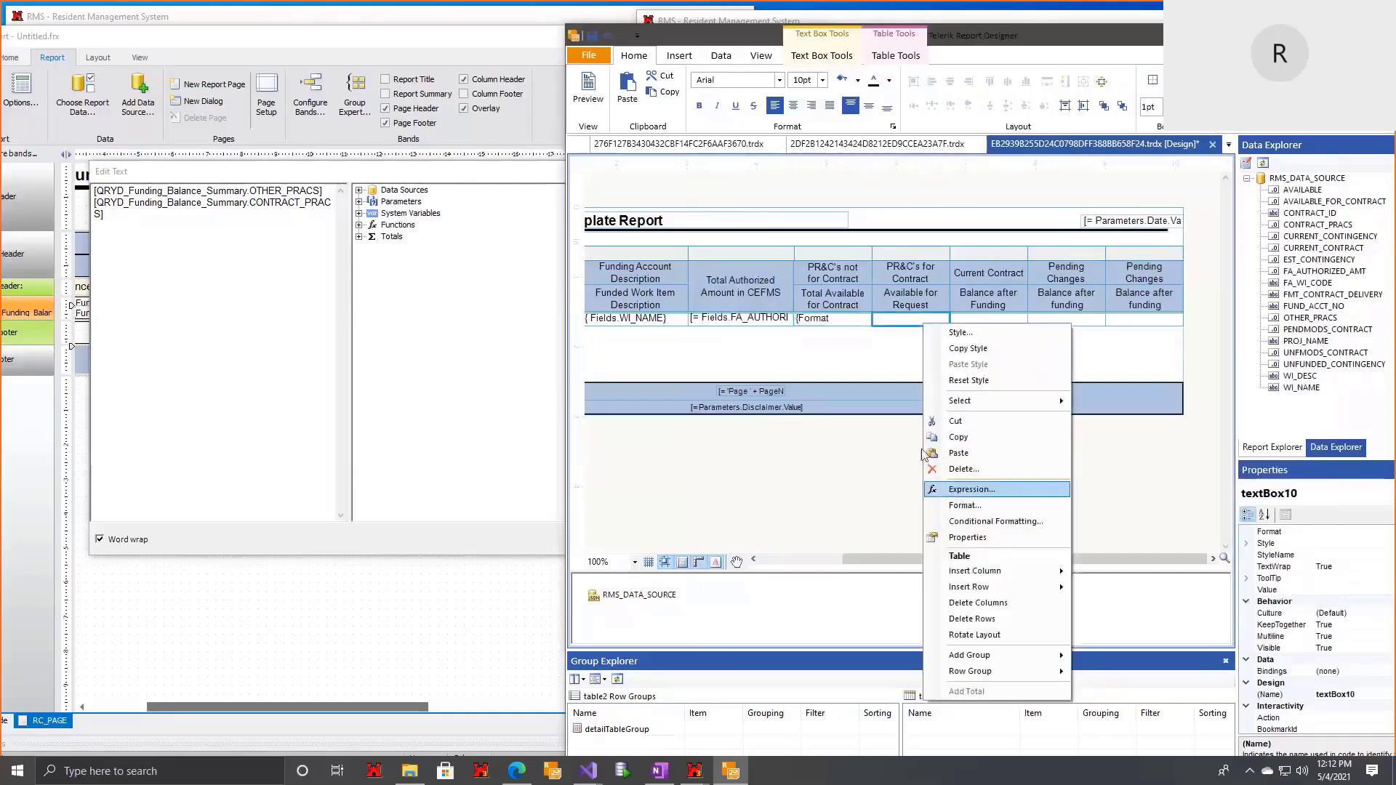
{"action": "key", "text": "alt+Tab"}
{"action": "left_click", "coordinate": [686, 171]}
{"action": "left_click_drag", "start_coordinate": [342, 707], "coordinate": [497, 702]}
{"action": "right_click", "coordinate": [314, 310]}
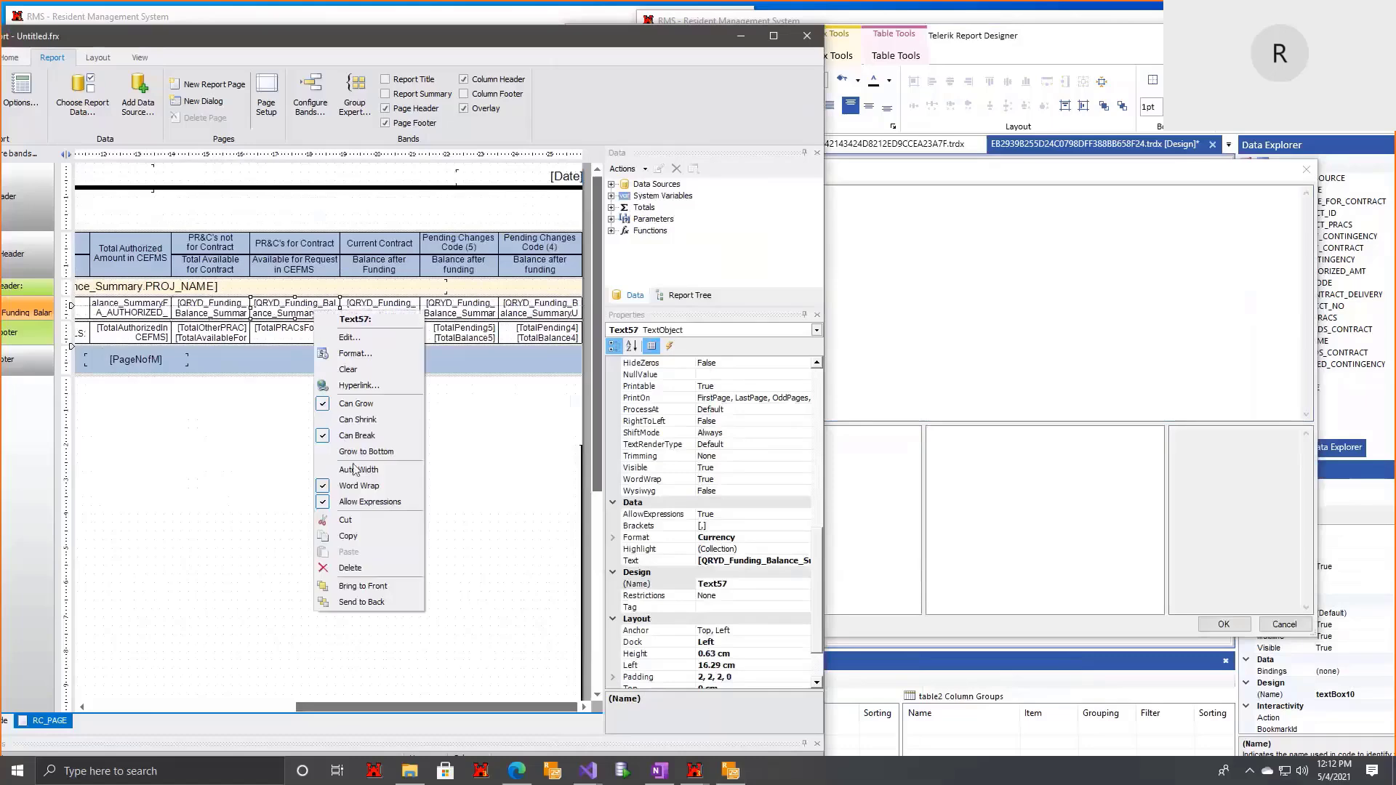
{"action": "left_click", "coordinate": [350, 337]}
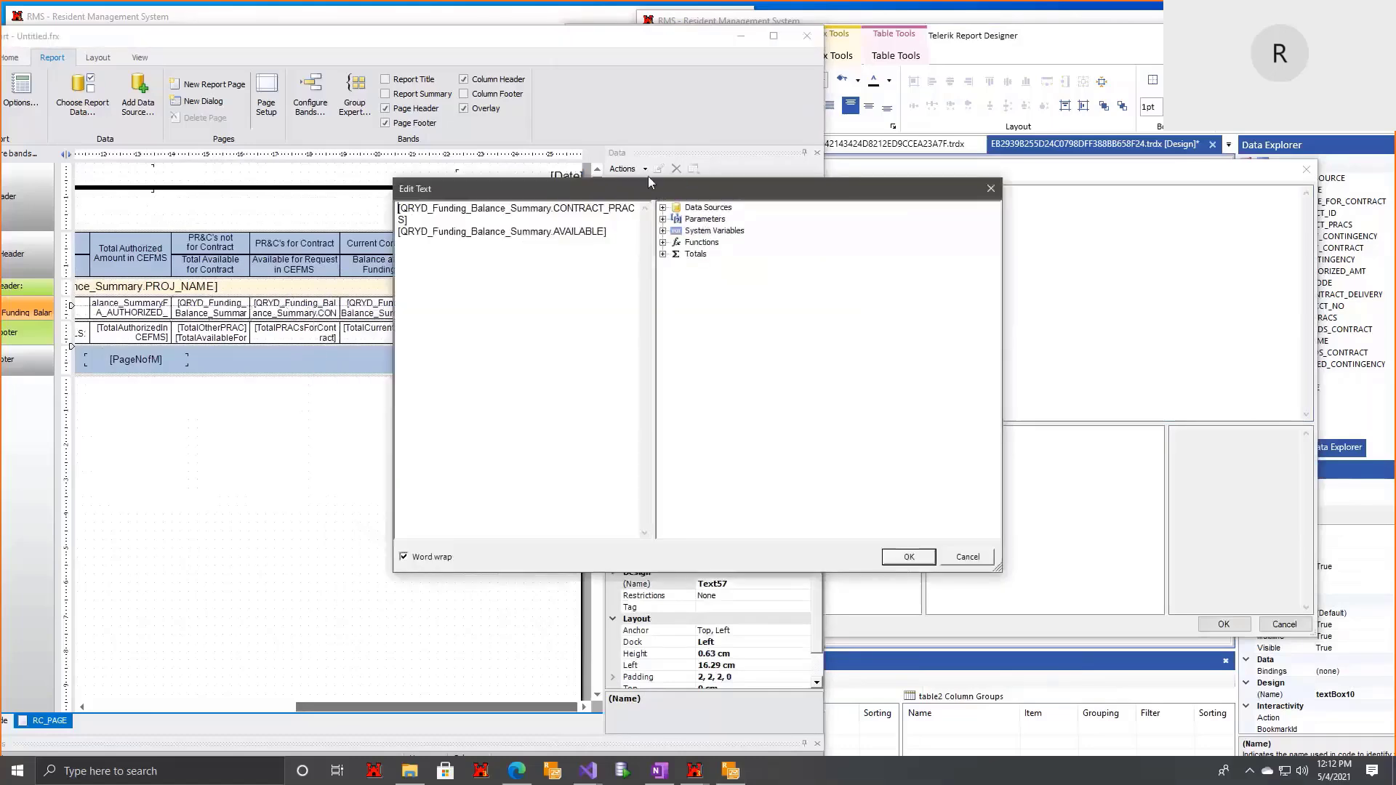
{"action": "left_click_drag", "start_coordinate": [648, 185], "coordinate": [346, 177]}
Step: Reuse the copied Format expression in the Available for Request cell and change its field to CONTRACT_PRACS
{"action": "left_click", "coordinate": [854, 215]}
{"action": "left_click_drag", "start_coordinate": [853, 216], "coordinate": [660, 199]}
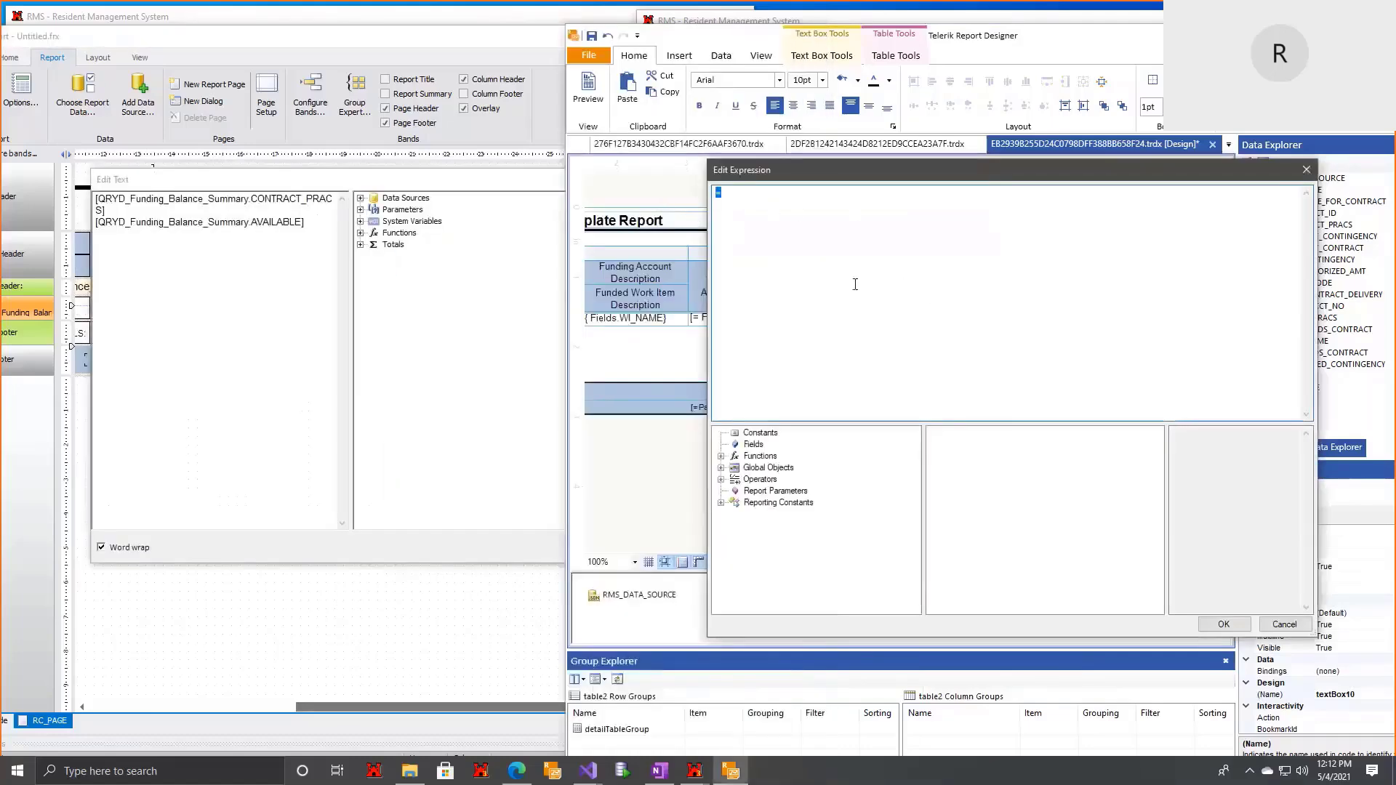
{"action": "key", "text": "ctrl+v"}
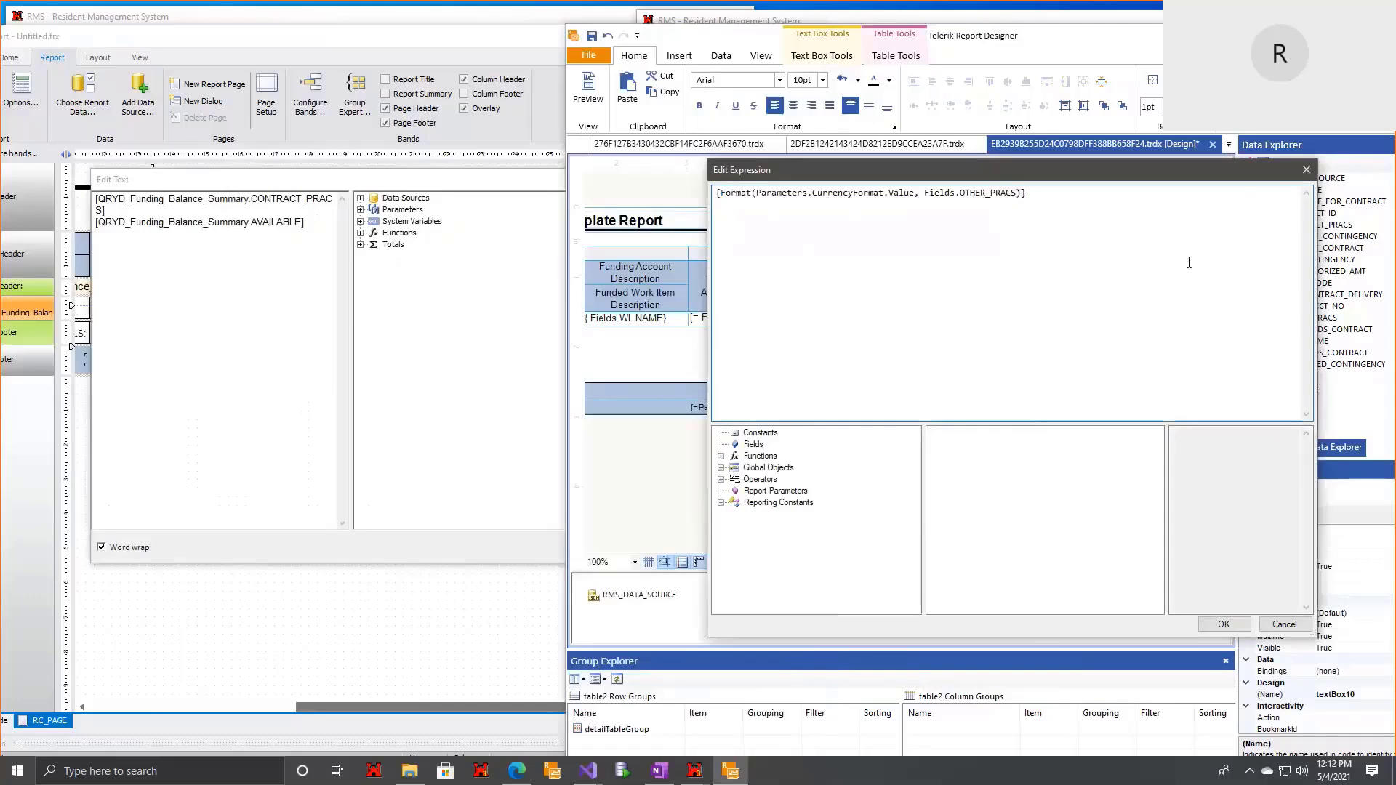
{"action": "key", "text": "shift+Left"}
{"action": "key", "text": "shift+Left"}
{"action": "key", "text": "shift+Left"}
{"action": "key", "text": "shift+Left"}
{"action": "key", "text": "shift+Left"}
{"action": "key", "text": "shift+Left"}
{"action": "key", "text": "shift+Left"}
{"action": "key", "text": "shift+Left"}
{"action": "key", "text": "shift+Left"}
{"action": "key", "text": "shift+Left"}
{"action": "key", "text": "BackSpace"}
{"action": "left_click_drag", "start_coordinate": [512, 181], "coordinate": [526, 145]}
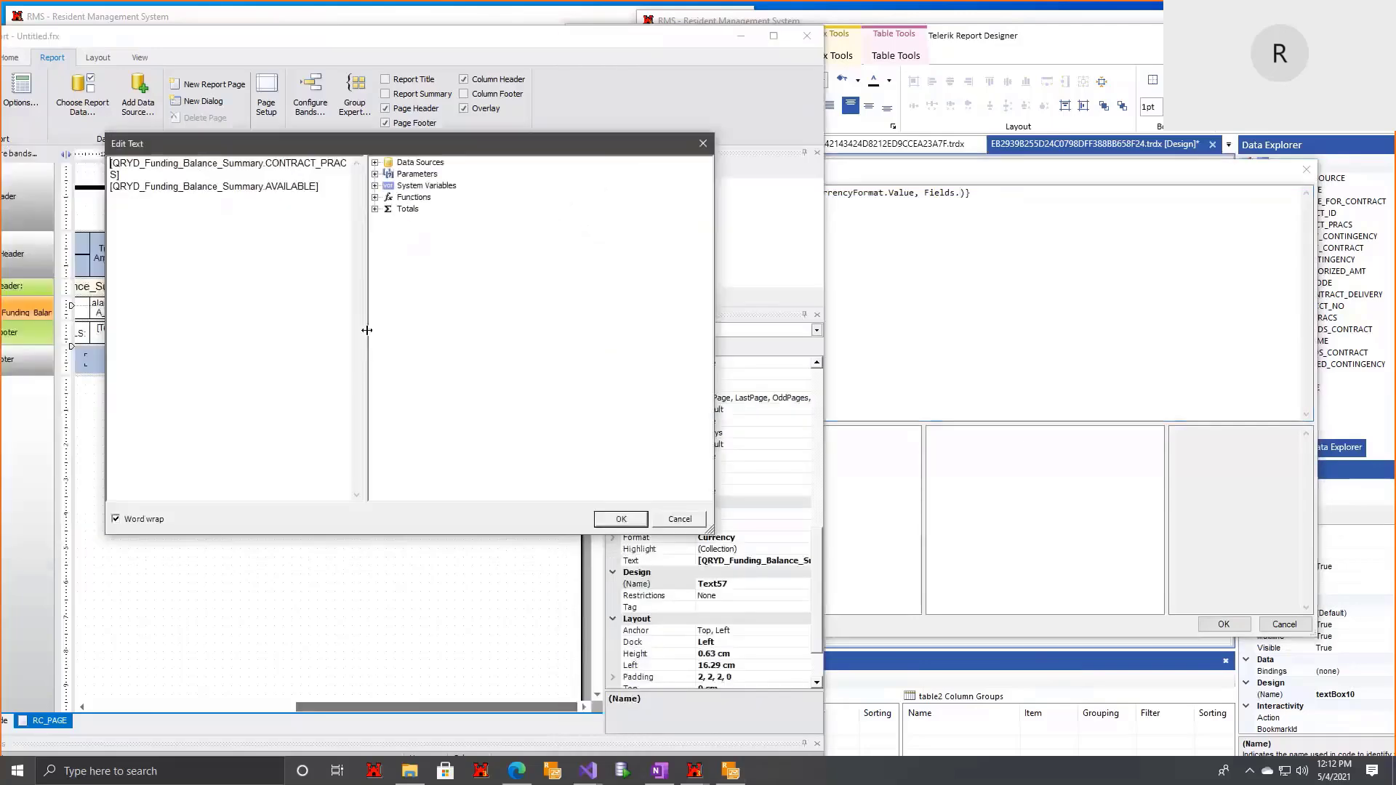
{"action": "left_click_drag", "start_coordinate": [365, 331], "coordinate": [549, 330]}
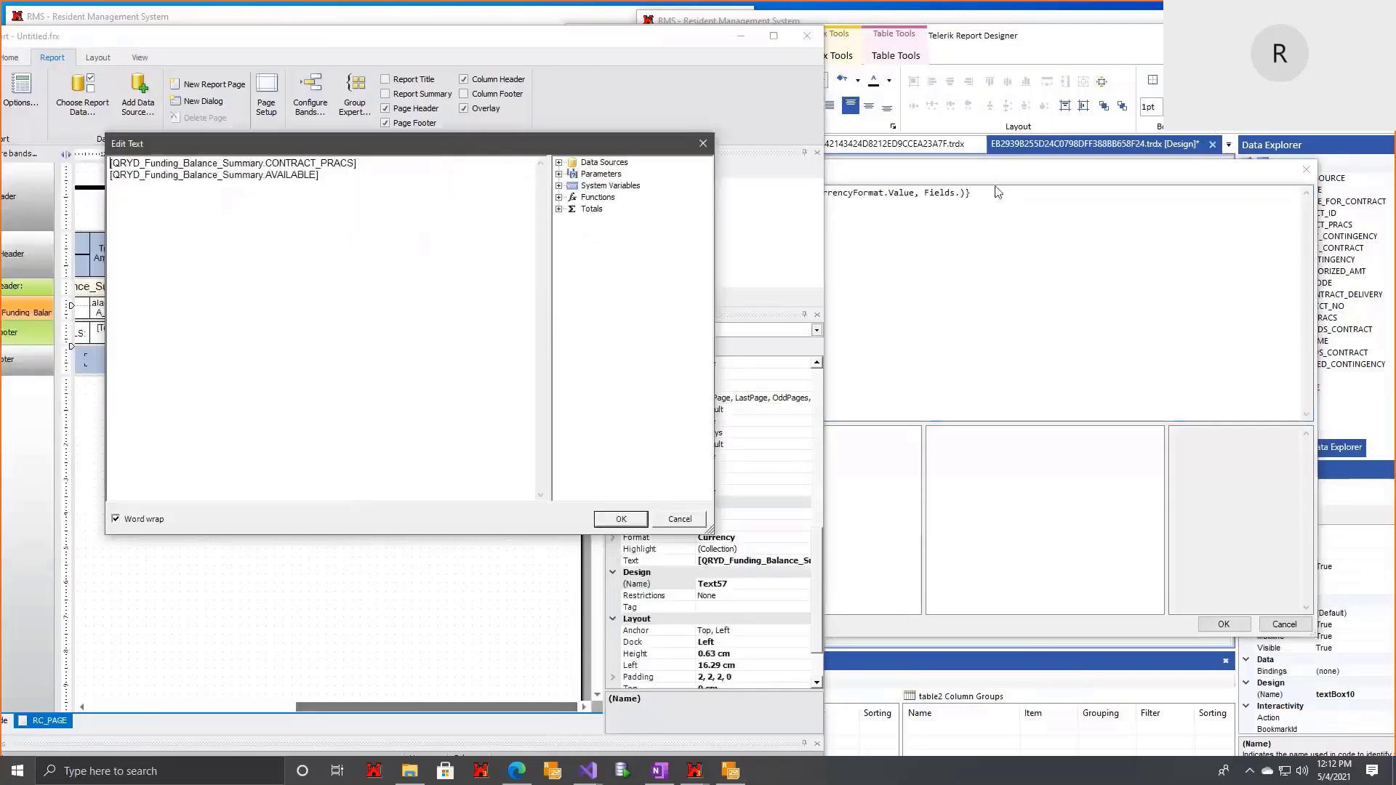
{"action": "left_click", "coordinate": [958, 197]}
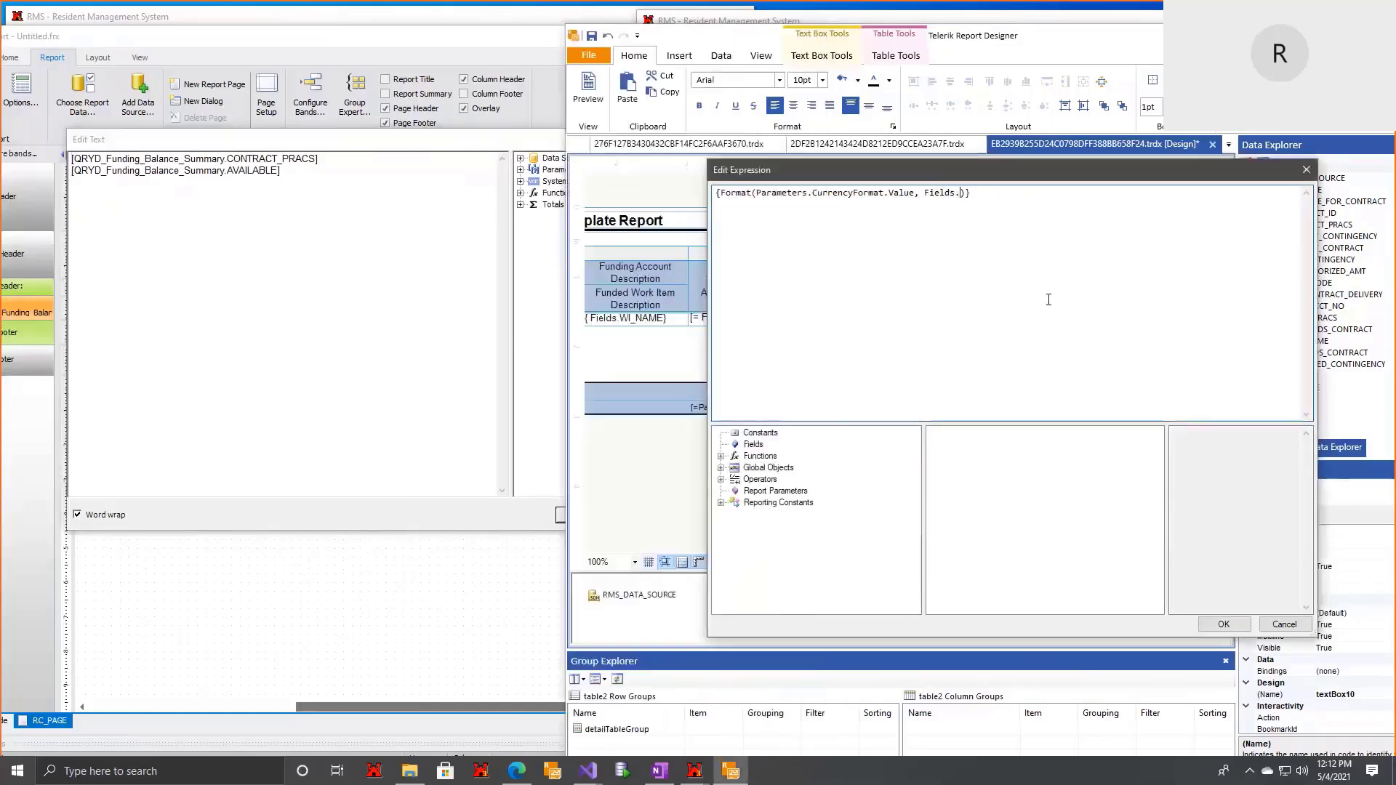
{"action": "type", "text": "CONTRACT_PRACS"}
Step: Add a second currency-formatted line for the AVAILABLE field to the Available for Request cell and apply the expression
{"action": "key", "text": "ctrl+a"}
{"action": "key", "text": "ctrl+c"}
{"action": "key", "text": "End"}
{"action": "key", "text": "Return"}
{"action": "key", "text": "ctrl+v"}
{"action": "key", "text": "BackSpace"}
{"action": "key", "text": "BackSpace"}
{"action": "key", "text": "BackSpace"}
{"action": "key", "text": "BackSpace"}
{"action": "key", "text": "BackSpace"}
{"action": "key", "text": "BackSpace"}
{"action": "key", "text": "BackSpace"}
{"action": "key", "text": "BackSpace"}
{"action": "key", "text": "BackSpace"}
{"action": "key", "text": "BackSpace"}
{"action": "key", "text": "BackSpace"}
{"action": "key", "text": "BackSpace"}
{"action": "key", "text": "BackSpace"}
{"action": "key", "text": "BackSpace"}
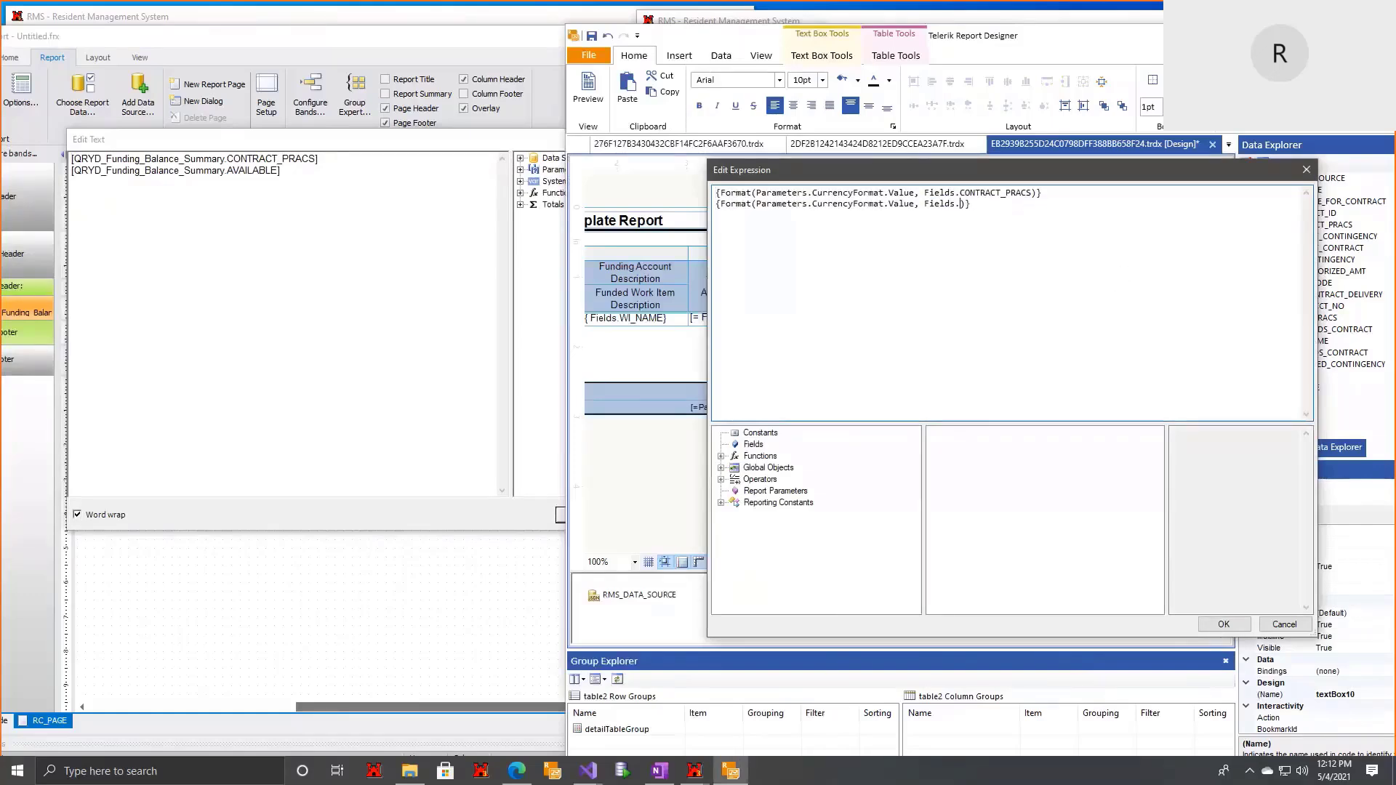
{"action": "type", "text": "AVAILABALE"}
{"action": "left_click", "coordinate": [1222, 626]}
Step: Open the expression of the detail cell under Current Contract, with the original report's matching cell text beside it
{"action": "left_click", "coordinate": [968, 320]}
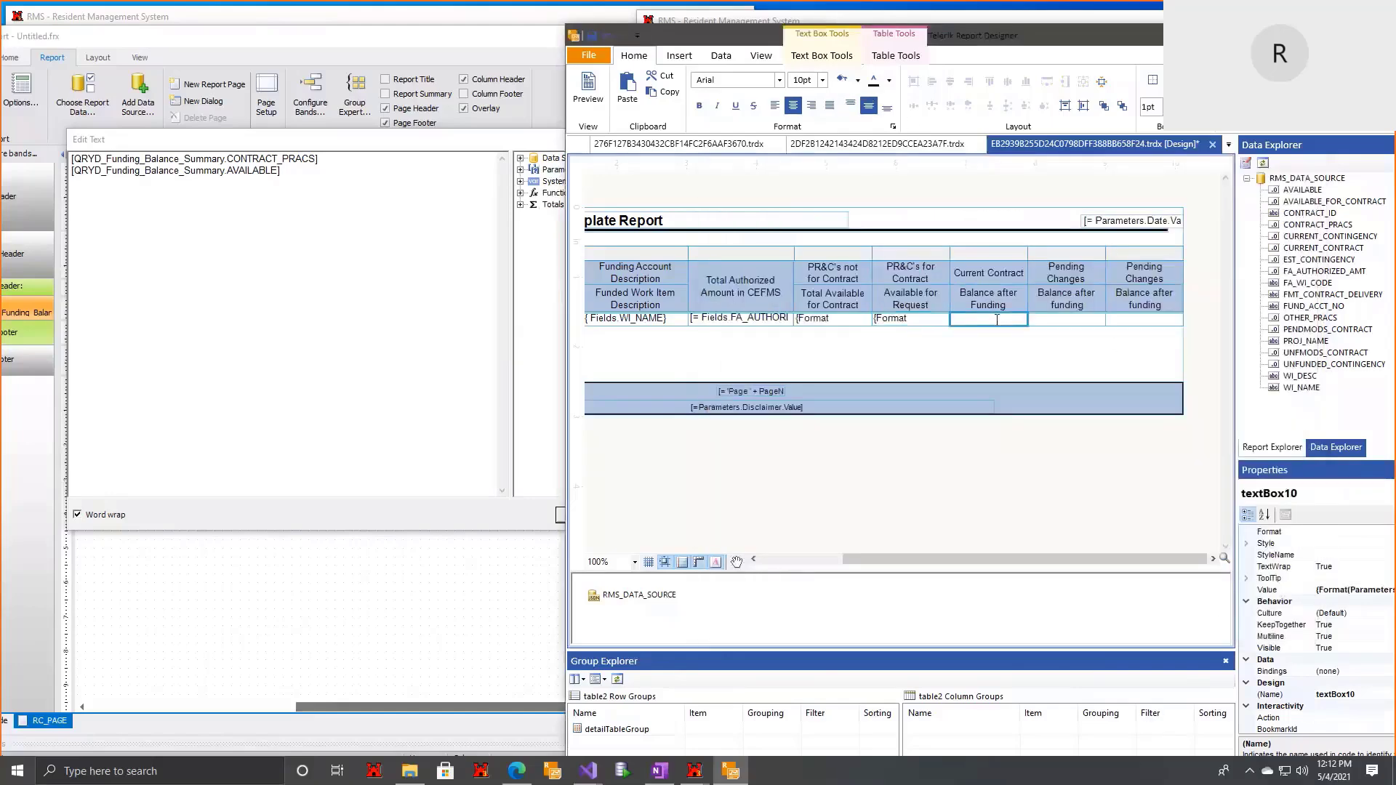
{"action": "left_click", "coordinate": [530, 143]}
{"action": "left_click", "coordinate": [662, 139]}
{"action": "left_click", "coordinate": [467, 312]}
{"action": "double_click", "coordinate": [394, 317]}
{"action": "left_click_drag", "start_coordinate": [715, 175], "coordinate": [376, 176]}
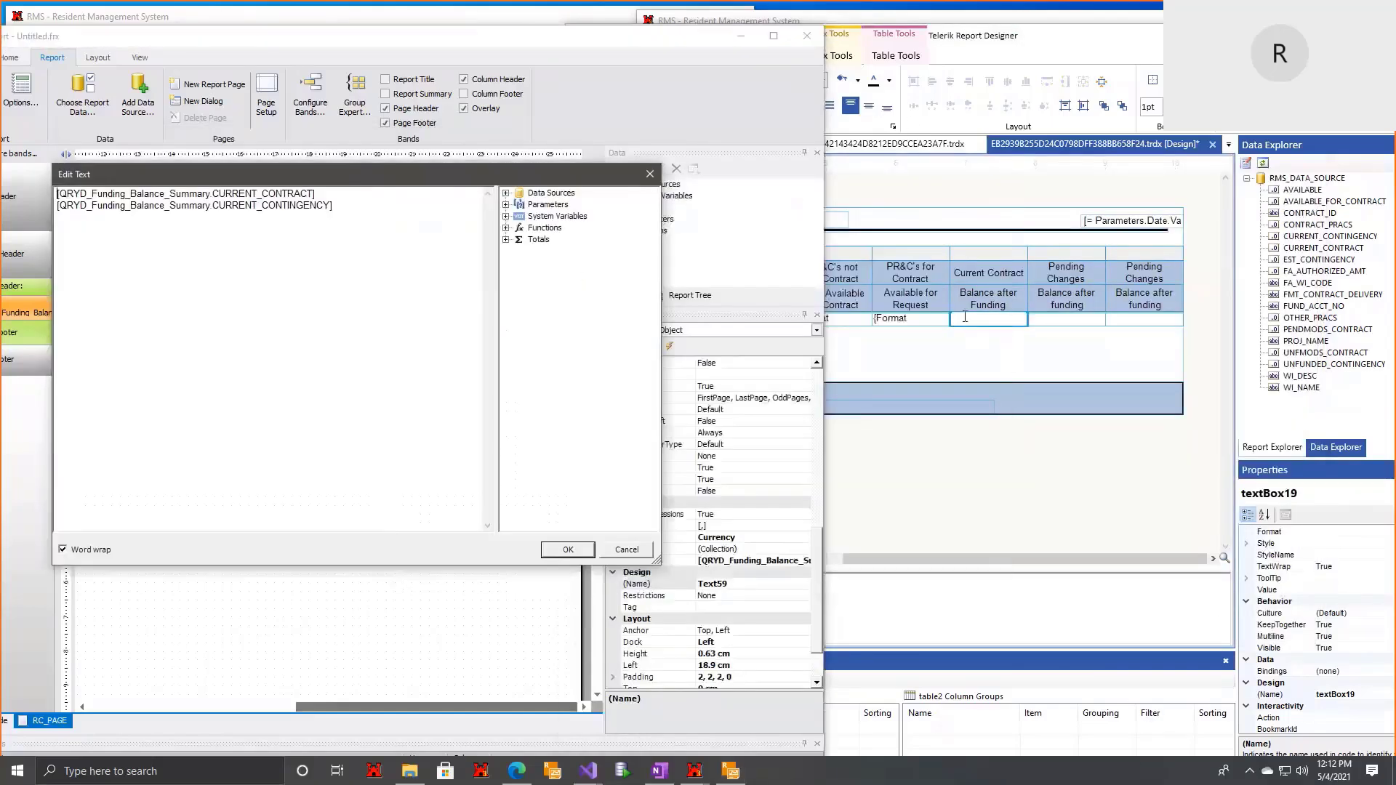
{"action": "right_click", "coordinate": [963, 319]}
{"action": "left_click", "coordinate": [998, 351]}
{"action": "double_click", "coordinate": [1016, 324]}
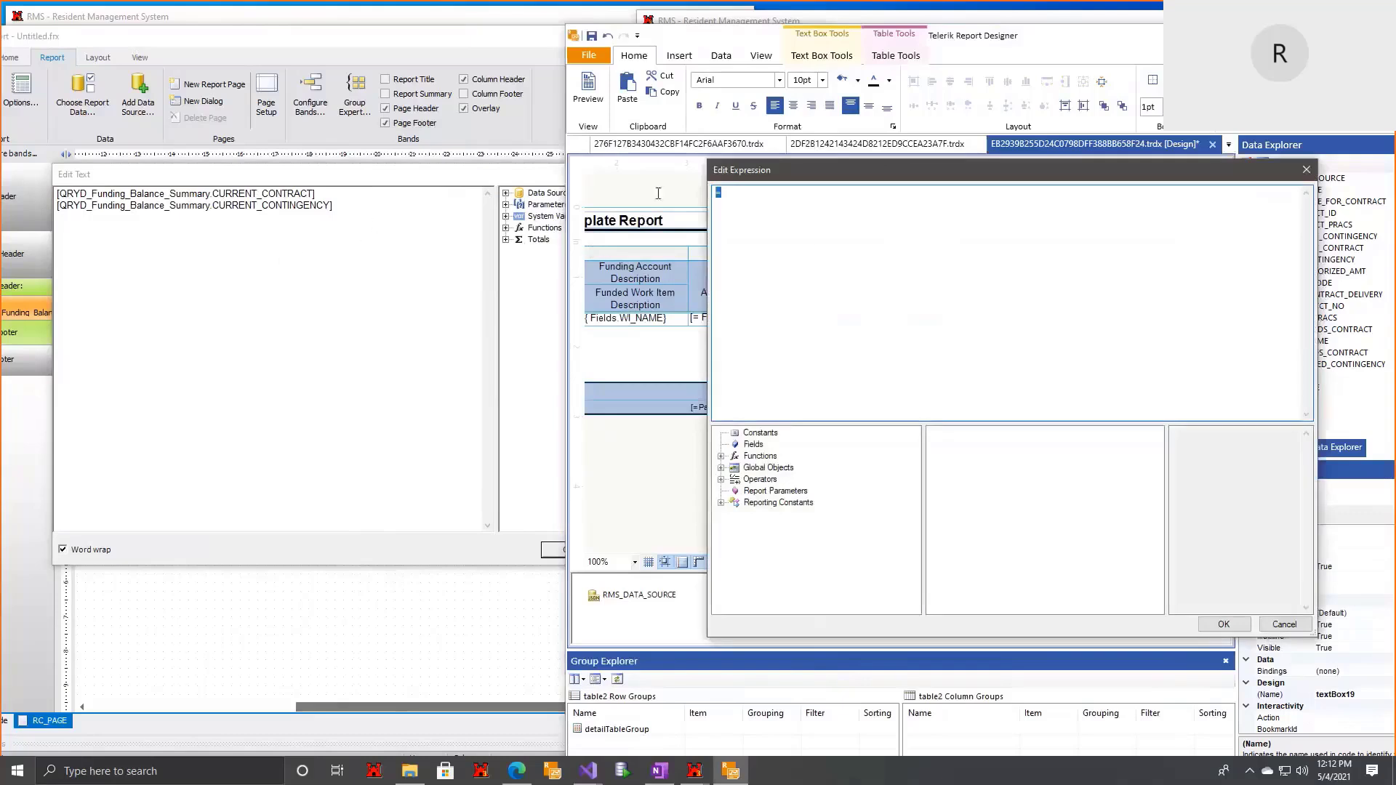
Step: Paste the Format expression into the Current Contract cell and change its field to CURRENT_CONTRACT
{"action": "key", "text": "ctrl+v"}
{"action": "key", "text": "Left"}
{"action": "key", "text": "Left"}
{"action": "key", "text": "BackSpace"}
{"action": "key", "text": "BackSpace"}
{"action": "key", "text": "BackSpace"}
{"action": "key", "text": "BackSpace"}
{"action": "key", "text": "BackSpace"}
{"action": "key", "text": "BackSpace"}
{"action": "key", "text": "BackSpace"}
{"action": "key", "text": "BackSpace"}
{"action": "key", "text": "BackSpace"}
{"action": "key", "text": "BackSpace"}
{"action": "key", "text": "BackSpace"}
{"action": "key", "text": "BackSpace"}
{"action": "key", "text": "BackSpace"}
{"action": "key", "text": "BackSpace"}
{"action": "type", "text": "CURRENT_CO"}
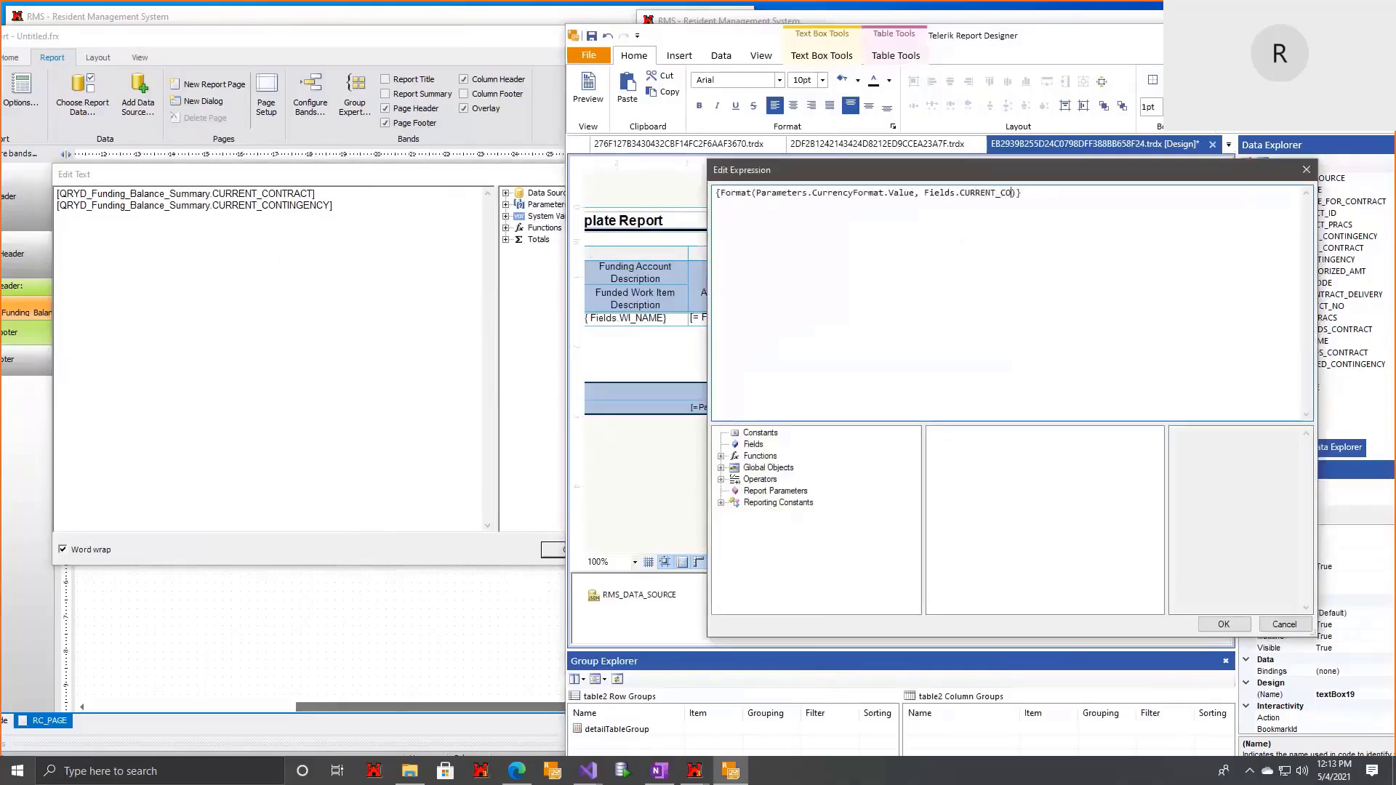
{"action": "type", "text": "NTRACT"}
Step: Add a second currency-formatted line for the CURRENT_CONTINGENCY field to the Current Contract cell and apply the expression
{"action": "key", "text": "ctrl+a"}
{"action": "key", "text": "Right"}
{"action": "key", "text": "ctrl+v"}
{"action": "key", "text": "BackSpace"}
{"action": "key", "text": "BackSpace"}
{"action": "key", "text": "BackSpace"}
{"action": "key", "text": "BackSpace"}
{"action": "key", "text": "BackSpace"}
{"action": "key", "text": "BackSpace"}
{"action": "key", "text": "BackSpace"}
{"action": "key", "text": "BackSpace"}
{"action": "key", "text": "BackSpace"}
{"action": "key", "text": "BackSpace"}
{"action": "key", "text": "BackSpace"}
{"action": "key", "text": "BackSpace"}
{"action": "key", "text": "BackSpace"}
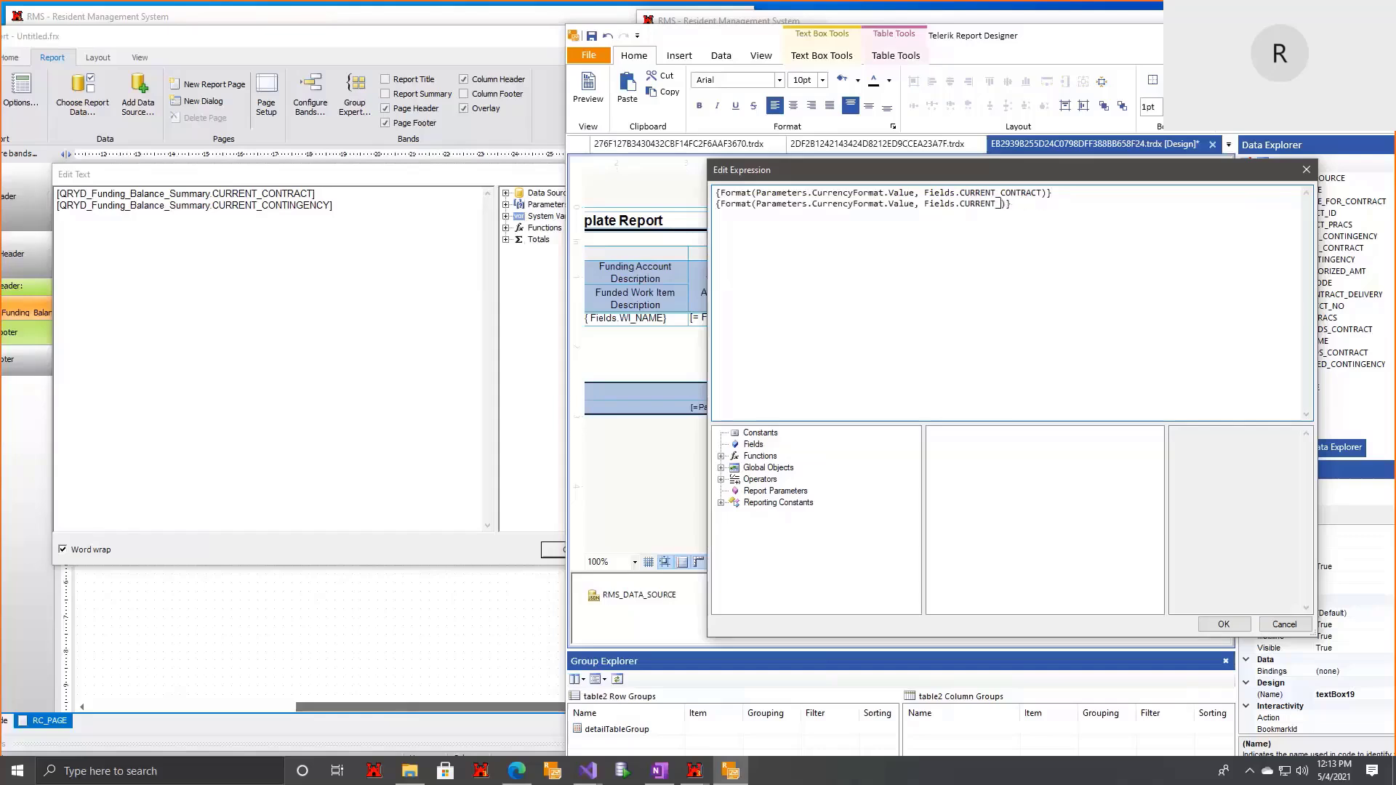
{"action": "key", "text": "BackSpace"}
{"action": "key", "text": "BackSpace"}
{"action": "key", "text": "BackSpace"}
{"action": "type", "text": "CURRENT_CONTINGENC"}
{"action": "left_click", "coordinate": [1224, 624]}
Step: Open the expression of the detail cell under the first Pending Changes column, with the original report's matching cell text beside it
{"action": "left_click", "coordinate": [1084, 321]}
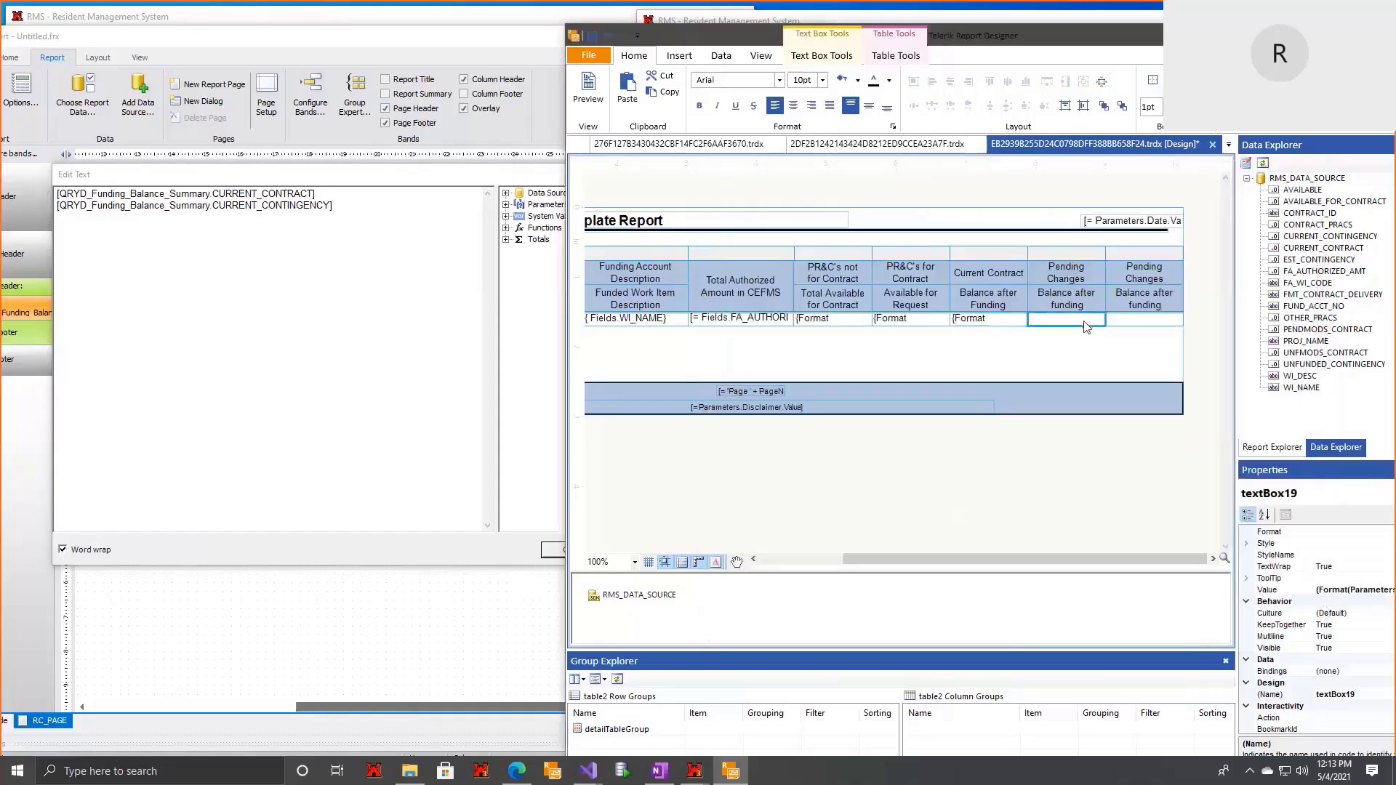
{"action": "right_click", "coordinate": [1085, 322]}
{"action": "left_click", "coordinate": [1141, 497]}
{"action": "left_click", "coordinate": [477, 181]}
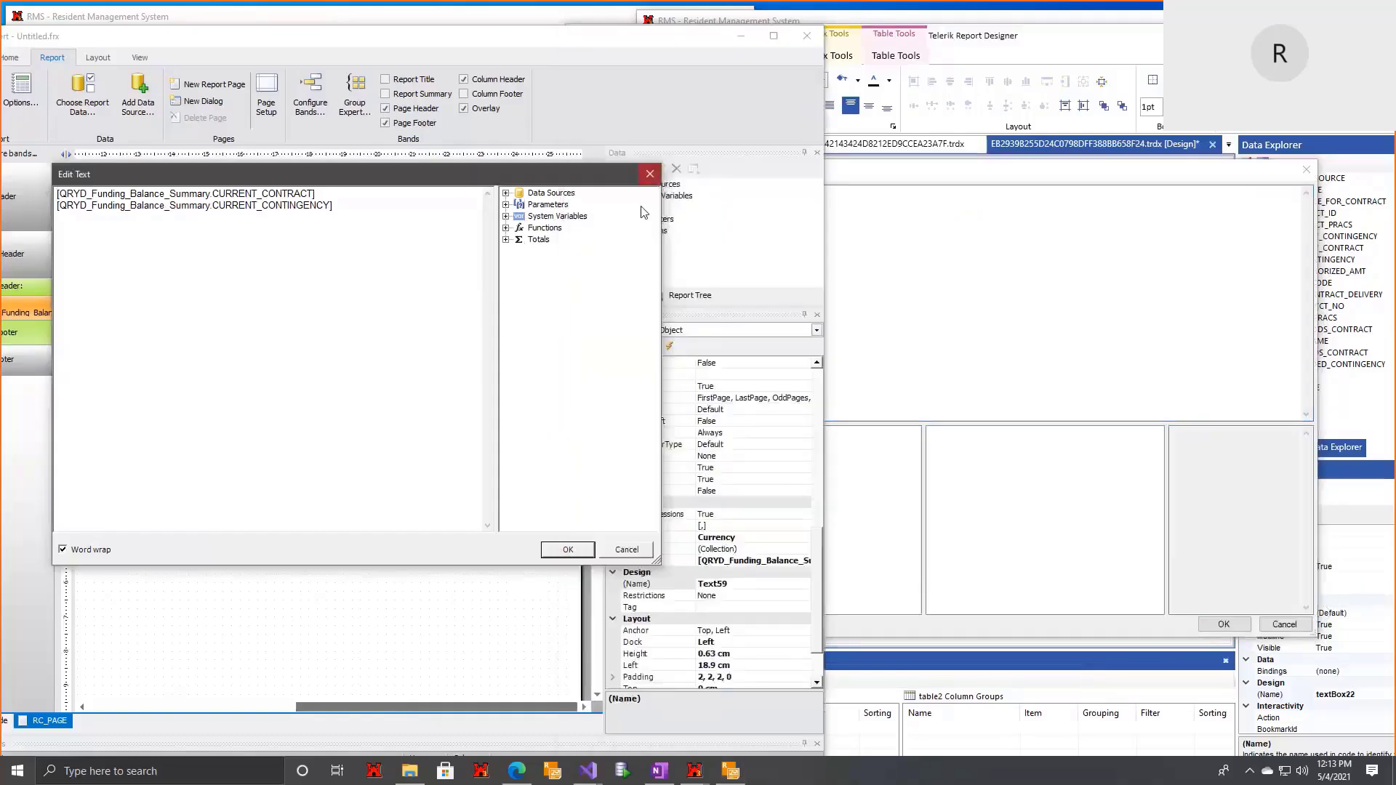
{"action": "left_click", "coordinate": [655, 175]}
{"action": "left_click", "coordinate": [482, 306]}
{"action": "double_click", "coordinate": [482, 306]}
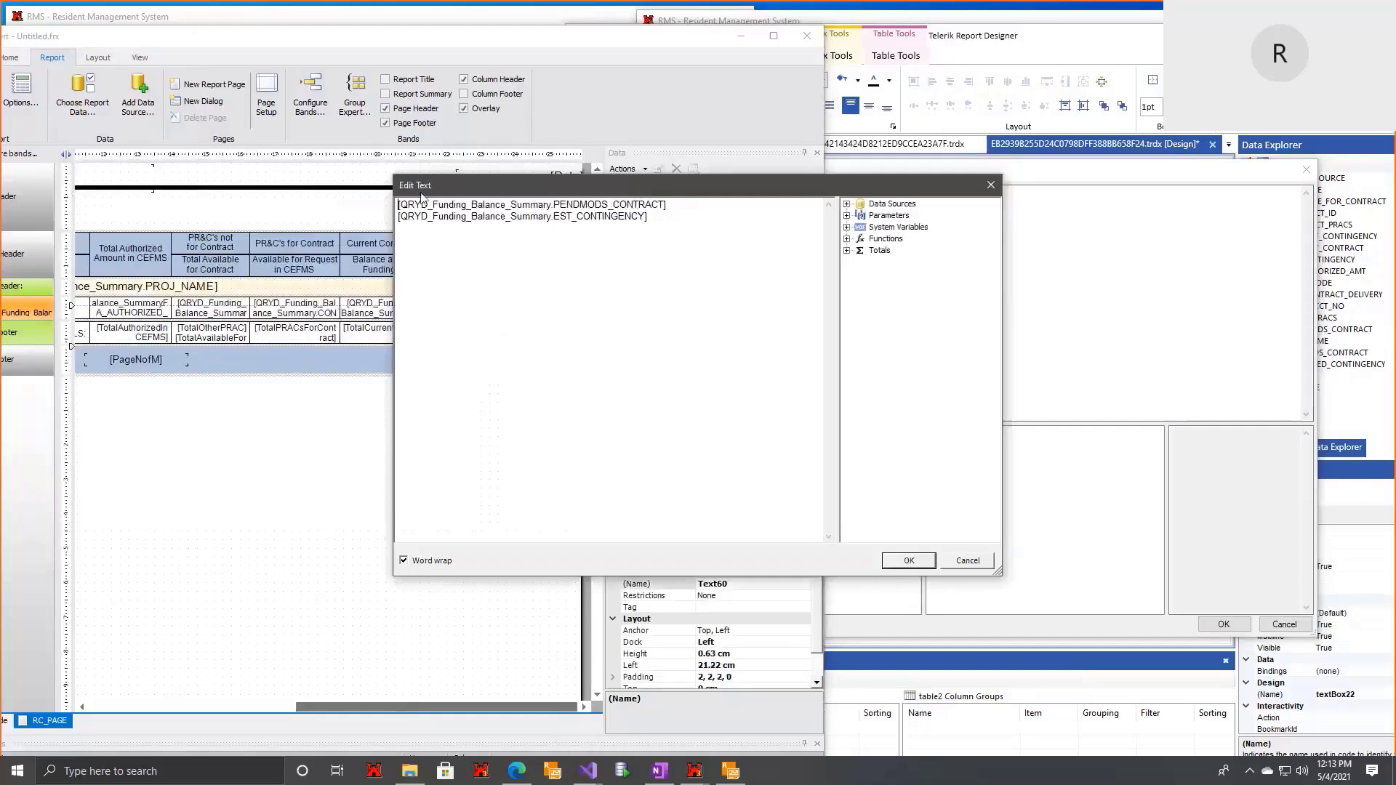
{"action": "left_click", "coordinate": [950, 252]}
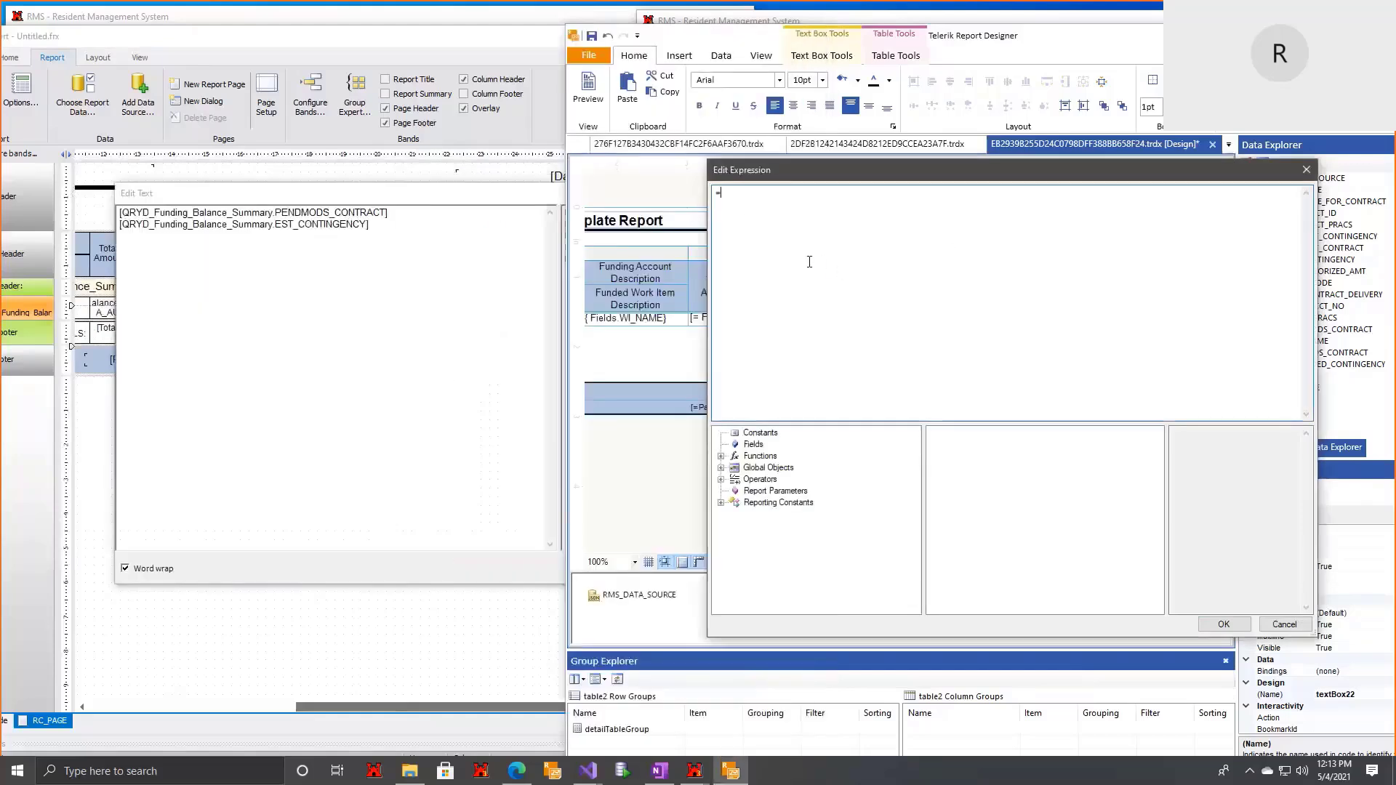
Step: Paste the Format expression into the first Pending Changes cell, change its field to PENDMODS_CONTRACT, and select the whole expression
{"action": "key", "text": "ctrl+a"}
{"action": "key", "text": "ctrl+v"}
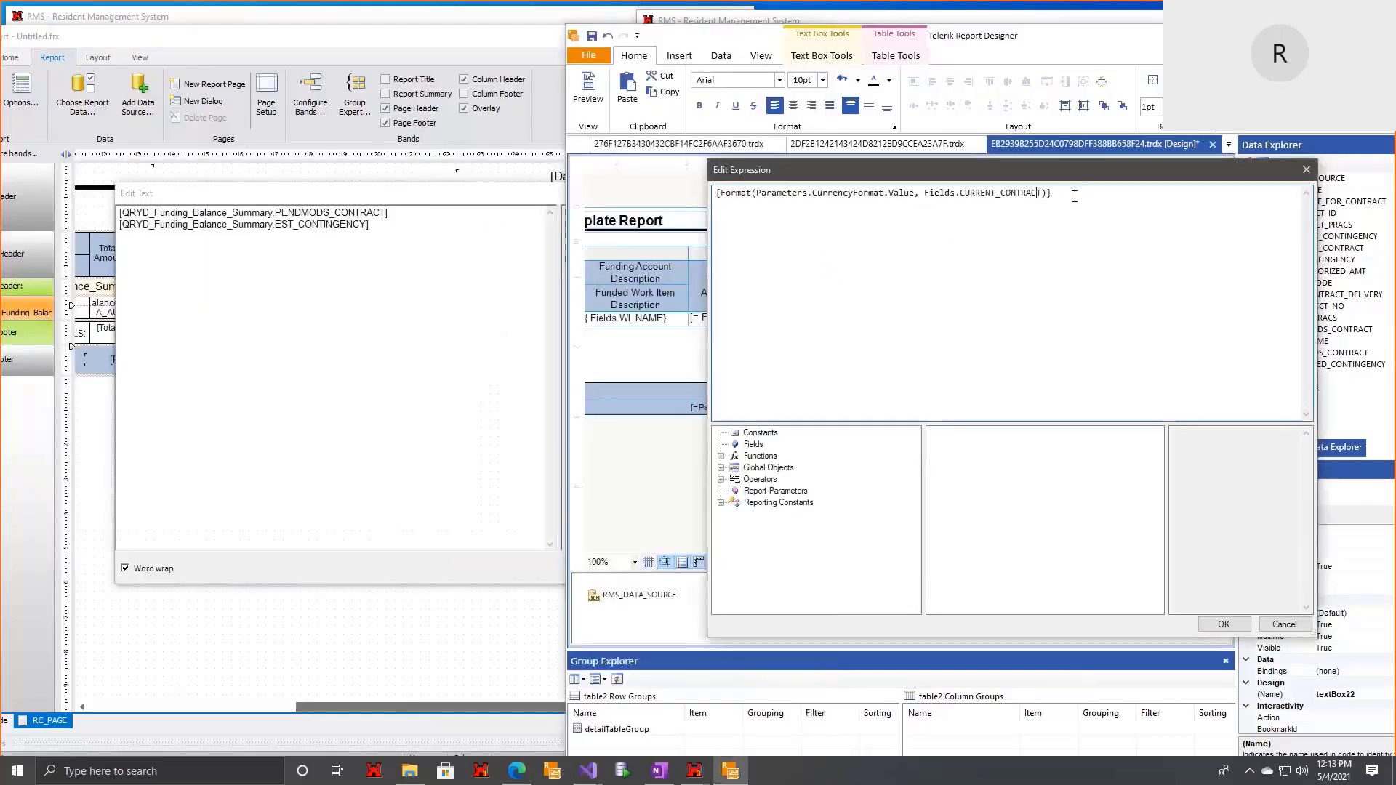
{"action": "key", "text": "BackSpace"}
{"action": "key", "text": "BackSpace"}
{"action": "key", "text": "BackSpace"}
{"action": "key", "text": "BackSpace"}
{"action": "key", "text": "BackSpace"}
{"action": "key", "text": "BackSpace"}
{"action": "key", "text": "BackSpace"}
{"action": "key", "text": "BackSpace"}
{"action": "key", "text": "BackSpace"}
{"action": "key", "text": "BackSpace"}
{"action": "key", "text": "BackSpace"}
{"action": "key", "text": "BackSpace"}
{"action": "key", "text": "BackSpace"}
{"action": "key", "text": "BackSpace"}
{"action": "key", "text": "BackSpace"}
{"action": "key", "text": "BackSpace"}
{"action": "type", "text": "PENDMODS_CONTRACT"}
{"action": "key", "text": "ctrl+a"}
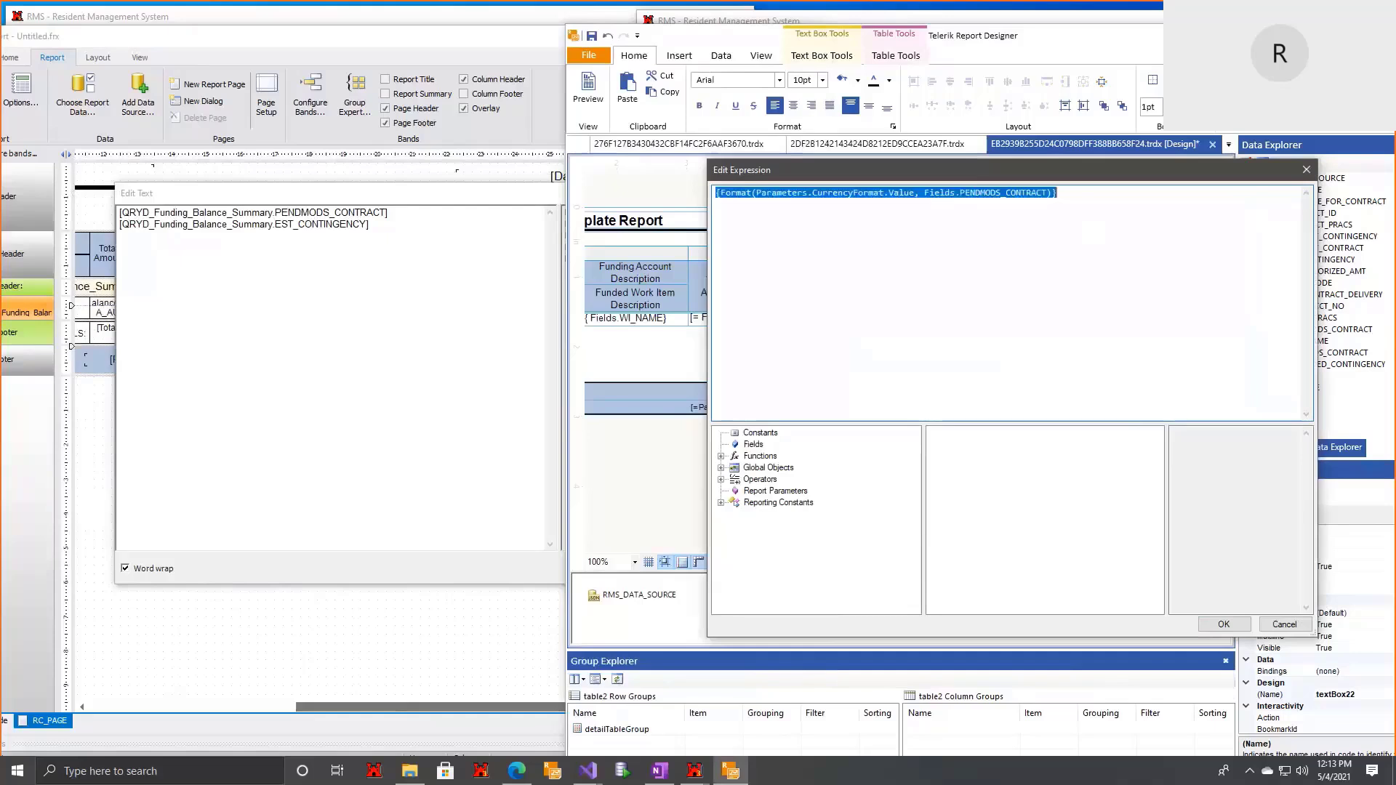
Step: Add a second currency-formatted line for the EST_CONTINGENCY field to the first Pending Changes cell and apply the expression
{"action": "key", "text": "End"}
{"action": "key", "text": "ctrl+v"}
{"action": "key", "text": "Left"}
{"action": "key", "text": "Left"}
{"action": "key", "text": "shift+Left"}
{"action": "key", "text": "shift+Left"}
{"action": "key", "text": "shift+Left"}
{"action": "key", "text": "shift+Left"}
{"action": "key", "text": "shift+Left"}
{"action": "key", "text": "shift+Left"}
{"action": "key", "text": "shift+Left"}
{"action": "key", "text": "shift+Left"}
{"action": "key", "text": "shift+Left"}
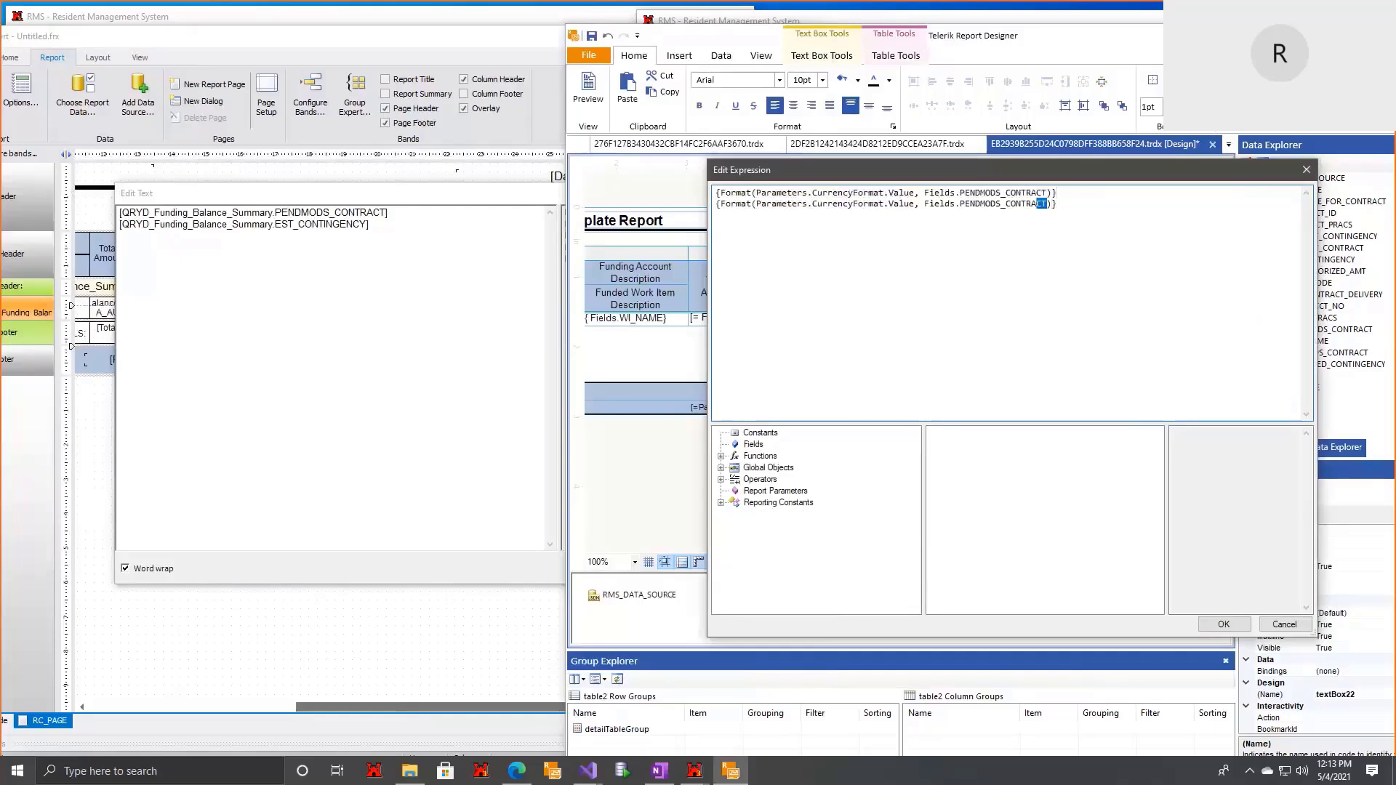
{"action": "key", "text": "shift+Left"}
{"action": "key", "text": "shift+Left"}
{"action": "key", "text": "shift+Left"}
{"action": "key", "text": "shift+Left"}
{"action": "key", "text": "shift+Left"}
{"action": "key", "text": "shift+Left"}
{"action": "type", "text": "EST_CONTINGENCY"}
{"action": "left_click", "coordinate": [1224, 624]}
Step: Open the expression of the detail cell under the last Pending Changes column, with the original report's matching cell text beside it
{"action": "left_click", "coordinate": [1143, 319]}
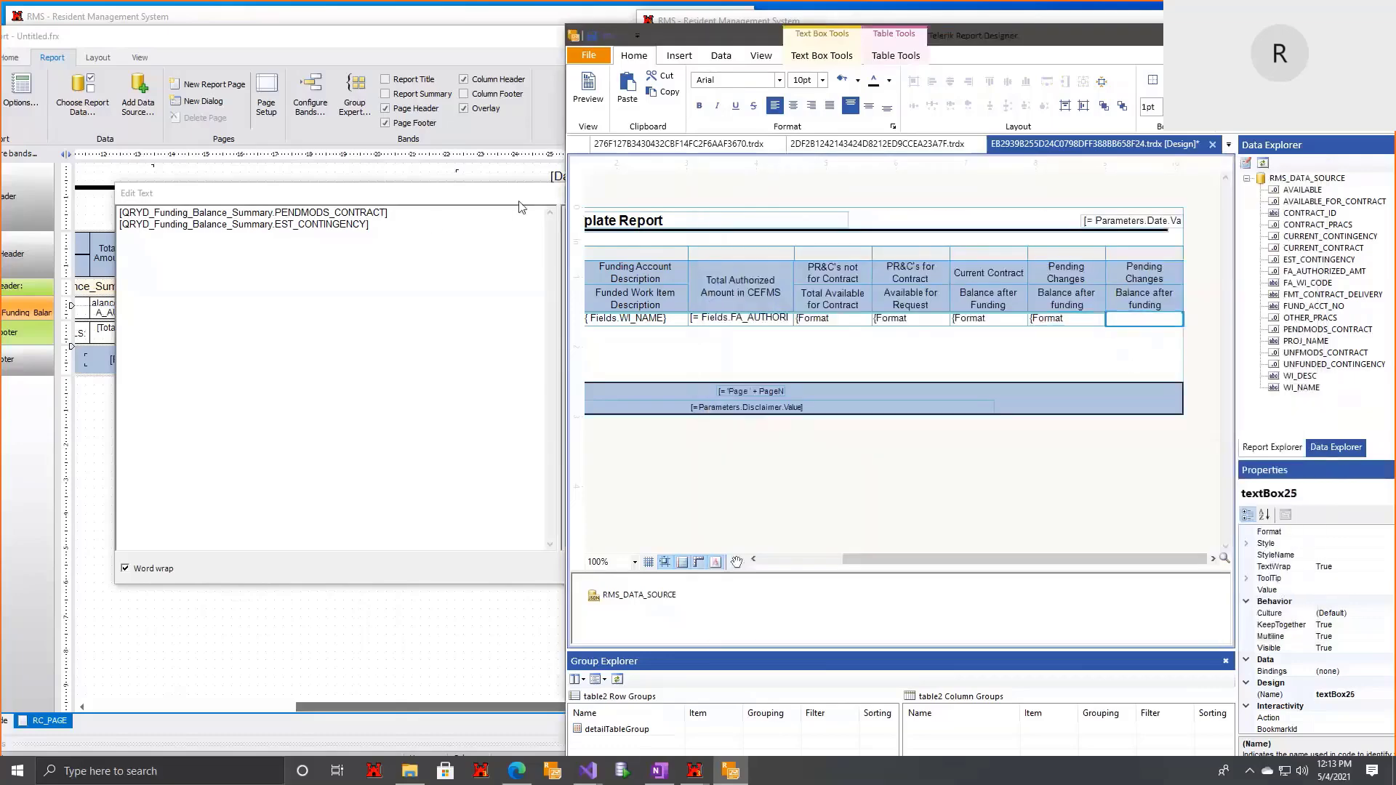
{"action": "left_click_drag", "start_coordinate": [519, 198], "coordinate": [429, 211]}
{"action": "left_click", "coordinate": [622, 208]}
{"action": "double_click", "coordinate": [563, 310]}
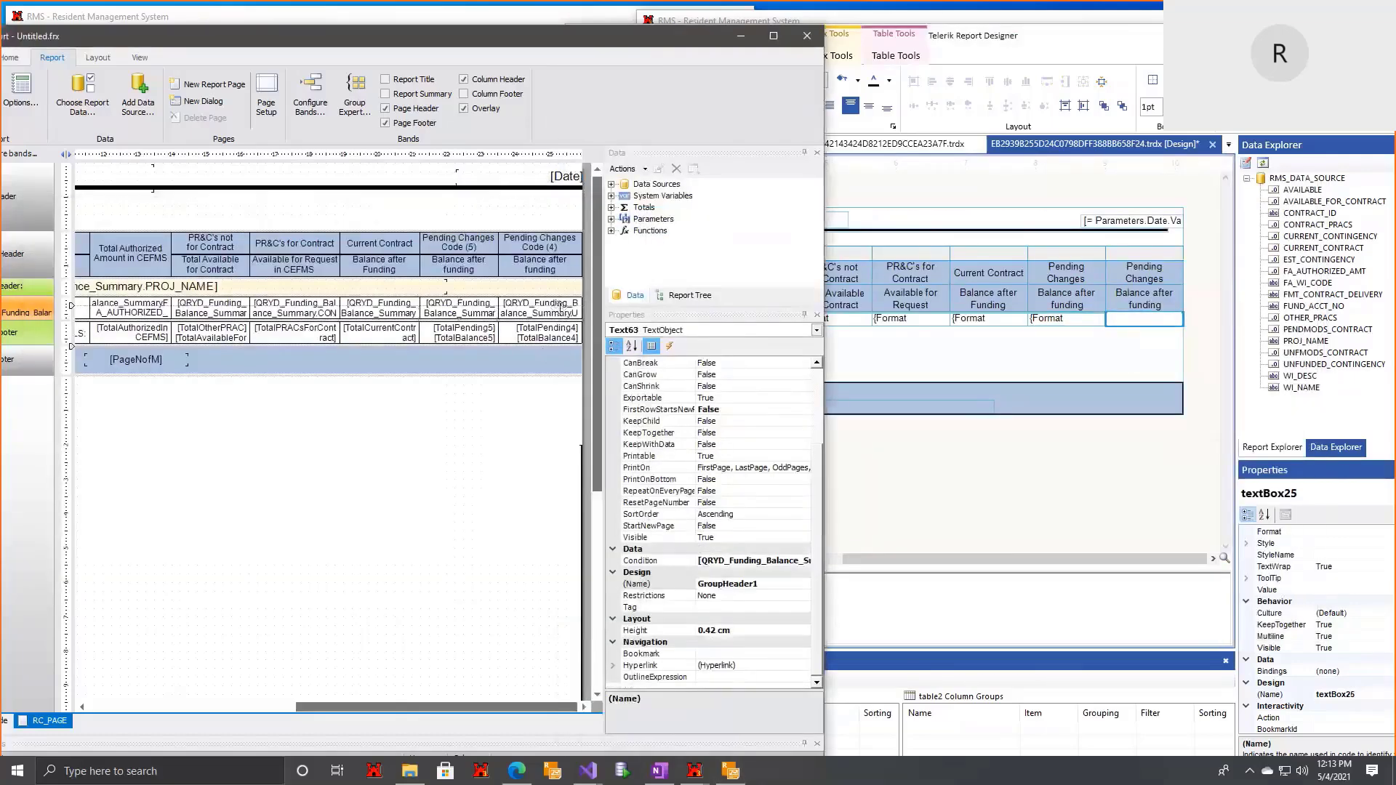
{"action": "left_click_drag", "start_coordinate": [768, 191], "coordinate": [510, 192]}
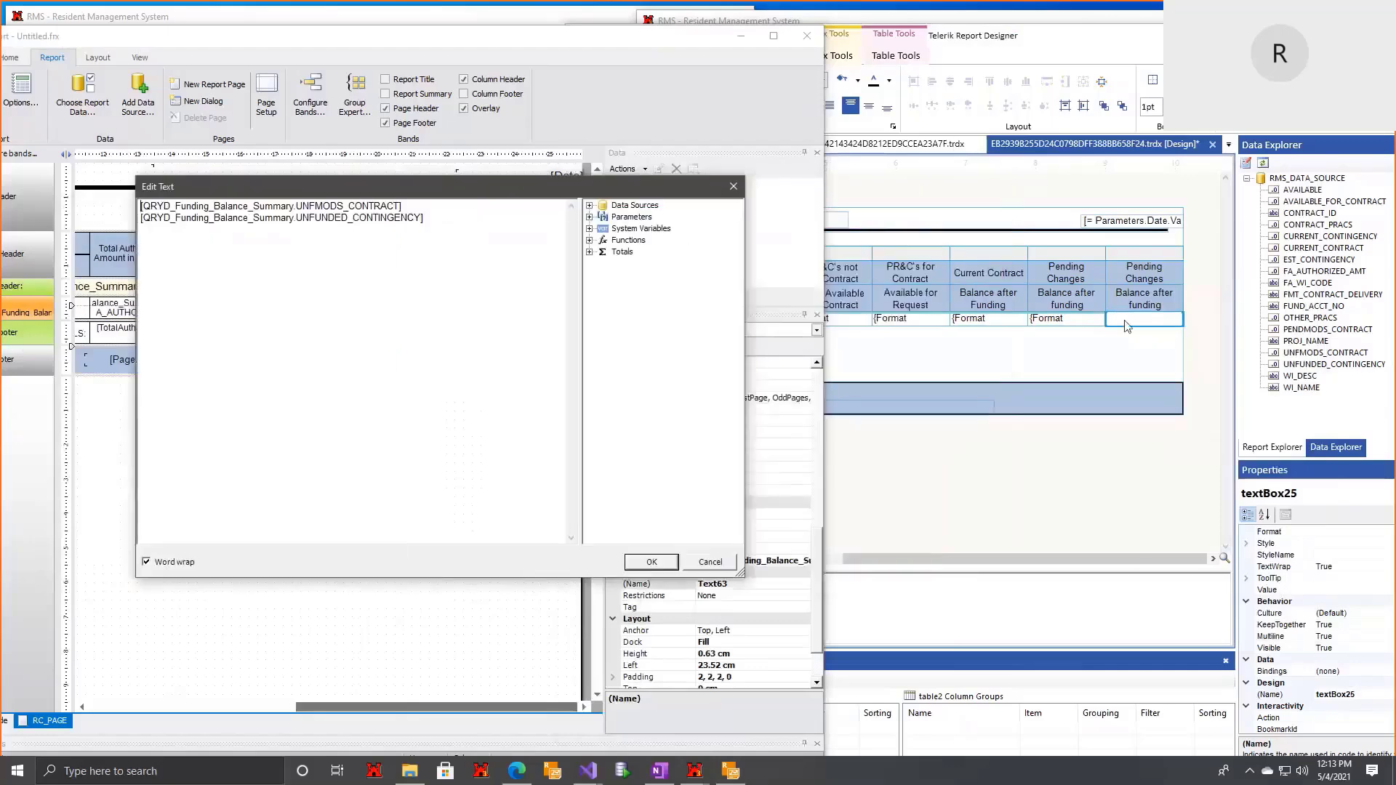
{"action": "left_click", "coordinate": [1124, 318]}
{"action": "right_click", "coordinate": [1124, 319]}
{"action": "left_click", "coordinate": [1066, 357]}
{"action": "right_click", "coordinate": [1140, 325]}
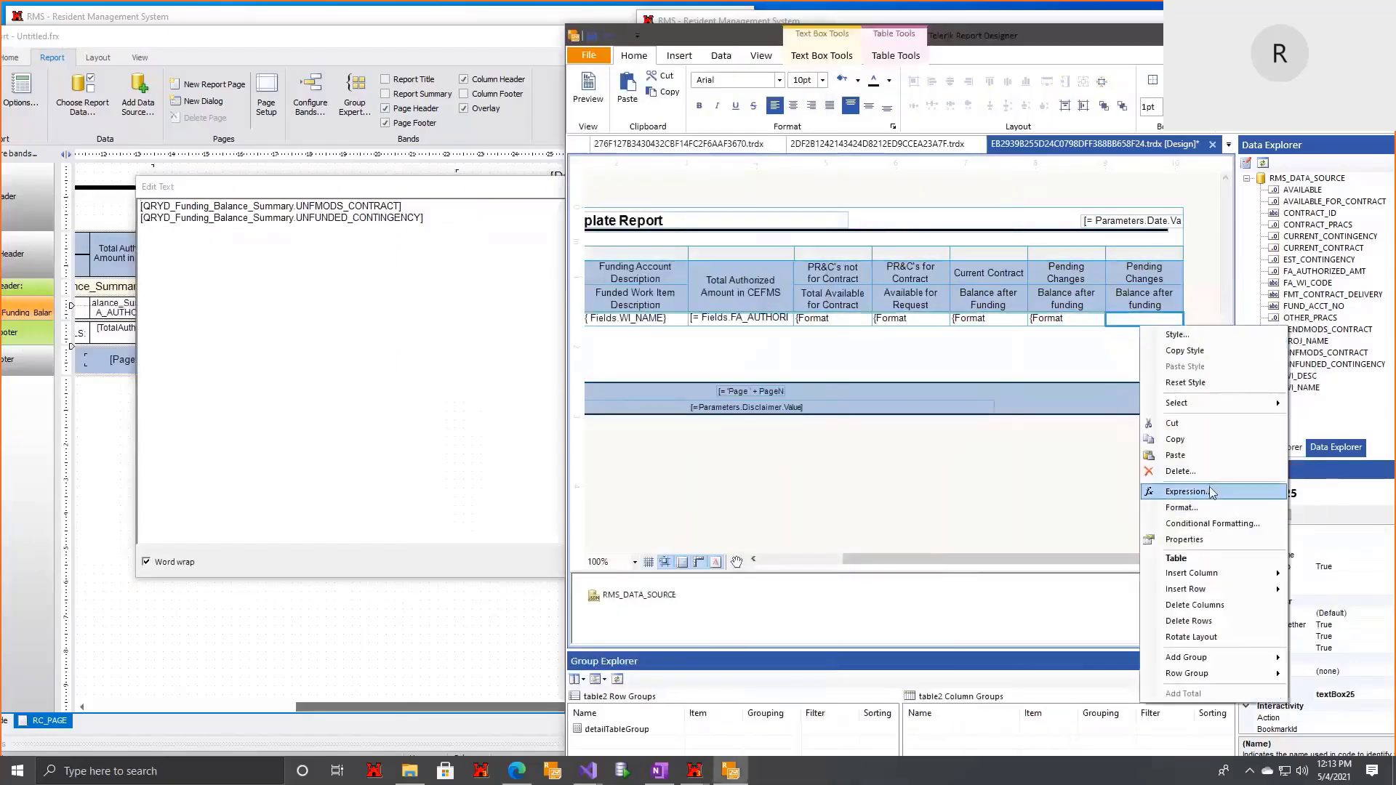
{"action": "left_click", "coordinate": [1213, 492]}
Step: Paste the Format expression into the last Pending Changes cell and change its field to UNFMODS_CONTRACT
{"action": "key", "text": "ctrl+a"}
{"action": "key", "text": "ctrl+v"}
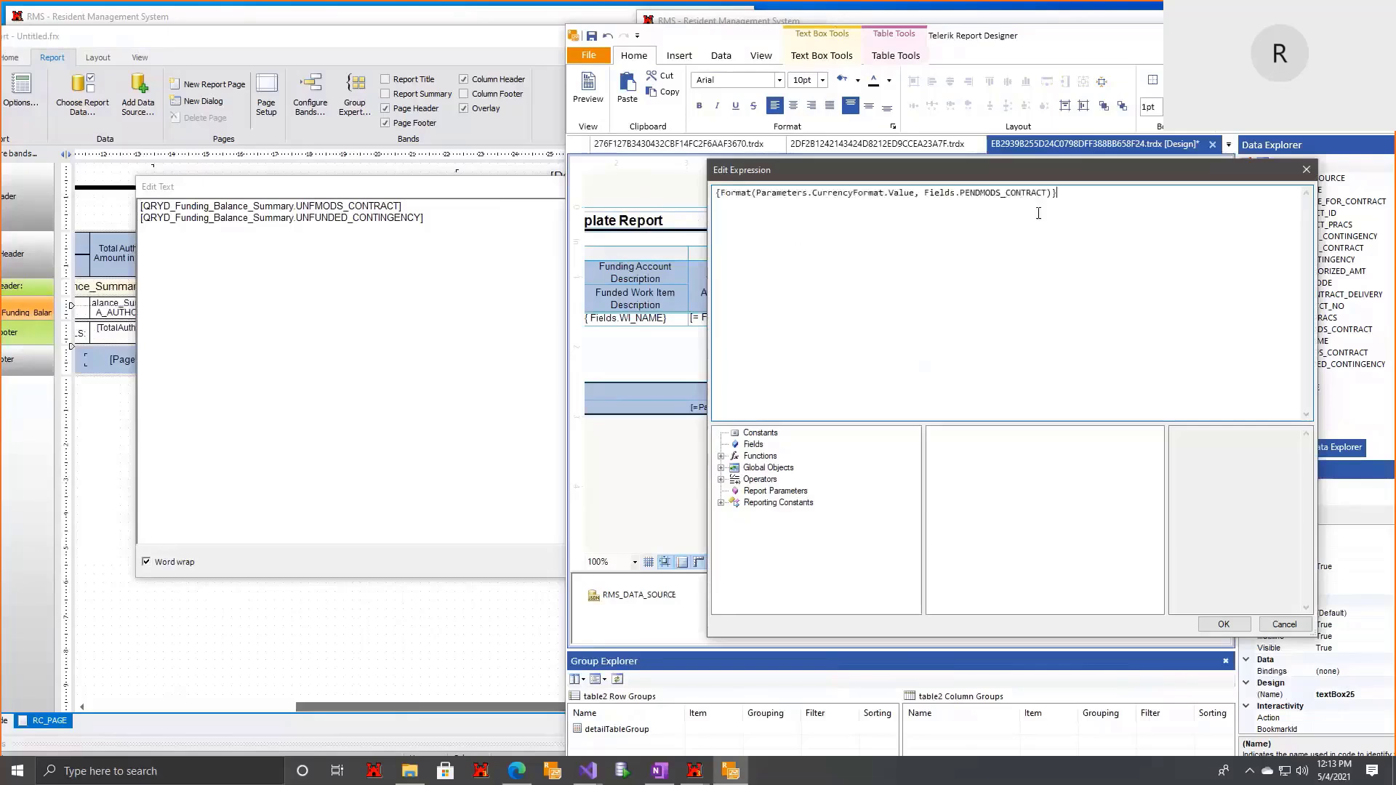
{"action": "key", "text": "Left"}
{"action": "key", "text": "Left"}
{"action": "key", "text": "BackSpace"}
{"action": "key", "text": "BackSpace"}
{"action": "key", "text": "BackSpace"}
{"action": "key", "text": "BackSpace"}
{"action": "key", "text": "BackSpace"}
{"action": "key", "text": "BackSpace"}
{"action": "key", "text": "BackSpace"}
{"action": "key", "text": "BackSpace"}
{"action": "key", "text": "BackSpace"}
{"action": "key", "text": "BackSpace"}
{"action": "key", "text": "BackSpace"}
{"action": "key", "text": "BackSpace"}
{"action": "key", "text": "BackSpace"}
{"action": "key", "text": "BackSpace"}
{"action": "key", "text": "BackSpace"}
{"action": "key", "text": "BackSpace"}
{"action": "key", "text": "BackSpace"}
{"action": "type", "text": "UNFMODS_CONTRACT"}
Step: Add a second currency-formatted line for the UNFUNDED_CONTINGENCY field to the last Pending Changes cell and apply the expression
{"action": "key", "text": "ctrl+v"}
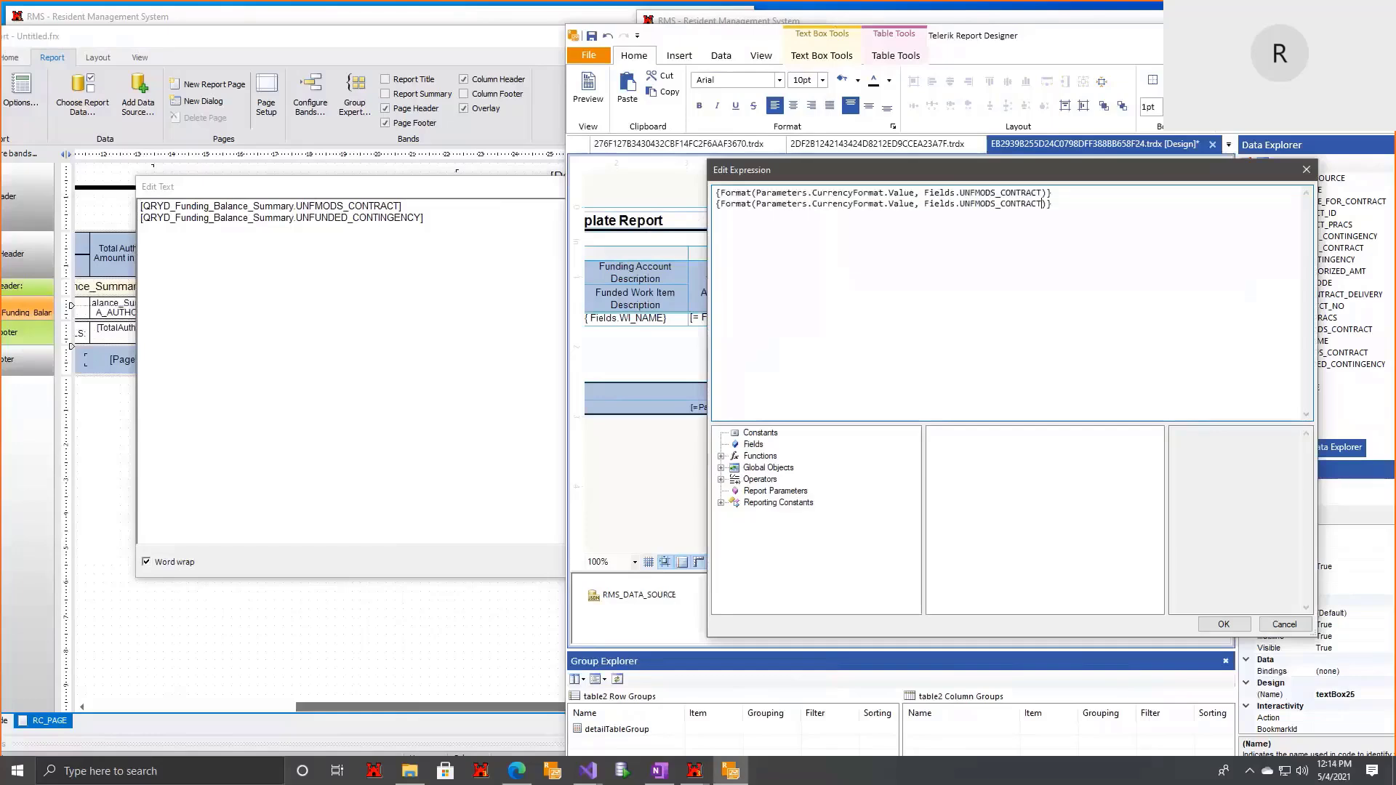
{"action": "key", "text": "BackSpace"}
{"action": "key", "text": "BackSpace"}
{"action": "key", "text": "BackSpace"}
{"action": "key", "text": "BackSpace"}
{"action": "key", "text": "BackSpace"}
{"action": "key", "text": "BackSpace"}
{"action": "key", "text": "BackSpace"}
{"action": "key", "text": "BackSpace"}
{"action": "key", "text": "BackSpace"}
{"action": "key", "text": "BackSpace"}
{"action": "key", "text": "BackSpace"}
{"action": "key", "text": "BackSpace"}
{"action": "key", "text": "BackSpace"}
{"action": "key", "text": "BackSpace"}
{"action": "key", "text": "BackSpace"}
{"action": "key", "text": "BackSpace"}
{"action": "type", "text": "UNFUNDED_CONTINGENCY"}
{"action": "left_click", "coordinate": [1224, 624]}
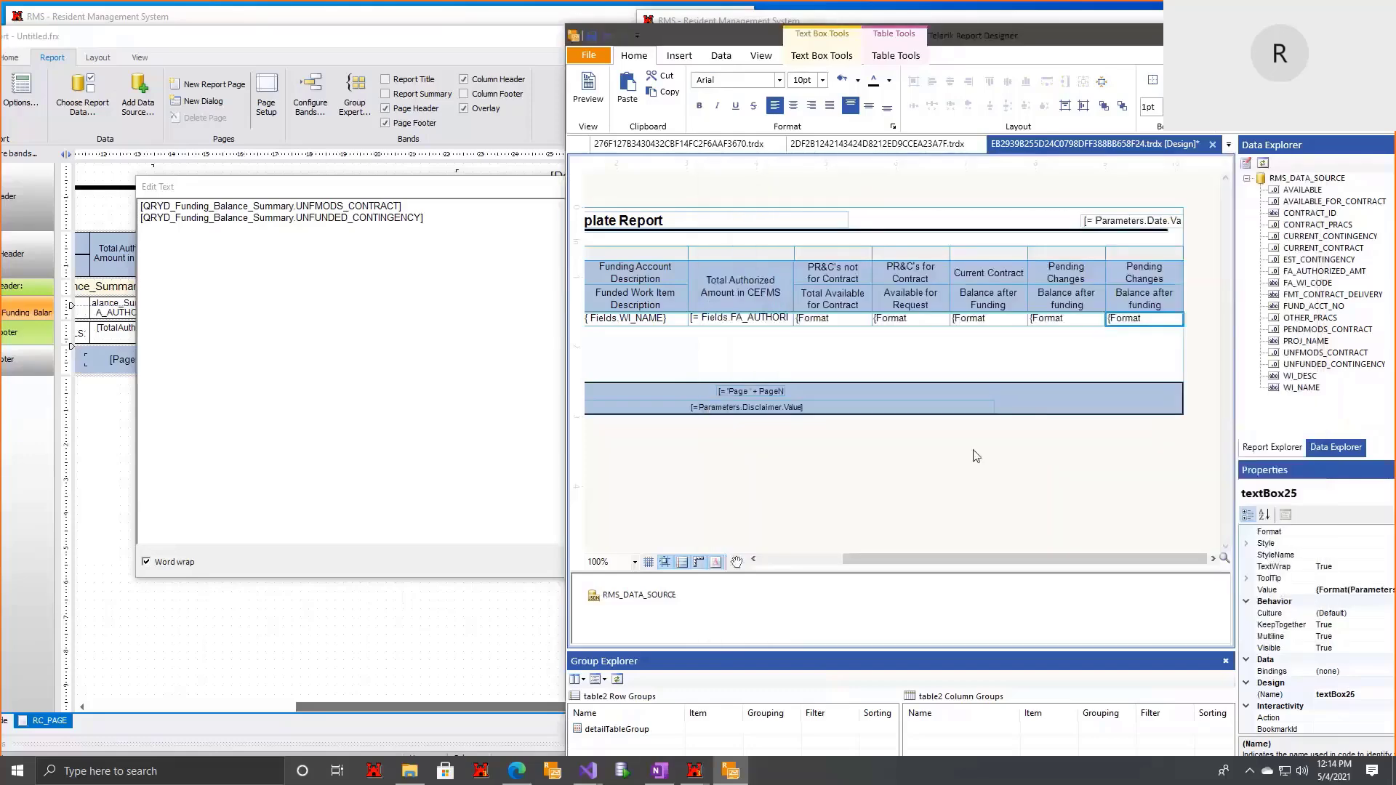
Step: Select the whole funding table and close the original report's cell text without changing it
{"action": "left_click", "coordinate": [979, 490]}
{"action": "left_click_drag", "start_coordinate": [990, 559], "coordinate": [906, 557]}
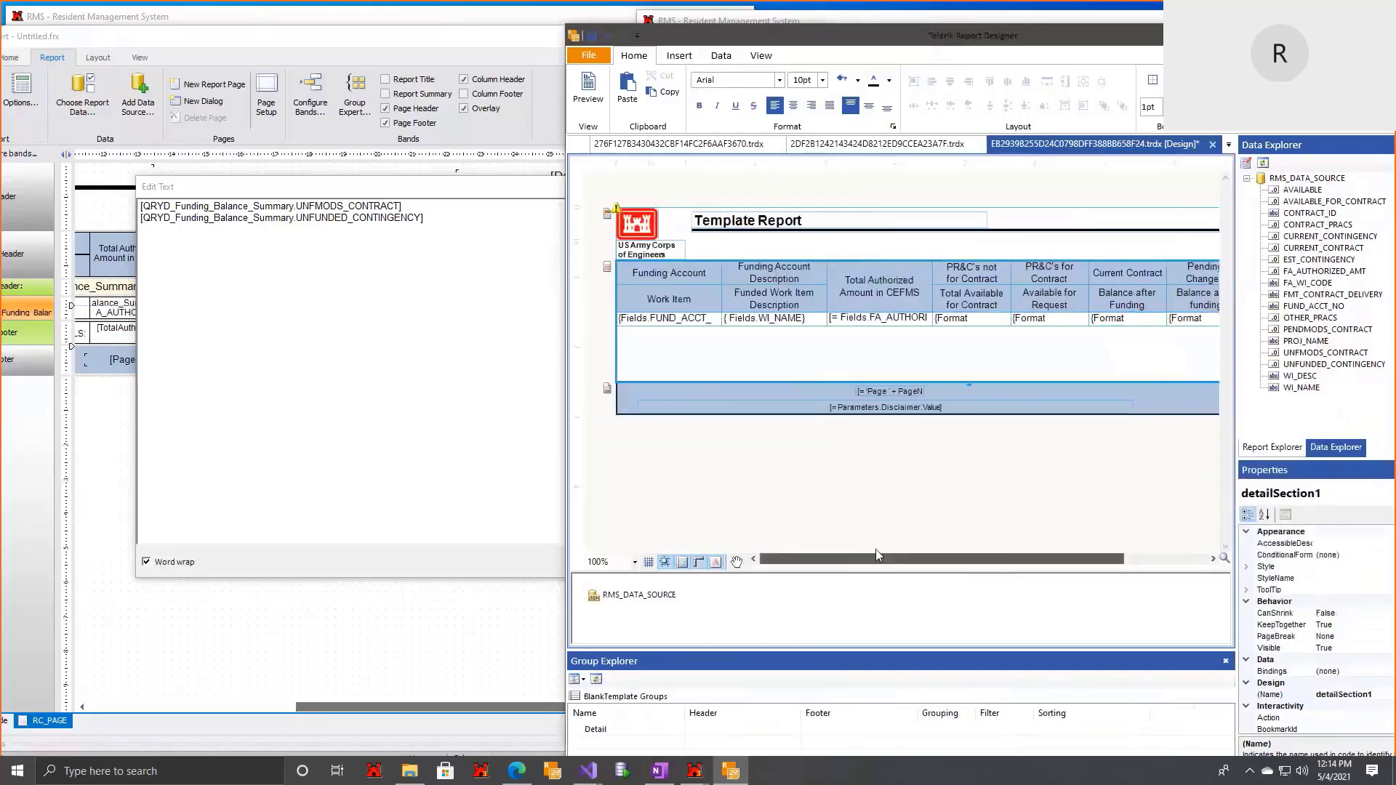
{"action": "left_click", "coordinate": [904, 322]}
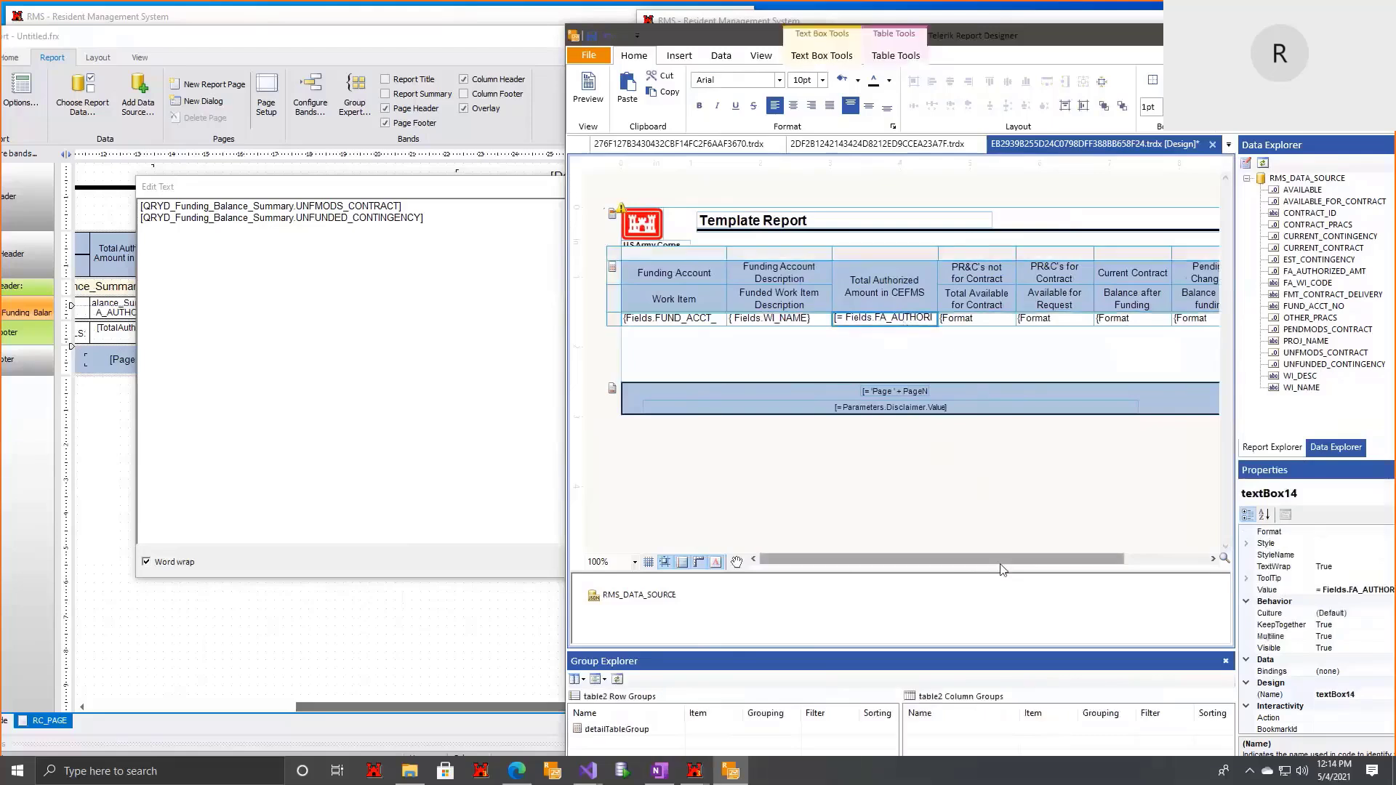
{"action": "mouse_move", "coordinate": [1003, 558]}
{"action": "left_mouse_down"}
{"action": "mouse_move", "coordinate": [1070, 559]}
{"action": "mouse_move", "coordinate": [987, 558]}
{"action": "left_mouse_up"}
{"action": "left_click", "coordinate": [619, 262]}
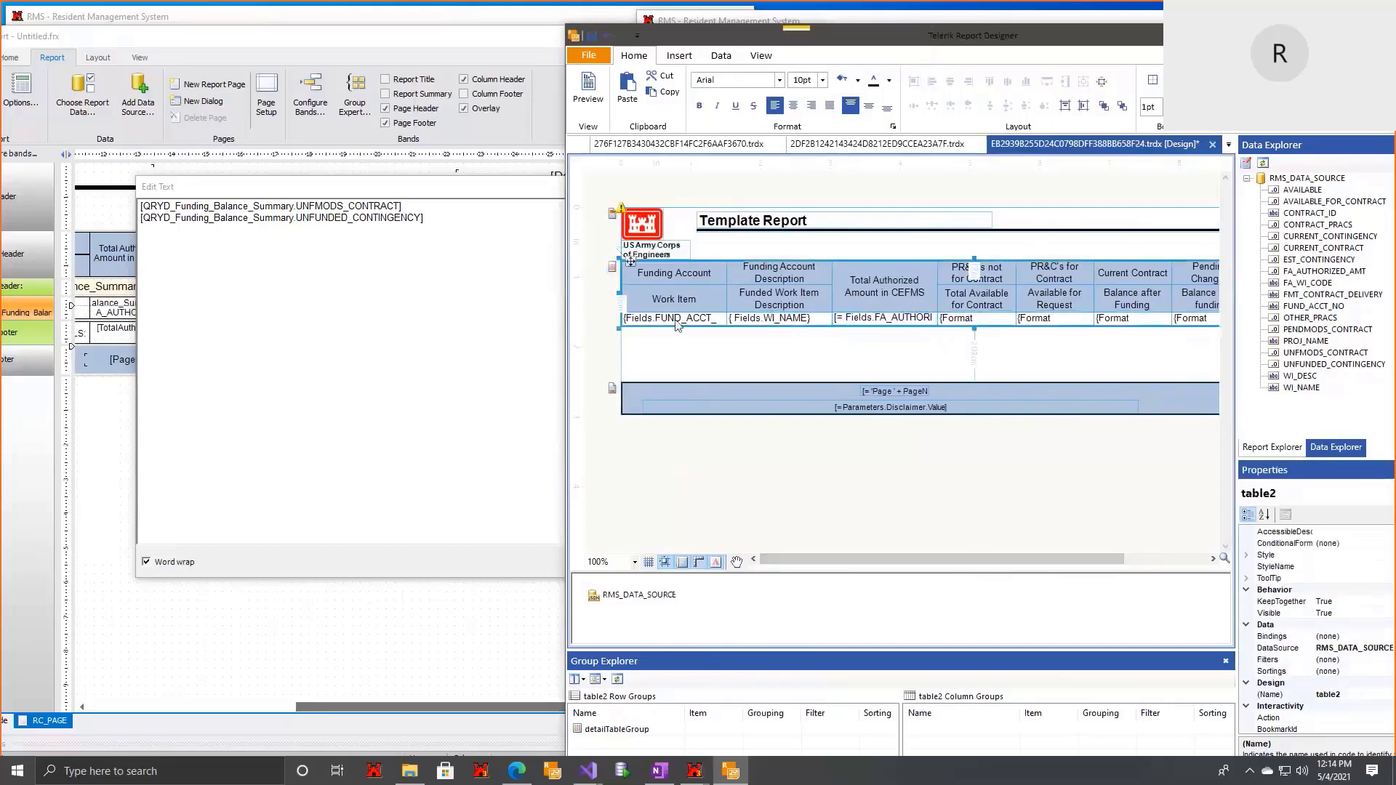
{"action": "left_click", "coordinate": [446, 357]}
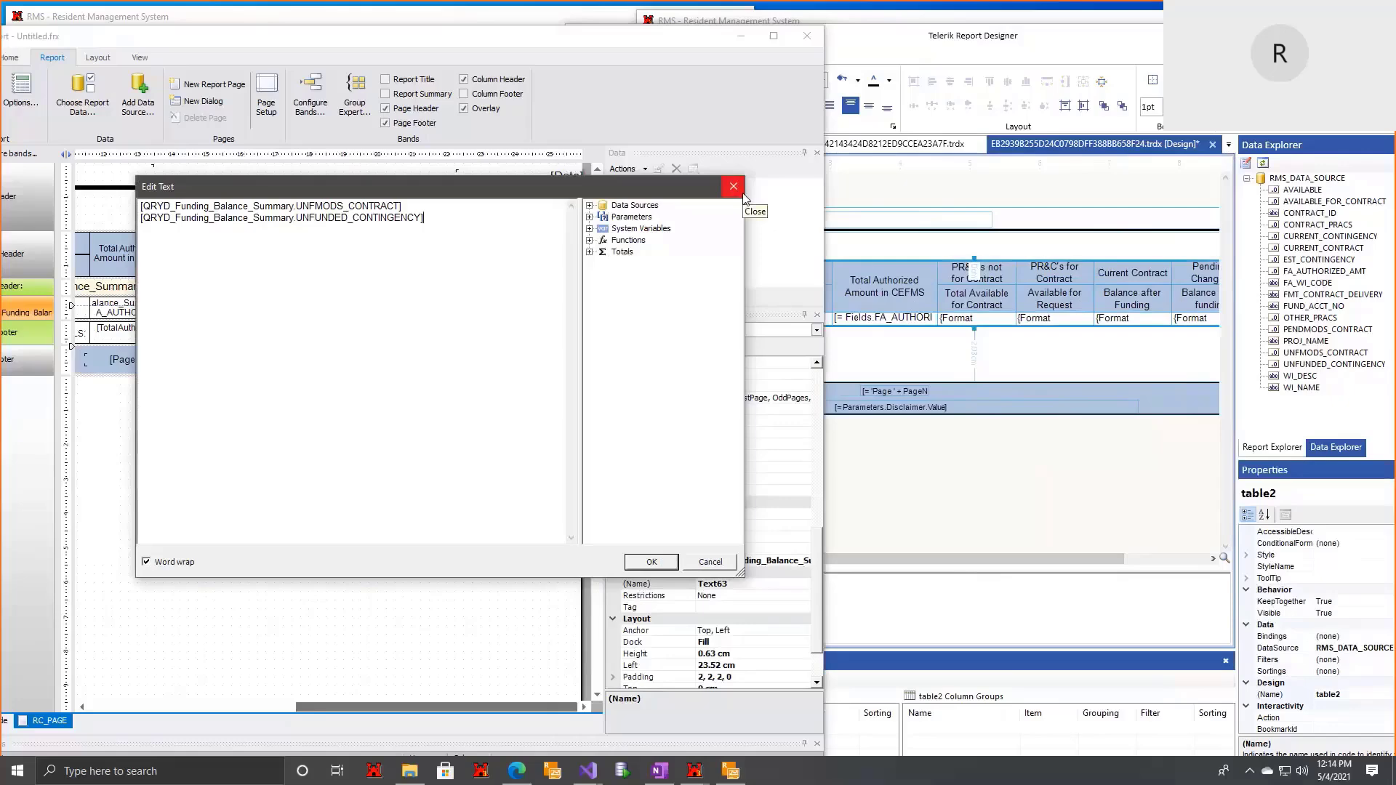
{"action": "left_click", "coordinate": [732, 187]}
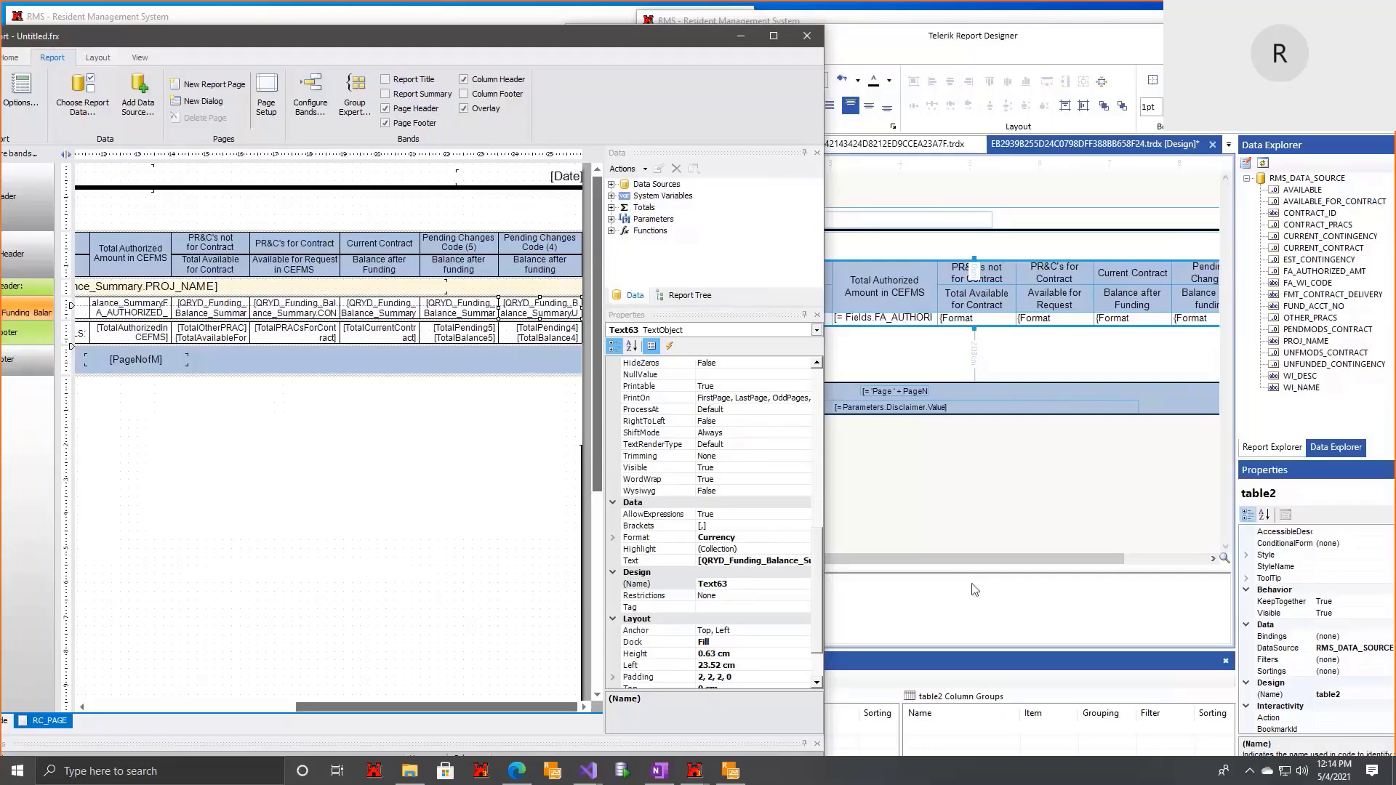
{"action": "left_click", "coordinate": [991, 572]}
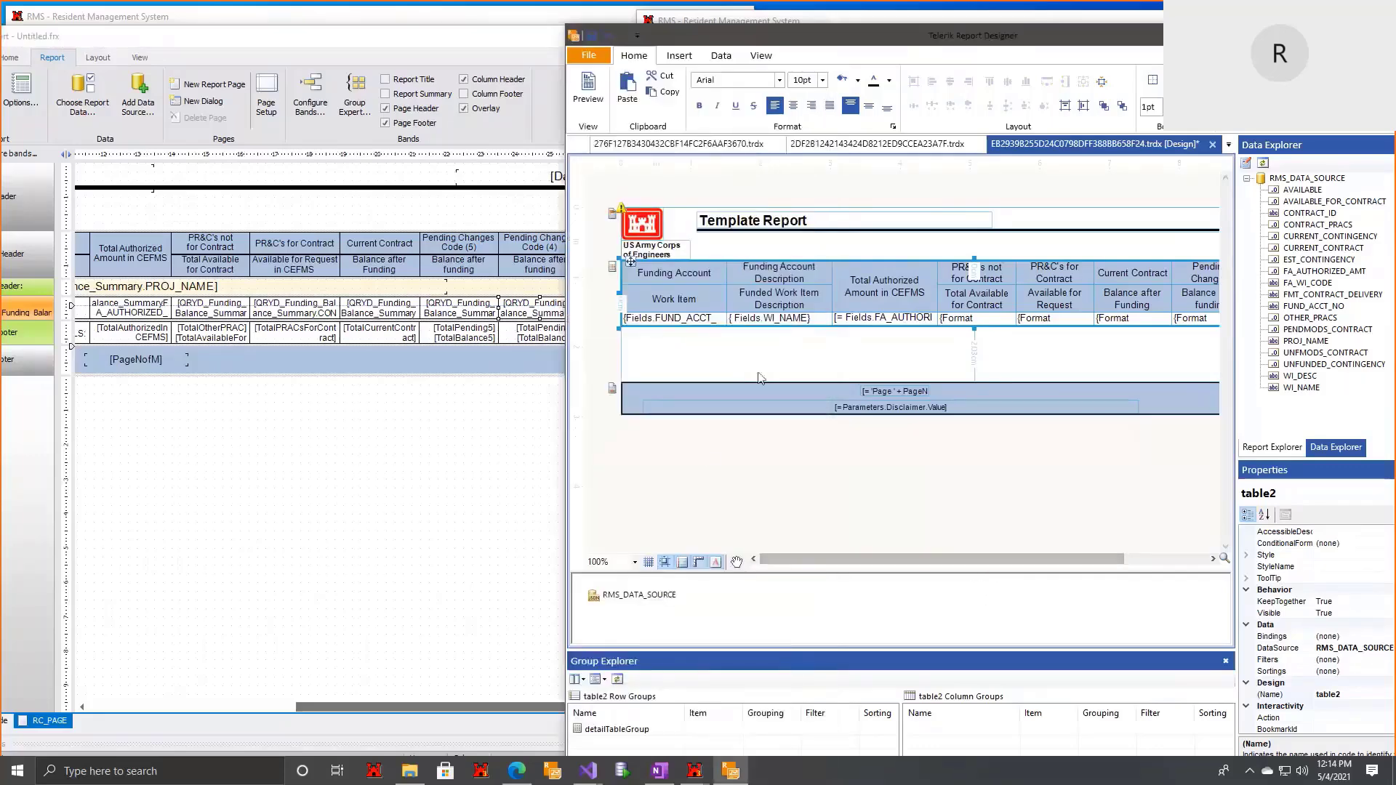
Step: Clear the data selector of the RMS_DATA_SOURCE JSON data source and finish its configuration
{"action": "right_click", "coordinate": [659, 601]}
{"action": "left_click", "coordinate": [669, 604]}
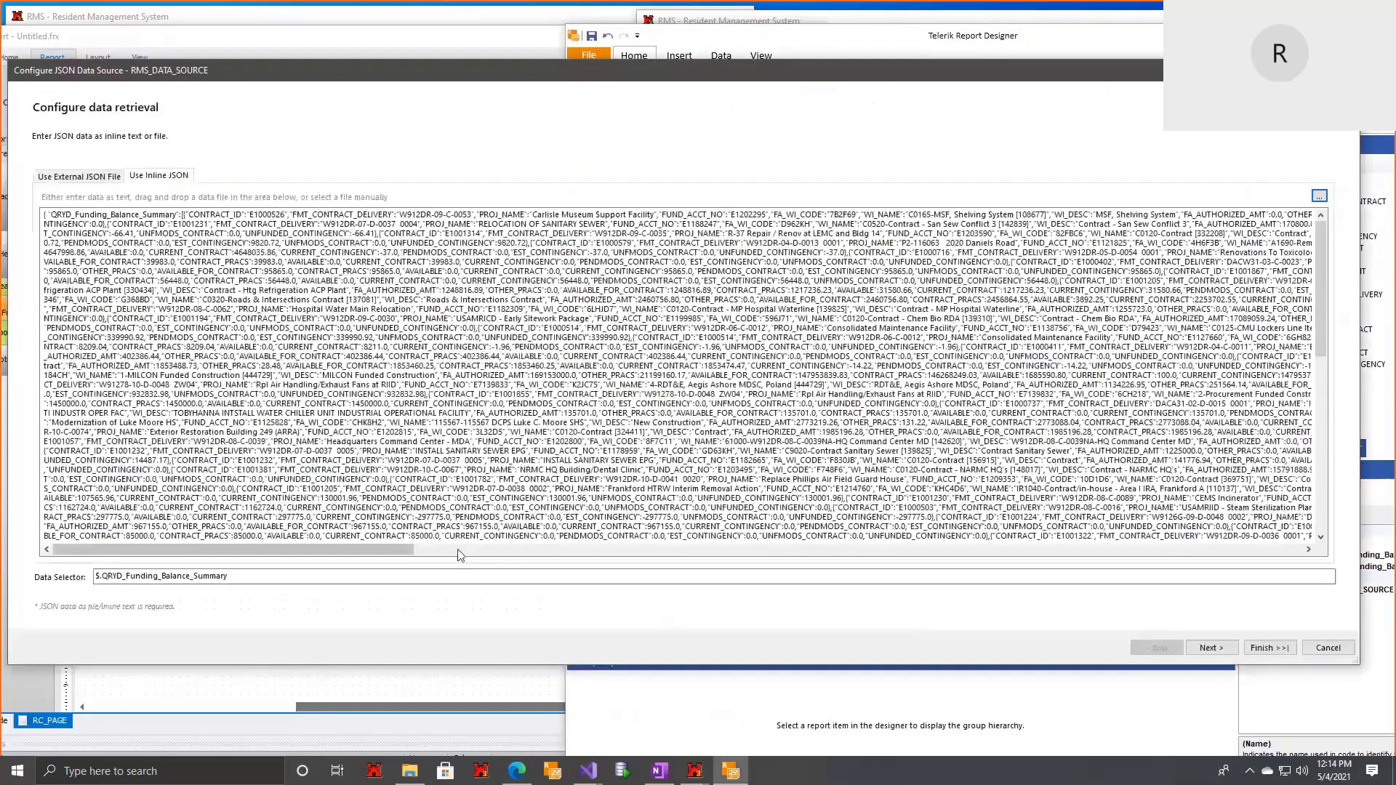
{"action": "left_click_drag", "start_coordinate": [271, 575], "coordinate": [95, 575]}
{"action": "key", "text": "BackSpace"}
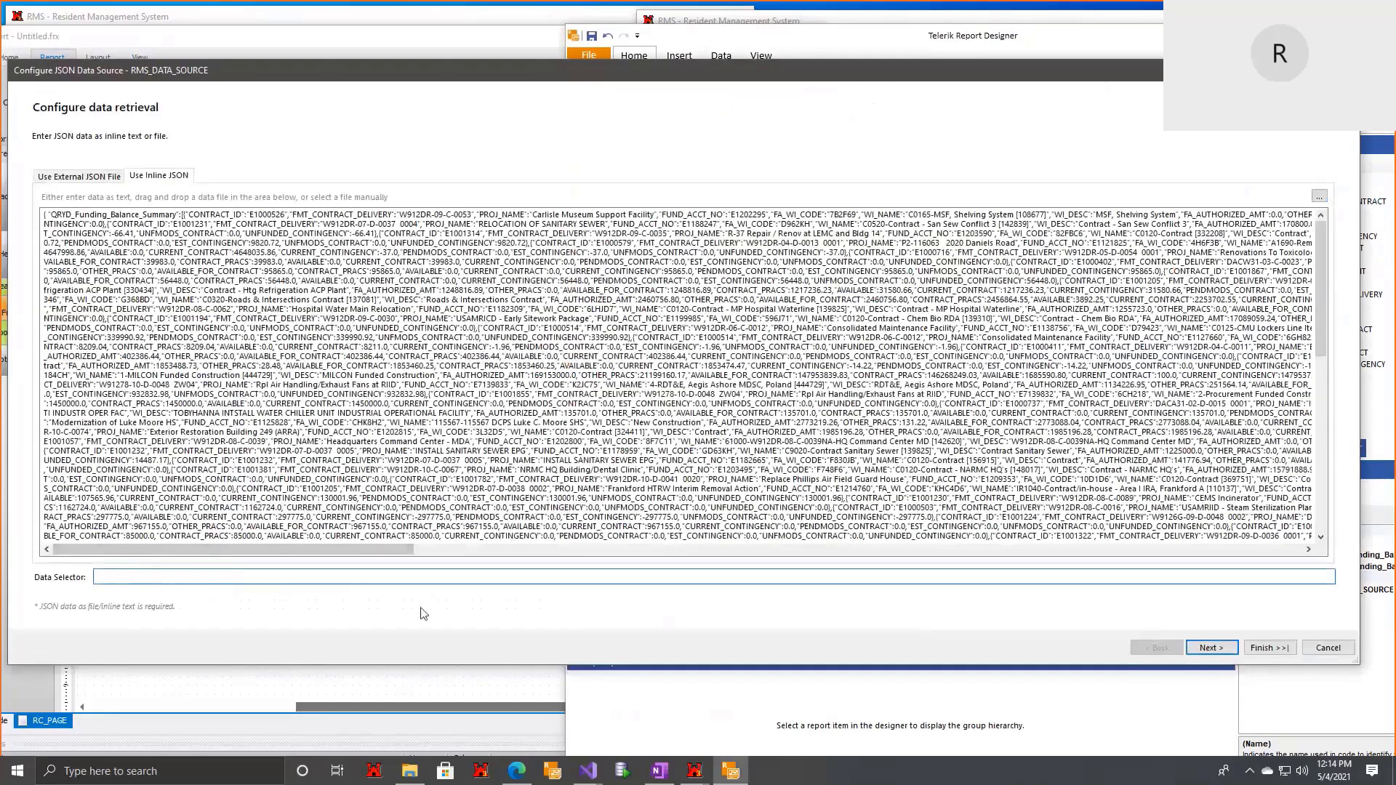
{"action": "left_click", "coordinate": [1269, 648]}
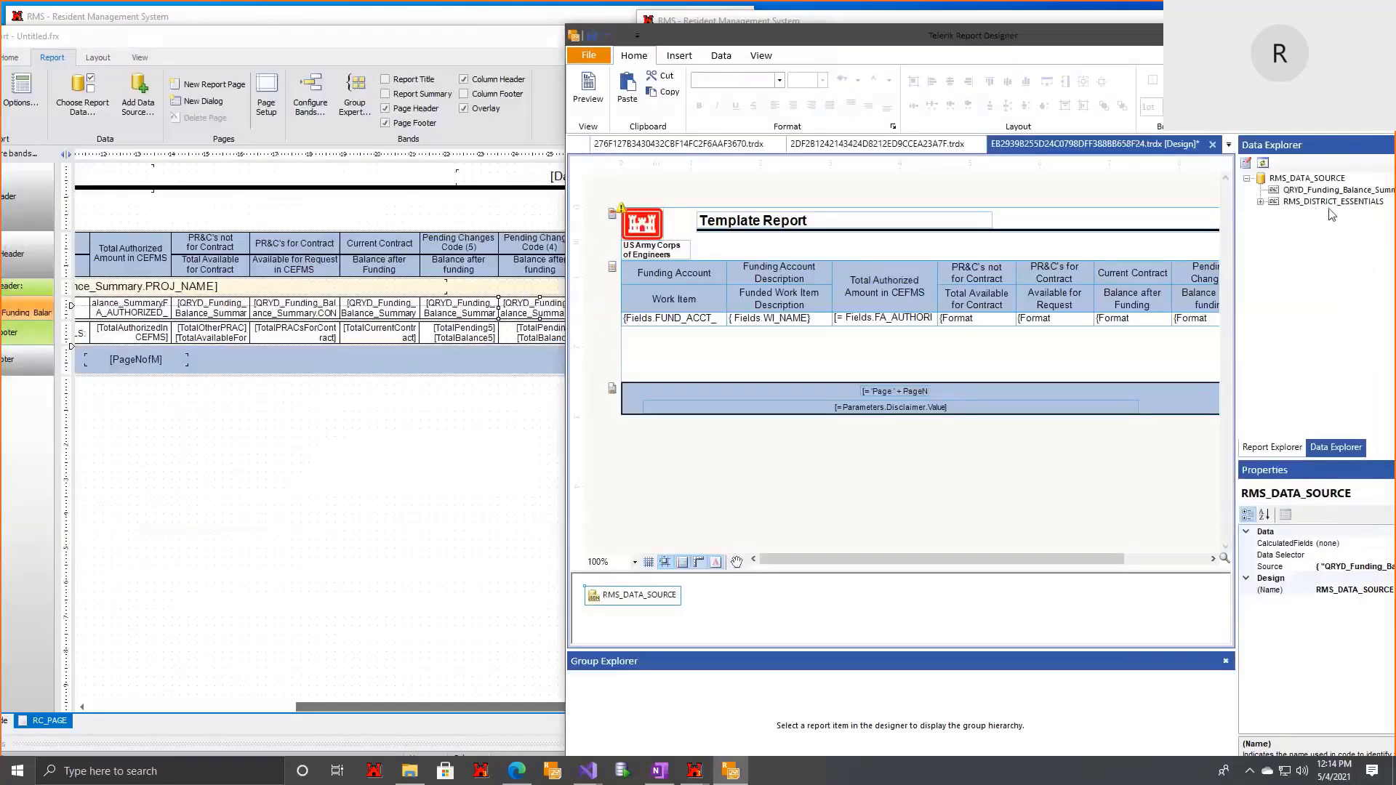
Step: Add a binding to the funding table that sets its DataSource to = Fields.QRYD_Funding_Balance_Summary
{"action": "left_click_drag", "start_coordinate": [1097, 560], "coordinate": [857, 503]}
{"action": "left_click", "coordinate": [680, 320]}
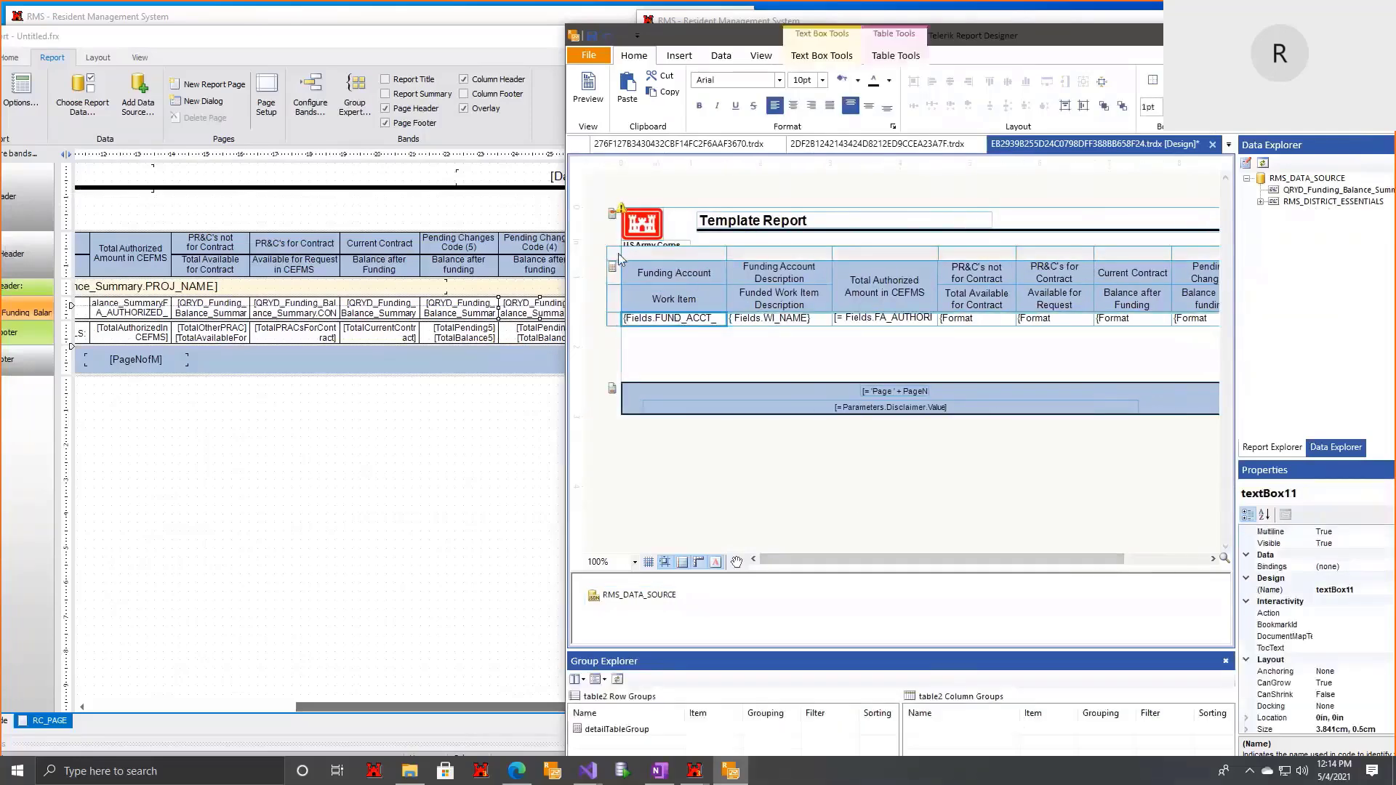
{"action": "left_click", "coordinate": [616, 255]}
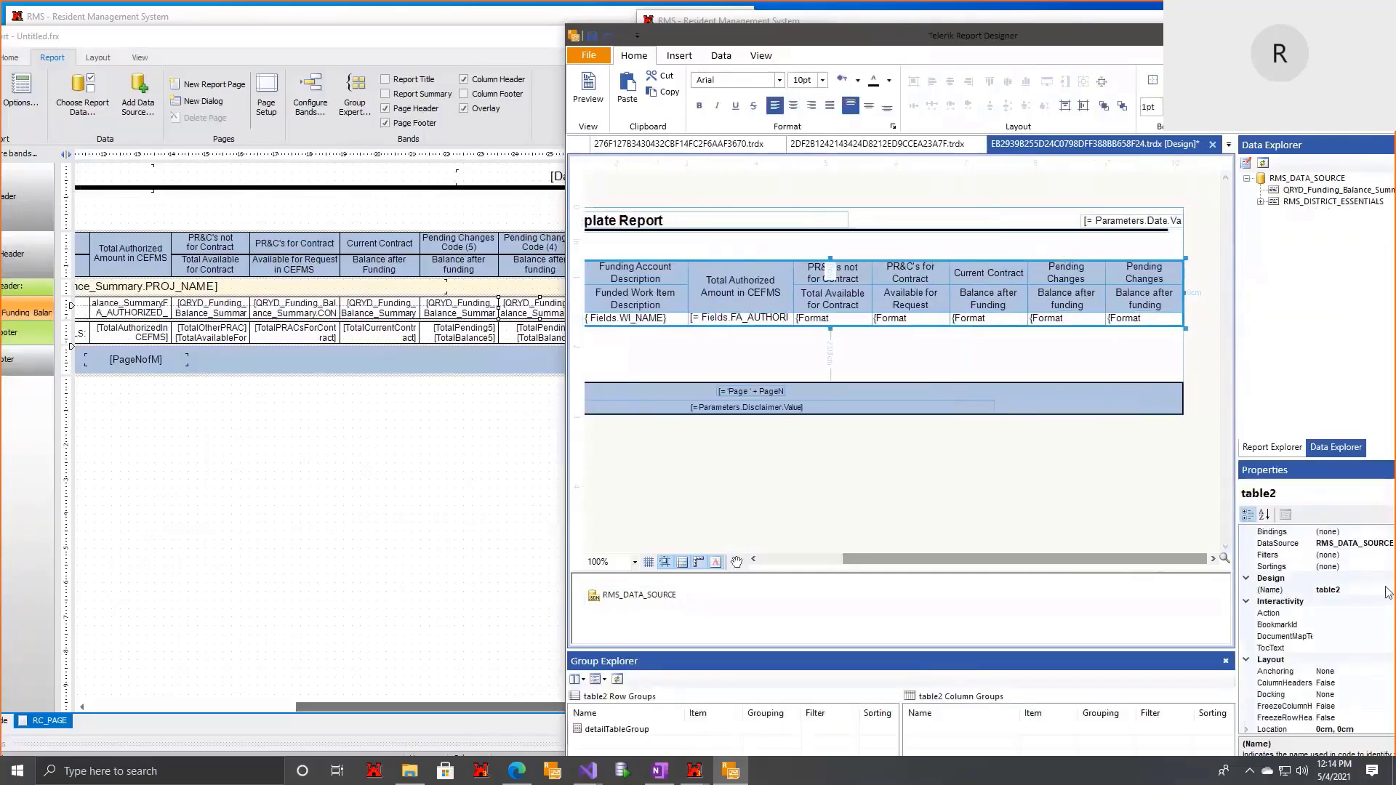
{"action": "scroll", "coordinate": [1387, 592], "scroll_direction": "up", "scroll_amount": 1}
{"action": "double_click", "coordinate": [1348, 568]}
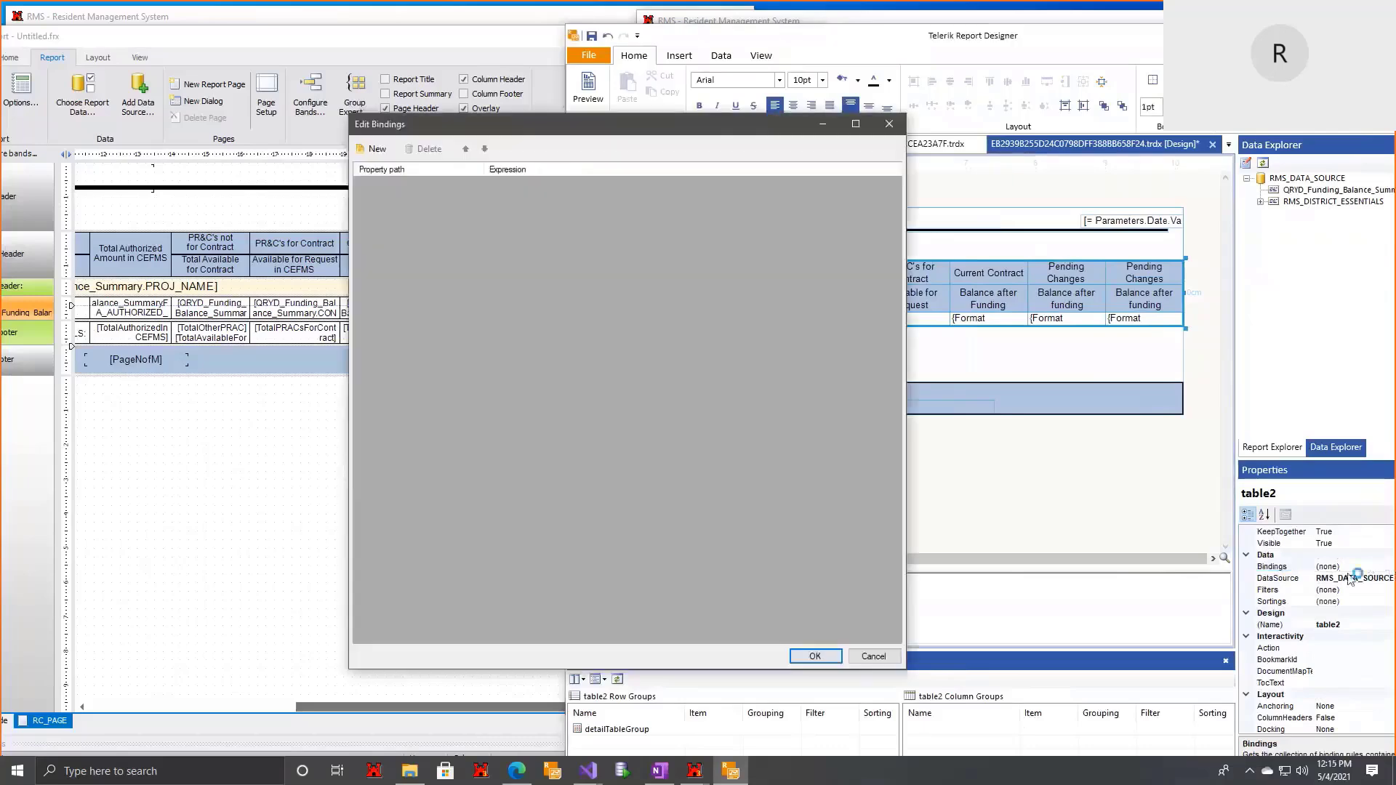
{"action": "left_click", "coordinate": [373, 149]}
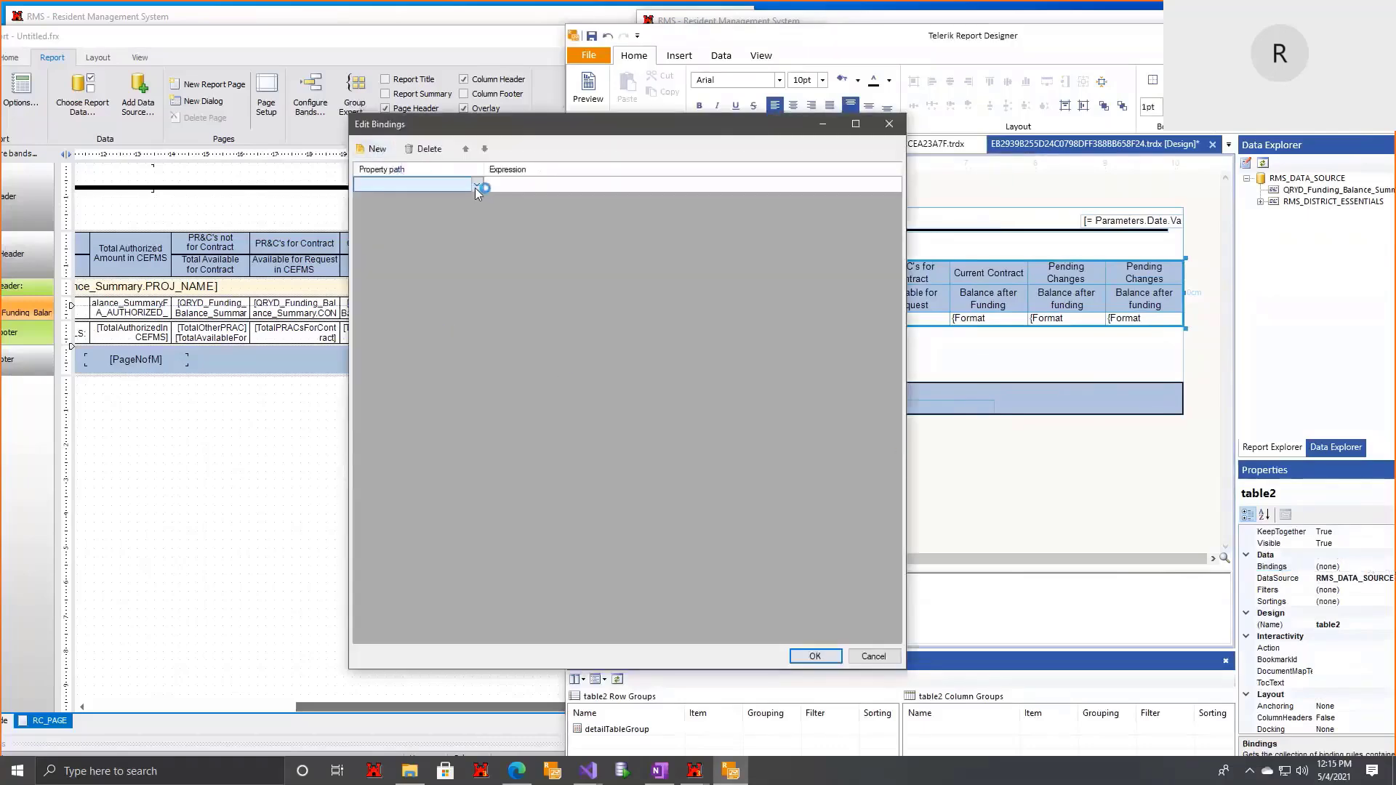
{"action": "left_click", "coordinate": [476, 186]}
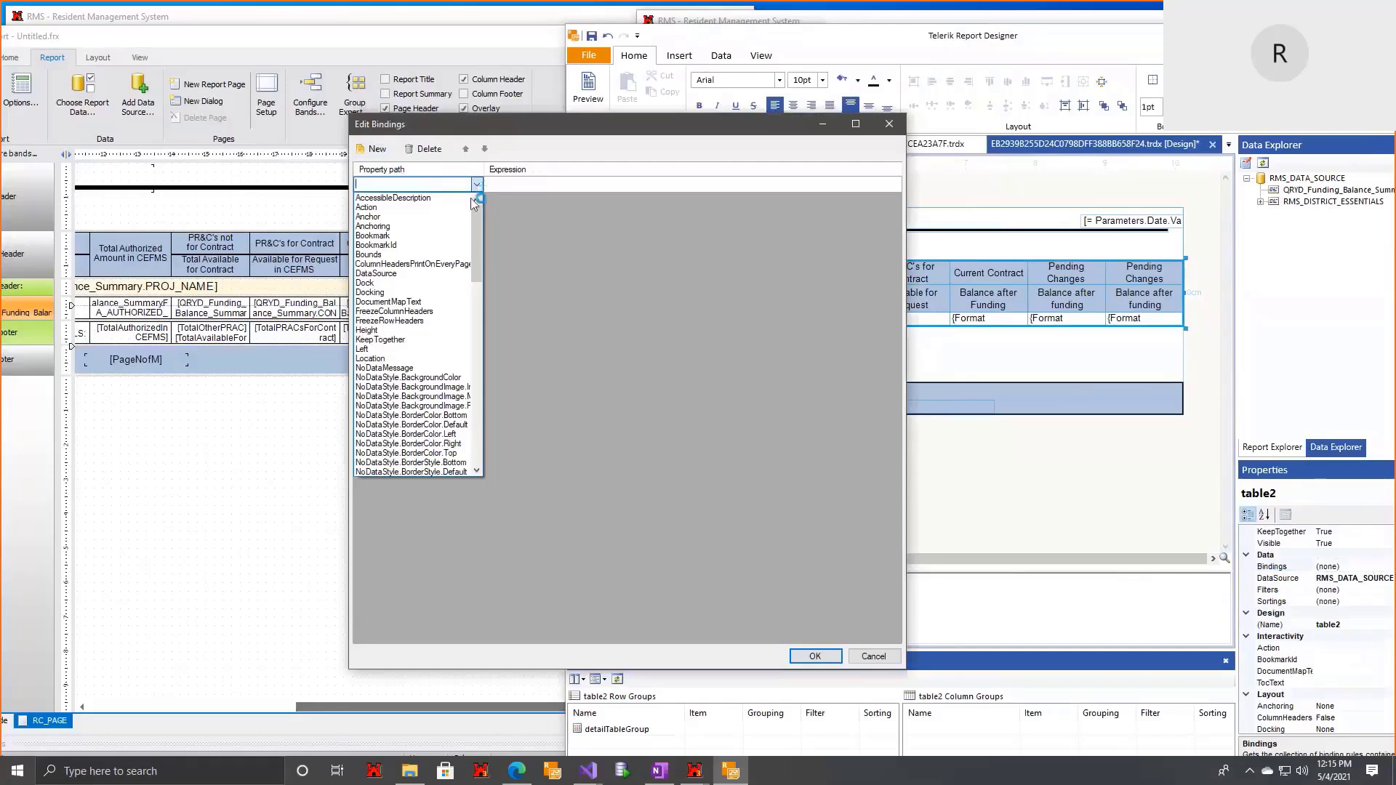
{"action": "left_click", "coordinate": [407, 274]}
{"action": "left_click", "coordinate": [894, 185]}
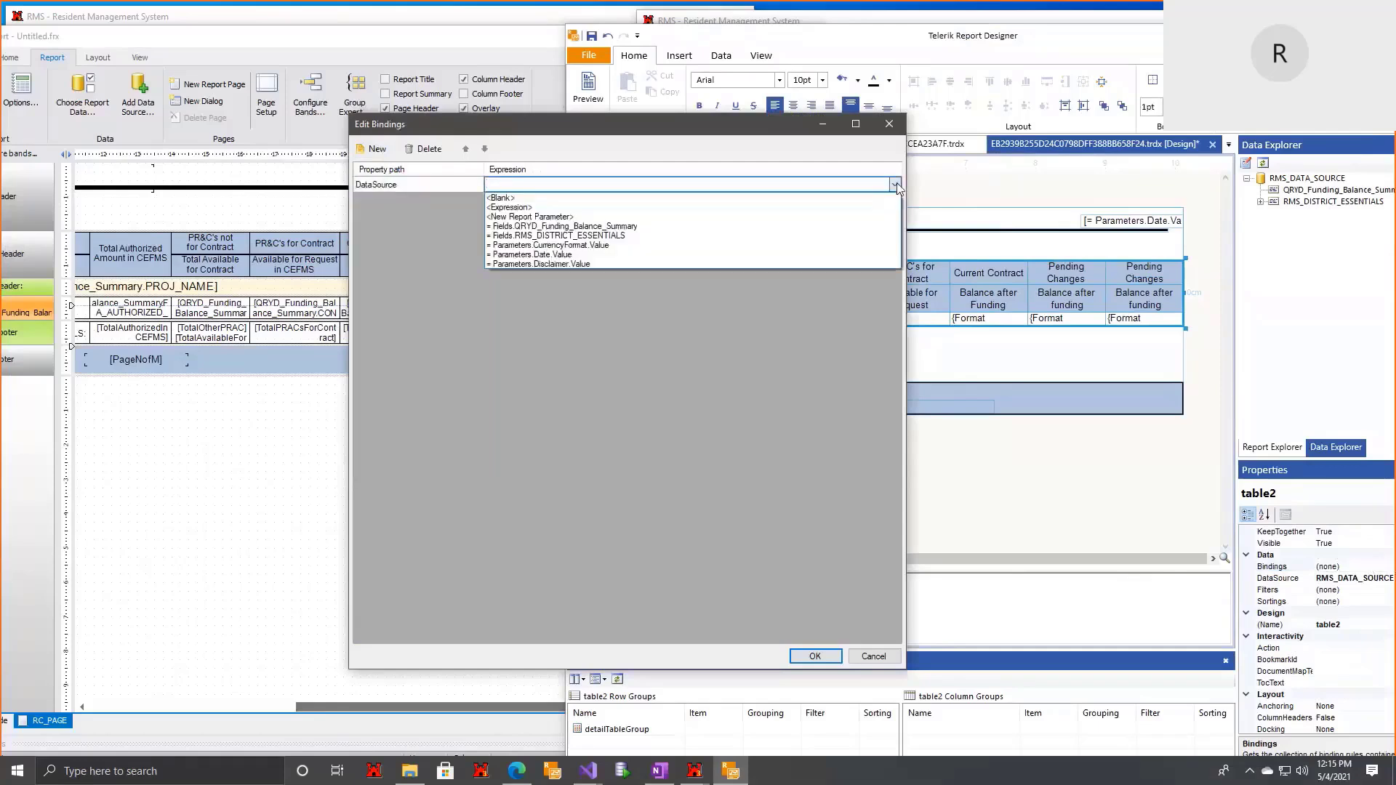
{"action": "left_click", "coordinate": [771, 229]}
{"action": "left_click", "coordinate": [815, 656]}
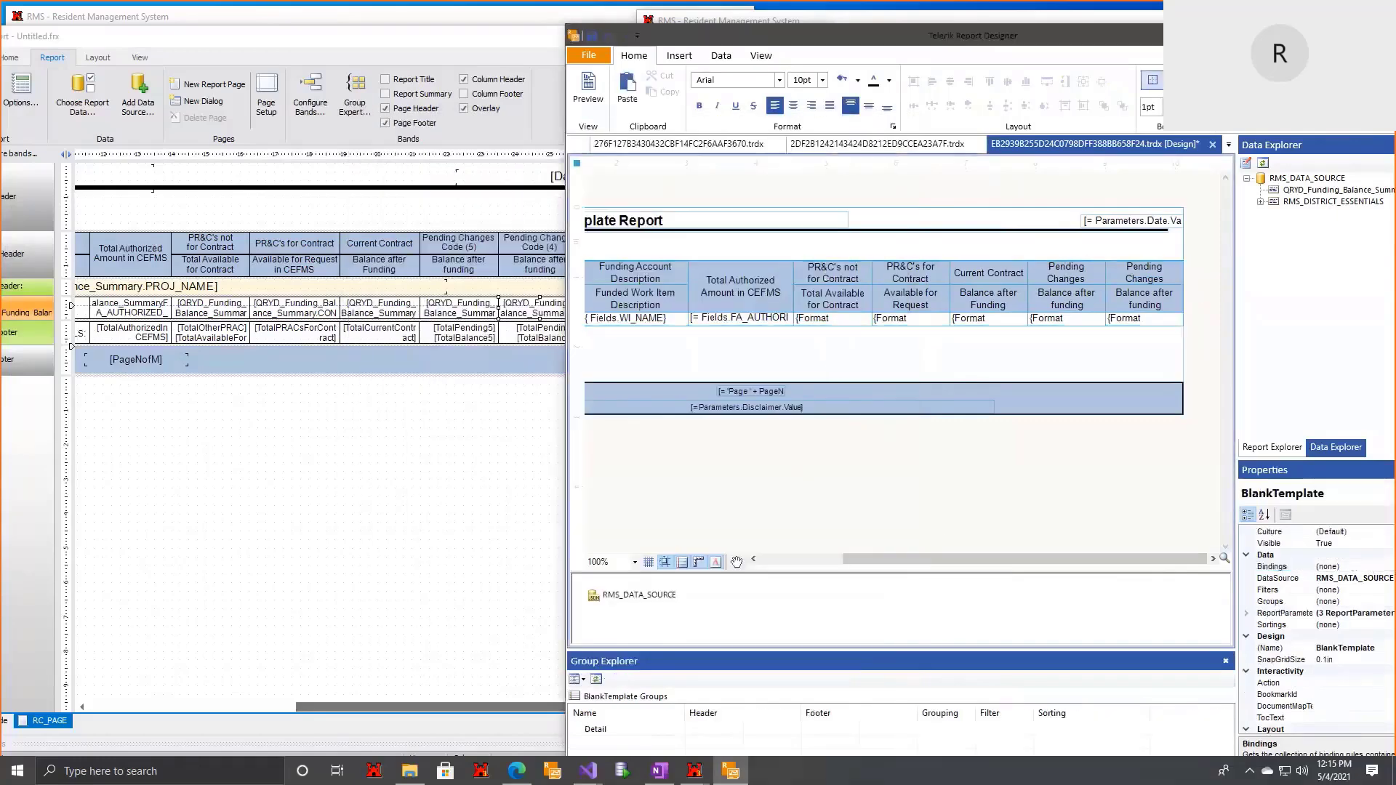
Step: Preview the report in the maximized Telerik Report Designer window and return to its design
{"action": "left_click", "coordinate": [1364, 34]}
{"action": "left_click", "coordinate": [22, 66]}
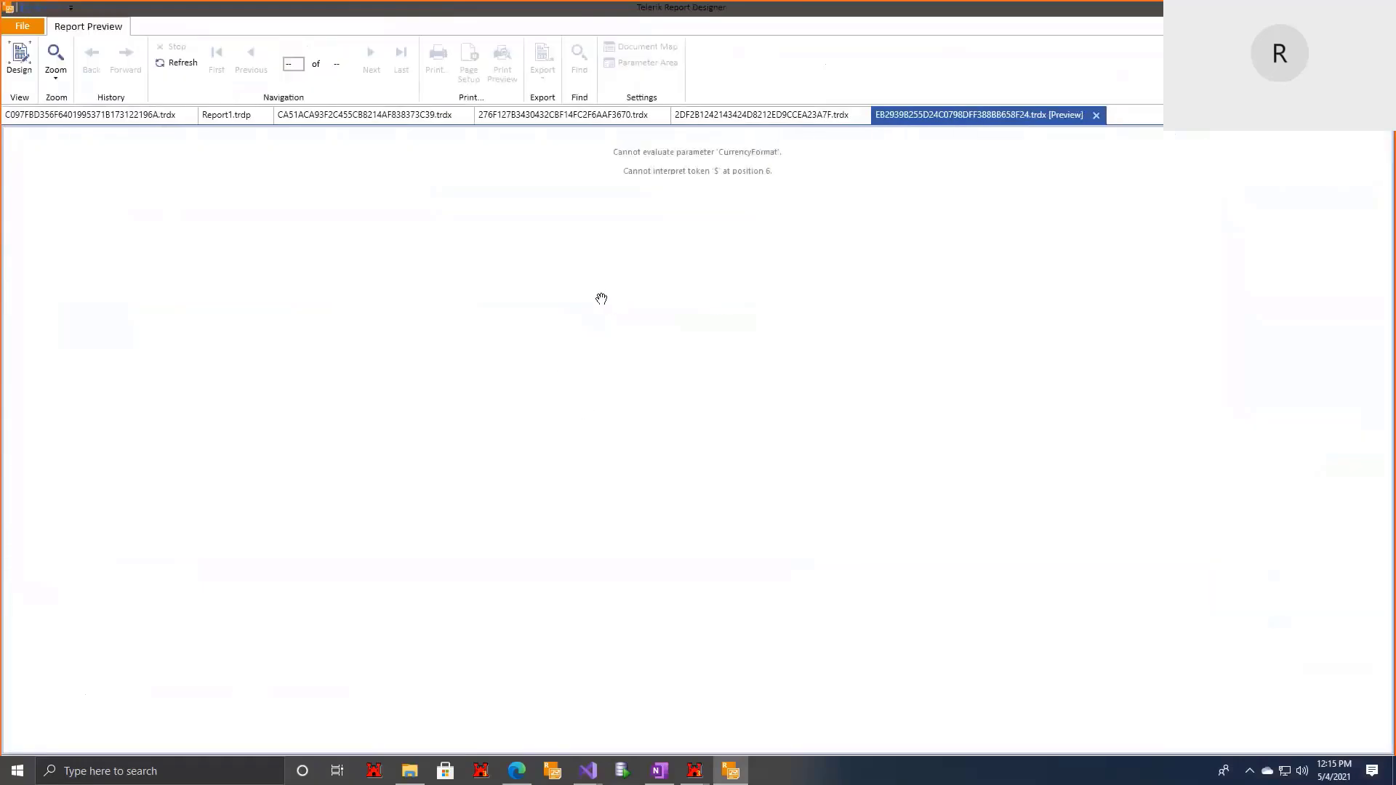
{"action": "left_click", "coordinate": [19, 58]}
Step: Copy the CurrencyFormat report parameter's text {0 : $#,0.00} into its value and preview the report again
{"action": "right_click", "coordinate": [677, 320]}
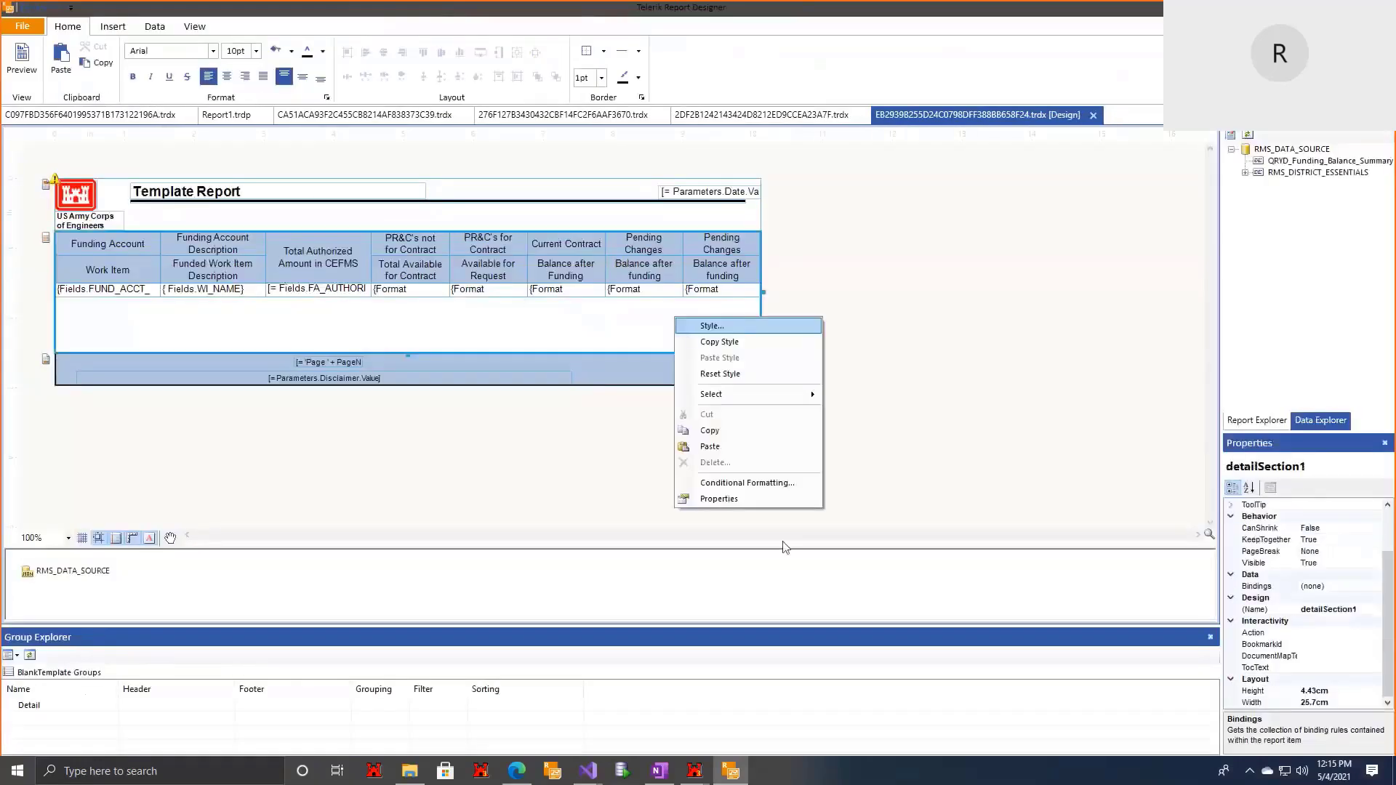
{"action": "right_click", "coordinate": [546, 451]}
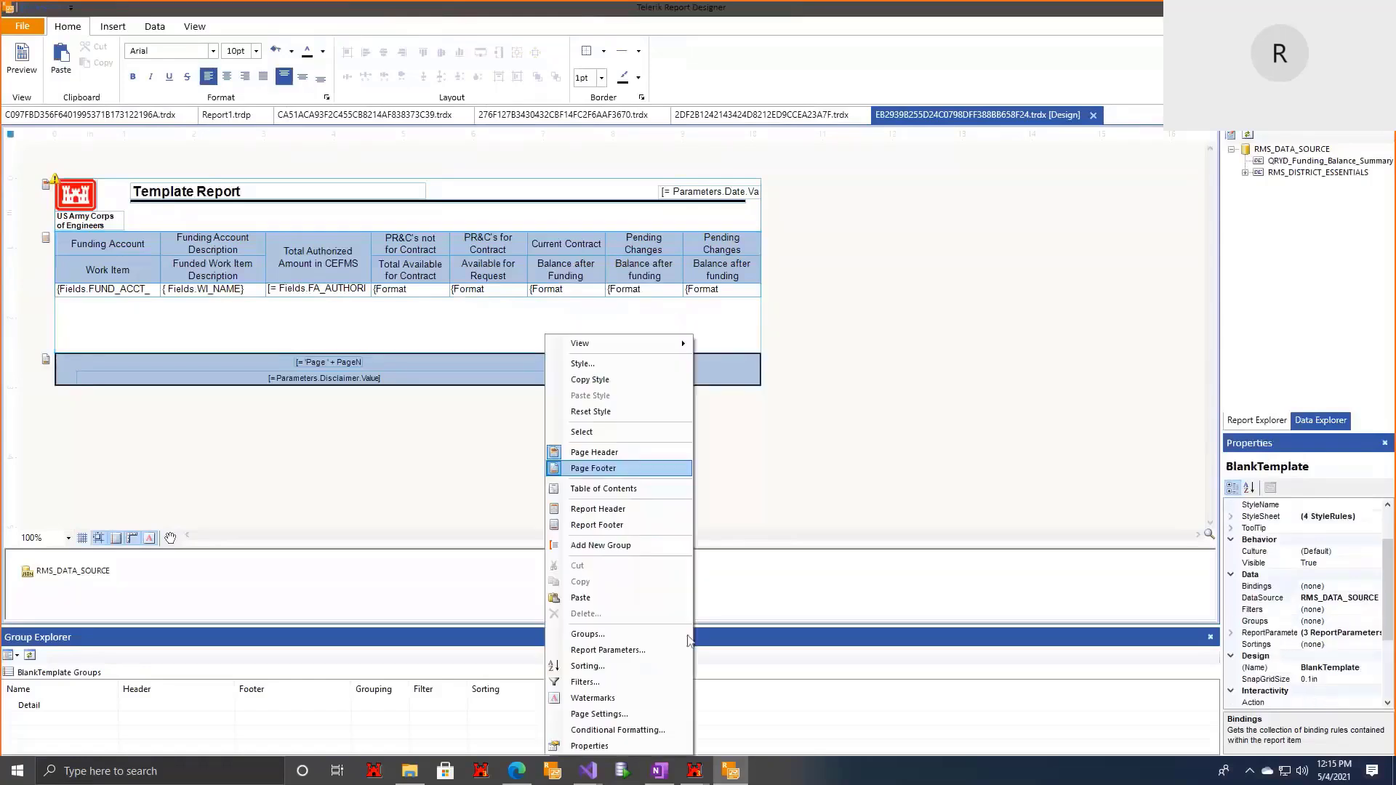
{"action": "left_click", "coordinate": [608, 650]}
{"action": "left_click", "coordinate": [612, 320]}
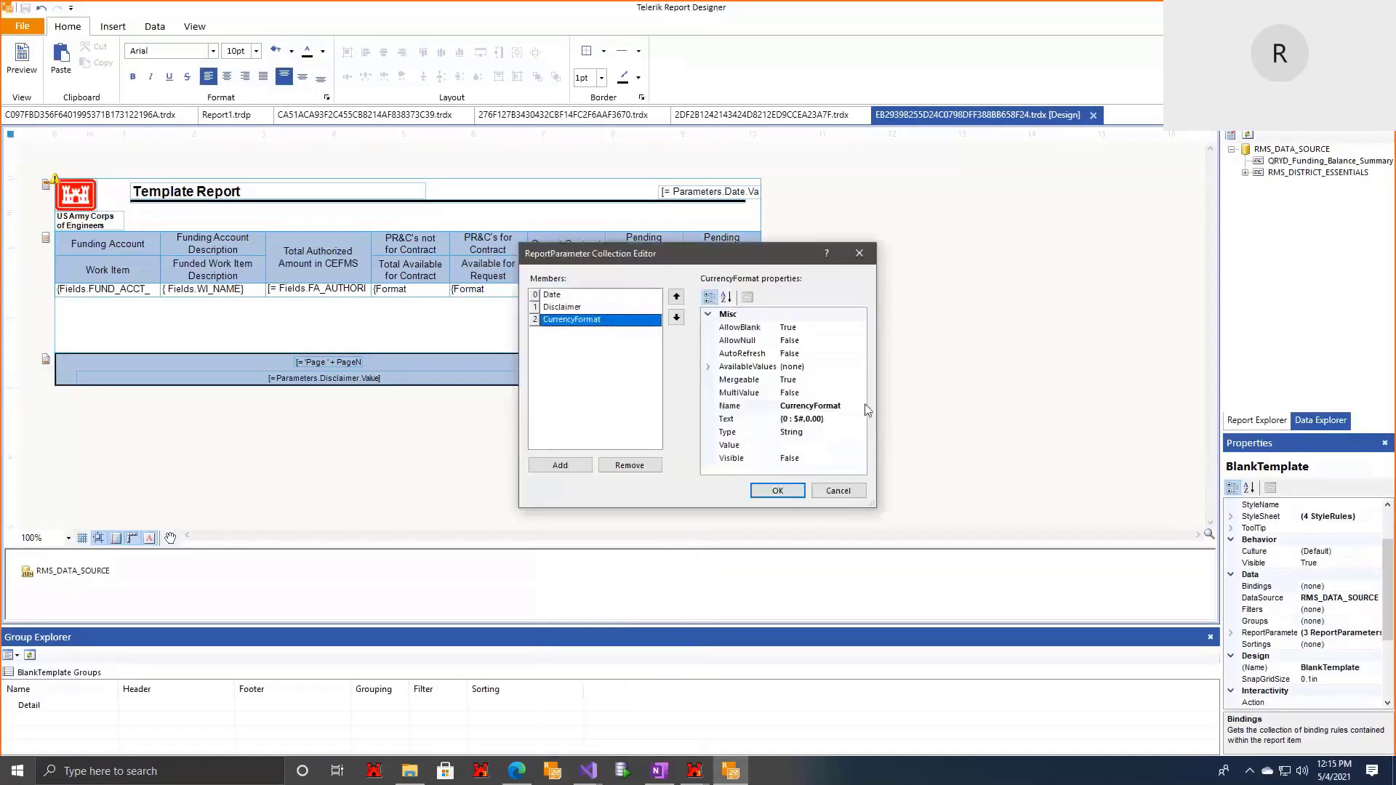
{"action": "left_click", "coordinate": [800, 405]}
{"action": "left_click", "coordinate": [791, 407]}
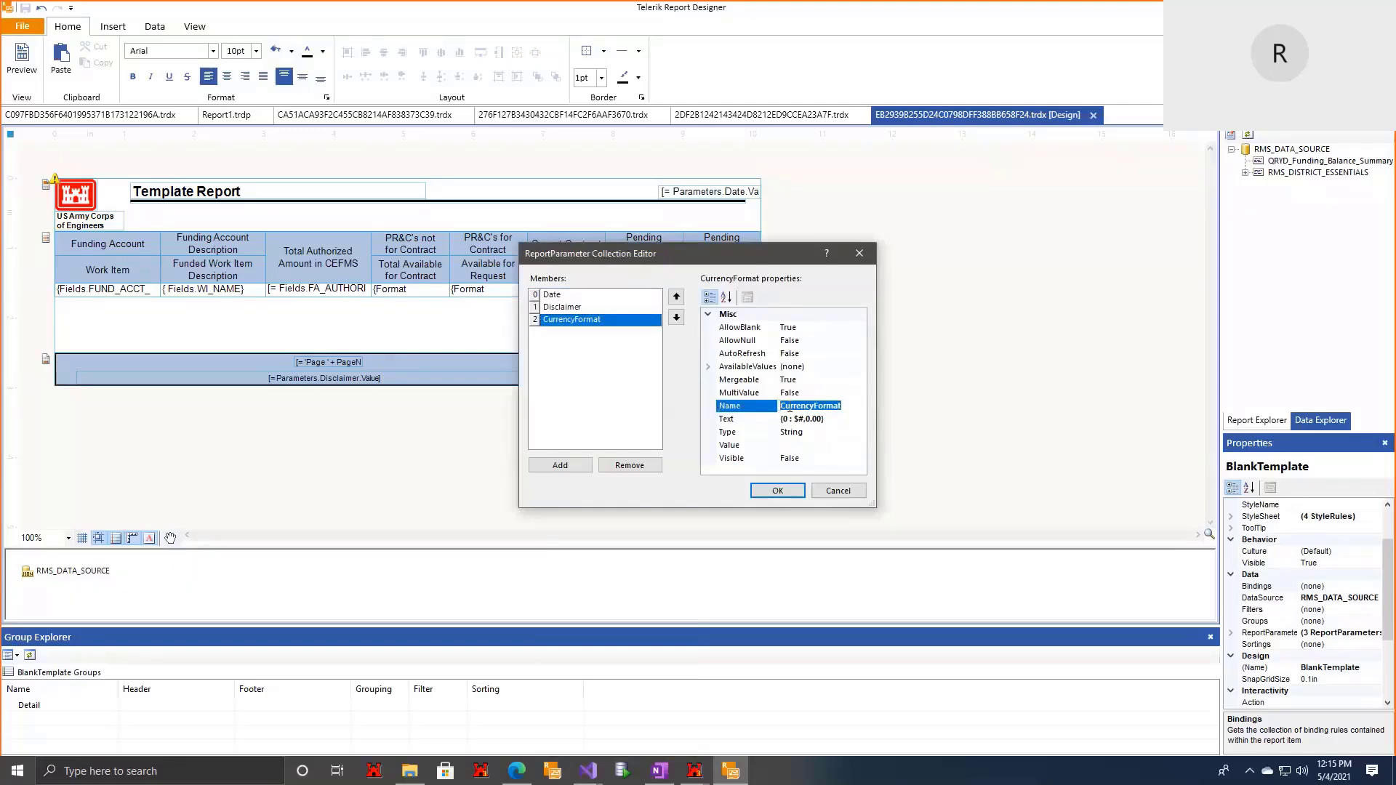
{"action": "left_click", "coordinate": [754, 420]}
{"action": "key", "text": "ctrl+c"}
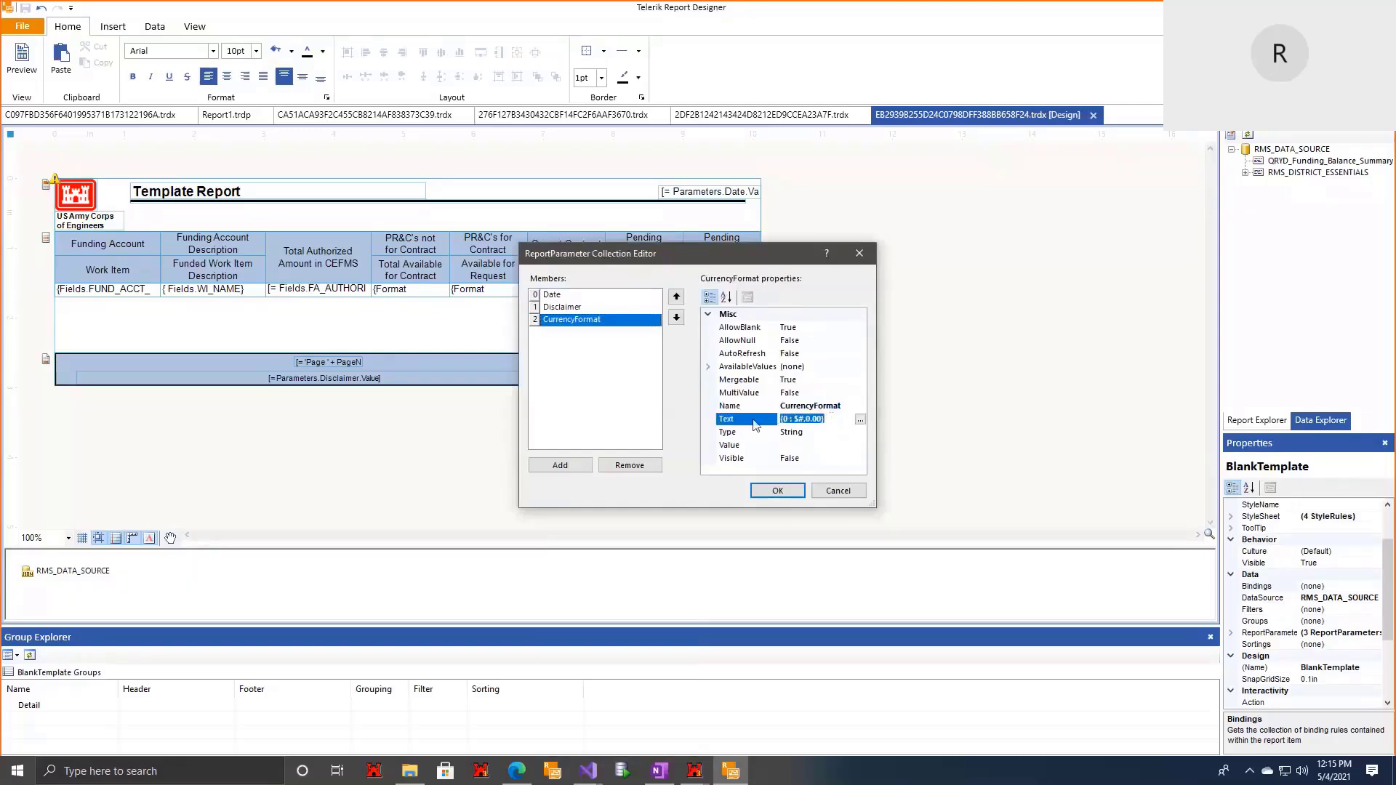
{"action": "left_click", "coordinate": [816, 444]}
{"action": "key", "text": "ctrl+v"}
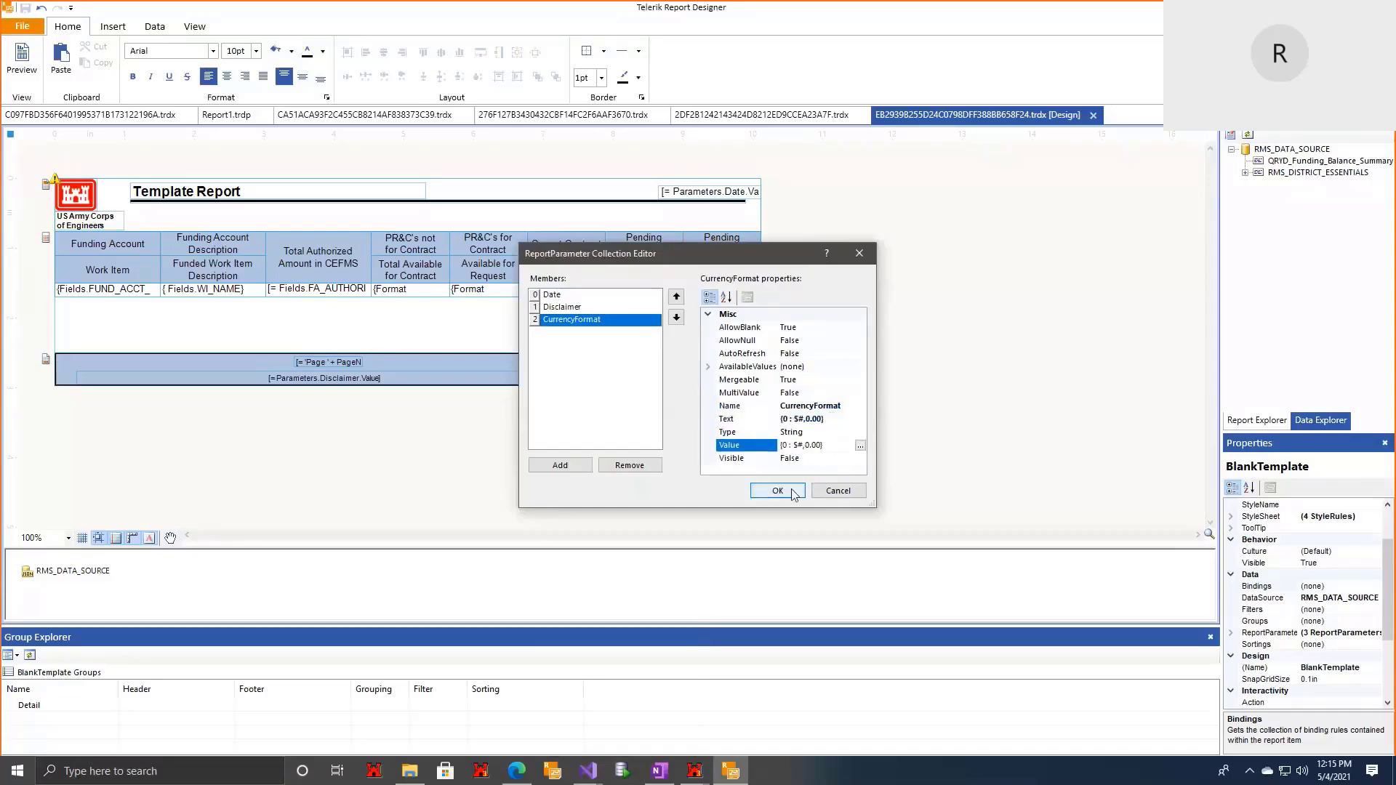
{"action": "left_click", "coordinate": [791, 491]}
{"action": "left_click", "coordinate": [30, 65]}
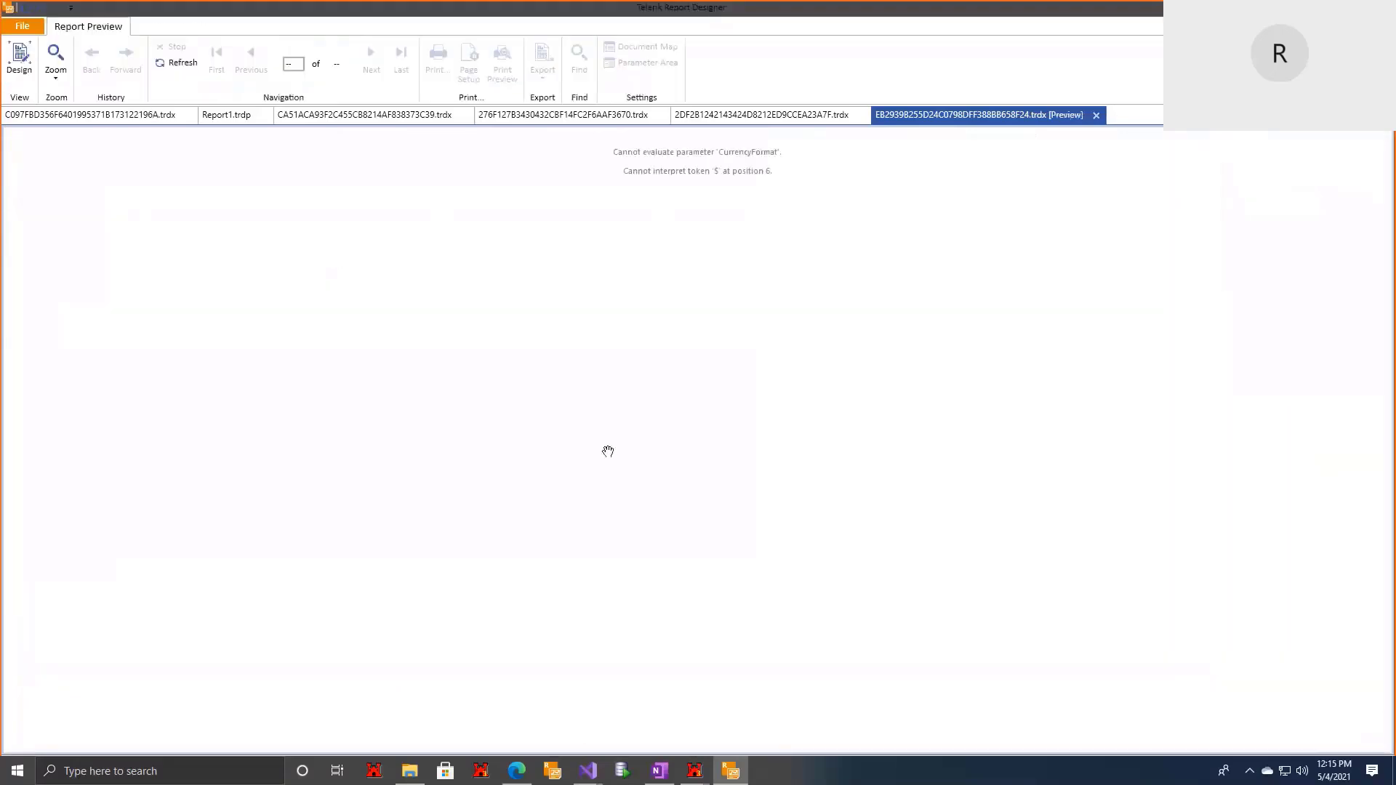
{"action": "left_click", "coordinate": [23, 64]}
Step: Return to the report design and inspect the CurrencyFormat report parameter's text and value without changing them
{"action": "right_click", "coordinate": [875, 369]}
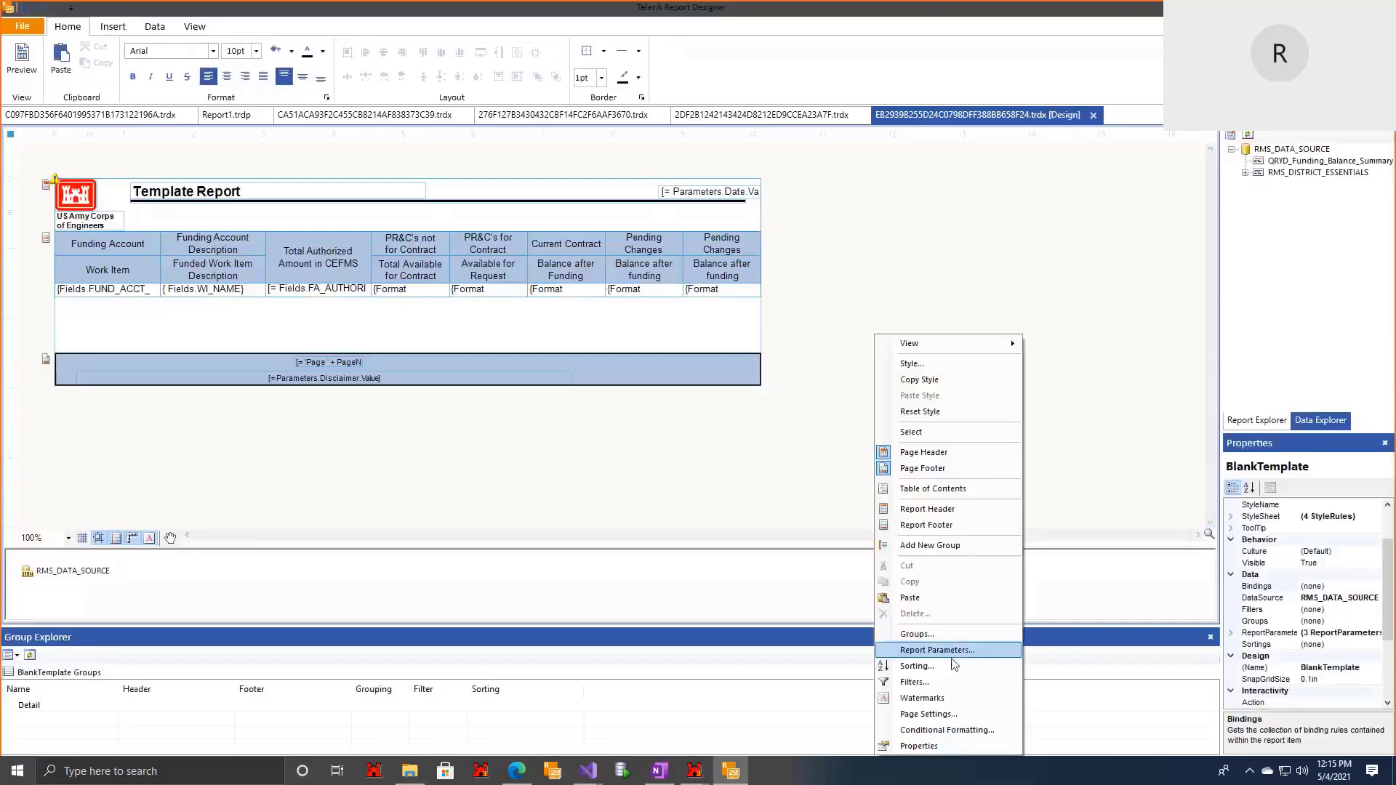
{"action": "left_click", "coordinate": [953, 650]}
{"action": "left_click", "coordinate": [601, 320]}
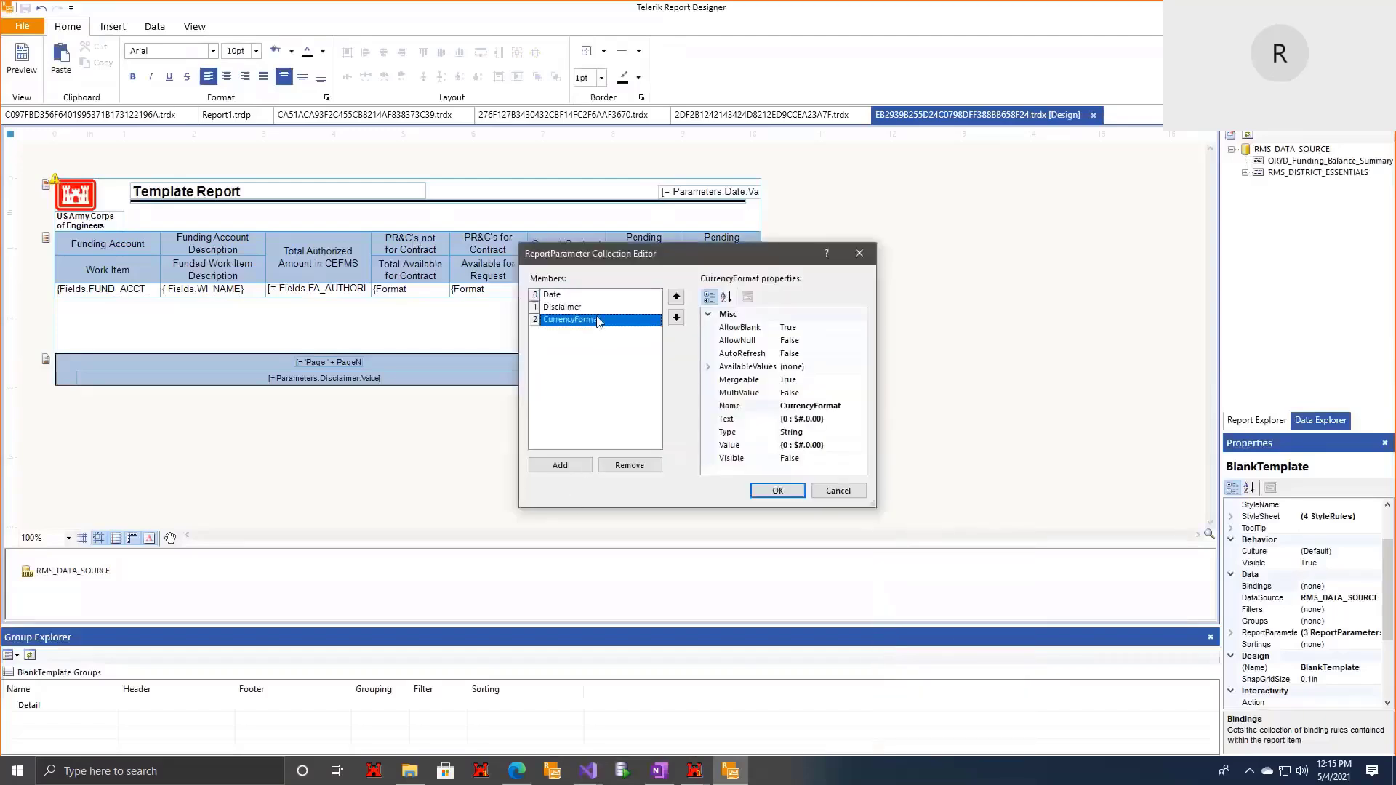
{"action": "left_click", "coordinate": [842, 424]}
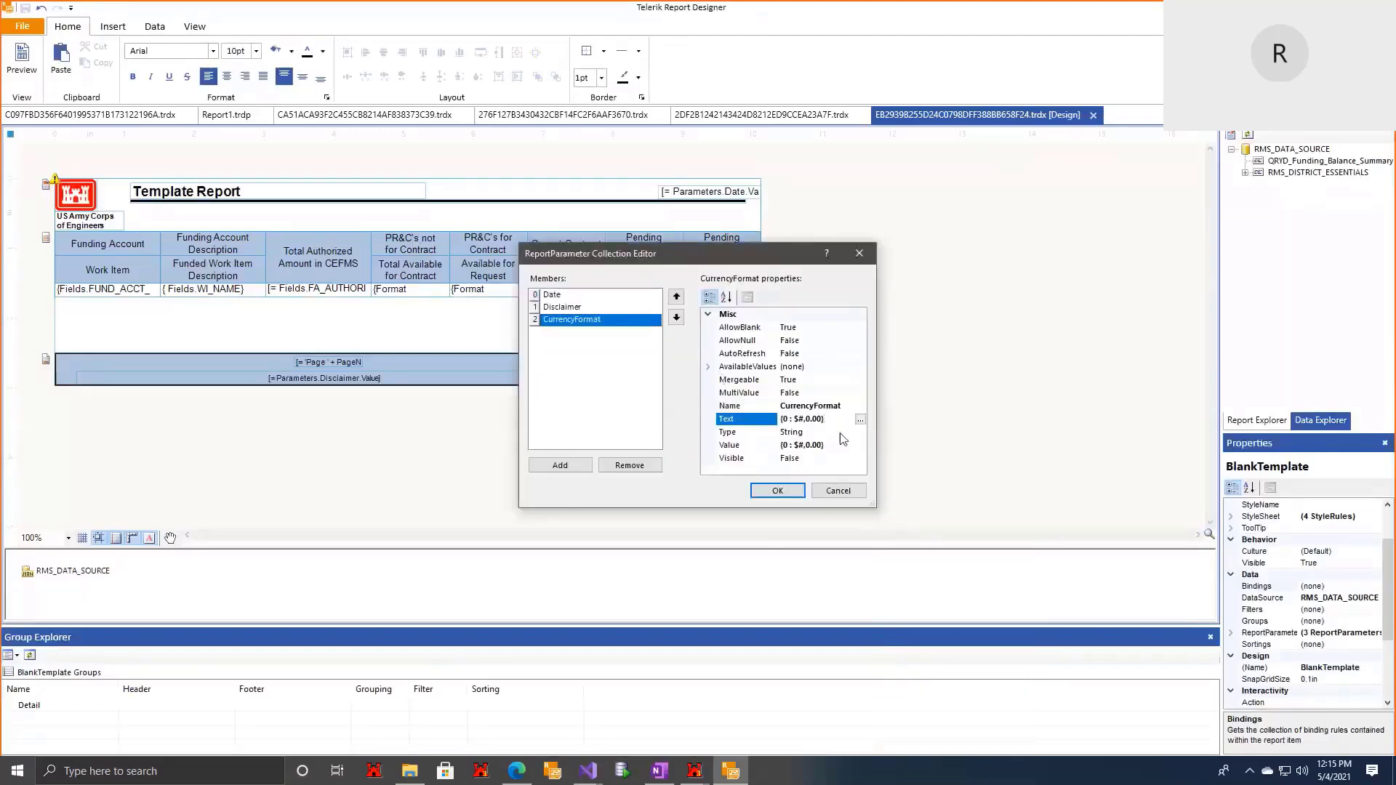
{"action": "left_click", "coordinate": [829, 445]}
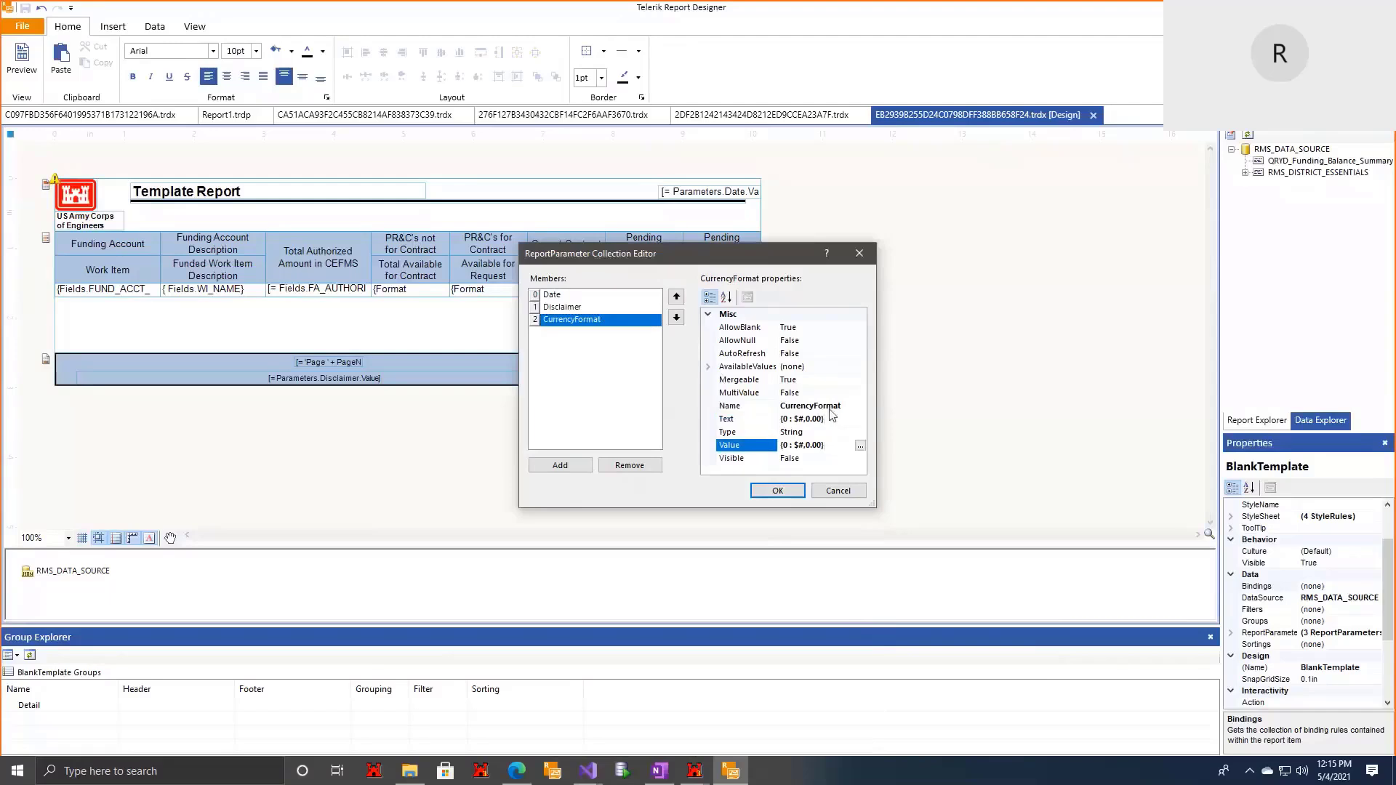
{"action": "left_click", "coordinate": [852, 493]}
Step: Examine the funding account detail cell's format and the expression in the detail cell under Total Available for Contract
{"action": "left_click", "coordinate": [400, 292]}
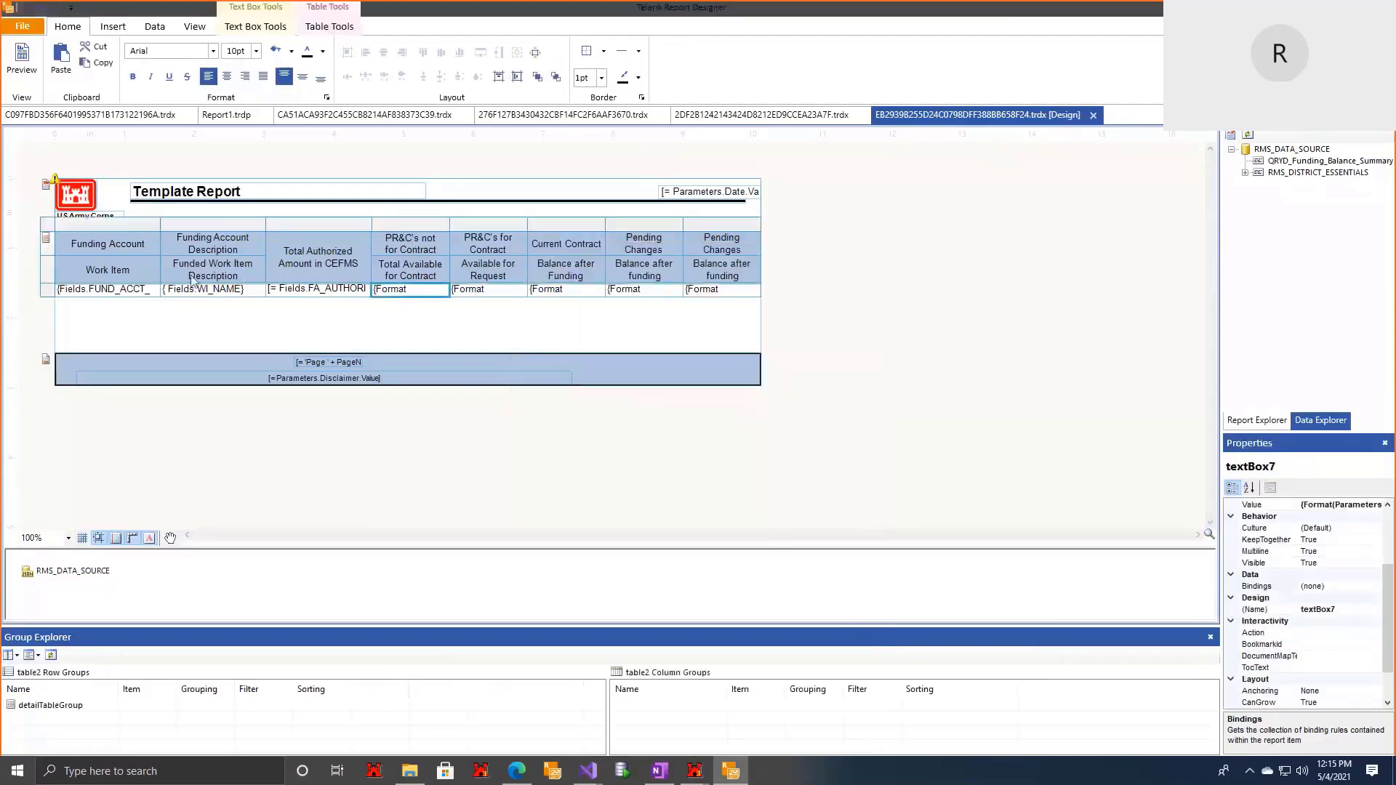
{"action": "left_click", "coordinate": [149, 293]}
{"action": "right_click", "coordinate": [114, 290]}
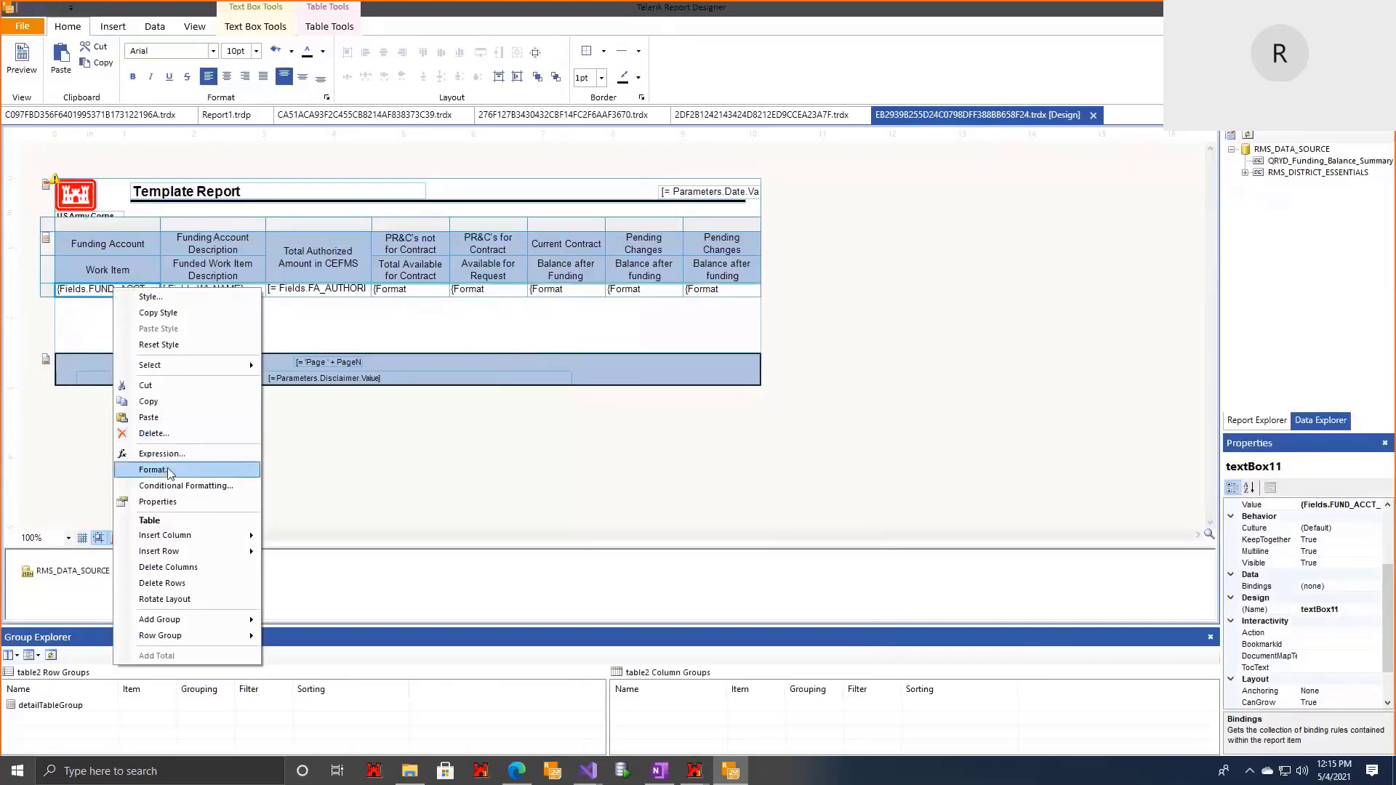
{"action": "left_click", "coordinate": [170, 470]}
{"action": "left_click", "coordinate": [832, 269]}
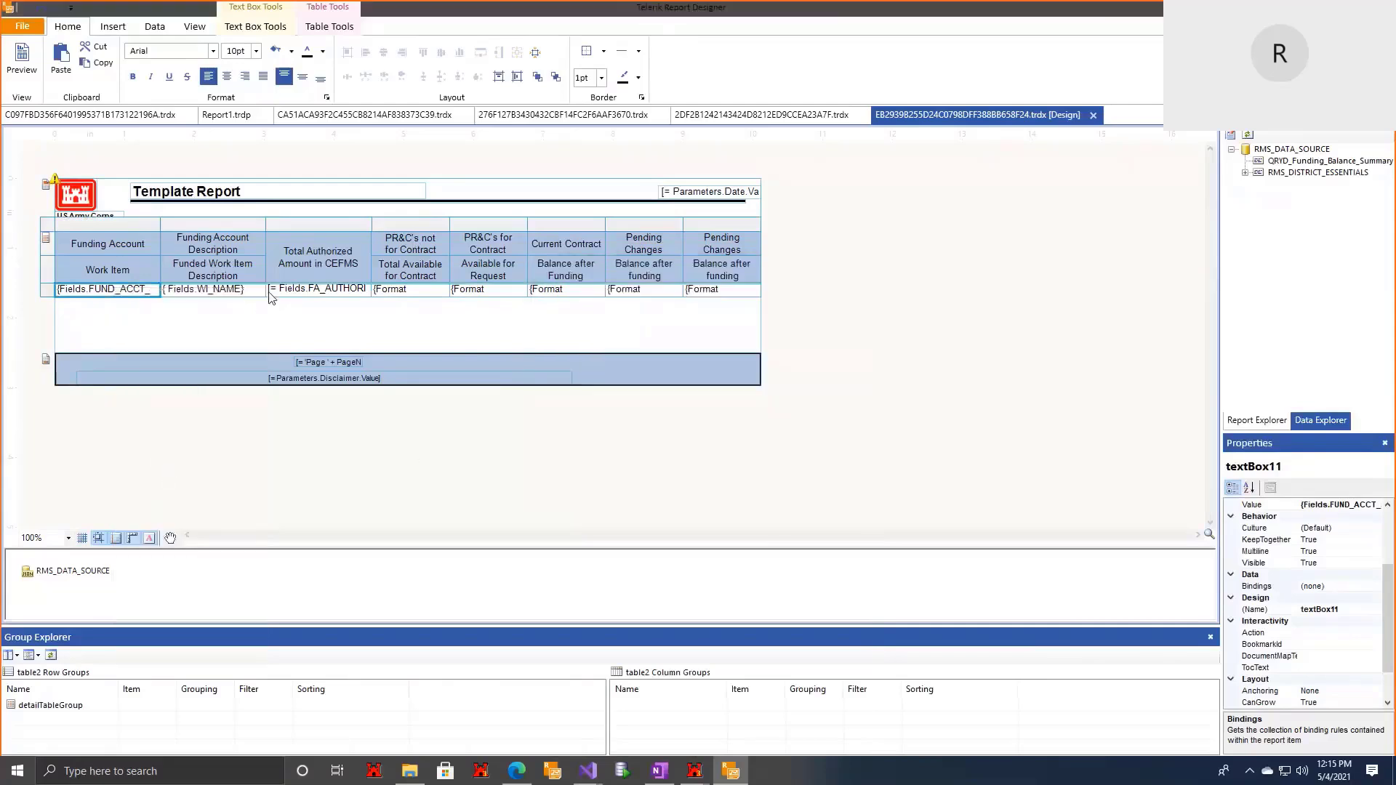
{"action": "right_click", "coordinate": [323, 290]}
{"action": "left_click", "coordinate": [389, 252]}
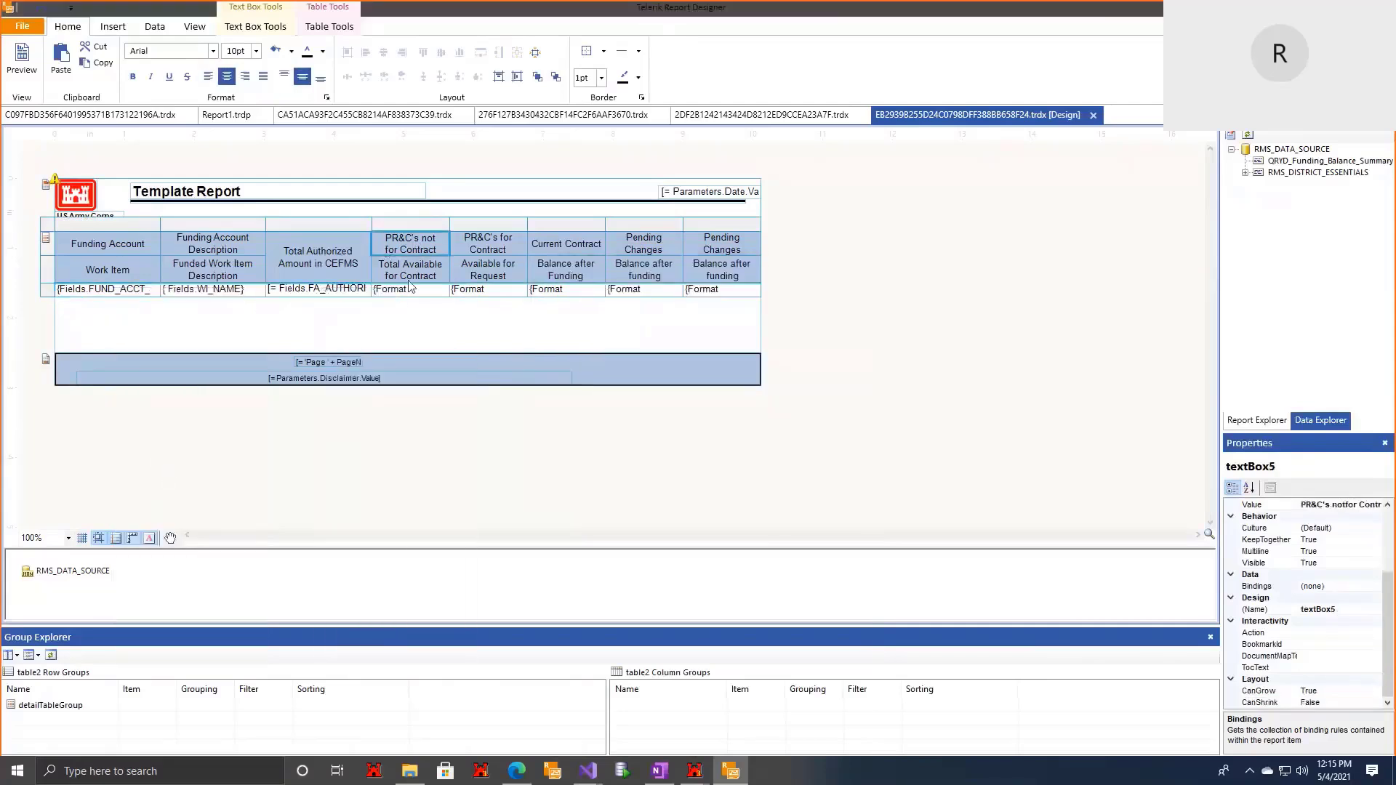
{"action": "right_click", "coordinate": [410, 296]}
{"action": "left_click", "coordinate": [466, 459]}
{"action": "left_click", "coordinate": [946, 271]}
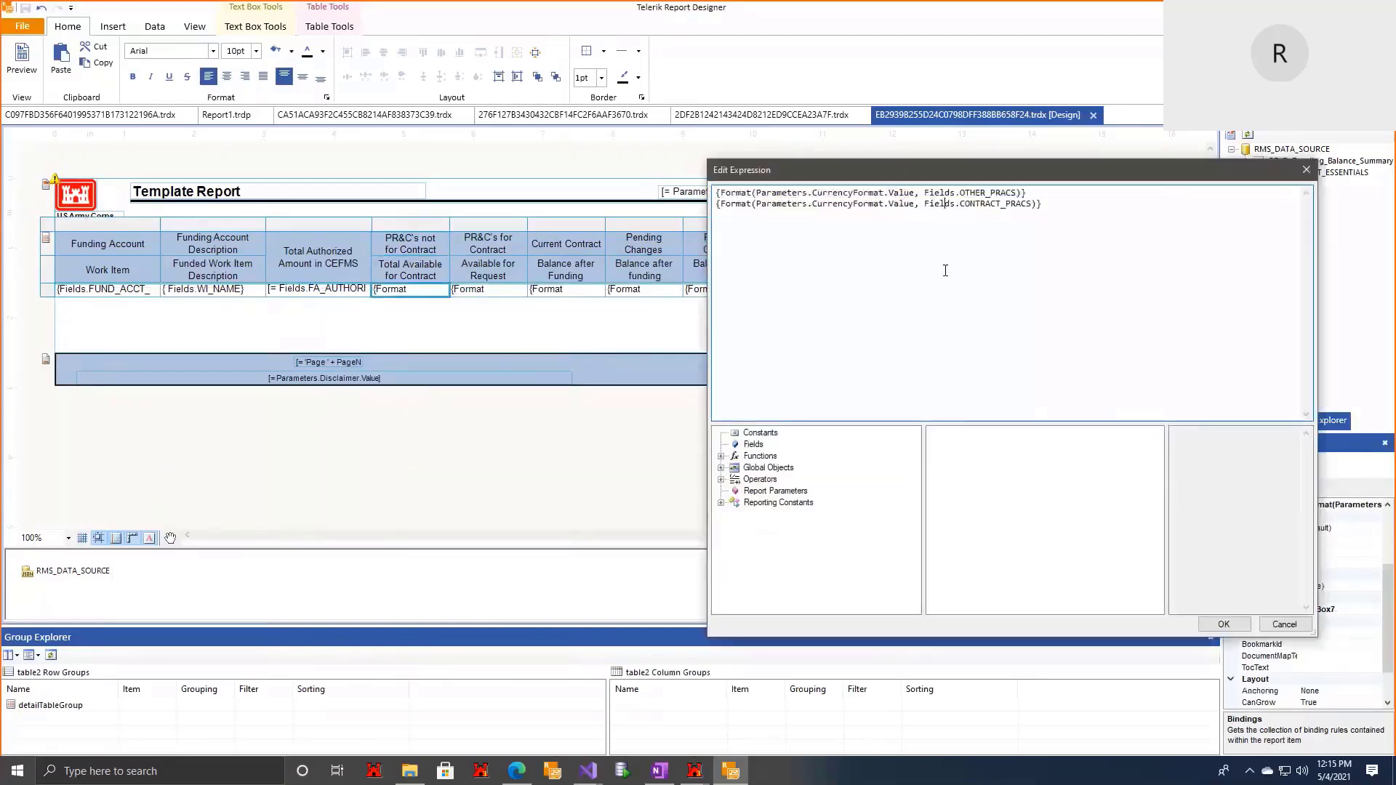
{"action": "left_click", "coordinate": [1306, 170]}
Step: Clear the CurrencyFormat report parameter's text and set its AllowNull property to True
{"action": "right_click", "coordinate": [804, 308]}
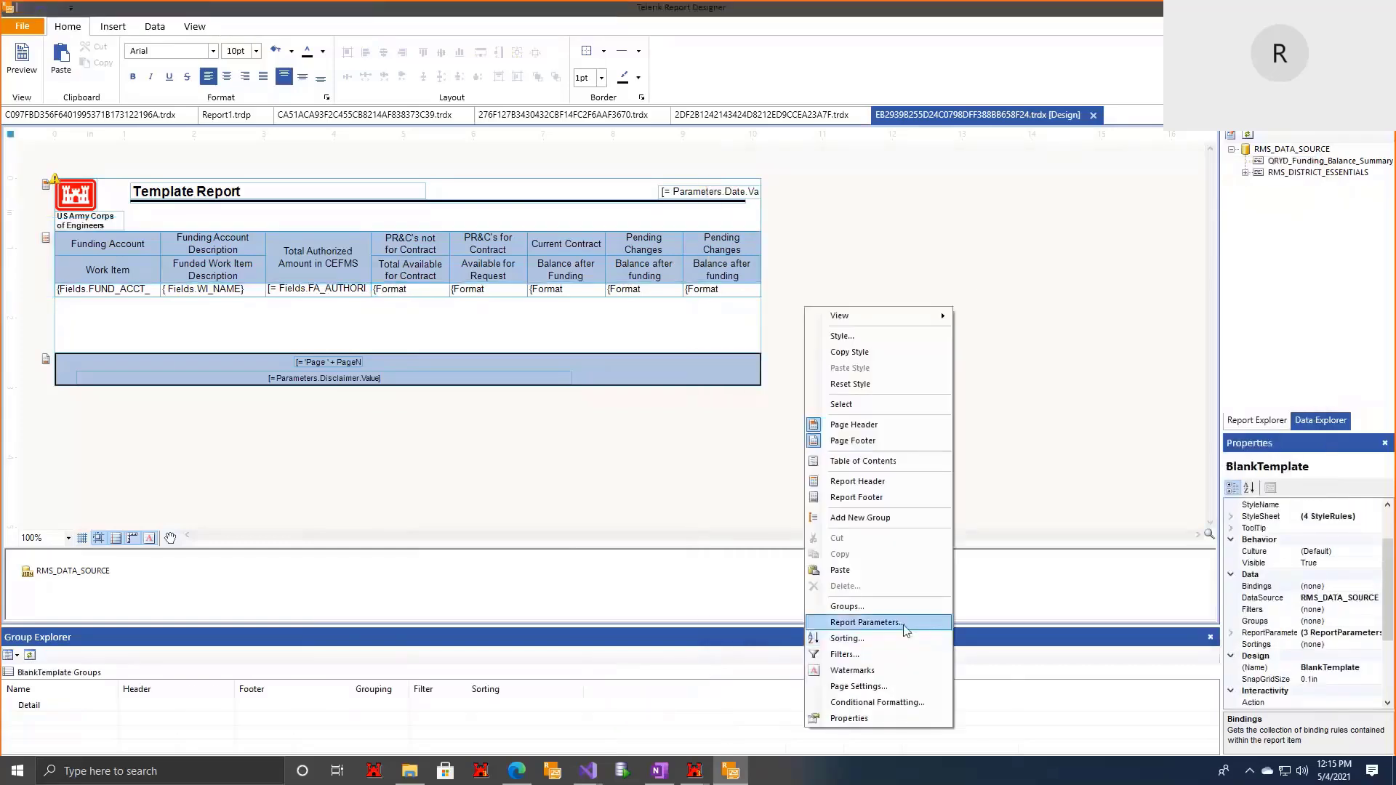
{"action": "left_click", "coordinate": [872, 621]}
{"action": "left_click", "coordinate": [593, 320]}
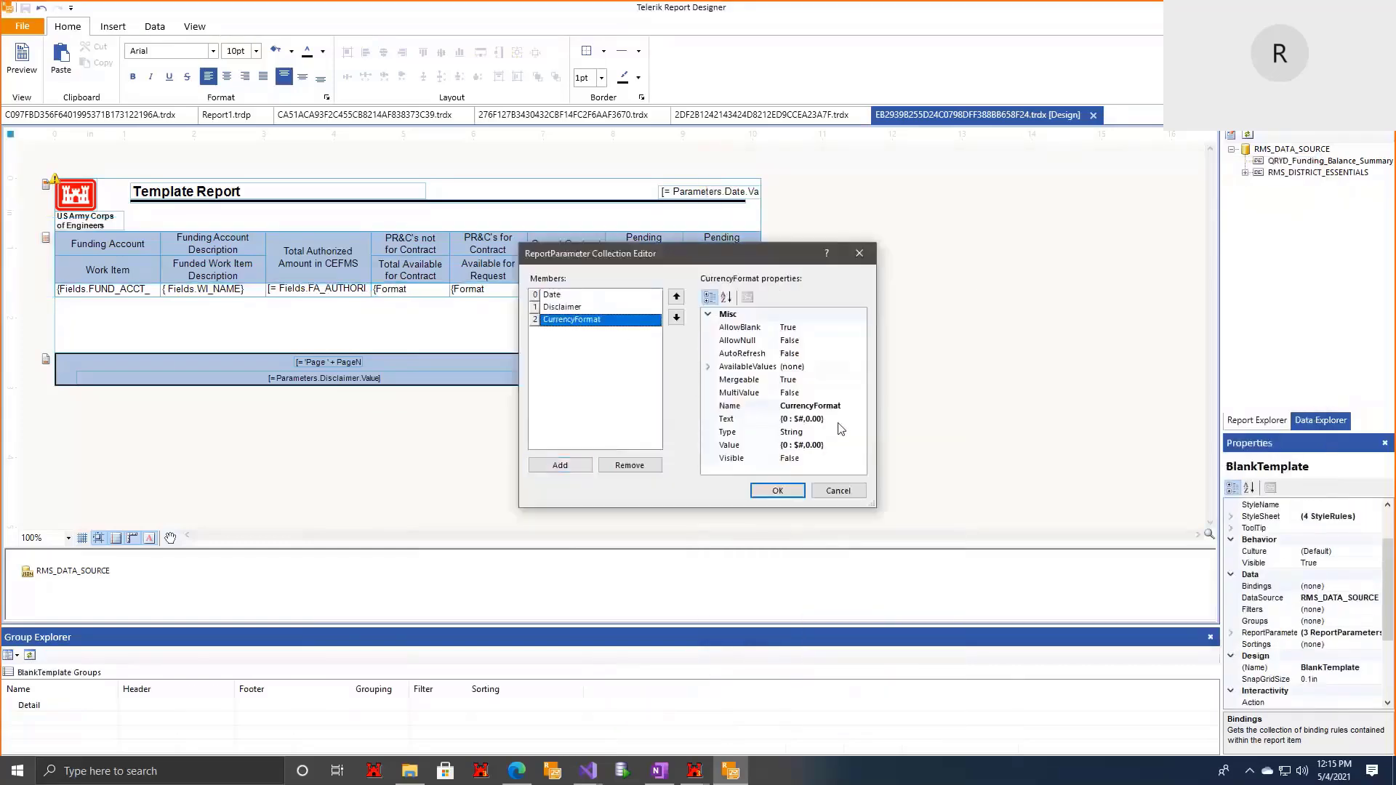
{"action": "left_click", "coordinate": [753, 421]}
{"action": "left_click", "coordinate": [836, 340]}
{"action": "left_click", "coordinate": [860, 341]}
{"action": "left_click", "coordinate": [814, 354]}
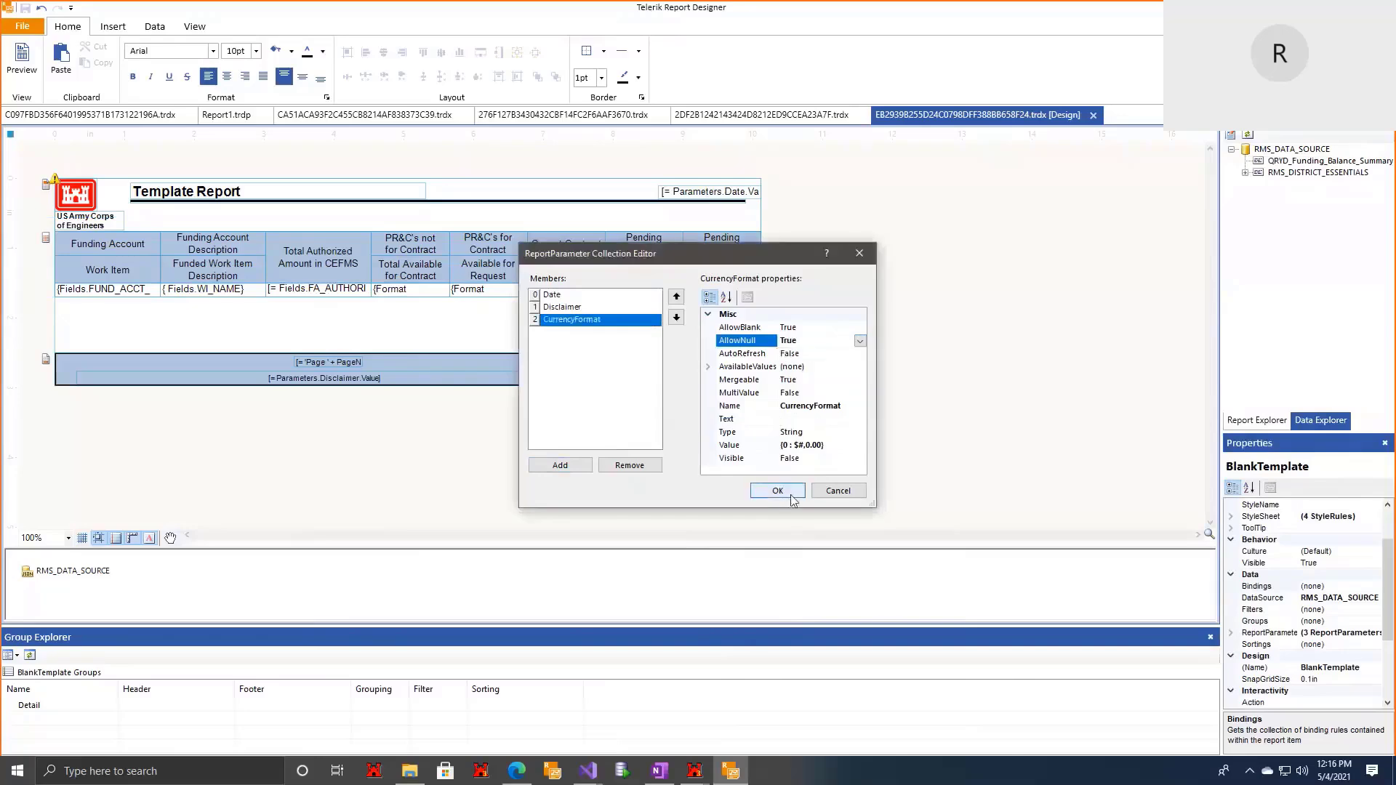
{"action": "left_click", "coordinate": [777, 492]}
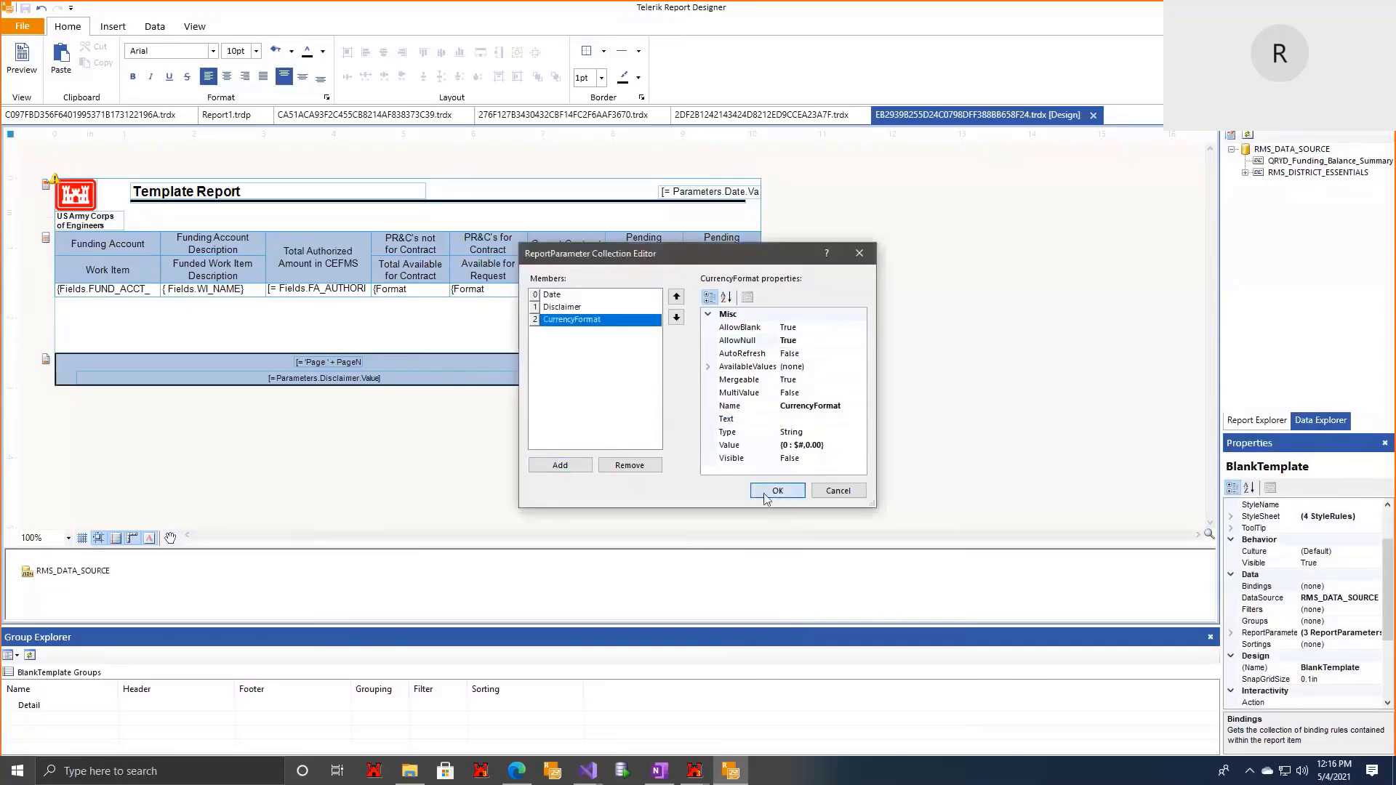
Step: Preview the report, check the currency formatting in its rows, and return to the design
{"action": "left_click", "coordinate": [22, 72]}
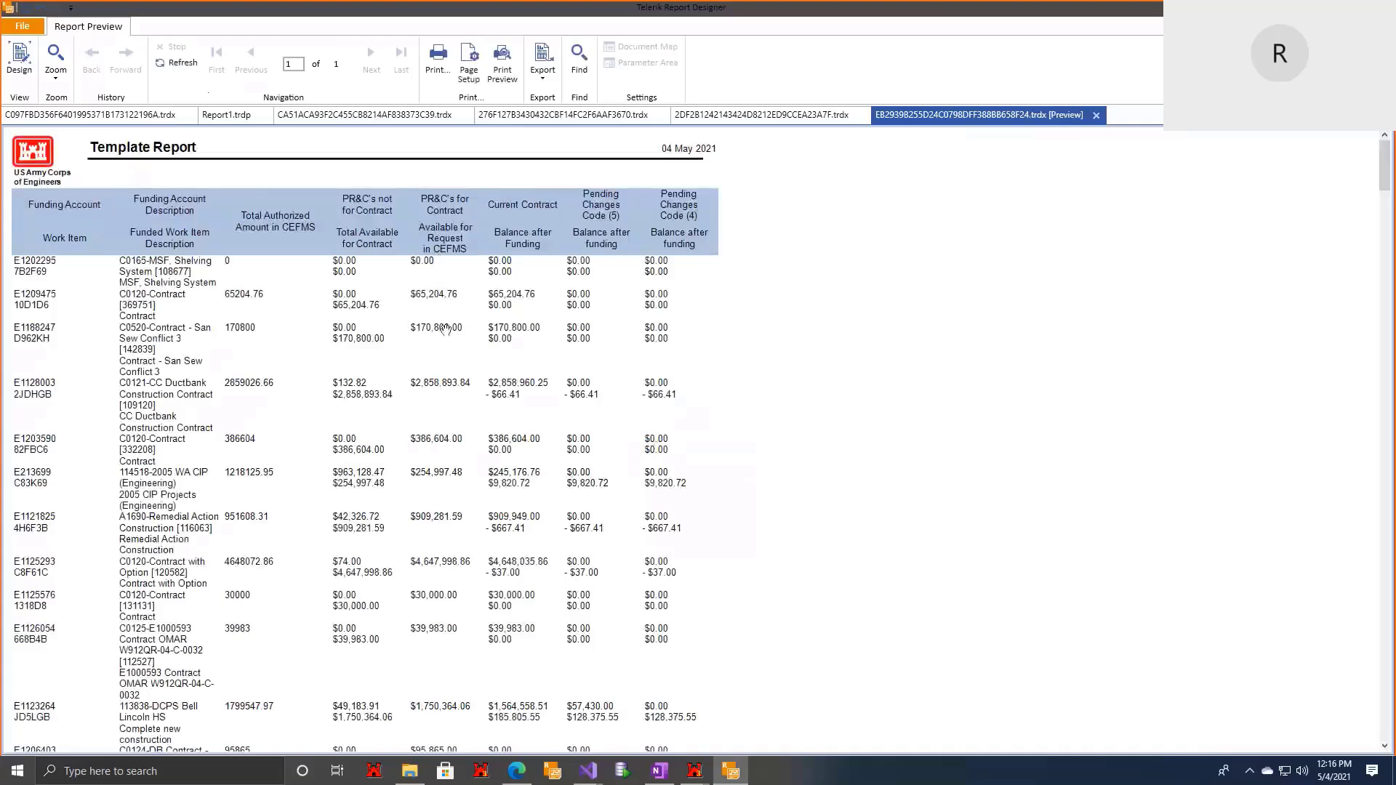
{"action": "scroll", "coordinate": [179, 376], "scroll_direction": "down", "scroll_amount": 6}
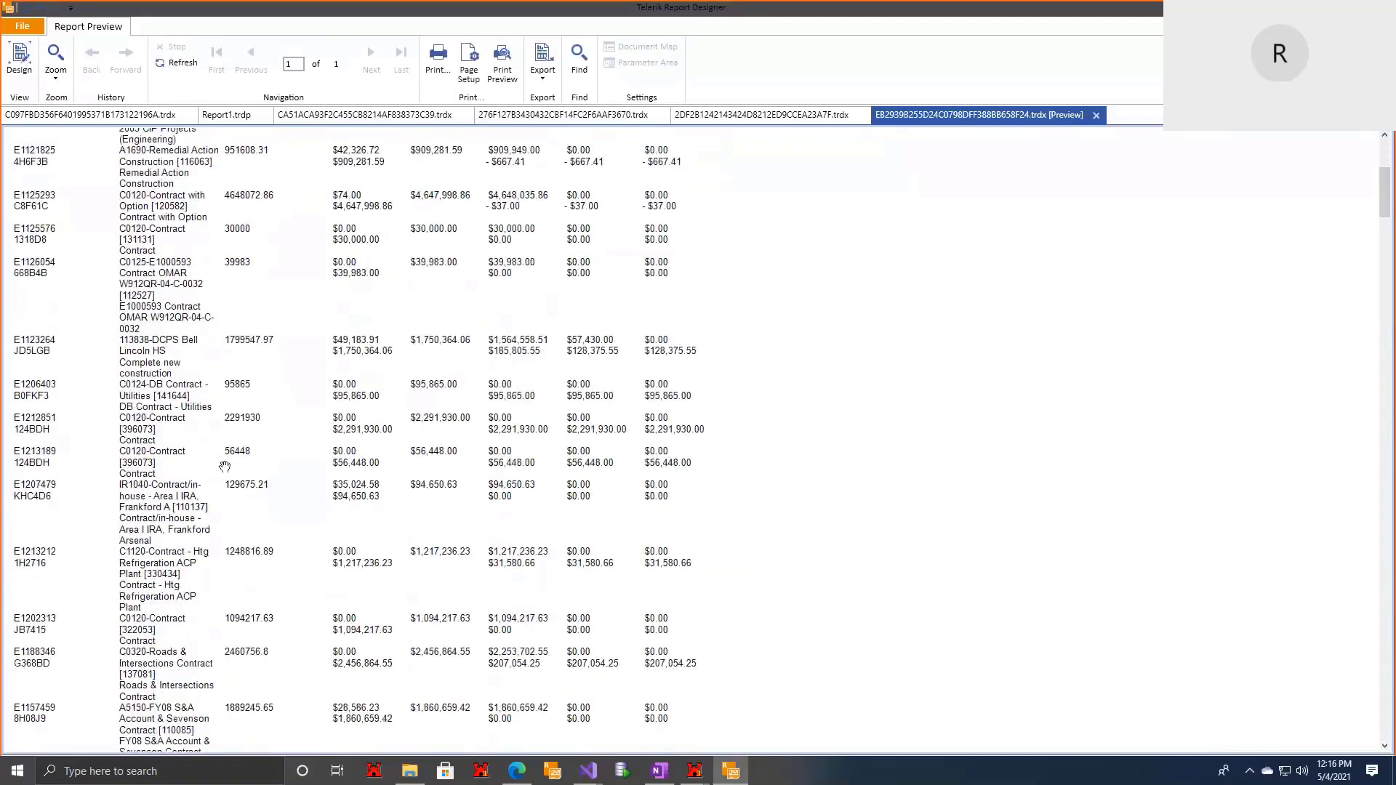
{"action": "scroll", "coordinate": [224, 469], "scroll_direction": "up", "scroll_amount": 6}
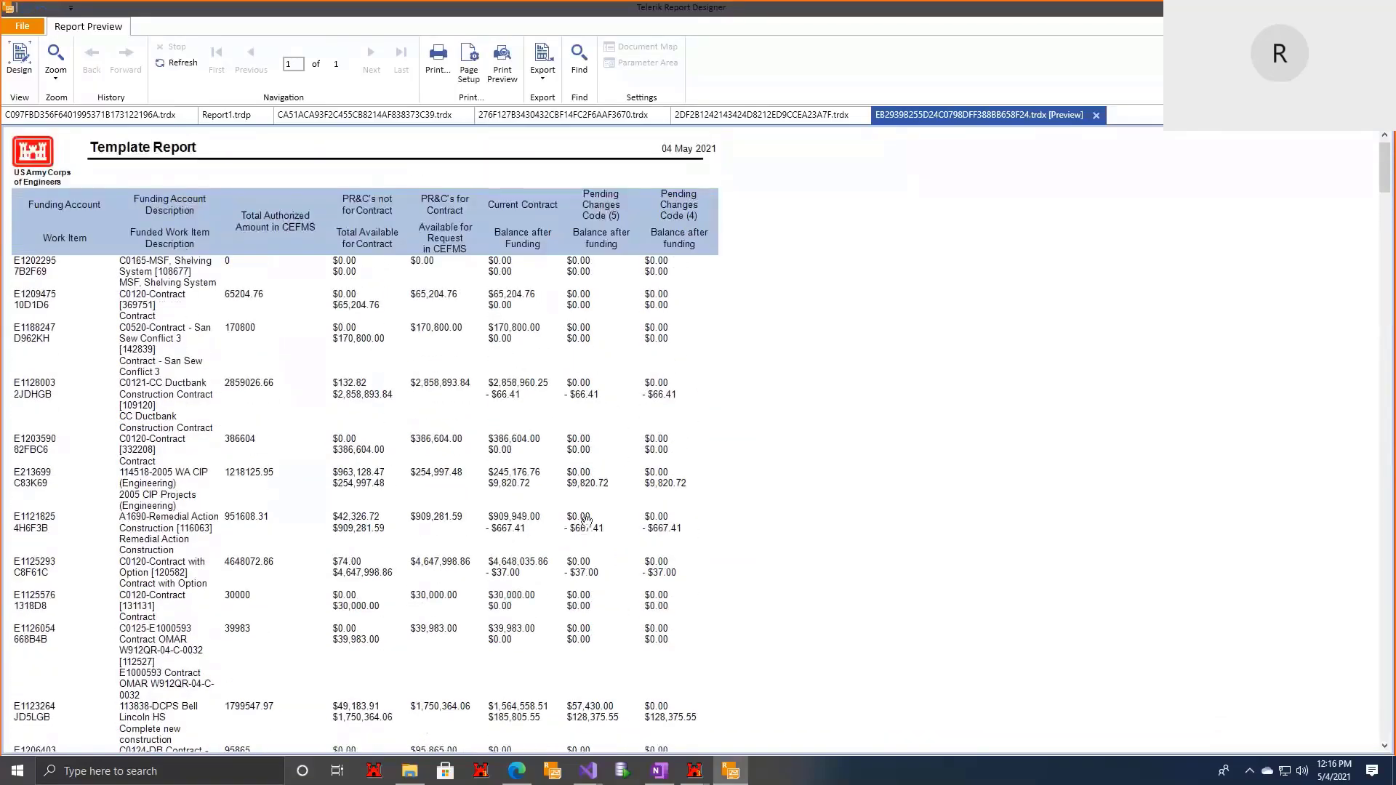
{"action": "left_click", "coordinate": [20, 58]}
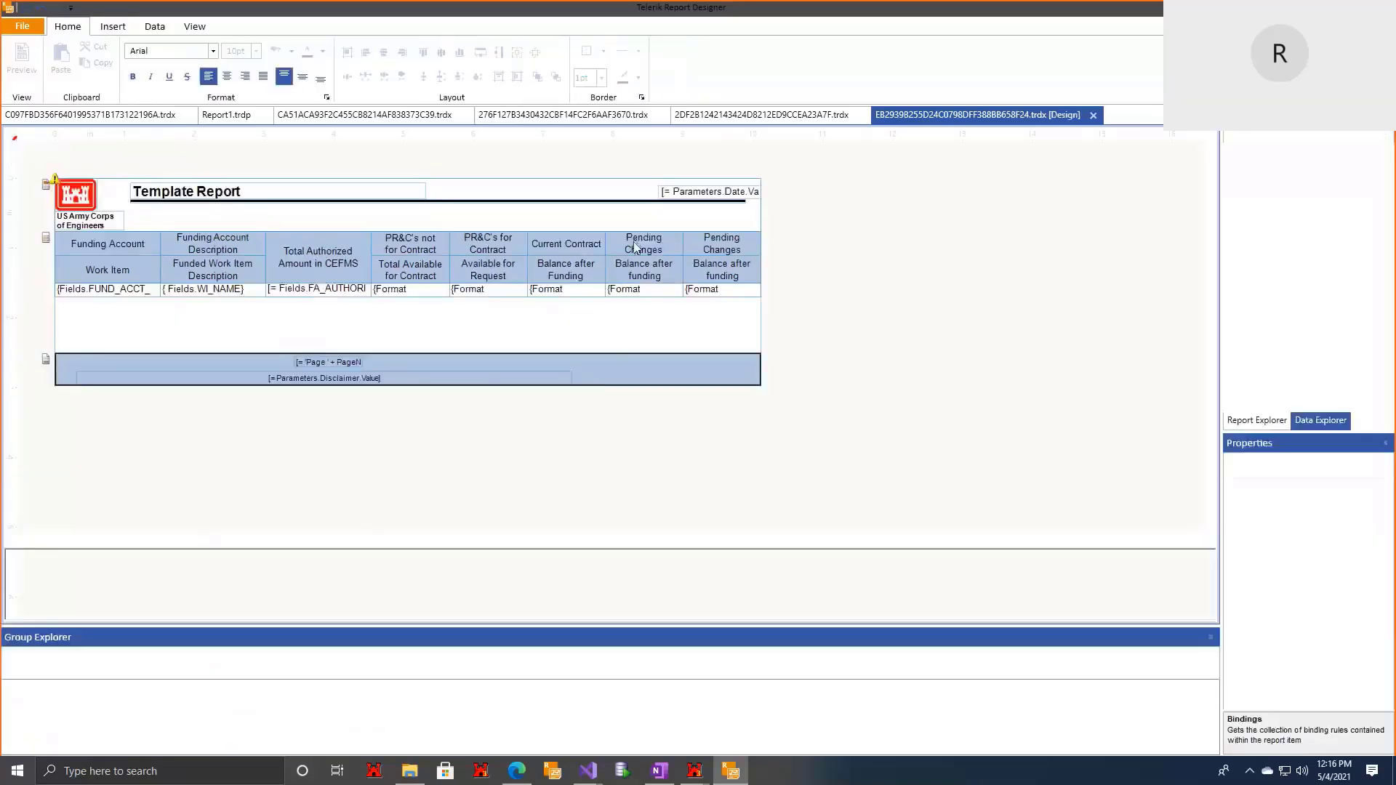
Step: Apply borders to all cells of the funding table
{"action": "left_click", "coordinate": [90, 232]}
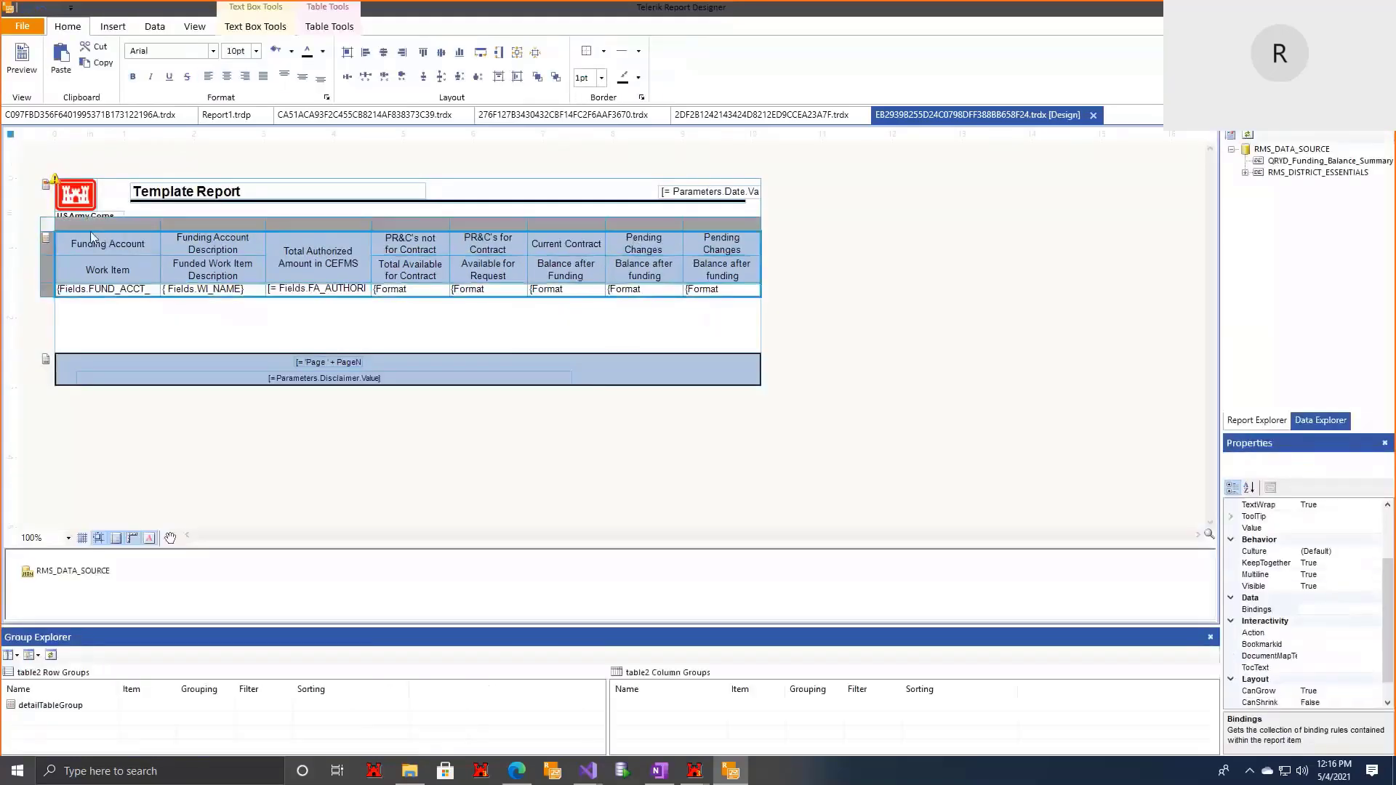
{"action": "left_click", "coordinate": [586, 52]}
{"action": "left_click", "coordinate": [855, 321]}
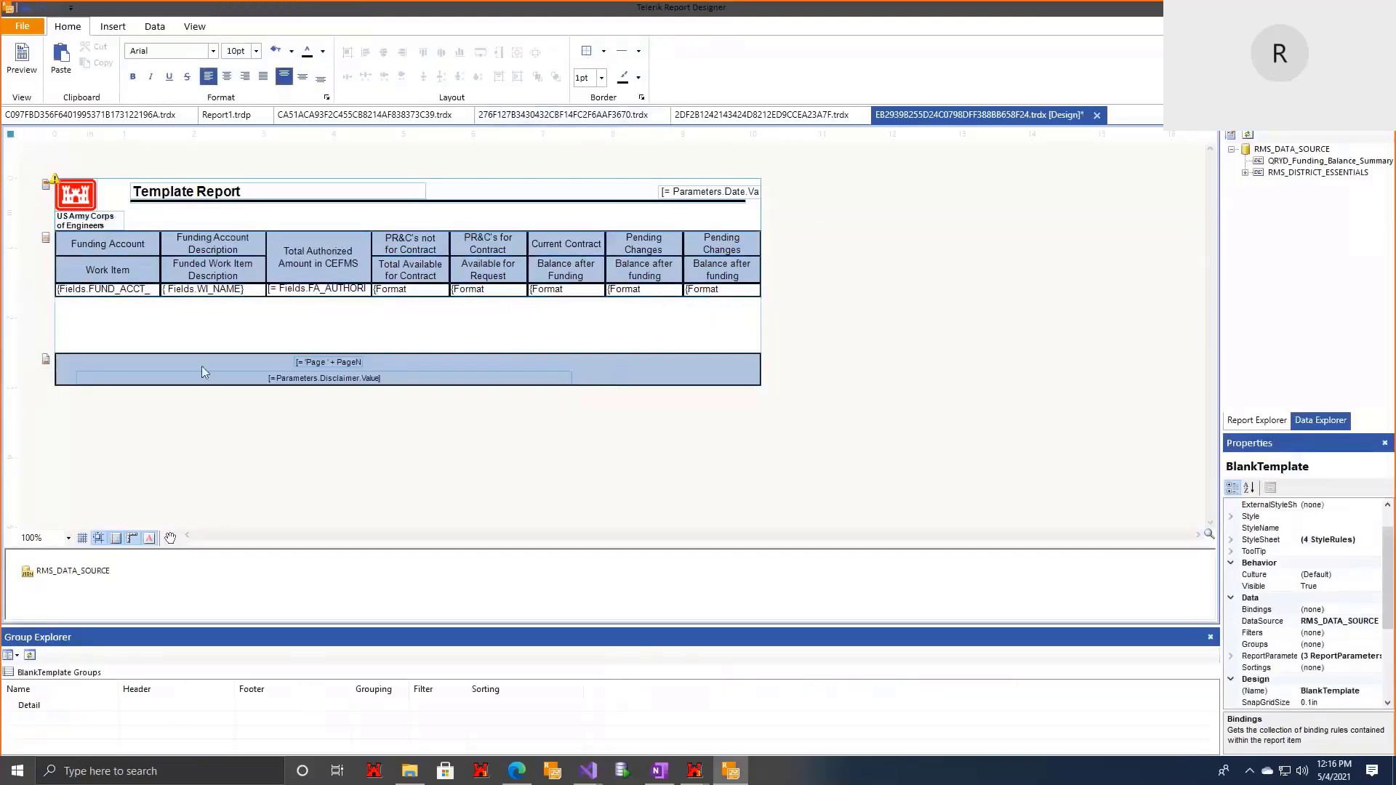
Step: Right-align and vertically center the six amount cells in the detail row, and vertically center the funding account and description cells
{"action": "left_click", "coordinate": [97, 332]}
{"action": "left_click_drag", "start_coordinate": [715, 293], "coordinate": [364, 292]}
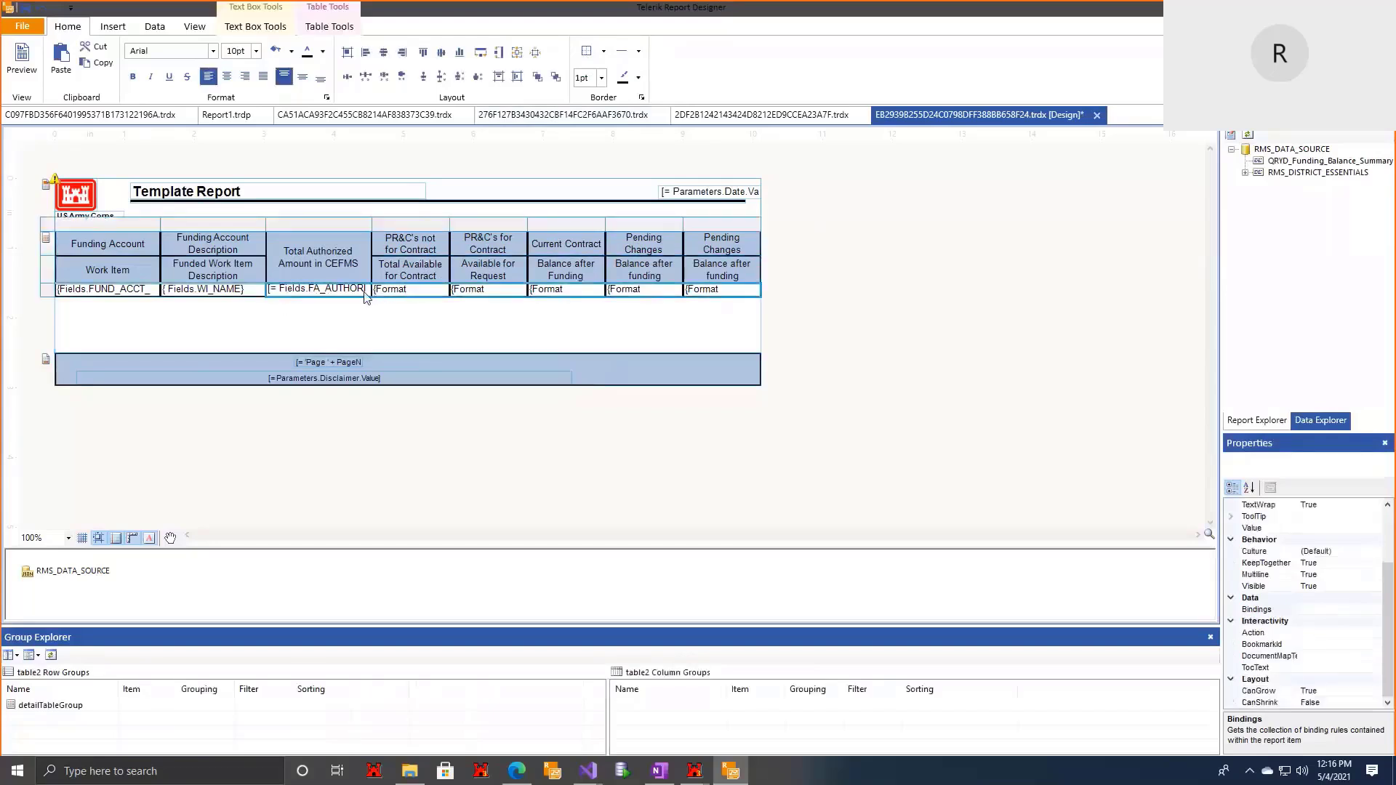
{"action": "left_click", "coordinate": [245, 77]}
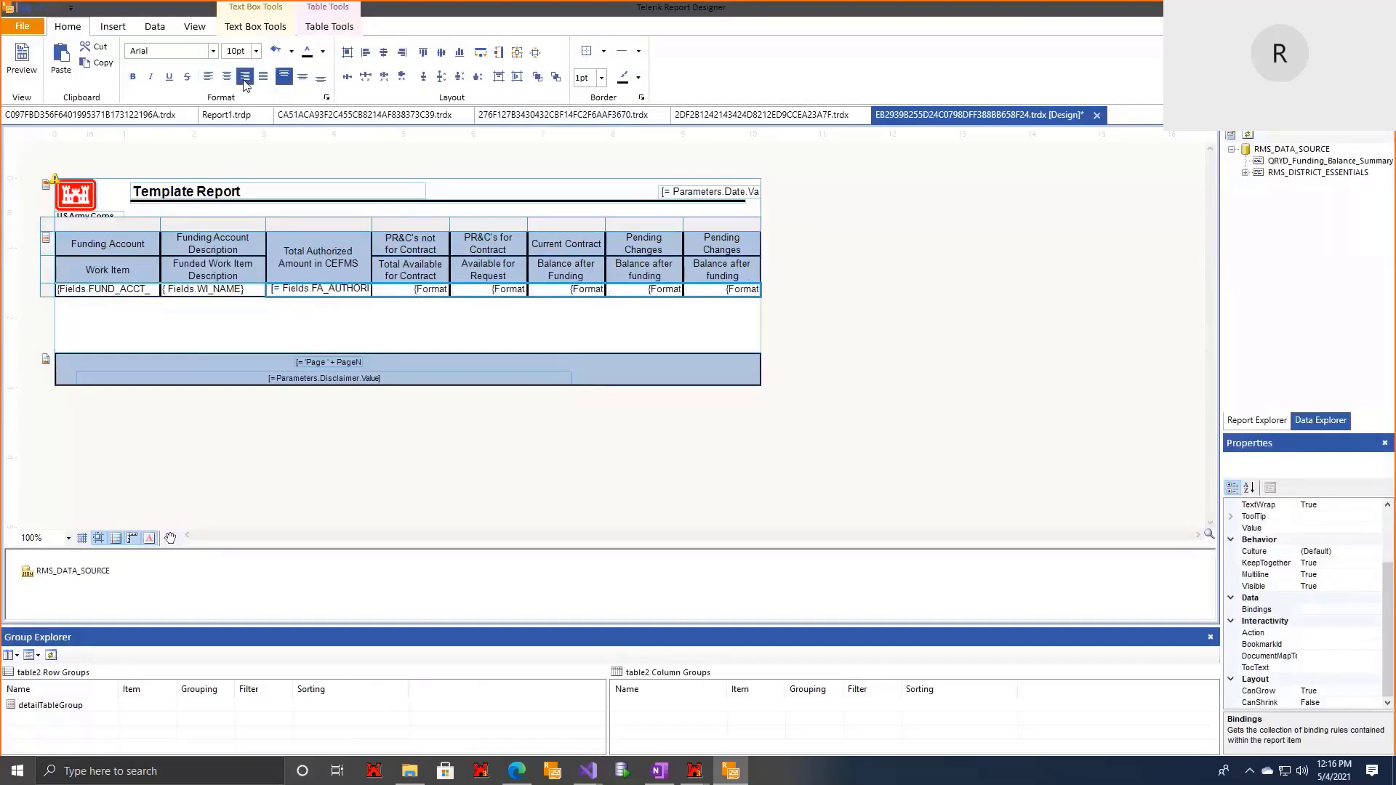
{"action": "left_click", "coordinate": [304, 80]}
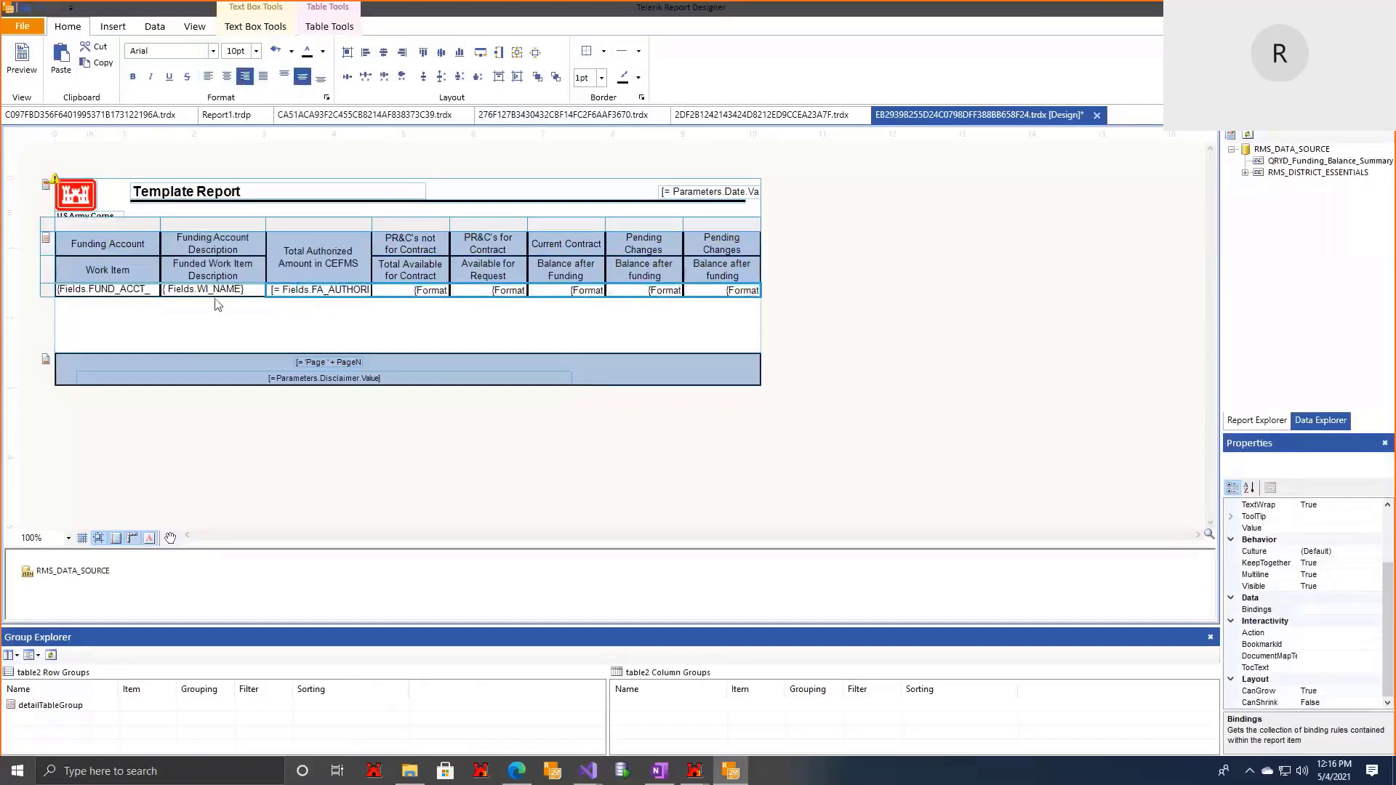
{"action": "left_click", "coordinate": [226, 293]}
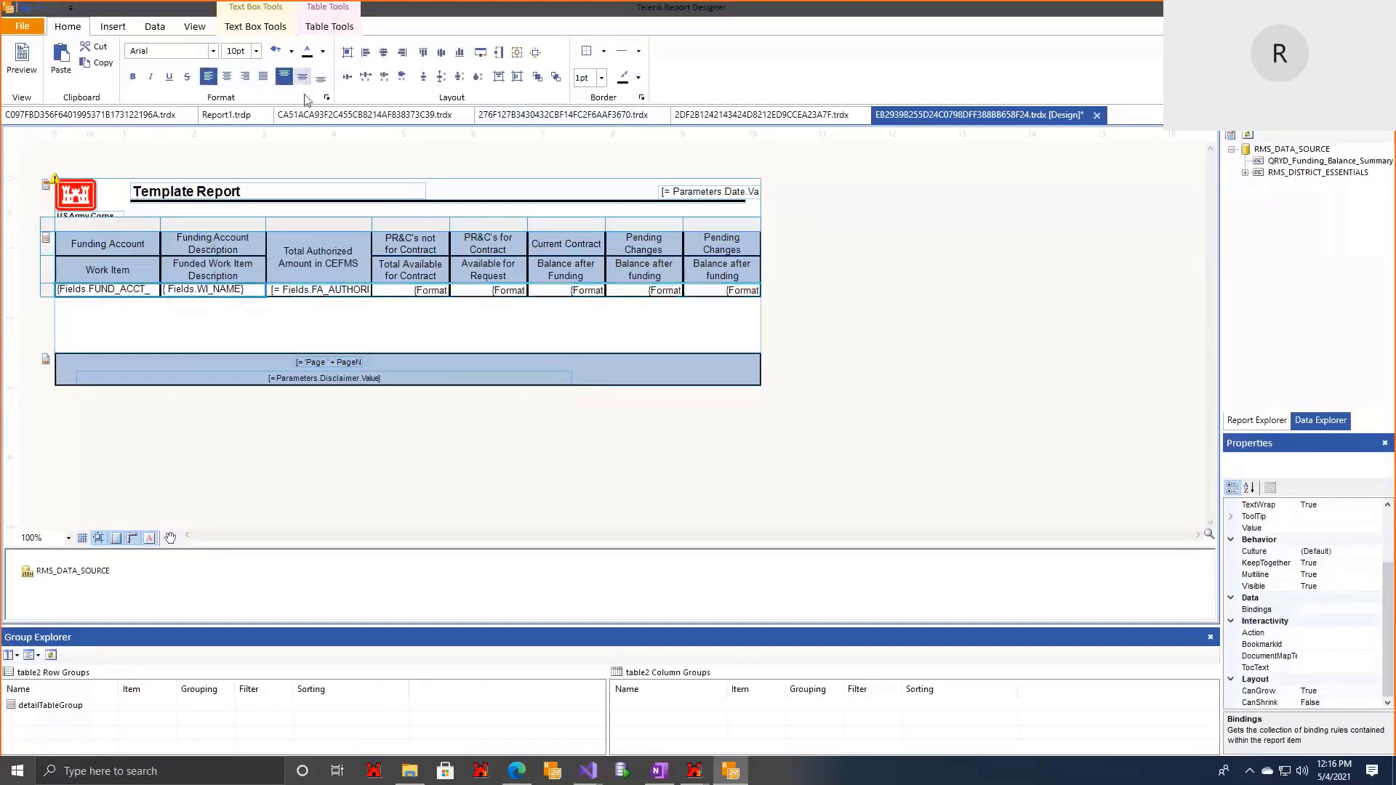
{"action": "left_click", "coordinate": [323, 324]}
Step: Preview the report and check the borders and alignment down through its rows
{"action": "left_click", "coordinate": [22, 58]}
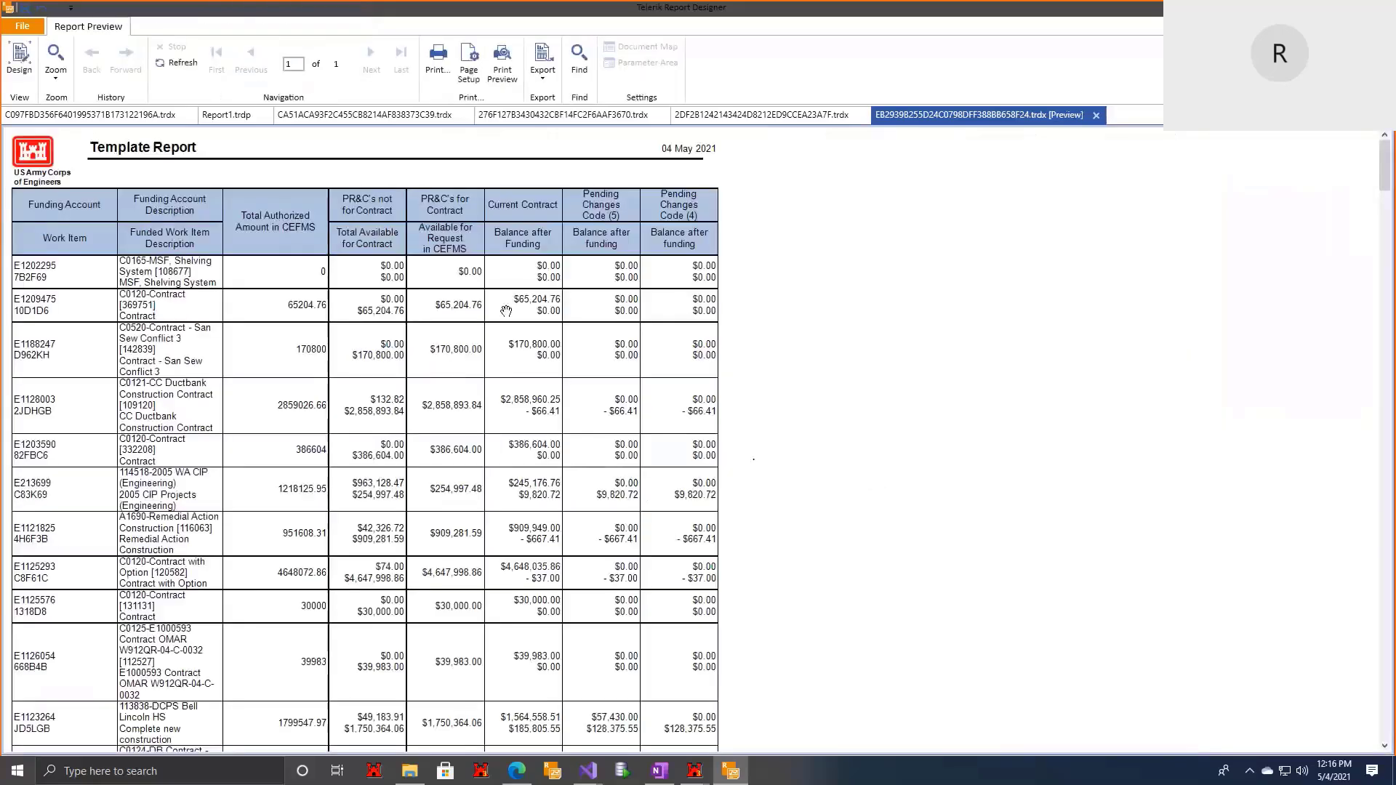
{"action": "scroll", "coordinate": [506, 311], "scroll_direction": "down", "scroll_amount": 3}
{"action": "scroll", "coordinate": [506, 310], "scroll_direction": "down", "scroll_amount": 6}
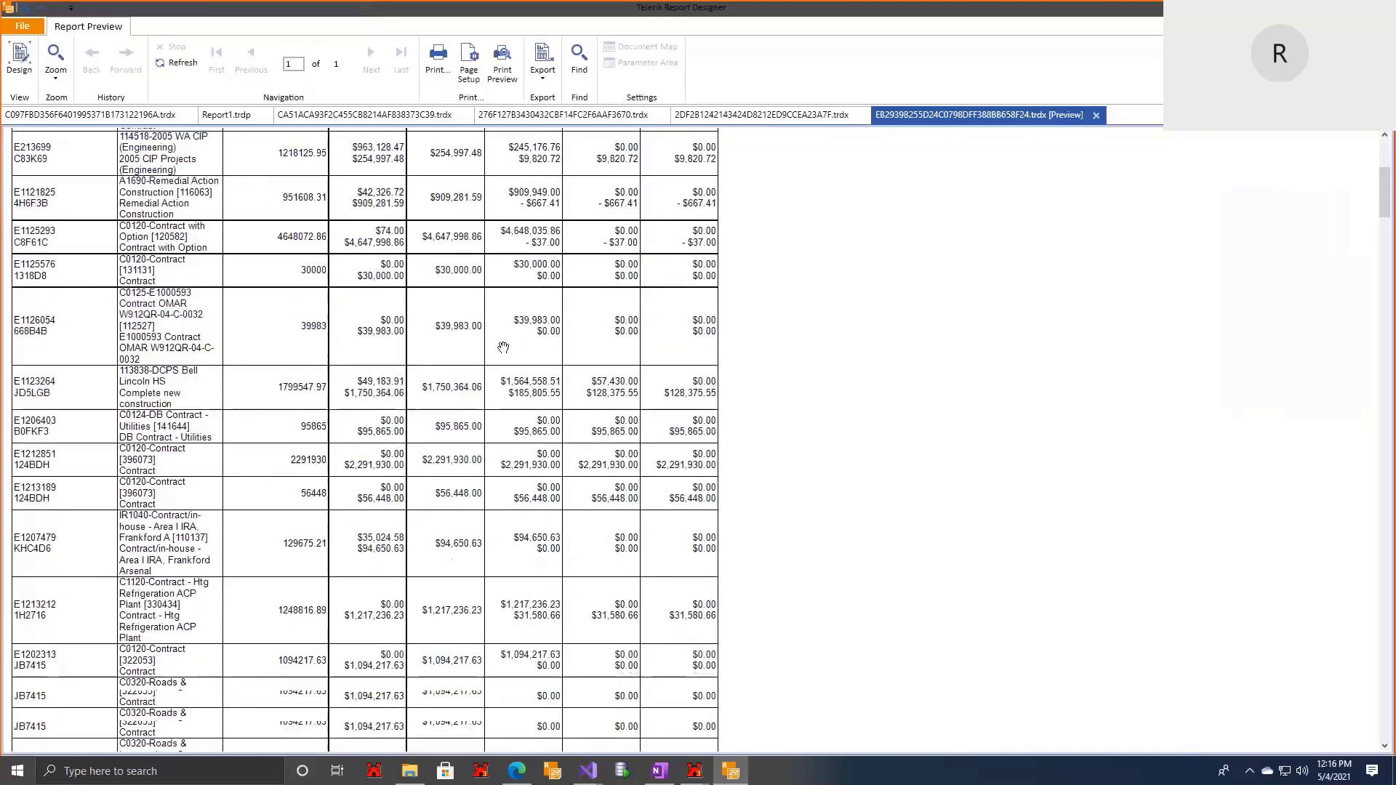
{"action": "scroll", "coordinate": [485, 408], "scroll_direction": "down", "scroll_amount": 2}
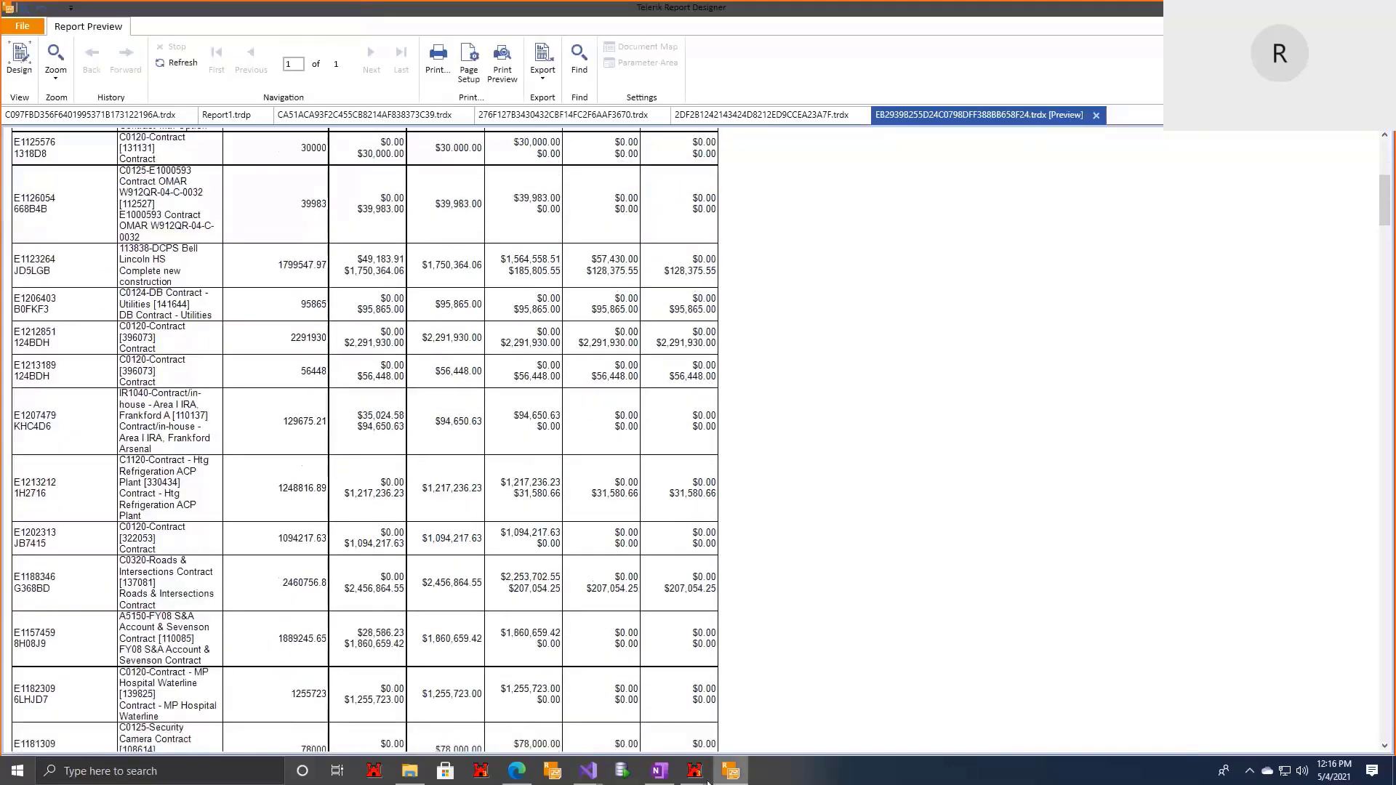
Step: Switch to the Funding Balance Summary report in FastReport and examine its group header, totals row and list of defined totals
{"action": "mouse_move", "coordinate": [695, 771]}
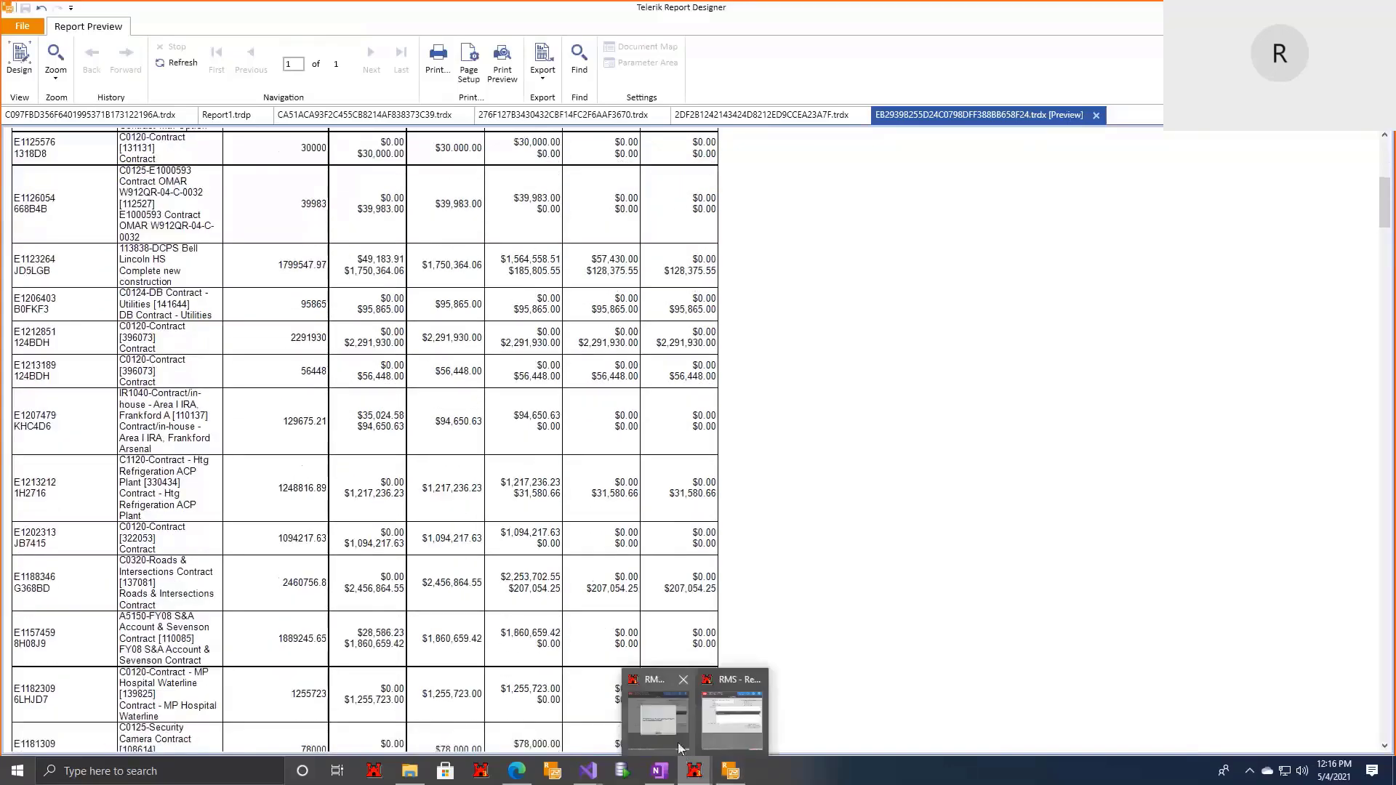
{"action": "left_click", "coordinate": [328, 773]}
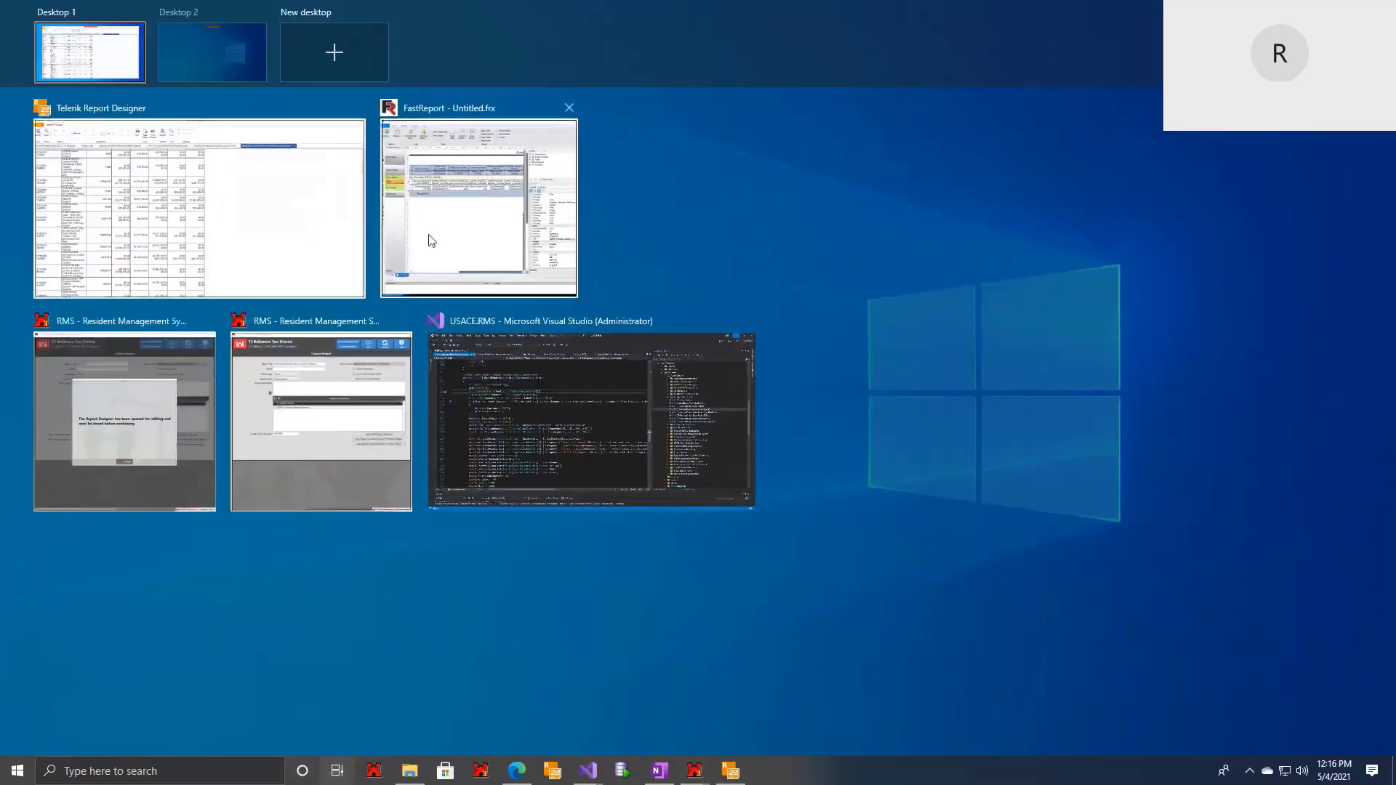
{"action": "left_click", "coordinate": [479, 211]}
{"action": "double_click", "coordinate": [682, 62]}
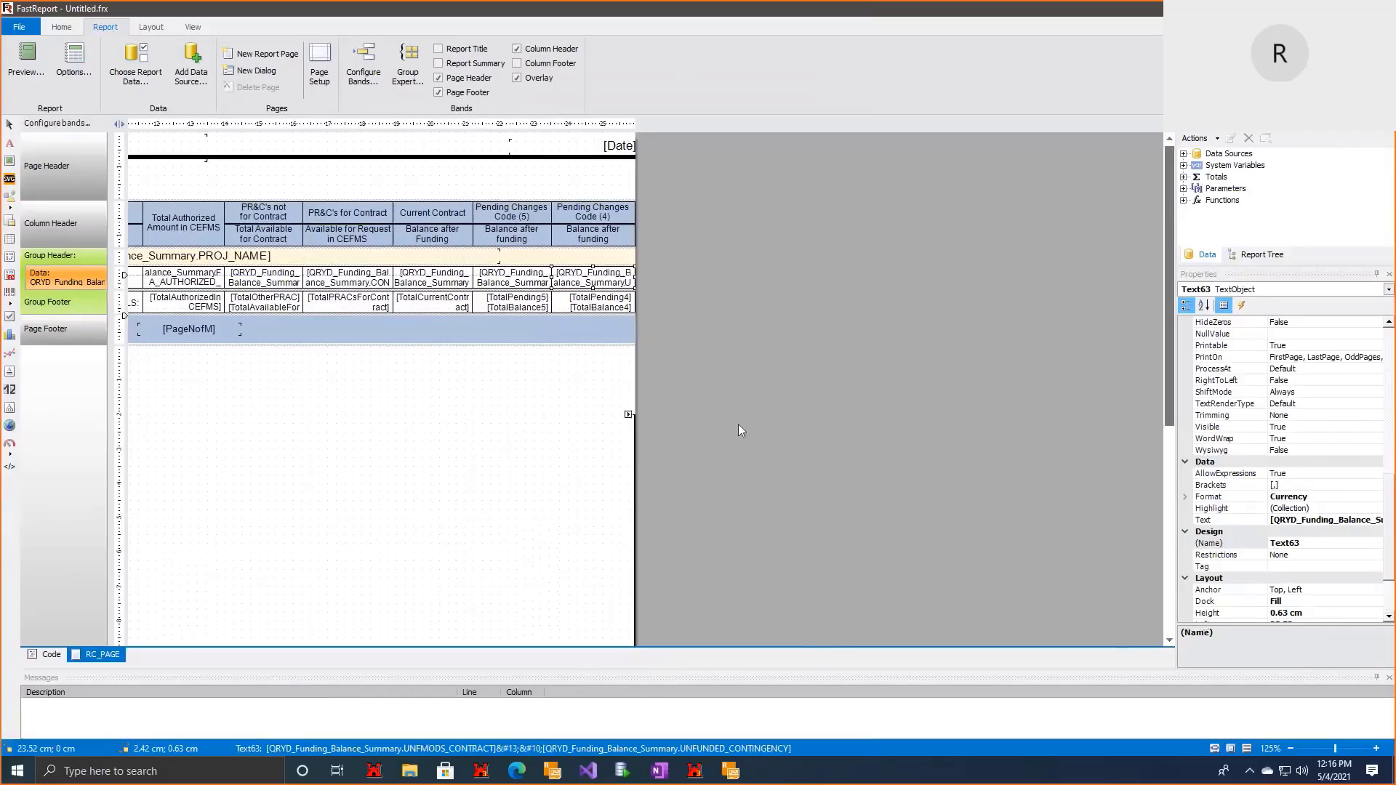
{"action": "left_click_drag", "start_coordinate": [229, 9], "coordinate": [298, 62]}
{"action": "left_click_drag", "start_coordinate": [247, 737], "coordinate": [55, 716]}
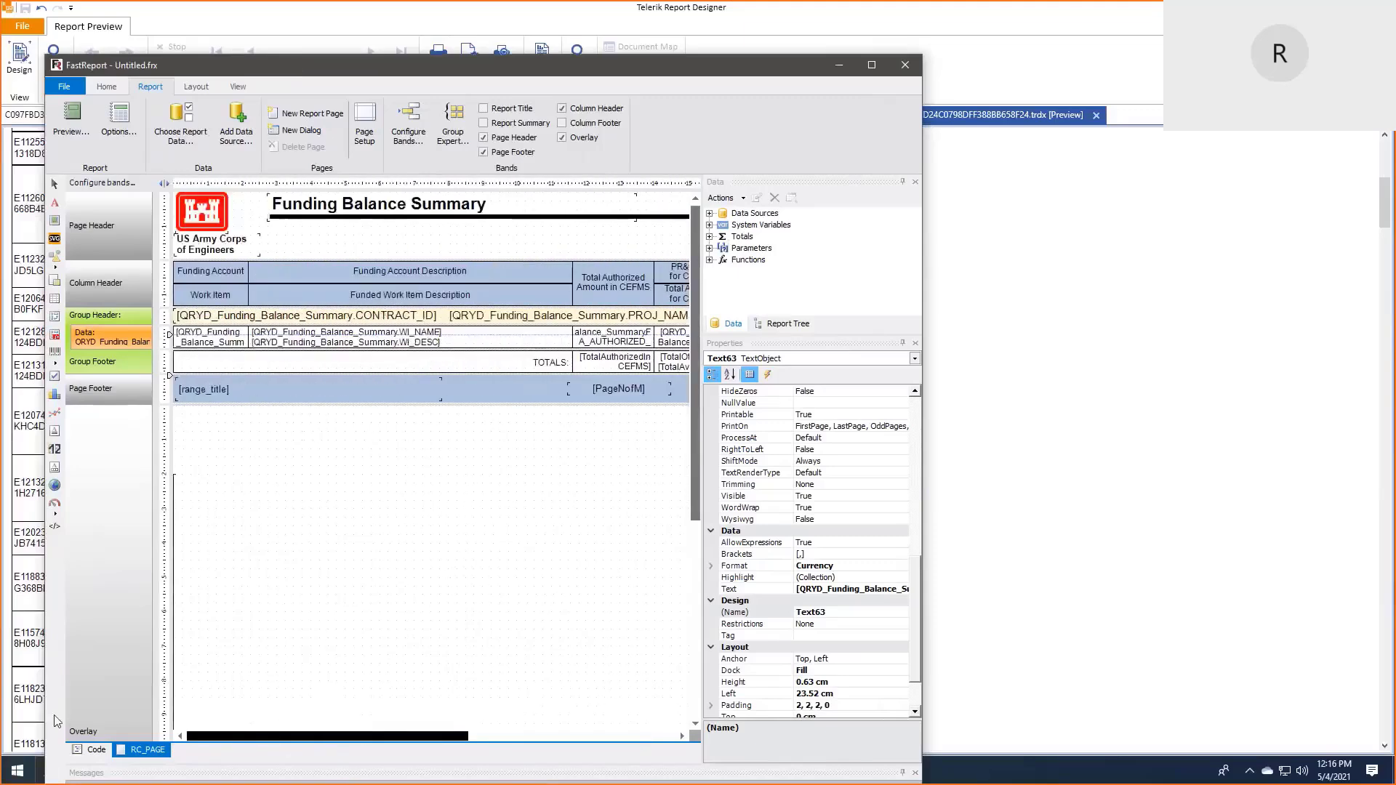
{"action": "double_click", "coordinate": [303, 65]}
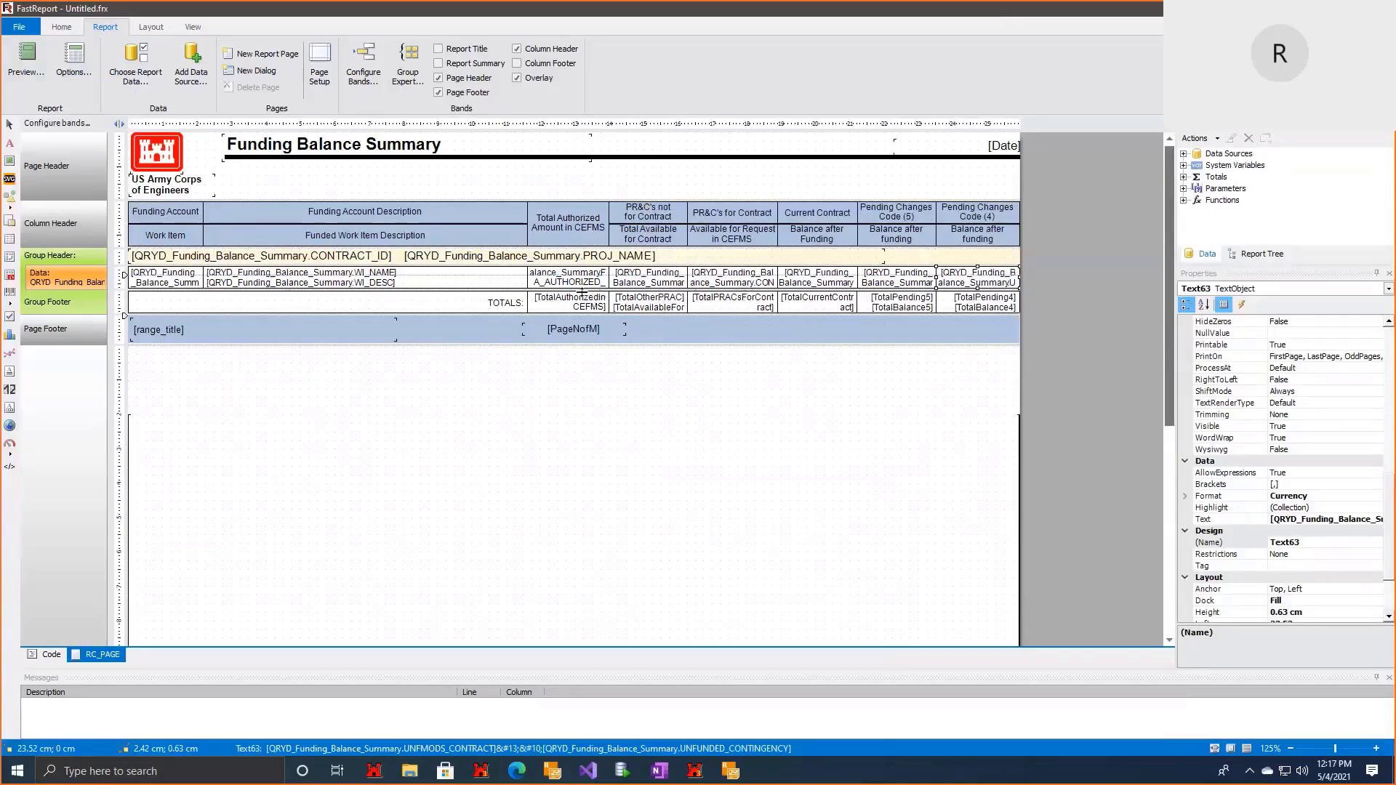
{"action": "left_click", "coordinate": [1183, 177]}
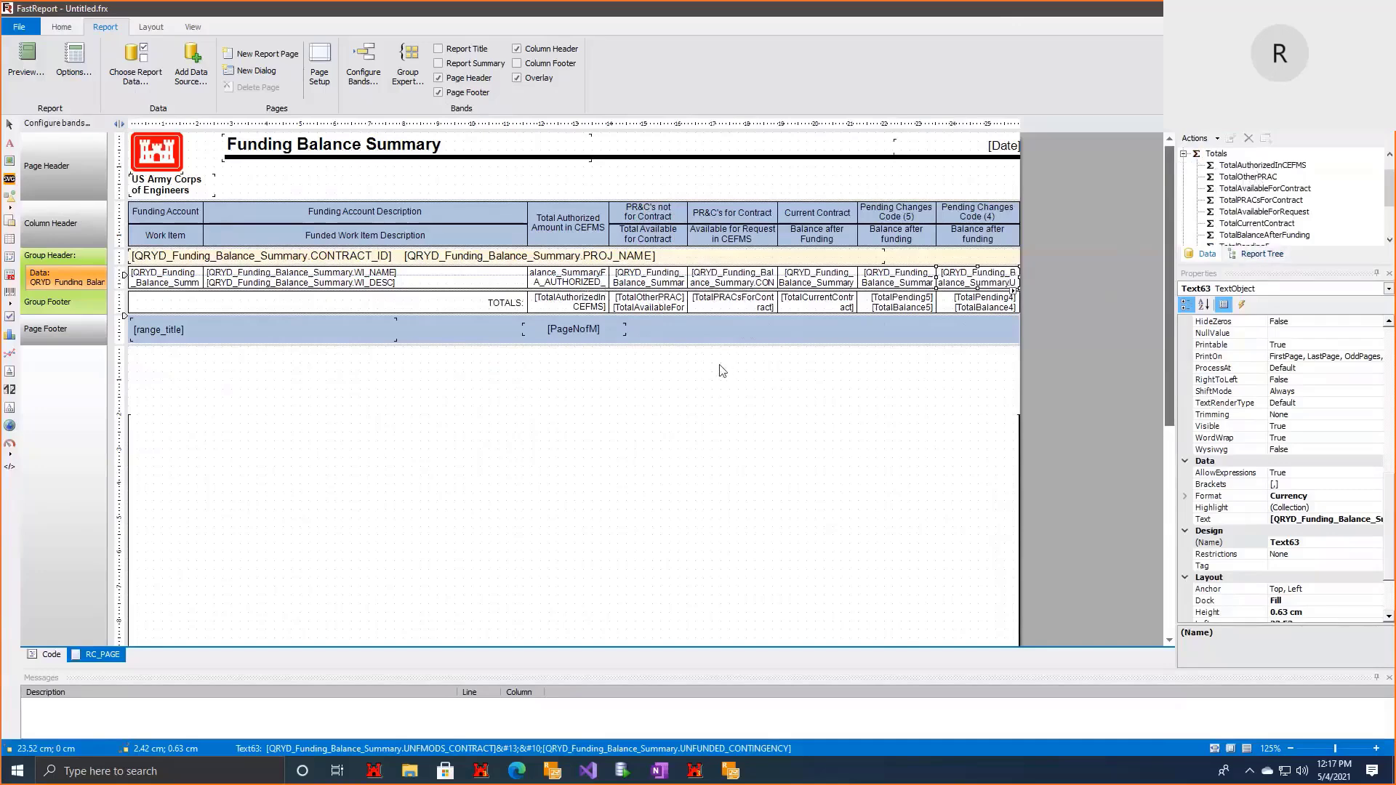
{"action": "scroll", "coordinate": [720, 363], "scroll_direction": "down", "scroll_amount": 2}
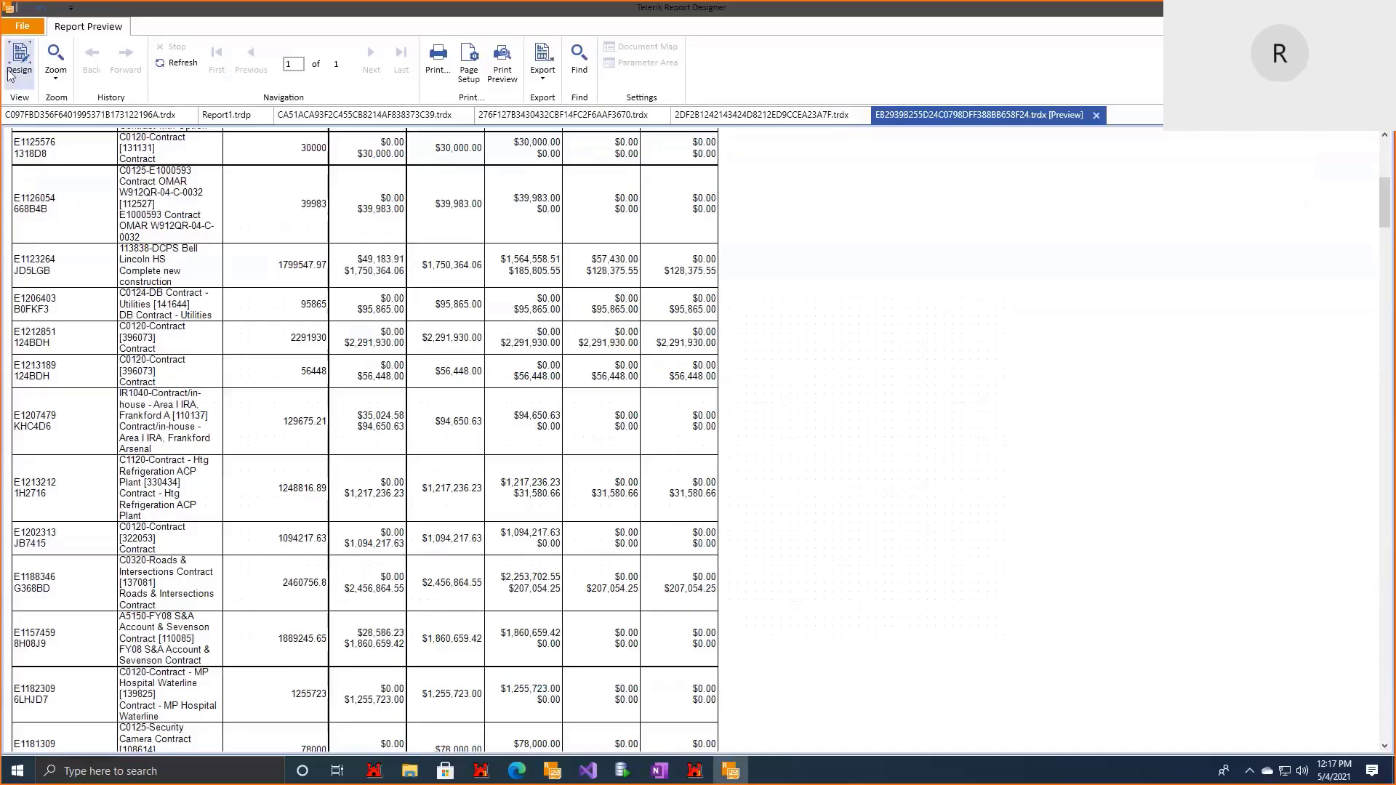
Step: Return to the report design and add a parent row group to the detail row, grouped by = Fields.CONTRACT_ID
{"action": "left_click", "coordinate": [17, 58]}
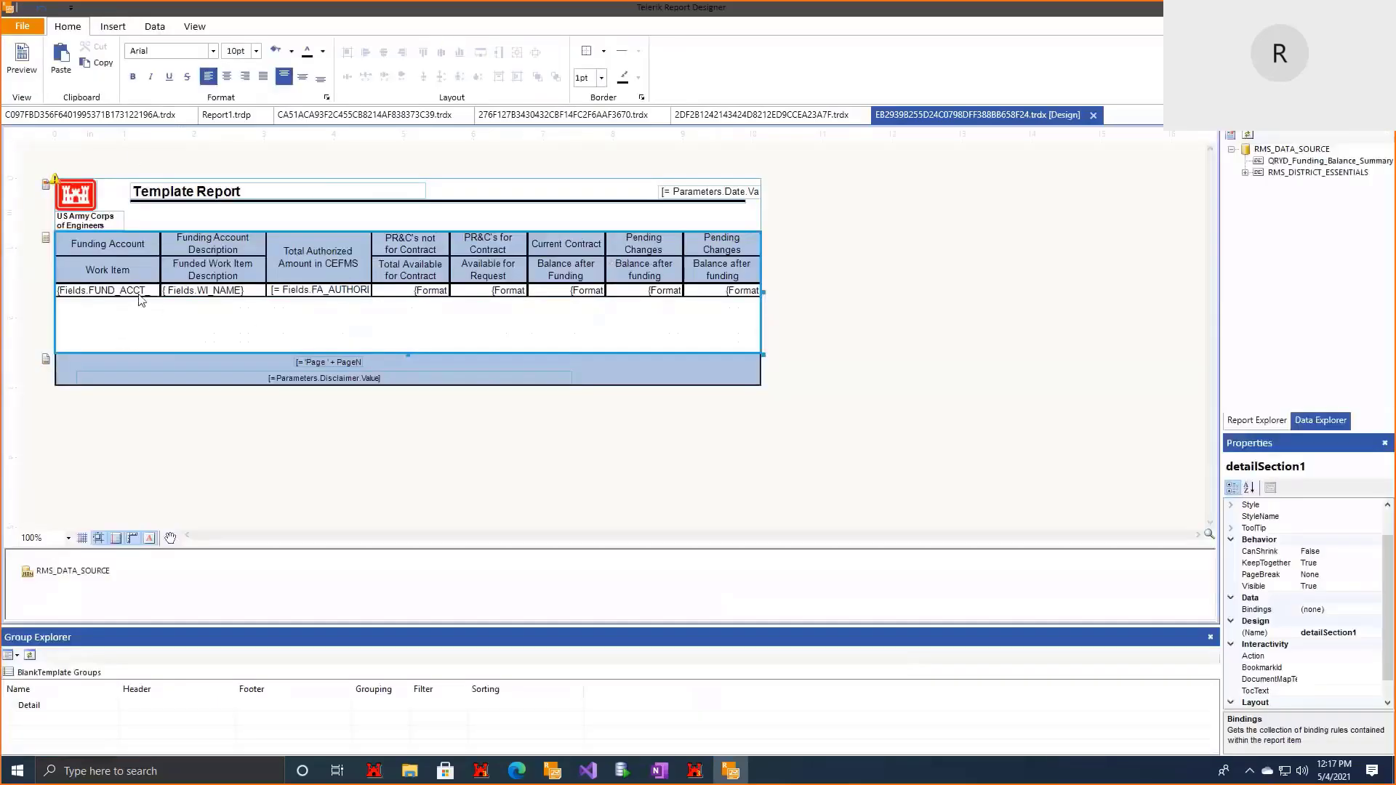
{"action": "right_click", "coordinate": [143, 298]}
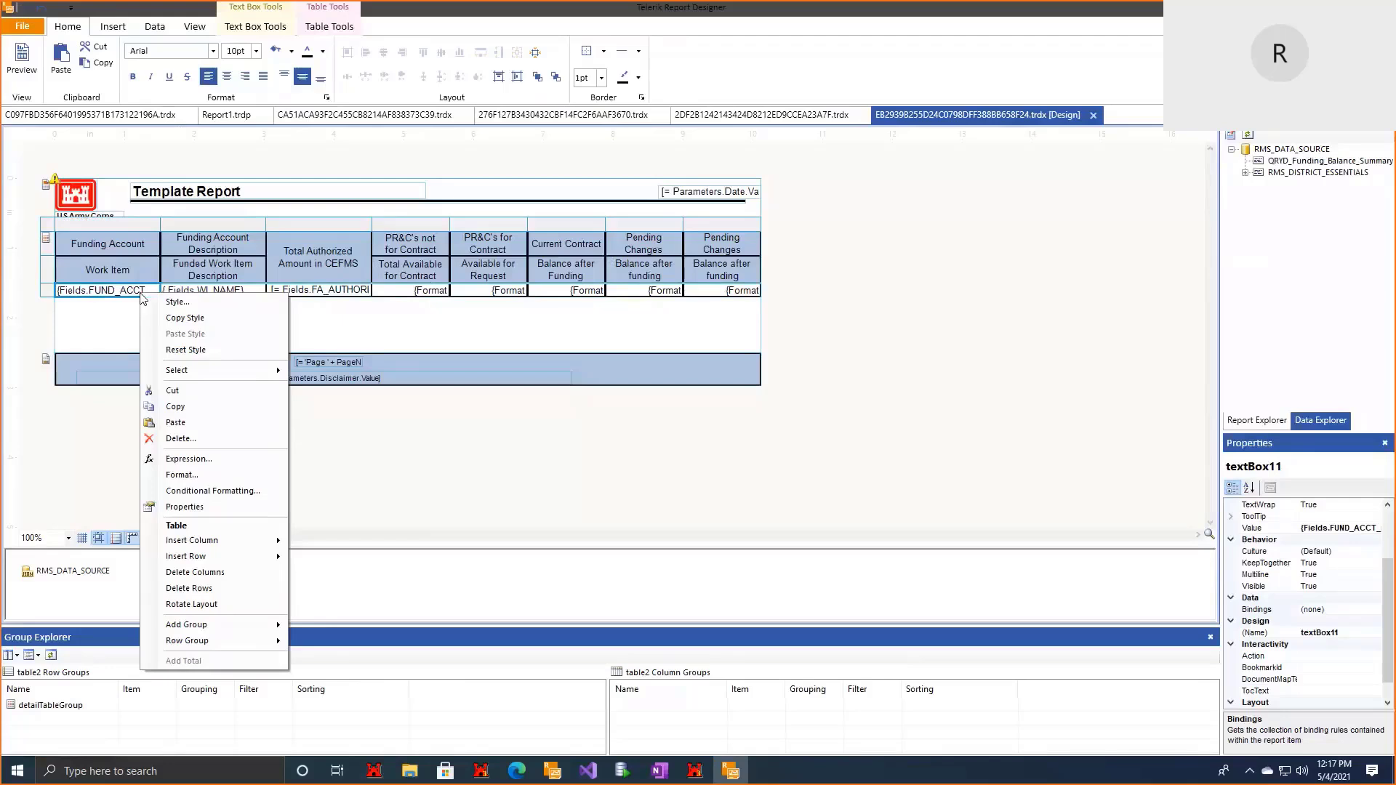
{"action": "left_click", "coordinate": [132, 310]}
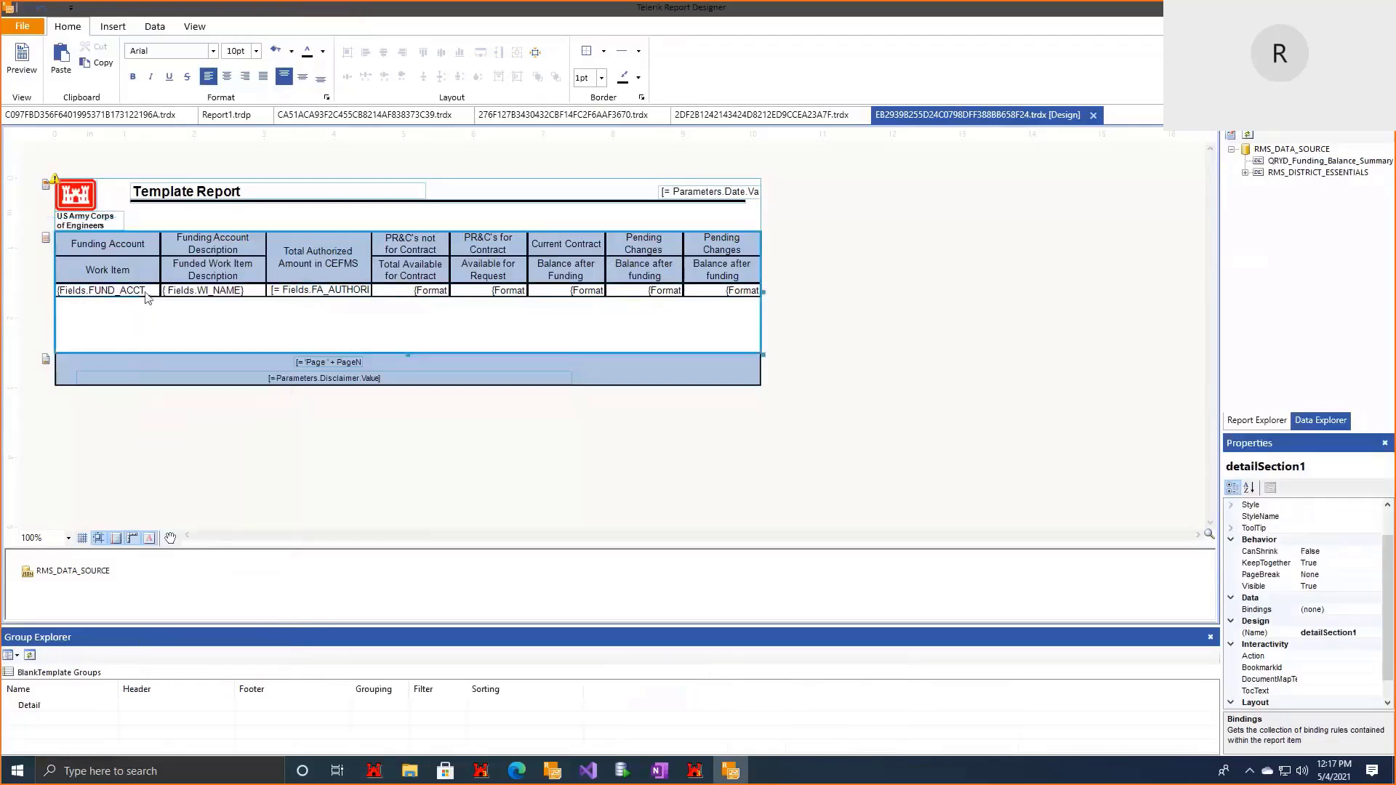
{"action": "right_click", "coordinate": [145, 298]}
{"action": "left_click", "coordinate": [98, 342]}
{"action": "right_click", "coordinate": [151, 298]}
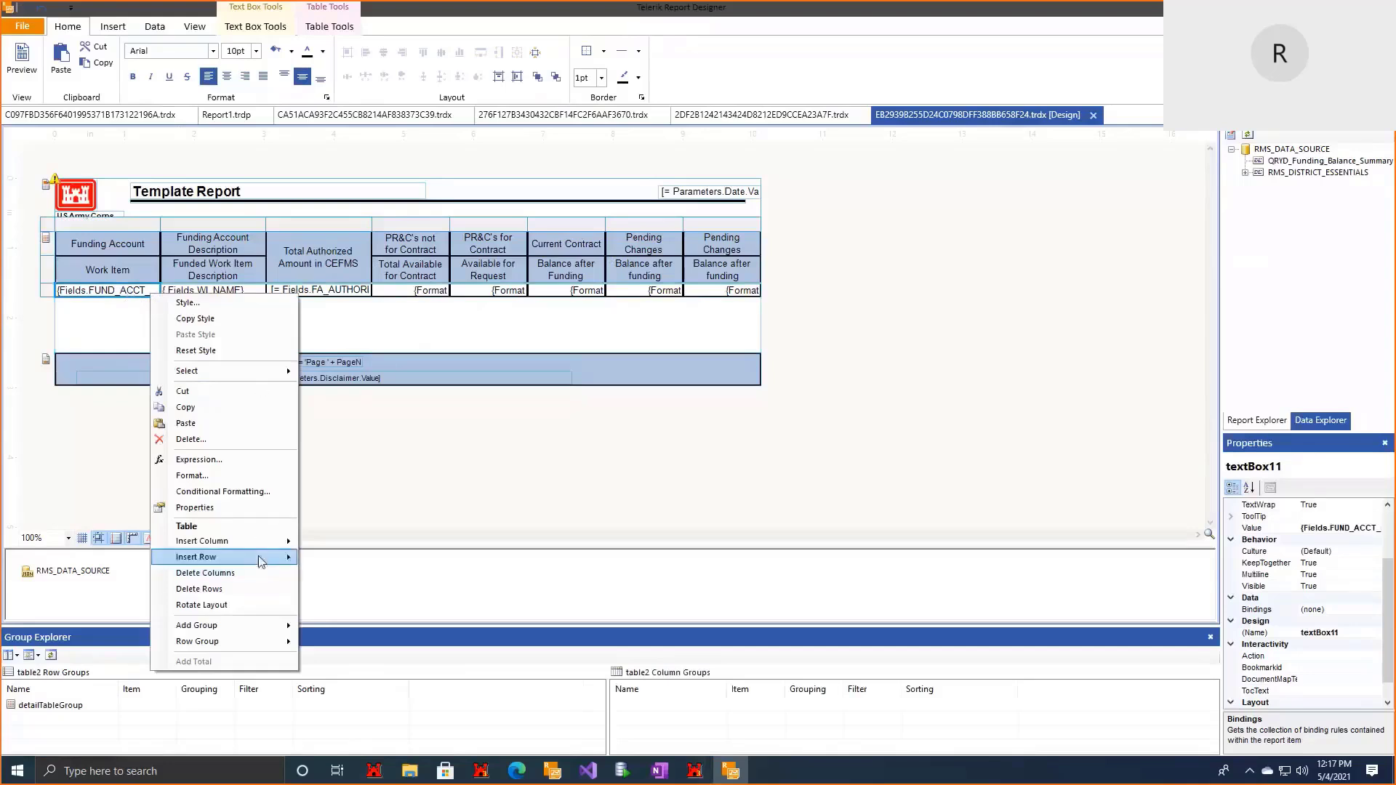
{"action": "mouse_move", "coordinate": [244, 633]}
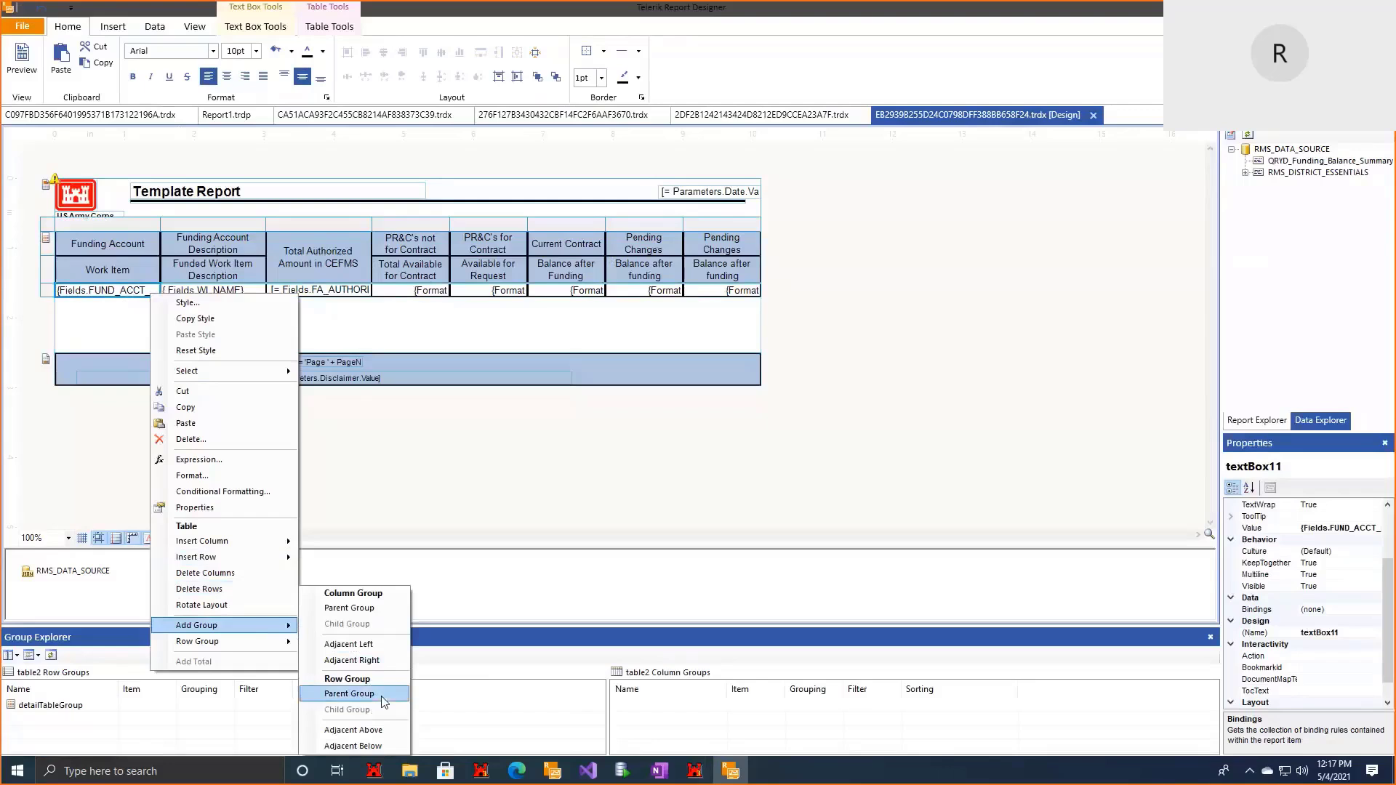
{"action": "left_click", "coordinate": [349, 694]}
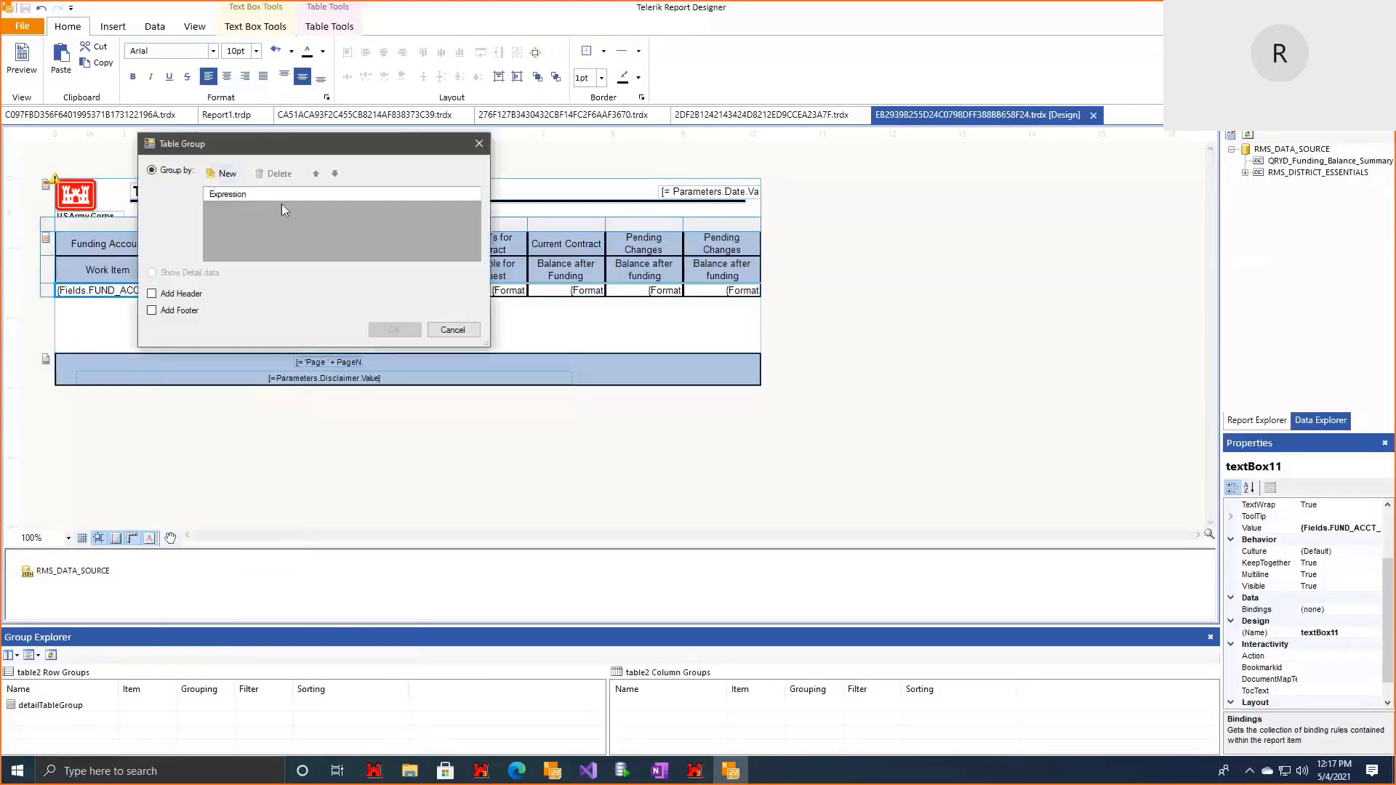
{"action": "left_click", "coordinate": [222, 173]}
{"action": "left_click", "coordinate": [473, 209]}
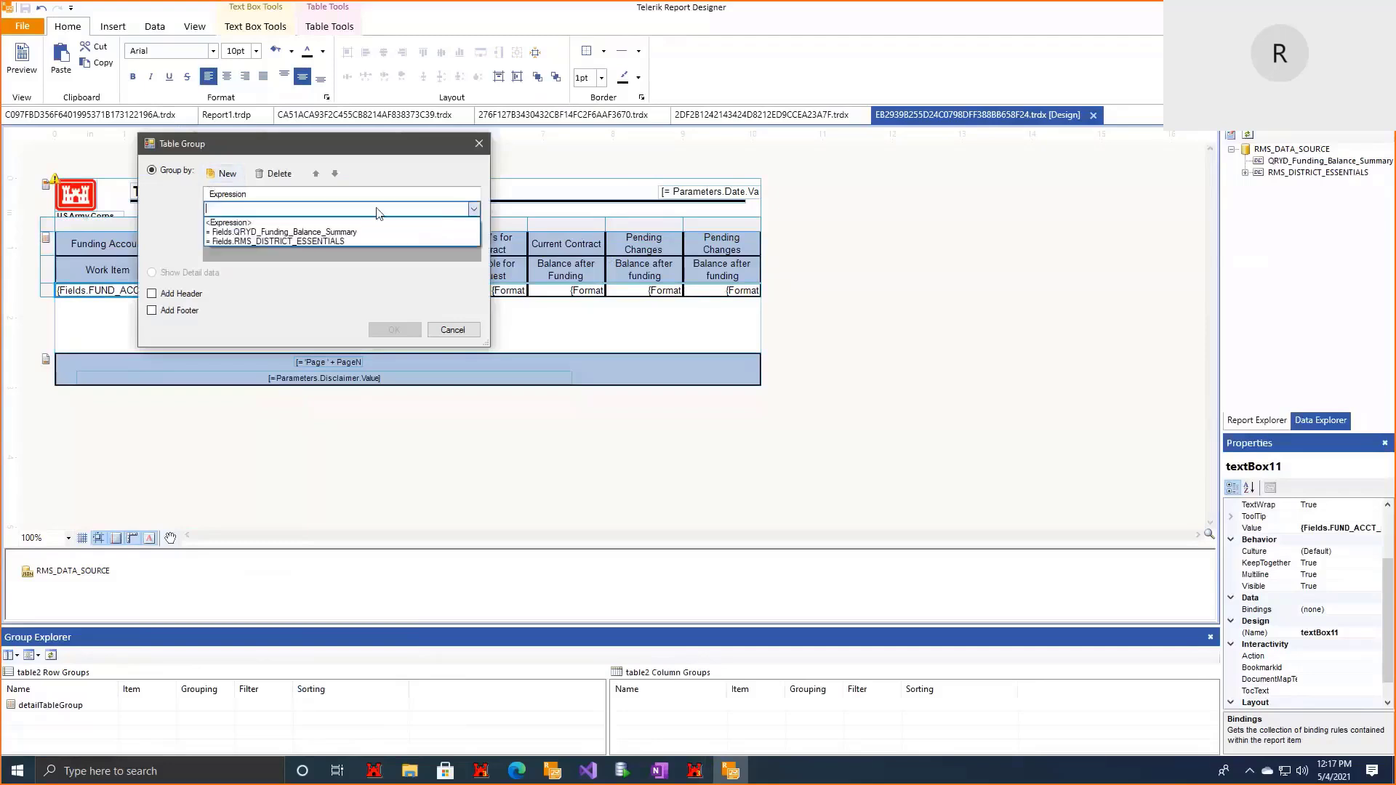
{"action": "type", "text": "= "}
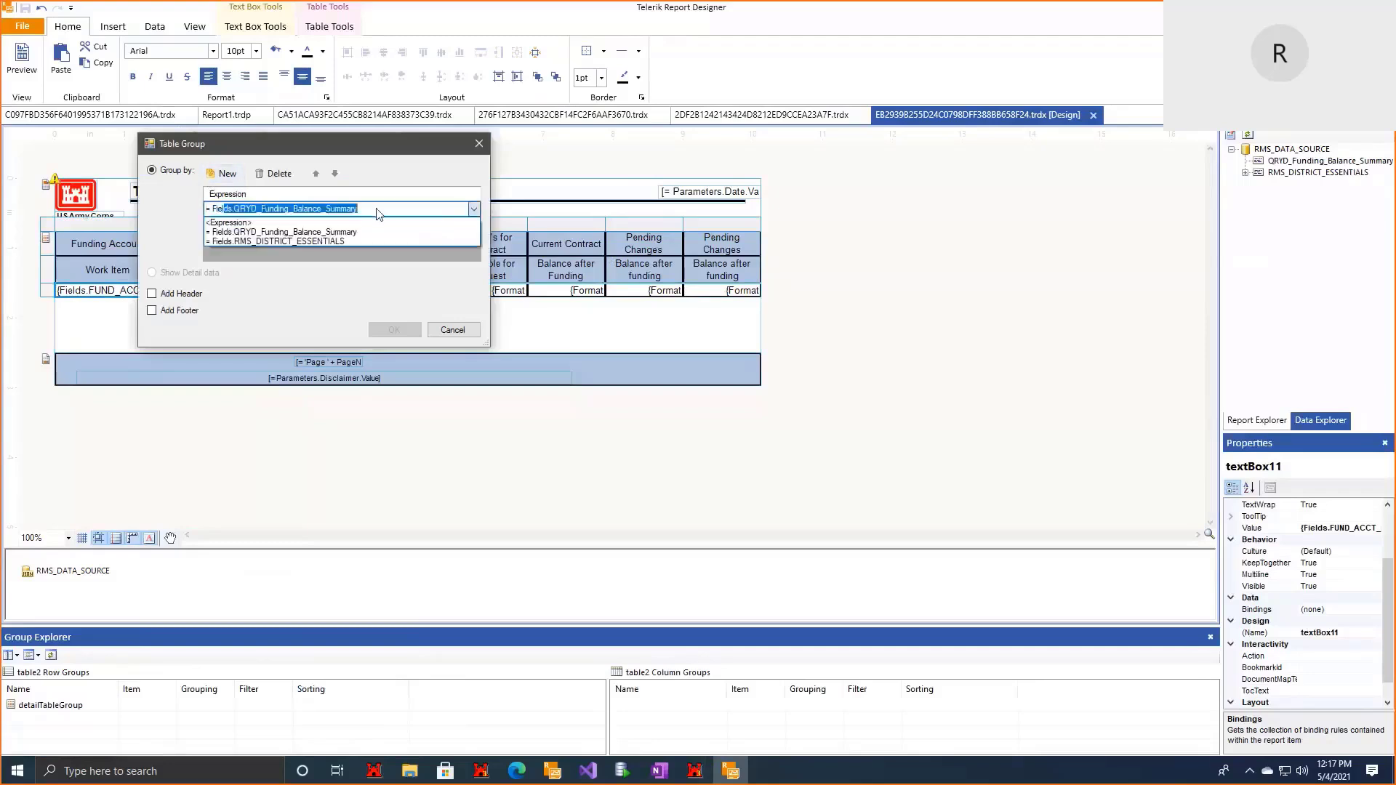
{"action": "type", "text": "Fields.CONTRA"}
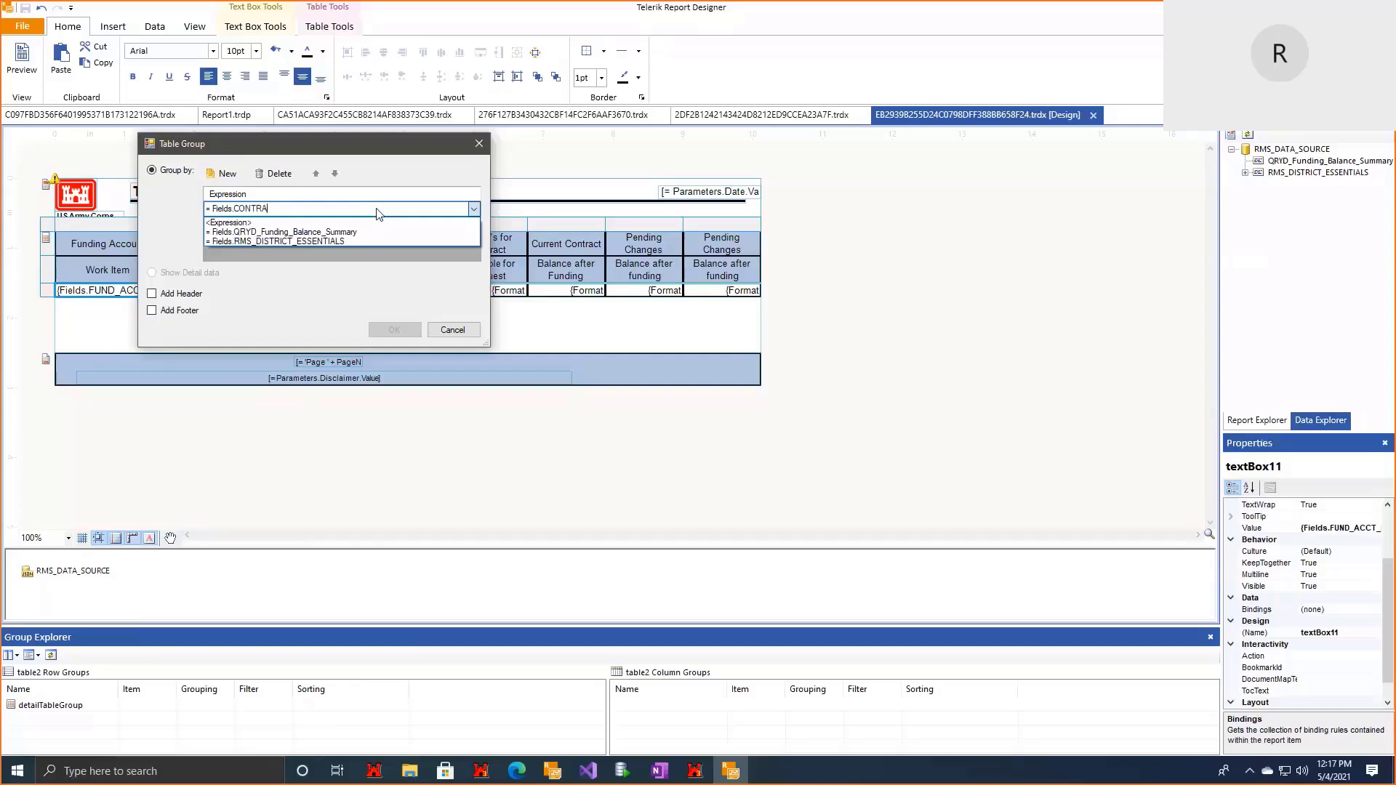
{"action": "type", "text": "CT_ID"}
{"action": "key", "text": "Return"}
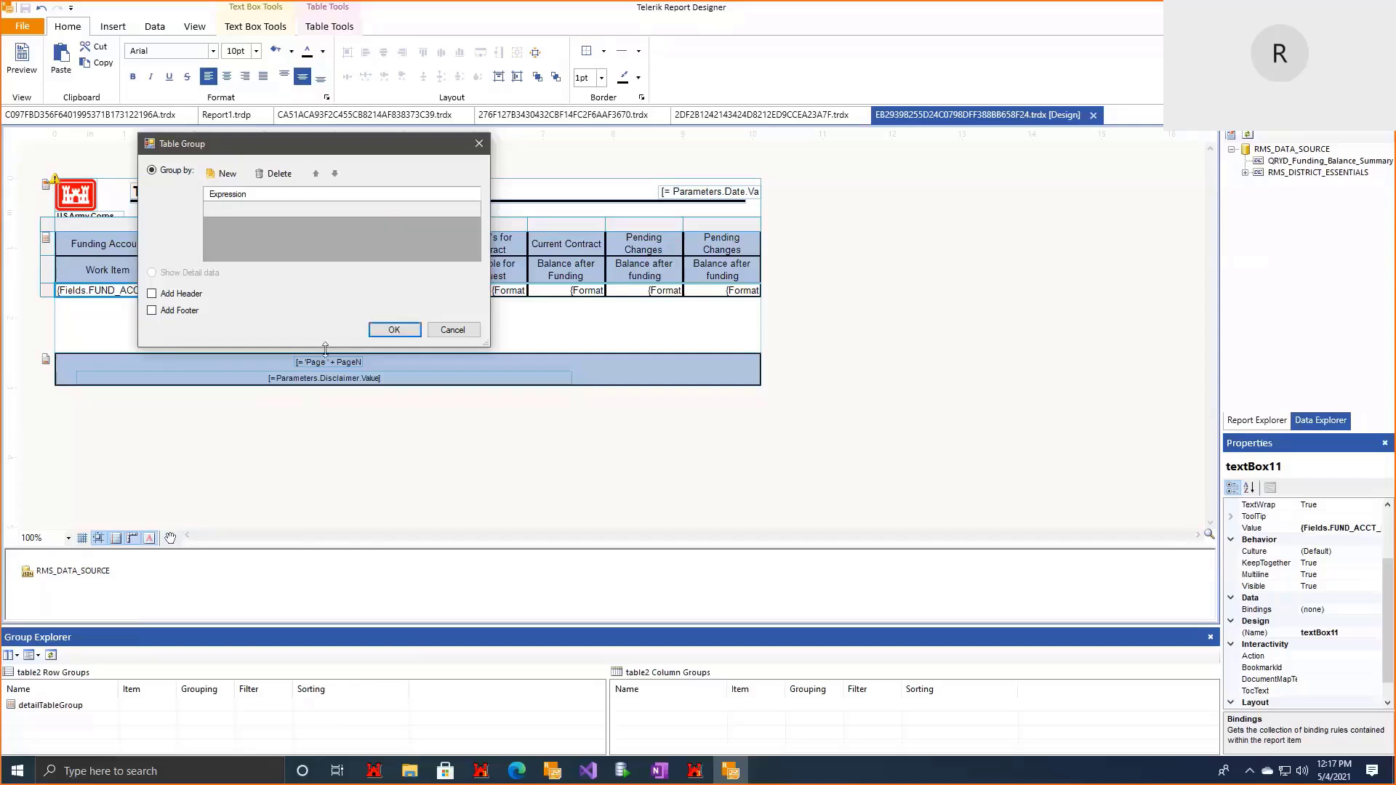
{"action": "left_click", "coordinate": [392, 331]}
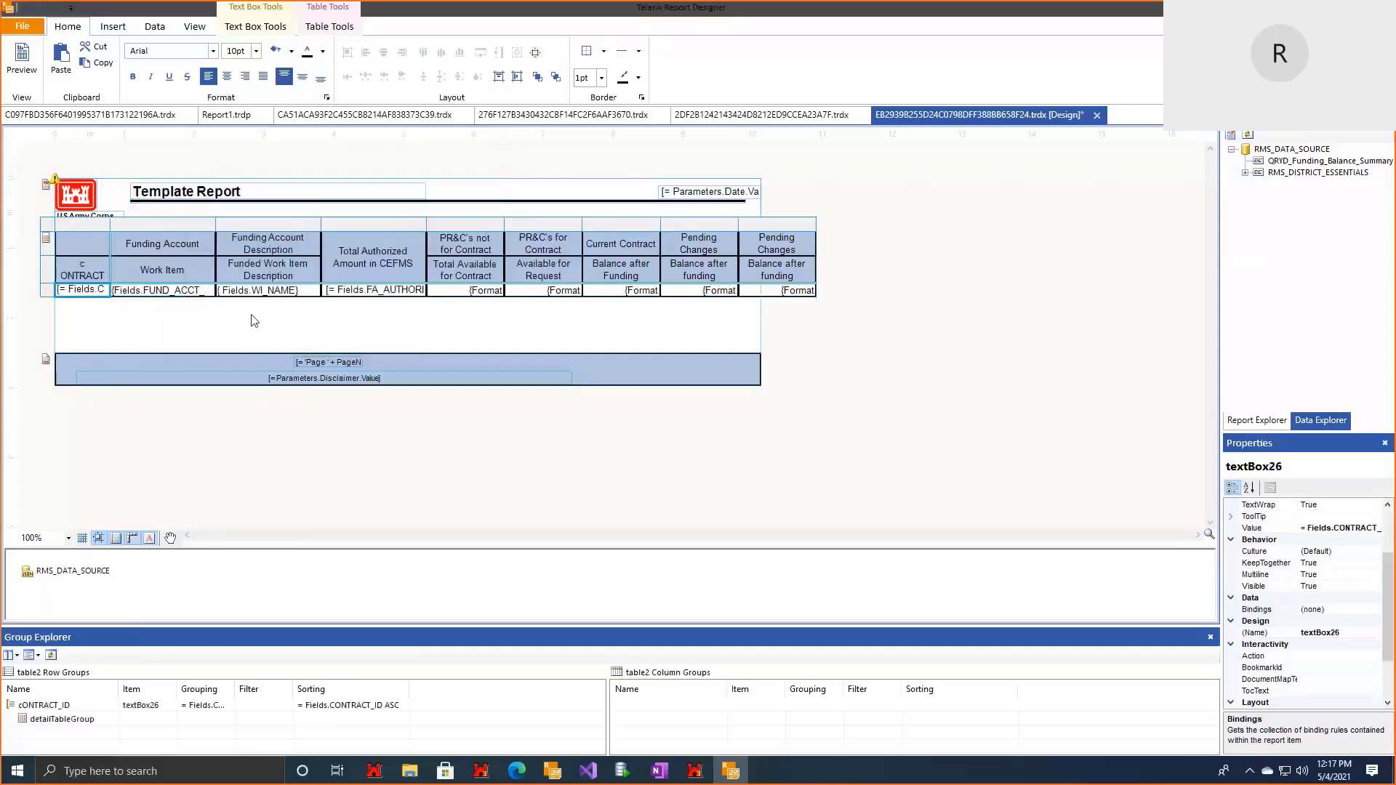
Step: Delete only the added CONTRACT_ID column from the table, keeping its associated group
{"action": "right_click", "coordinate": [92, 295]}
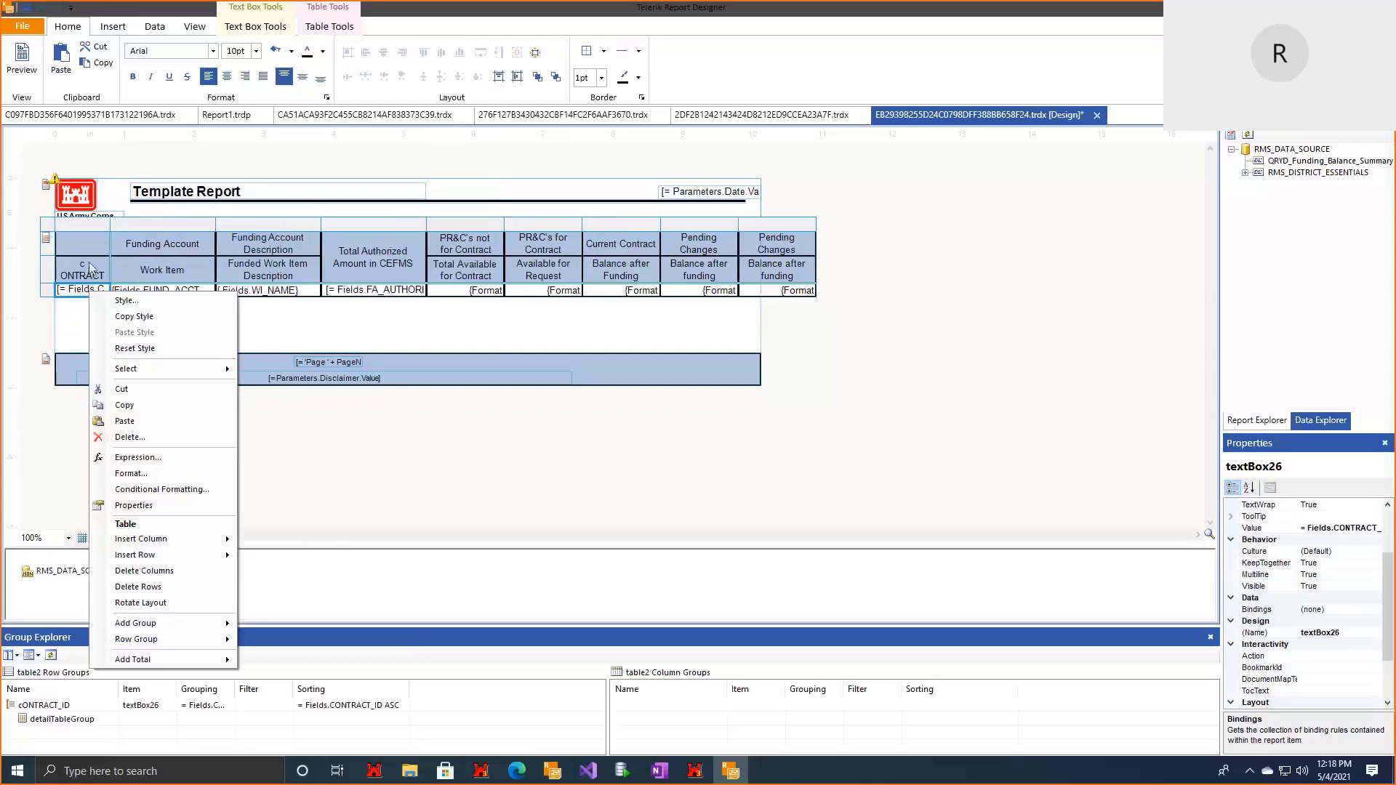
{"action": "left_click", "coordinate": [152, 571]}
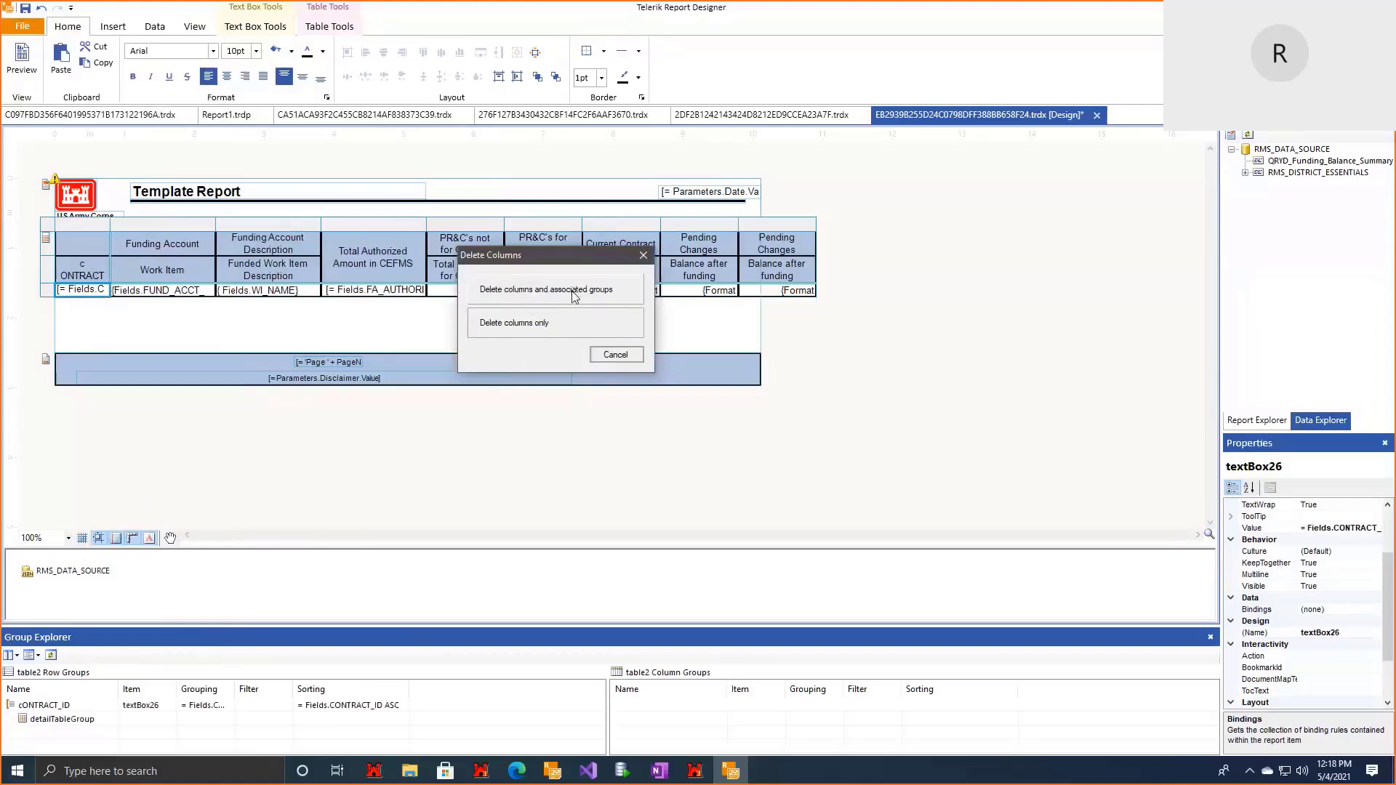
{"action": "left_click", "coordinate": [552, 328]}
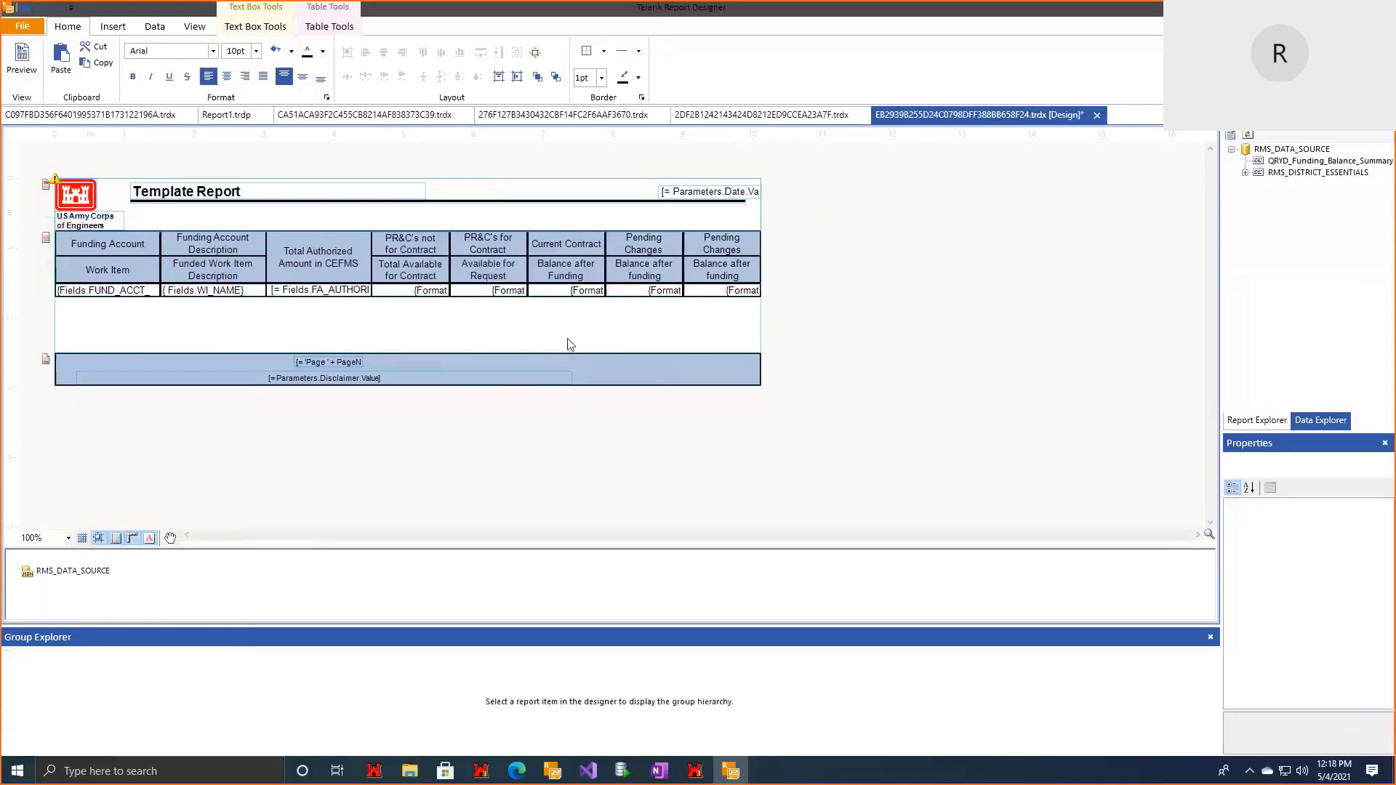
Step: Insert a row outside the detail group, above the detail row, and merge all its cells into one
{"action": "right_click", "coordinate": [147, 296]}
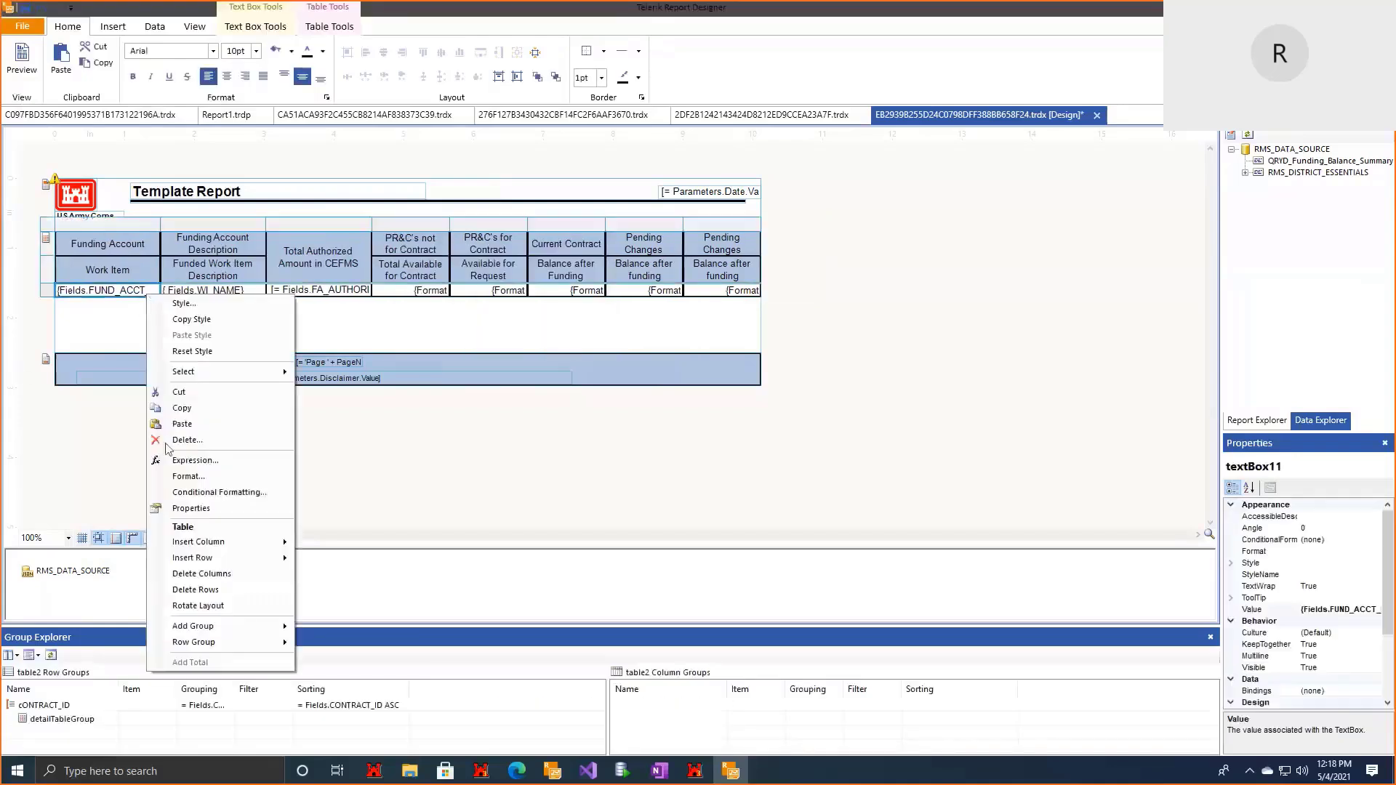
{"action": "mouse_move", "coordinate": [271, 557]}
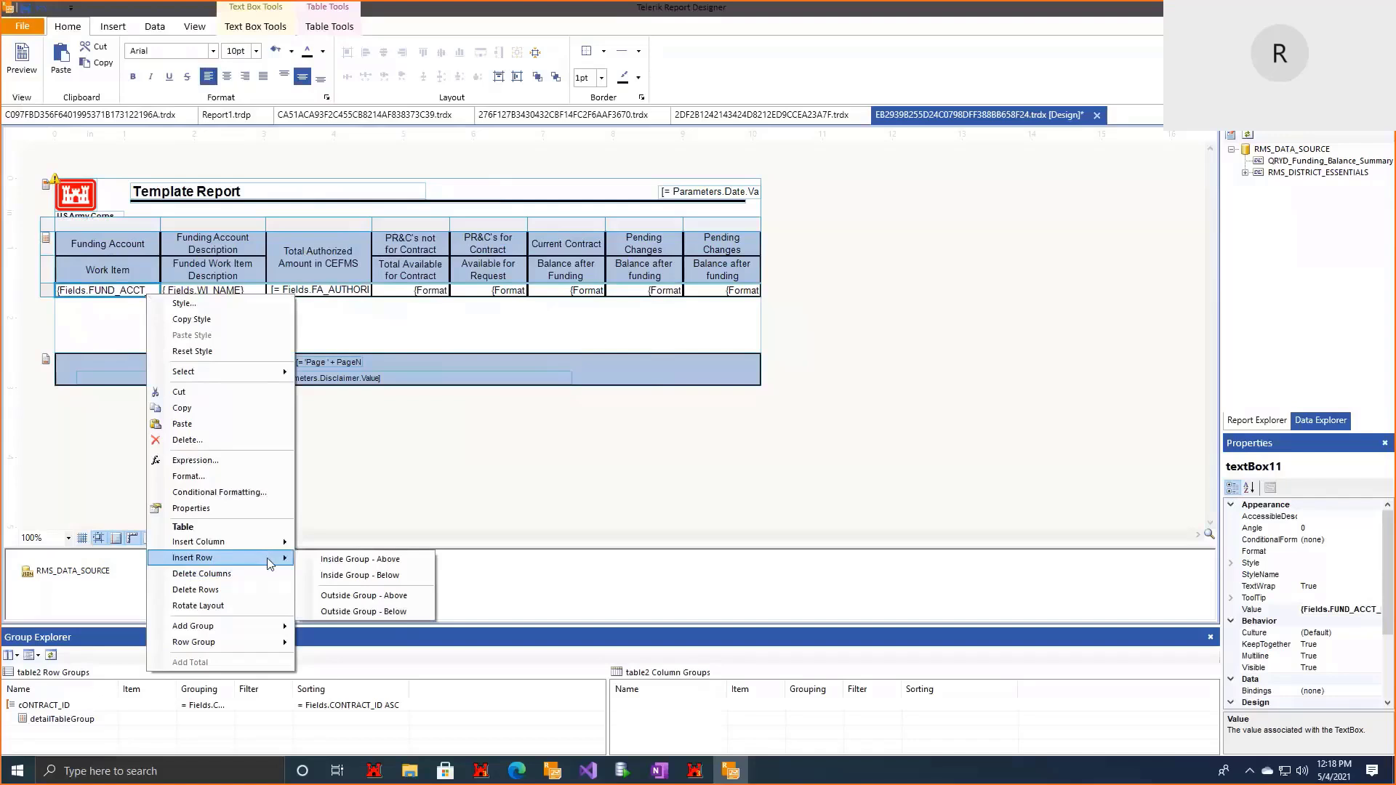
{"action": "left_click", "coordinate": [384, 597]}
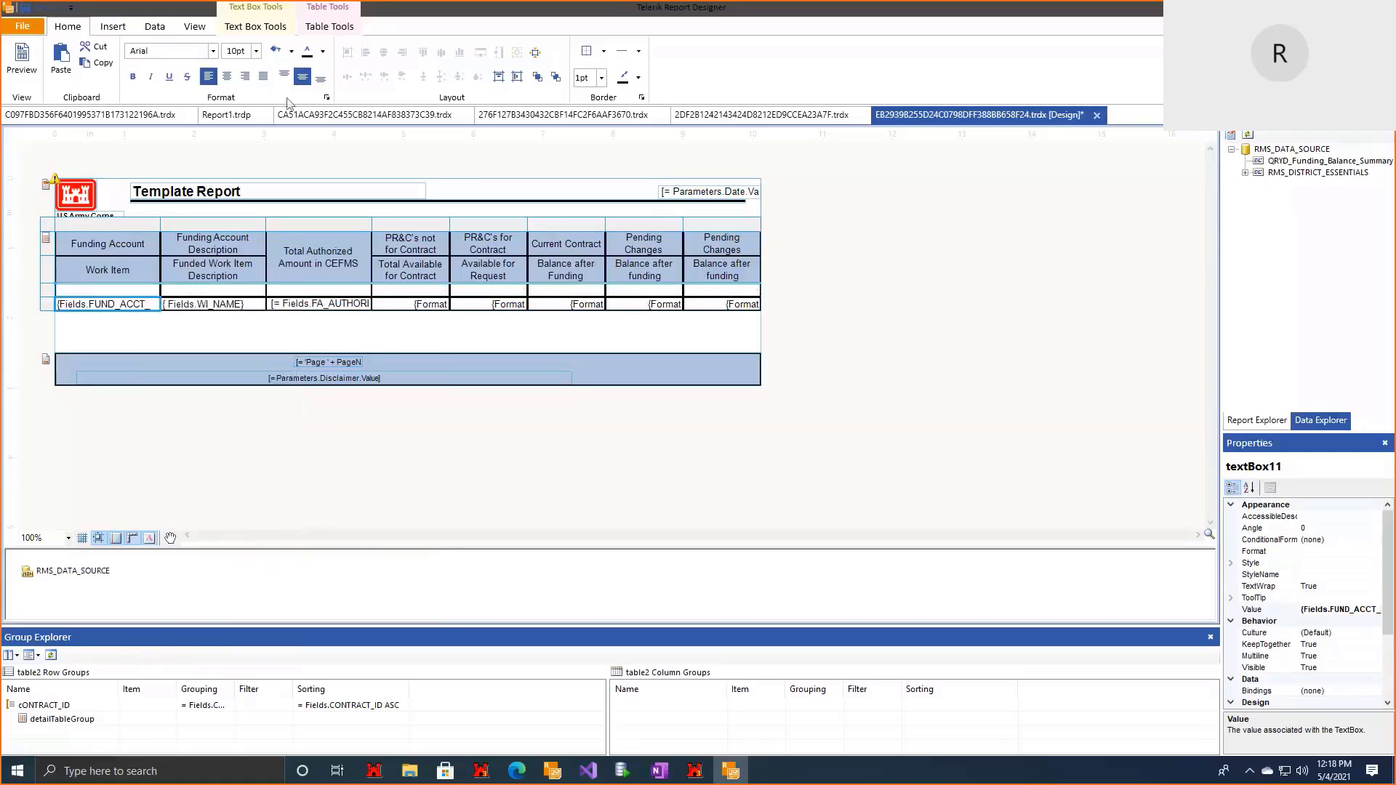
{"action": "left_click", "coordinate": [726, 291]}
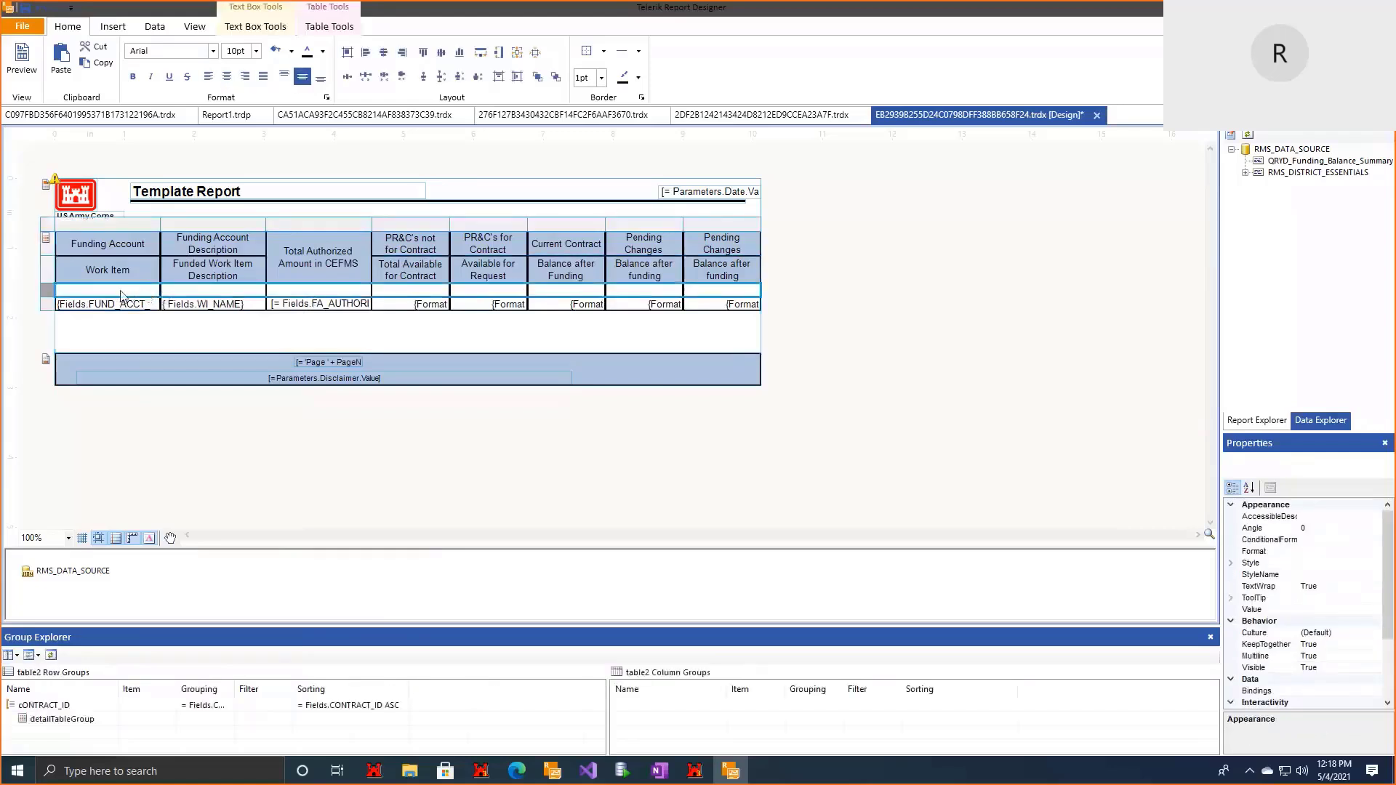
{"action": "right_click", "coordinate": [121, 292]}
{"action": "left_click", "coordinate": [185, 603]}
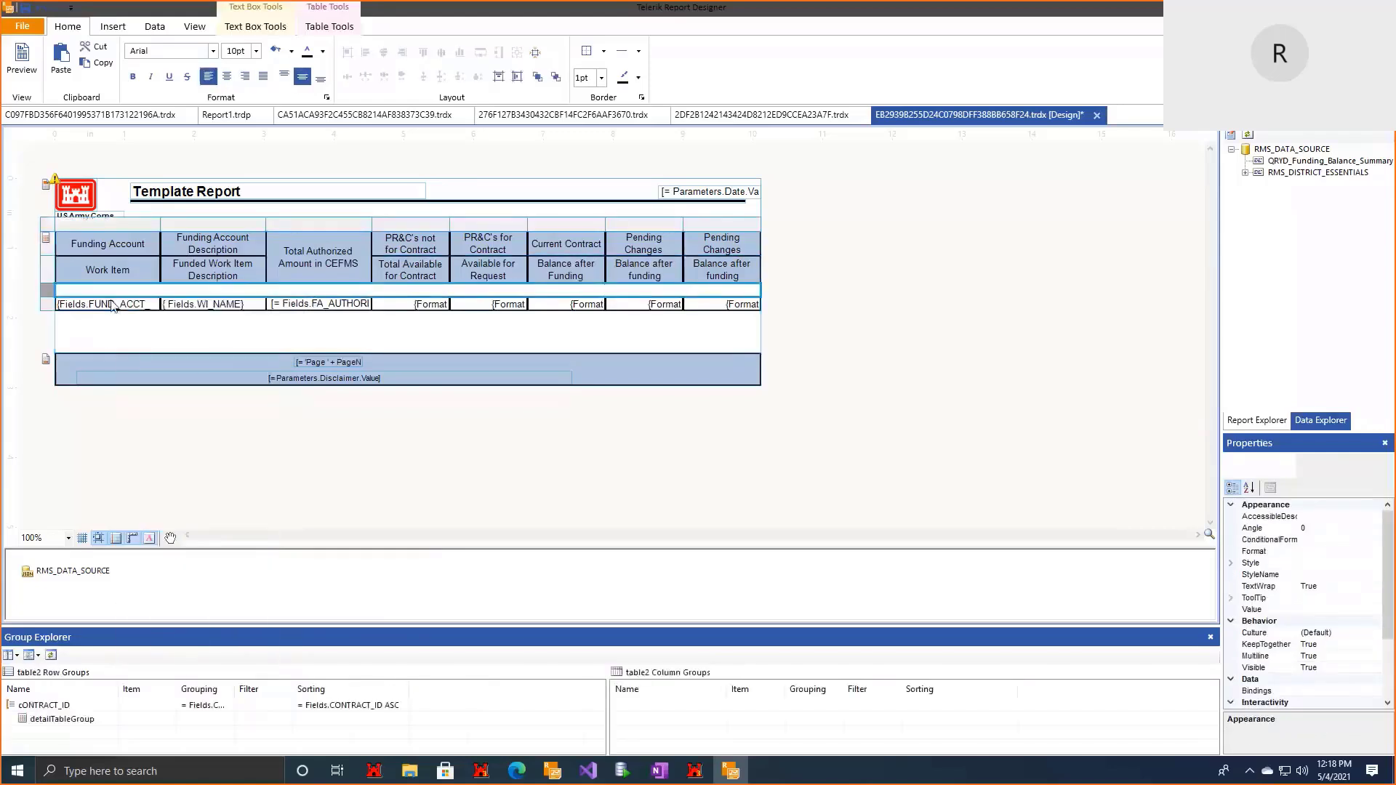
Step: Enter the expression = Fields.CONTRACT_ID in the merged row above the detail row
{"action": "double_click", "coordinate": [119, 290]}
{"action": "type", "text": "= Fields."}
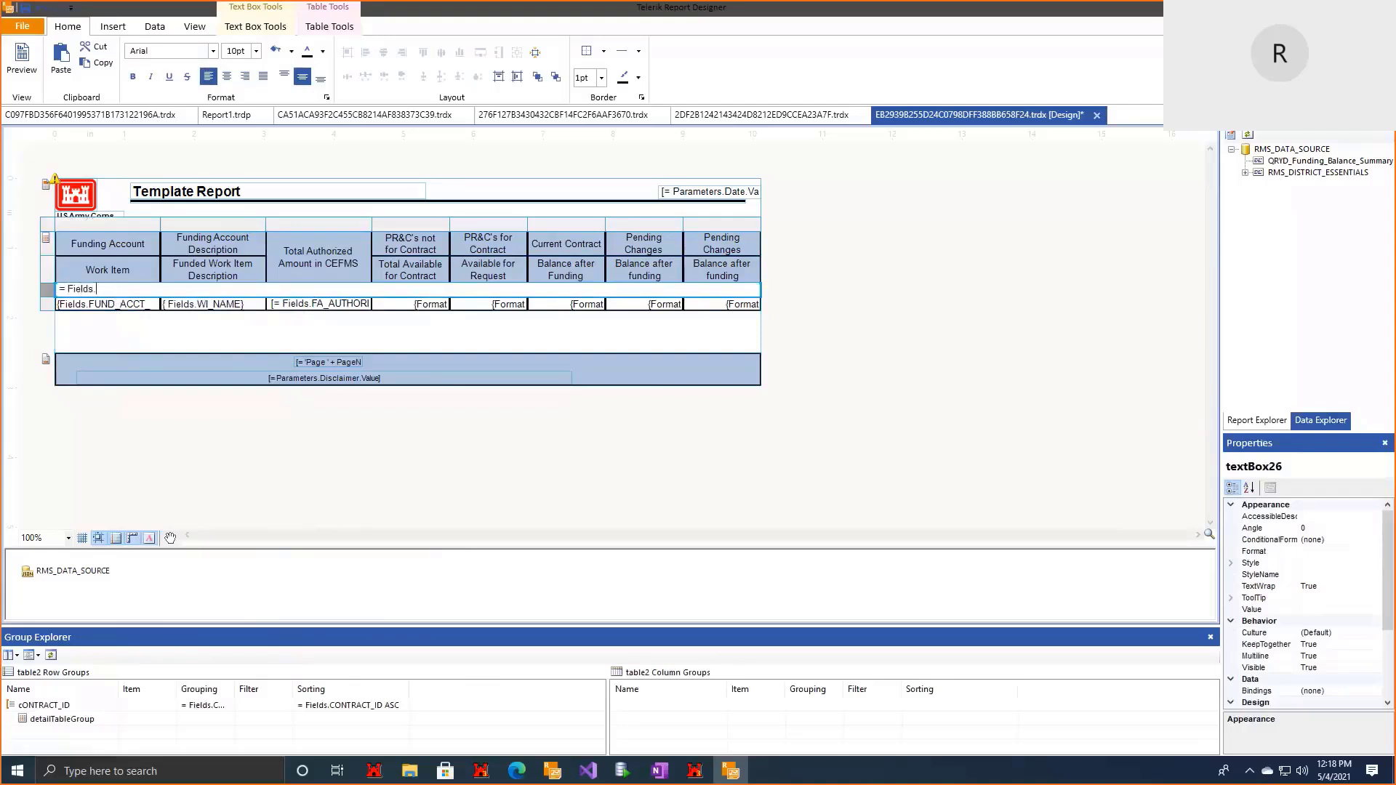
{"action": "type", "text": "CONTRACT_ID"}
{"action": "left_click", "coordinate": [212, 336]}
Step: Set the background color of the merged contract ID row to Cornsilk
{"action": "left_click", "coordinate": [232, 291]}
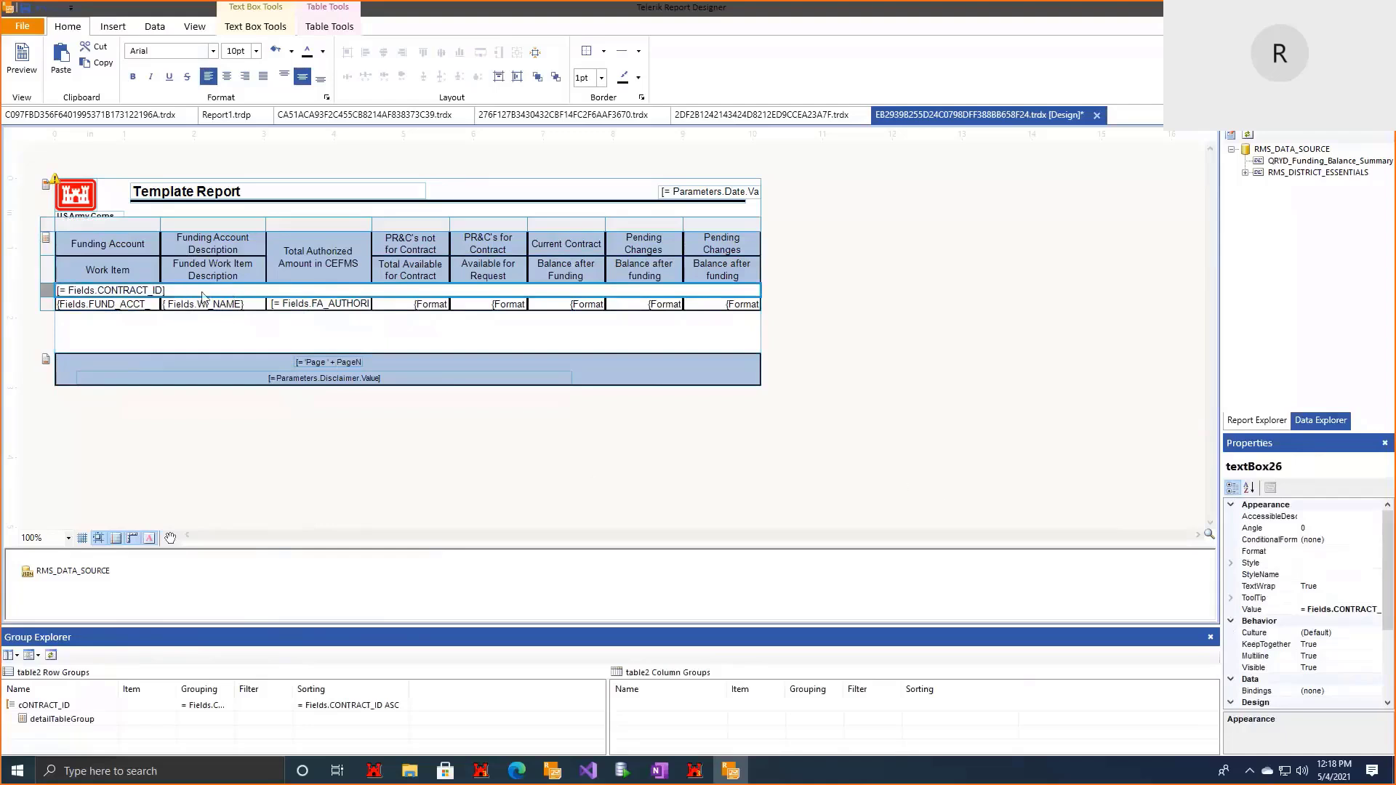
{"action": "left_click", "coordinate": [1231, 564]}
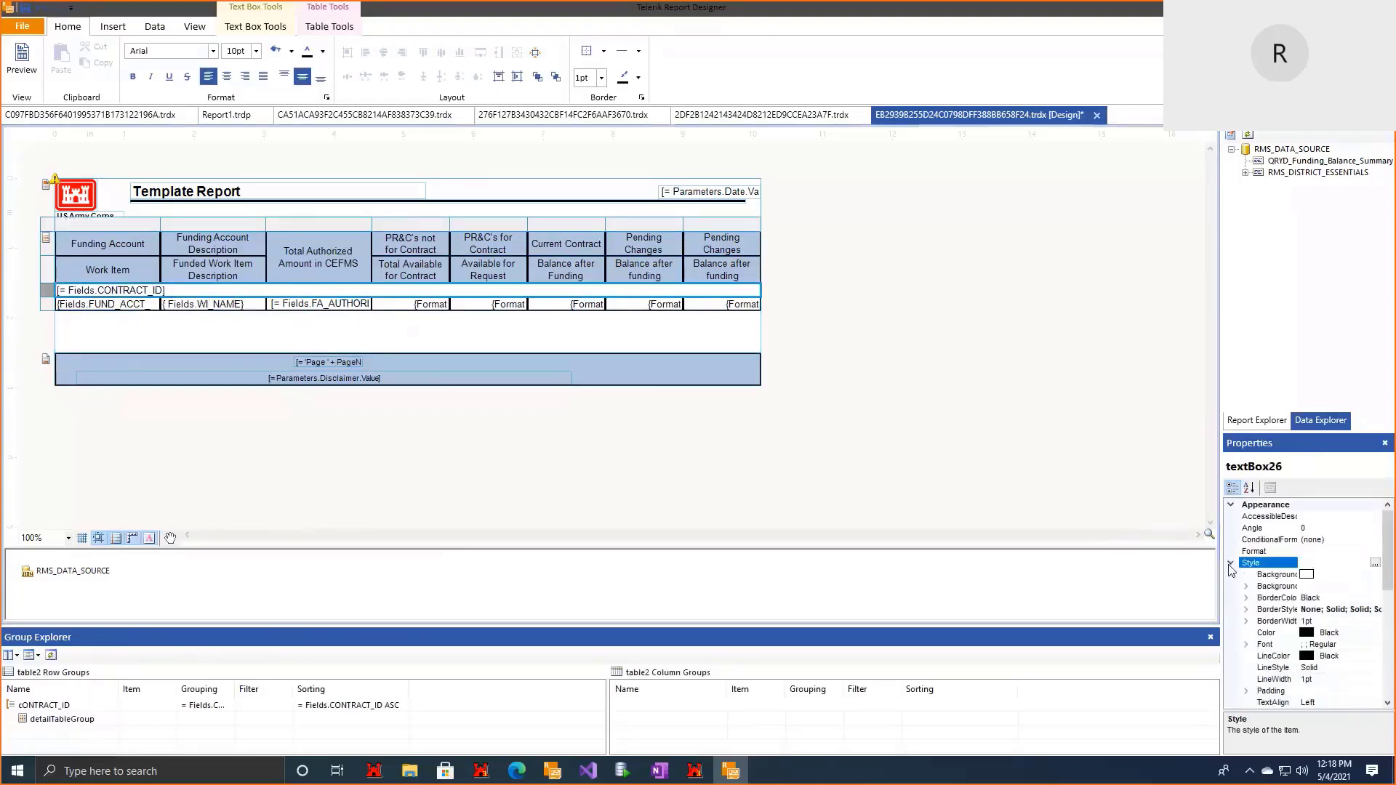
{"action": "left_click", "coordinate": [1330, 577]}
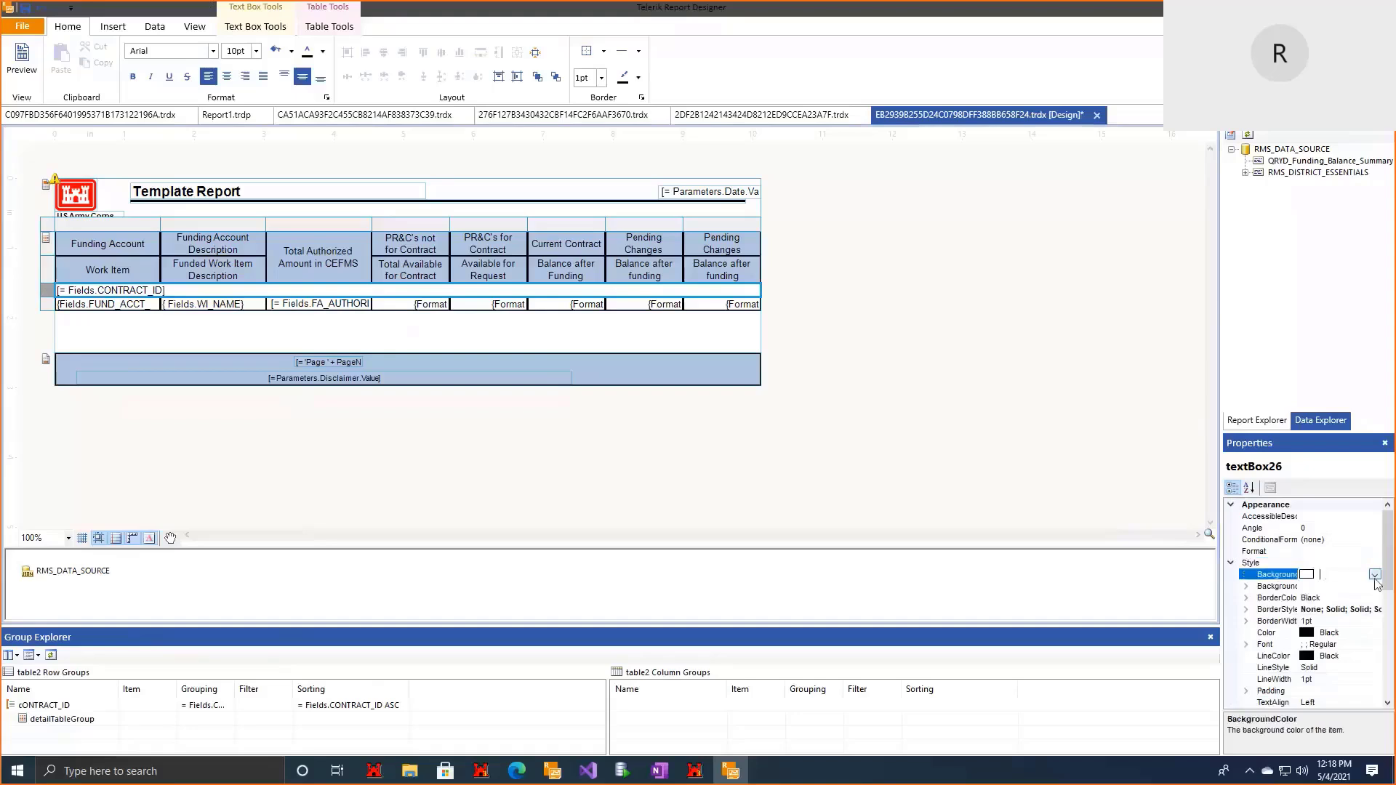
{"action": "left_click", "coordinate": [1375, 574]}
{"action": "left_click", "coordinate": [1285, 590]}
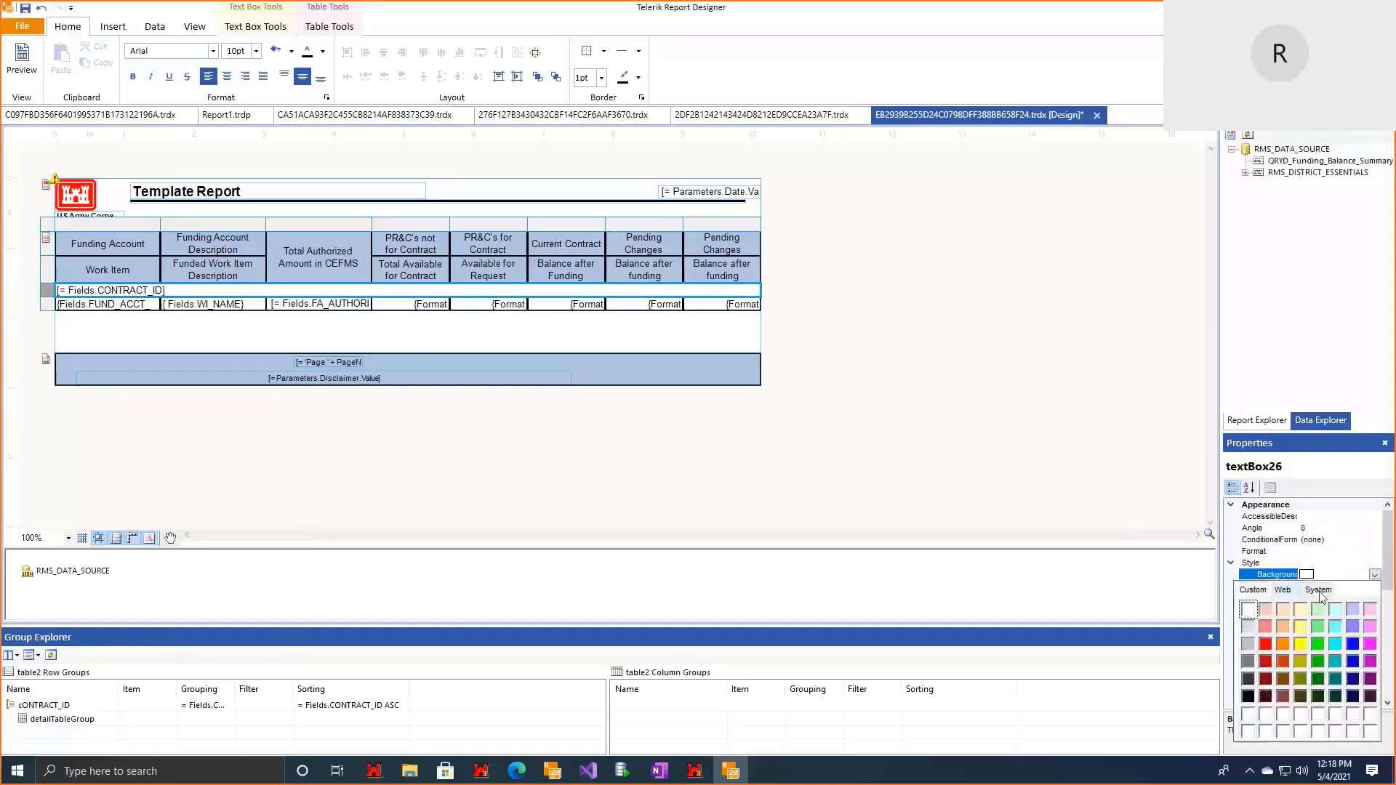
{"action": "left_click", "coordinate": [1332, 576]}
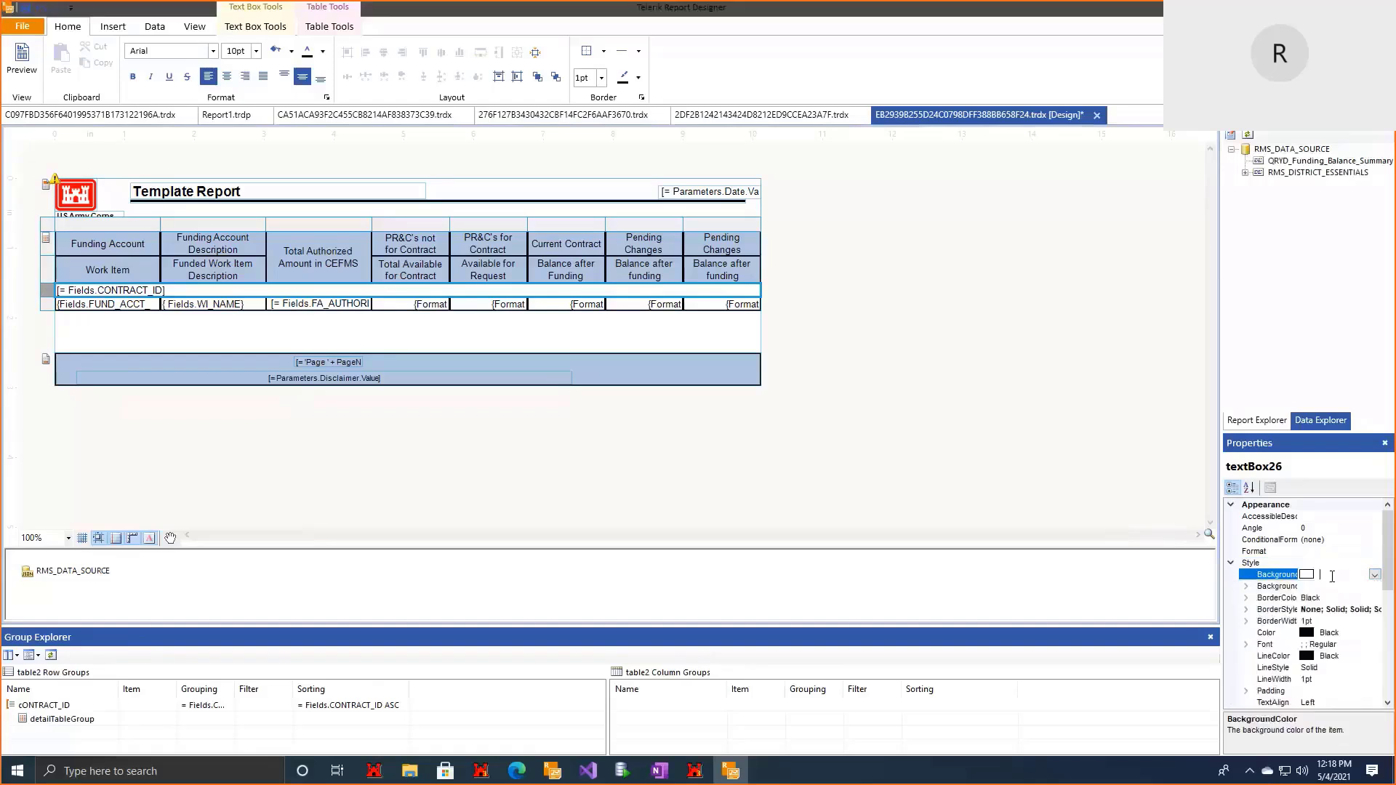
{"action": "type", "text": "Cornsilk"}
{"action": "key", "text": "Return"}
Step: Make the contract ID group header row slightly taller
{"action": "left_click", "coordinate": [41, 295]}
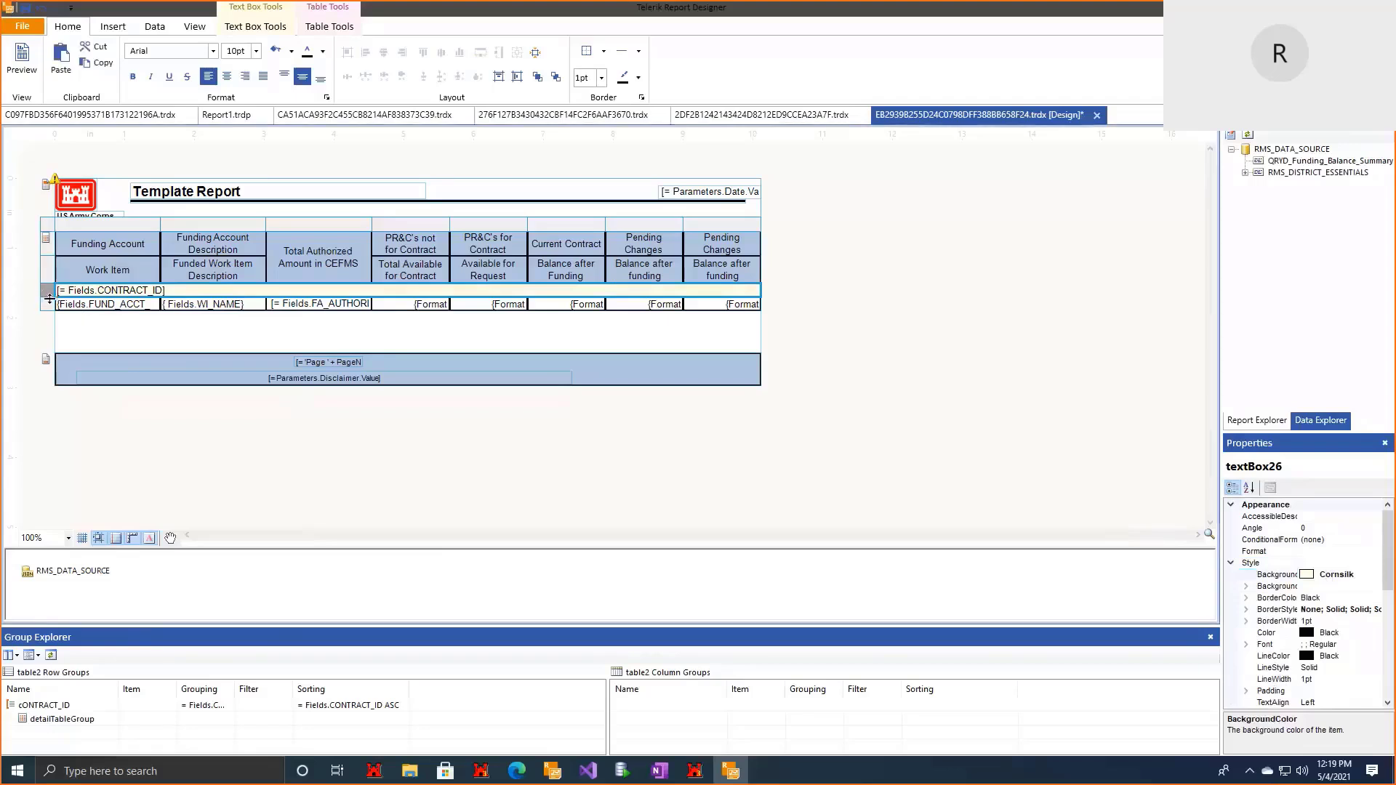
{"action": "left_click_drag", "start_coordinate": [50, 298], "coordinate": [49, 304]}
{"action": "left_click", "coordinate": [875, 399]}
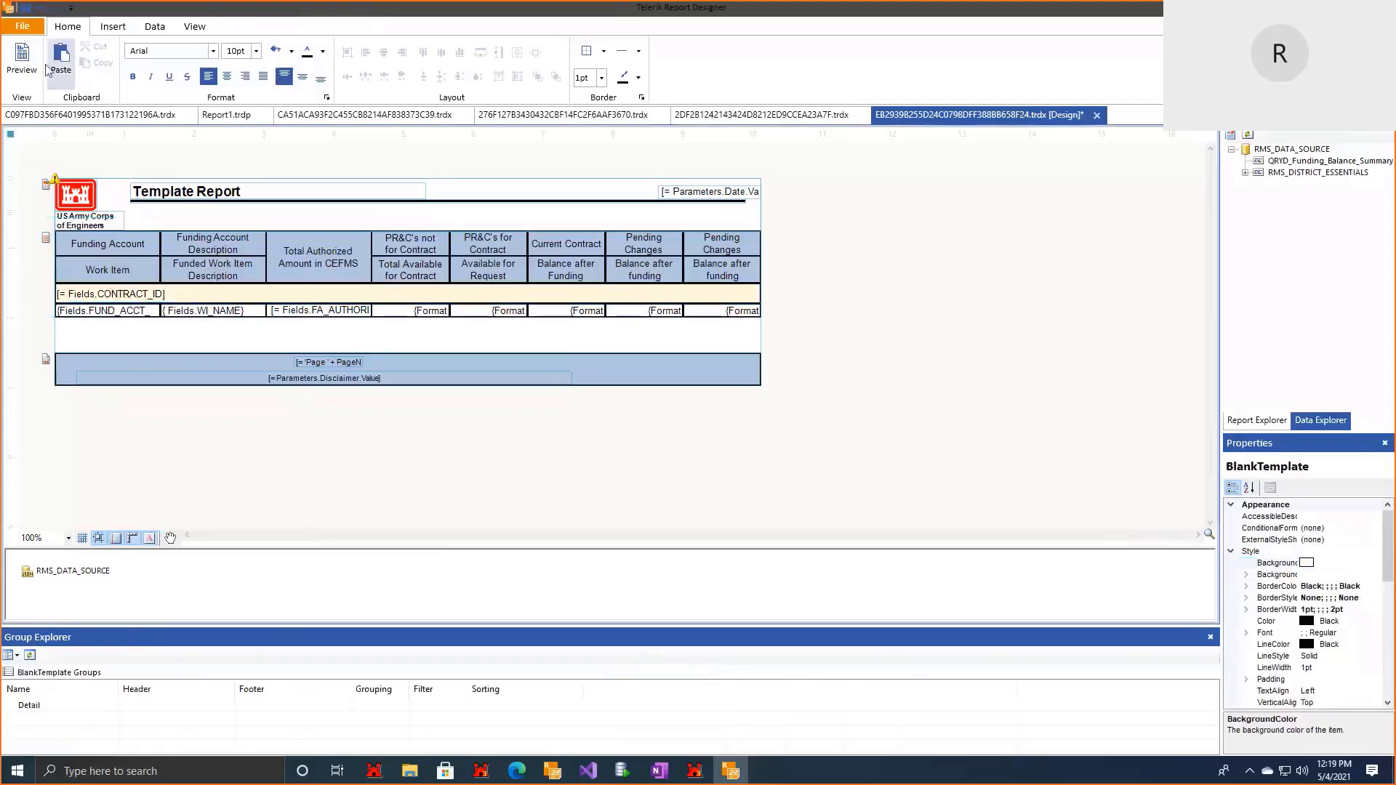
Step: Preview the report and check the contract ID group headers and their grouped rows
{"action": "left_click", "coordinate": [23, 59]}
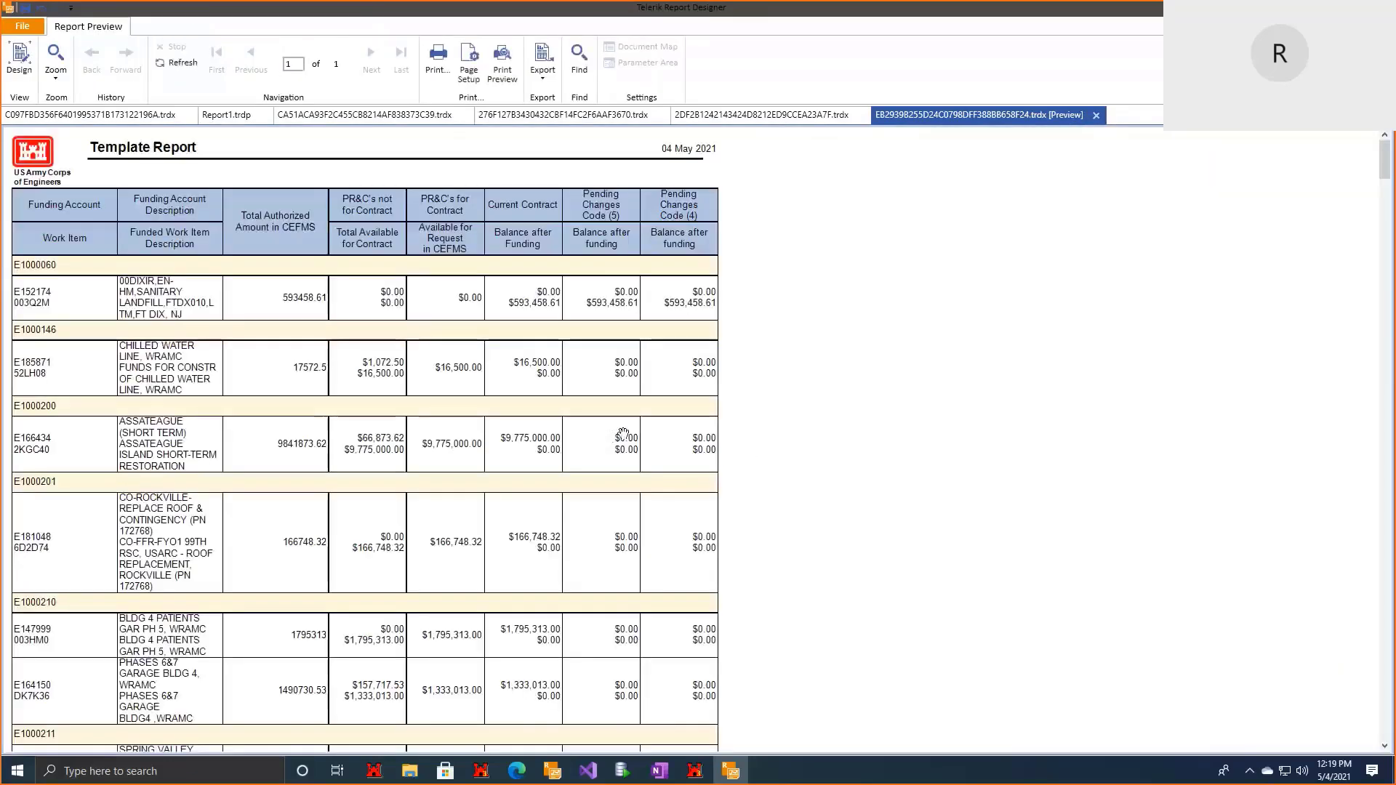
{"action": "scroll", "coordinate": [578, 285], "scroll_direction": "down", "scroll_amount": 2}
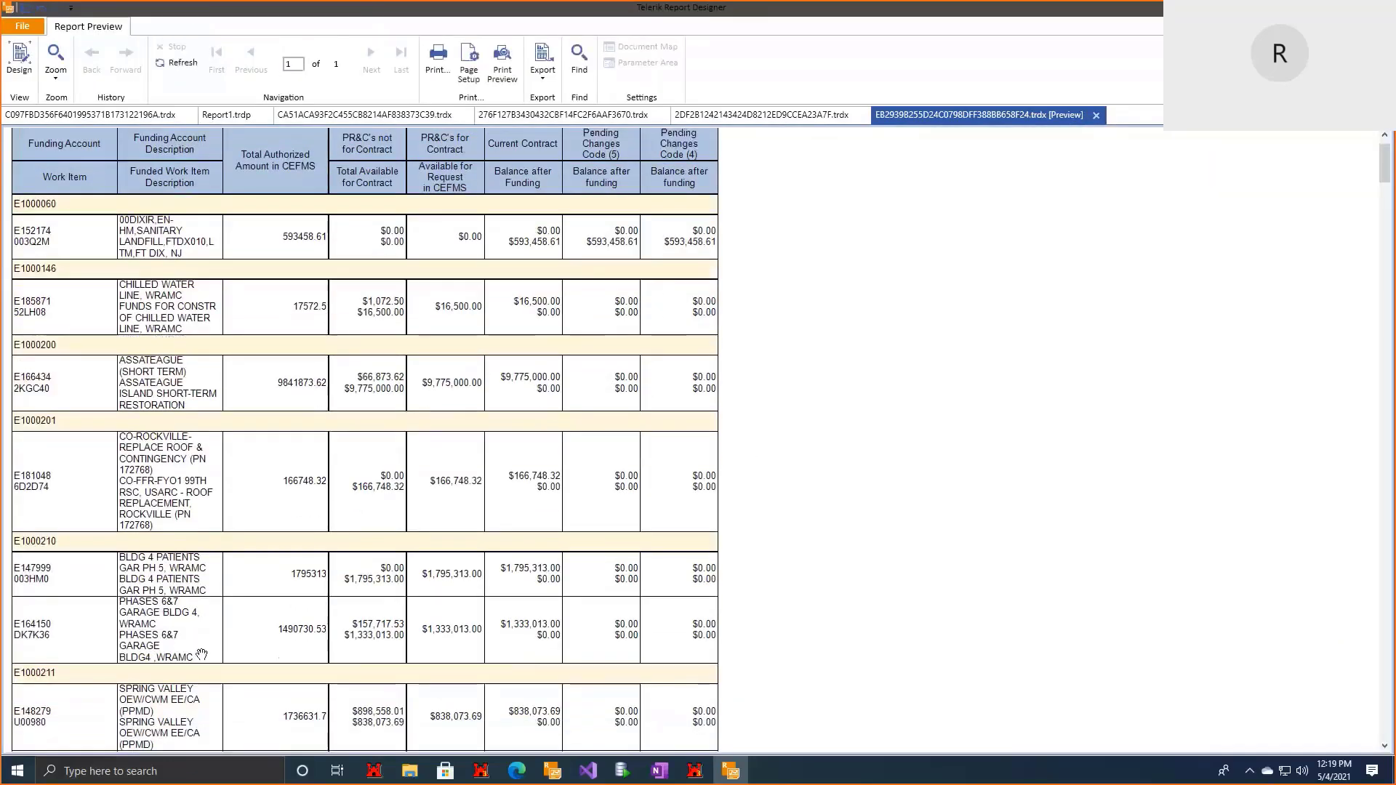
{"action": "scroll", "coordinate": [192, 600], "scroll_direction": "down", "scroll_amount": 1}
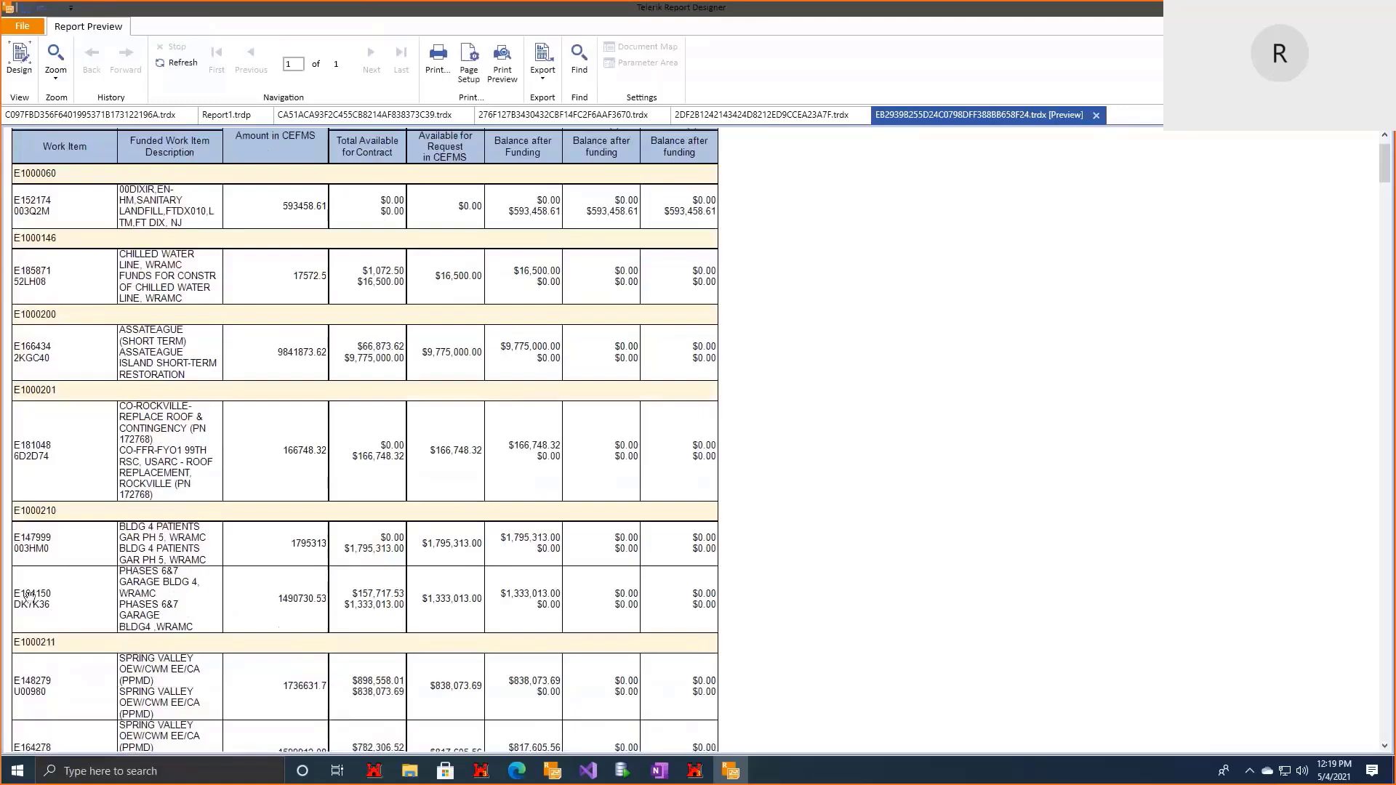
{"action": "scroll", "coordinate": [303, 718], "scroll_direction": "down", "scroll_amount": 2}
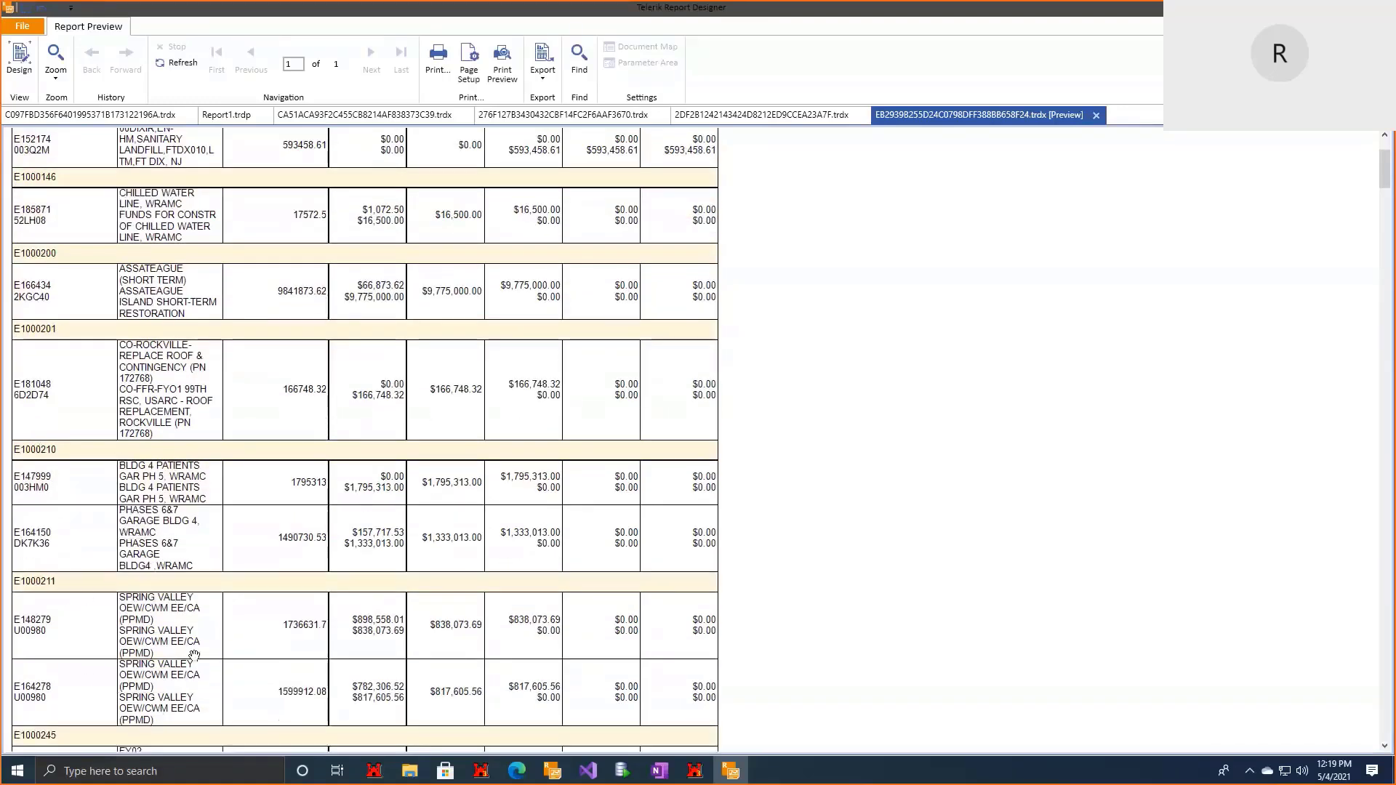
{"action": "scroll", "coordinate": [195, 656], "scroll_direction": "down", "scroll_amount": 2}
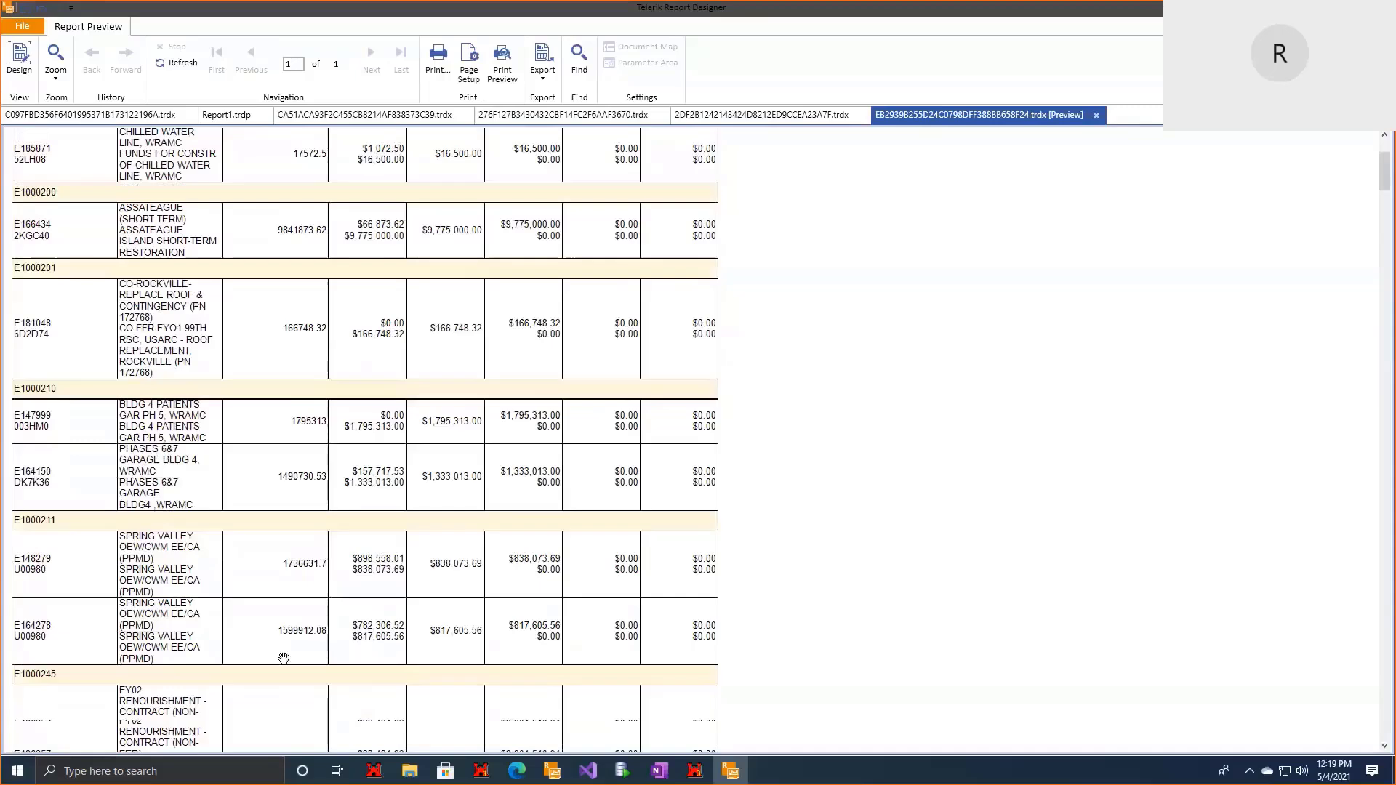
Step: Return to the report design and insert a row below the detail row, outside its group
{"action": "left_click", "coordinate": [20, 64]}
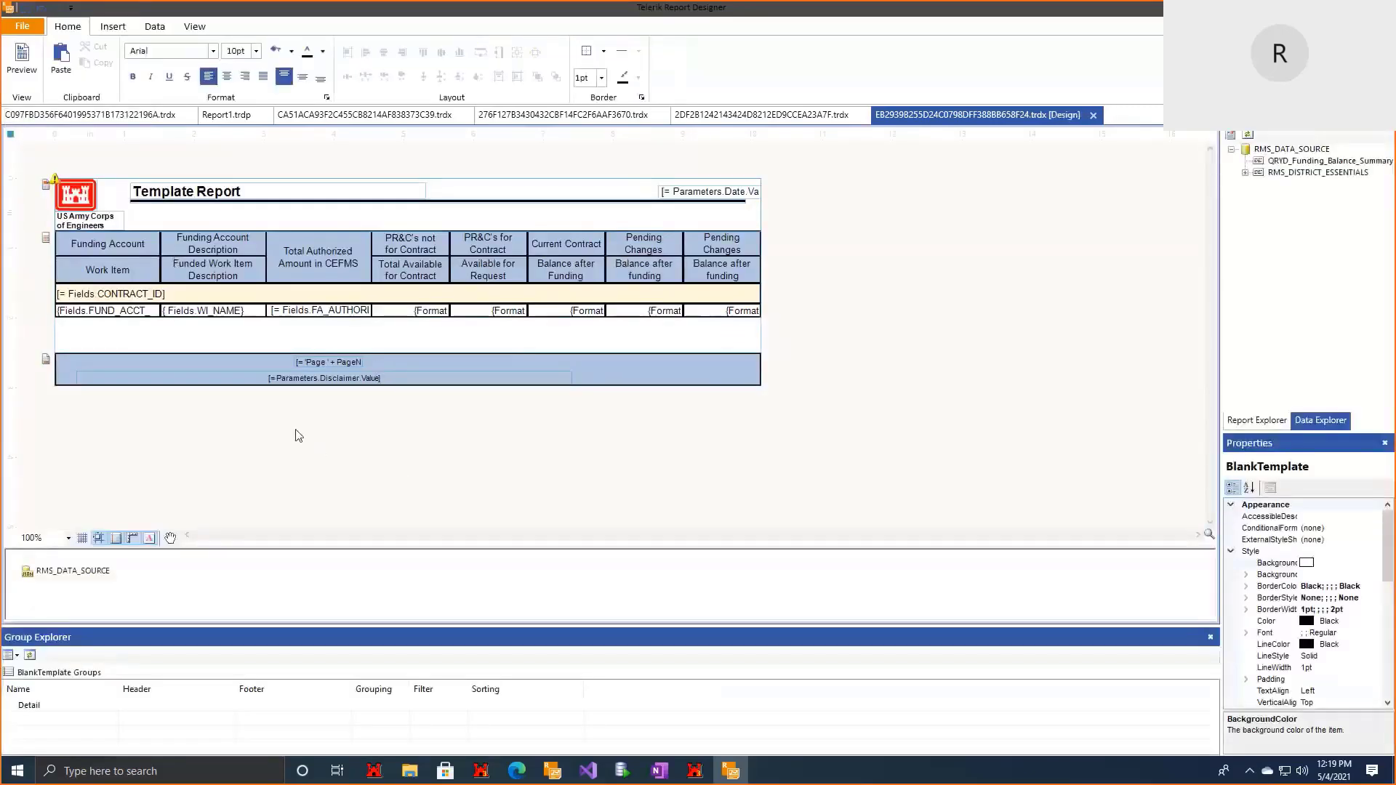
{"action": "right_click", "coordinate": [393, 315]}
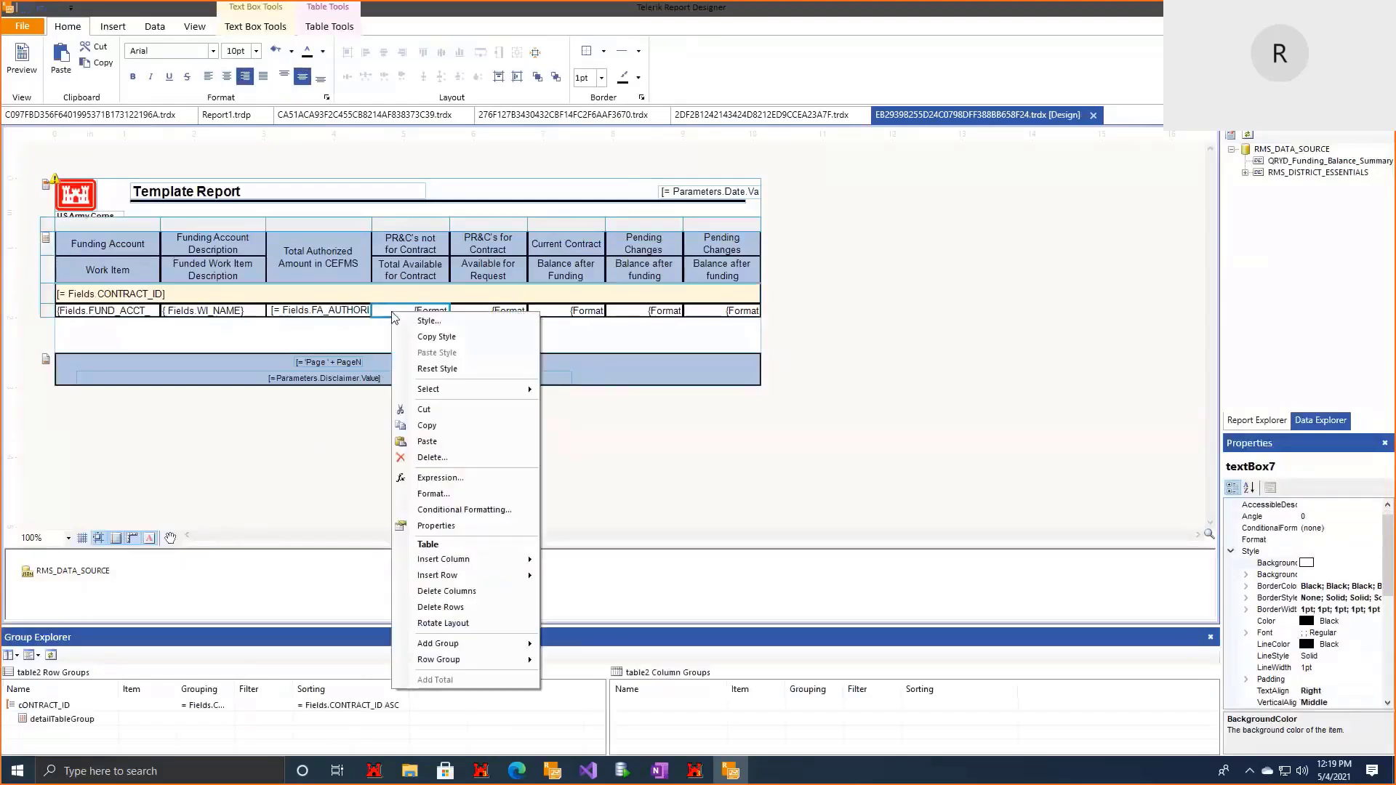
{"action": "mouse_move", "coordinate": [513, 584]}
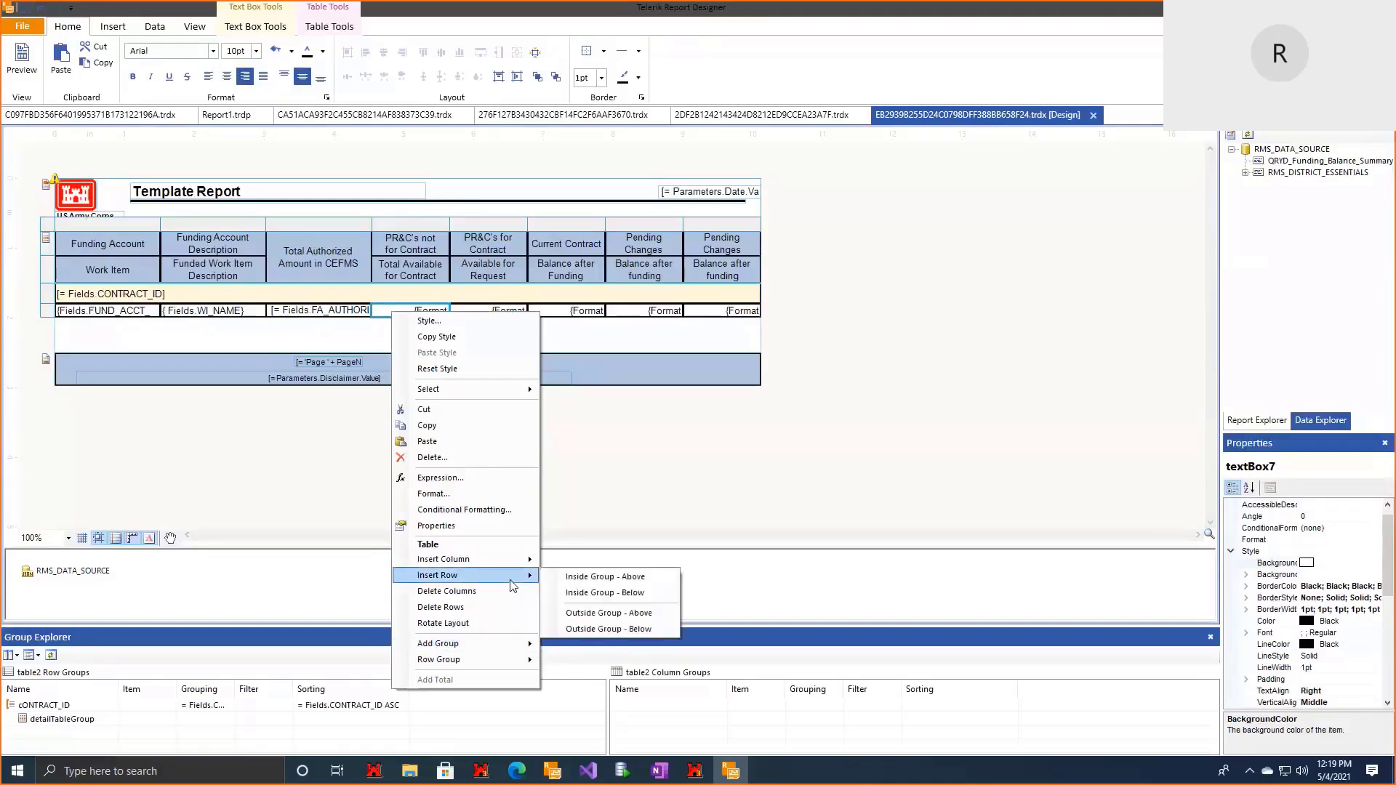
{"action": "left_click", "coordinate": [629, 629]}
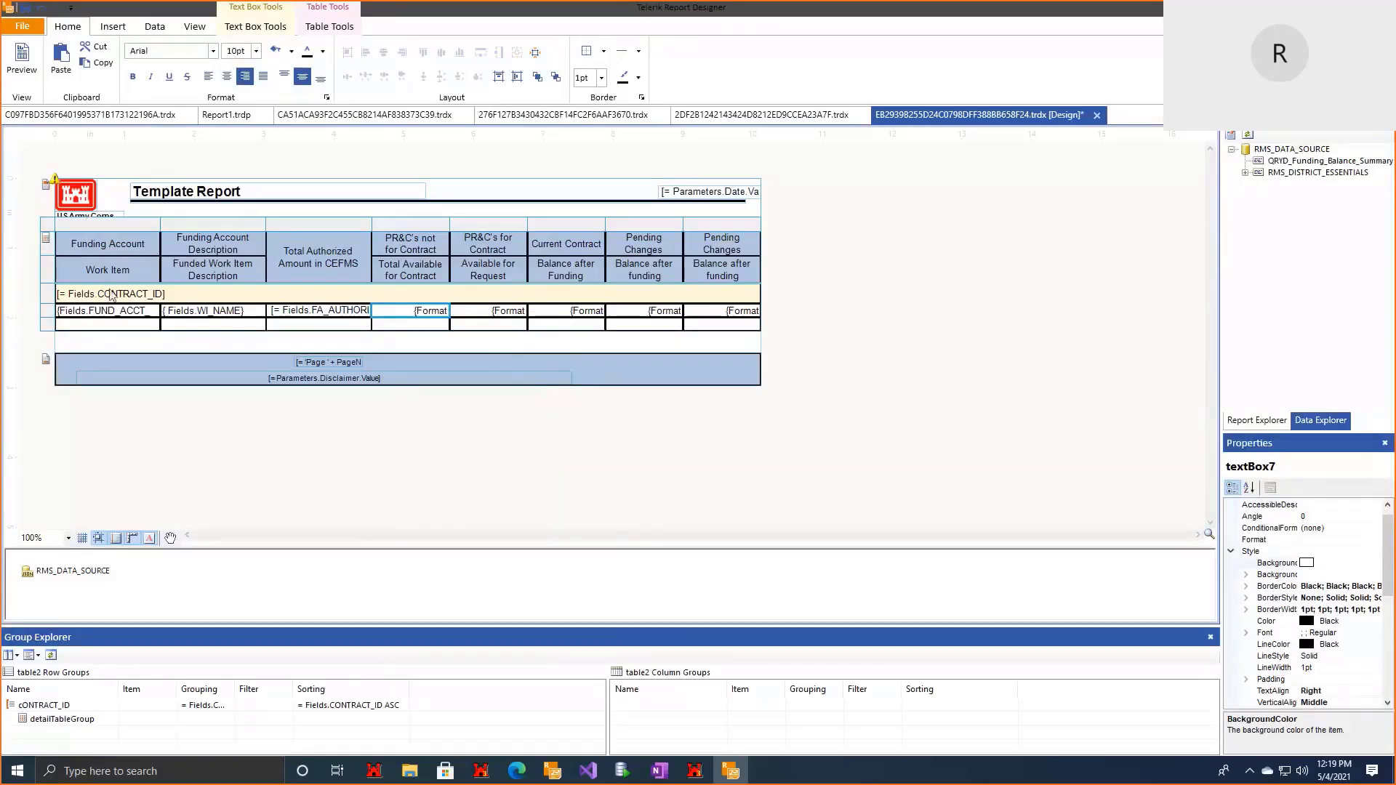
Step: Merge the first three cells of the new bottom row, spanning Funding Account through Total Authorized Amount
{"action": "left_click_drag", "start_coordinate": [126, 325], "coordinate": [289, 328]}
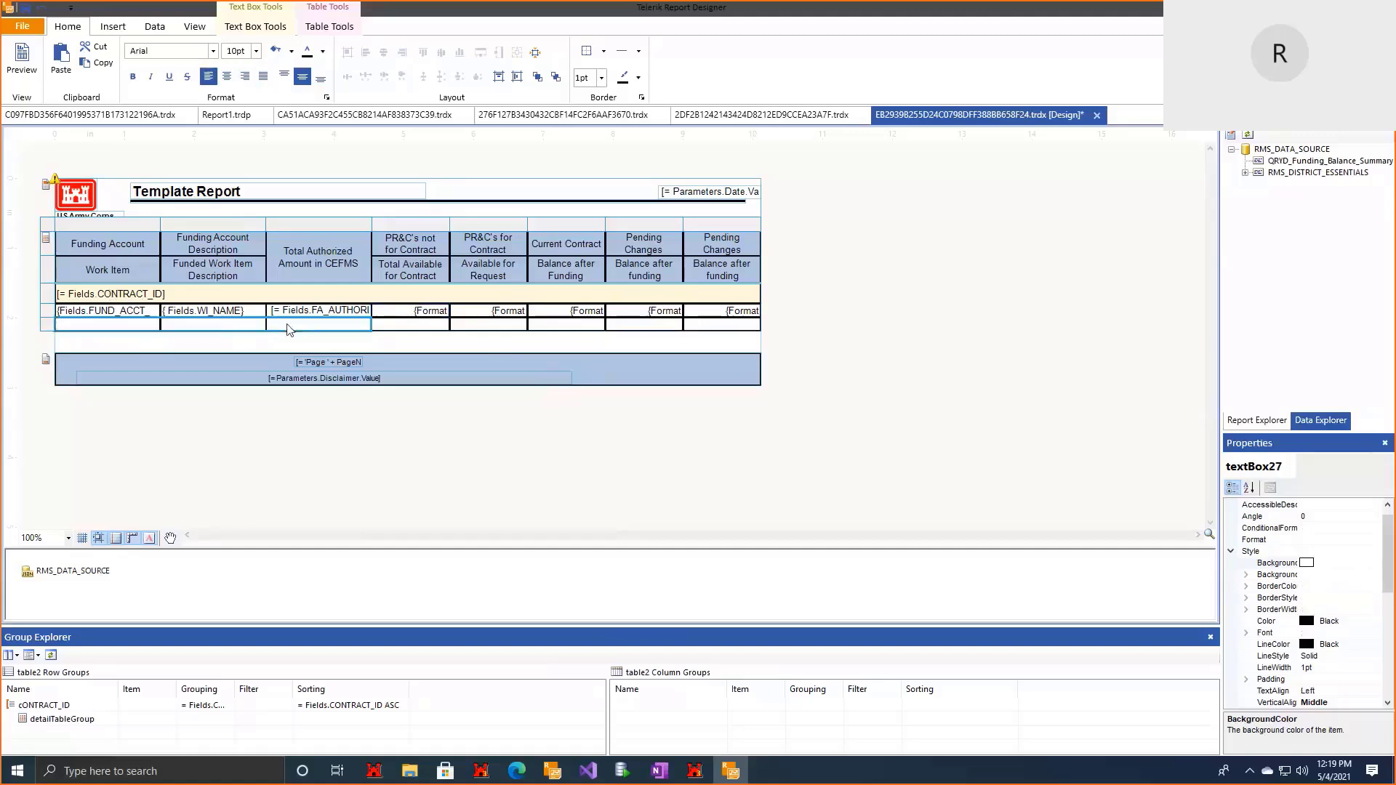
{"action": "right_click", "coordinate": [350, 329]}
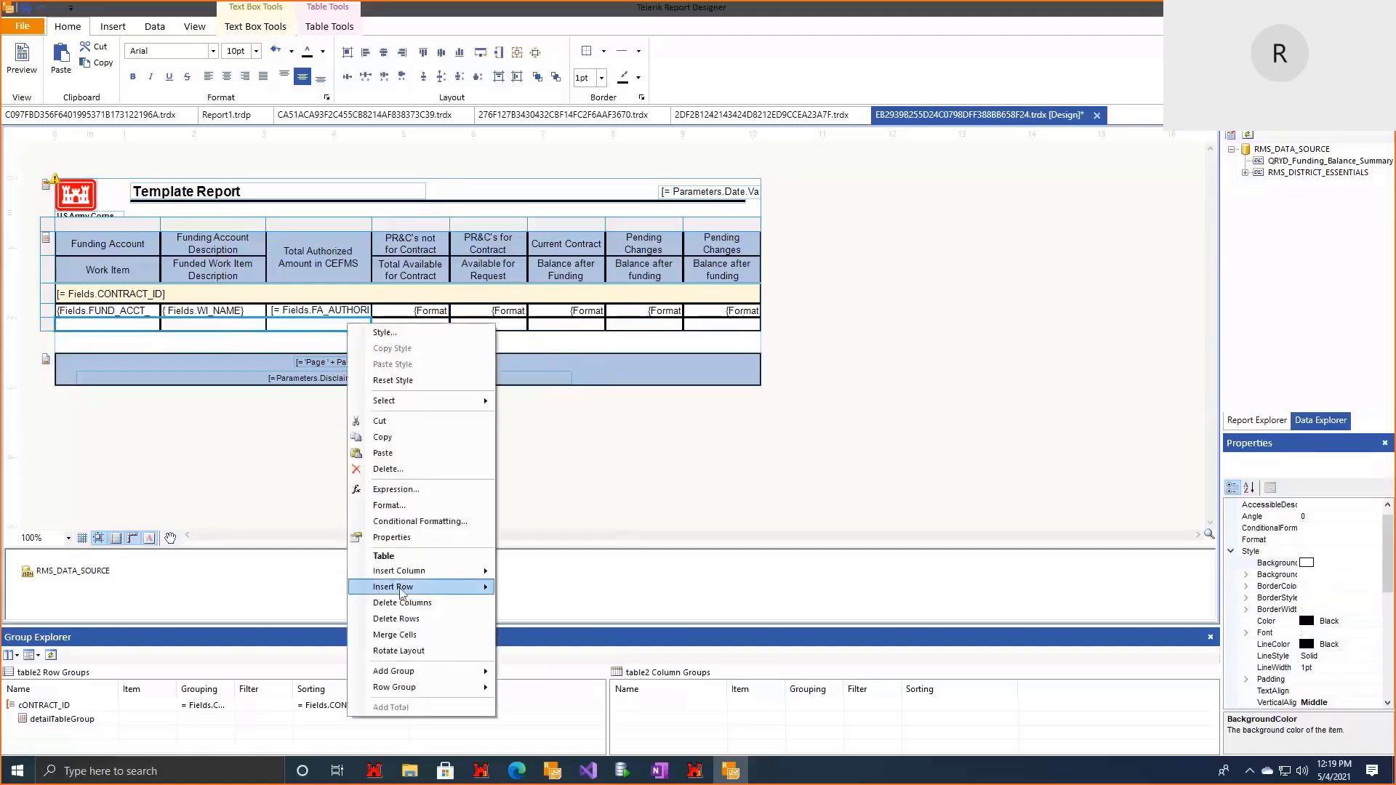
{"action": "left_click", "coordinate": [293, 418]}
{"action": "left_click", "coordinate": [302, 328]}
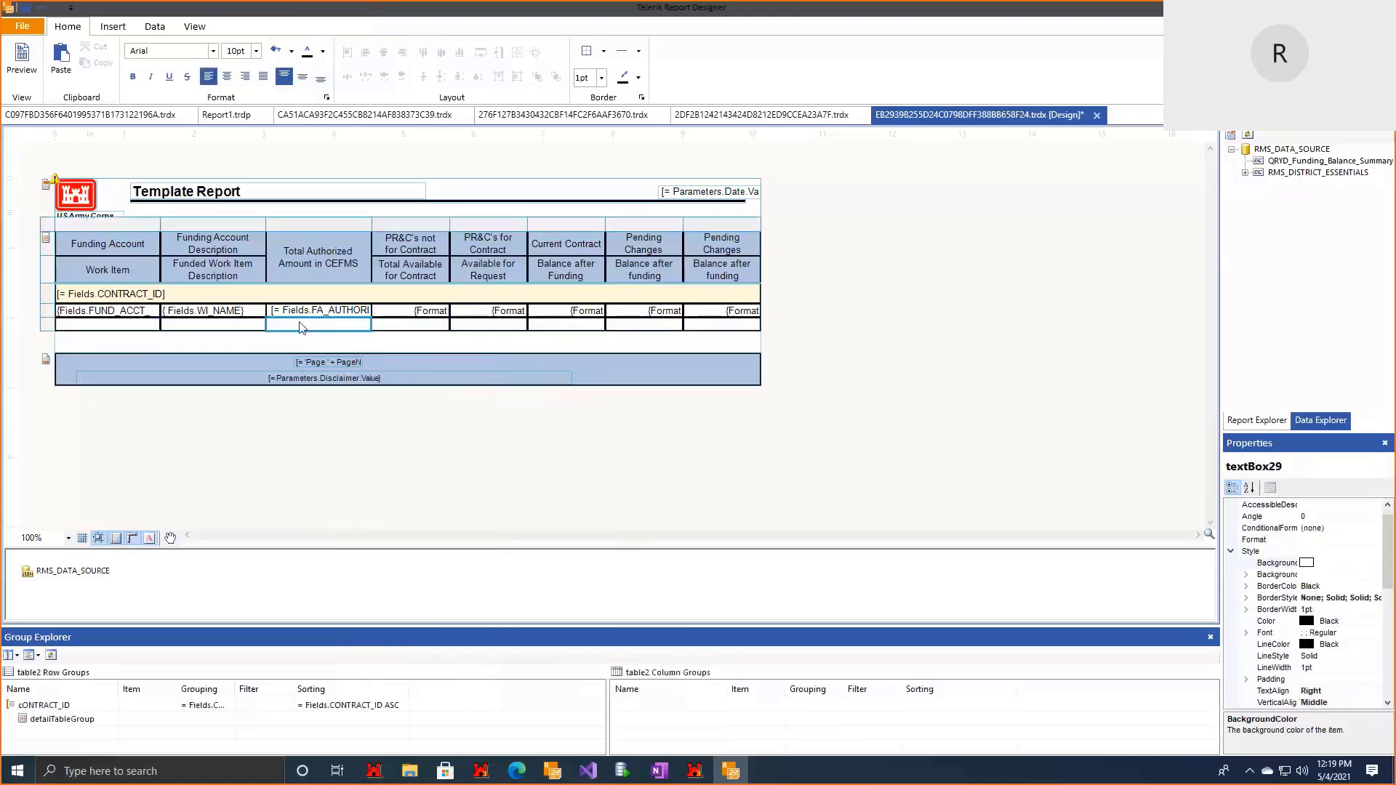
{"action": "left_click_drag", "start_coordinate": [141, 325], "coordinate": [289, 333]}
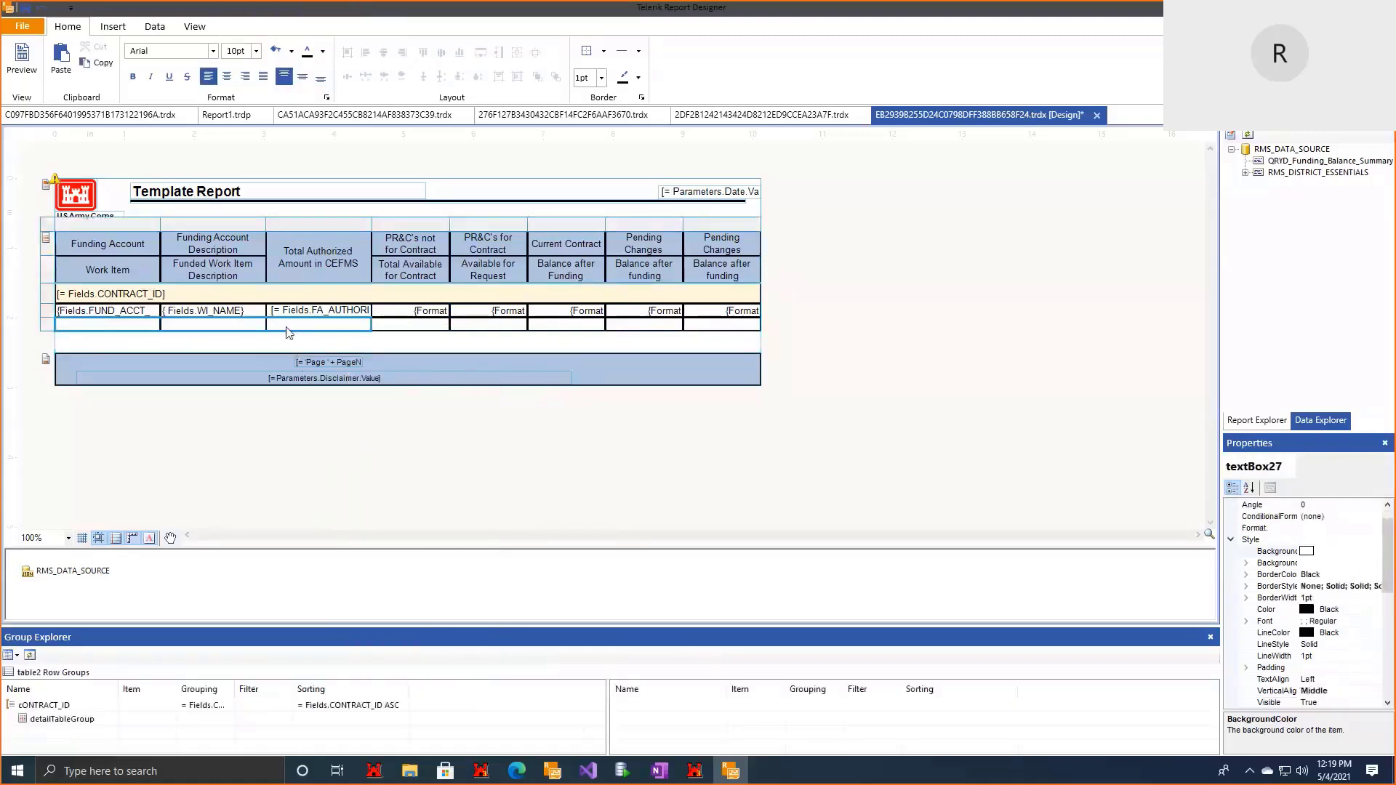
{"action": "right_click", "coordinate": [288, 333]}
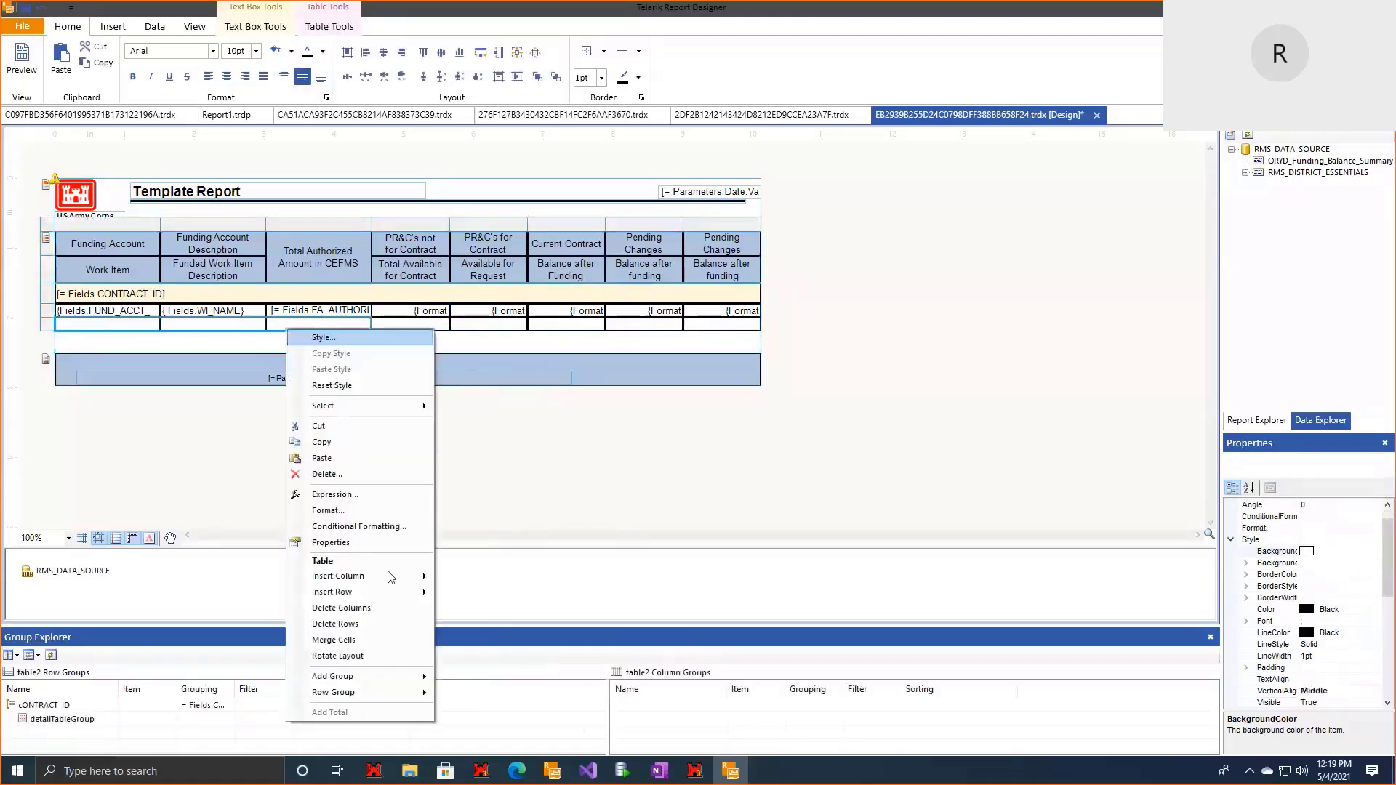
{"action": "left_click", "coordinate": [348, 640]}
Step: Label the merged cell "TOTAL:" and align its text to the right
{"action": "type", "text": "T"}
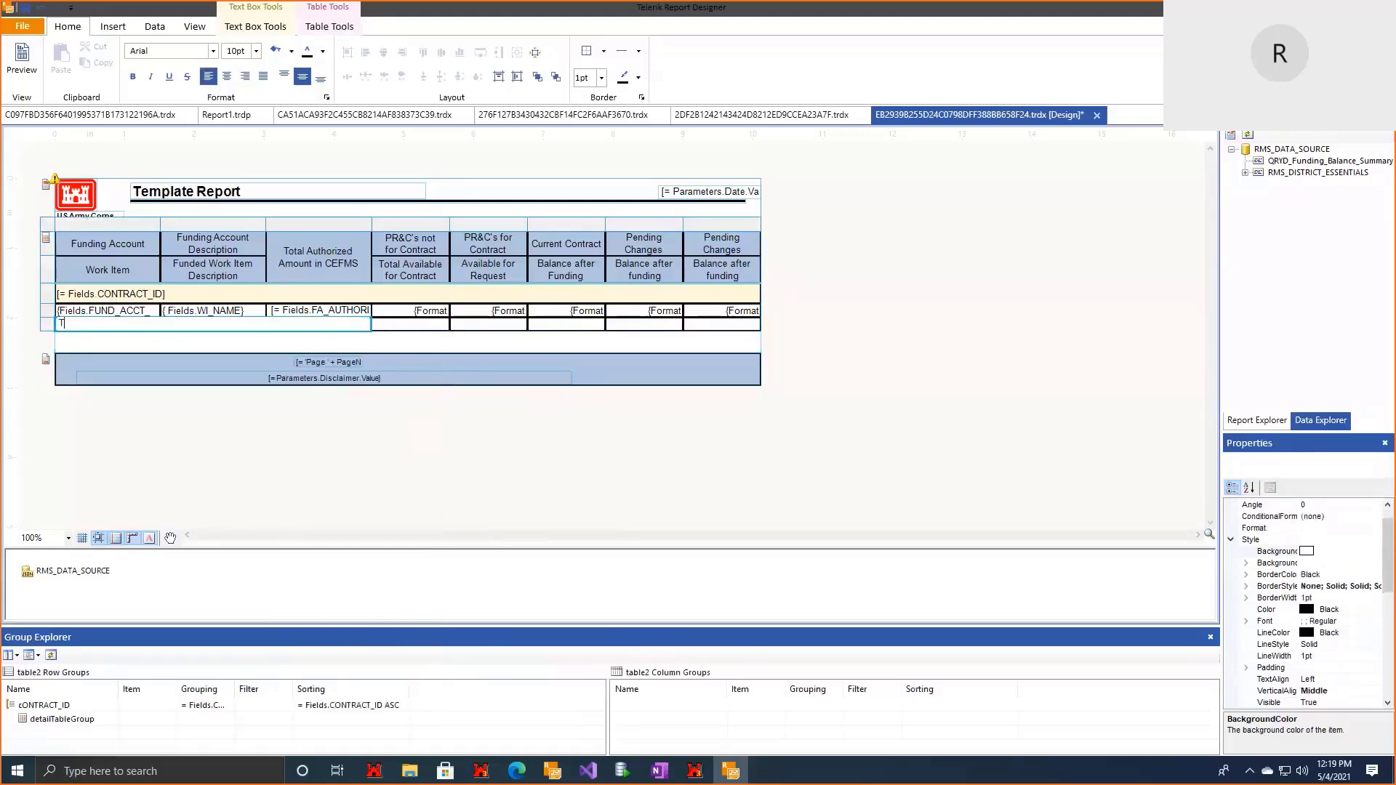
{"action": "type", "text": "OTAL:"}
{"action": "left_click", "coordinate": [245, 75]}
Step: Copy the detail cells of both PR&C's columns and the Current Contract column into the total row beneath them
{"action": "left_click", "coordinate": [427, 313]}
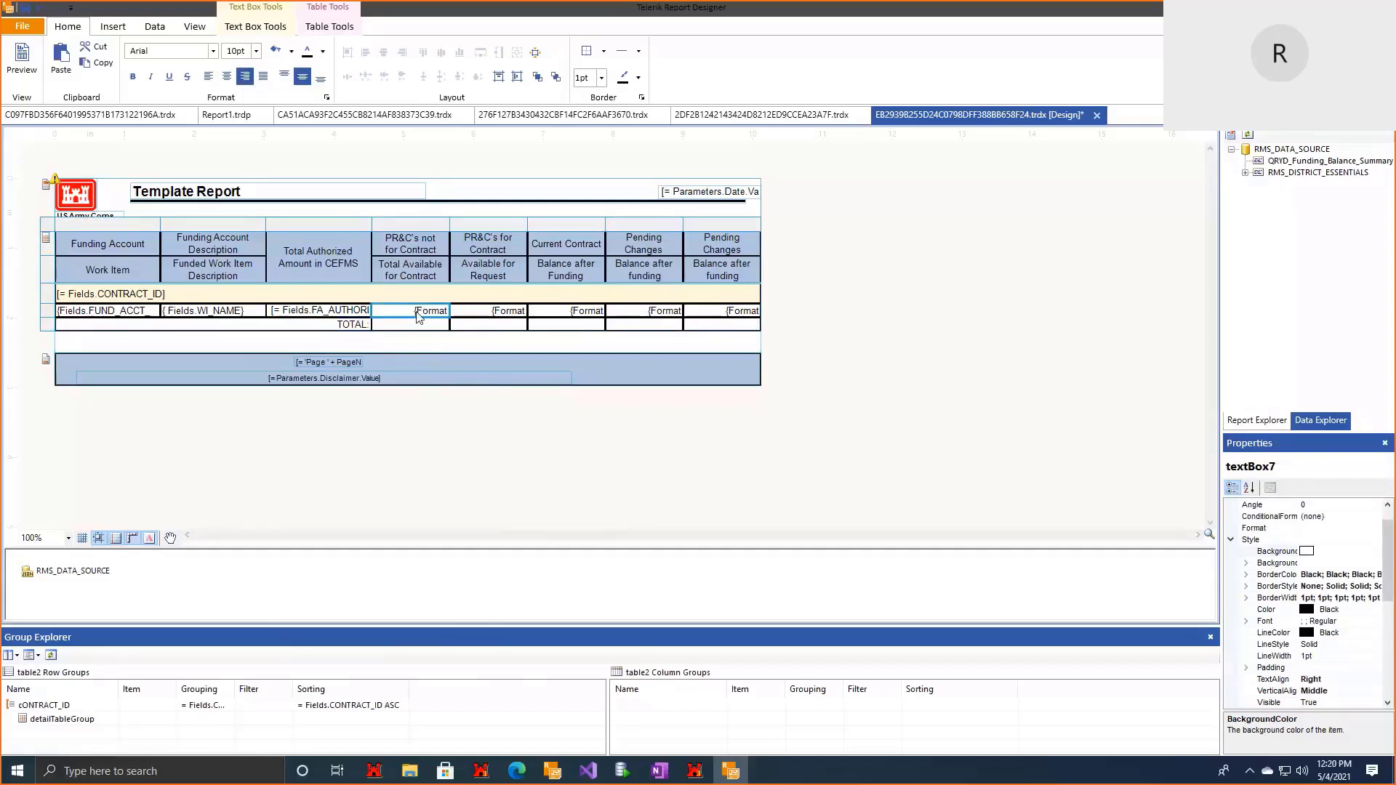
{"action": "left_click", "coordinate": [418, 327]}
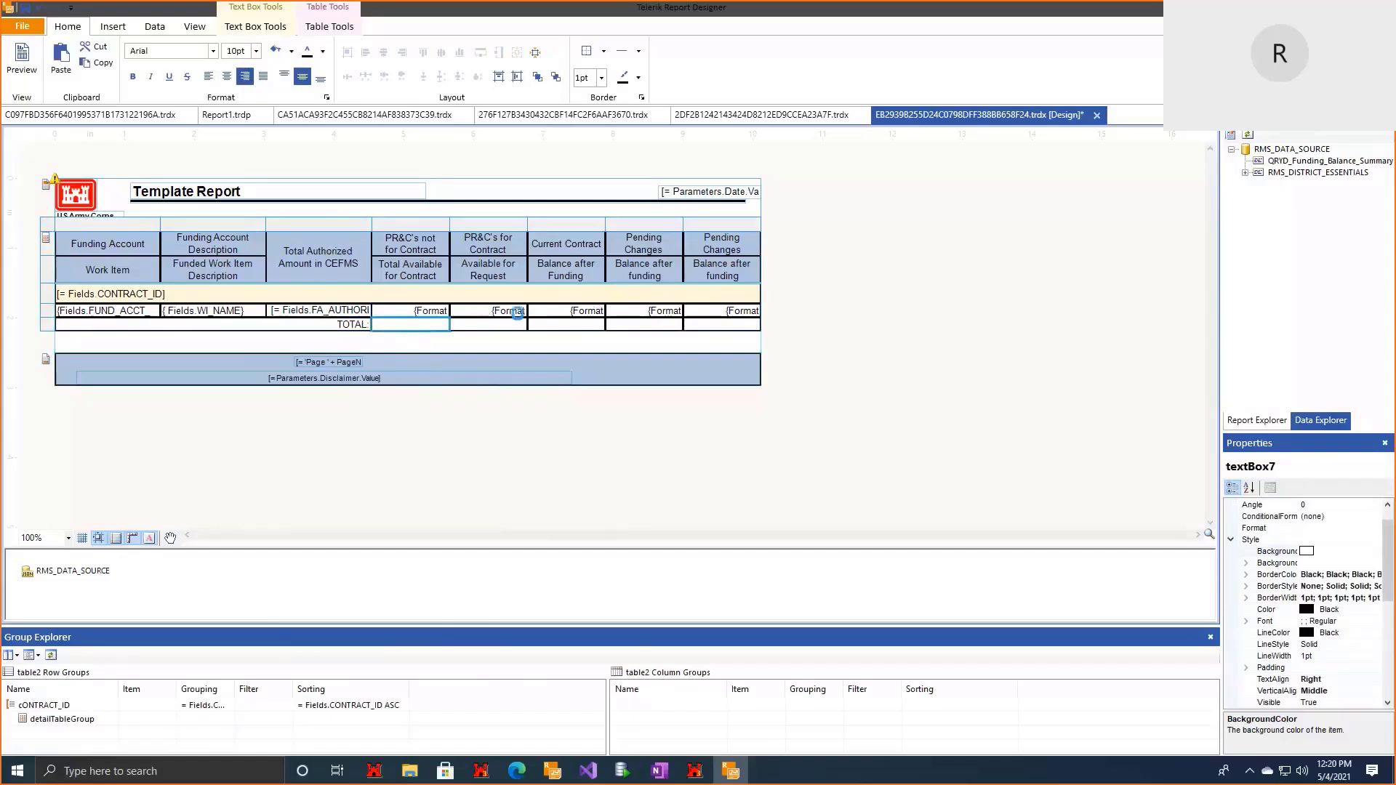
{"action": "key", "text": "ctrl+v"}
{"action": "left_click", "coordinate": [517, 313]}
{"action": "key", "text": "ctrl+c"}
{"action": "left_click", "coordinate": [505, 327]}
{"action": "key", "text": "ctrl+v"}
{"action": "left_click", "coordinate": [593, 311]}
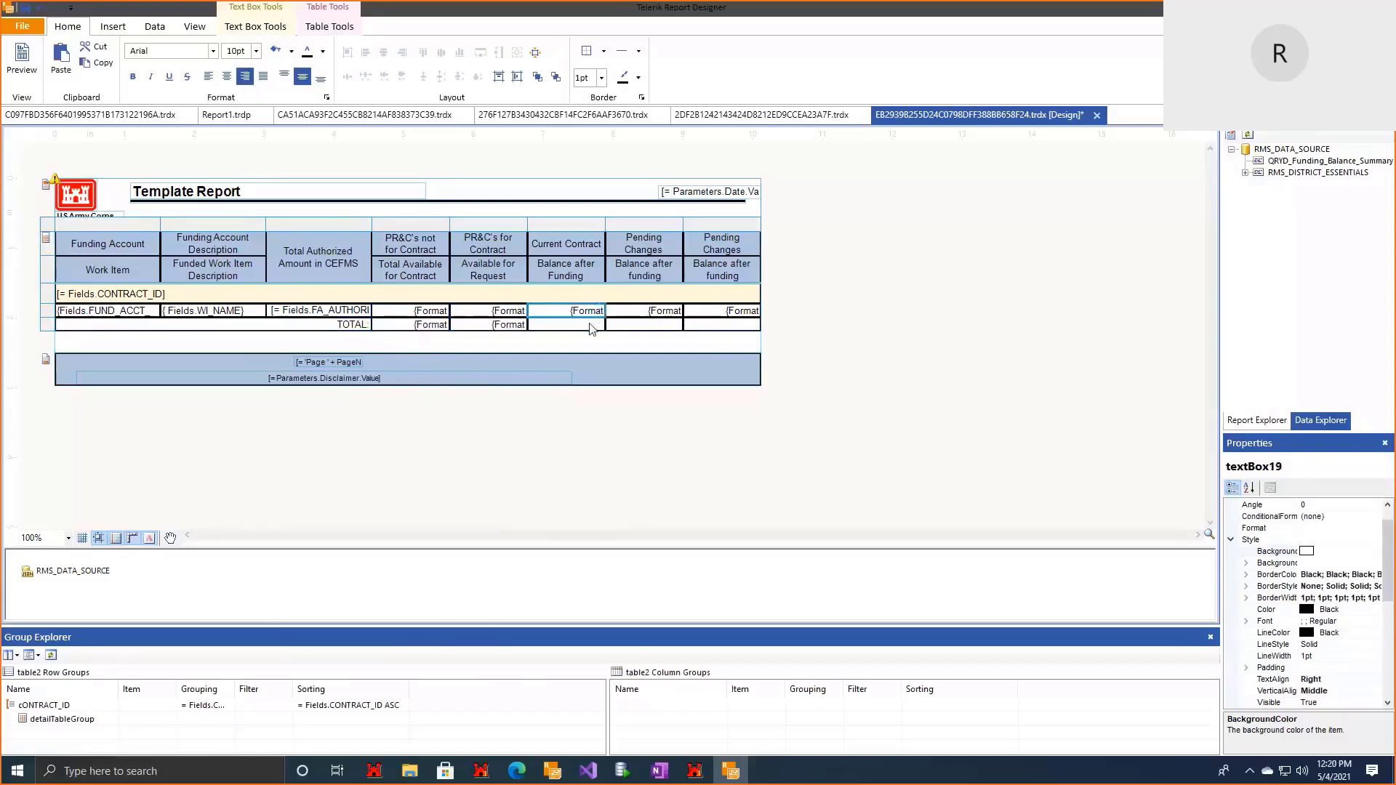
{"action": "key", "text": "ctrl+c"}
{"action": "left_click", "coordinate": [590, 327]}
{"action": "key", "text": "ctrl+v"}
Step: Copy the detail cells of the two Pending Changes columns into the matching total row cells
{"action": "left_click", "coordinate": [663, 311]}
{"action": "key", "text": "ctrl+c"}
{"action": "left_click", "coordinate": [667, 327]}
{"action": "key", "text": "ctrl+v"}
{"action": "left_click", "coordinate": [727, 313]}
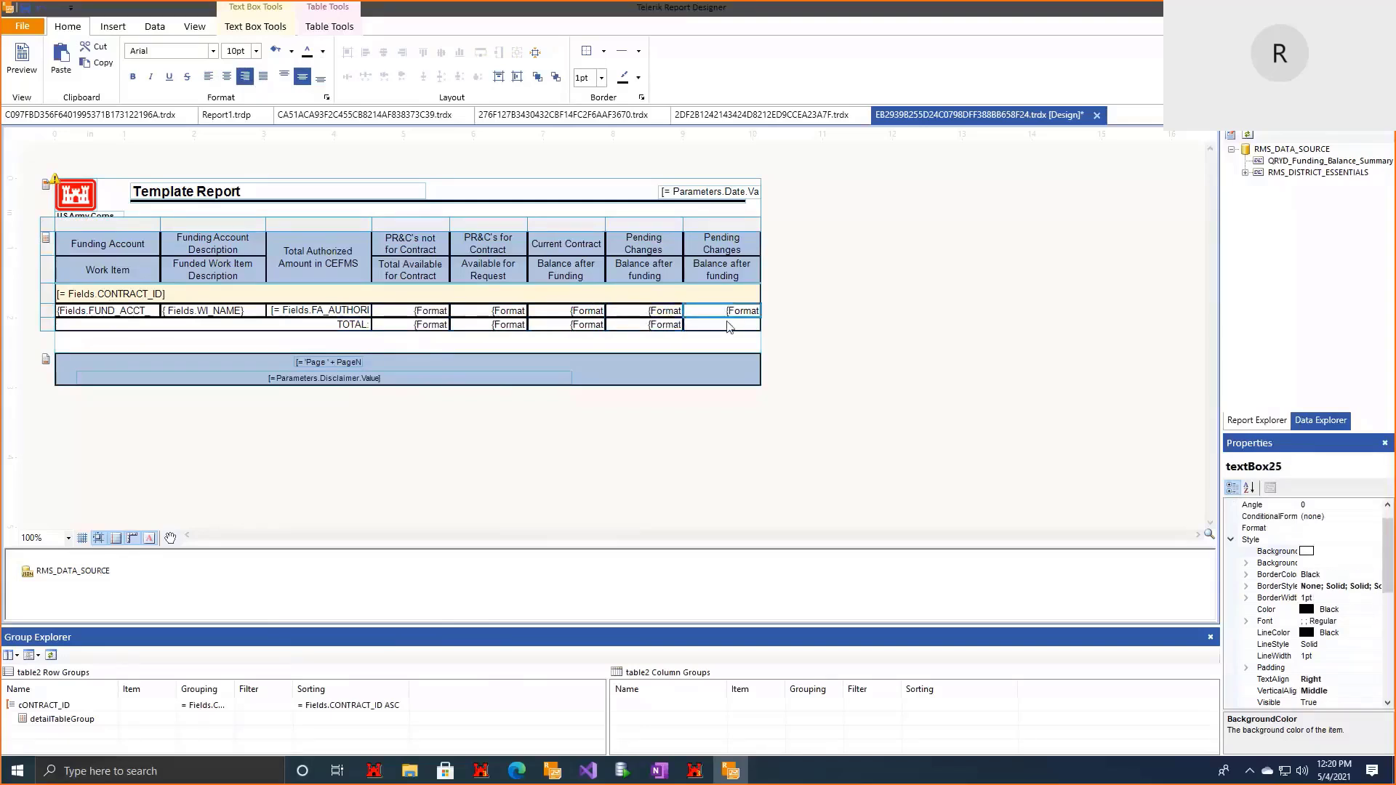
{"action": "key", "text": "ctrl+c"}
{"action": "left_click", "coordinate": [724, 331]}
{"action": "key", "text": "ctrl+v"}
{"action": "key", "text": "ctrl+z"}
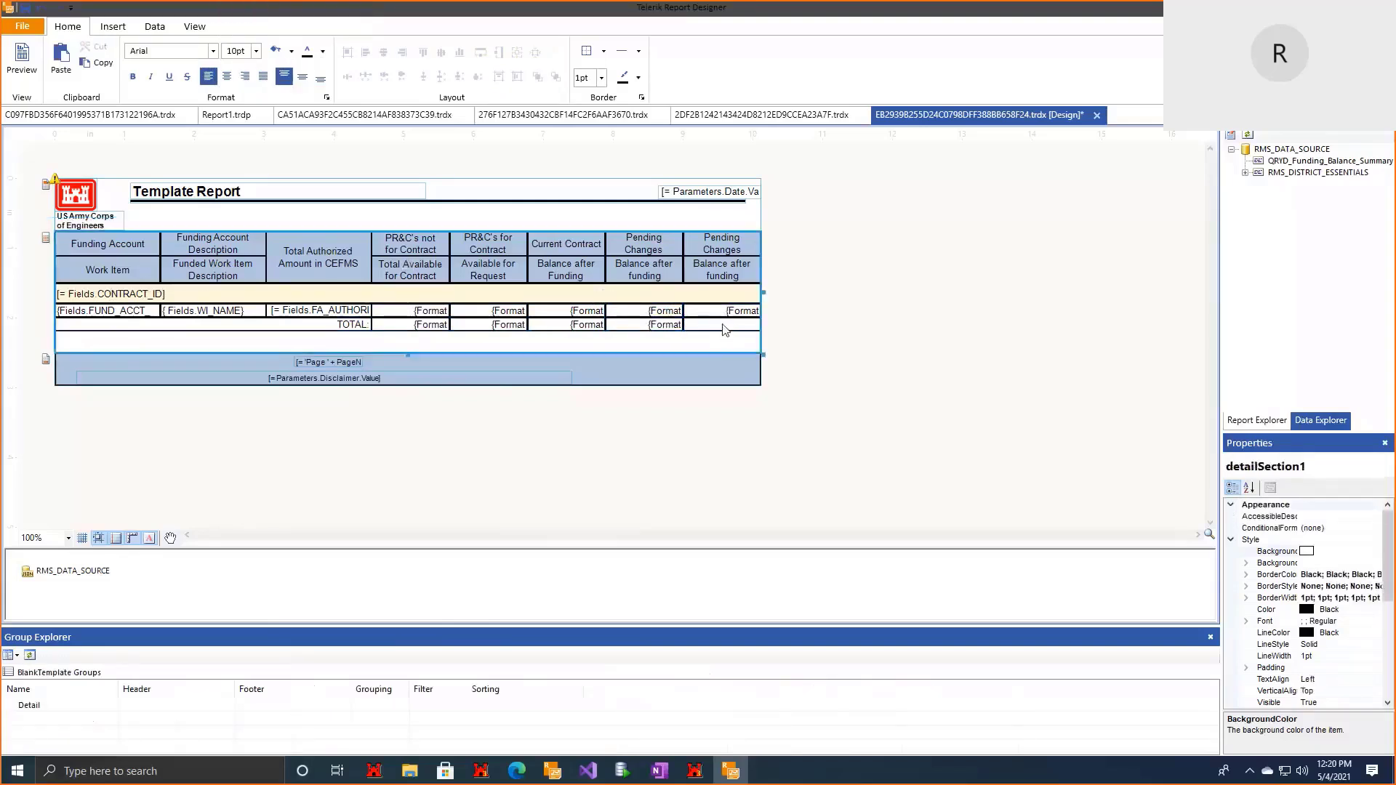
{"action": "left_click", "coordinate": [723, 326]}
{"action": "key", "text": "ctrl+v"}
Step: Wrap the OTHER_PRACS Format expression in the Sum aggregate function in the total cell under PR&C's not for Contract
{"action": "left_click", "coordinate": [421, 326]}
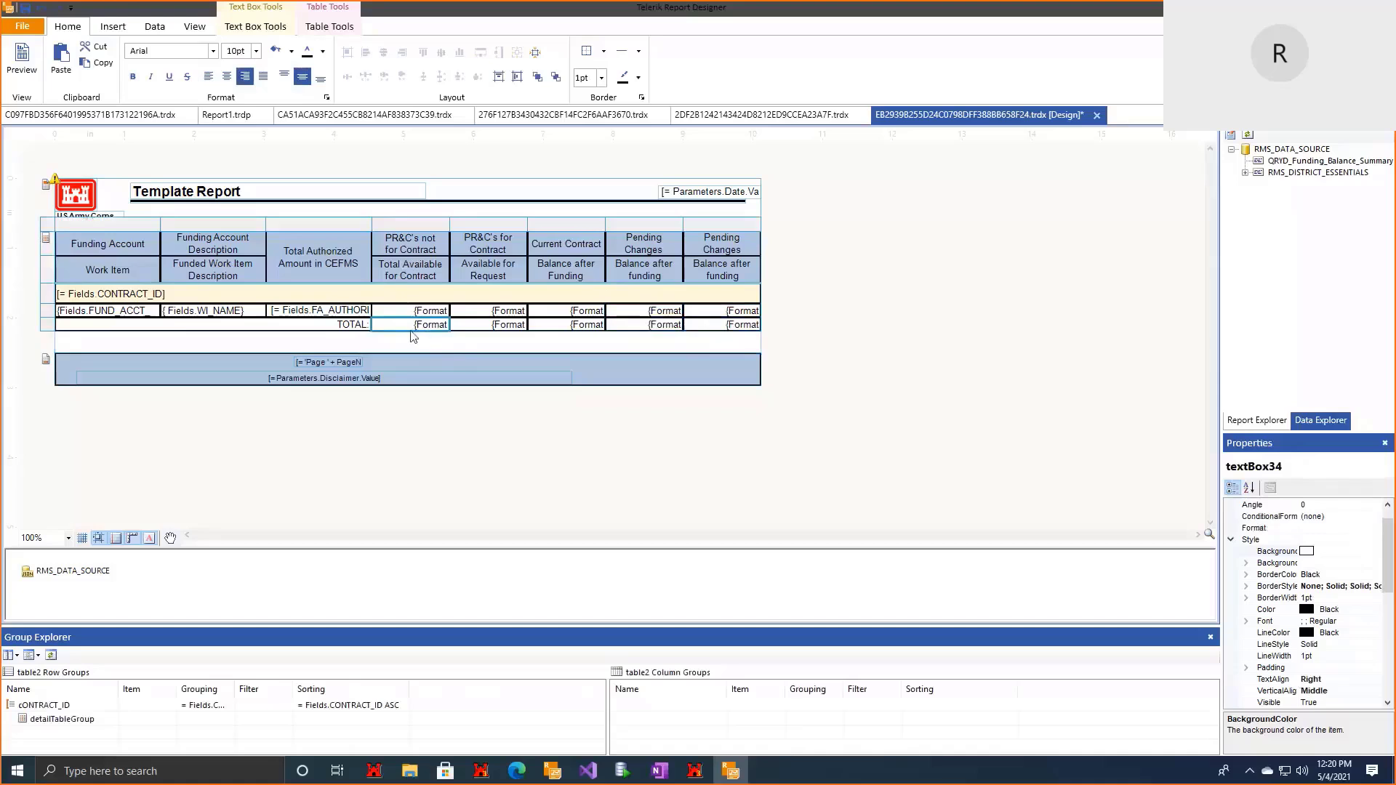
{"action": "right_click", "coordinate": [413, 327]}
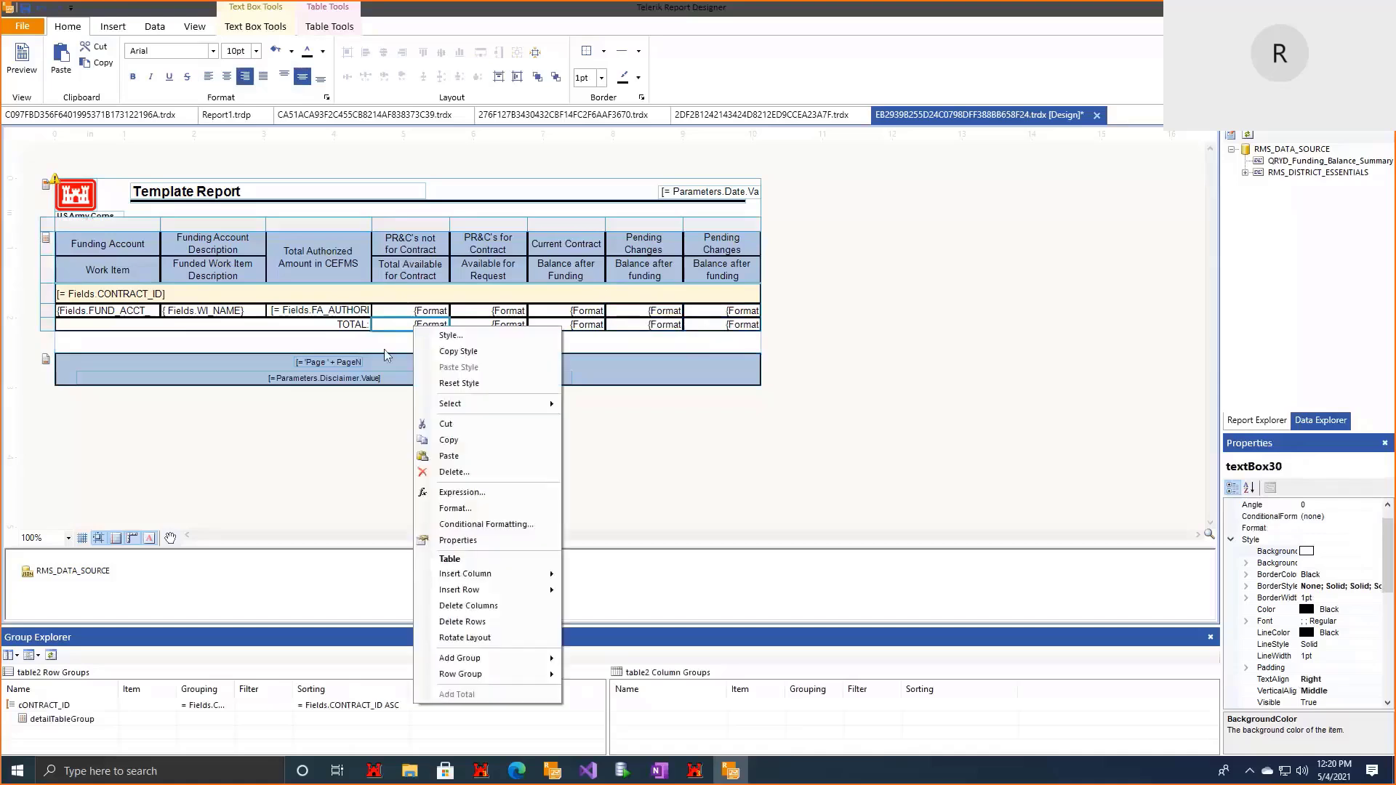
{"action": "left_click", "coordinate": [516, 493]}
{"action": "left_click", "coordinate": [772, 204]}
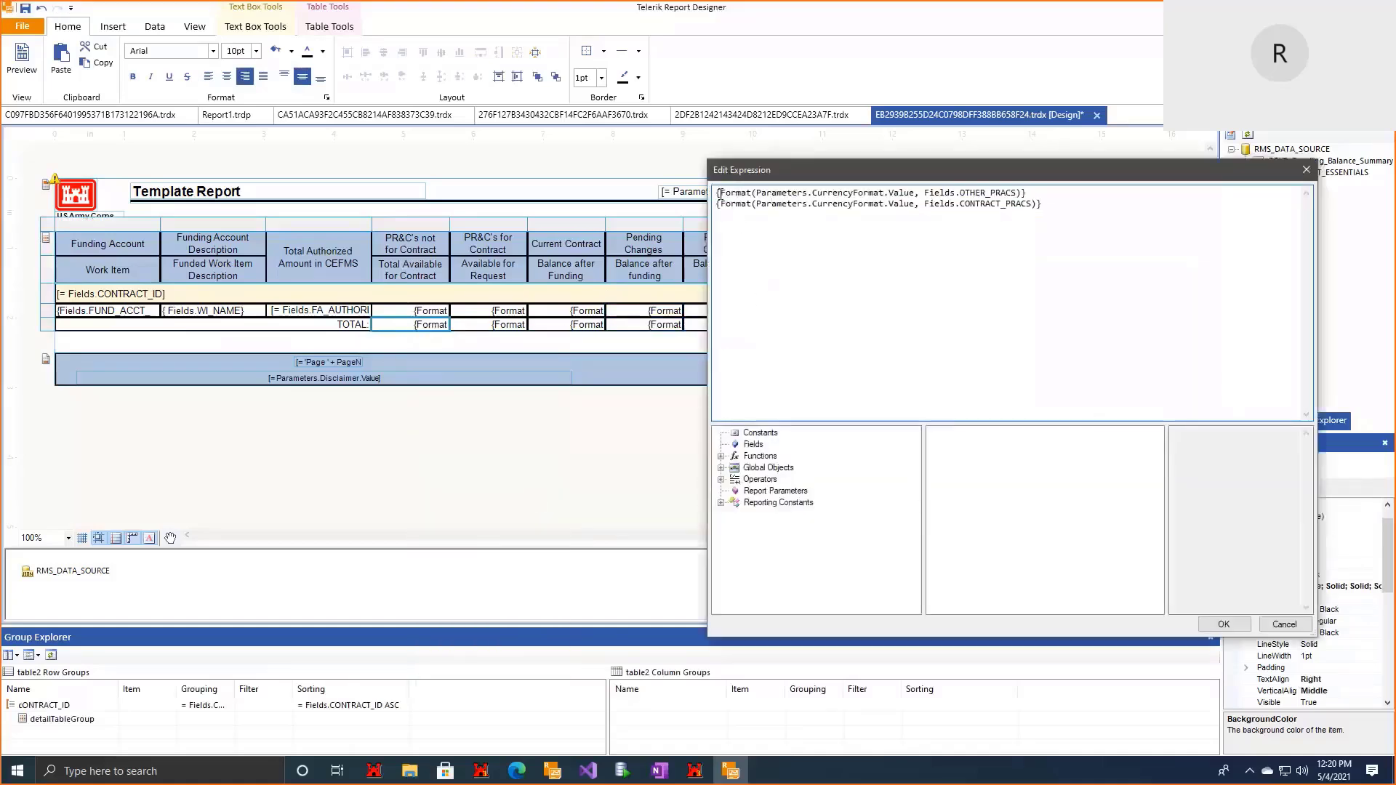
{"action": "left_click", "coordinate": [726, 456]}
{"action": "left_click_drag", "start_coordinate": [854, 169], "coordinate": [674, 121]}
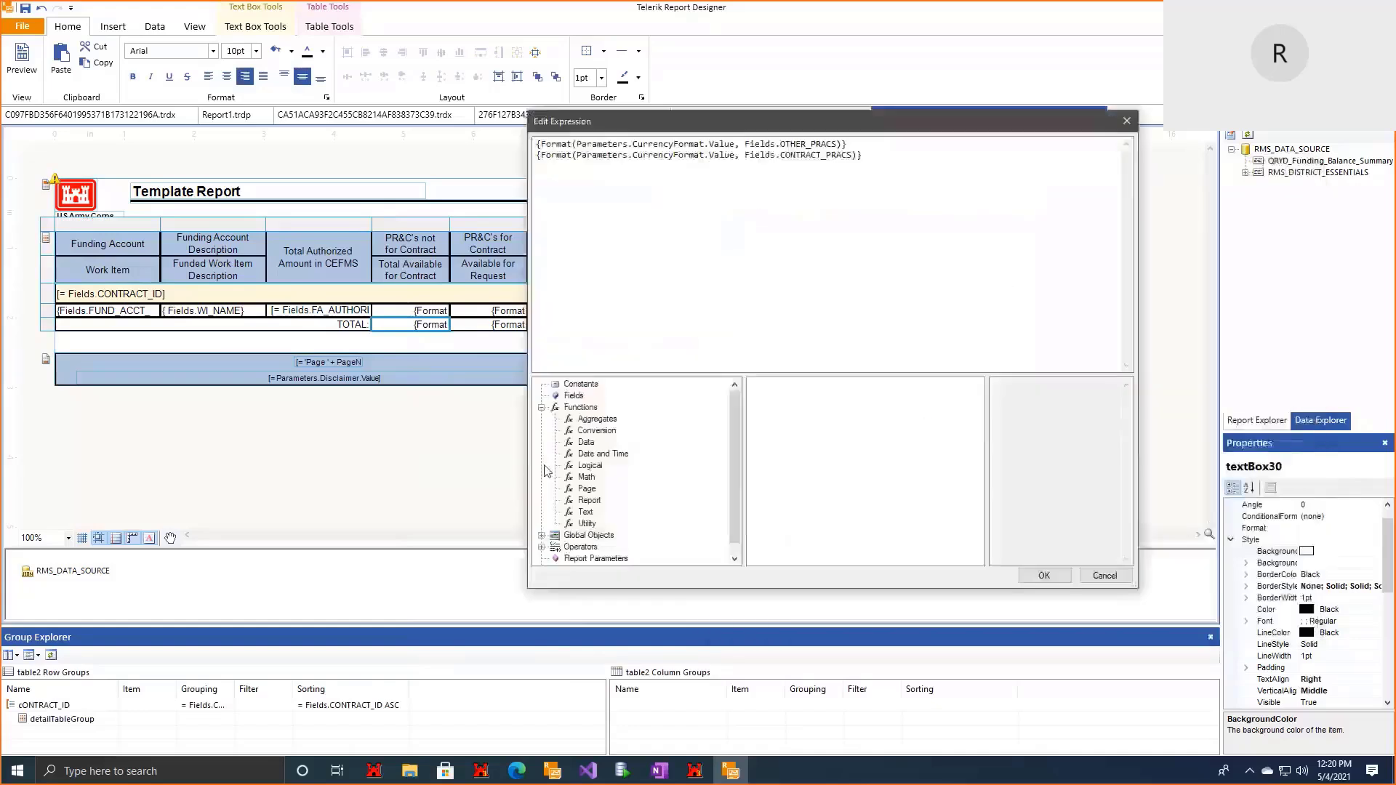
{"action": "left_click", "coordinate": [613, 420]}
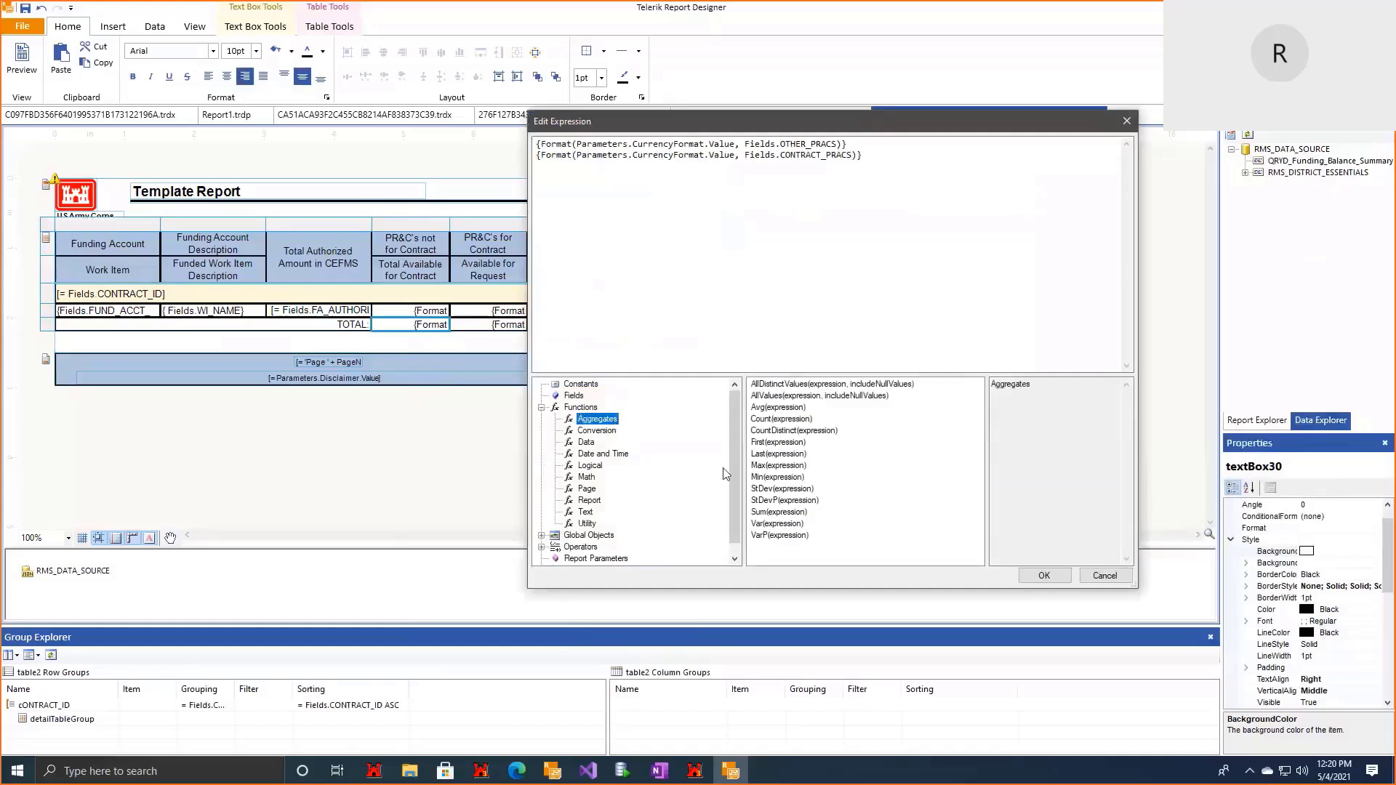
{"action": "left_click", "coordinate": [770, 514]}
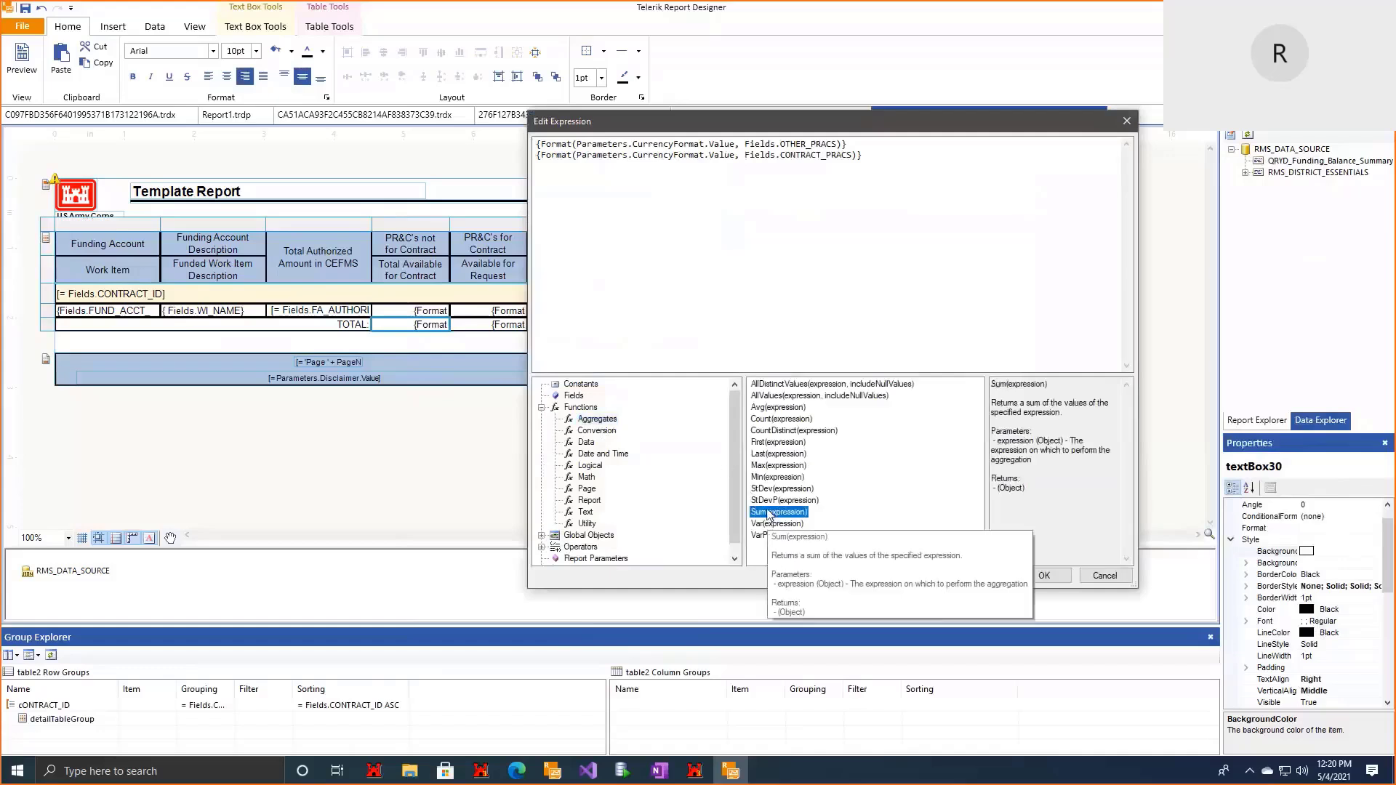
{"action": "left_click", "coordinate": [540, 148]}
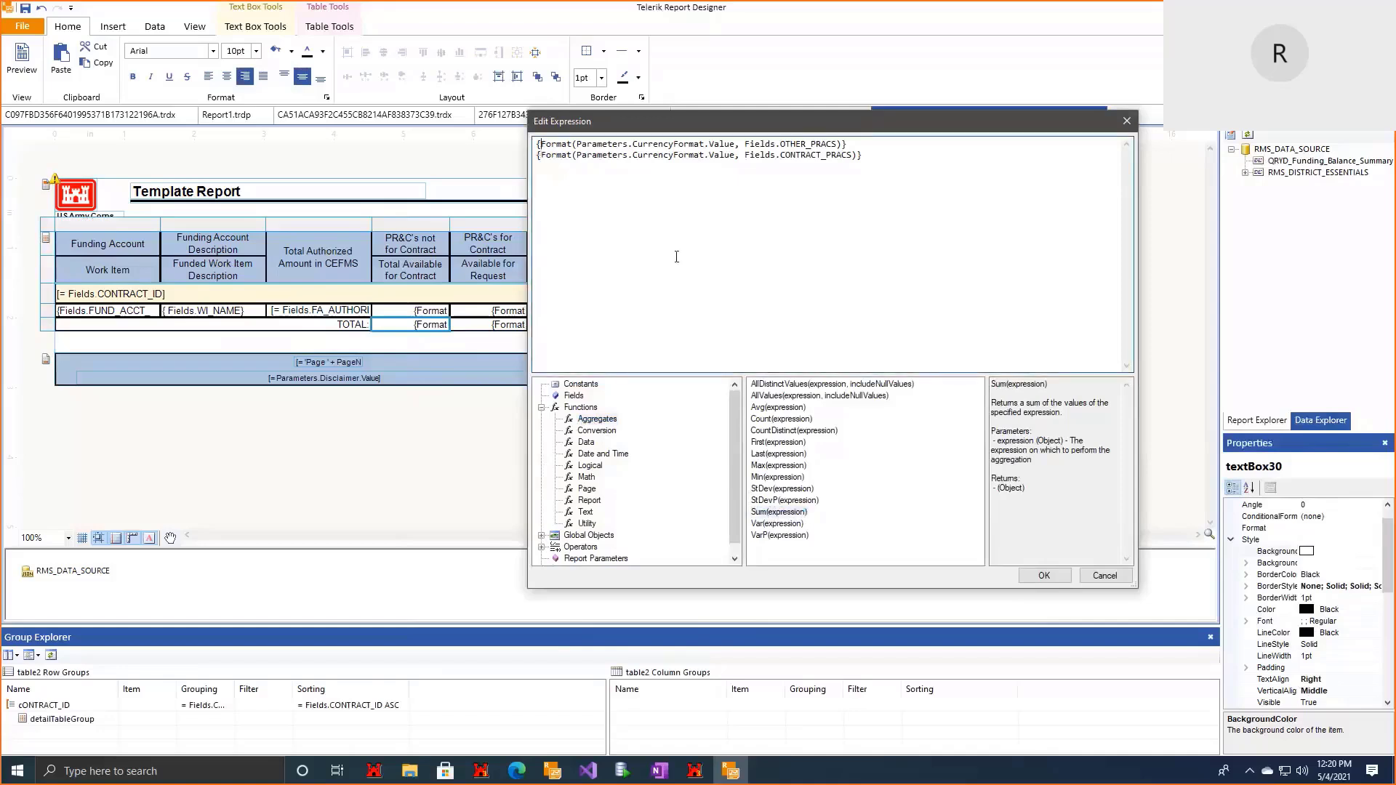
{"action": "double_click", "coordinate": [782, 512]}
{"action": "key", "text": "End"}
{"action": "key", "text": "Delete"}
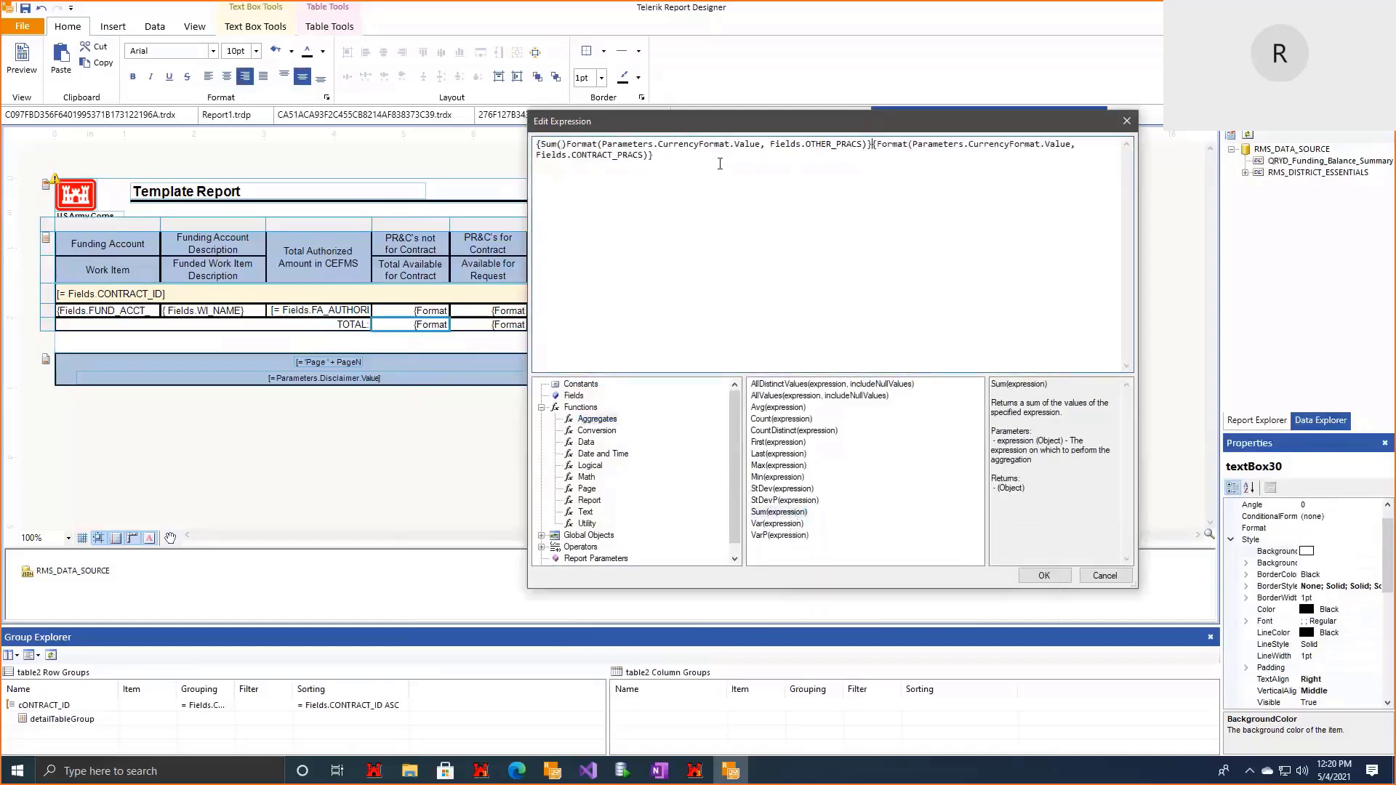
{"action": "key", "text": "Return"}
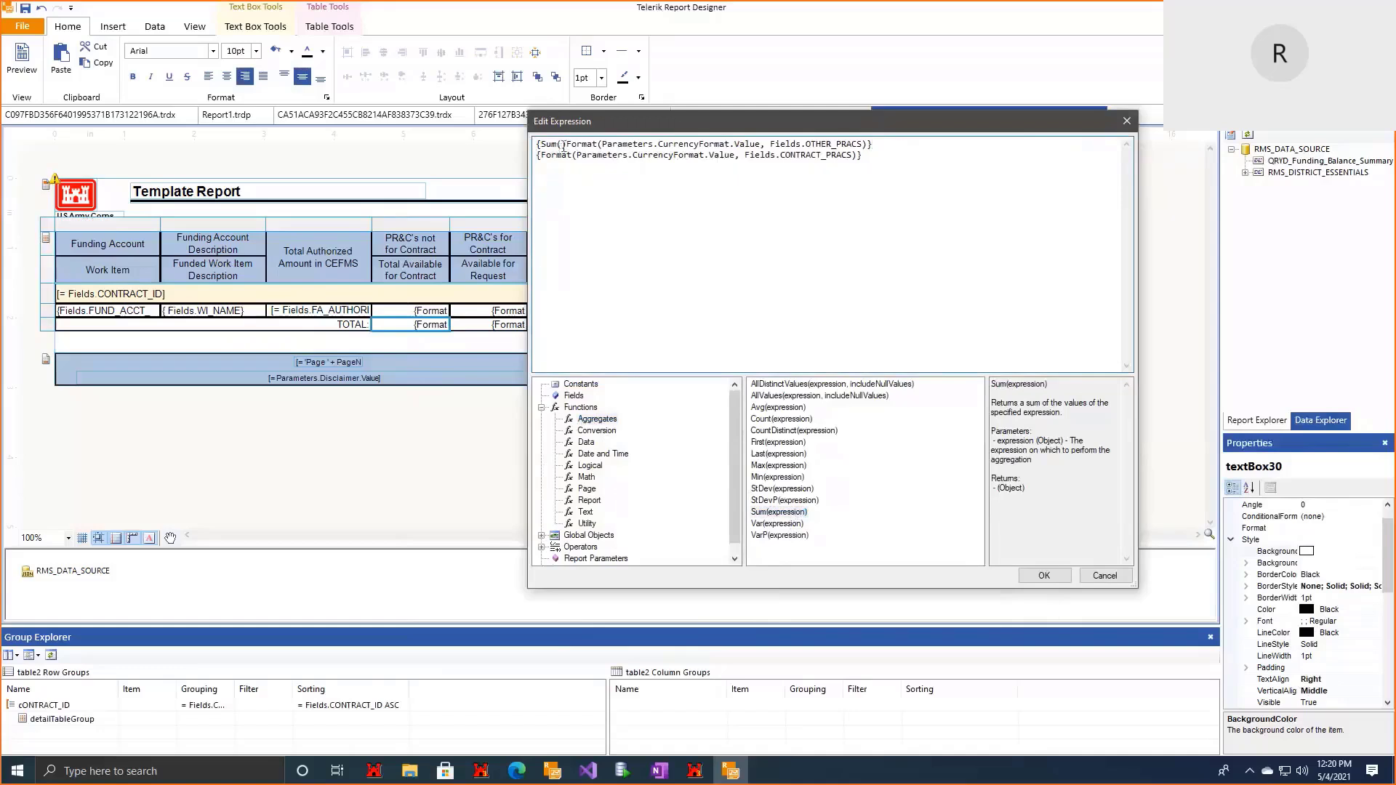
{"action": "key", "text": "BackSpace"}
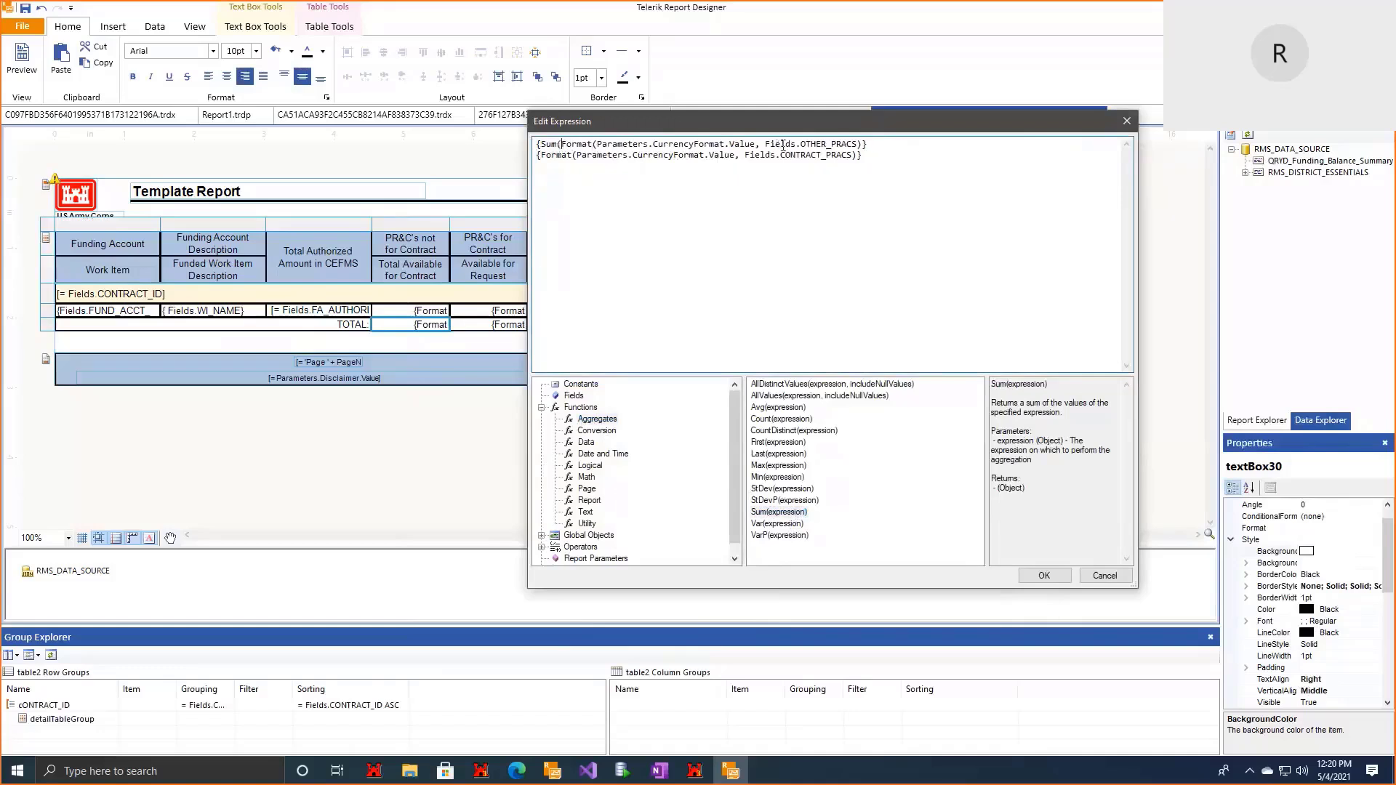
{"action": "left_click", "coordinate": [865, 144]}
{"action": "type", "text": ")"}
Step: Wrap the same total cell's CONTRACT_PRACS Format expression in Sum() and apply the edited expression
{"action": "left_click", "coordinate": [539, 155]}
{"action": "type", "text": "Sum"}
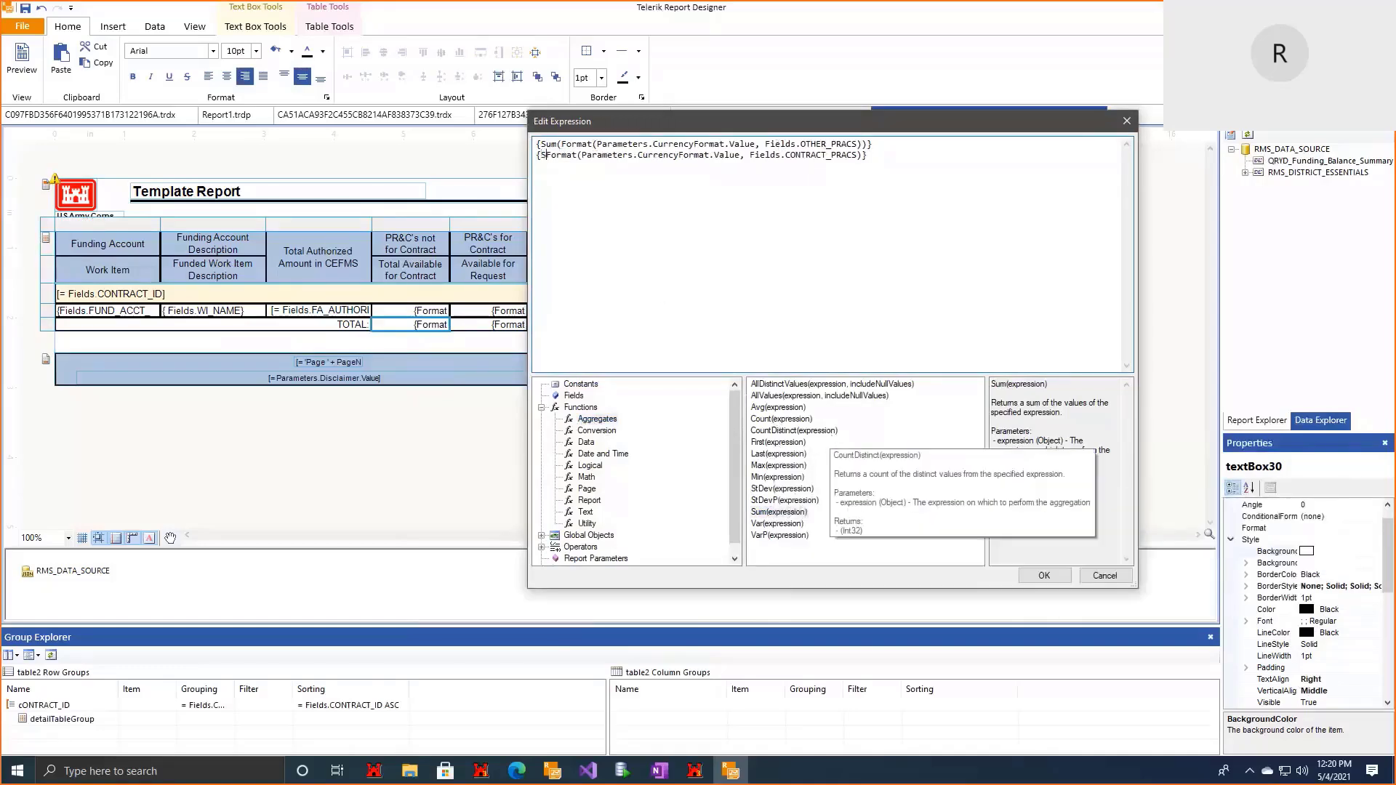
{"action": "type", "text": "("}
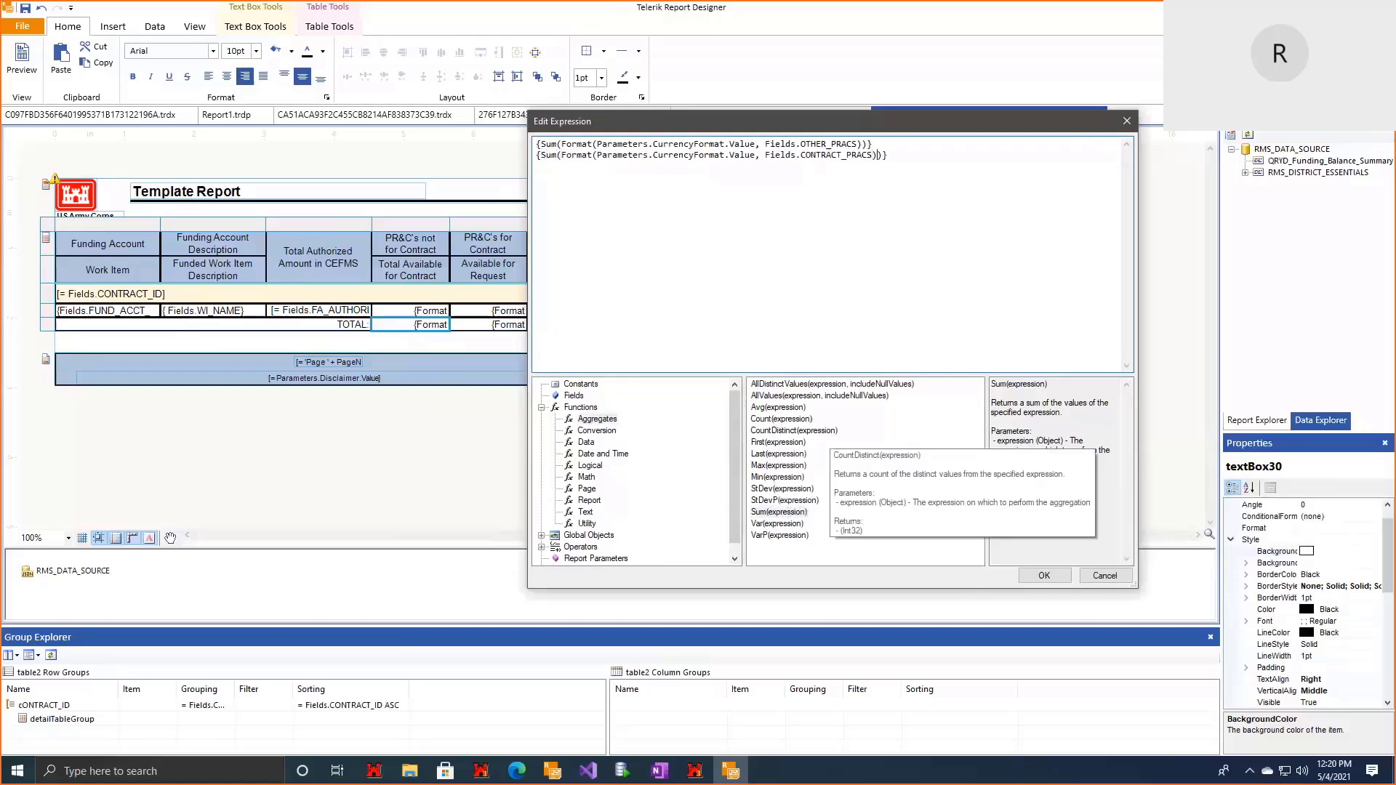
{"action": "left_click", "coordinate": [1047, 578]}
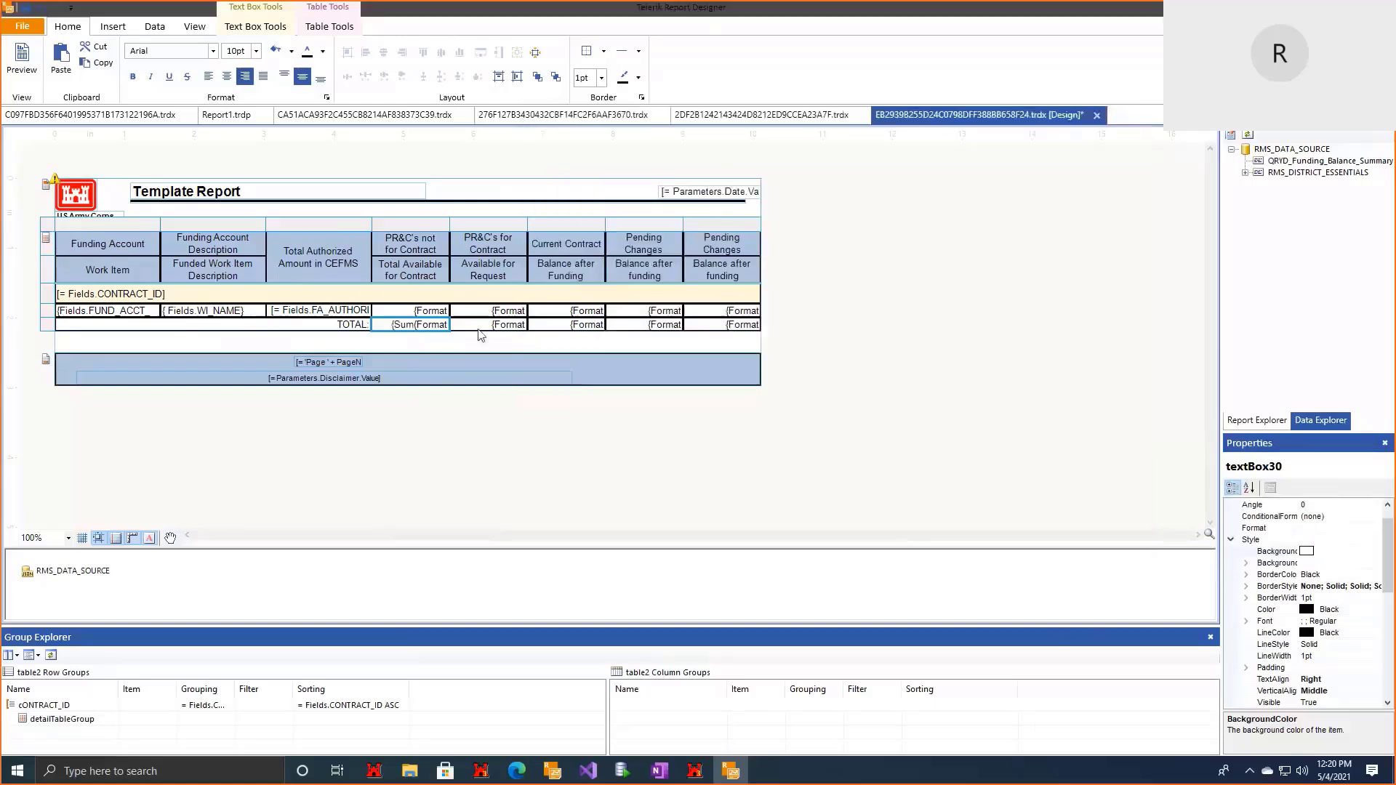
Step: In the total cell under PR&C's for Contract, wrap the CONTRACT_PRACS and AVAILABALE Format expressions each in Sum()
{"action": "right_click", "coordinate": [501, 326]}
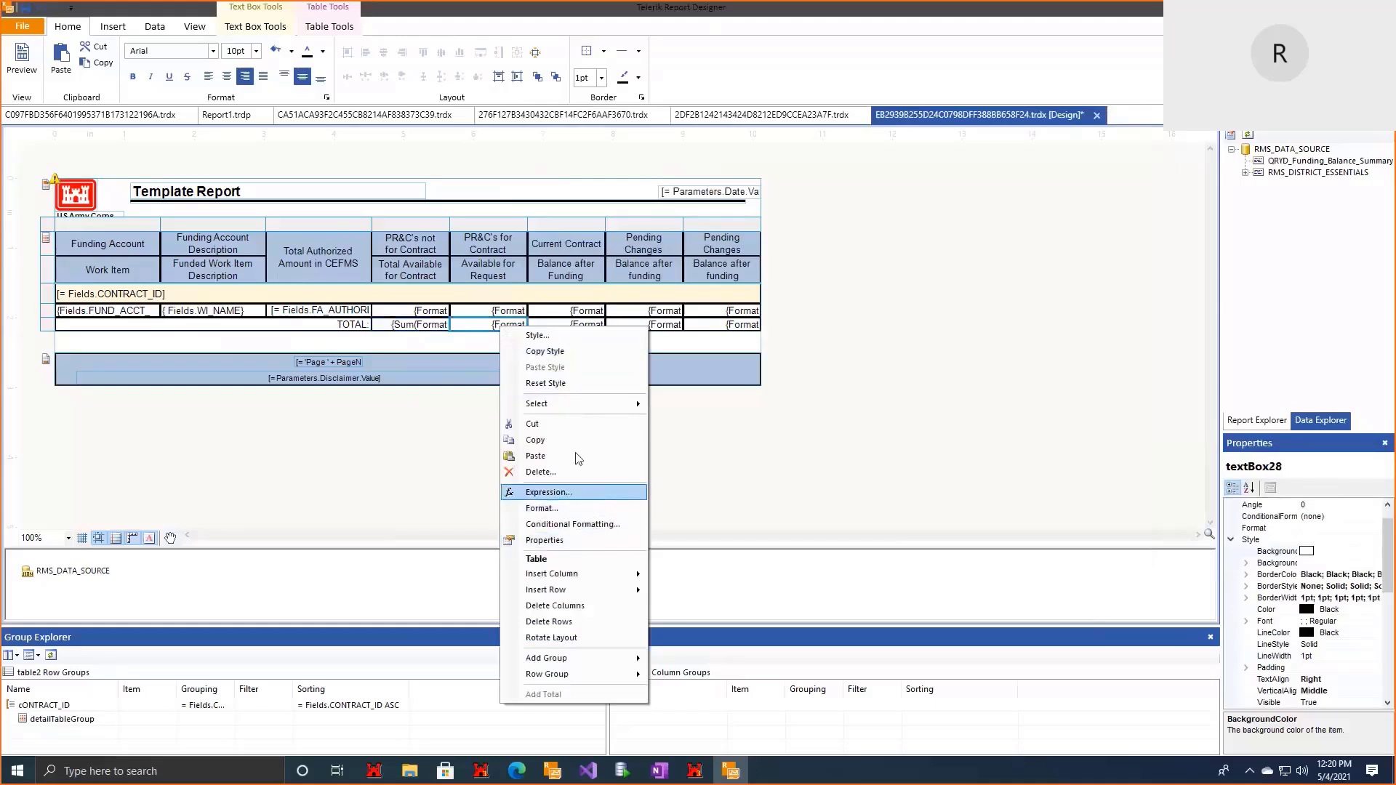
{"action": "left_click", "coordinate": [548, 492]}
{"action": "left_click", "coordinate": [581, 155]}
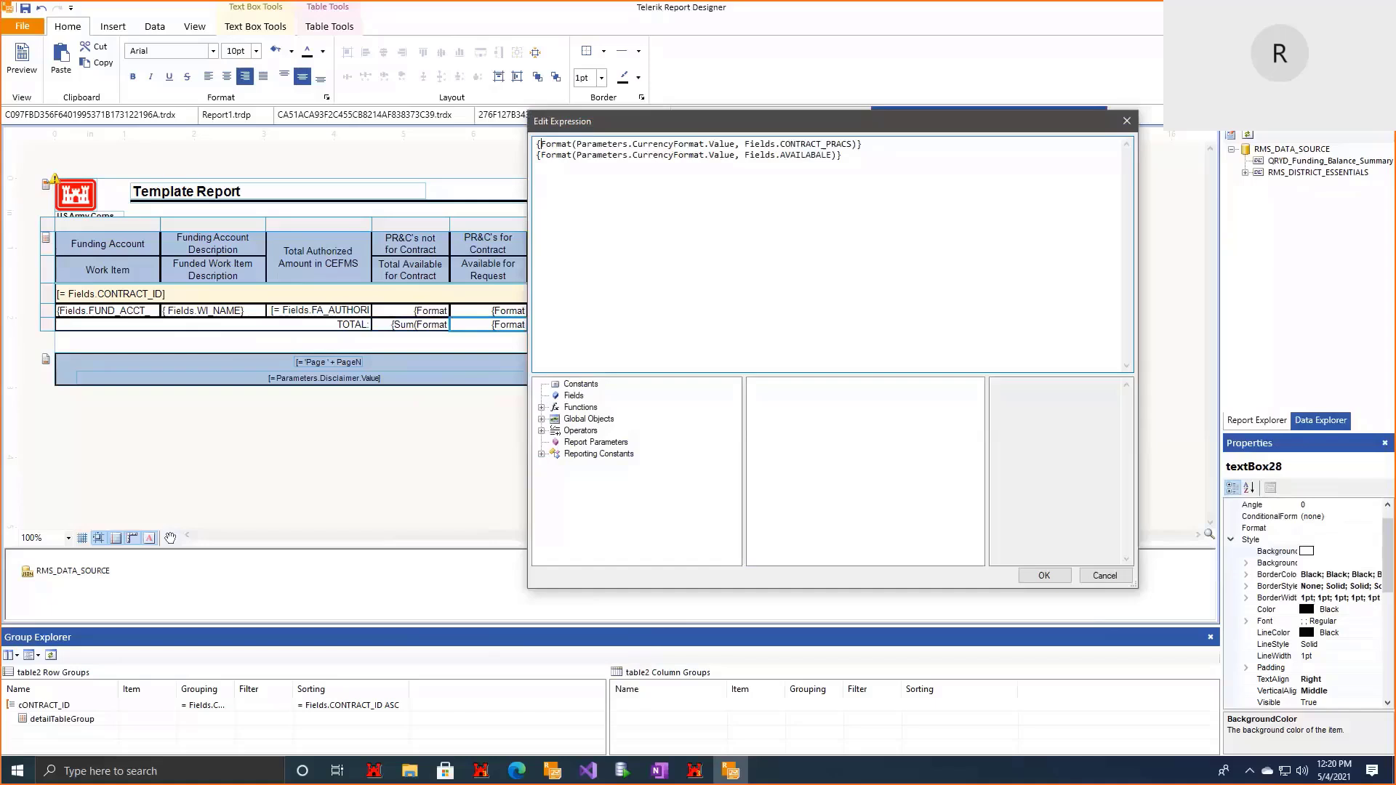
{"action": "type", "text": "Sum("}
{"action": "key", "text": "End"}
{"action": "key", "text": "Left"}
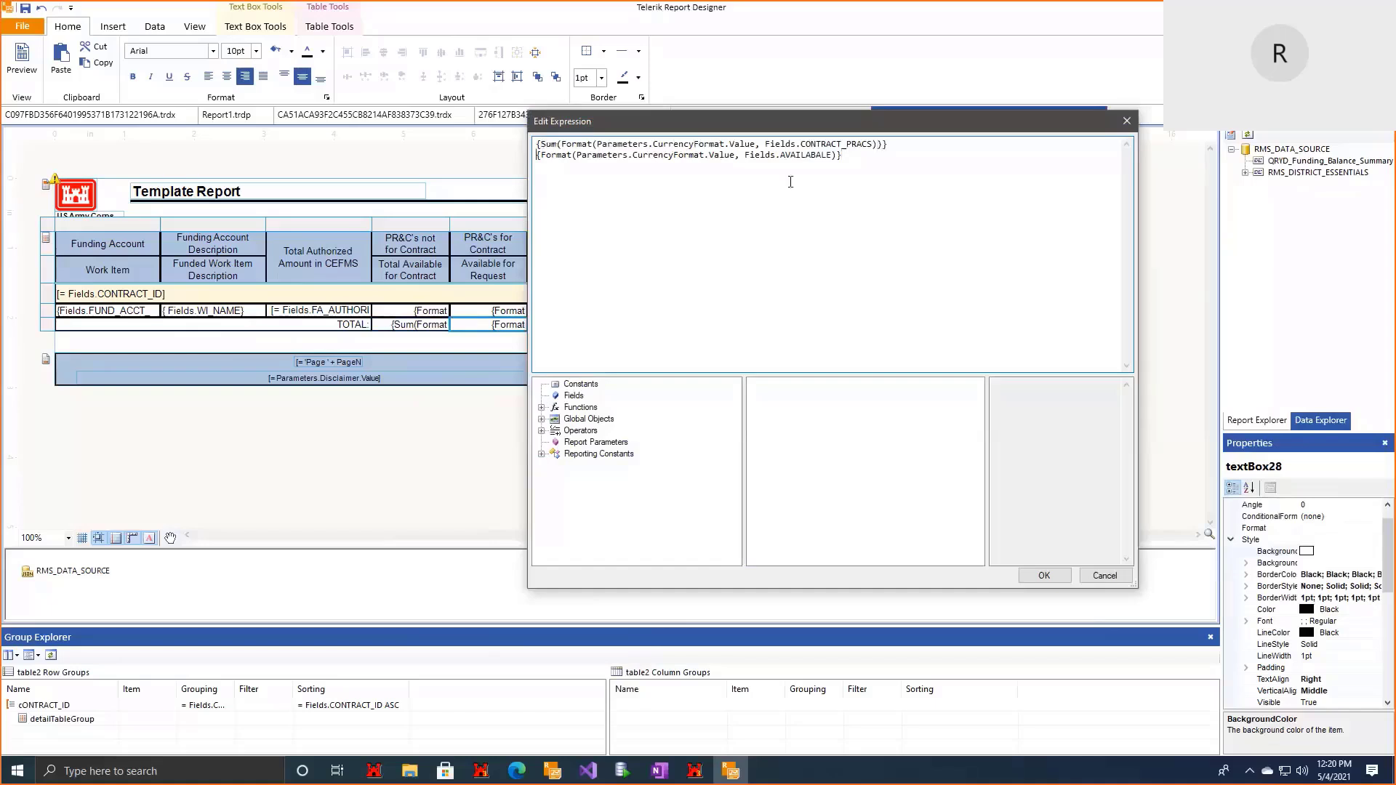
{"action": "type", "text": "Sum("}
{"action": "key", "text": "End"}
{"action": "key", "text": "Left"}
{"action": "type", "text": ")"}
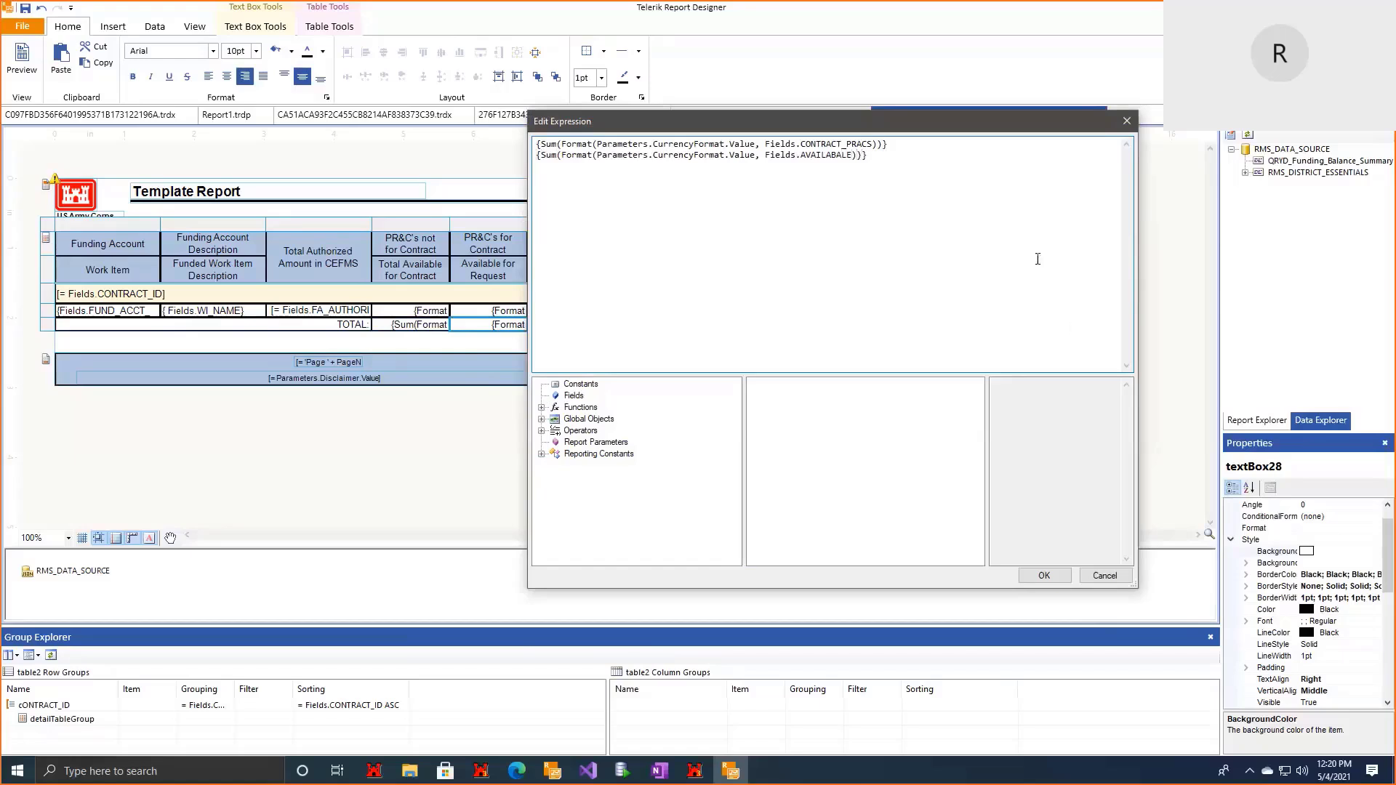
{"action": "left_click", "coordinate": [1044, 575]}
Step: In the total cell under Current Contract, wrap the CURRENT_CONTRACT and CURRENT_CONTINGENCY Format expressions each in Sum() and apply the expression
{"action": "right_click", "coordinate": [594, 334]}
{"action": "right_click", "coordinate": [593, 313]}
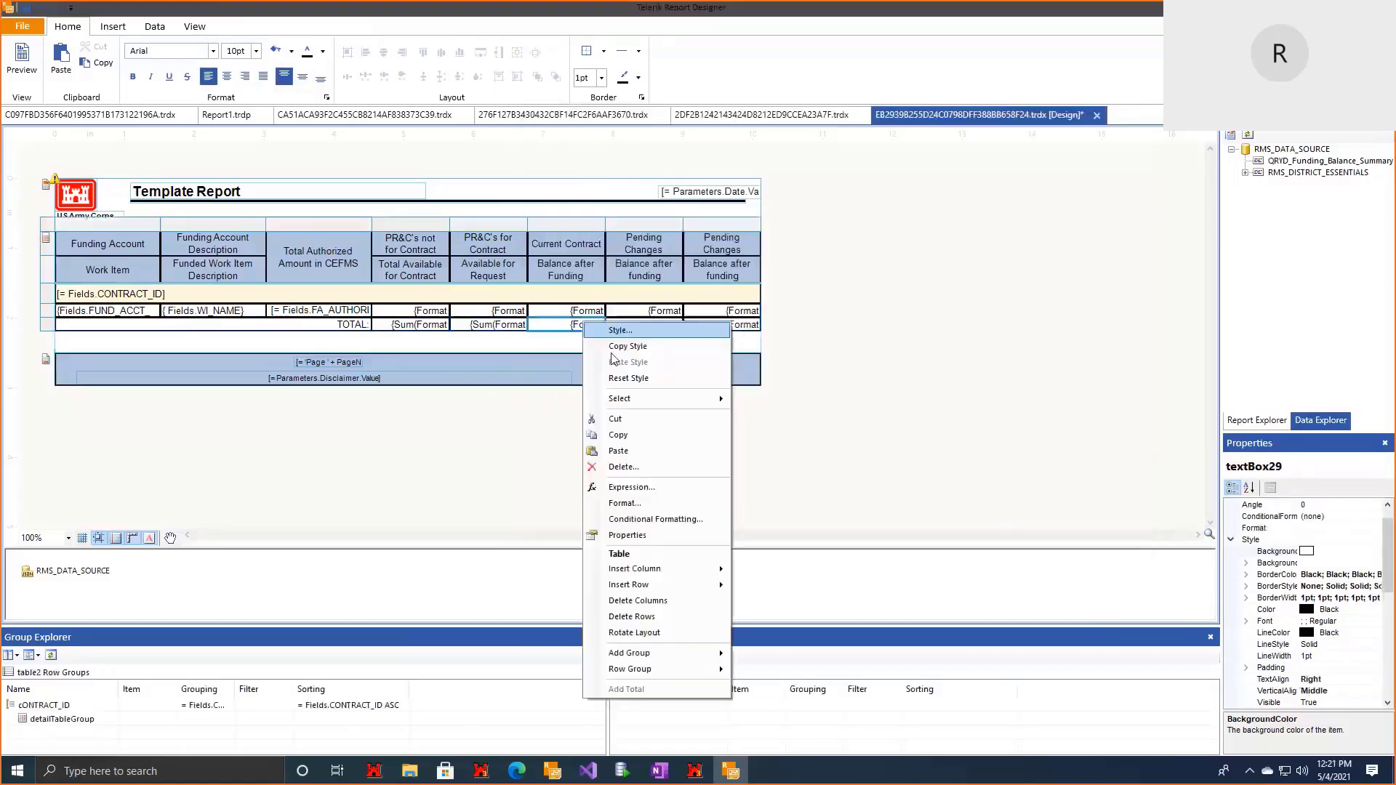
{"action": "left_click", "coordinate": [625, 485]}
{"action": "left_click", "coordinate": [615, 187]}
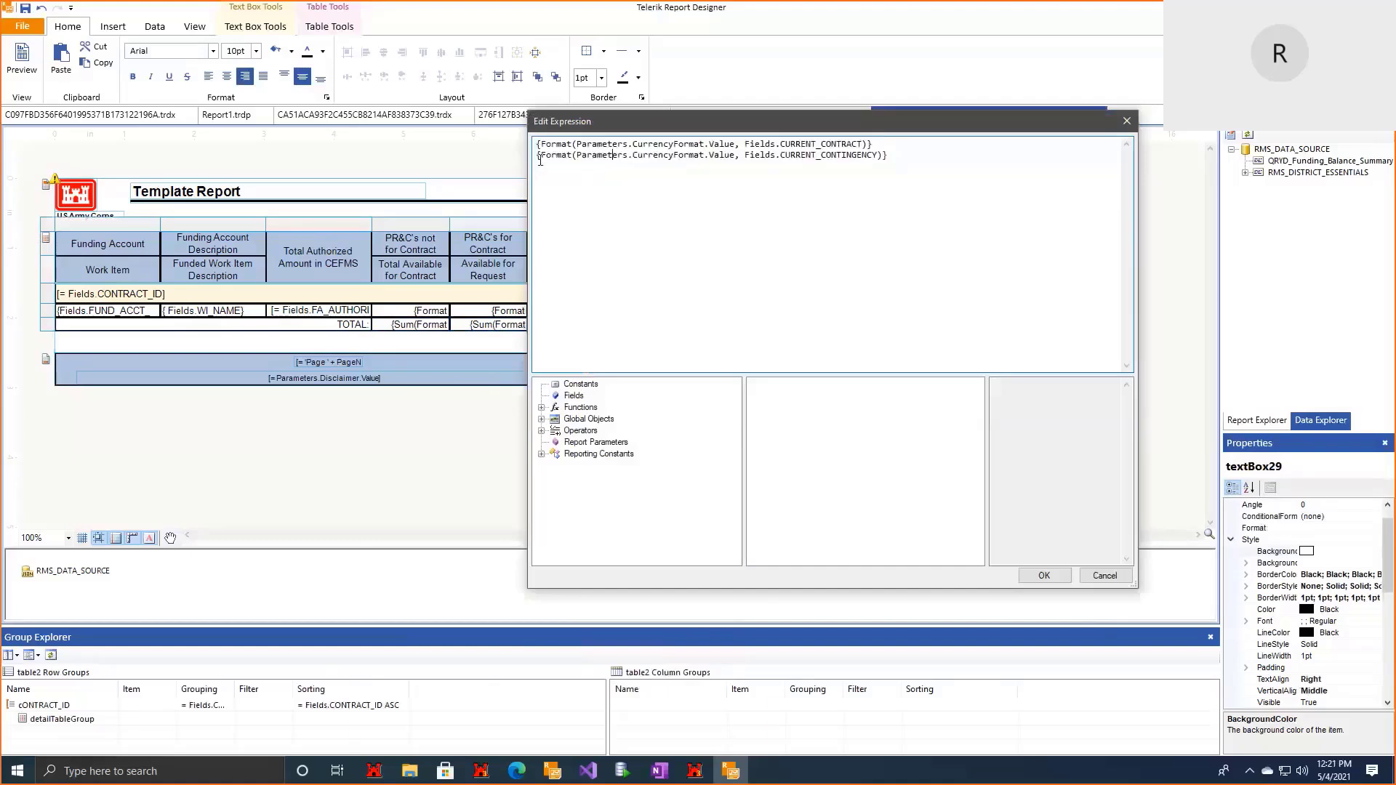
{"action": "type", "text": "Sum("}
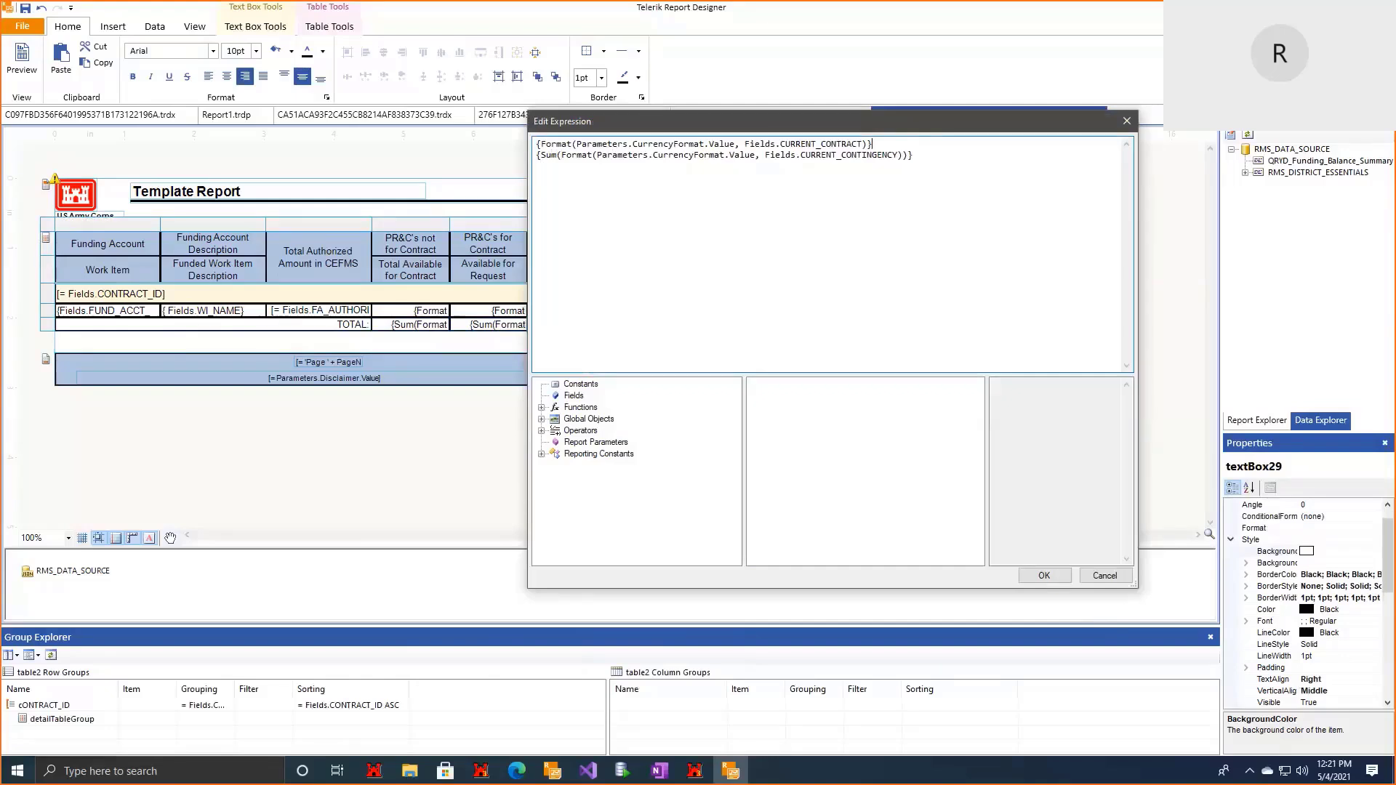
{"action": "key", "text": "Home"}
{"action": "key", "text": "Right"}
{"action": "type", "text": "Sum("}
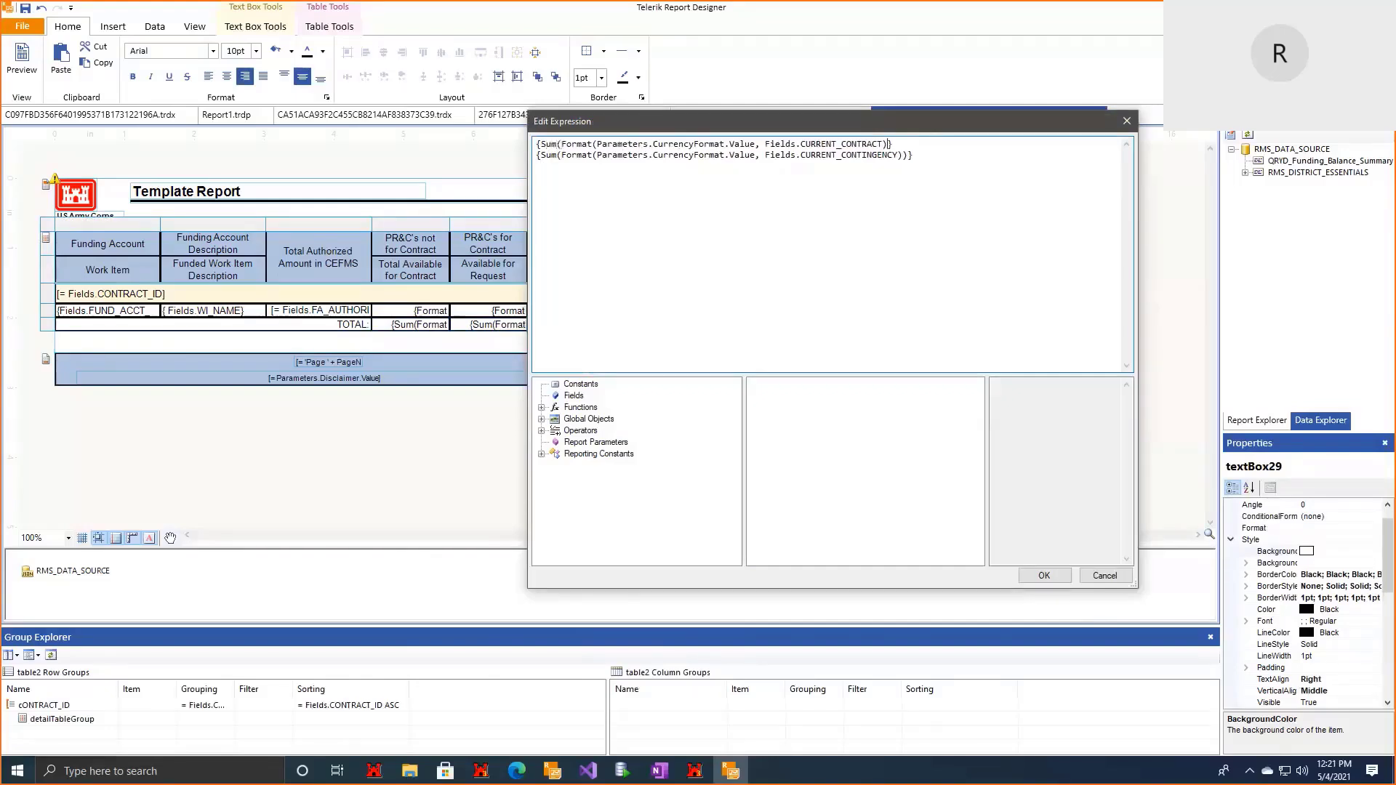
{"action": "left_click", "coordinate": [1062, 574]}
Step: In the first Pending Changes total cell, wrap the PENDMODS_CONTRACT and EST_CONTINGENCY Format expressions each in Sum() and apply the expression
{"action": "right_click", "coordinate": [653, 332]}
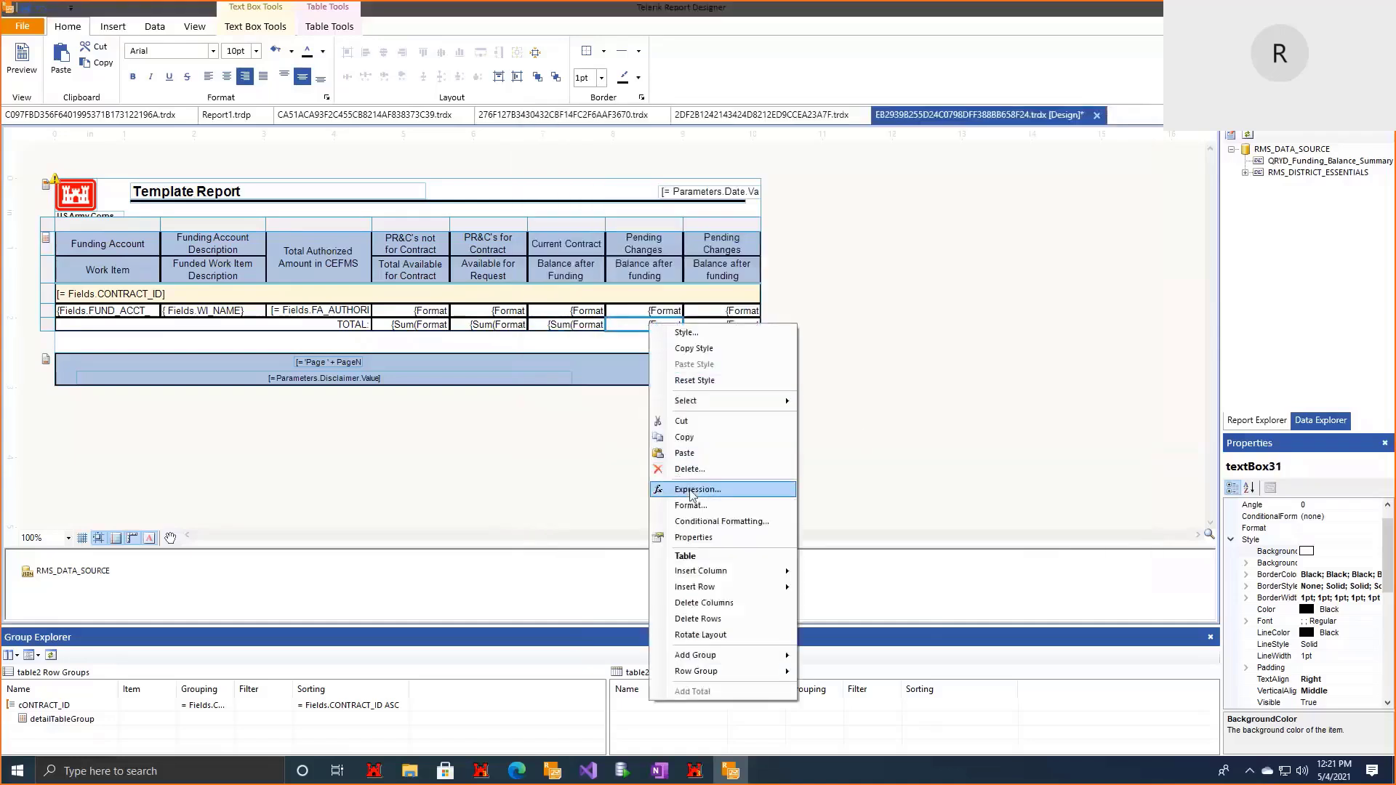
{"action": "left_click", "coordinate": [692, 489]}
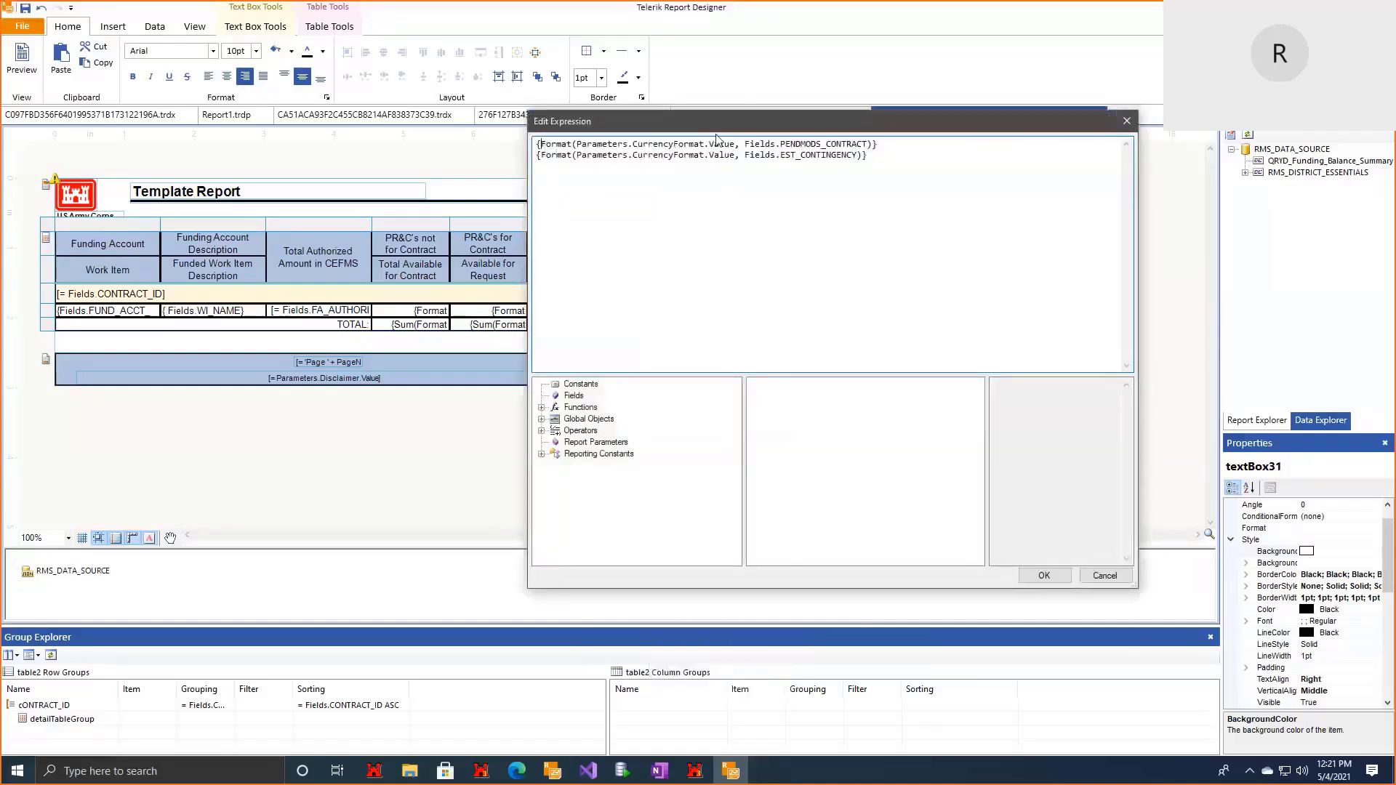
{"action": "type", "text": "Sum("}
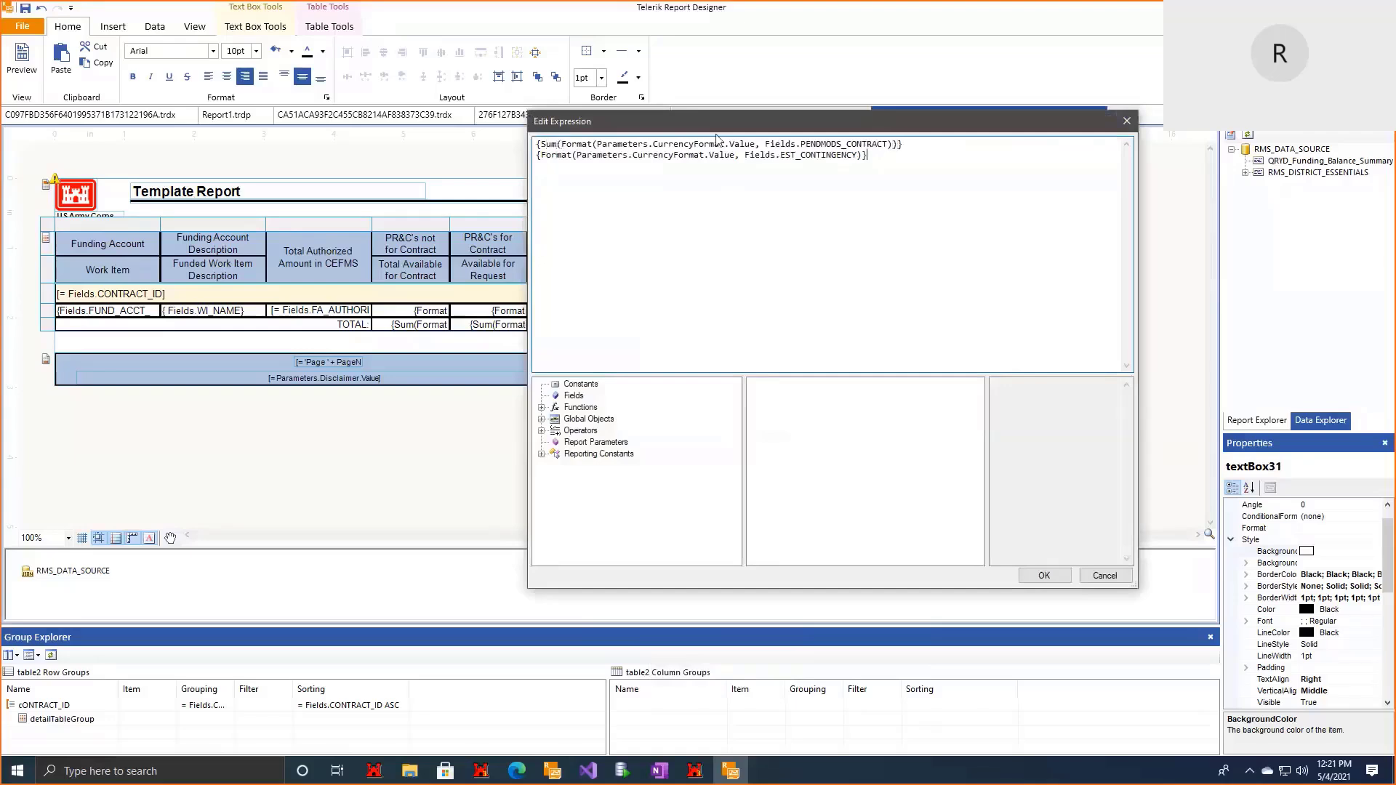
{"action": "type", "text": "Sum("}
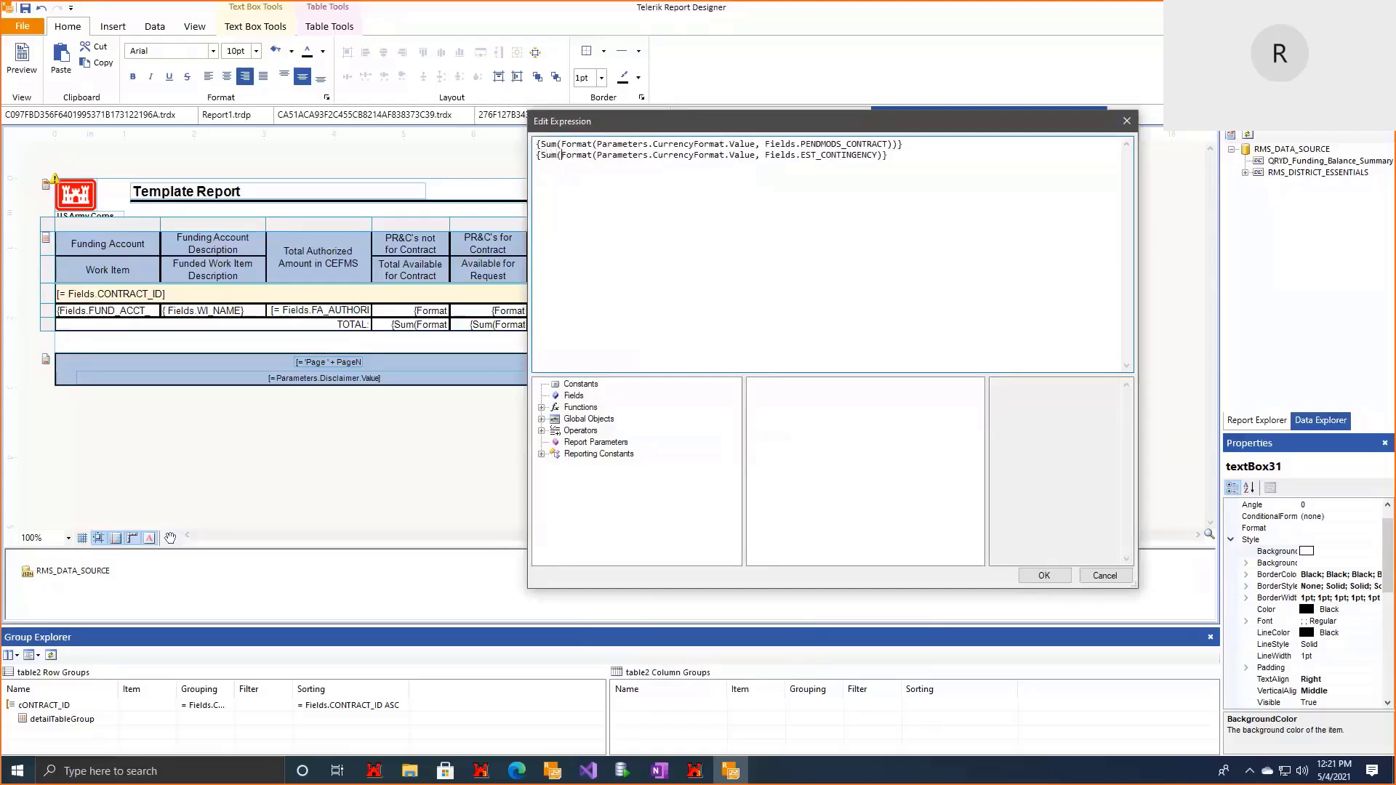
{"action": "type", "text": ")"}
{"action": "left_click", "coordinate": [1044, 576]}
Step: In the last Pending Changes total cell, wrap the UNFMODS_CONTRACT and UNFUNDED_CONTINGENCY Format expressions each in Sum() and apply the expression
{"action": "double_click", "coordinate": [723, 328]}
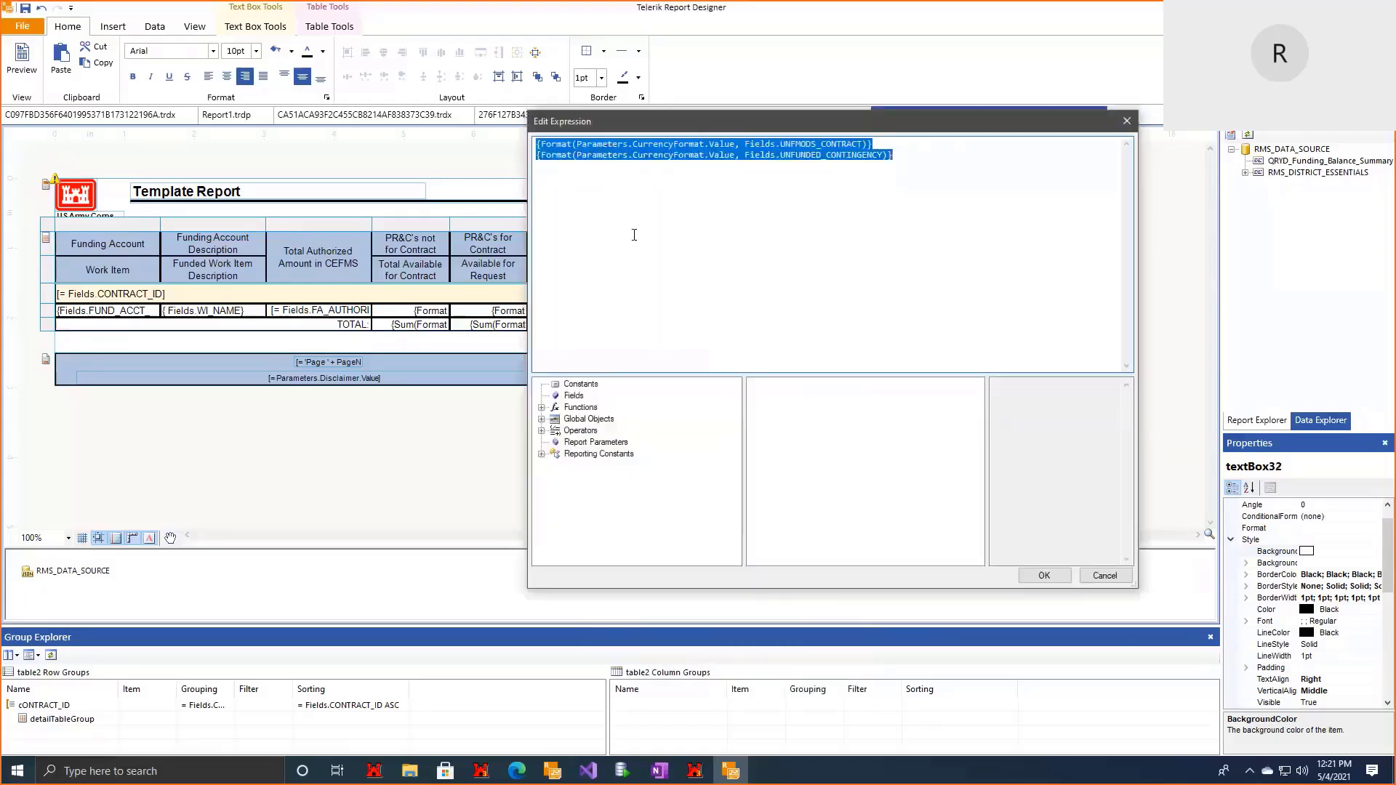
{"action": "left_click", "coordinate": [542, 145]}
{"action": "type", "text": "Sum("}
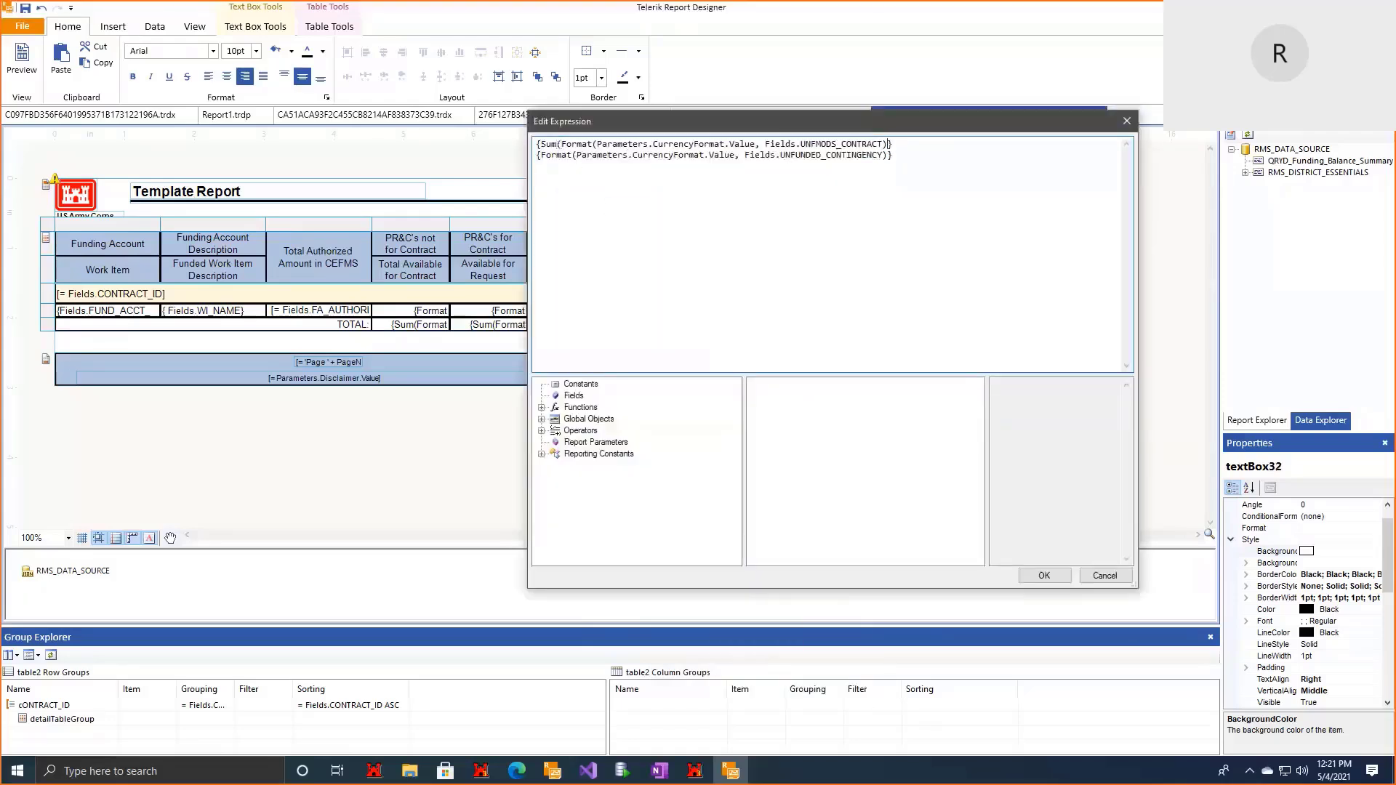
{"action": "left_click", "coordinate": [539, 155]}
{"action": "type", "text": "Sum("}
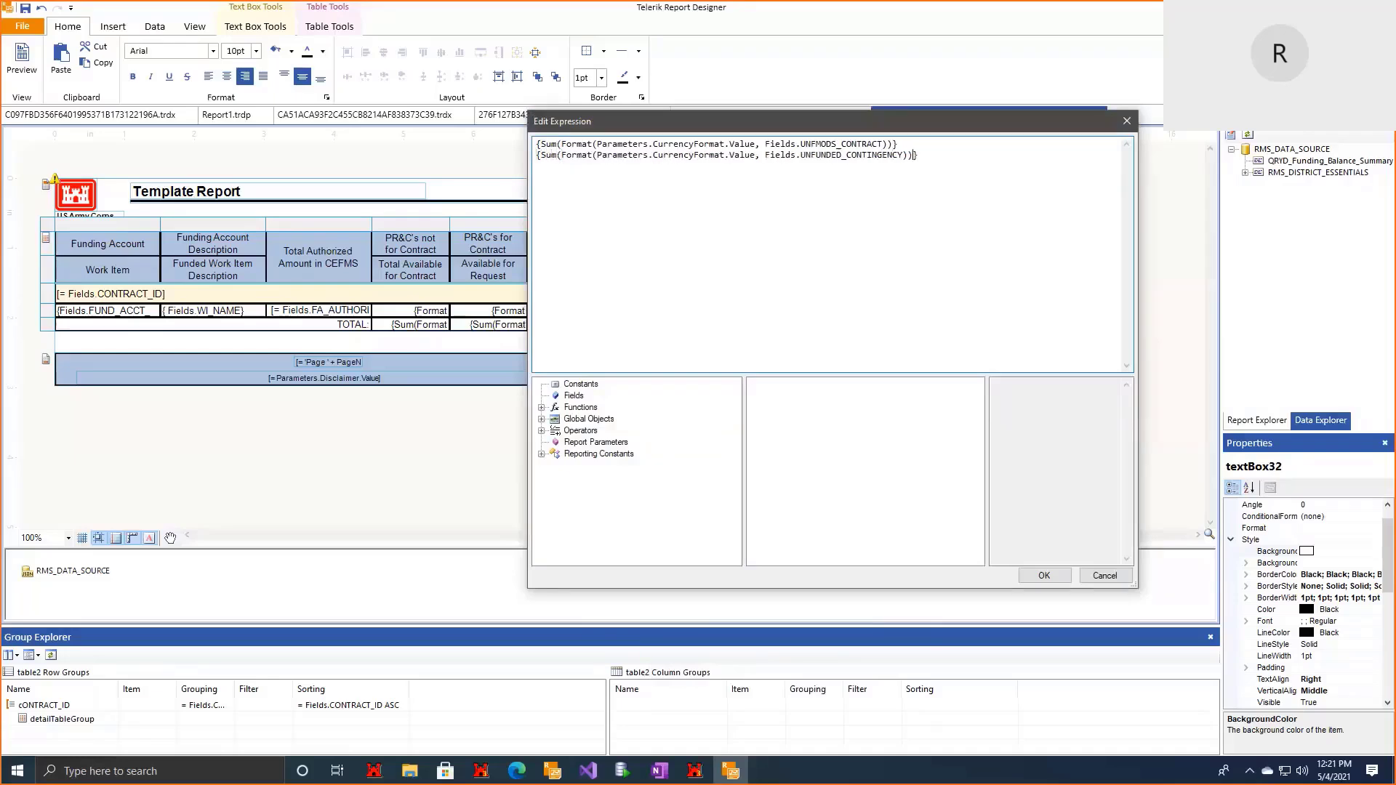
{"action": "left_click", "coordinate": [1054, 578]}
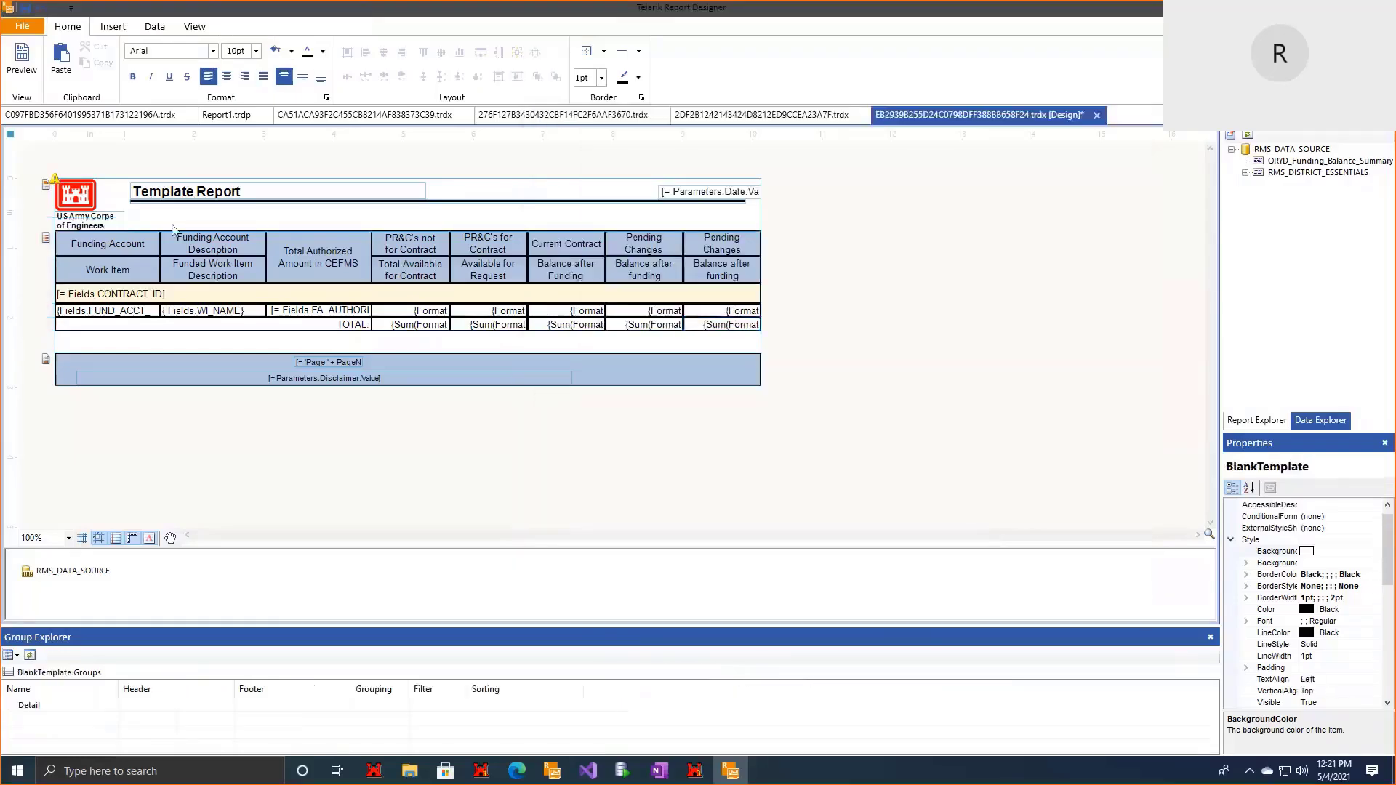
Step: Preview the report in print layout, check the totals and the column headers across pages, and return to the design view
{"action": "left_click", "coordinate": [21, 73]}
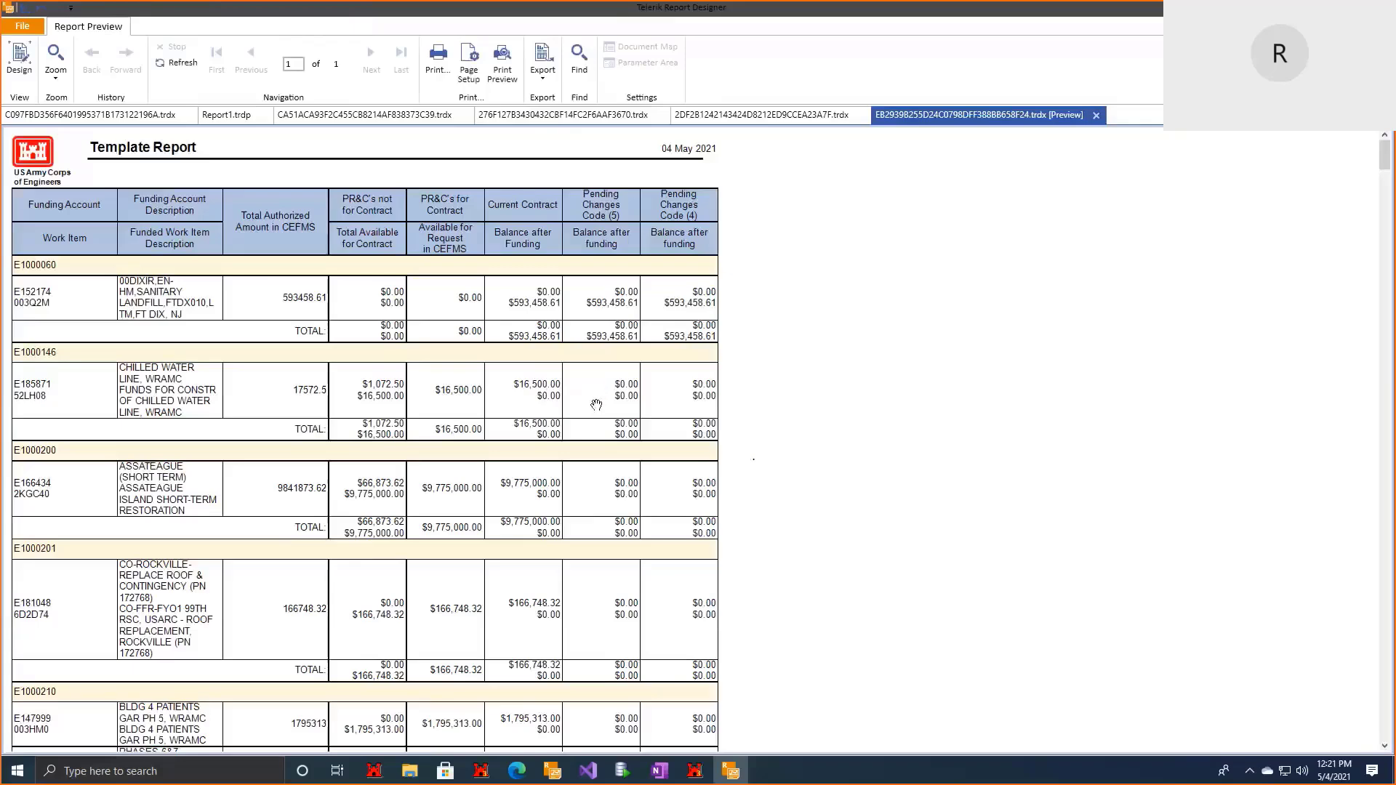
{"action": "left_click", "coordinate": [517, 85]}
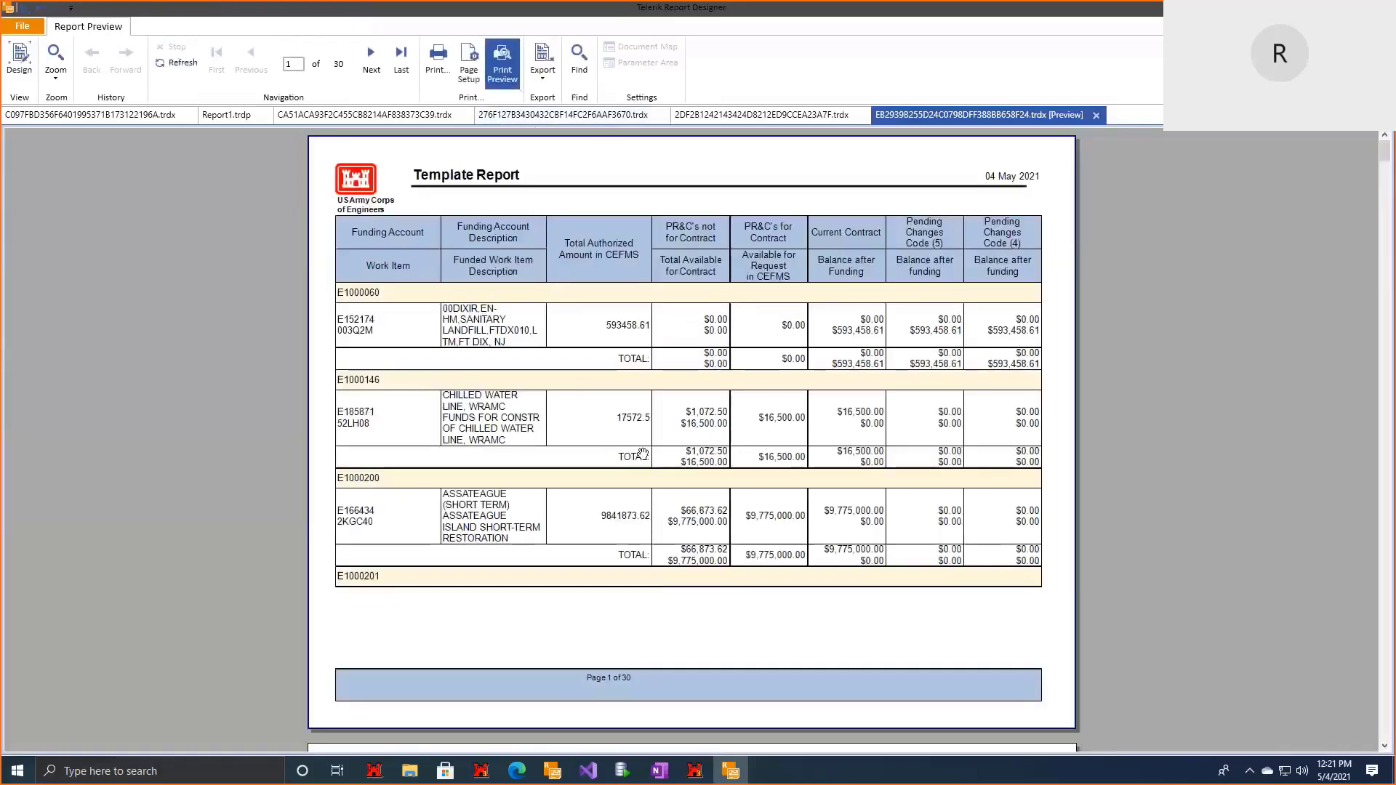
{"action": "scroll", "coordinate": [643, 454], "scroll_direction": "down", "scroll_amount": 5}
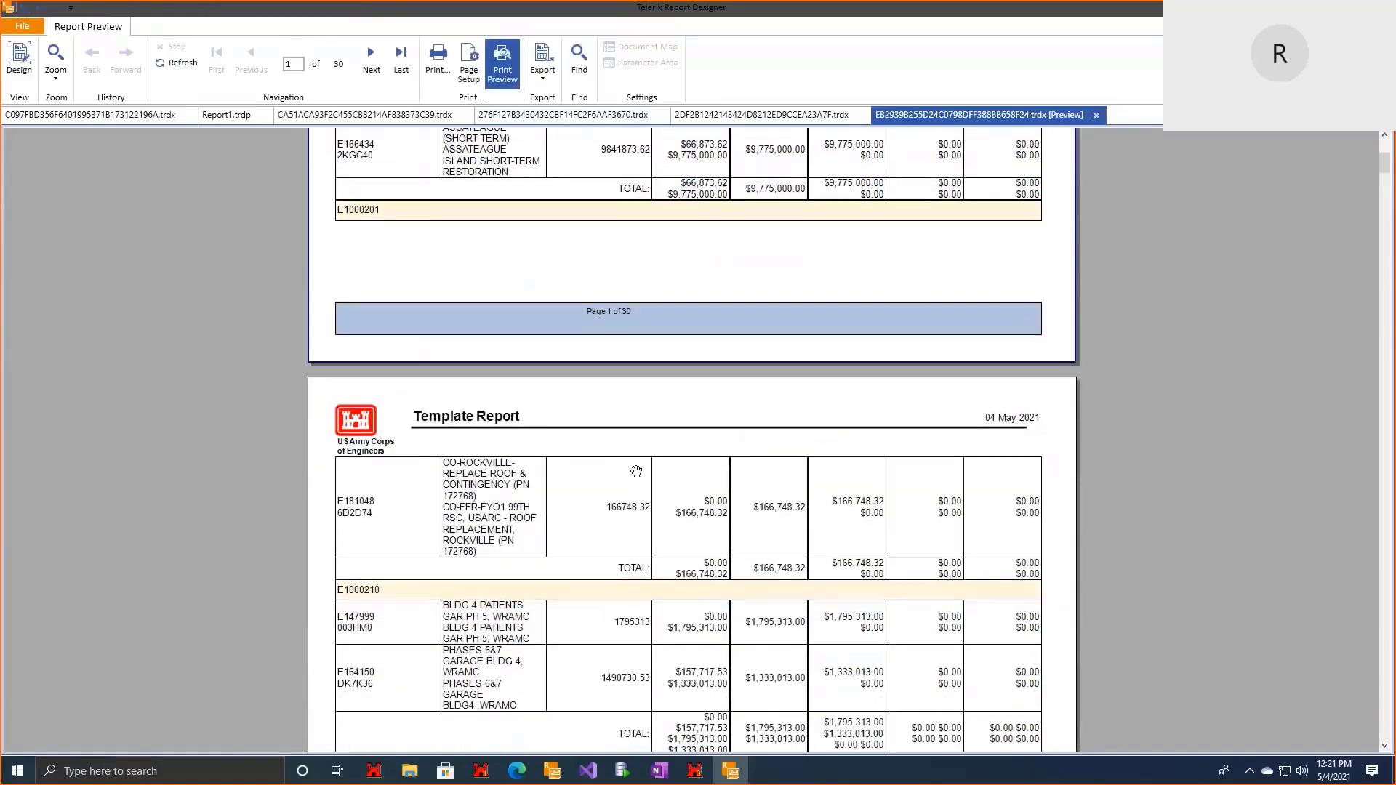
{"action": "left_click", "coordinate": [20, 59]}
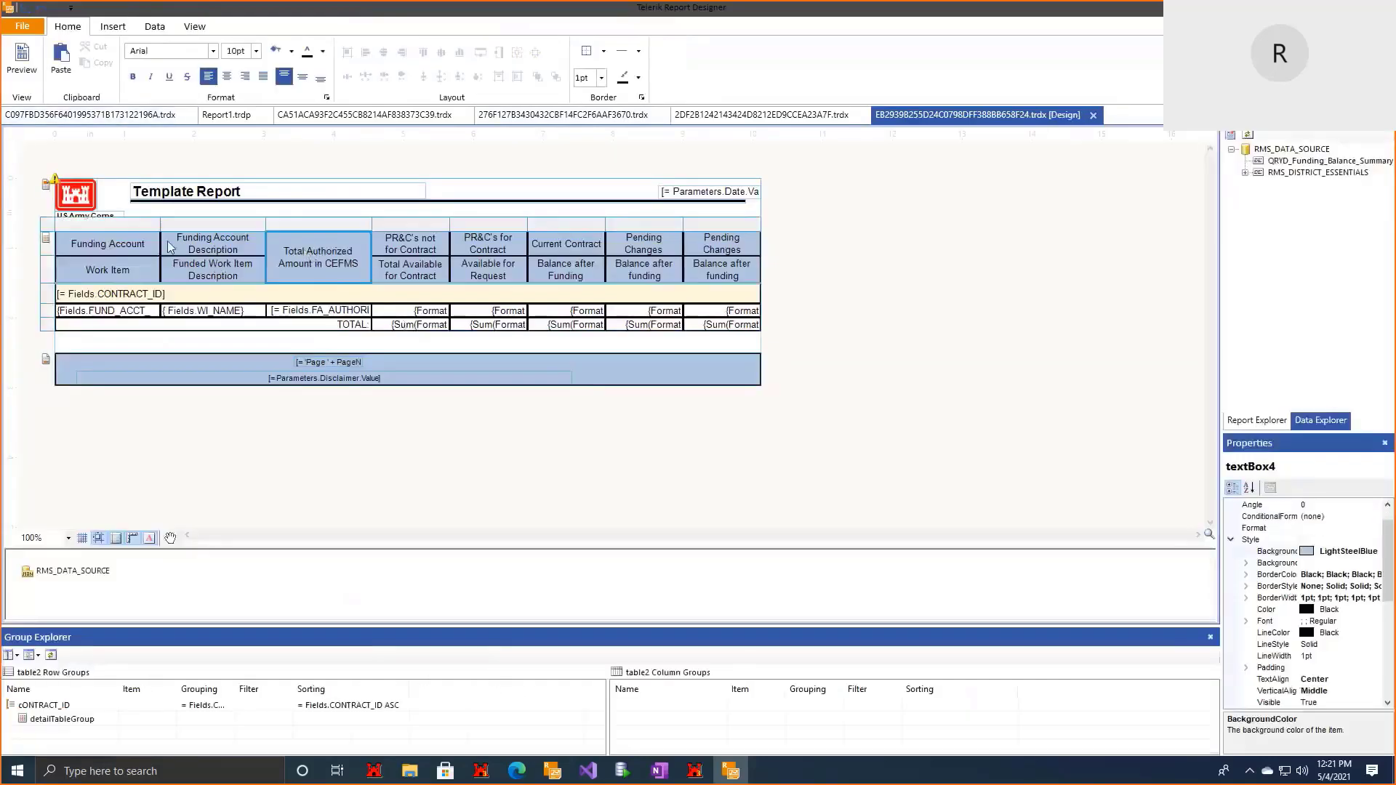
Step: Select the whole table and set its ColumnHeadersPrintOnEveryPage property to True
{"action": "left_click", "coordinate": [57, 239]}
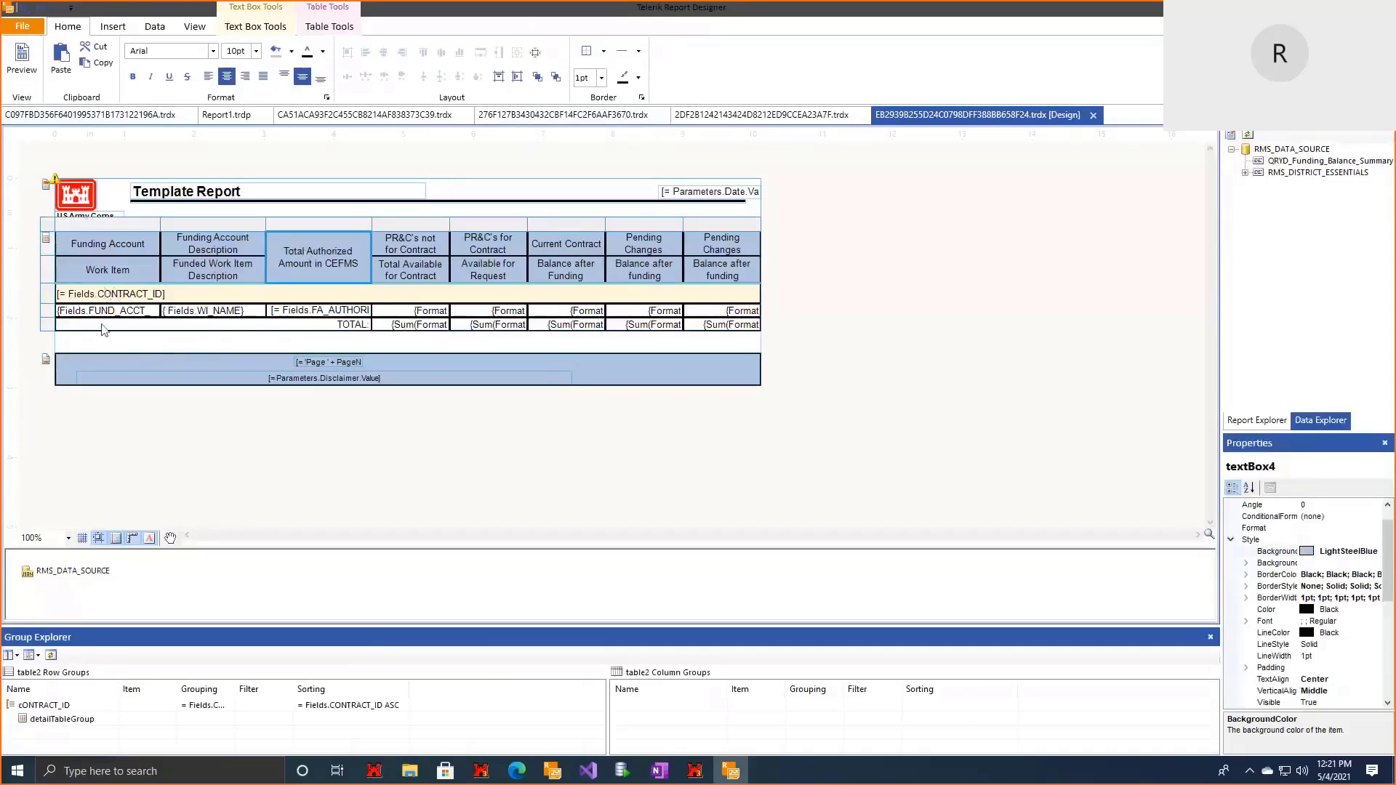
{"action": "left_click", "coordinate": [46, 233]}
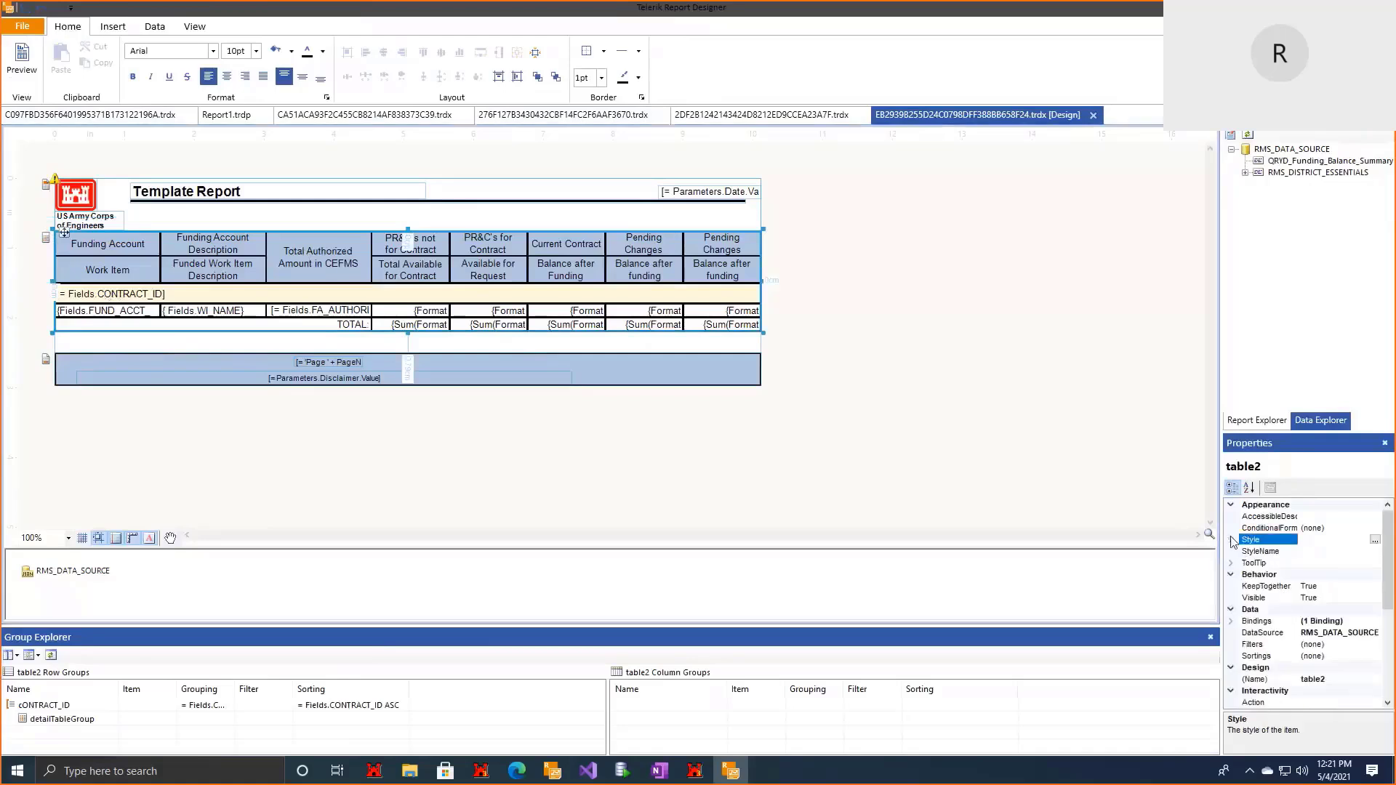
{"action": "scroll", "coordinate": [1317, 601], "scroll_direction": "down", "scroll_amount": 4}
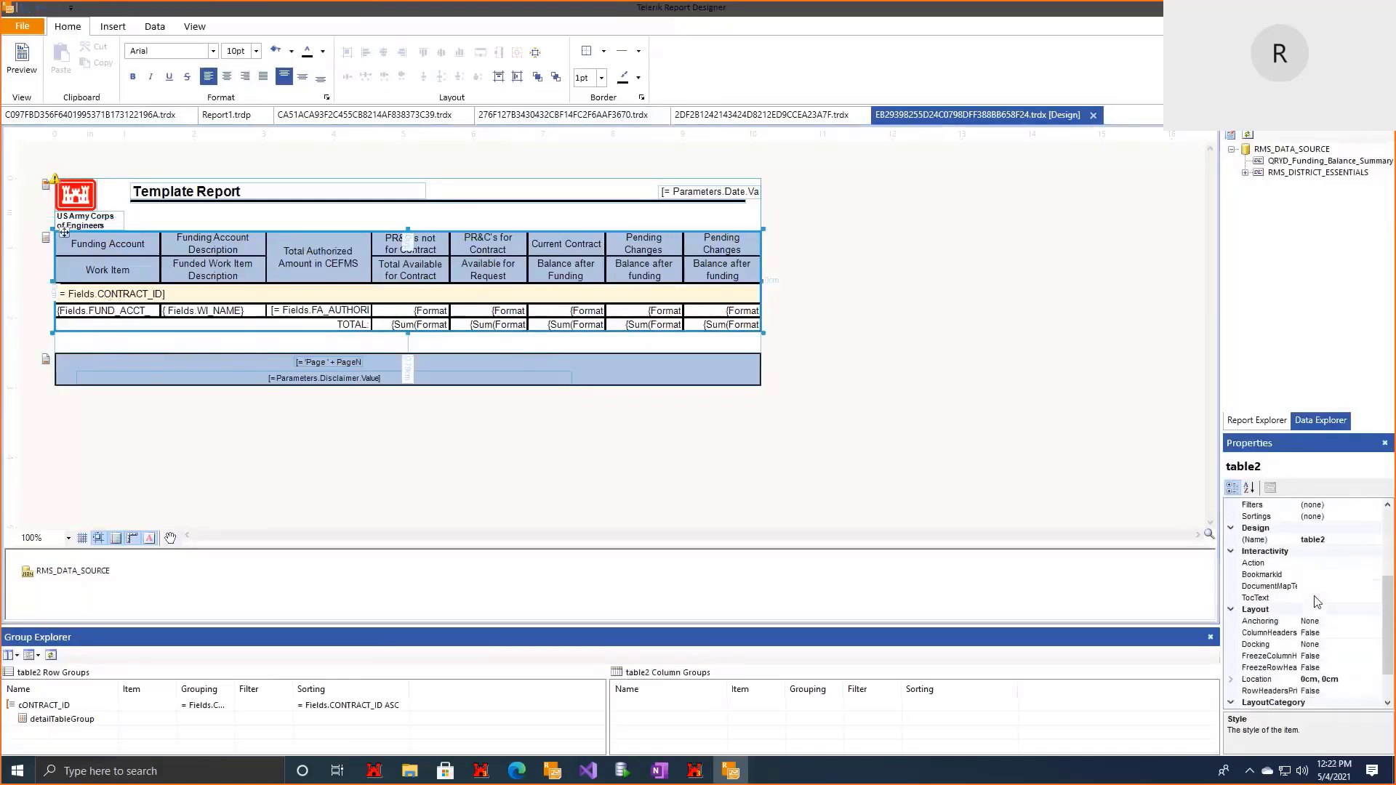
{"action": "scroll", "coordinate": [1317, 602], "scroll_direction": "up", "scroll_amount": 1}
{"action": "scroll", "coordinate": [1315, 601], "scroll_direction": "down", "scroll_amount": 1}
{"action": "left_click", "coordinate": [1340, 633]}
{"action": "left_click", "coordinate": [1375, 633]}
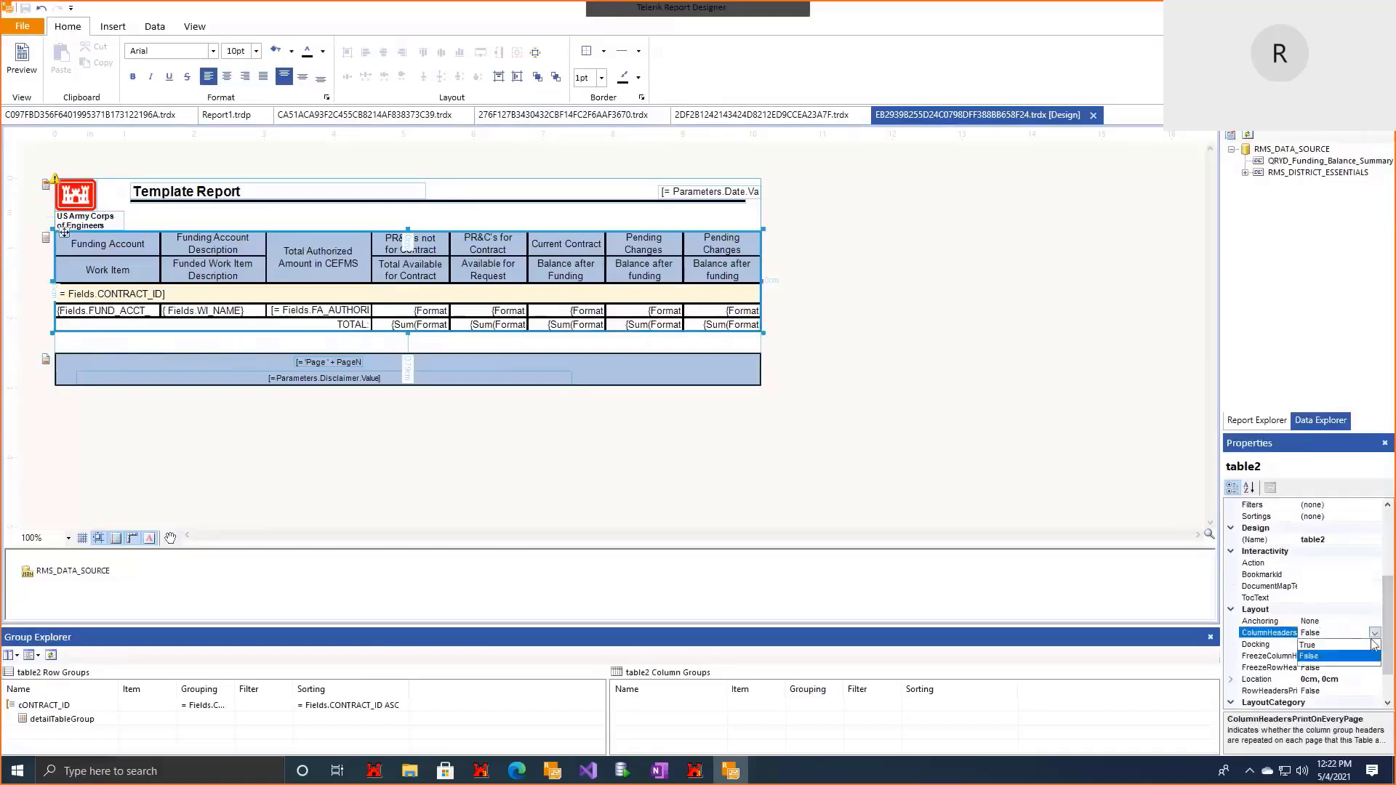
{"action": "left_click", "coordinate": [1345, 652]}
Step: Shorten the detail section to the table's lower edge and set the font size of the table's cells to 8pt
{"action": "left_click", "coordinate": [355, 350]}
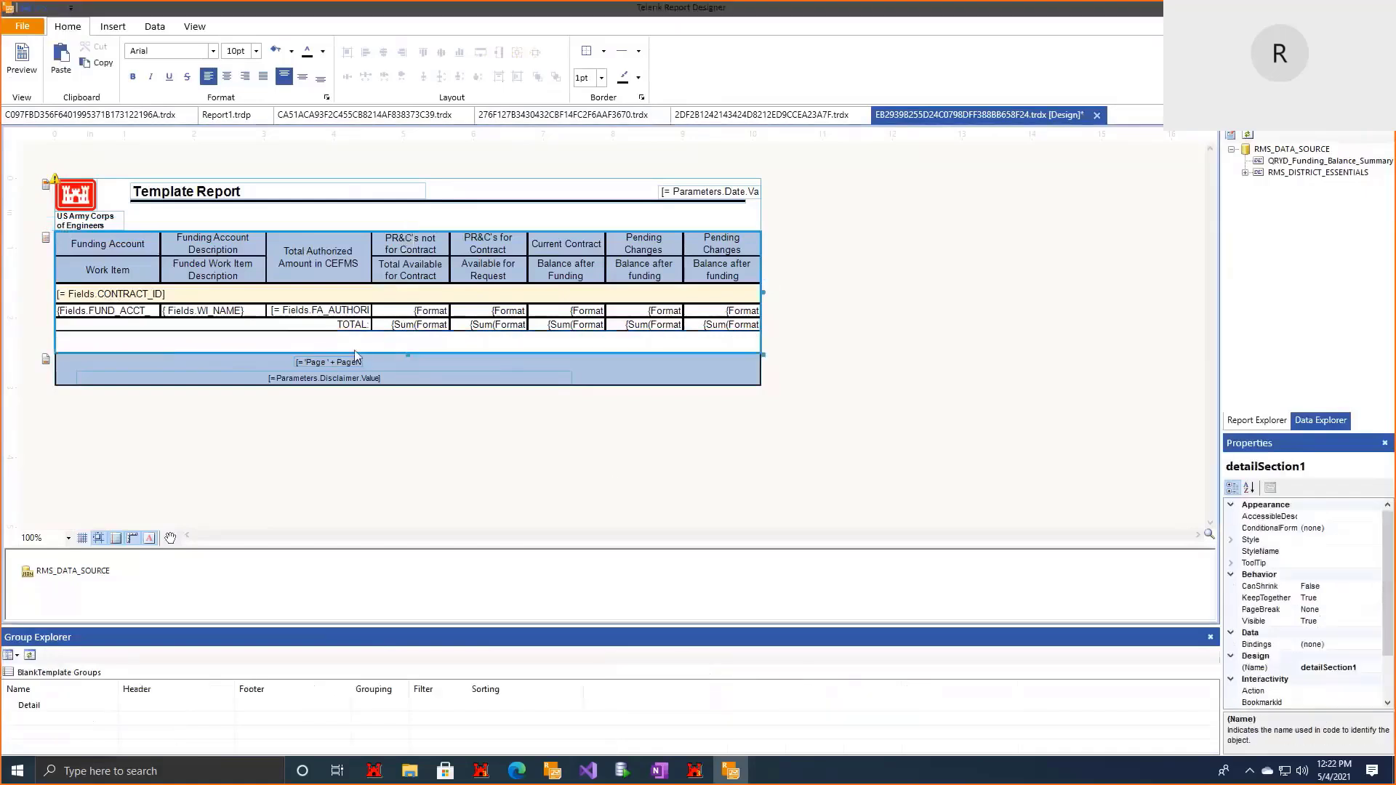
{"action": "left_click_drag", "start_coordinate": [412, 356], "coordinate": [413, 334]}
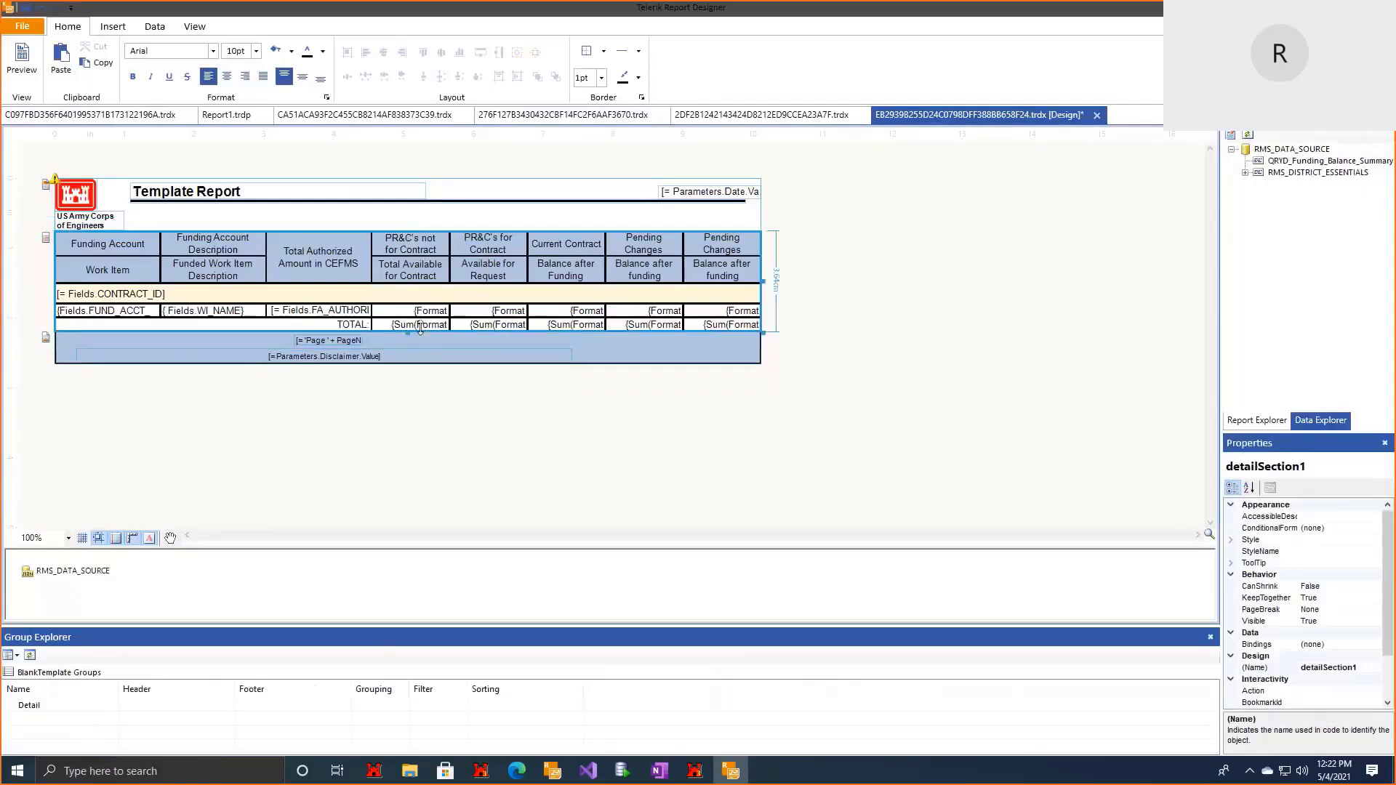
{"action": "left_click", "coordinate": [716, 325]}
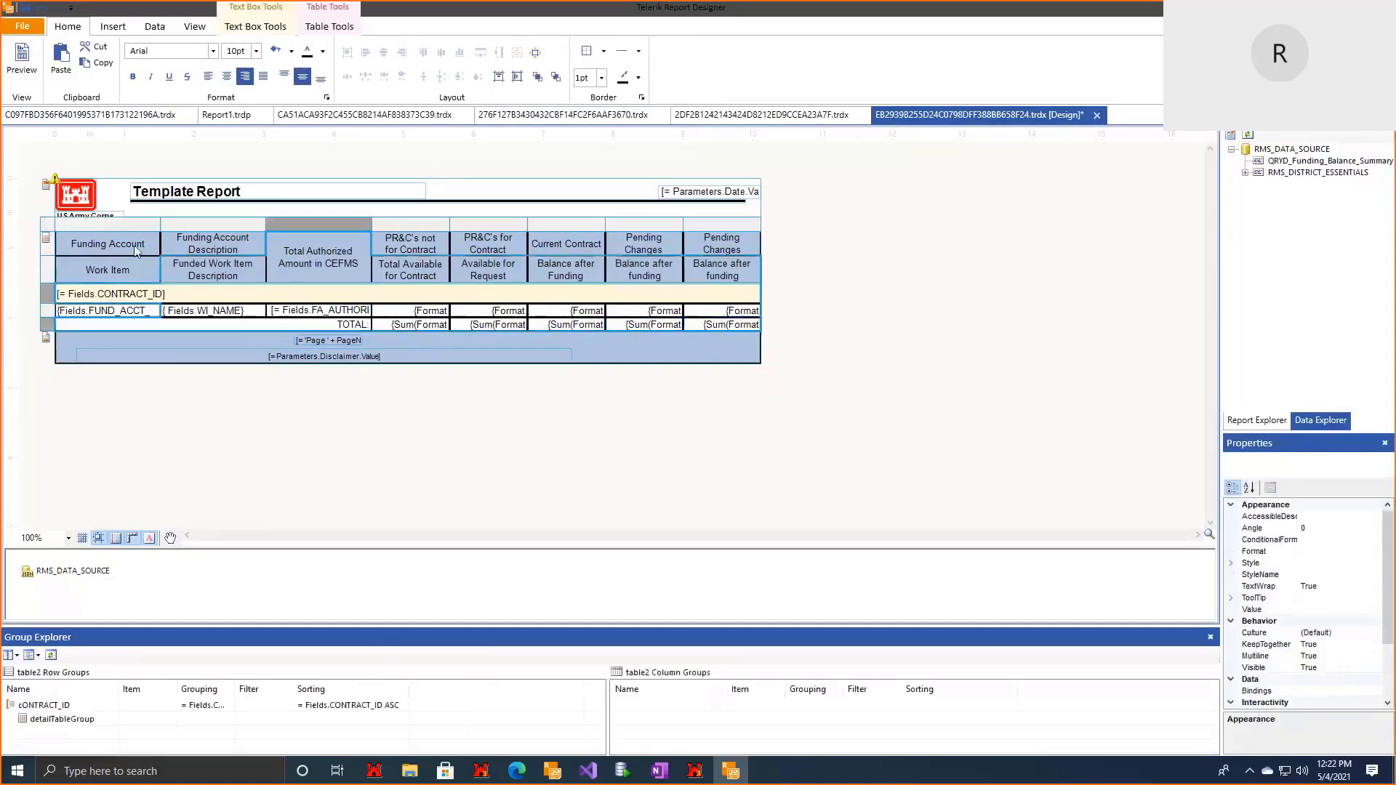
{"action": "left_click", "coordinate": [255, 51]}
{"action": "left_click", "coordinate": [247, 67]}
{"action": "left_click", "coordinate": [507, 338]}
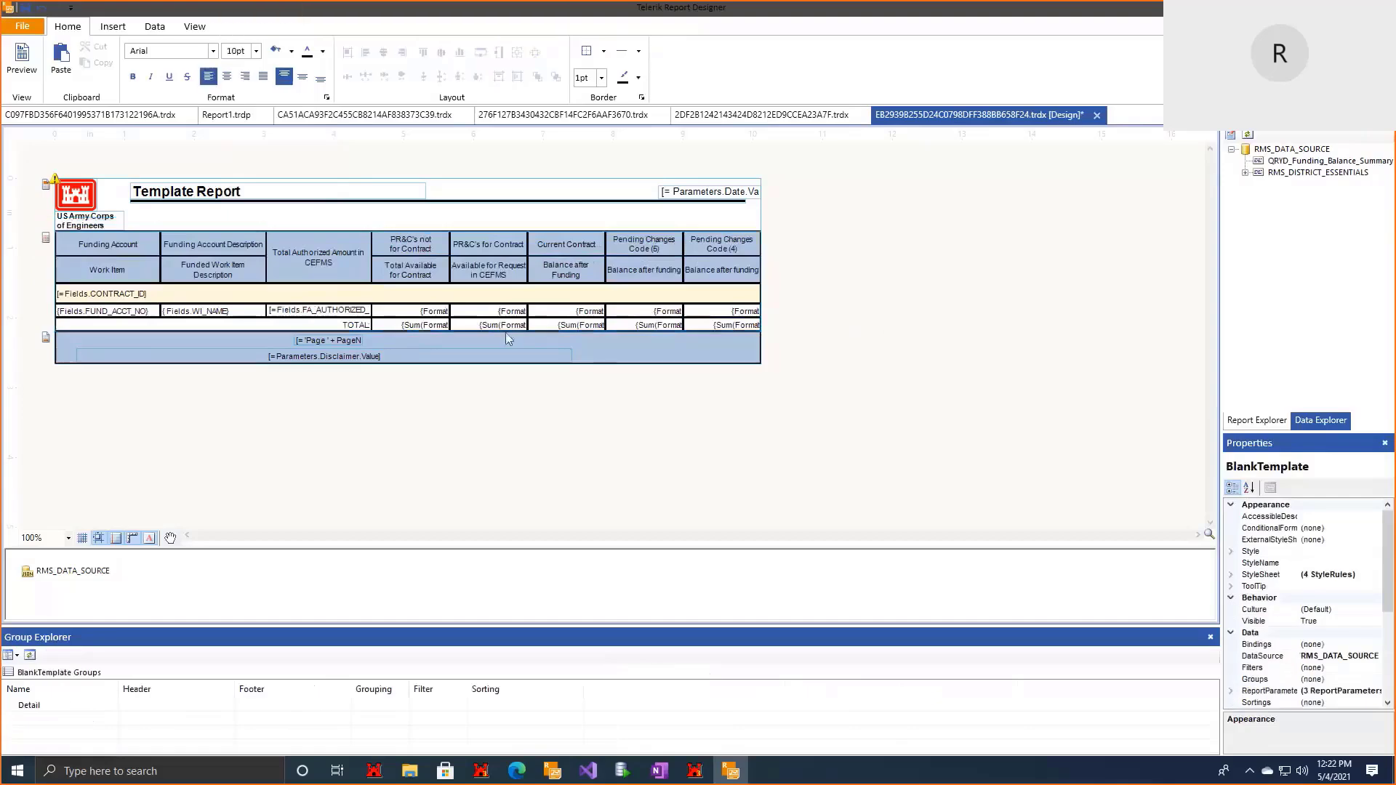
Step: Preview the resized report, and switch to FastReport to preview the original Funding Balance Summary report
{"action": "left_click", "coordinate": [21, 58]}
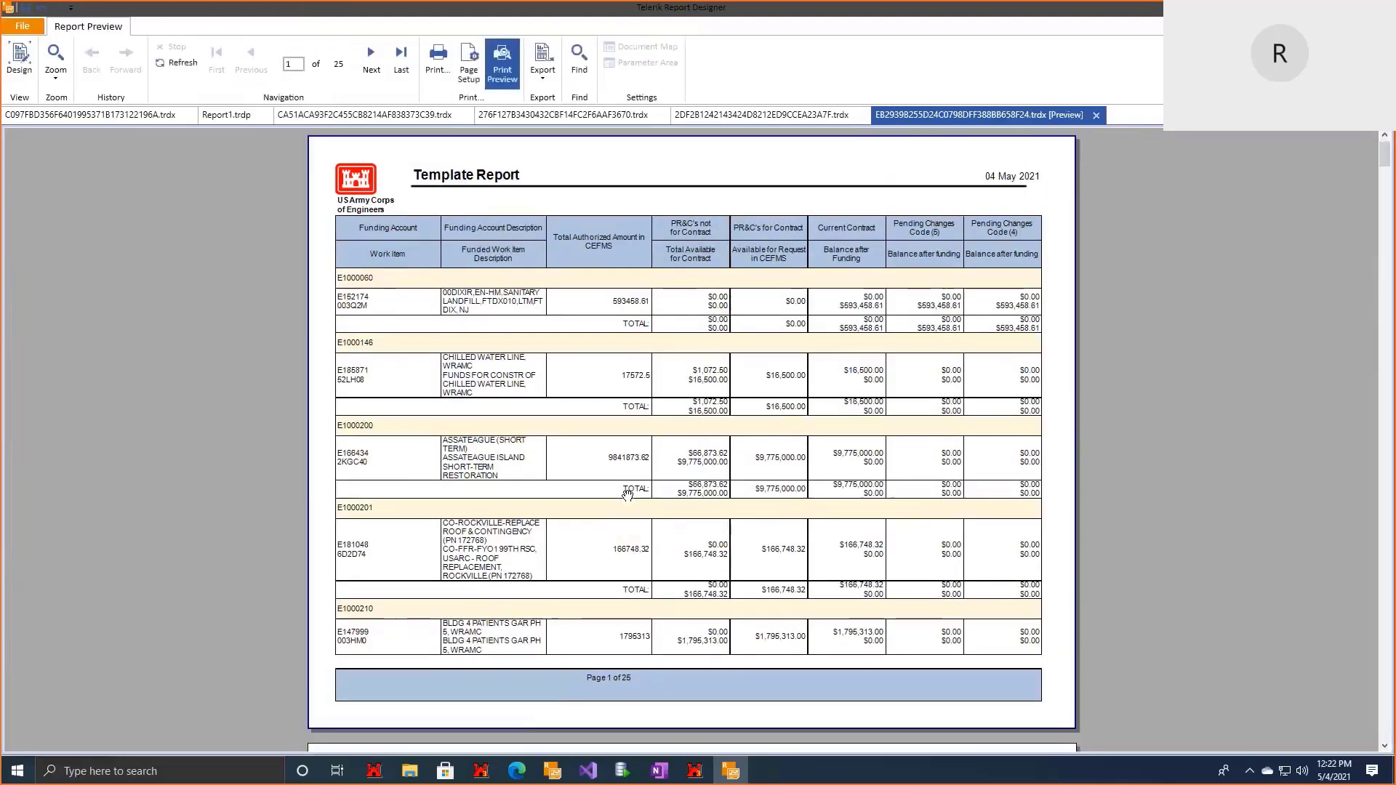
{"action": "double_click", "coordinate": [1131, 9]}
{"action": "left_click_drag", "start_coordinate": [550, 449], "coordinate": [730, 432]}
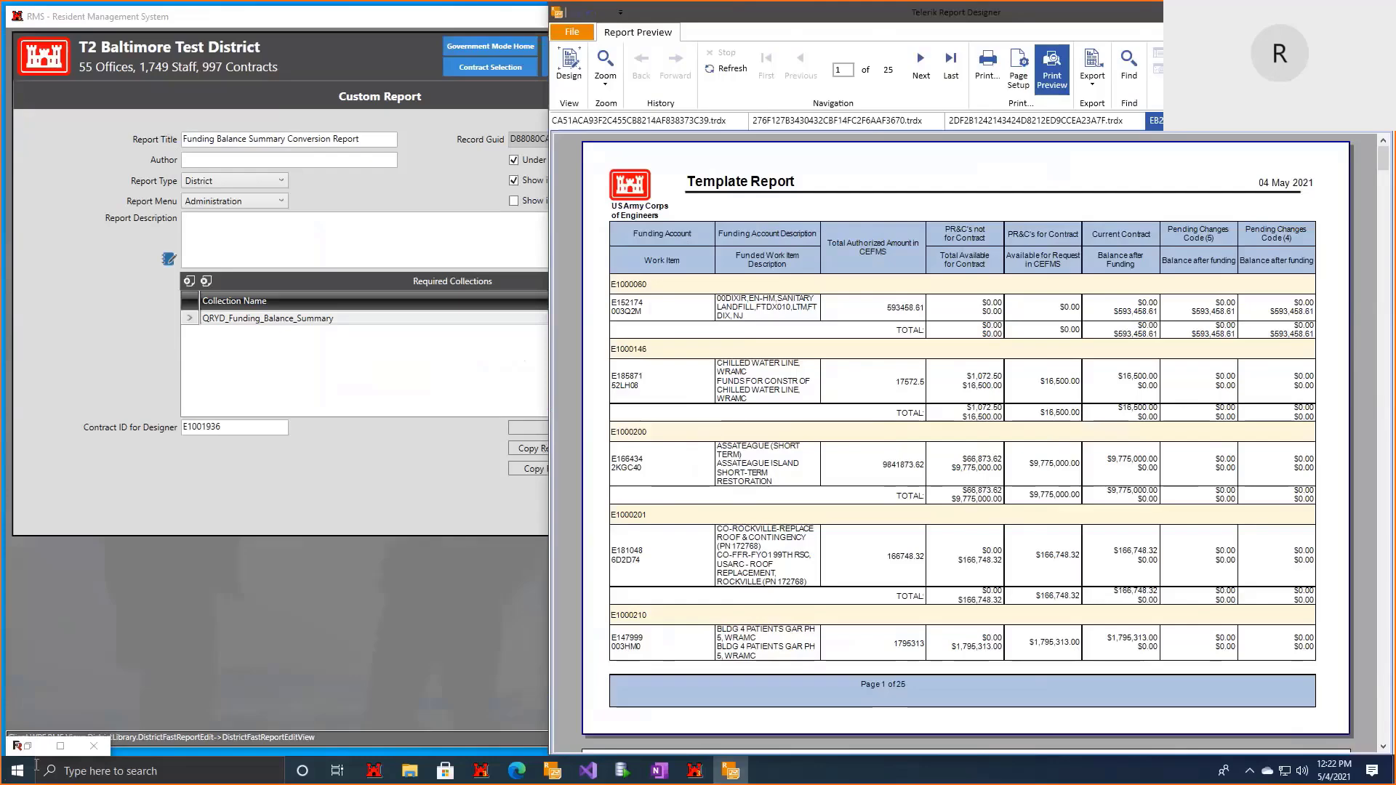
{"action": "left_click", "coordinate": [60, 745]}
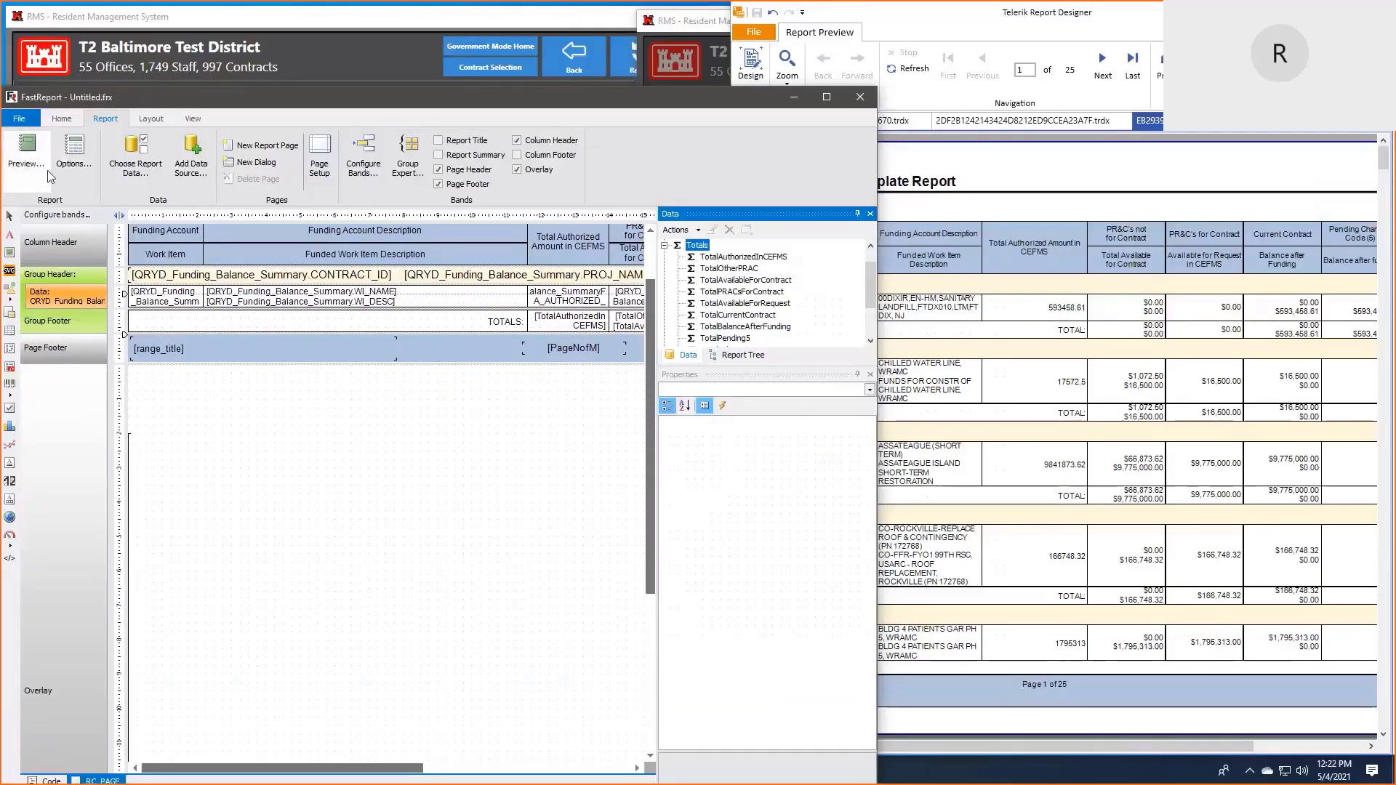
{"action": "left_click", "coordinate": [48, 173]}
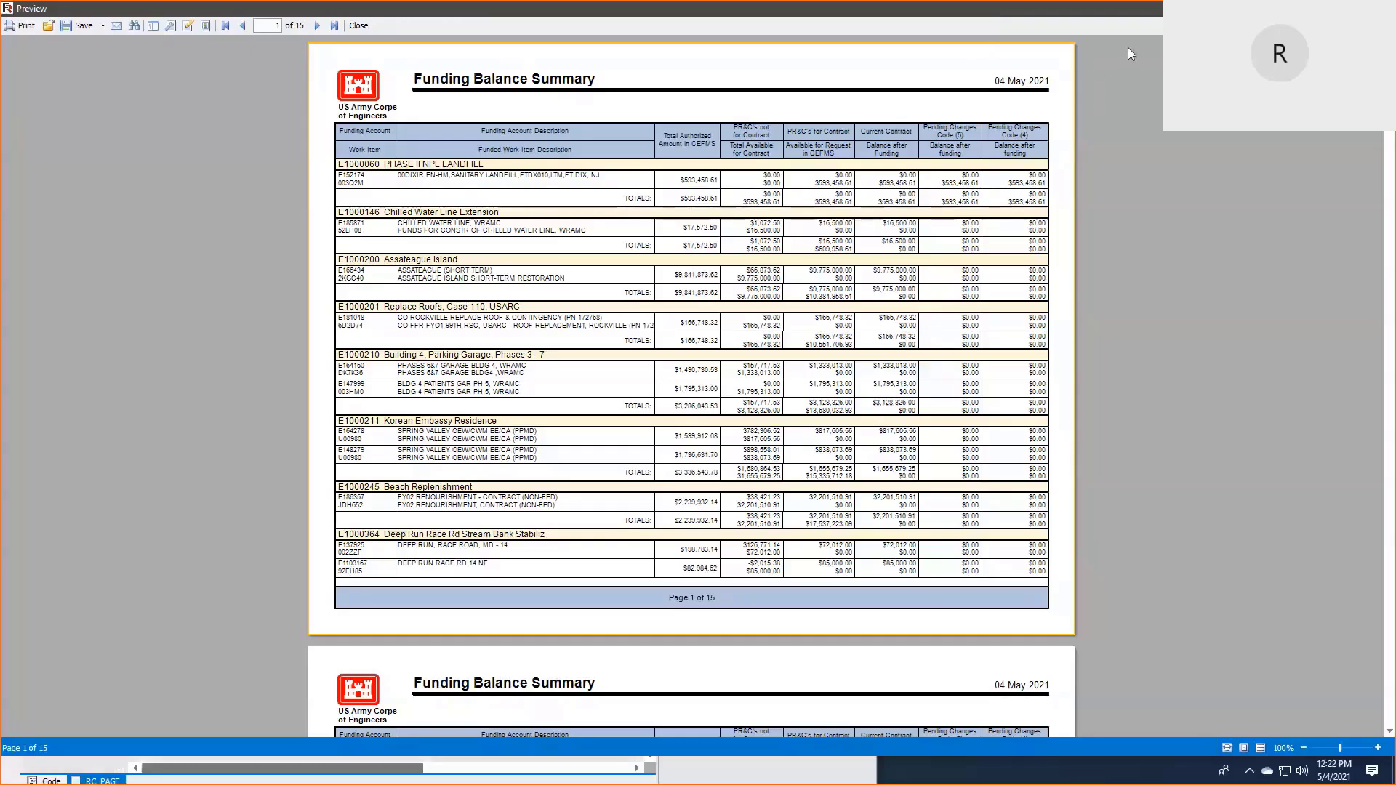
Step: Arrange the original and recreated report previews side by side, compare their layout and number formats, and close the original's preview
{"action": "left_click", "coordinate": [1345, 9]}
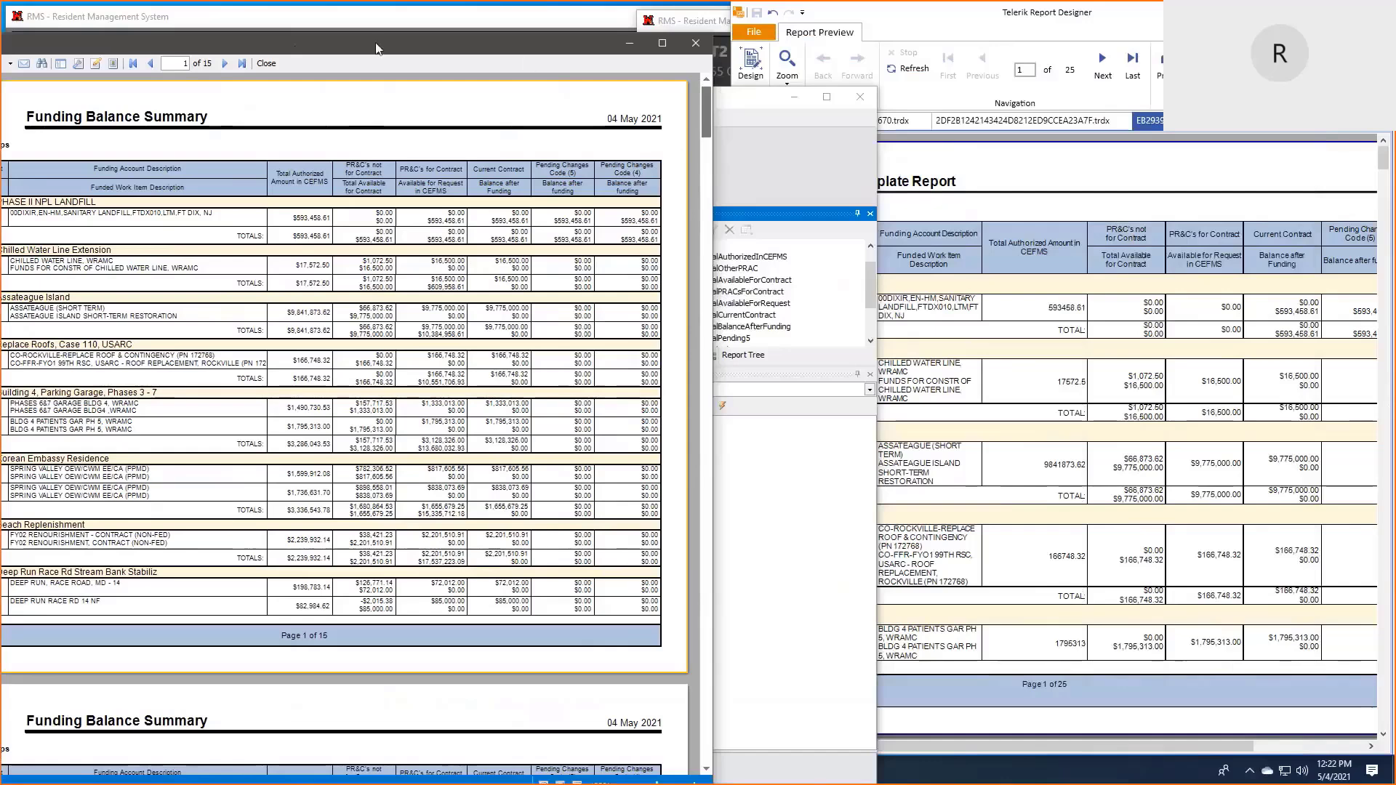
{"action": "left_click_drag", "start_coordinate": [377, 44], "coordinate": [460, 41]}
{"action": "left_click", "coordinate": [1037, 256]}
{"action": "left_click_drag", "start_coordinate": [735, 375], "coordinate": [788, 373]}
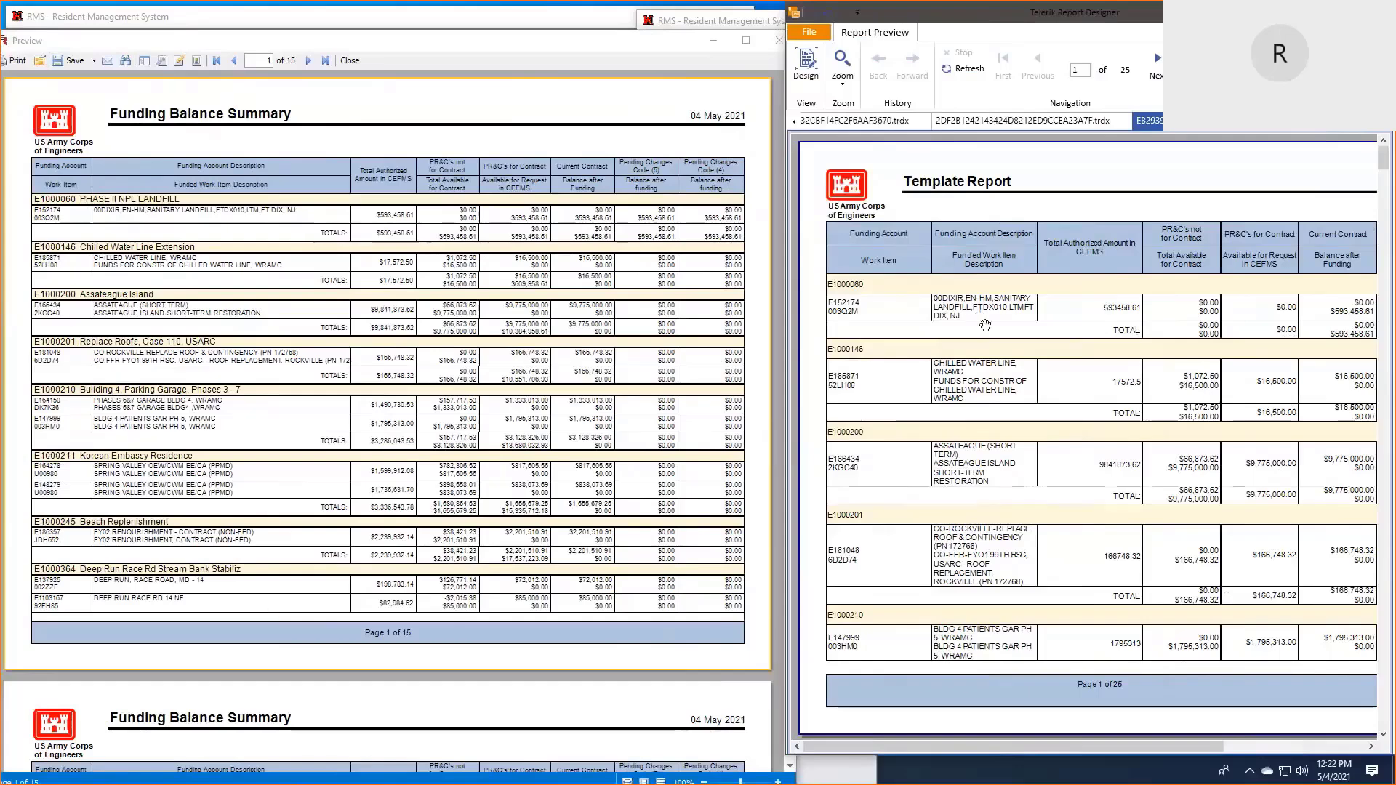
{"action": "left_click", "coordinate": [637, 133]}
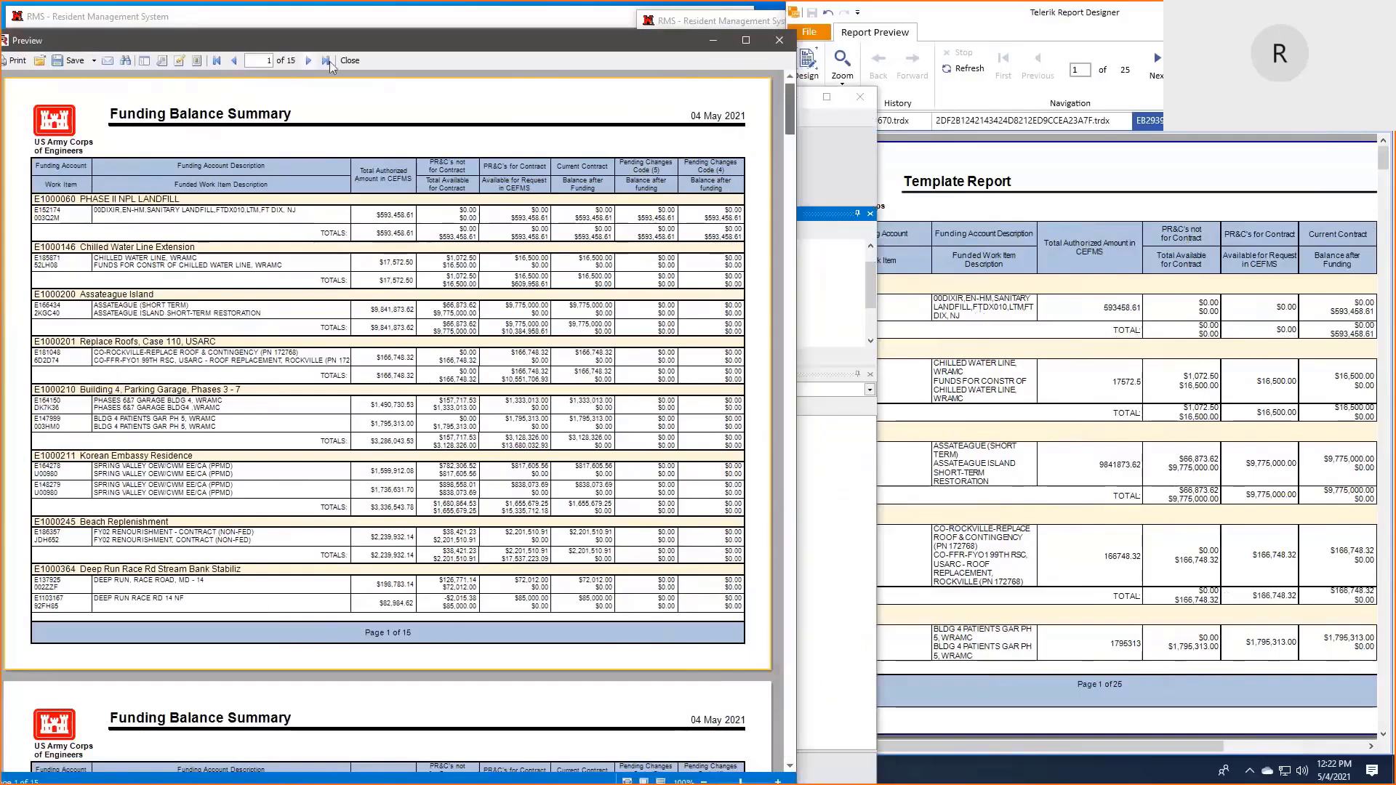
{"action": "left_click", "coordinate": [361, 64]}
Step: Close the original's preview, return the recreated report to design view, and format the Total Authorized Amount detail cell as Currency
{"action": "left_click", "coordinate": [1082, 316]}
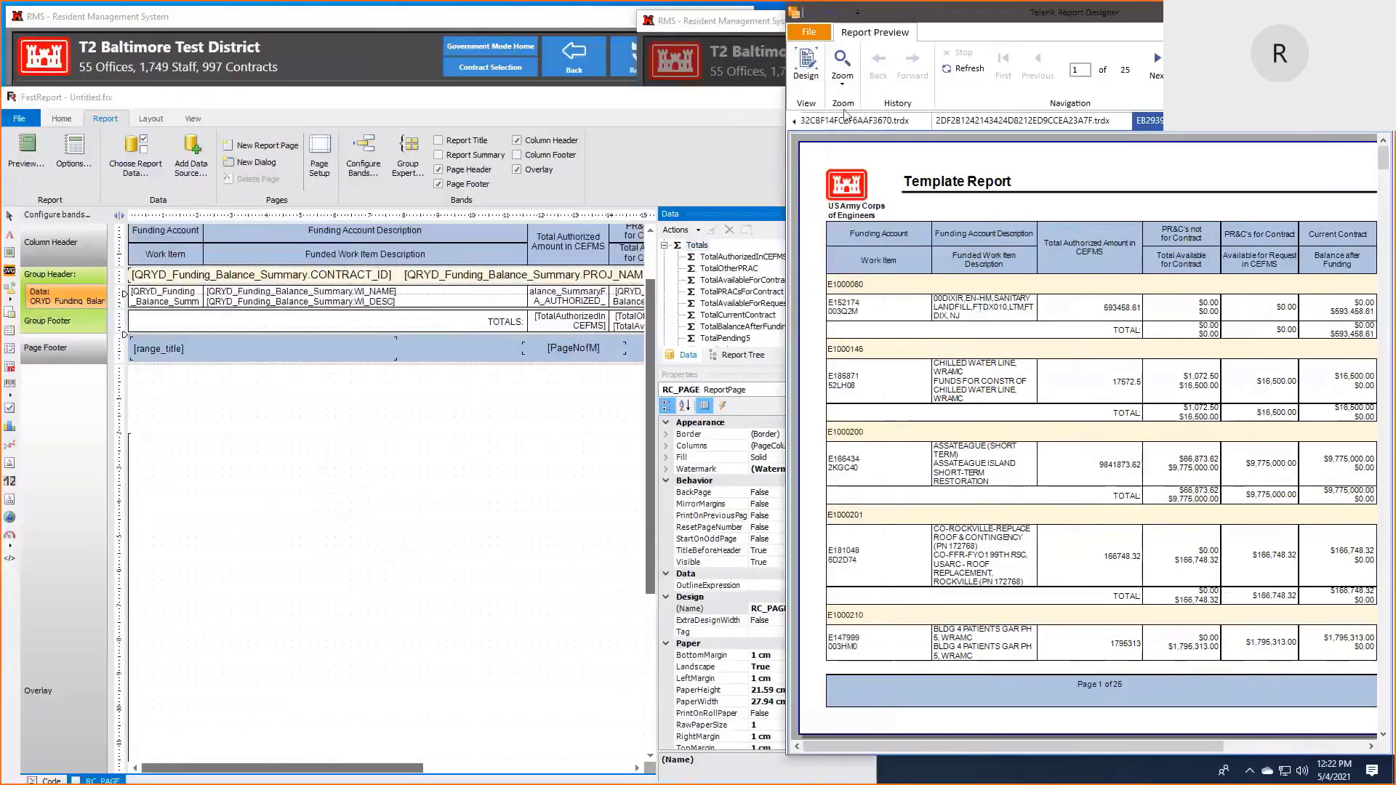
{"action": "left_click", "coordinate": [807, 70]}
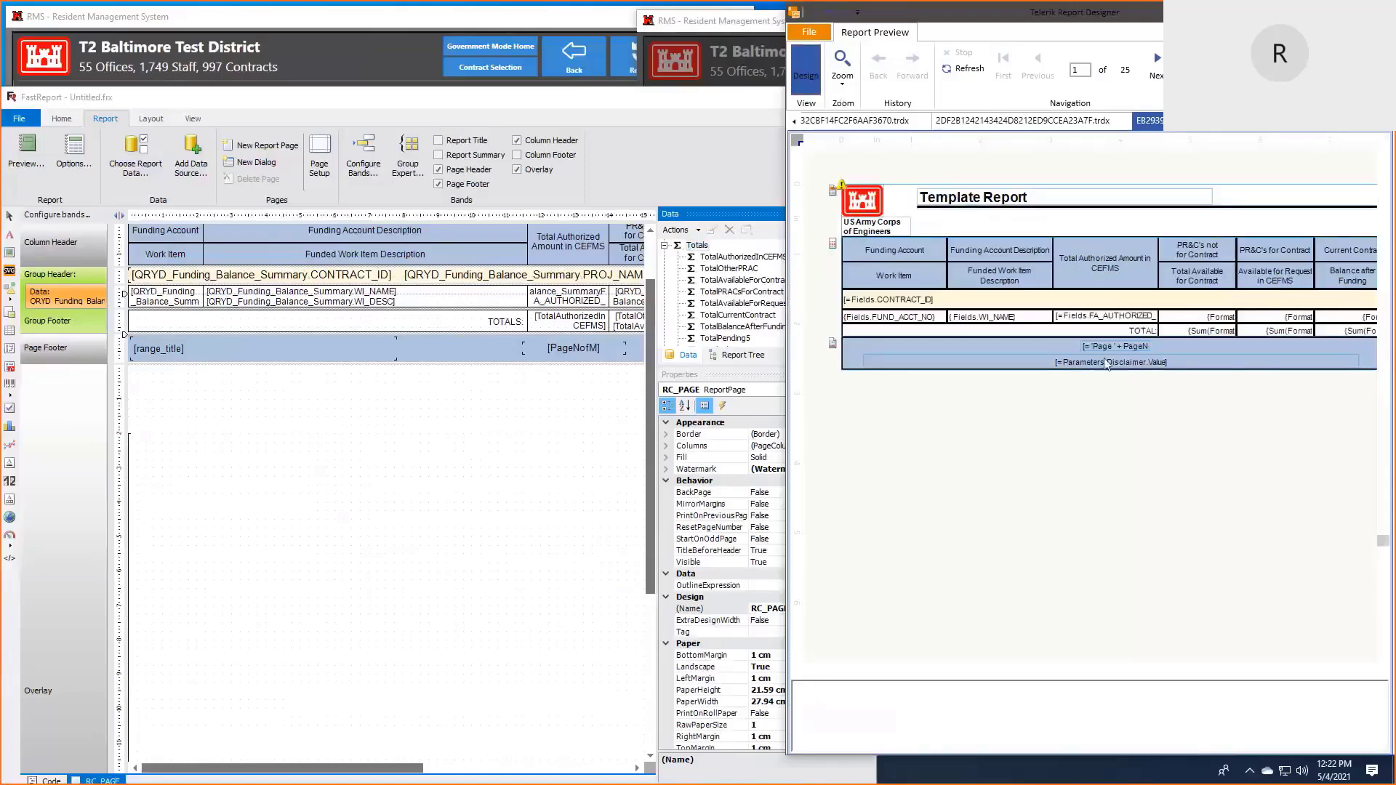
{"action": "right_click", "coordinate": [1099, 319]}
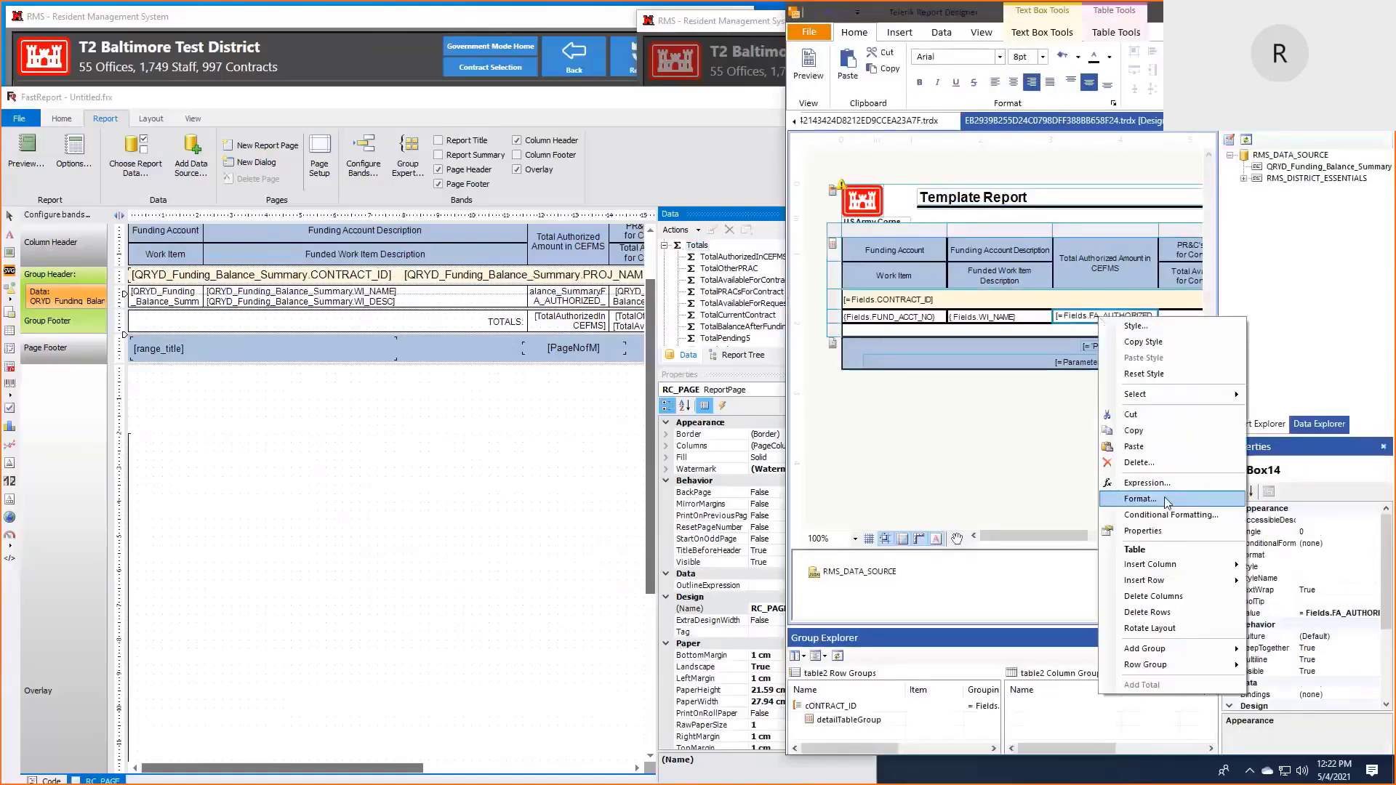
{"action": "left_click", "coordinate": [1140, 499]}
{"action": "left_click", "coordinate": [575, 337]}
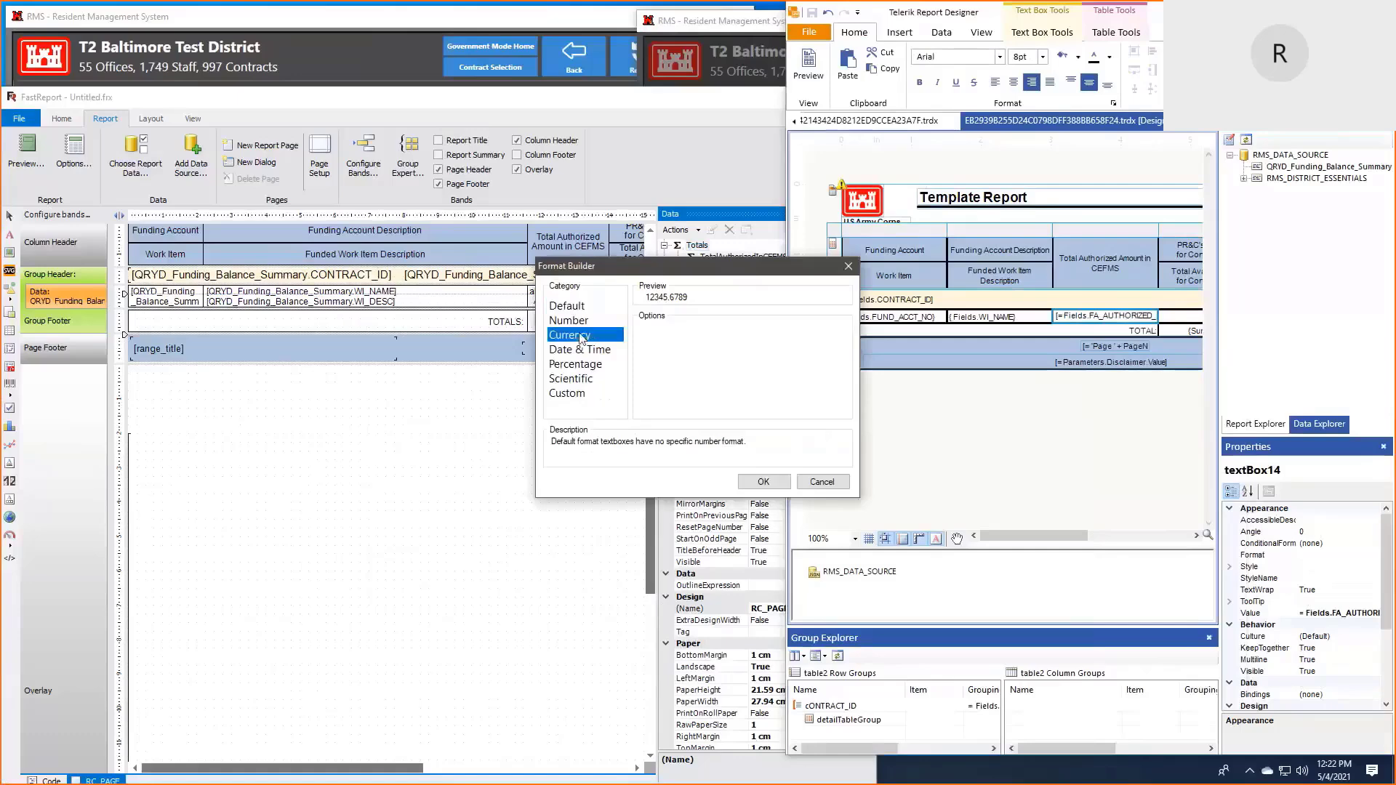
{"action": "left_click", "coordinate": [763, 482]}
Step: Change the group header cell's expression to {Fields.CONTRACT_ID} {Fields.PROJ_NAME}
{"action": "double_click", "coordinate": [985, 300]}
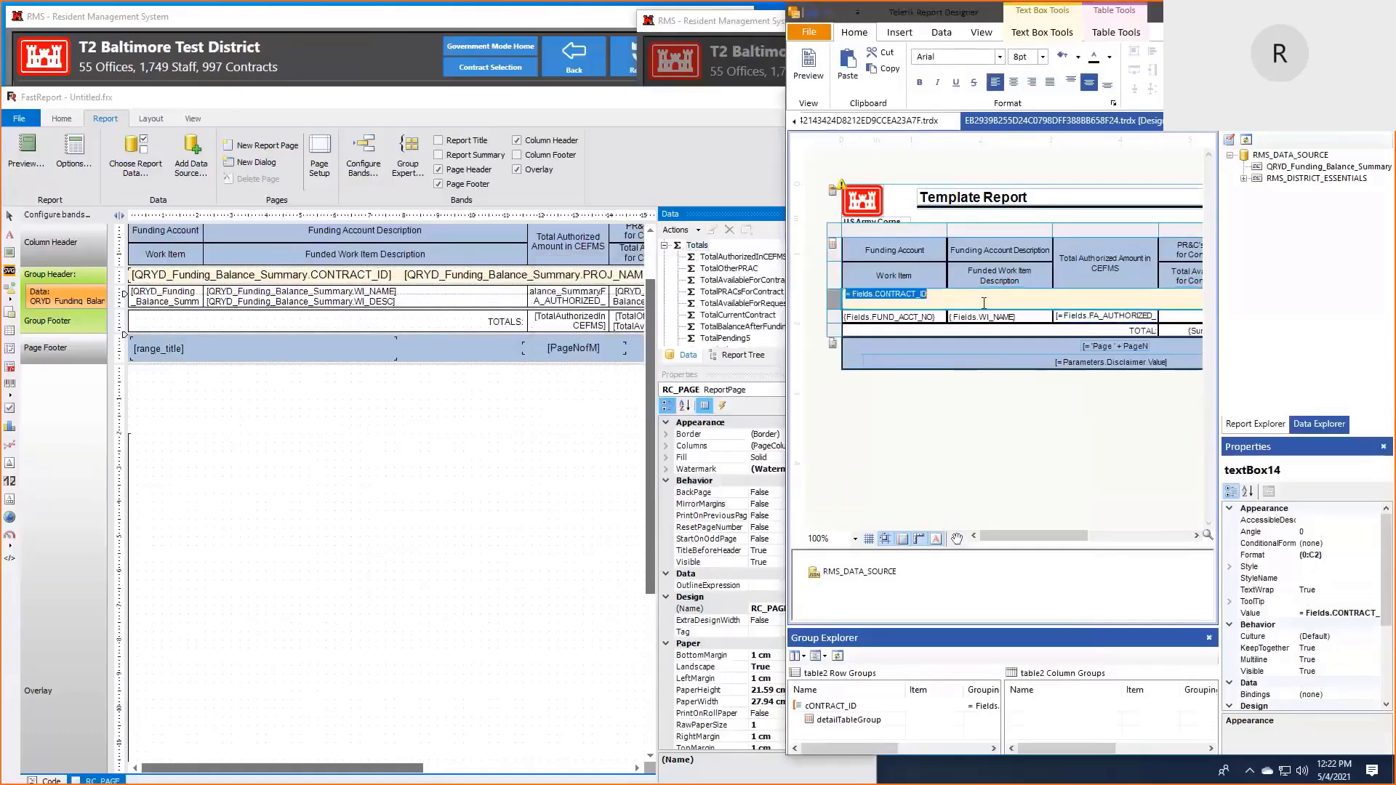
{"action": "key", "text": "Left"}
{"action": "type", "text": "{"}
{"action": "key", "text": "BackSpace"}
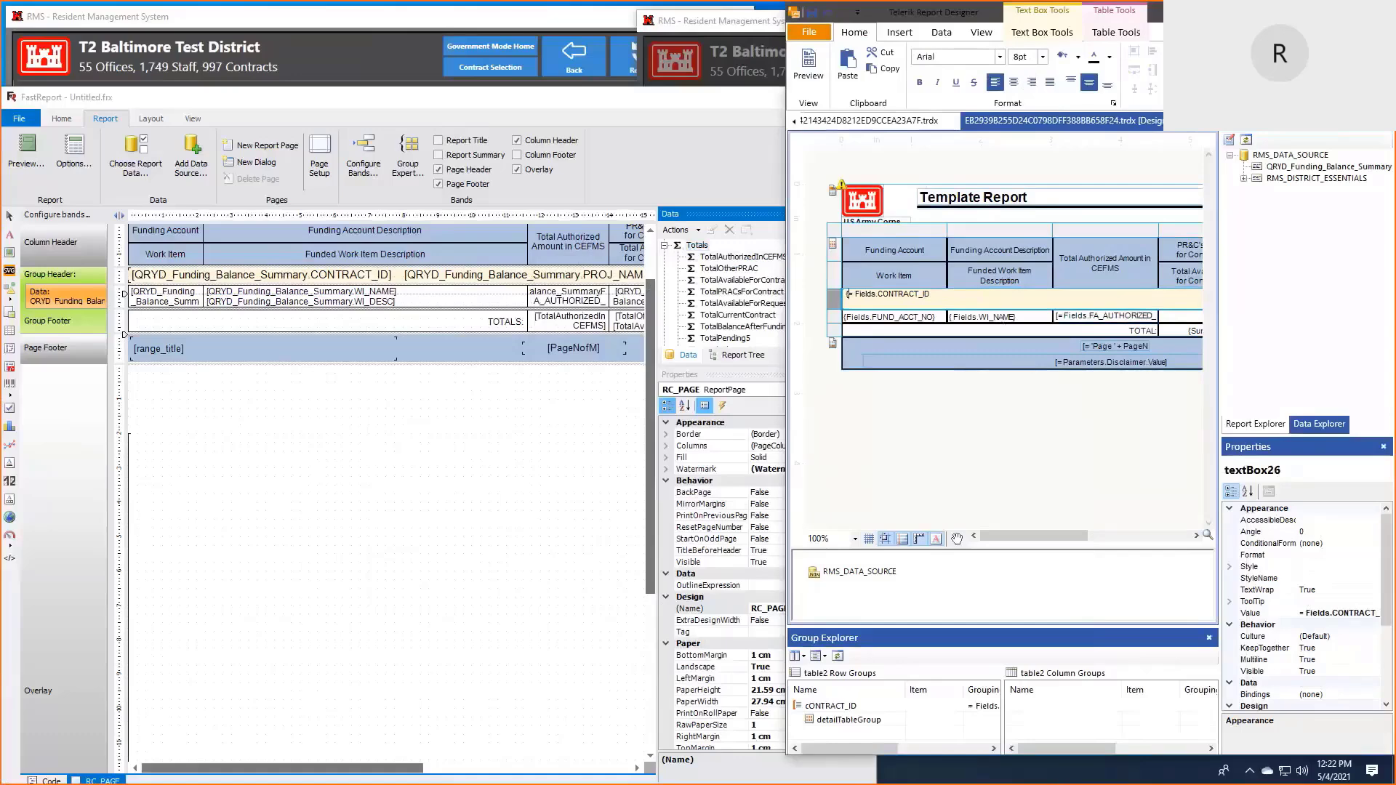
{"action": "key", "text": "Delete"}
{"action": "left_click", "coordinate": [1009, 416]}
Step: Preview the recreated report and the FastReport original side by side, and compare their group headers and currency formatting
{"action": "left_click", "coordinate": [808, 67]}
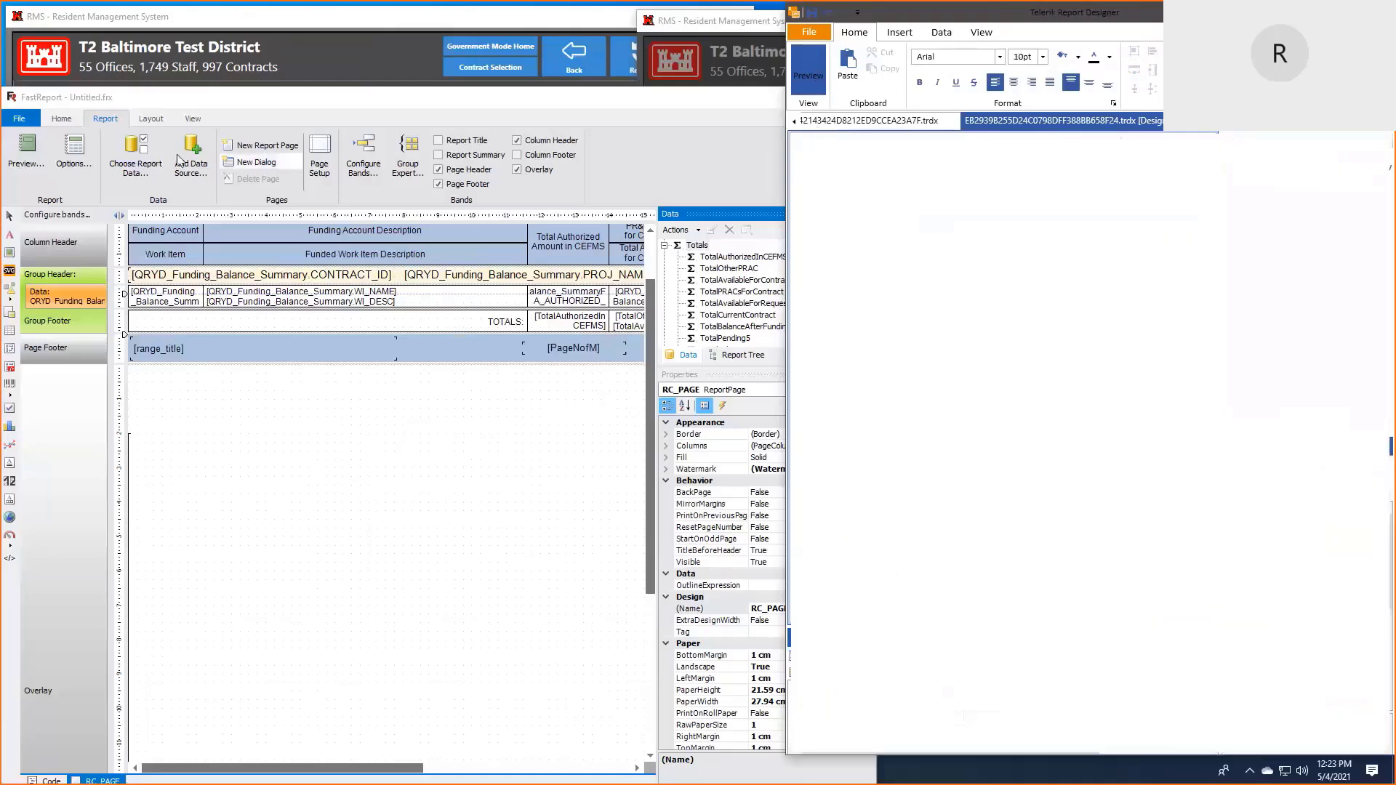
{"action": "left_click", "coordinate": [297, 121]}
{"action": "left_click", "coordinate": [27, 151]}
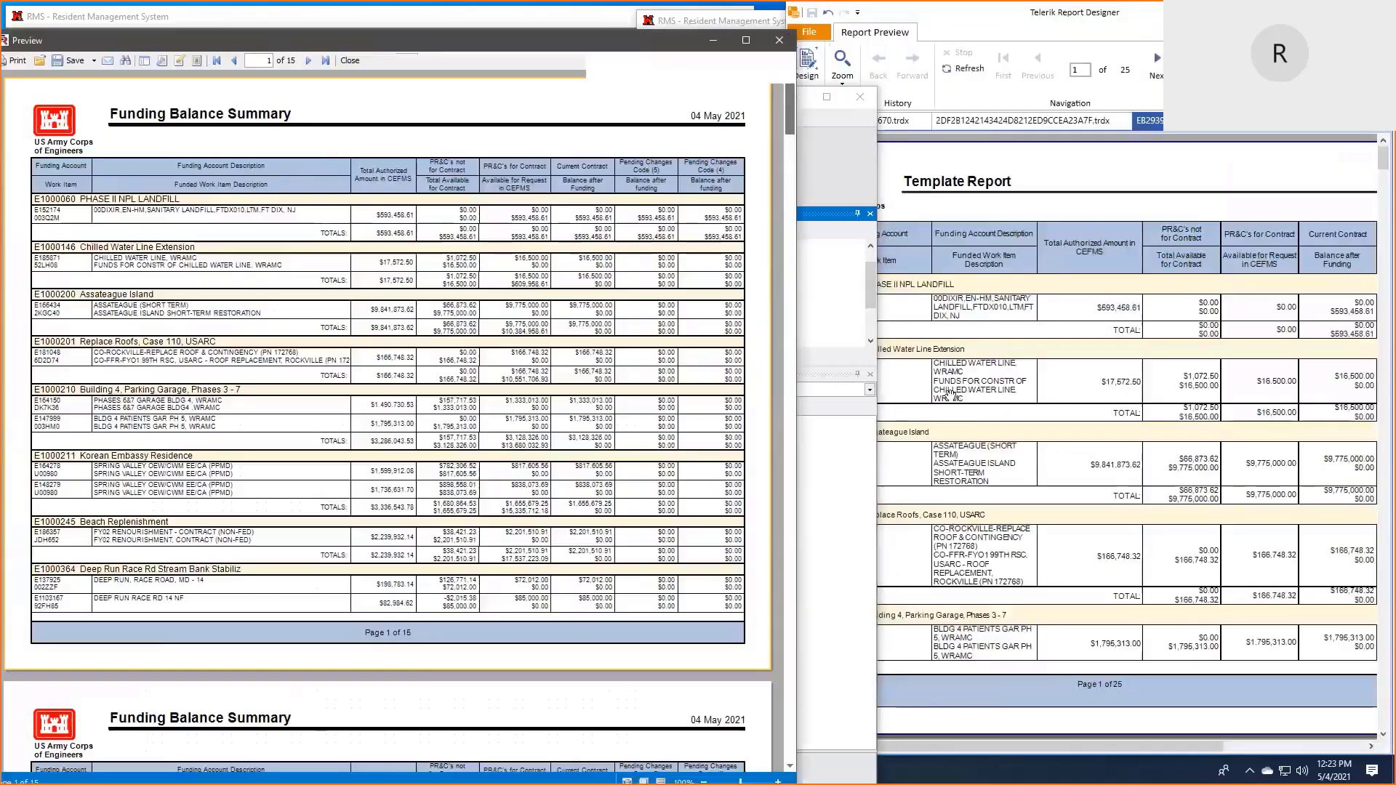
{"action": "left_click", "coordinate": [950, 395]}
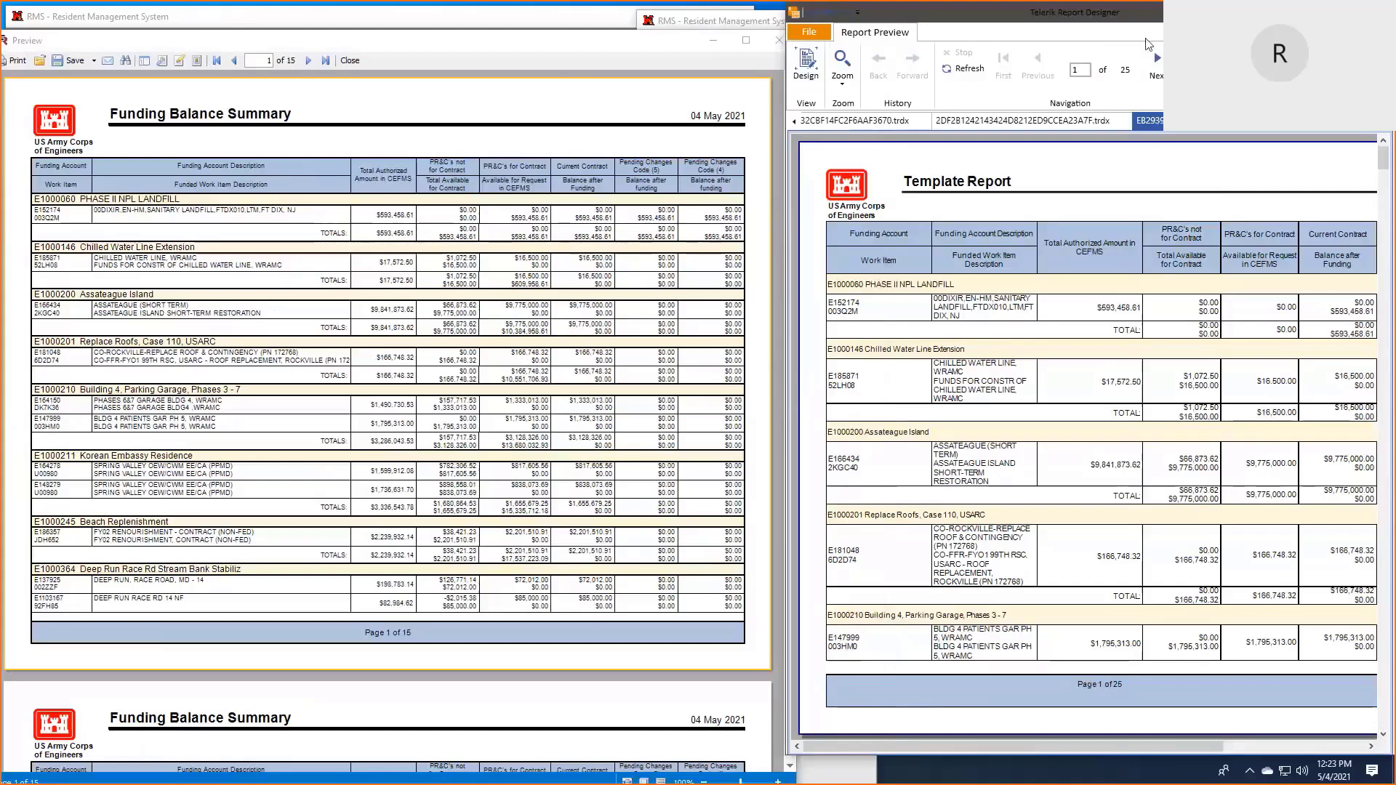
{"action": "left_click_drag", "start_coordinate": [1146, 44], "coordinate": [1089, 53]}
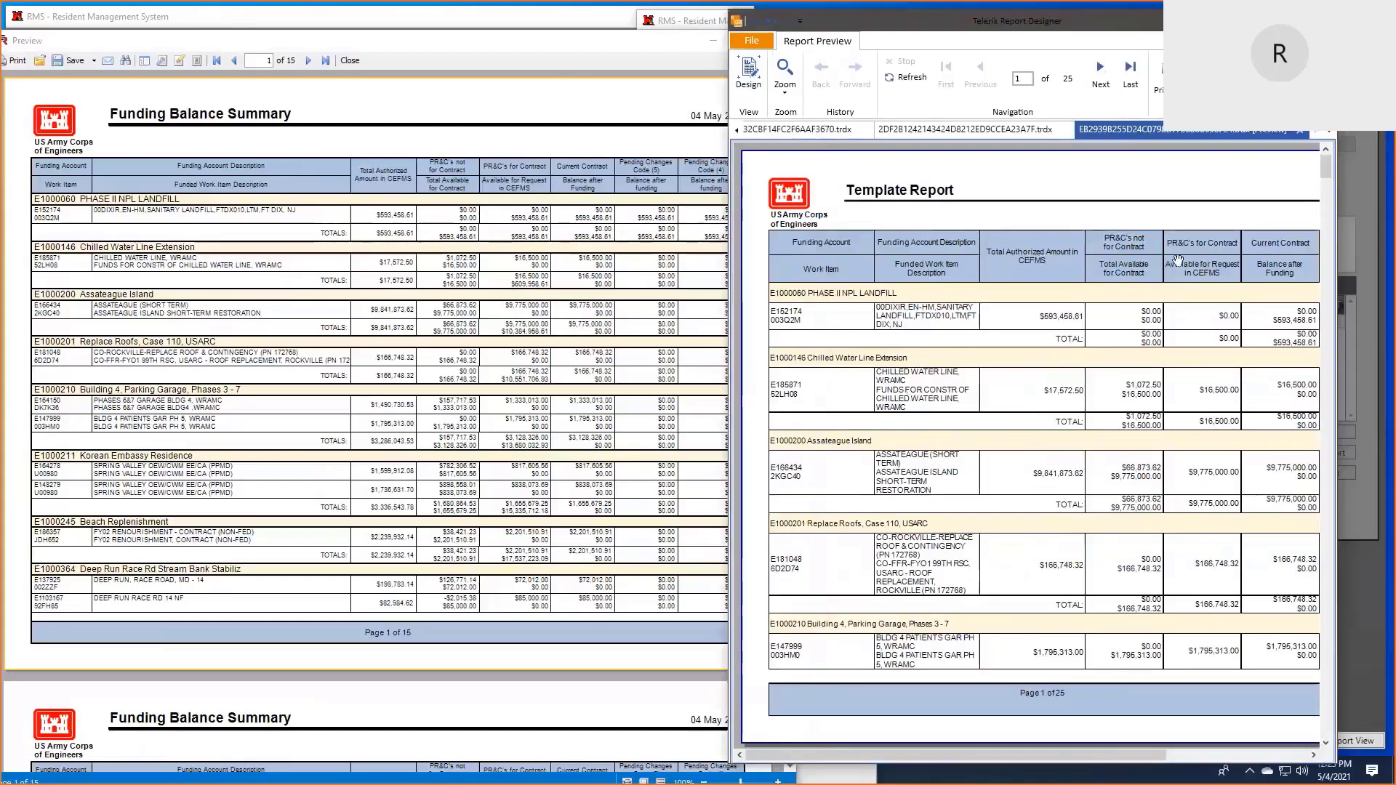
{"action": "scroll", "coordinate": [1099, 467], "scroll_direction": "down", "scroll_amount": 3}
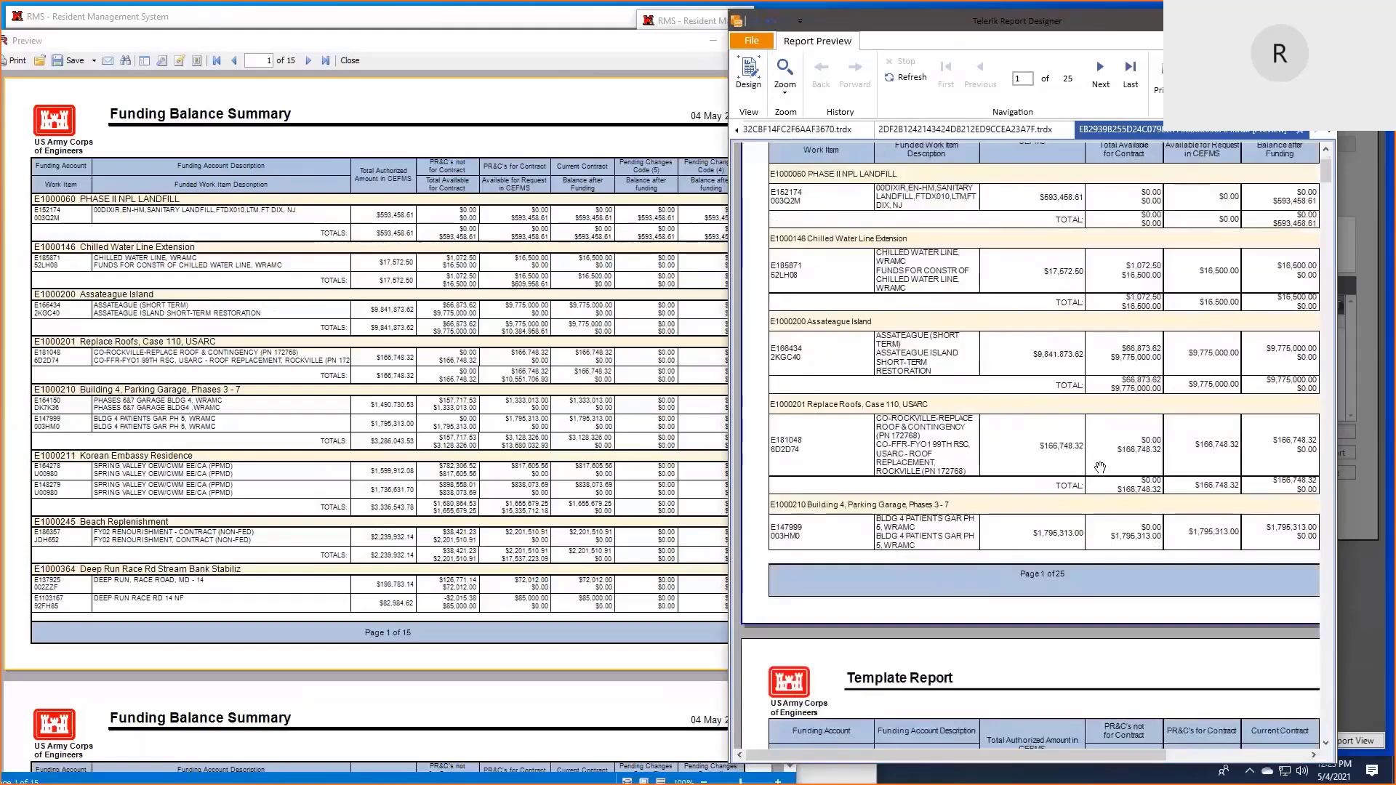
{"action": "scroll", "coordinate": [1028, 495], "scroll_direction": "up", "scroll_amount": 2}
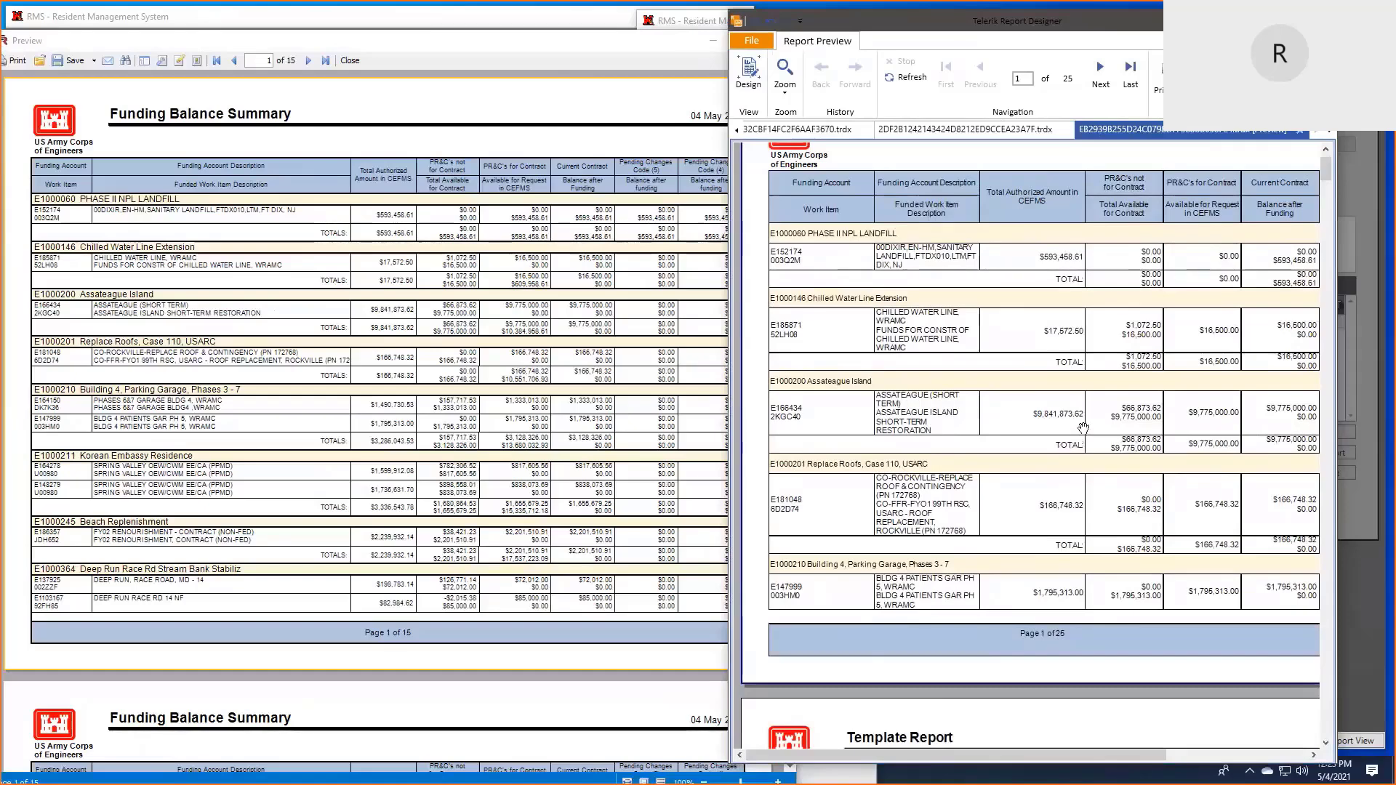
{"action": "scroll", "coordinate": [1083, 428], "scroll_direction": "up", "scroll_amount": 2}
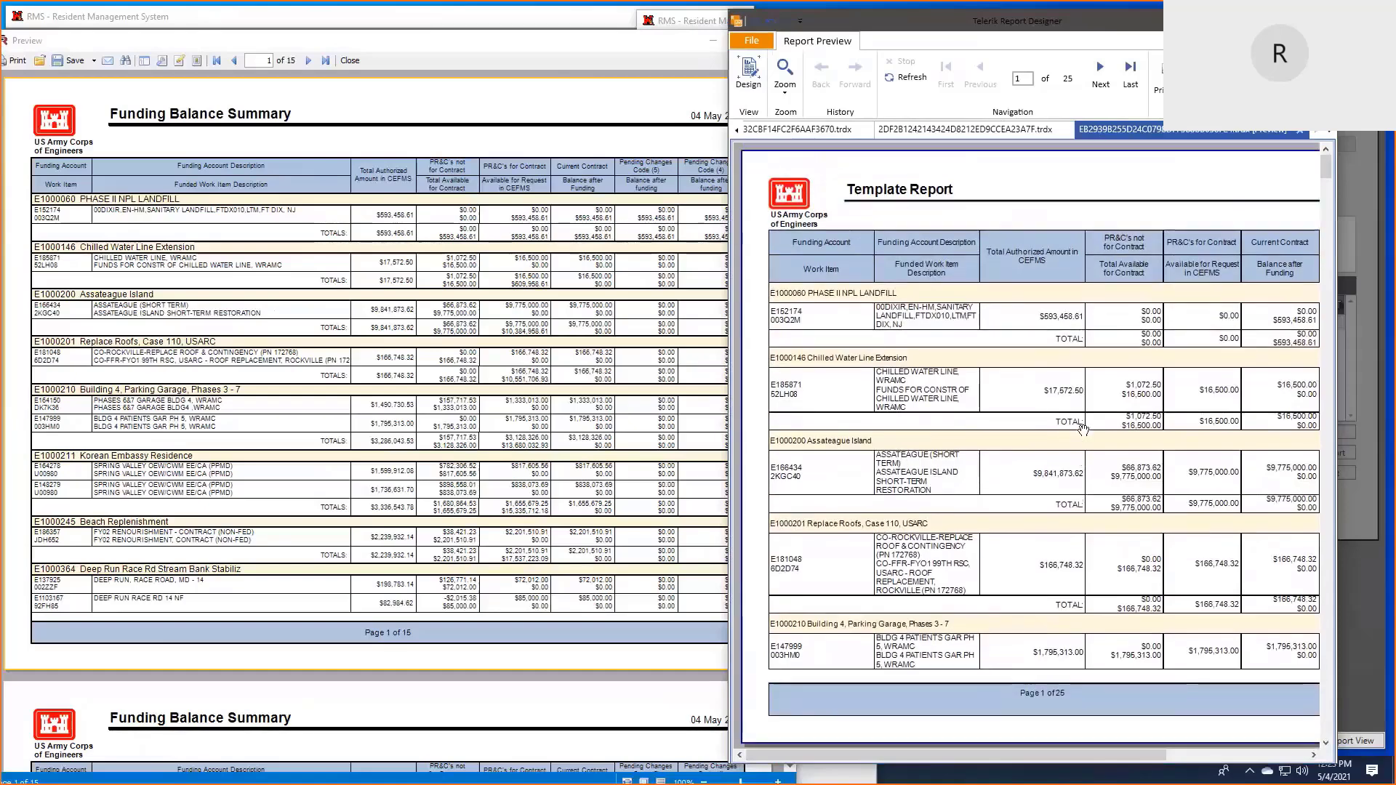
Step: Return the recreated report to design view and close the original report's preview in FastReport
{"action": "left_click", "coordinate": [757, 104]}
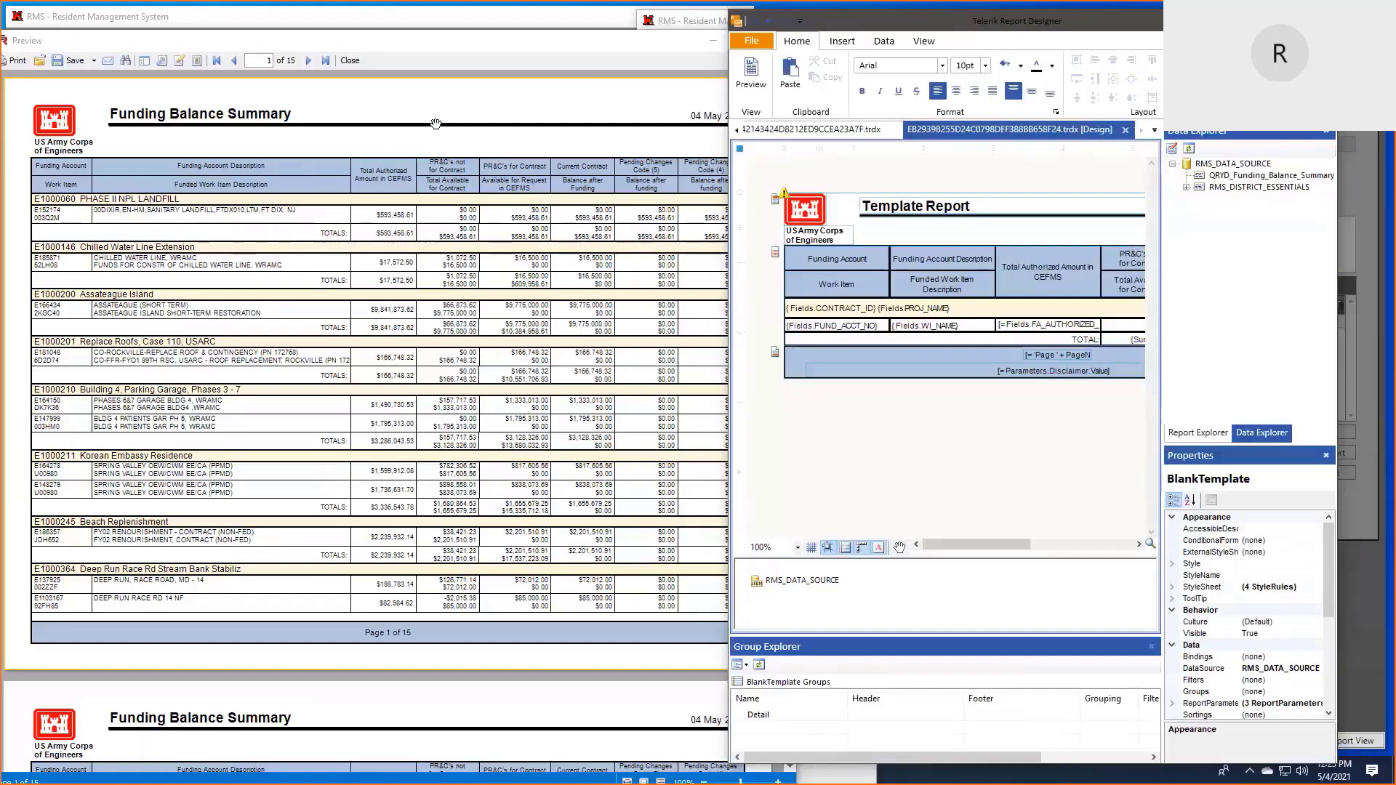
{"action": "left_click", "coordinate": [356, 75]}
{"action": "left_click", "coordinate": [350, 61]}
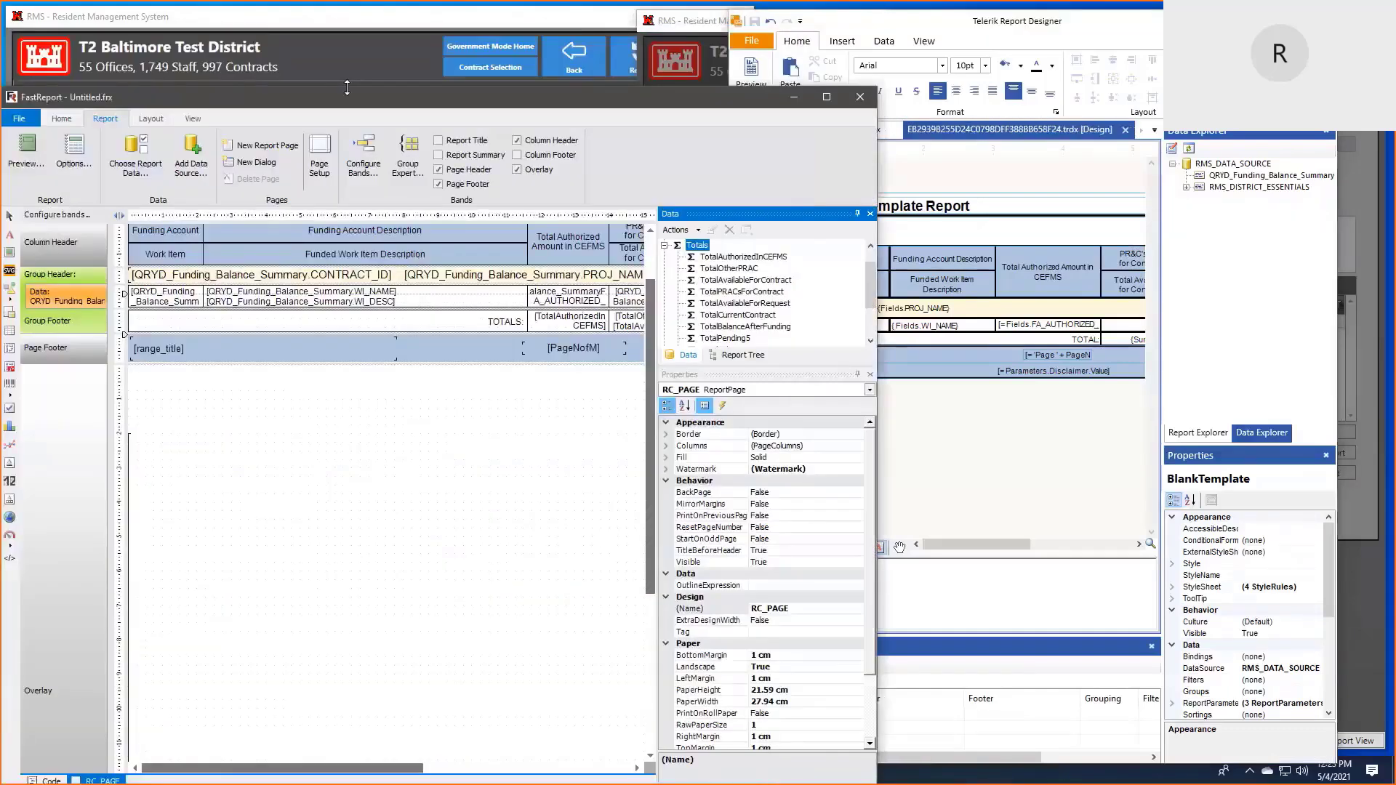
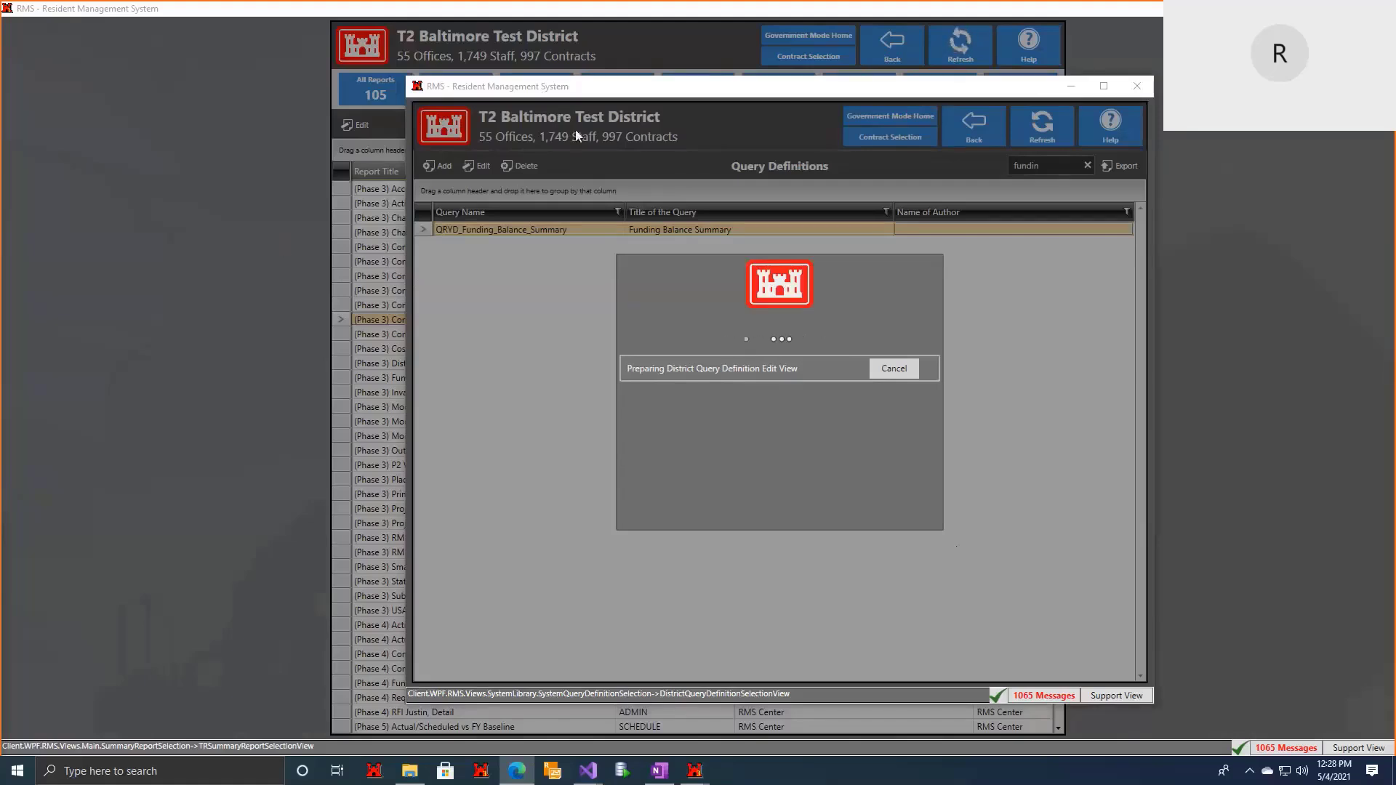
Step: Open the Contractor Listing summary report in RMS and arrange its window beside the Query Definitions window
{"action": "left_click", "coordinate": [378, 436]}
{"action": "left_click", "coordinate": [789, 433]}
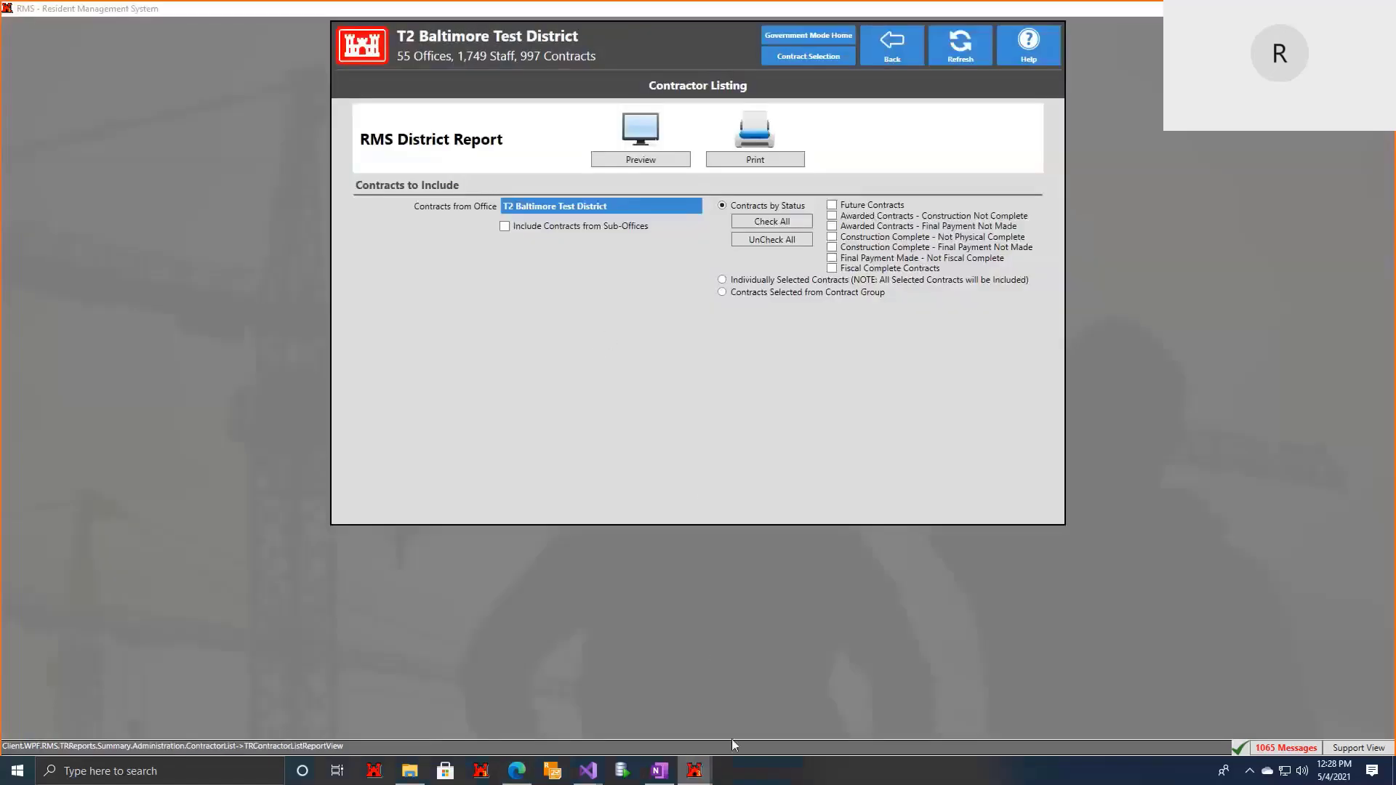
{"action": "left_click_drag", "start_coordinate": [740, 383], "coordinate": [739, 95]}
{"action": "left_click", "coordinate": [692, 772]}
{"action": "left_click", "coordinate": [661, 736]}
{"action": "left_click_drag", "start_coordinate": [836, 81], "coordinate": [1158, 81]}
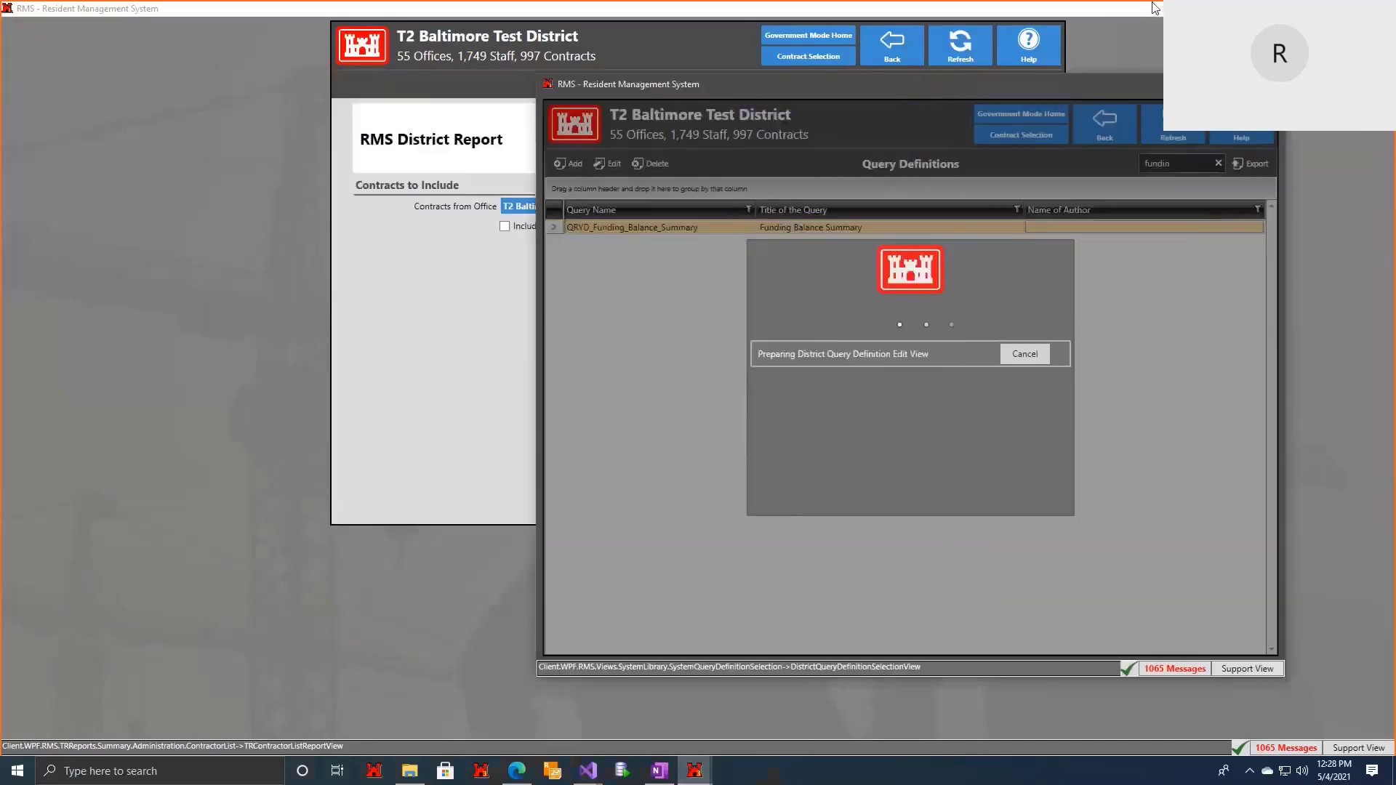
{"action": "left_click_drag", "start_coordinate": [1153, 7], "coordinate": [596, 52]}
{"action": "left_click_drag", "start_coordinate": [908, 84], "coordinate": [1031, 61]}
{"action": "left_click_drag", "start_coordinate": [656, 348], "coordinate": [785, 347]}
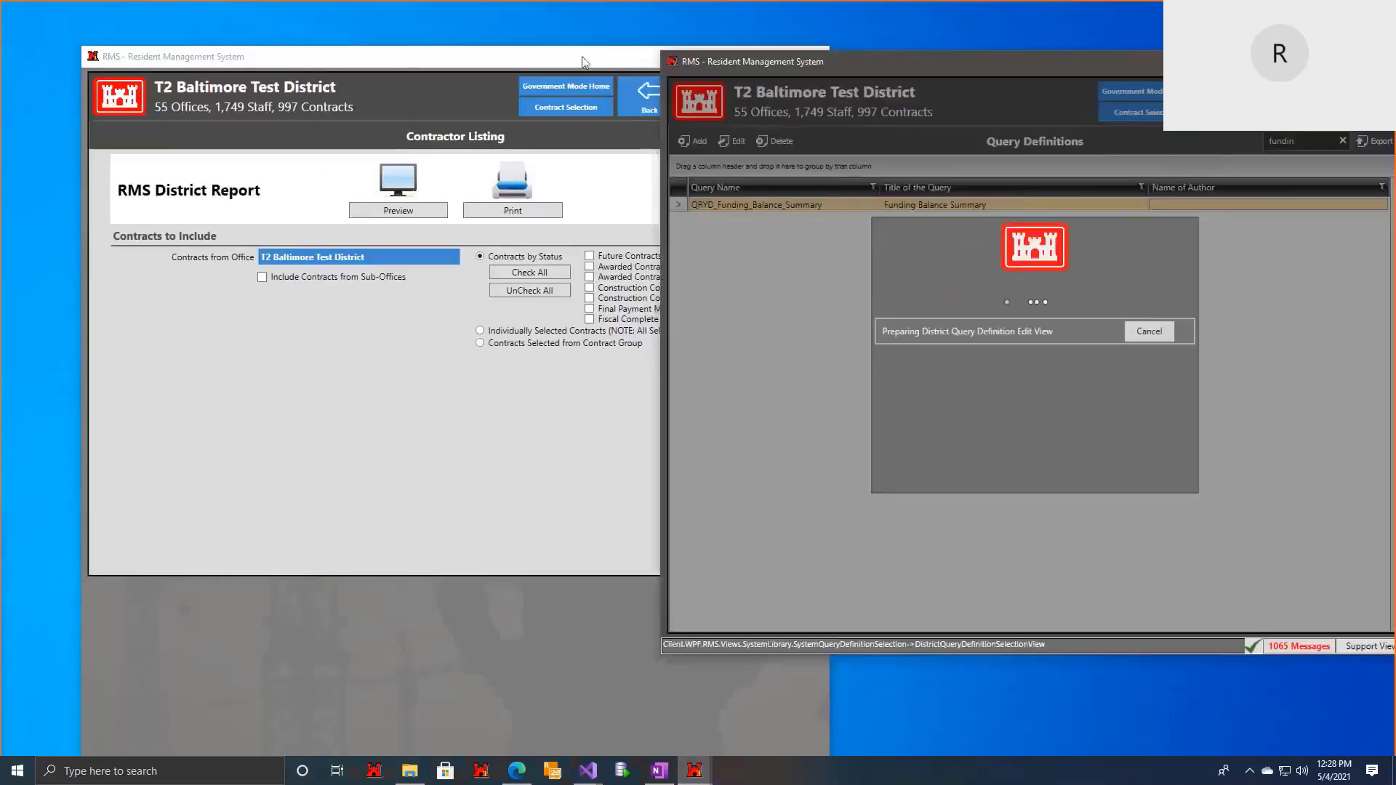
{"action": "left_click_drag", "start_coordinate": [582, 57], "coordinate": [544, 13]}
{"action": "left_click_drag", "start_coordinate": [791, 252], "coordinate": [634, 260]}
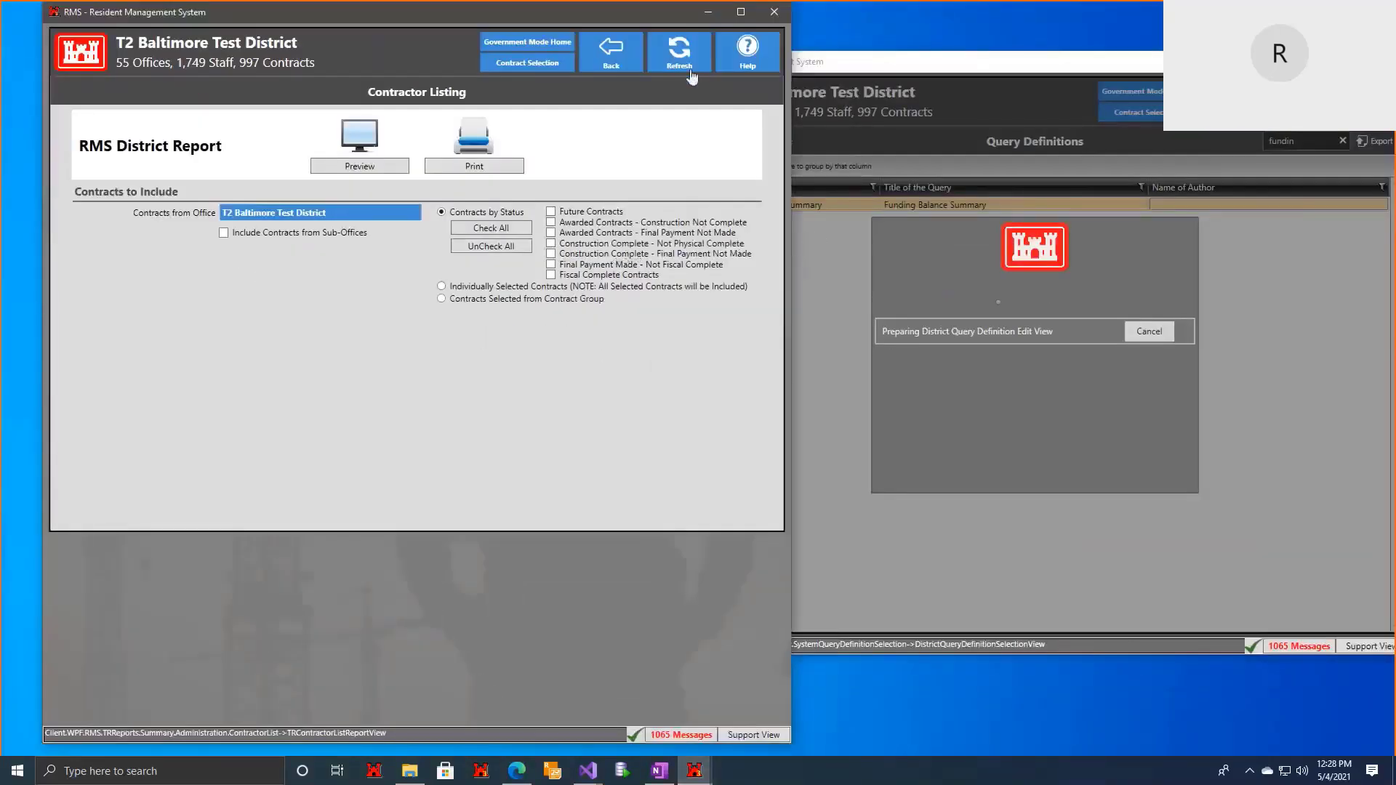
{"action": "left_click_drag", "start_coordinate": [433, 24], "coordinate": [407, 27]}
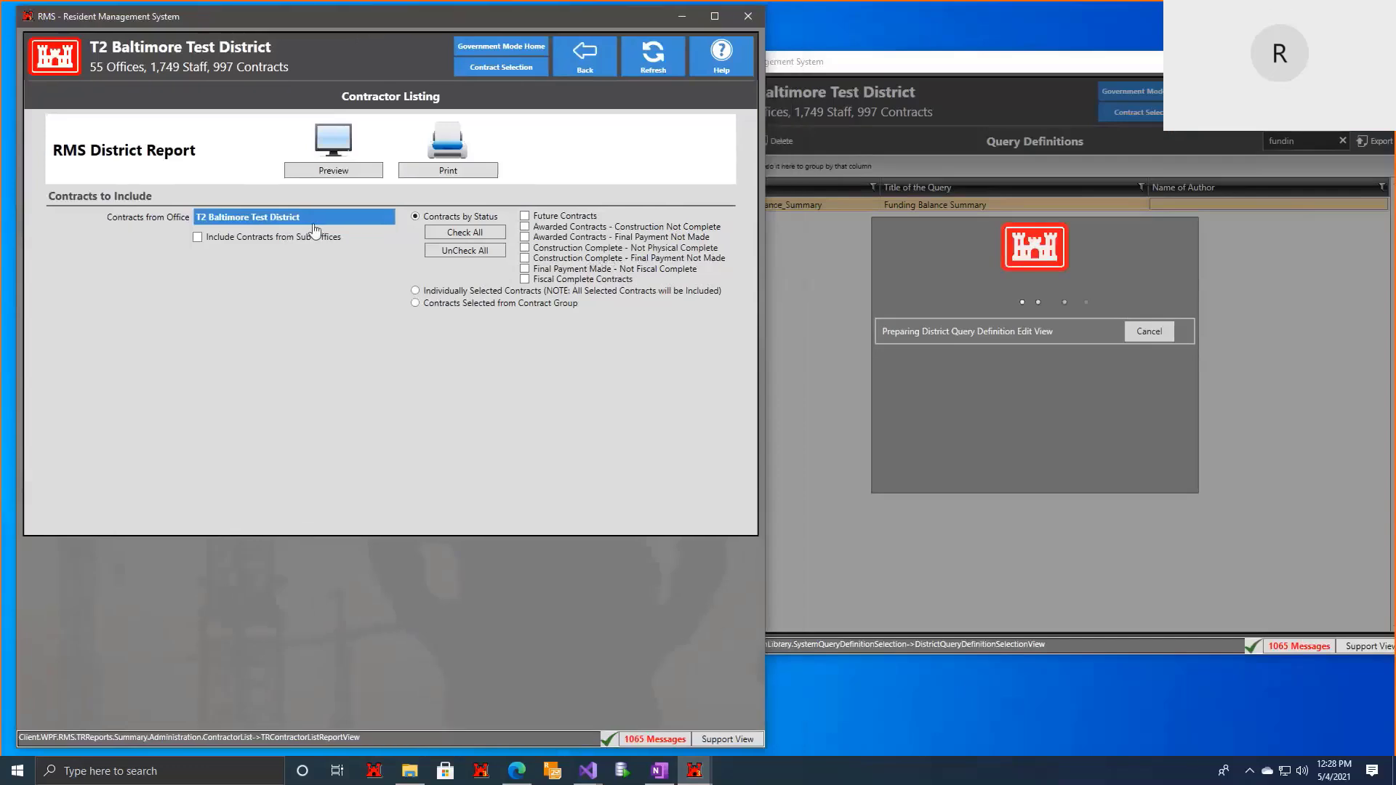
Step: Preview the Contractor Listing report for future contracts, look over the available export formats, and close the report viewer
{"action": "left_click", "coordinate": [359, 172]}
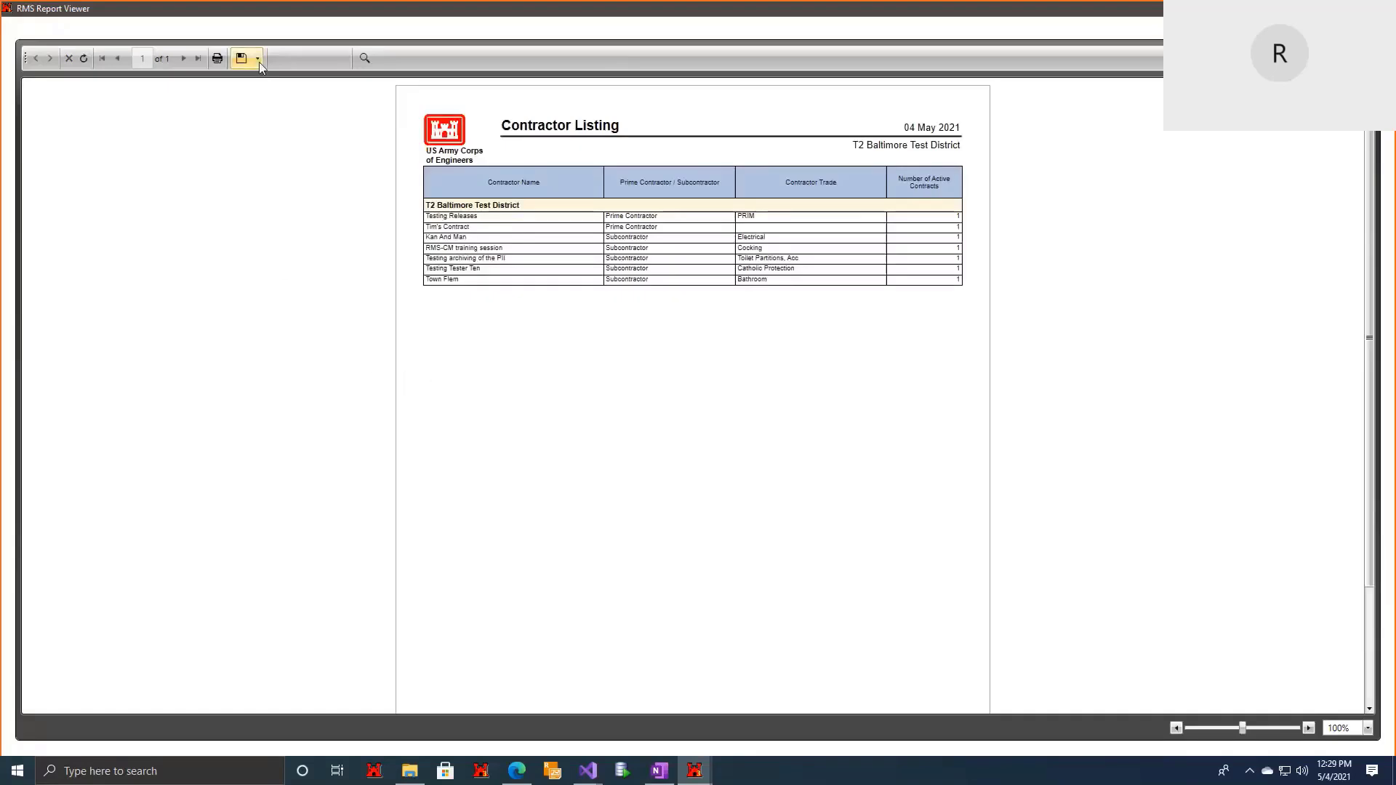
{"action": "left_click", "coordinate": [258, 61]}
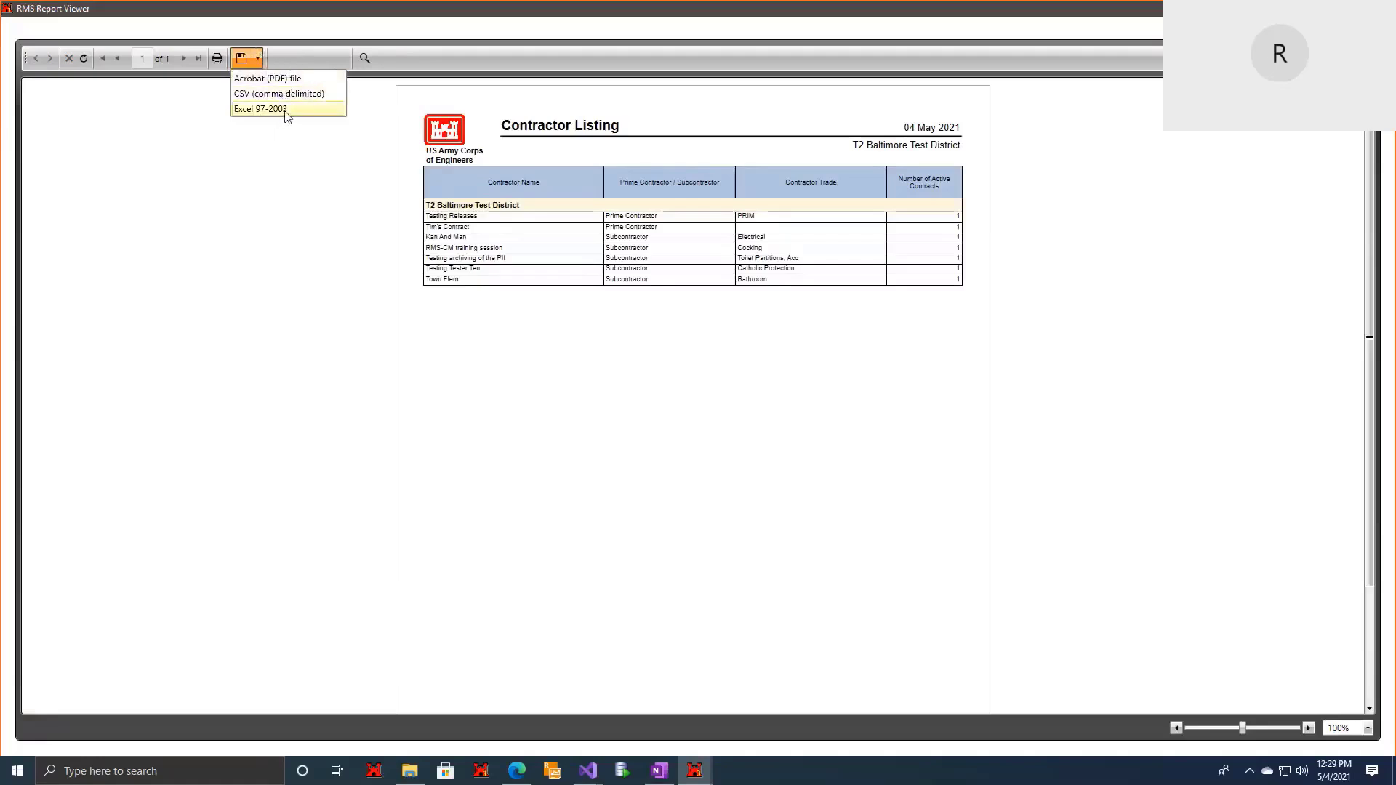
{"action": "left_click", "coordinate": [385, 13]}
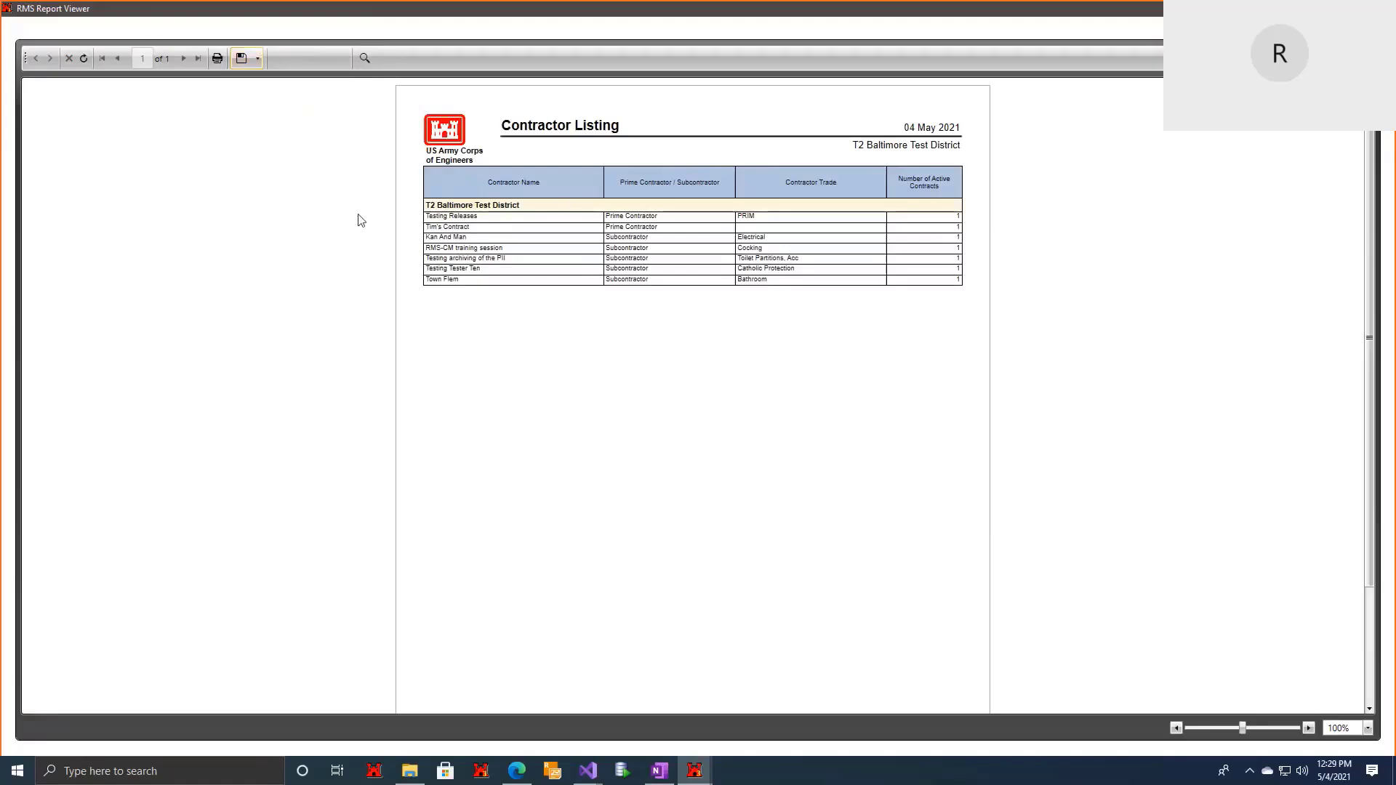
{"action": "left_click", "coordinate": [258, 60]}
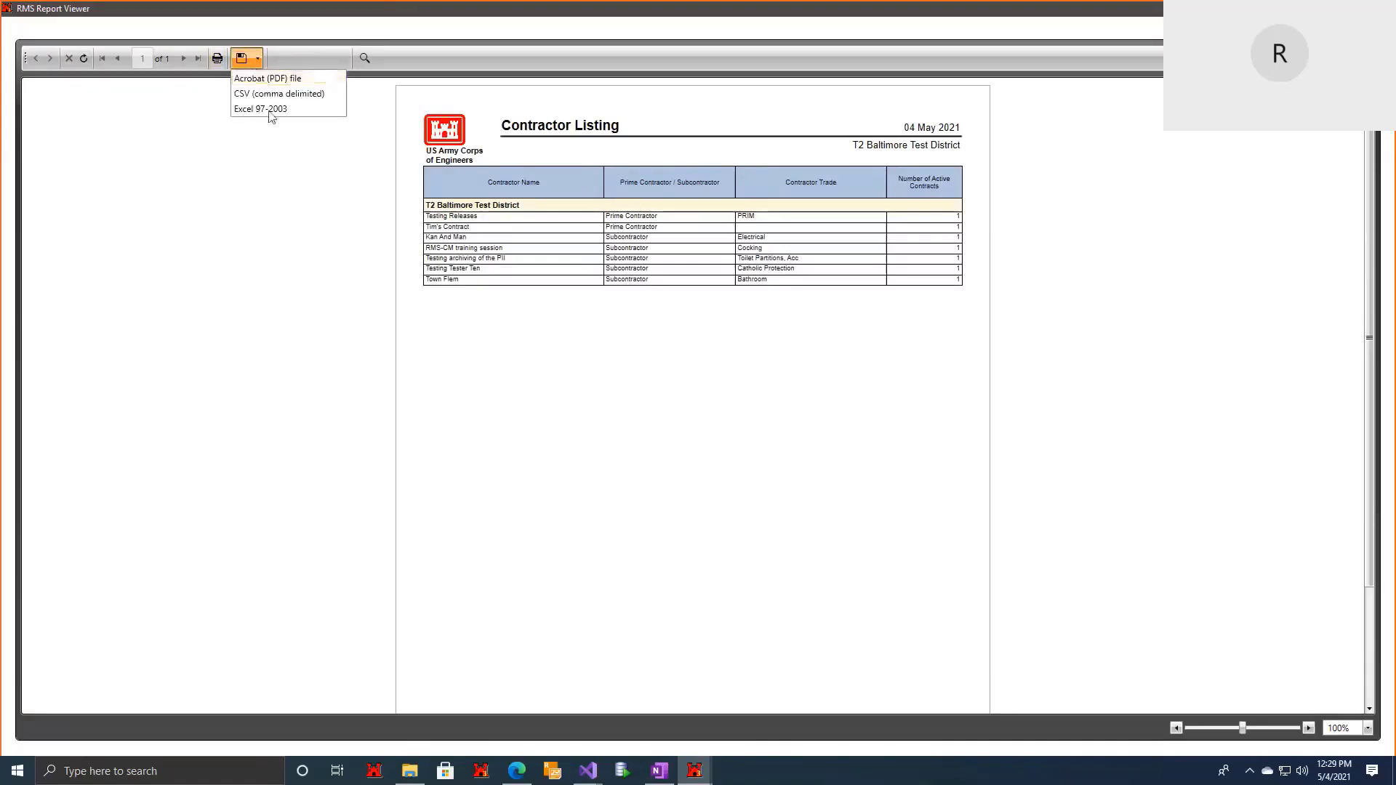
{"action": "left_click", "coordinate": [311, 51]}
{"action": "left_click", "coordinate": [1378, 9]}
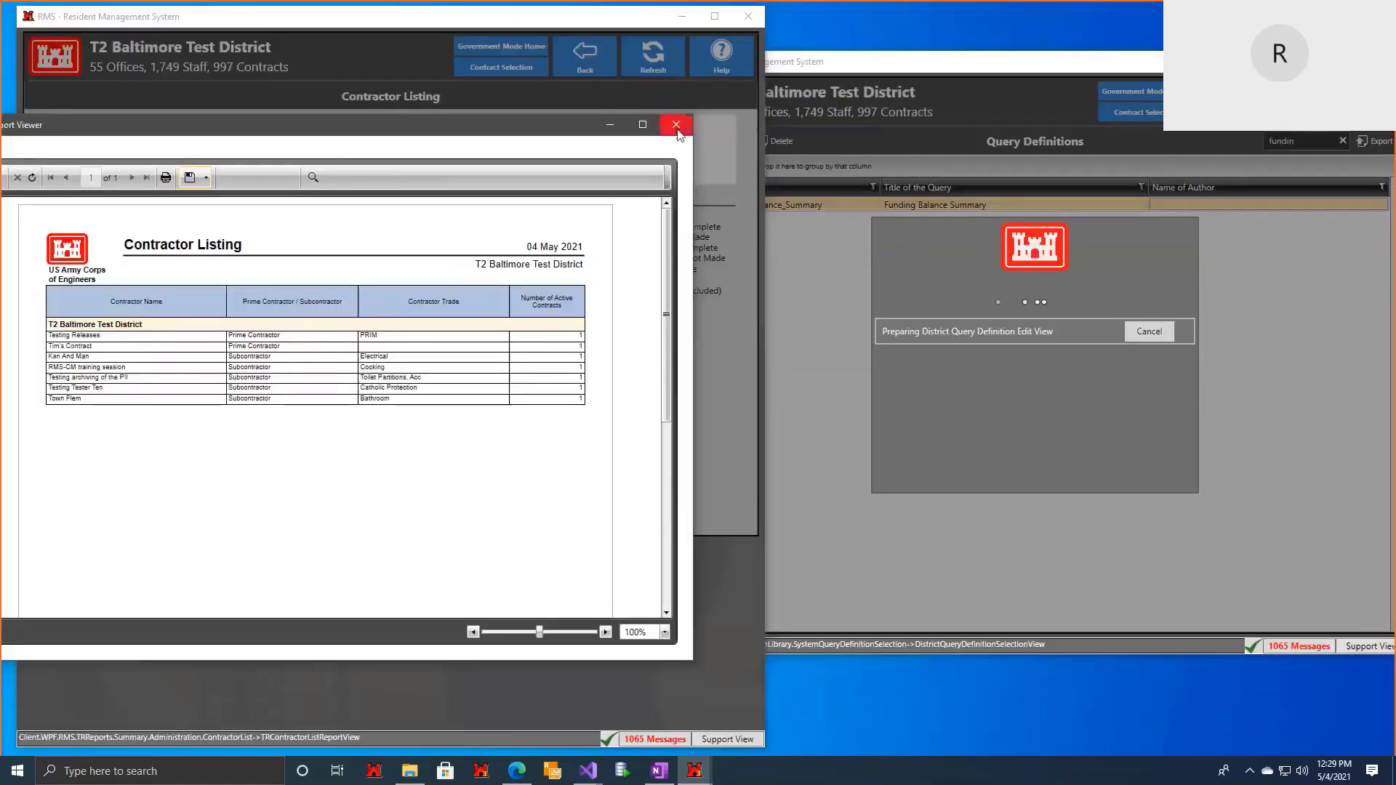
Step: Reposition the Query Definitions window and go back from Contractor Listing to the Summary Reports list
{"action": "left_click_drag", "start_coordinate": [945, 67], "coordinate": [861, 52]}
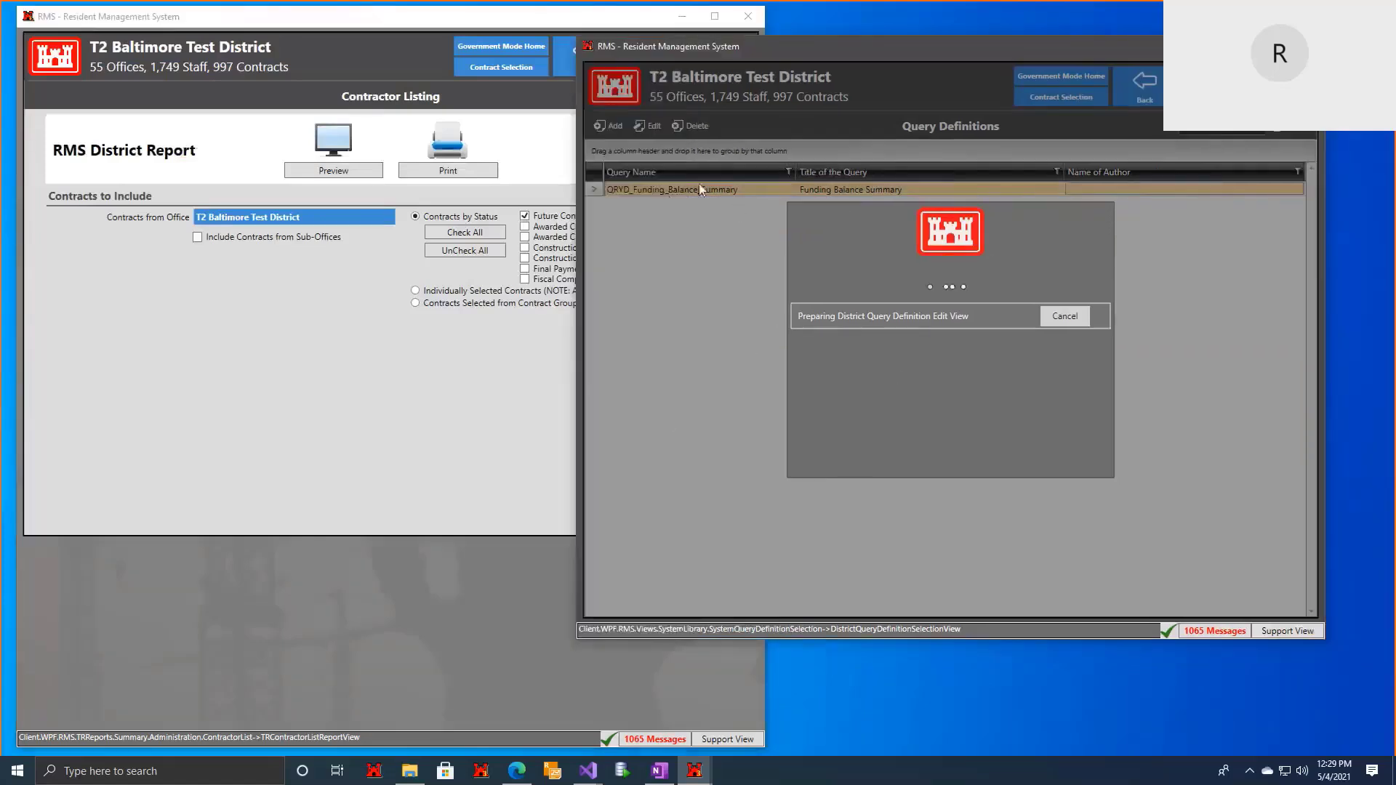
{"action": "left_click_drag", "start_coordinate": [977, 53], "coordinate": [1053, 51]}
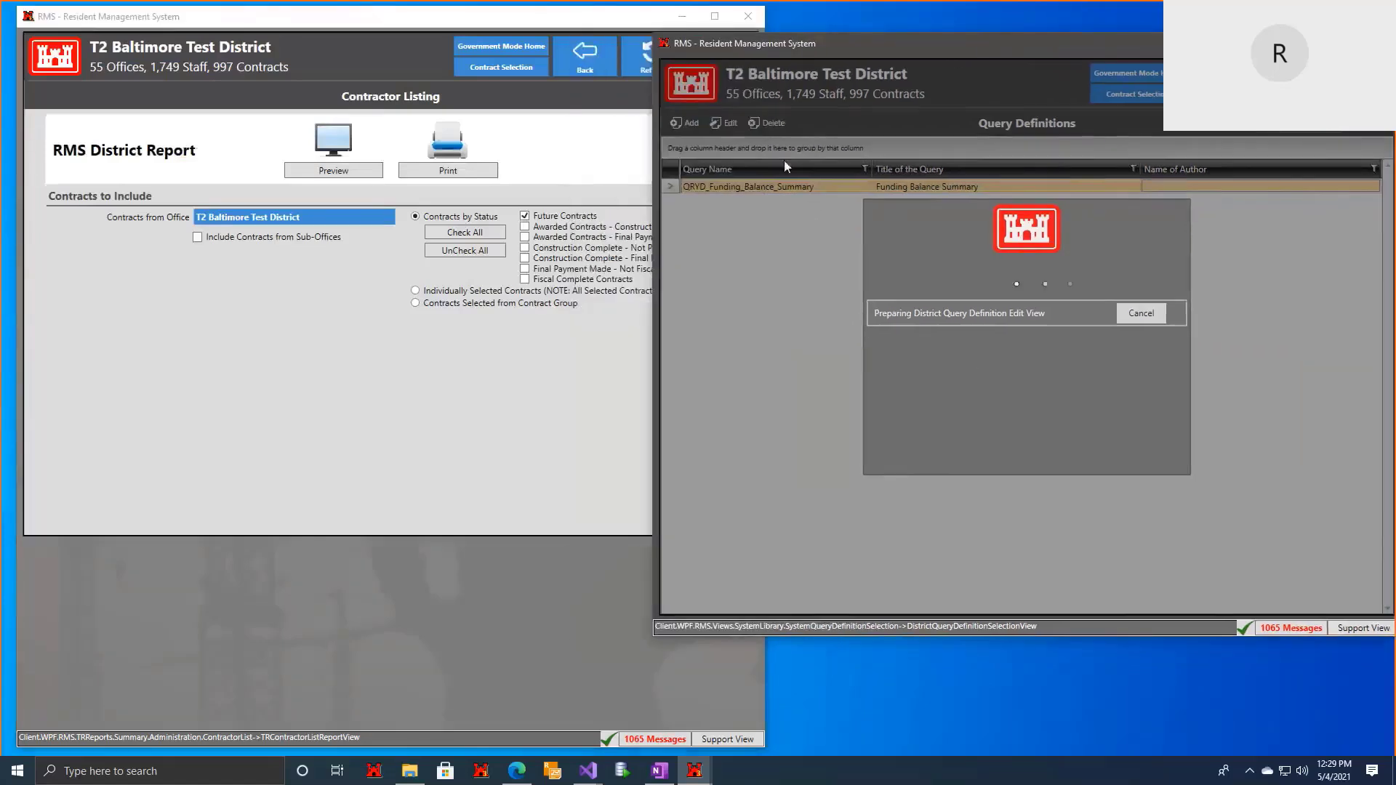
{"action": "left_click", "coordinate": [392, 456]}
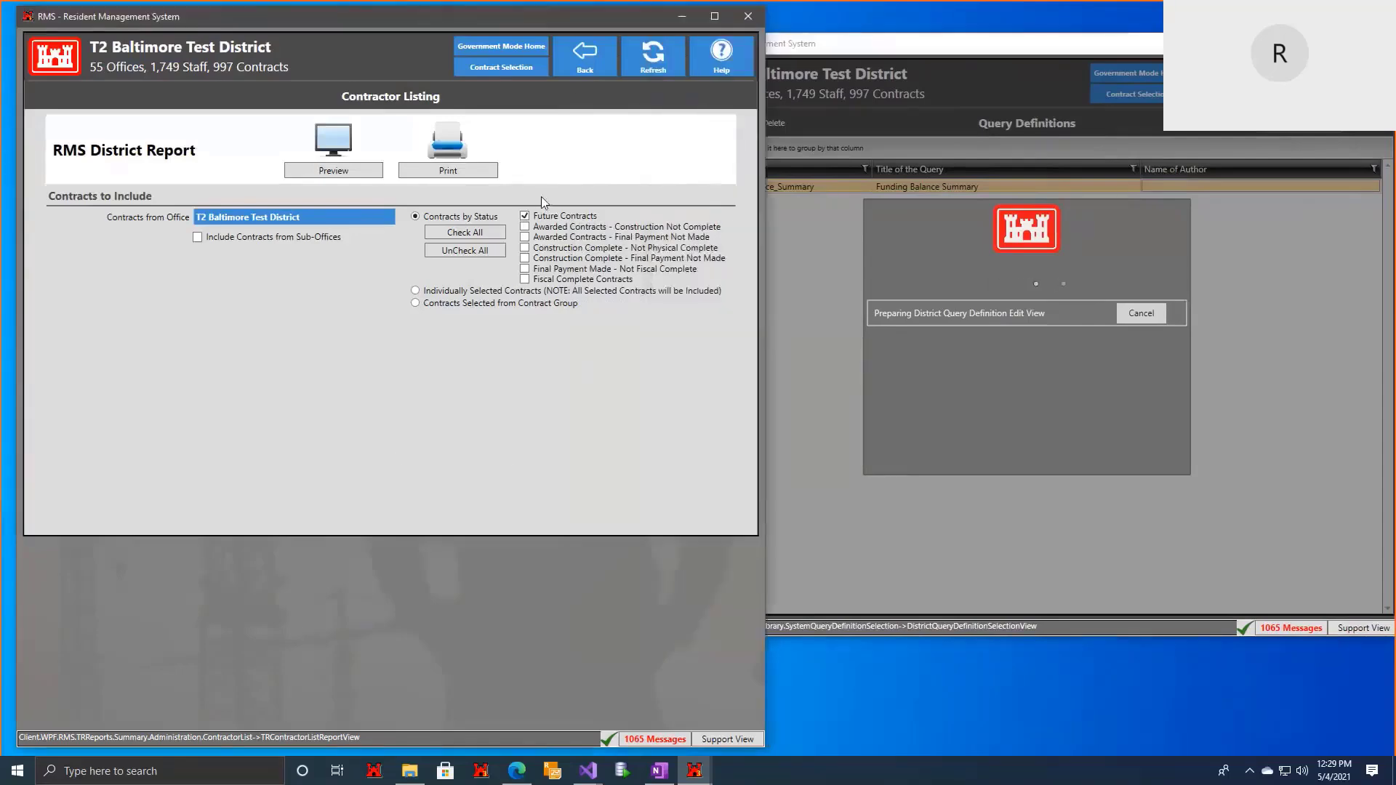
{"action": "left_click", "coordinate": [584, 56]}
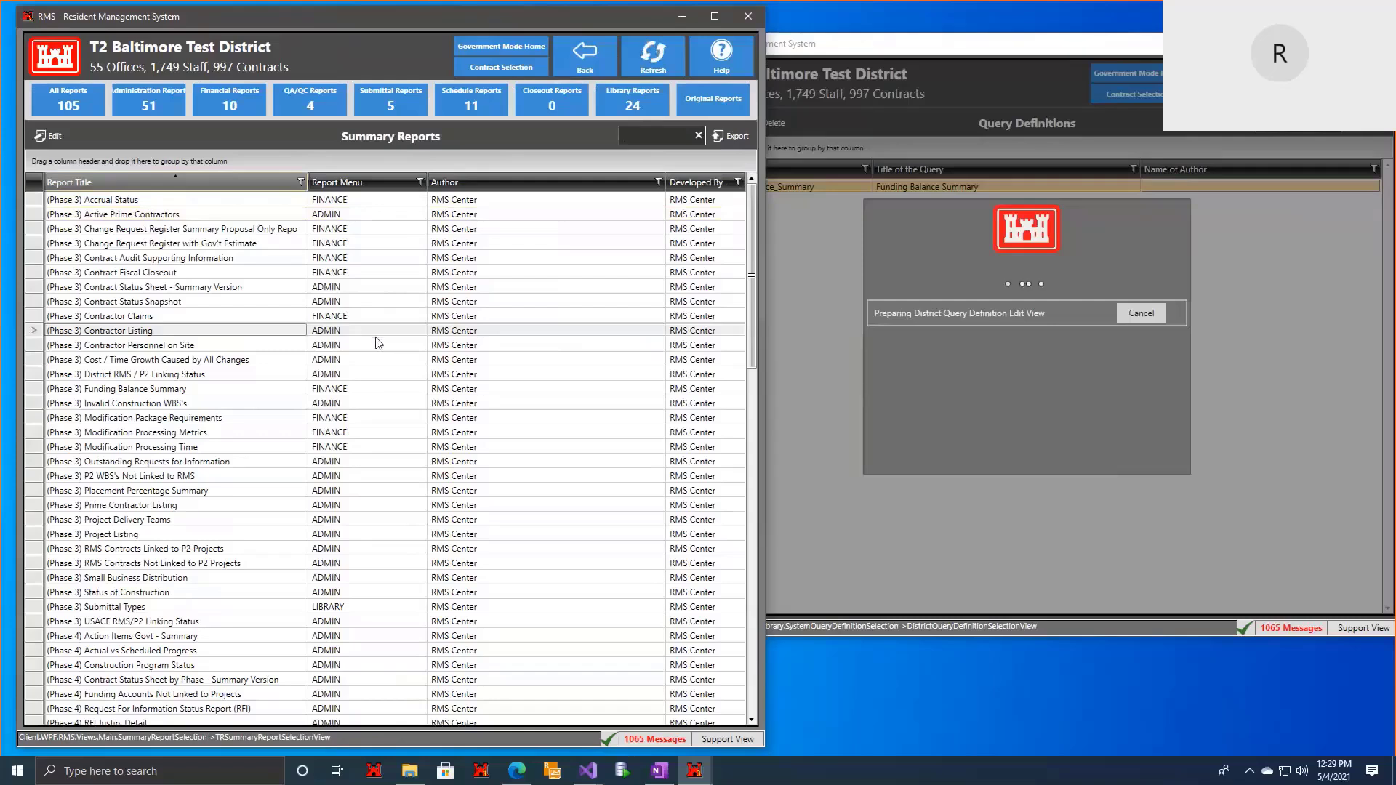
{"action": "left_click", "coordinate": [919, 546]}
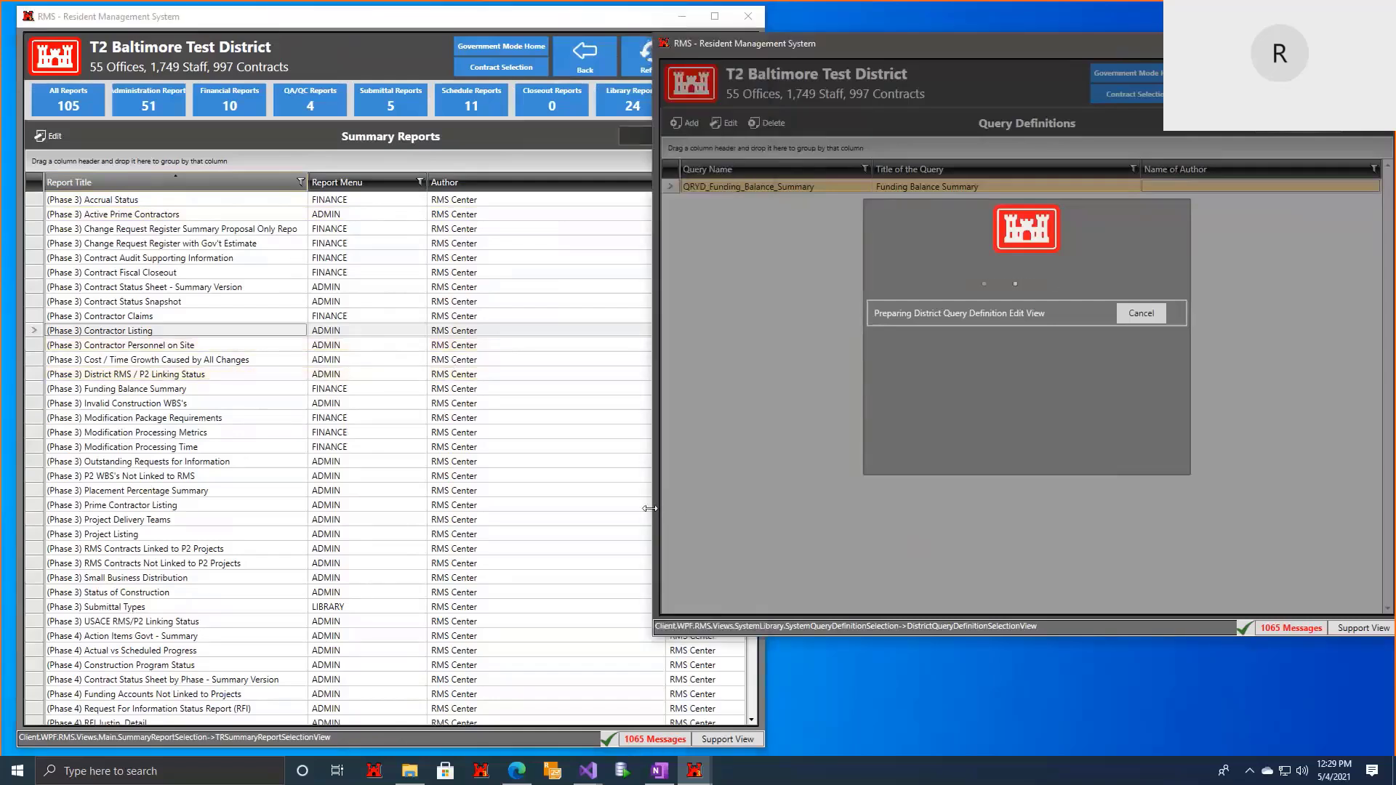
{"action": "left_click", "coordinate": [704, 767]}
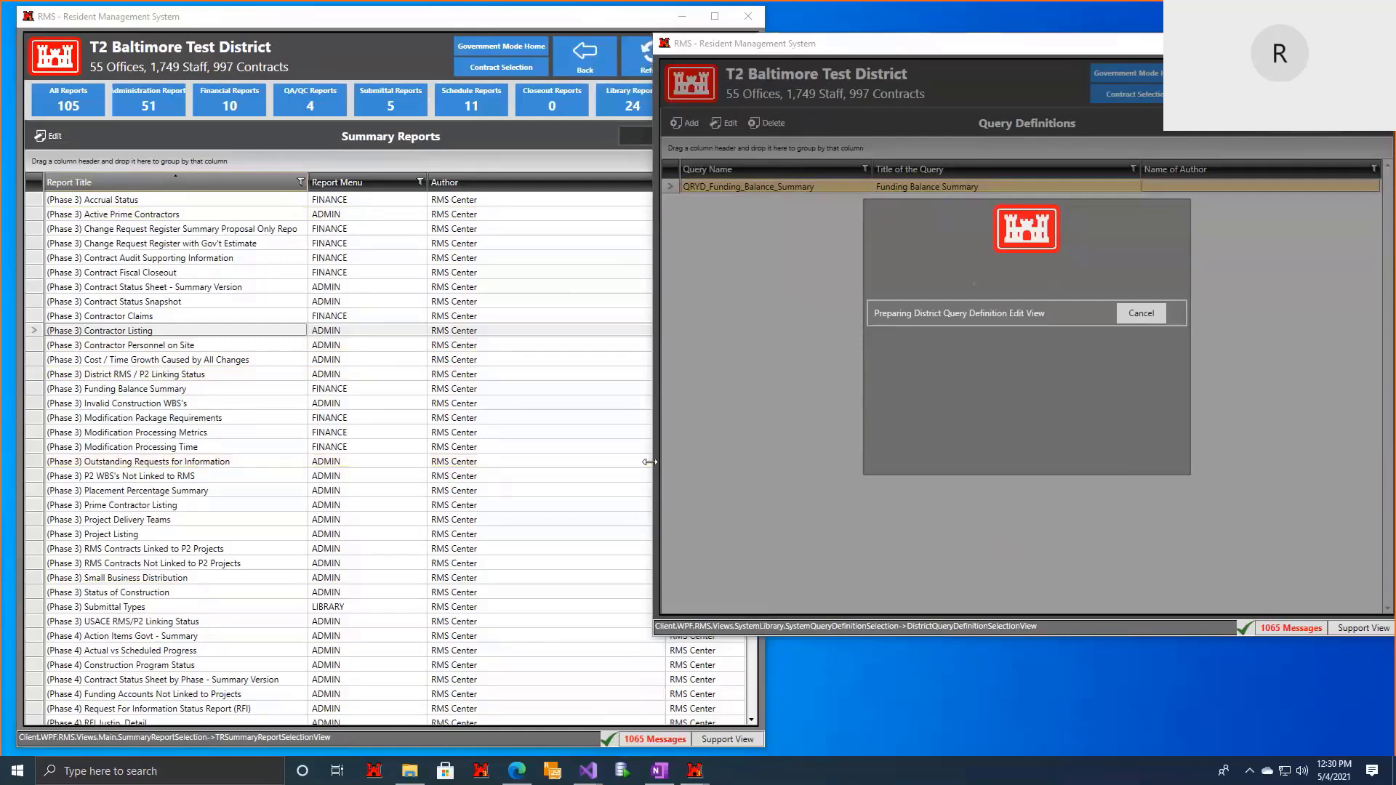
{"action": "left_click", "coordinate": [364, 13]}
{"action": "left_click", "coordinate": [364, 16]}
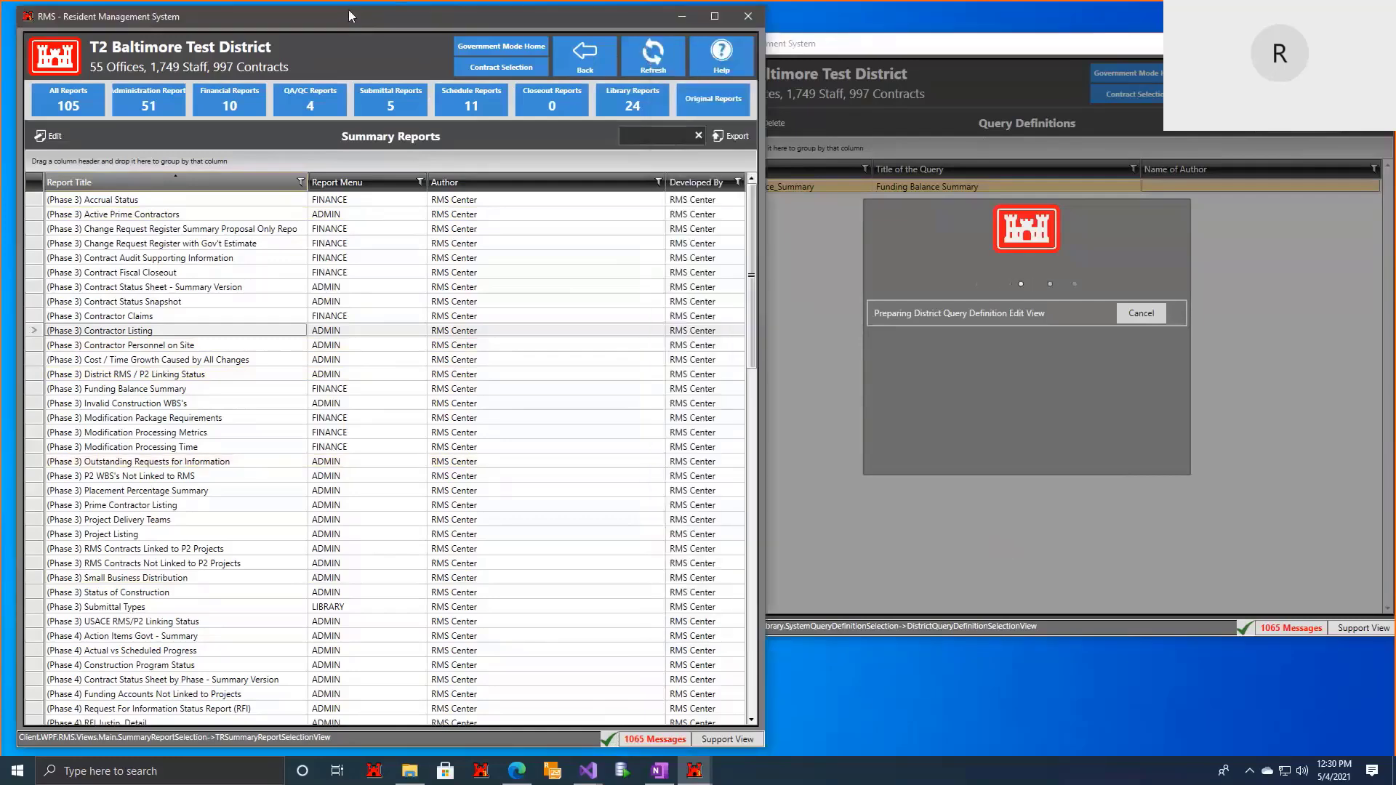
{"action": "left_click_drag", "start_coordinate": [349, 16], "coordinate": [334, 15]}
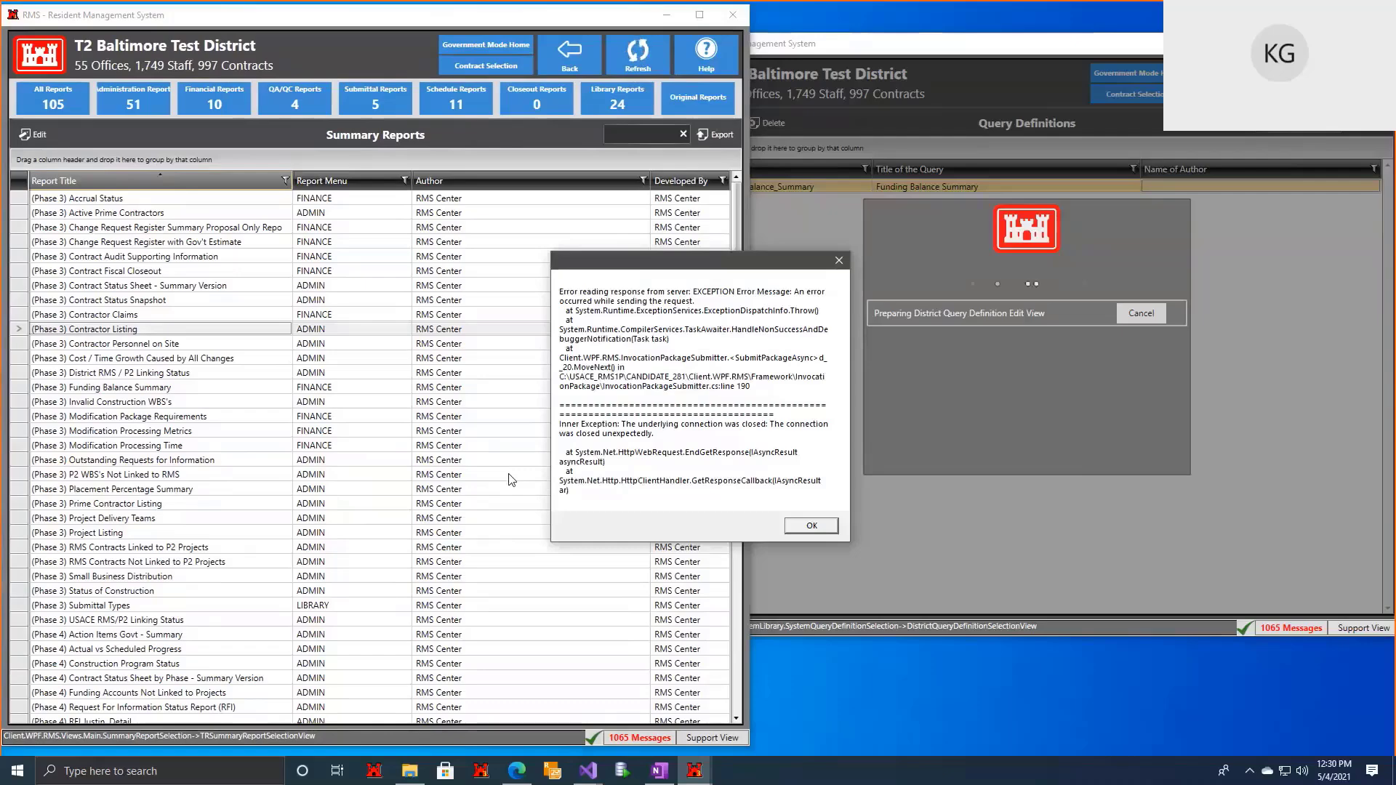
Step: Dismiss the server error message and close the Summary Reports window
{"action": "left_click", "coordinate": [815, 527]}
{"action": "left_click", "coordinate": [732, 100]}
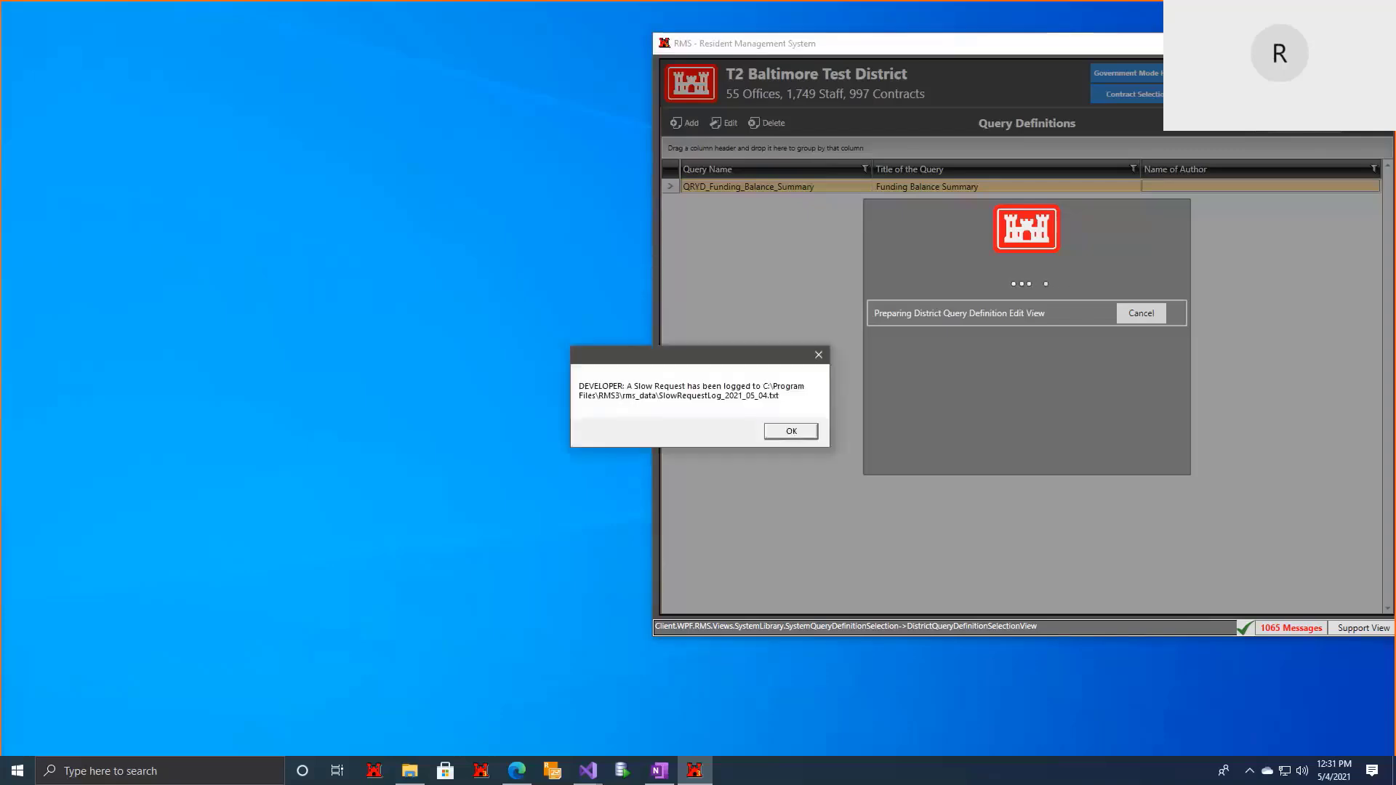
Step: Dismiss the slow request message and reposition the Funding Balance Summary query definition window toward the middle of the desktop
{"action": "left_click", "coordinate": [791, 431]}
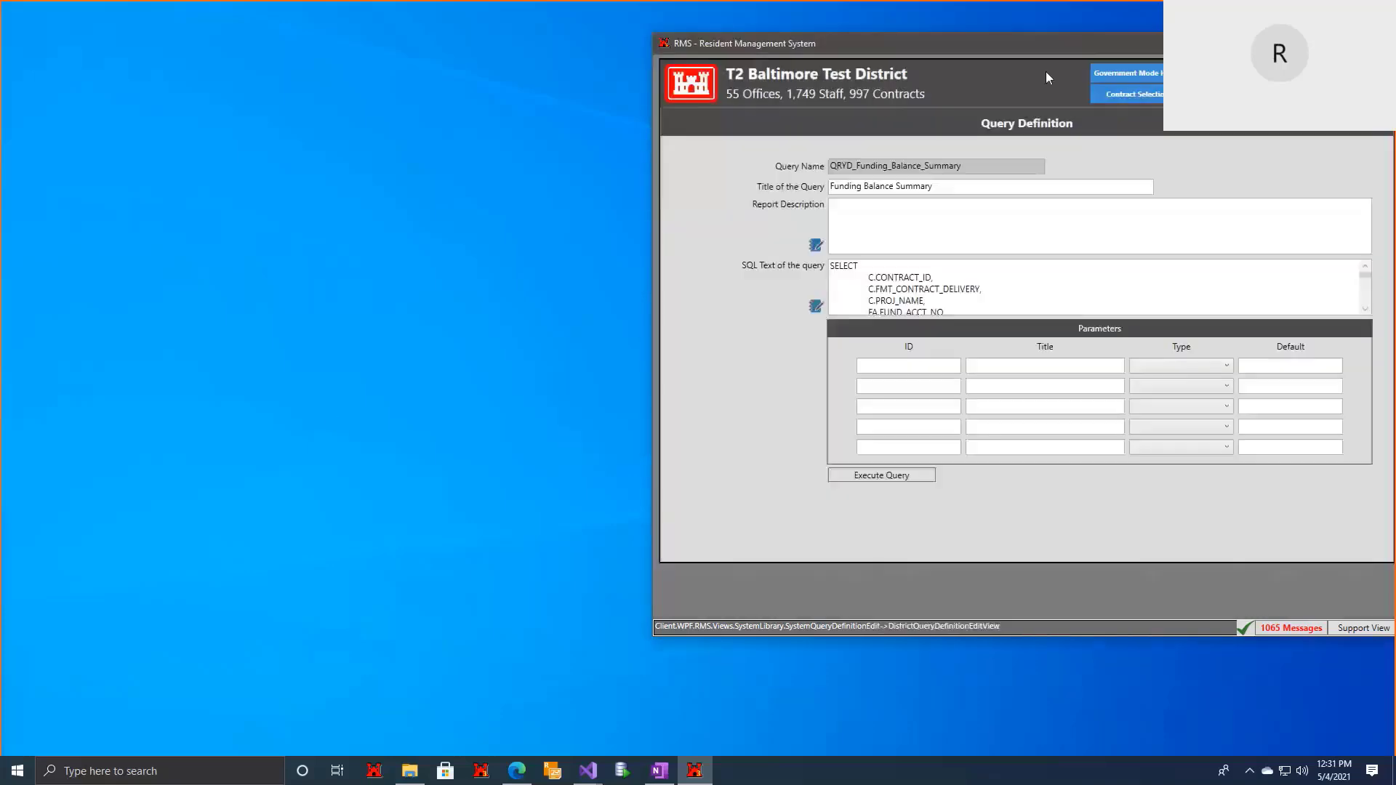
{"action": "left_click_drag", "start_coordinate": [1100, 49], "coordinate": [771, 62]}
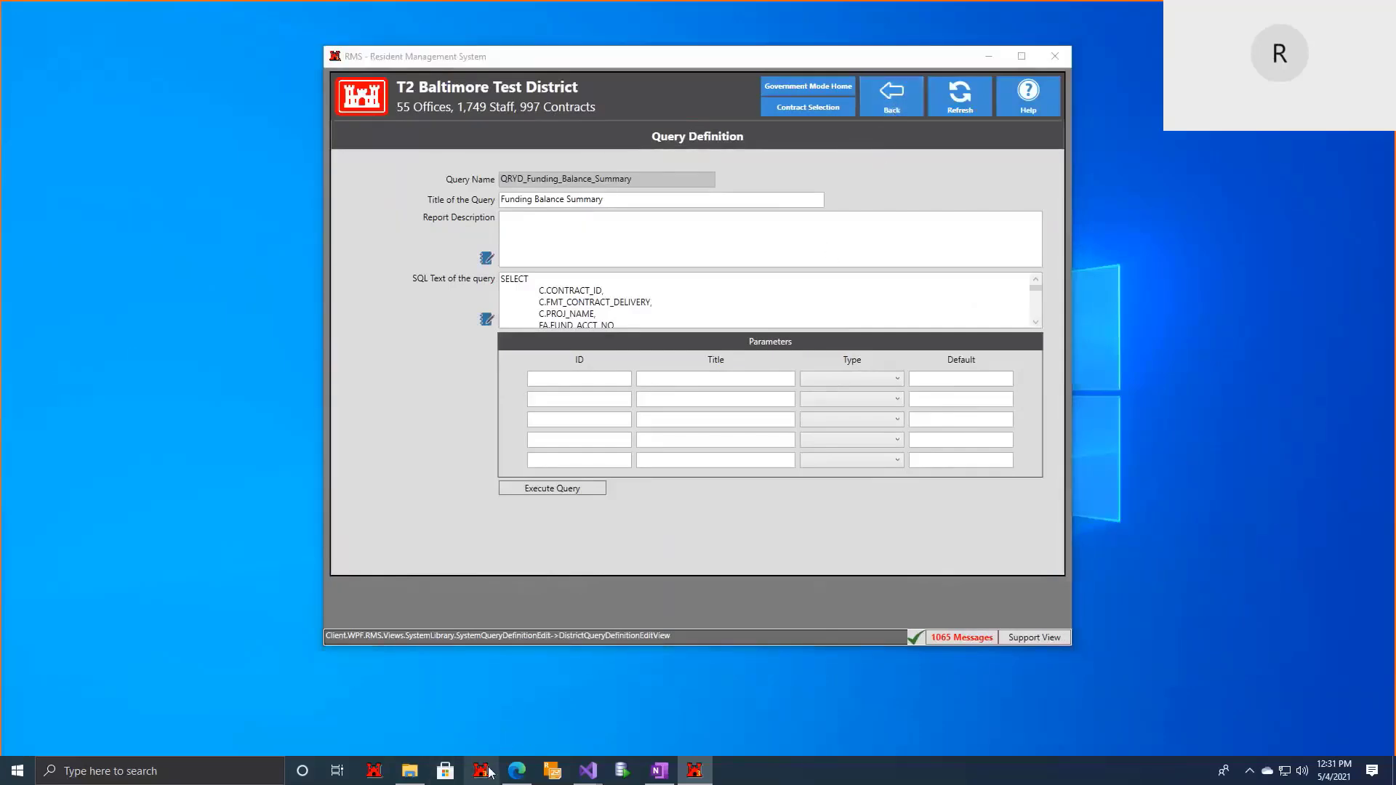
{"action": "left_click_drag", "start_coordinate": [806, 58], "coordinate": [894, 70]}
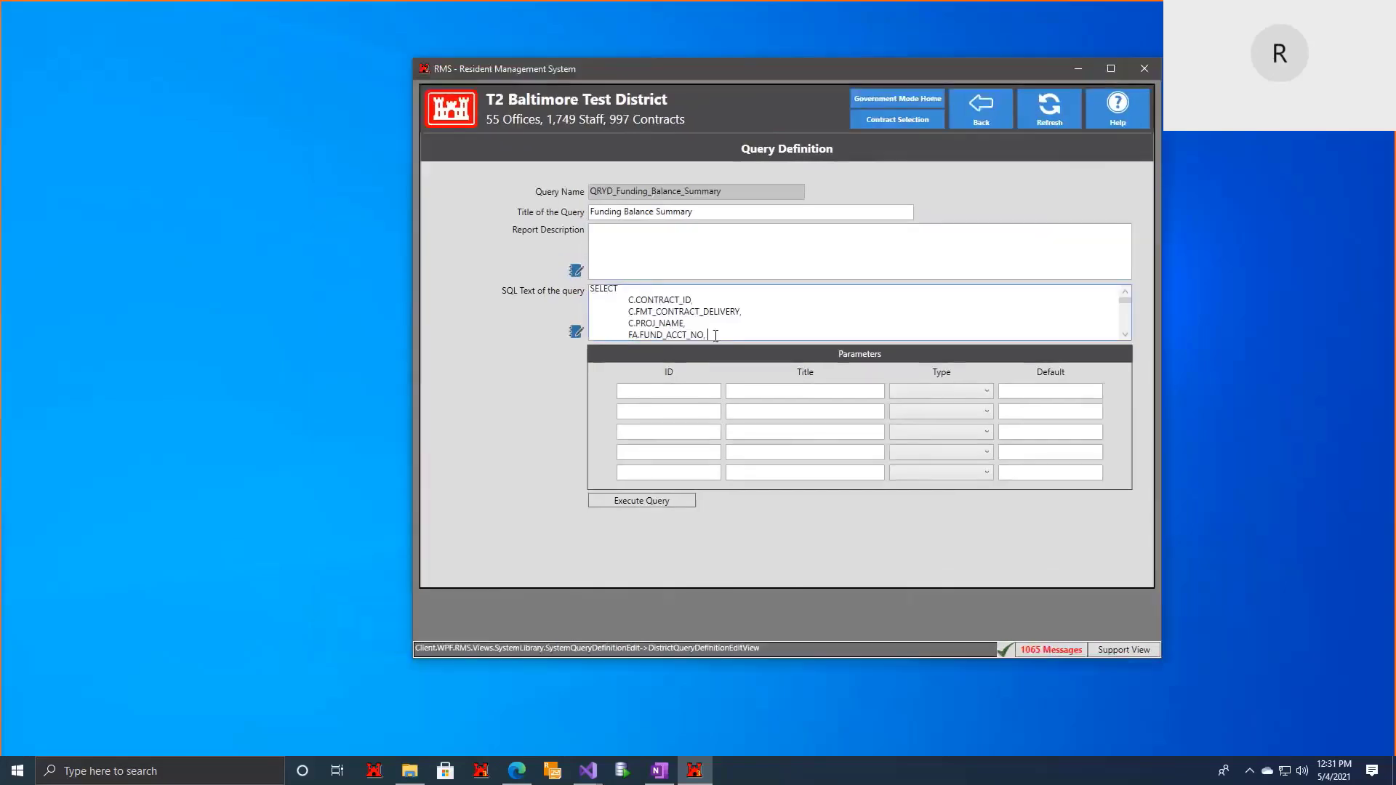
Step: Go back from the query definition to the contract selection view and put away the extra RMS login window
{"action": "left_click", "coordinate": [981, 108]}
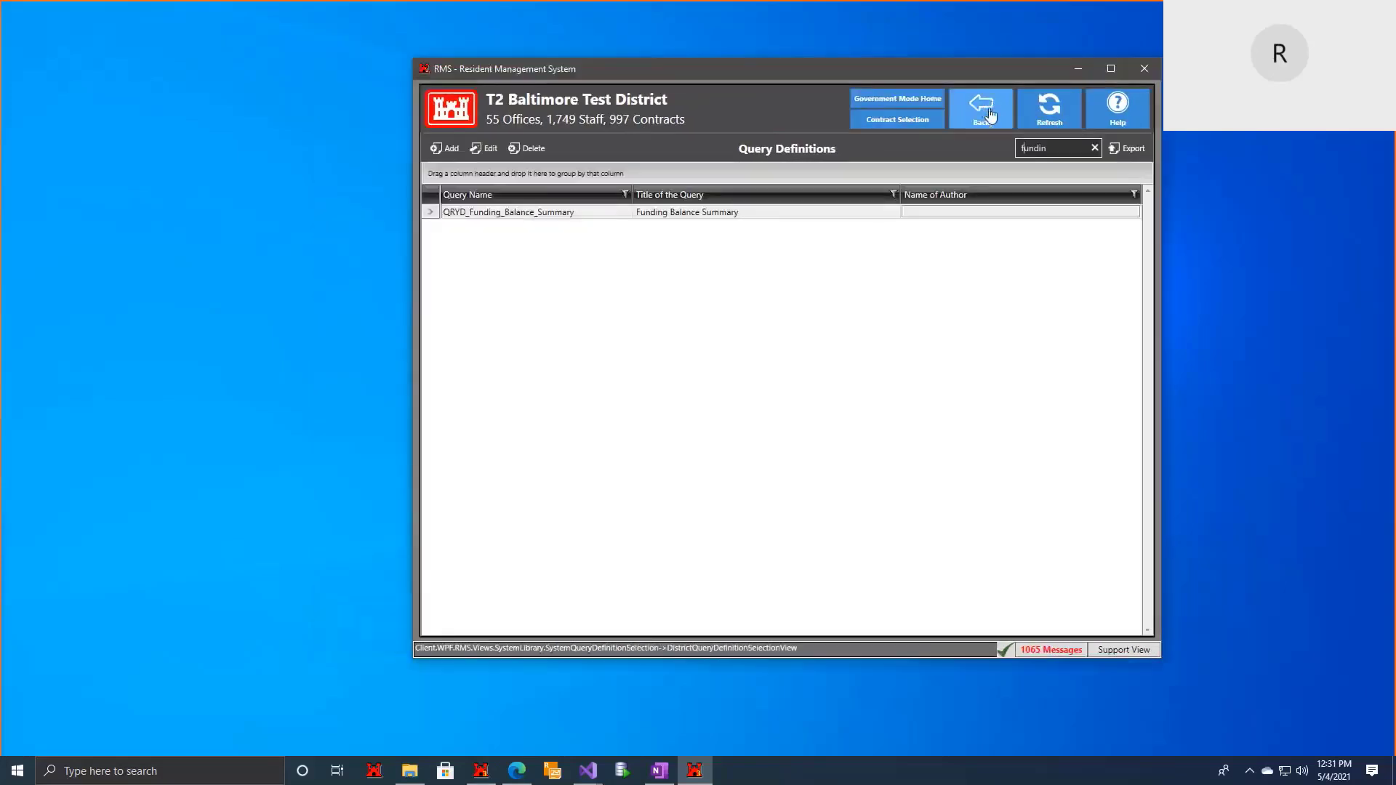
{"action": "left_click", "coordinate": [985, 113]}
{"action": "left_click", "coordinate": [979, 109]}
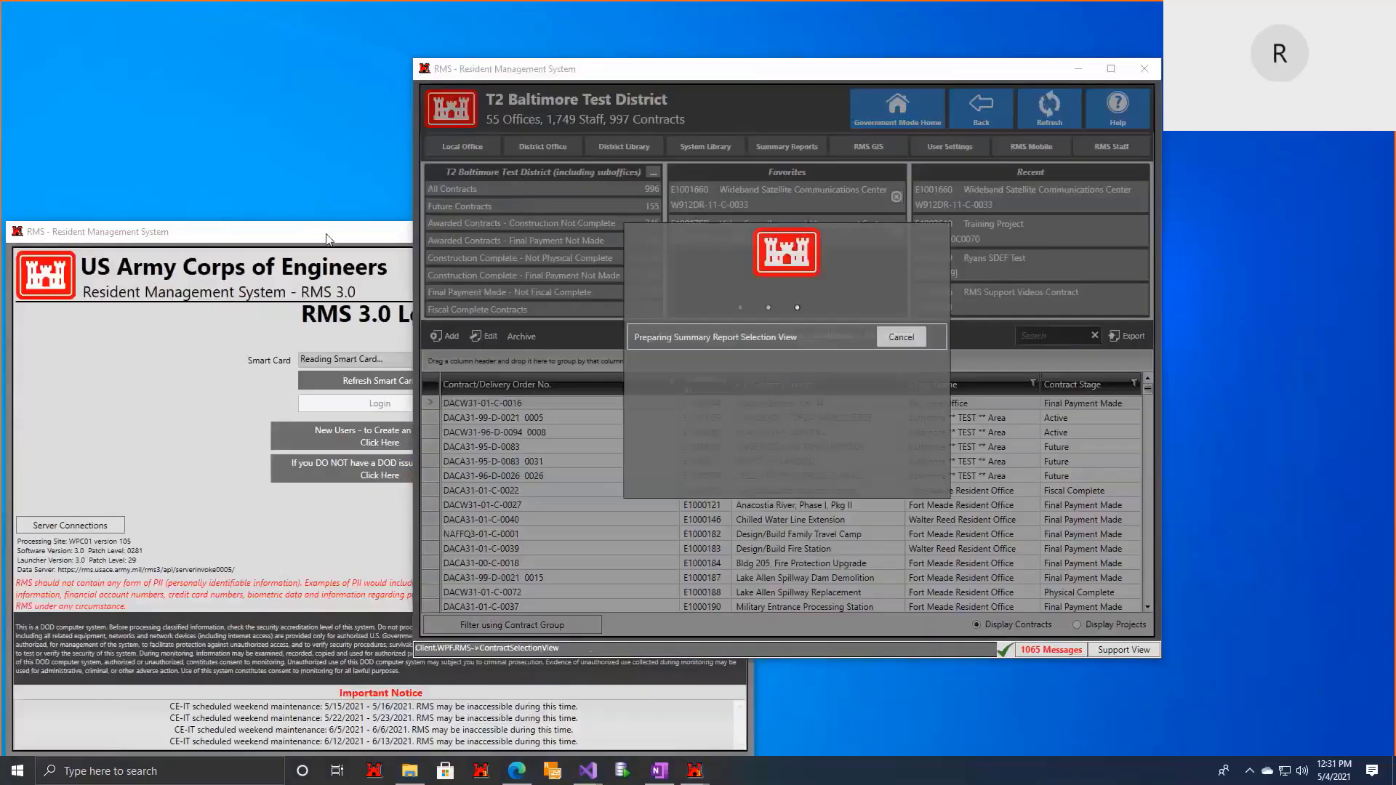
{"action": "left_click", "coordinate": [661, 228]}
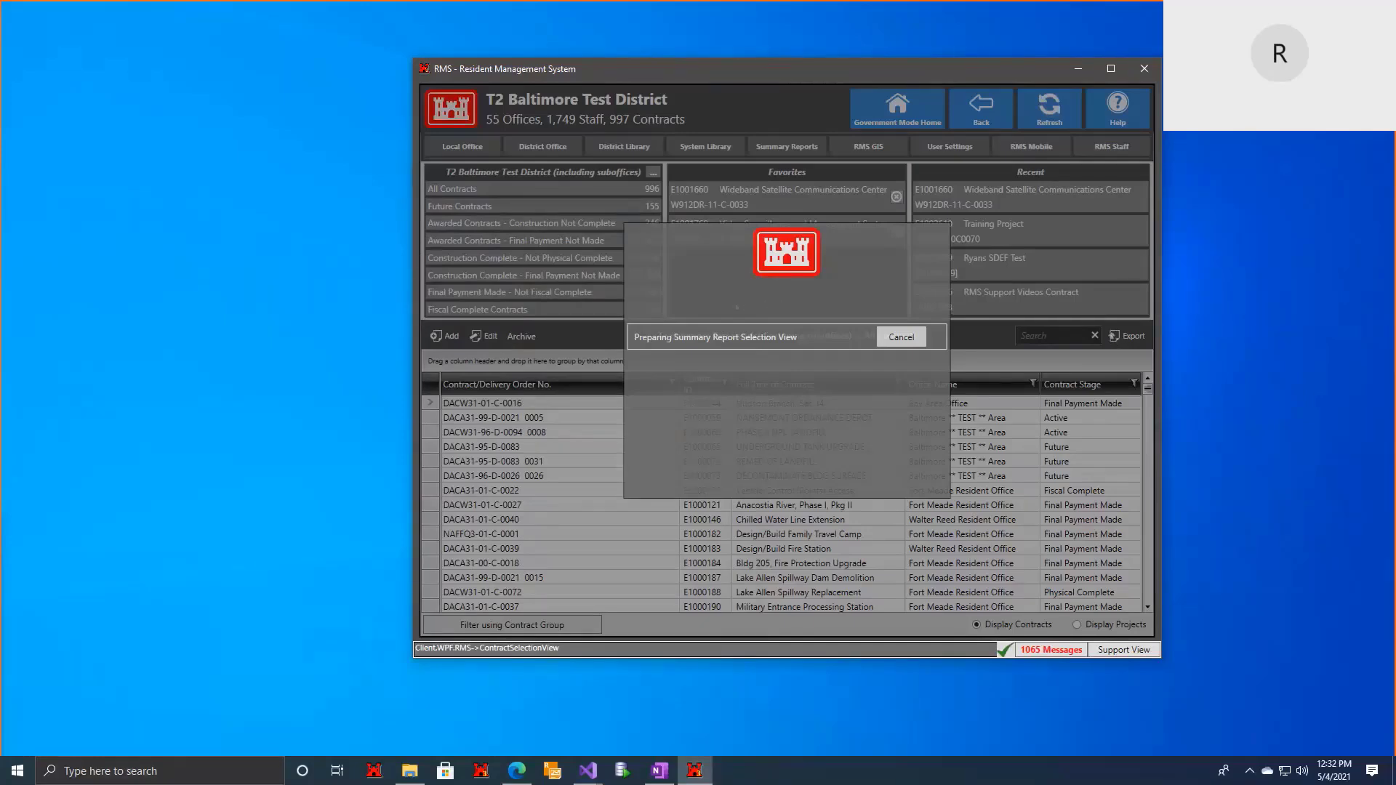
Step: Switch to a new Notepad document, paste the Funding Balance Summary SQL query into it, and reposition its window
{"action": "key", "text": "super"}
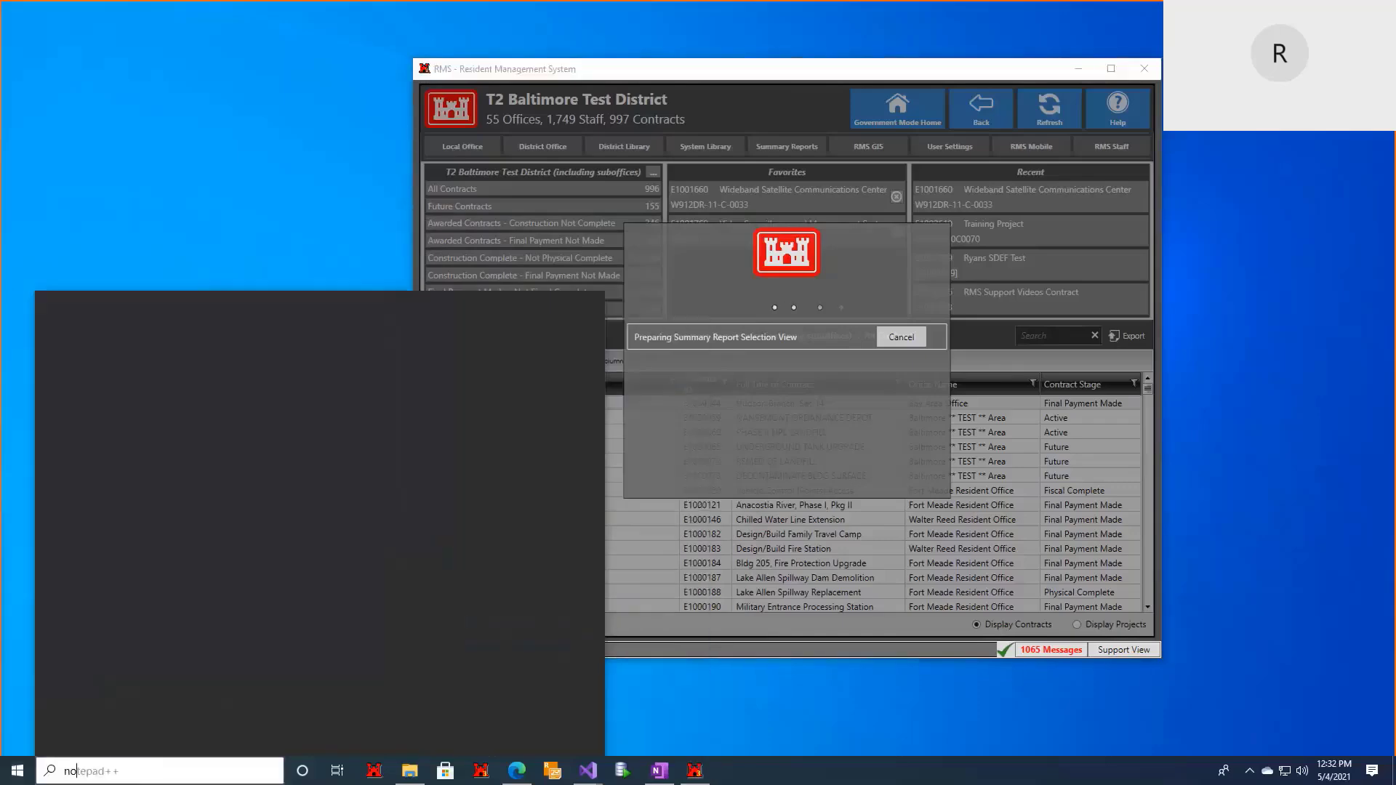
{"action": "type", "text": "Notepad"}
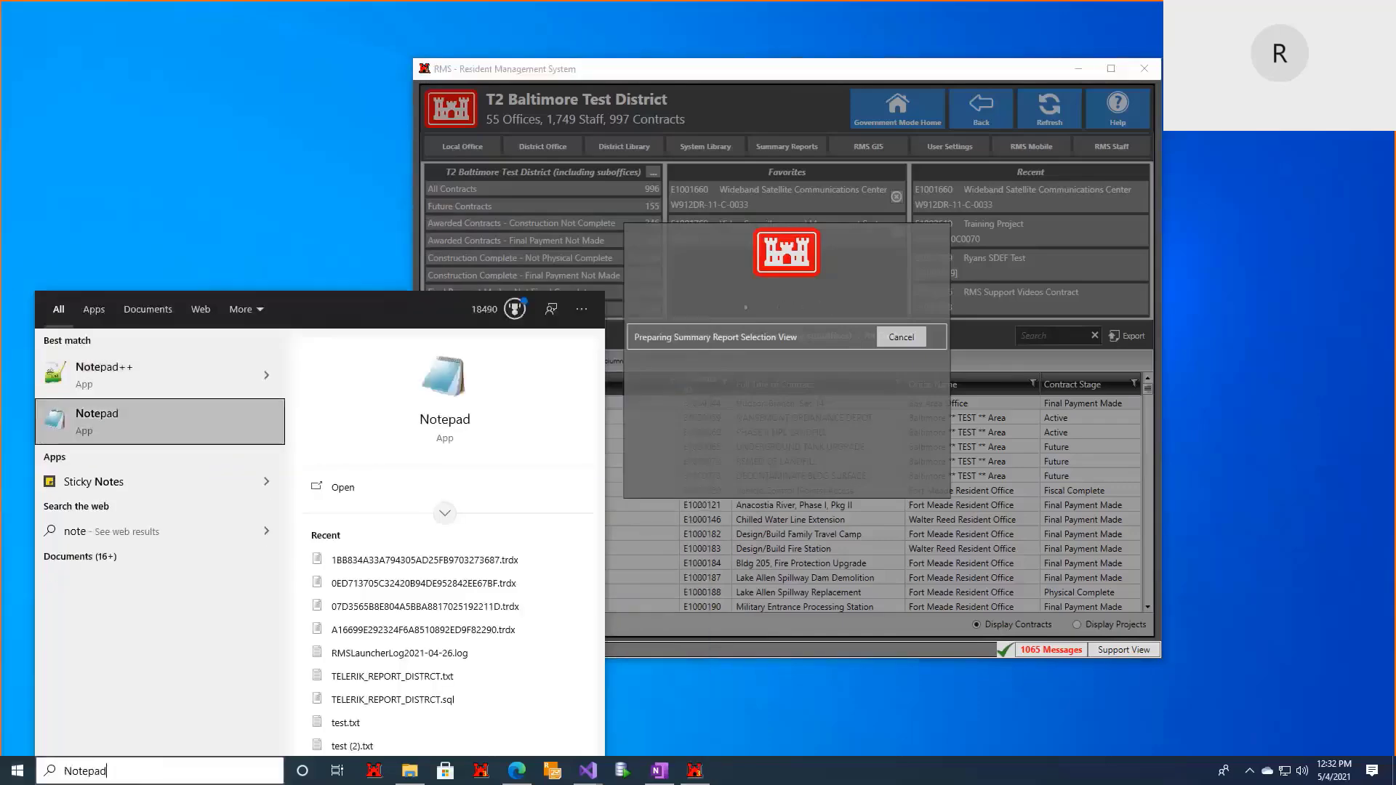
{"action": "key", "text": "Return"}
{"action": "key", "text": "ctrl+v"}
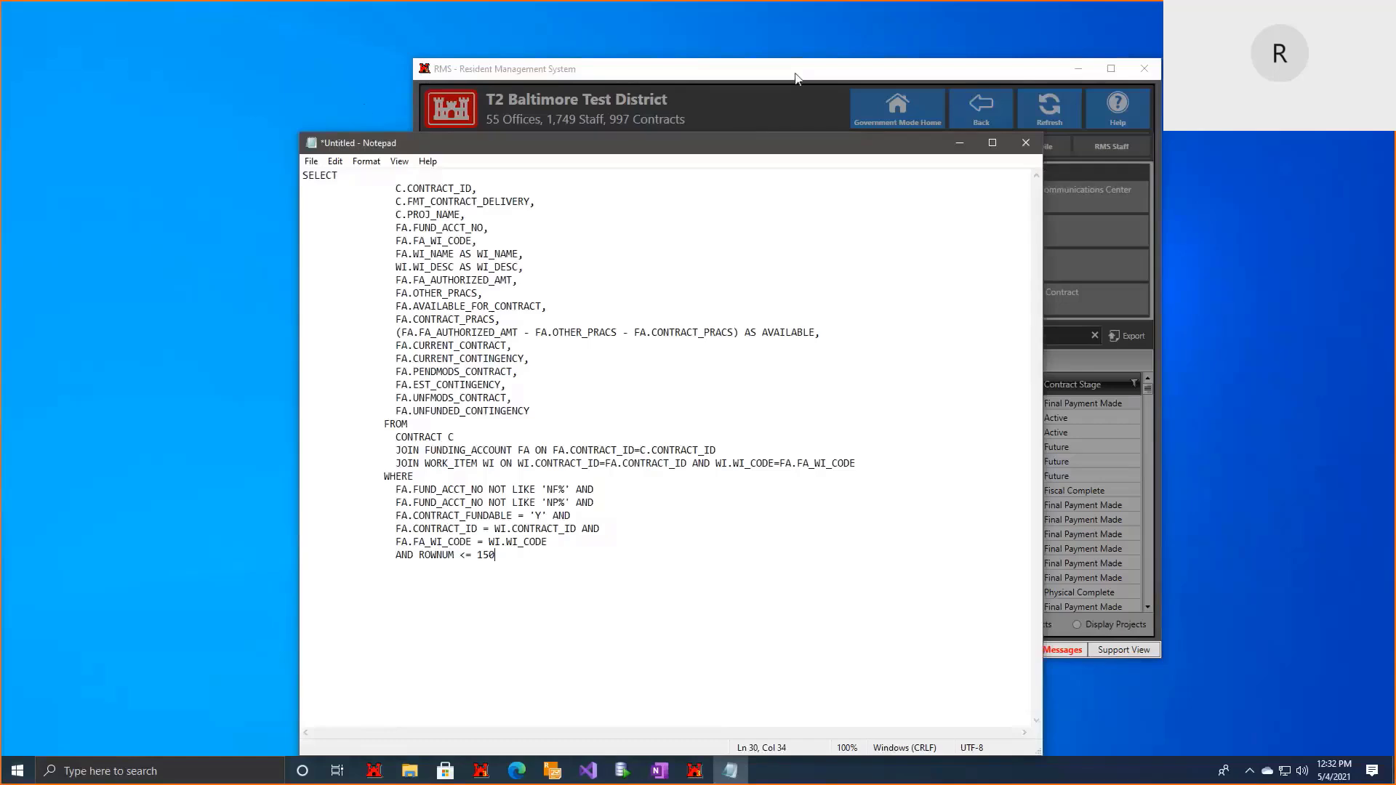
{"action": "left_click_drag", "start_coordinate": [640, 142], "coordinate": [788, 37]}
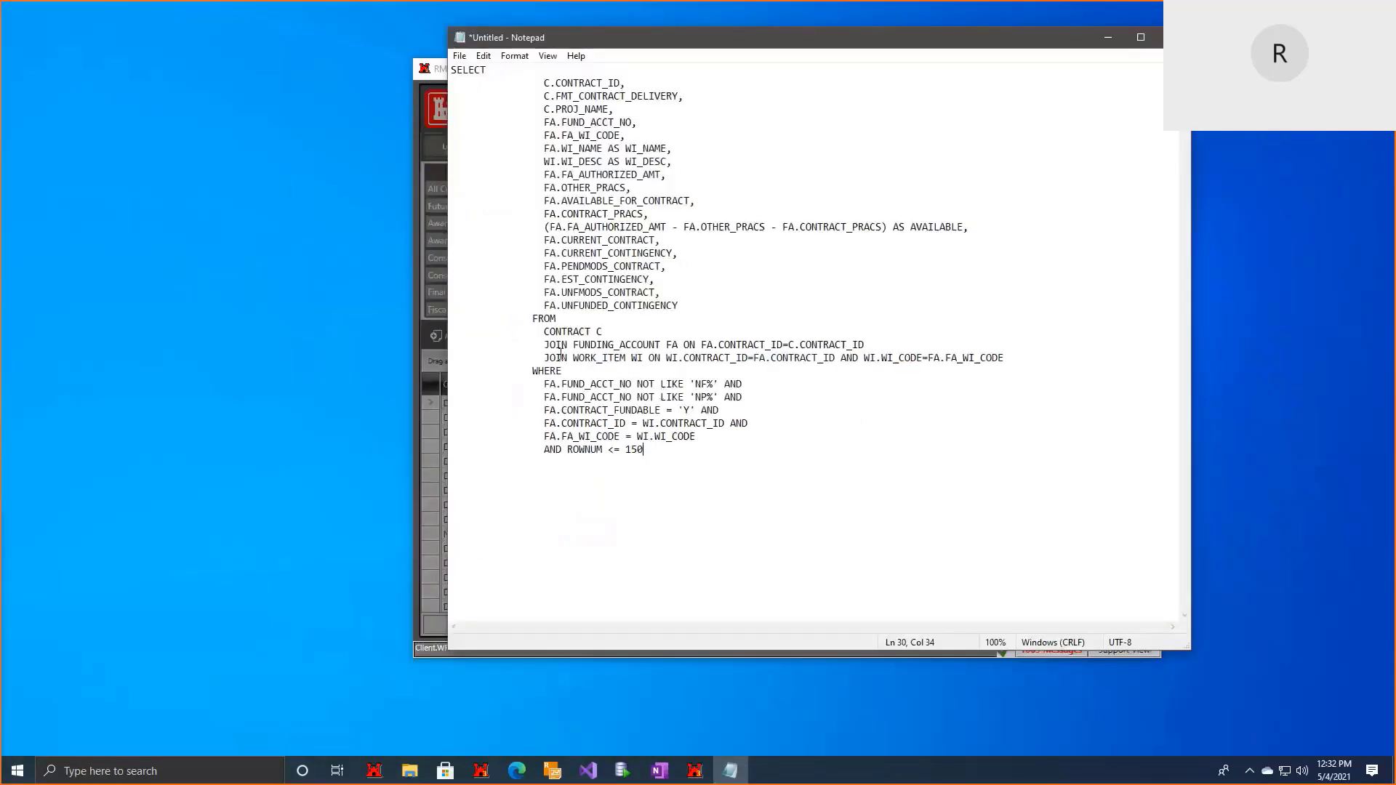
Step: Examine the query's FUNDING_ACCOUNT join, field list and ROWNUM limit by highlighting them, and minimize Notepad
{"action": "left_click_drag", "start_coordinate": [645, 338], "coordinate": [872, 342]}
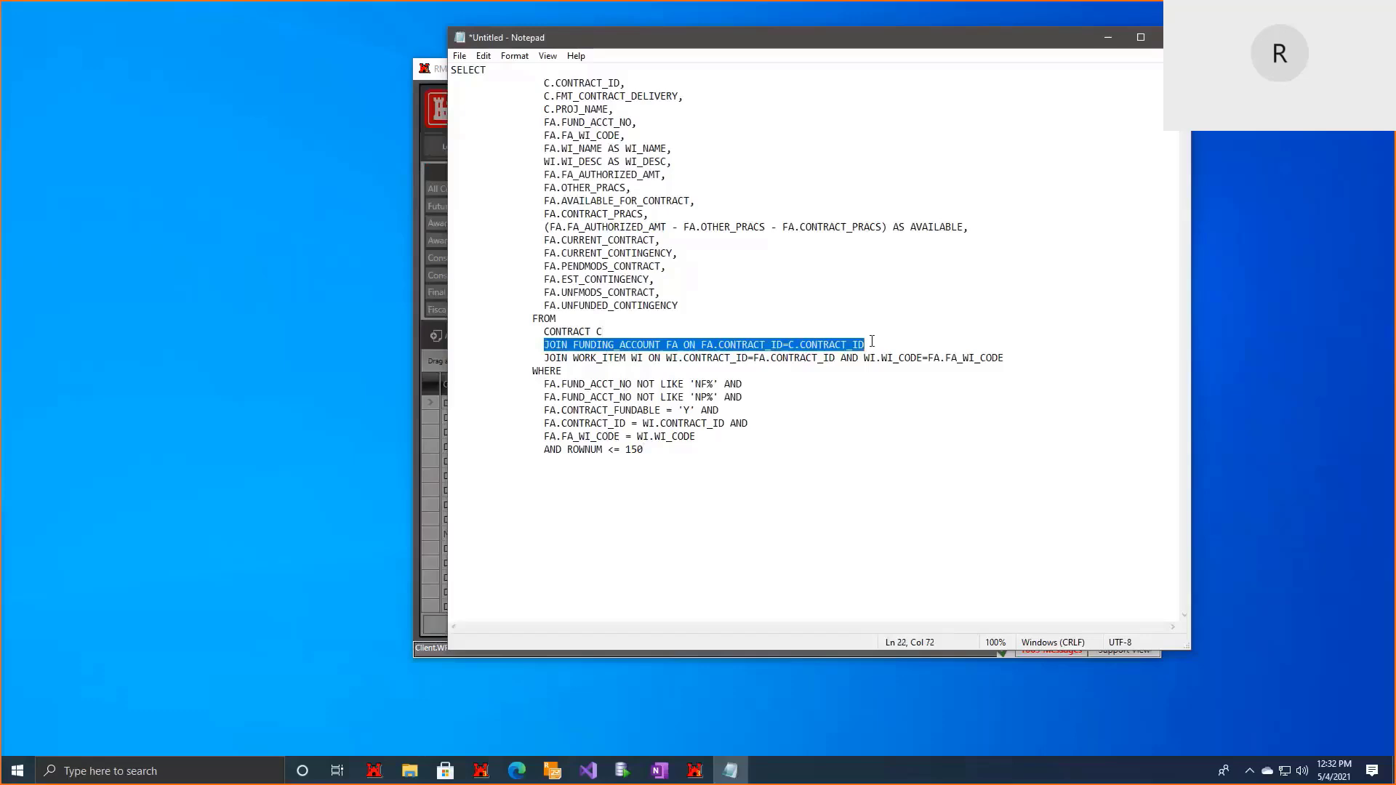
{"action": "left_click", "coordinate": [616, 361]}
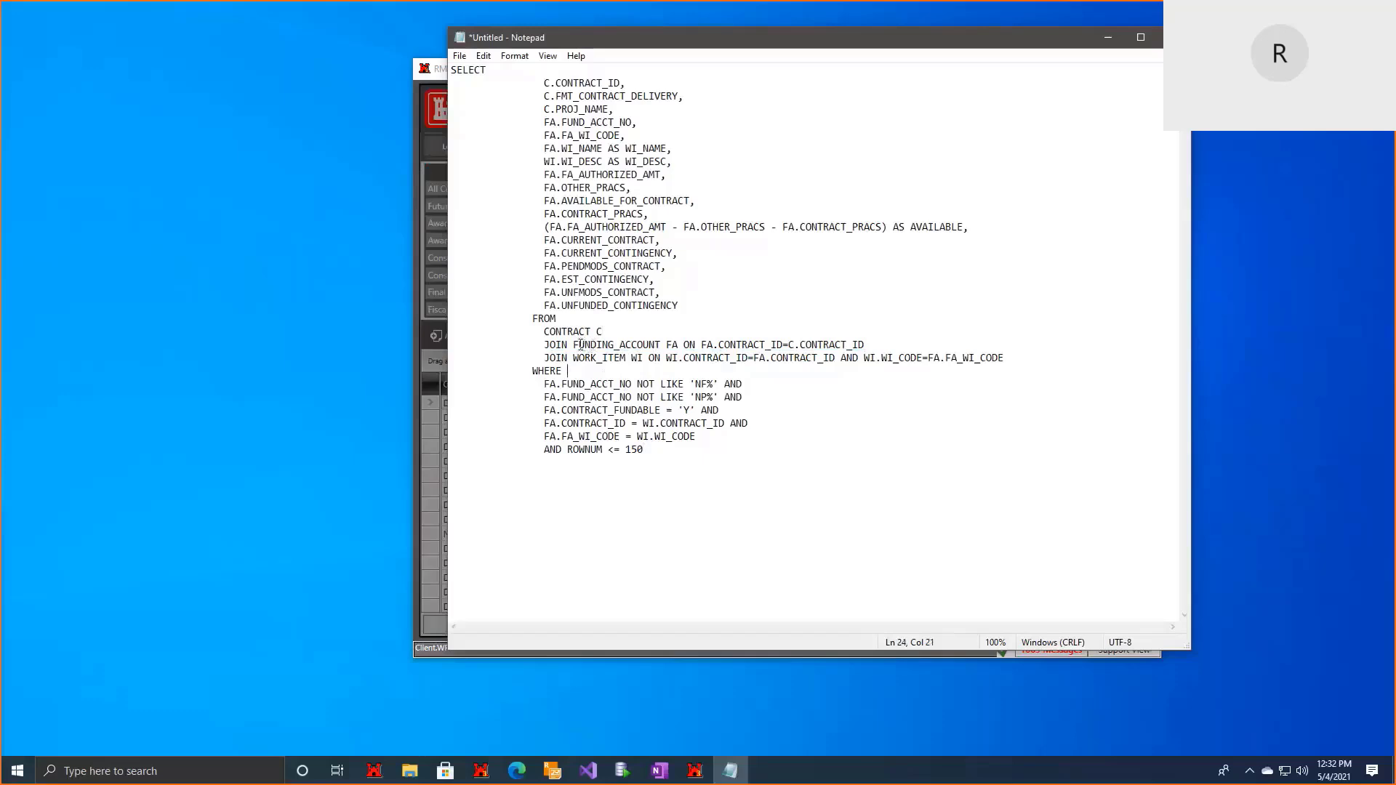
{"action": "left_click_drag", "start_coordinate": [544, 345], "coordinate": [649, 345]}
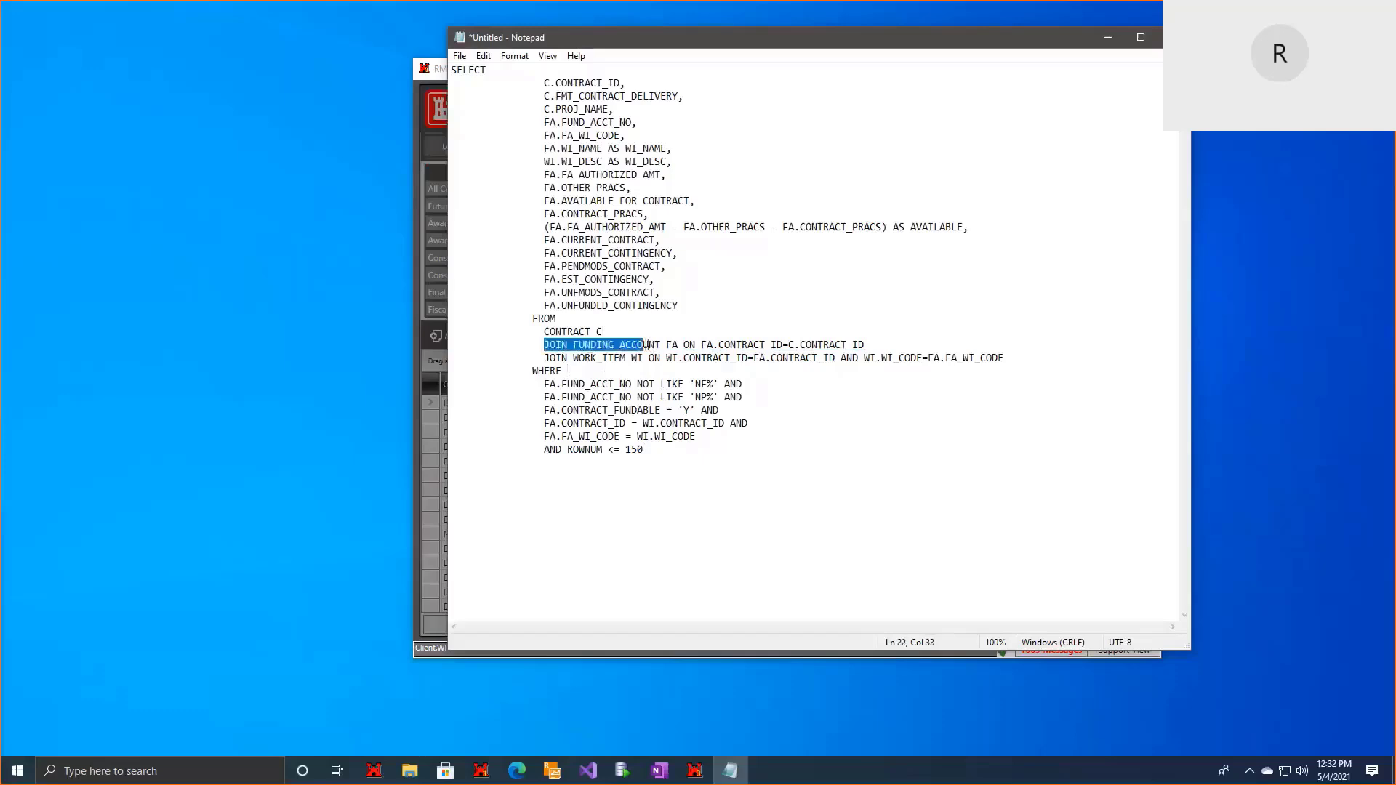
{"action": "left_click", "coordinate": [741, 344]}
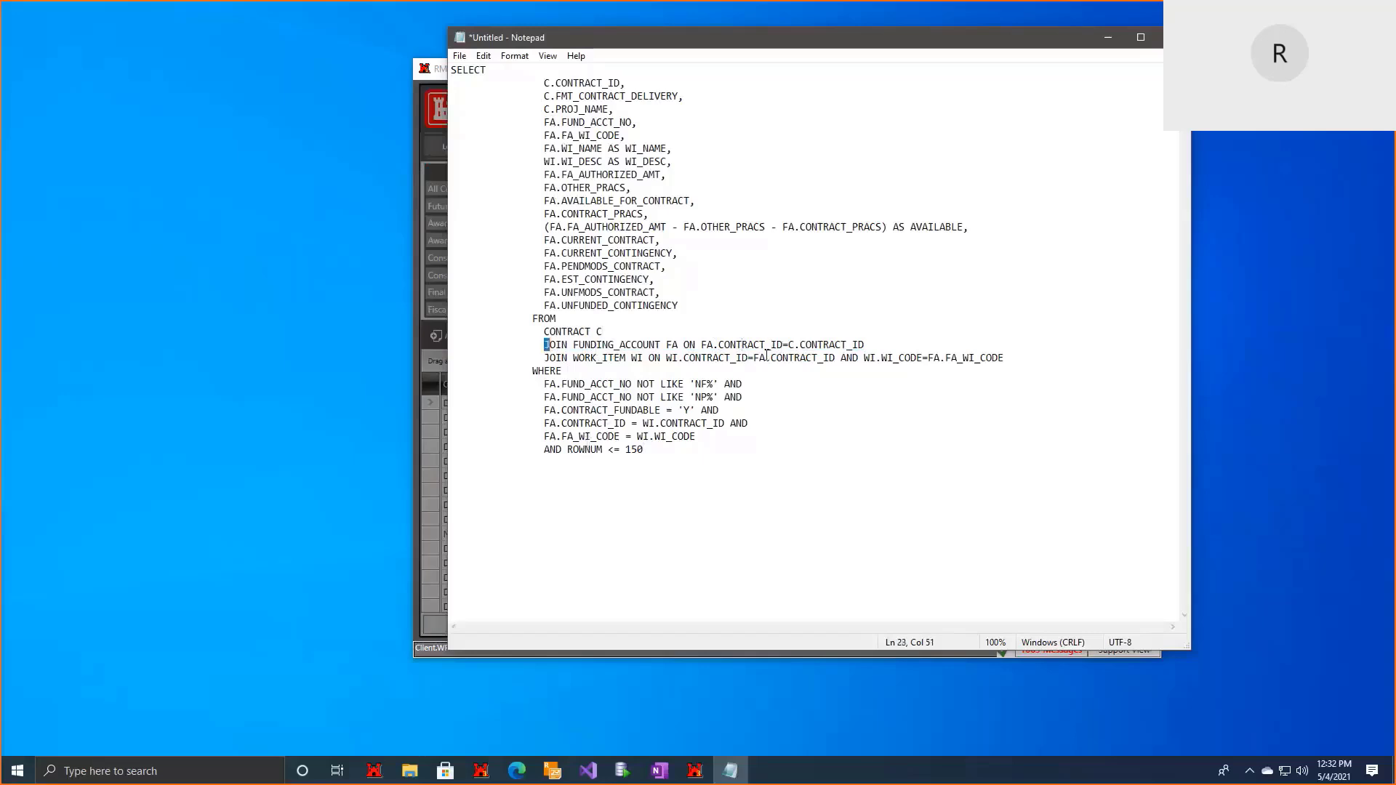
{"action": "left_click_drag", "start_coordinate": [545, 344], "coordinate": [880, 345]}
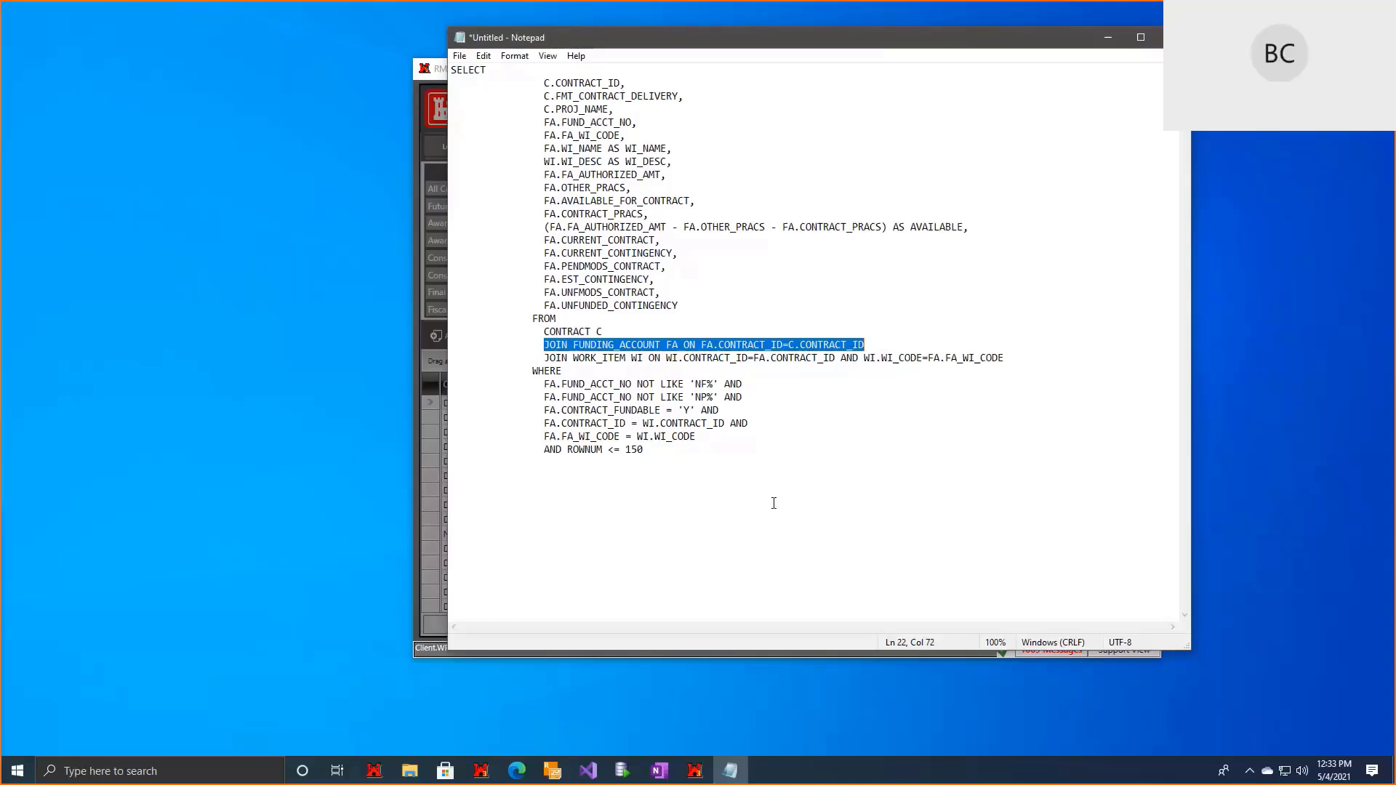
{"action": "left_click", "coordinate": [709, 445]}
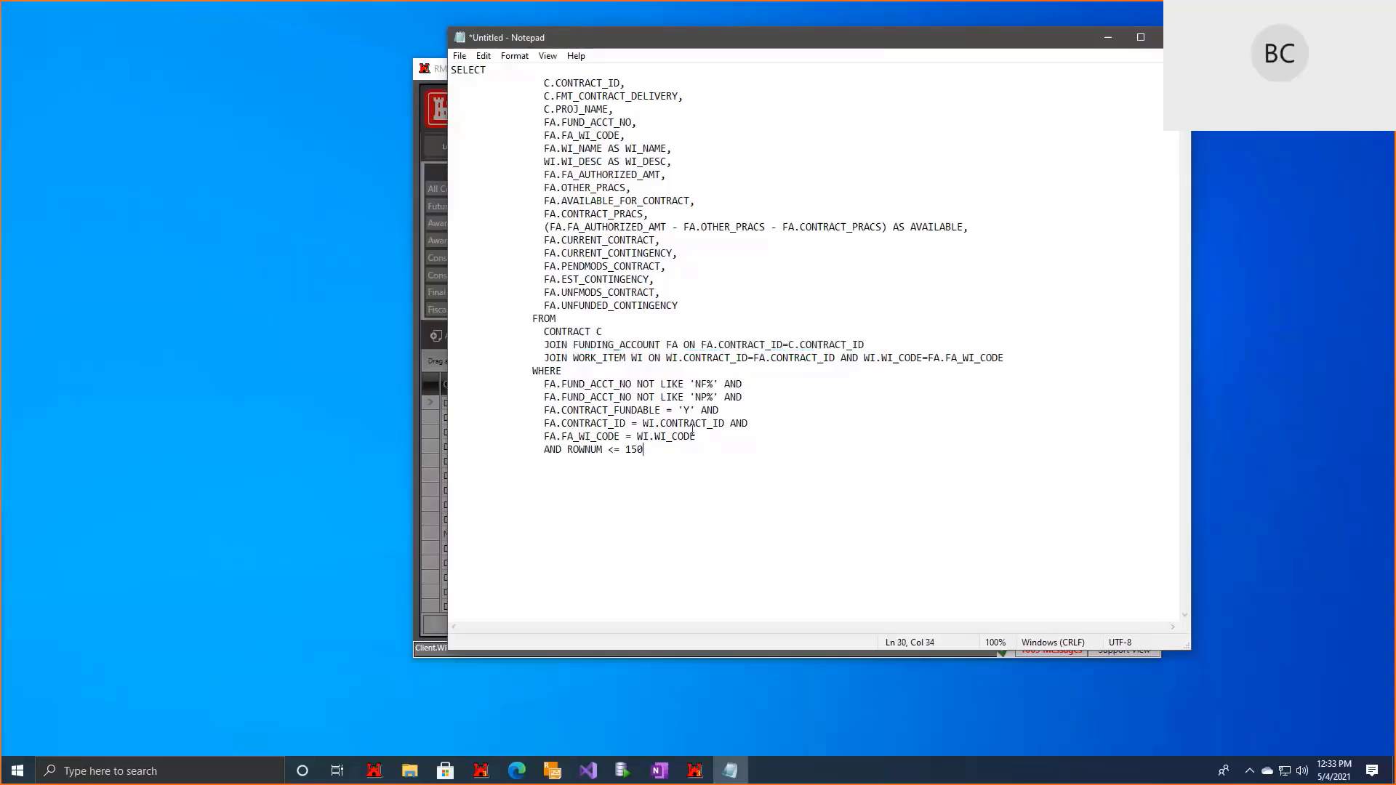
{"action": "left_click_drag", "start_coordinate": [741, 468], "coordinate": [480, 96]}
{"action": "left_click", "coordinate": [680, 568]}
{"action": "left_click_drag", "start_coordinate": [549, 271], "coordinate": [624, 535]}
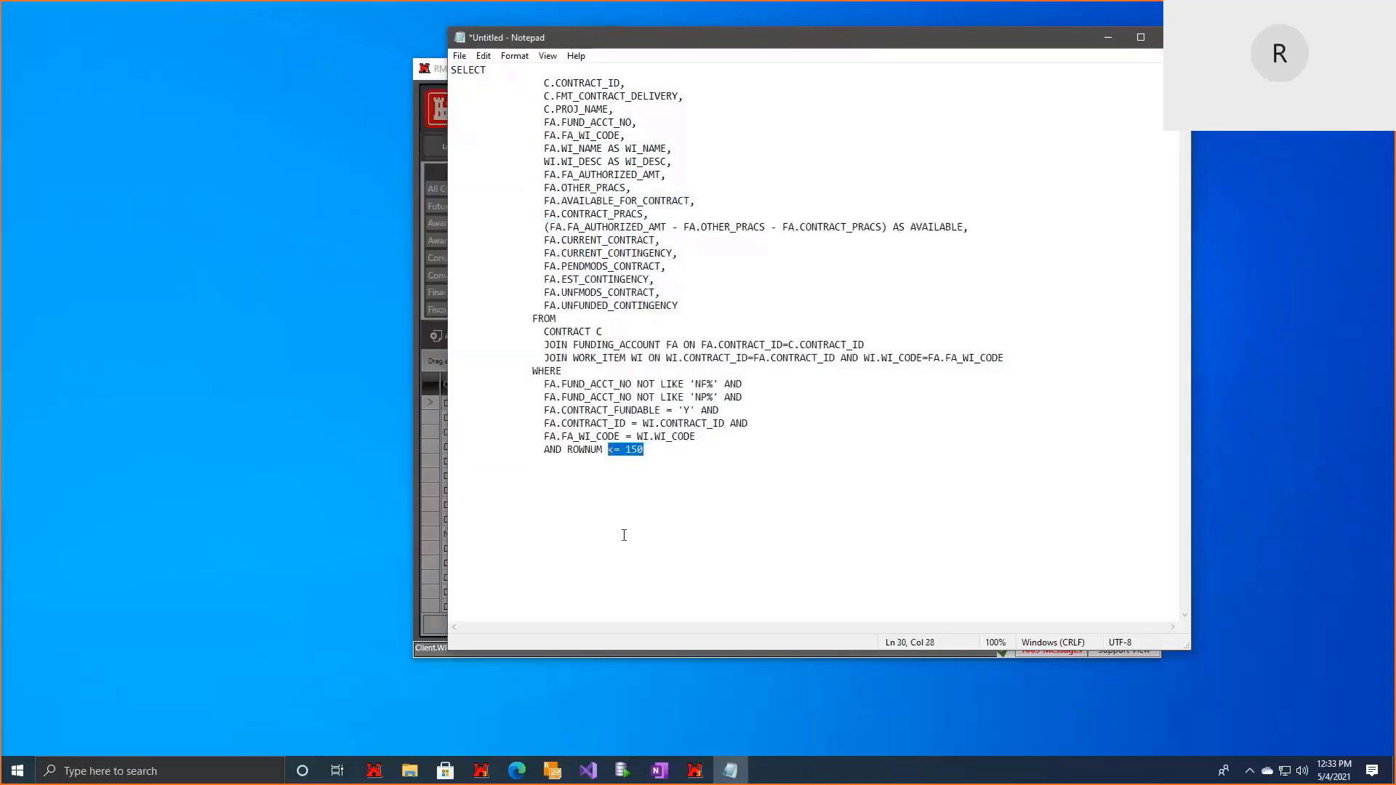
{"action": "left_click", "coordinate": [623, 535]}
{"action": "left_click", "coordinate": [730, 770]}
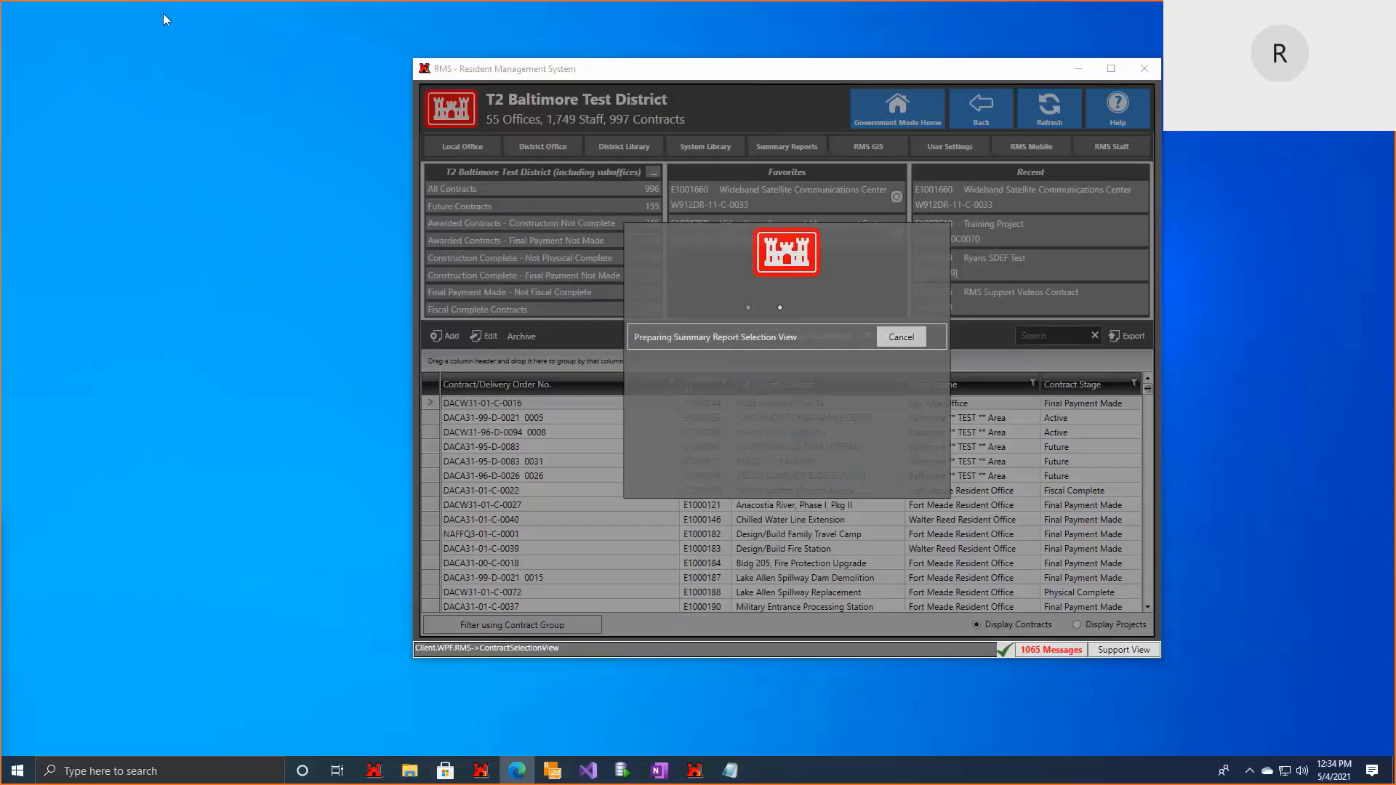
Step: Move the RMS window to the desktop's upper corner and bring the SQL query back up in a maximized Notepad
{"action": "left_click_drag", "start_coordinate": [567, 68], "coordinate": [163, 13]}
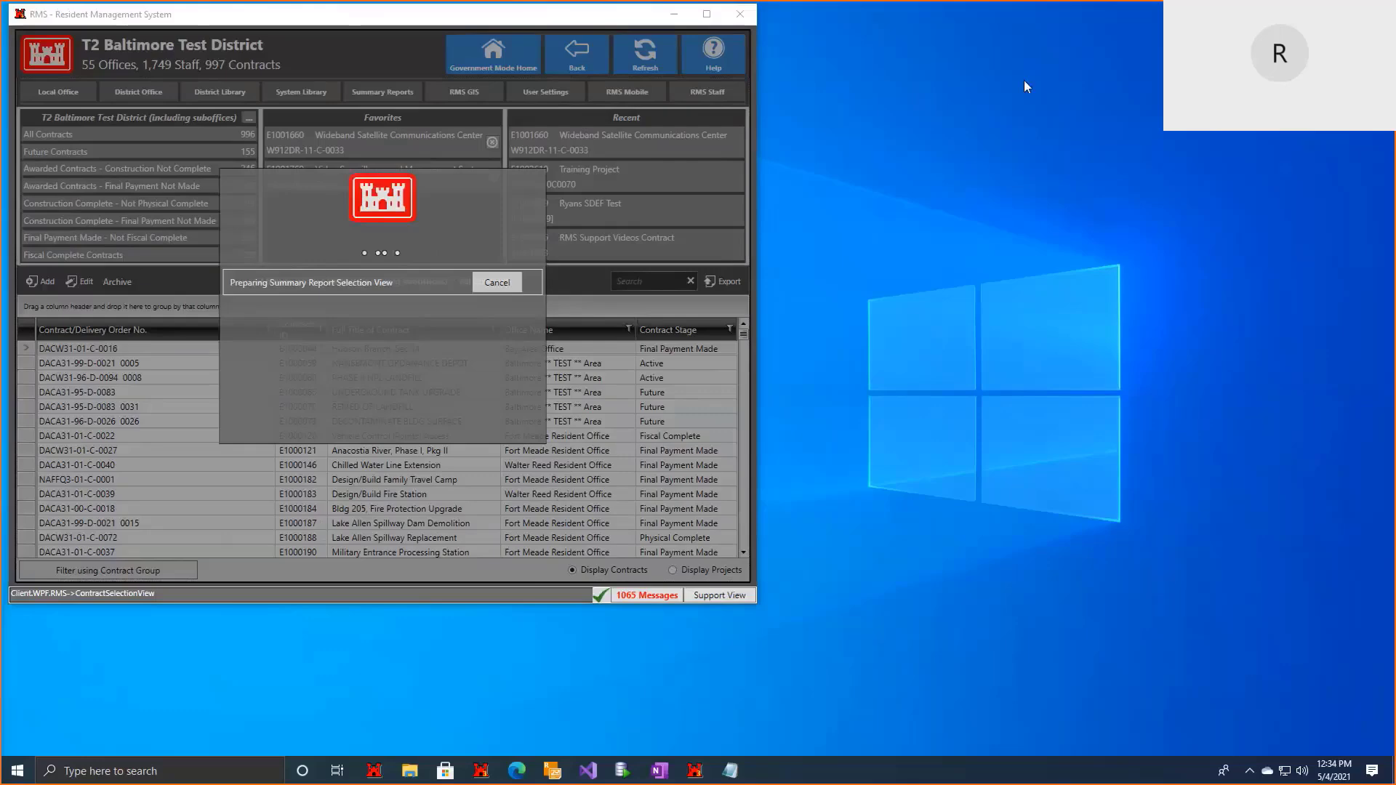
{"action": "key", "text": "alt+Tab"}
{"action": "left_click", "coordinate": [1015, 52]}
{"action": "left_click", "coordinate": [328, 590]}
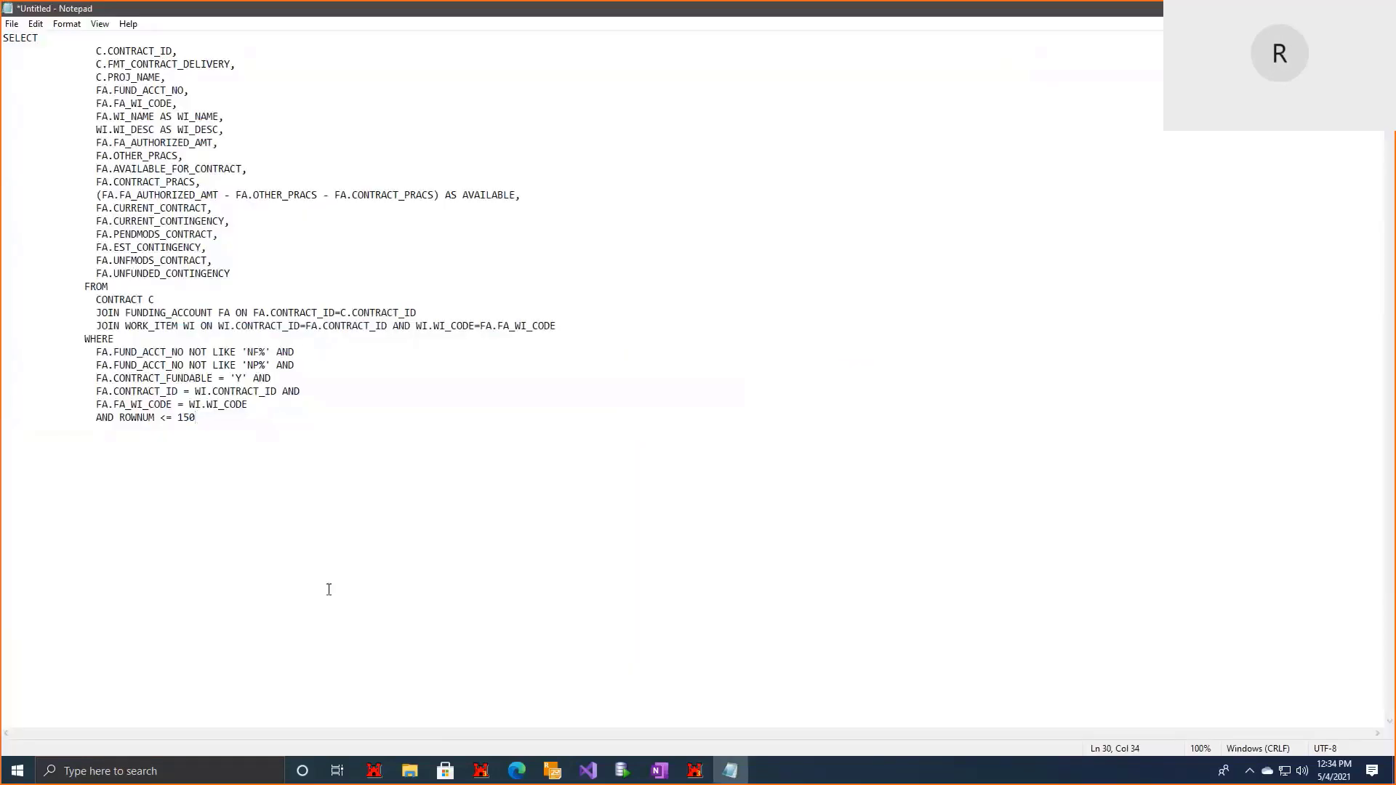
Step: Highlight the AND ROWNUM <= 150 condition at the end of the query for review
{"action": "key", "text": "shift+Home"}
{"action": "left_click", "coordinate": [197, 434]}
{"action": "left_click", "coordinate": [81, 445], "text": "shift"}
{"action": "left_click", "coordinate": [94, 446], "text": "shift"}
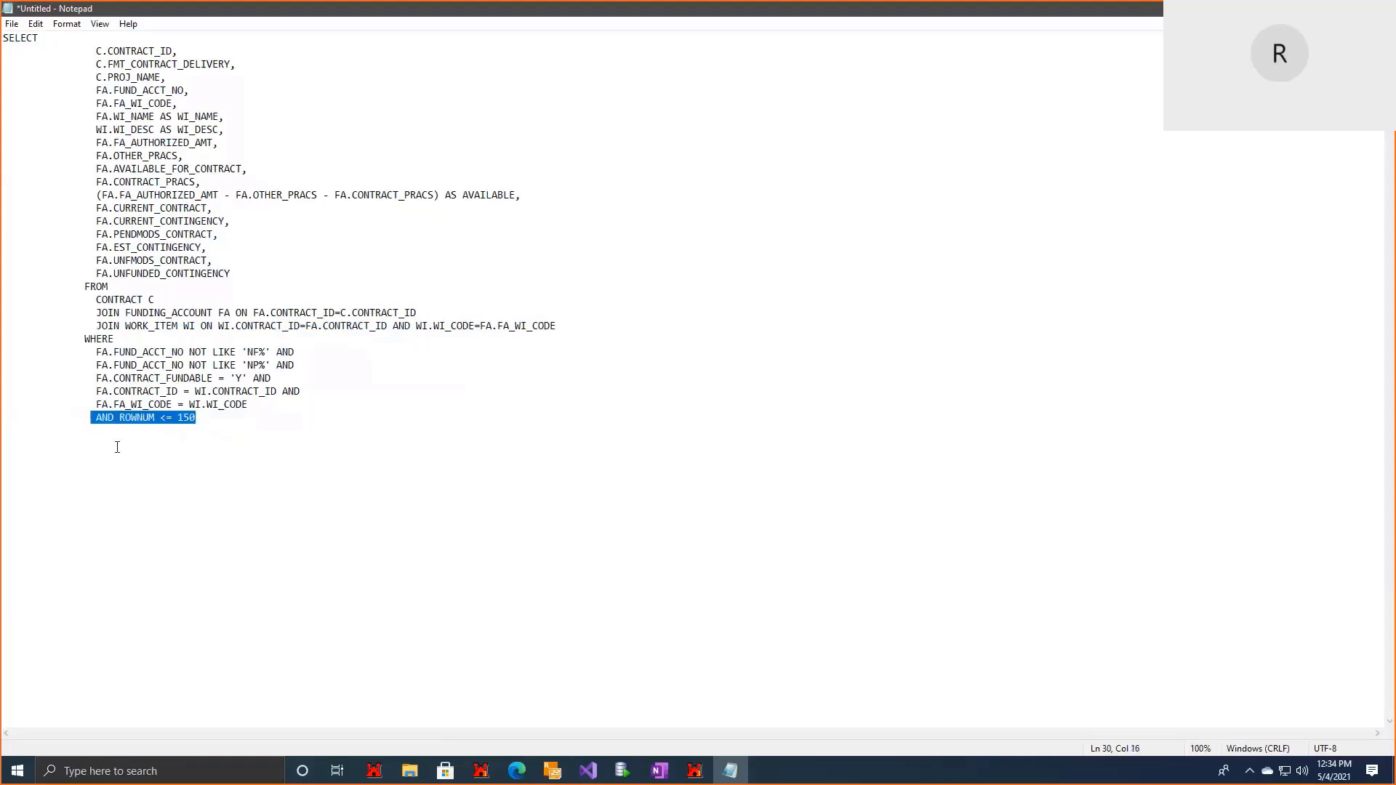
{"action": "key", "text": "Left"}
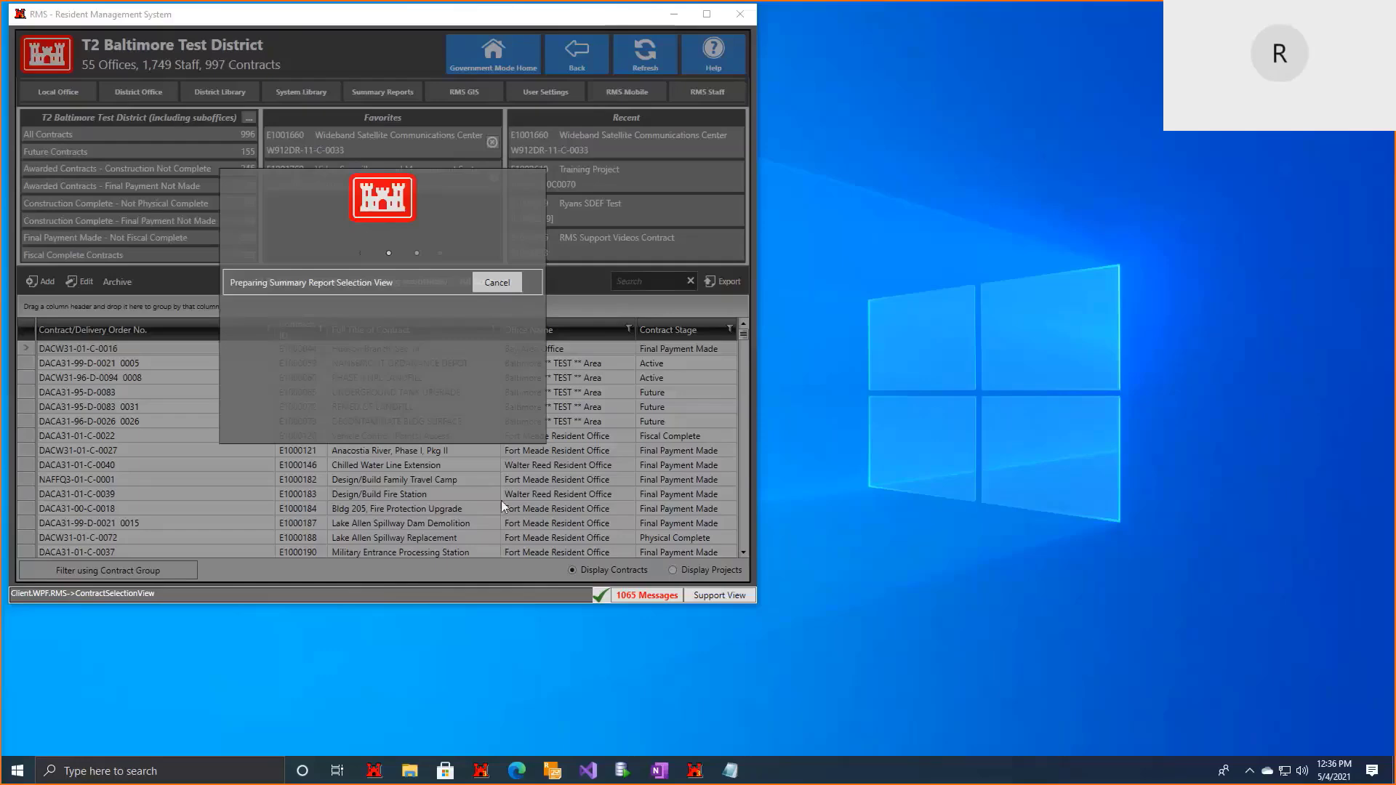
Step: Reopen Contract Reports from the contract menu, accept the UAT tester notice, and look through the UAT New Reports list
{"action": "left_click", "coordinate": [807, 527]}
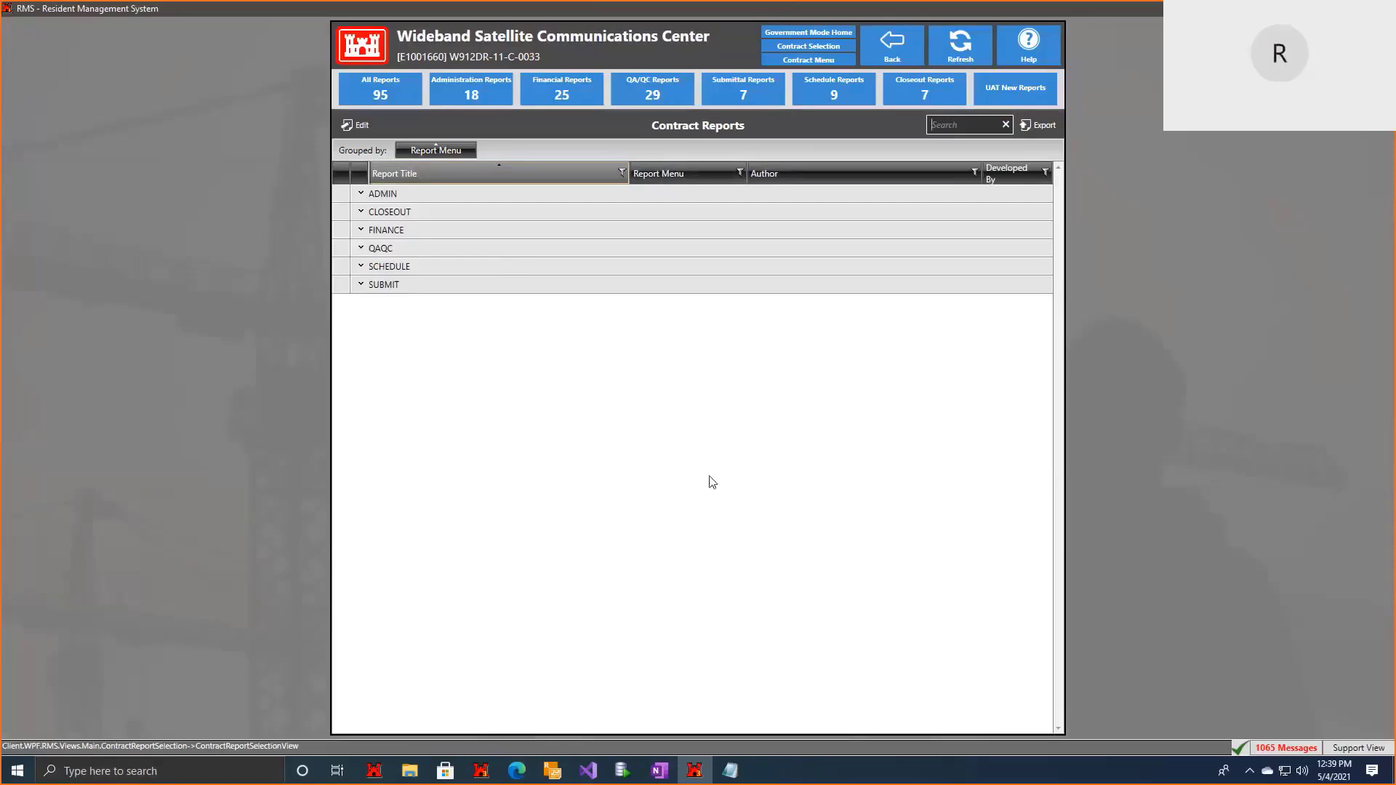
{"action": "left_click", "coordinate": [893, 45]}
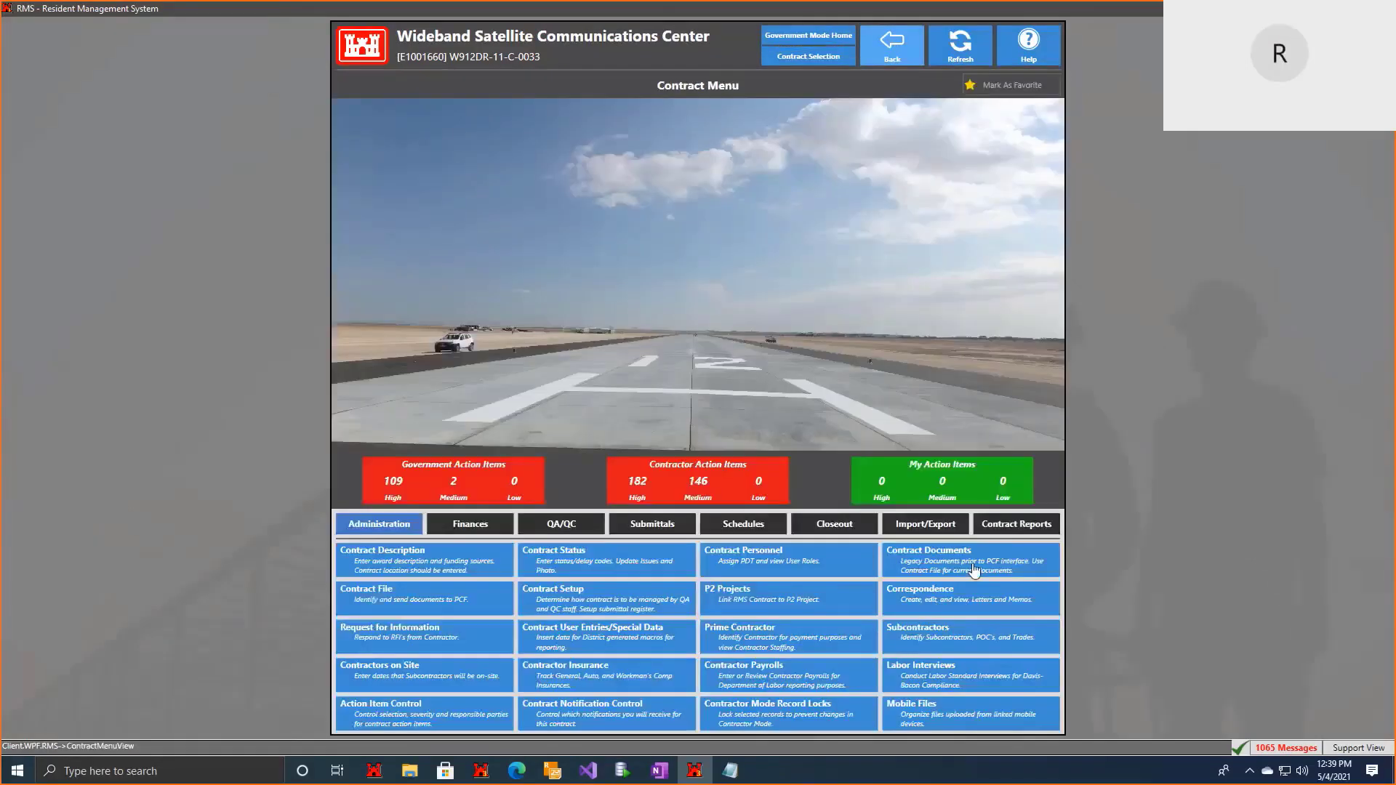
{"action": "left_click", "coordinate": [1016, 523]}
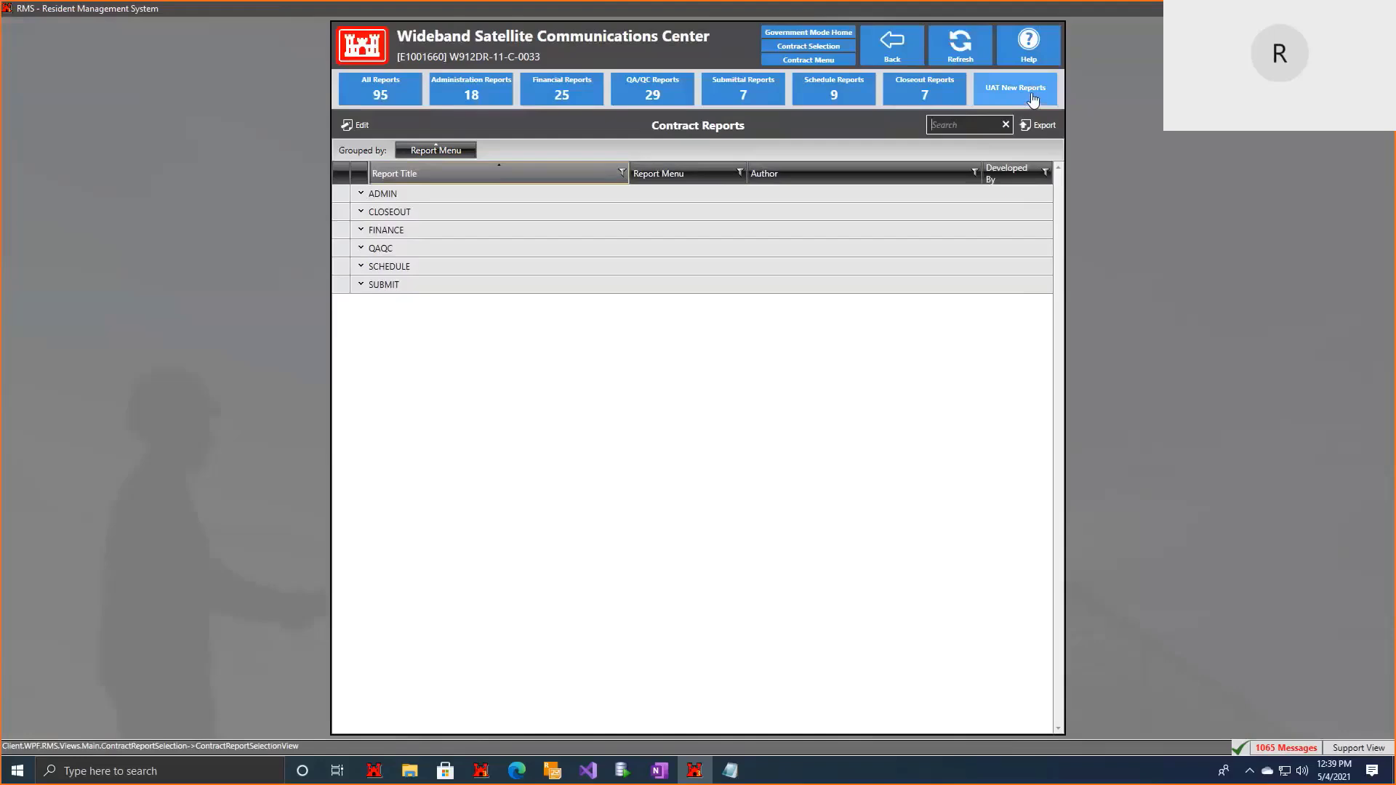
{"action": "left_click", "coordinate": [1033, 98]}
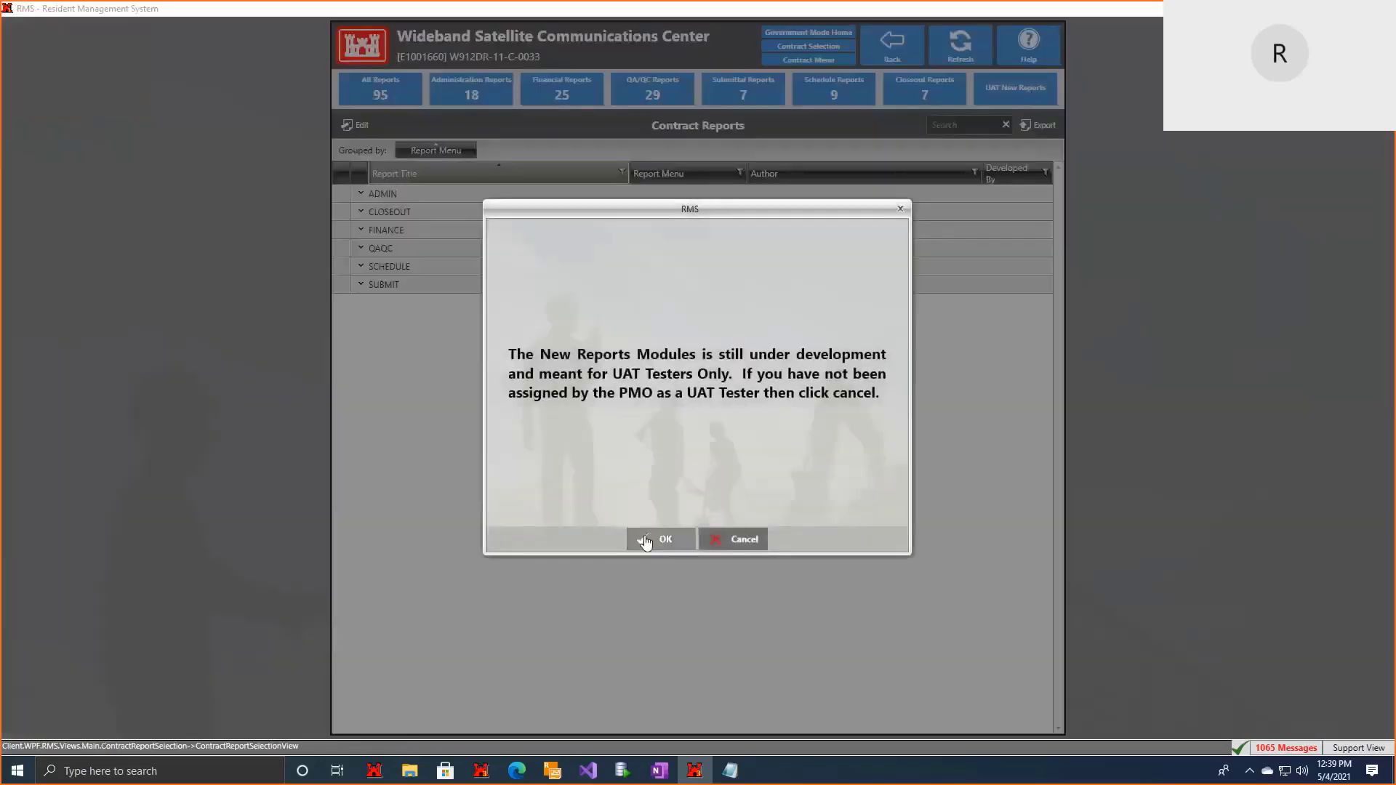
{"action": "left_click", "coordinate": [663, 523]}
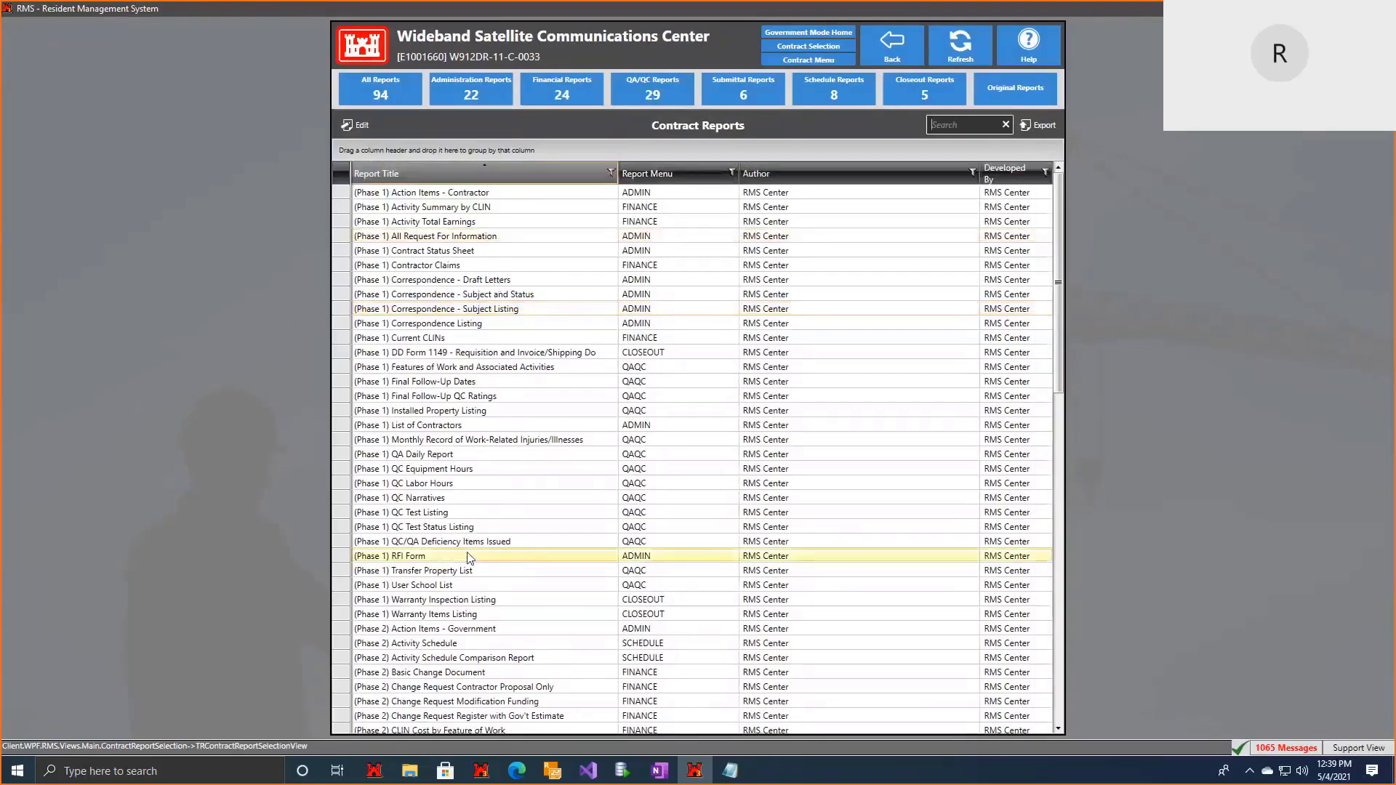
{"action": "scroll", "coordinate": [469, 556], "scroll_direction": "down", "scroll_amount": 6}
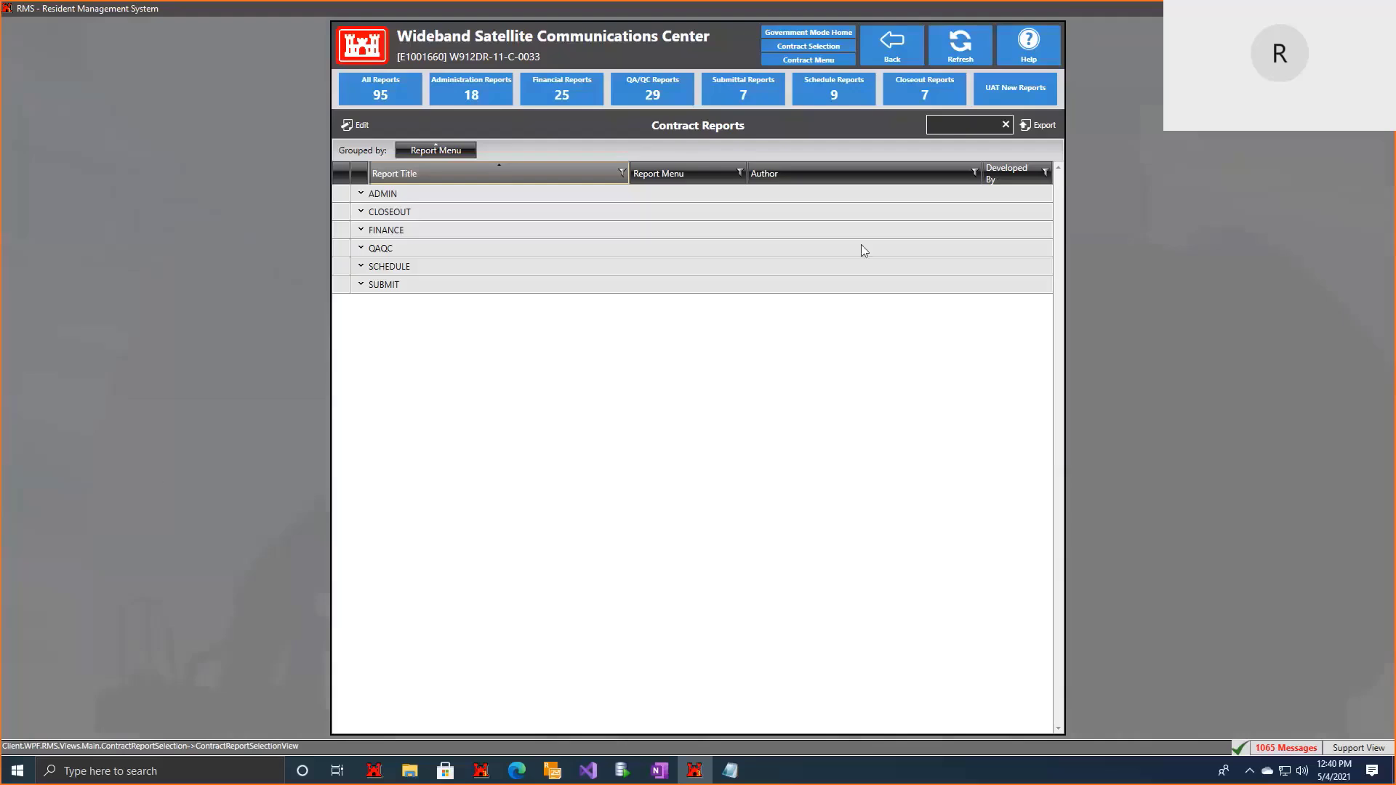
Step: Preview the original List of Contractors report from the ADMIN group, close the preview, and return to Contract Reports
{"action": "left_click", "coordinate": [361, 195]}
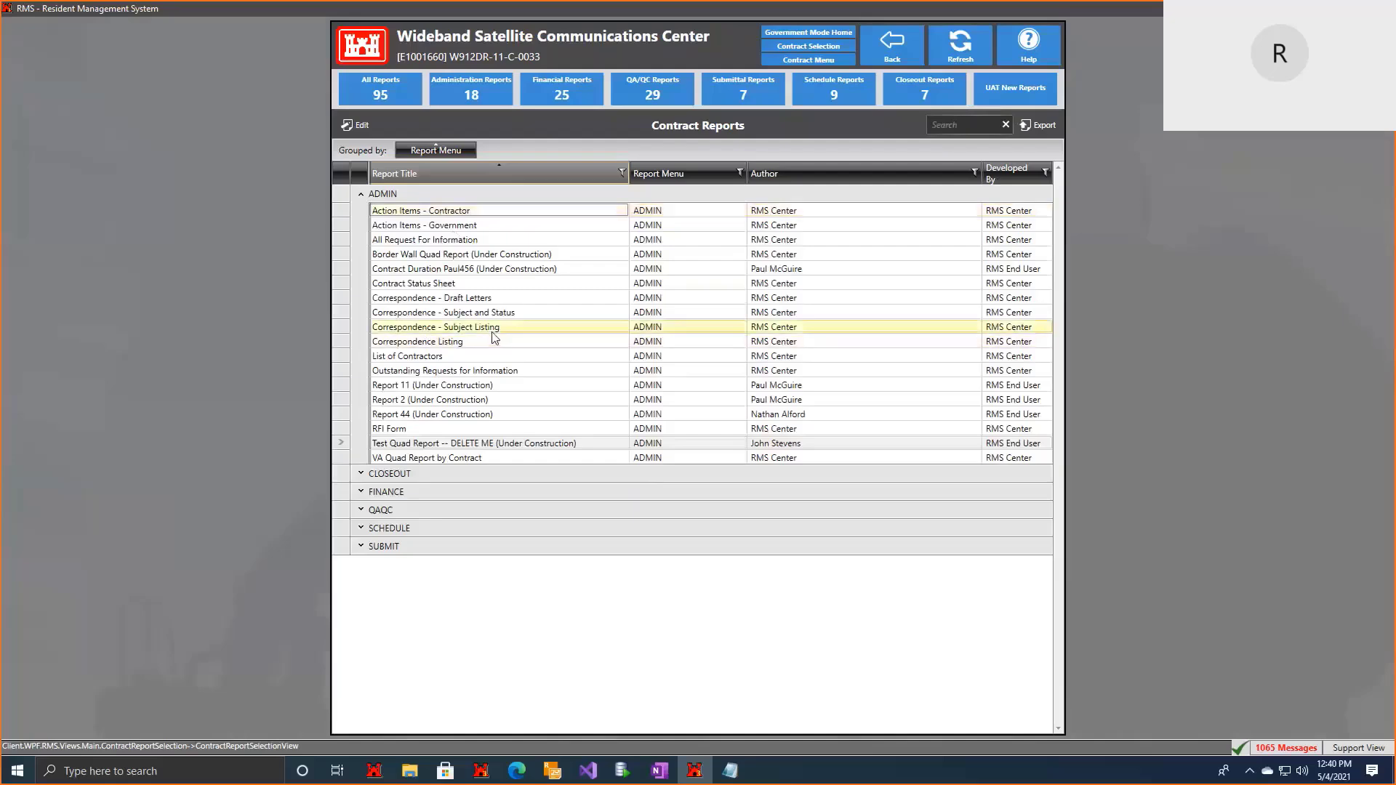
{"action": "left_click", "coordinate": [494, 356]}
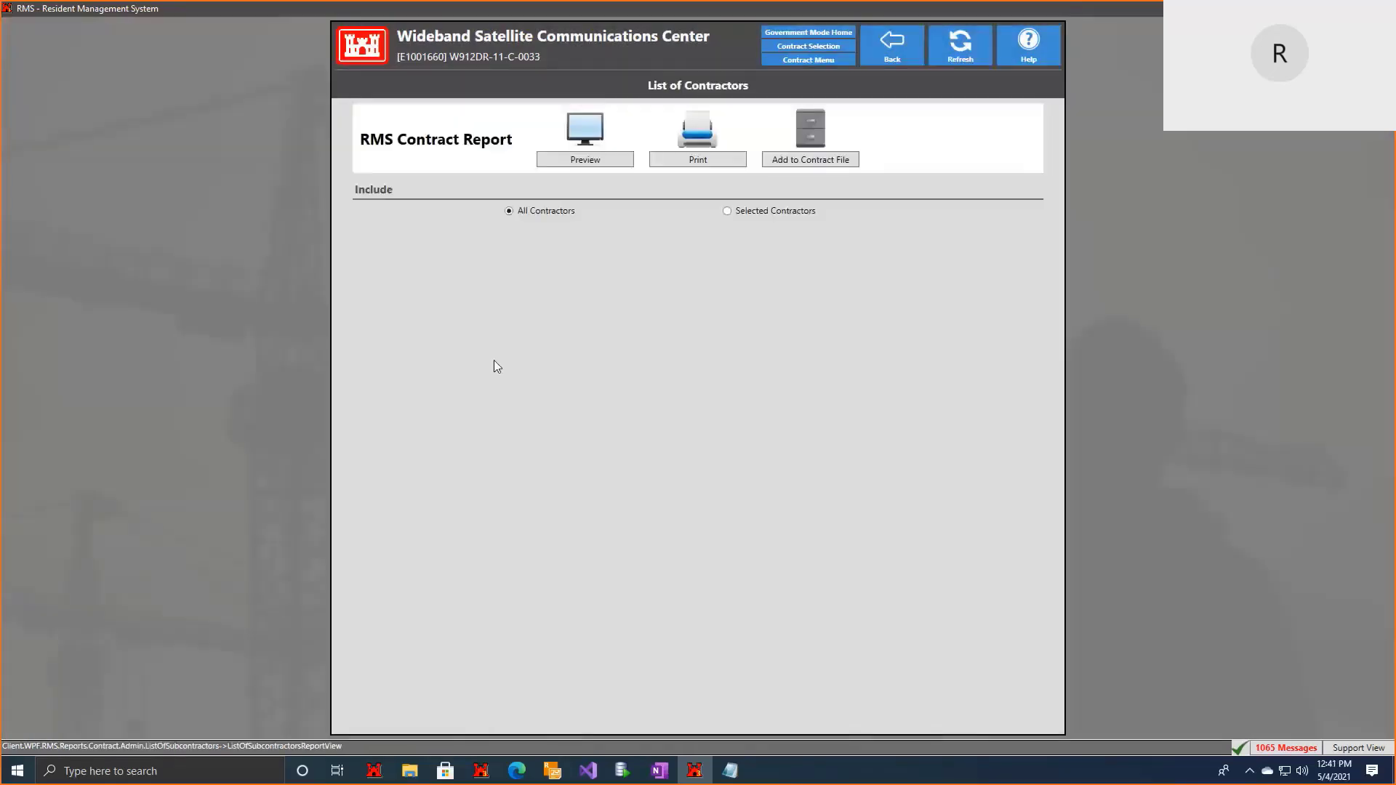
{"action": "left_click", "coordinate": [571, 158]}
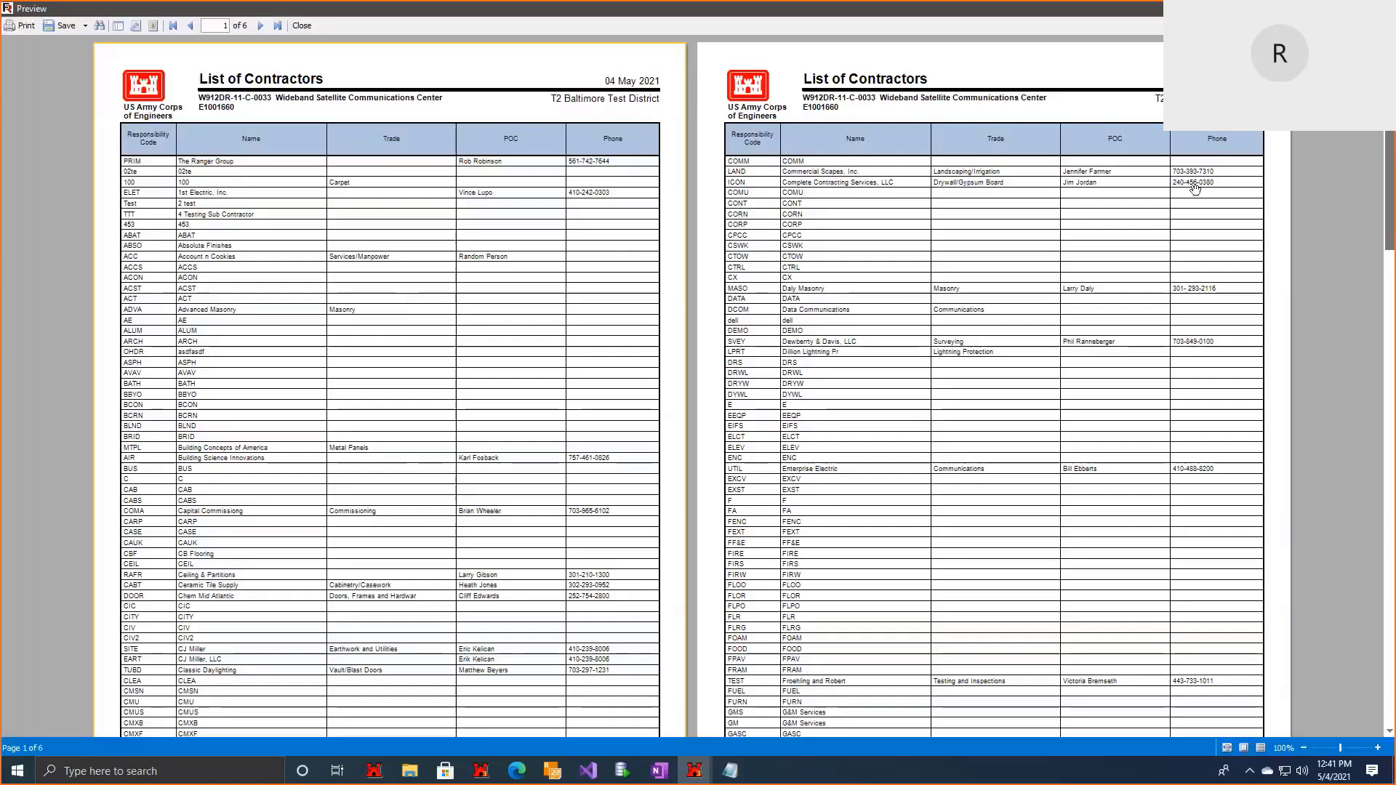
{"action": "key", "text": "alt+F4"}
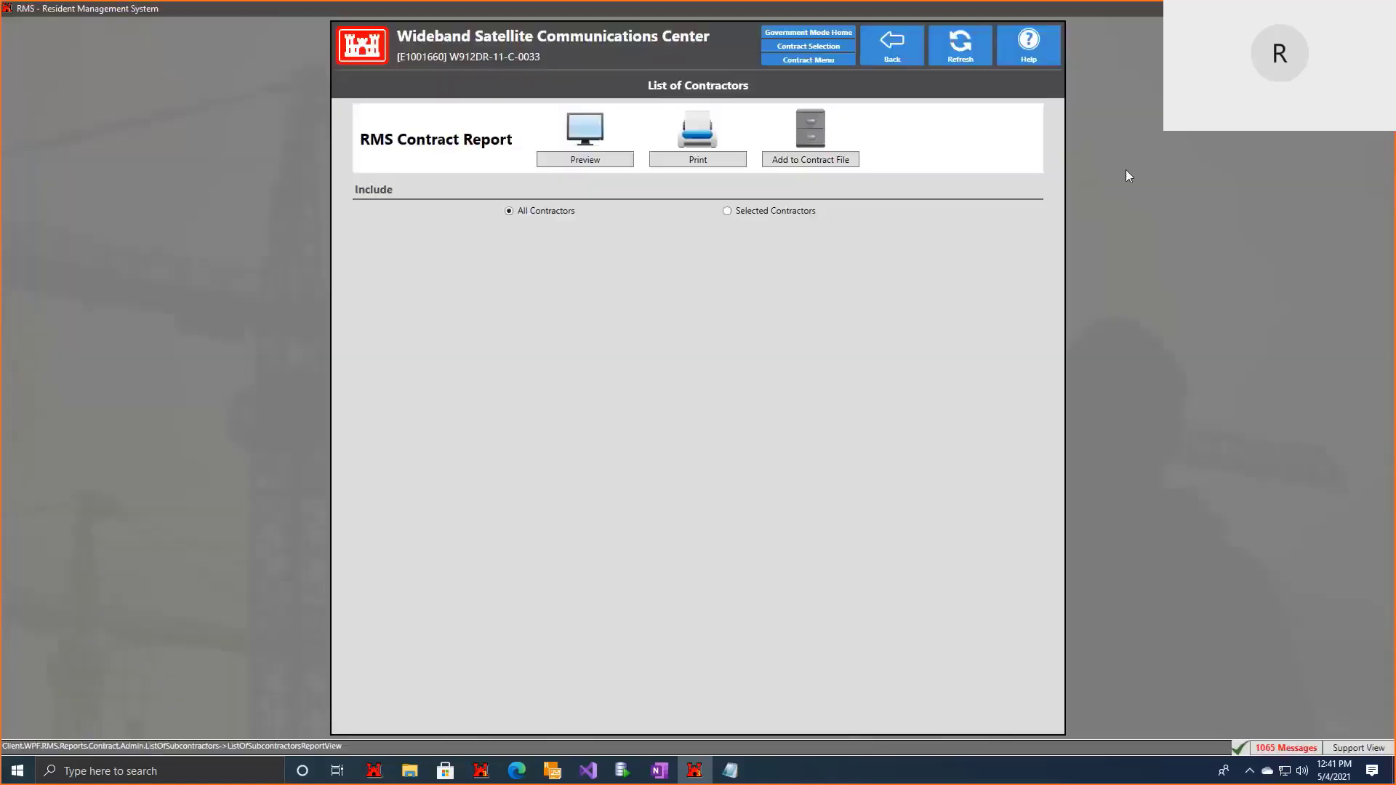
{"action": "left_click", "coordinate": [892, 45]}
Step: Switch to the UAT New Reports, accept the tester notice, search for "list of", and open the (Phase 1) List of Contractors report
{"action": "left_click", "coordinate": [1021, 91]}
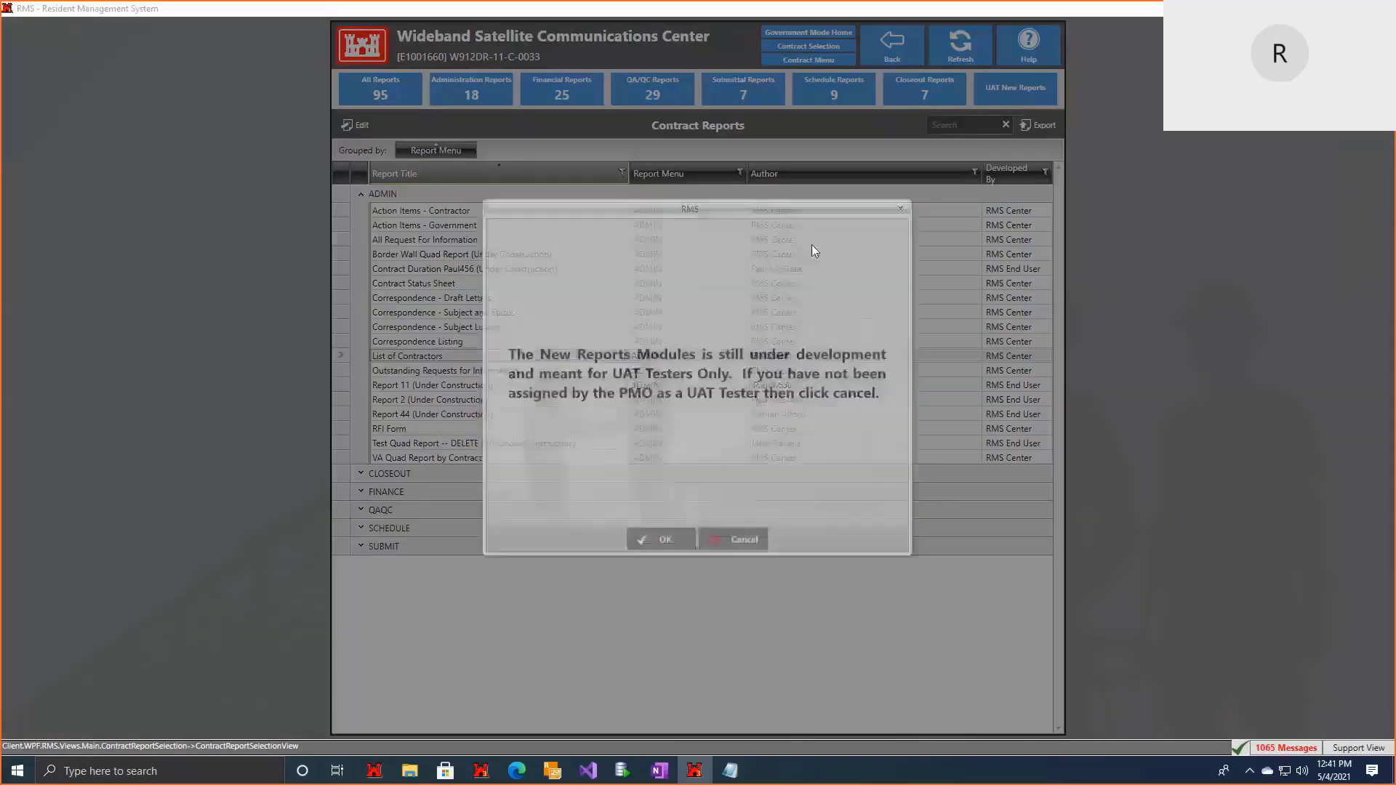
{"action": "left_click", "coordinate": [665, 547]}
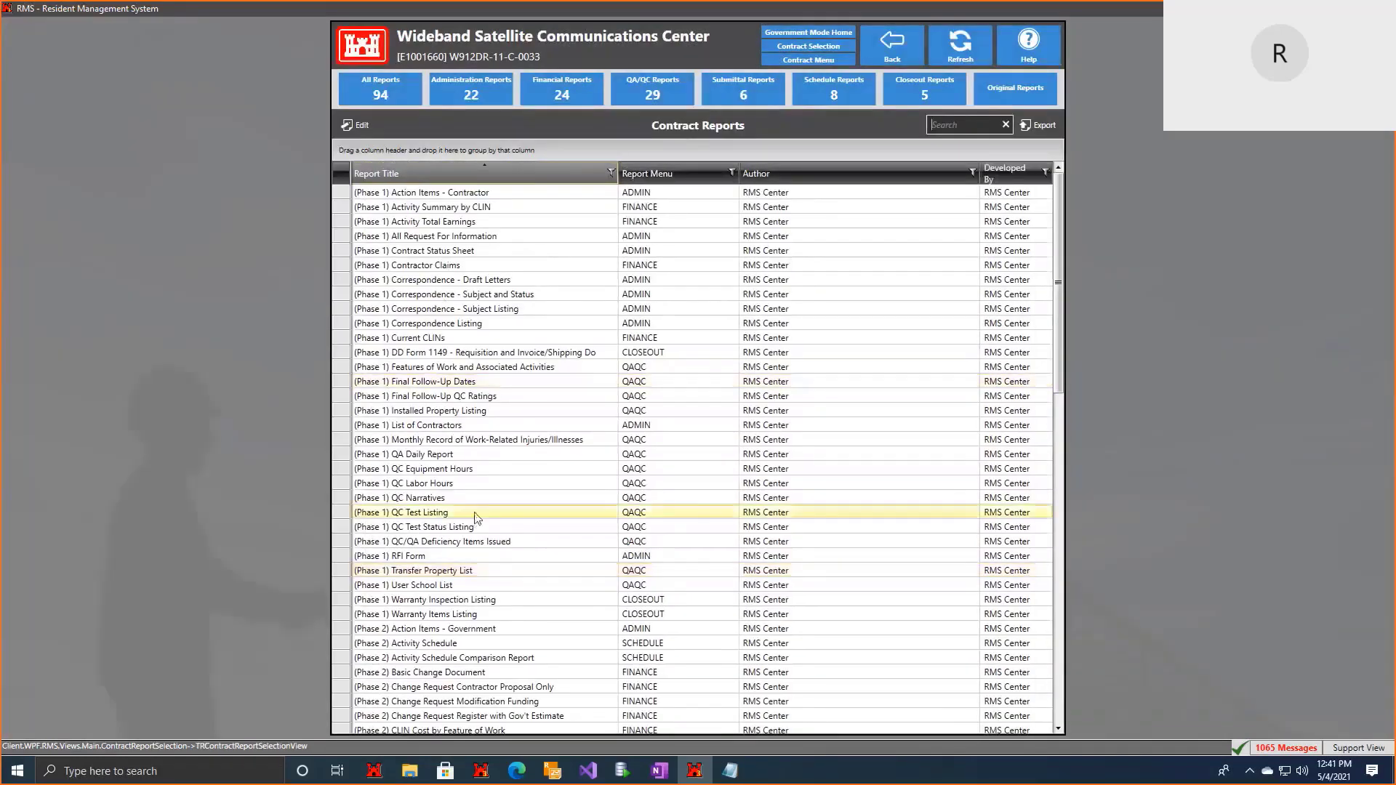
{"action": "scroll", "coordinate": [476, 509], "scroll_direction": "down", "scroll_amount": 1}
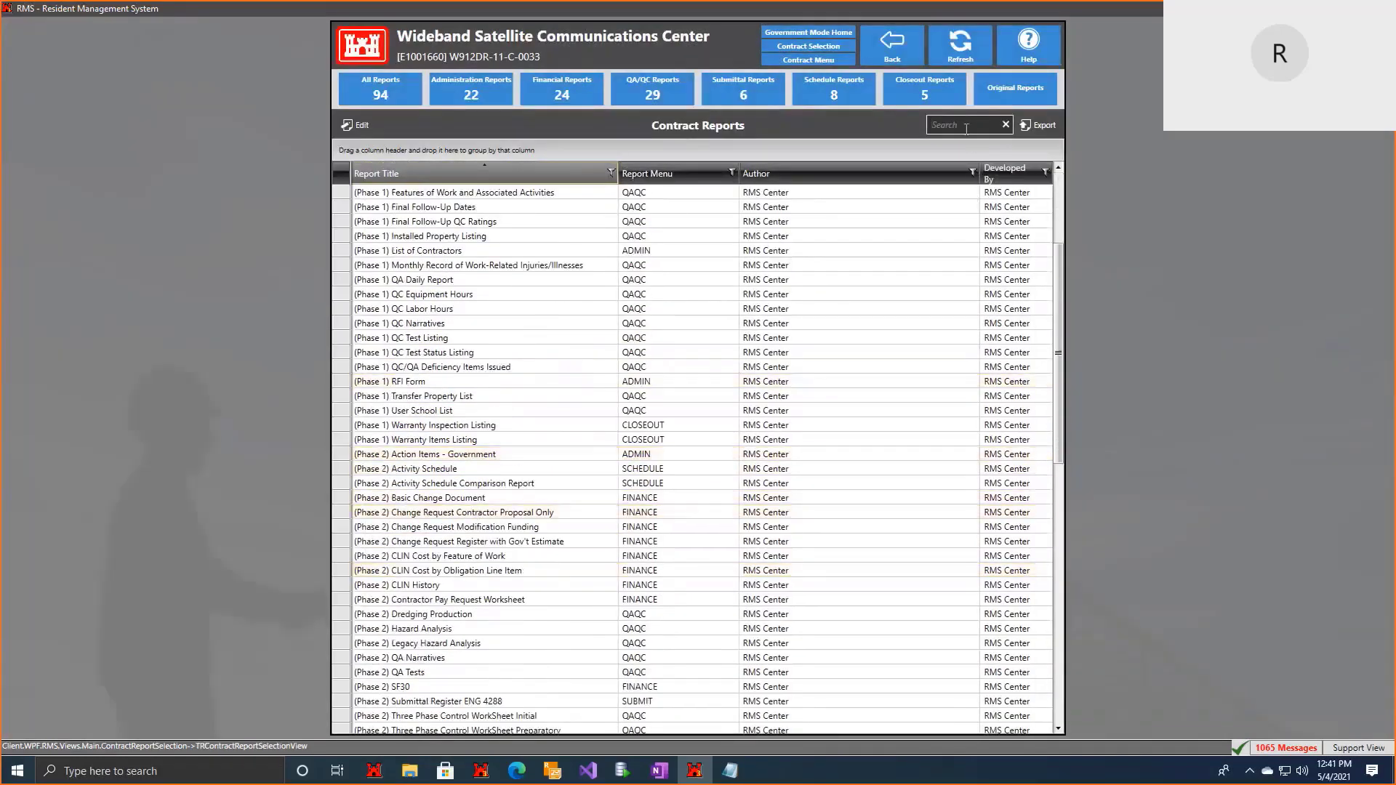
{"action": "type", "text": "list of"}
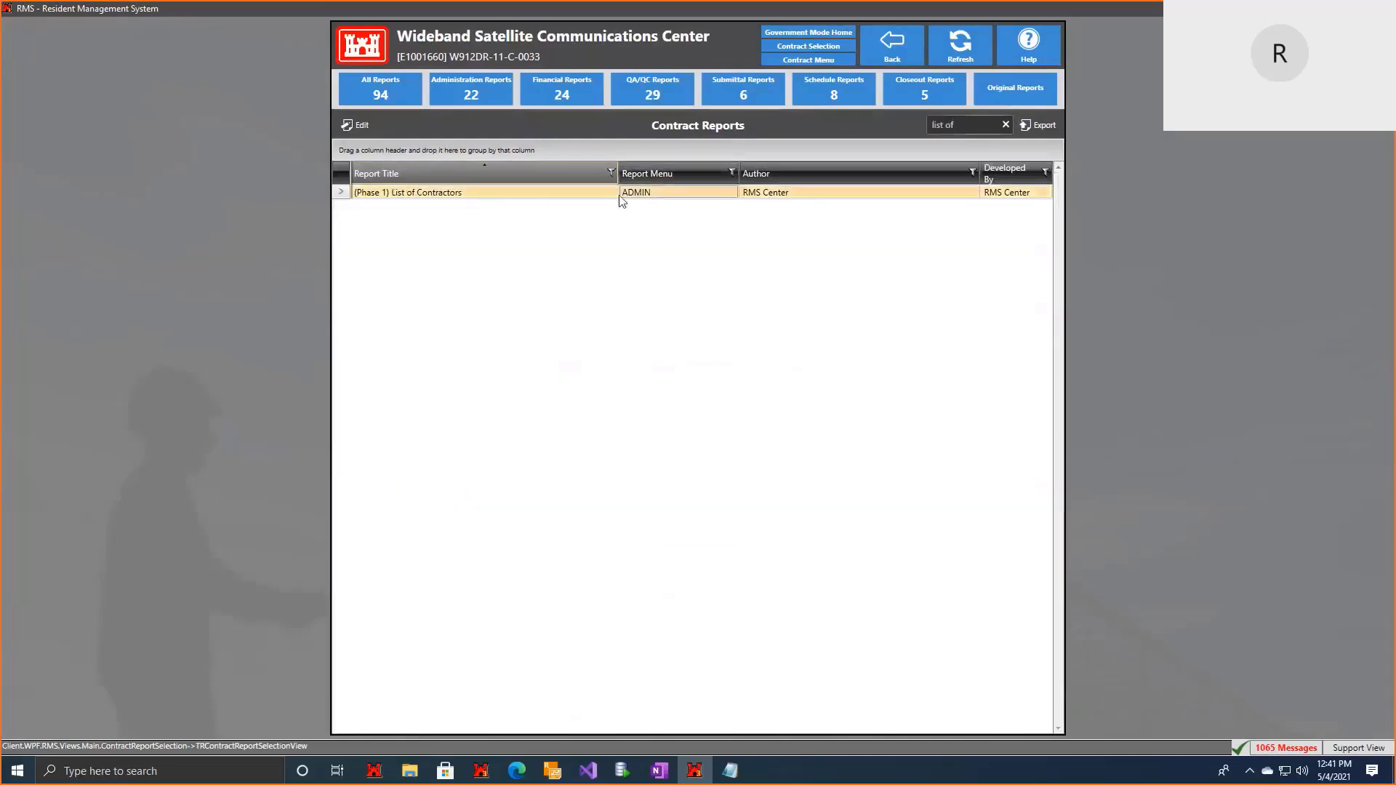
{"action": "double_click", "coordinate": [619, 195]}
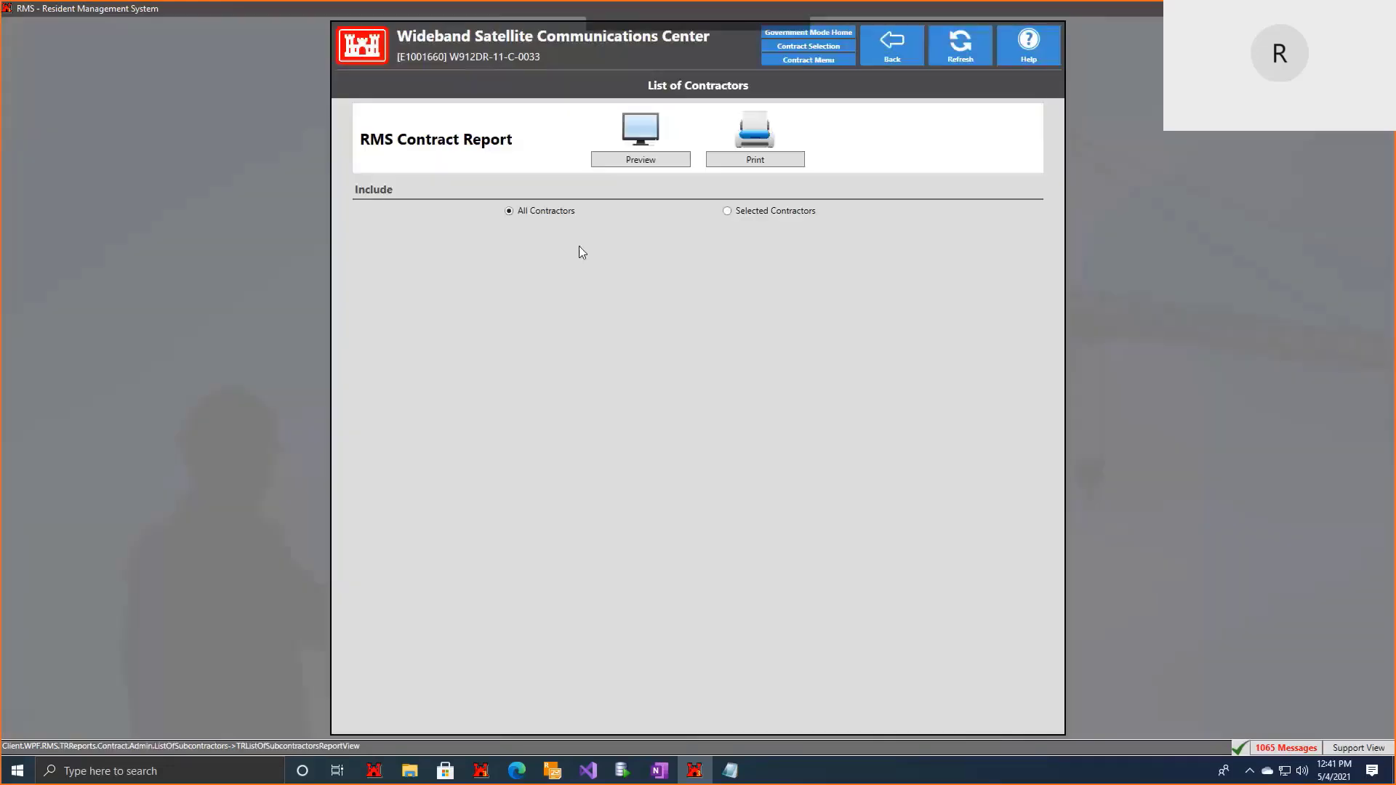
Step: Preview the new List of Contractors report for all contractors, check the viewer's export options, and close the preview
{"action": "left_click", "coordinate": [625, 161]}
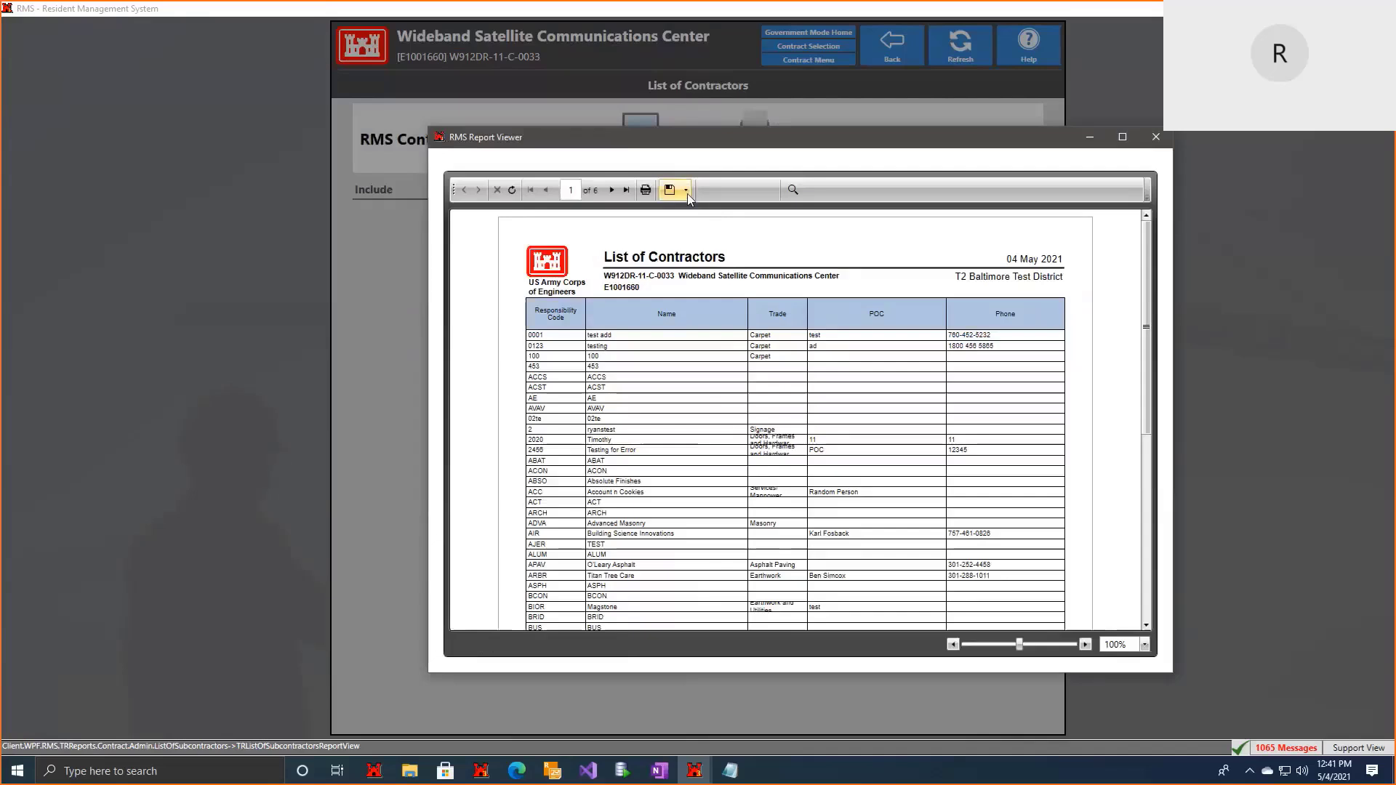
{"action": "double_click", "coordinate": [767, 131]}
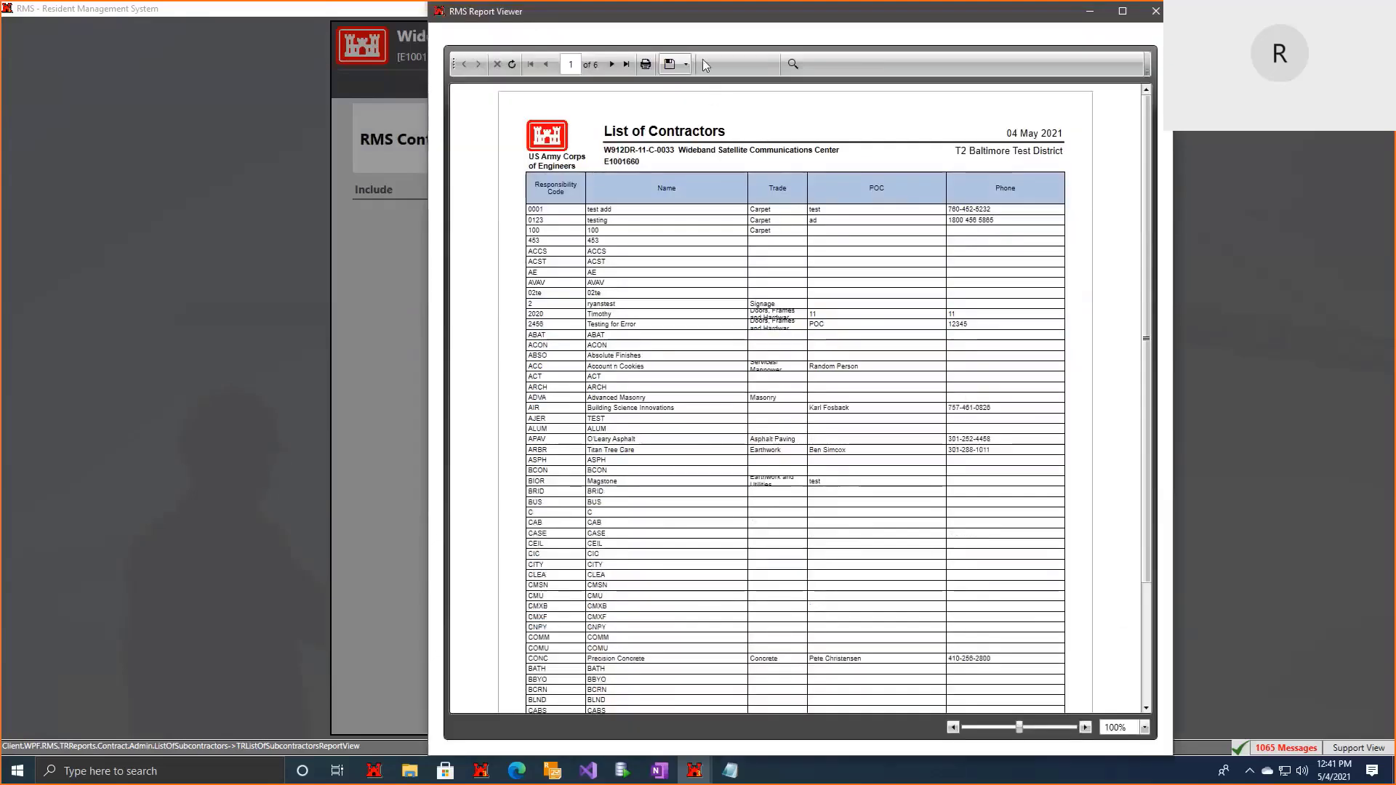
{"action": "left_click", "coordinate": [686, 65]}
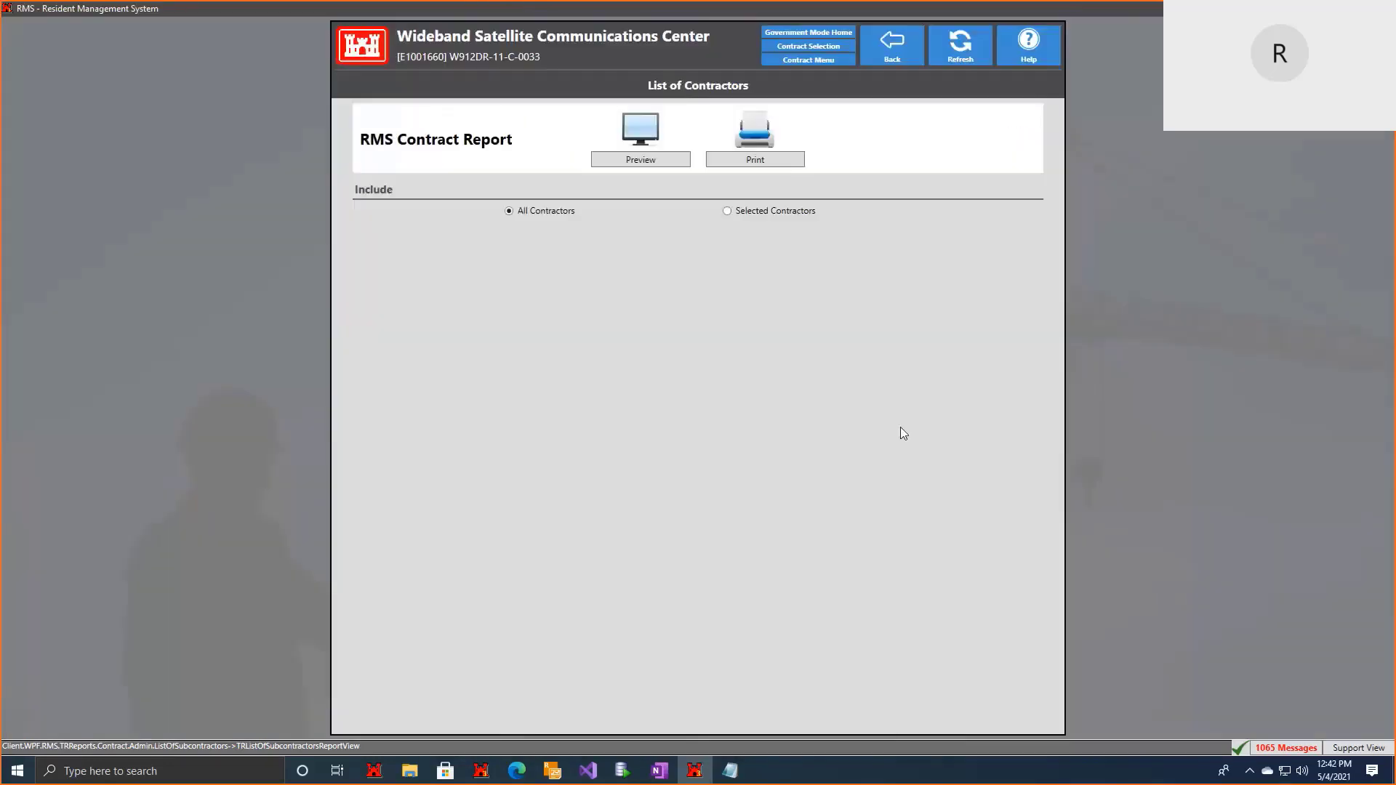
Step: Return to the contract selection and open the District Library menu, dismissing the slow request notice
{"action": "key", "text": "alt+Tab"}
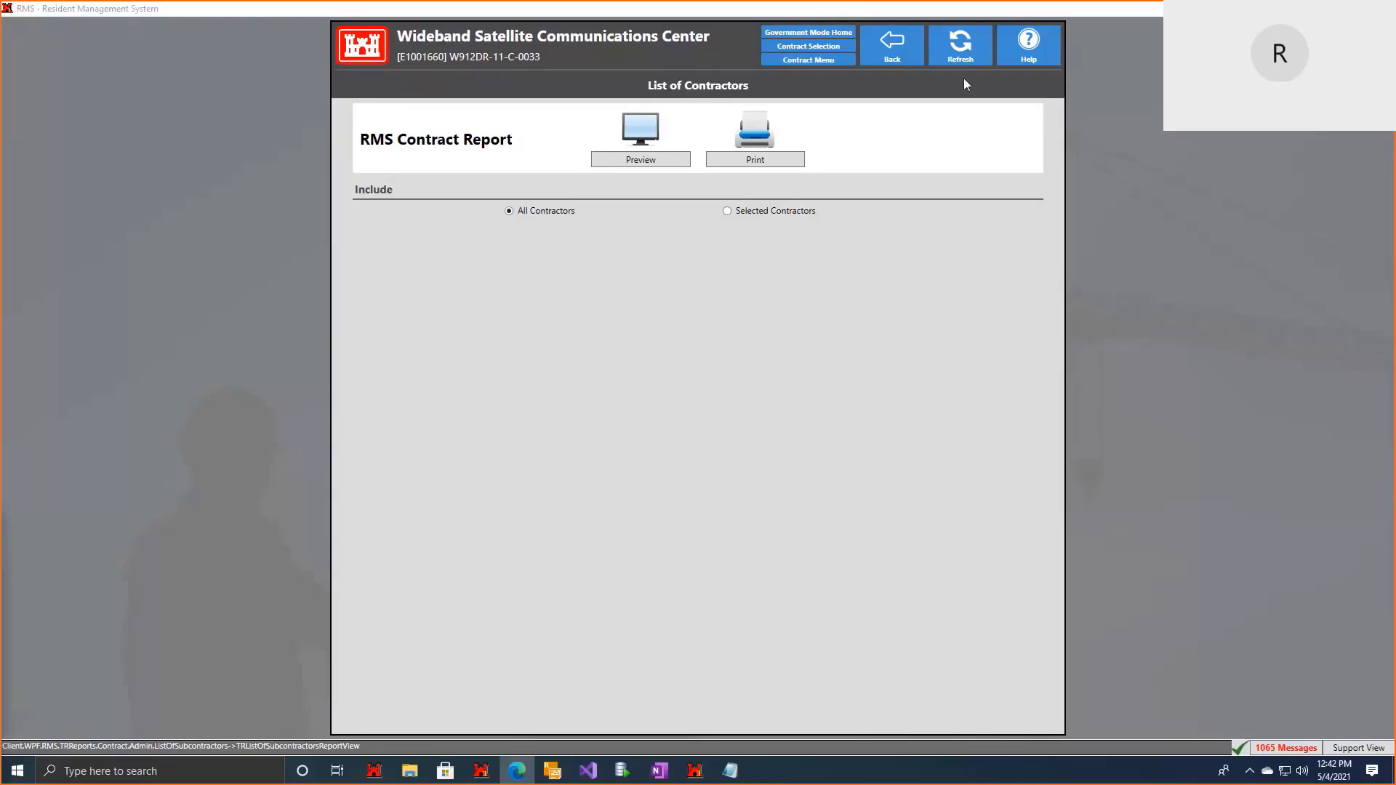
{"action": "left_click", "coordinate": [905, 67]}
{"action": "left_click", "coordinate": [893, 56]}
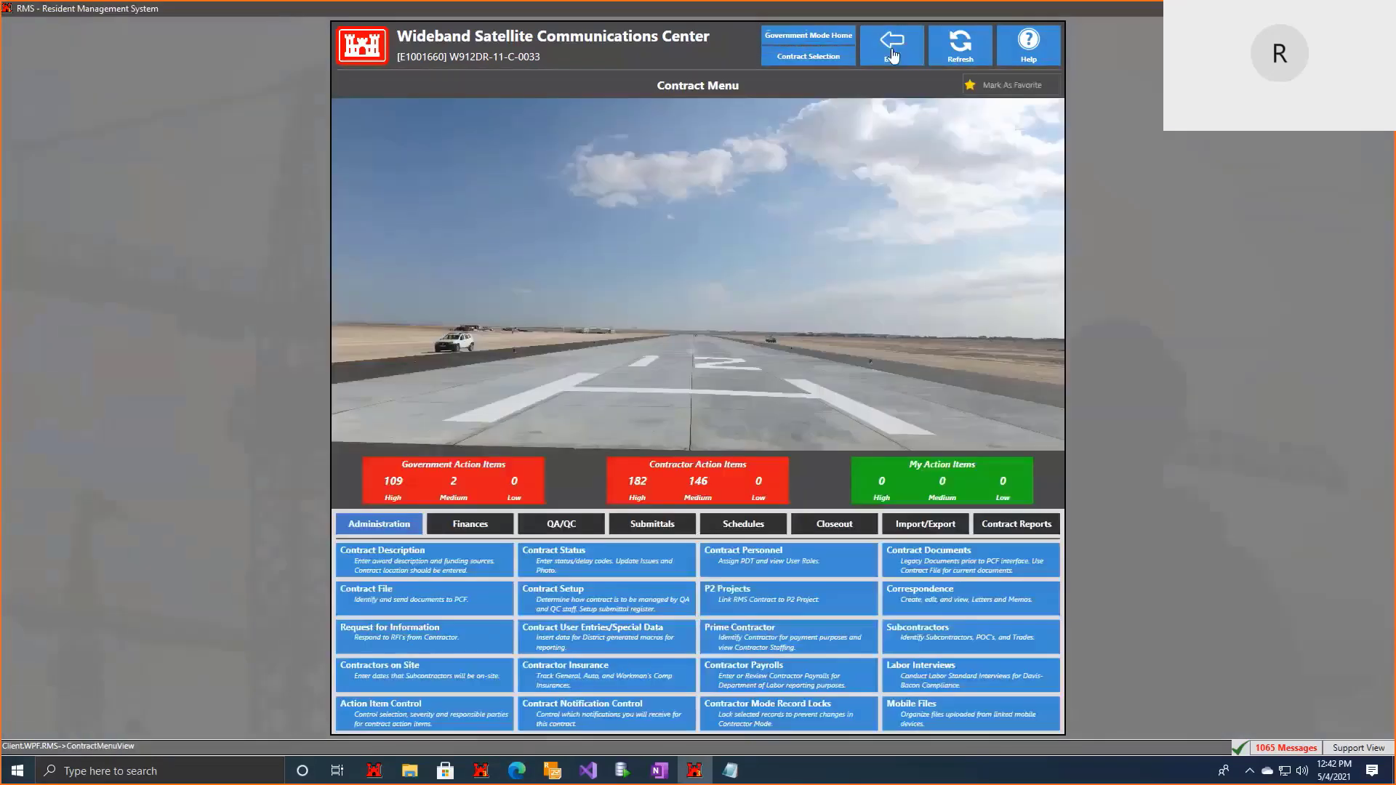
{"action": "left_click", "coordinate": [892, 55]}
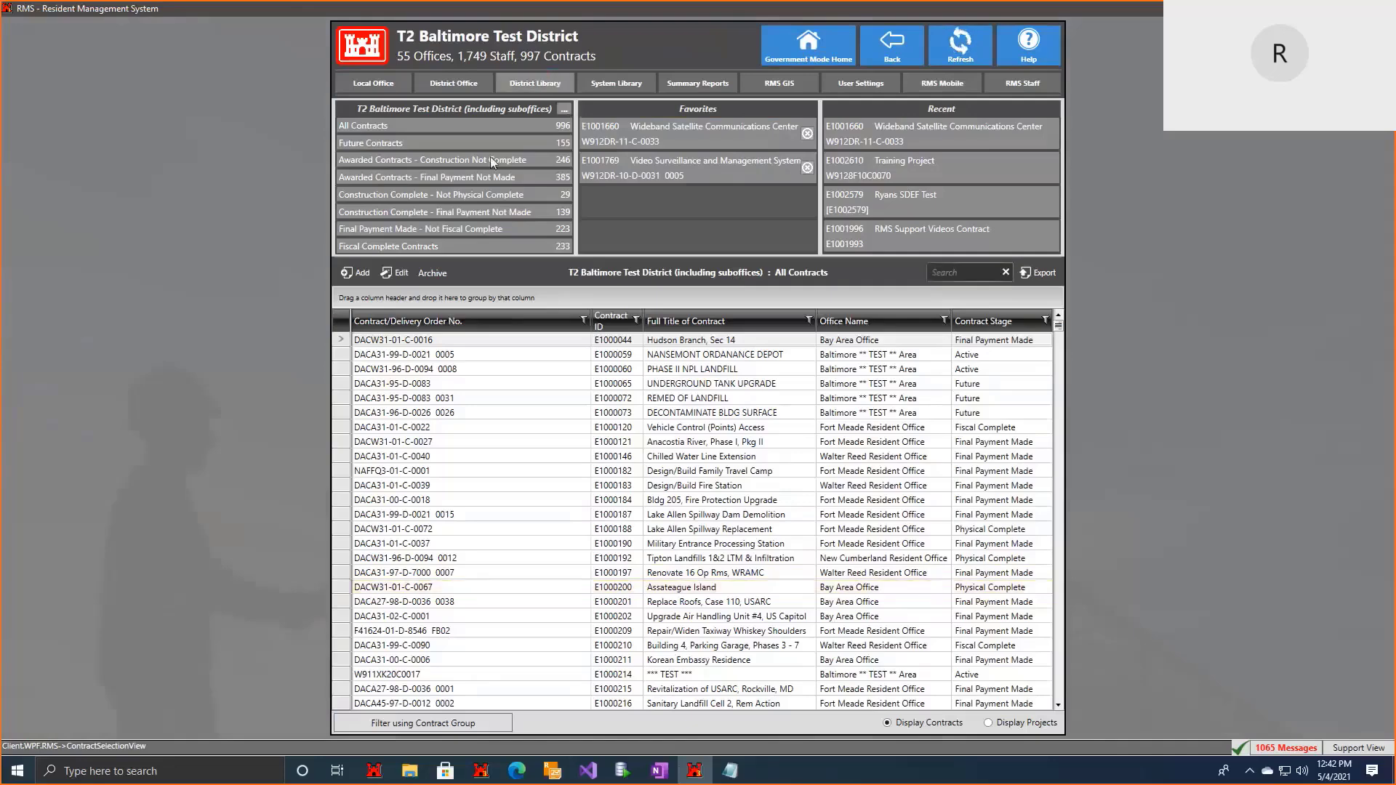
{"action": "left_click", "coordinate": [535, 83]}
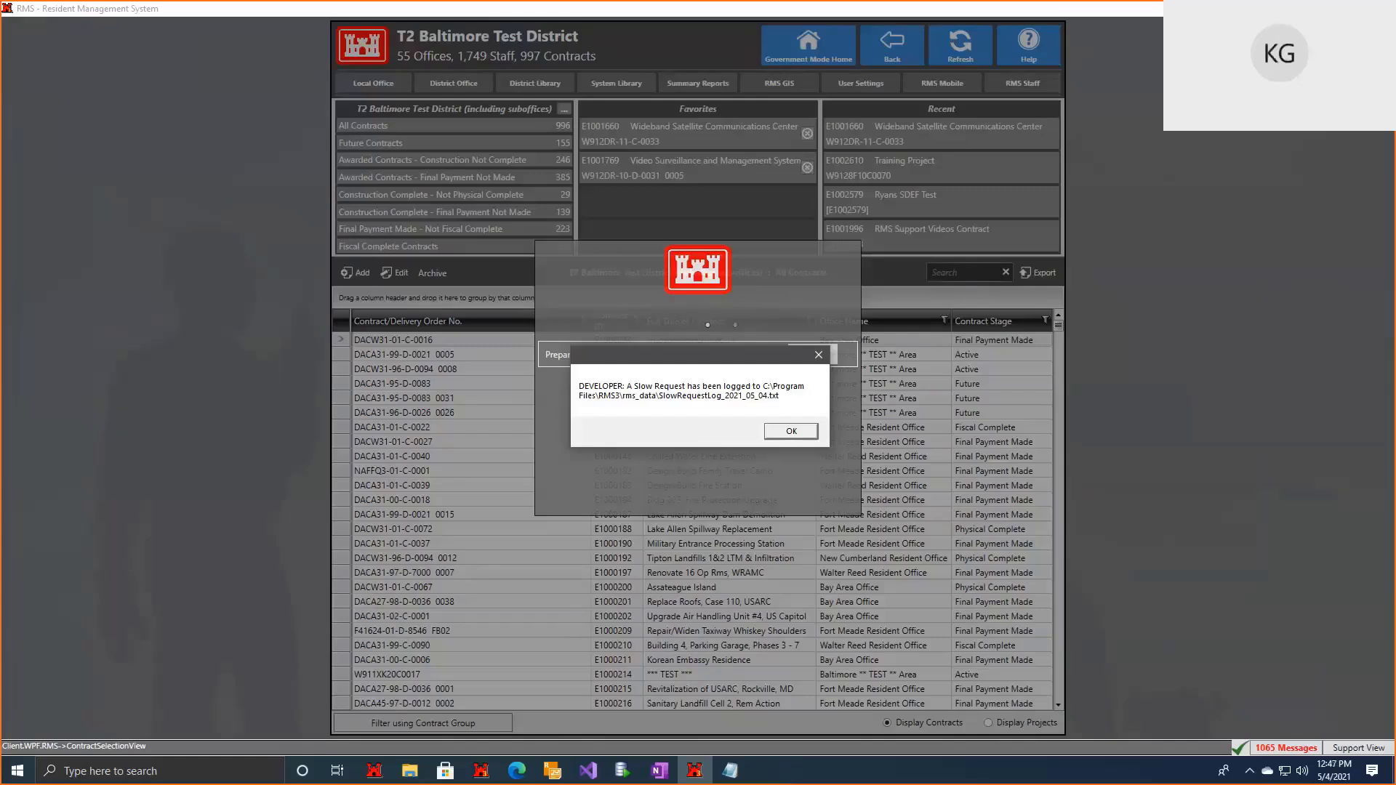
{"action": "left_click", "coordinate": [791, 431]}
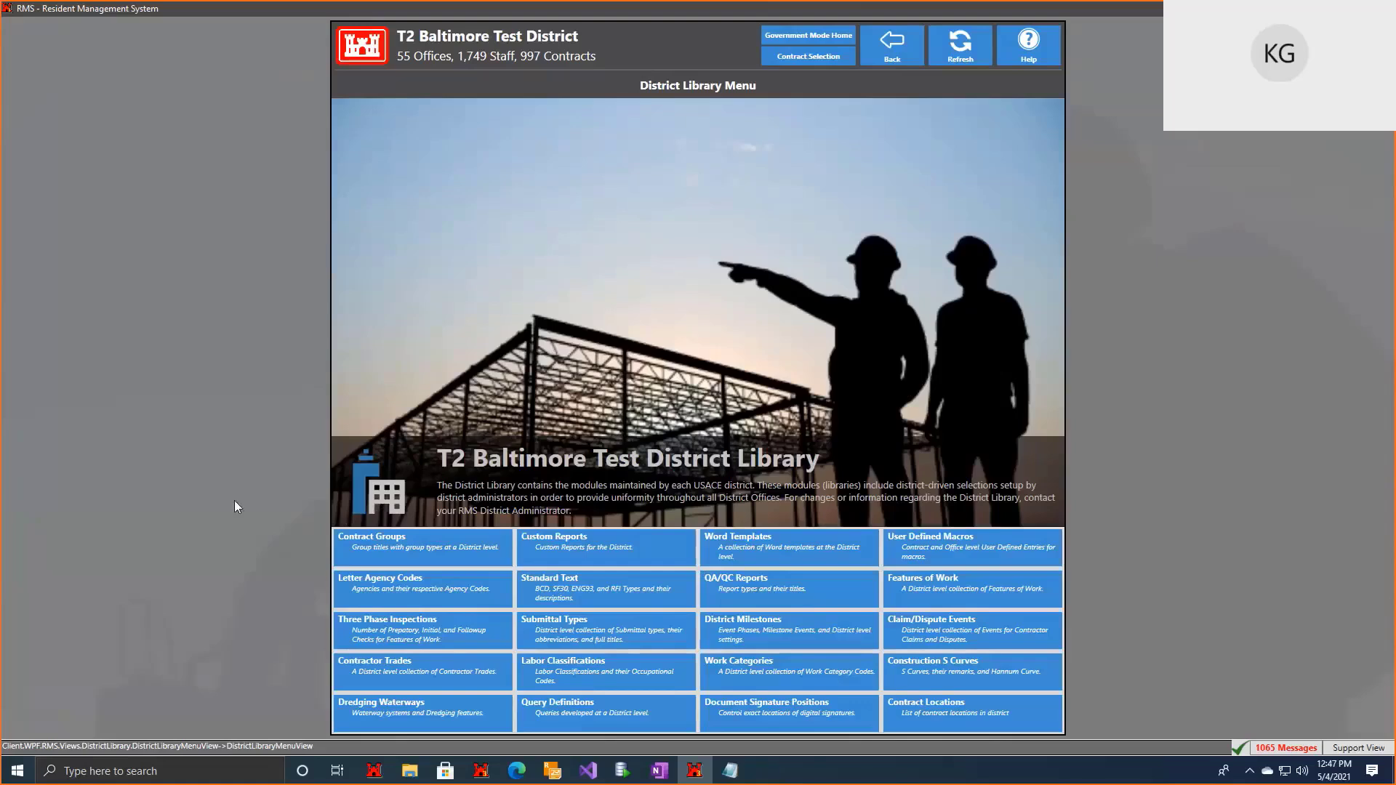
{"action": "key", "text": "alt+Tab"}
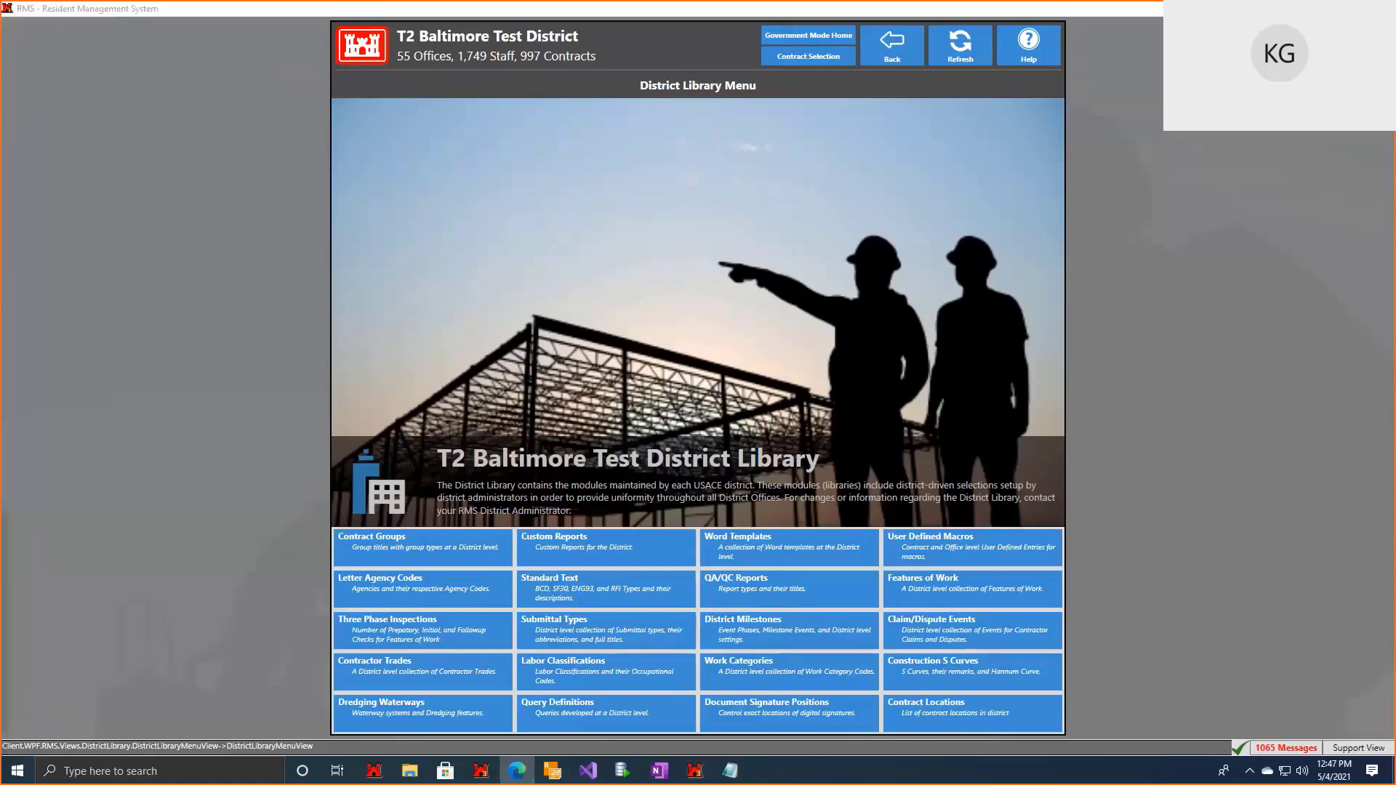